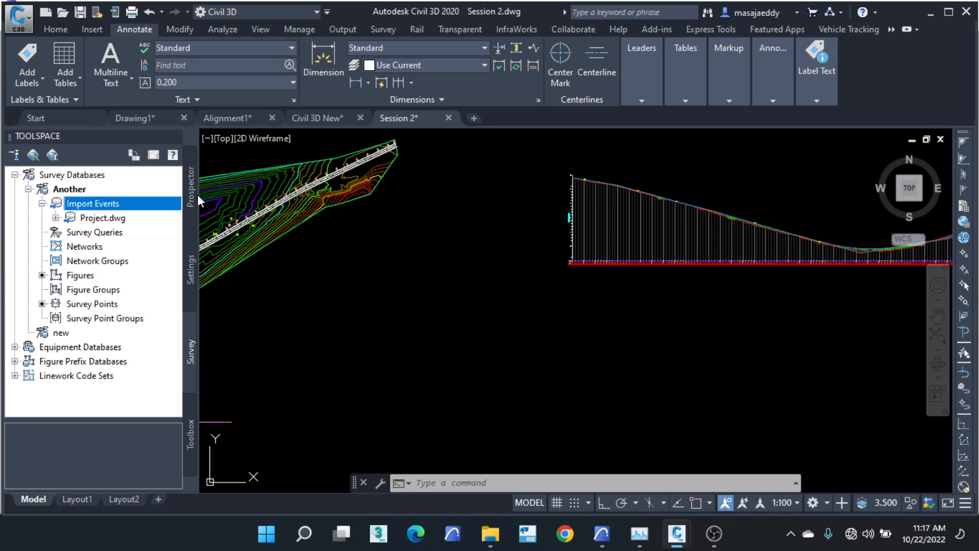
Step: Close the Session 2 drawing without saving its changes
left_click(448, 118)
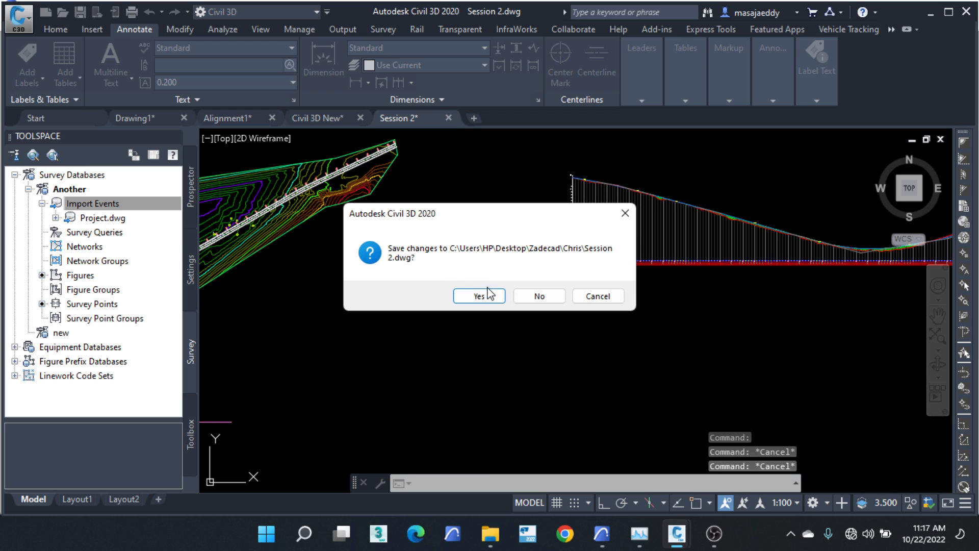
left_click(550, 303)
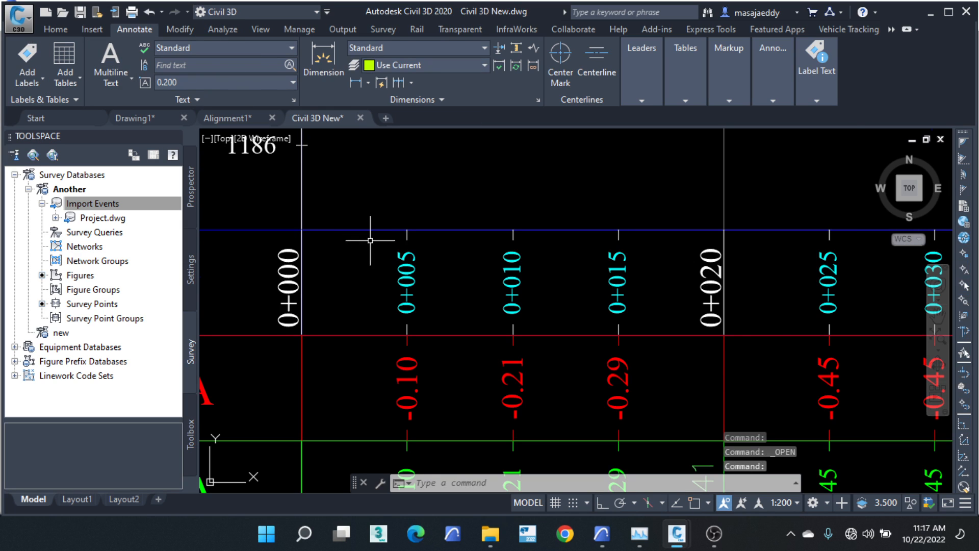
scroll(370, 240, "down", 2)
Step: Open Trail Road.dwg from its subfolder of the Zadecad folder, leaving the large, dense hatch patterns unconverted
left_click(19, 19)
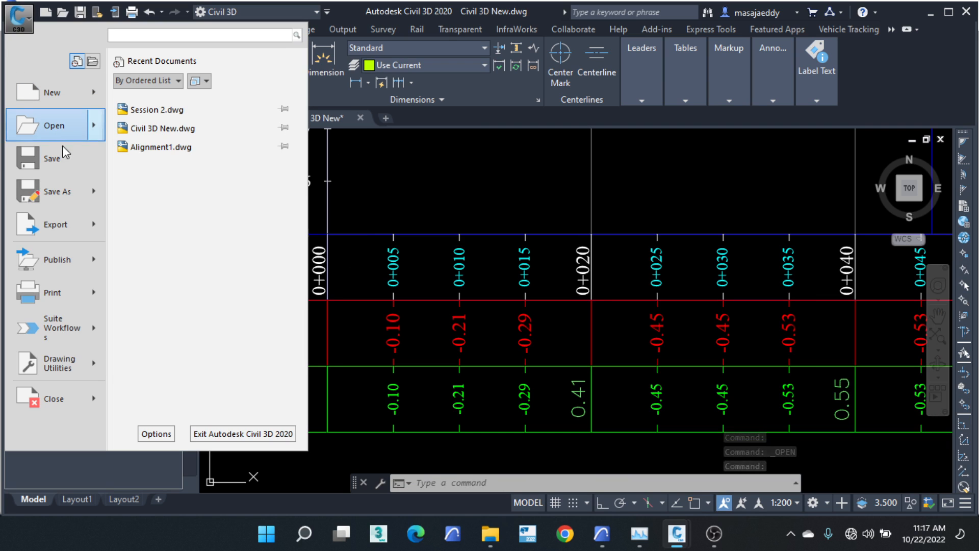
left_click(54, 127)
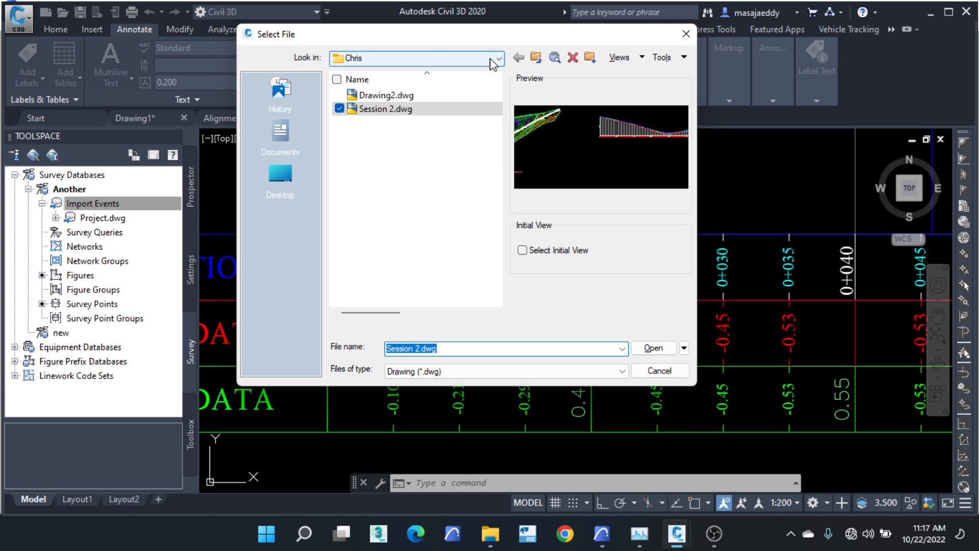
left_click(492, 61)
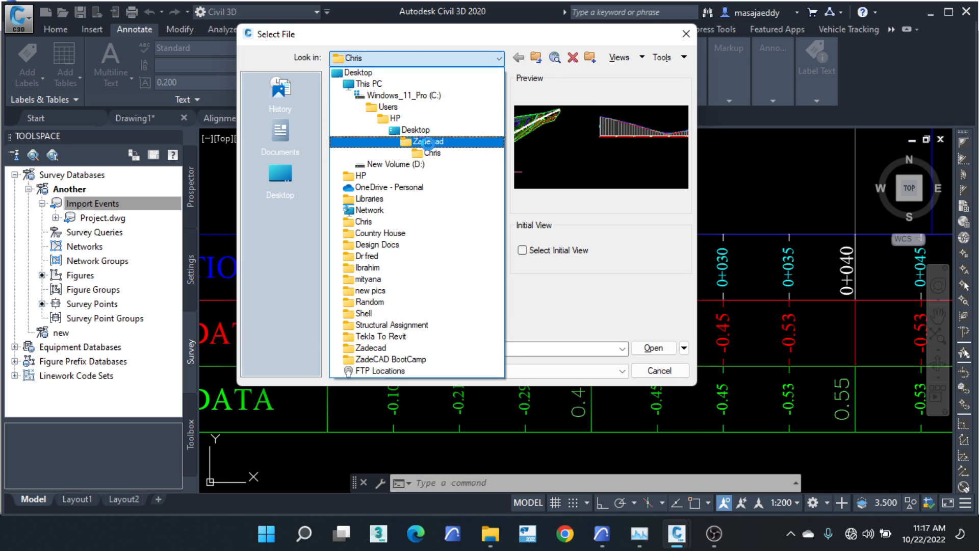
left_click(428, 143)
double_click(361, 105)
left_click(394, 96)
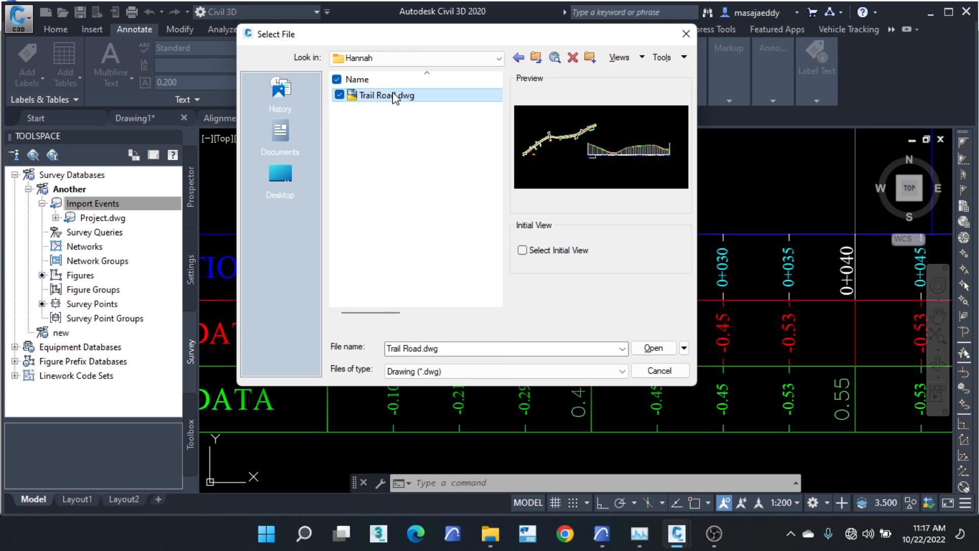
left_click(647, 347)
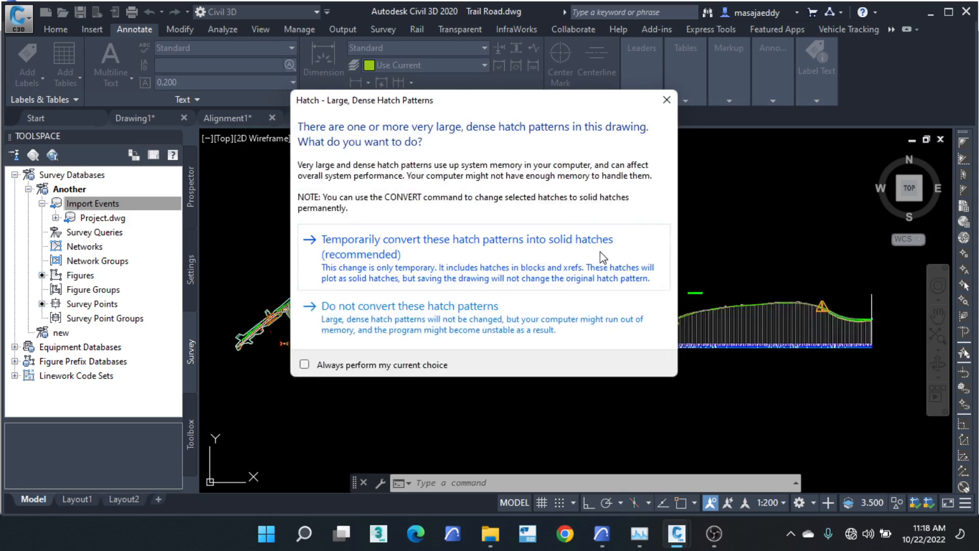
left_click(482, 305)
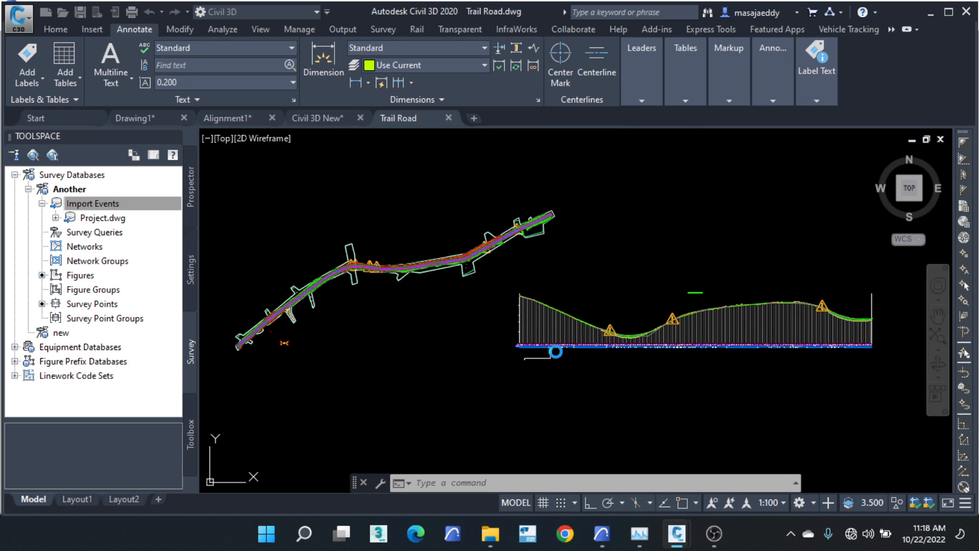
Step: Examine the data bands beneath the Trail Road profile view, from Station and Cut/Fill through Superelevation
scroll(556, 351, "up", 4)
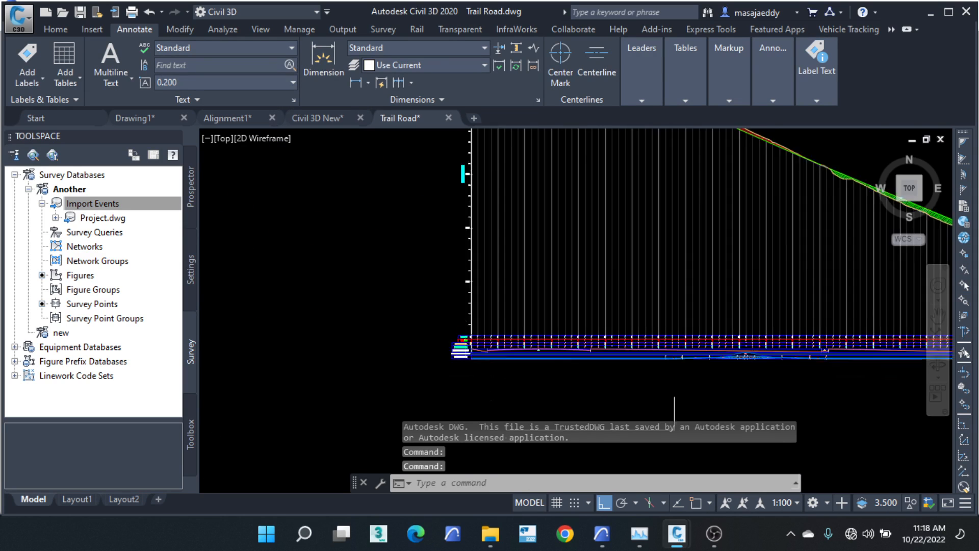
scroll(453, 352, "up", 6)
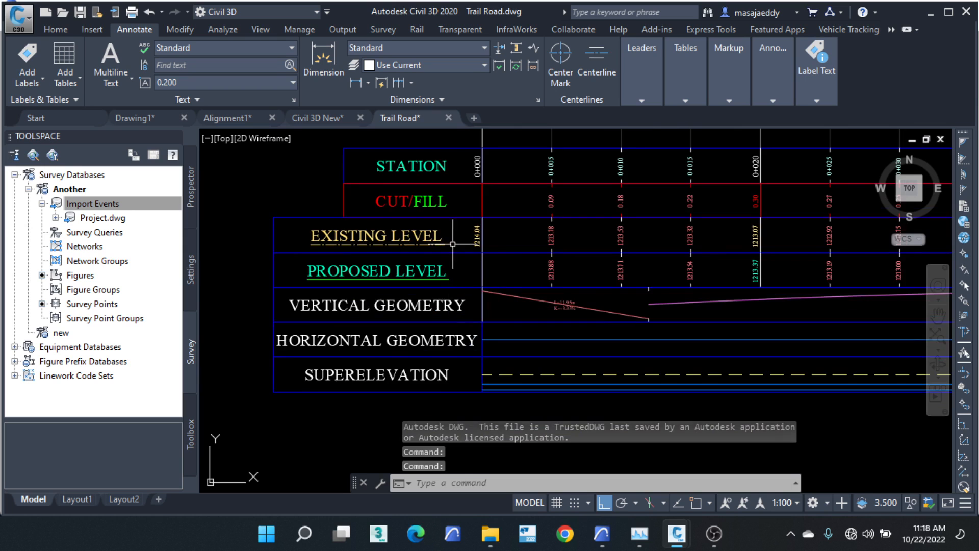
middle_click_drag(452, 244, 446, 268)
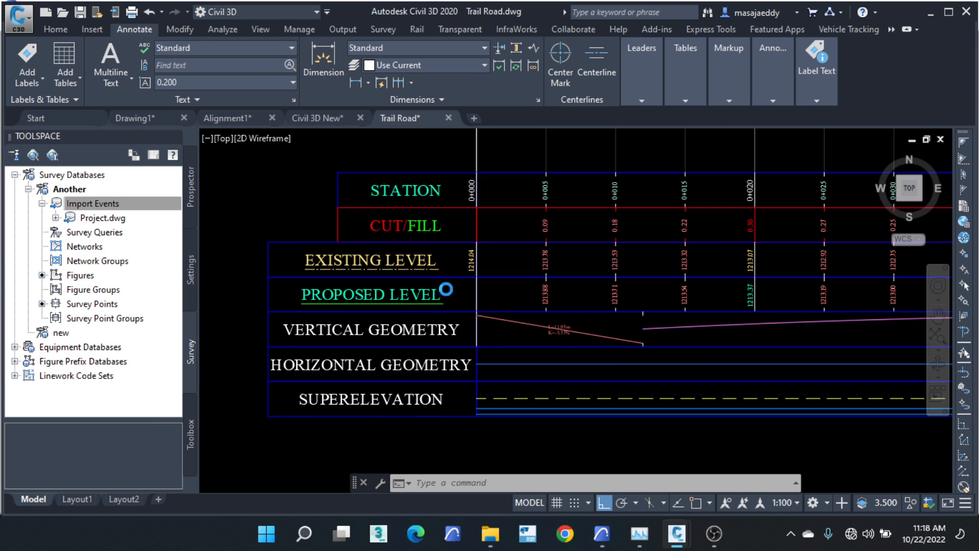
scroll(443, 288, "up", 2)
scroll(447, 286, "down", 2)
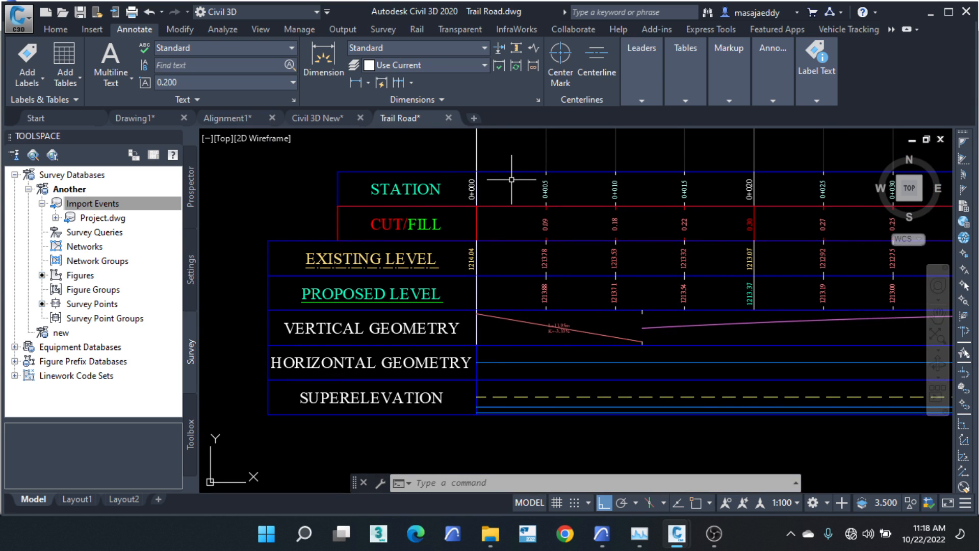
mouse_move(468, 226)
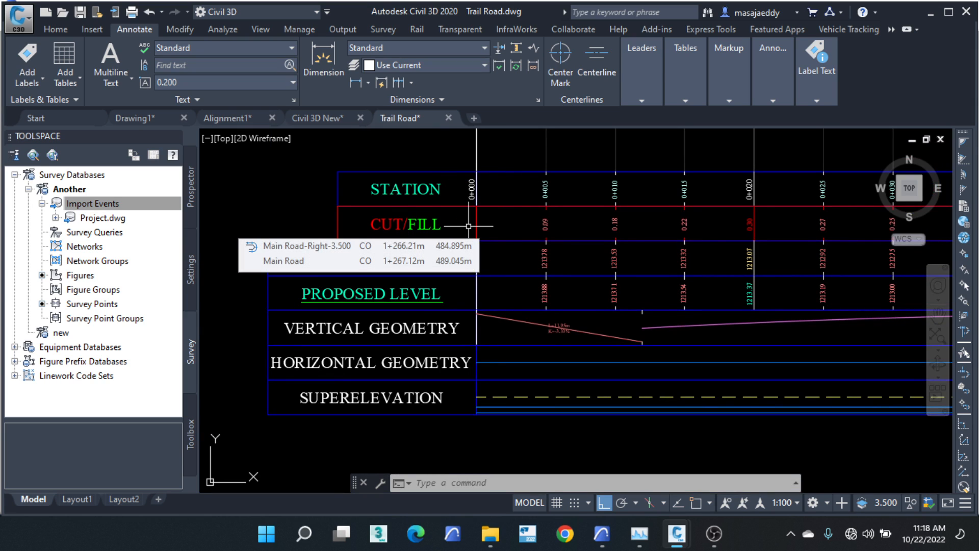
scroll(433, 240, "down", 2)
scroll(423, 246, "up", 2)
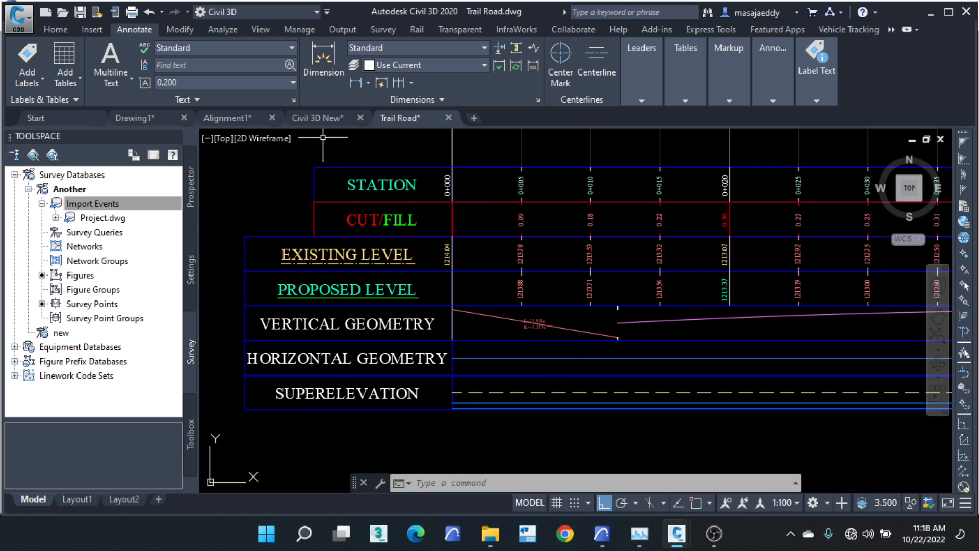
Step: Switch to the Alignment1 drawing and open the band settings in the Mityana profile view's properties
left_click(217, 119)
scroll(385, 313, "up", 3)
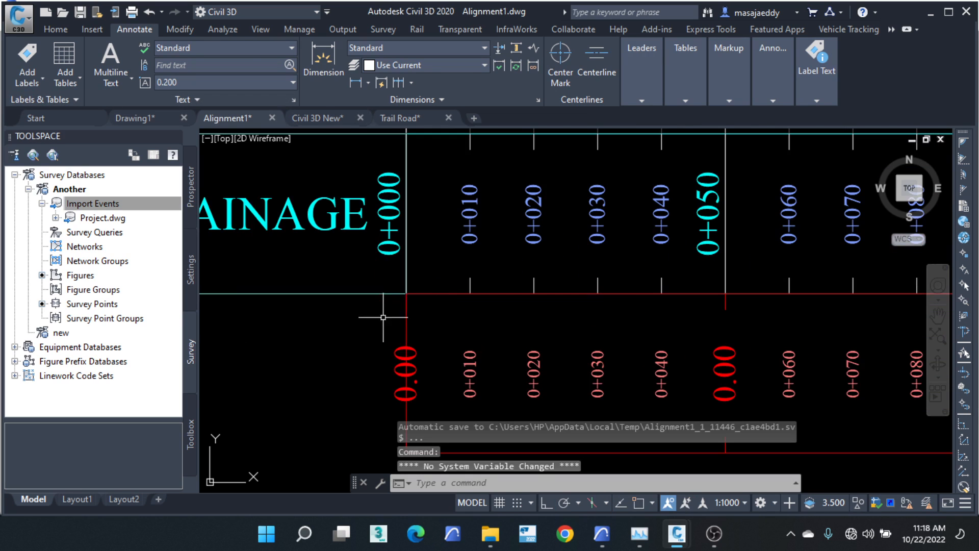
scroll(474, 278, "down", 2)
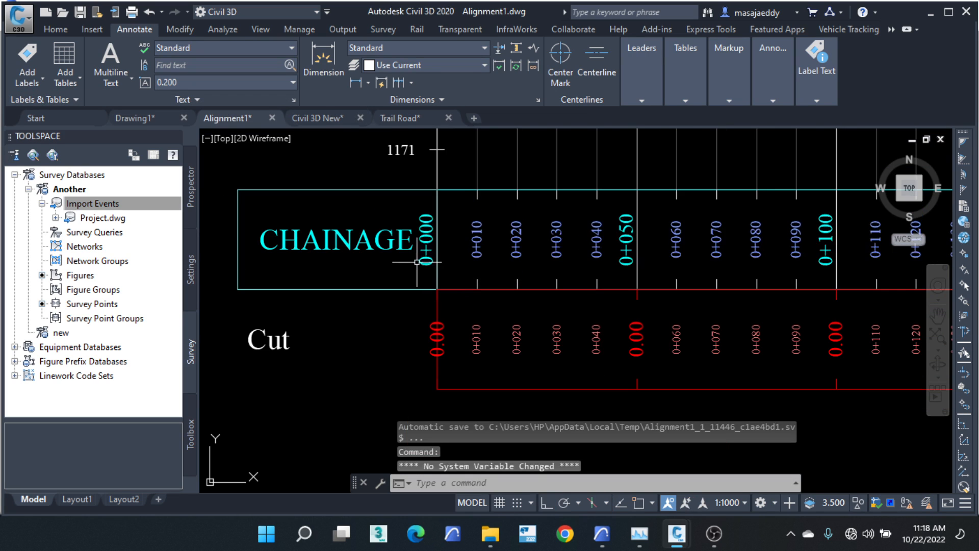
left_click(509, 158)
left_click(462, 190)
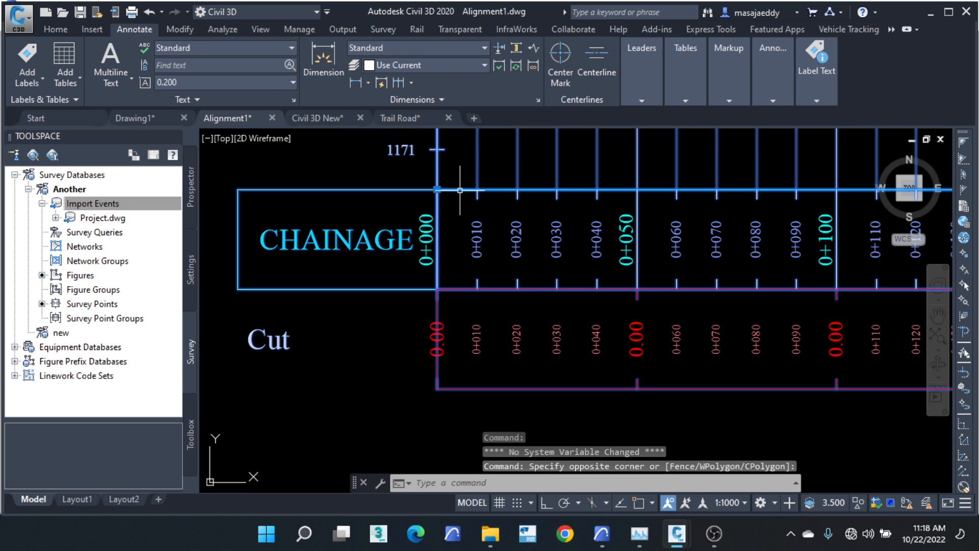
right_click(462, 189)
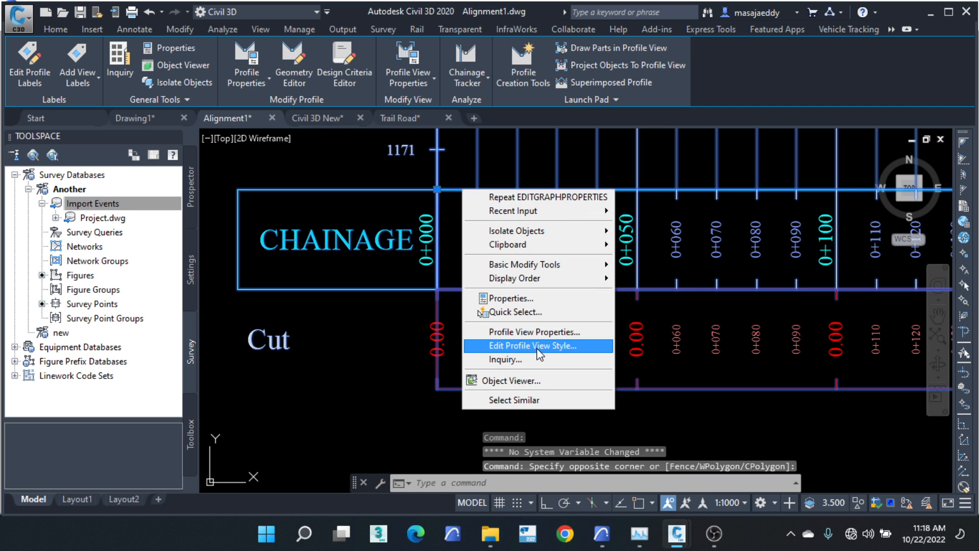
left_click(528, 332)
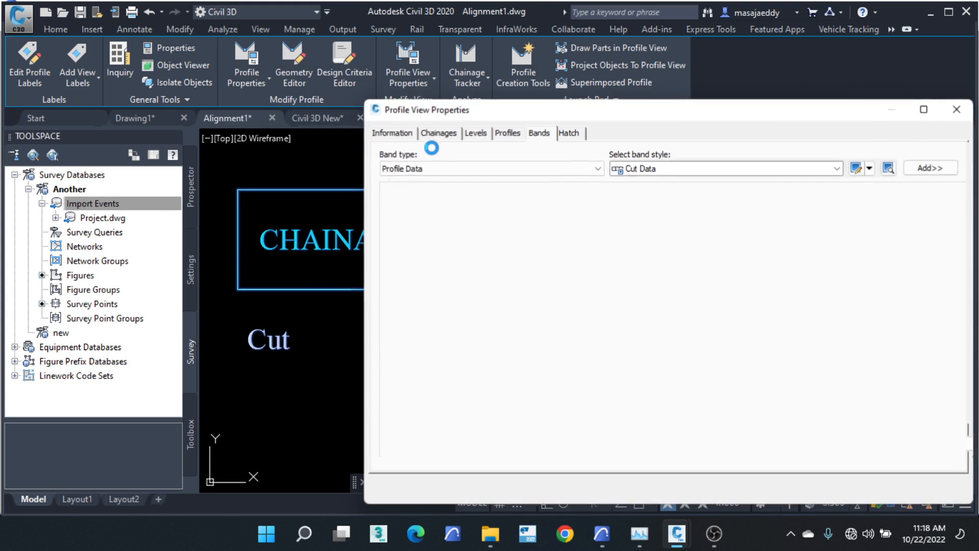
left_click_drag(486, 116, 428, 350)
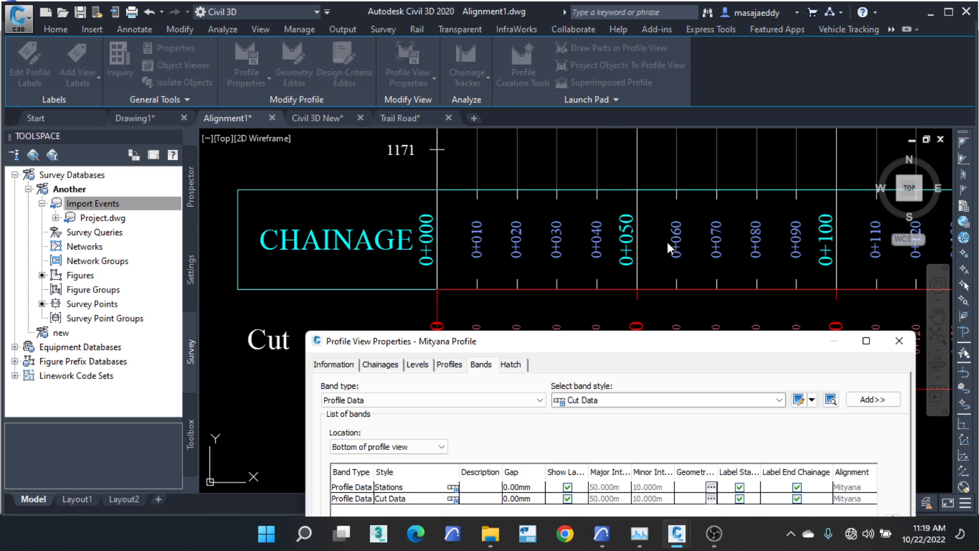
left_click_drag(585, 349, 559, 136)
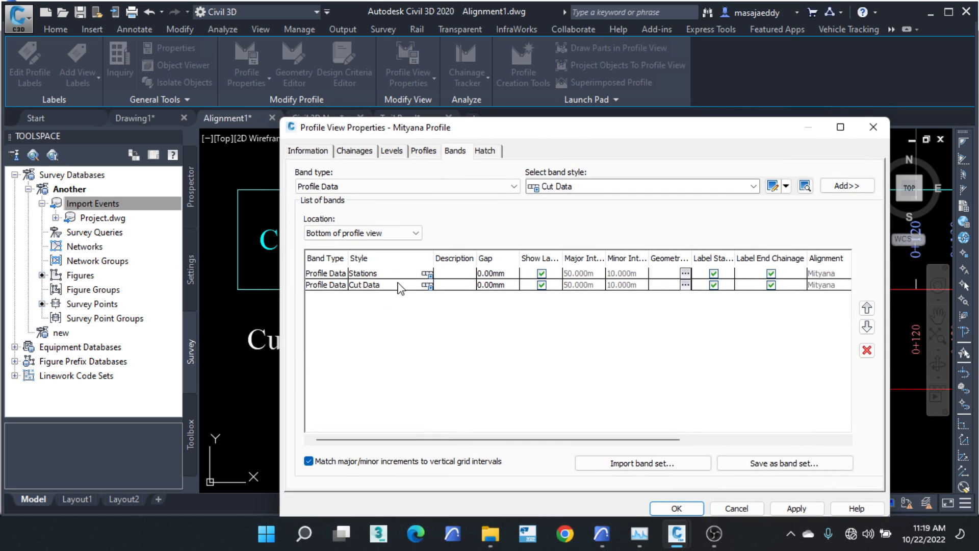
Step: Edit the Cut Data band style and turn on the Band Title Box component's visibility in plan view
left_click(431, 286)
left_click(427, 286)
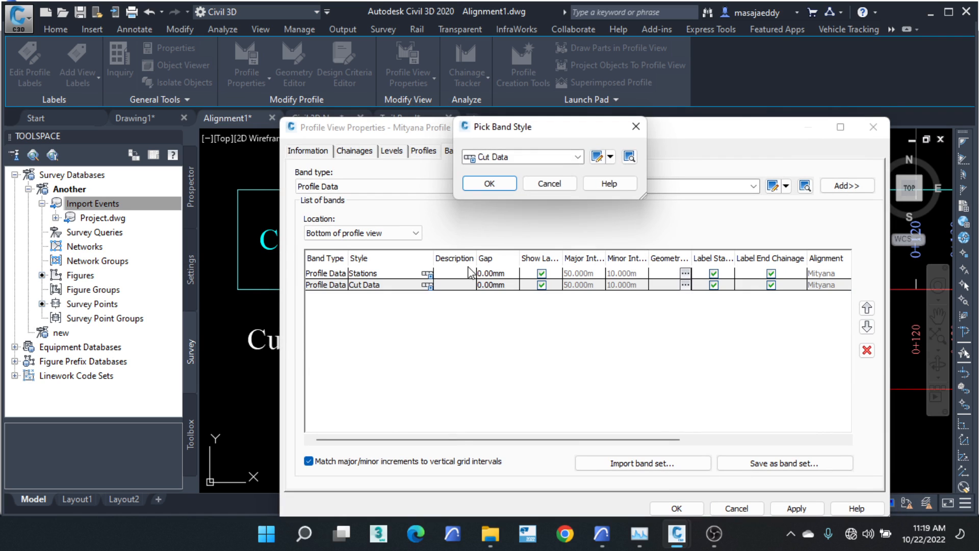
left_click(611, 162)
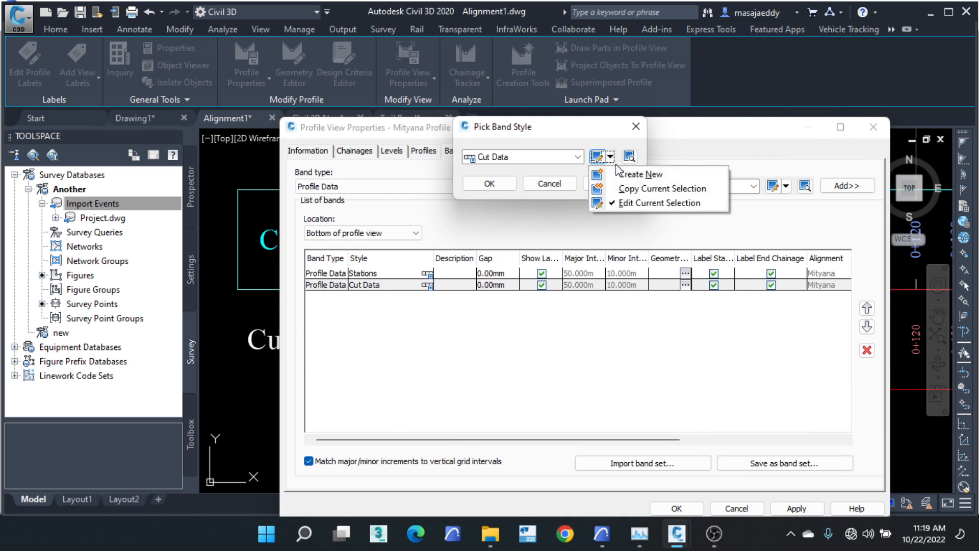
left_click(654, 205)
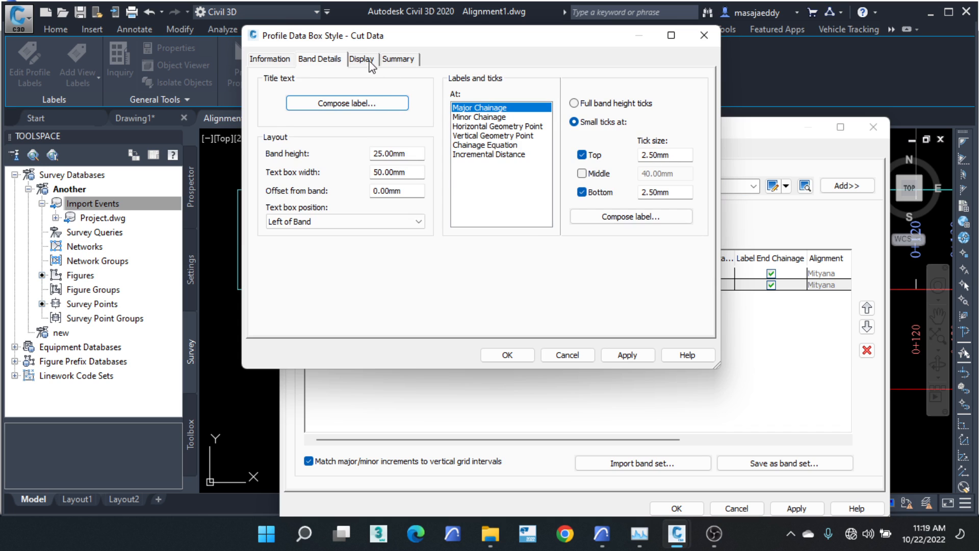
left_click(366, 59)
left_click(330, 155)
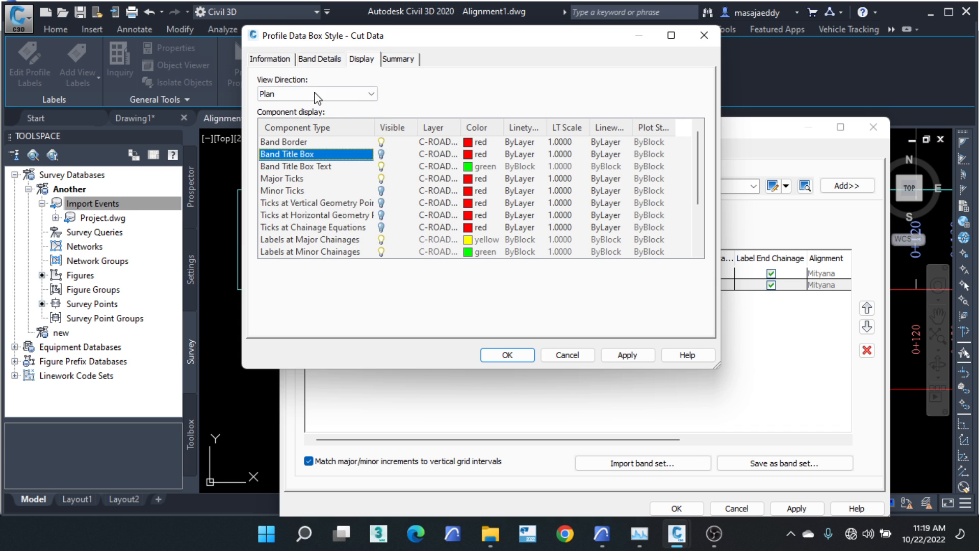
left_click_drag(301, 38, 608, 148)
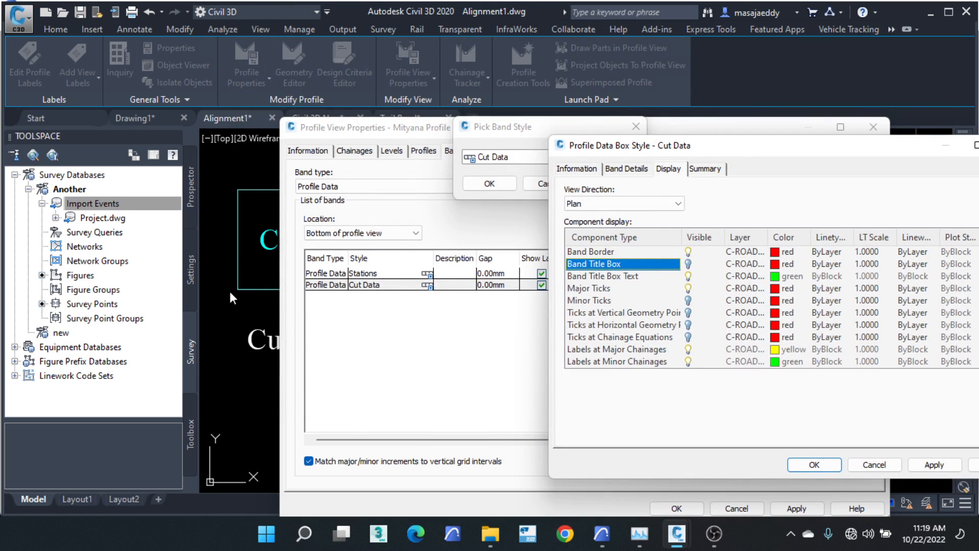
left_click_drag(642, 147, 455, 95)
left_click(502, 212)
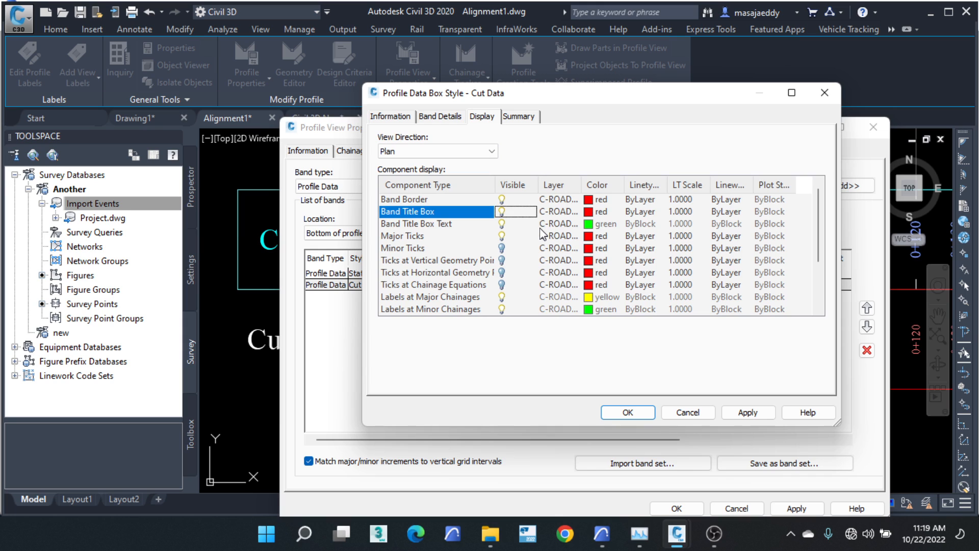
Step: Change the Cut Data band's title text contents to CUT/FILL
left_click(450, 118)
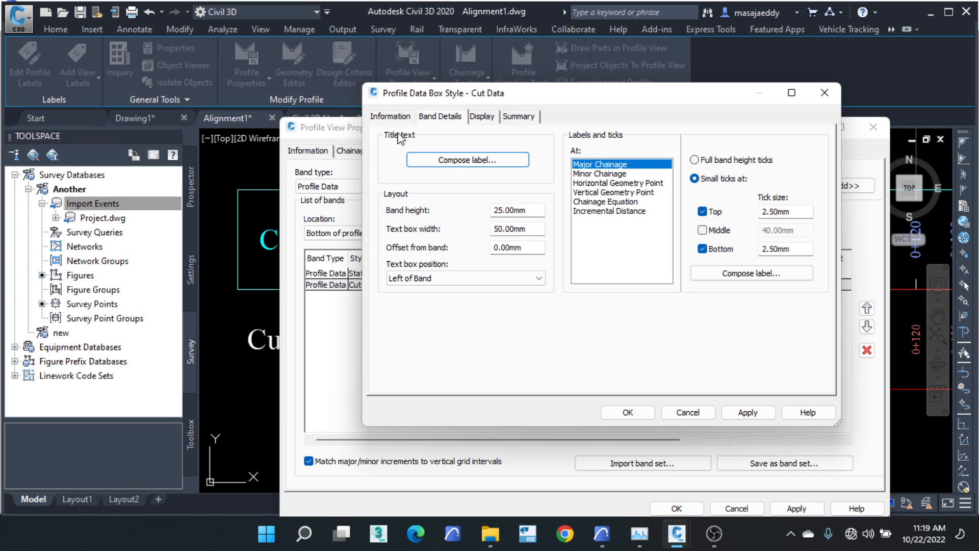
left_click(482, 165)
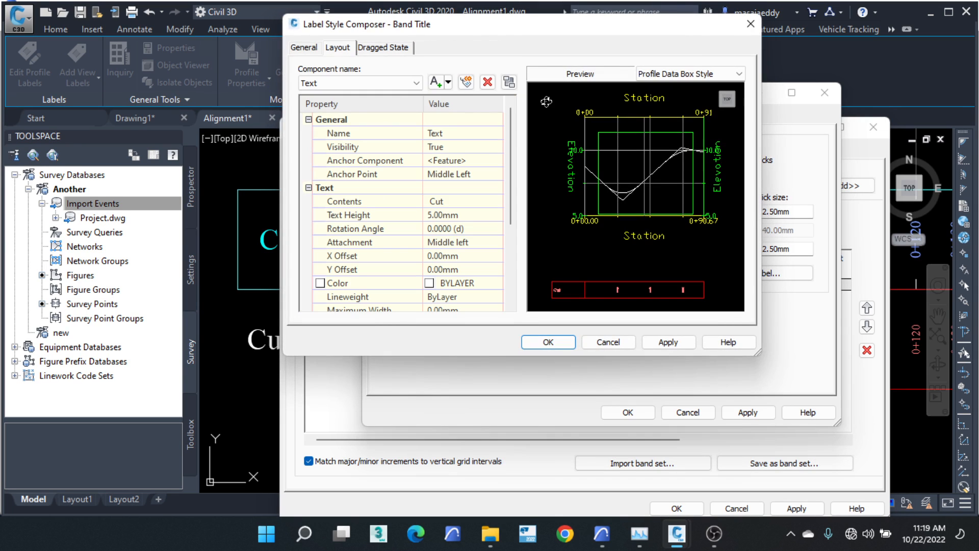
left_click(447, 203)
left_click(496, 202)
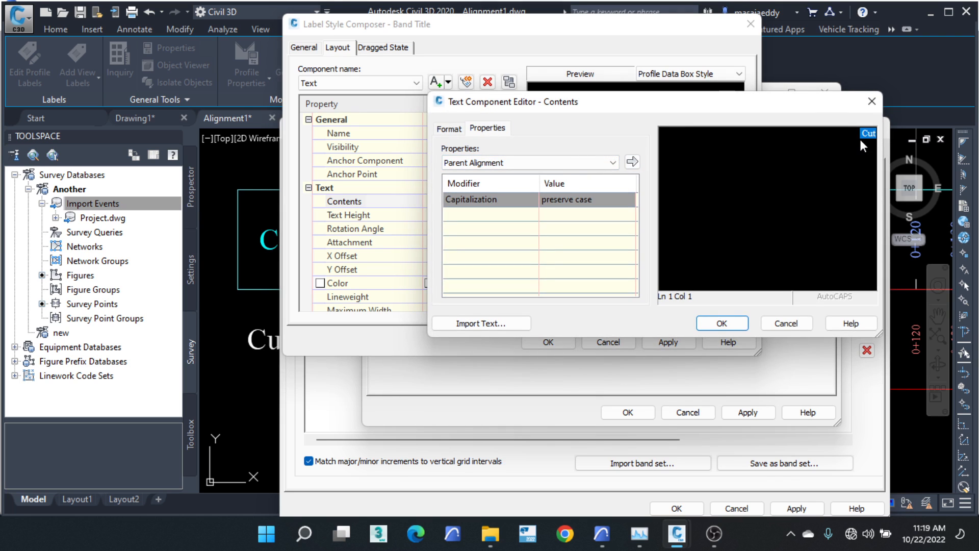
type("CUT/FILL")
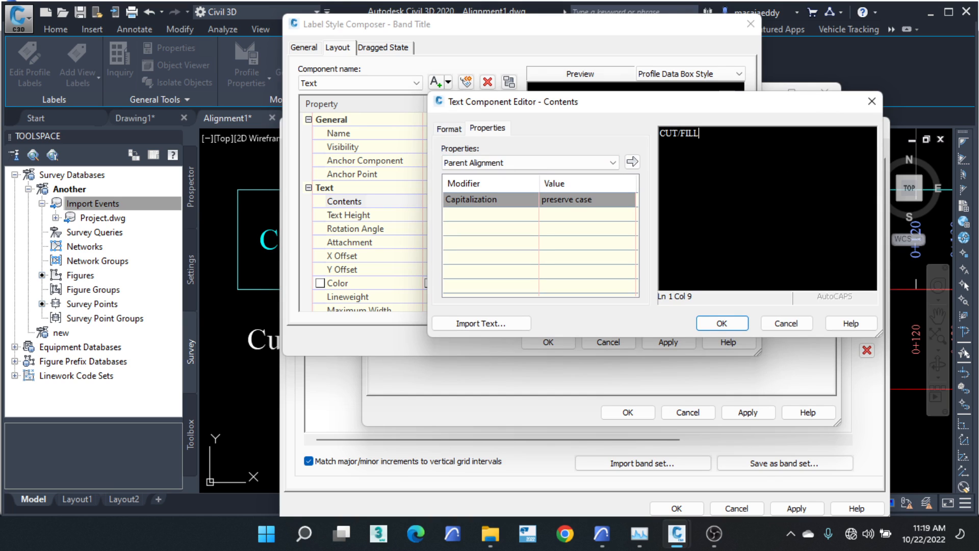
left_click(721, 324)
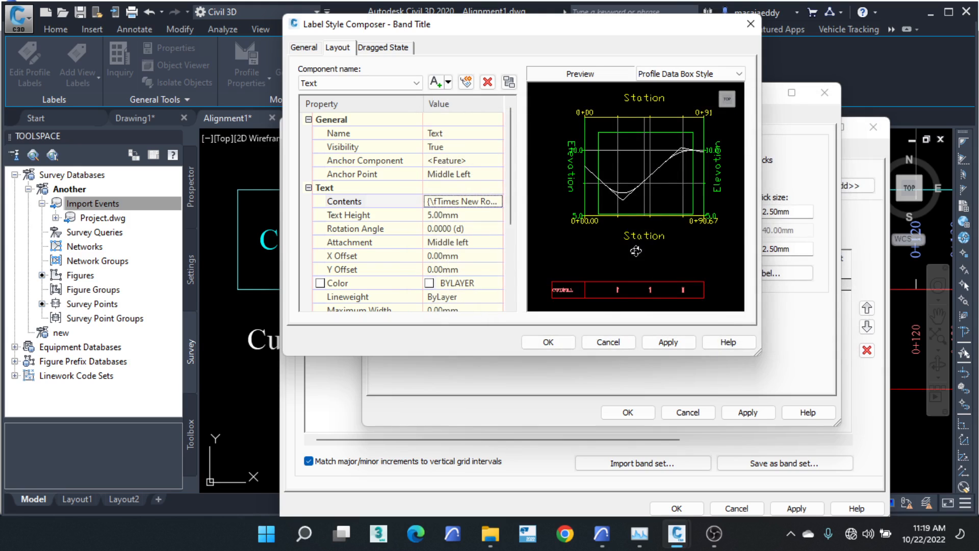
left_click(569, 345)
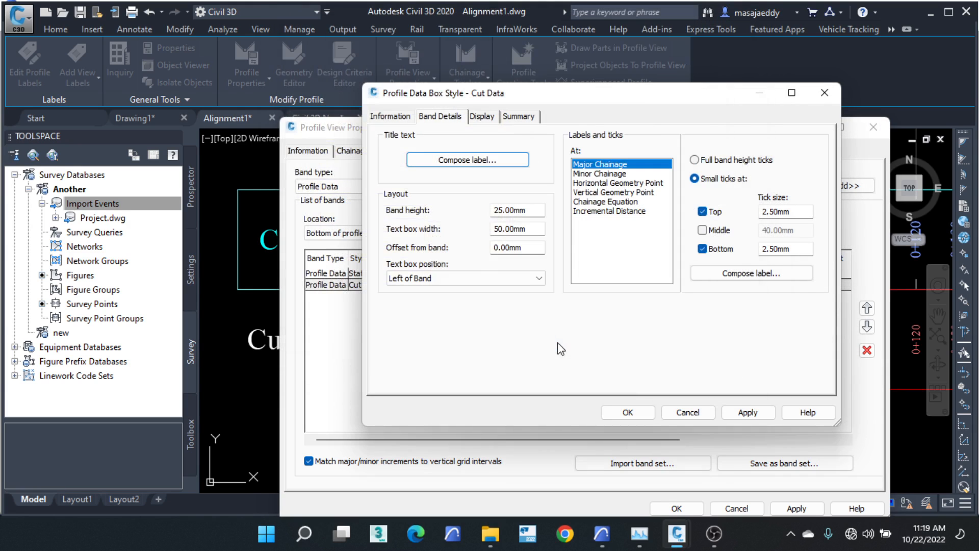
Step: Set both the anchor point and the attachment of the Cut Data band's title text to Middle Center
left_click(499, 159)
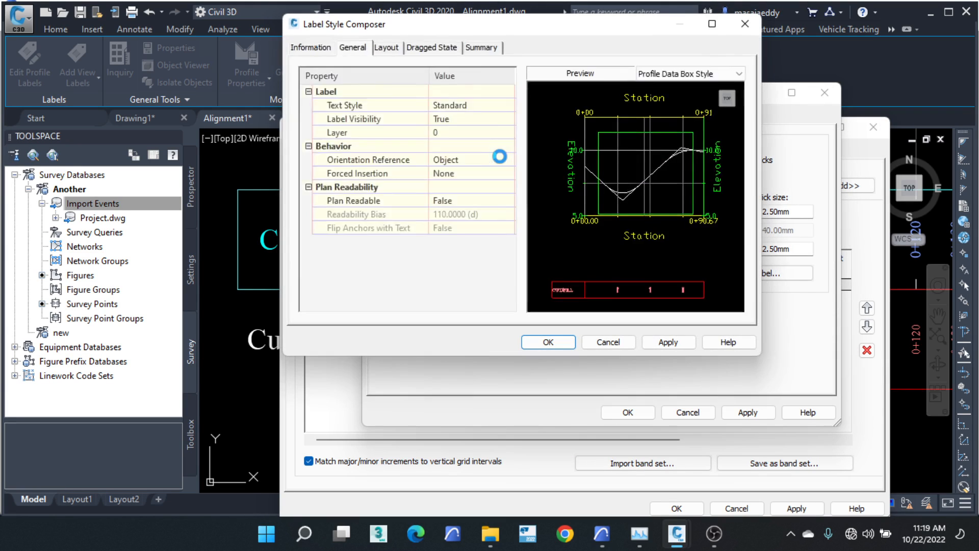
left_click(461, 174)
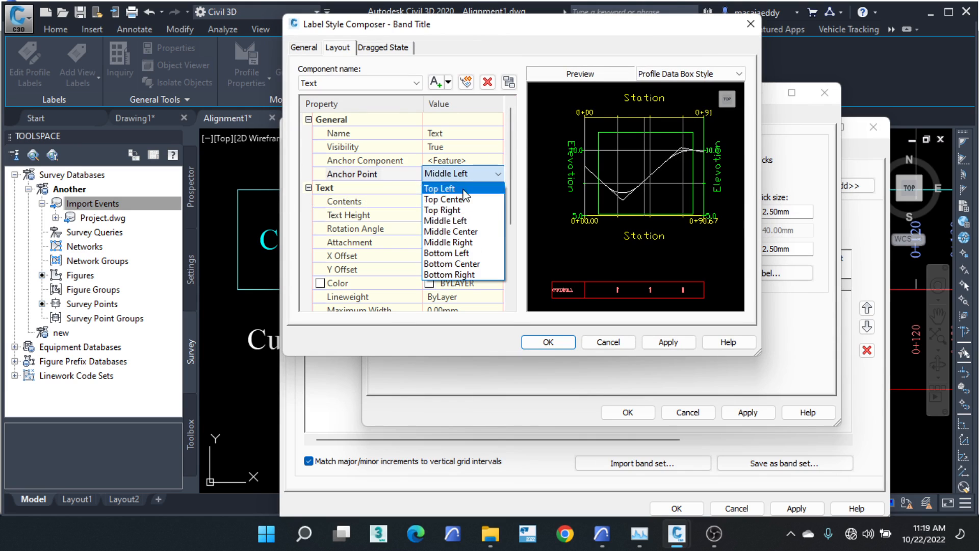
left_click(460, 233)
left_click(465, 242)
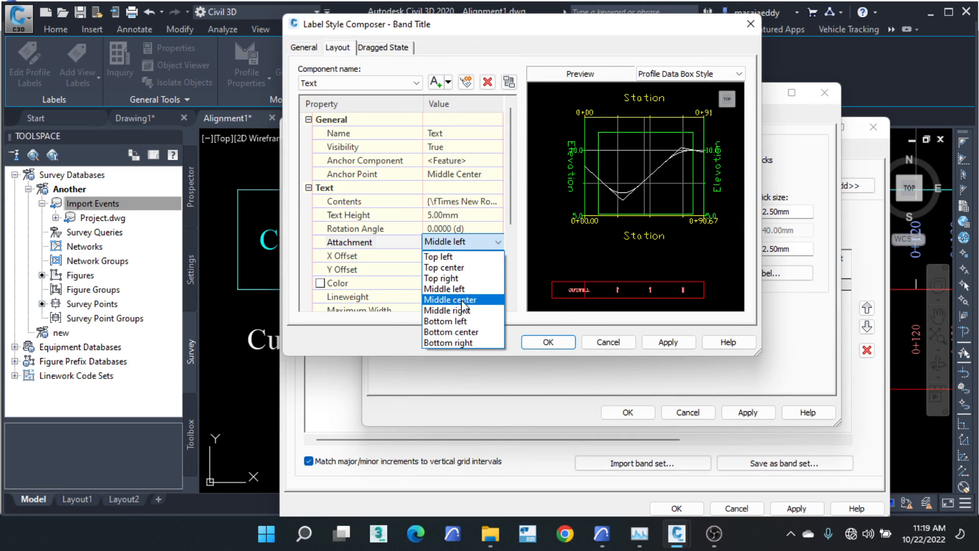
left_click(462, 301)
scroll(572, 312, "up", 4)
middle_click_drag(572, 312, 654, 110)
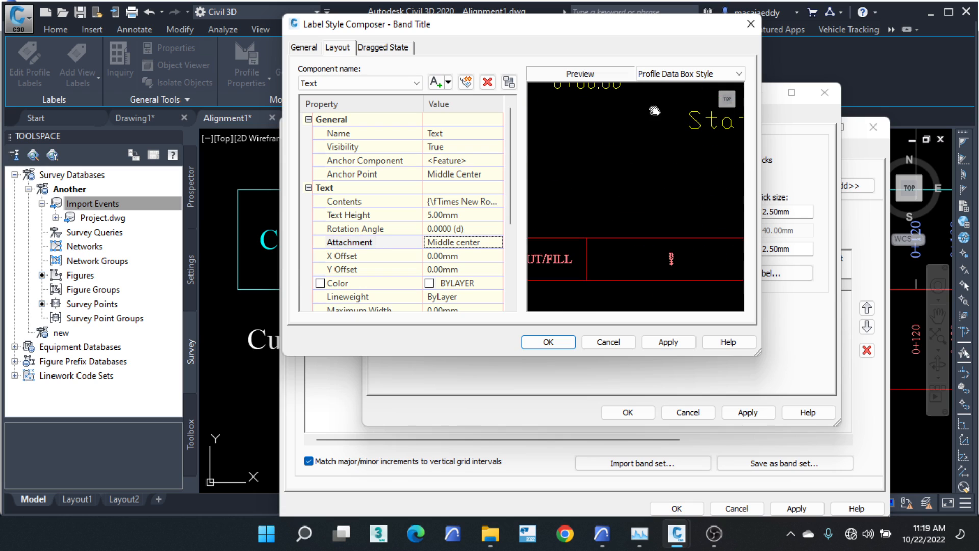
middle_click_drag(552, 289, 633, 209)
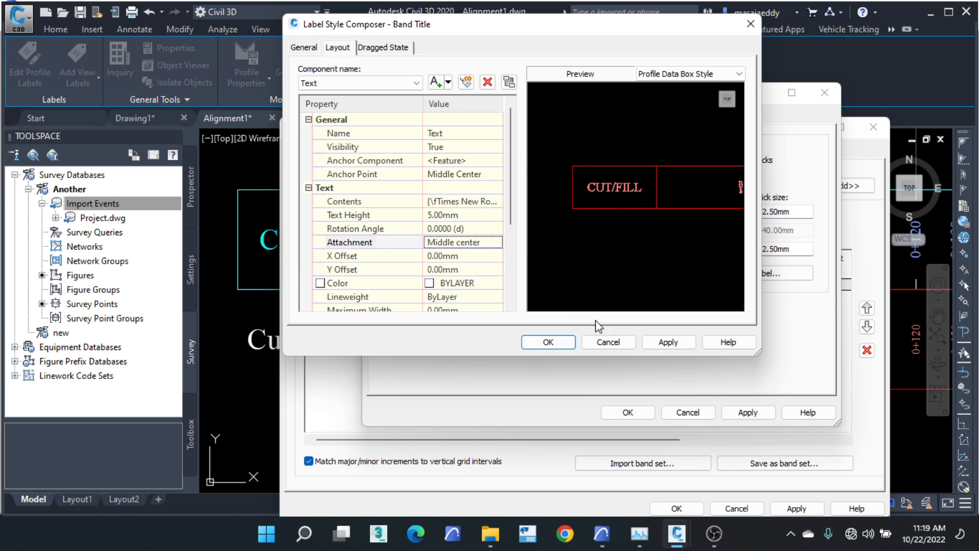
left_click(549, 343)
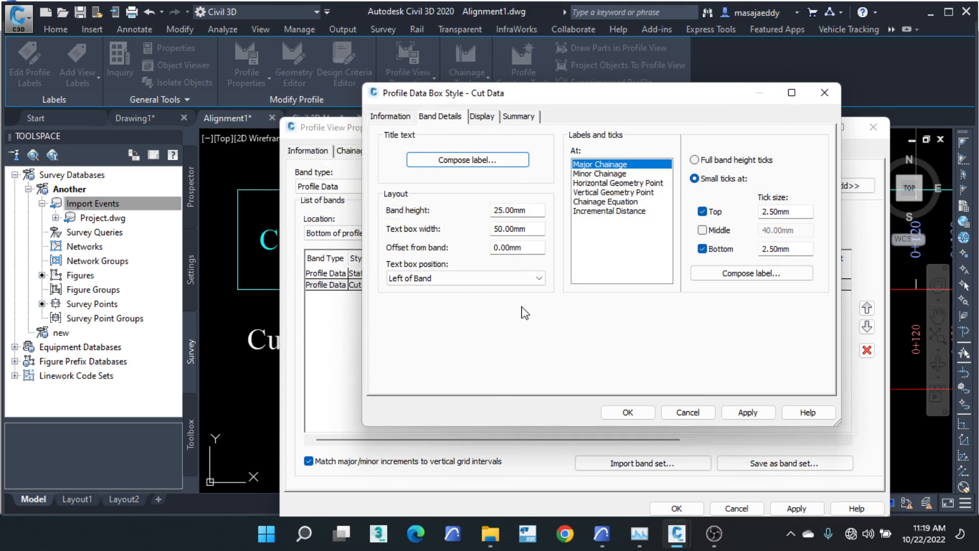
left_click(632, 413)
left_click(489, 184)
Step: Rename the Cut Data band style to Cut-fill Data and apply the band changes to the profile view
mouse_move(584, 131)
left_mouse_down()
mouse_move(473, 57)
mouse_move(464, 39)
left_mouse_up()
left_click(308, 193)
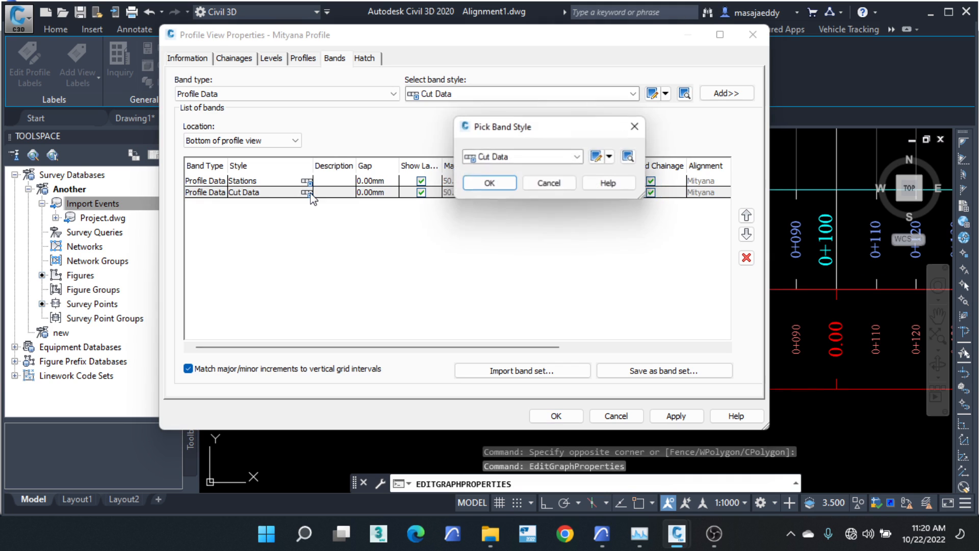
left_click(610, 156)
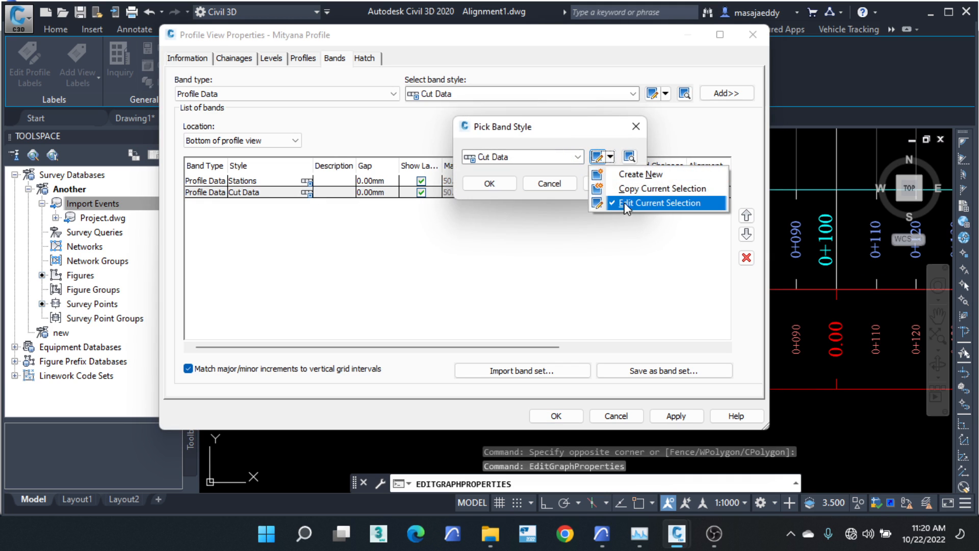
left_click(628, 208)
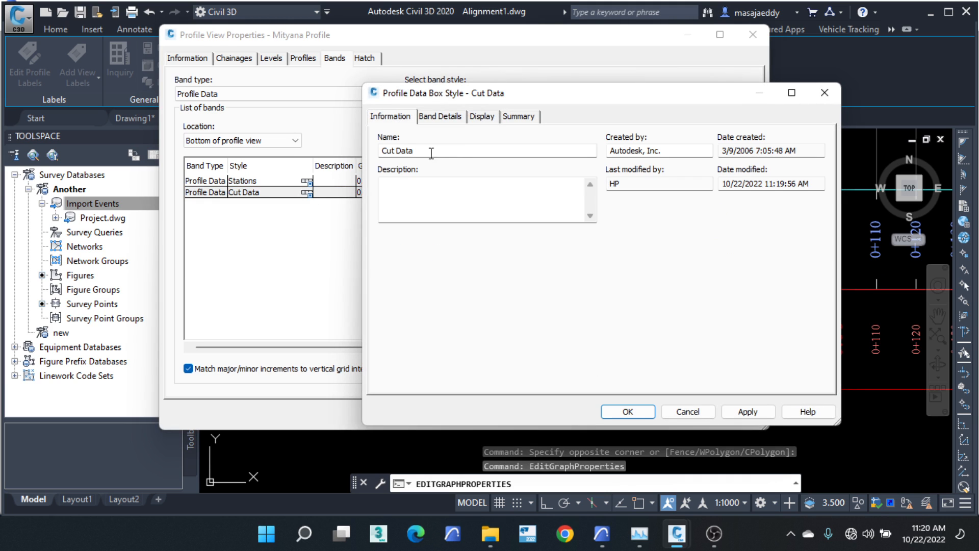
left_click_drag(432, 153, 398, 153)
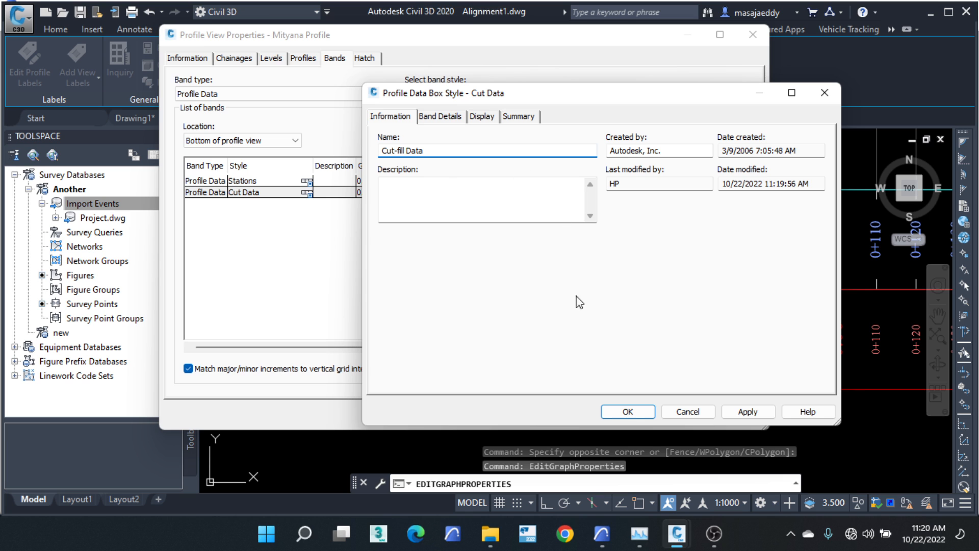
left_click(630, 411)
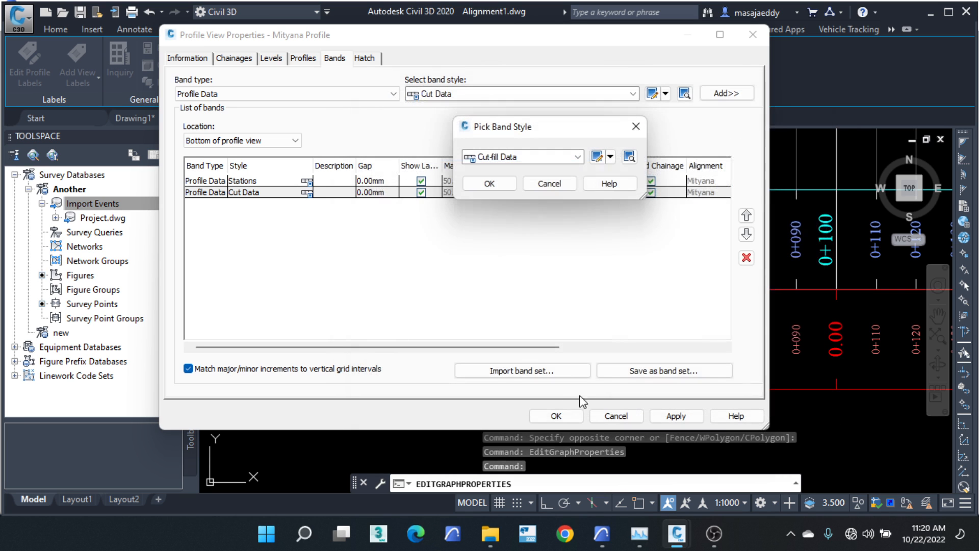
left_click(489, 183)
left_click(555, 416)
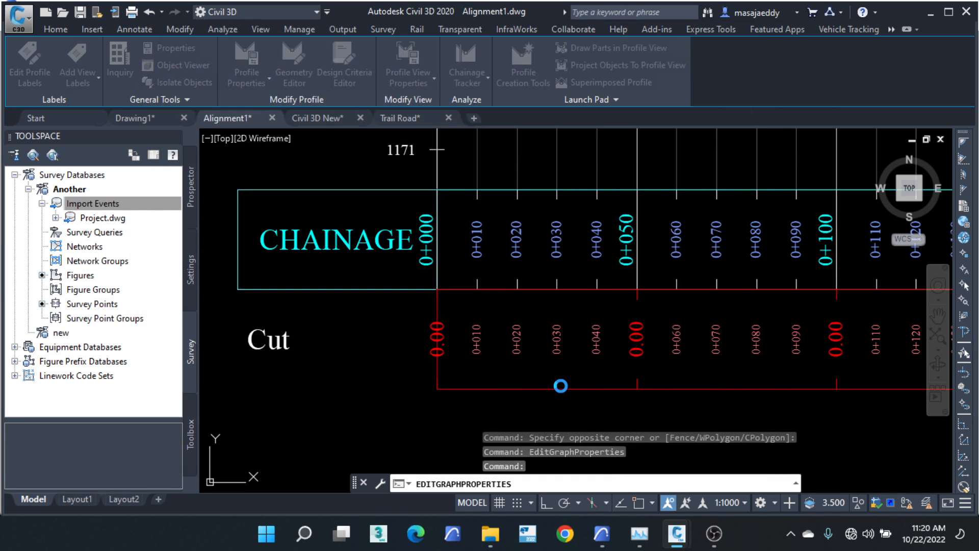
scroll(546, 320, "down", 2)
scroll(501, 314, "up", 1)
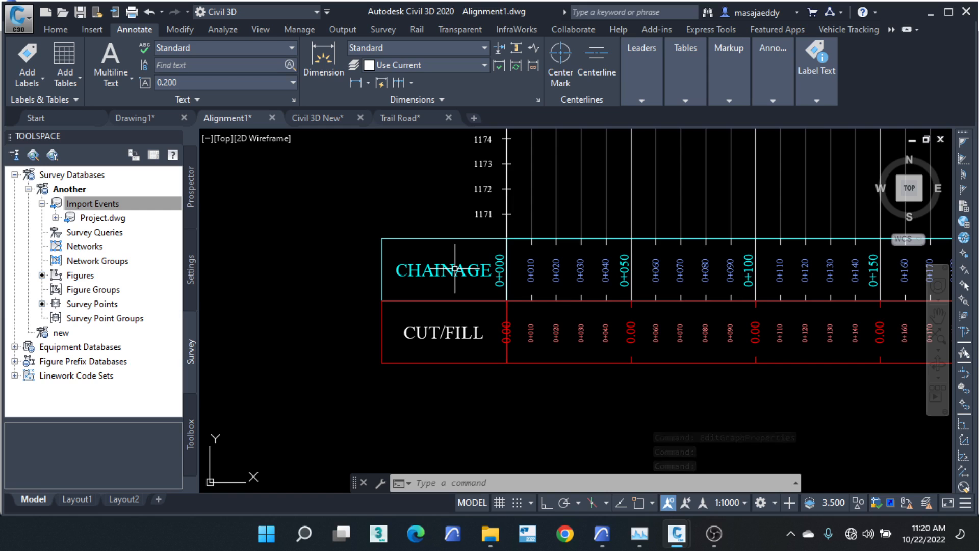
scroll(456, 329, "up", 2)
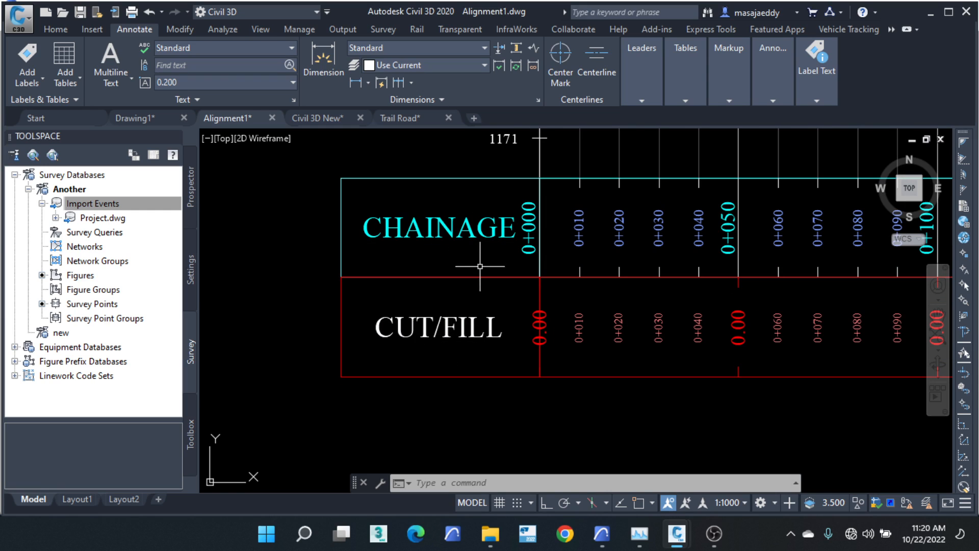
Step: Reopen the Cut-fill Data band style's band details from the Mityana profile view's properties
left_click(533, 292)
left_click(523, 299)
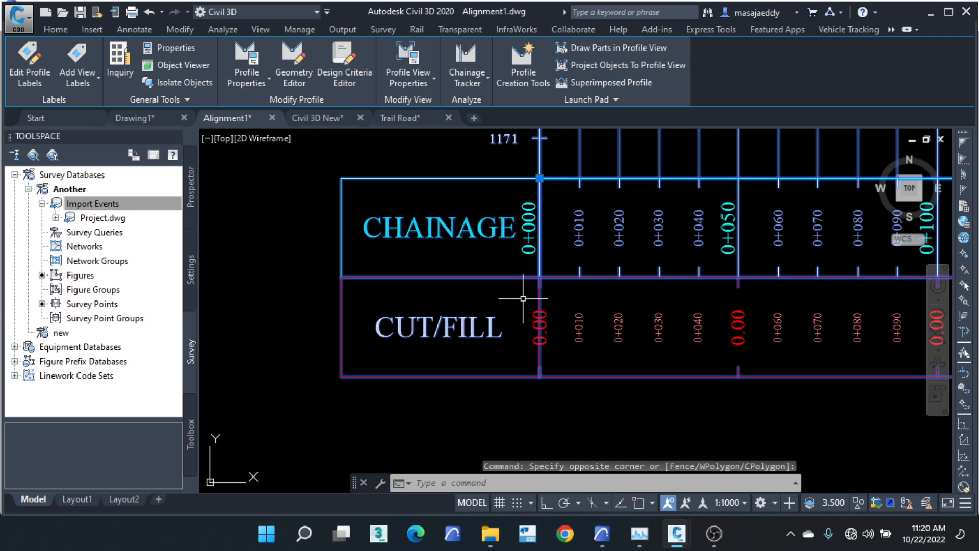
right_click(517, 292)
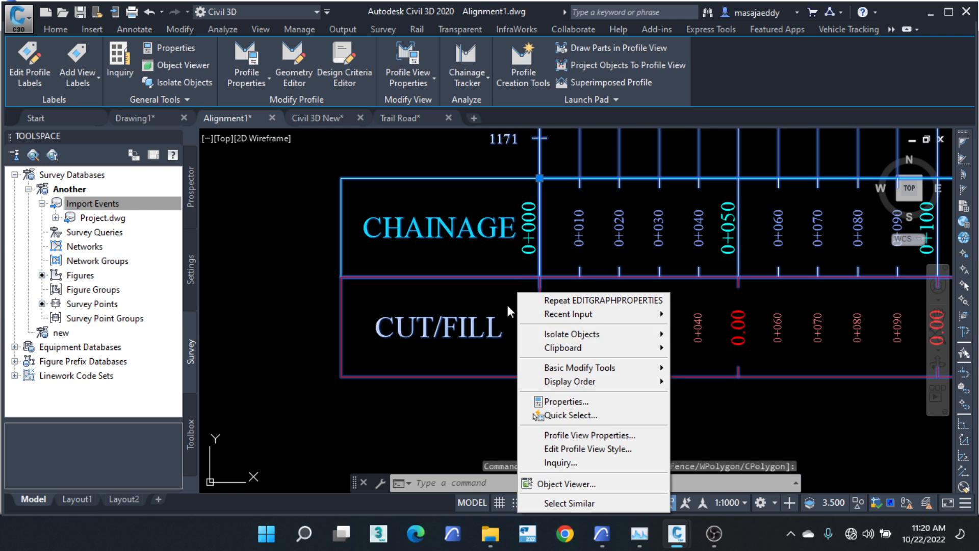
left_click(569, 443)
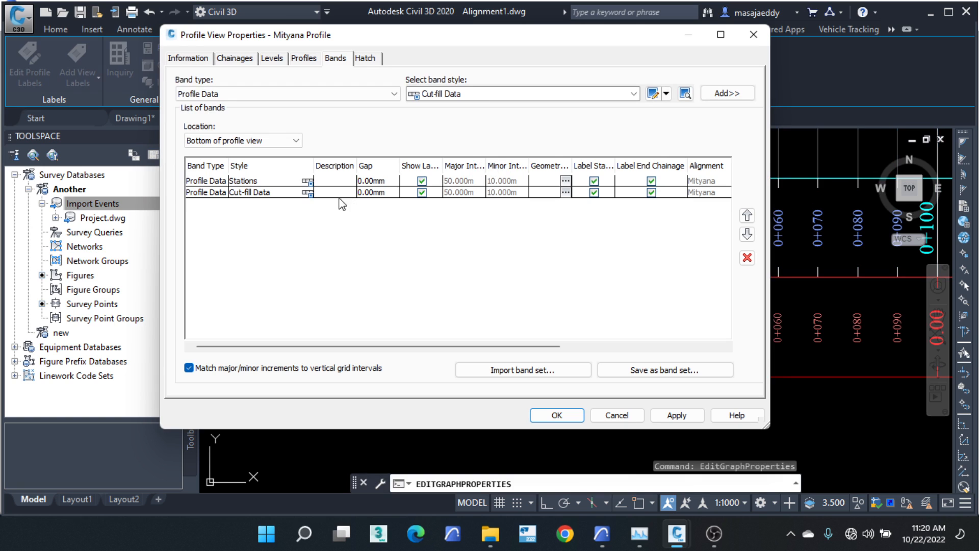
left_click(307, 192)
left_click(611, 156)
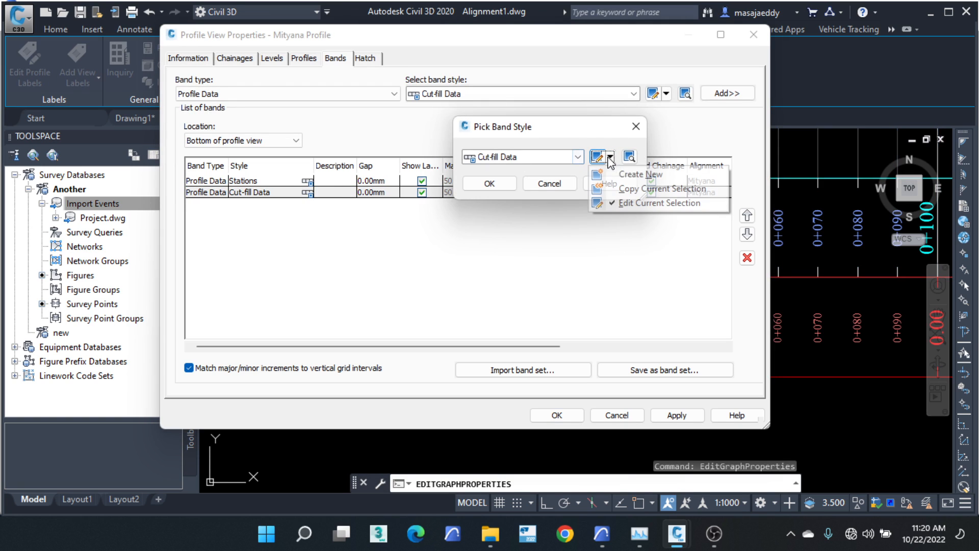
left_click(643, 201)
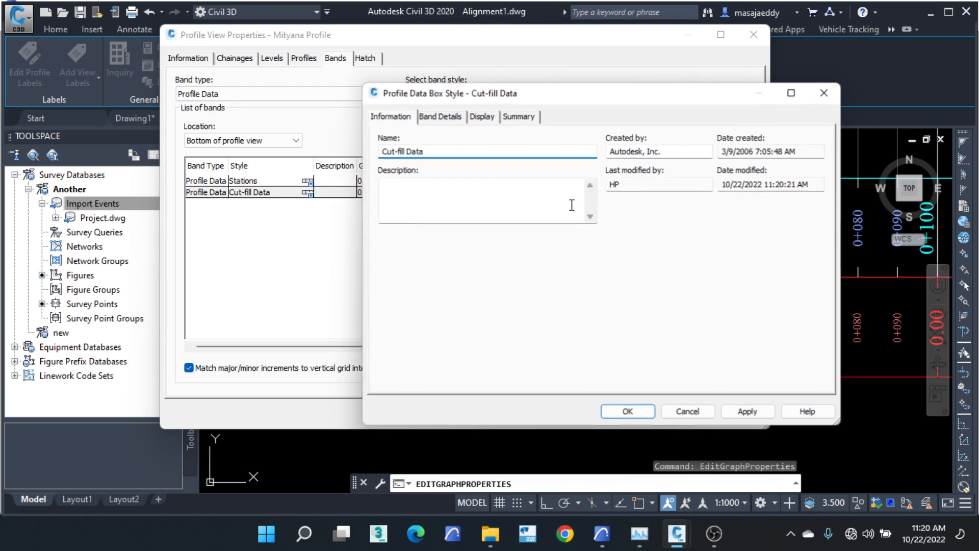
left_click(439, 116)
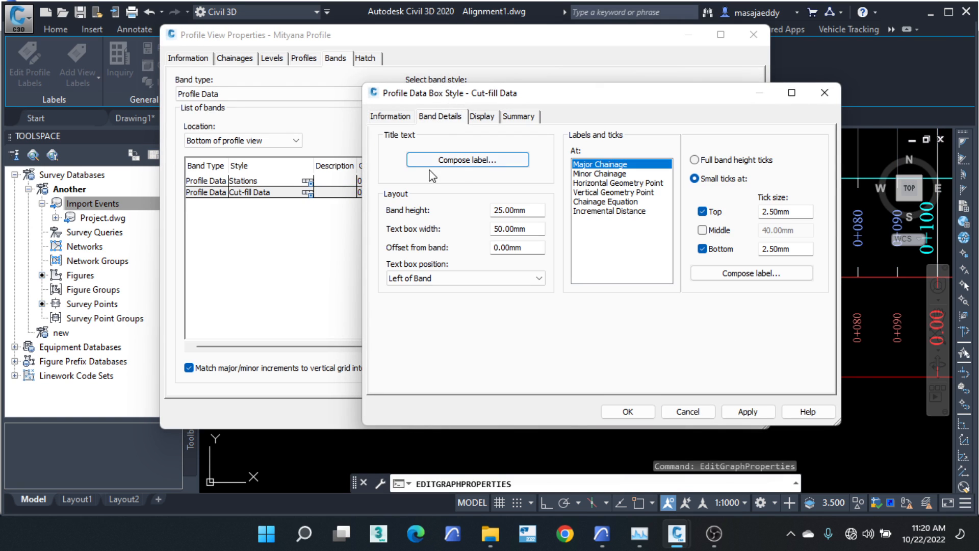
Step: Review the text contents of the Cut-fill Data band's title, then close the style and profile view properties
left_click(462, 161)
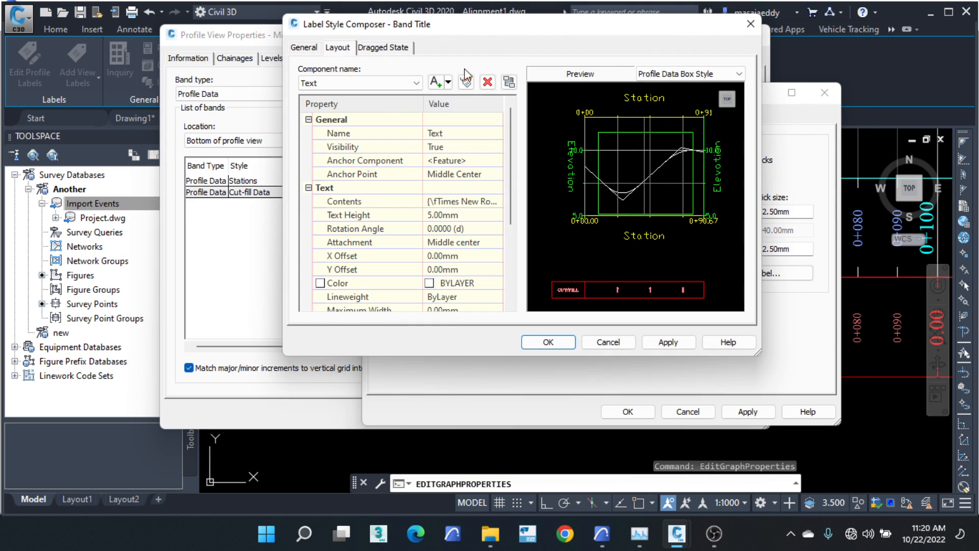
left_click(467, 201)
left_click(497, 201)
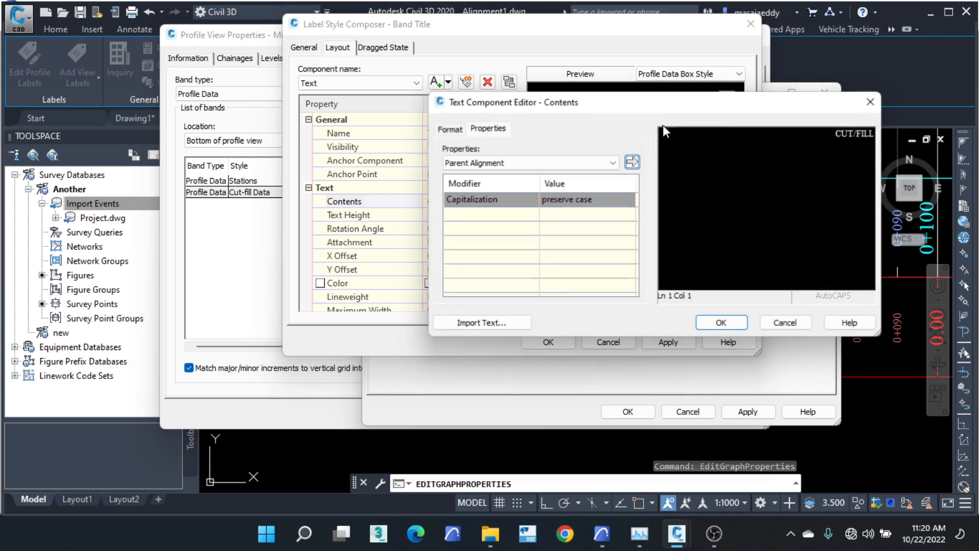
double_click(833, 137)
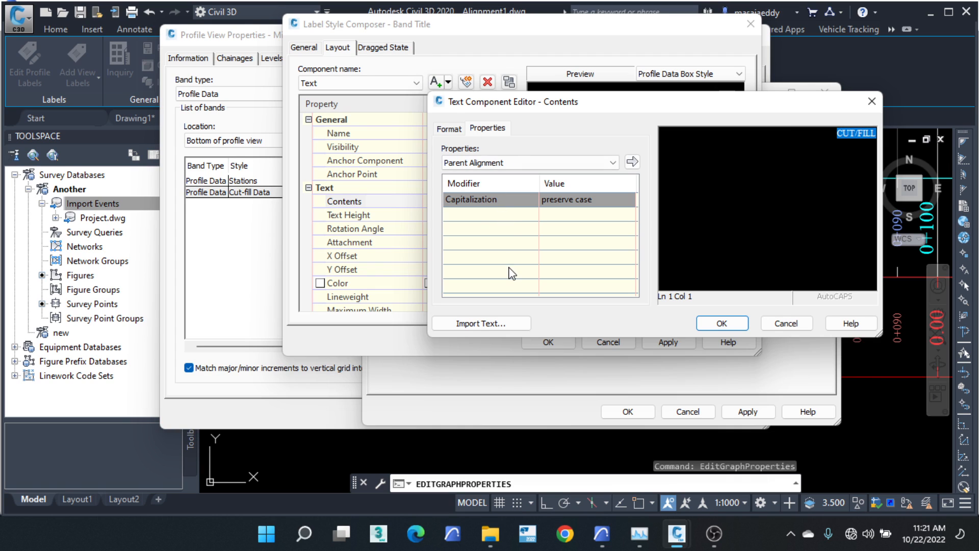
left_click(721, 323)
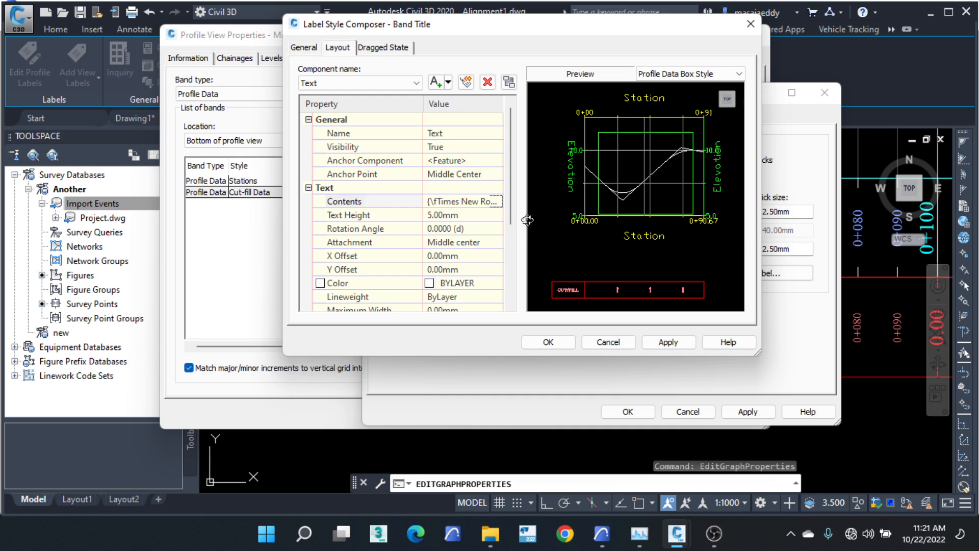
left_click(548, 342)
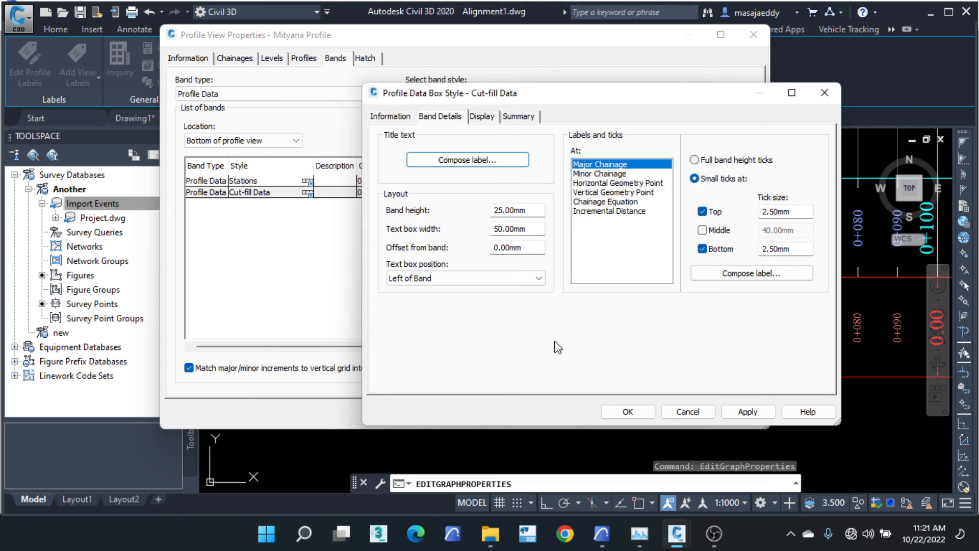
left_click(626, 413)
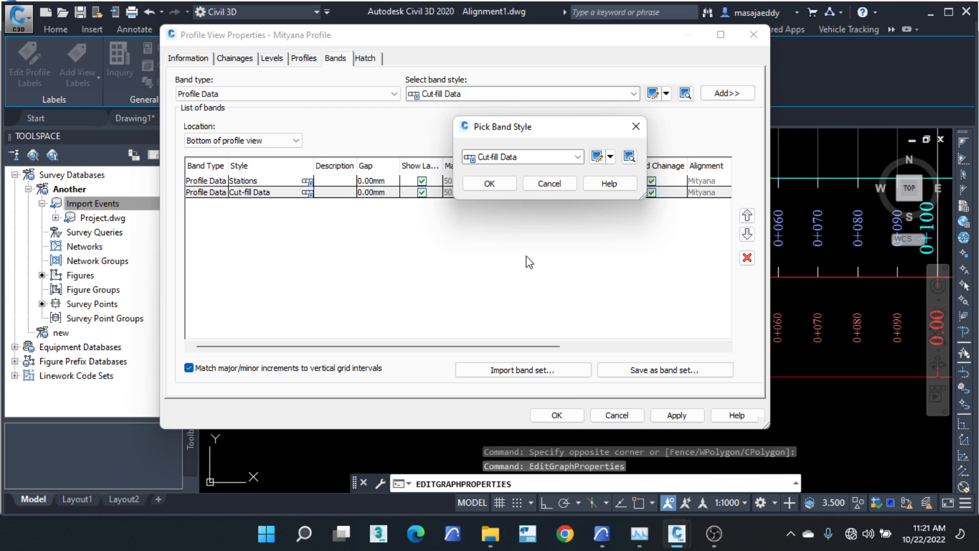
left_click(499, 185)
left_click(560, 414)
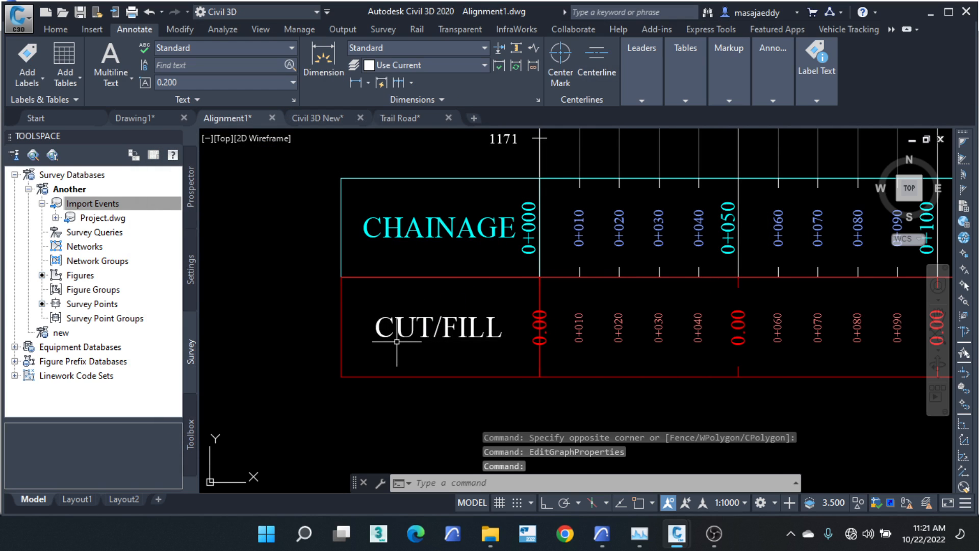
Step: Inspect the CHAINAGE and CUT/FILL bands and open the Mityana profile view's band settings
scroll(480, 317, "down", 1)
middle_click_drag(480, 317, 444, 321)
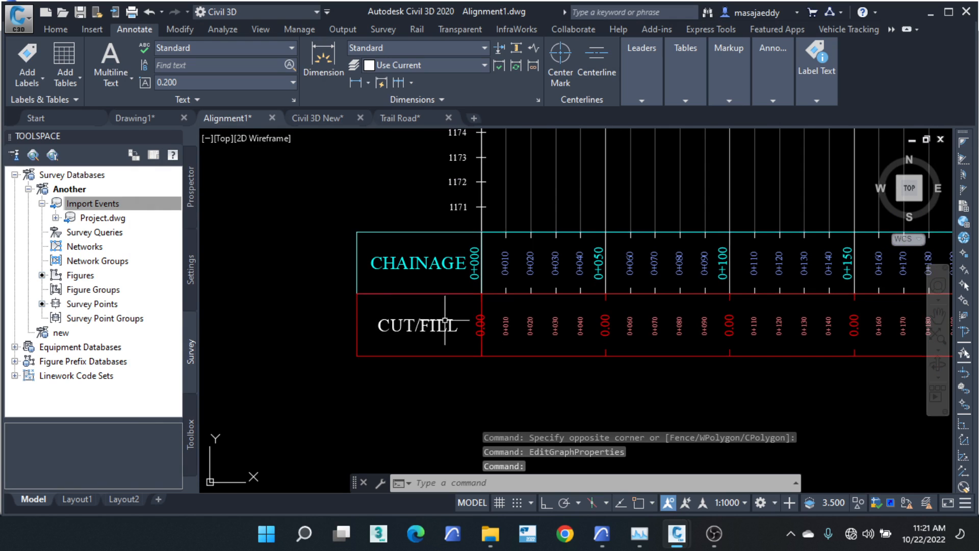
middle_click_drag(526, 316, 474, 320)
scroll(432, 326, "up", 2)
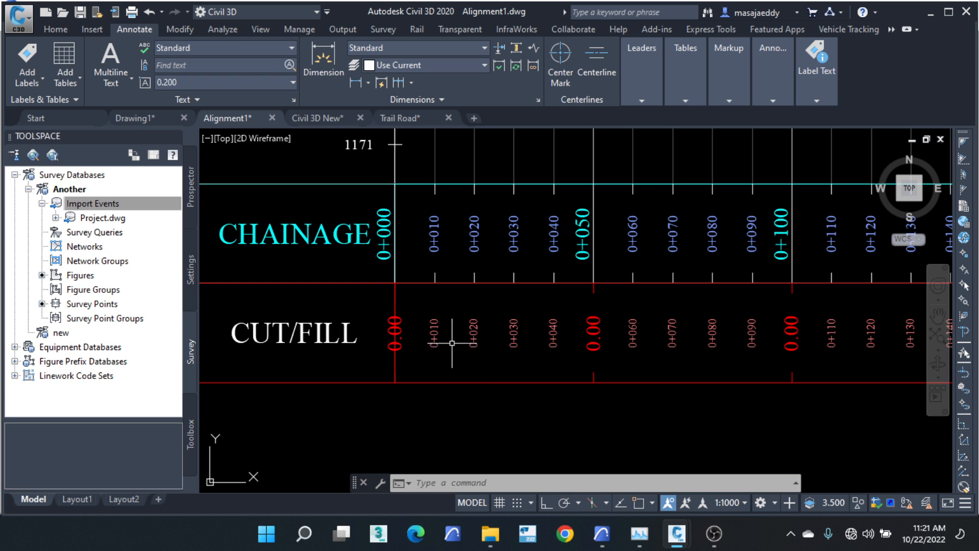
scroll(404, 358, "down", 2)
scroll(404, 359, "down", 2)
scroll(404, 343, "up", 4)
left_click(380, 323)
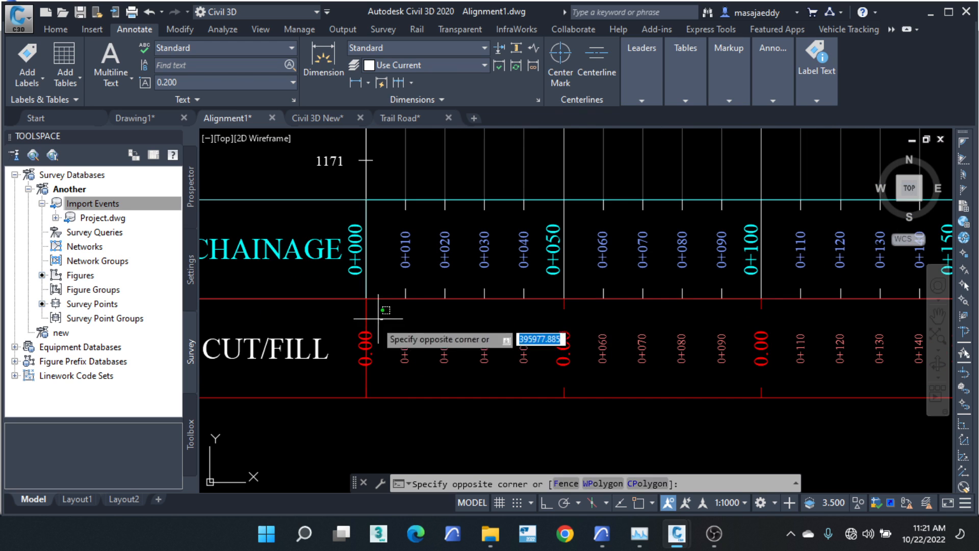
left_click(366, 160)
right_click(358, 326)
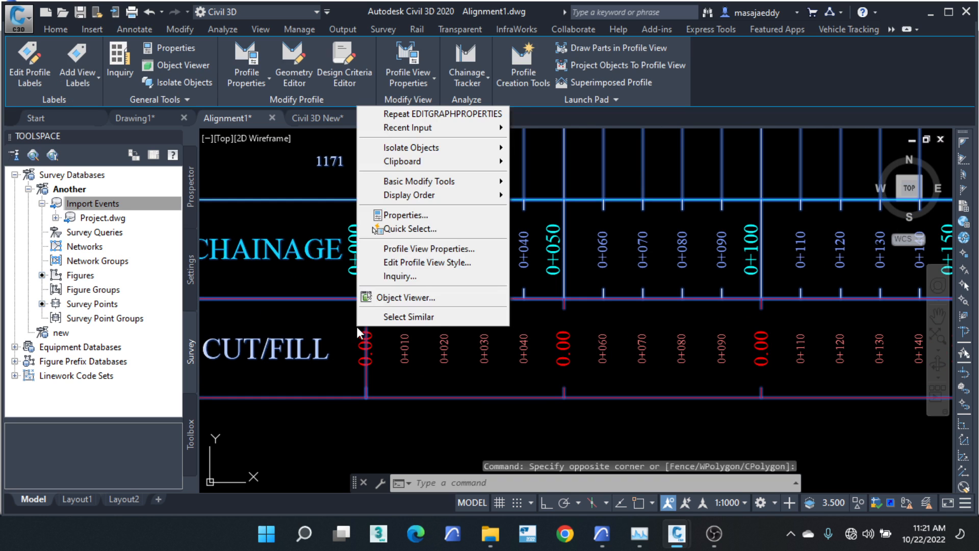
left_click(421, 249)
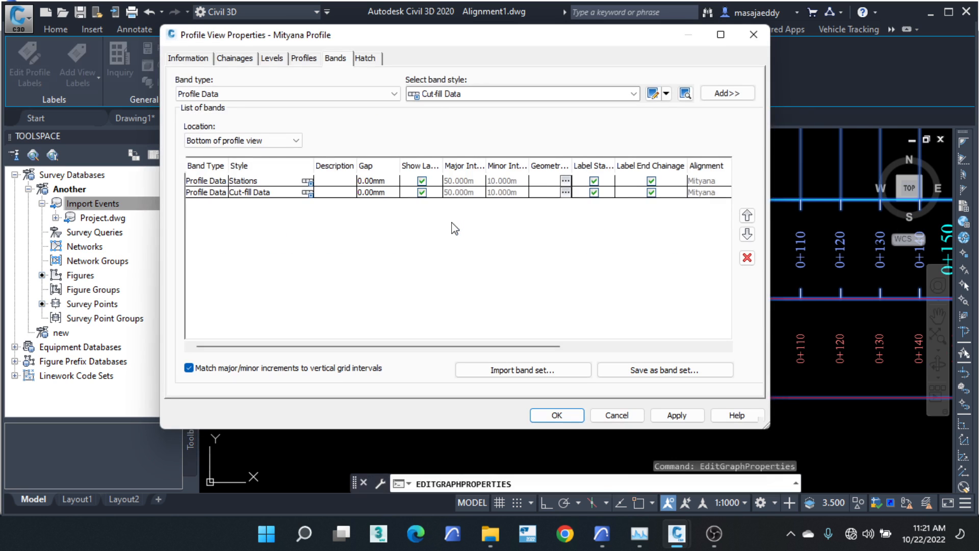
Step: Widen the Profile1 and Profile2 columns in the list of bands to show the assigned profile names
left_click_drag(405, 346, 633, 368)
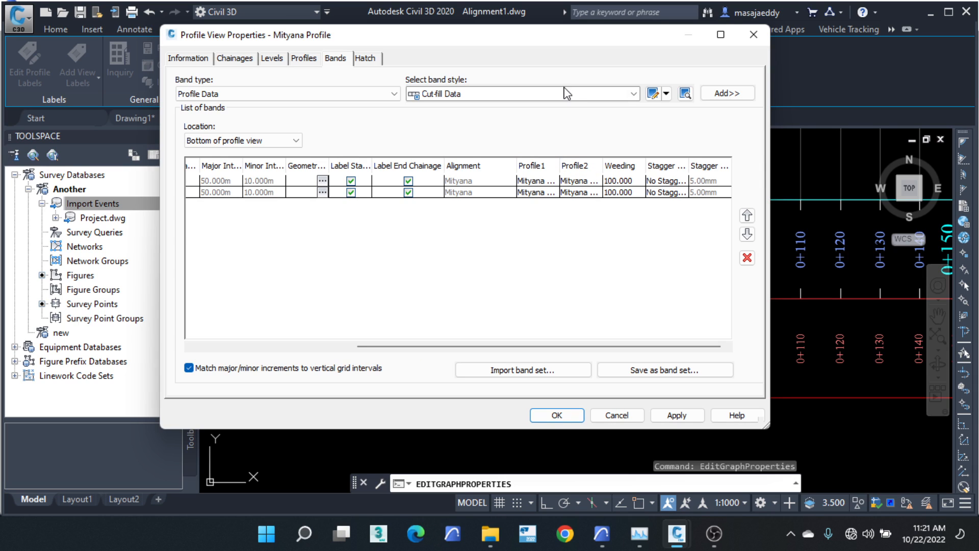
left_click_drag(559, 166, 586, 166)
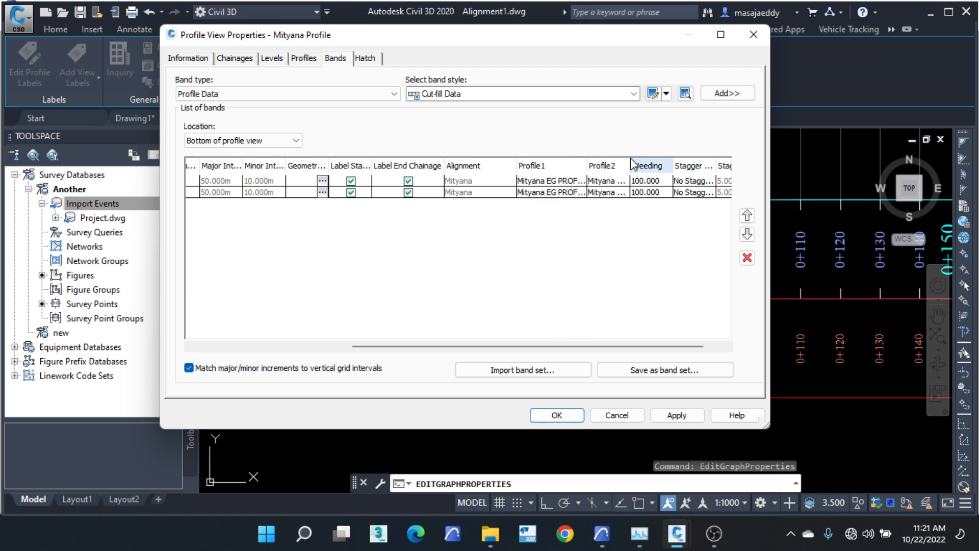
left_click_drag(630, 164, 660, 160)
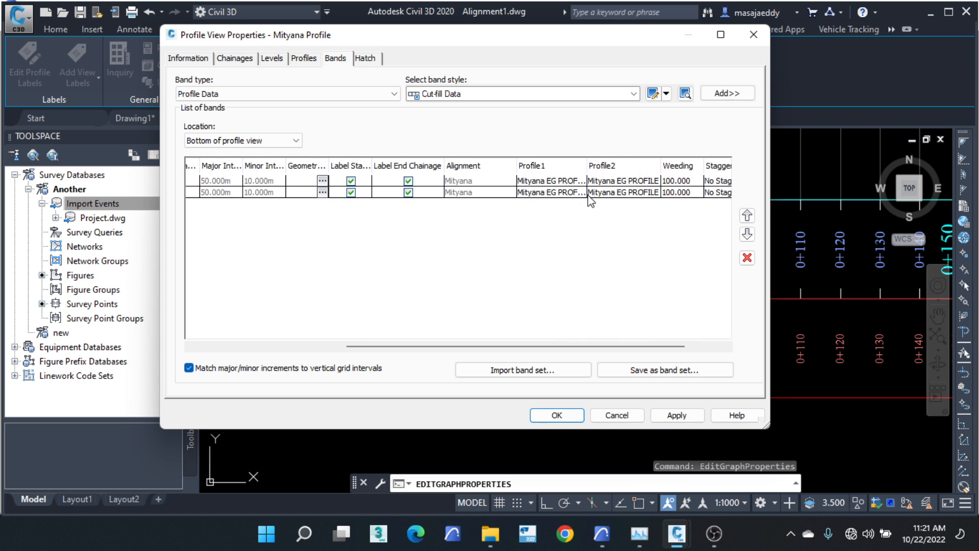
Step: Assign DESIGN MITYANA PROFILE as Profile2 of the Cut-fill Data band and apply the change
left_click(627, 196)
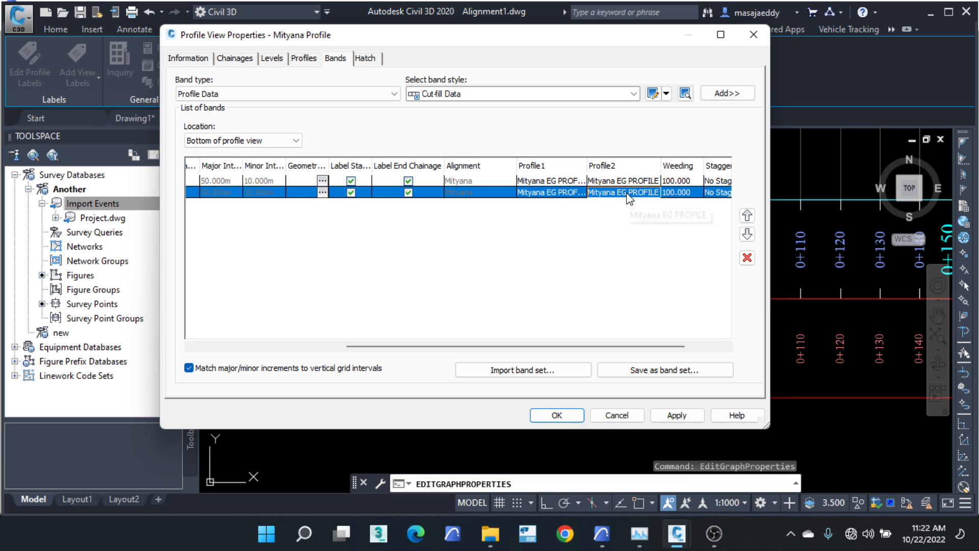
left_click(627, 196)
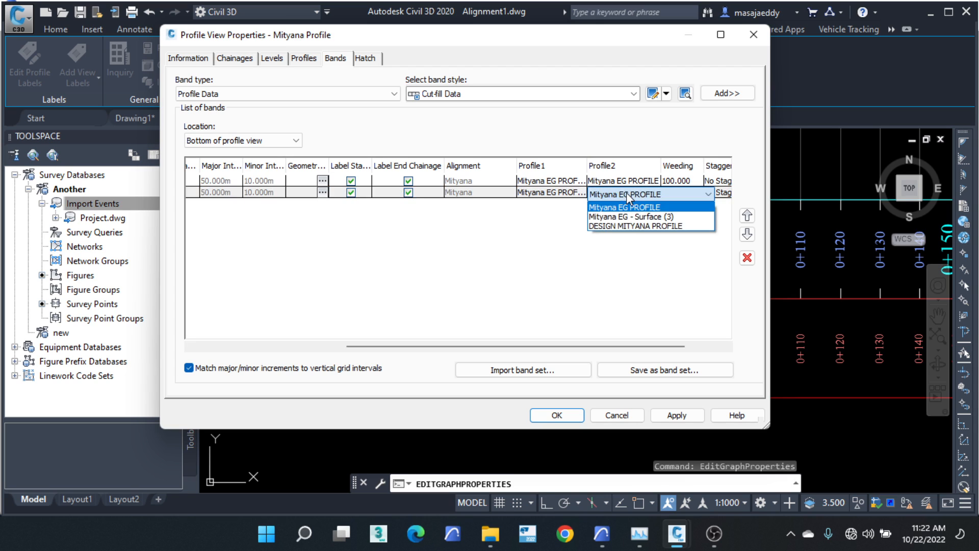
left_click(630, 226)
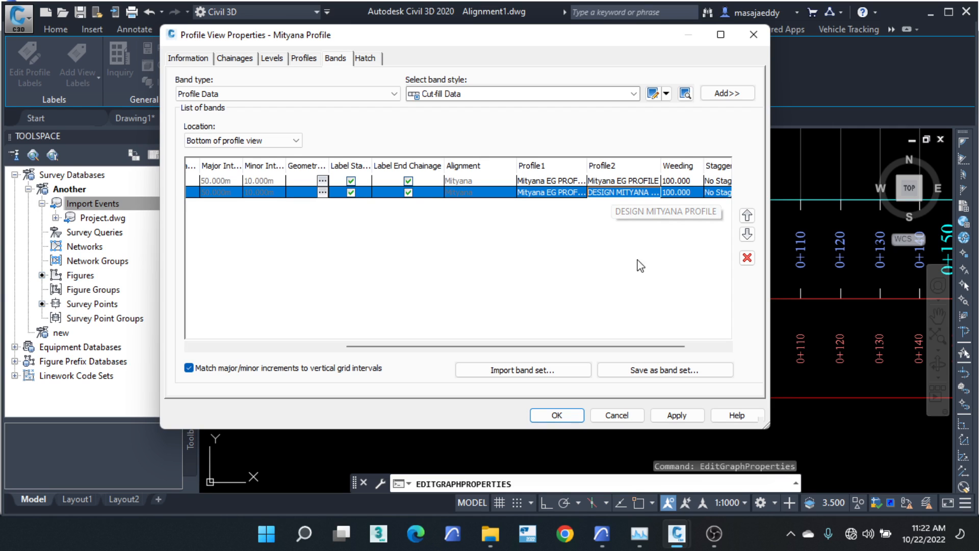
left_click_drag(579, 37, 316, 17)
left_click(418, 394)
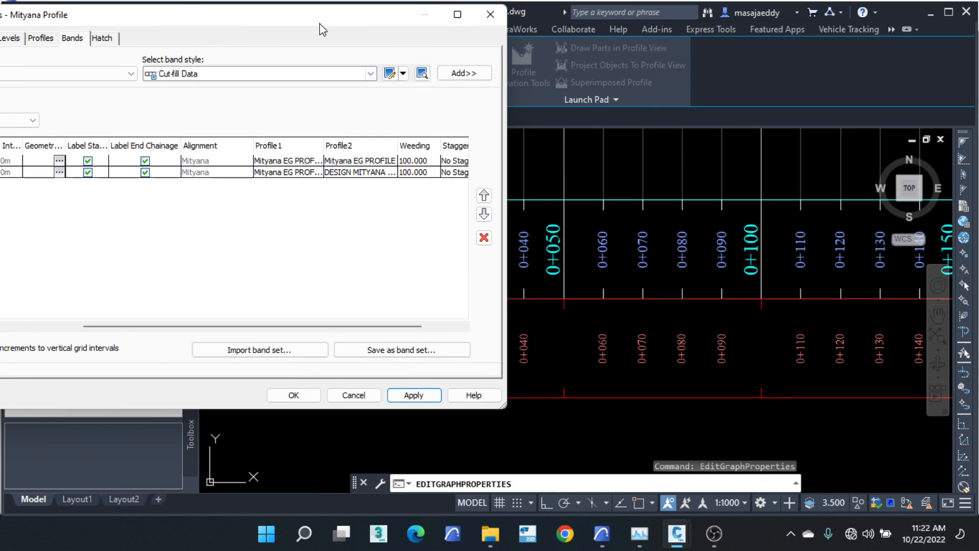
Step: Compare the CUT/FILL band's labels in the drawing with the band's Profile1 and Profile2 assignments
mouse_move(328, 26)
left_mouse_down()
mouse_move(423, 504)
mouse_move(490, 415)
left_mouse_up()
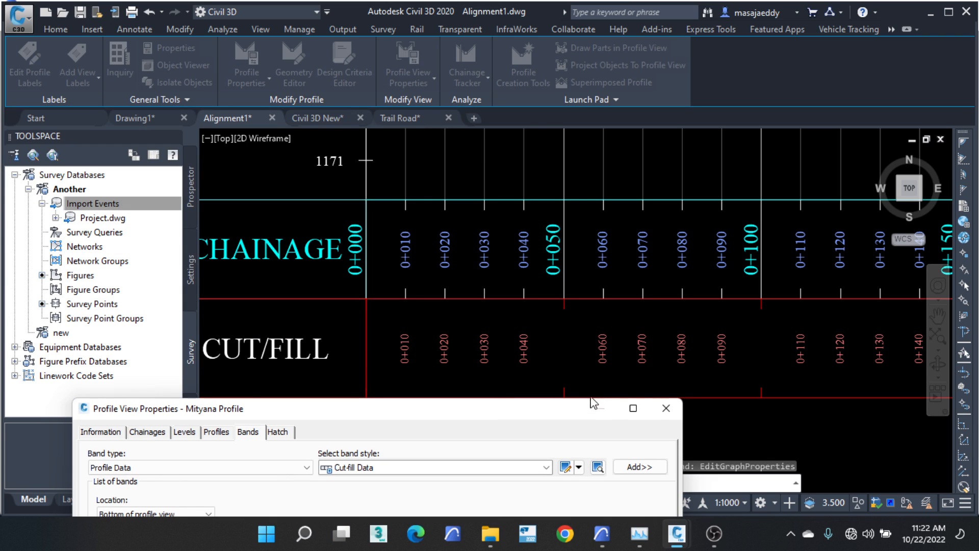
left_click_drag(531, 407, 645, 95)
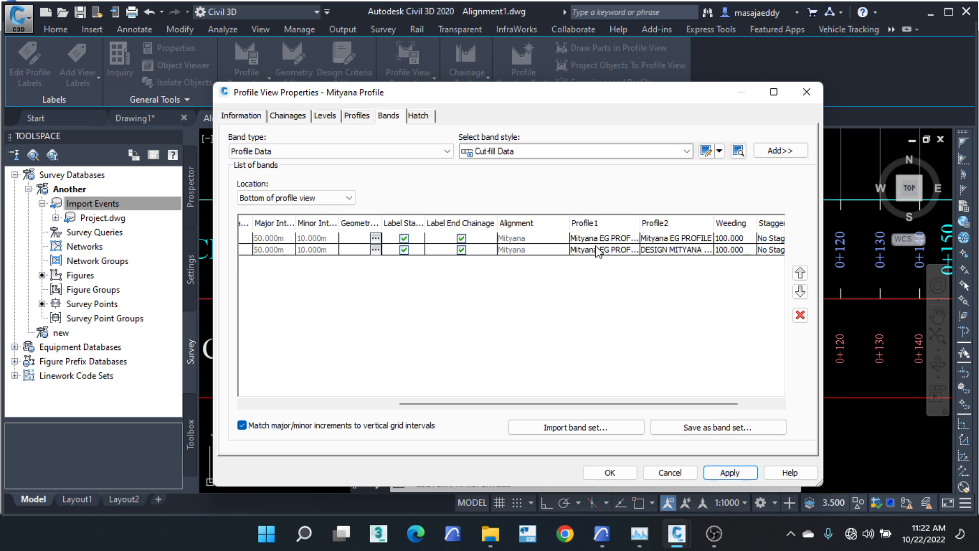
left_click(614, 250)
left_click(624, 251)
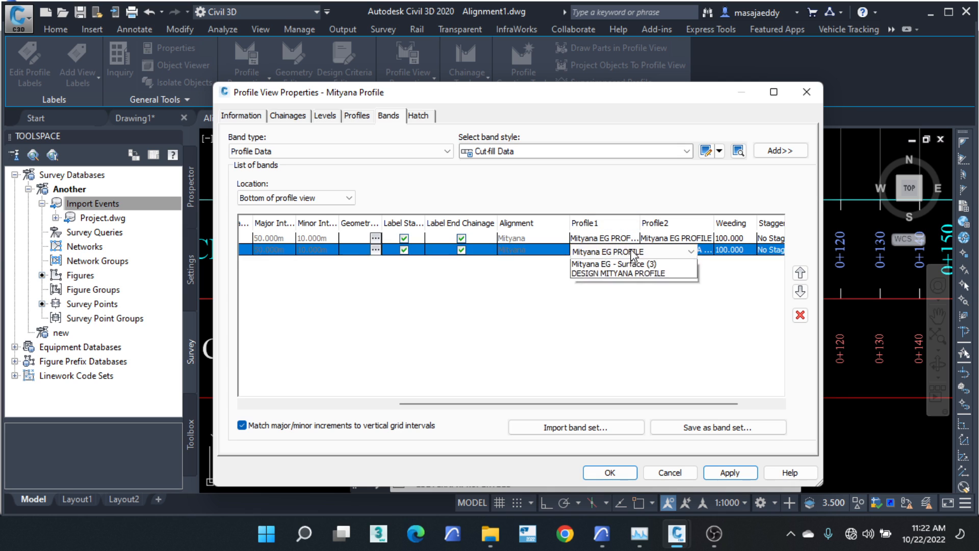
left_click(725, 291)
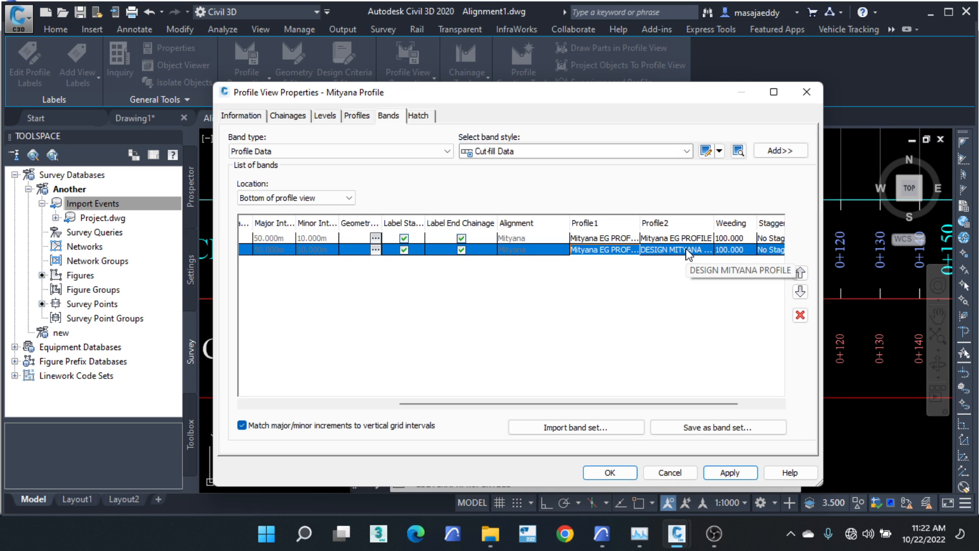
mouse_move(558, 99)
left_mouse_down()
mouse_move(614, 402)
mouse_move(610, 365)
mouse_move(575, 413)
left_mouse_up()
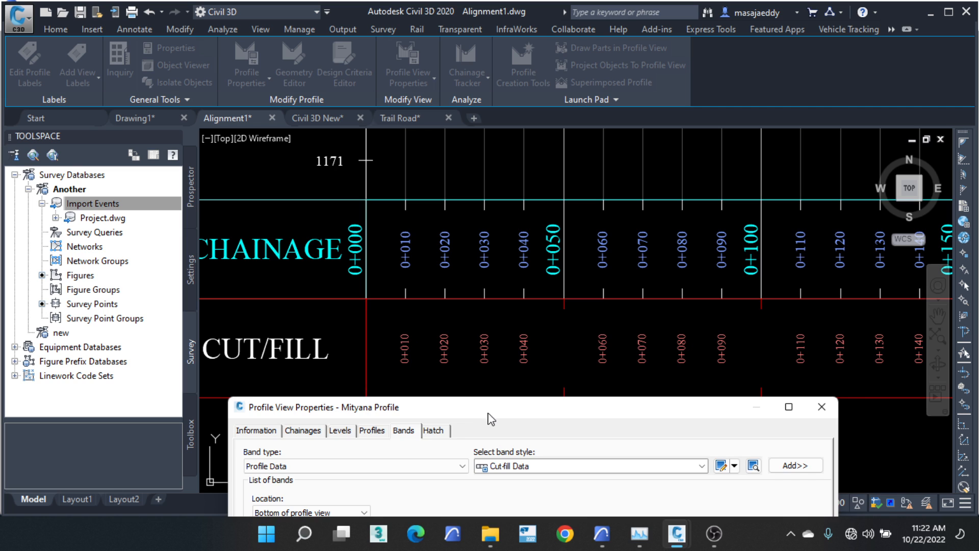
left_click_drag(487, 411, 472, 35)
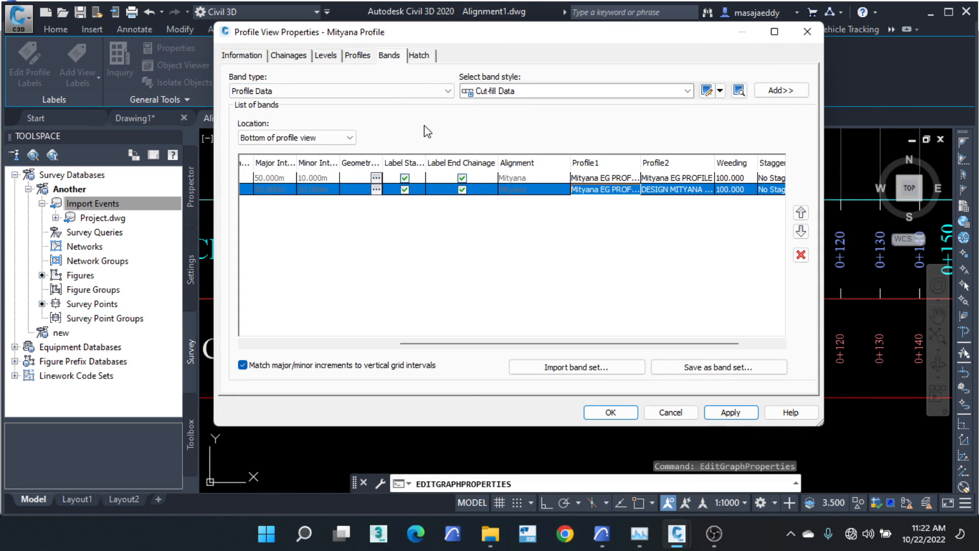
Step: Open the Cut-fill Data band style for editing and review its Major Chainage label composition
left_click_drag(482, 344, 332, 344)
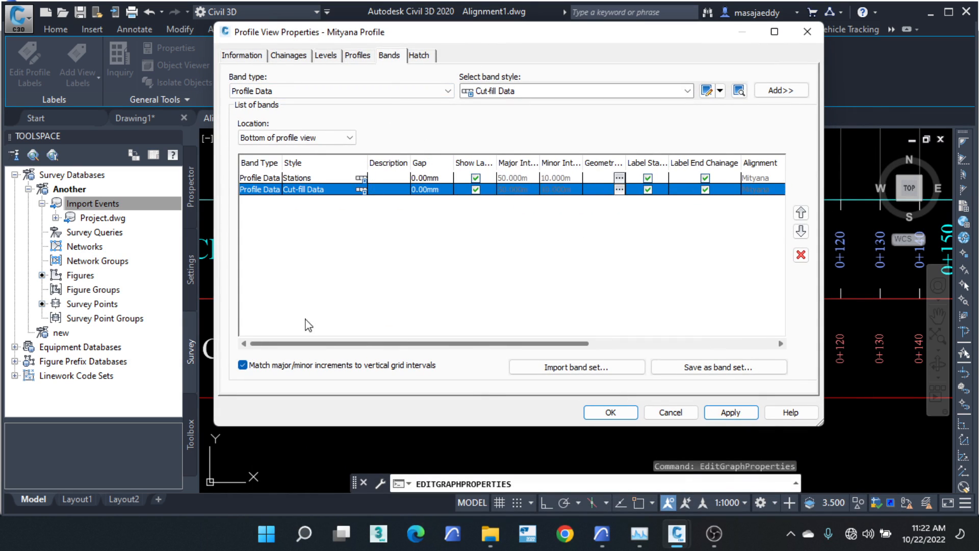
left_click(362, 190)
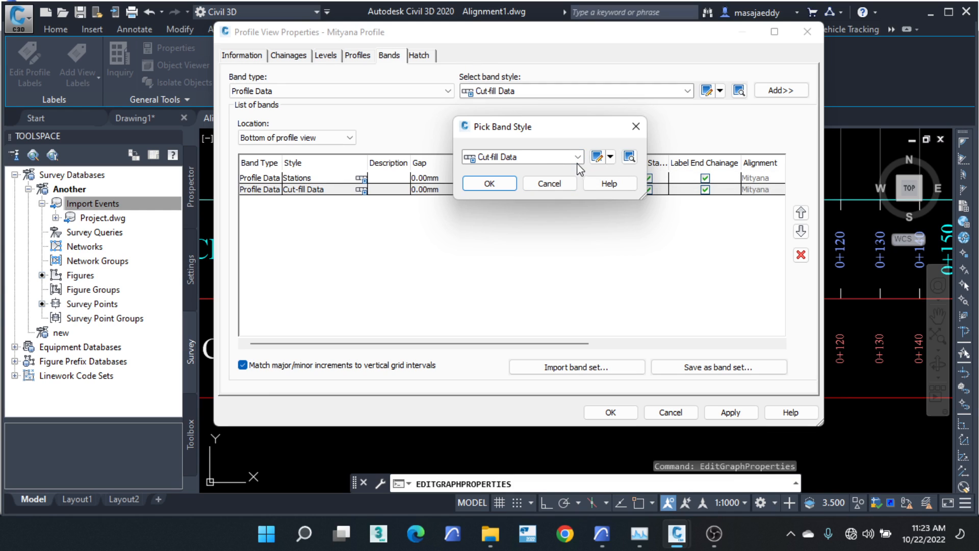
left_click(610, 156)
left_click(643, 202)
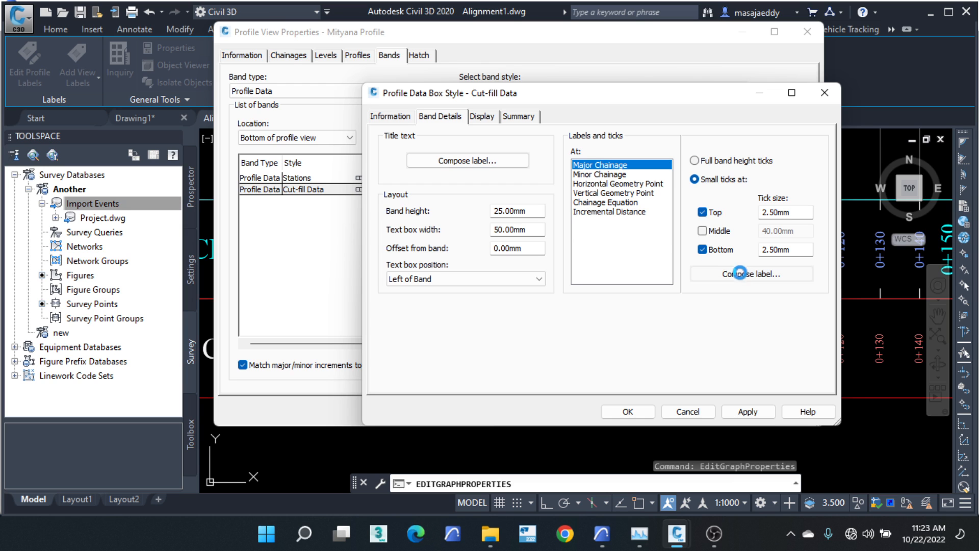
left_click(732, 271)
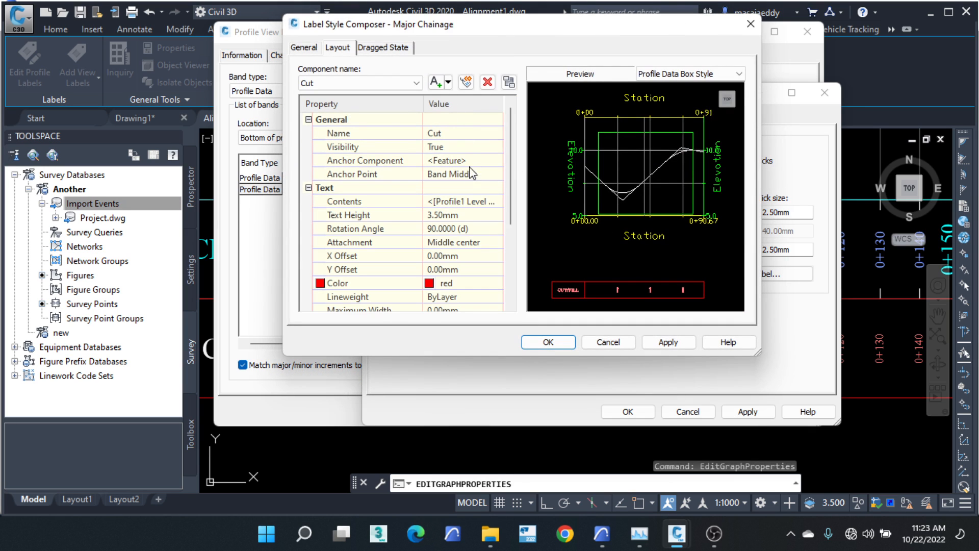
left_click(751, 24)
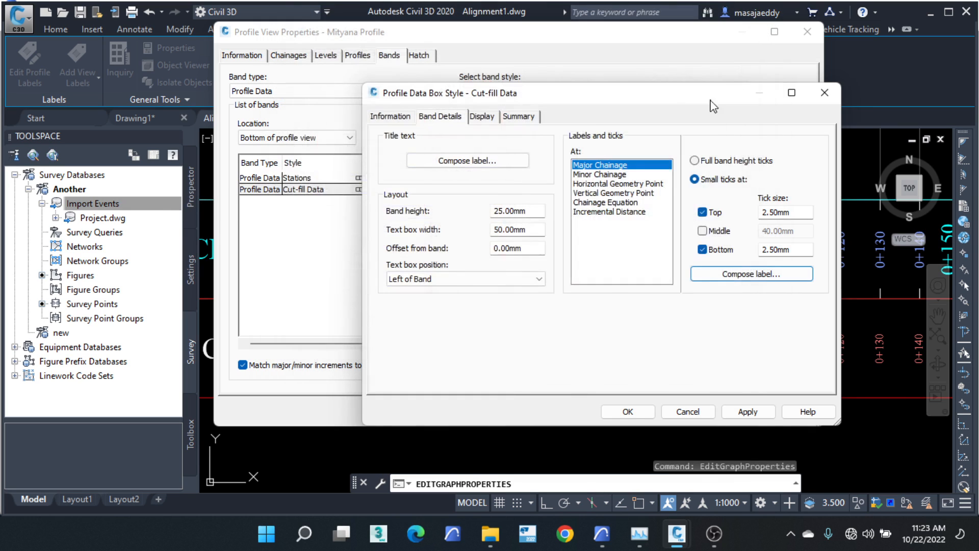
Step: Replace the Minor Chainage label's text contents with Profile1 Level Minus Profile2 Level and check the preview
left_click(607, 174)
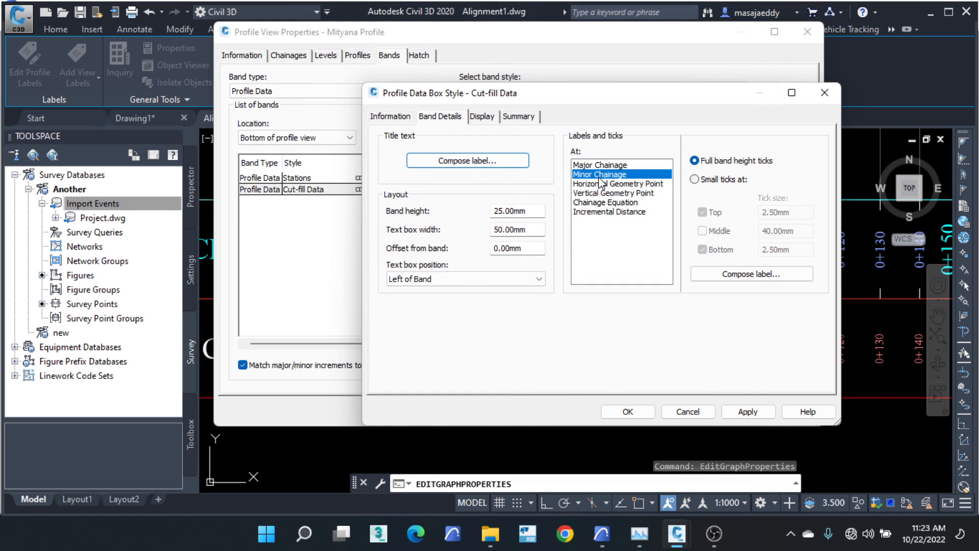
left_click(730, 271)
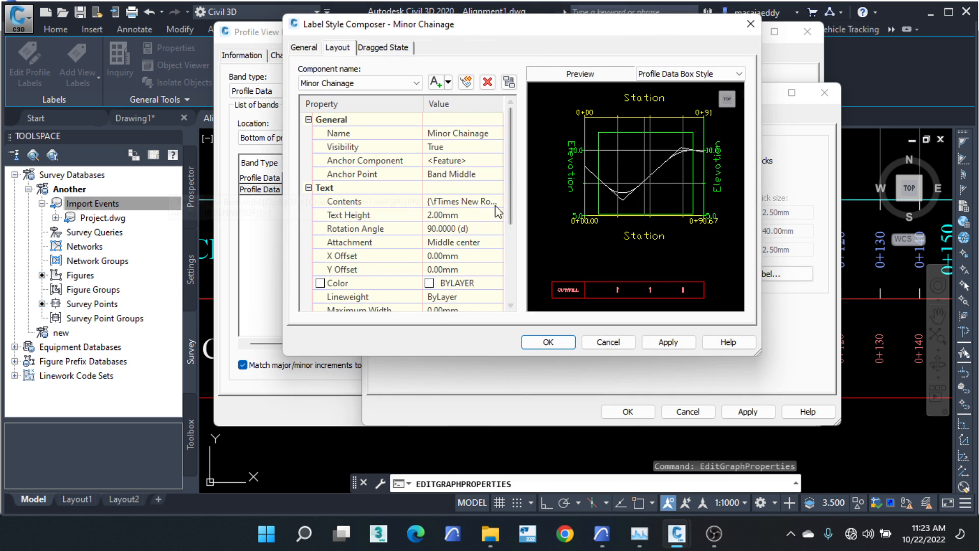
left_click(474, 203)
left_click(503, 202)
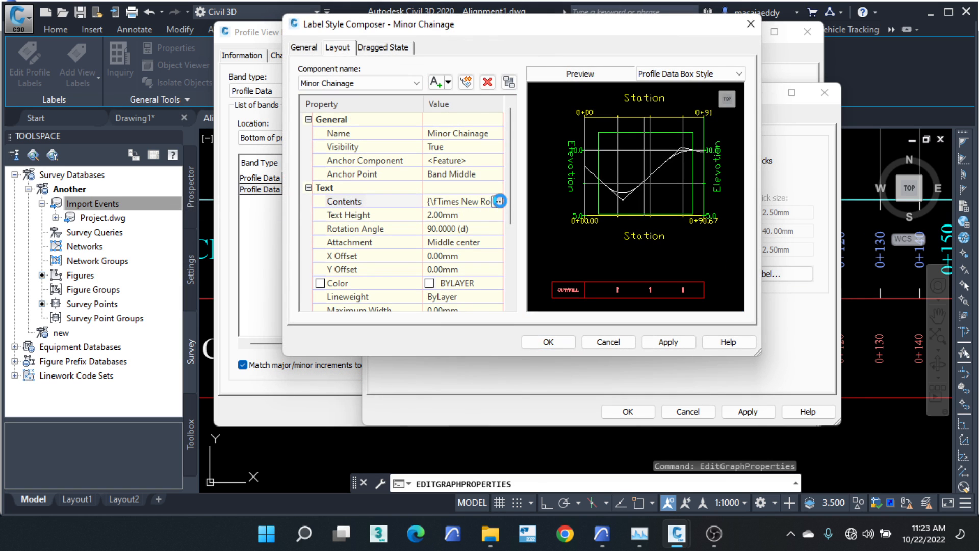
left_click(780, 145)
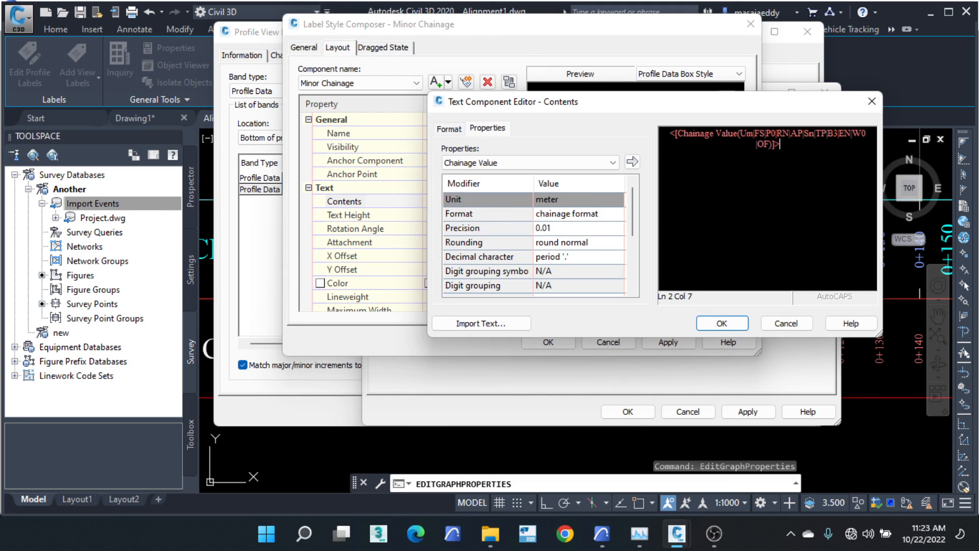
left_click_drag(684, 133, 659, 124)
left_click(781, 144)
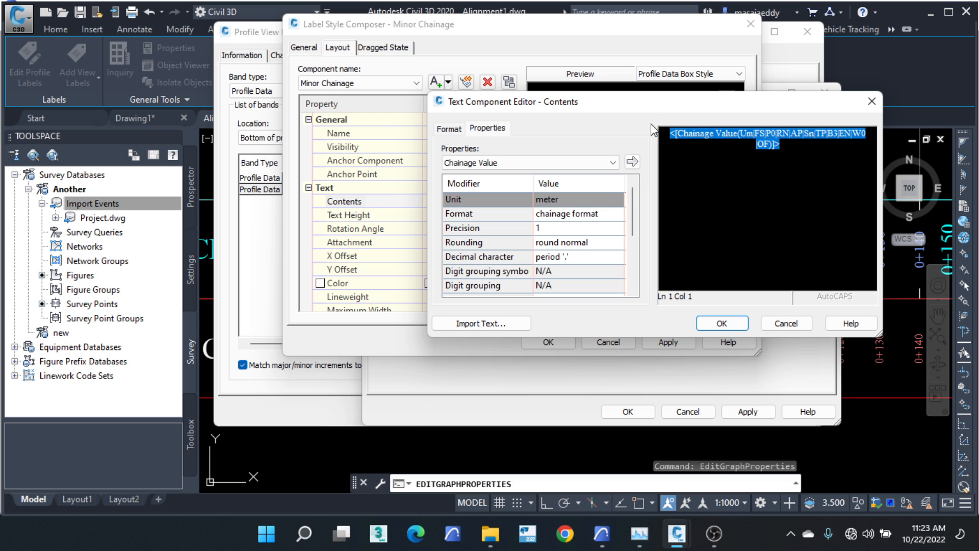
key("Delete")
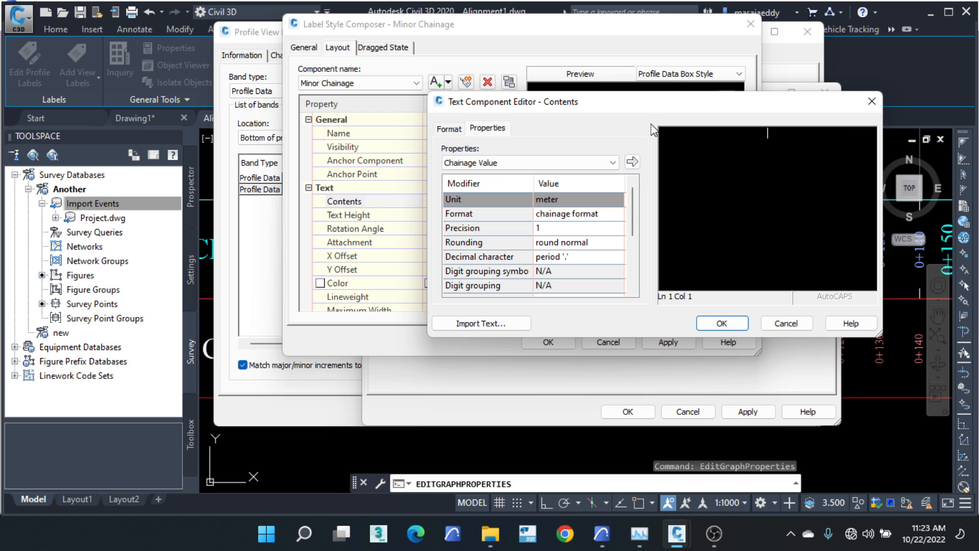
left_click(577, 159)
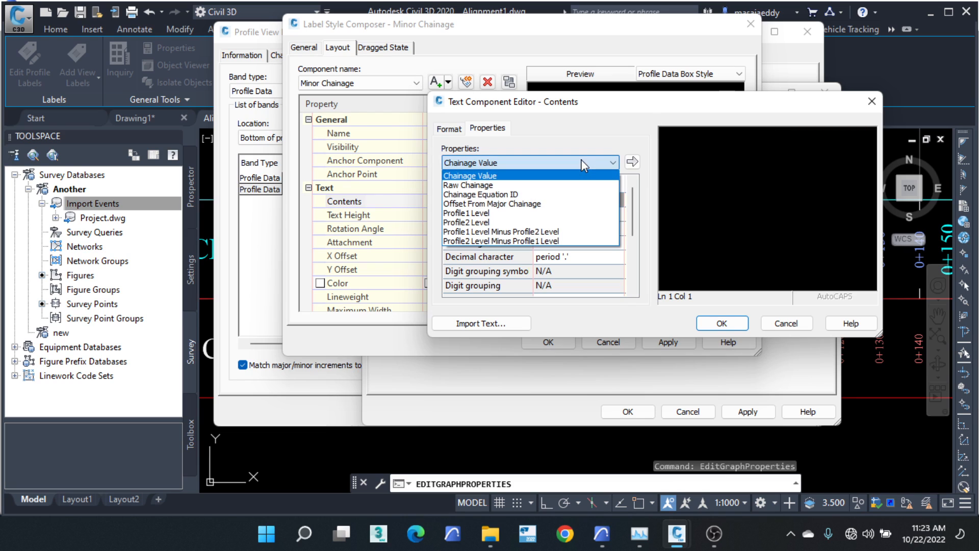
left_click(500, 232)
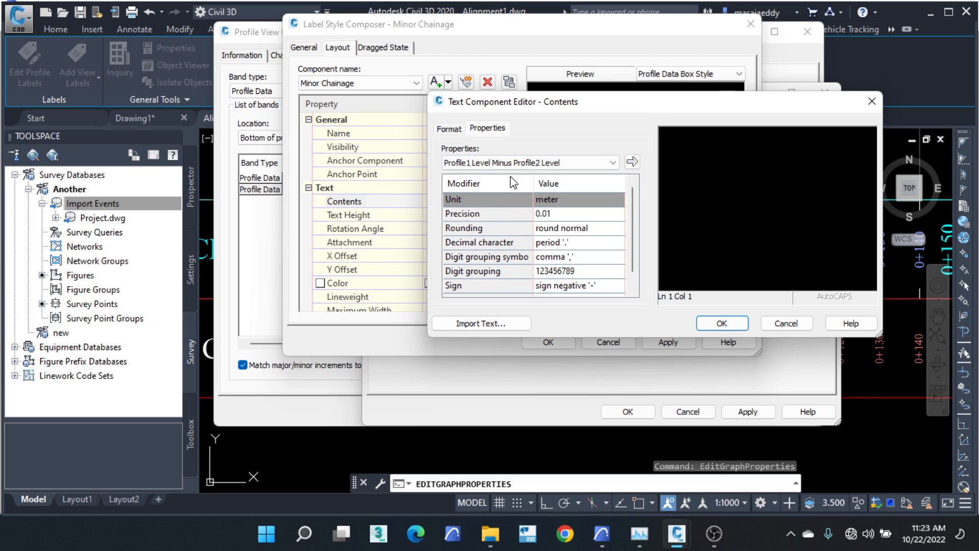
left_click(632, 163)
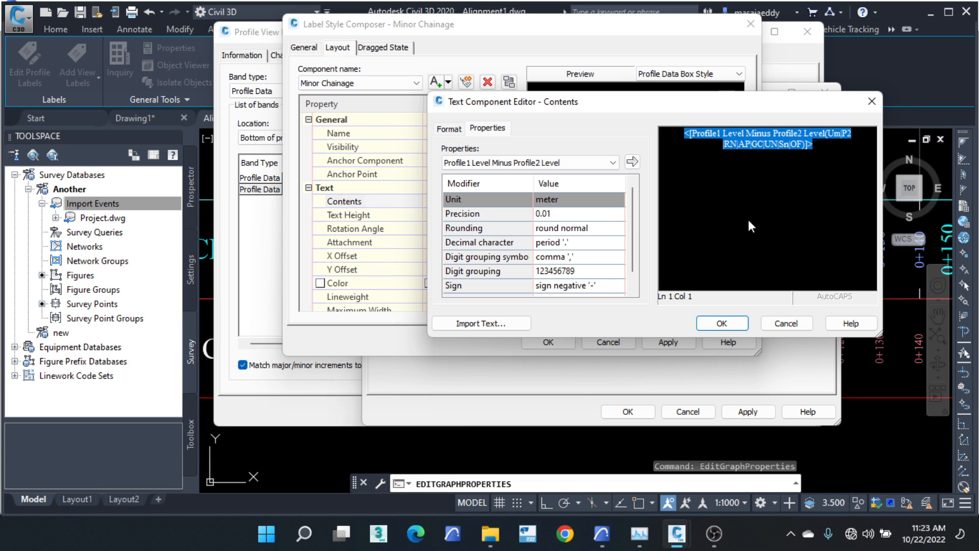
left_click(734, 321)
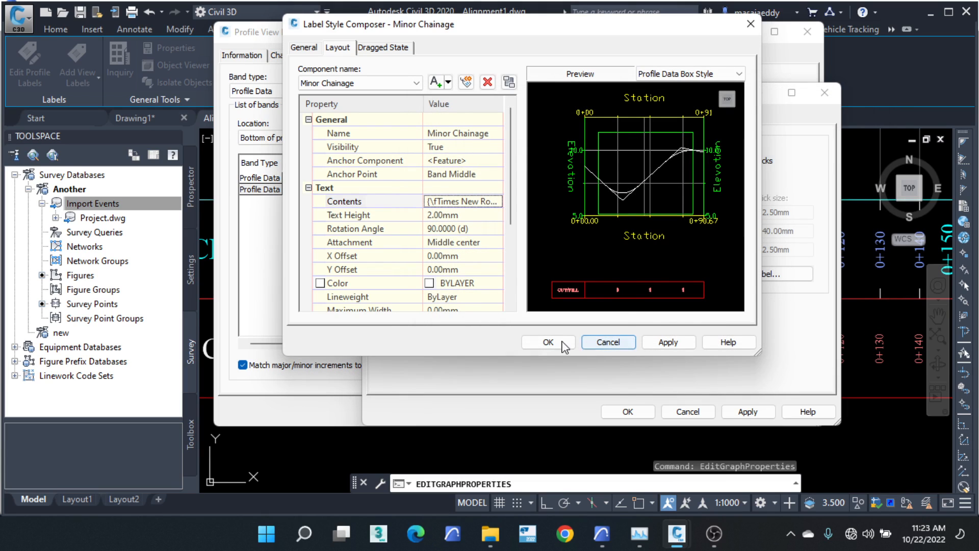
scroll(616, 289, "up", 2)
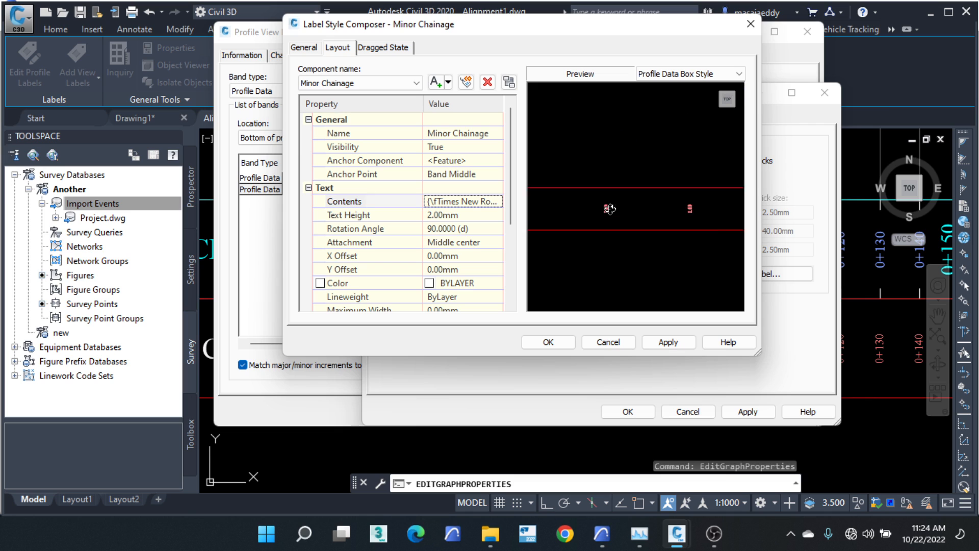
Step: Try Profile2 Level Minus Profile1 Level as the Minor Chainage label's contents, and try deleting its text component
left_click(479, 201)
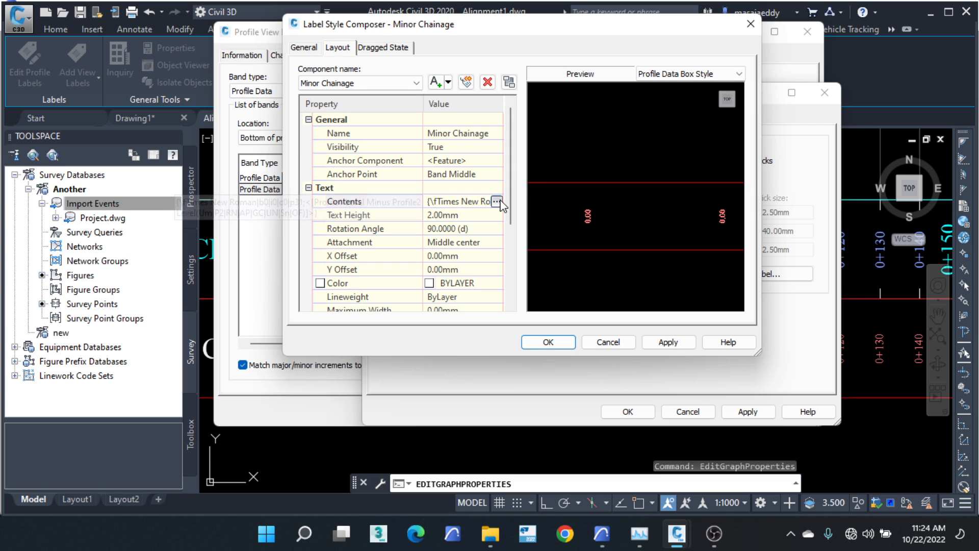
left_click(498, 201)
left_click(608, 165)
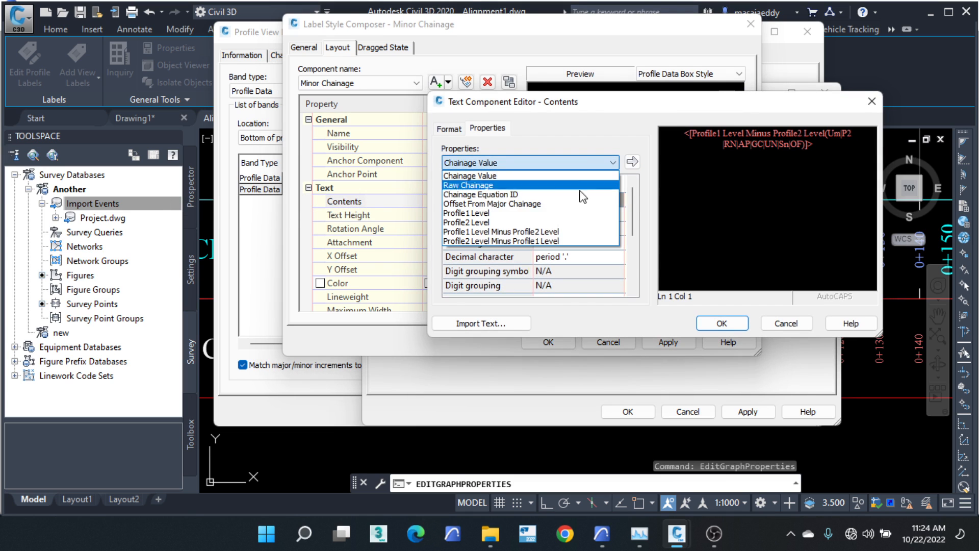
left_click(516, 241)
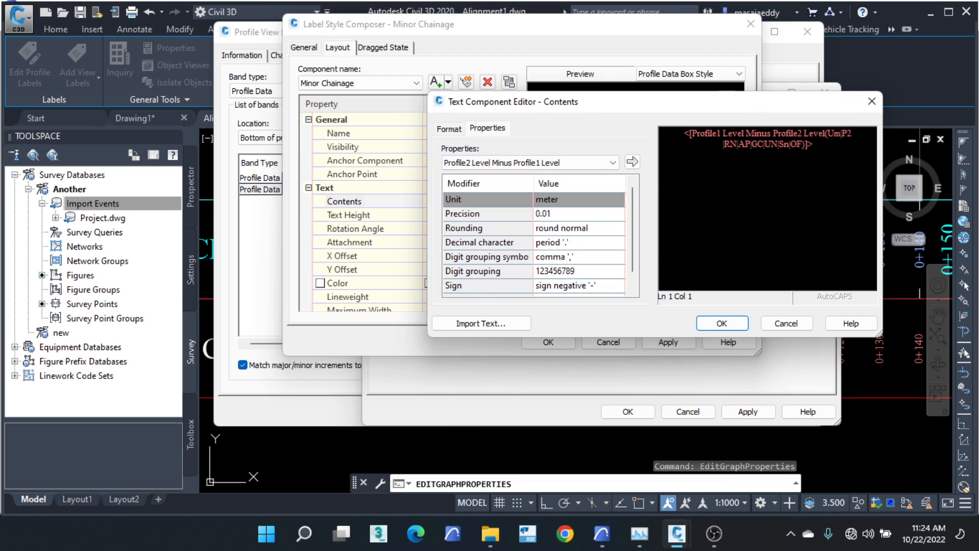
left_click_drag(813, 145, 675, 123)
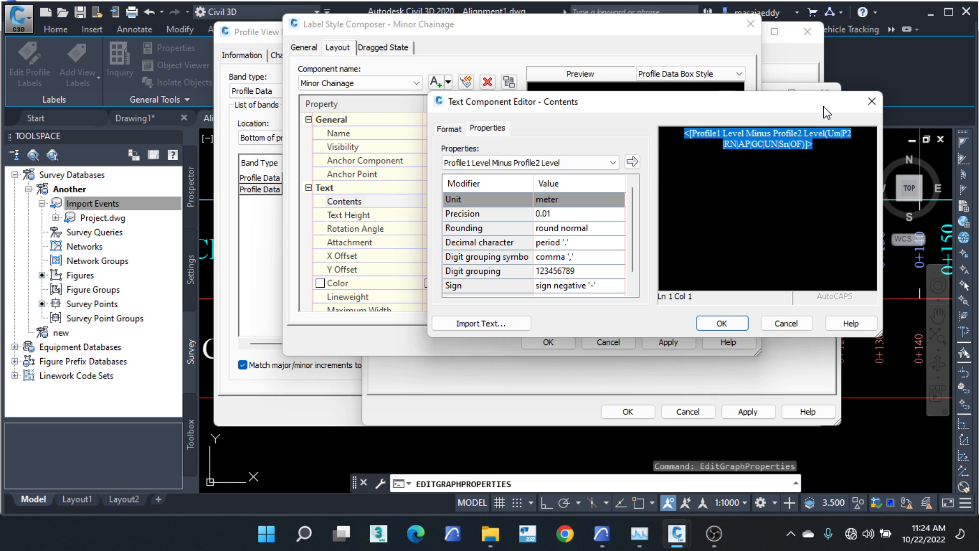
left_click(871, 100)
left_click(487, 81)
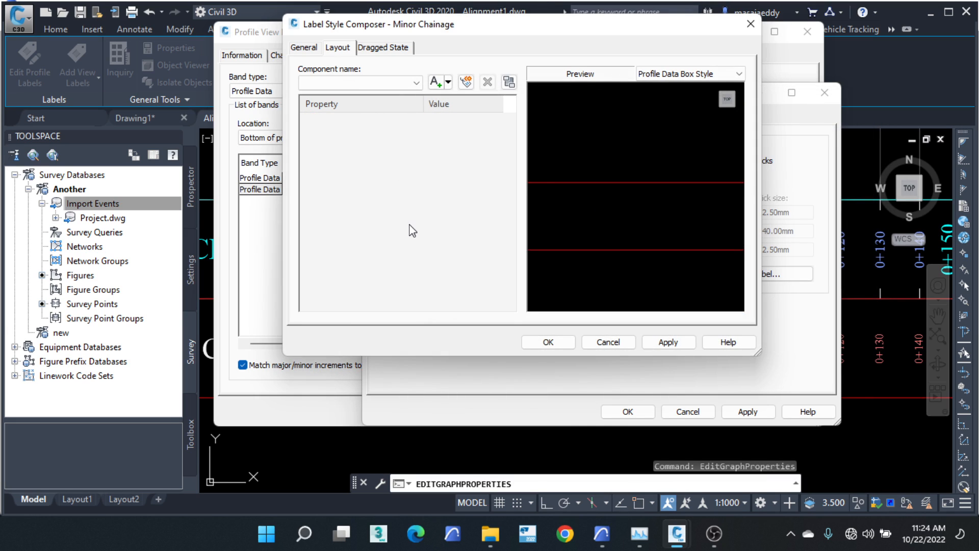
left_click(750, 24)
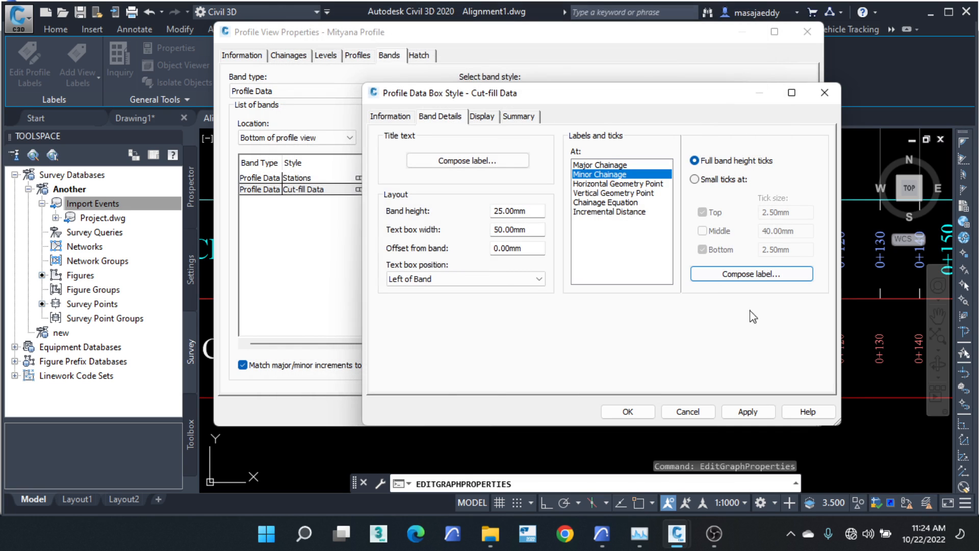
Step: Accept the Cut-fill Data band style, apply the band settings and close the profile view properties
left_click_drag(738, 99, 500, 53)
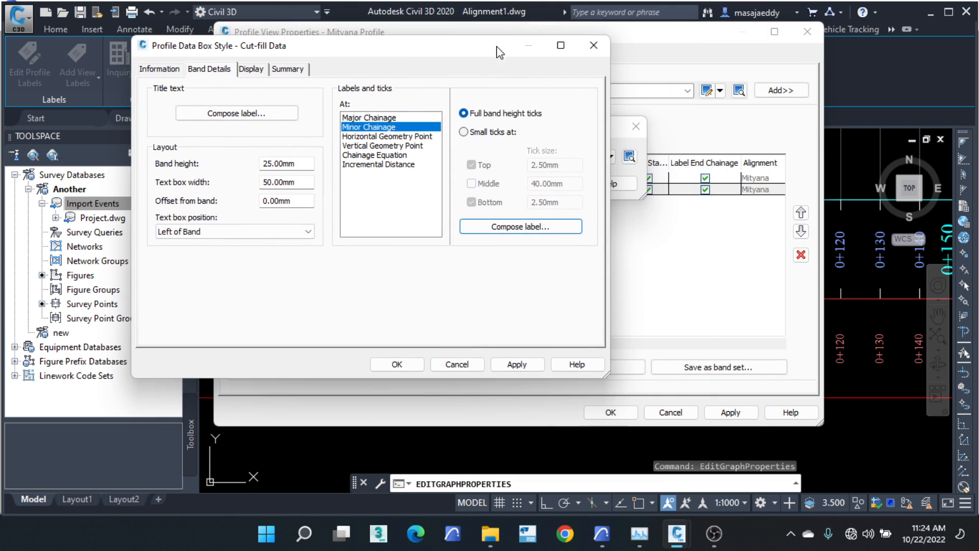
left_click(396, 364)
left_click(490, 187)
left_click(724, 413)
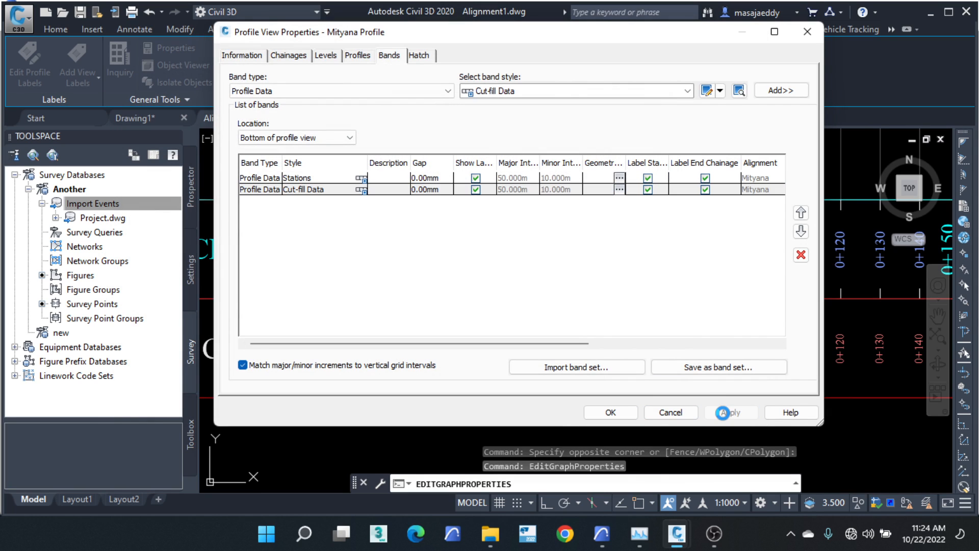
left_click_drag(623, 41, 507, 76)
left_click(497, 446)
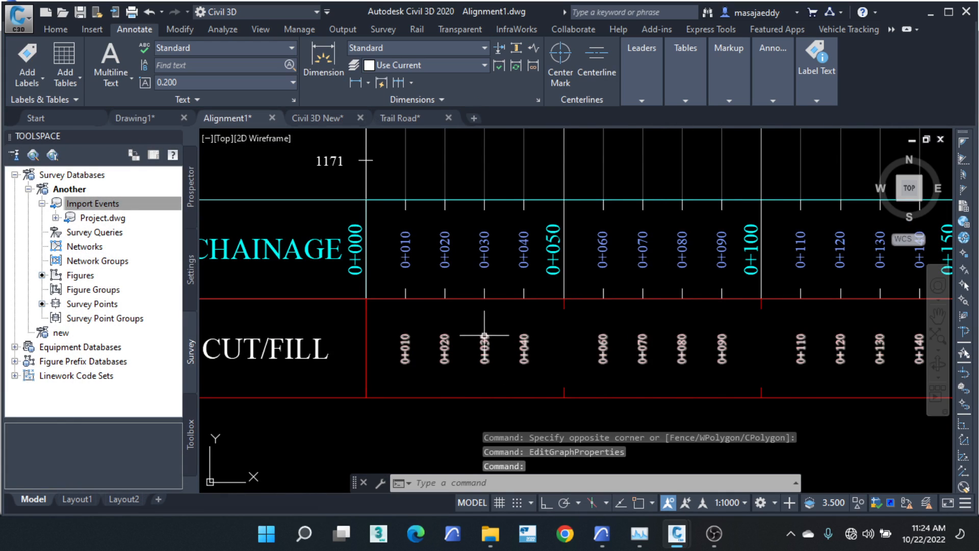
Step: Reopen the Mityana profile view's properties and open the Cut-fill Data band style for editing
scroll(467, 332, "down", 2)
scroll(418, 337, "up", 2)
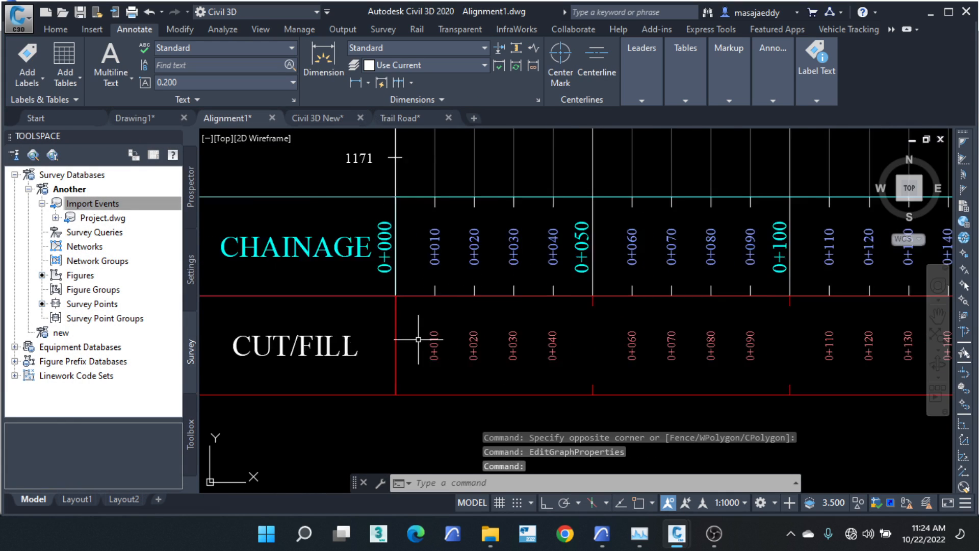
left_click(417, 309)
left_click(372, 329)
right_click(373, 330)
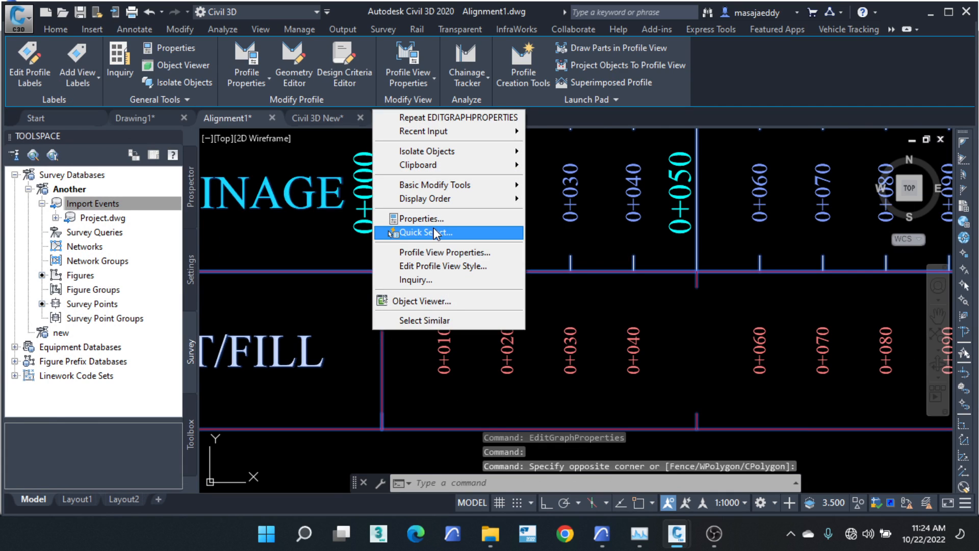
left_click(431, 254)
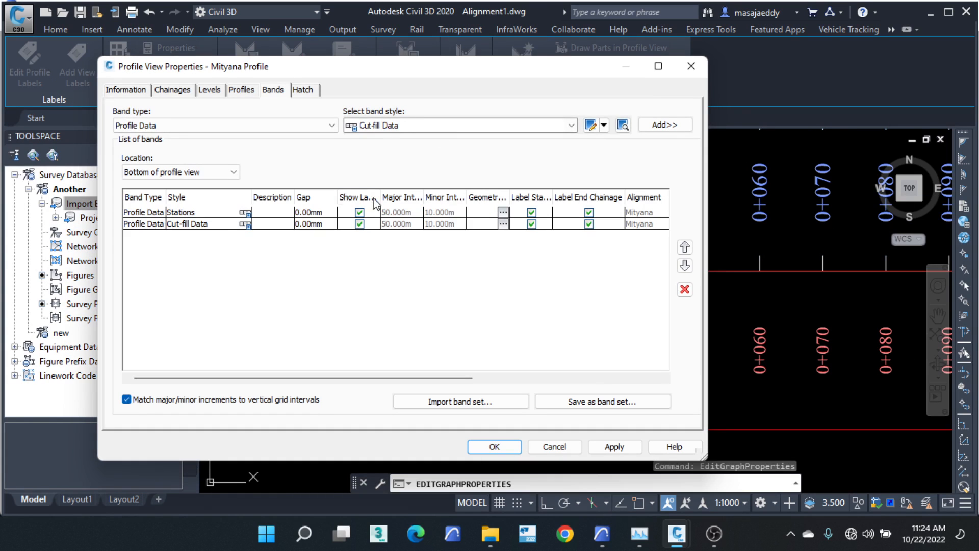
left_click(246, 224)
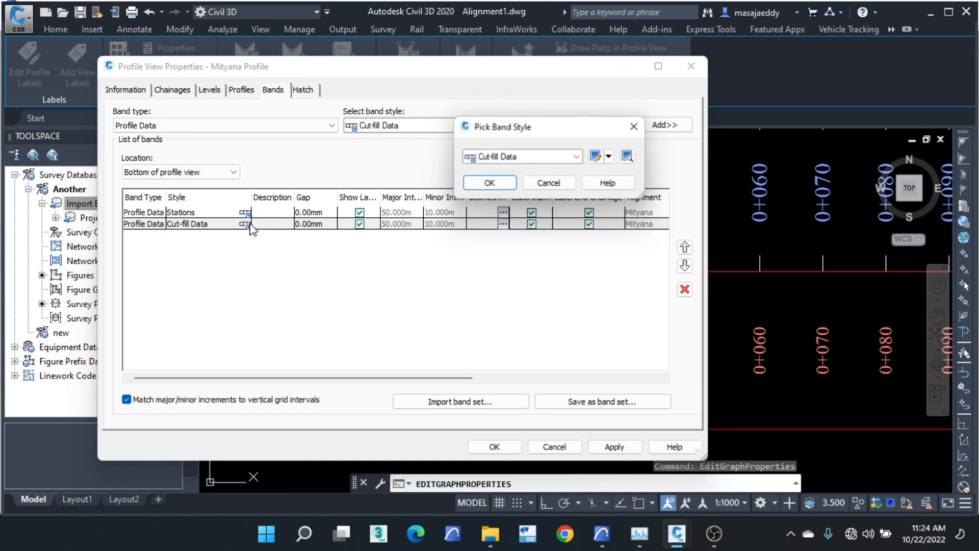
left_click(609, 157)
left_click(621, 205)
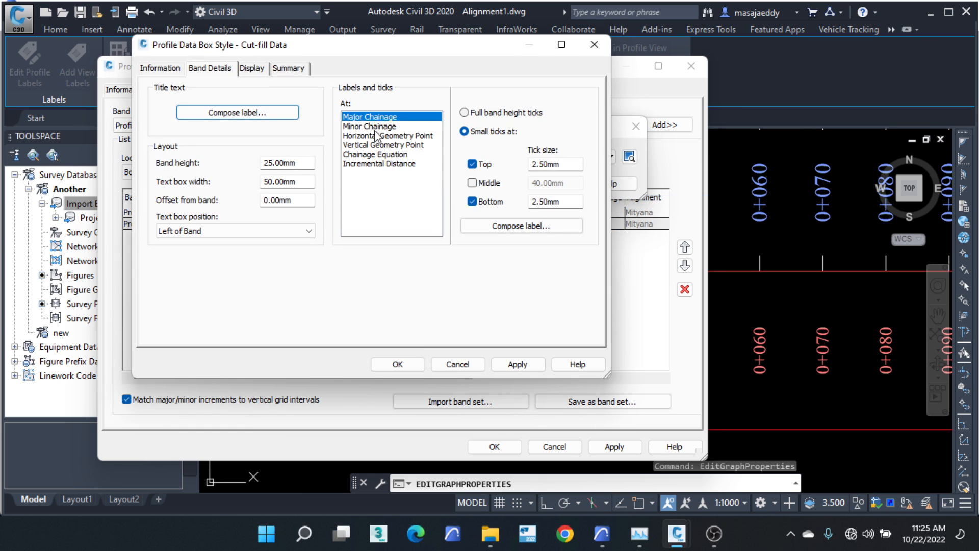
Step: Delete the Minor Chainage label's text component from the Cut-fill Data style and apply the change to the profile view
left_click(373, 126)
left_click(516, 224)
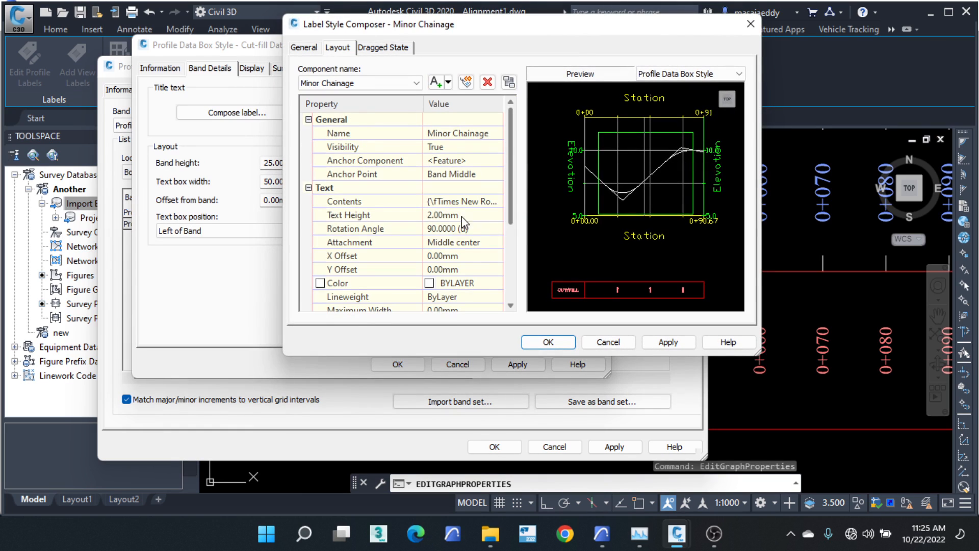
left_click(479, 202)
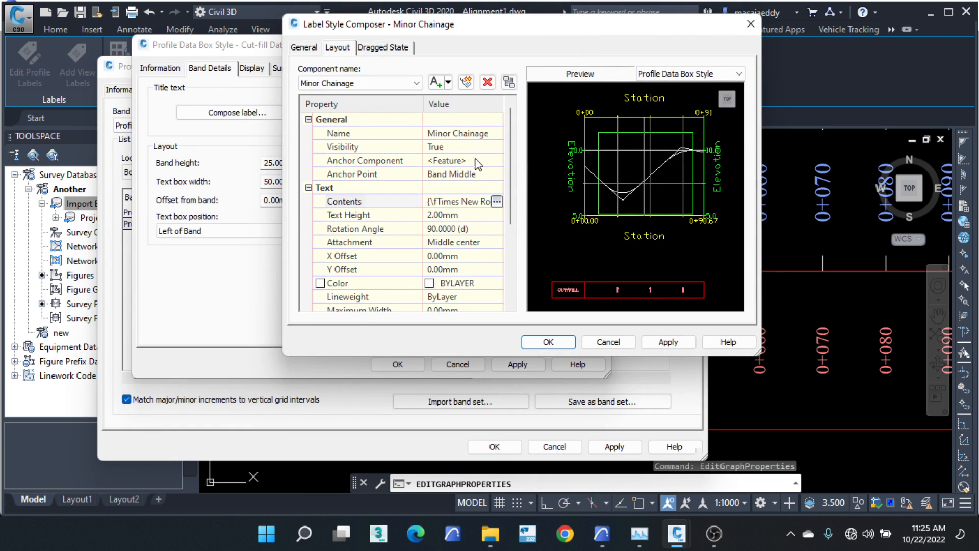
left_click(487, 82)
left_click(548, 341)
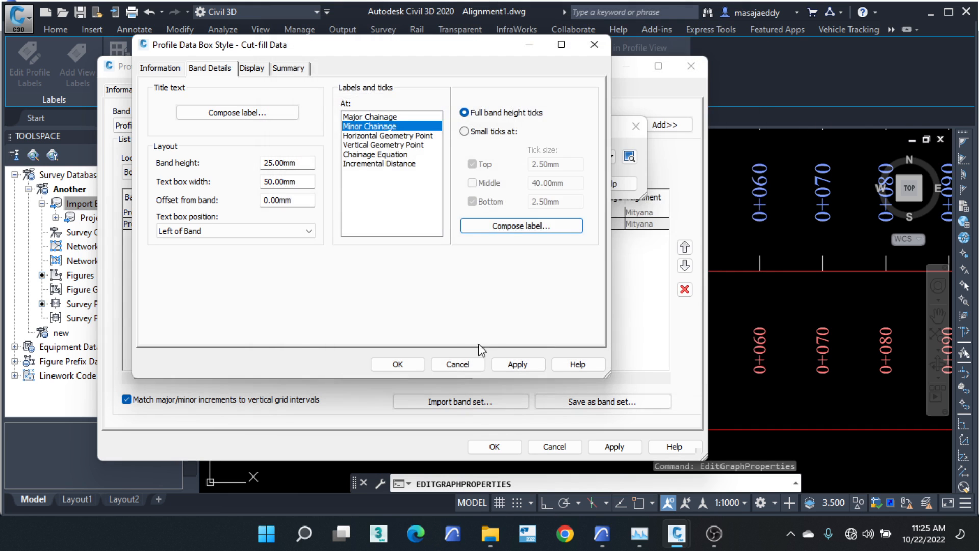
left_click(397, 364)
left_click(488, 193)
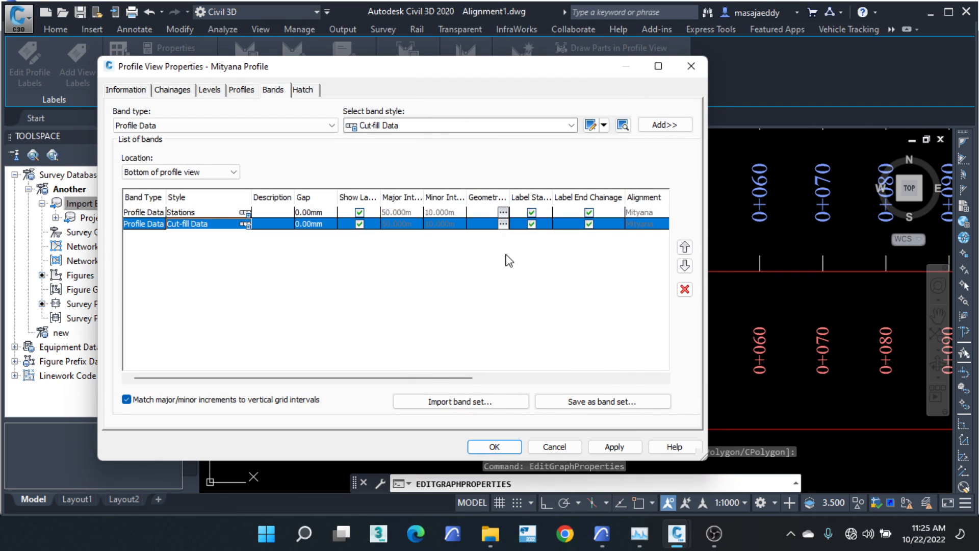
left_click(613, 446)
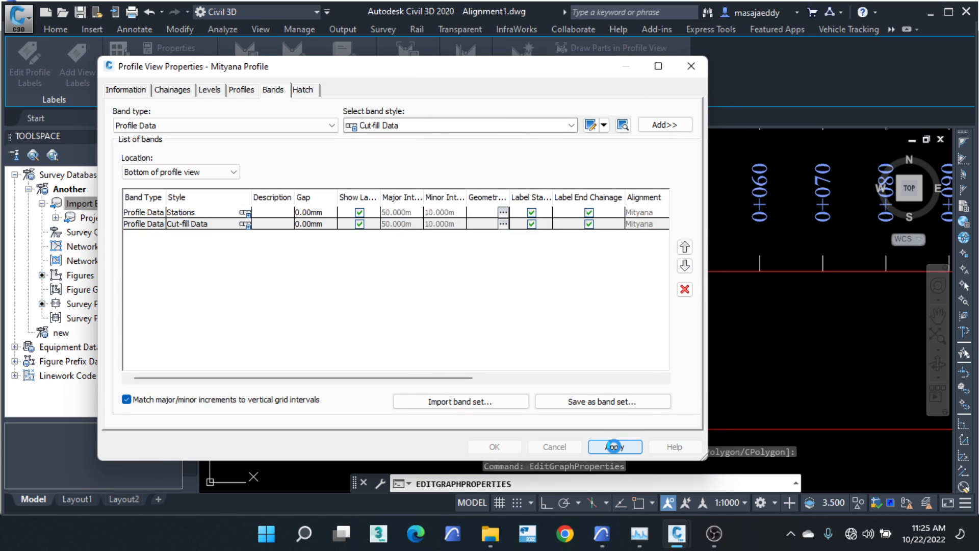
Step: Edit the Cut-fill Data band style again and set its Major Chainage ticks to full band height
mouse_move(506, 76)
left_mouse_down()
mouse_move(263, 219)
mouse_move(284, 278)
mouse_move(312, 275)
mouse_move(497, 143)
mouse_move(563, 60)
left_mouse_up()
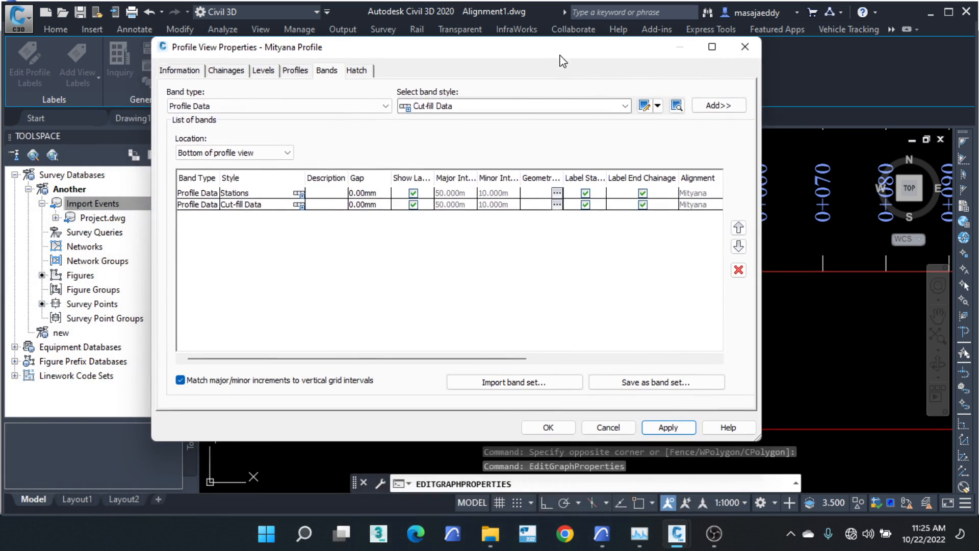
left_click(299, 204)
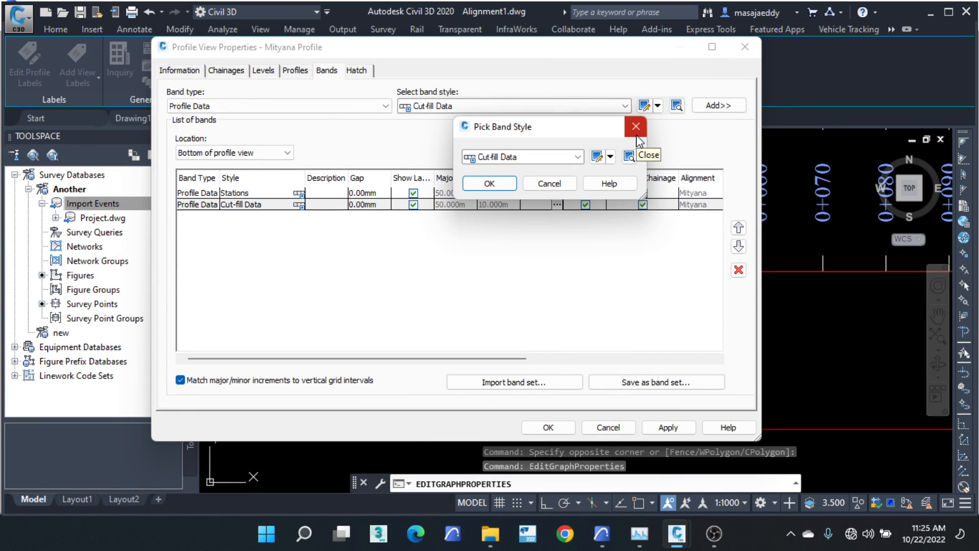
left_click(611, 156)
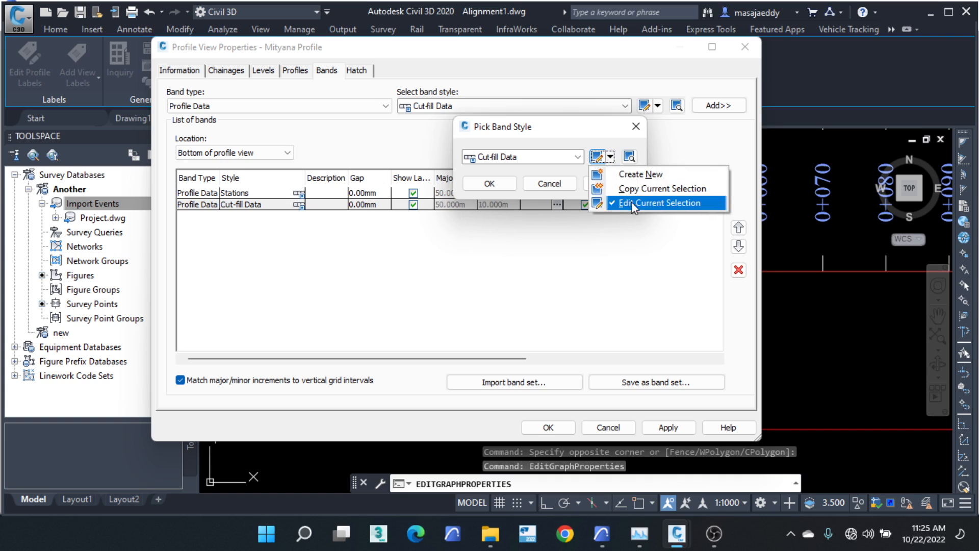
left_click(631, 202)
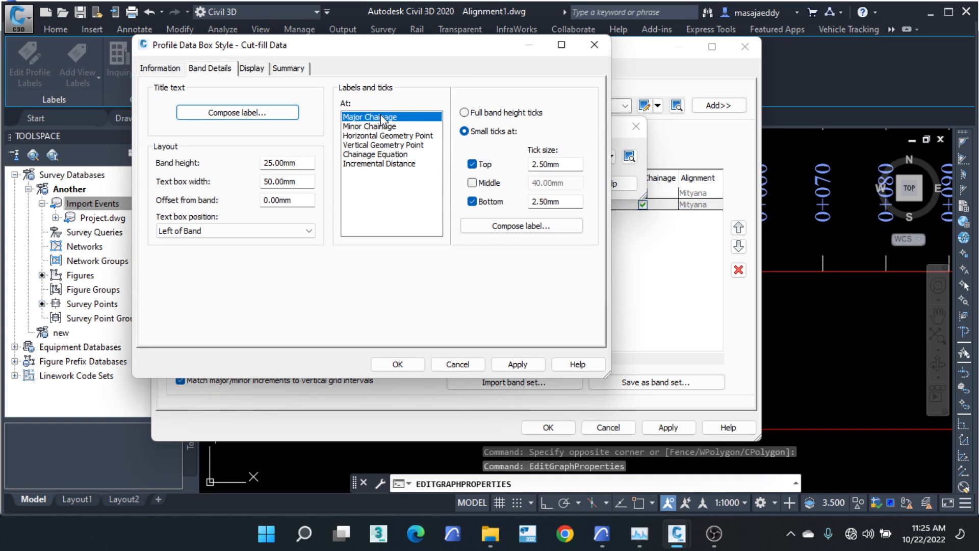
left_click(470, 113)
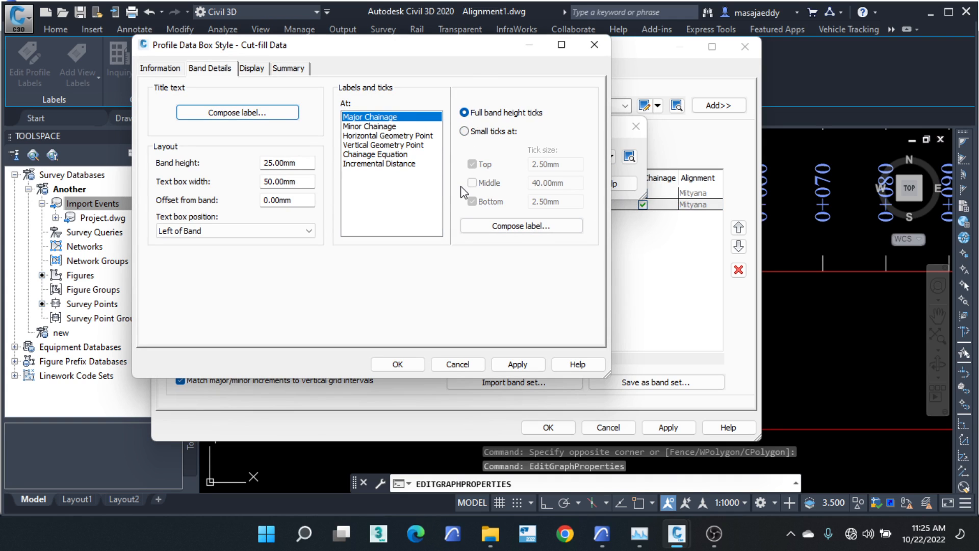
Step: Replace the Major Chainage label's Cut component contents with Profile2 Level Minus Profile1 Level and check the preview
left_click(515, 225)
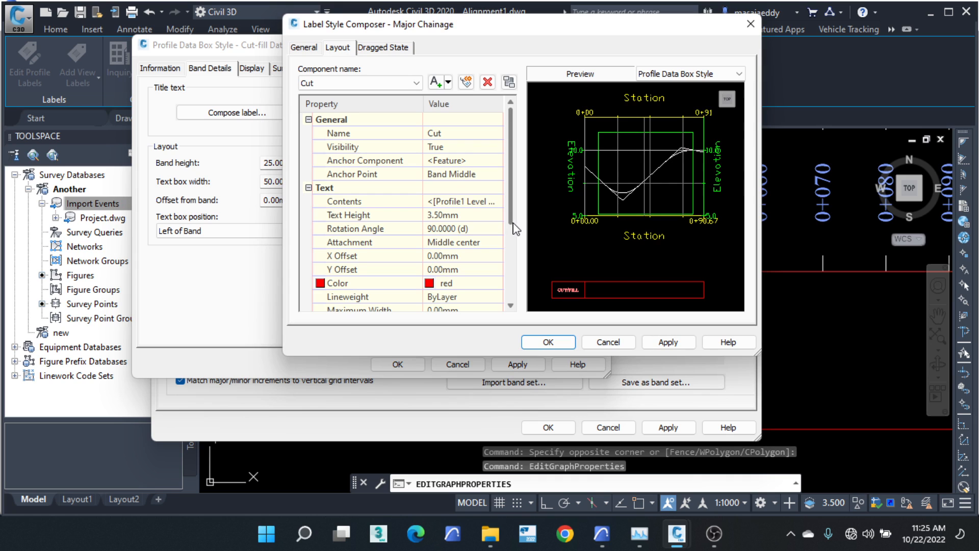
left_click(464, 202)
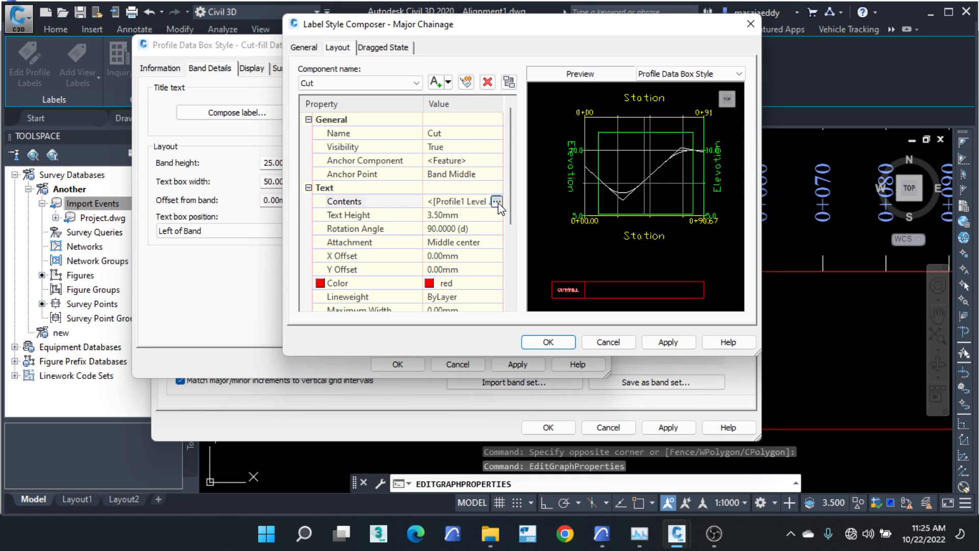
left_click(496, 202)
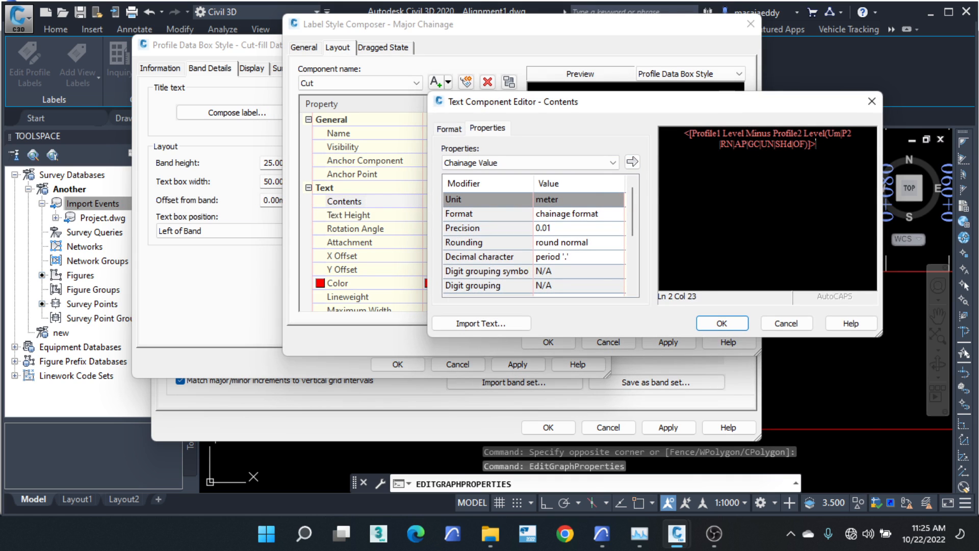
left_click_drag(836, 151, 658, 139)
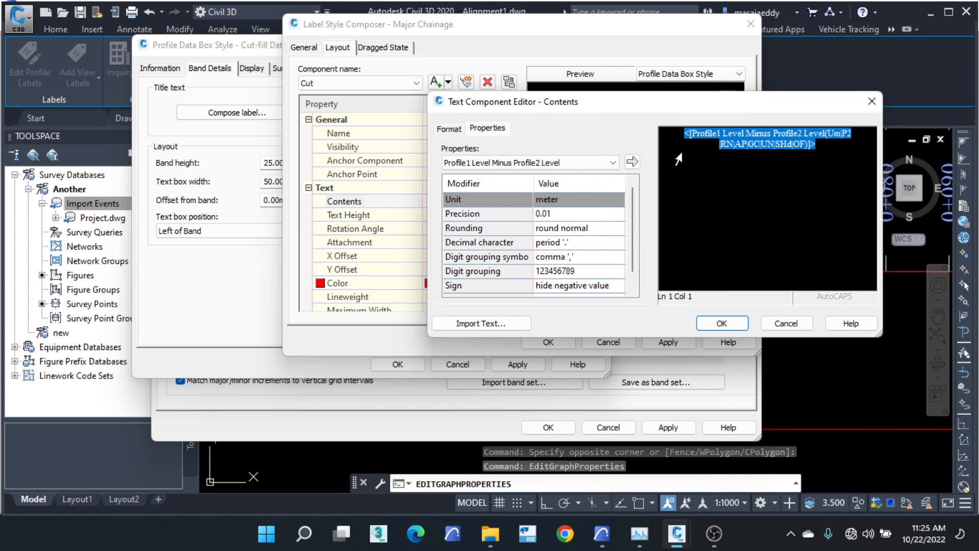
left_click(612, 163)
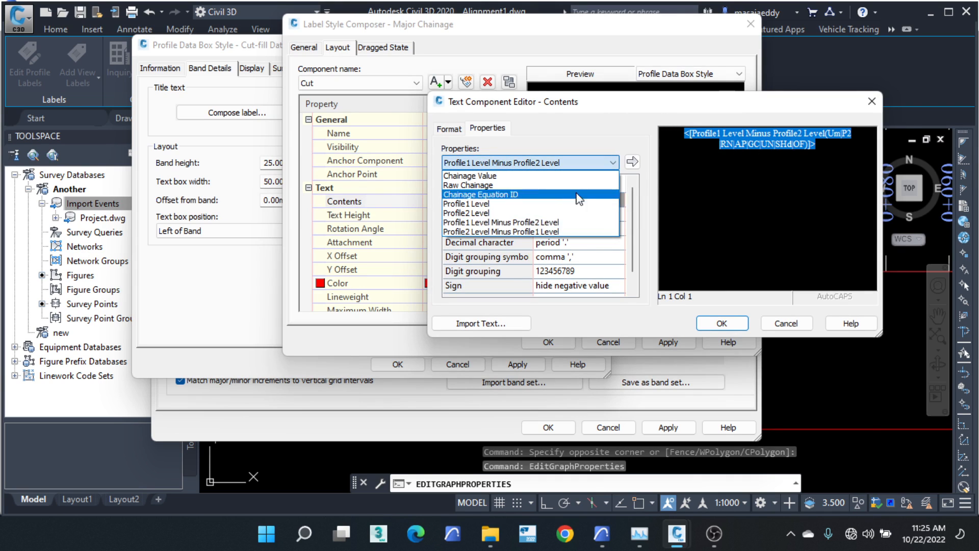
left_click(480, 232)
left_click(631, 162)
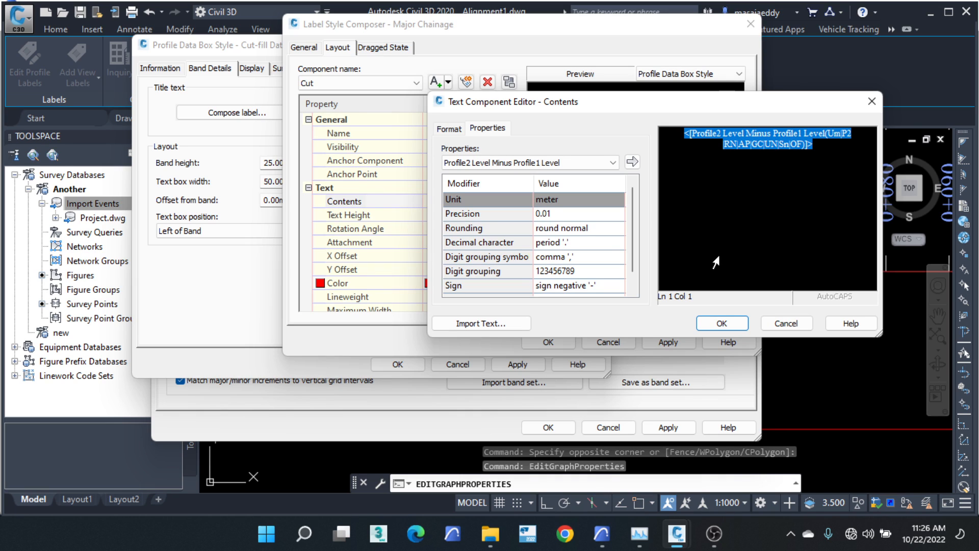
left_click(712, 328)
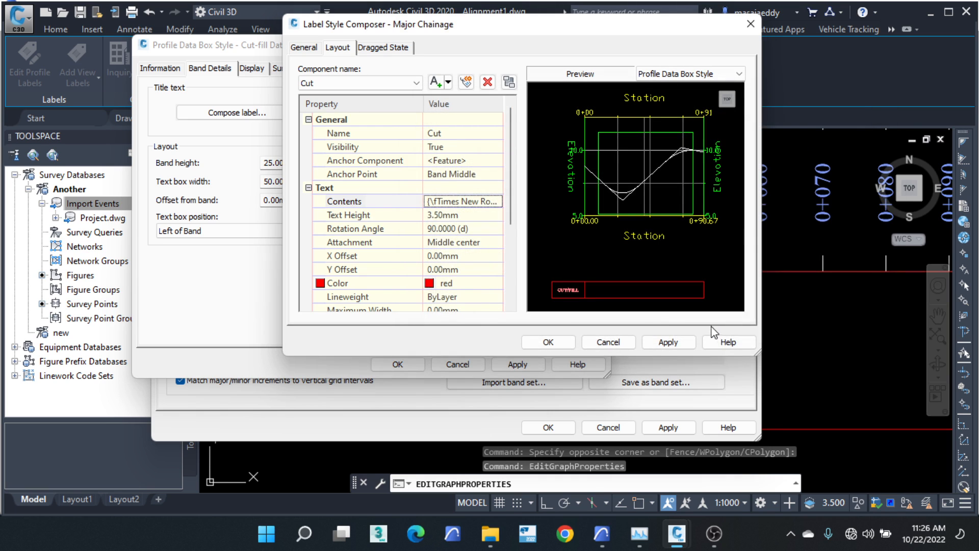
middle_click_drag(581, 287, 623, 115)
scroll(577, 256, "up", 2)
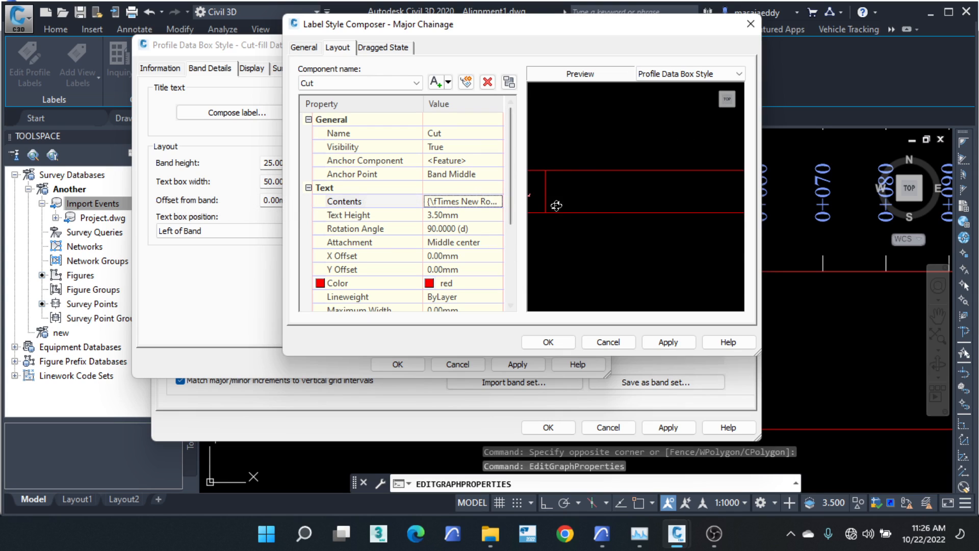
Step: Accept the Major Chainage label and Cut-fill Data style changes, apply the bands and close the profile view properties
left_click(549, 342)
left_click(397, 364)
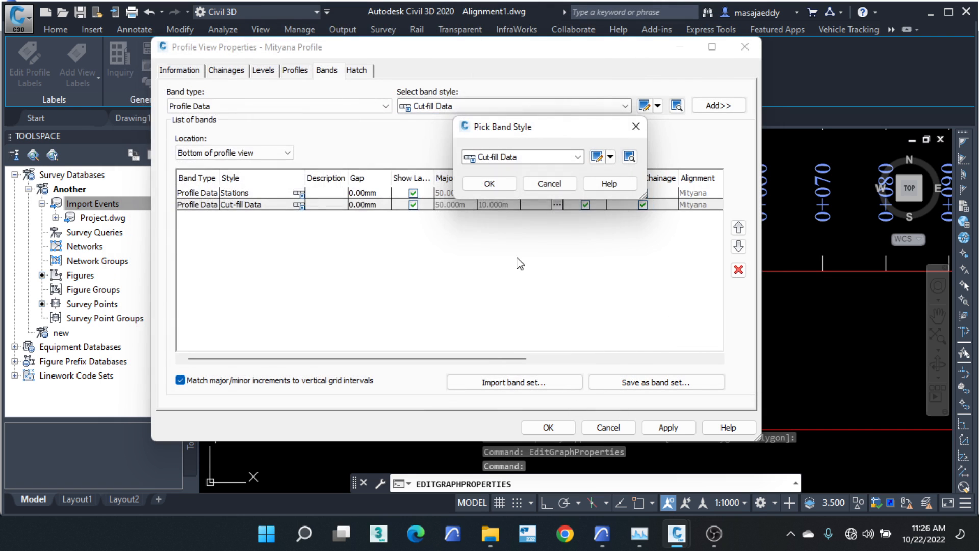
left_click(489, 184)
left_click_drag(596, 74, 339, 53)
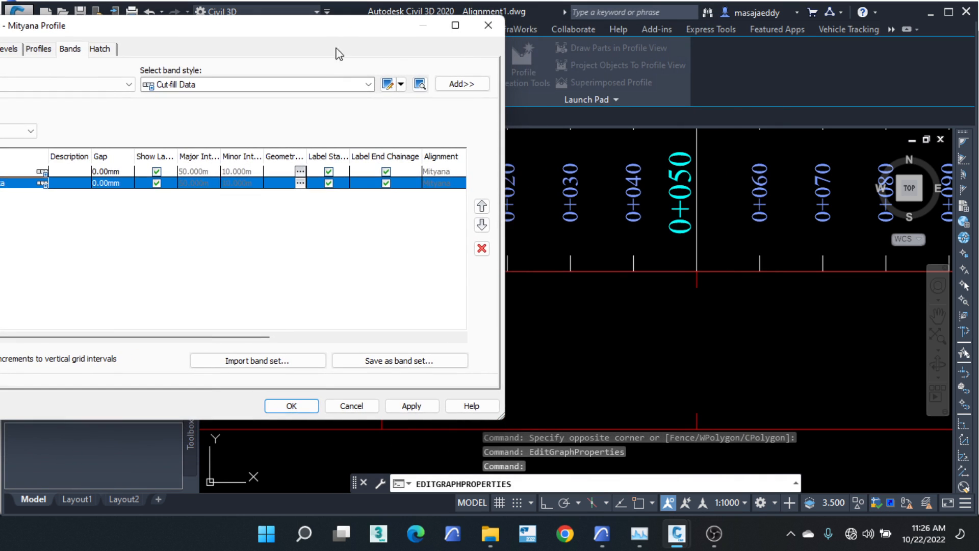
left_click(411, 406)
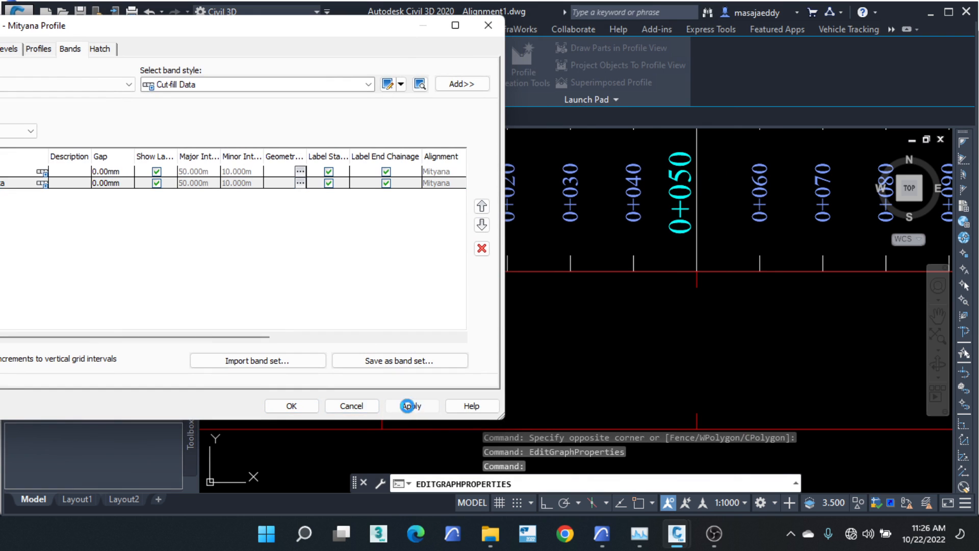
left_click(297, 406)
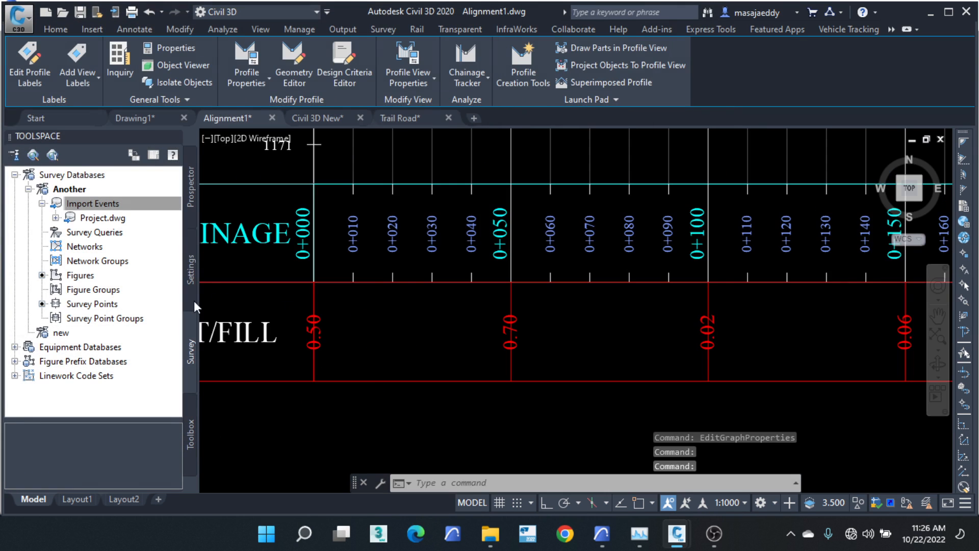
Step: Inspect the CUT/FILL labels along the band and reopen the profile view properties at the list of bands
scroll(301, 306, "down", 4)
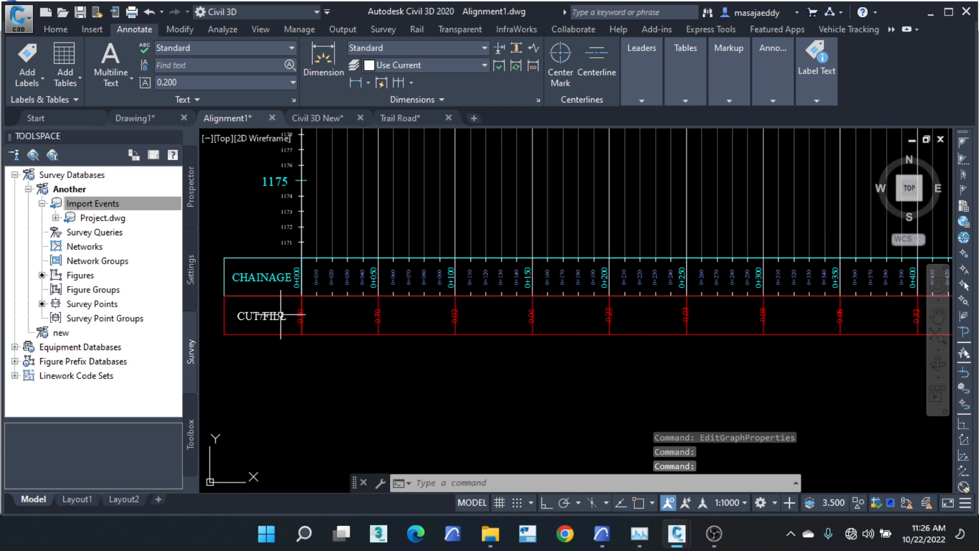
scroll(280, 314, "up", 2)
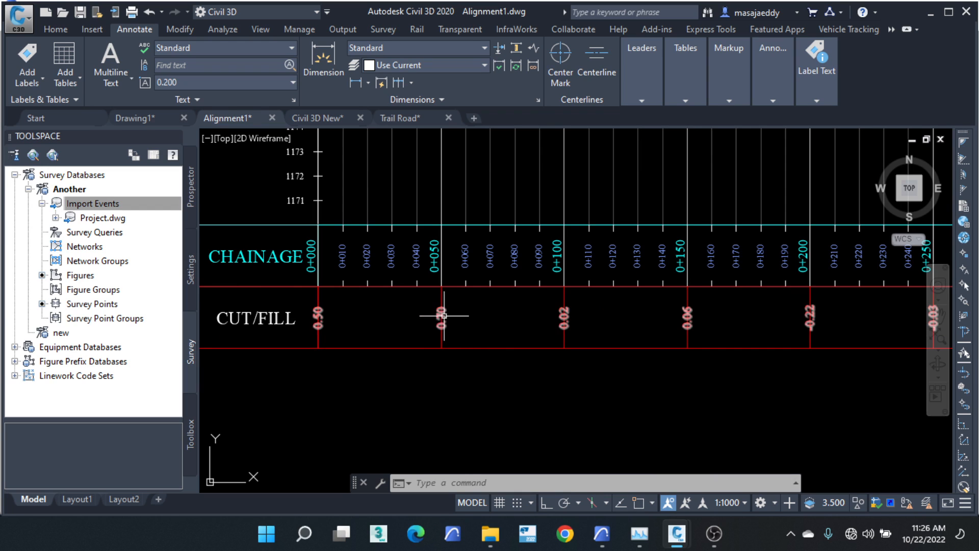
scroll(375, 308, "up", 2)
scroll(532, 347, "down", 1)
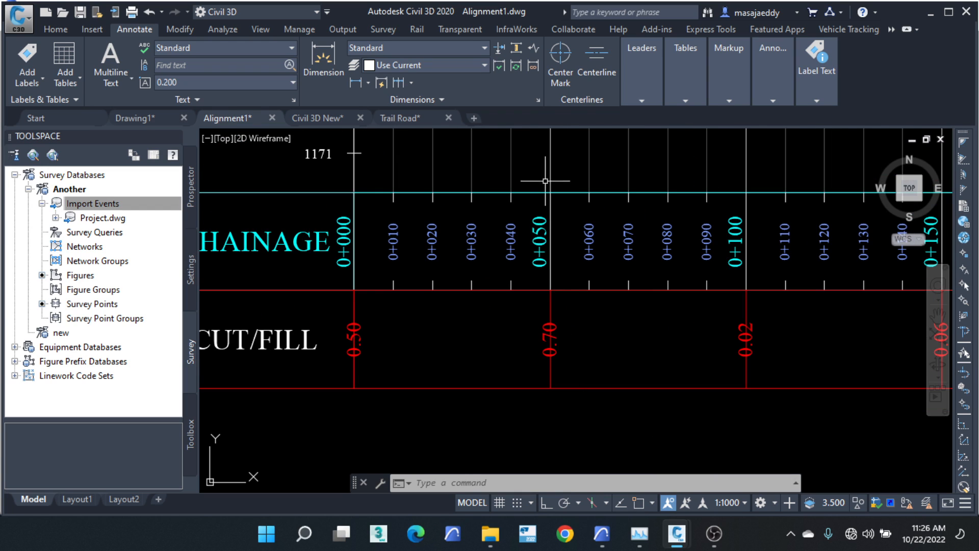
left_click(554, 155)
left_click(541, 165)
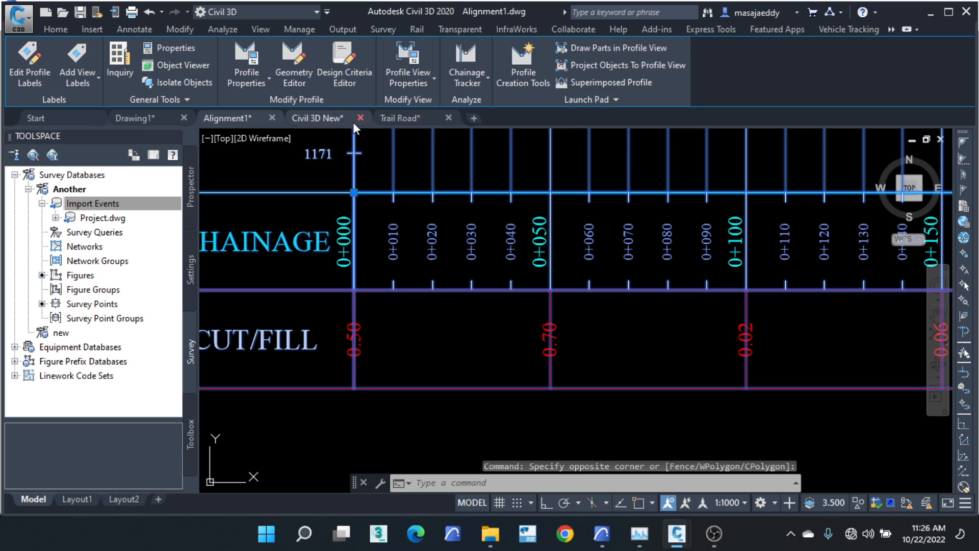
left_click(252, 81)
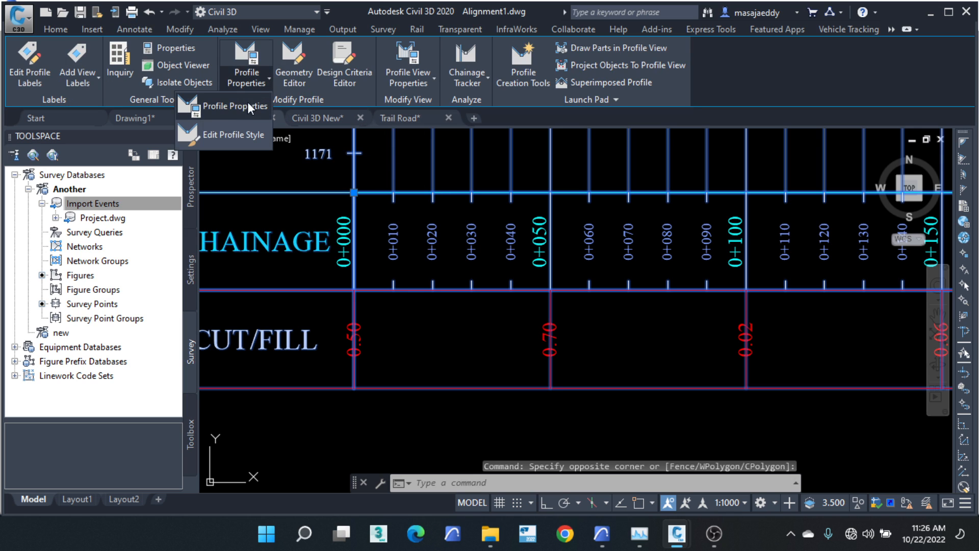
left_click(455, 229)
right_click(474, 237)
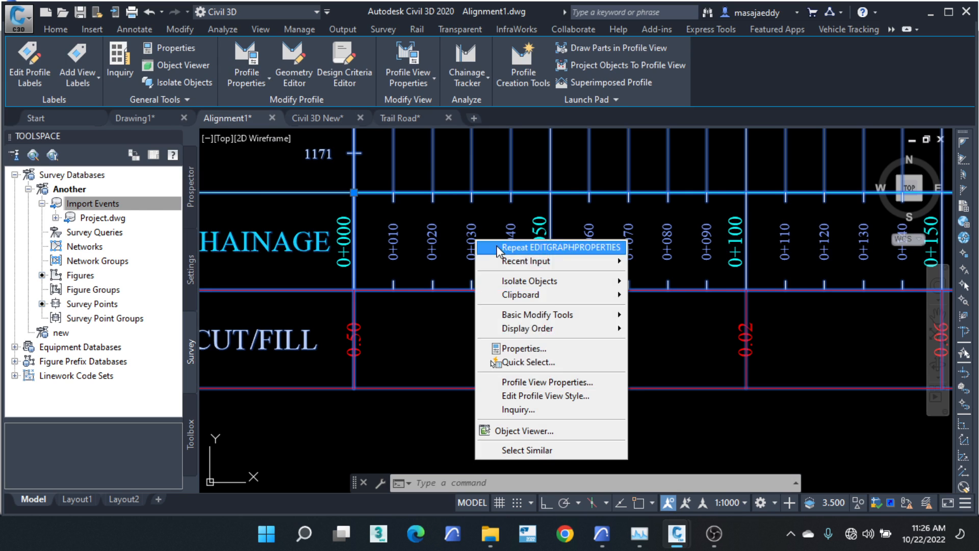
left_click(554, 384)
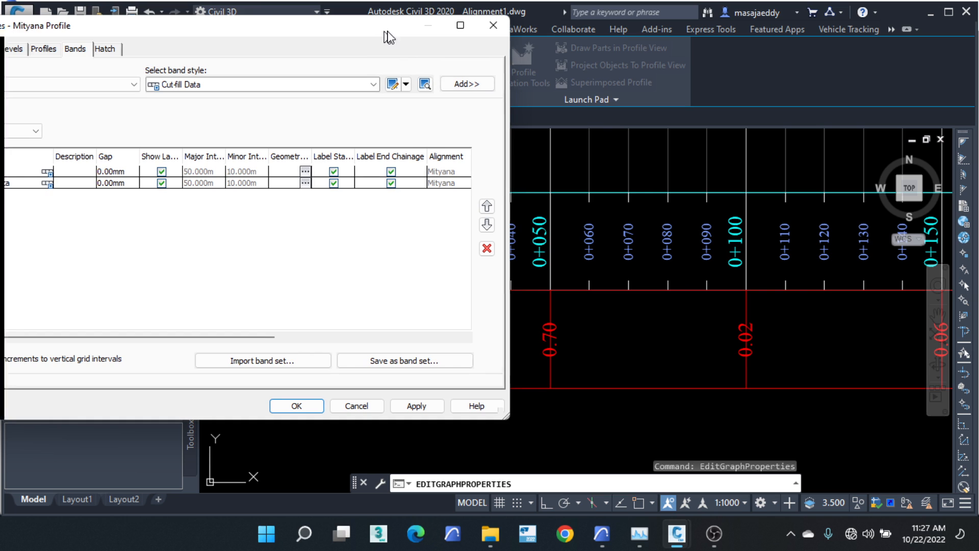
left_click_drag(383, 37, 606, 42)
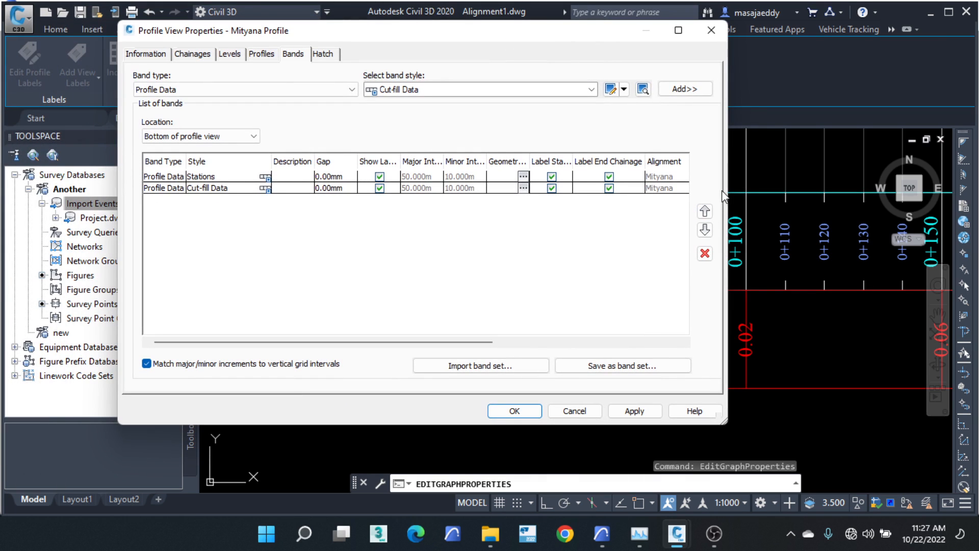
Step: Set the Cut-fill Data band's Profile1 to DESIGN MITYANA PROFILE and Profile2 to Mityana EG - Surface (3), and accept the properties
left_click_drag(737, 182, 892, 186)
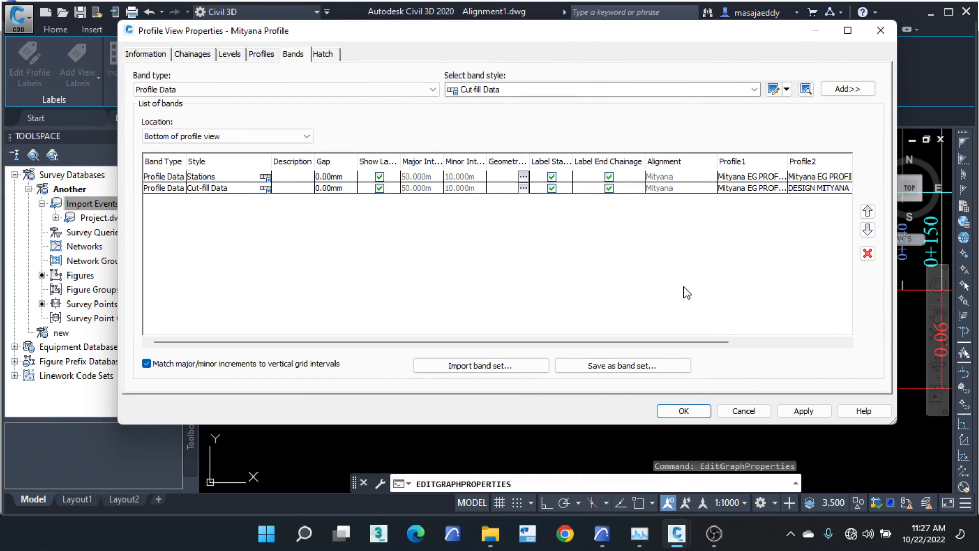
left_click_drag(604, 341, 739, 347)
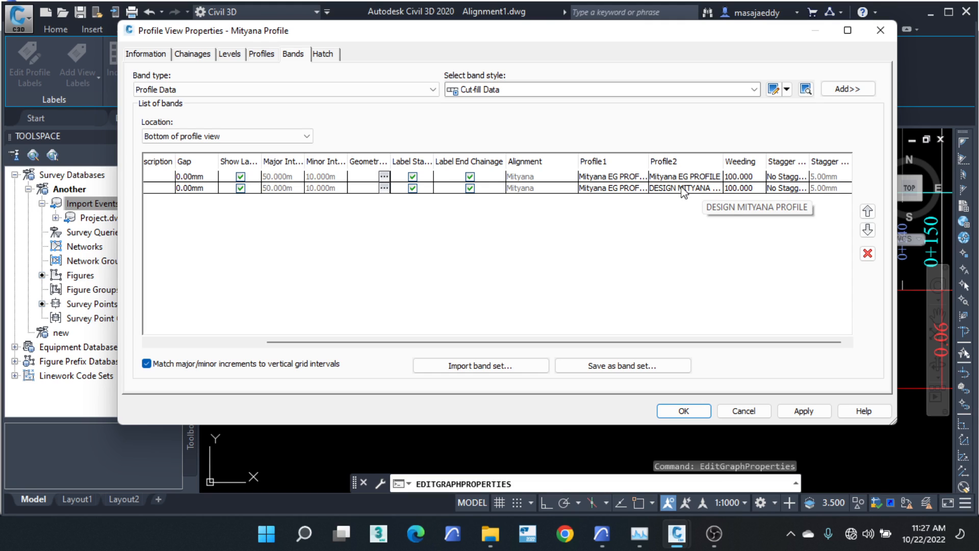
left_click(627, 189)
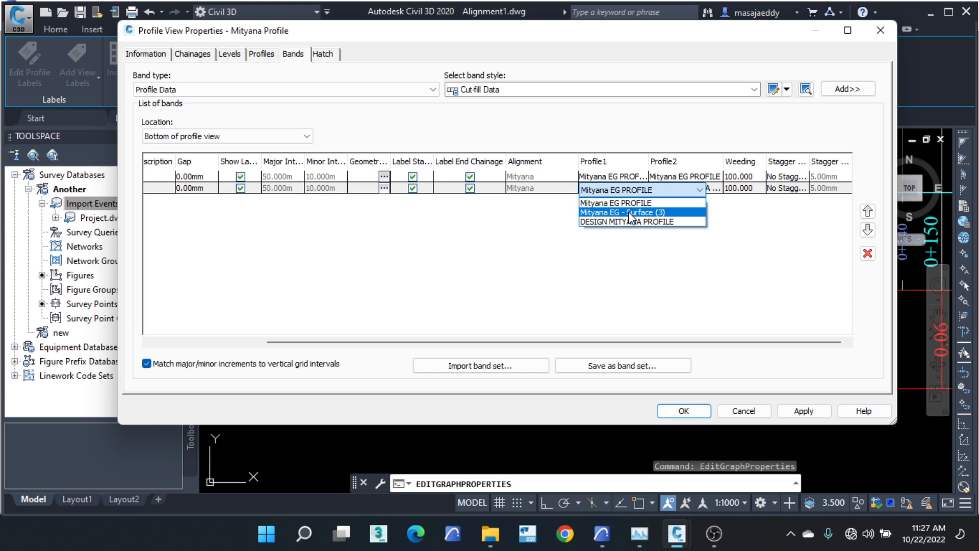
left_click(594, 264)
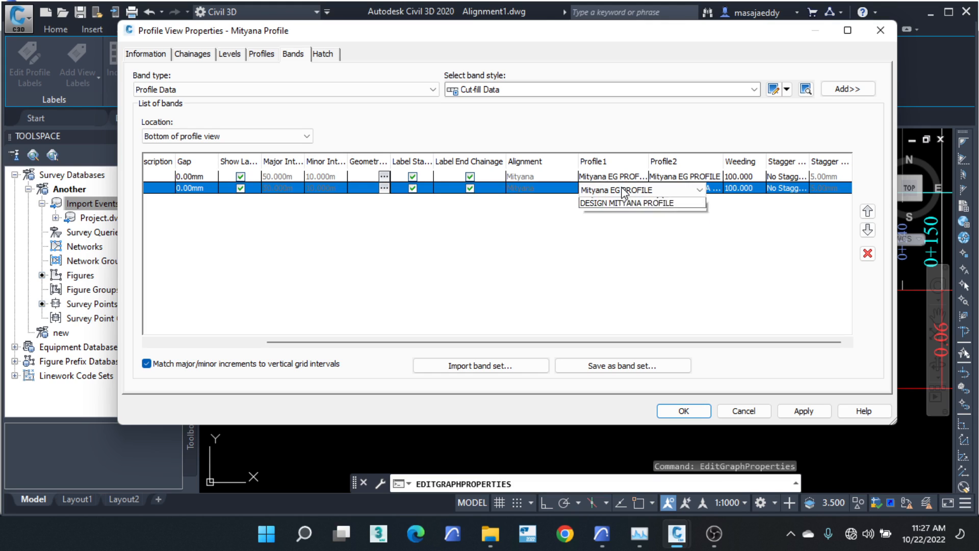
left_click(626, 203)
left_click(625, 225)
left_click(676, 190)
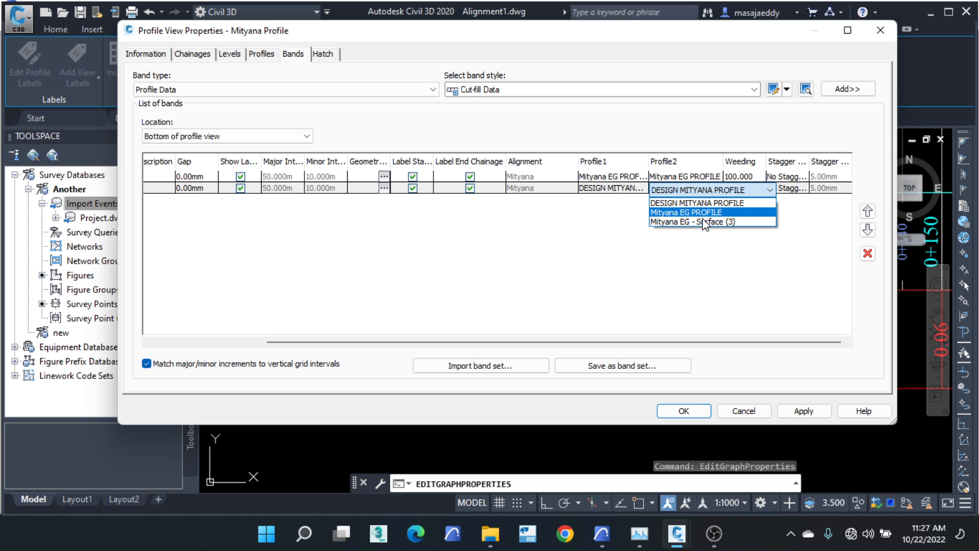
left_click(704, 222)
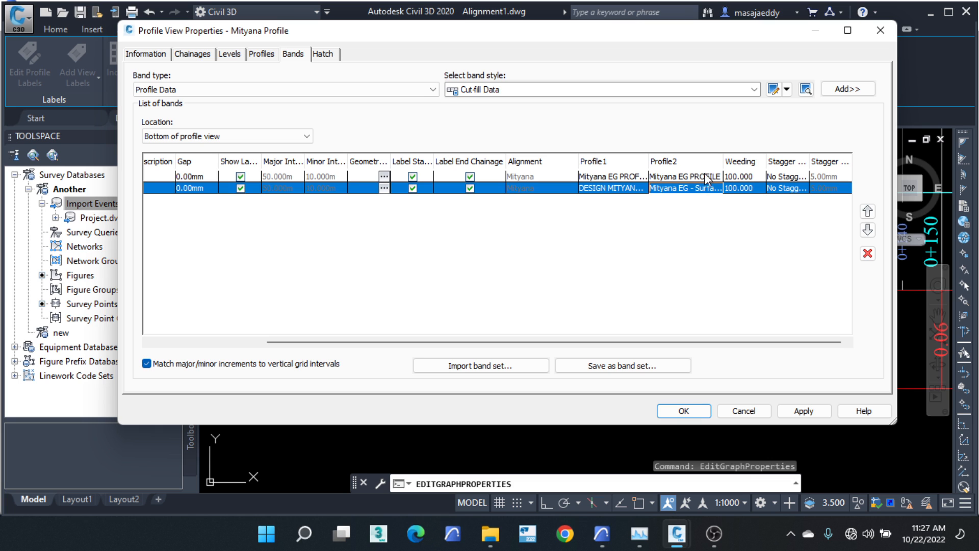
left_click(684, 409)
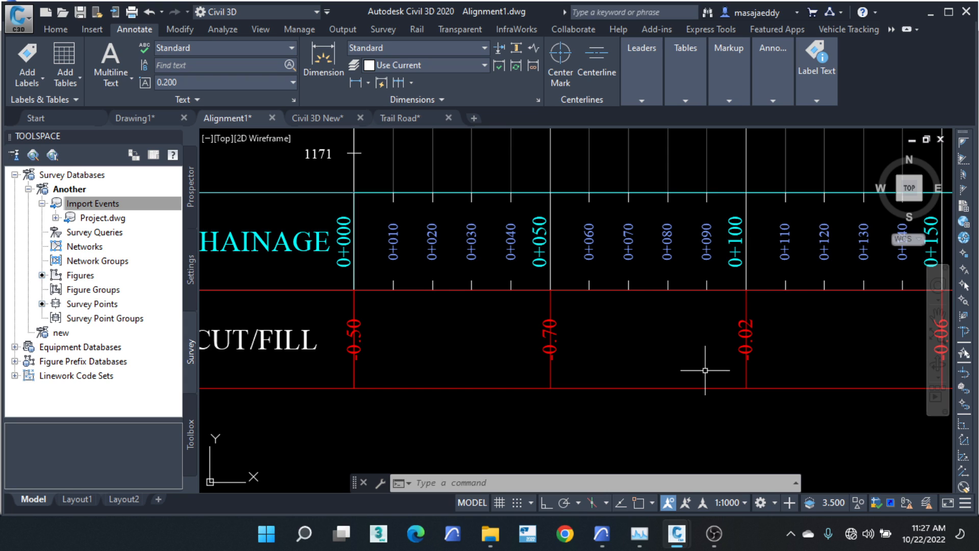
Step: Reopen the profile view properties, review the Profile1 and Profile2 assignments of the Cut-fill Data band, and close them
left_click(593, 137)
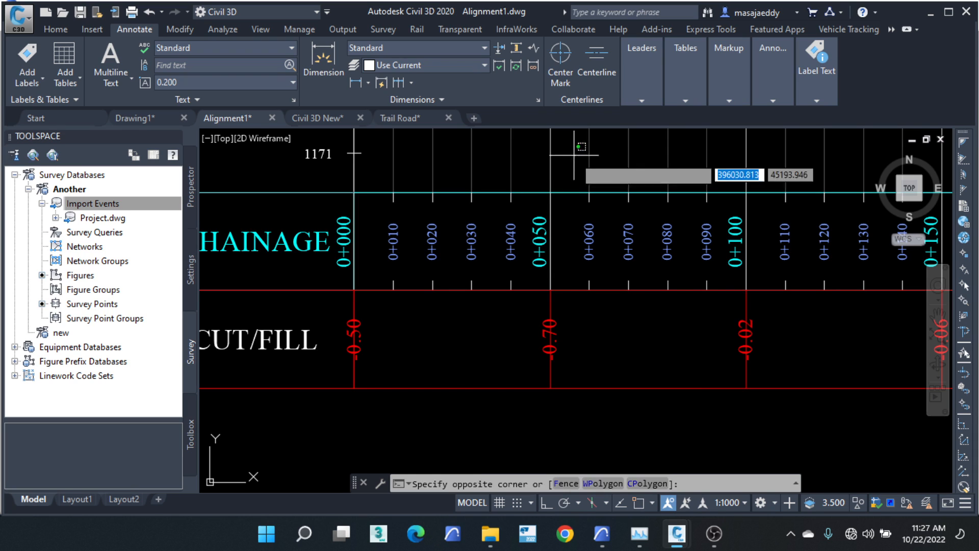
left_click(535, 164)
right_click(536, 172)
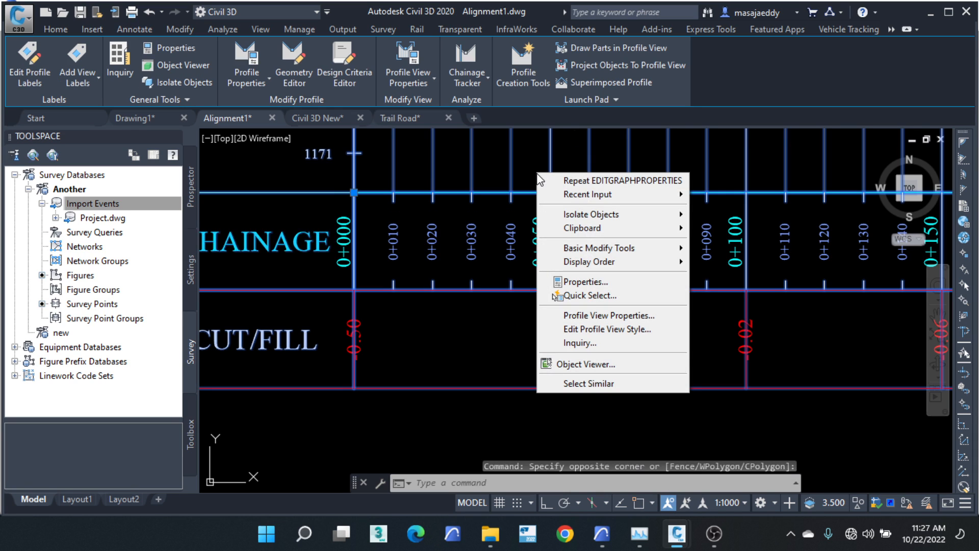
left_click(605, 315)
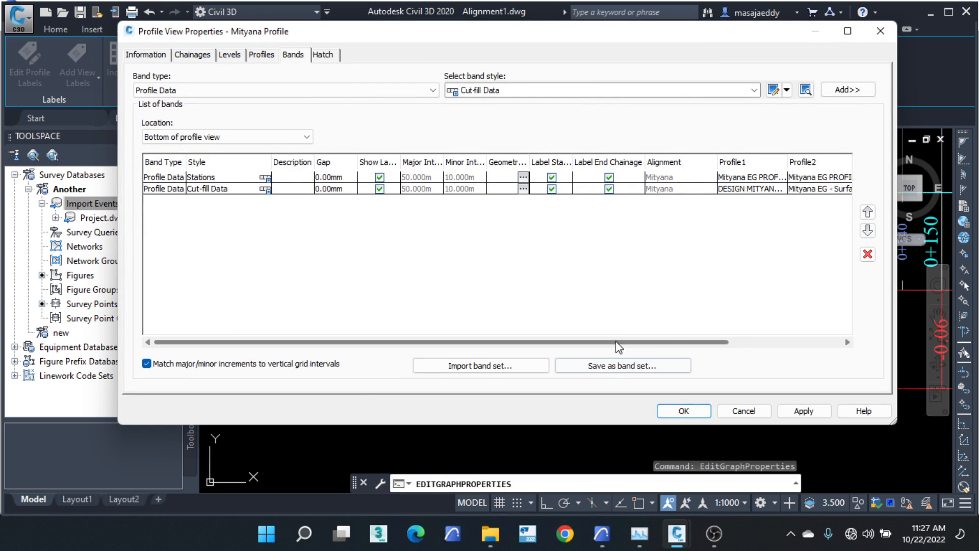
left_click(610, 189)
left_click(610, 190)
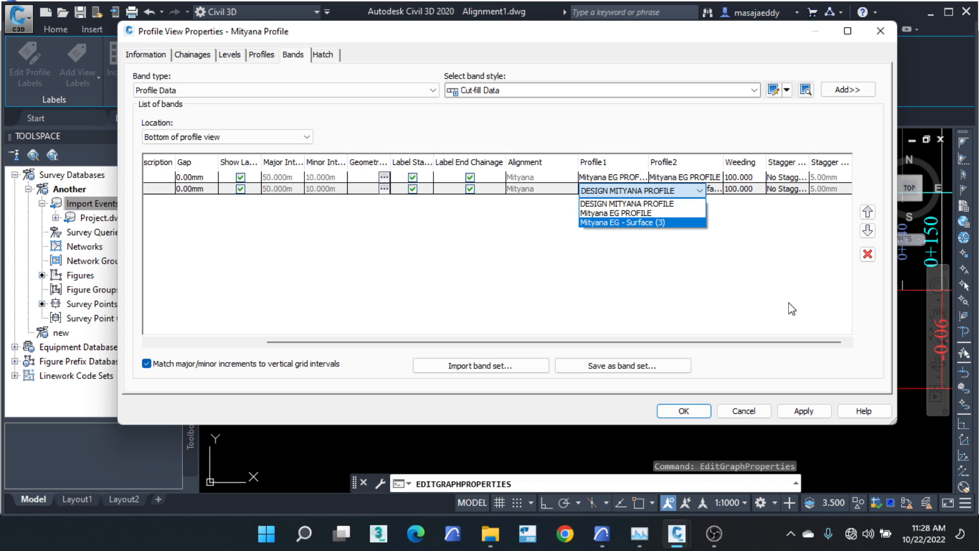
left_click(742, 318)
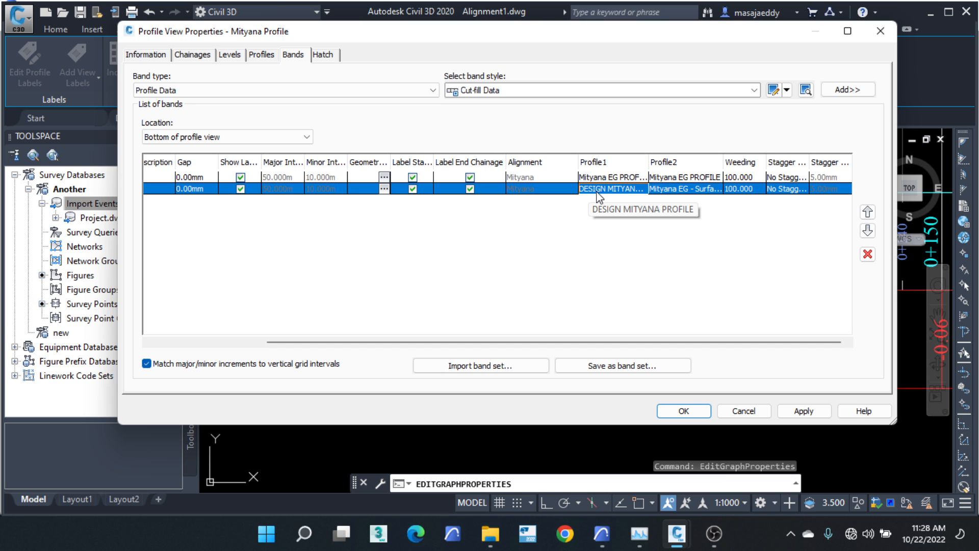
left_click_drag(634, 39, 619, 53)
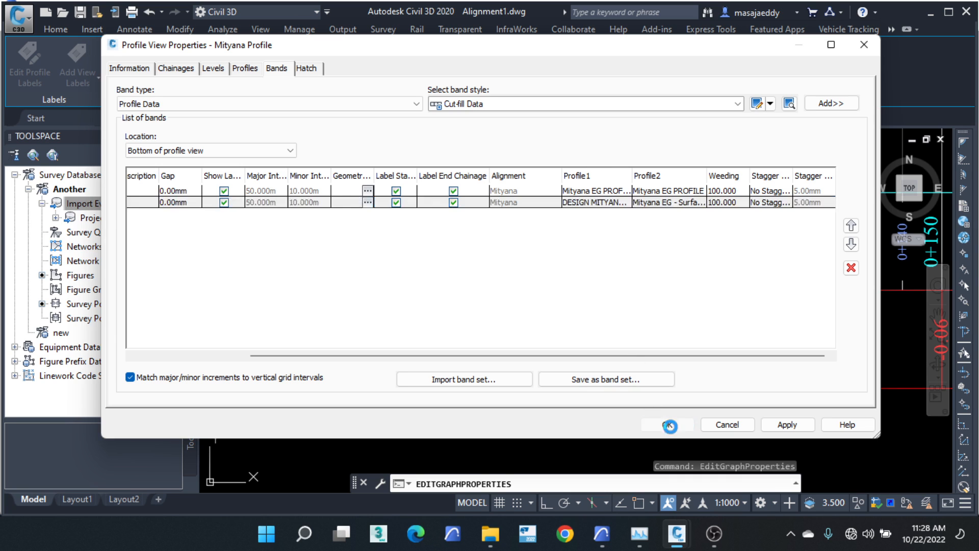
left_click(670, 427)
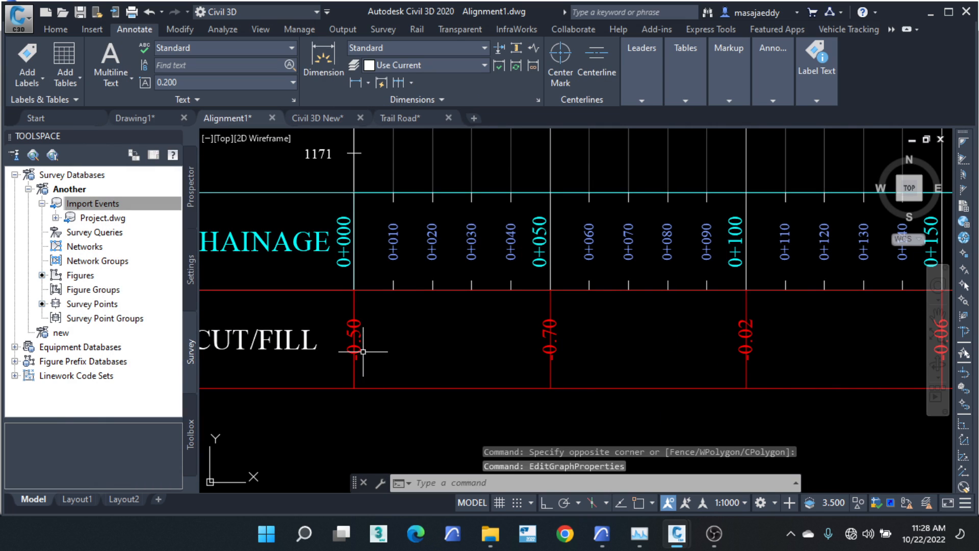
Step: Compare the existing ground and design profiles near the alignment's start with the CUT/FILL labels at the first major chainages
scroll(383, 360, "down", 2)
scroll(382, 361, "down", 2)
middle_click_drag(430, 221, 424, 412)
middle_click_drag(415, 153, 395, 257)
scroll(375, 226, "up", 5)
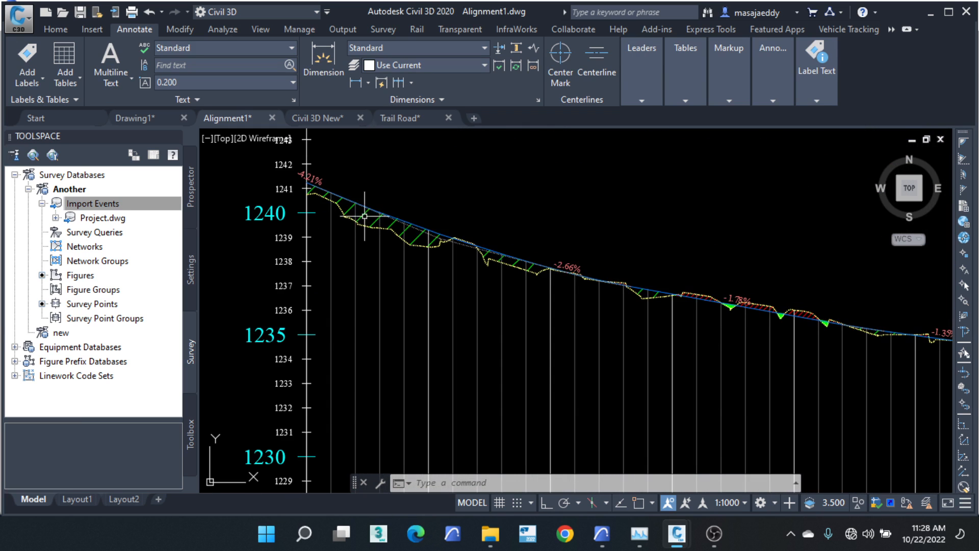
mouse_move(376, 226)
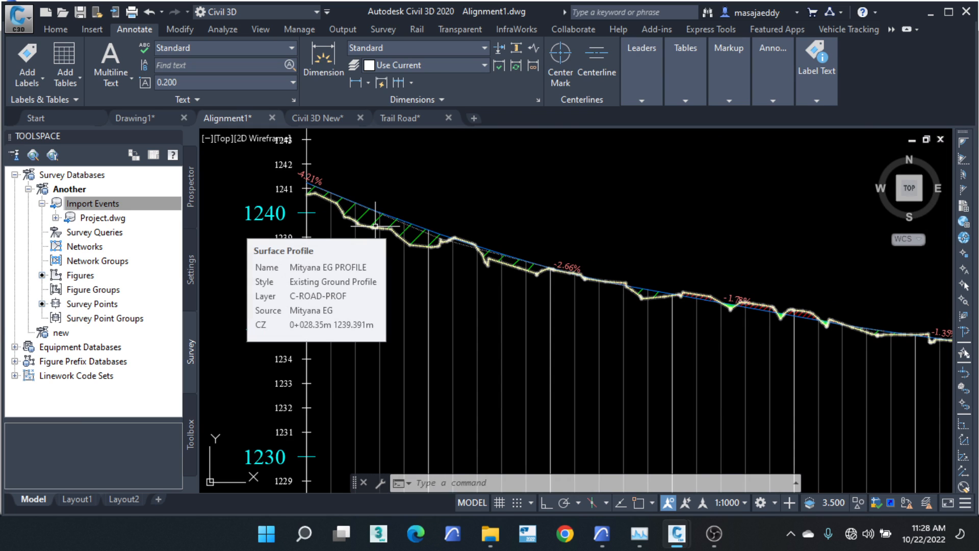
scroll(397, 225, "down", 5)
middle_click_drag(410, 350, 391, 198)
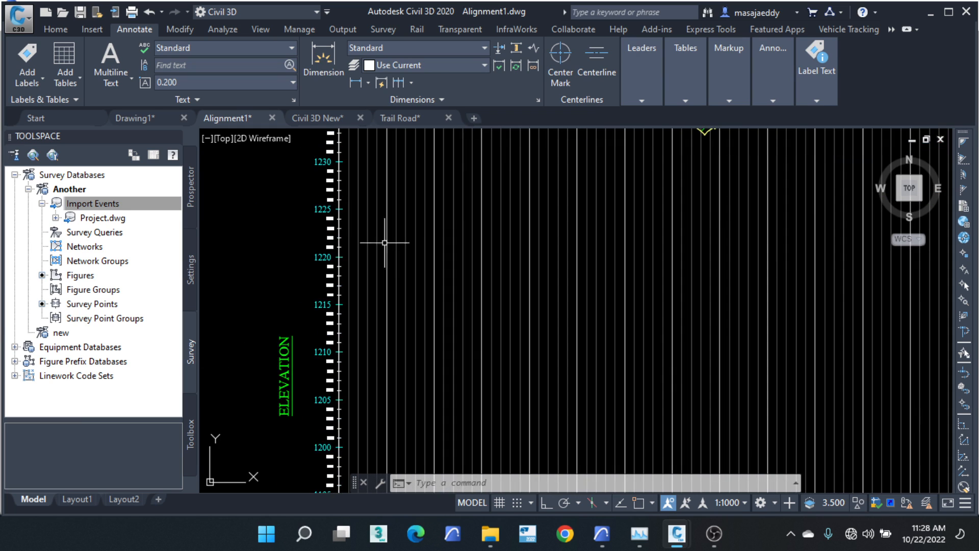
middle_click_drag(376, 346, 385, 211)
middle_click_drag(377, 397, 374, 225)
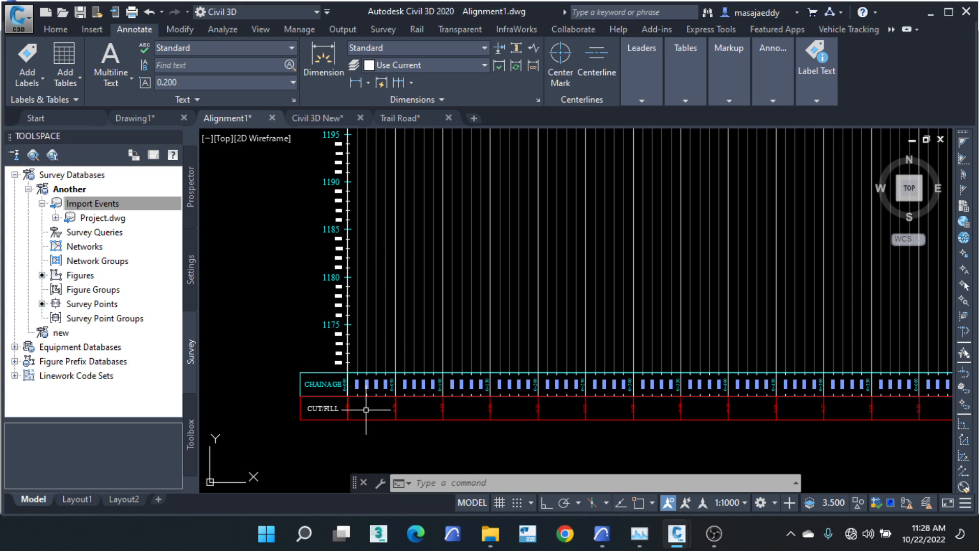
scroll(410, 439, "up", 4)
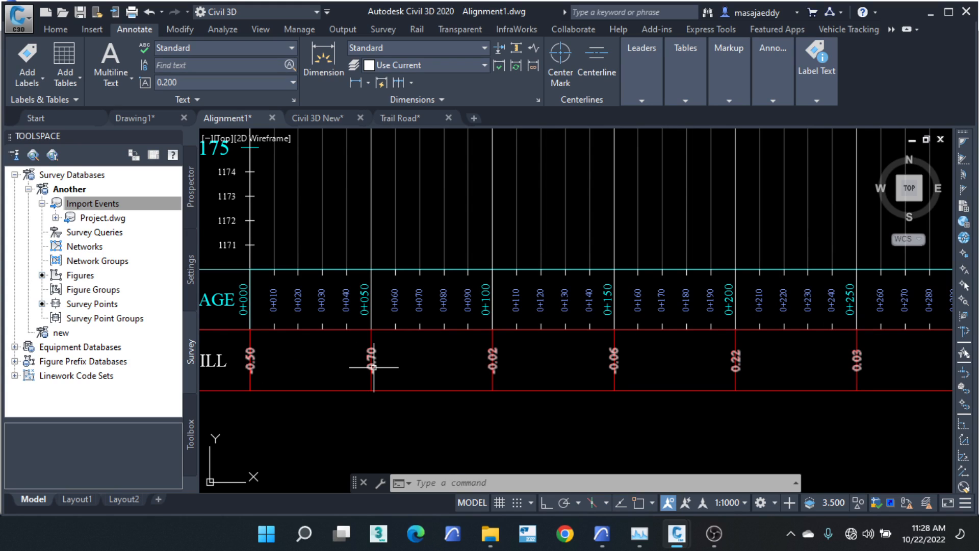
scroll(277, 359, "up", 4)
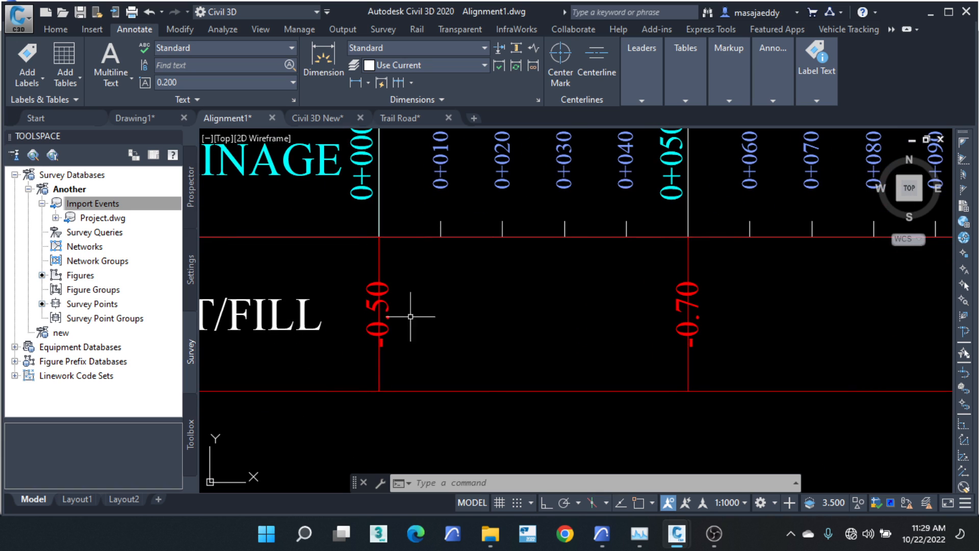
Step: Select the profile view and examine the CUT/FILL labels' values and placement on the tick lines along the band
left_click(498, 218)
left_click(463, 251)
scroll(286, 278, "down", 2)
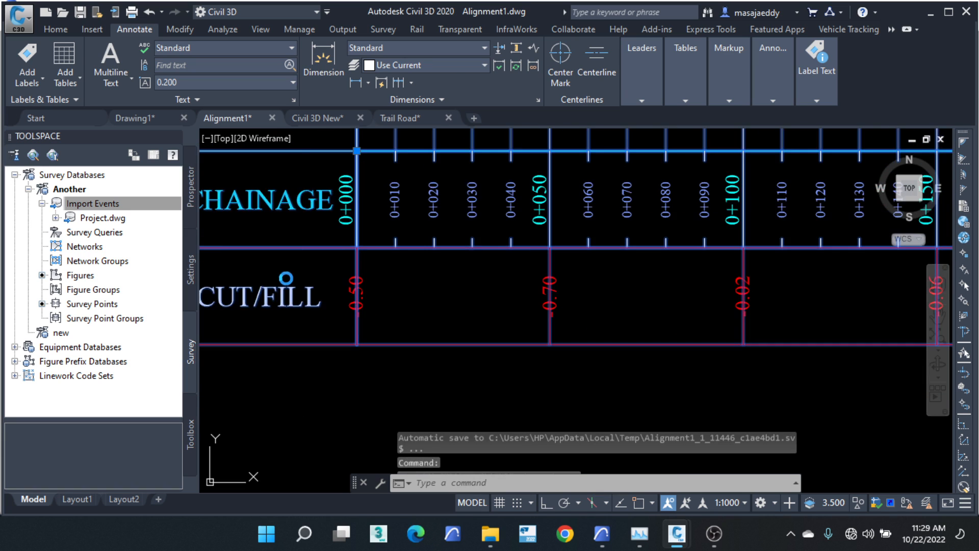
scroll(283, 283, "down", 4)
scroll(647, 284, "up", 3)
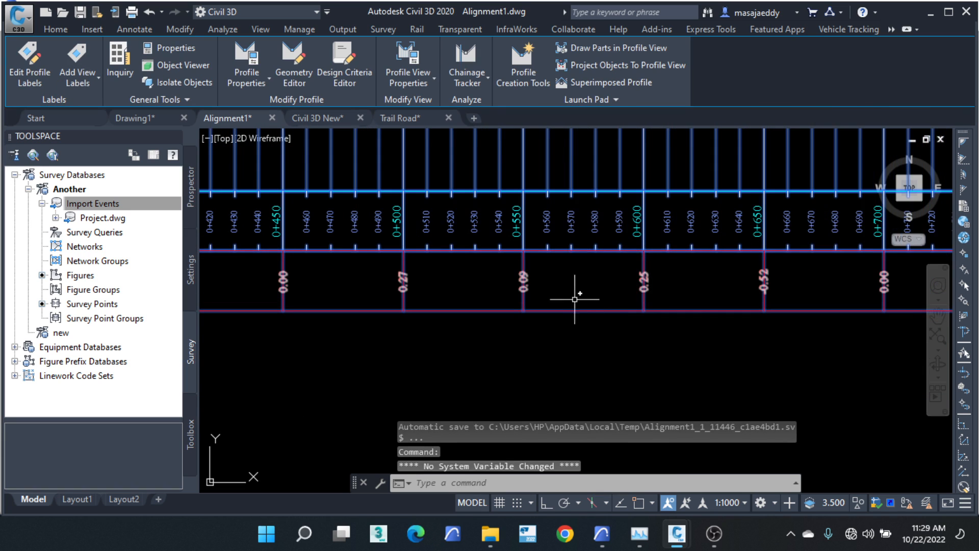
scroll(535, 280, "up", 4)
scroll(723, 312, "down", 4)
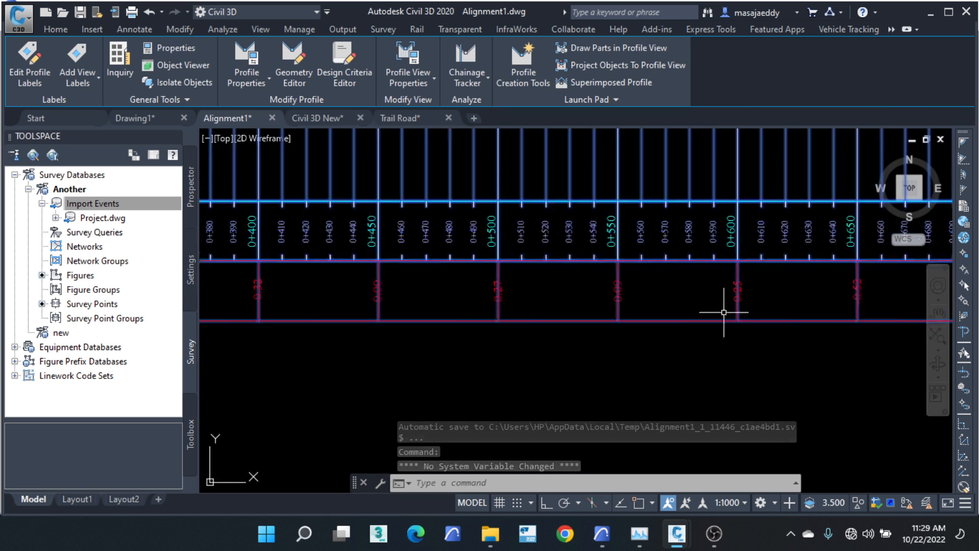
scroll(723, 312, "down", 2)
middle_click_drag(242, 314, 510, 296)
middle_click_drag(230, 293, 482, 296)
scroll(505, 293, "up", 4)
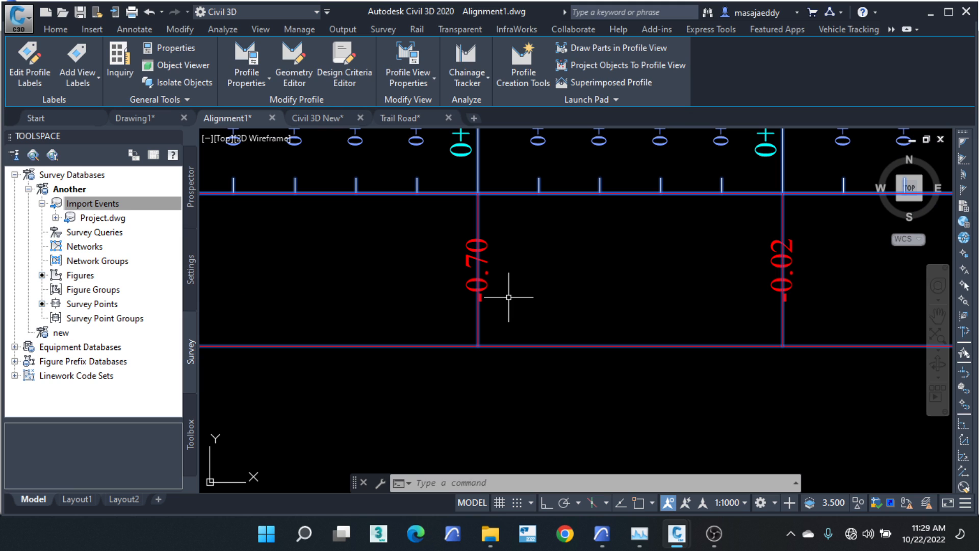
Step: Edit the Cut-fill Data band style's Major Chainage label, setting the Cut component's X Offset to -3 mm
right_click(529, 228)
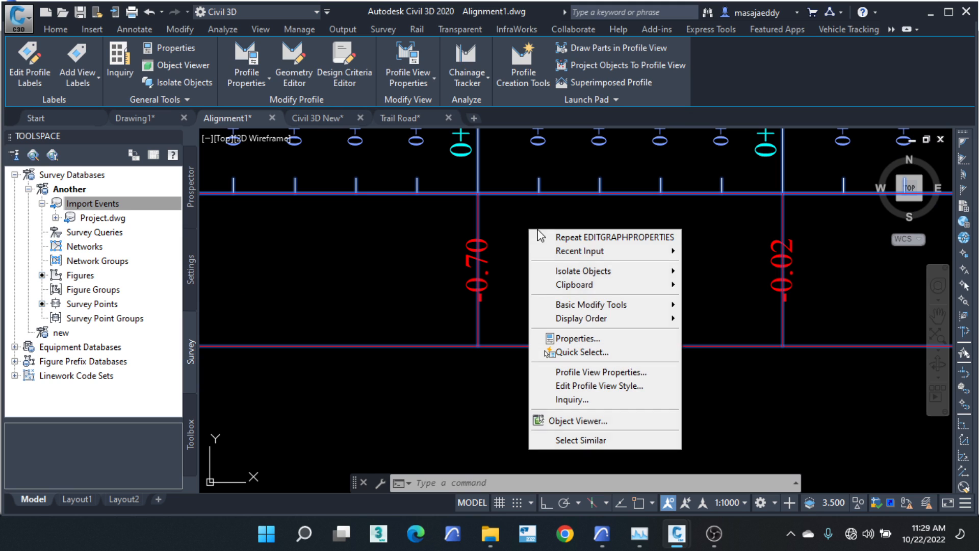
left_click(612, 372)
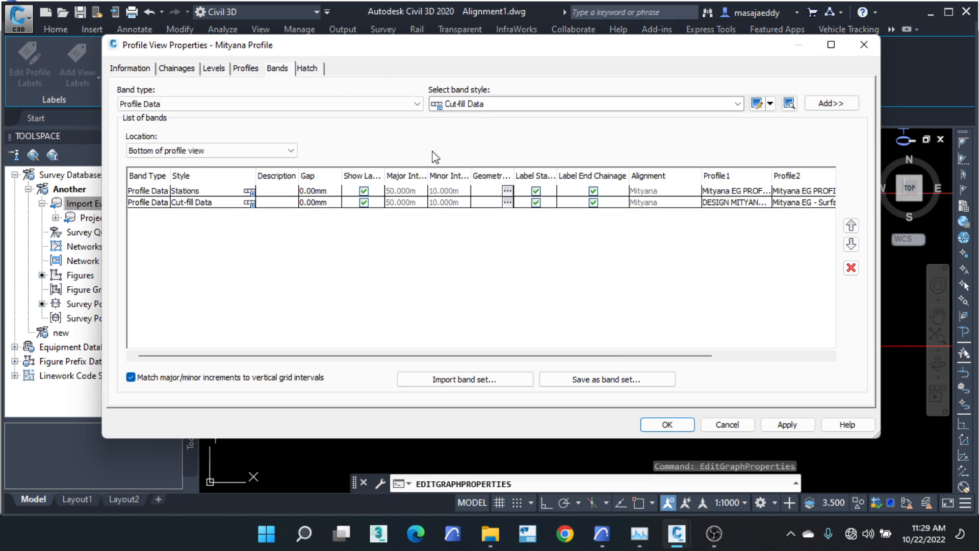
left_click(250, 201)
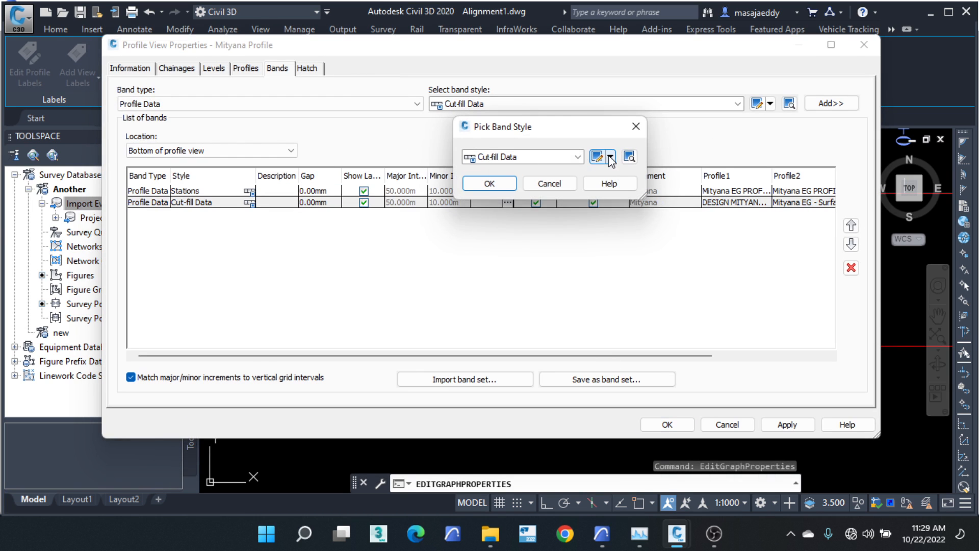
left_click(610, 156)
left_click(629, 203)
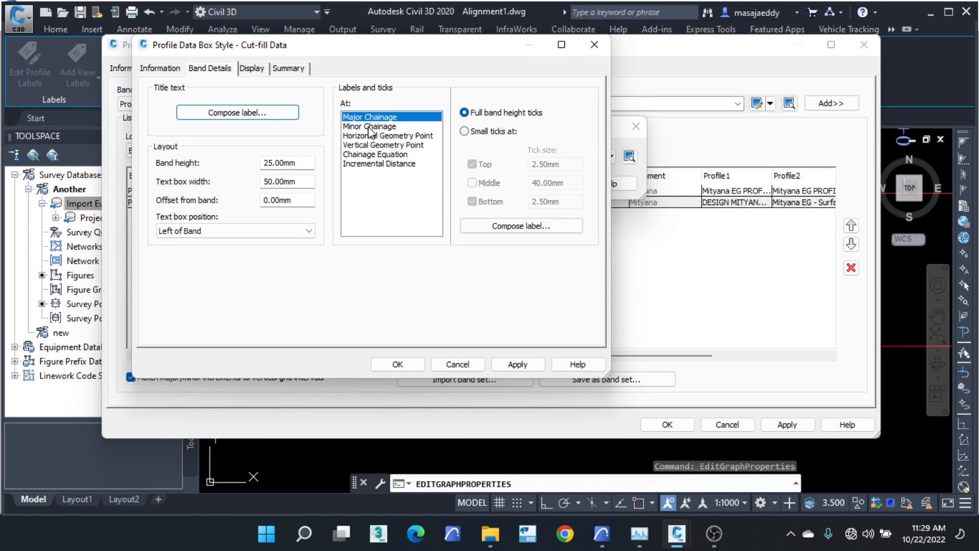
left_click(494, 224)
scroll(459, 261, "down", 1)
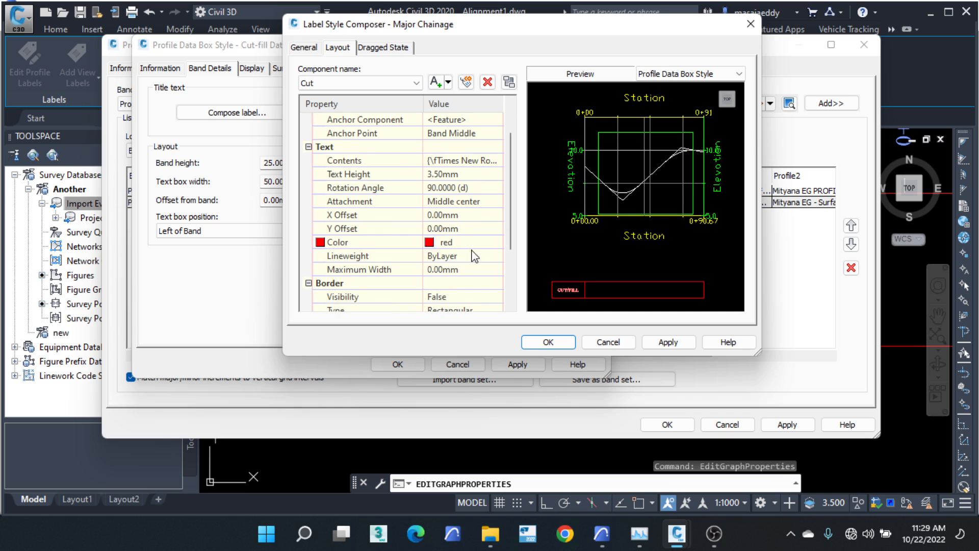
left_click(464, 215)
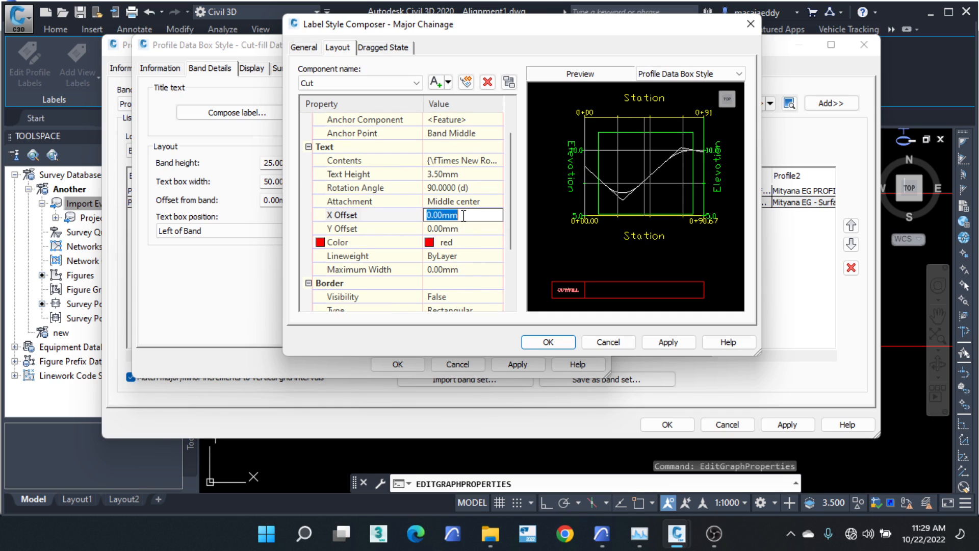
type("-3")
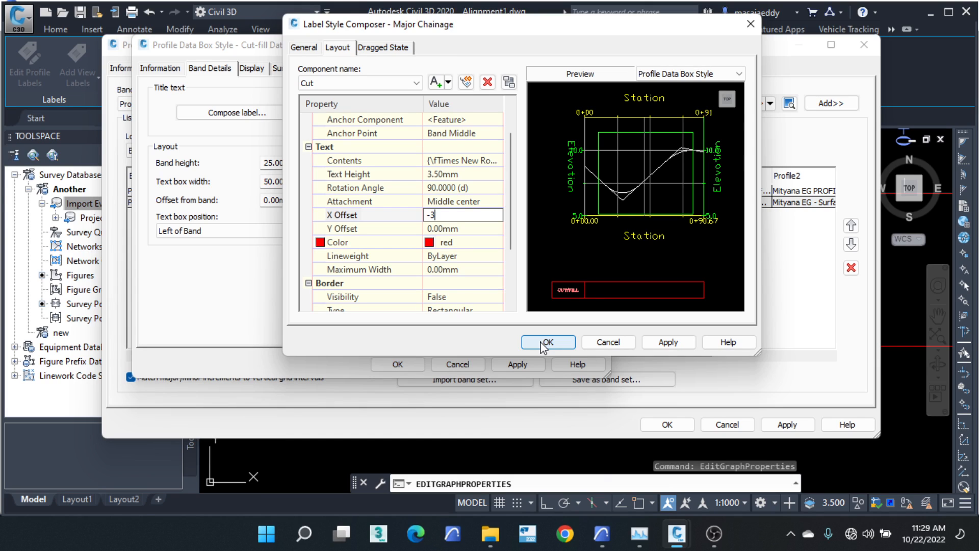
Step: Accept the Major Chainage label, Cut-fill Data style and profile view property changes, and deselect the profile view
left_click(543, 343)
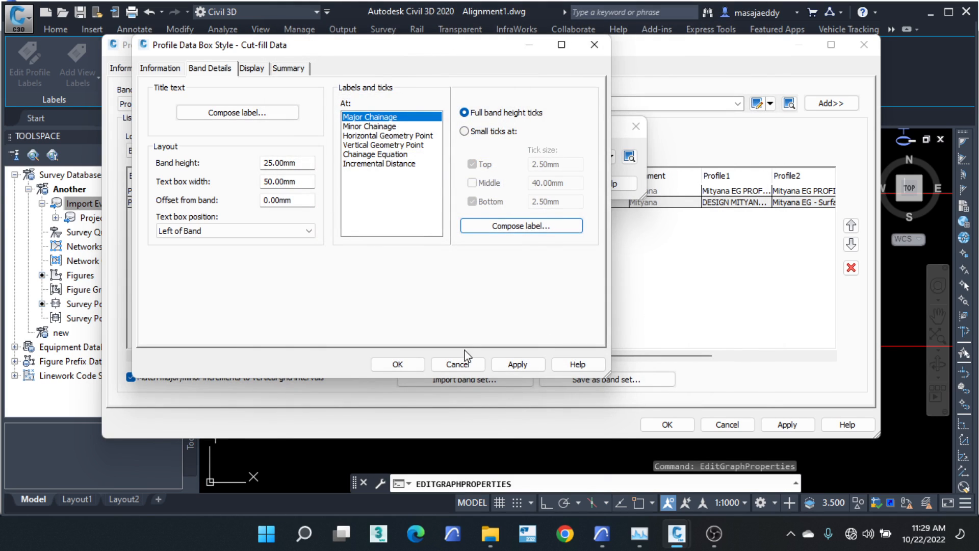
left_click(400, 364)
left_click(489, 182)
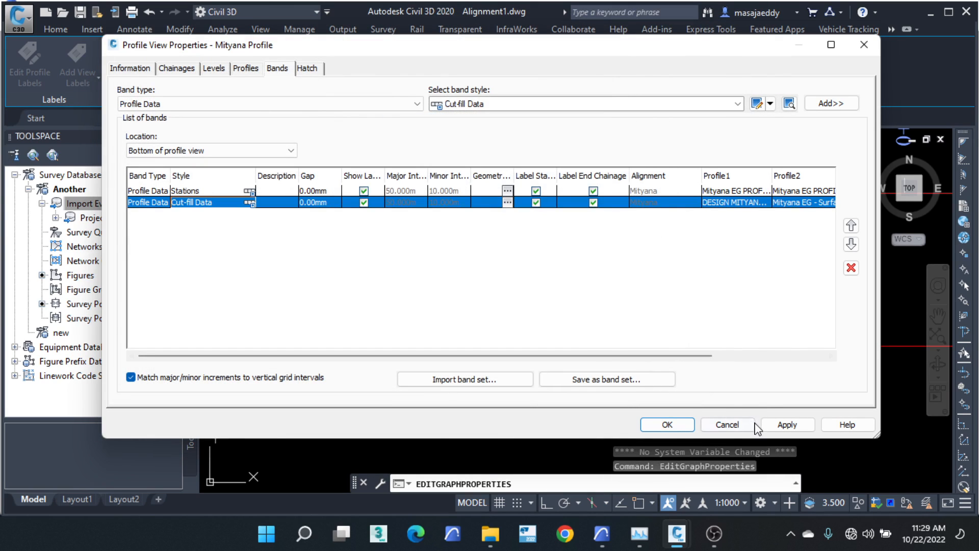
left_click(668, 424)
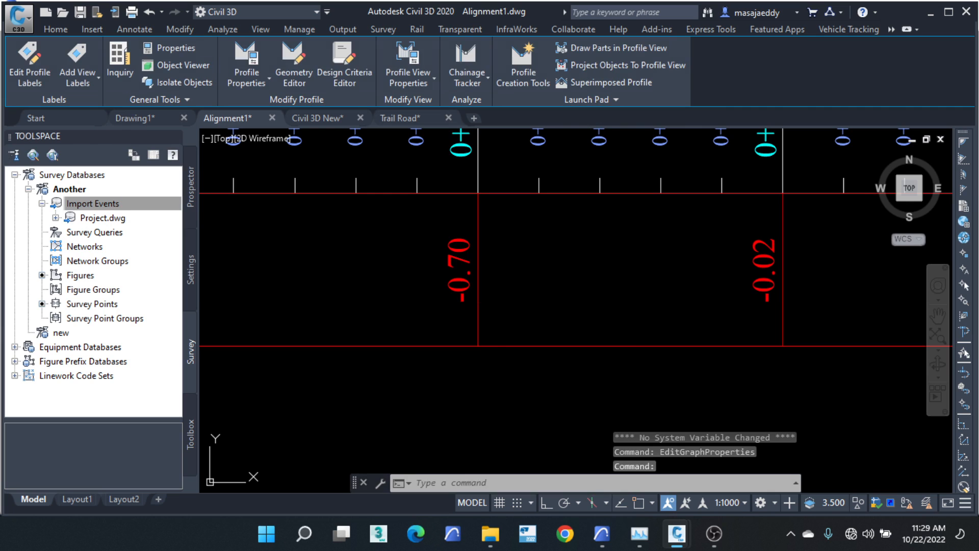
key("Escape")
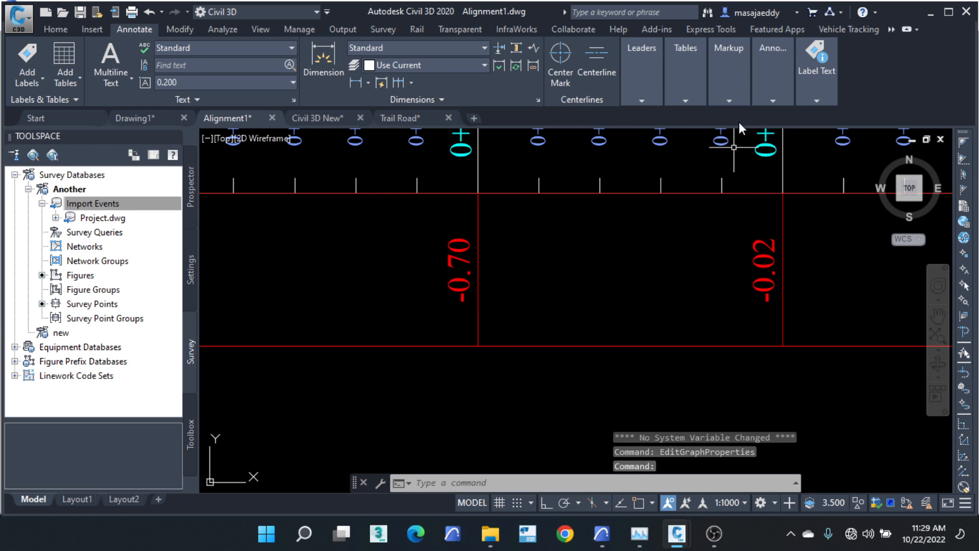
Step: Examine the CUT/FILL band beneath the chainage band for level-difference labels at major and minor chainages
scroll(795, 167, "down", 4)
scroll(571, 176, "up", 4)
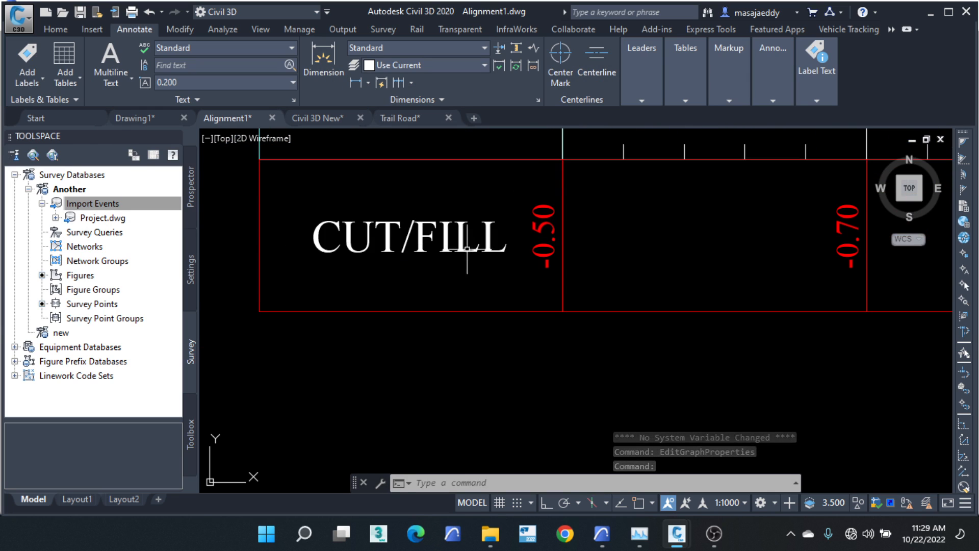
scroll(295, 270, "down", 3)
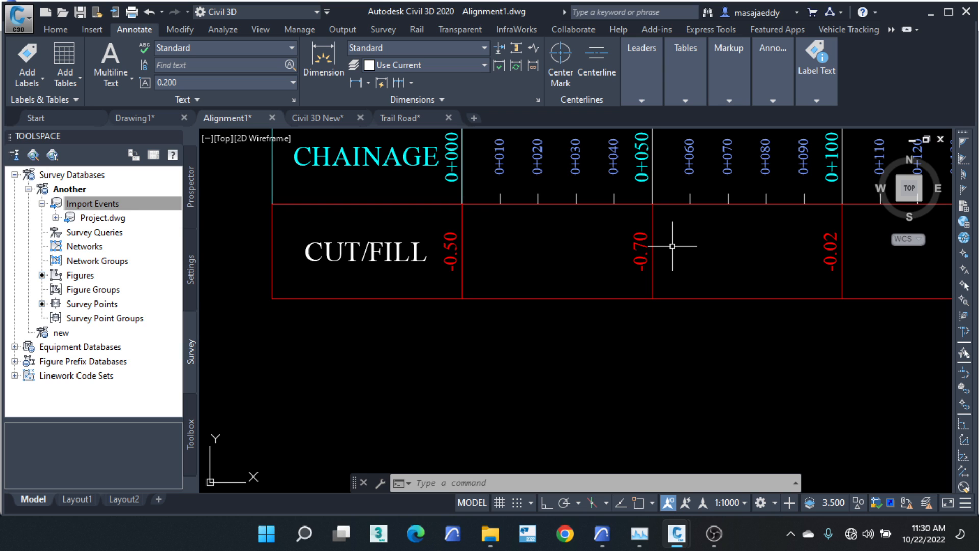
middle_click_drag(733, 228, 679, 270)
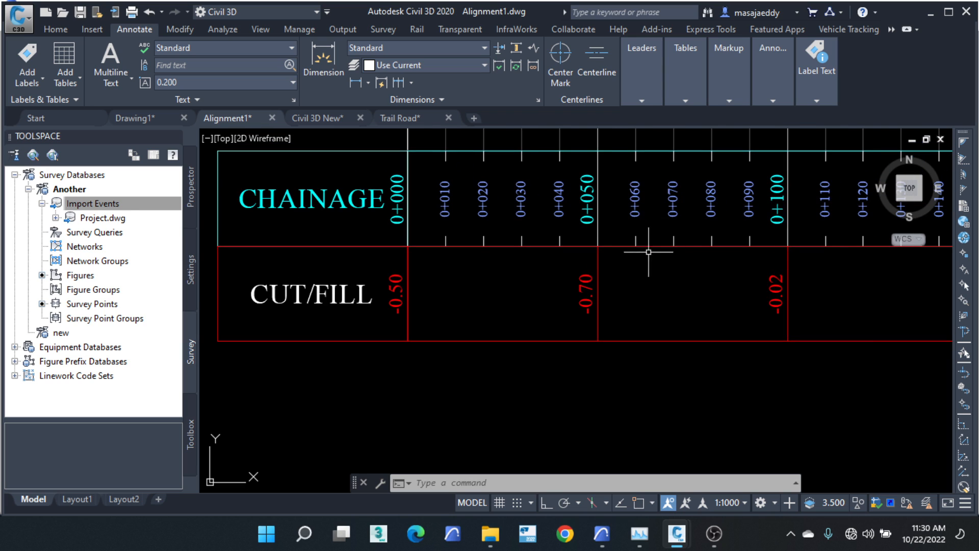
left_click(616, 225)
left_click(586, 246)
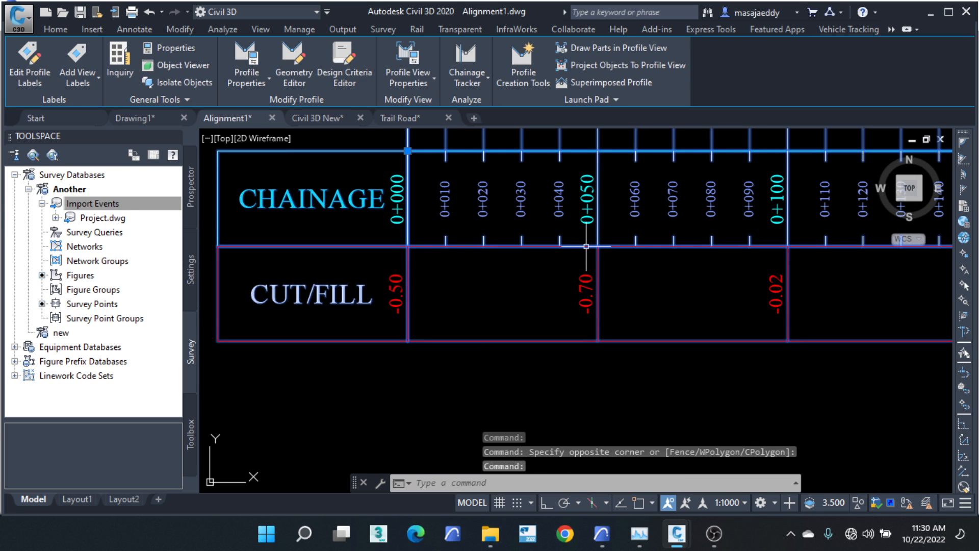
key("Escape")
right_click(611, 197)
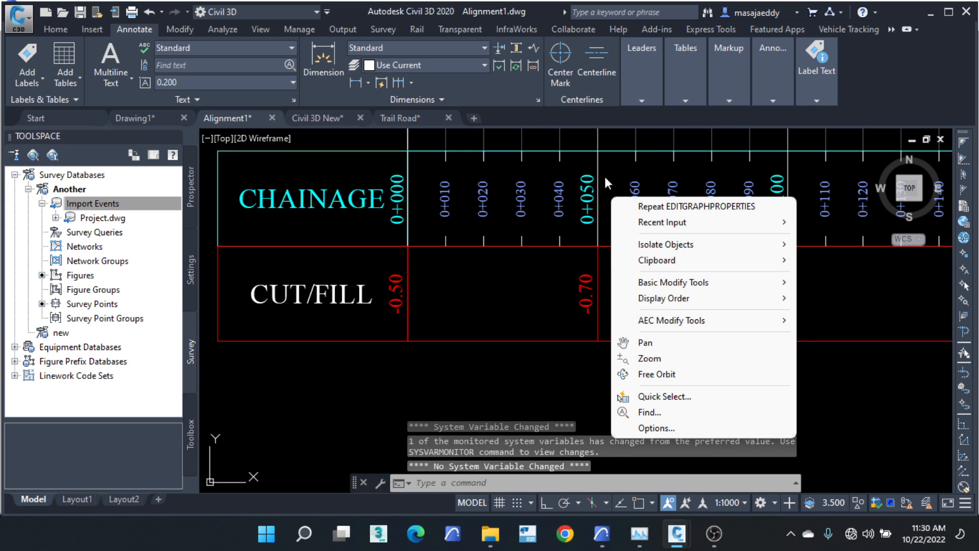
Step: Open the Cut-fill Data band style for editing from the Mityana profile view's band properties
left_click(475, 294)
left_click(433, 240)
right_click(427, 226)
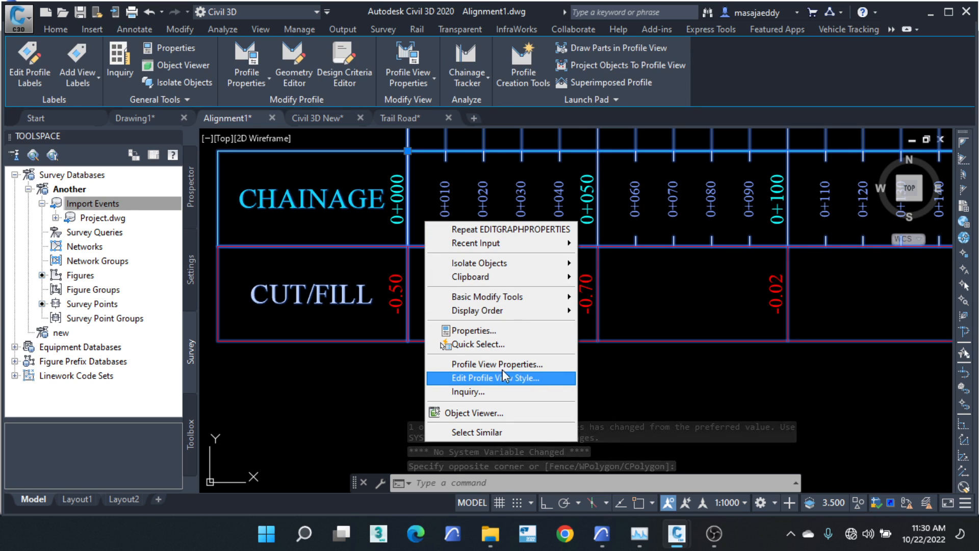
left_click(520, 364)
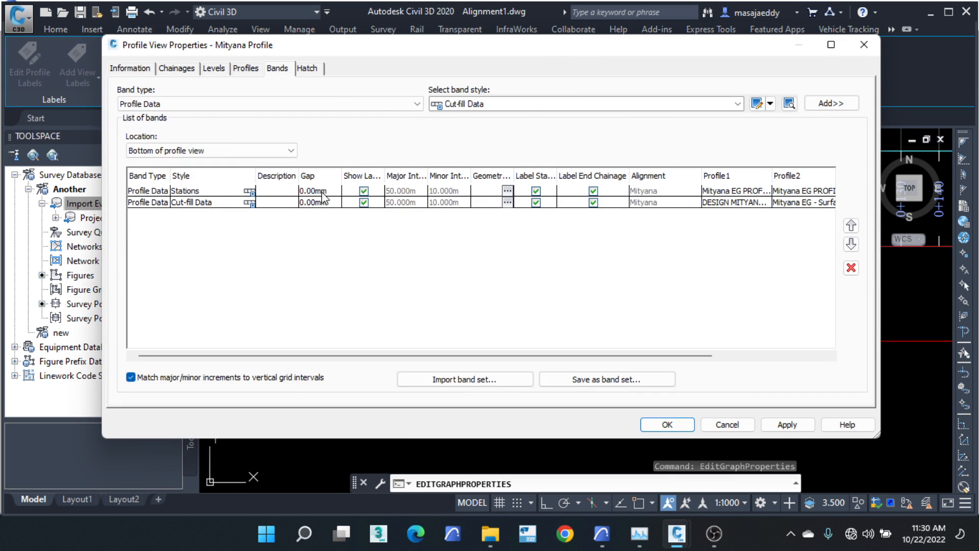
left_click(250, 202)
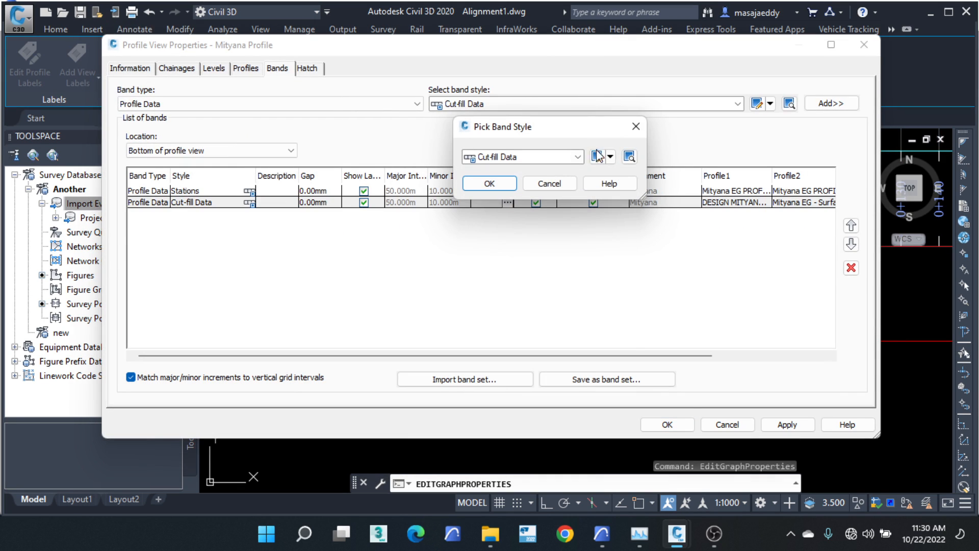
left_click(611, 157)
left_click(630, 208)
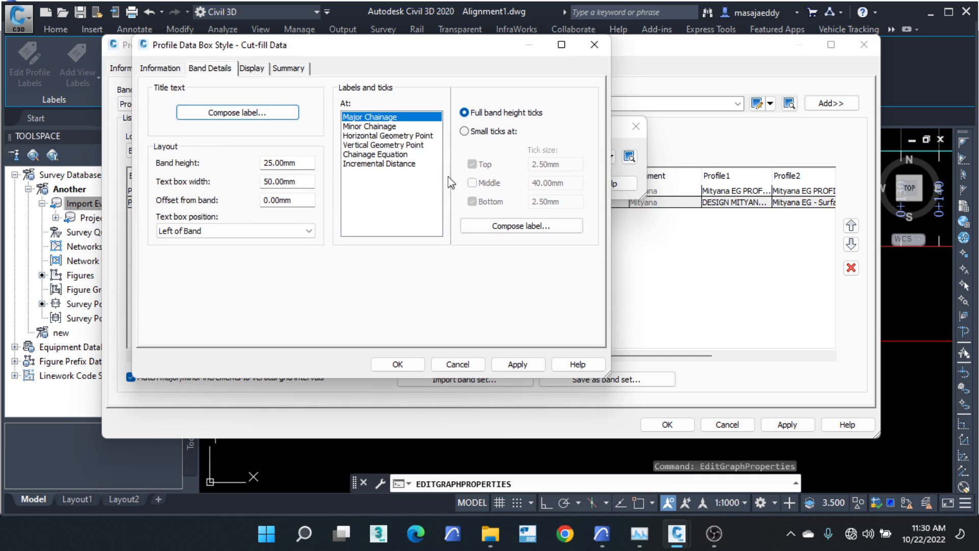
Step: Add a text component named "Minor cut" to the Cut-fill Data style's Minor Chainage label
left_click(376, 127)
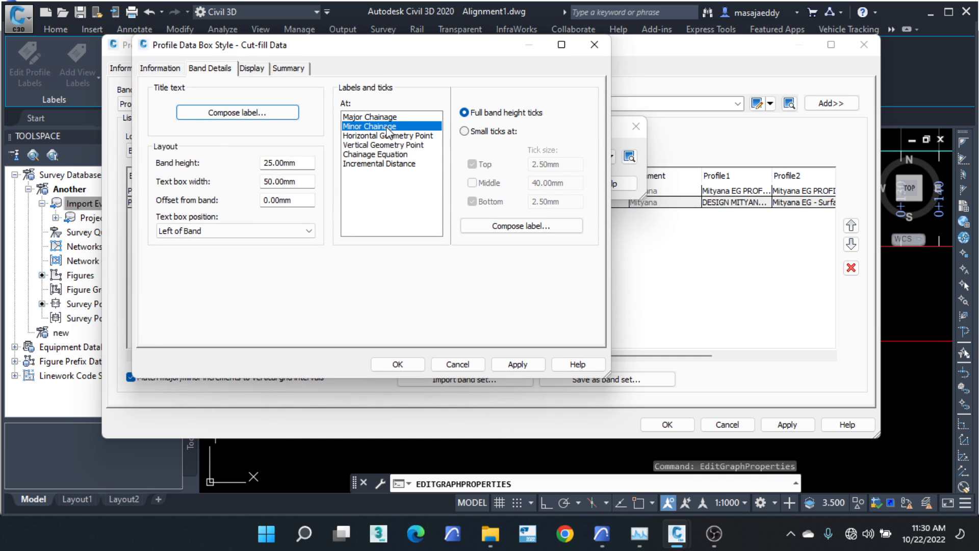
left_click(521, 225)
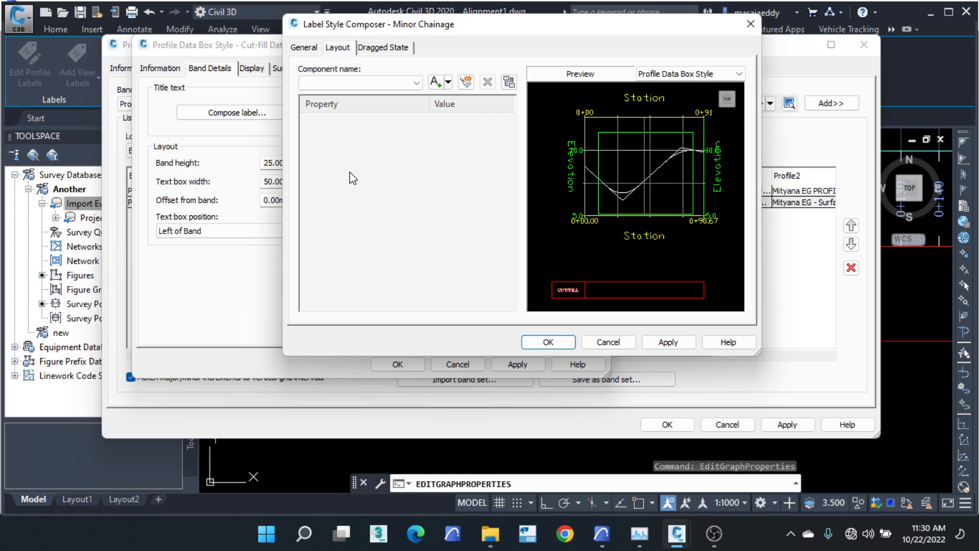
left_click(448, 82)
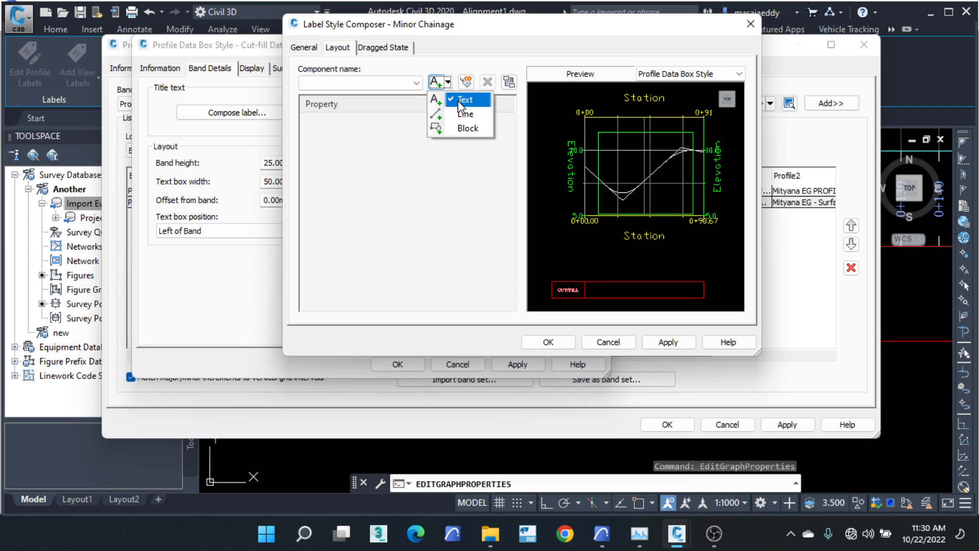
left_click(458, 101)
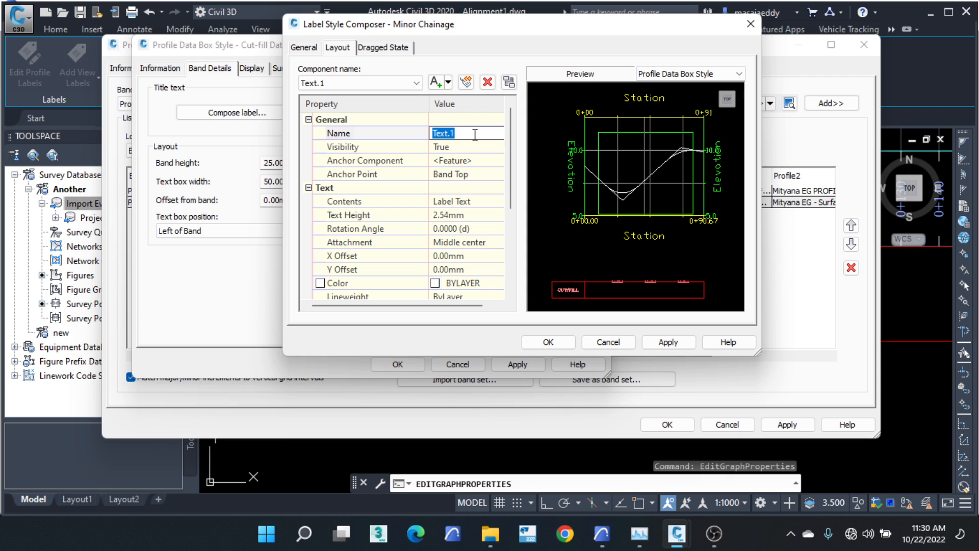
type("Minor cut")
left_click(387, 83)
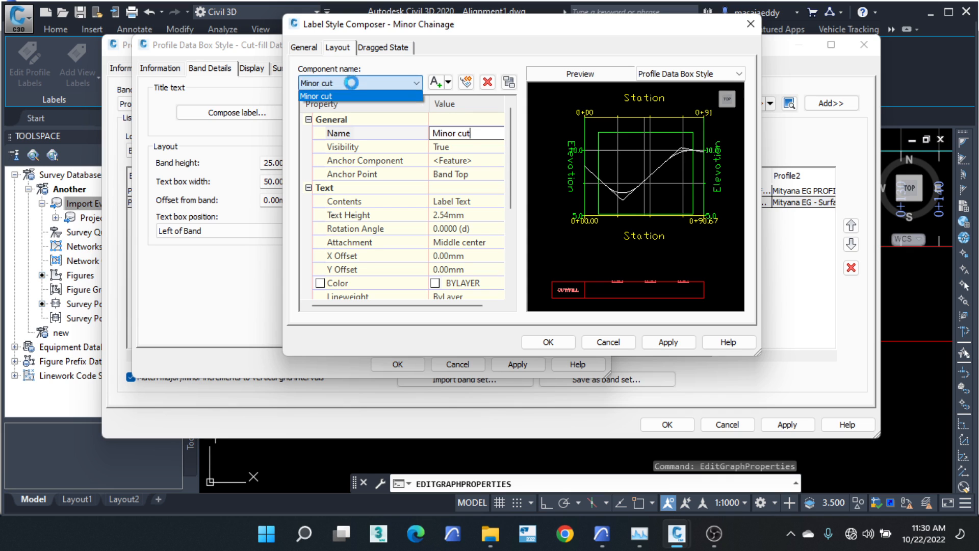
Step: Anchor the Minor cut component at Band Middle and set its text rotation angle to 90 degrees
left_click(472, 177)
left_click(459, 188)
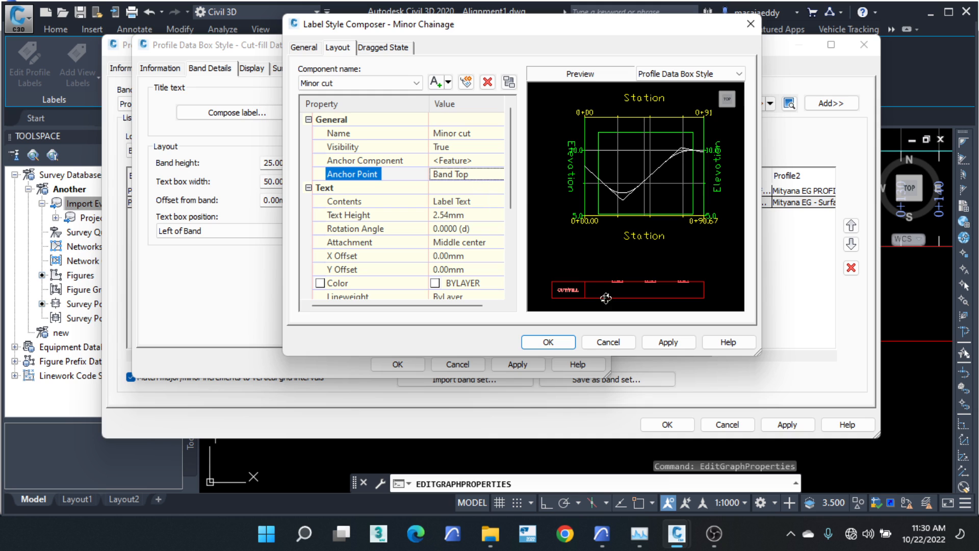
middle_click_drag(618, 296, 606, 175)
scroll(615, 258, "up", 5)
scroll(629, 173, "down", 4)
scroll(592, 194, "up", 2)
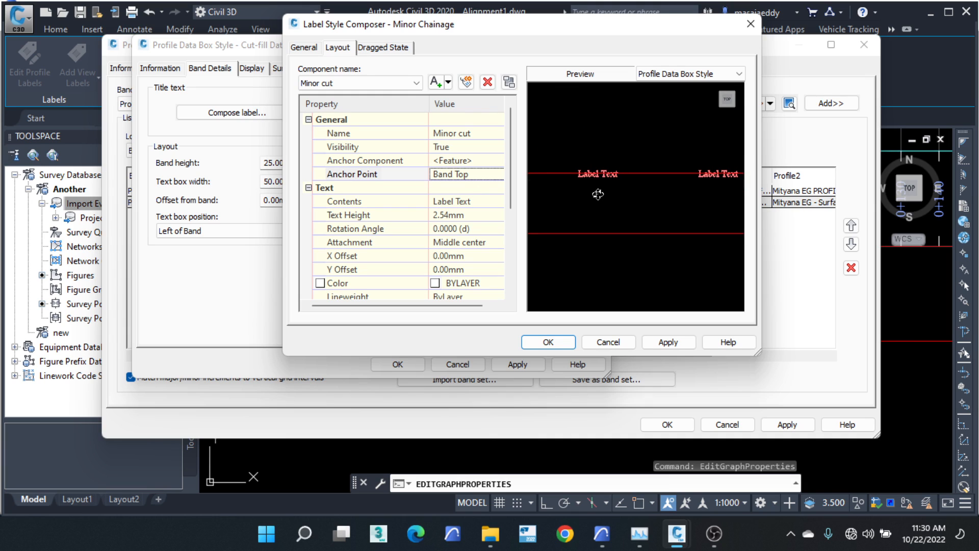
left_click(483, 177)
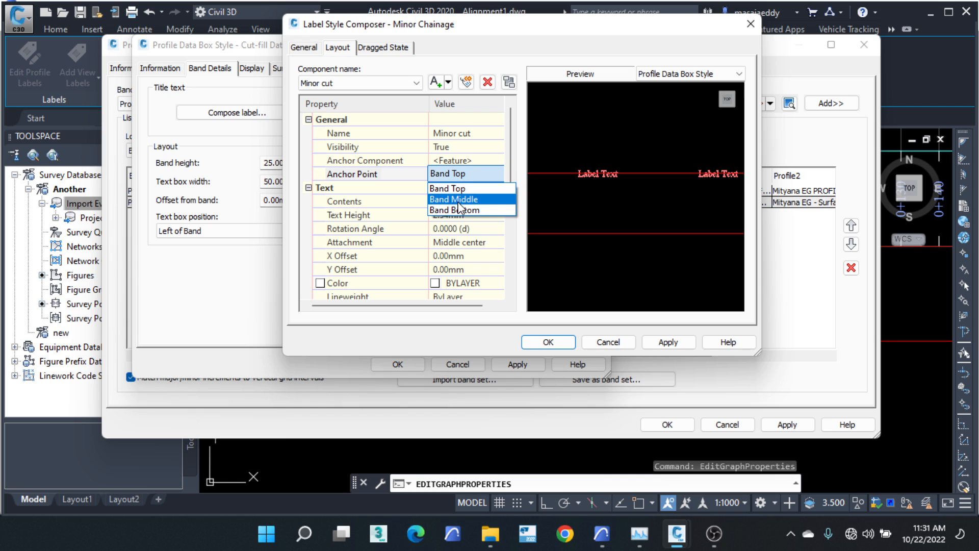
left_click(458, 200)
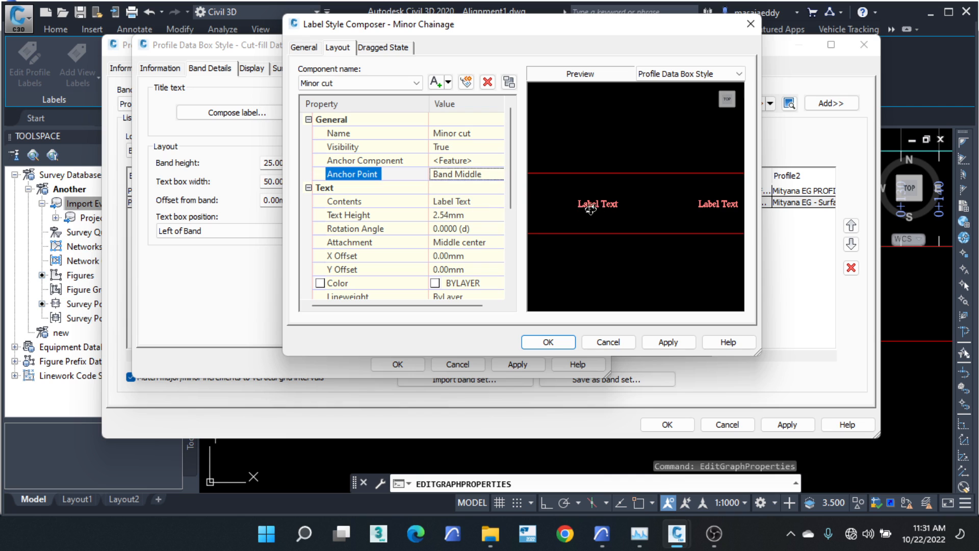
left_click(482, 228)
type("90")
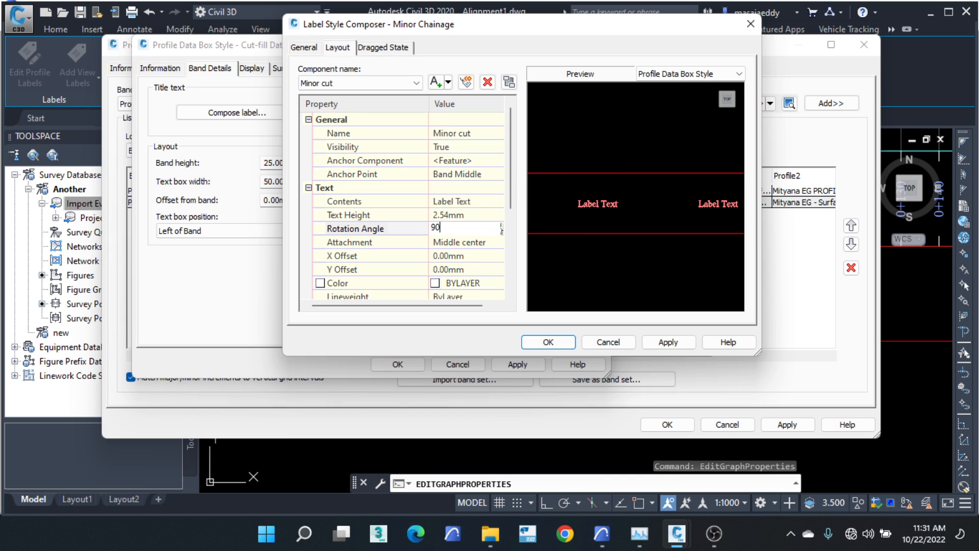
left_click(471, 215)
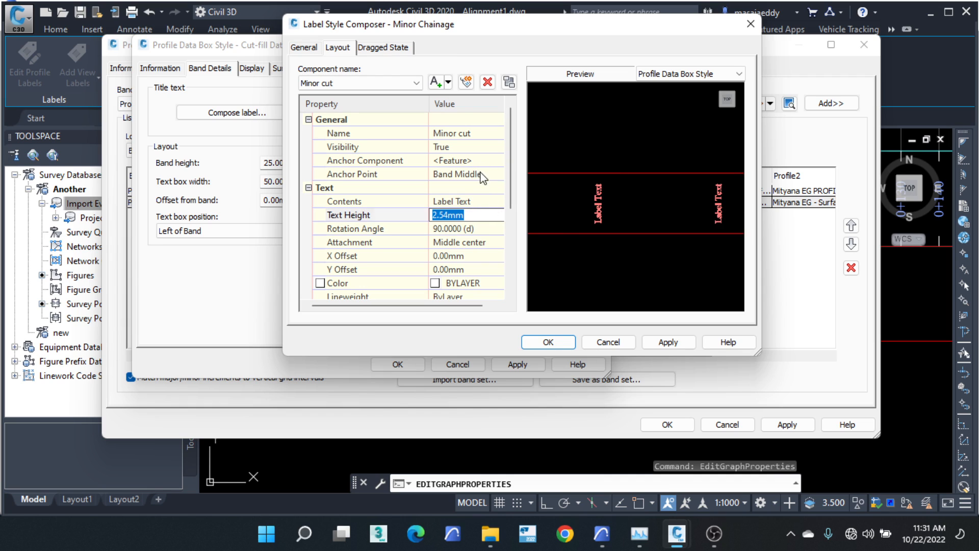
Step: Replace the Minor cut contents with the Profile2 Level Minus Profile1 Level property and accept the Minor Chainage label
left_click(475, 202)
left_click(498, 202)
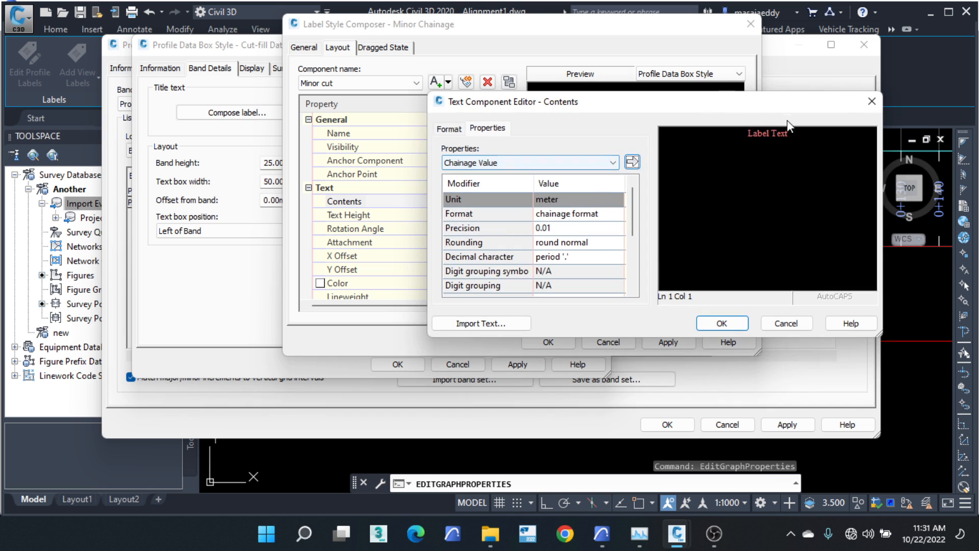
left_click(571, 163)
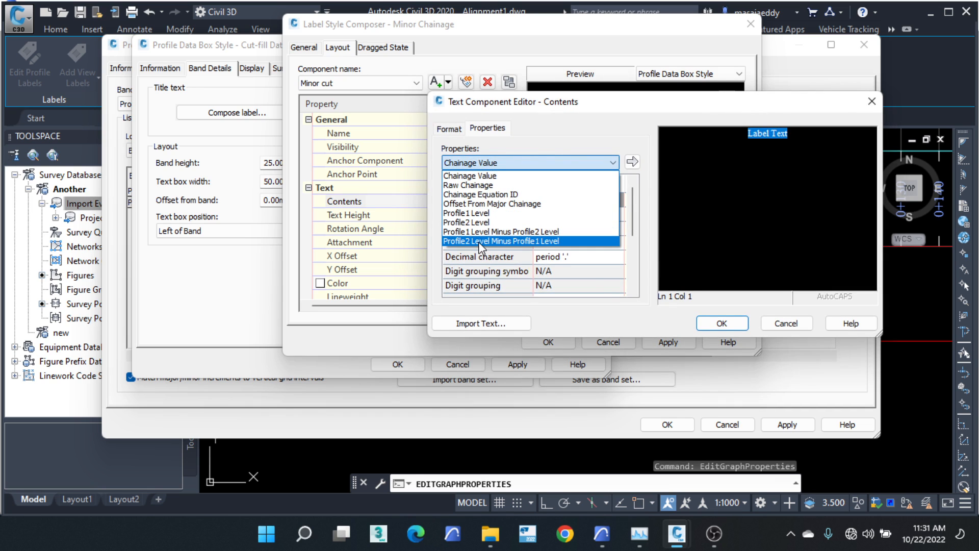
left_click(478, 241)
left_click(632, 162)
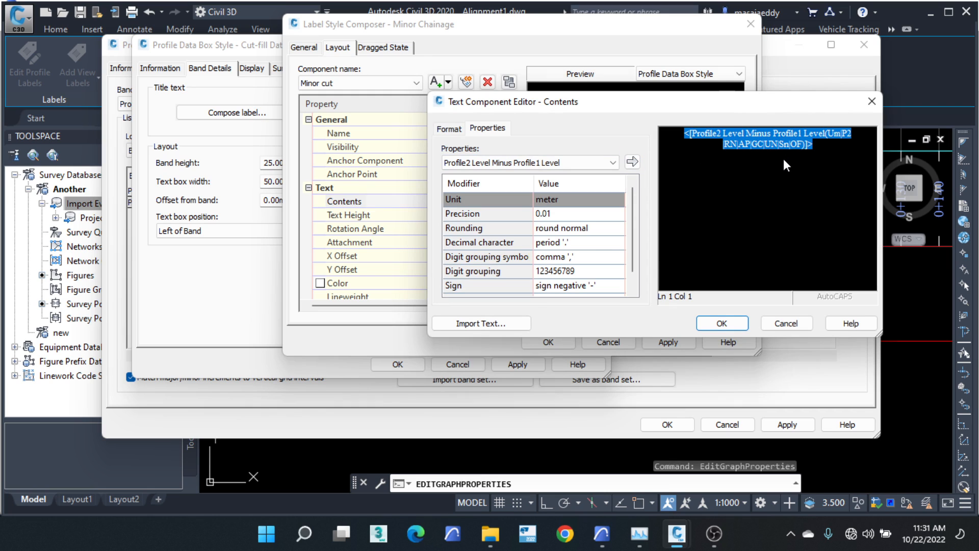
left_click(736, 323)
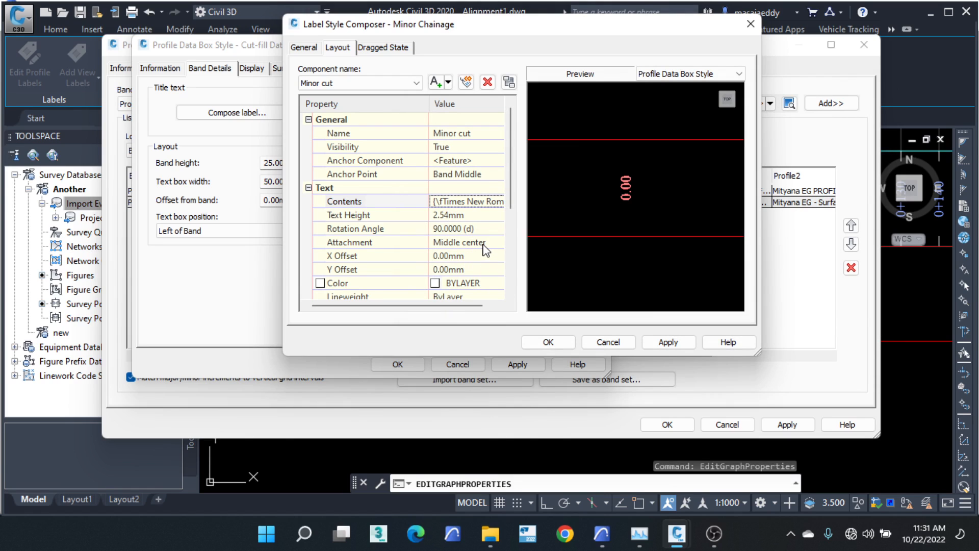
left_click(561, 340)
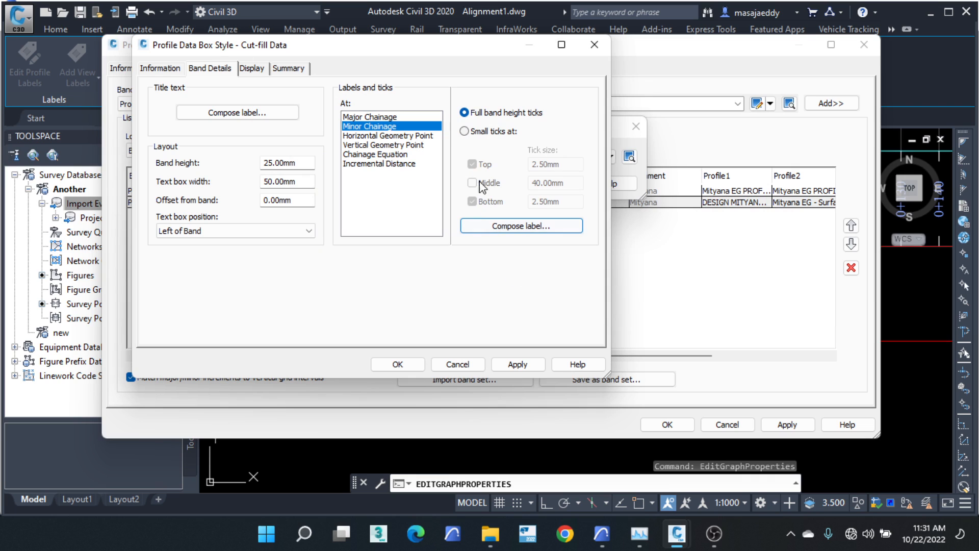
Step: Turn on the display of Minor Ticks in the Cut-fill Data band style
left_click(251, 69)
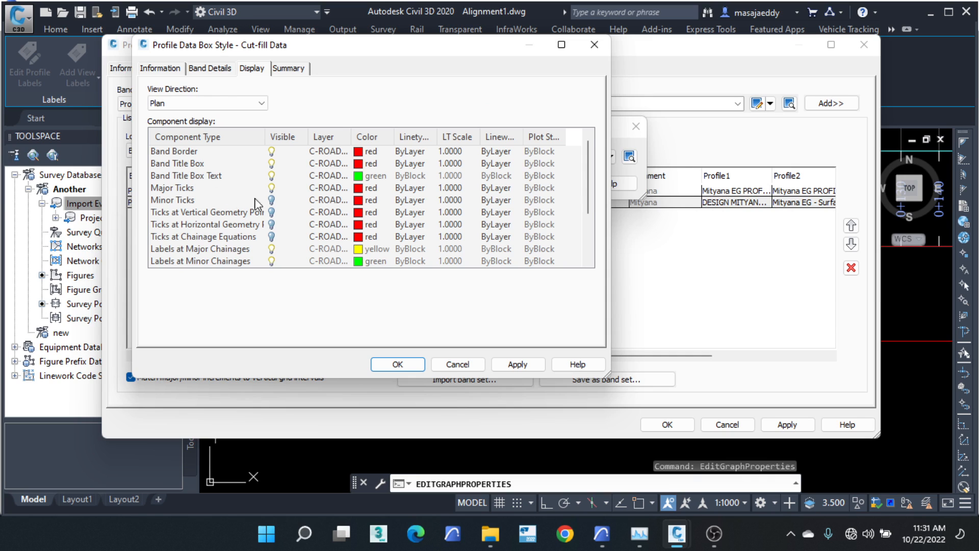
left_click(196, 201)
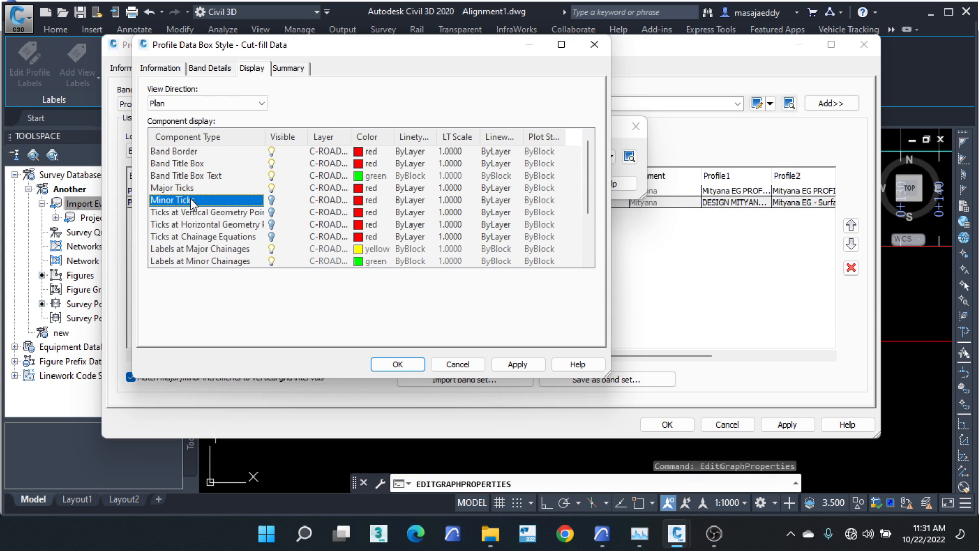
left_click(271, 200)
left_click(213, 68)
Step: Check the ticks in the Minor Chainage label preview and switch them to small ticks at the band's top and bottom
left_click(494, 225)
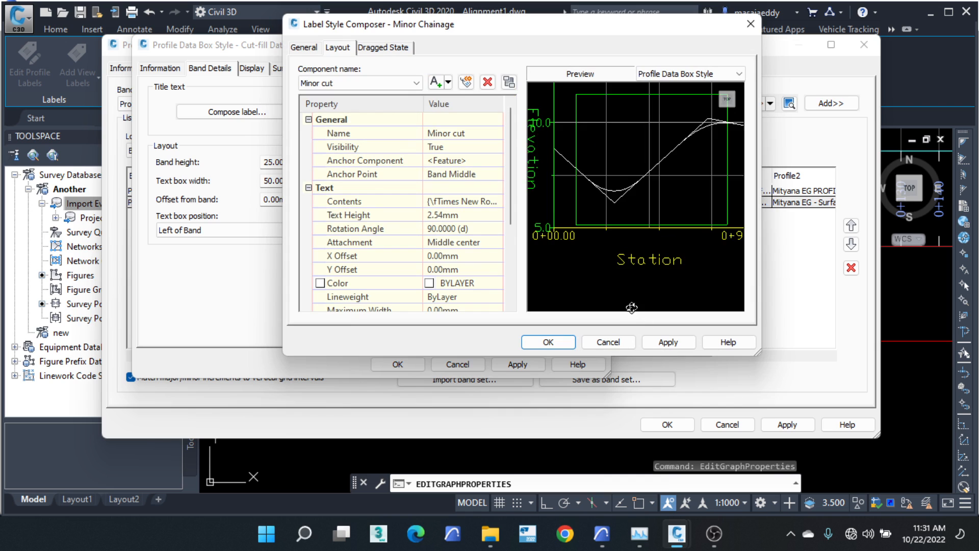
middle_click_drag(611, 290, 606, 136)
scroll(598, 204, "up", 2)
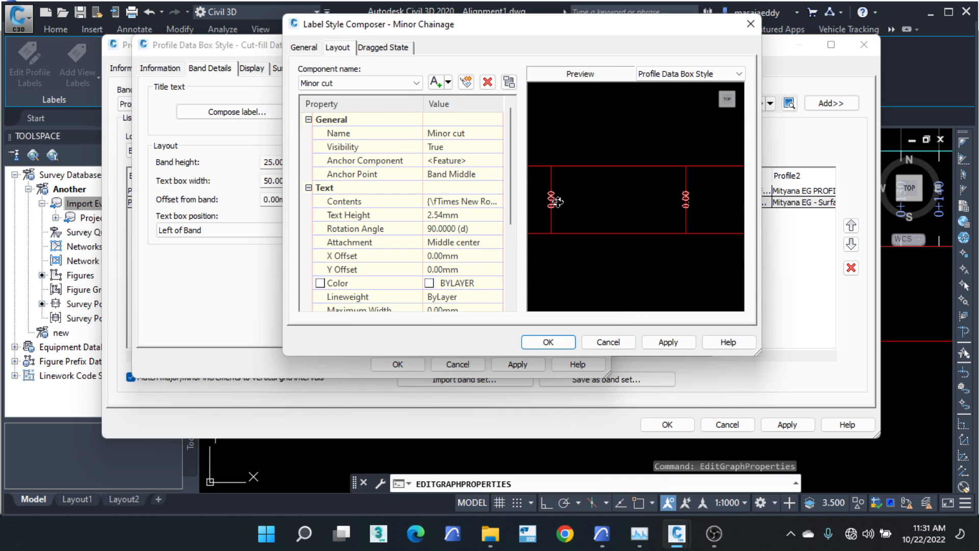
middle_click_drag(555, 198, 562, 179)
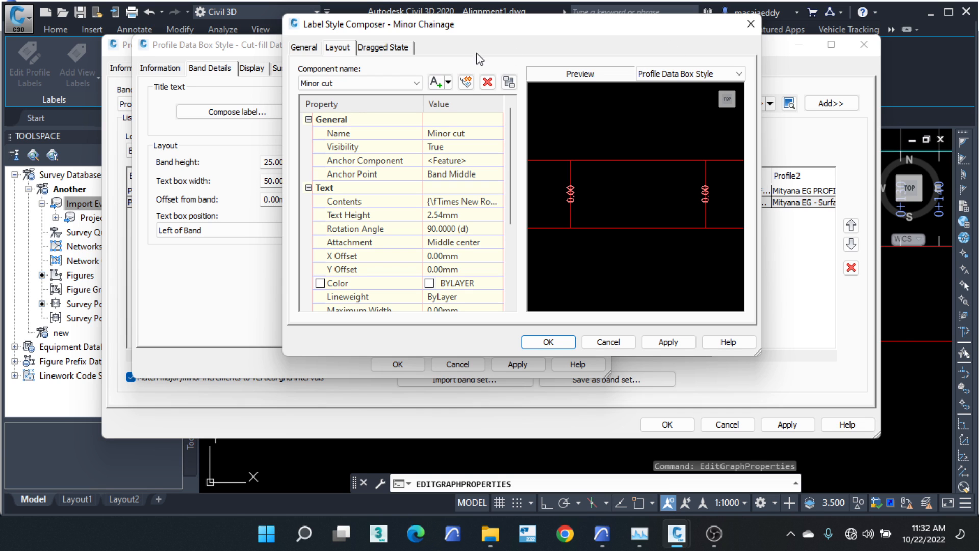
left_click(749, 25)
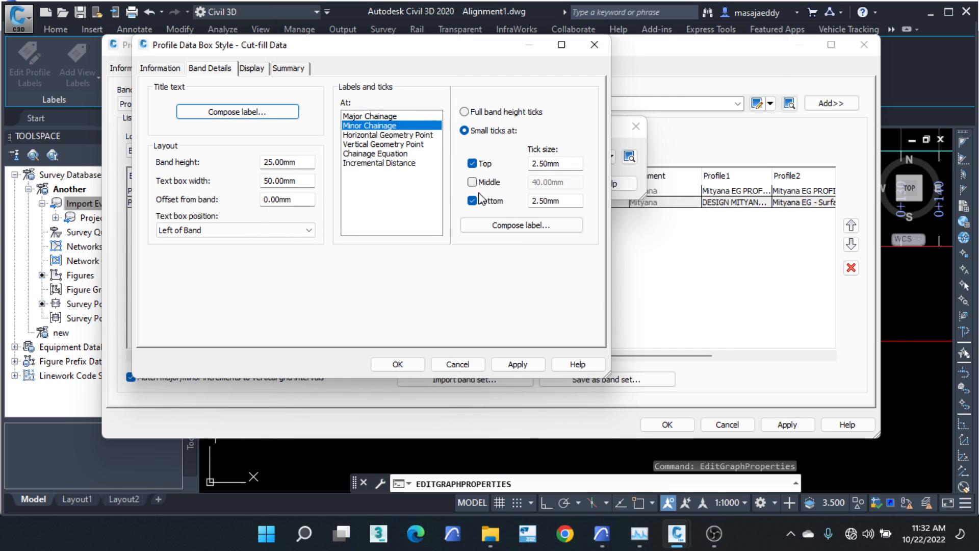
left_click(515, 223)
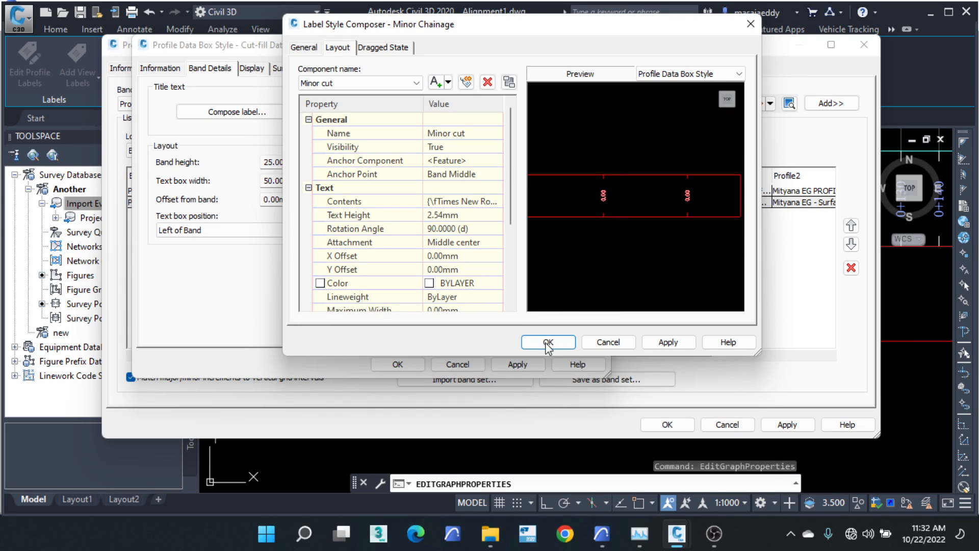
Step: Accept the Cut-fill Data style and profile view property changes, and inspect the CUT/FILL labels at minor chainages
left_click(398, 364)
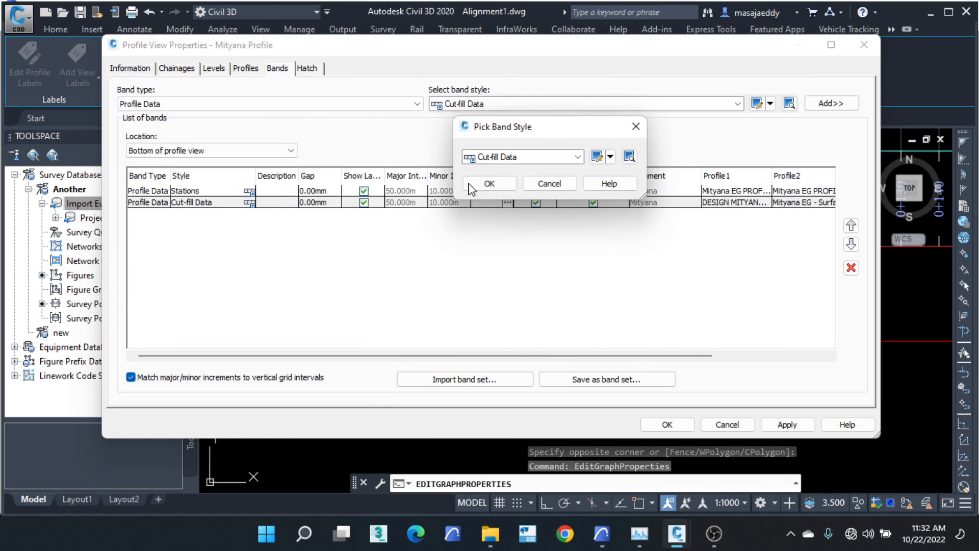
left_click(471, 188)
left_click(669, 425)
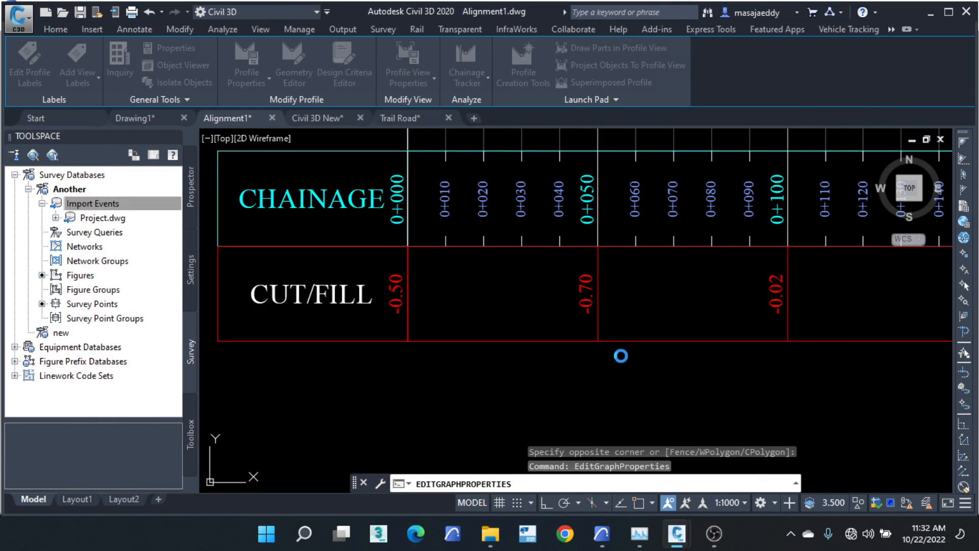
scroll(526, 288, "up", 2)
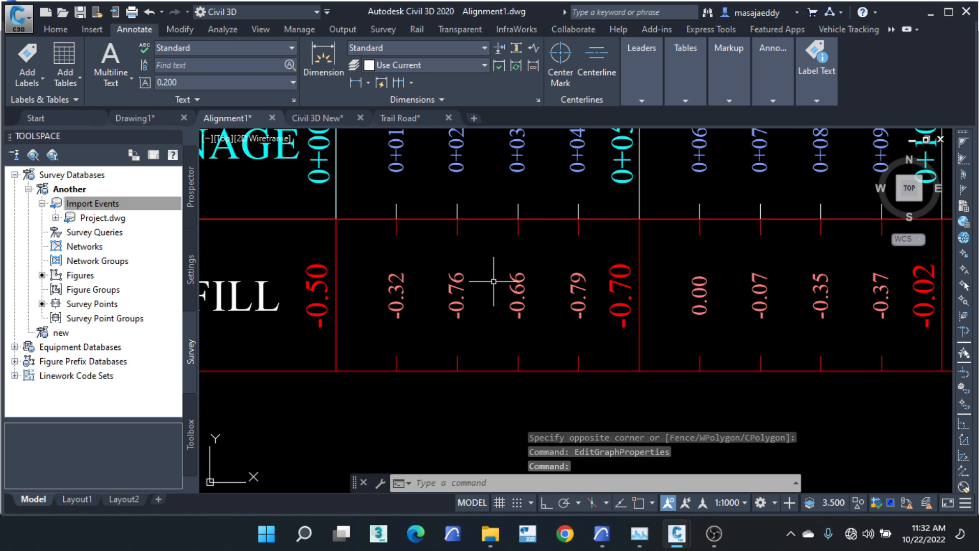
Step: Examine the CUT/FILL values along the major and minor chainages against the CHAINAGE band above
scroll(492, 281, "down", 4)
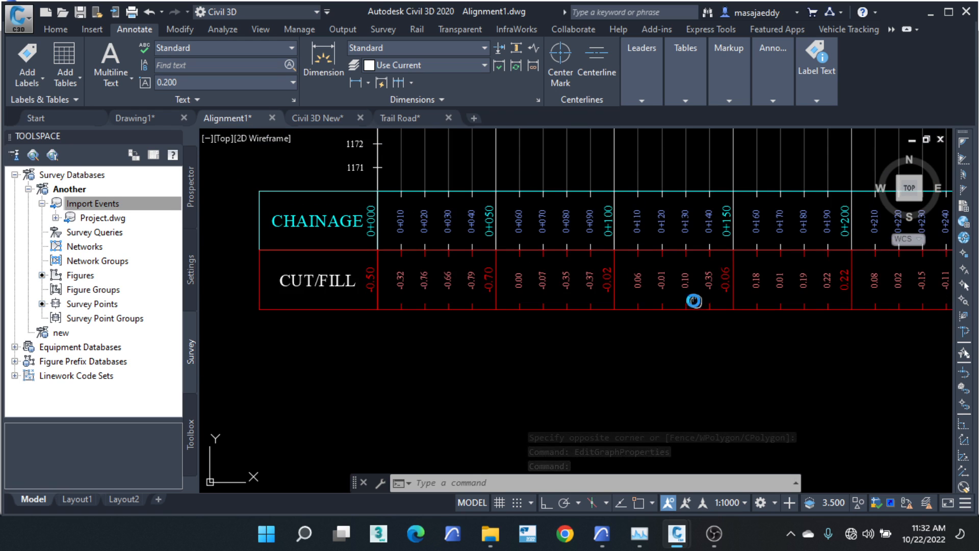
middle_click_drag(690, 298, 427, 286)
scroll(744, 273, "up", 2)
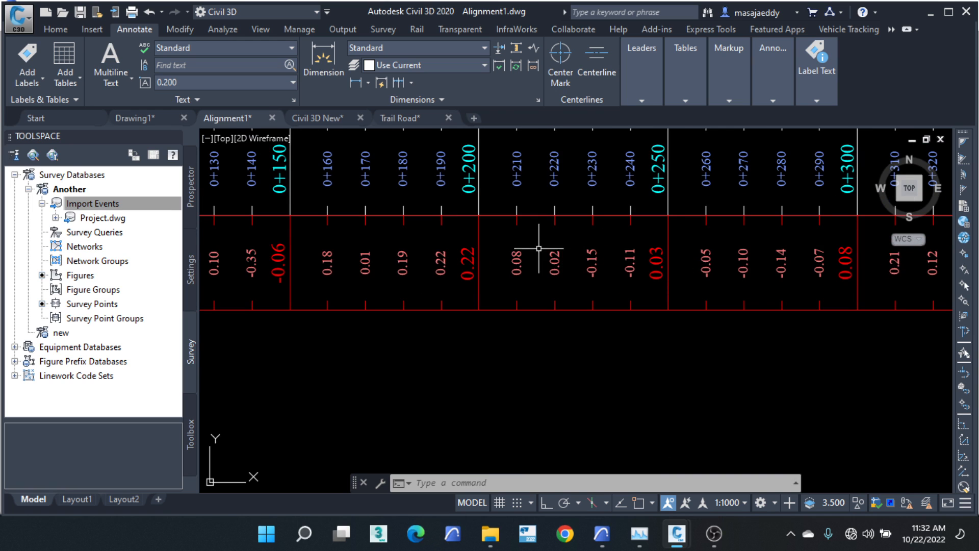
middle_click_drag(501, 250, 833, 255)
middle_click_drag(313, 255, 623, 264)
scroll(623, 264, "up", 2)
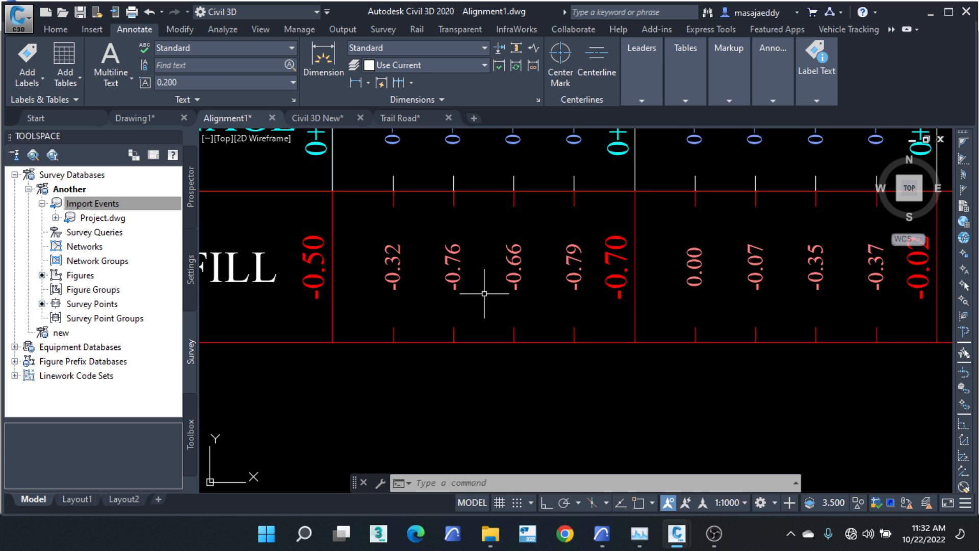
scroll(476, 247, "down", 2)
scroll(449, 265, "up", 2)
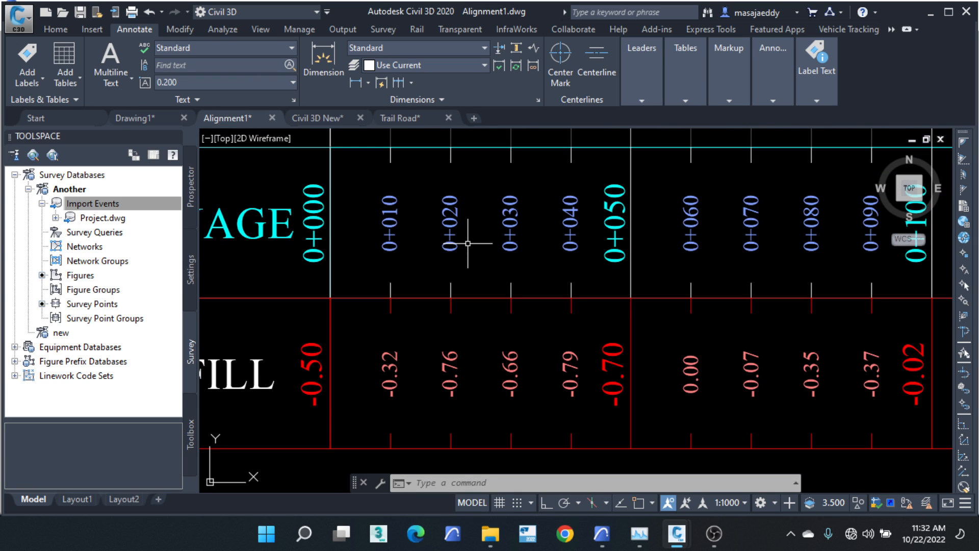
scroll(463, 245, "down", 3)
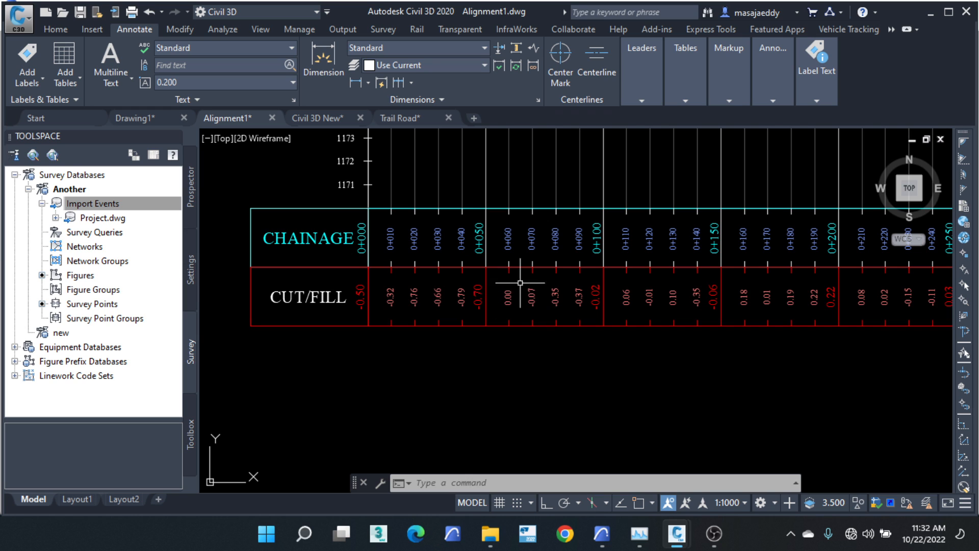
scroll(514, 281, "down", 2)
scroll(378, 290, "up", 2)
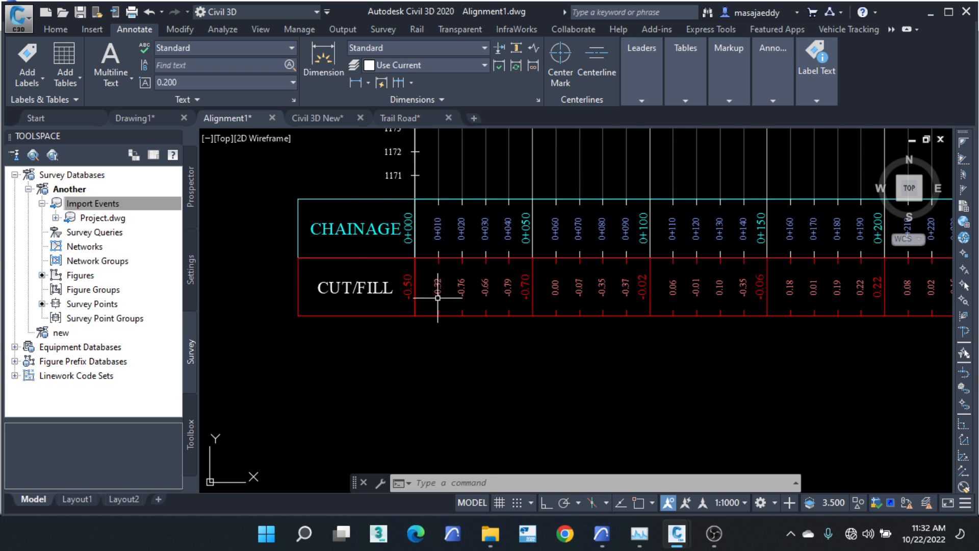
scroll(421, 299, "up", 4)
middle_click_drag(421, 299, 510, 316)
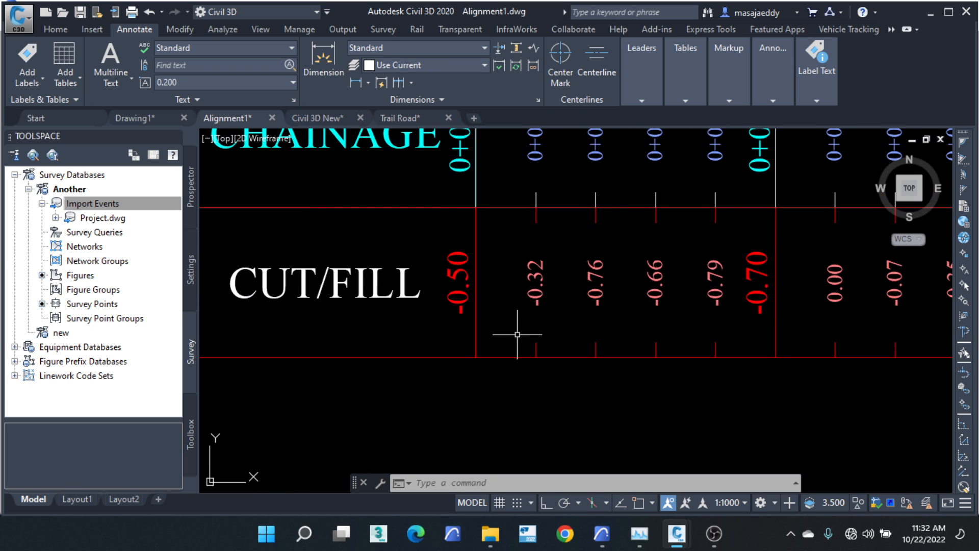
scroll(484, 347, "down", 2)
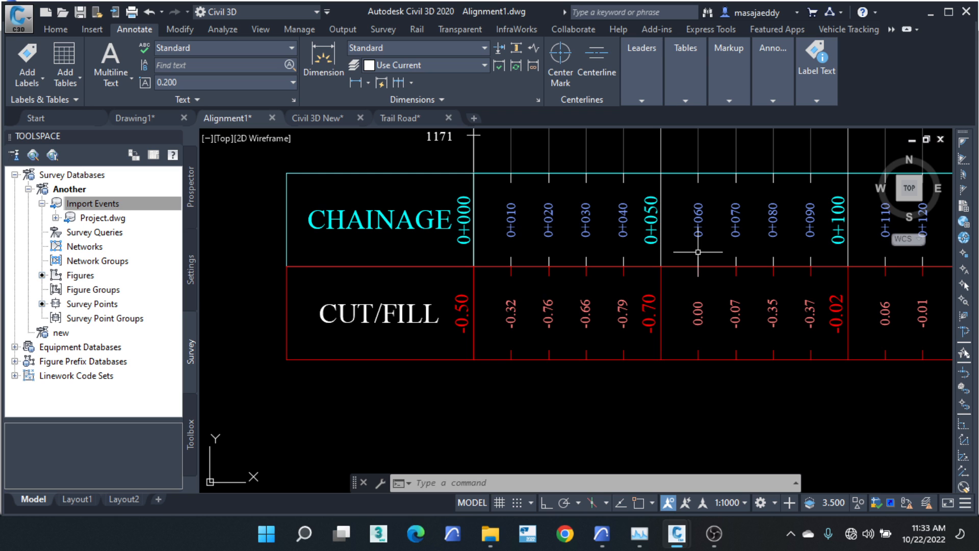
Step: Review the existing and proposed level bands in the Trail Road drawing for reference, and return to the Alignment1 drawing
left_click(400, 117)
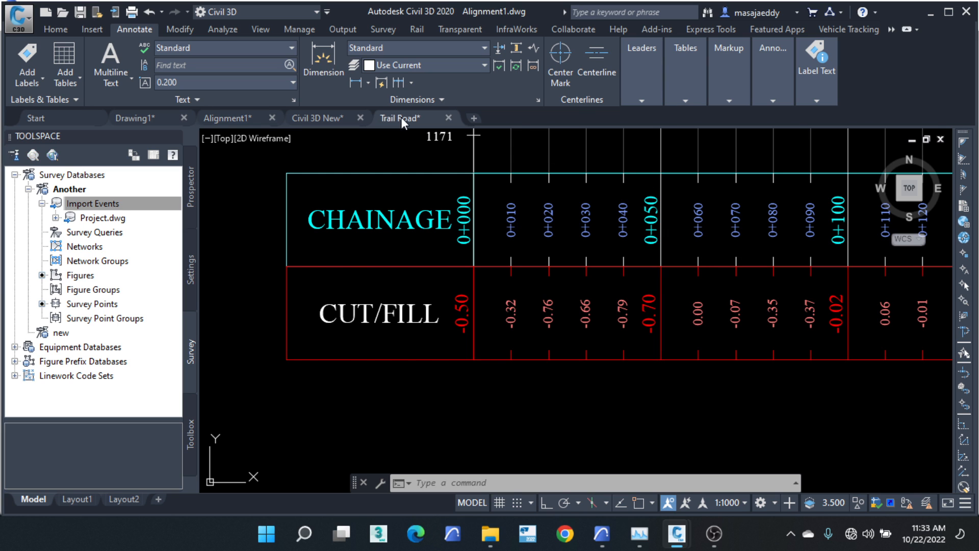
scroll(371, 252, "up", 2)
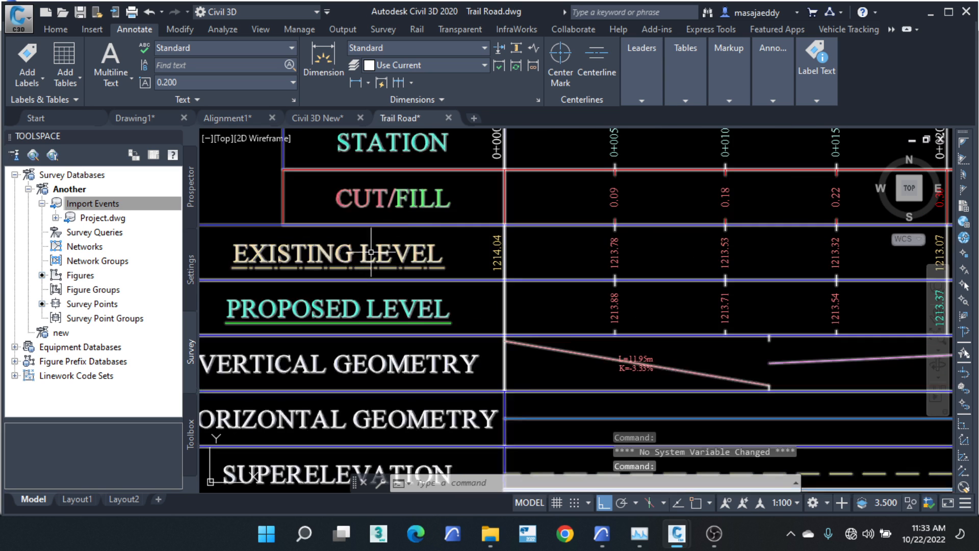
middle_click_drag(371, 252, 408, 245)
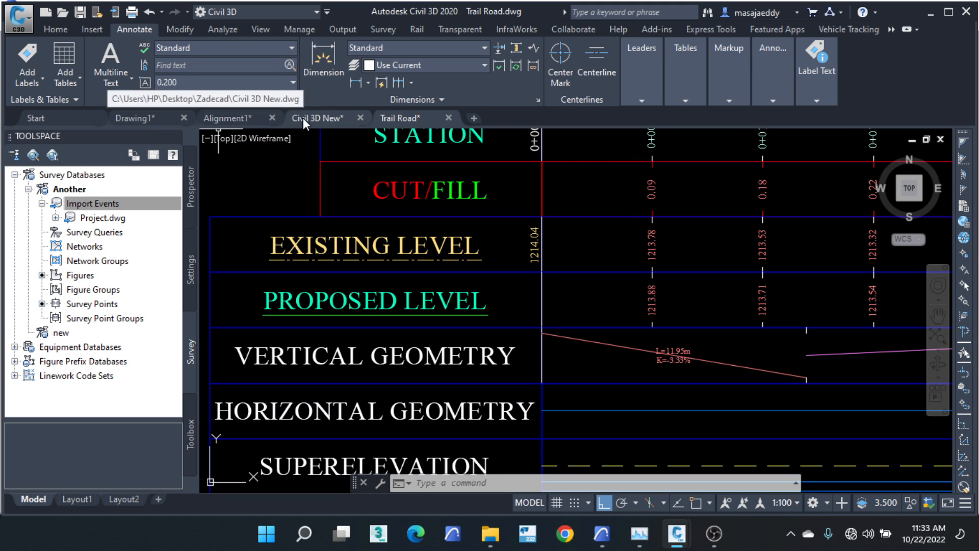
left_click(228, 119)
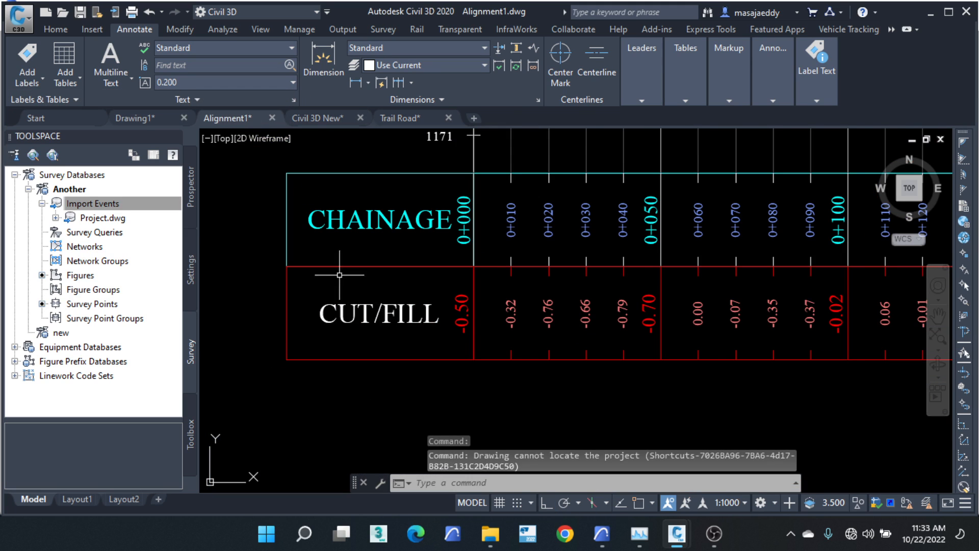
Step: Open the properties of the Mityana profile view at its bands list, with Profile Data as the band type
scroll(329, 267, "down", 2)
scroll(410, 313, "up", 2)
scroll(582, 289, "down", 2)
scroll(531, 194, "up", 1)
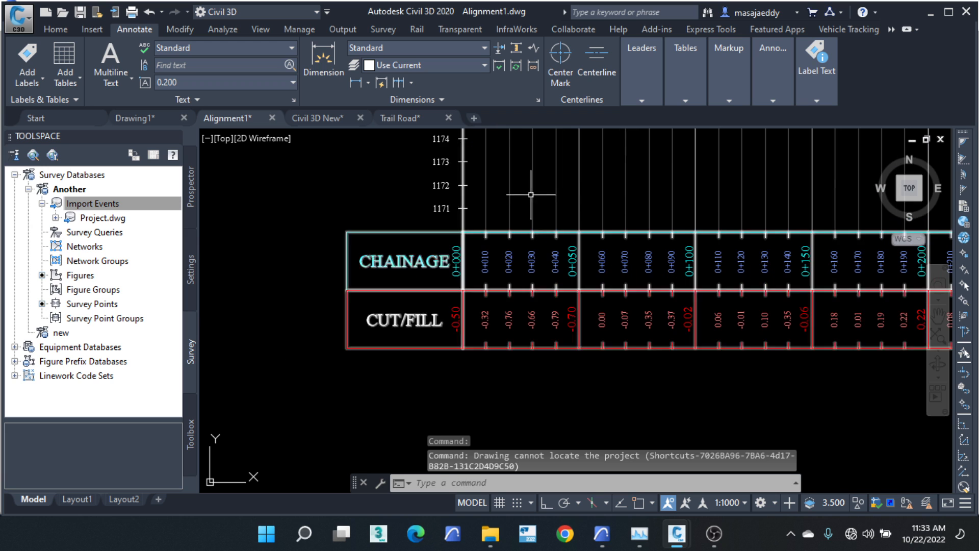
left_click(531, 194)
left_click(524, 187)
right_click(531, 190)
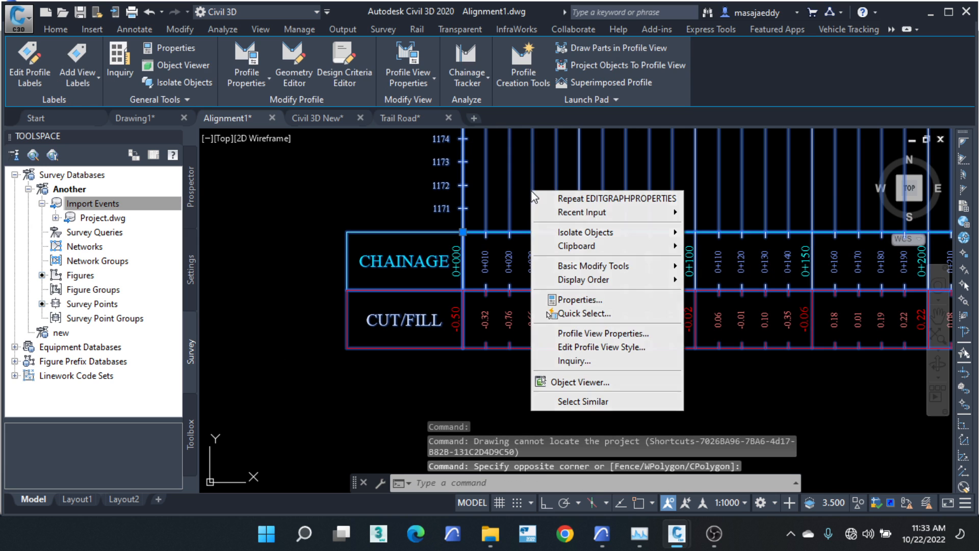
left_click(596, 334)
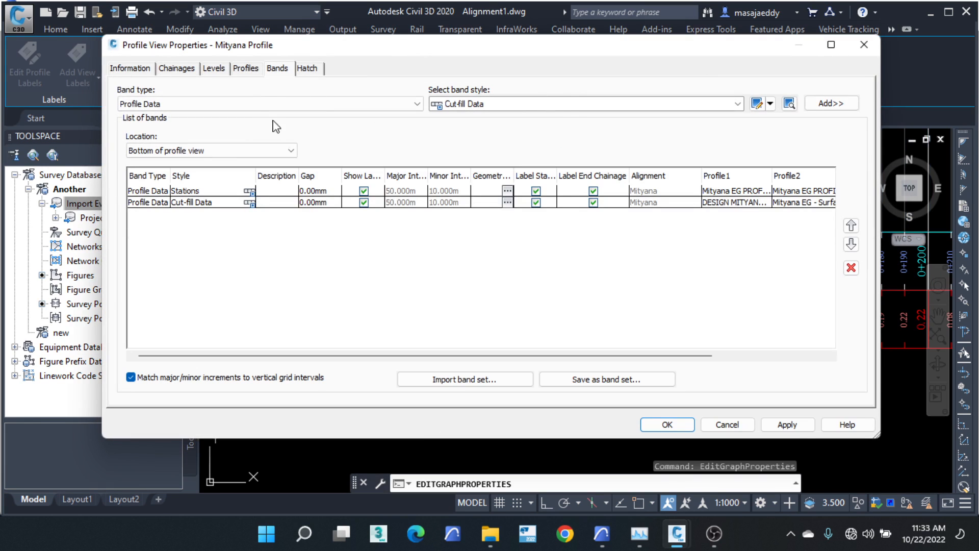
left_click(217, 104)
left_click(173, 116)
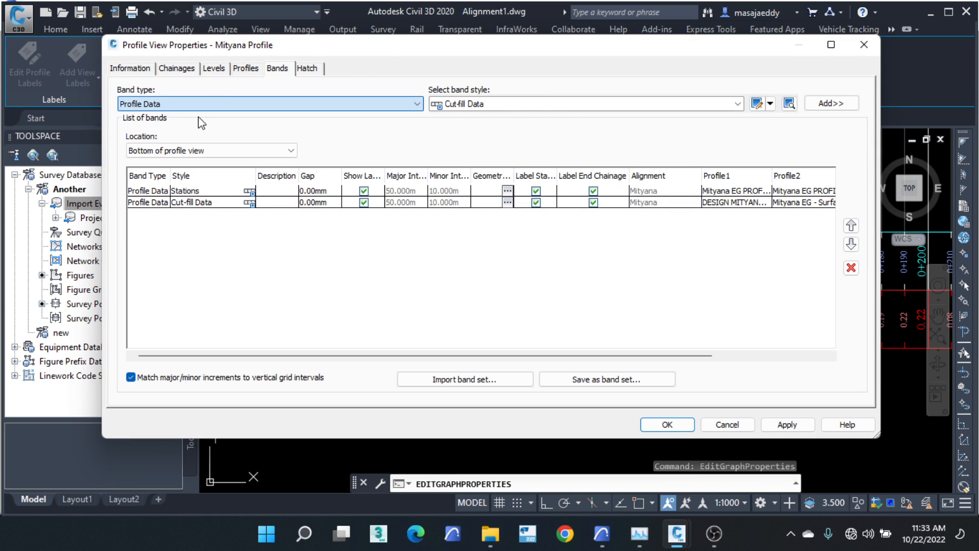
Step: Add a Profile Data band in the Elevations and Stations style with the default geometry points, and accept the profile view properties
left_click(494, 103)
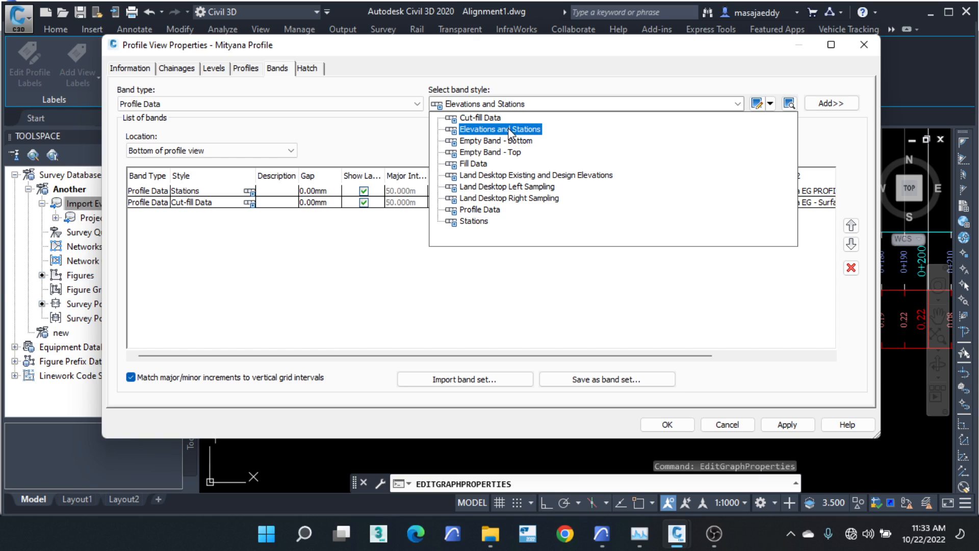
left_click(505, 129)
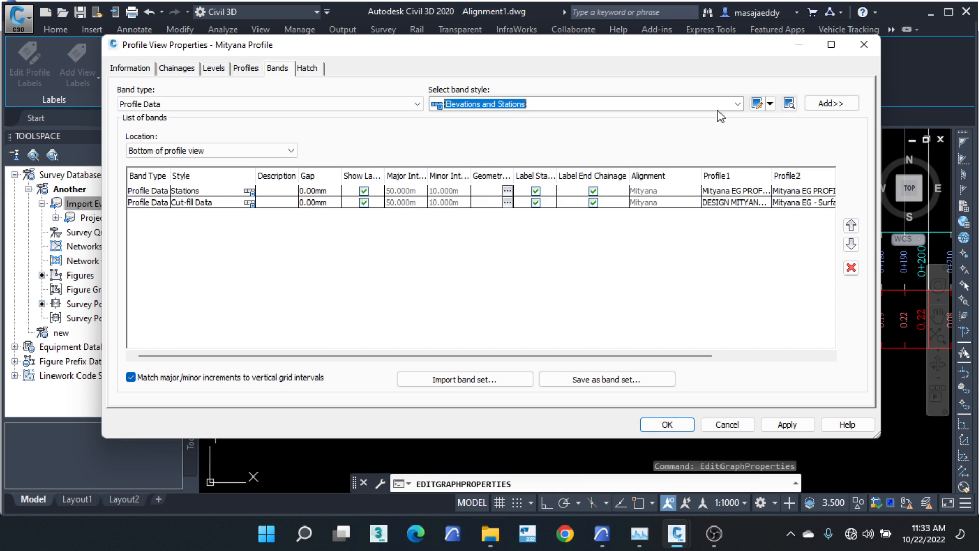
left_click(830, 103)
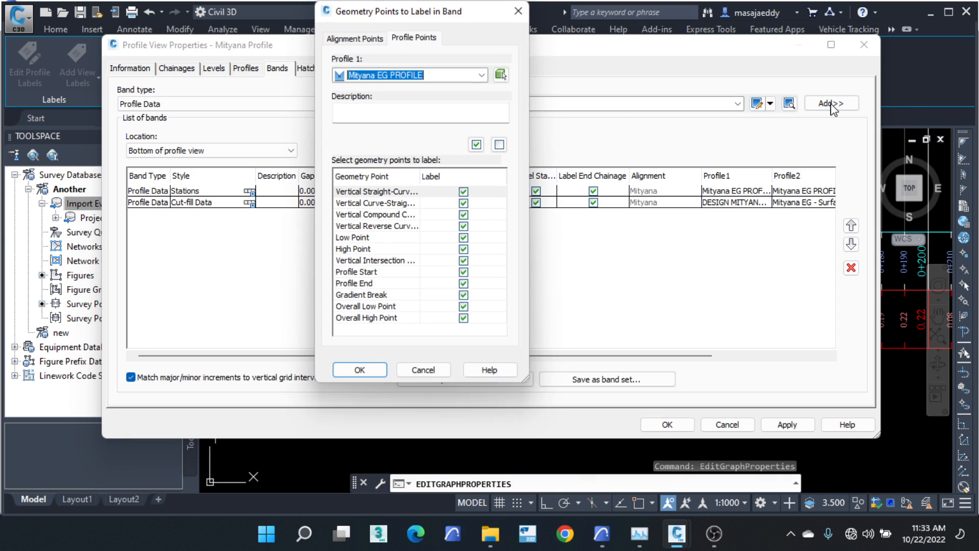
left_click(359, 371)
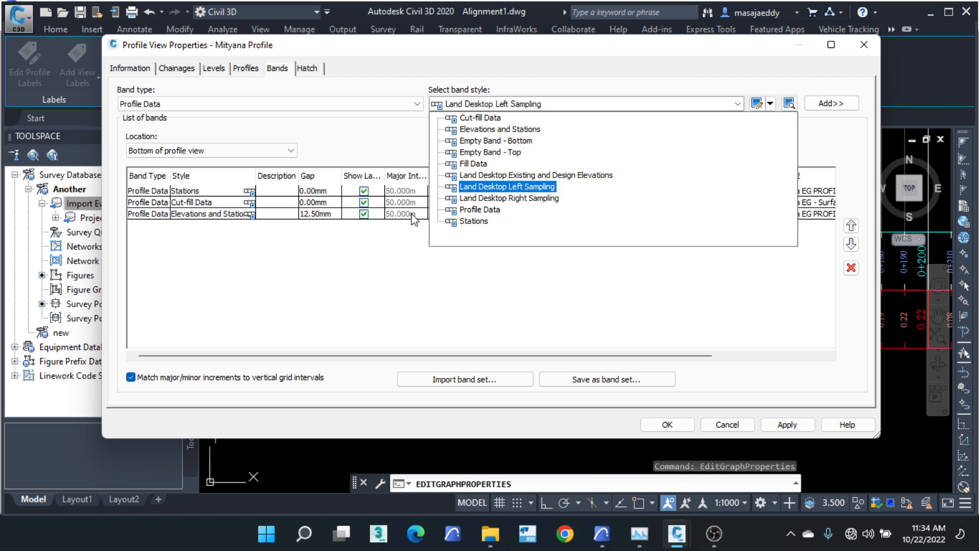
left_click(439, 306)
left_click_drag(441, 52, 397, 50)
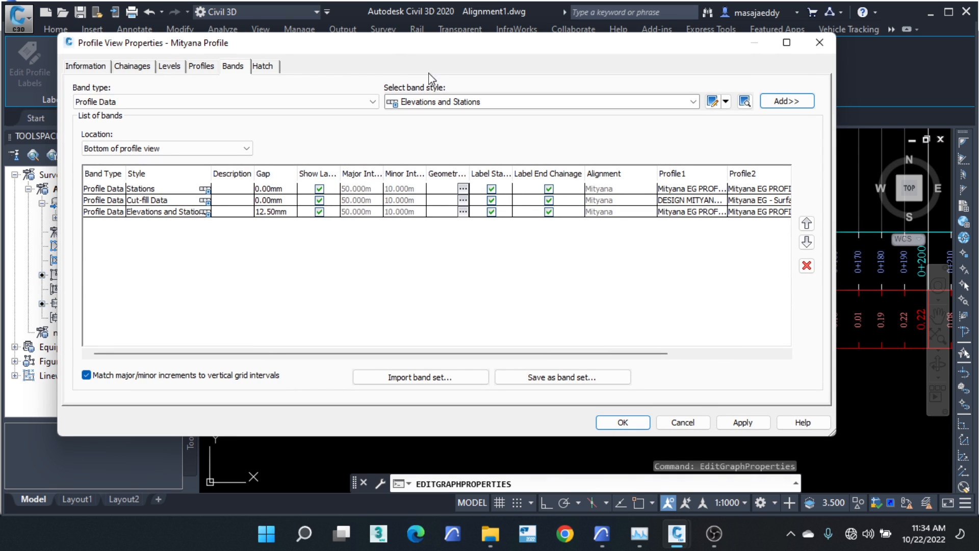
left_click_drag(443, 39, 318, 27)
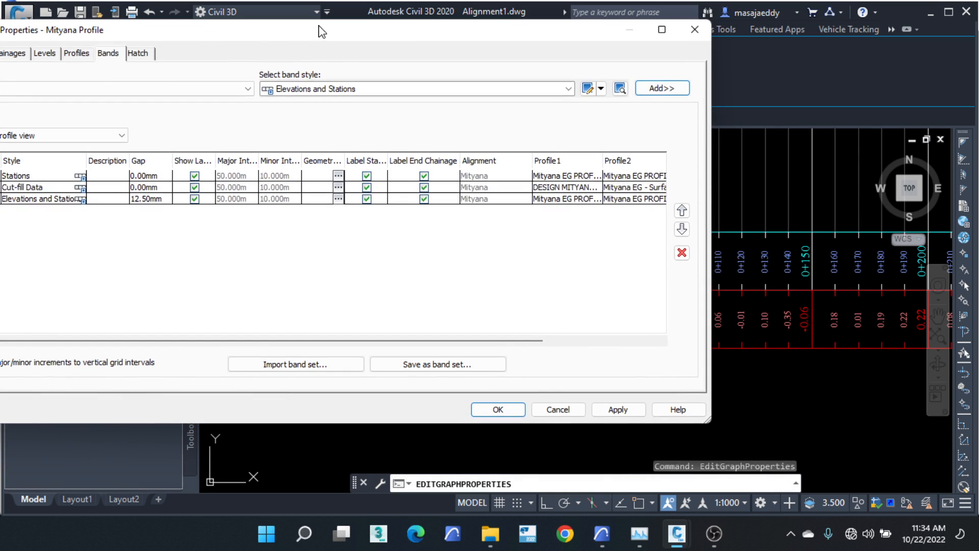
left_click(490, 409)
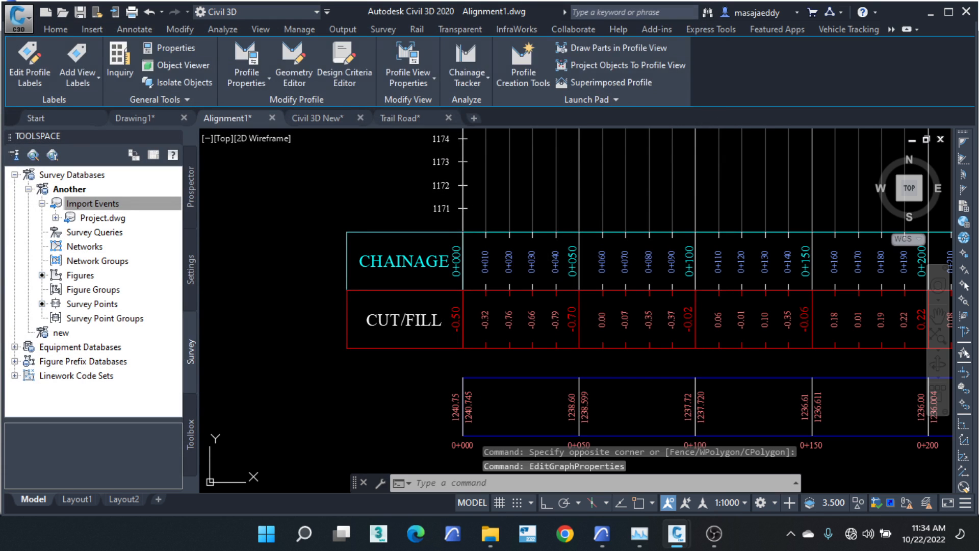
Step: Inspect the level and chainage labels of the new band and its spacing below the CUT/FILL band
middle_click_drag(535, 393, 423, 272)
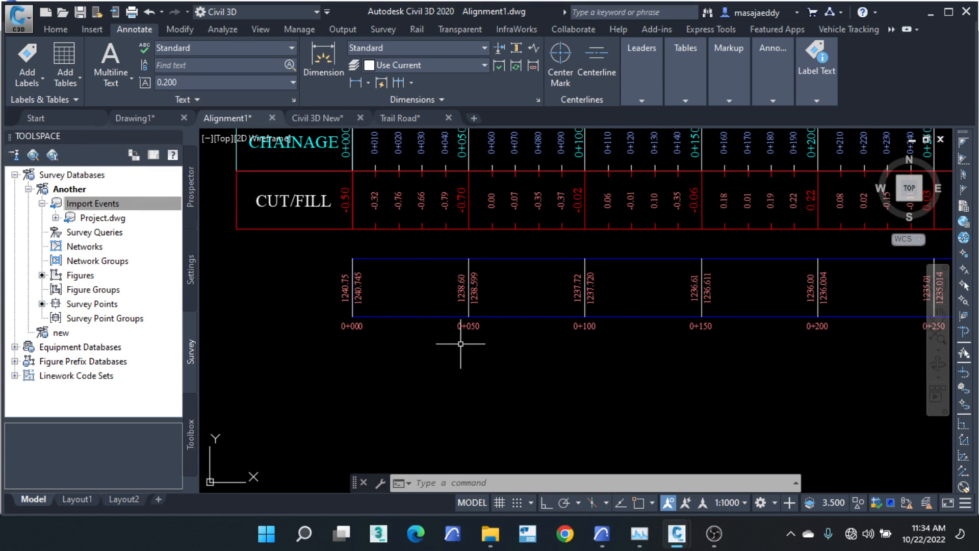
scroll(329, 317, "up", 2)
scroll(419, 329, "down", 2)
scroll(427, 309, "down", 1)
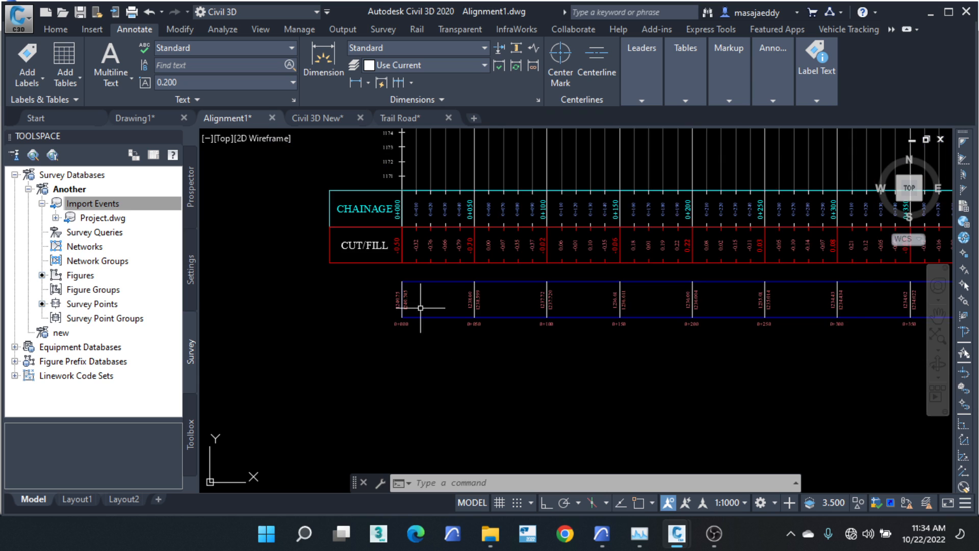
scroll(419, 308, "up", 1)
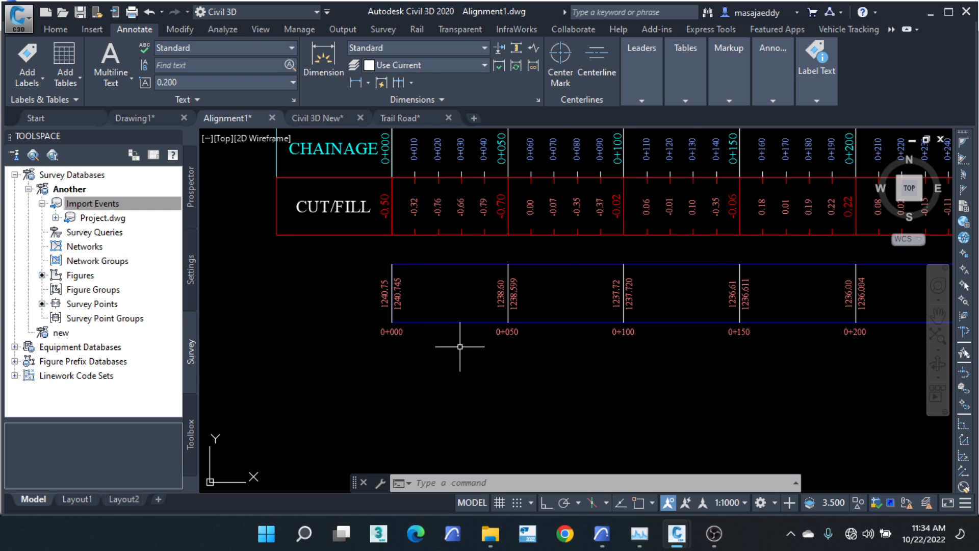
scroll(509, 337, "down", 4)
scroll(564, 321, "up", 2)
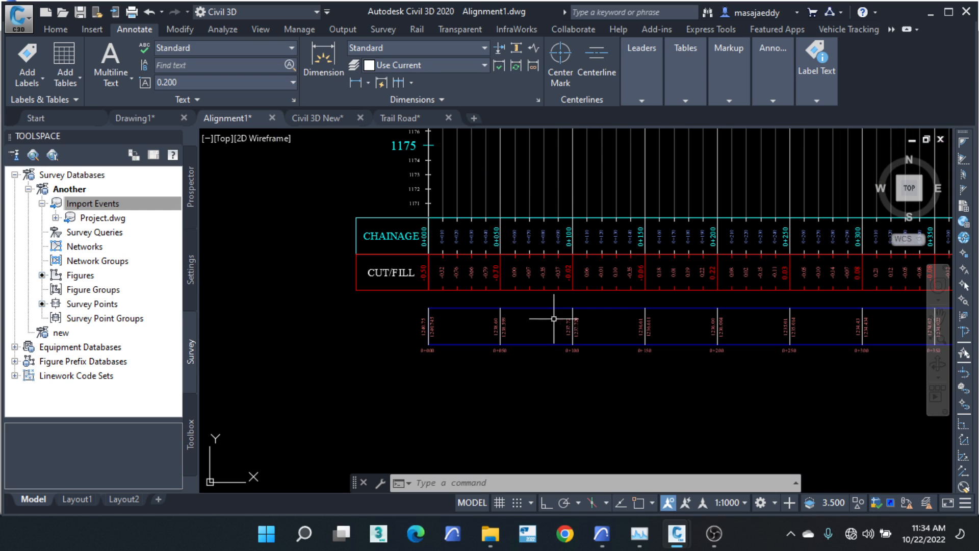
Step: Reopen the Mityana profile view's properties and set the gap of the Elevations and Stations band to 0 mm
left_click(561, 157)
left_click(511, 176)
right_click(512, 176)
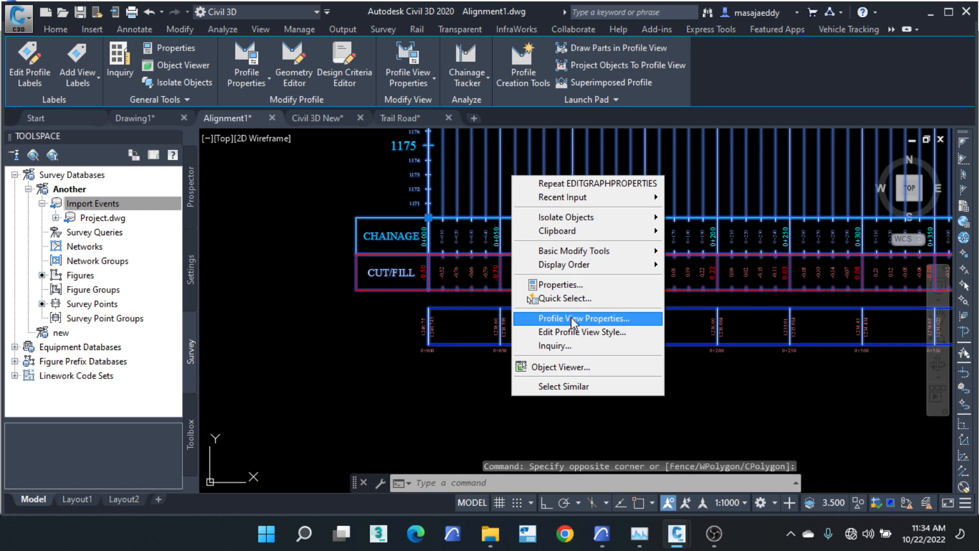
left_click(571, 319)
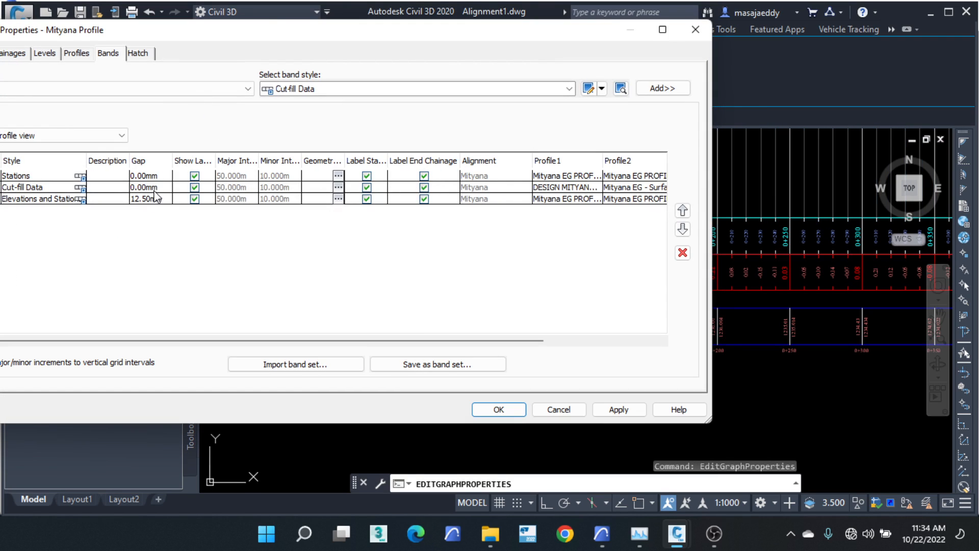
left_click(156, 196)
left_click(163, 199)
type("0")
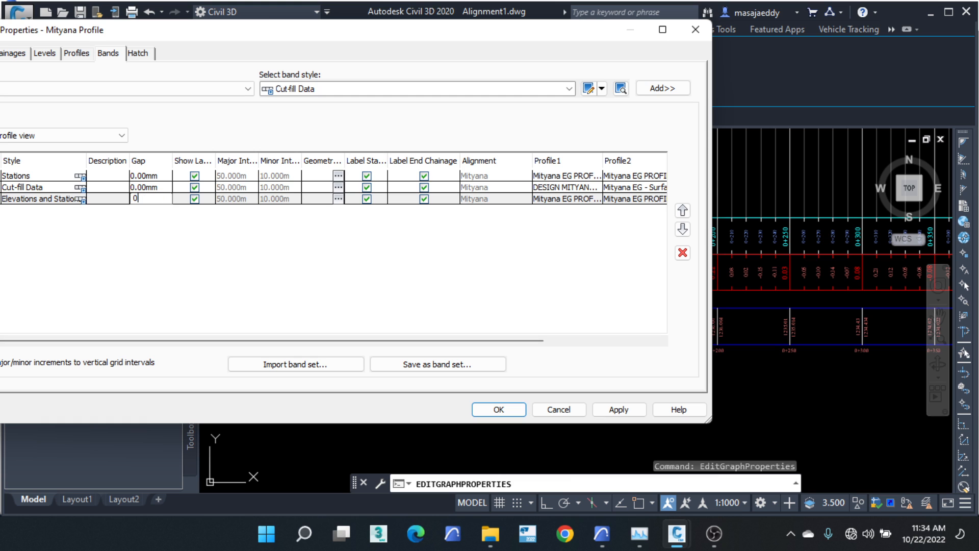
left_click(240, 254)
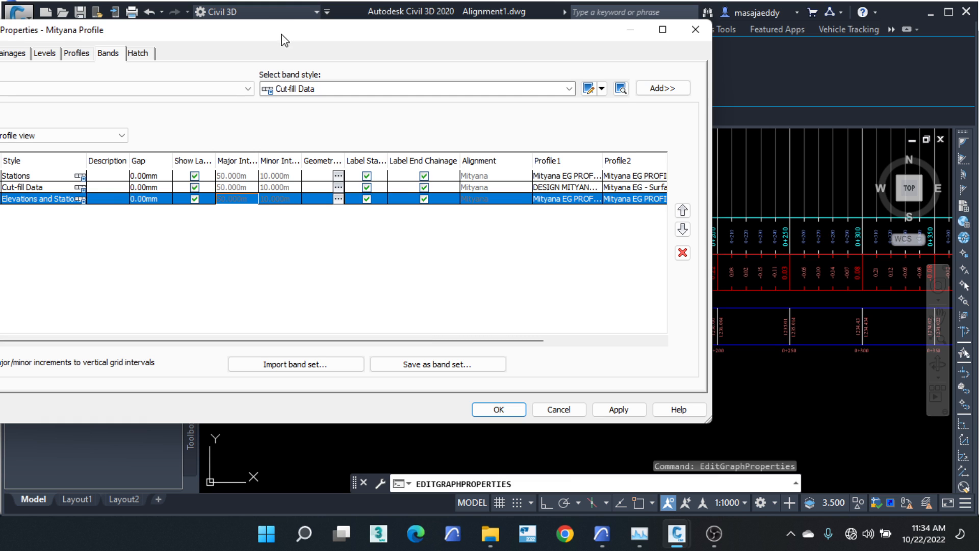
Step: Apply the band gap change and check how the Elevations and Stations band sits against the CUT/FILL band
left_click_drag(283, 29, 435, 35)
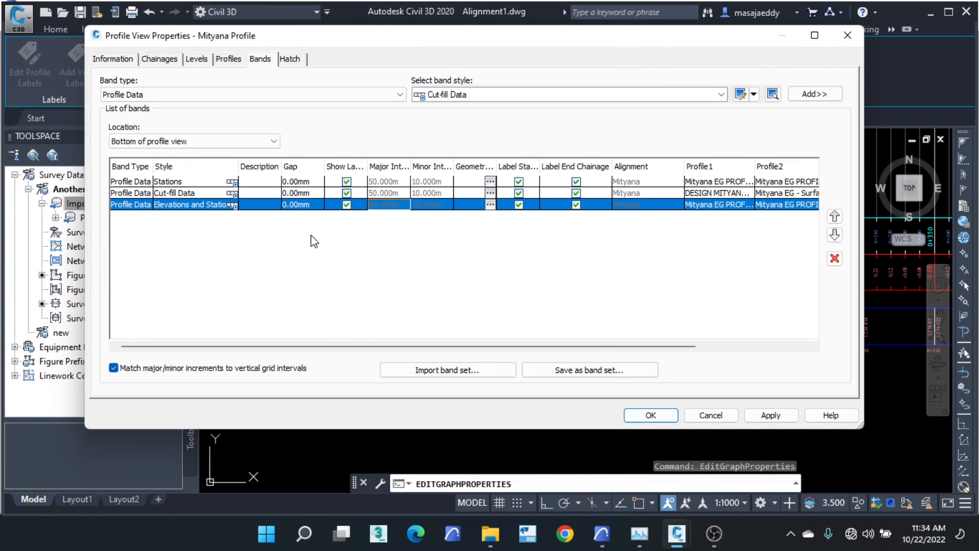
left_click(763, 419)
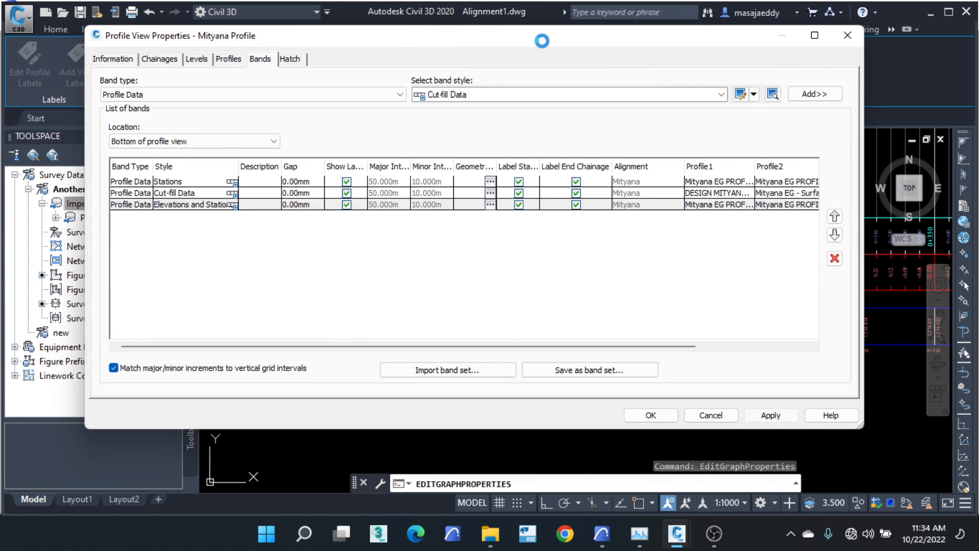
mouse_move(541, 46)
left_mouse_down()
mouse_move(542, 425)
mouse_move(542, 394)
left_mouse_up()
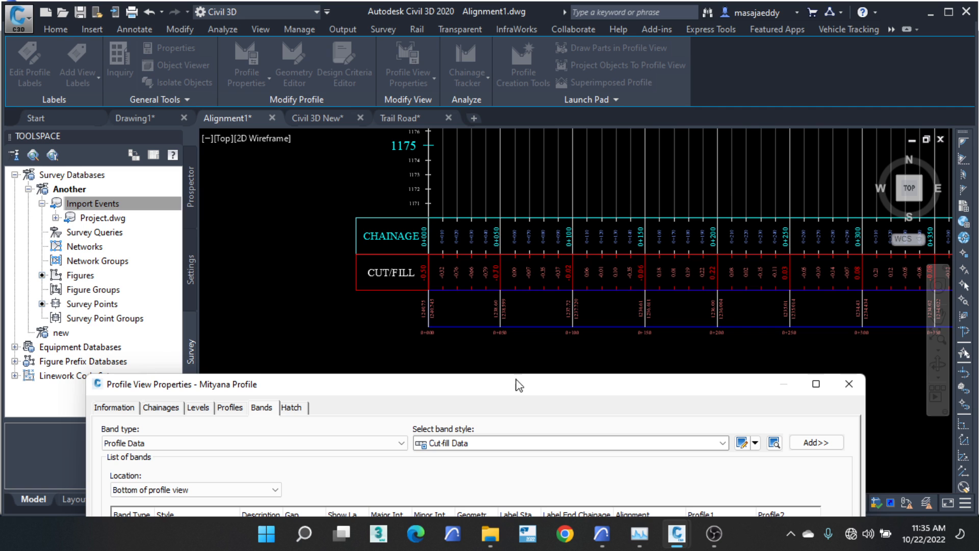
mouse_move(546, 393)
left_mouse_down()
mouse_move(552, 323)
mouse_move(535, 120)
left_mouse_up()
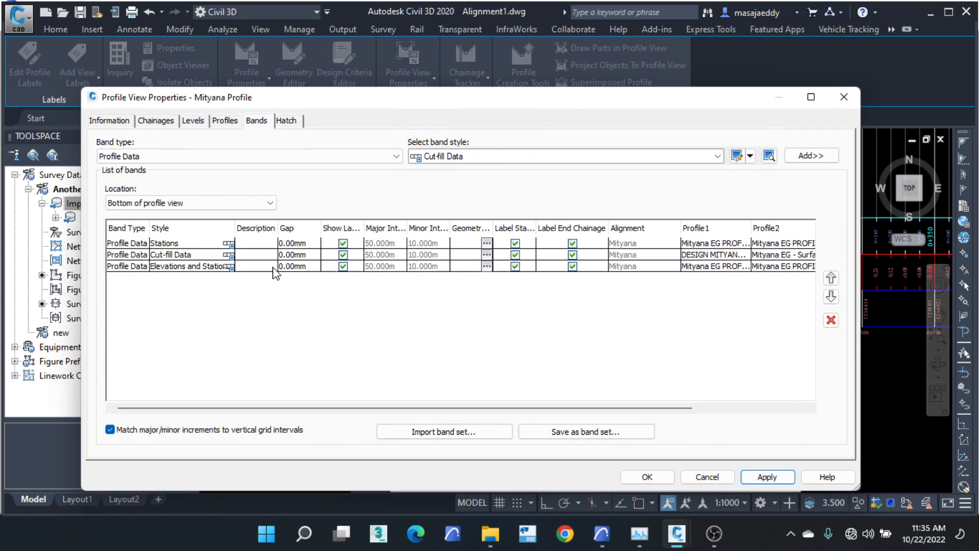
Step: Compare the bands drawn under the Mityana profile view with the gaps and source profiles in its band list
left_click(230, 267)
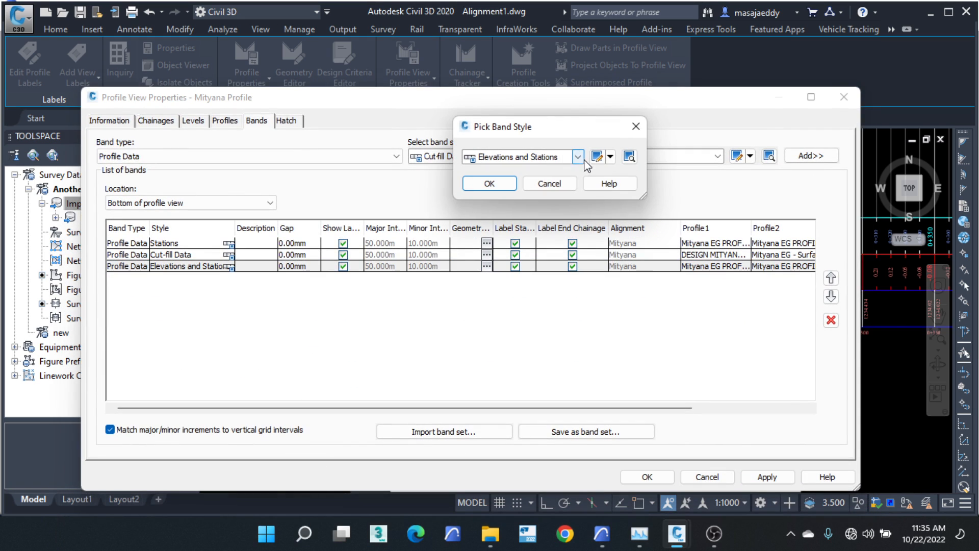
left_click(636, 126)
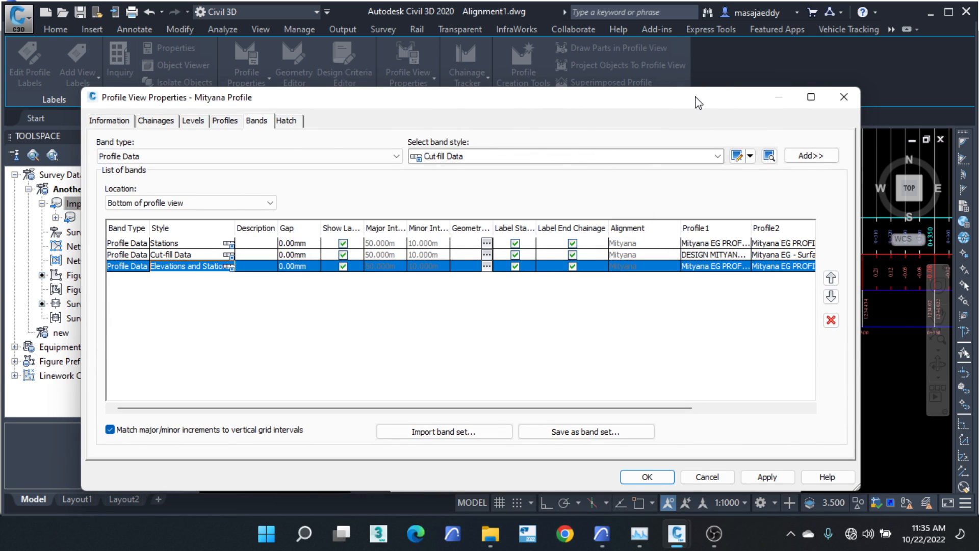
left_click_drag(697, 102, 621, 367)
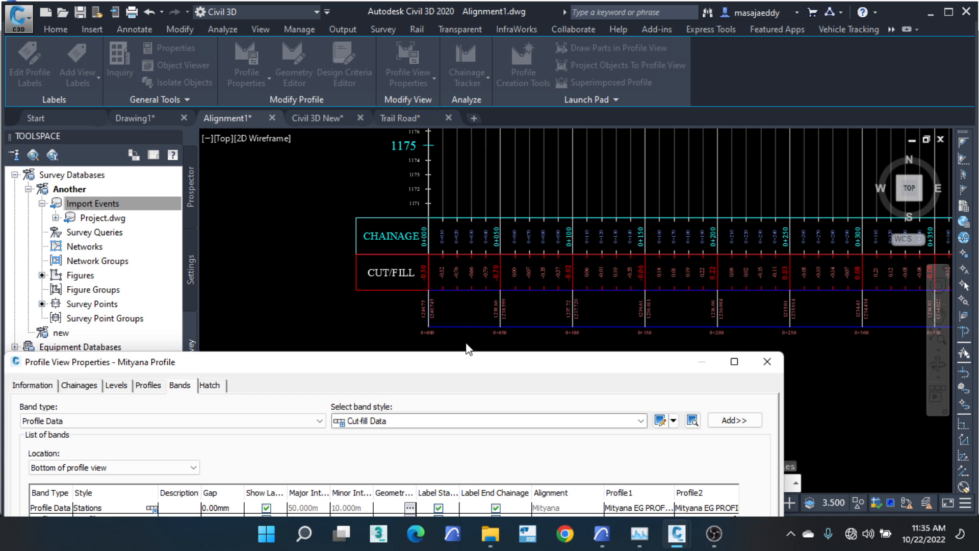
left_click_drag(451, 370, 515, 79)
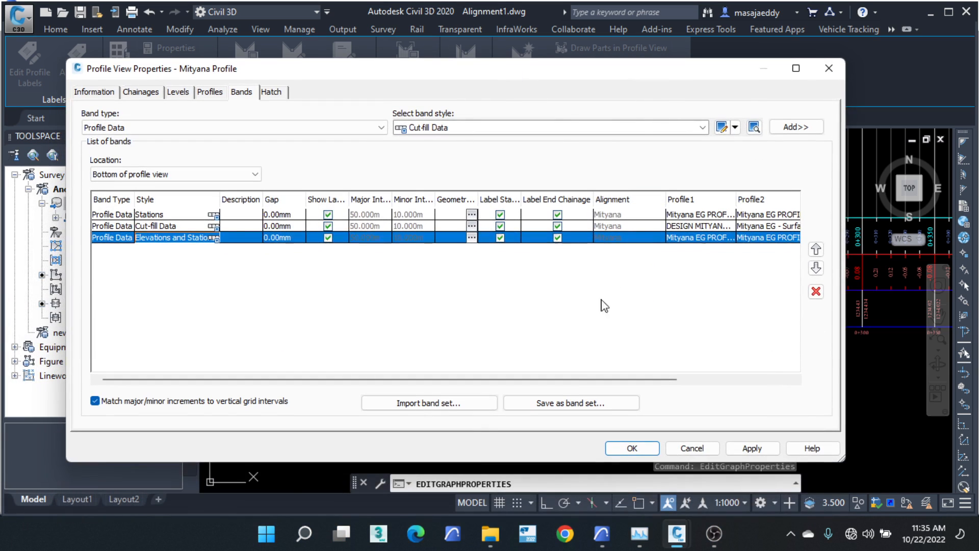
left_click_drag(561, 380, 615, 381)
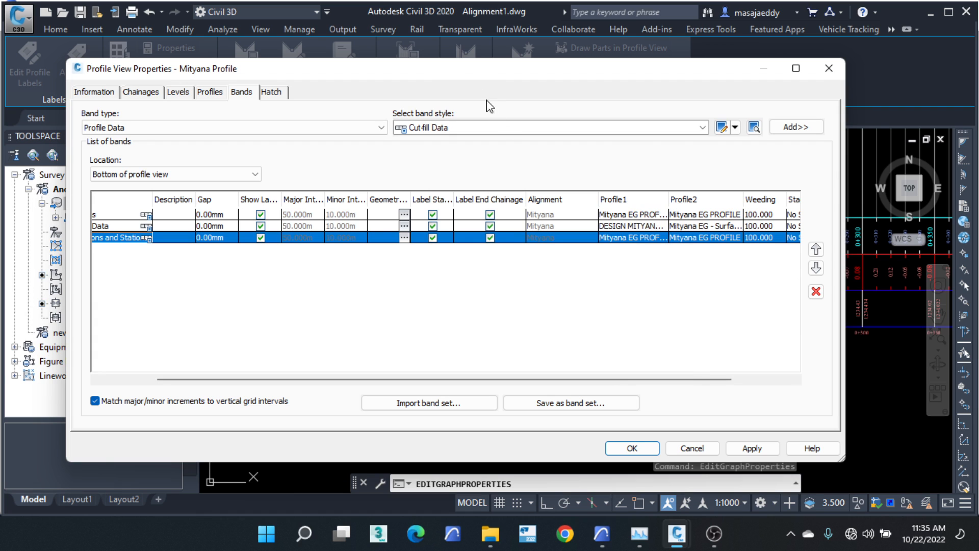
left_click_drag(440, 71, 557, 69)
left_click_drag(535, 377, 481, 377)
Step: Make the Band Title Box and Band Title Box Text visible in the Elevations and Stations band style, and accept the profile view properties
left_click(332, 237)
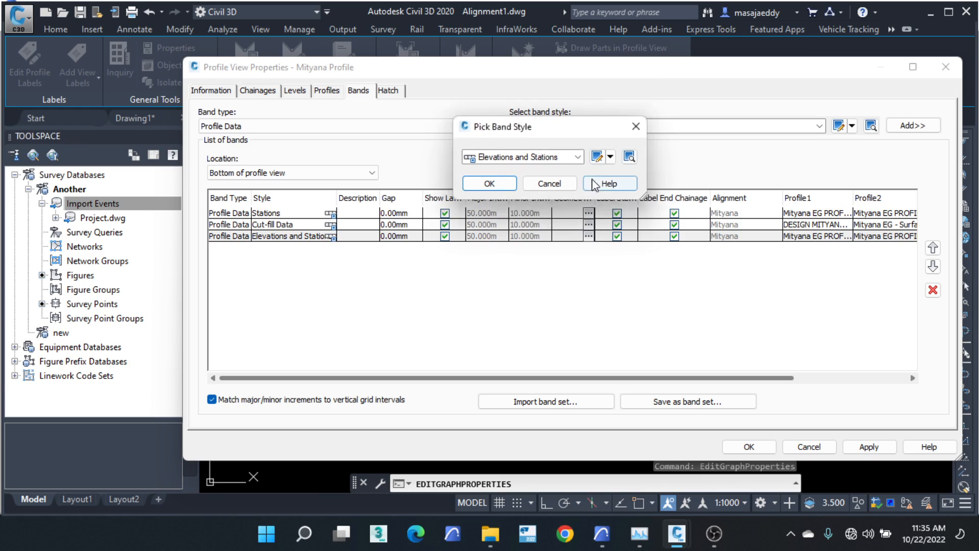
left_click(609, 156)
left_click(634, 203)
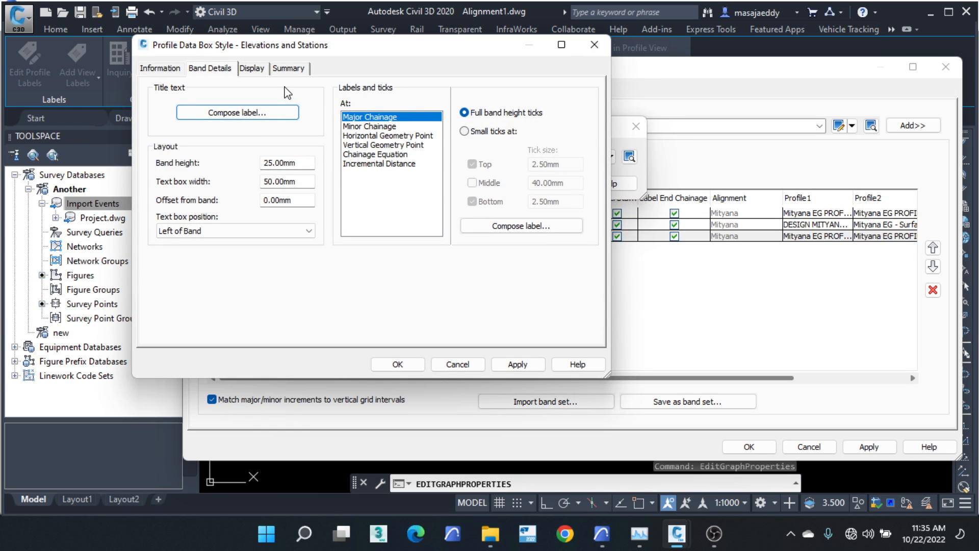
left_click(249, 69)
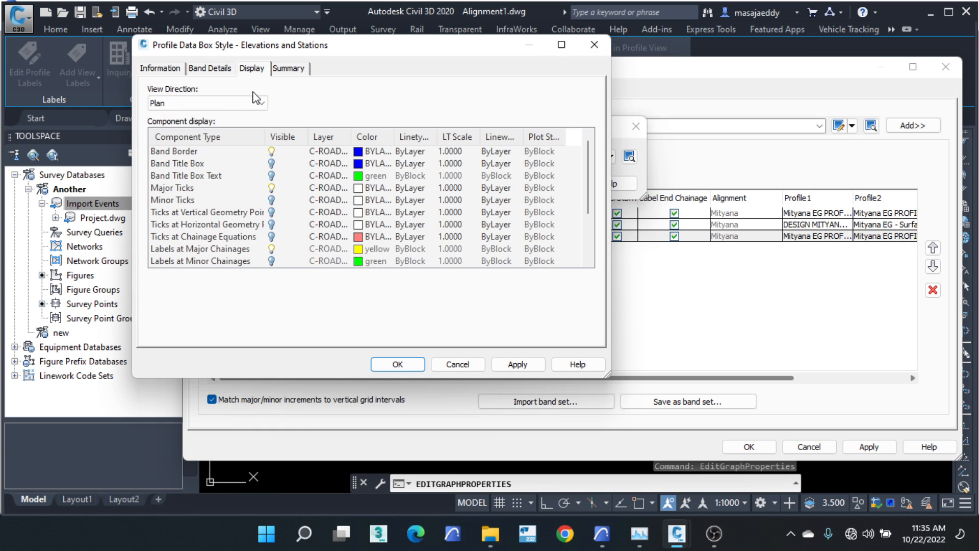
left_click(271, 164)
left_click(273, 175)
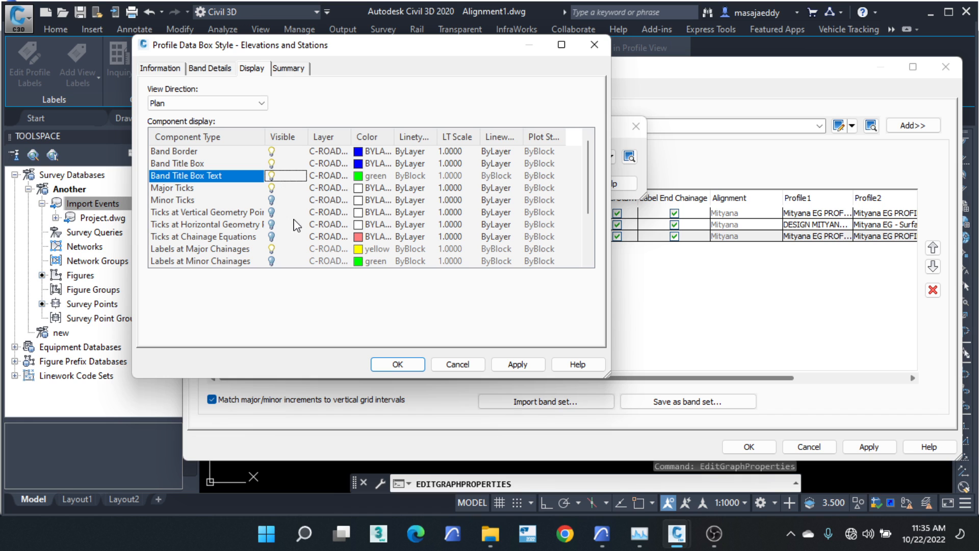
left_click(398, 364)
left_click(490, 184)
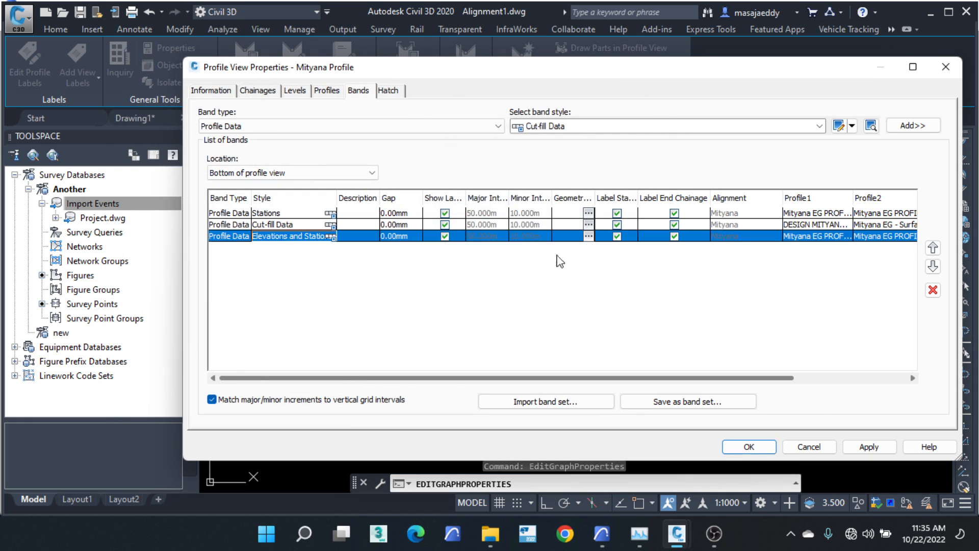
left_click(749, 447)
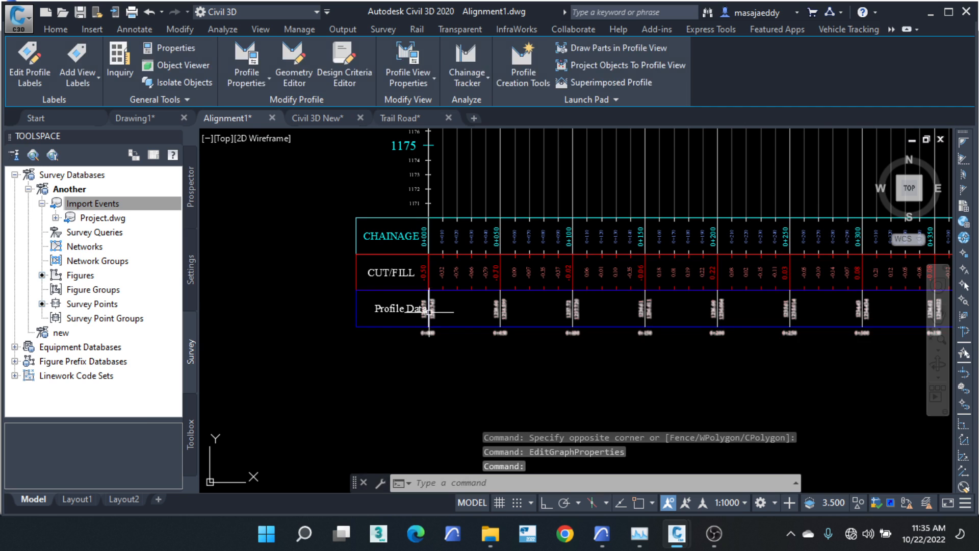
Step: Check the third band's title box in the drawing and reopen the band details of the Elevations and Stations style
scroll(403, 308, "up", 4)
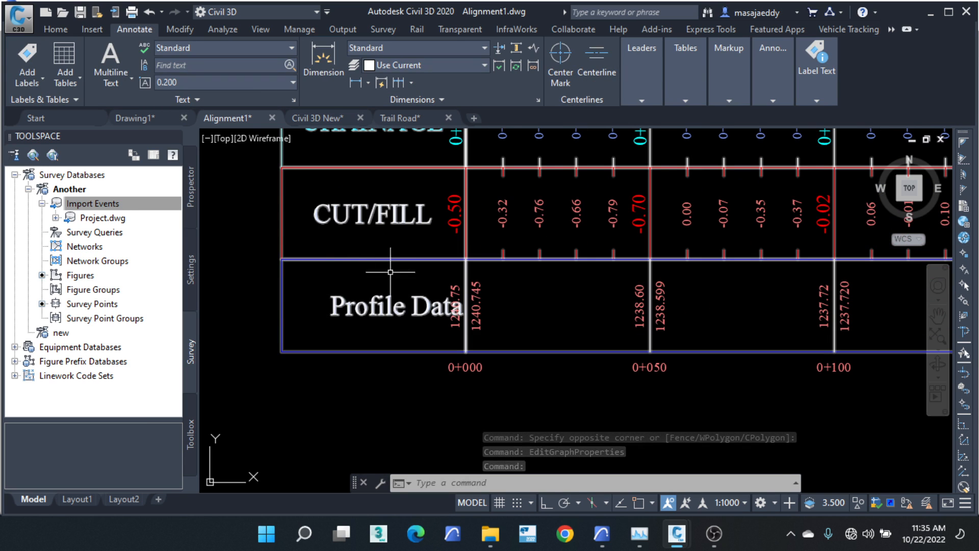
scroll(428, 248, "down", 2)
left_click(451, 195)
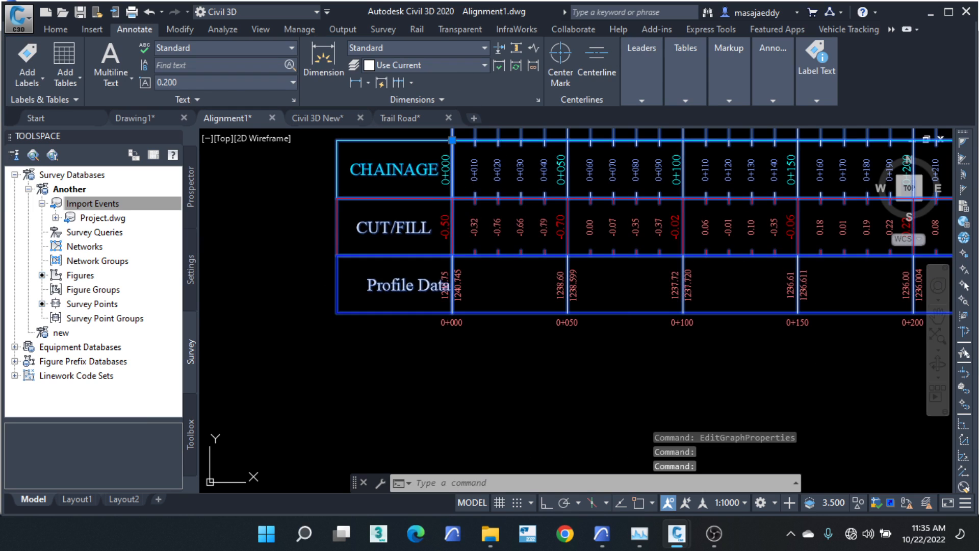
right_click(430, 210)
left_click(499, 356)
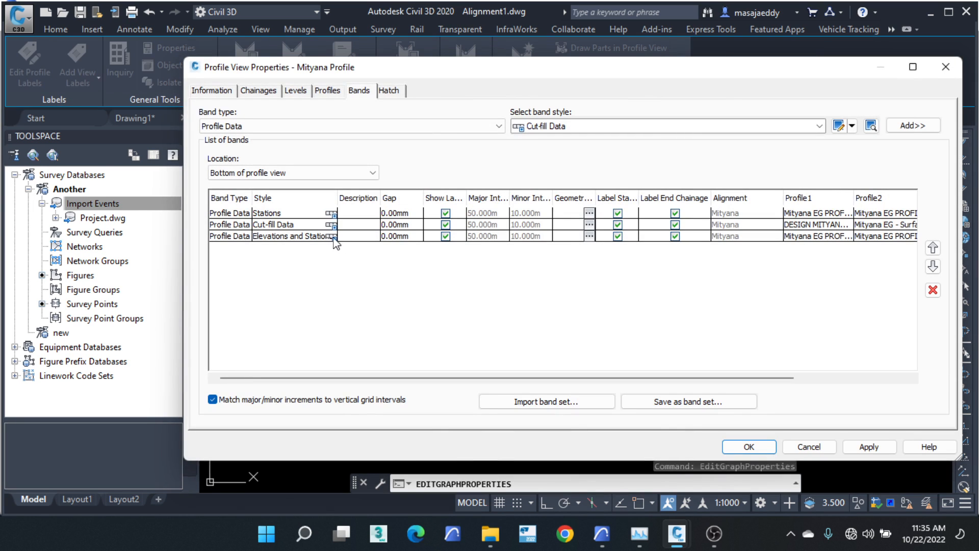
left_click(332, 236)
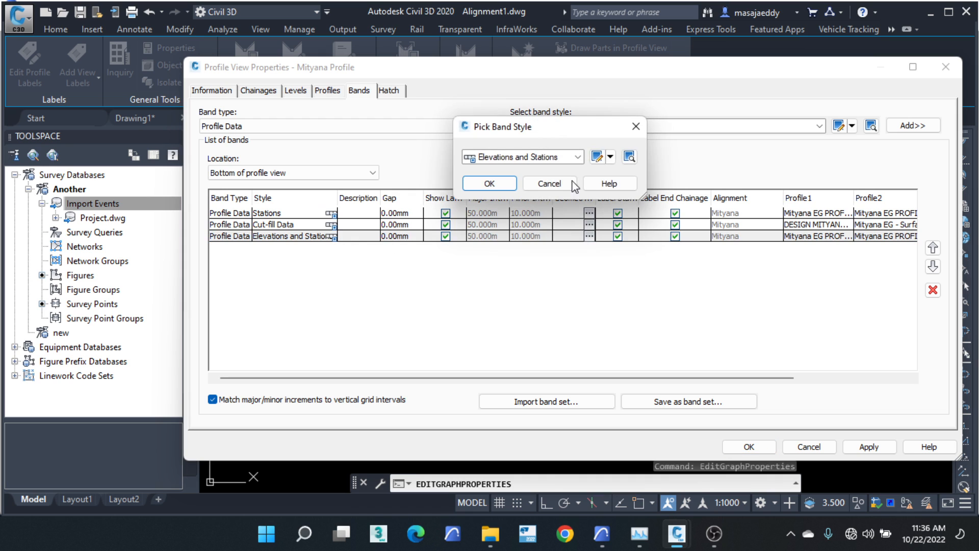
left_click(610, 157)
left_click(658, 202)
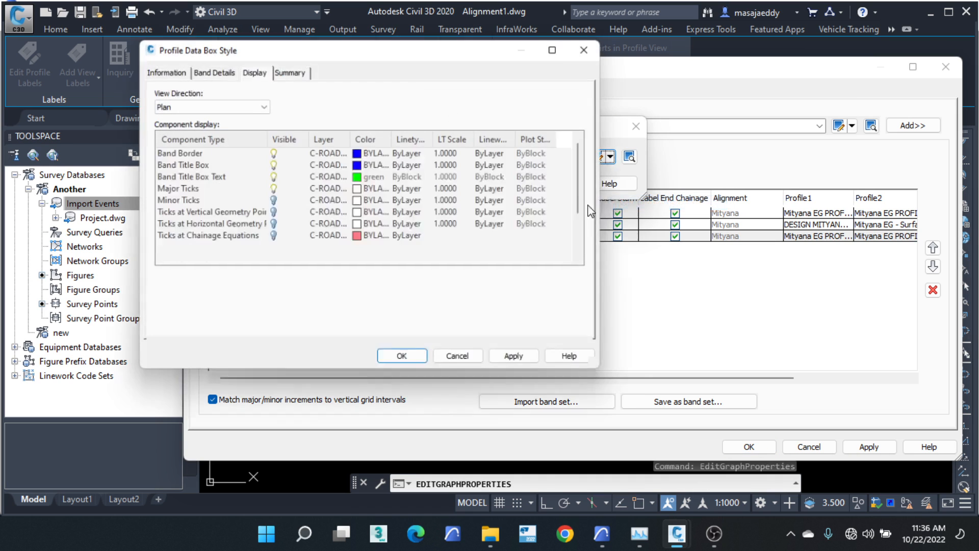
left_click(217, 71)
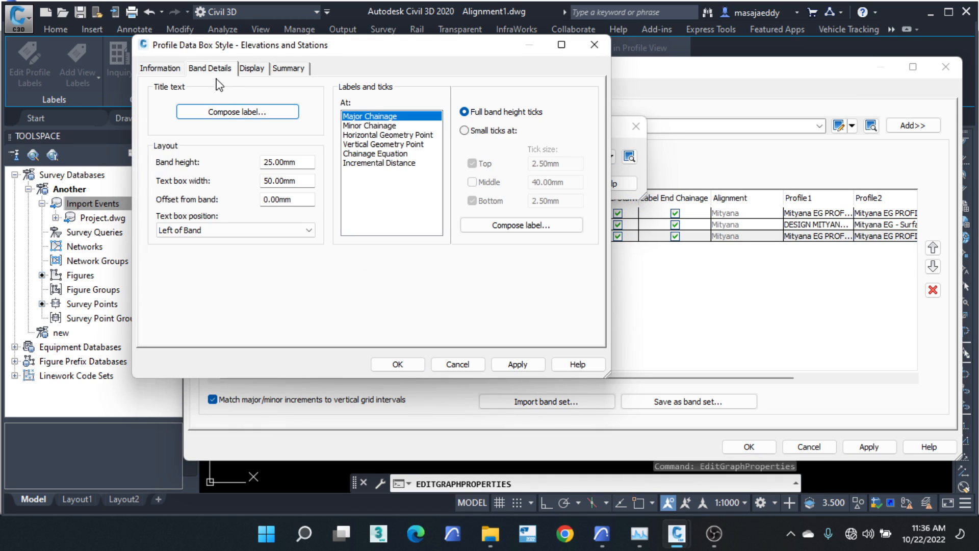
Step: Replace the title text of the Elevations and Stations band with EXISTING LEVEL
left_click(243, 113)
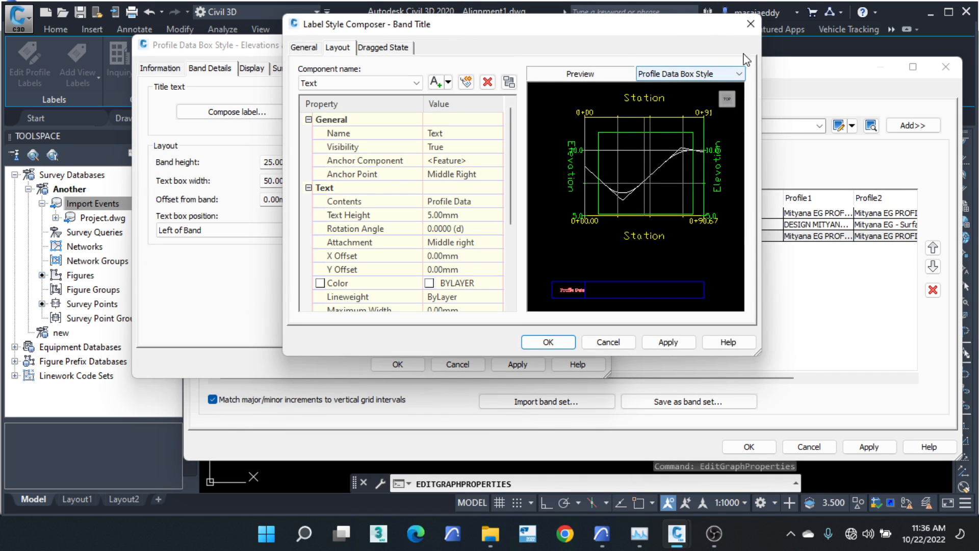
left_click(751, 24)
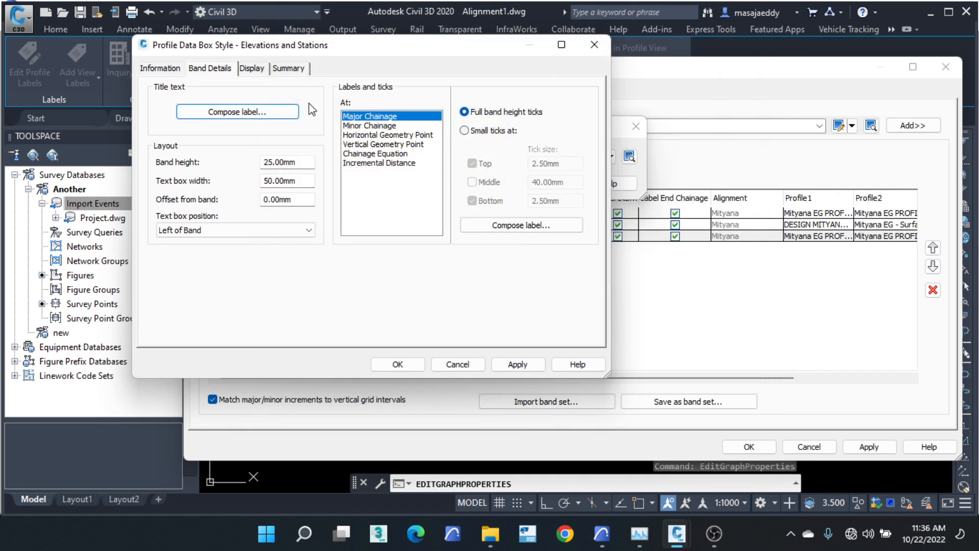
left_click(266, 110)
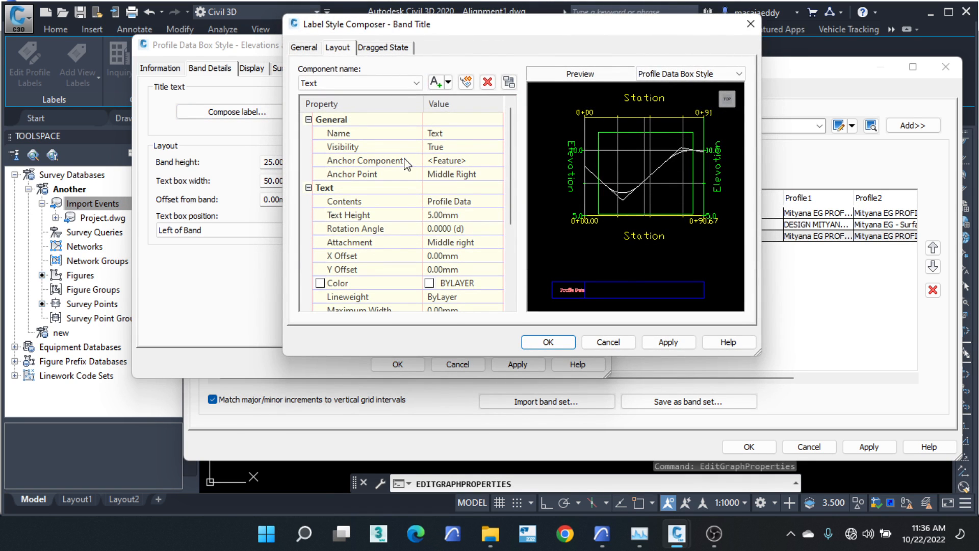
left_click(369, 202)
left_click(484, 203)
left_click(497, 202)
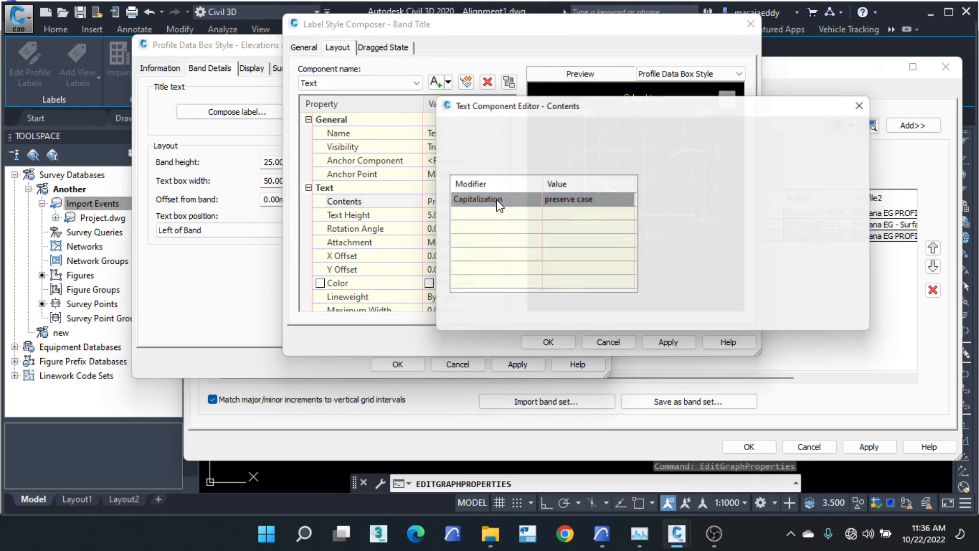
left_click_drag(827, 133, 839, 135)
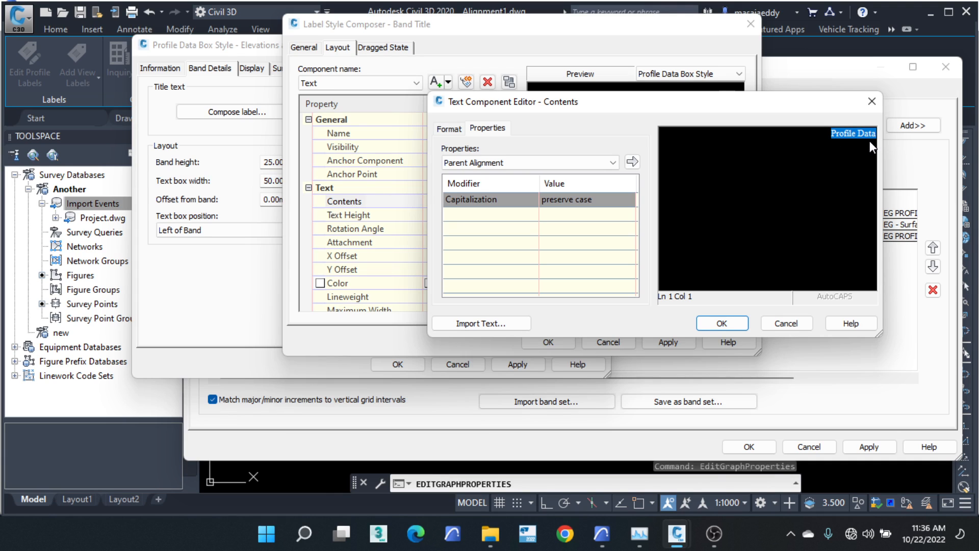
type("EXISTING LEVEL")
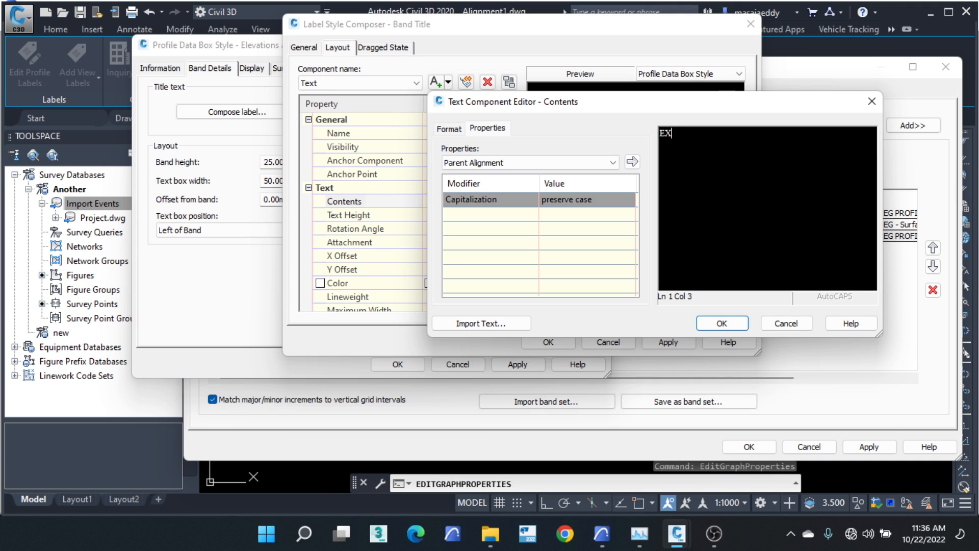
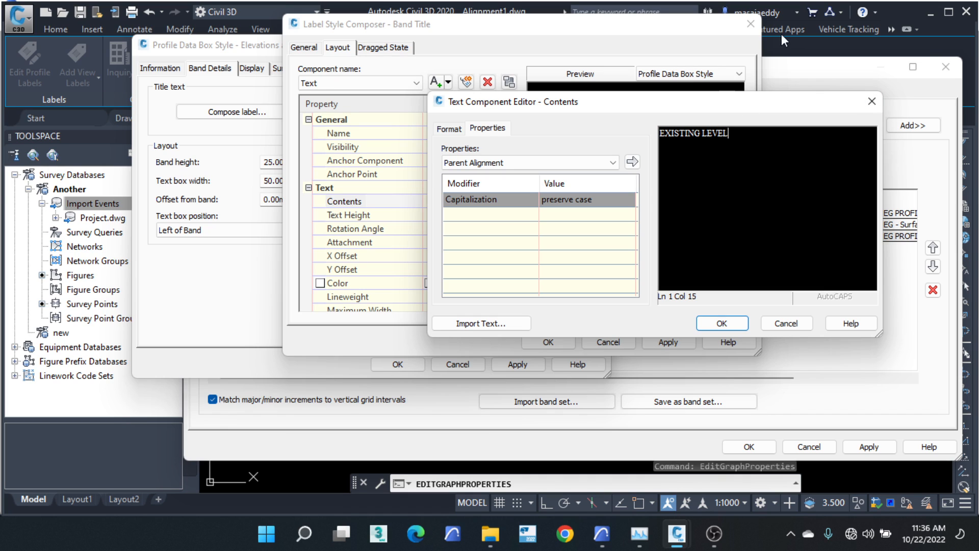
left_click(722, 323)
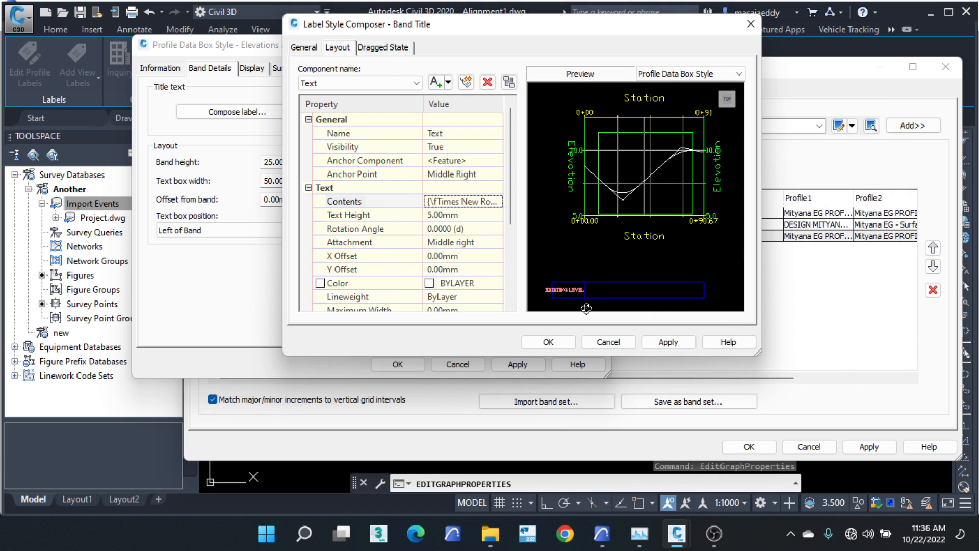
Step: Set the band title's anchor point to Middle Center and its attachment to Middle center, and accept the label
scroll(566, 296, "up", 3)
middle_click_drag(572, 244, 646, 208)
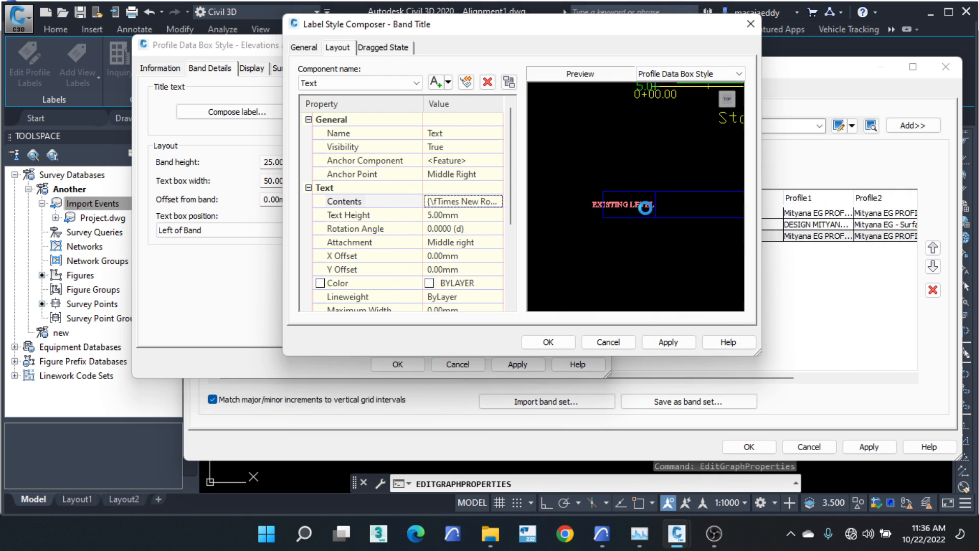
scroll(618, 222, "up", 2)
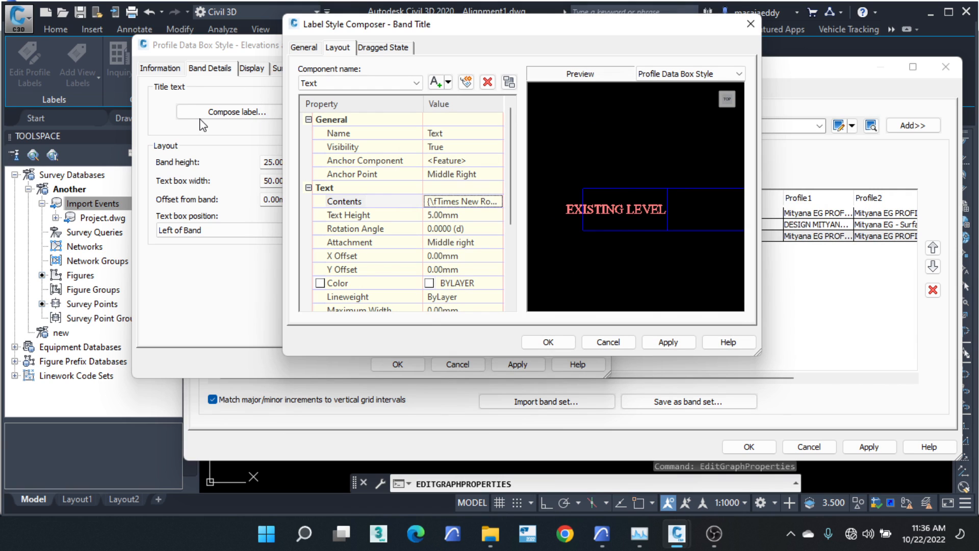
left_click(449, 174)
left_click(448, 174)
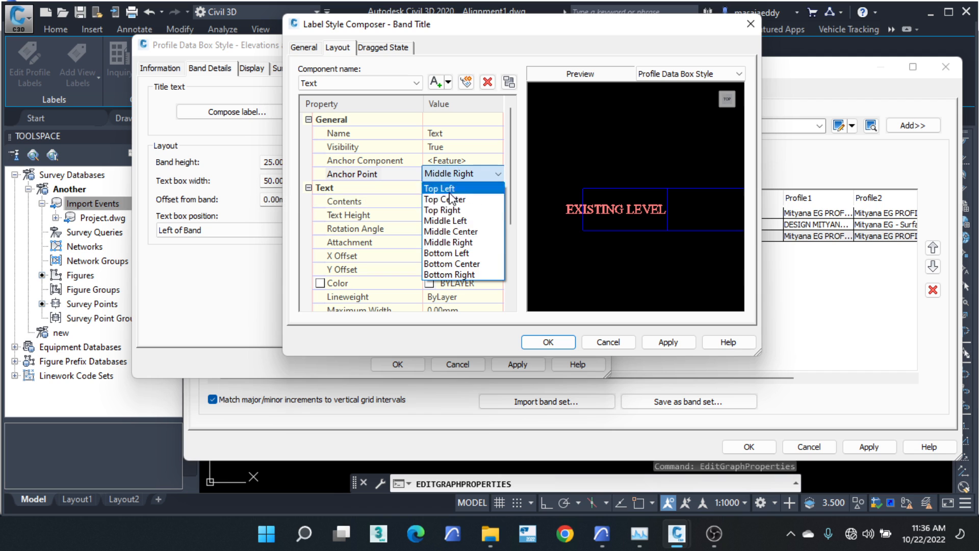
left_click(453, 232)
left_click(460, 245)
left_click(460, 244)
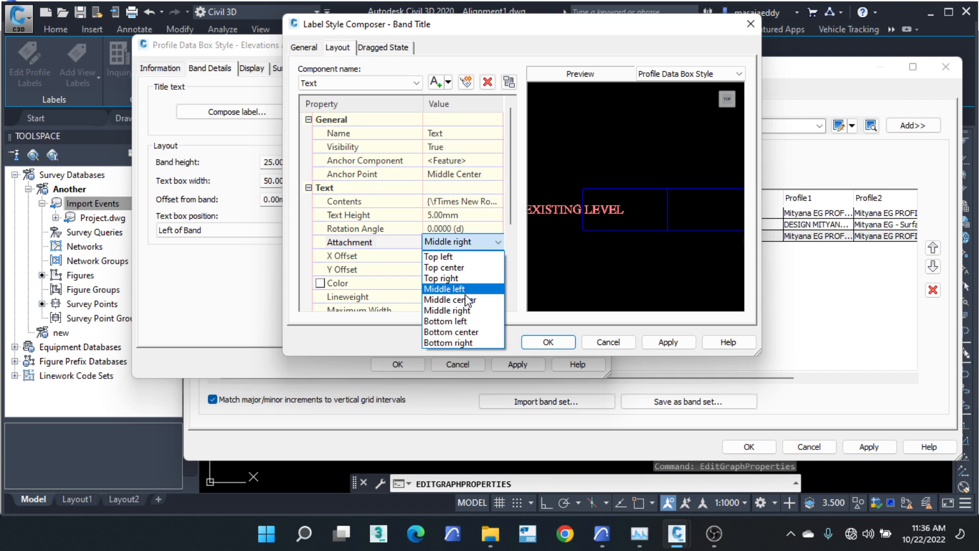
left_click(459, 300)
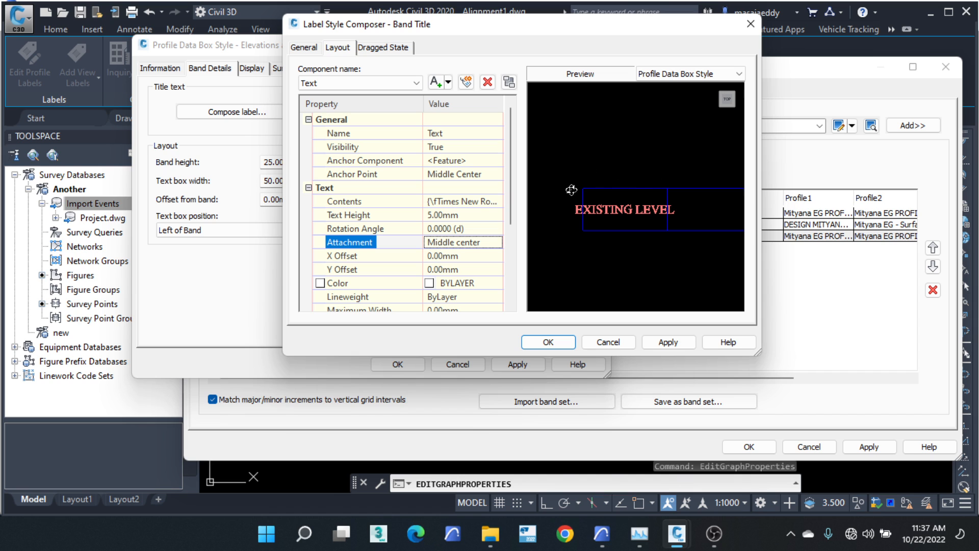
left_click(549, 343)
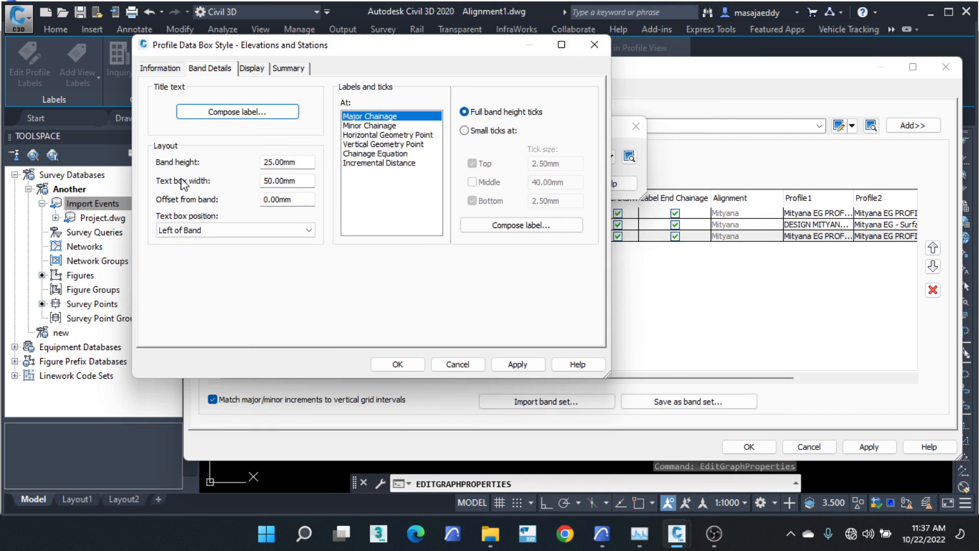
Step: Set the band's text box width to 100 mm and check how the EXISTING LEVEL title fits in the label preview
left_click_drag(297, 181, 255, 178)
type("100")
left_click(255, 112)
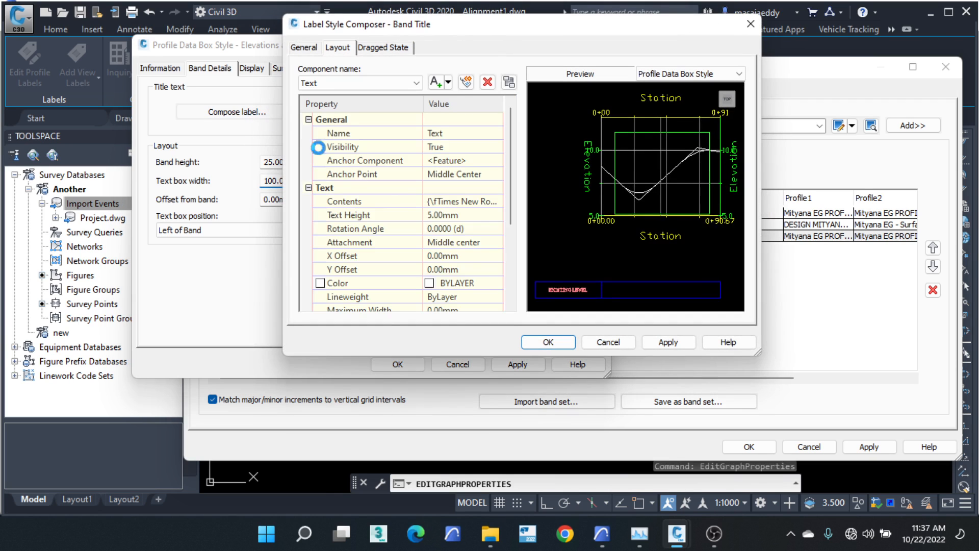
scroll(578, 263, "up", 5)
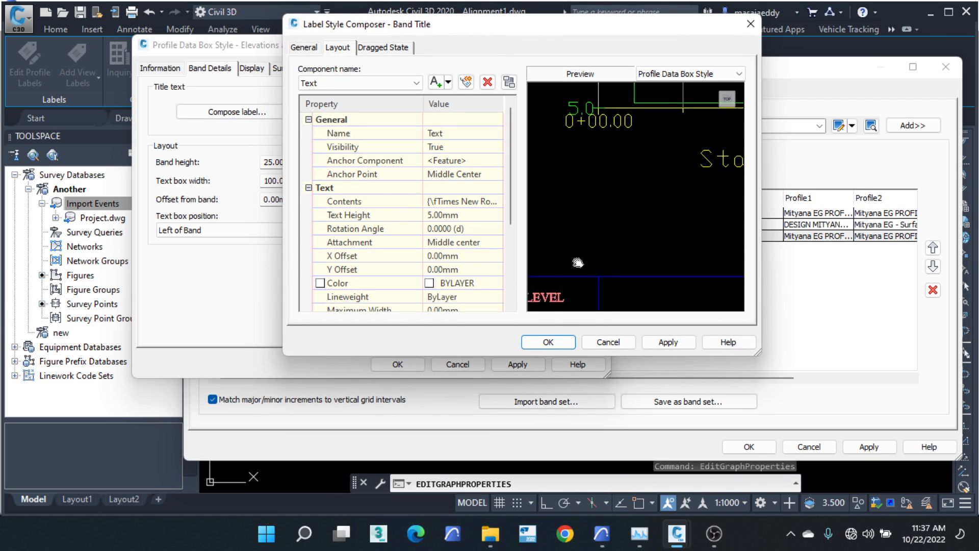
middle_click_drag(578, 262, 621, 211)
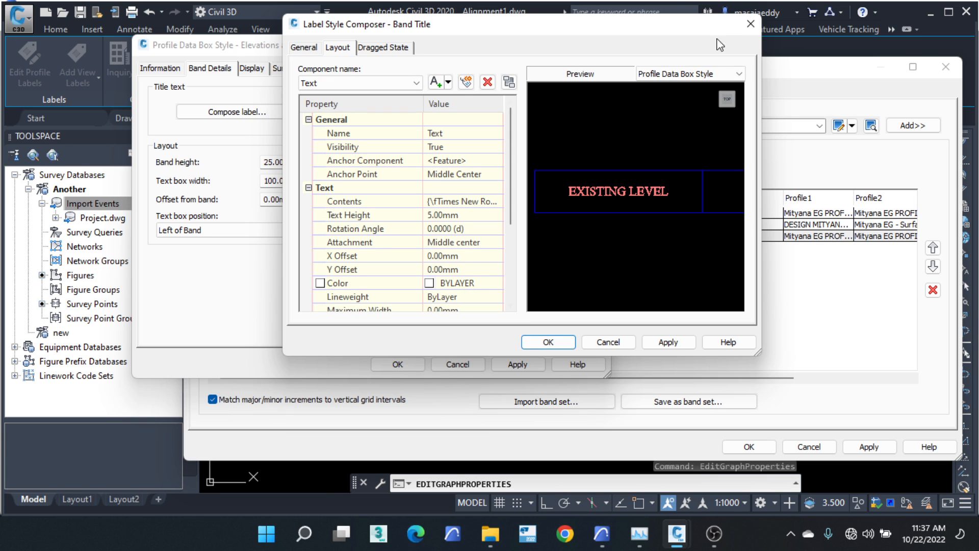
left_click(751, 24)
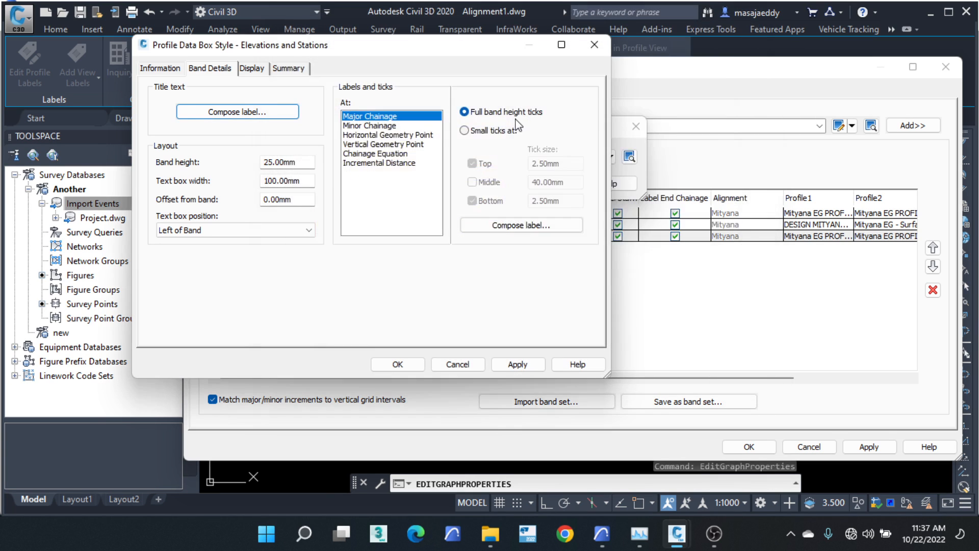
left_click(242, 115)
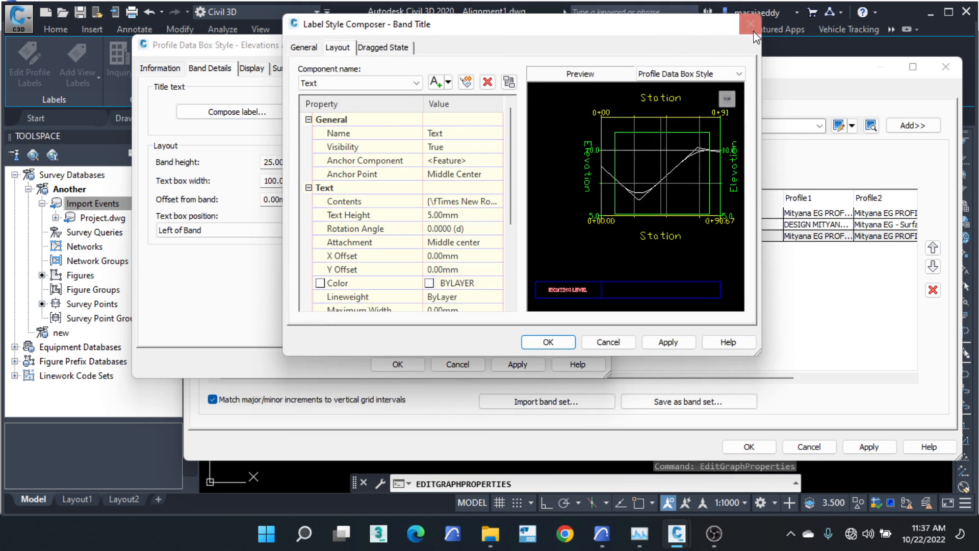
left_click(750, 24)
left_click_drag(298, 181, 268, 182)
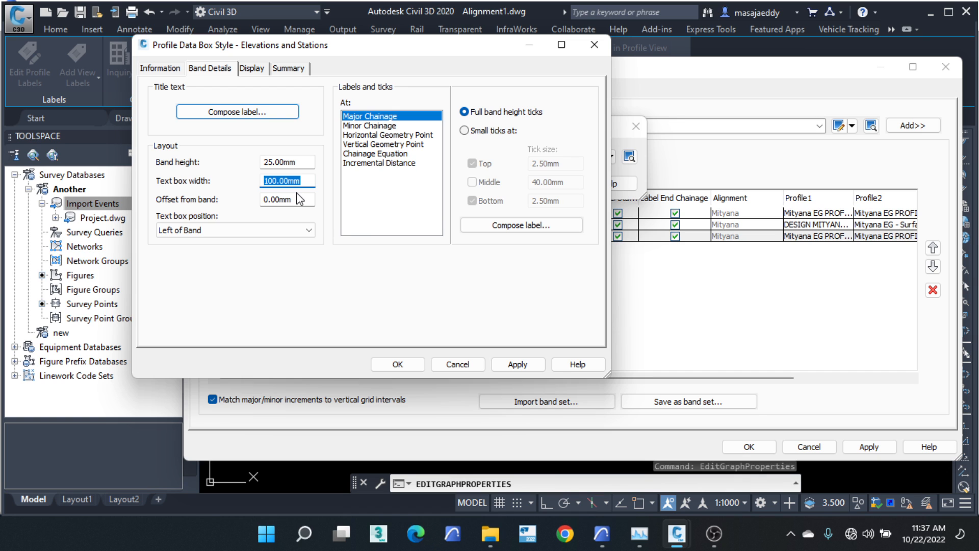
Step: Set the EXISTING LEVEL title's text color to index color 50 and apply the band style to the profile view
left_click(291, 116)
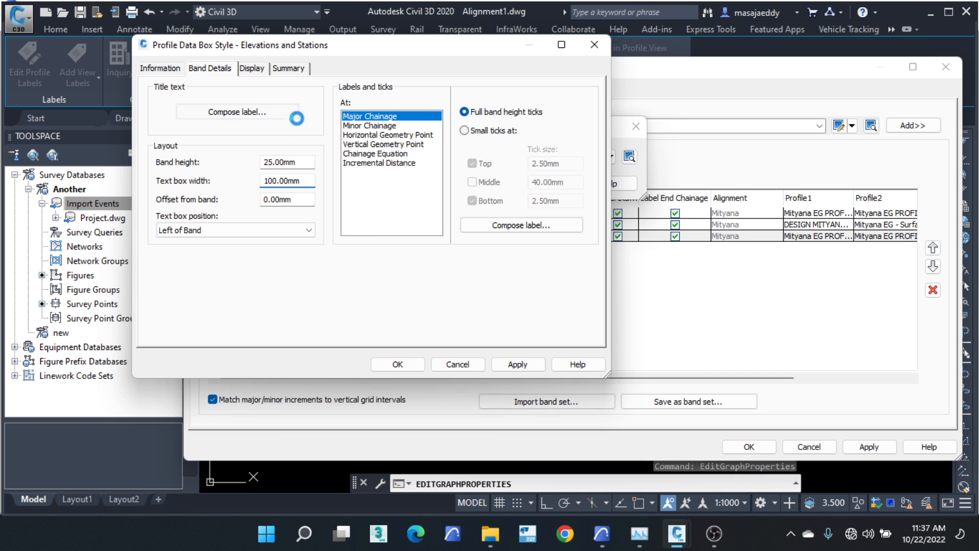
scroll(581, 240, "up", 5)
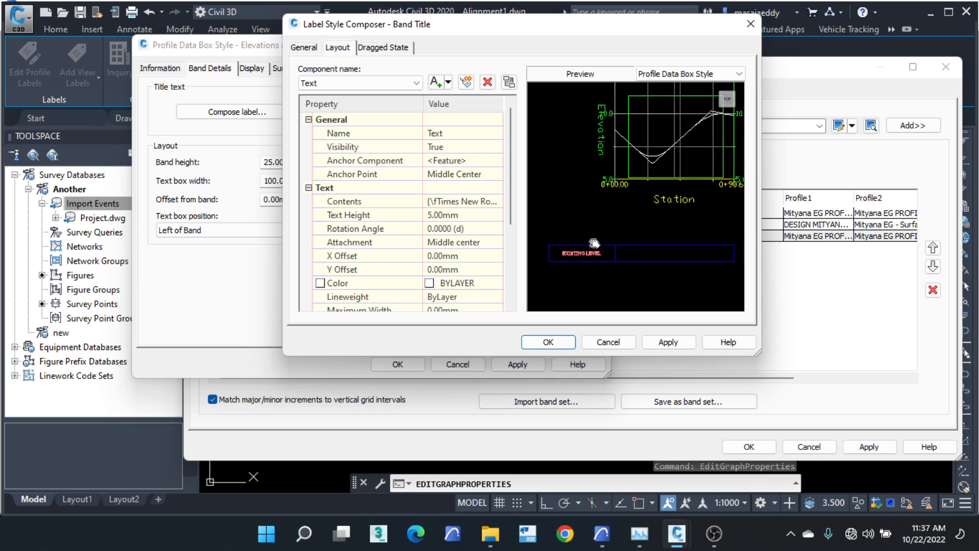
middle_click_drag(582, 240, 600, 181)
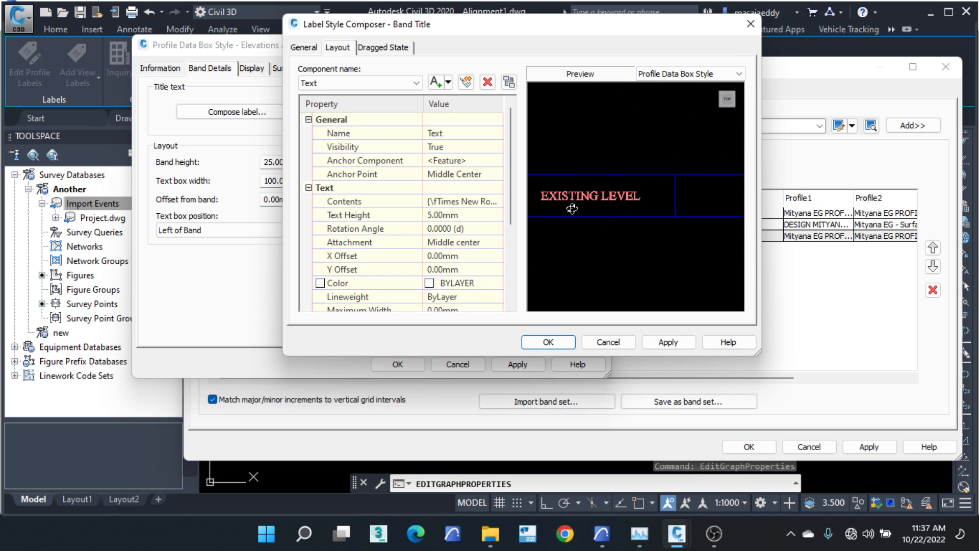
left_click(500, 282)
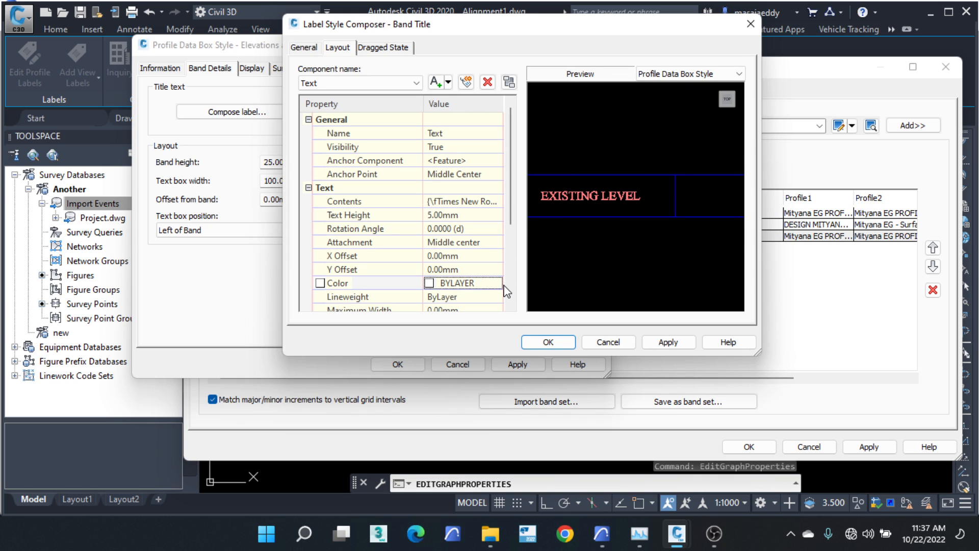
left_click(490, 283)
left_click(502, 282)
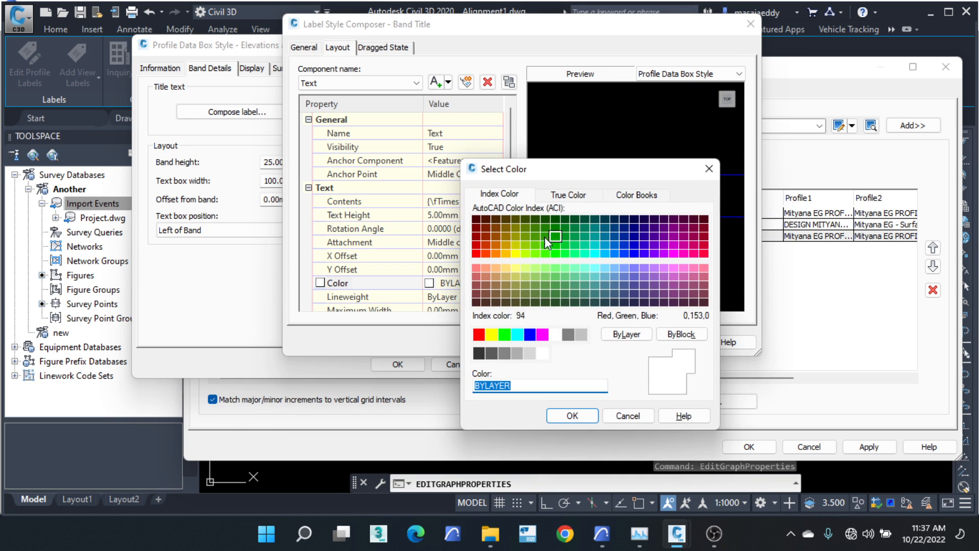
left_click(516, 253)
left_click(576, 415)
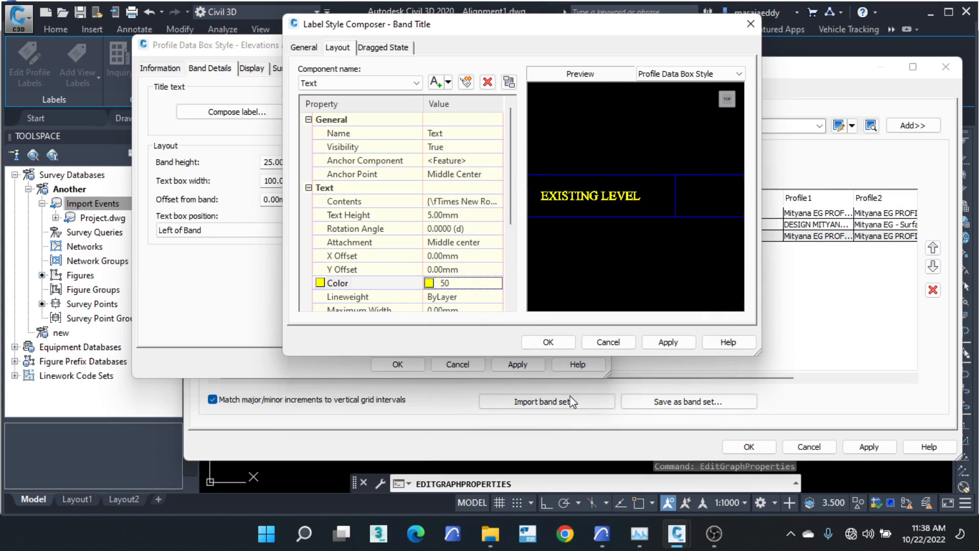
left_click(548, 341)
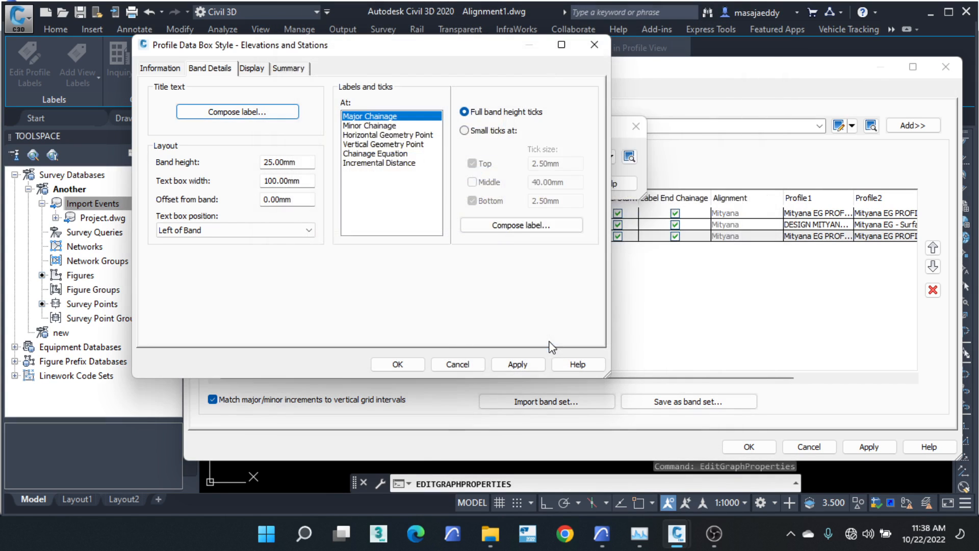
left_click(415, 363)
left_click(513, 183)
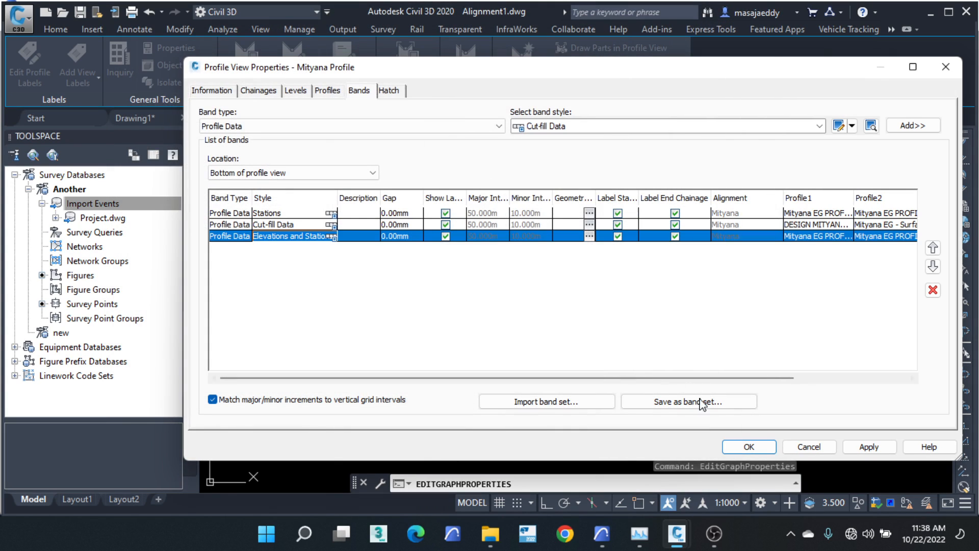
left_click(748, 446)
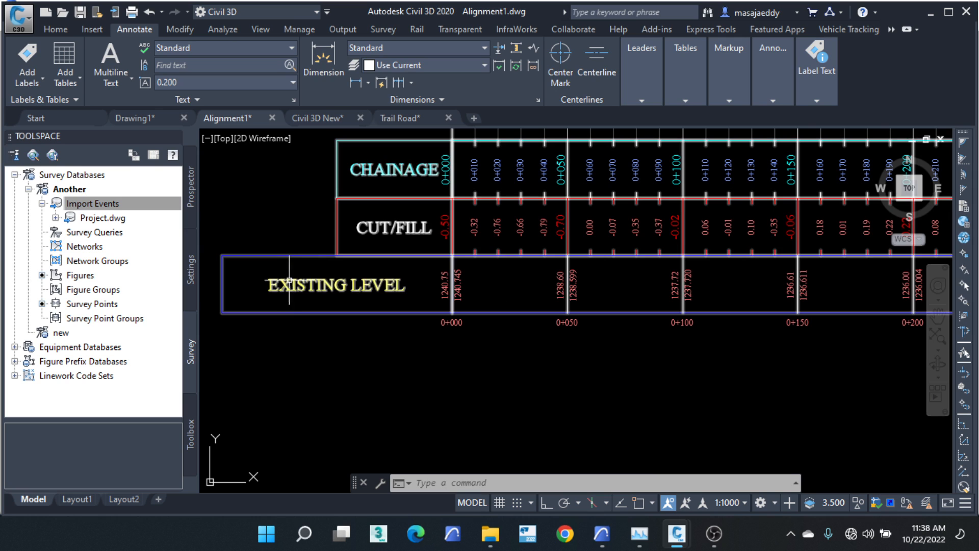
Step: Compare the EXISTING LEVEL band's elevation labels with the ground profile line near the start of the profile view
scroll(433, 250, "down", 4)
scroll(428, 242, "up", 4)
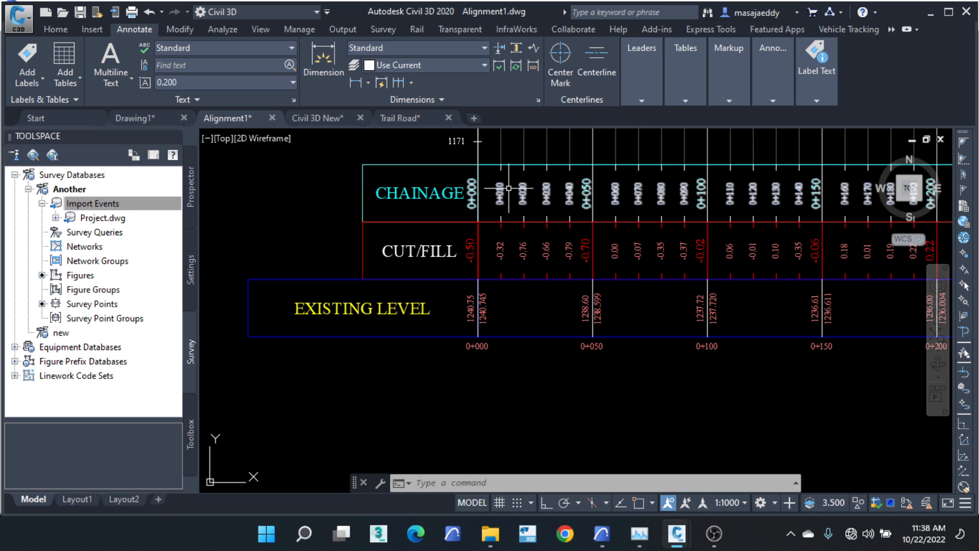
scroll(508, 189, "down", 1)
scroll(502, 213, "up", 1)
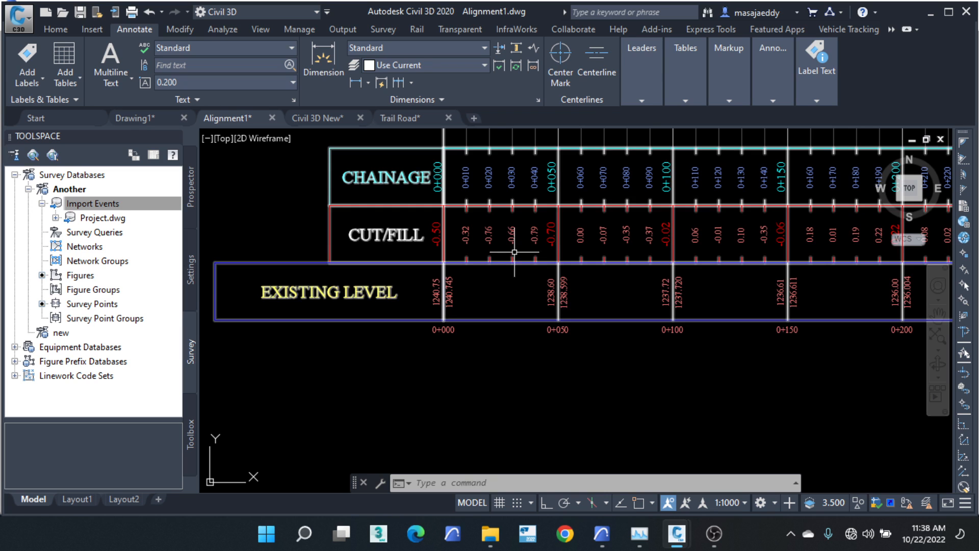
scroll(444, 265, "up", 3)
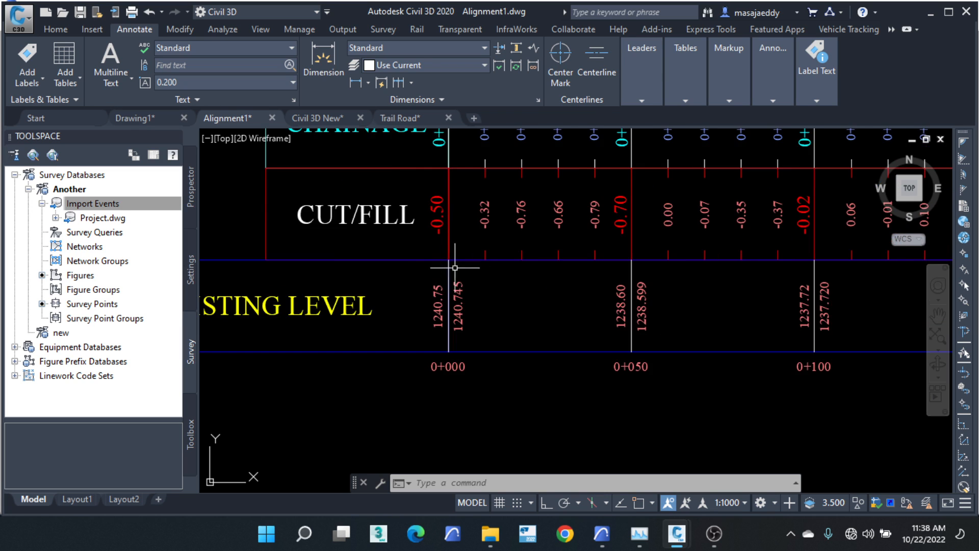
scroll(552, 262, "down", 3)
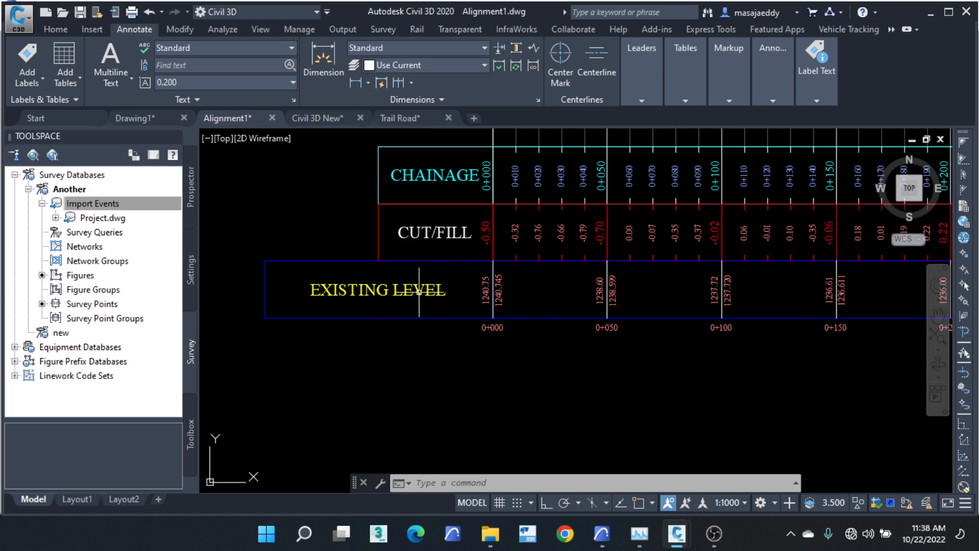
scroll(418, 292, "down", 6)
middle_click_drag(433, 214, 423, 316)
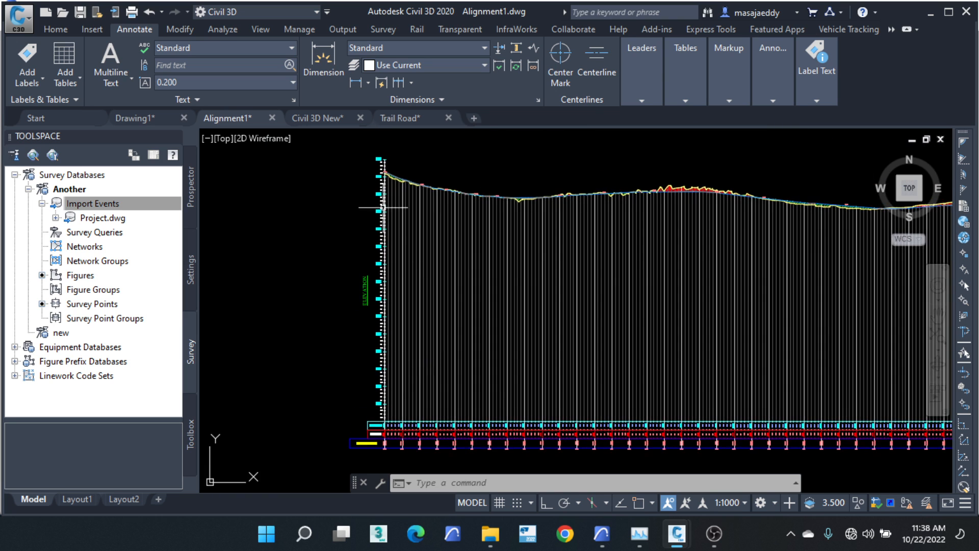
scroll(408, 204, "up", 8)
scroll(444, 204, "up", 6)
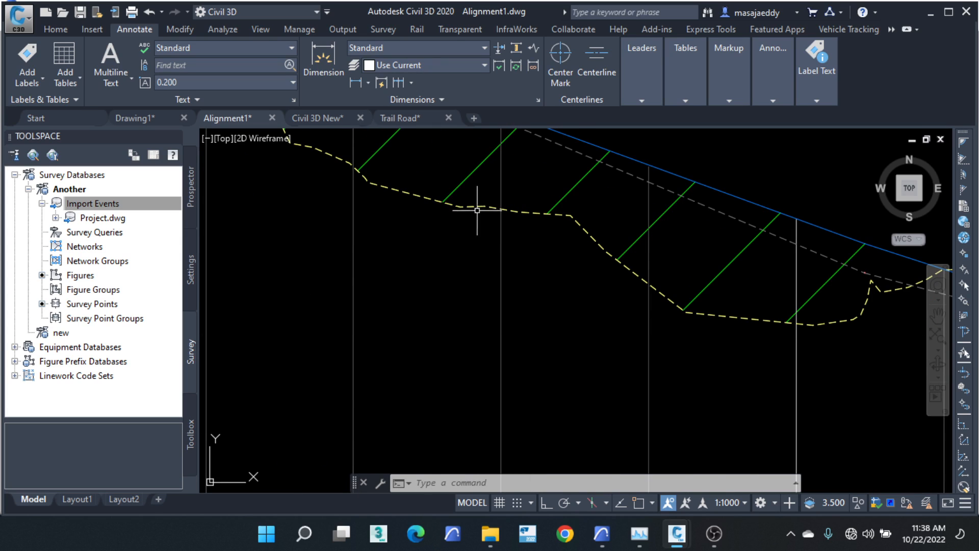
scroll(480, 204, "down", 6)
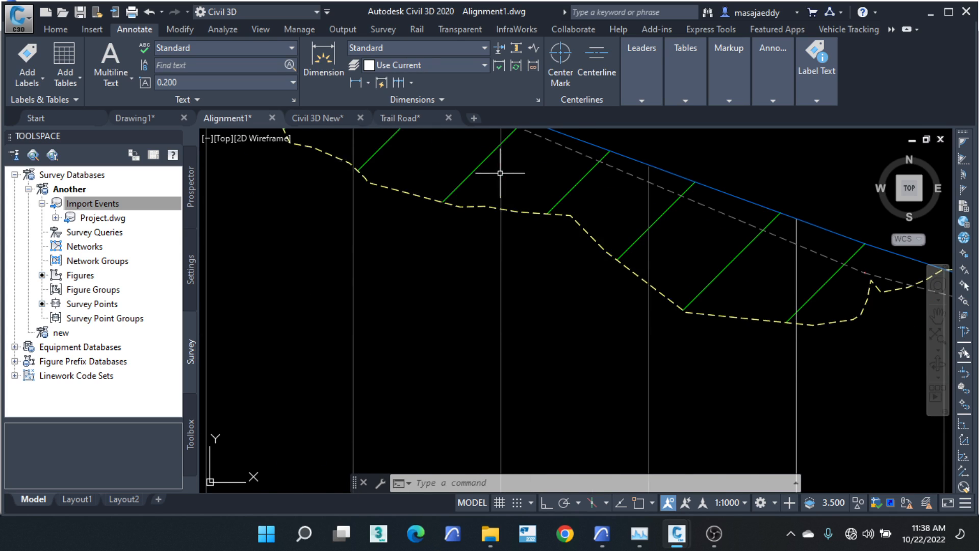
scroll(470, 189, "up", 4)
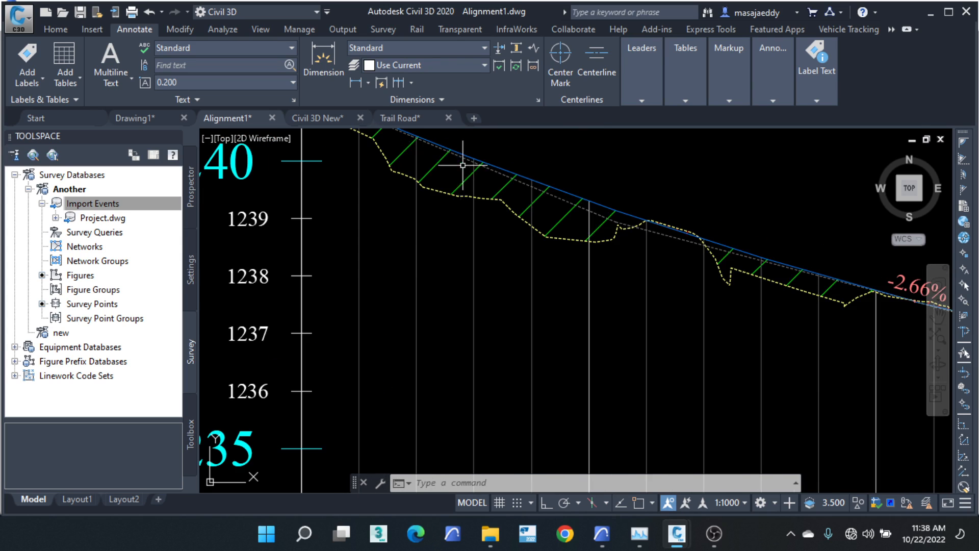
scroll(467, 159, "down", 8)
middle_click_drag(490, 279, 480, 128)
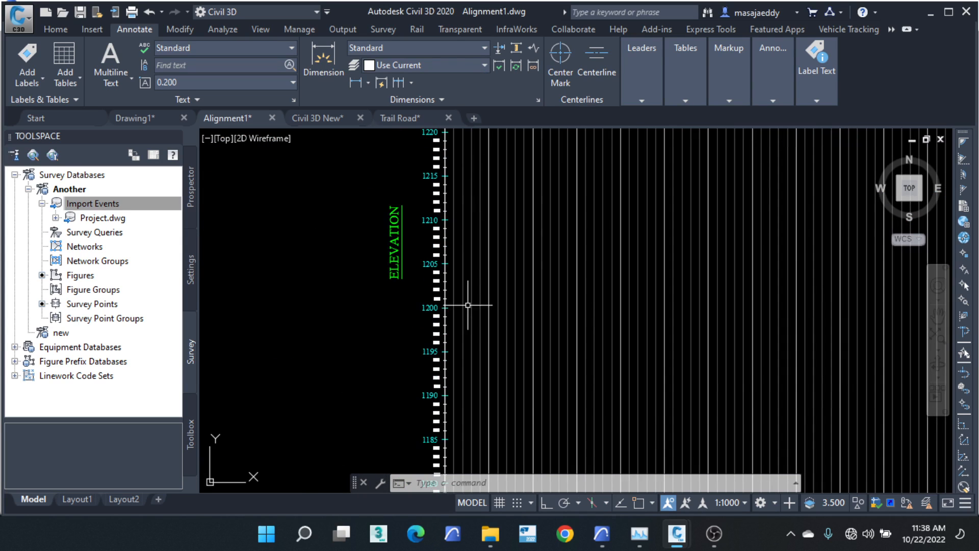
middle_click_drag(468, 388, 472, 183)
middle_click_drag(466, 349, 463, 284)
scroll(398, 356, "up", 2)
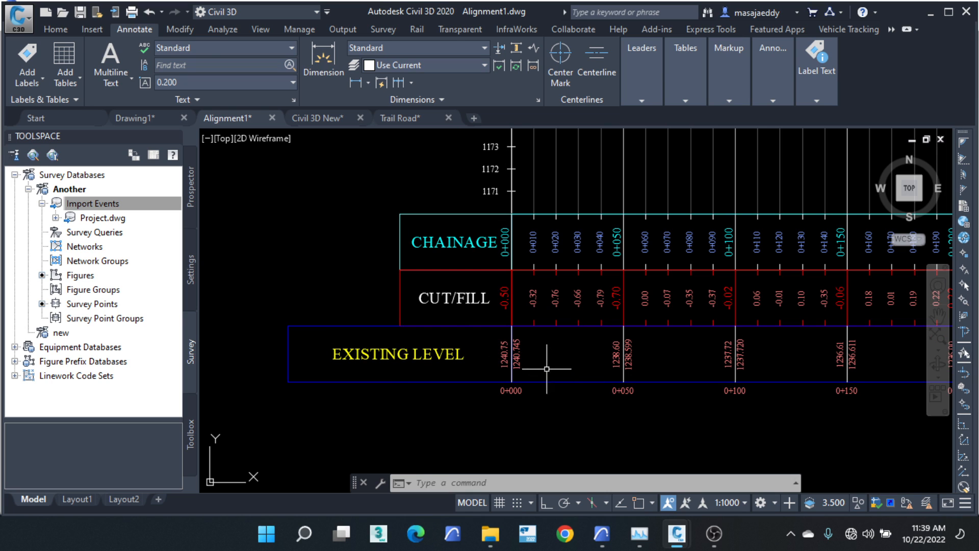
Step: Set the Band Border color of the Mityana profile's Elevations and Stations band style to index color 50
left_click(624, 163)
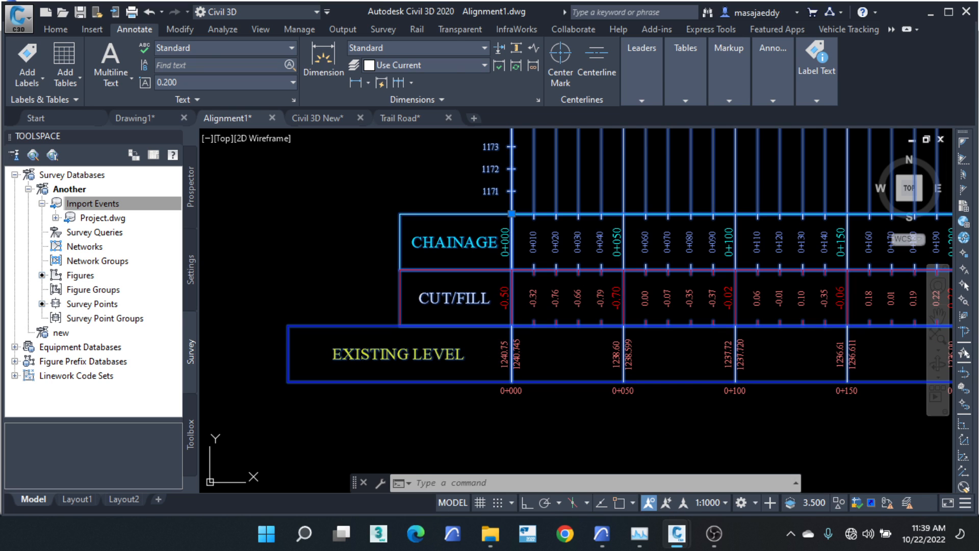
left_click(563, 176)
right_click(569, 223)
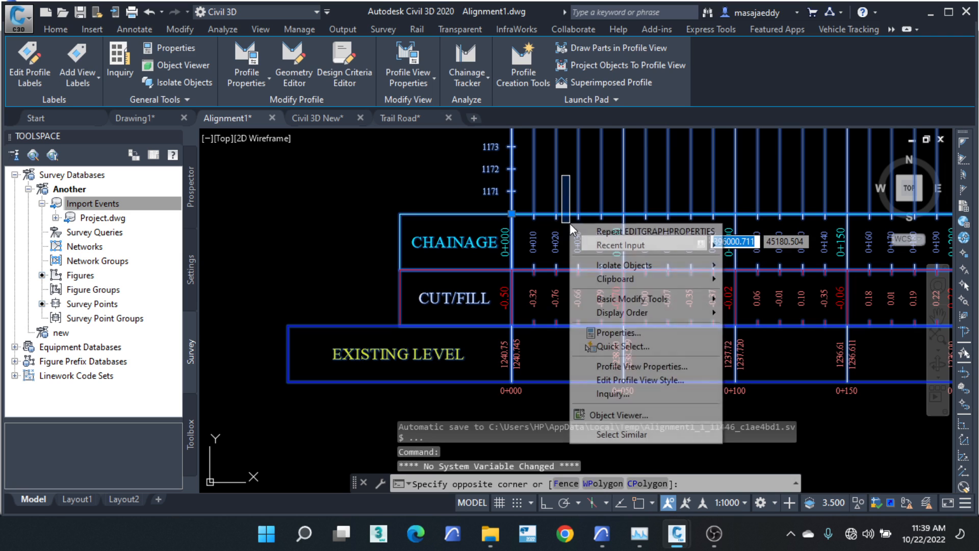
left_click(643, 367)
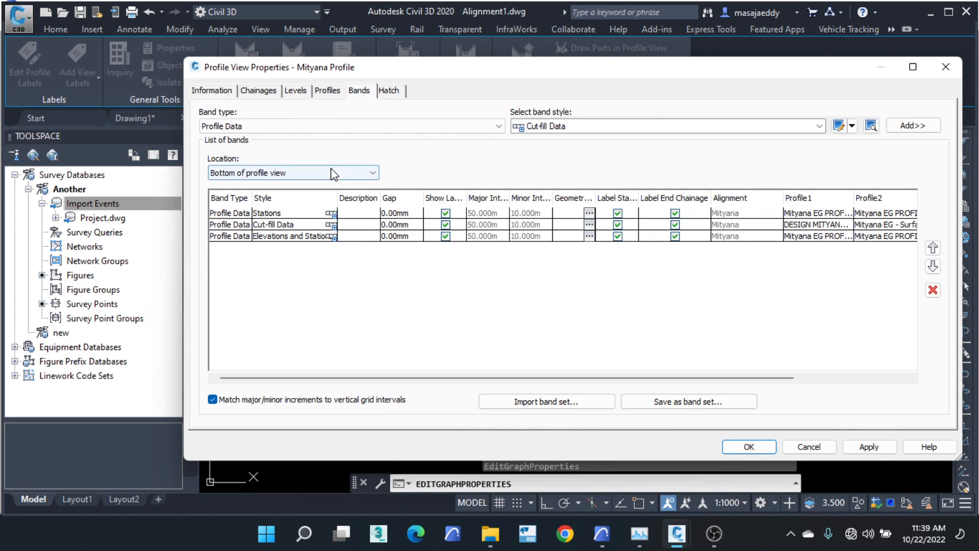
left_click(332, 237)
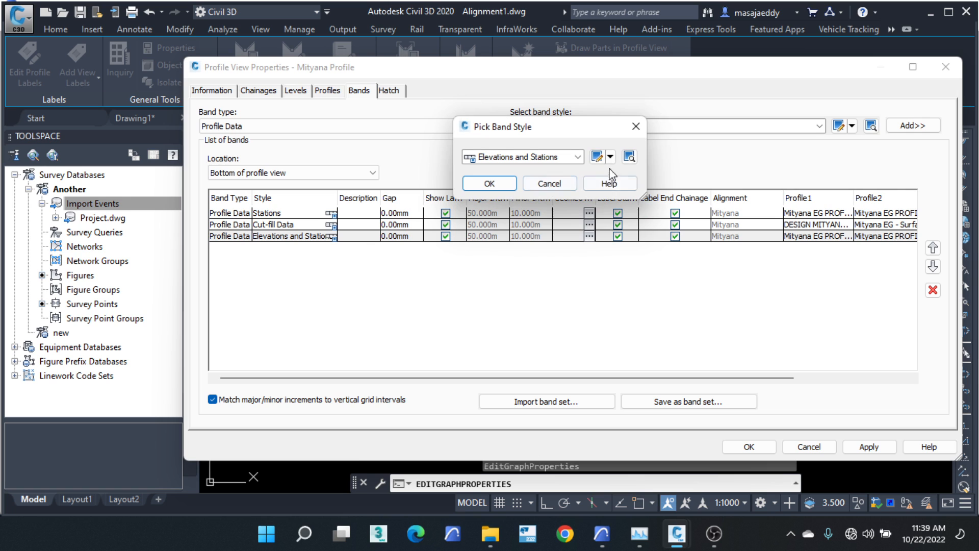
left_click(611, 156)
left_click(629, 205)
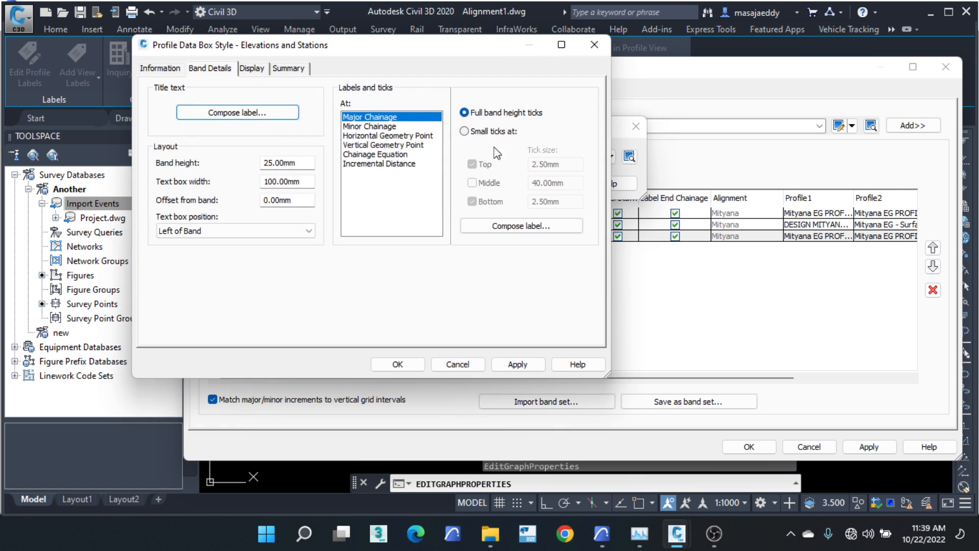
left_click(252, 68)
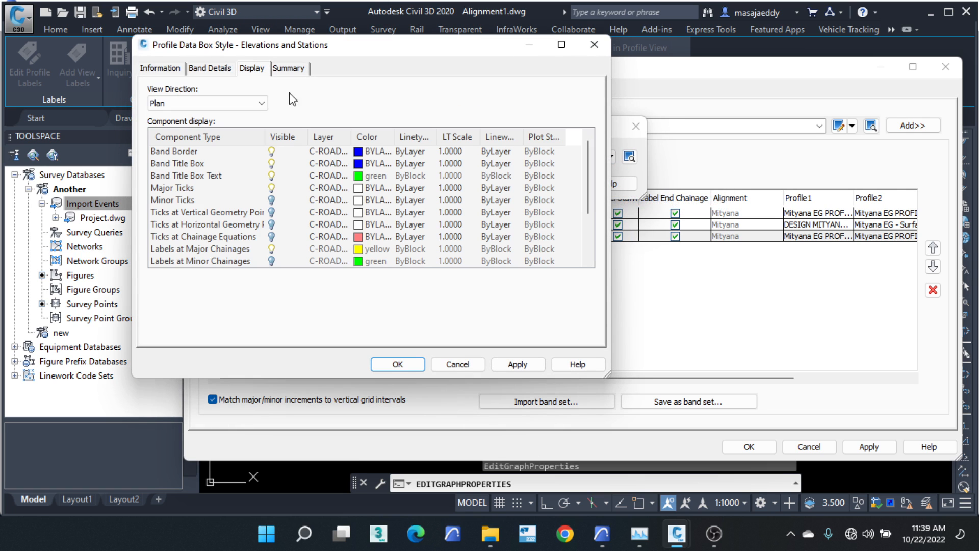
left_click(362, 153)
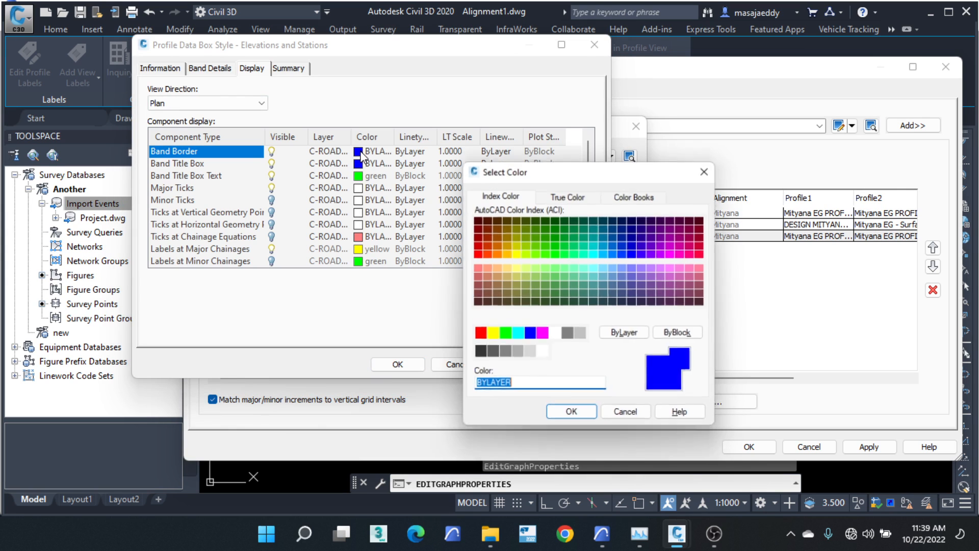
left_click(515, 253)
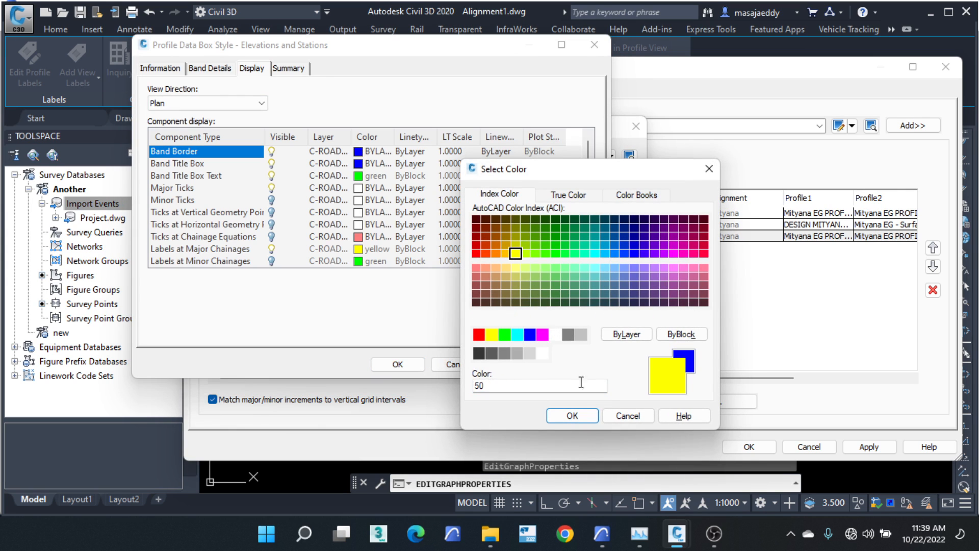
left_click(572, 414)
Step: Set the Band Title Box color to yellow and apply the Elevations and Stations style to the profile view
left_click(363, 166)
left_click(363, 164)
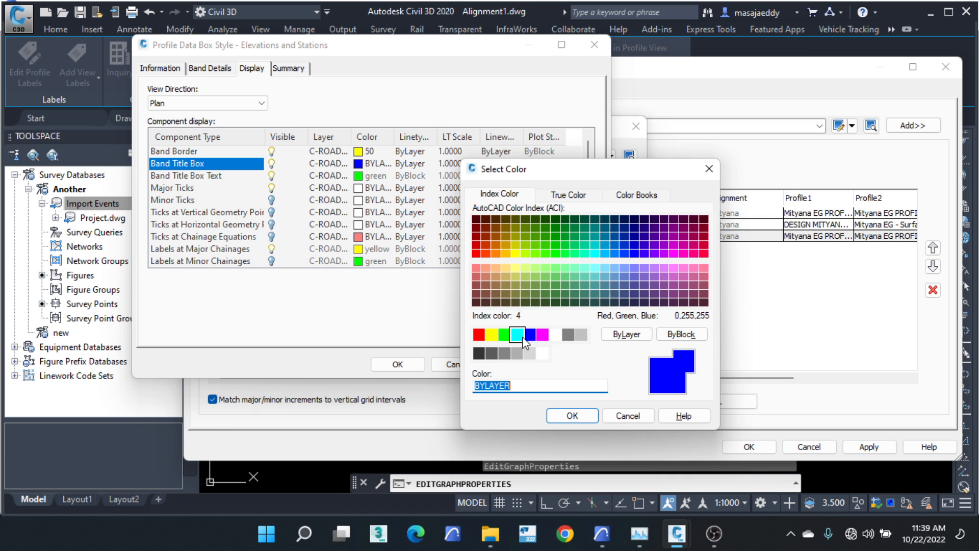
left_click(492, 334)
left_click(572, 415)
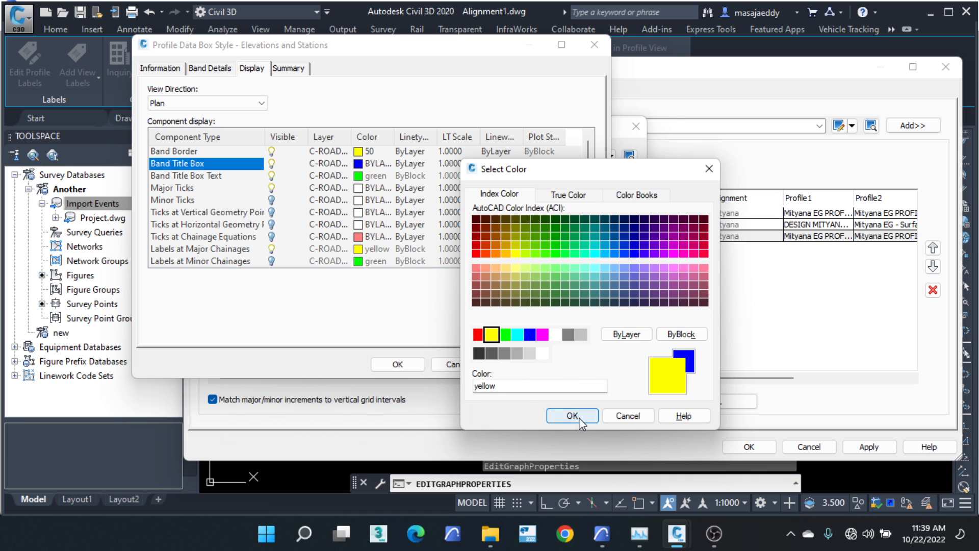
left_click(397, 364)
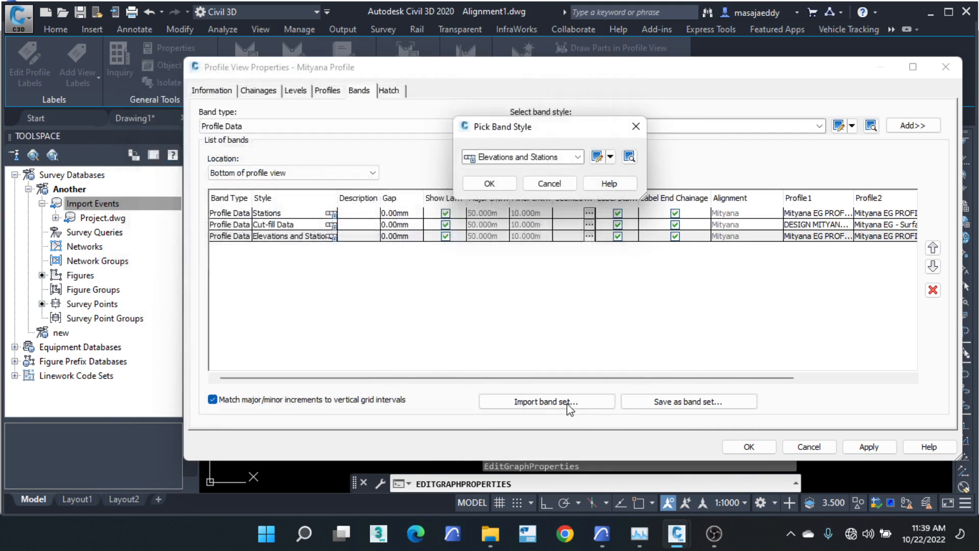
left_click(492, 187)
left_click(748, 447)
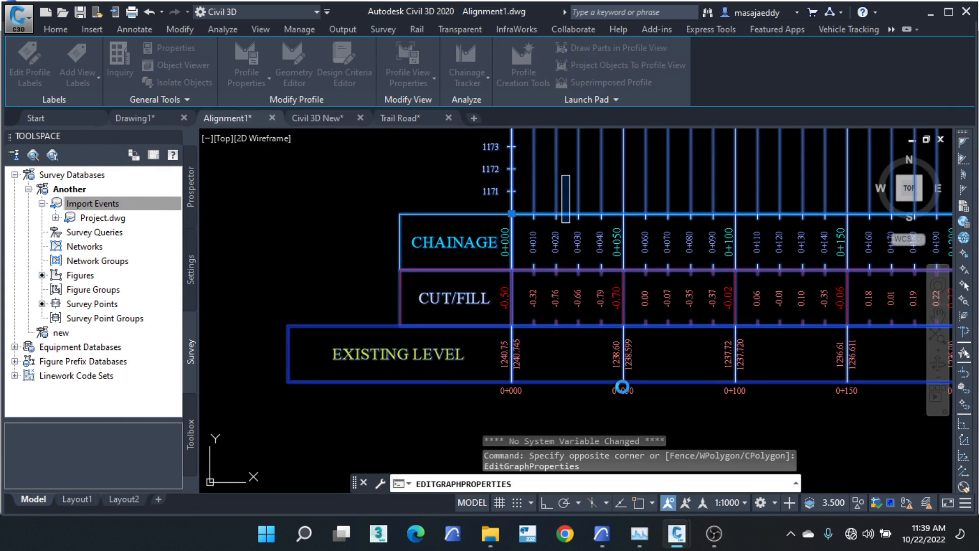
key("Escape")
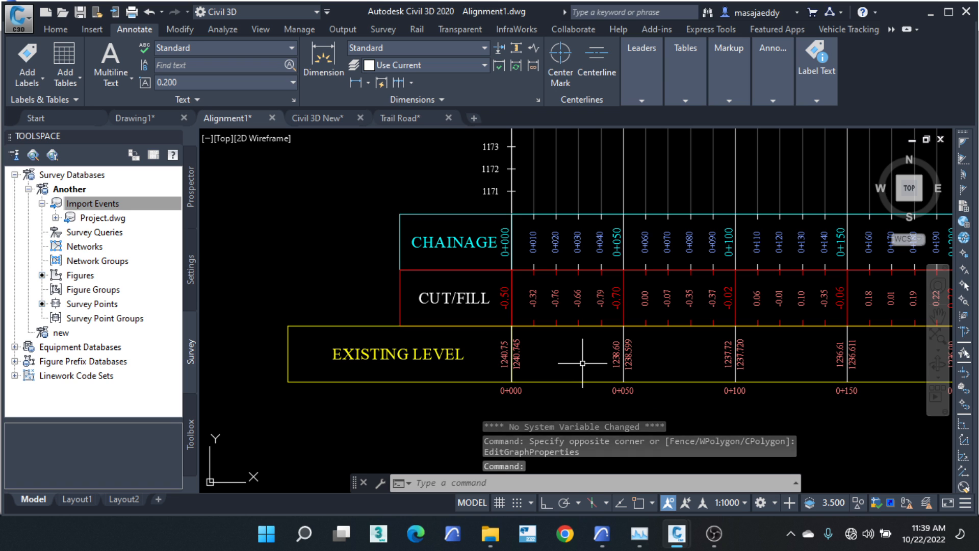
scroll(512, 335, "down", 5)
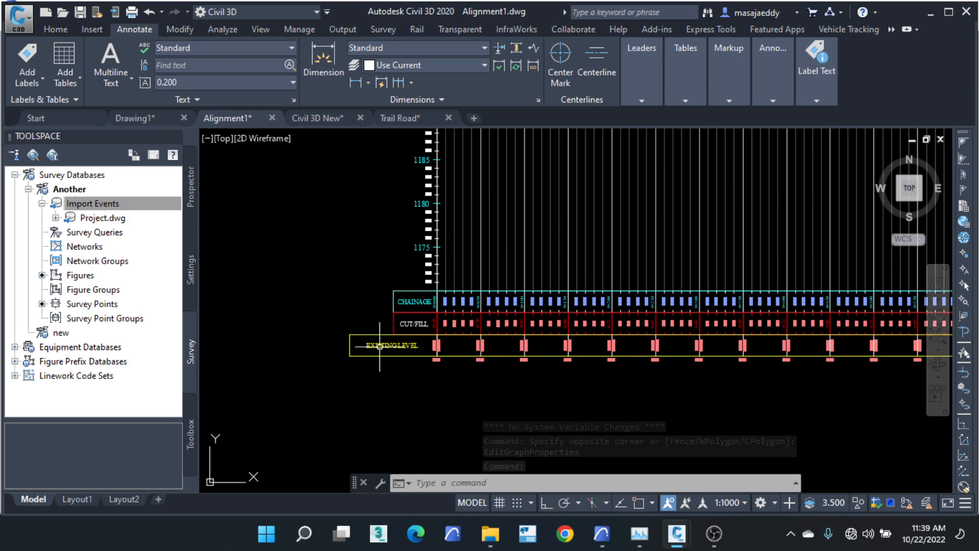
Step: Compare the EXISTING LEVEL and CUT/FILL band values with the existing ground and design profile lines at the start of the profile view
scroll(470, 269, "up", 5)
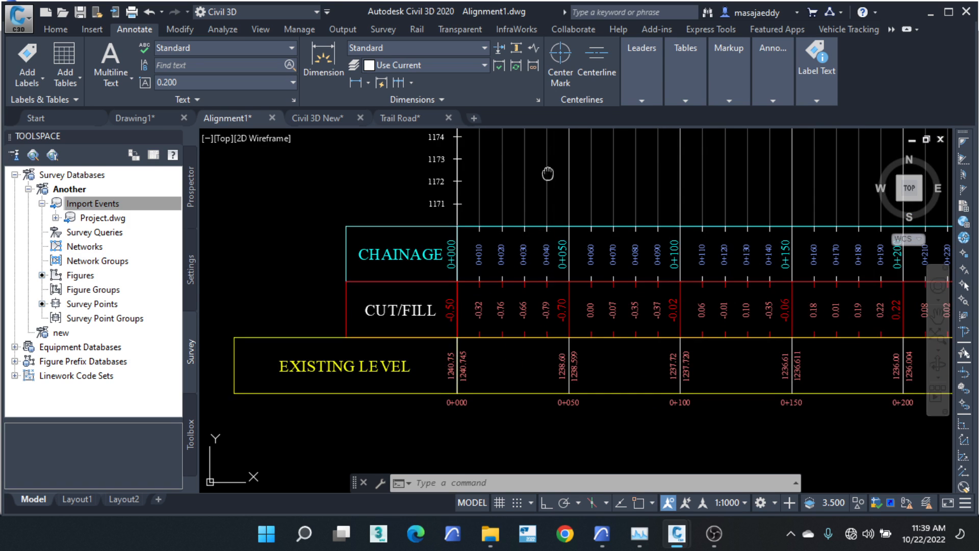
middle_click_drag(547, 174, 529, 409)
scroll(470, 291, "down", 4)
scroll(405, 437, "up", 6)
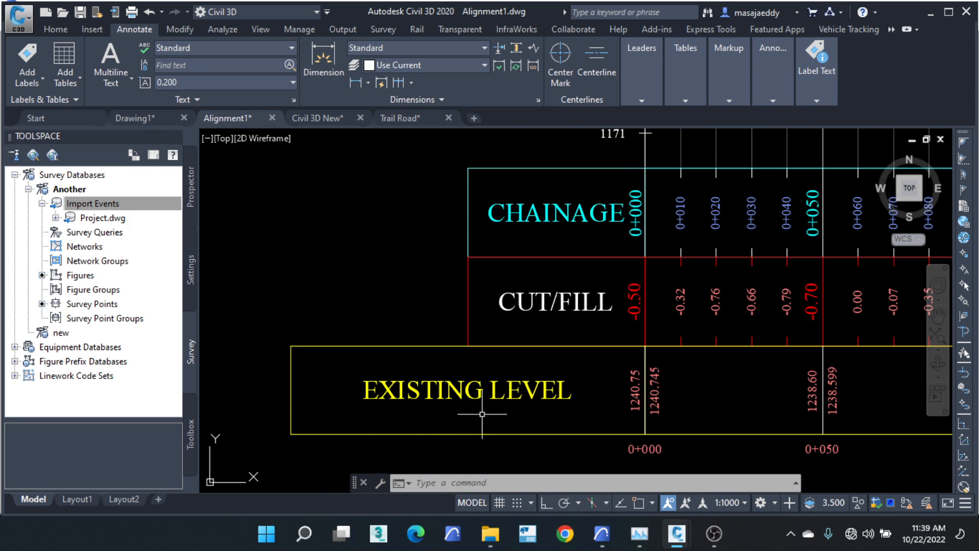
scroll(428, 372, "down", 6)
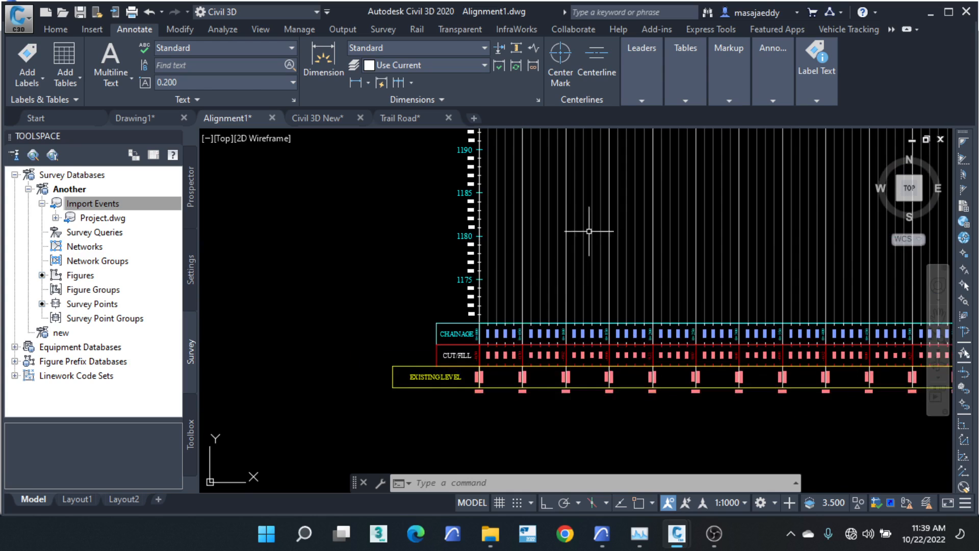
middle_click_drag(589, 199, 536, 466)
middle_click_drag(487, 135, 439, 487)
scroll(377, 357, "up", 5)
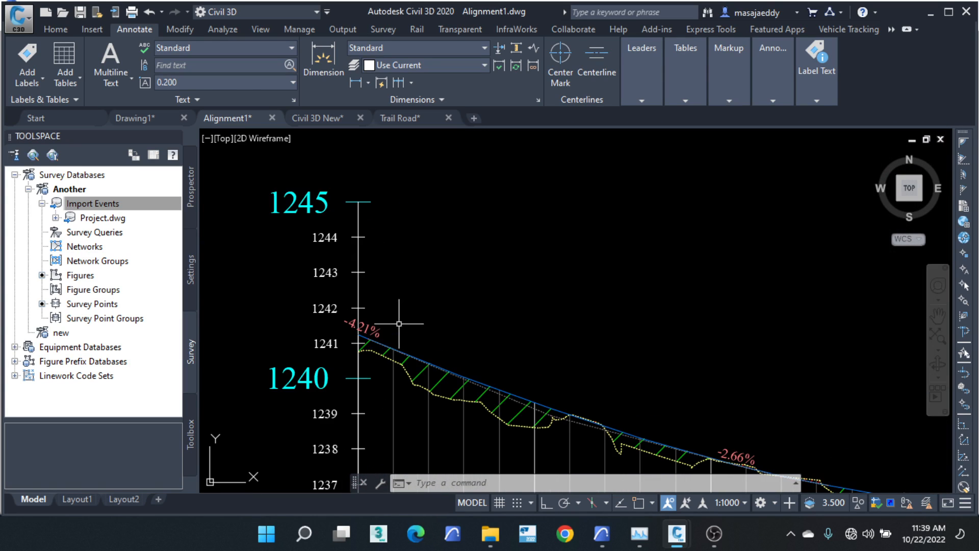
scroll(372, 339, "up", 4)
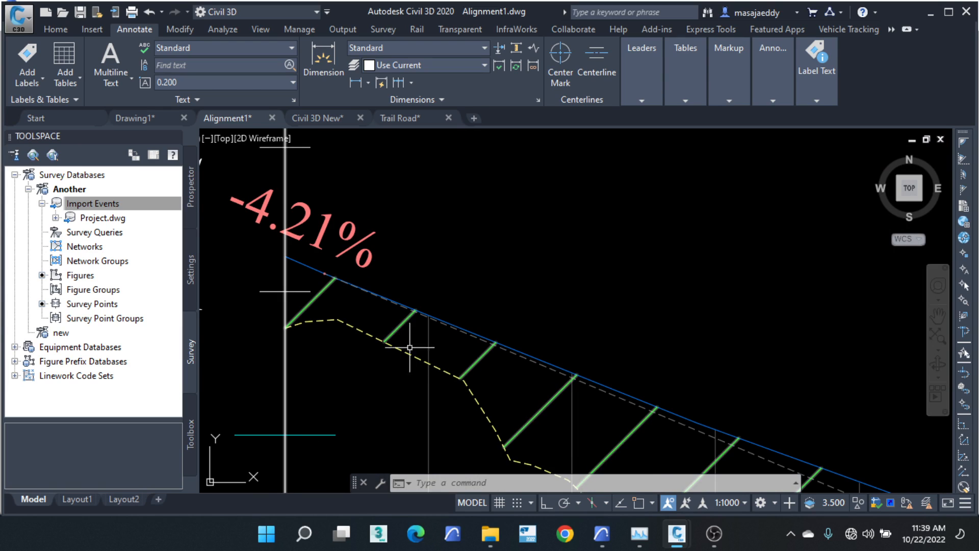
scroll(449, 362, "down", 3)
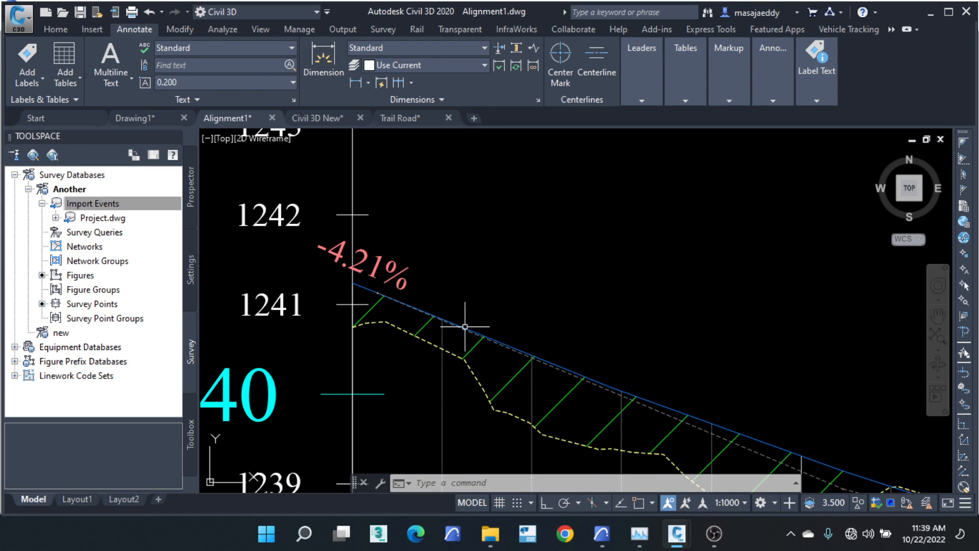
scroll(499, 297, "down", 2)
scroll(514, 306, "down", 2)
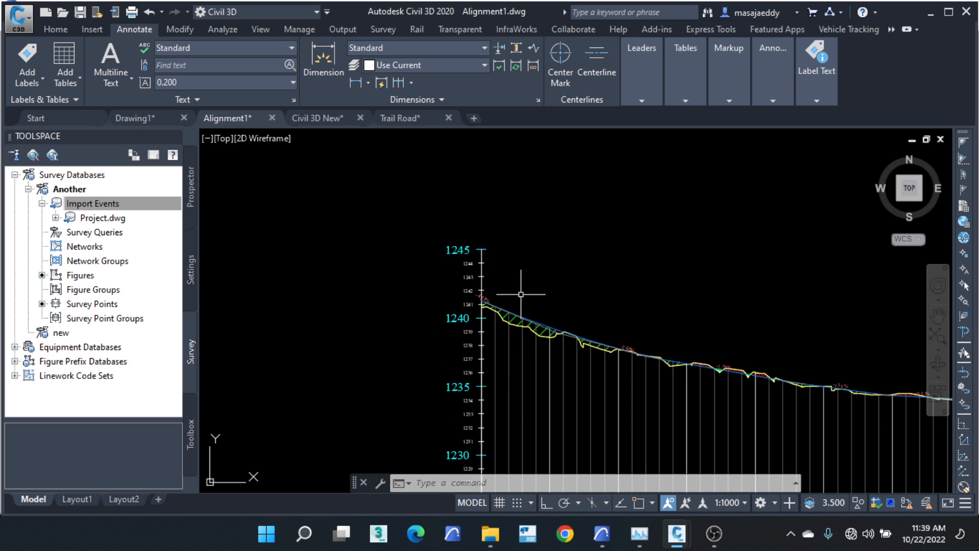
middle_click_drag(515, 380, 498, 65)
middle_click_drag(472, 326, 441, 236)
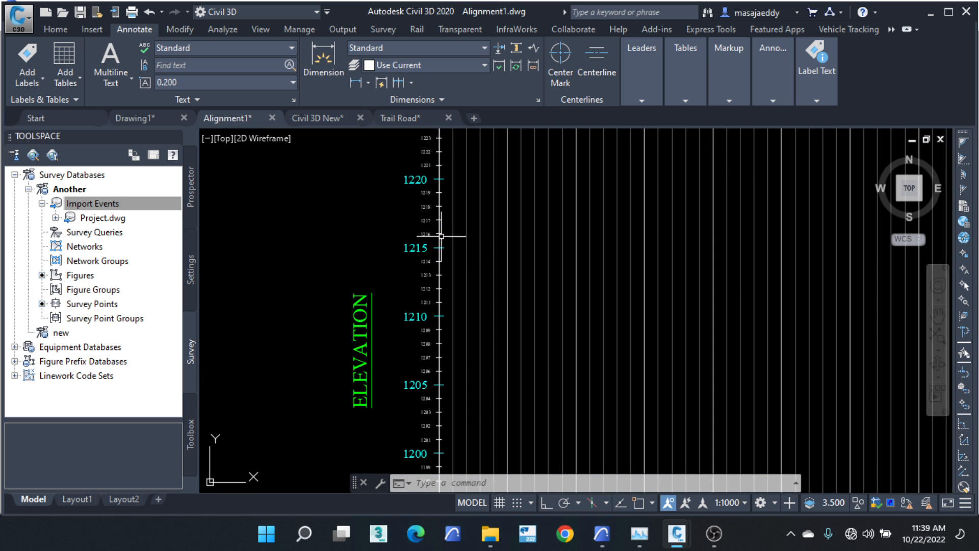
Step: Check the EXISTING LEVEL band in the Trail Road drawing, then inspect the elevation labels of the same band in the Alignment1 drawing
left_click(399, 117)
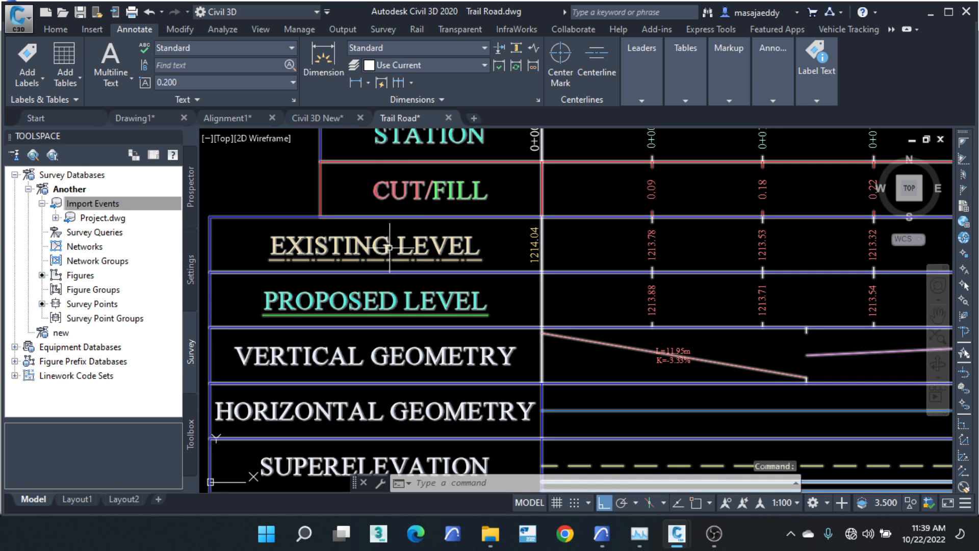
left_click(240, 118)
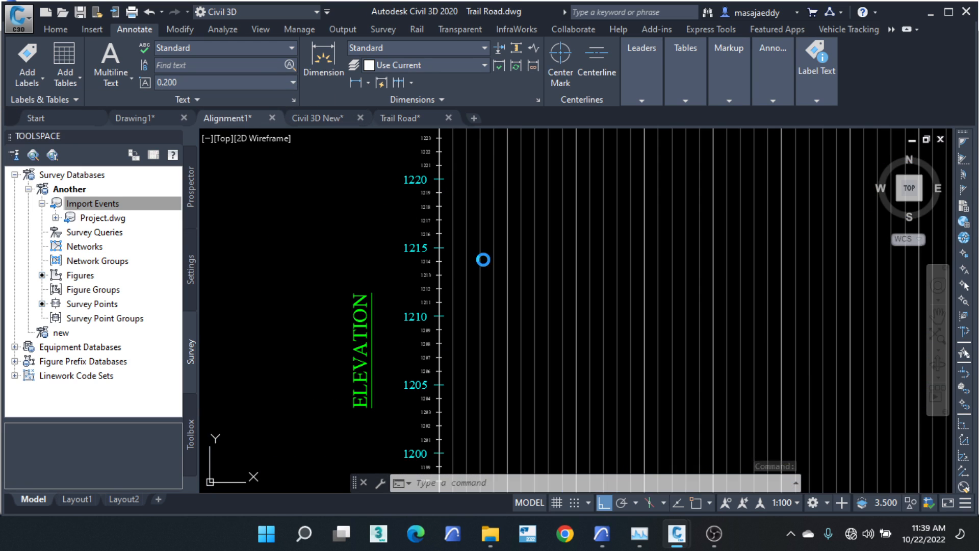
scroll(525, 286, "down", 4)
middle_click_drag(530, 335, 553, 153)
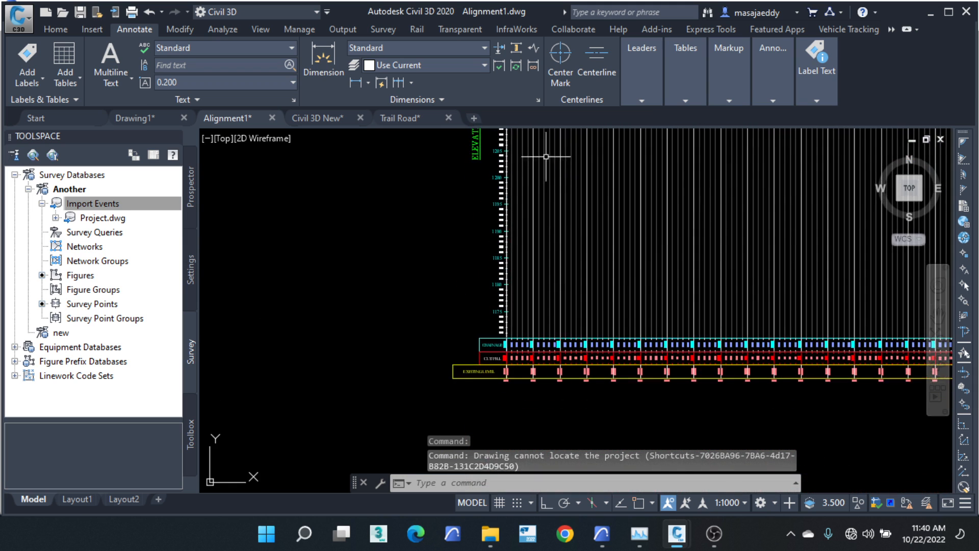
scroll(527, 372, "up", 3)
scroll(435, 328, "up", 3)
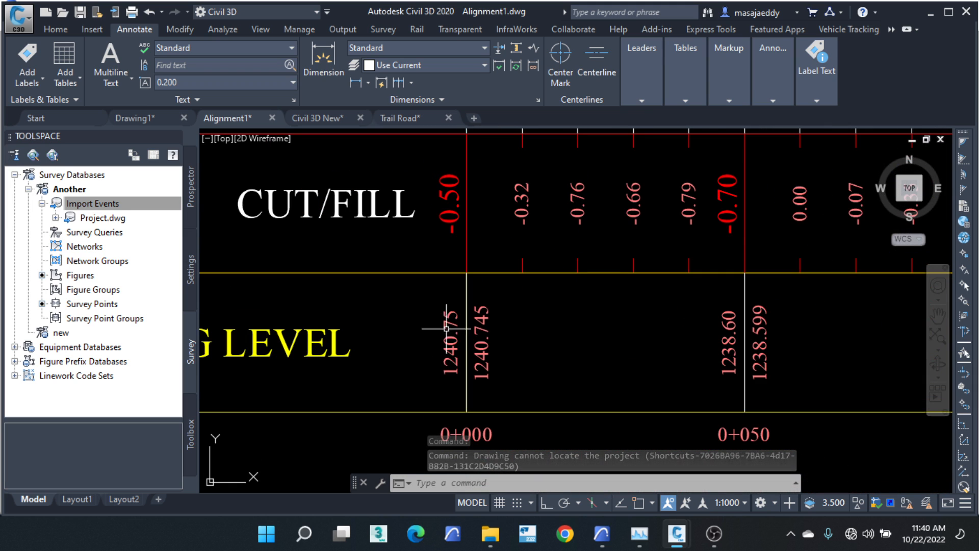
scroll(649, 284, "down", 2)
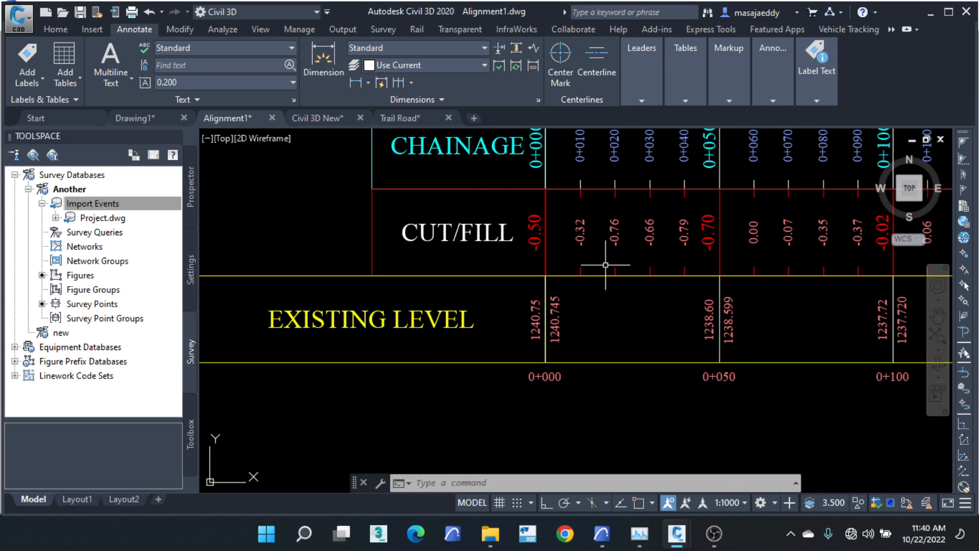
scroll(615, 266, "down", 1)
middle_click_drag(627, 265, 627, 295)
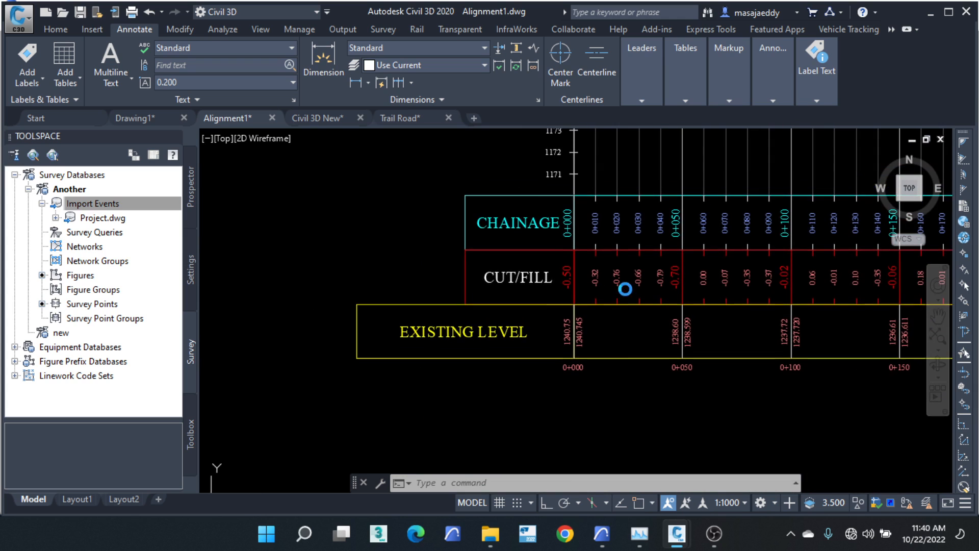
Step: Select the profile view in the Alignment1 drawing and open its Profile View Properties
left_click(698, 160)
left_click(662, 188)
right_click(685, 176)
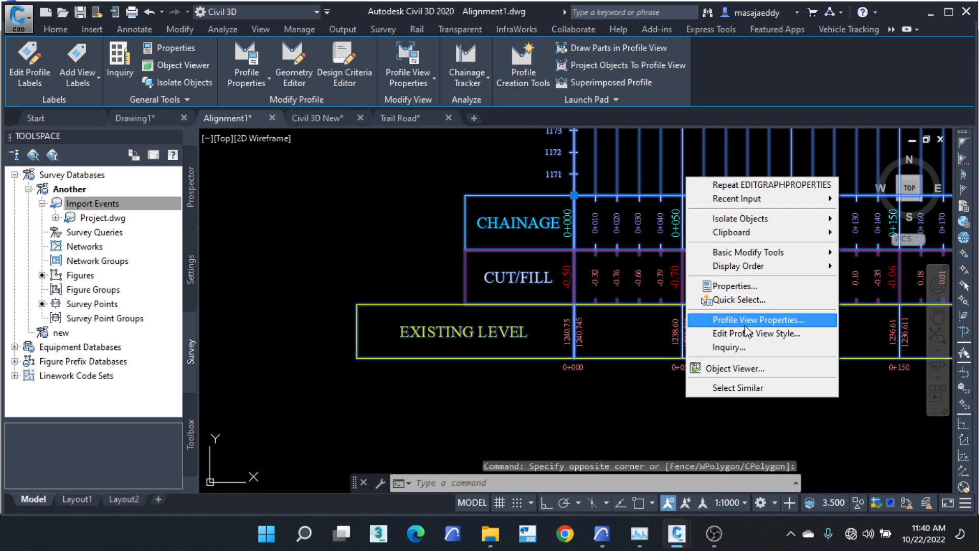
Step: Open the title text label of the Elevations and Stations band style from the profile view's properties for composing
left_click(724, 319)
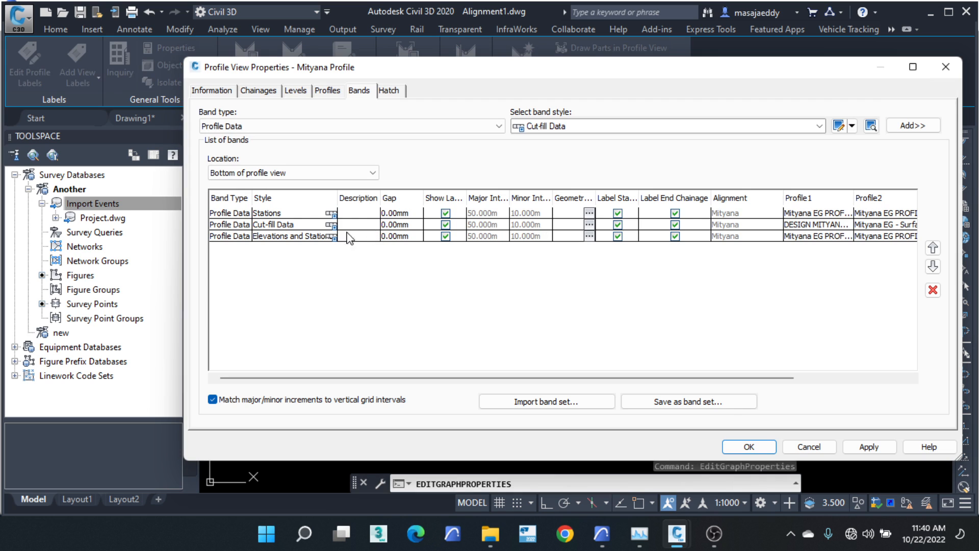
left_click(334, 236)
left_click(578, 157)
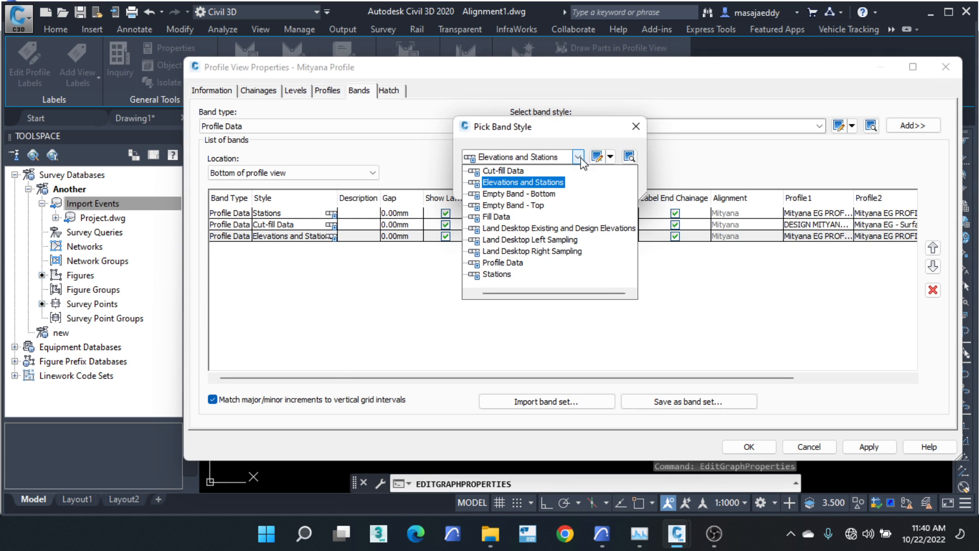
left_click(611, 157)
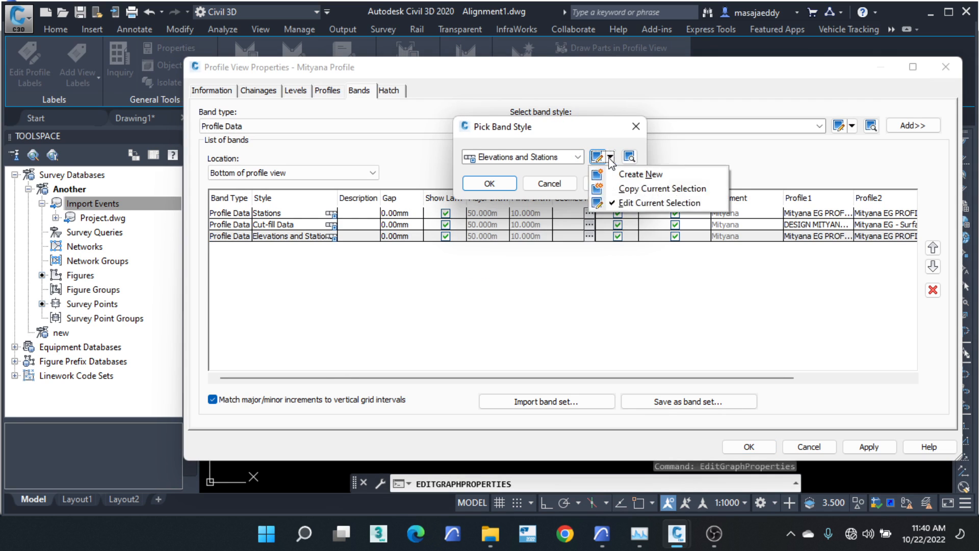
left_click(629, 202)
left_click(210, 69)
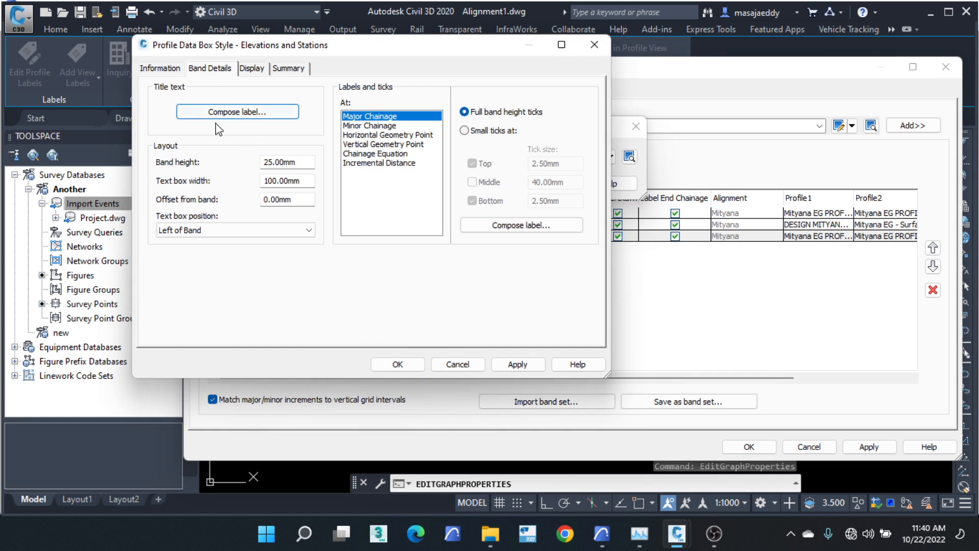
left_click(245, 110)
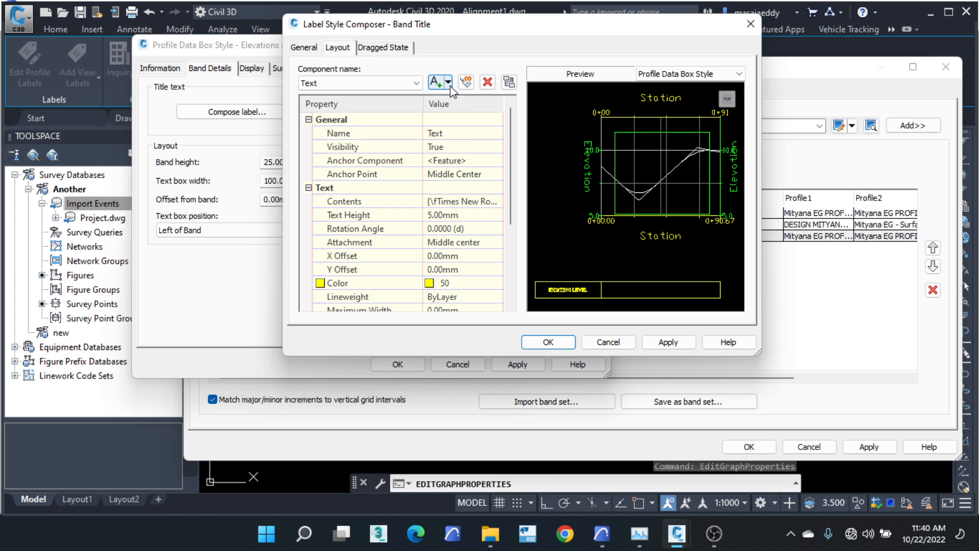
Step: Add a line component to the band title label with its visibility set to True
left_click(450, 86)
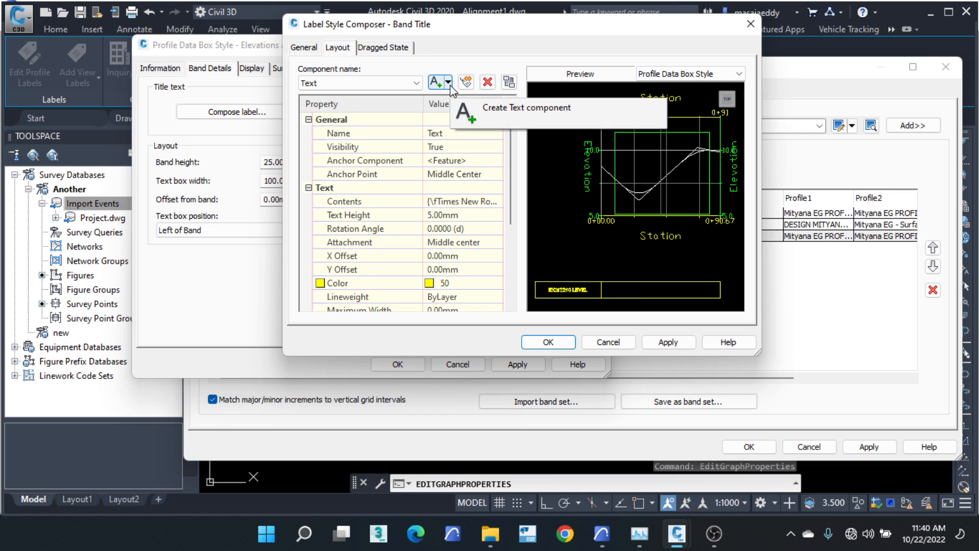
left_click(449, 84)
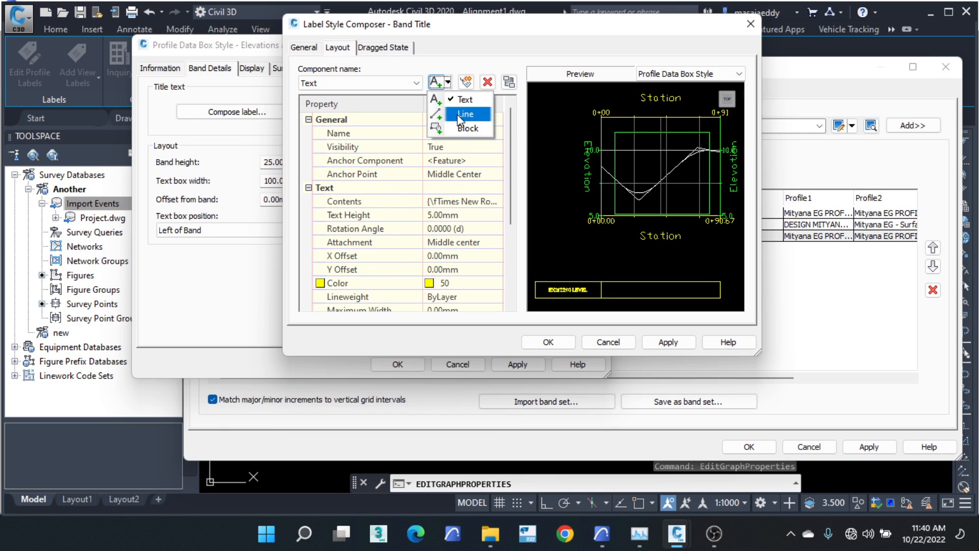
left_click(459, 112)
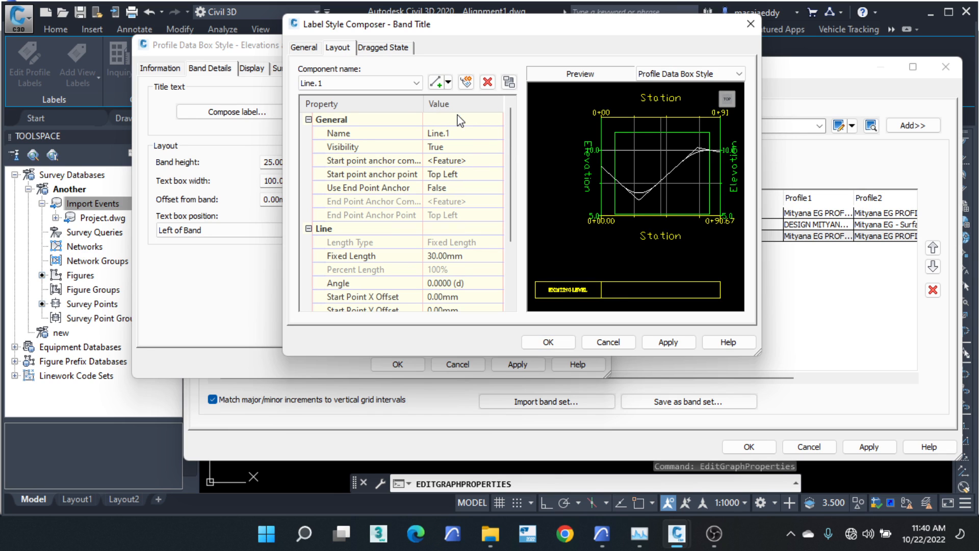
scroll(569, 244, "up", 5)
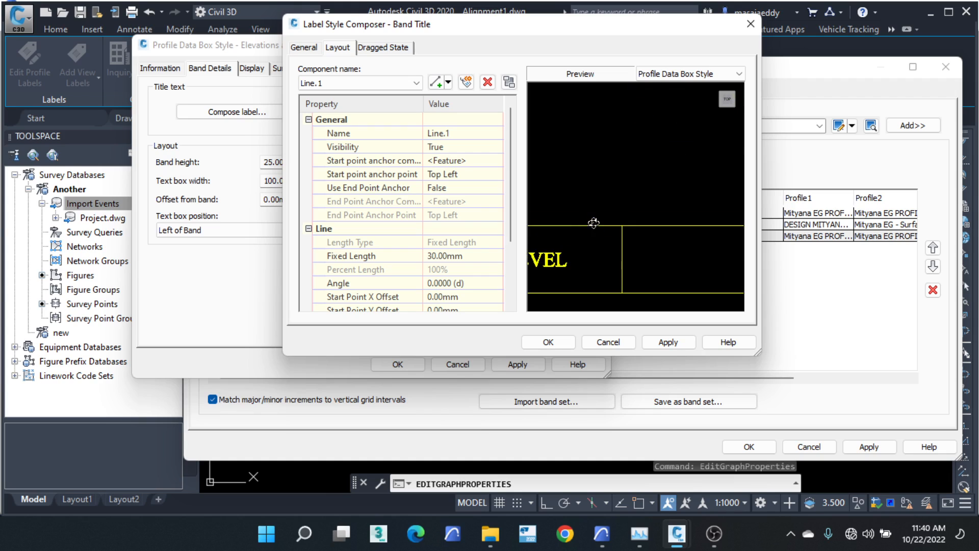
middle_click_drag(594, 221, 627, 191)
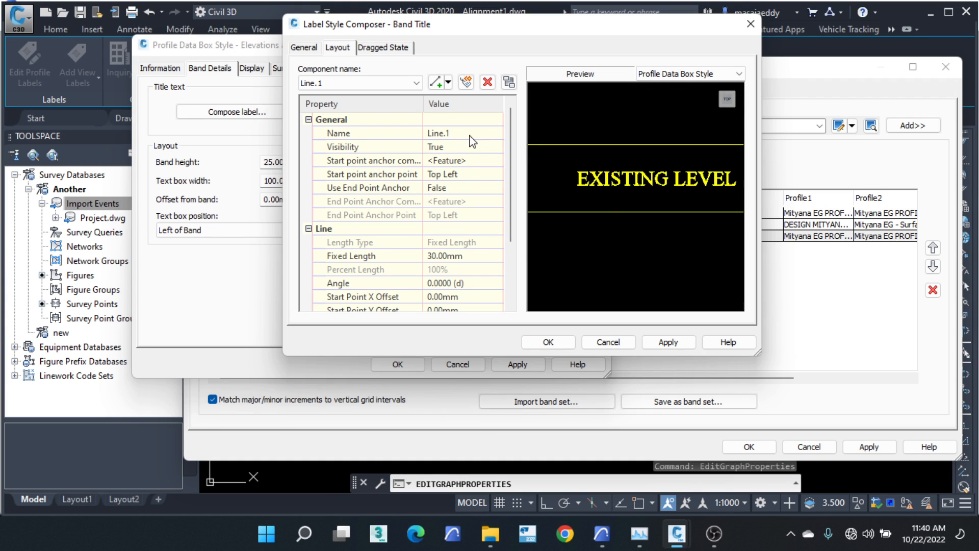
left_click(457, 147)
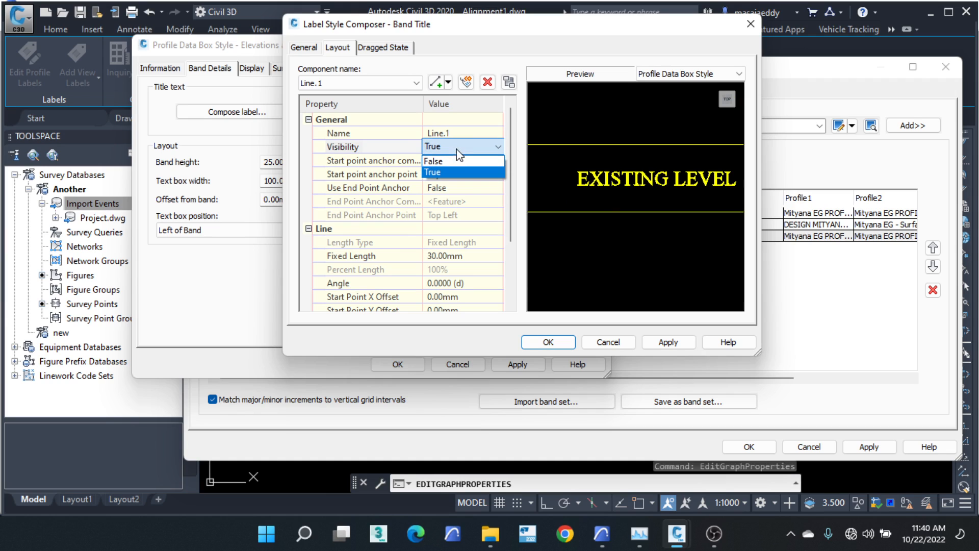
left_click(461, 148)
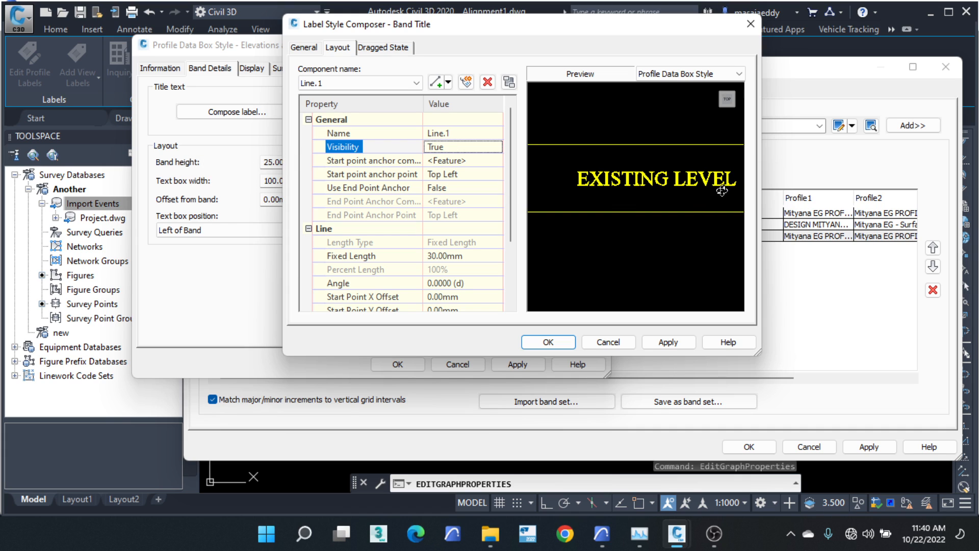
Step: Anchor the line's start point to the Bottom Left of the Text component
left_click(374, 161)
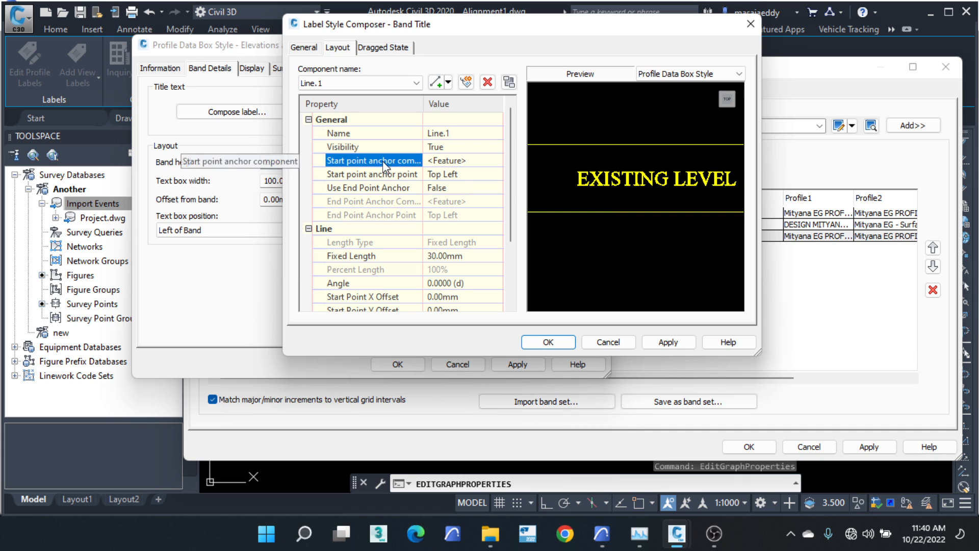
left_click(451, 163)
left_click(445, 187)
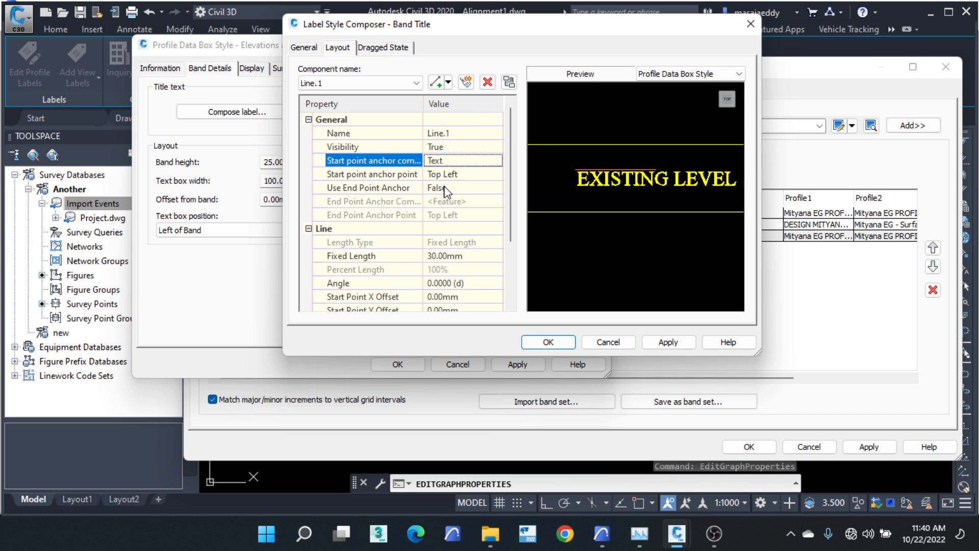
scroll(620, 181, "up", 2)
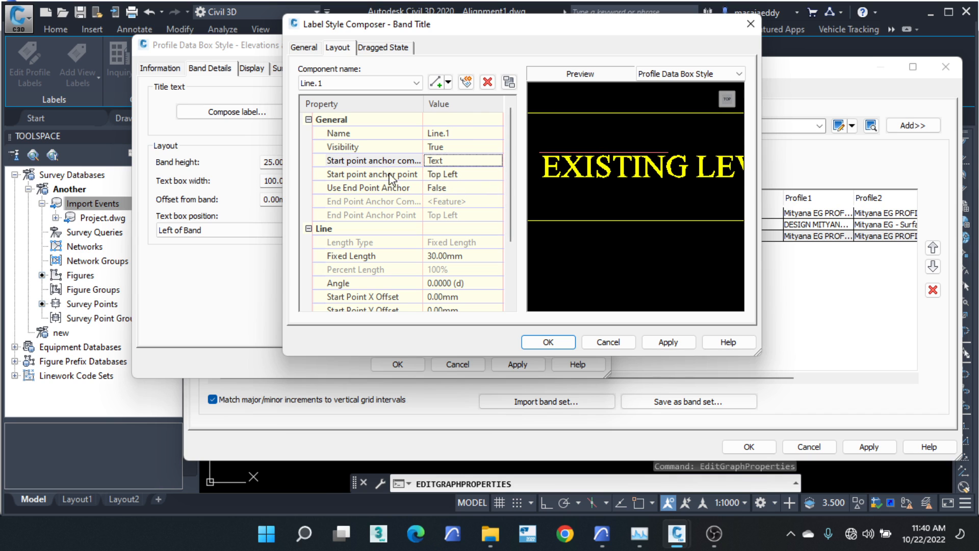
left_click(456, 175)
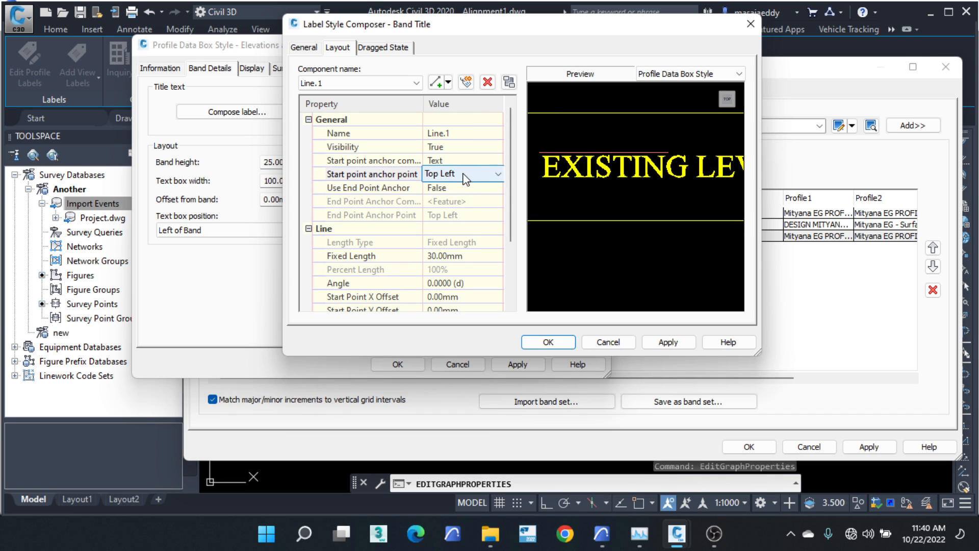
left_click(464, 174)
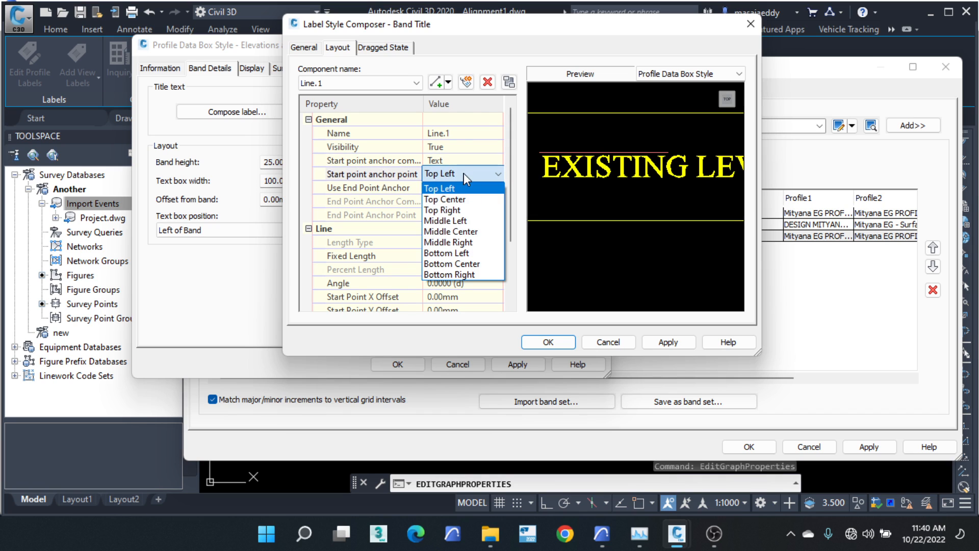
left_click(457, 252)
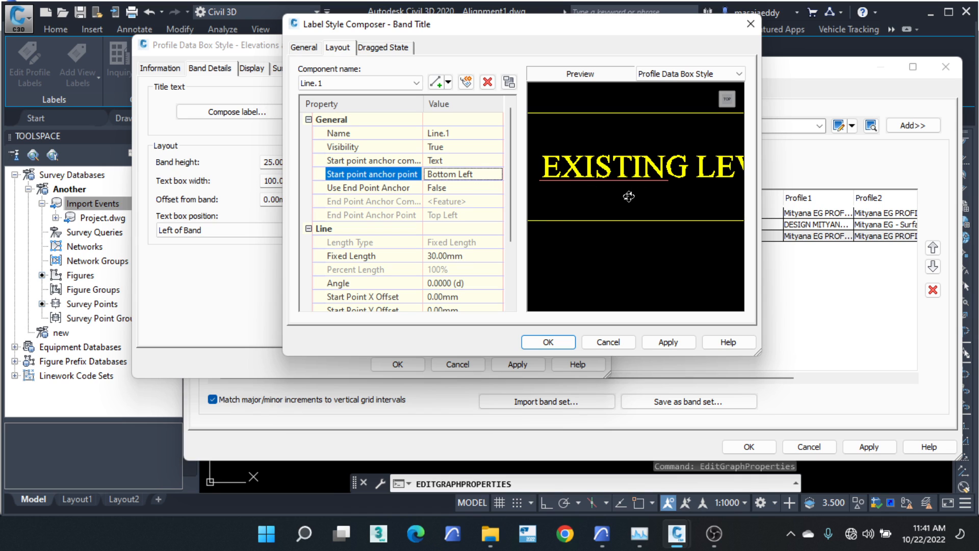
mouse_move(668, 193)
left_mouse_down()
mouse_move(599, 185)
mouse_move(674, 184)
left_mouse_up()
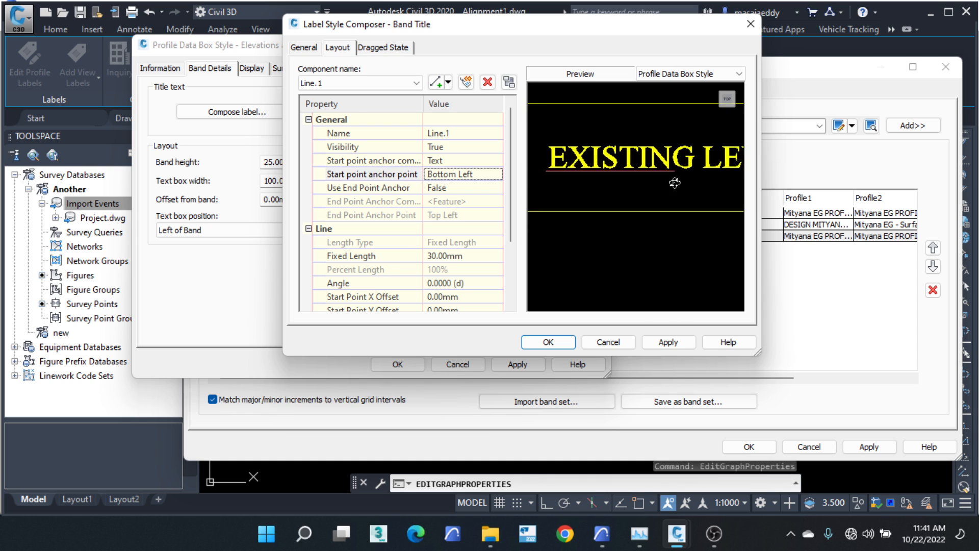
Step: Enable the line's end point anchor and attach it to the Bottom Right of the Text component
left_click(473, 188)
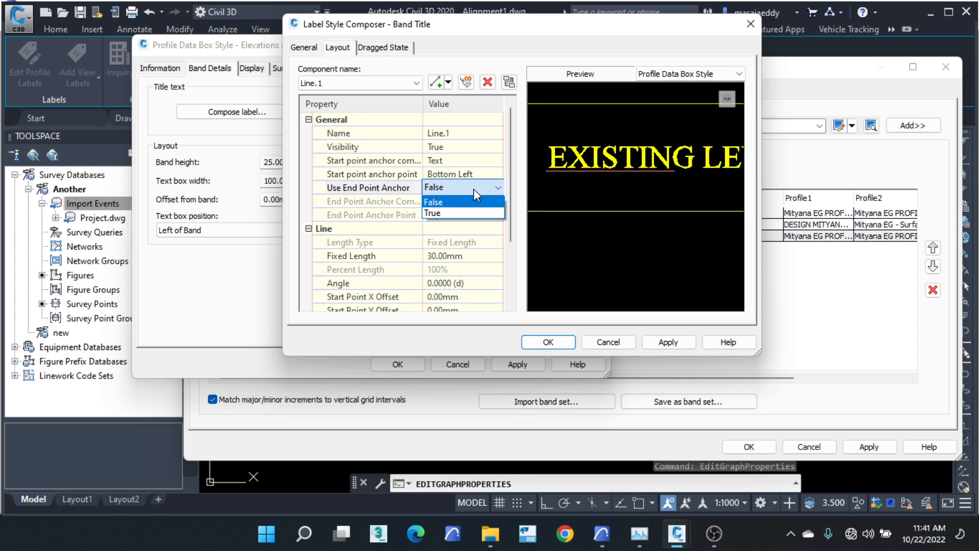
left_click(453, 214)
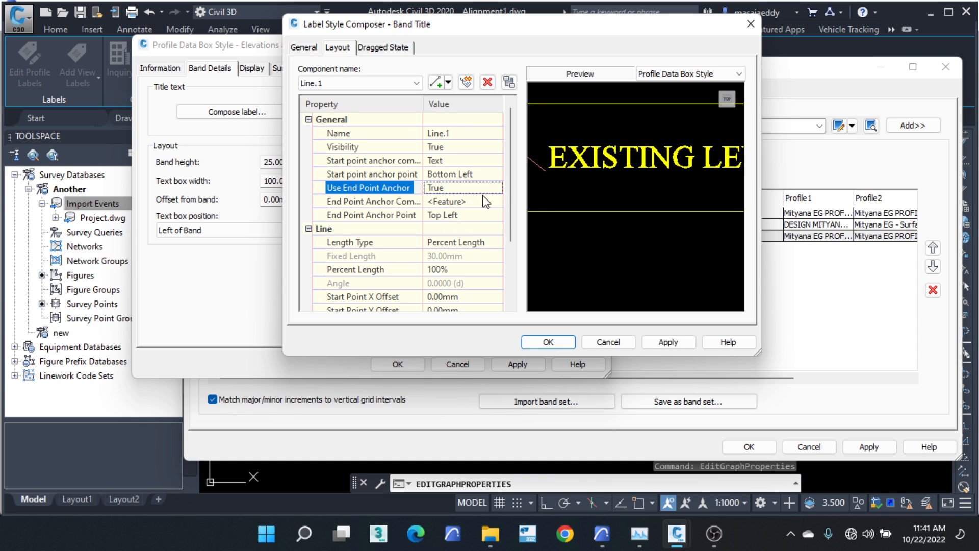
left_click_drag(541, 197, 680, 193)
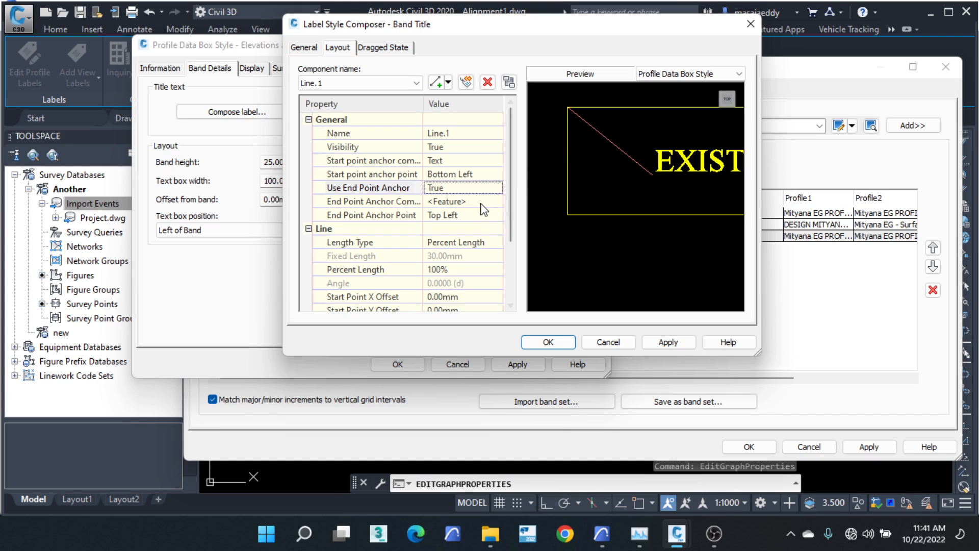
left_click(461, 202)
left_click(446, 227)
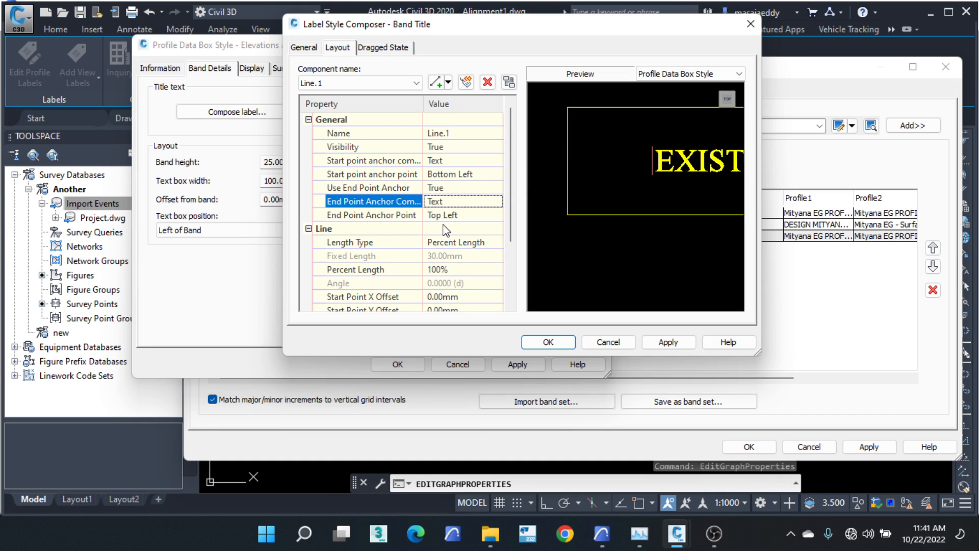
left_click(459, 216)
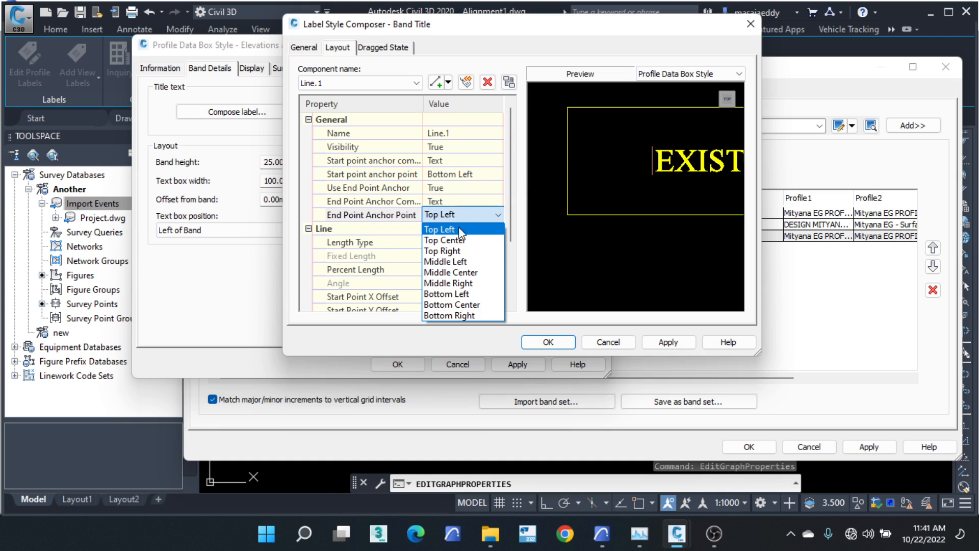
left_click(463, 314)
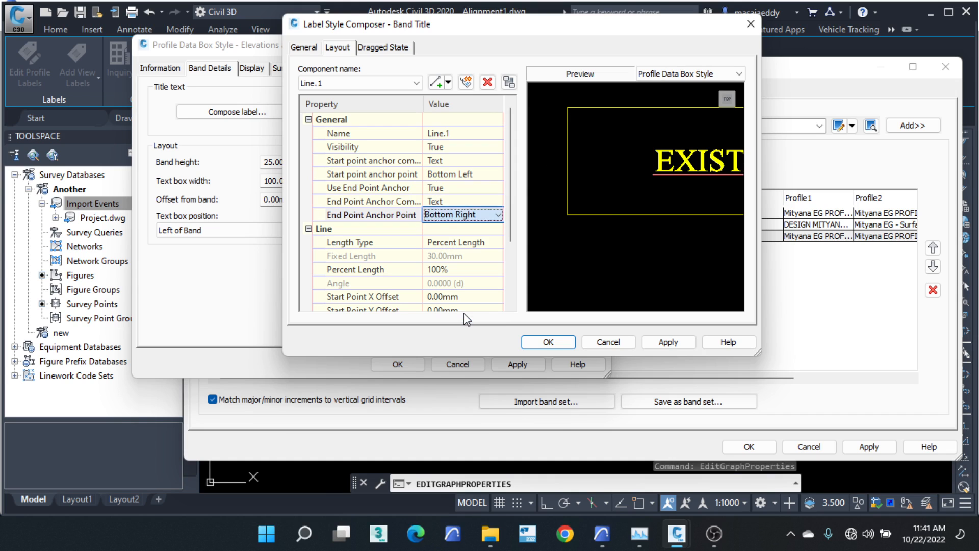
middle_click_drag(598, 184, 516, 185)
scroll(606, 186, "down", 2)
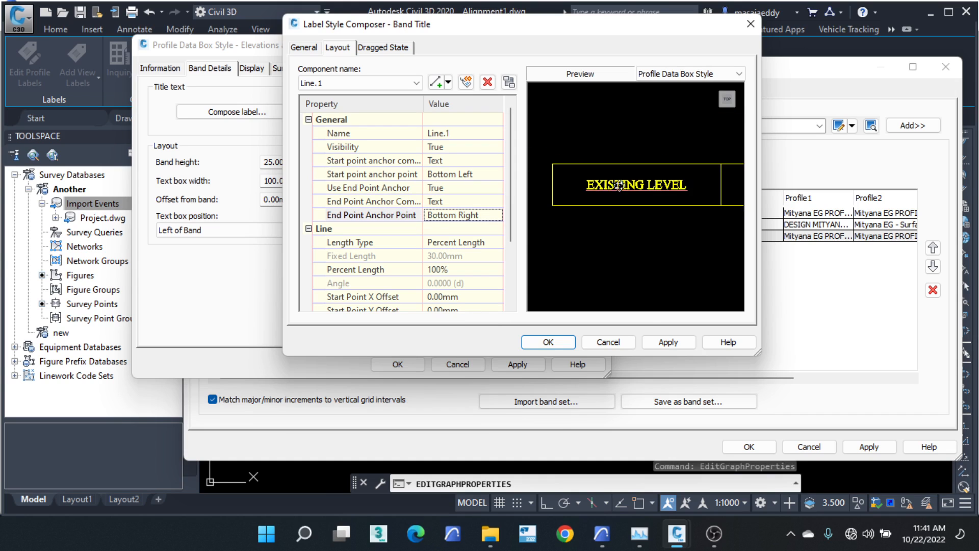
scroll(659, 188, "up", 1)
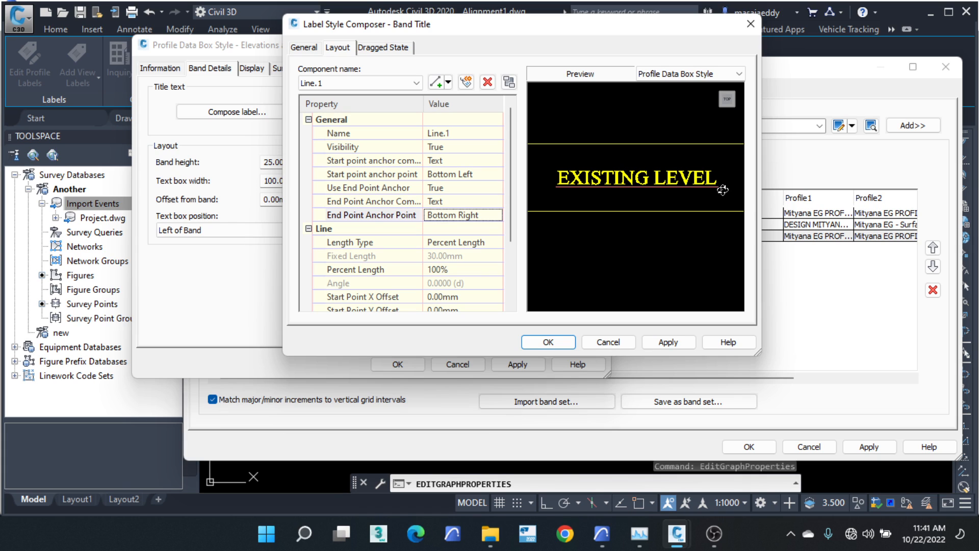
Step: Delete the Line.1 component from the band title label
left_click(359, 83)
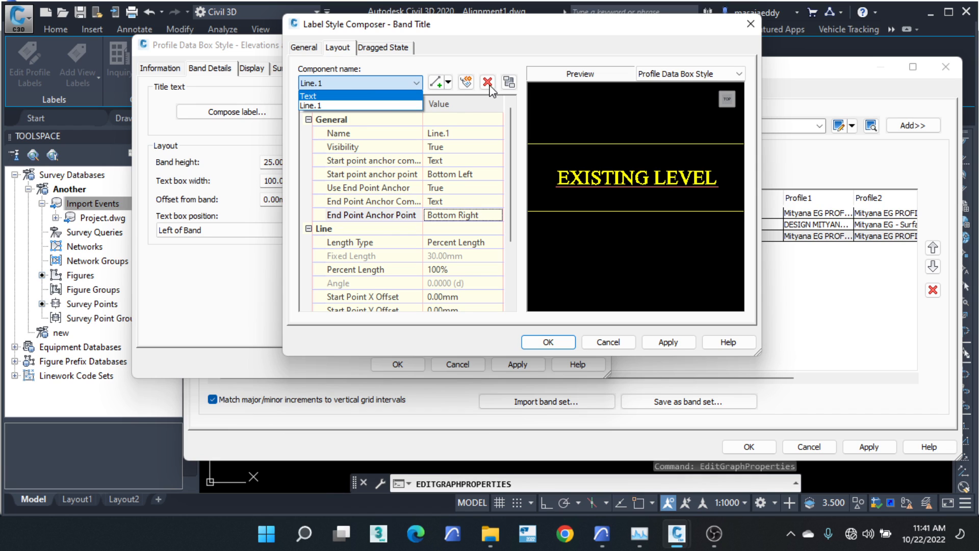
left_click(365, 105)
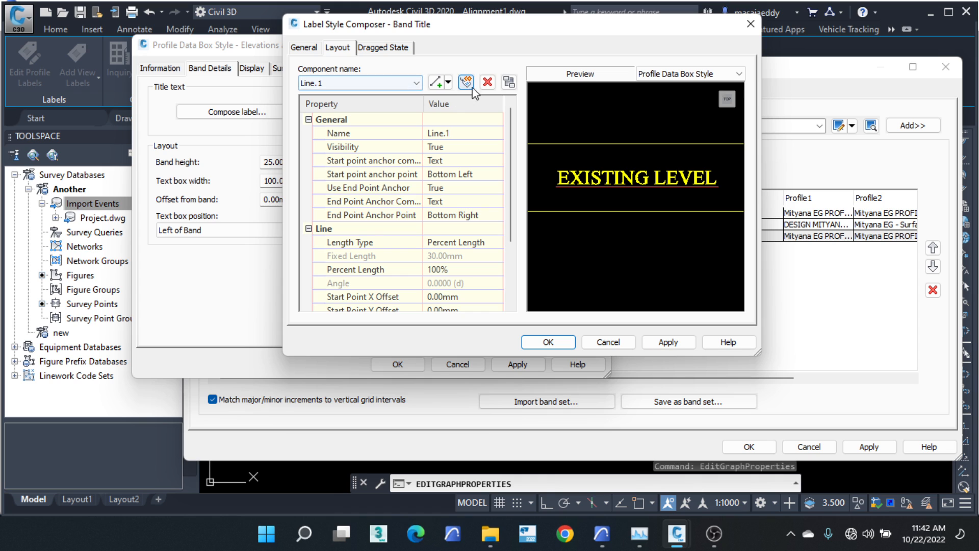
left_click(488, 83)
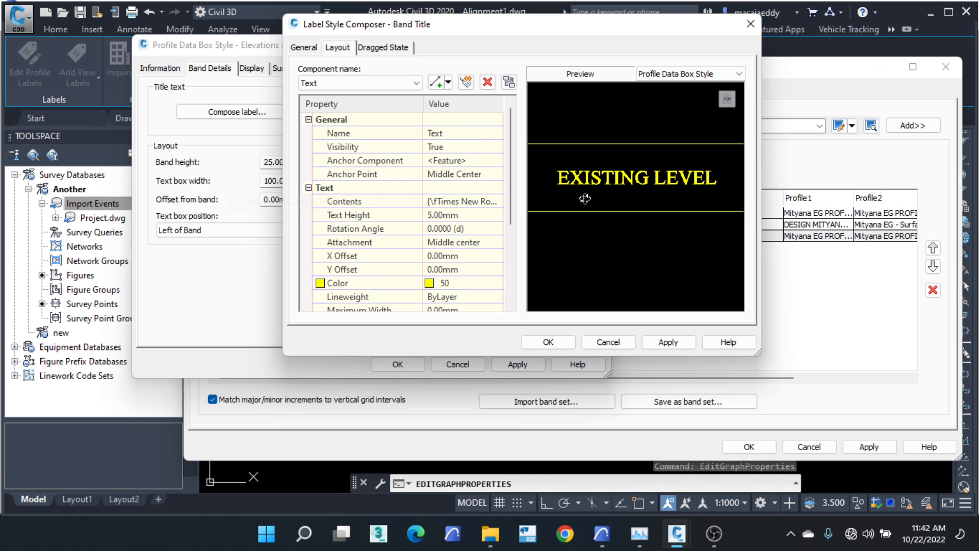
Step: Add a new line component to the band title label and set its start point anchor component to Text
left_click(447, 83)
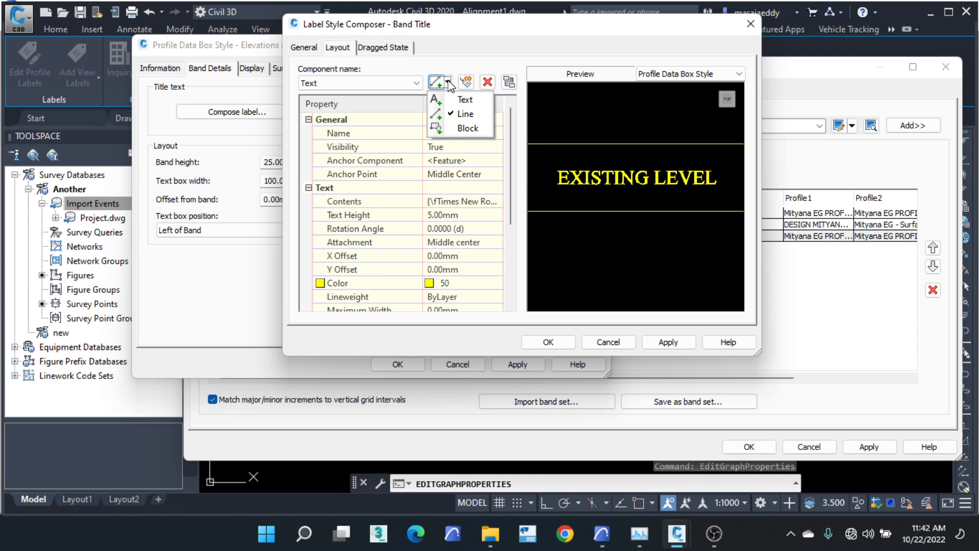
left_click(462, 115)
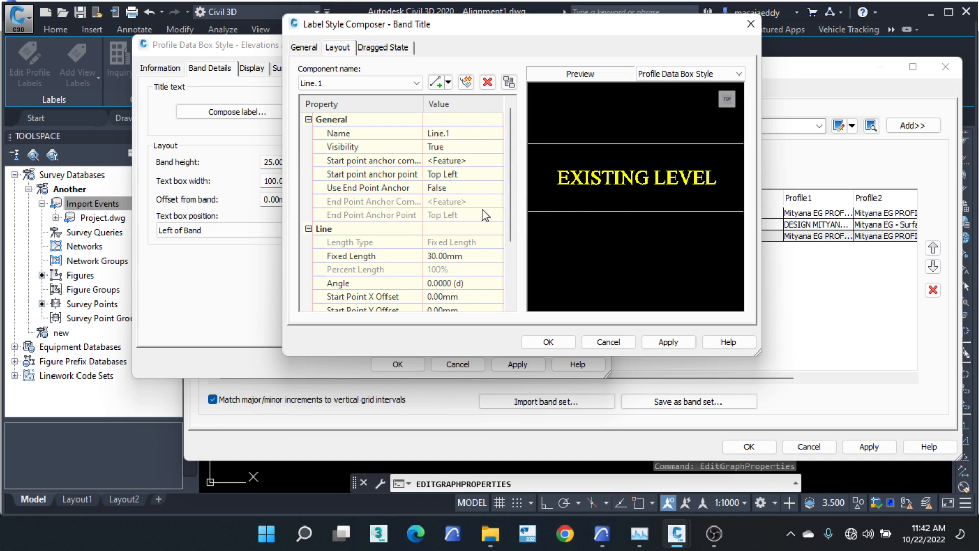
left_click(469, 162)
left_click(470, 162)
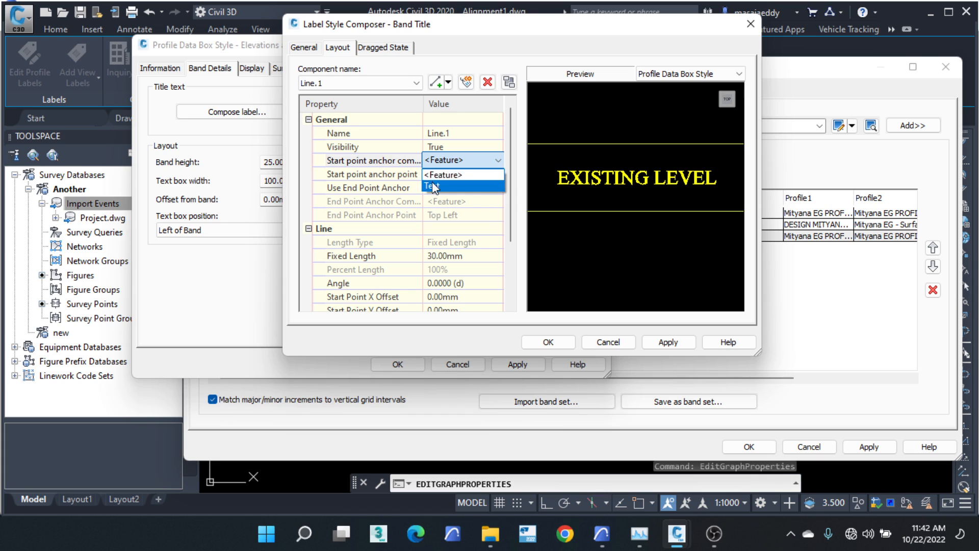
left_click(446, 182)
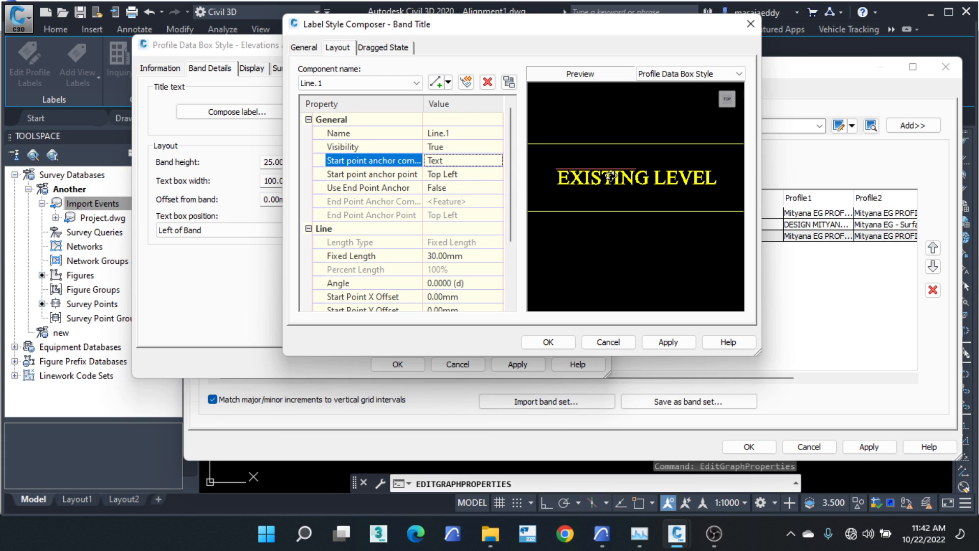
Step: Set the start point anchor point of Line.1 to Bottom Left
left_click(458, 175)
left_click(458, 175)
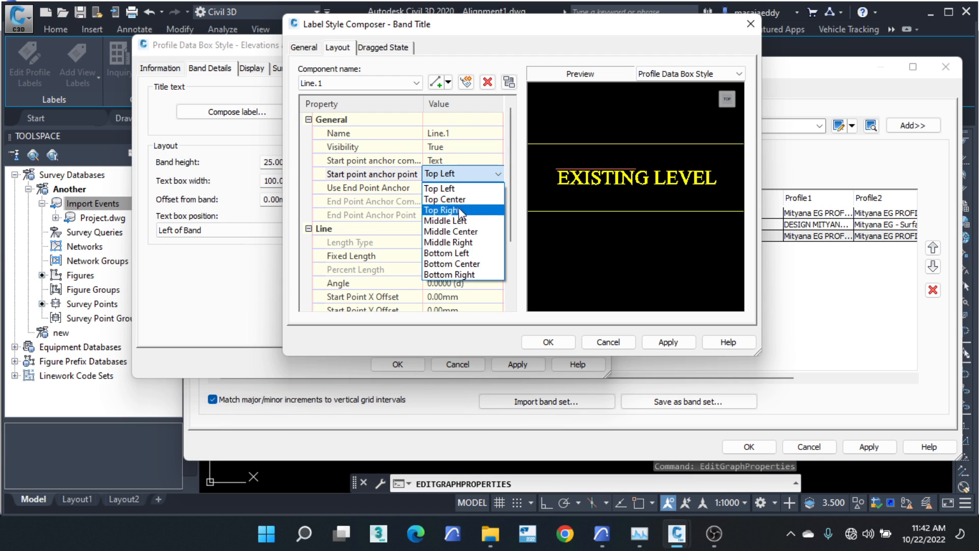
left_click(459, 254)
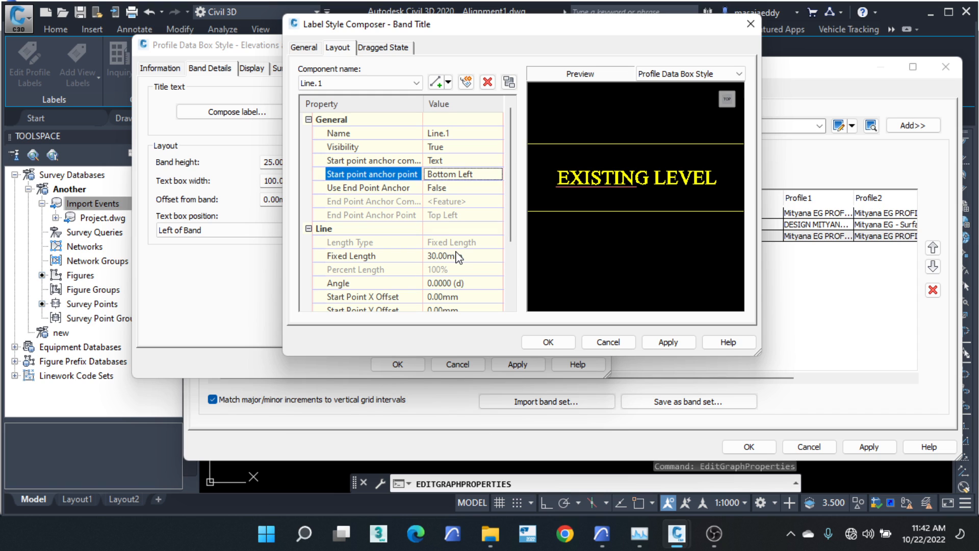
Step: Enable the line's end point anchor and attach it to the Text component at Bottom Right
left_click(390, 190)
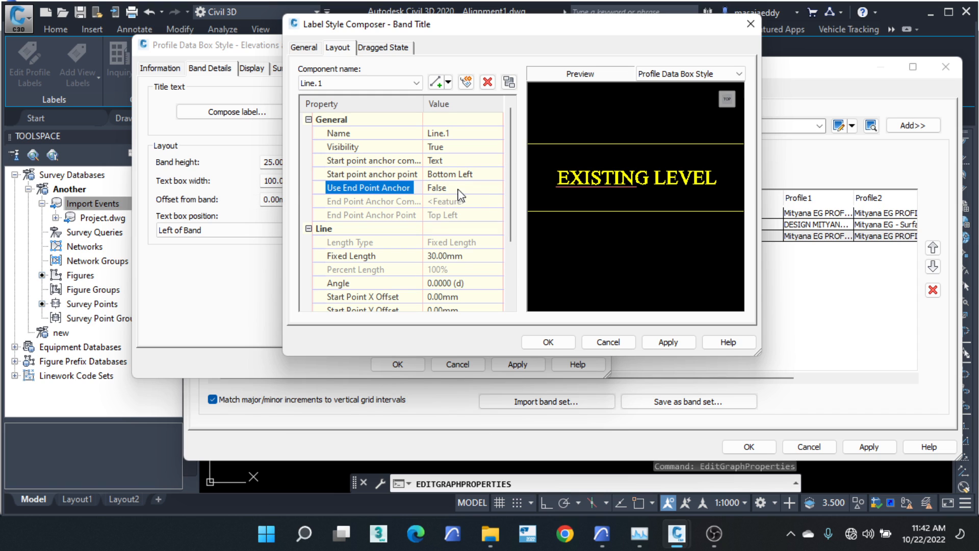
left_click(458, 189)
left_click(458, 188)
left_click(485, 218)
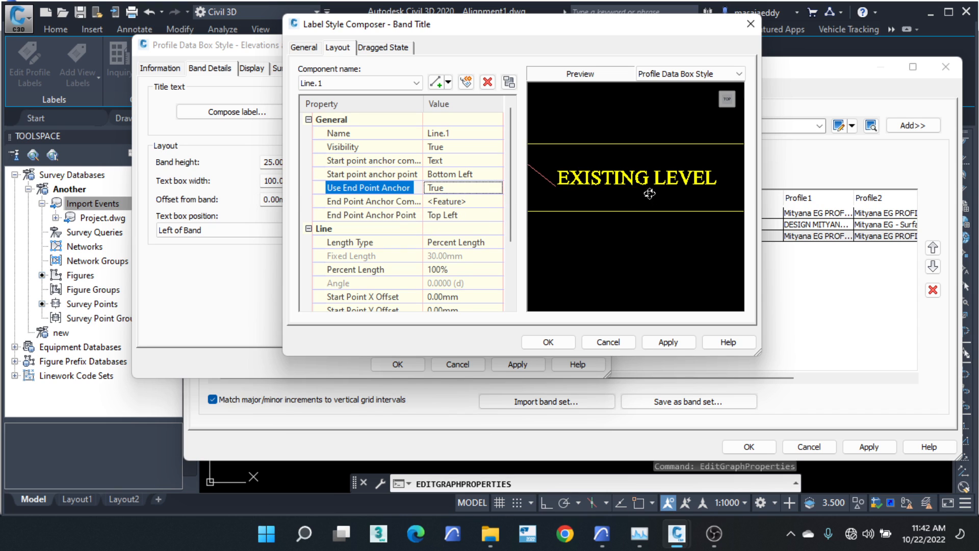
left_click(461, 202)
left_click(451, 225)
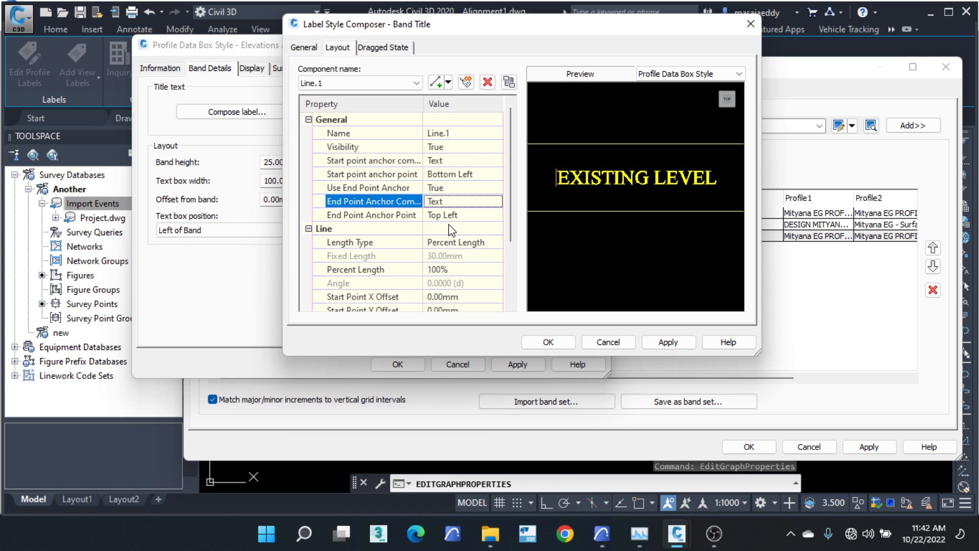
left_click(456, 215)
left_click(456, 215)
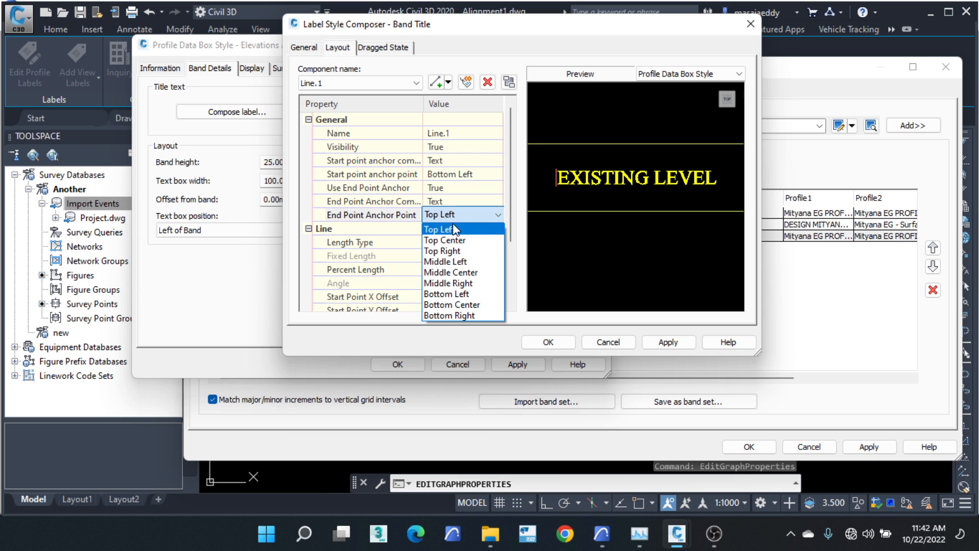
left_click(450, 316)
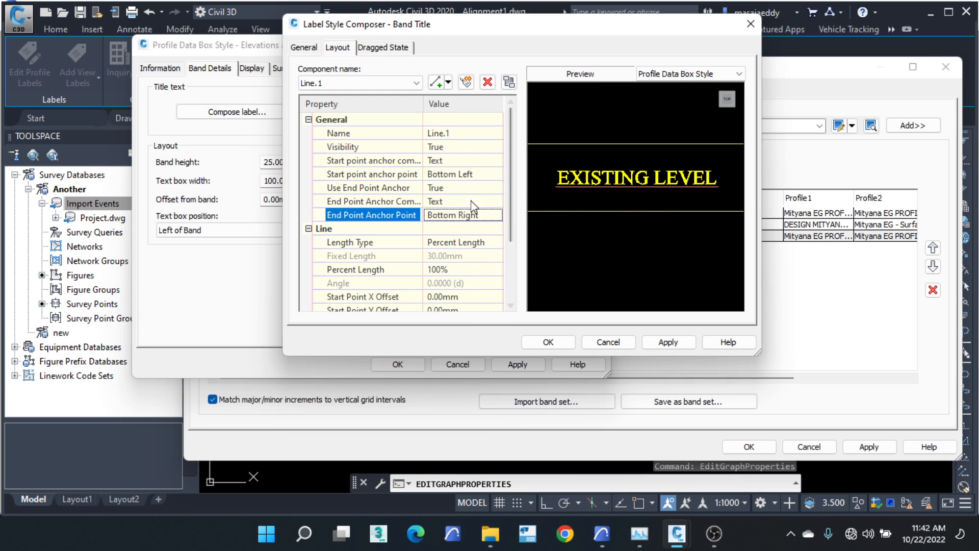
Step: Set both the start point and end point Y offsets of Line.1 to -1 mm
scroll(482, 199, "down", 1)
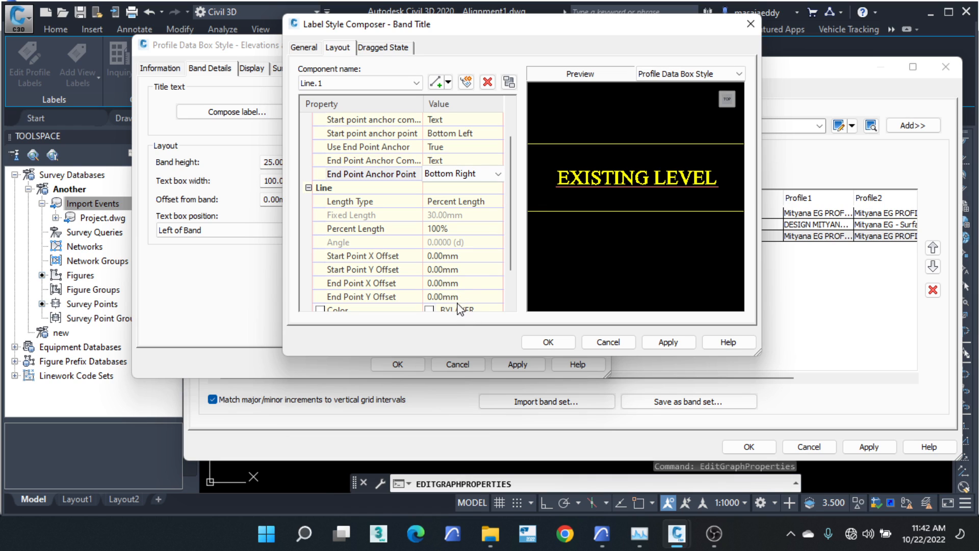
left_click(473, 269)
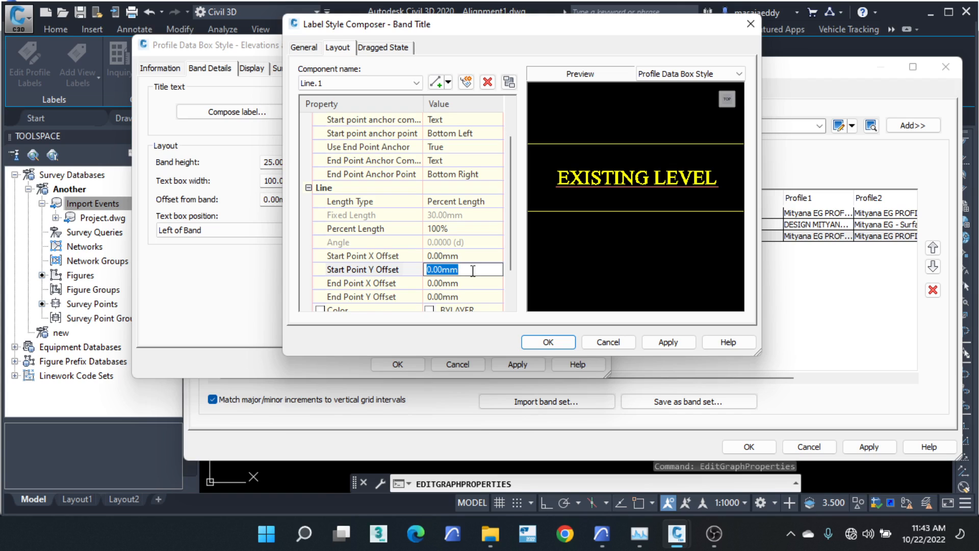
type("-1")
key("Return")
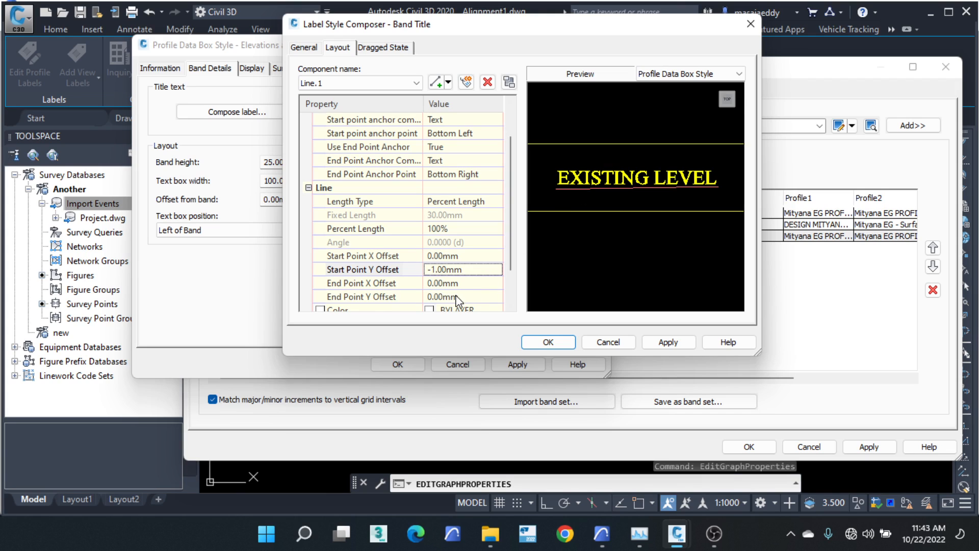
left_click(357, 297)
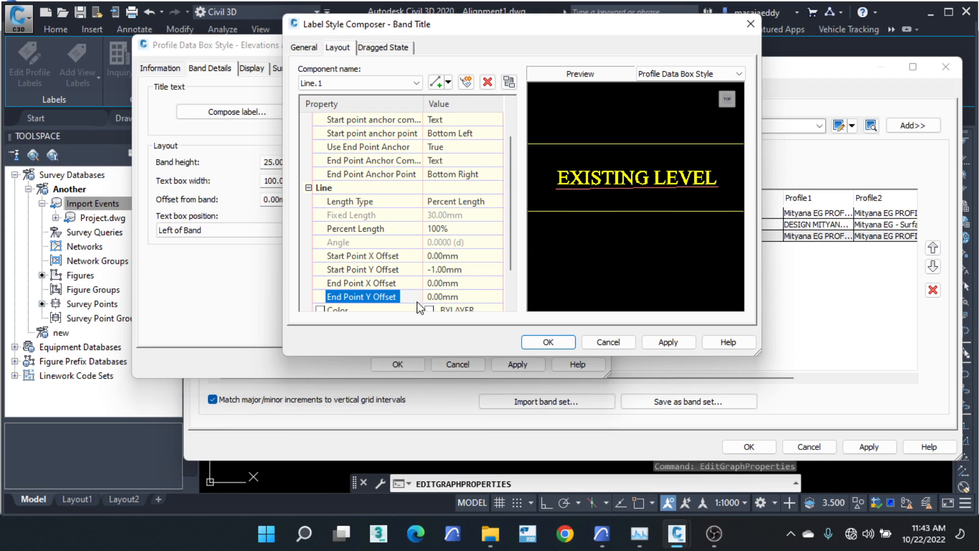
left_click(466, 296)
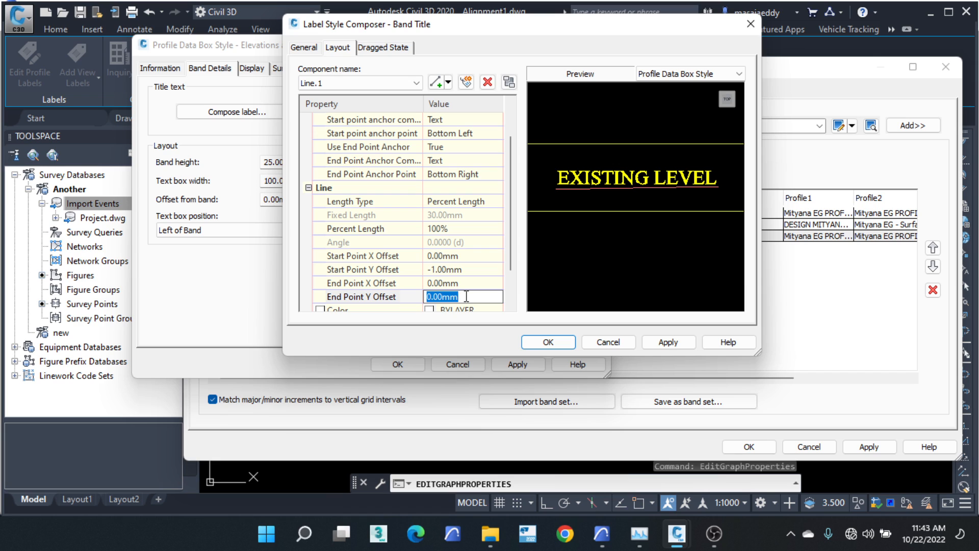
type("-1")
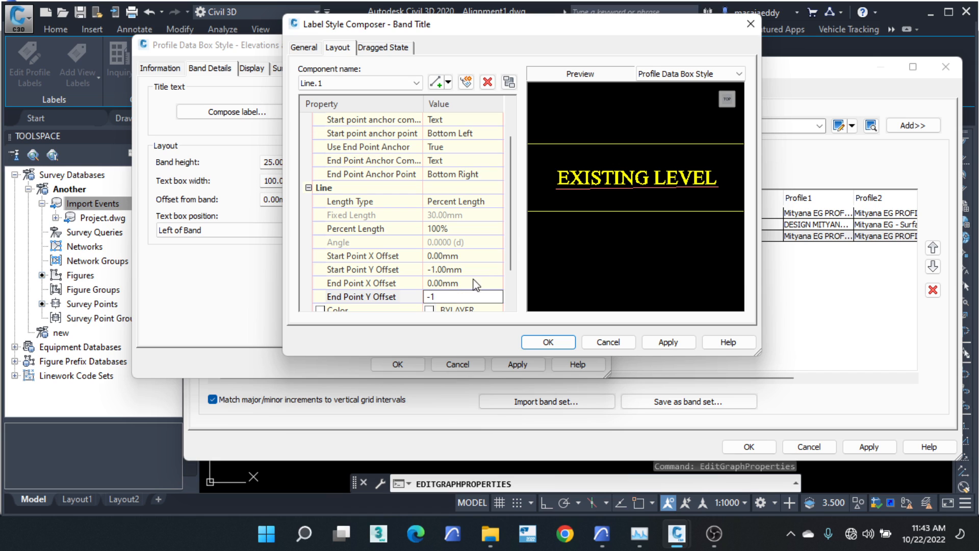
key("Return")
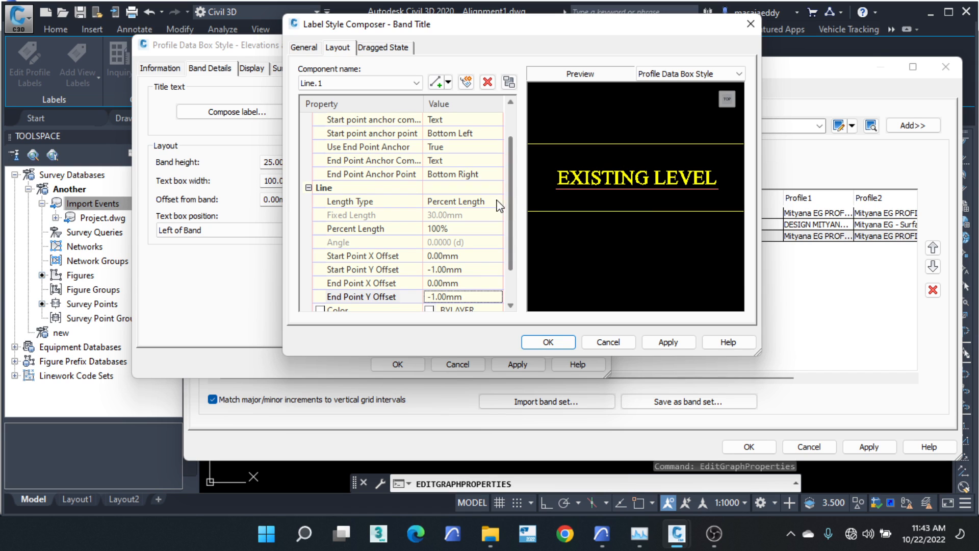
Step: Set the color of Line.1 to yellow, index color 50
scroll(515, 198, "down", 3)
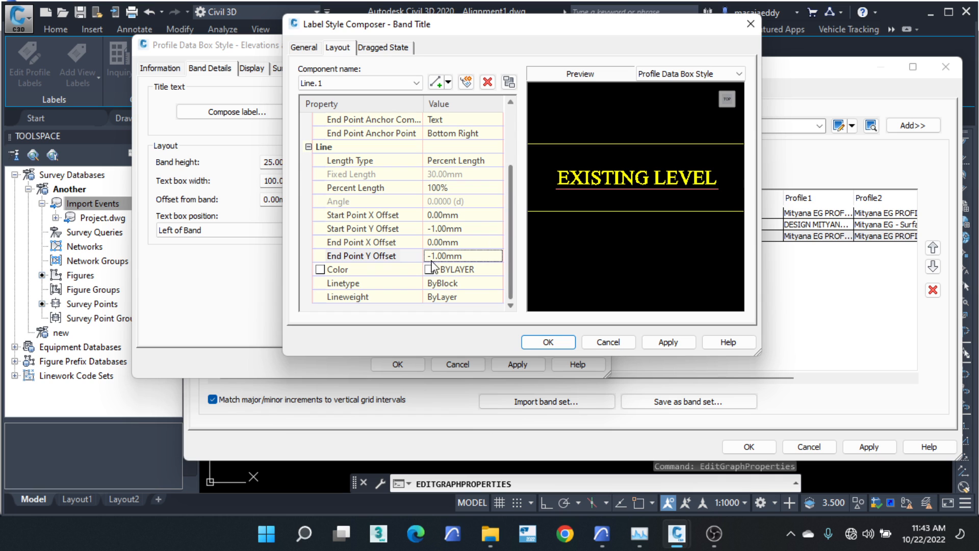
left_click(468, 272)
left_click(497, 269)
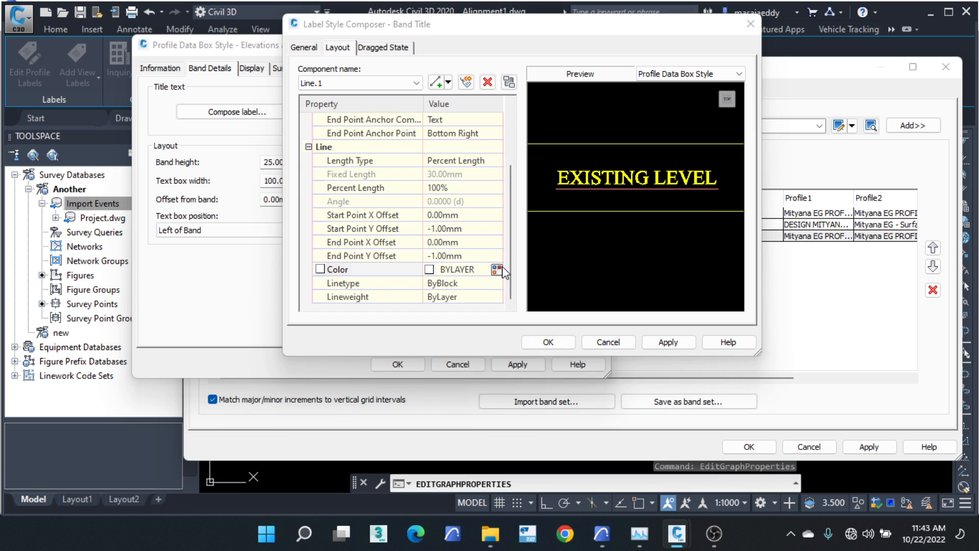
left_click(516, 268)
left_click(516, 253)
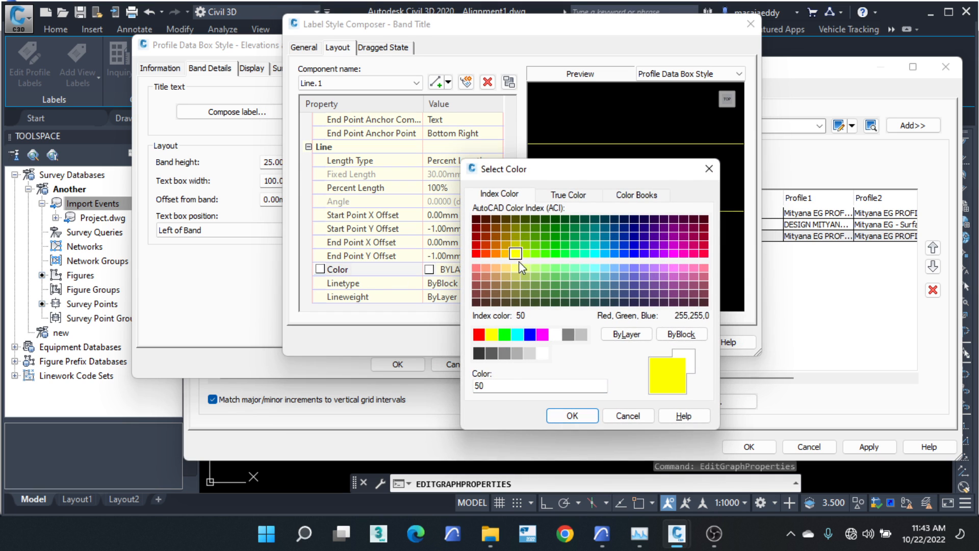
left_click(582, 416)
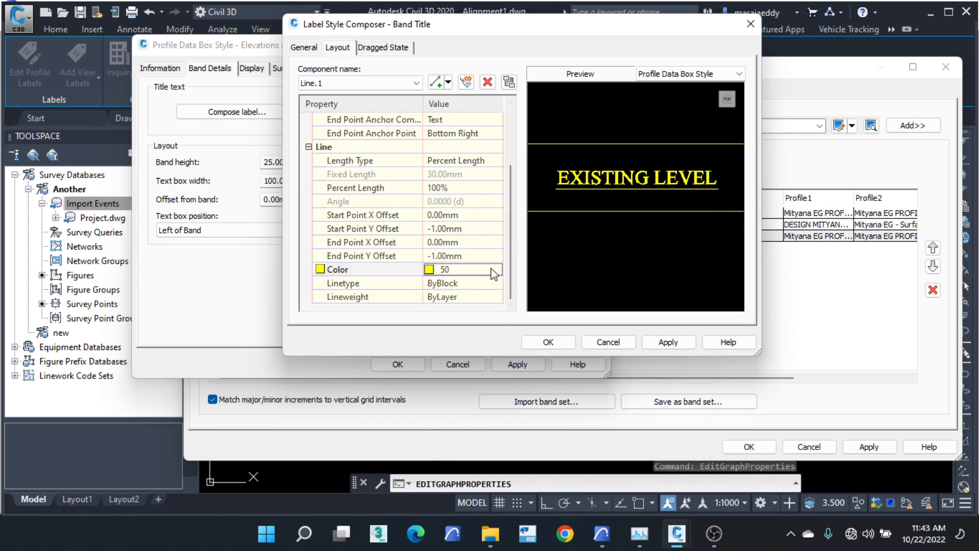
Step: Set the linetype of Line.1 to DASHED and check the line in the label preview
left_click(452, 285)
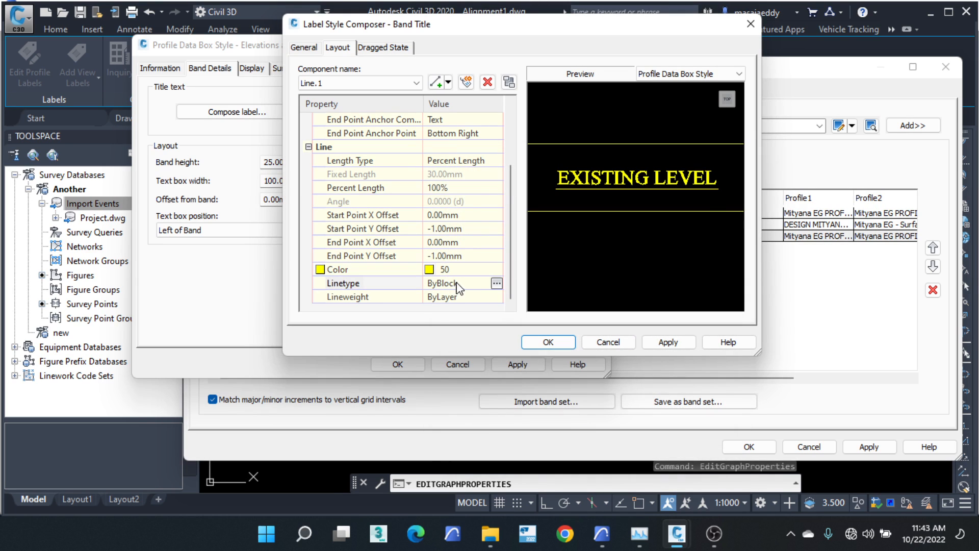
left_click(497, 283)
left_click(383, 147)
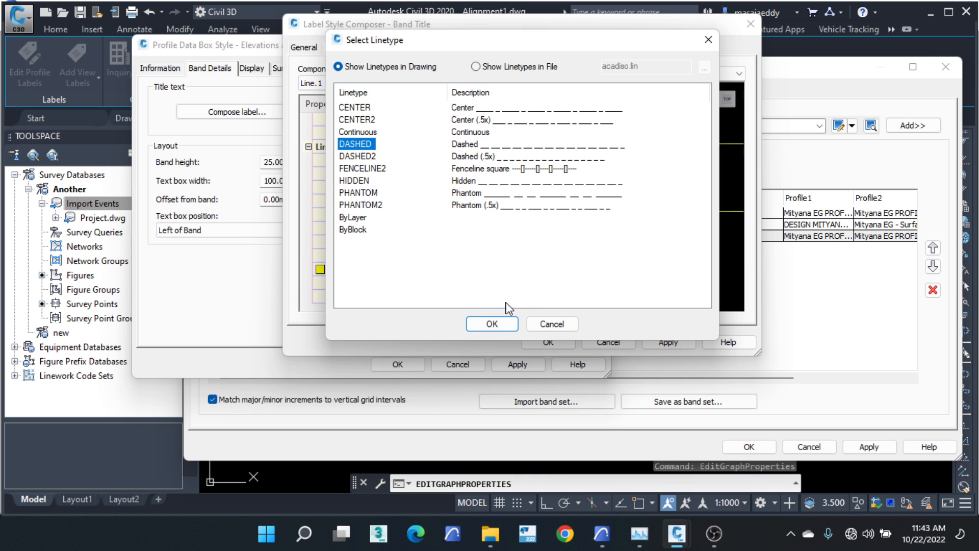
left_click(496, 323)
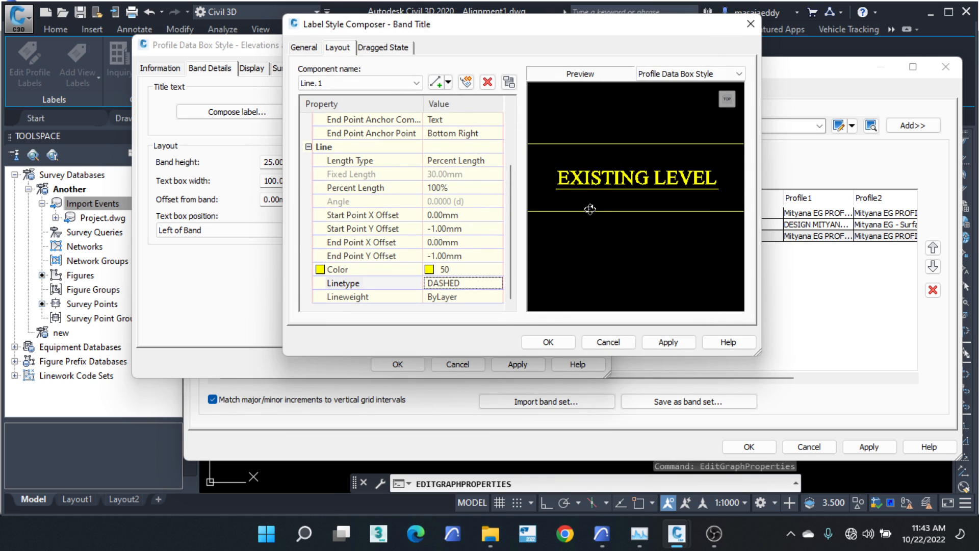
scroll(599, 187, "up", 4)
middle_click_drag(599, 174, 668, 175)
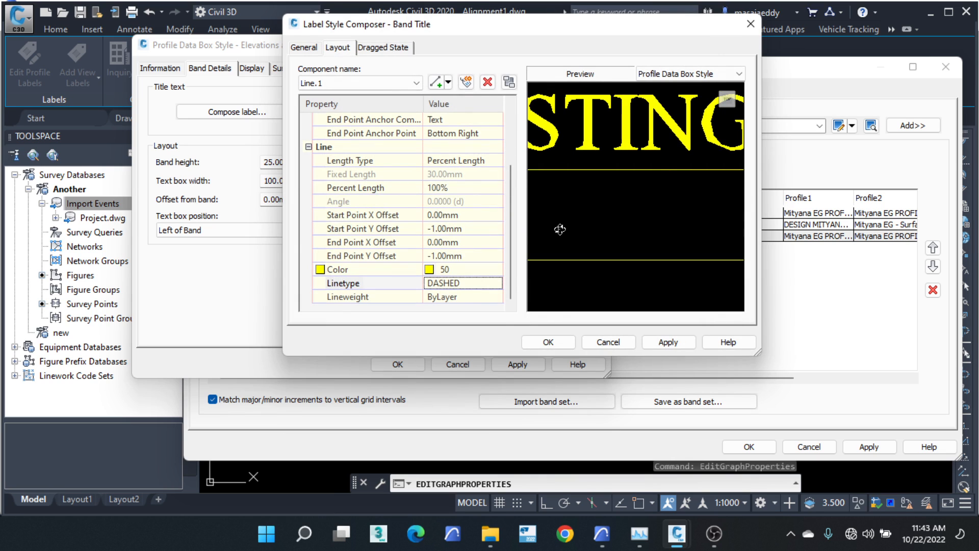
Step: Change the linetype of Line.1 to DASHED2 and check the line in the label preview
left_click(461, 283)
left_click(496, 283)
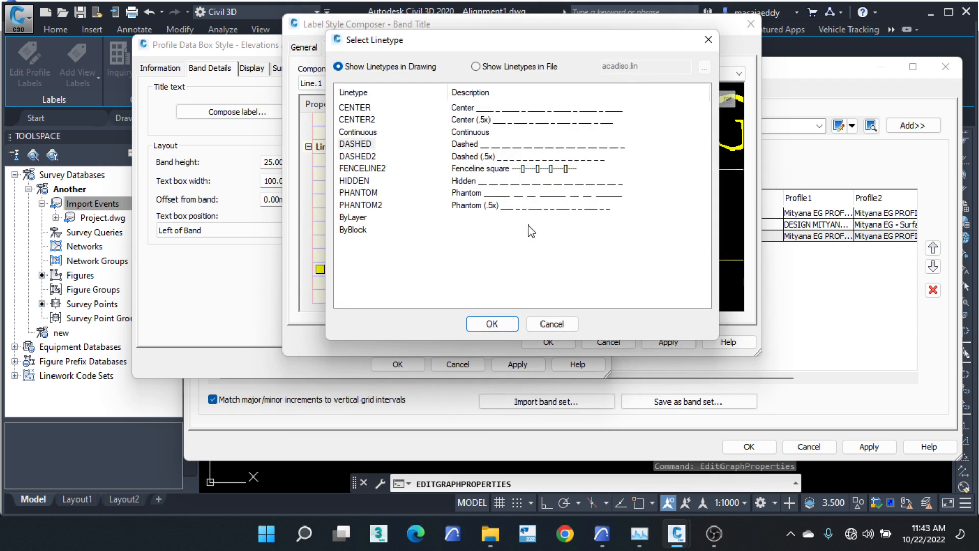
left_click(365, 160)
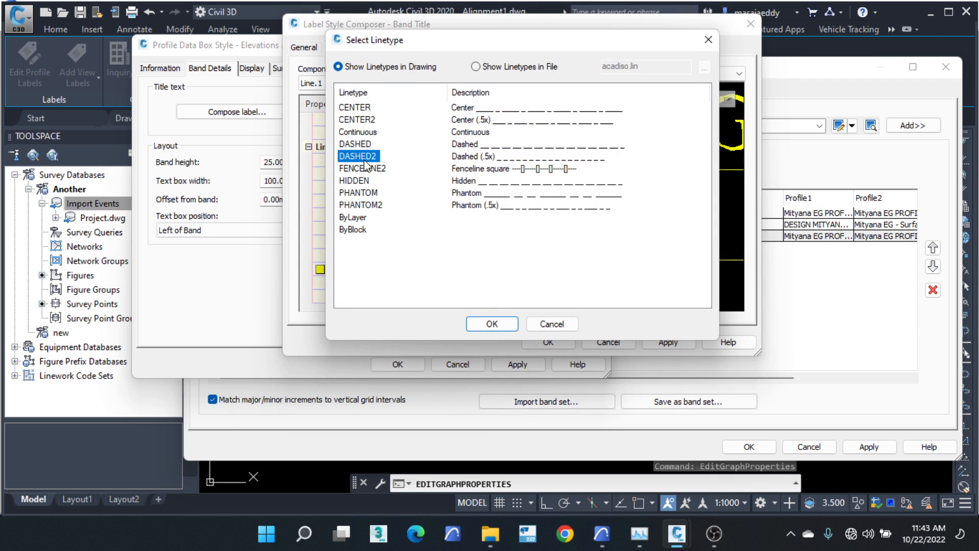
left_click(491, 323)
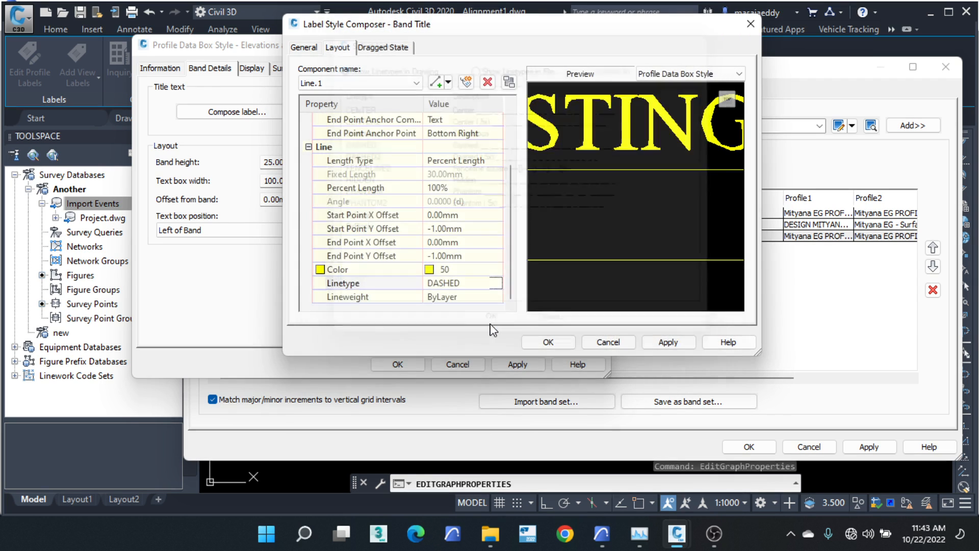
scroll(584, 178, "up", 1)
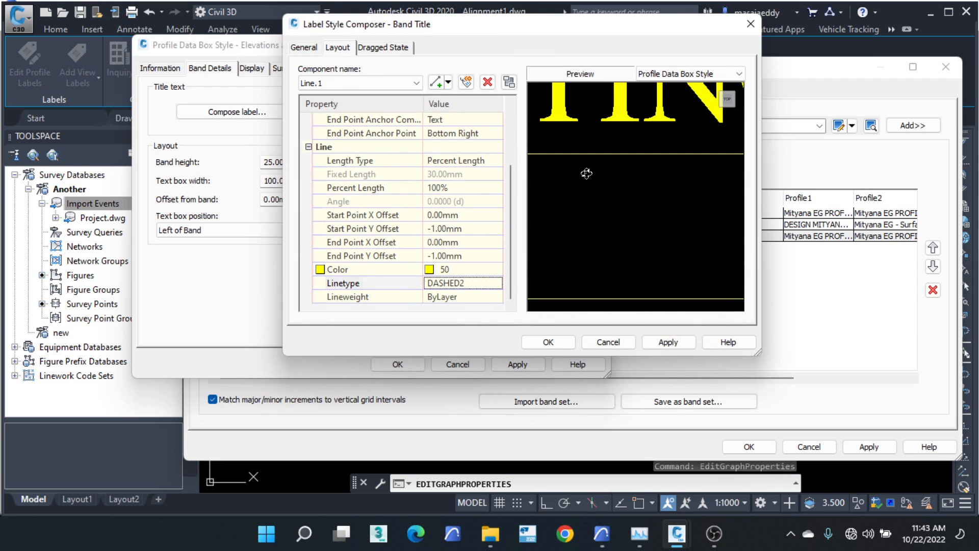
scroll(594, 183, "down", 2)
scroll(594, 218, "down", 2)
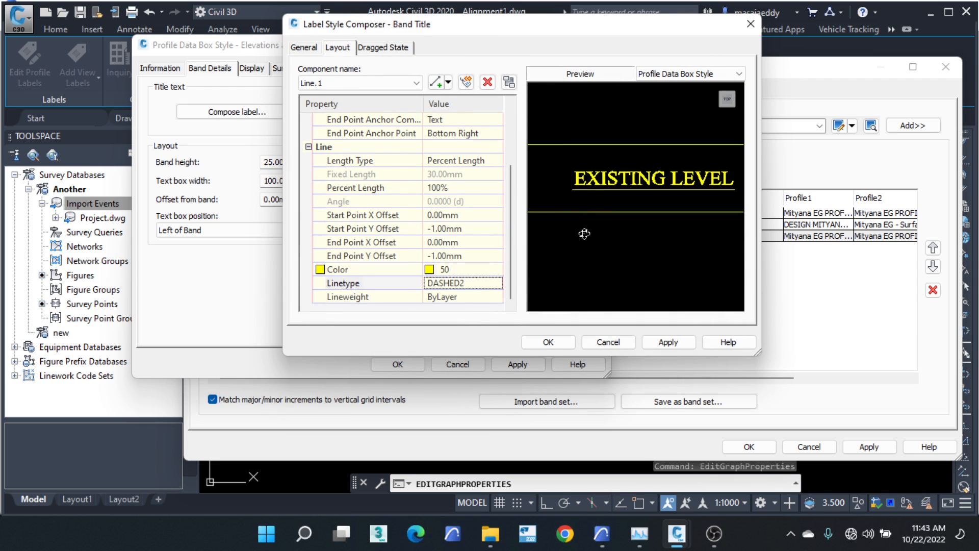
Step: Accept the band title label, the band style and the profile view properties, and clear the profile view selection
left_click(556, 342)
left_click(398, 364)
left_click(484, 184)
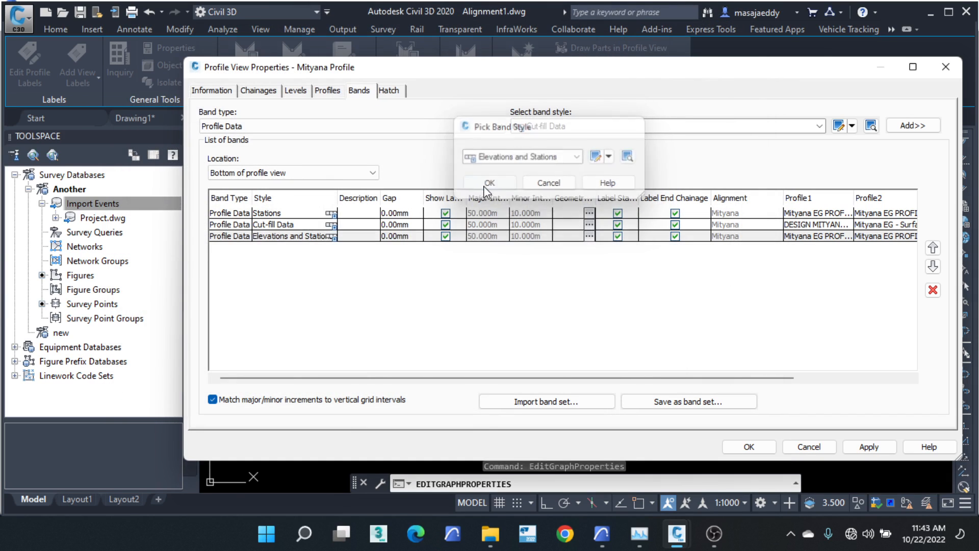
left_click(748, 447)
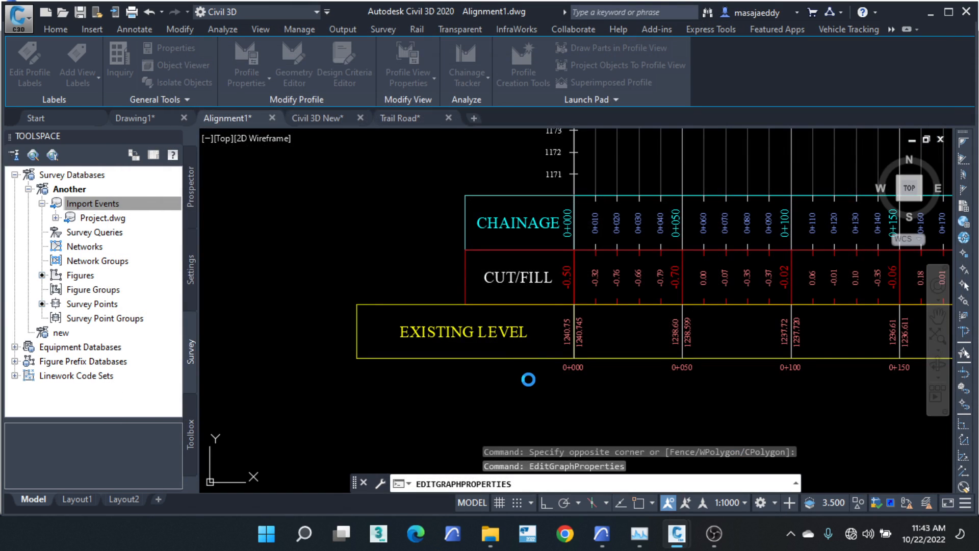
key("Escape")
Step: Examine the EXISTING LEVEL title's underline in the drawing and look over the profile view and its bands
scroll(393, 308, "up", 4)
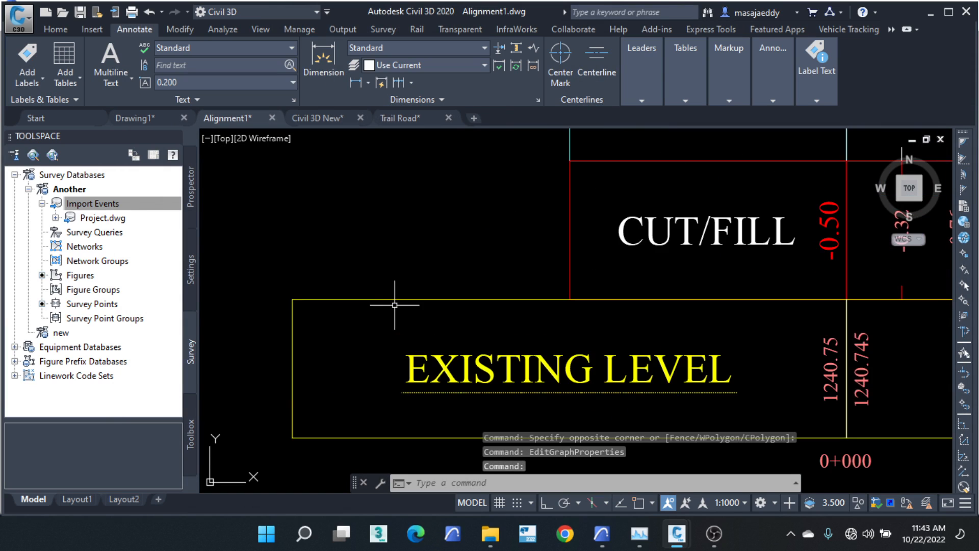
scroll(529, 393, "up", 6)
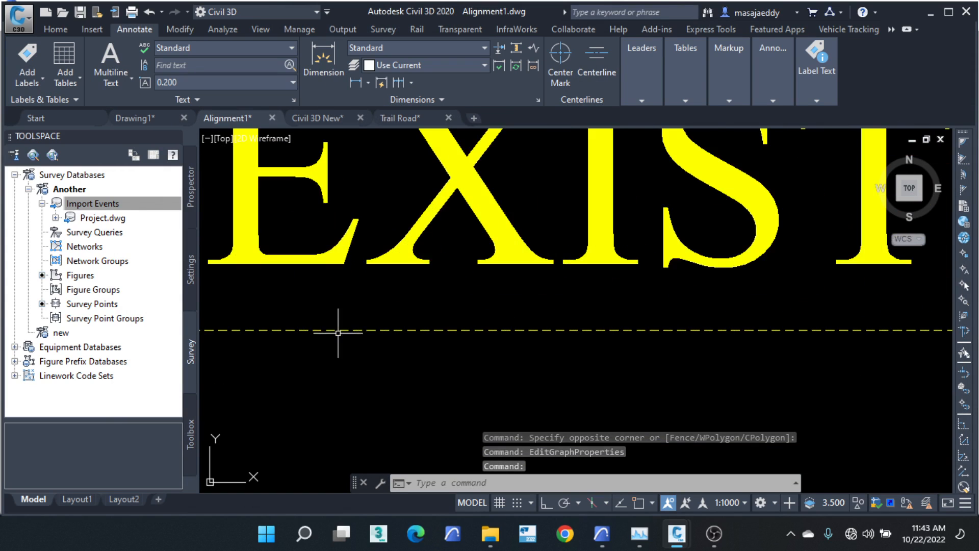
scroll(356, 302, "down", 8)
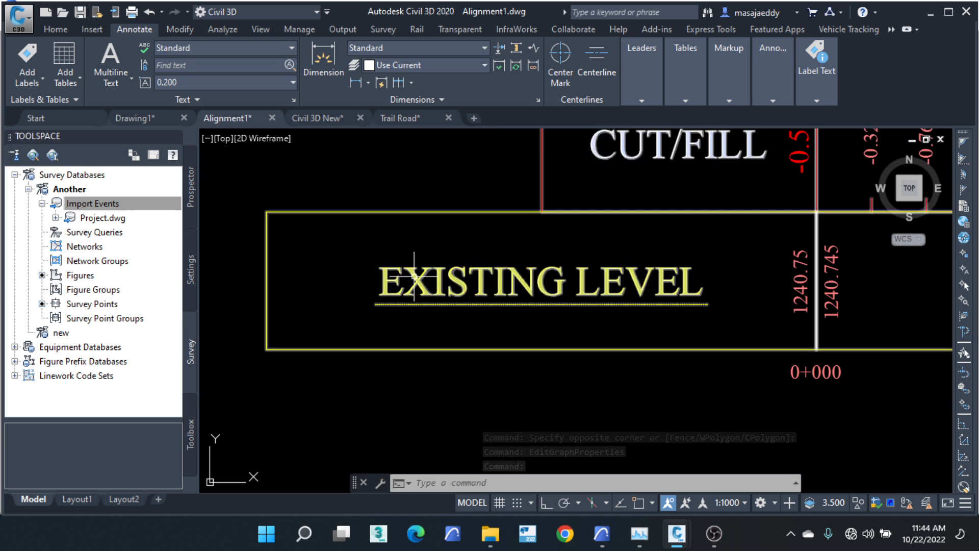
scroll(466, 291, "up", 4)
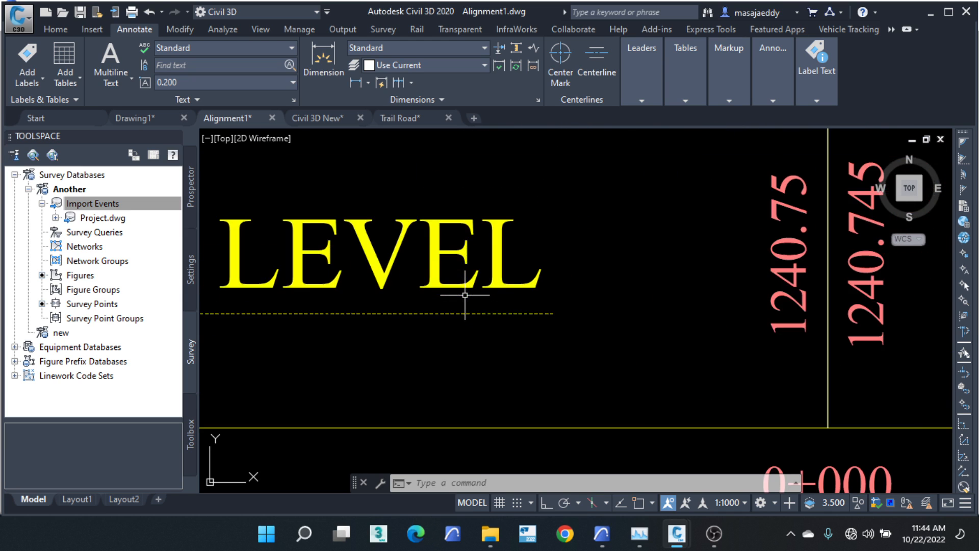
scroll(465, 338, "down", 10)
scroll(497, 255, "up", 8)
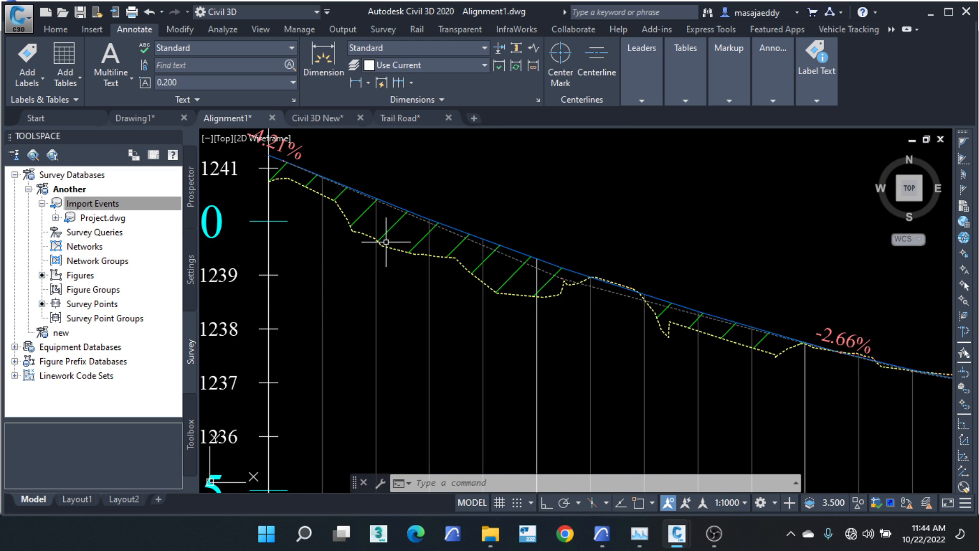
scroll(383, 240, "down", 7)
scroll(395, 280, "up", 6)
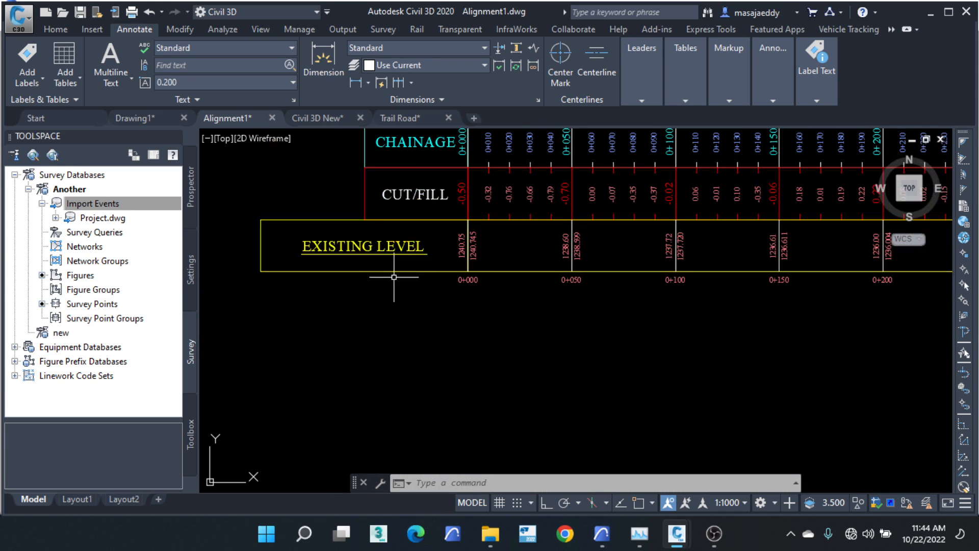
Step: Open the properties of the Mityana profile view and check its list of bands against the bands in the drawing
scroll(465, 212, "up", 3)
left_click(466, 212)
left_click(453, 216)
right_click(453, 216)
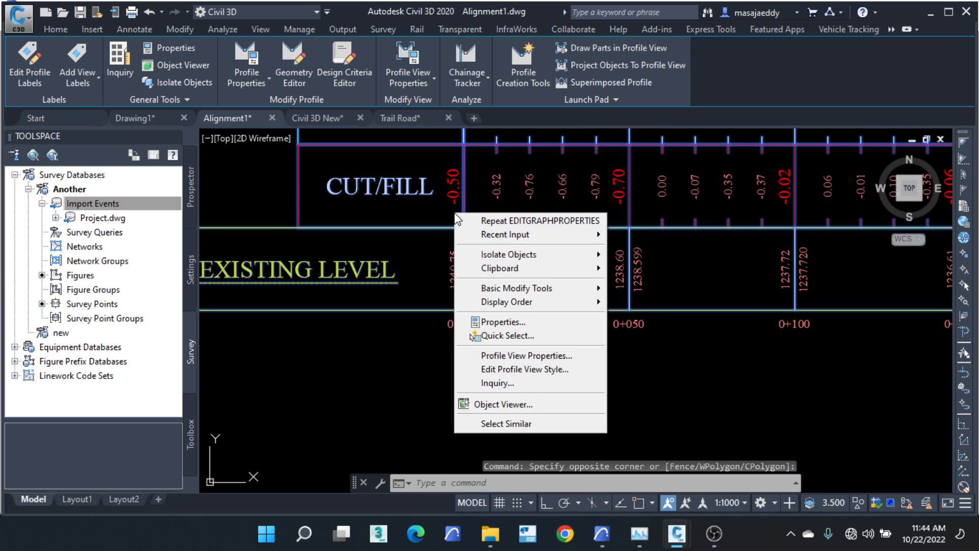
left_click(526, 357)
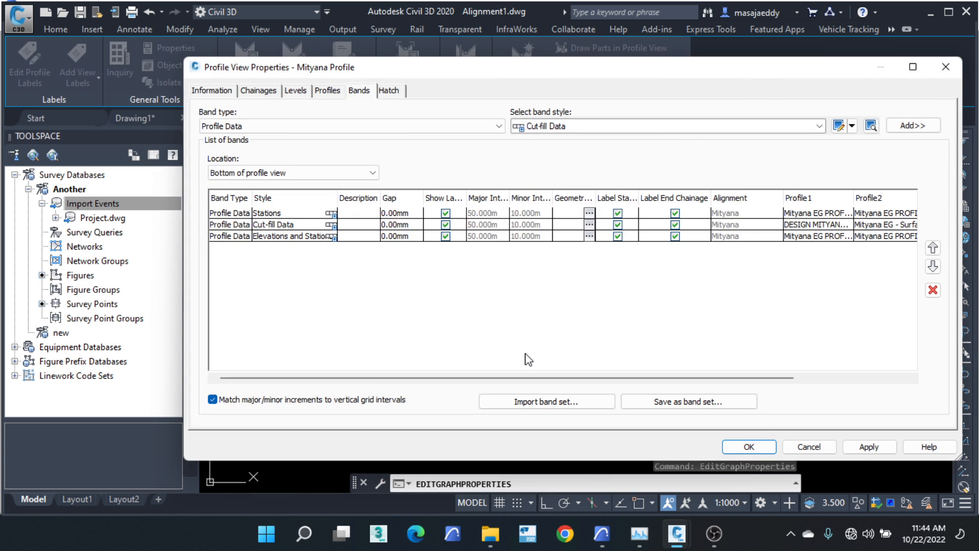
mouse_move(591, 69)
left_mouse_down()
mouse_move(649, 249)
mouse_move(737, 363)
left_mouse_up()
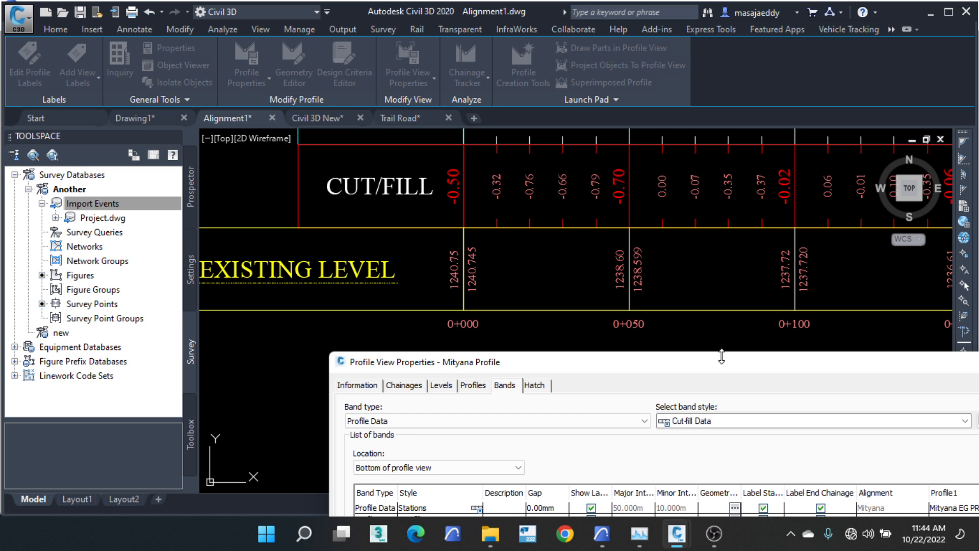
left_click_drag(711, 365, 606, 70)
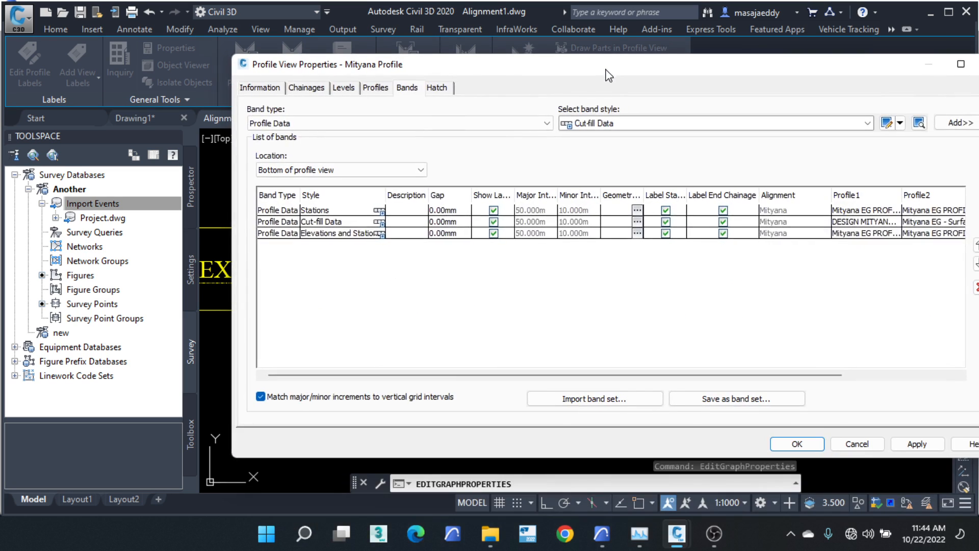
Step: Open the title text label of the Elevations and Stations band style for editing and inspect the EXISTING LEVEL title in the preview
left_click(380, 234)
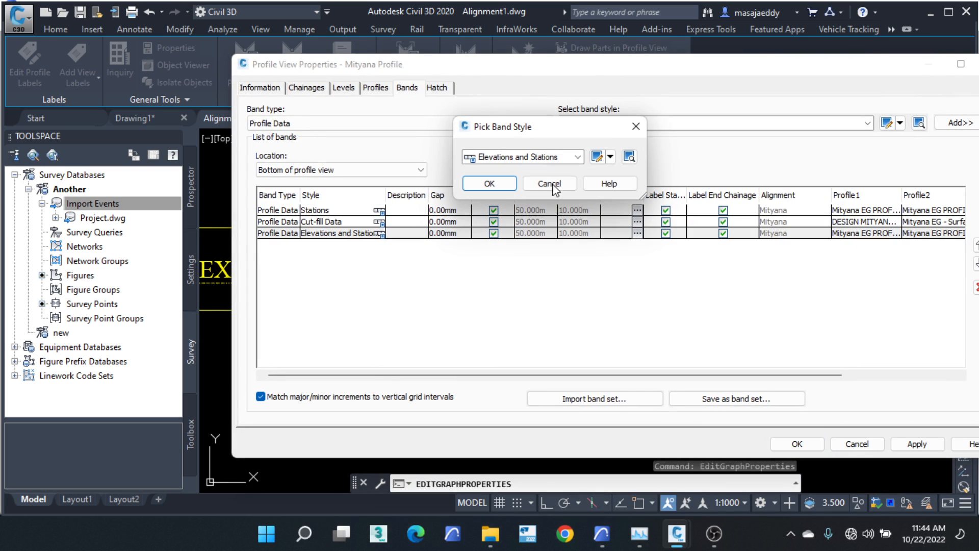
left_click(611, 157)
left_click(631, 204)
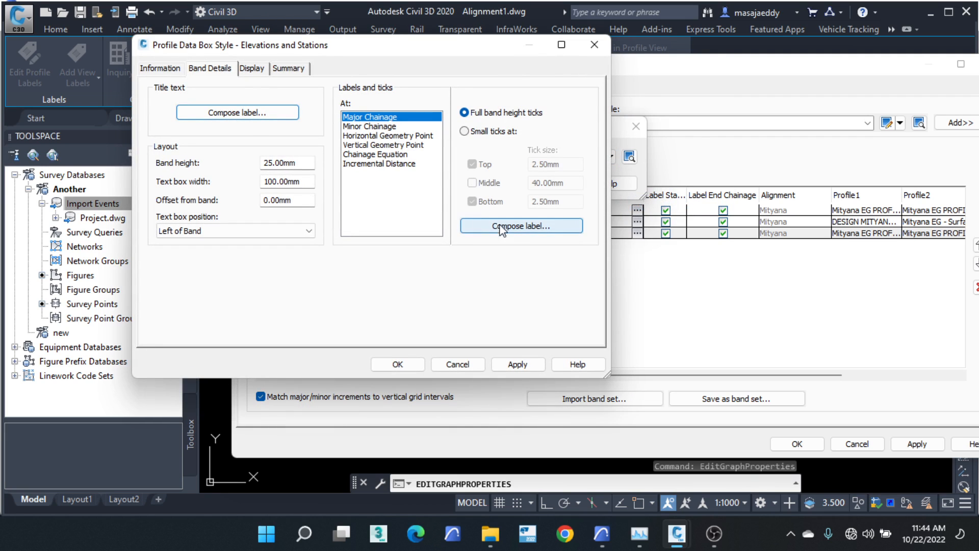
left_click(248, 113)
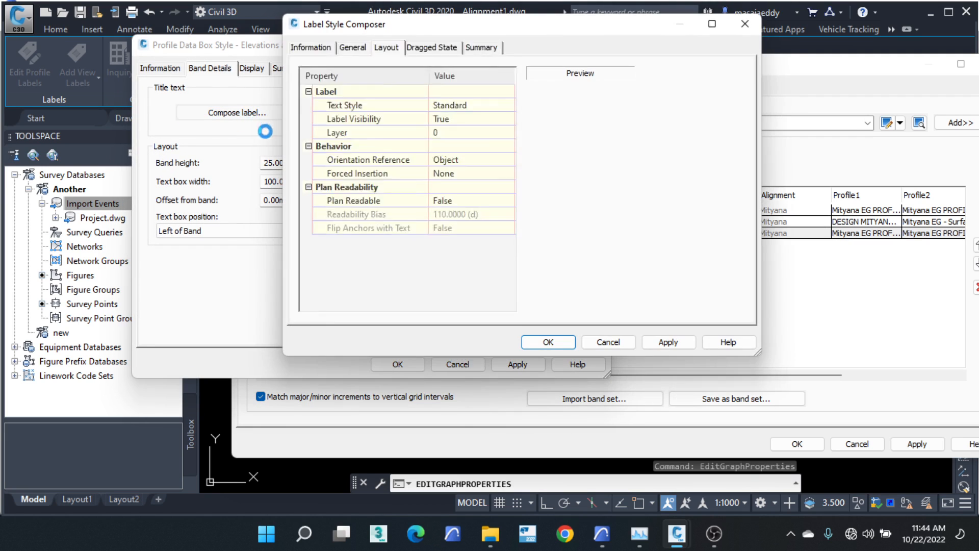
scroll(559, 171, "up", 3)
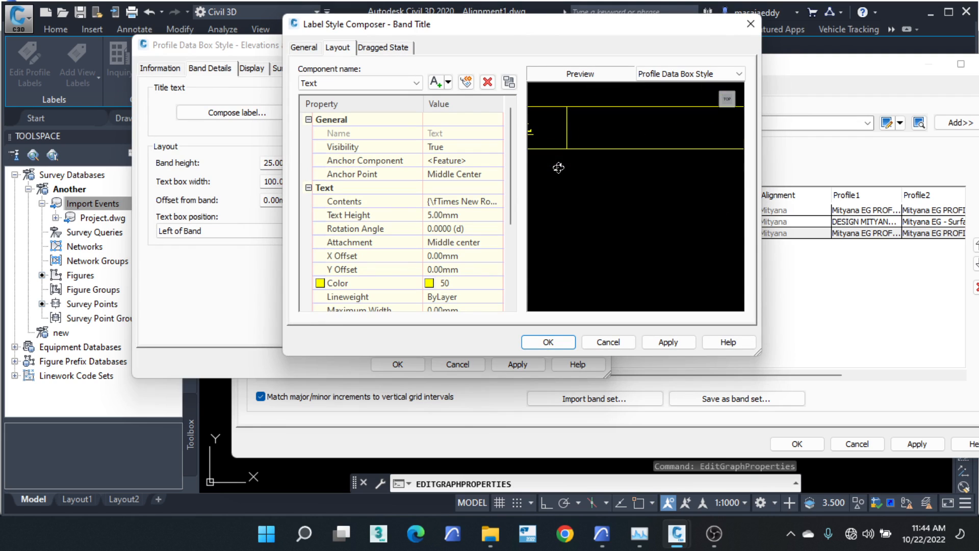
middle_click_drag(559, 167, 589, 195)
scroll(684, 206, "up", 3)
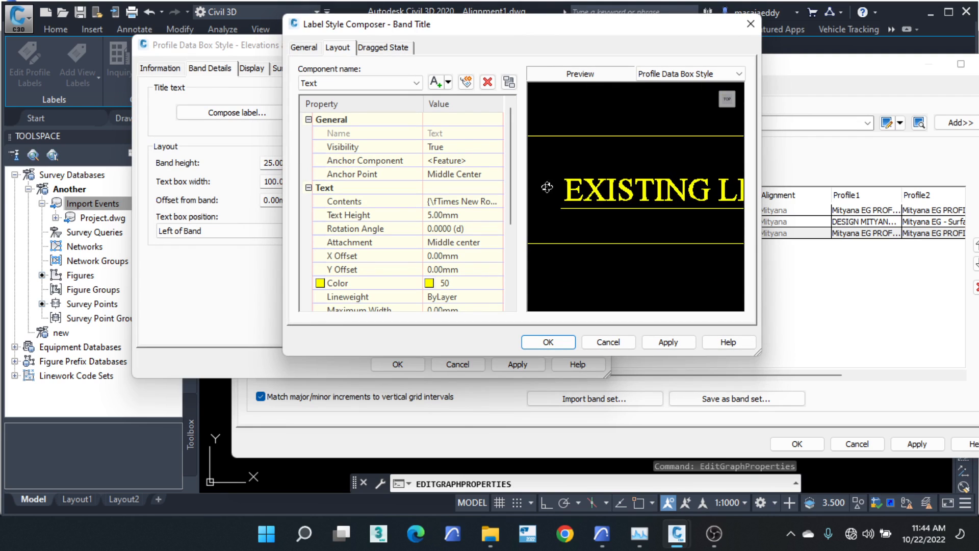
Step: Examine the start and end anchor, Y offset and color settings of the title label's Line.1 component
left_click(394, 84)
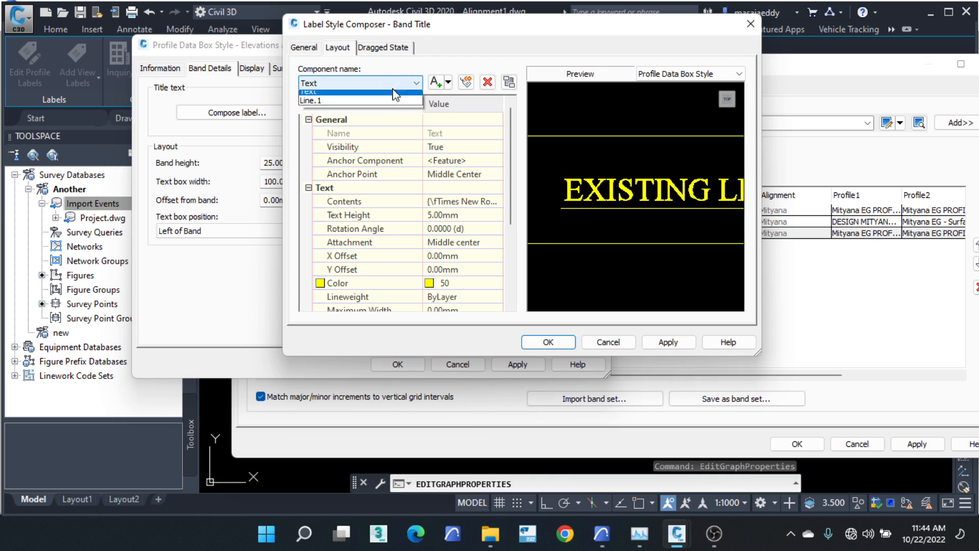
left_click(357, 105)
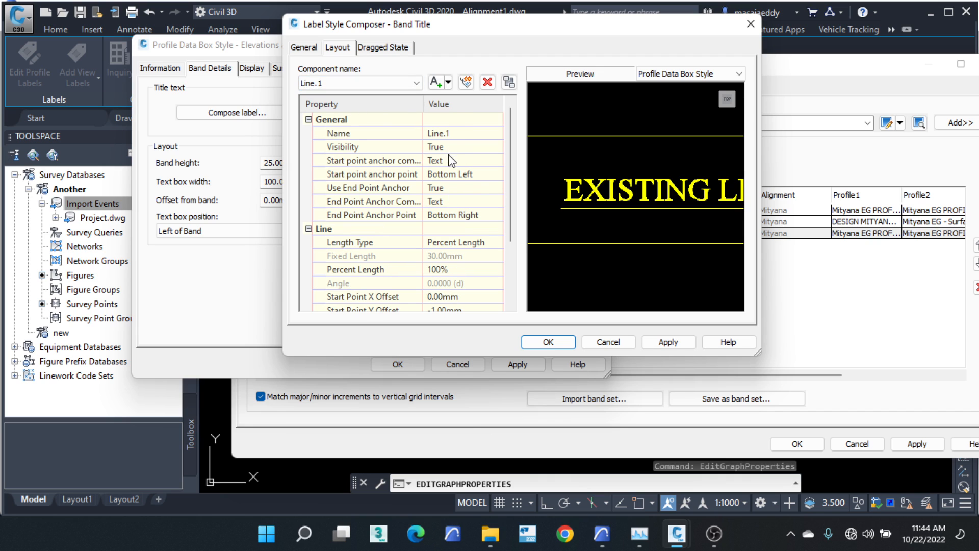
left_click(456, 162)
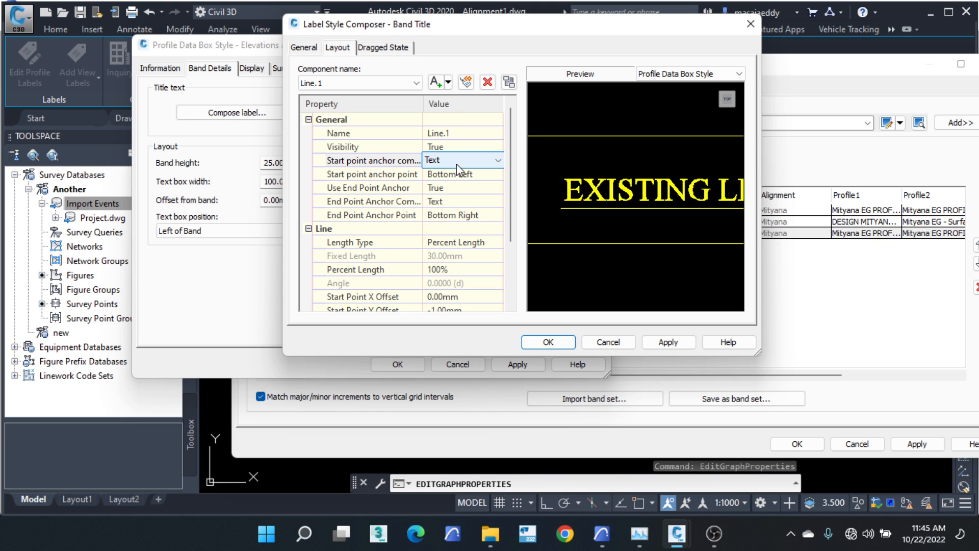
left_click(457, 168)
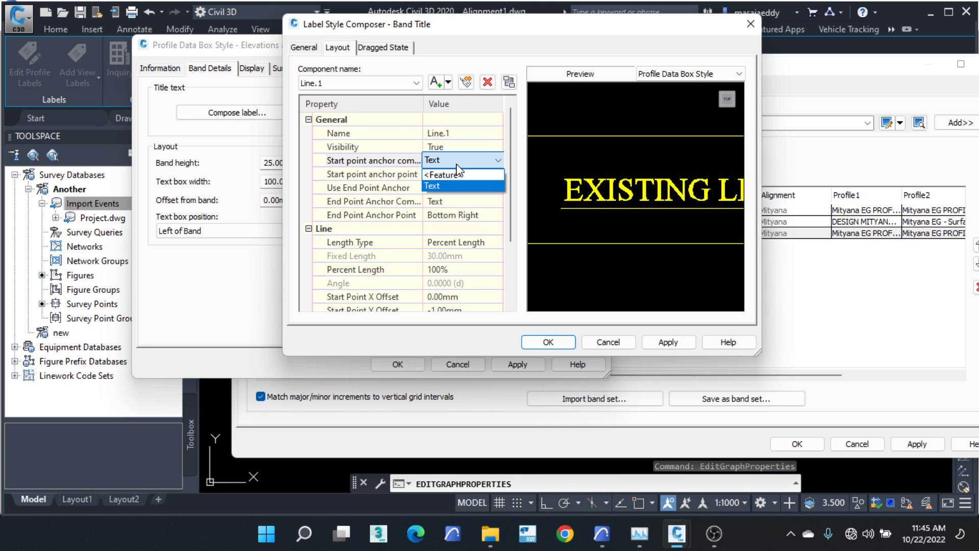
left_click(461, 173)
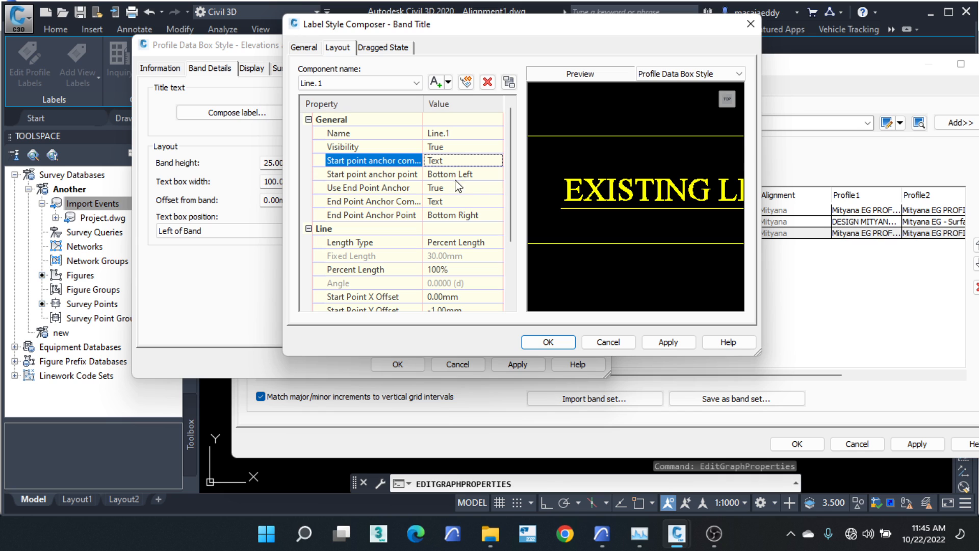
left_click(459, 217)
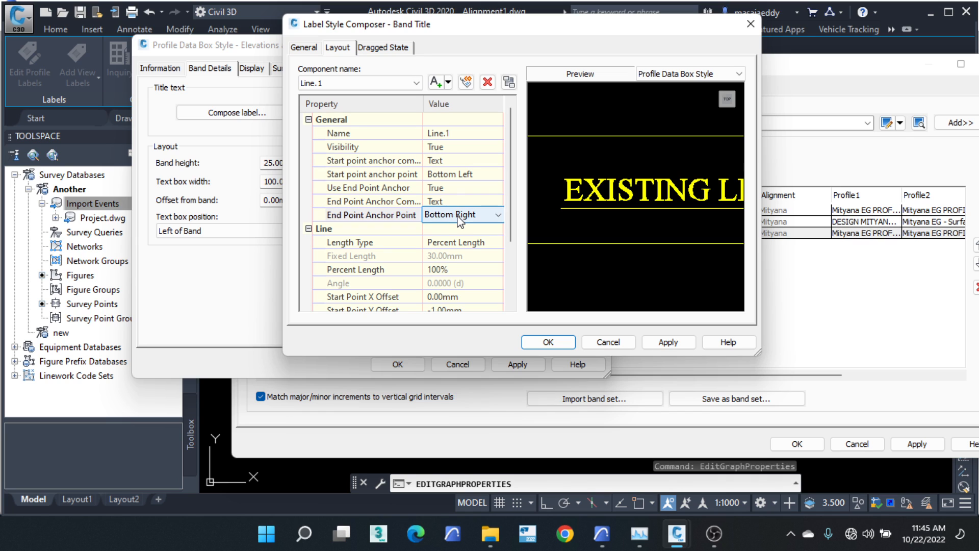
scroll(518, 275, "down", 2)
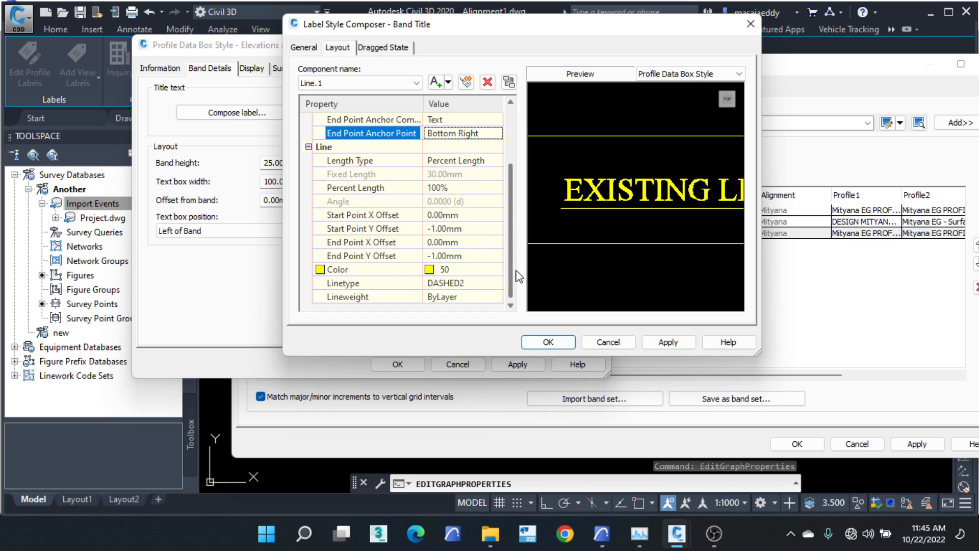
left_click(453, 270)
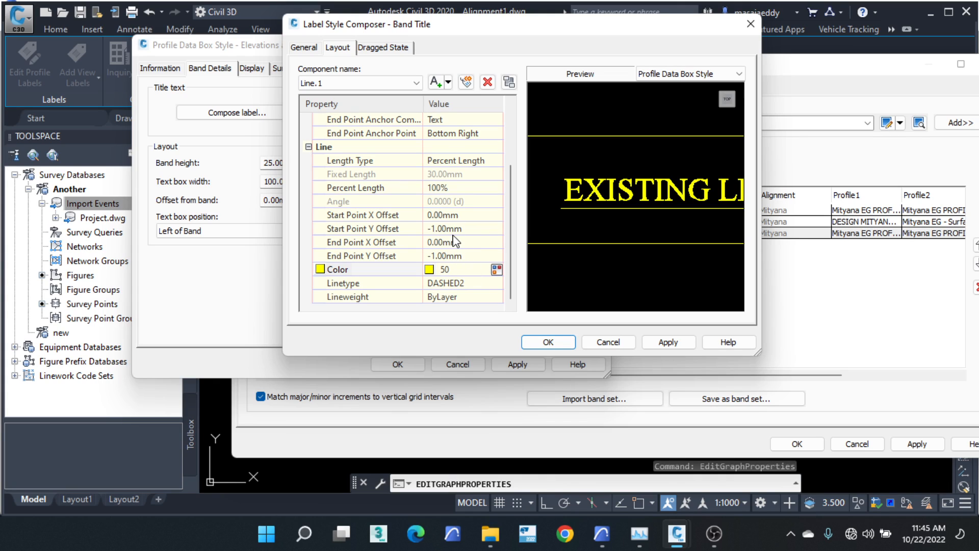
left_click(376, 229)
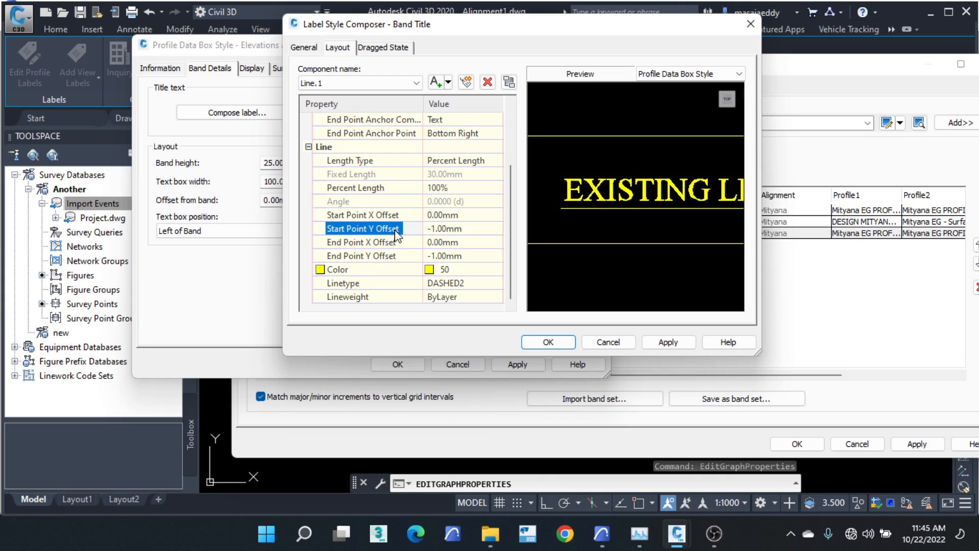
left_click(372, 256)
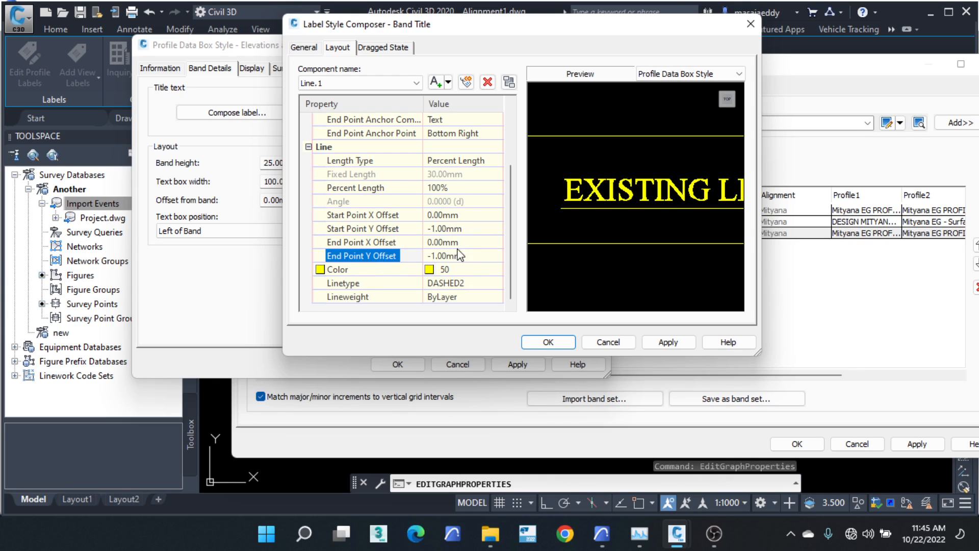
left_click(462, 270)
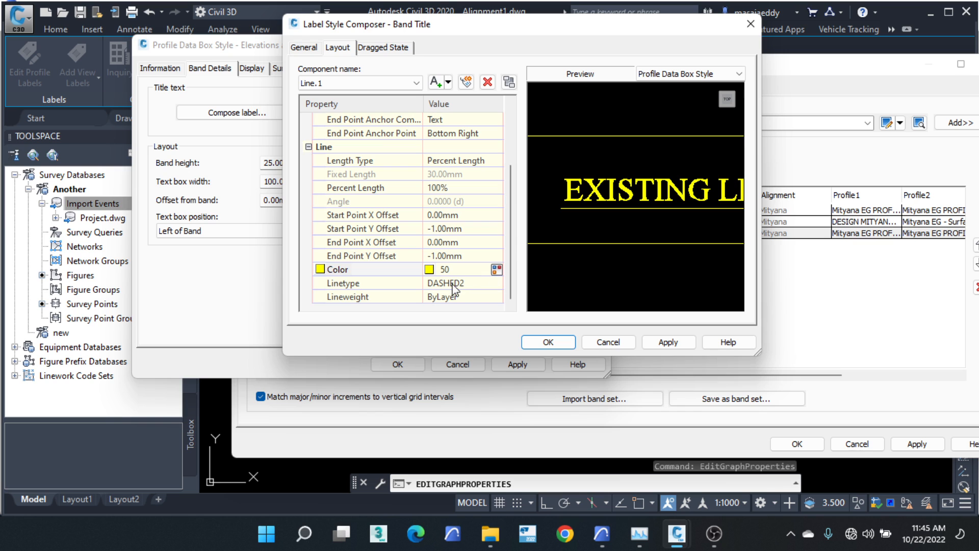
Step: Set the linetype of Line.1 to PHANTOM and accept the band title label
left_click(455, 284)
left_click(496, 283)
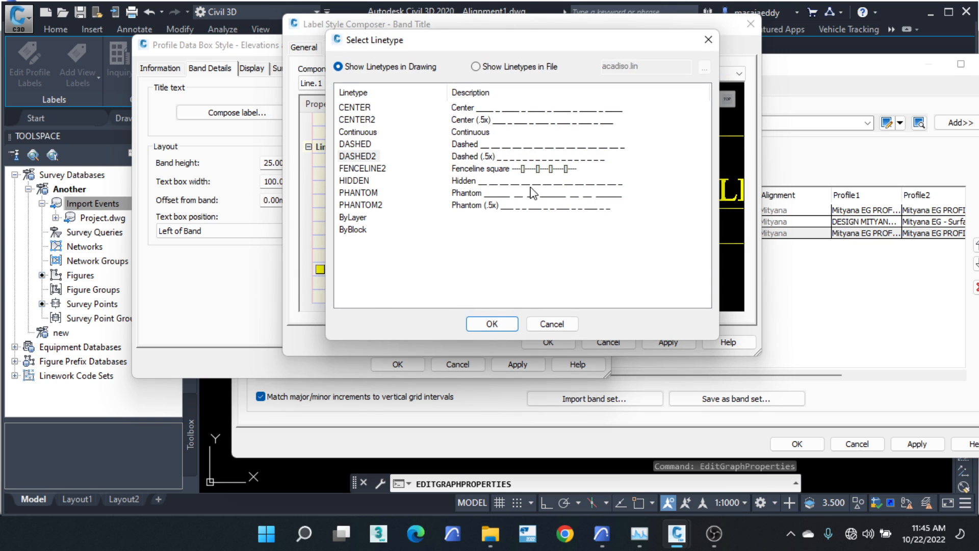
left_click(357, 181)
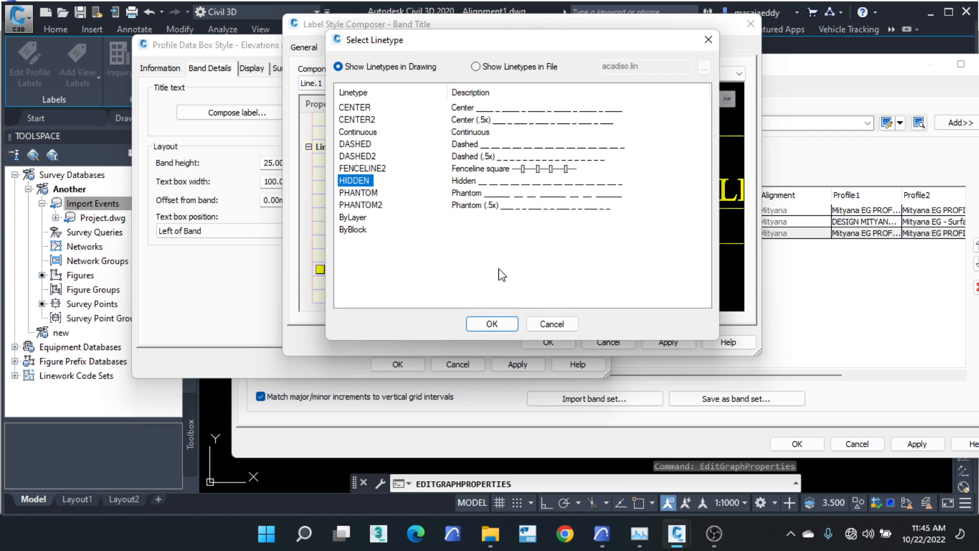
left_click(368, 193)
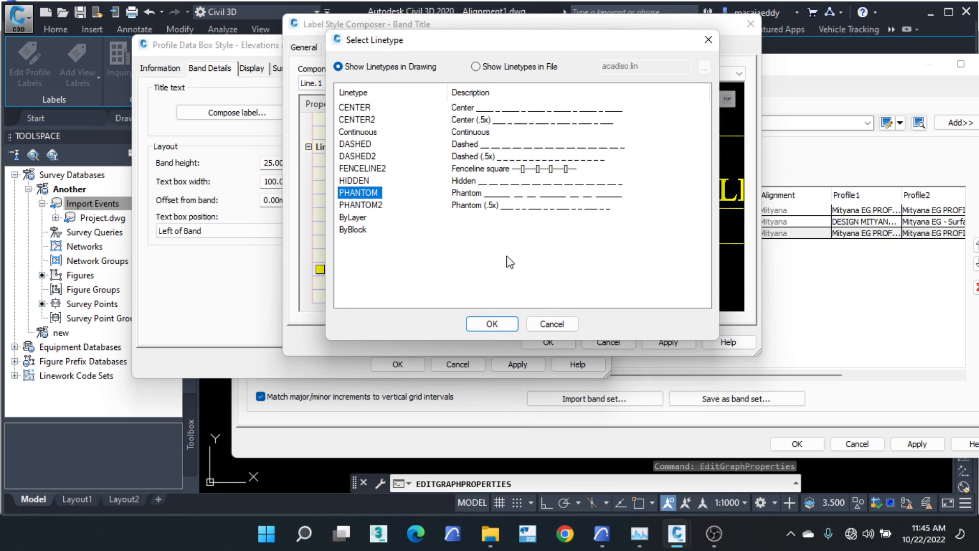
left_click(491, 321)
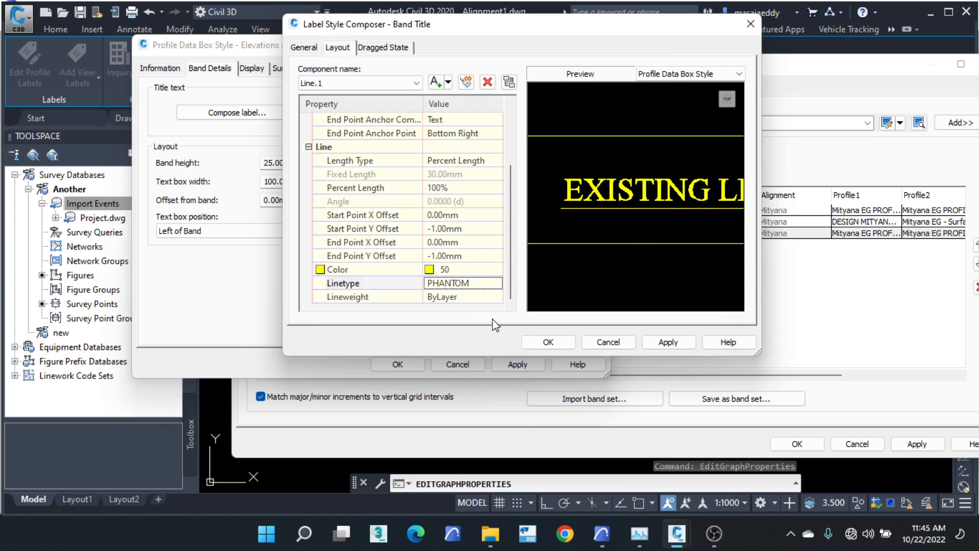
left_click(548, 342)
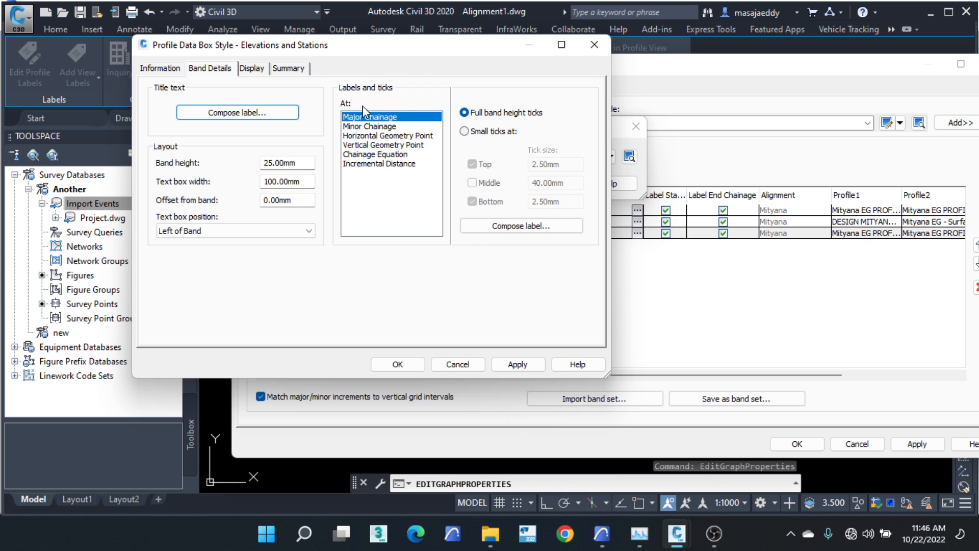
Step: Examine the Chainage Value, EG Elevation and FG Elevation components of the Major Chainage label, and close the label and band style editors without accepting
left_click_drag(497, 49, 487, 47)
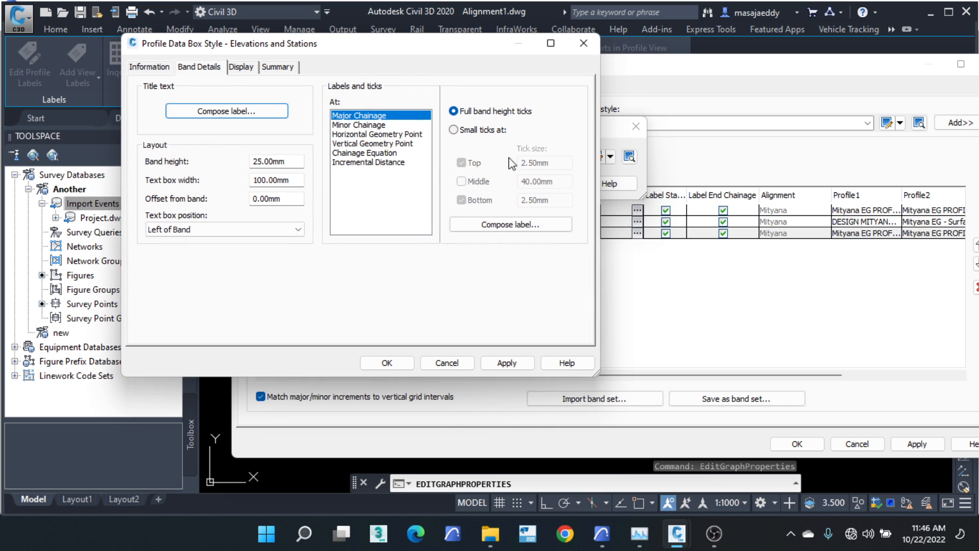
left_click(508, 222)
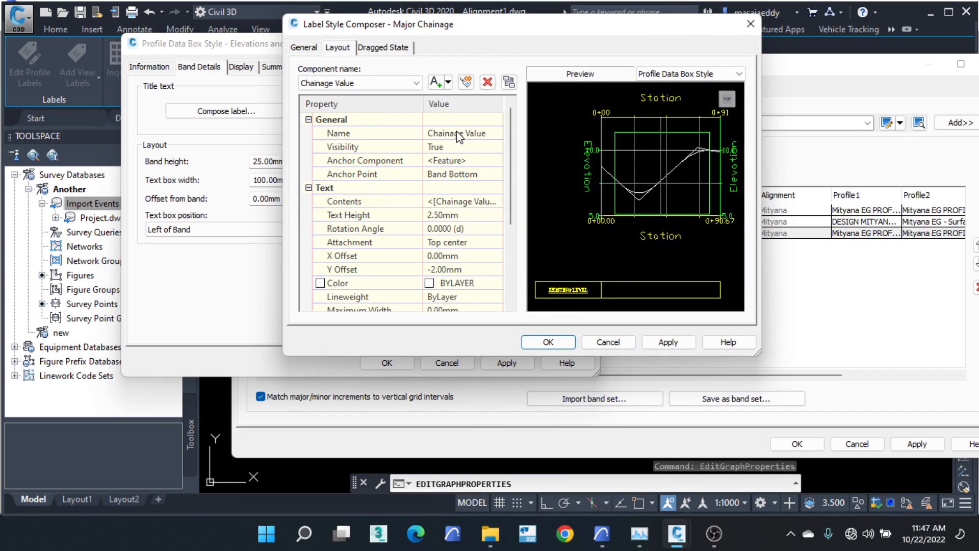
left_click(416, 83)
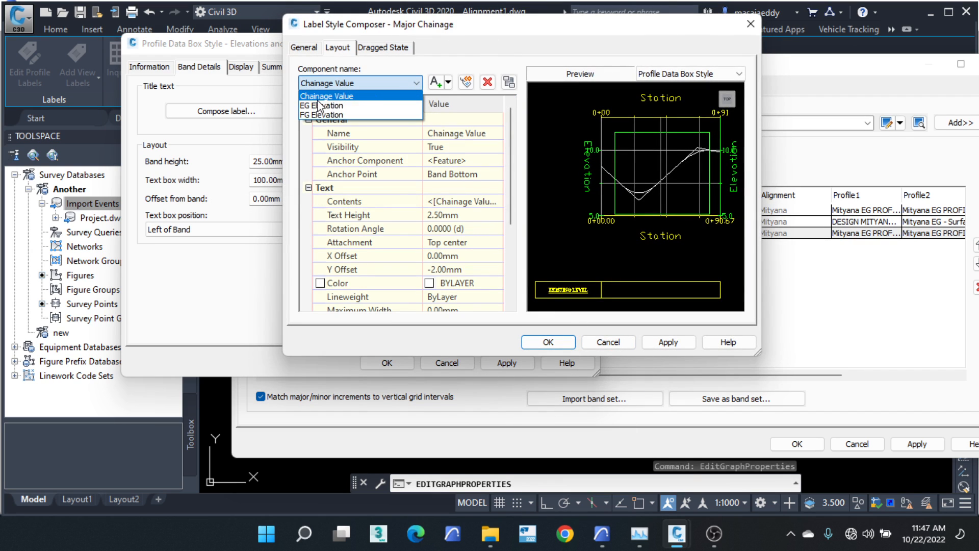
left_click(337, 96)
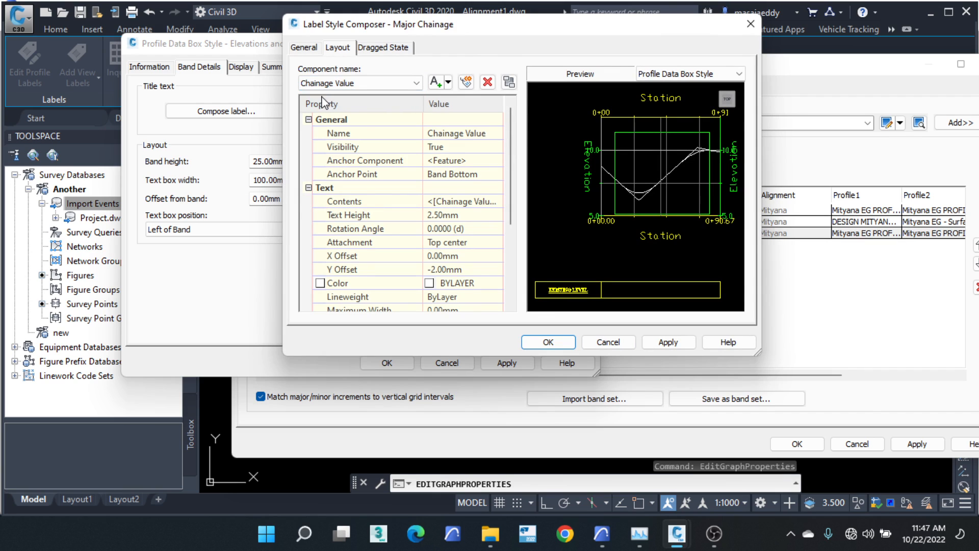
left_click(357, 84)
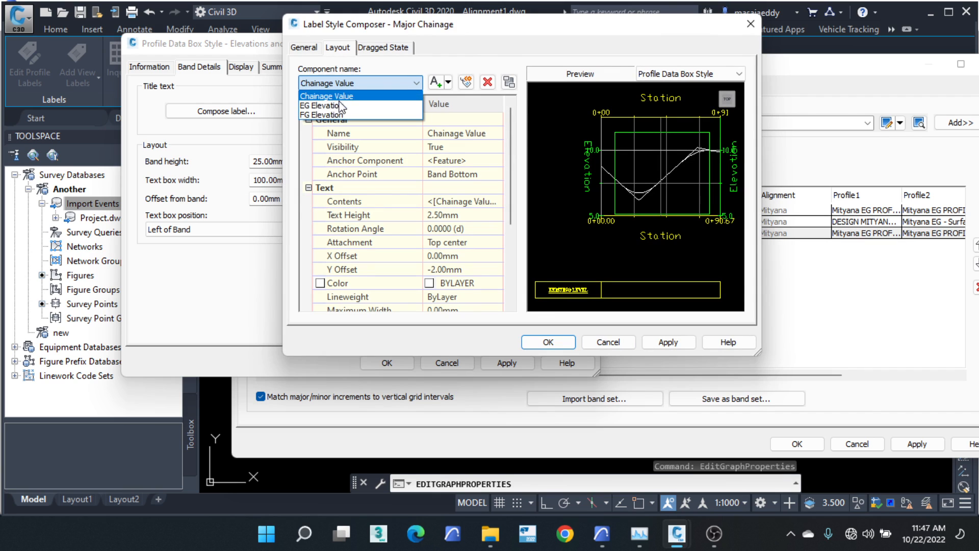
left_click(322, 106)
left_click(336, 82)
left_click(324, 114)
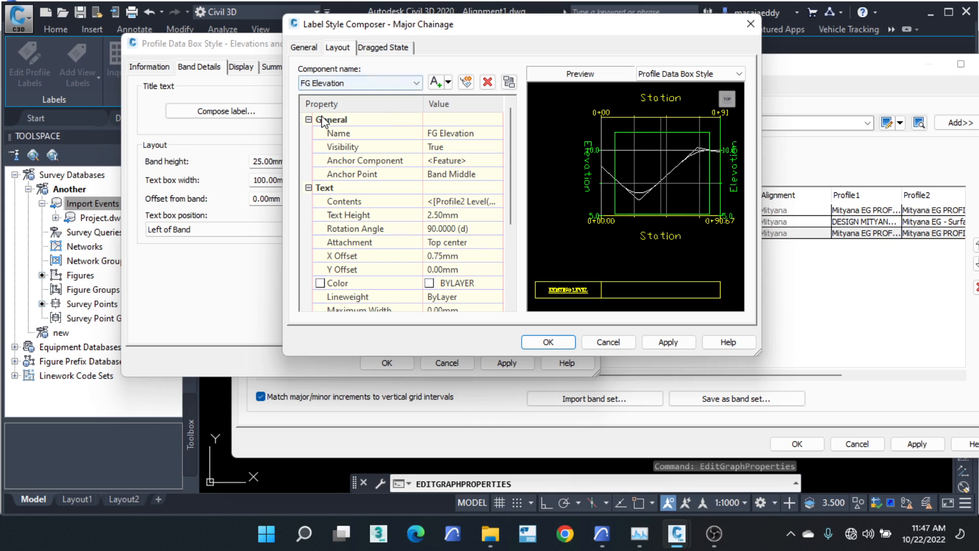
left_click(337, 83)
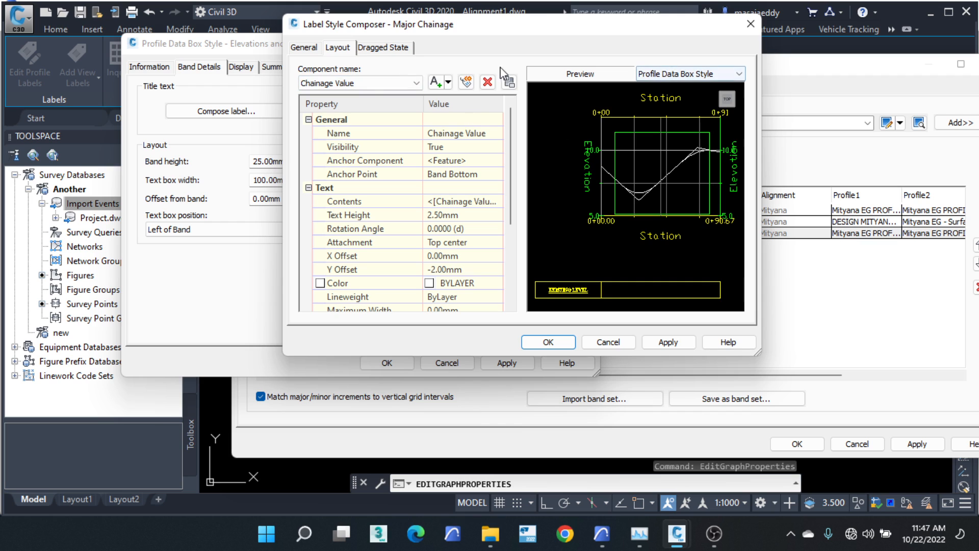
left_click(348, 83)
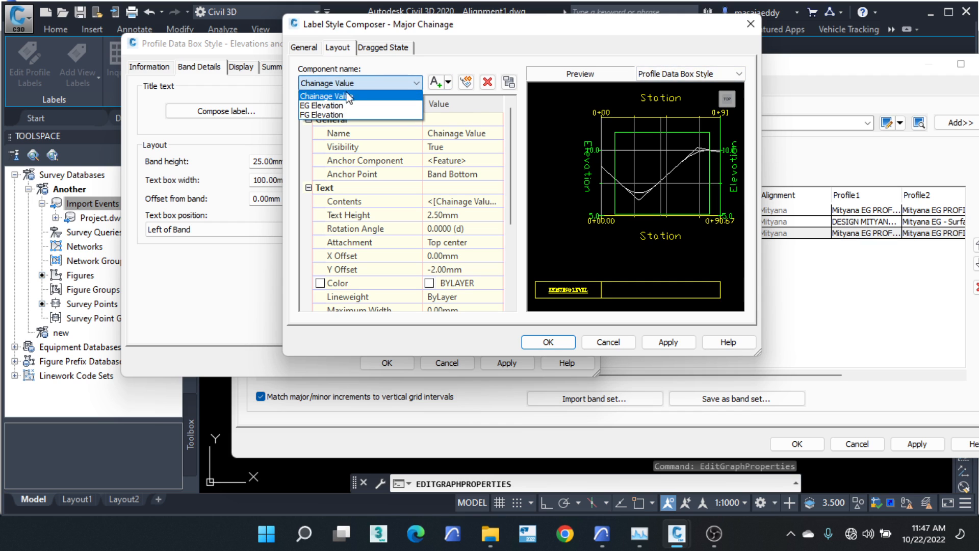
left_click(734, 24)
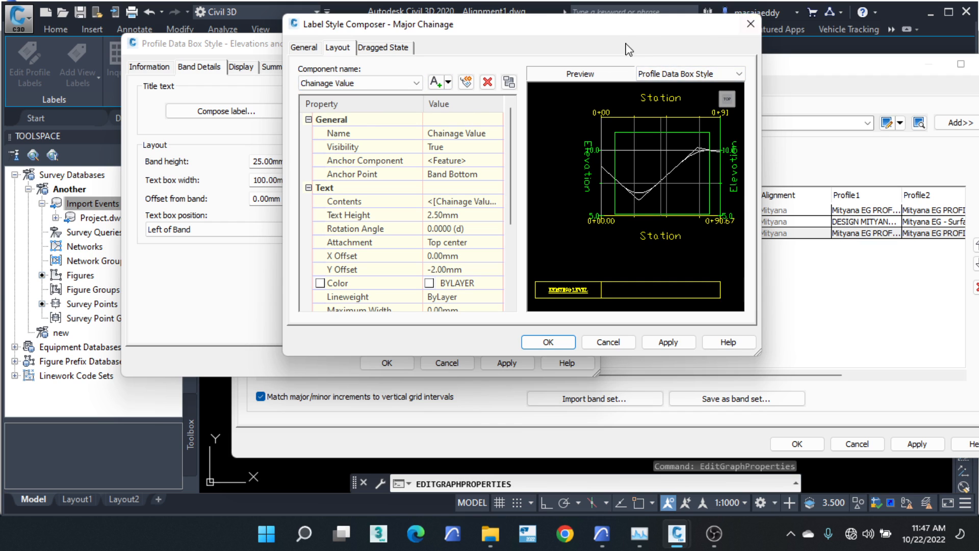
left_click(750, 24)
left_click(576, 44)
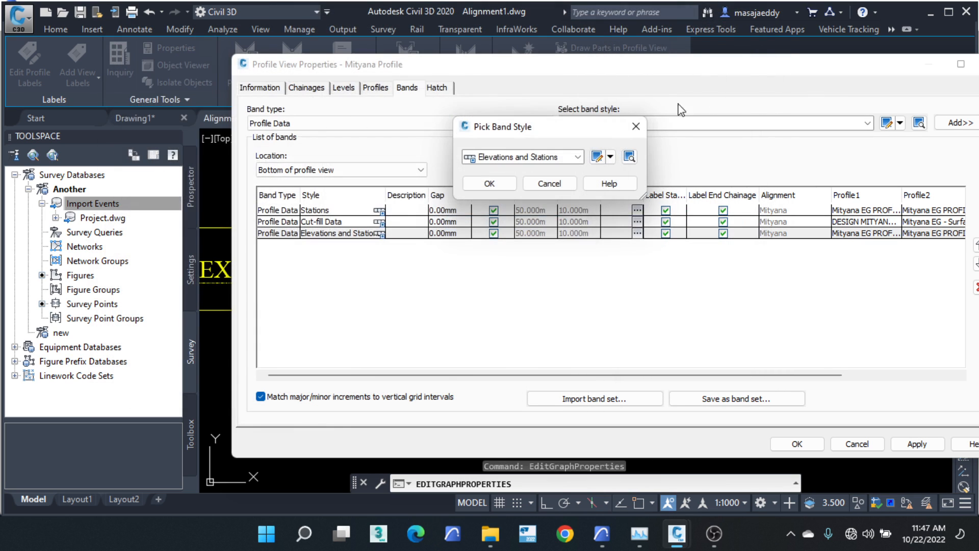
Step: Close the band style picker without a change and accept the profile view properties
left_click(632, 126)
left_click_drag(889, 68, 686, 75)
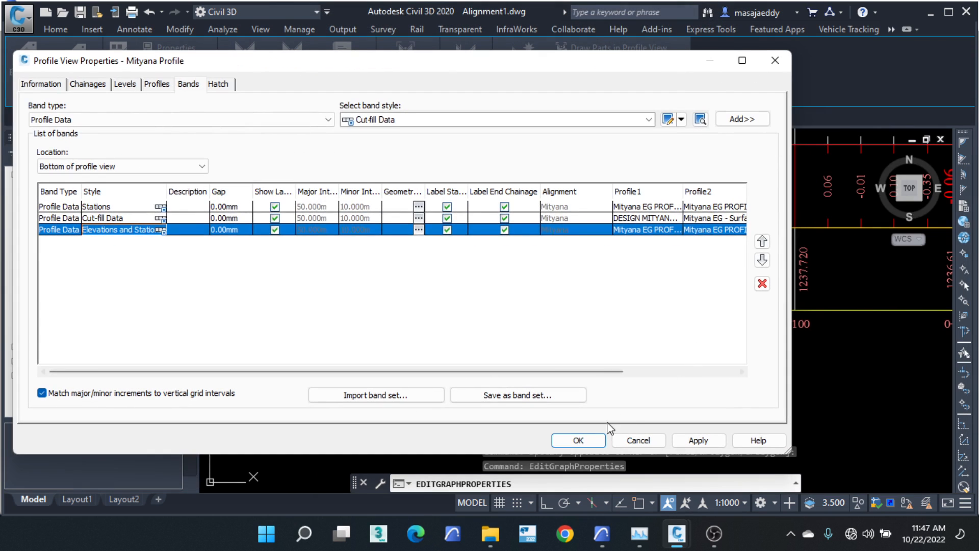
left_click(576, 440)
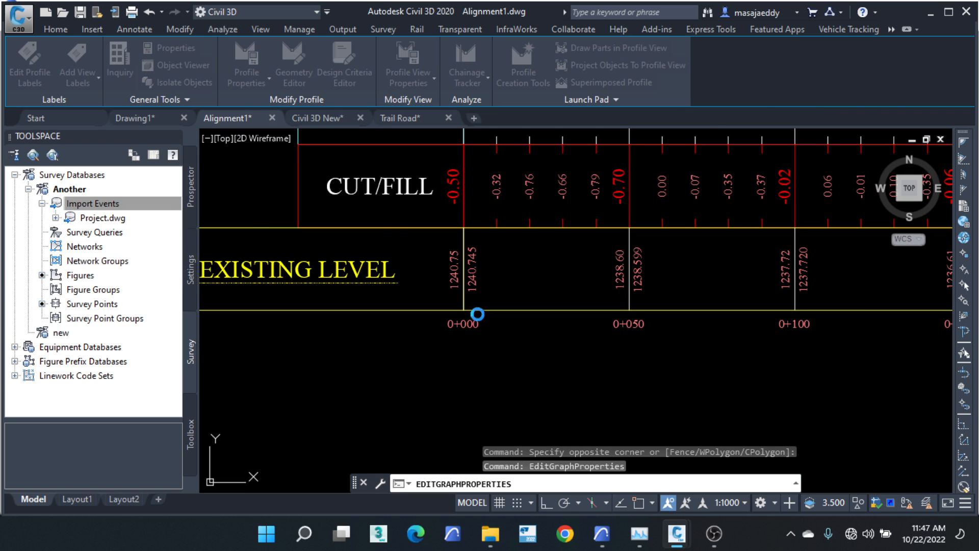
scroll(480, 326, "up", 1)
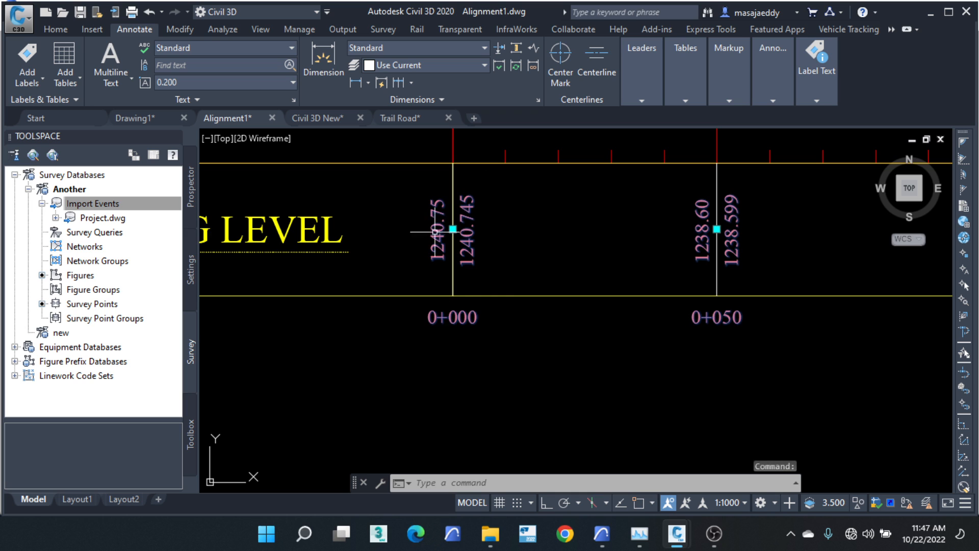
Step: Delete the Chainage Value component from the Major Chainage label of the profile view's Elevations and Stations band style
left_click(458, 224)
right_click(406, 249)
left_click(476, 410)
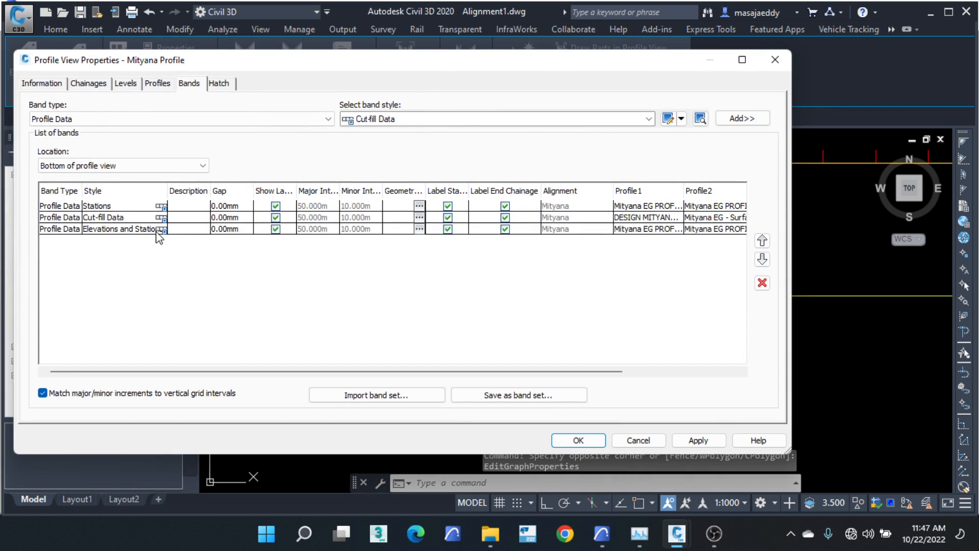
left_click(161, 229)
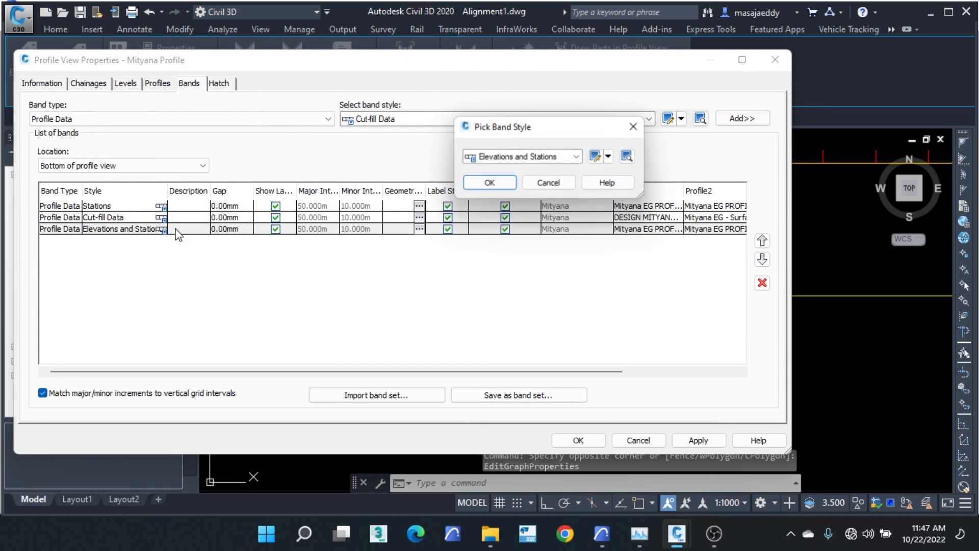
left_click(611, 157)
left_click(624, 204)
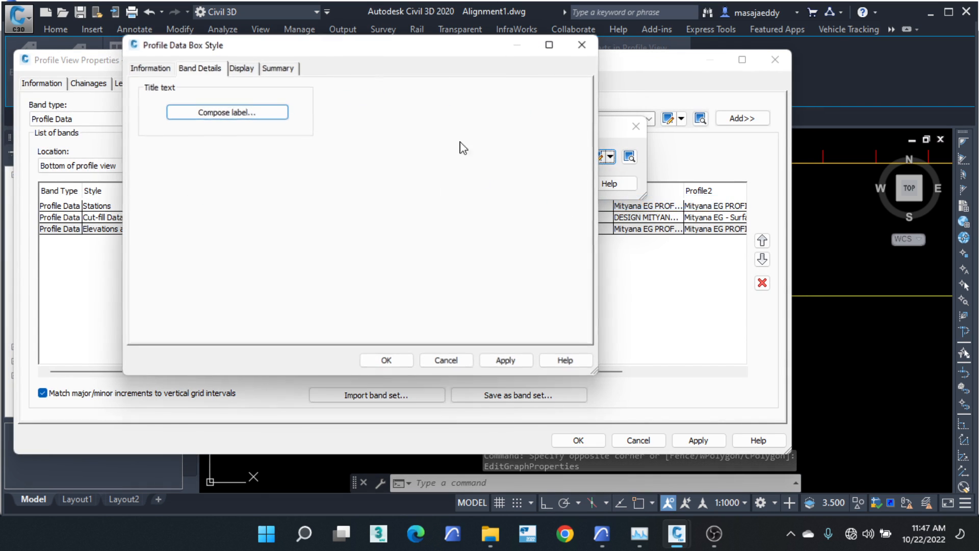
left_click(370, 125)
left_click(388, 116)
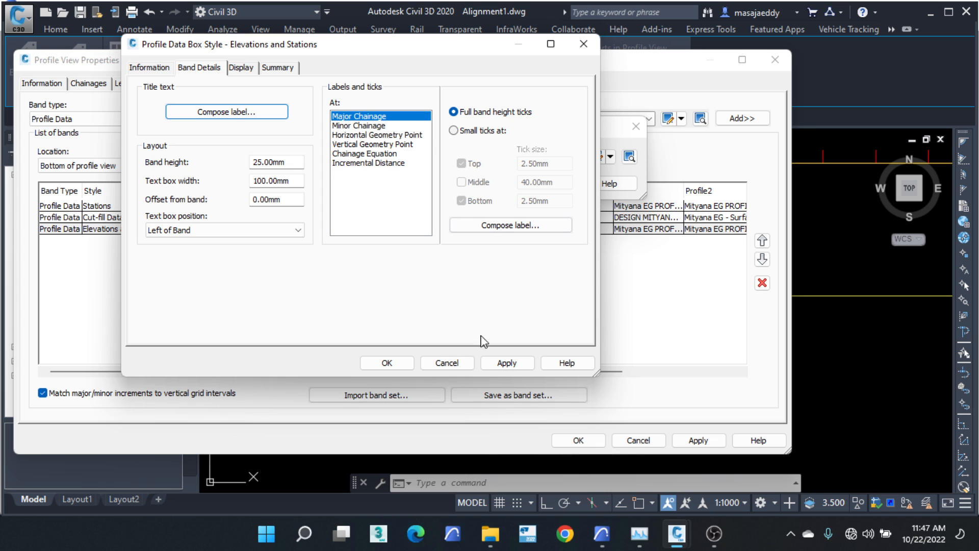
left_click(504, 225)
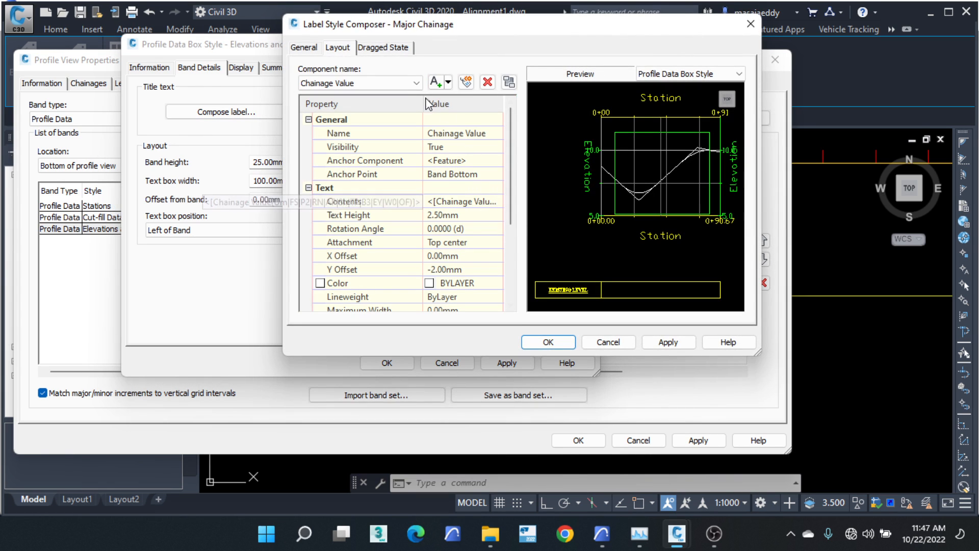
left_click(400, 83)
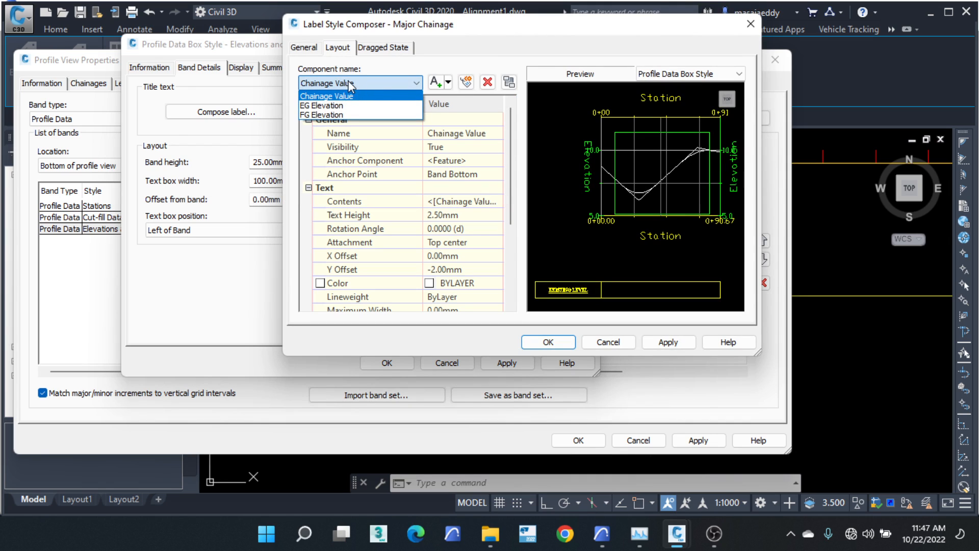
left_click(348, 81)
left_click(486, 82)
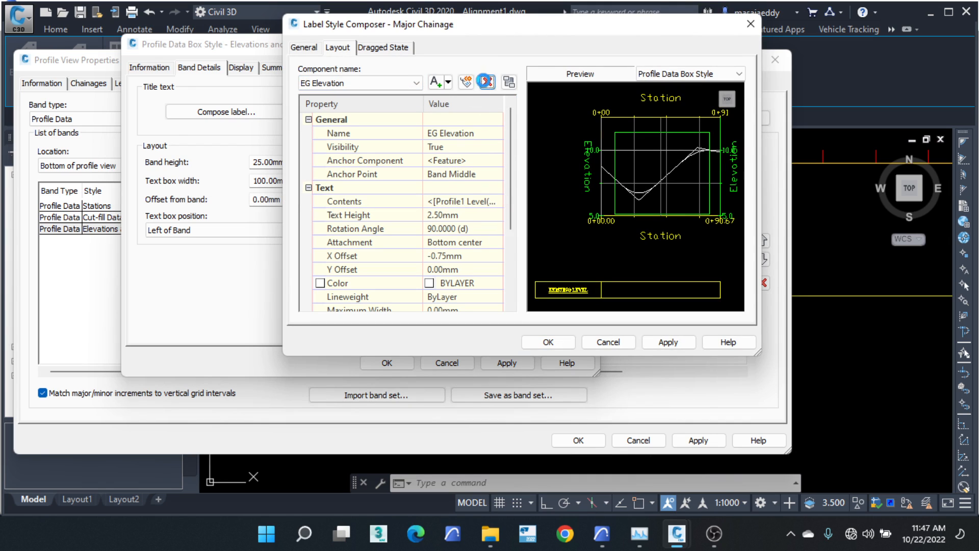
Step: Delete the FG Elevation component from the Major Chainage label and accept the label, band style and profile view properties
left_click(364, 84)
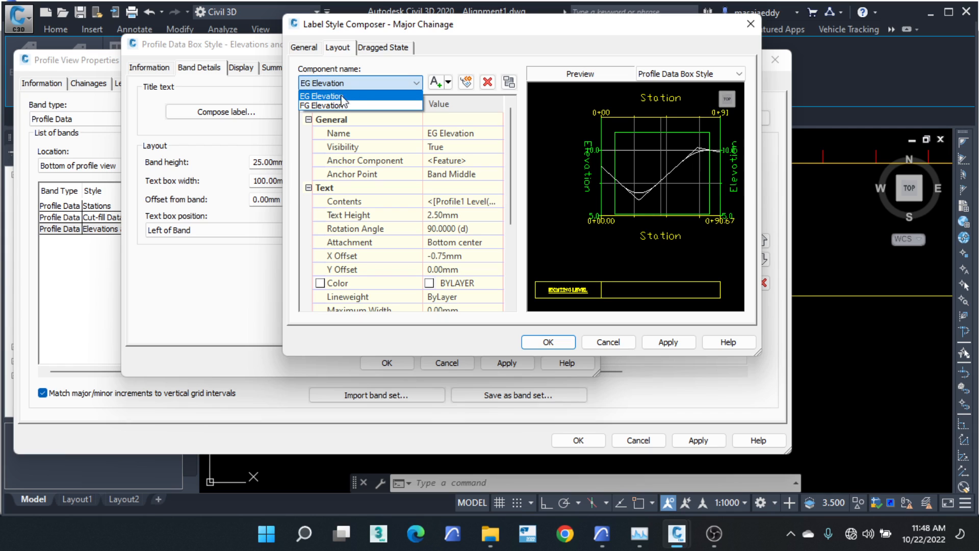
left_click(343, 96)
left_click(369, 83)
left_click(346, 105)
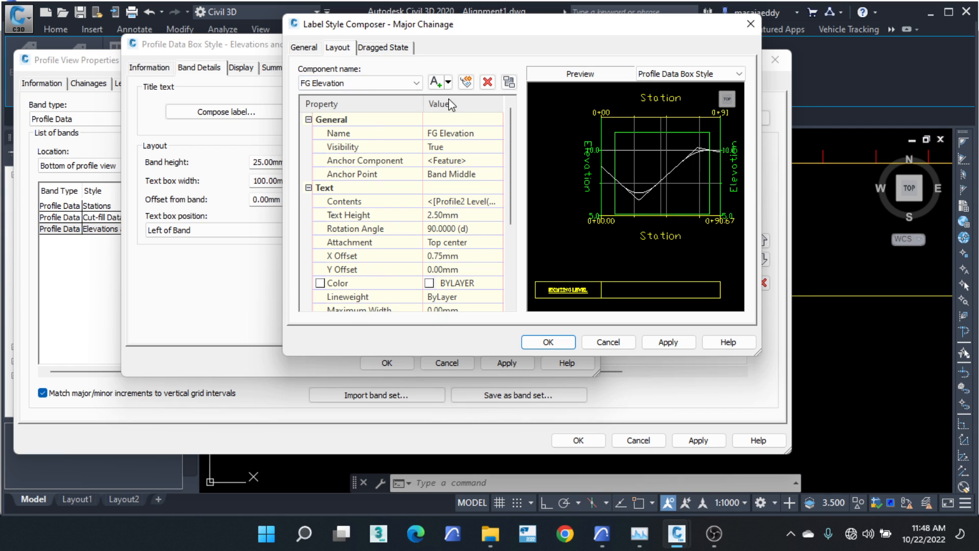
left_click(487, 82)
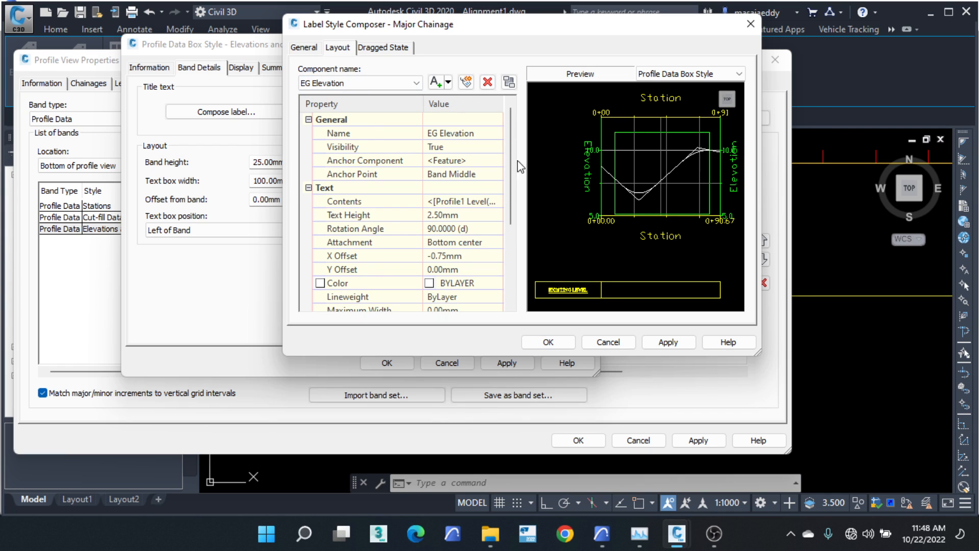
left_click(545, 341)
left_click(387, 362)
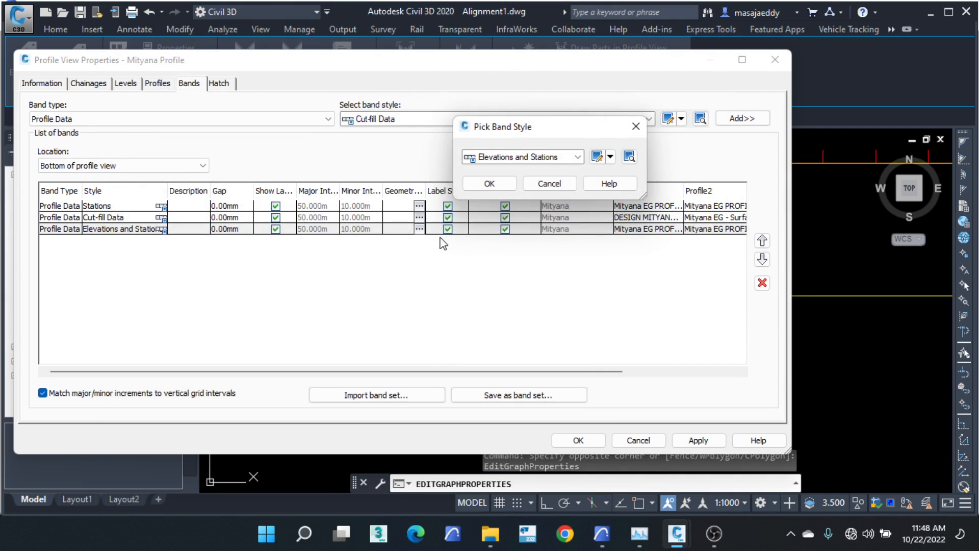
left_click(488, 183)
left_click(576, 440)
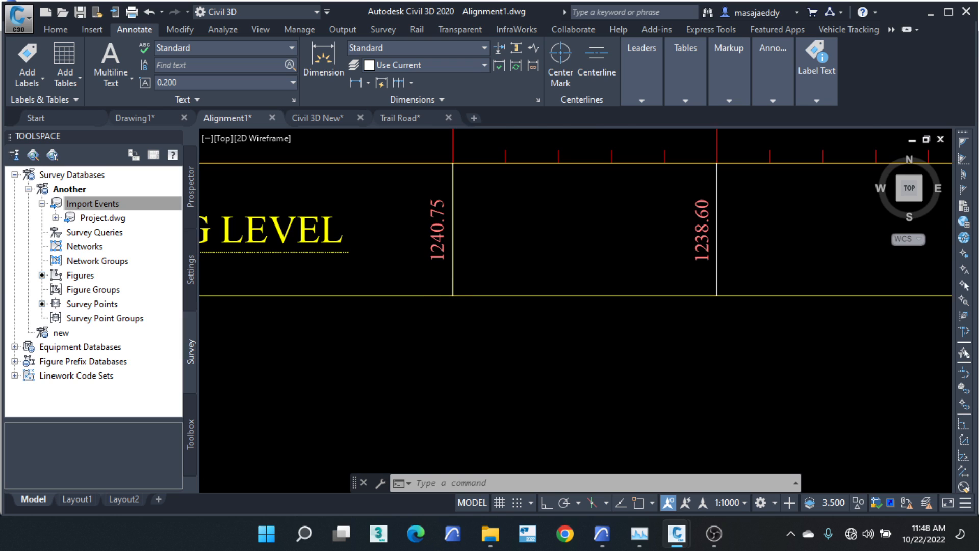
Step: Reopen the Elevations and Stations band style for editing from the profile view's band list
scroll(439, 309, "down", 4)
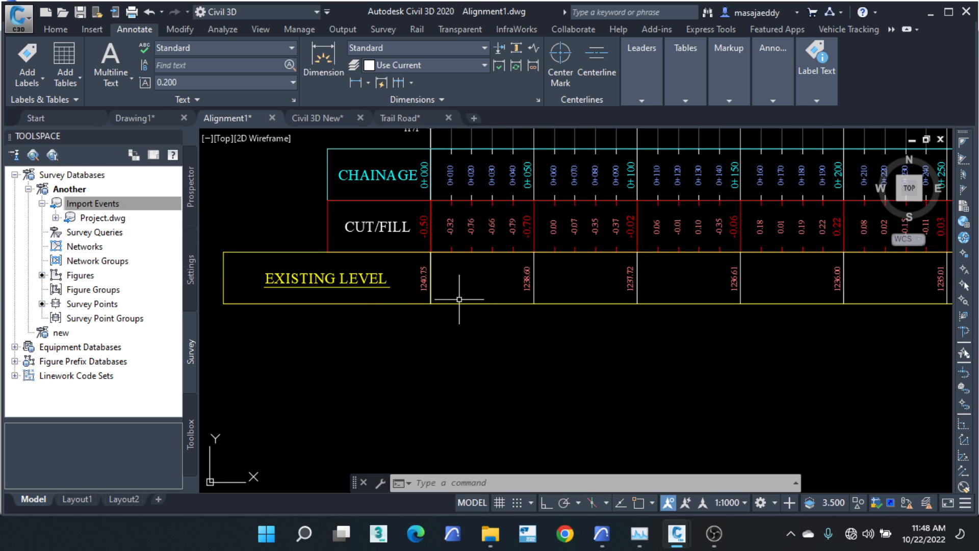
scroll(429, 271, "up", 2)
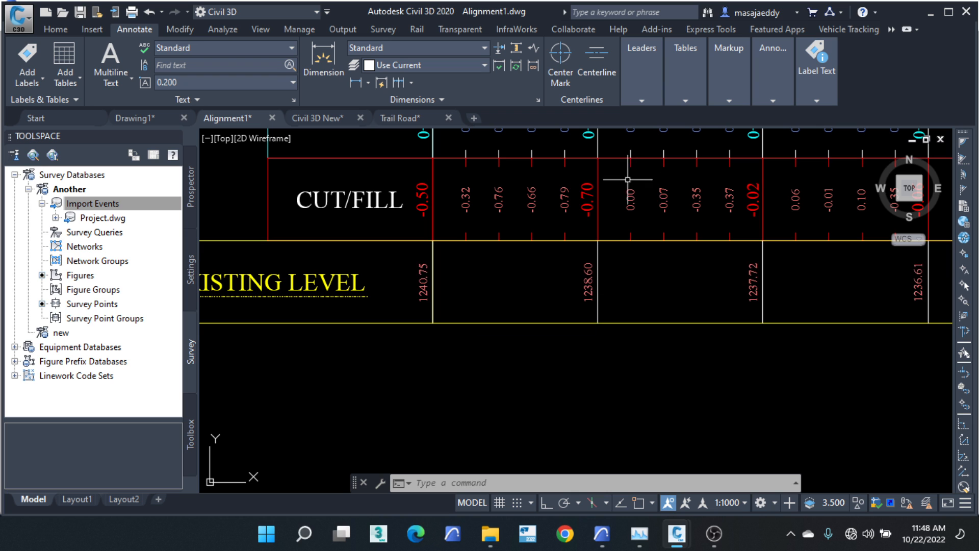
left_click(595, 232)
right_click(599, 240)
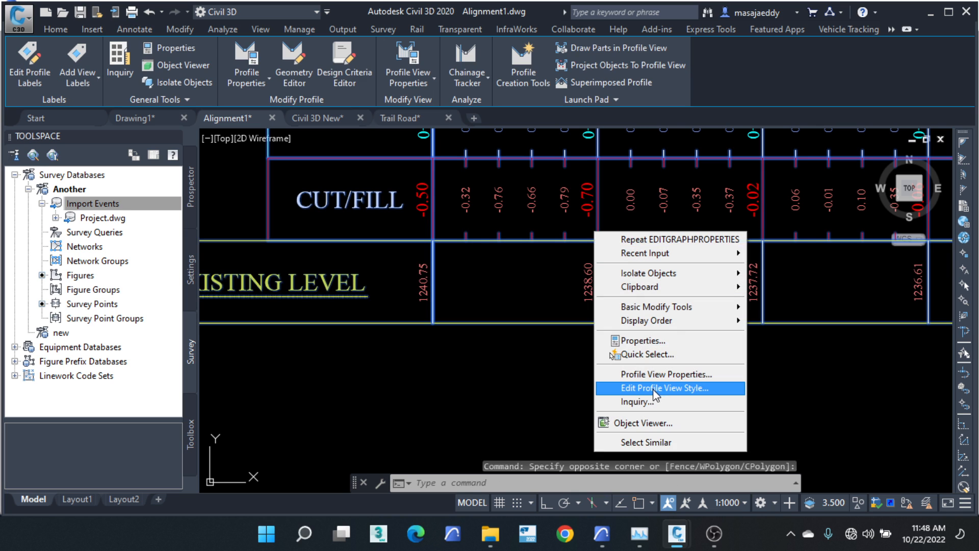
left_click(663, 375)
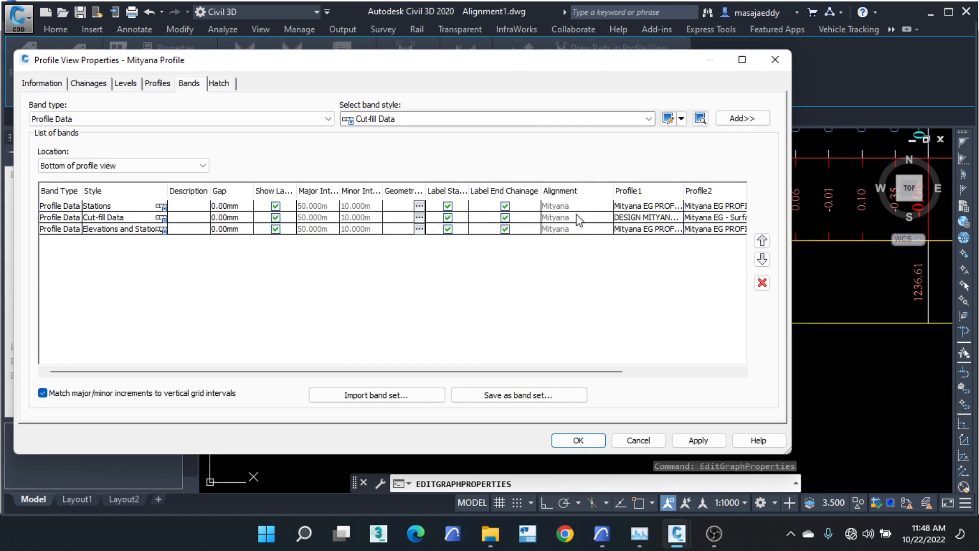
left_click(163, 230)
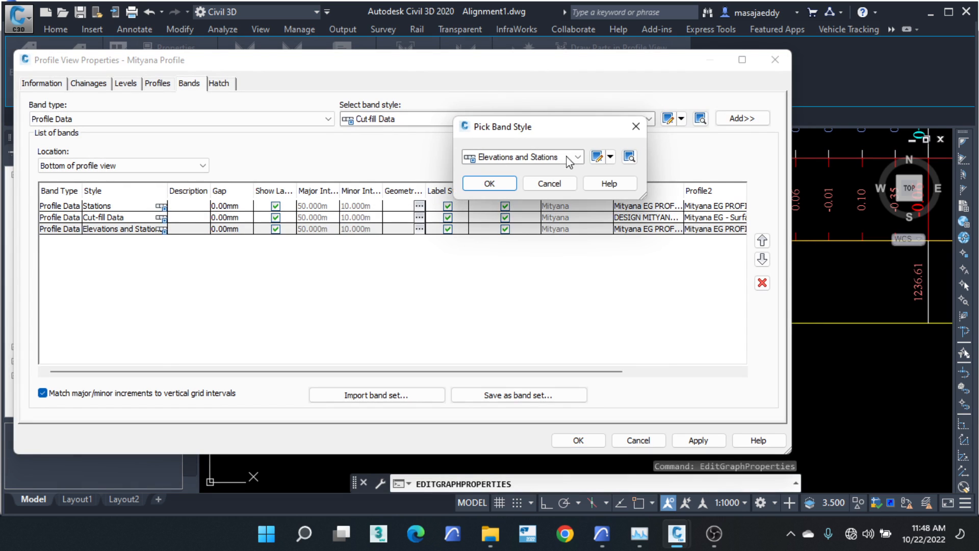
left_click(610, 156)
left_click(619, 204)
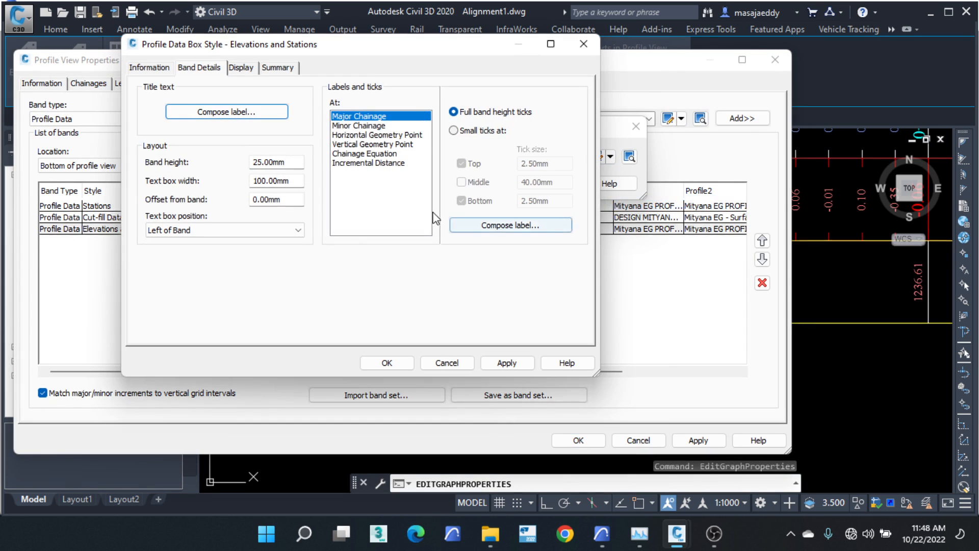
Step: Check the Minor Chainage label in the composer and make the Labels at Minor Chainages component visible in the band style
left_click(358, 125)
left_click(504, 225)
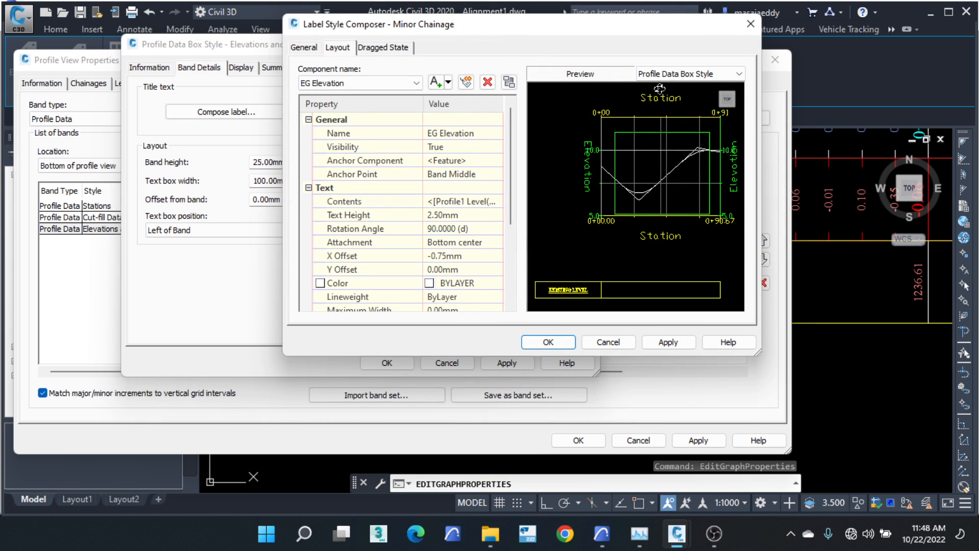
left_click(750, 24)
left_click(256, 69)
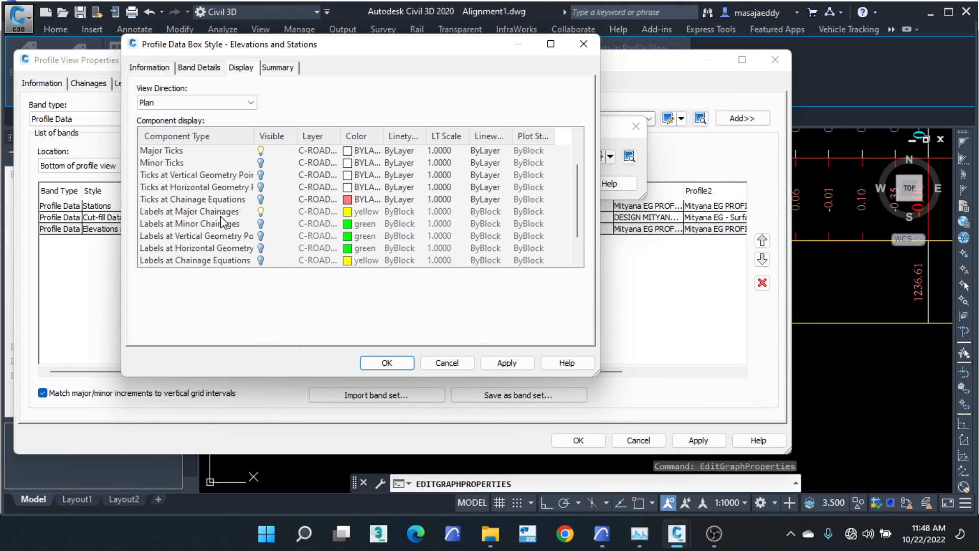
left_click(261, 225)
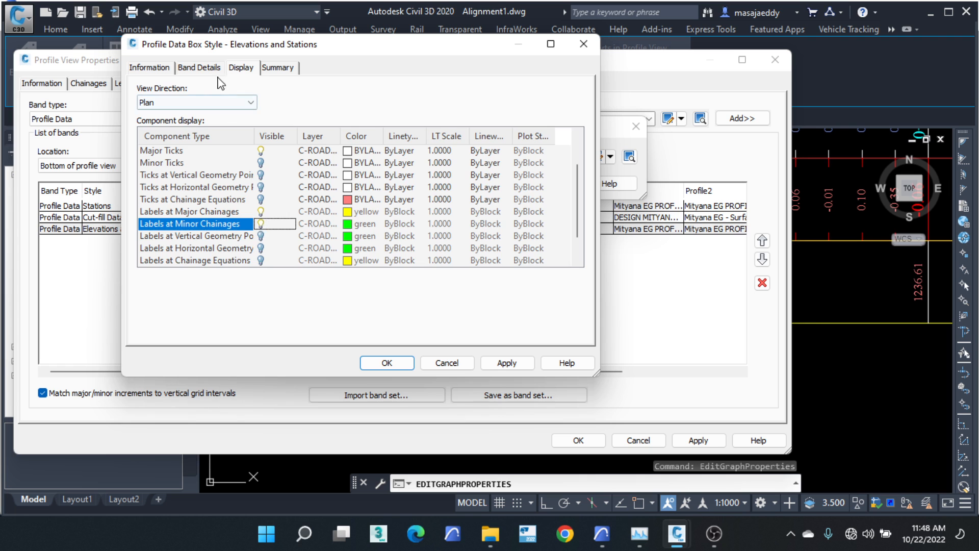
Step: Delete the FG Elevation component from the Minor Chainage label, keeping EG Elevation, and accept the label
left_click(201, 68)
left_click(501, 225)
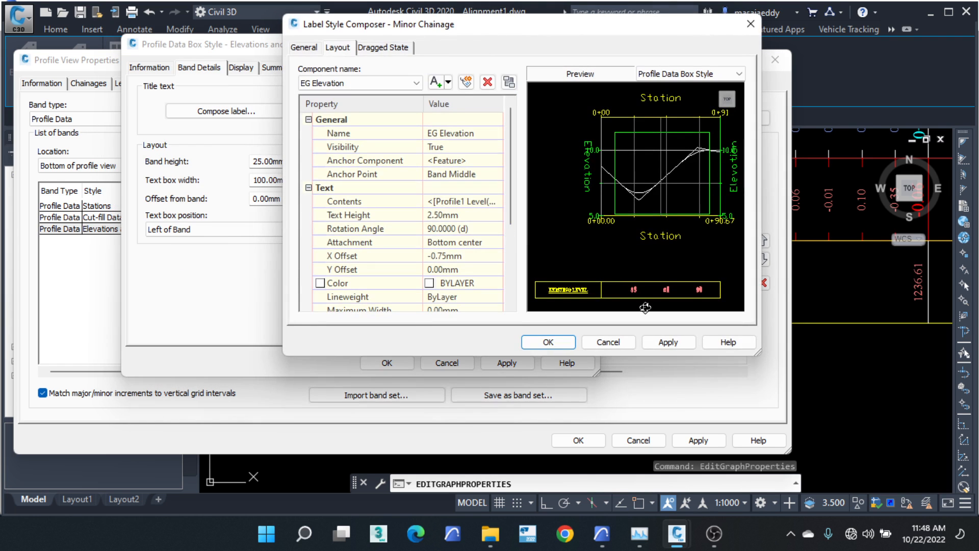
scroll(602, 253, "up", 6)
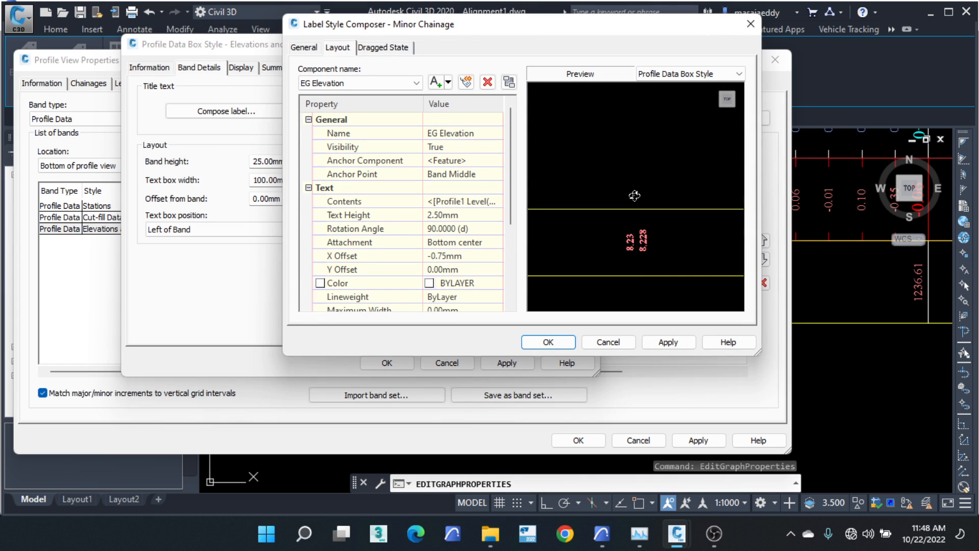
middle_click_drag(644, 262, 595, 191)
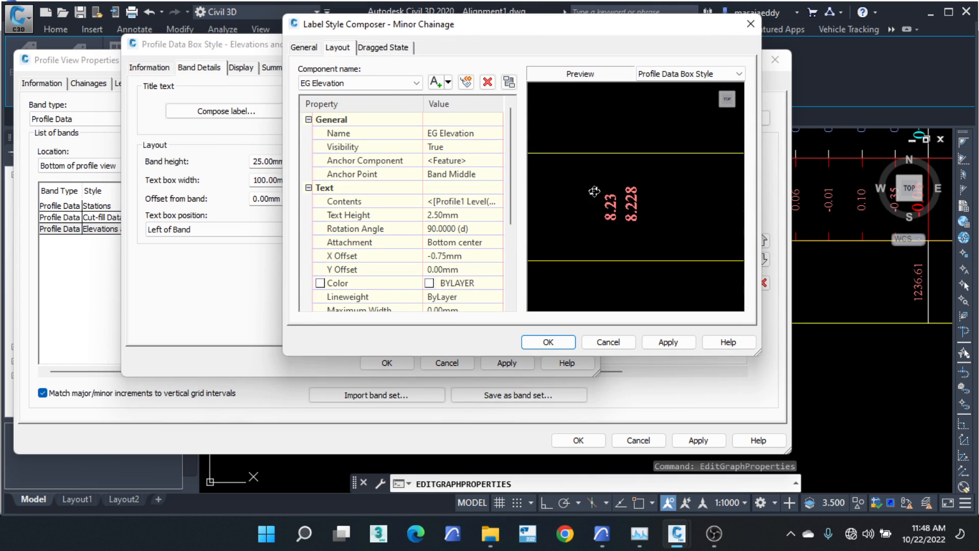
left_click(378, 83)
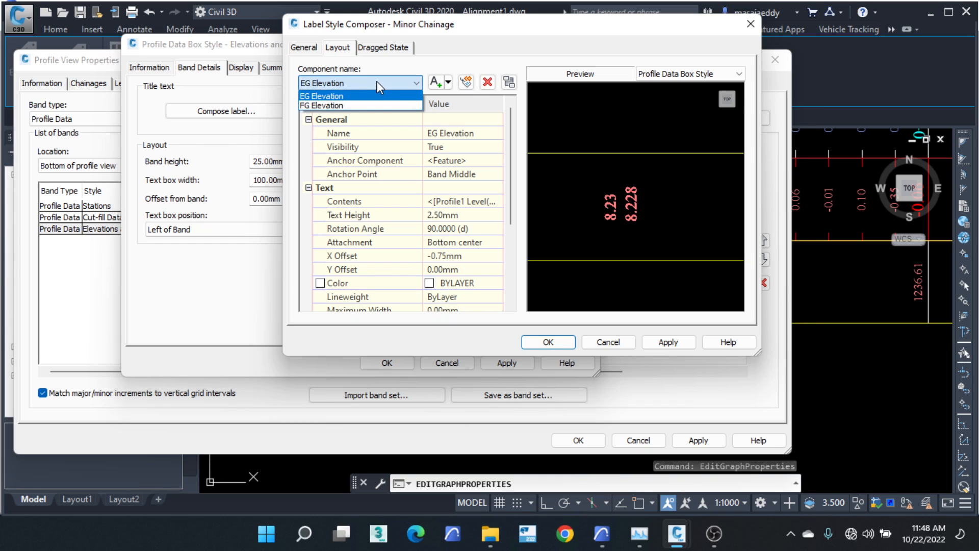
left_click(344, 103)
left_click(363, 86)
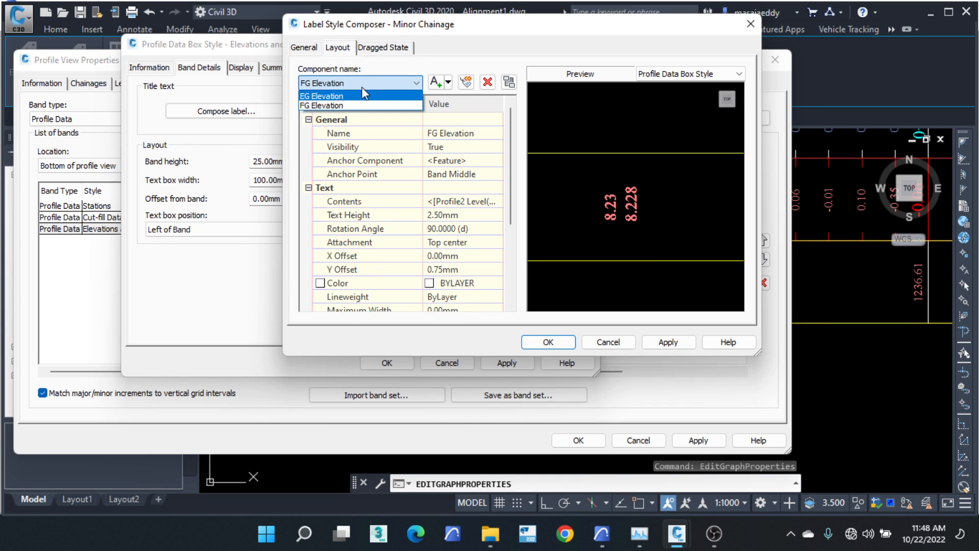
left_click(362, 87)
left_click(488, 83)
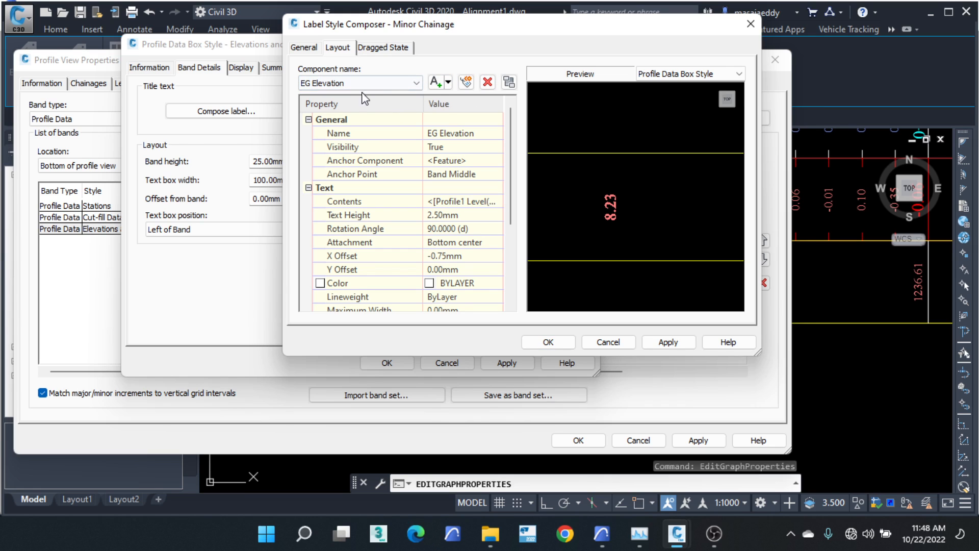
left_click(549, 343)
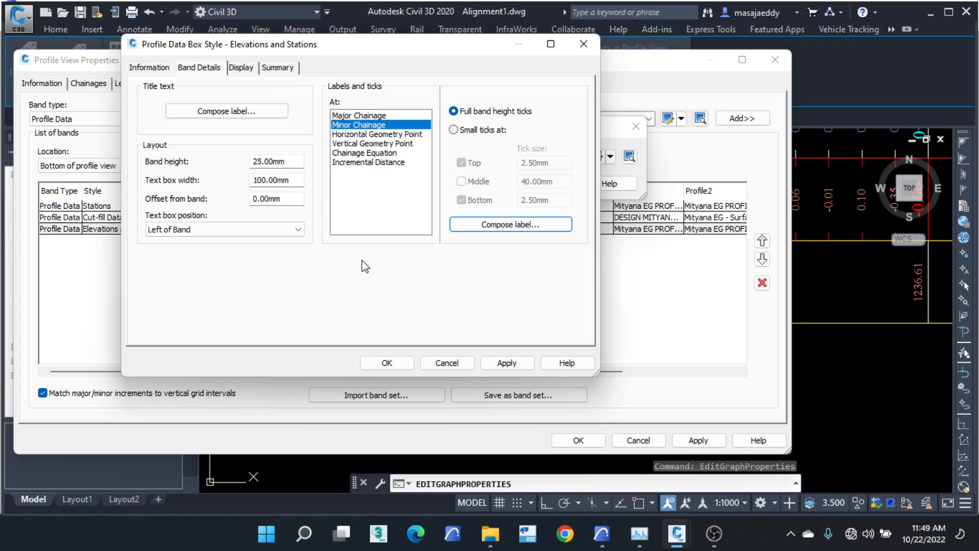
Step: Make the Minor Ticks component visible in the Elevations and Stations band style and return to the band details
left_click(246, 68)
scroll(293, 215, "down", 1)
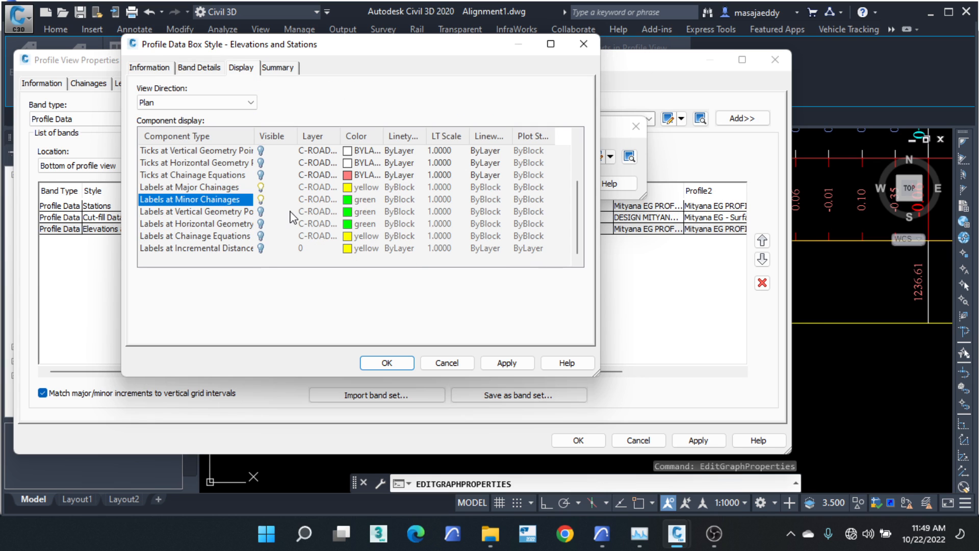
scroll(151, 167, "up", 1)
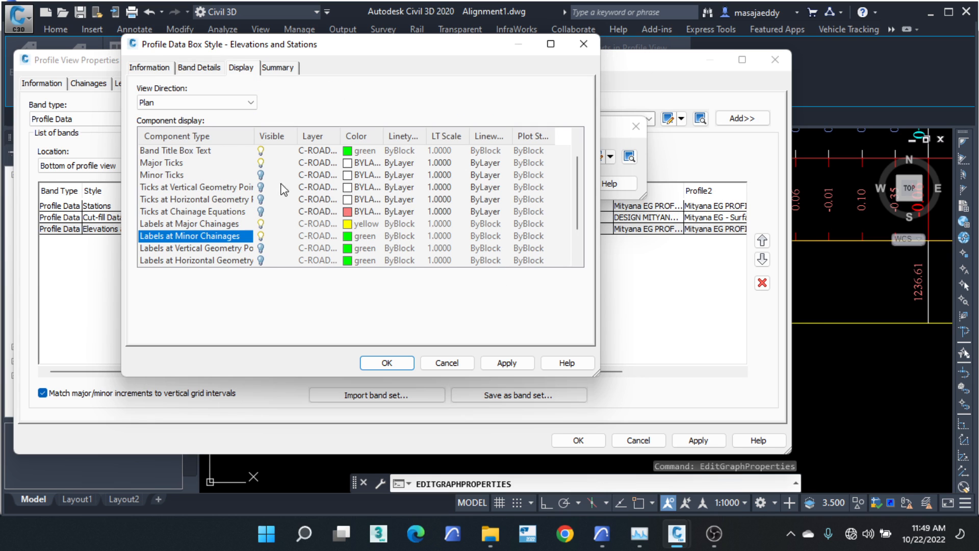
left_click(267, 176)
left_click(267, 176)
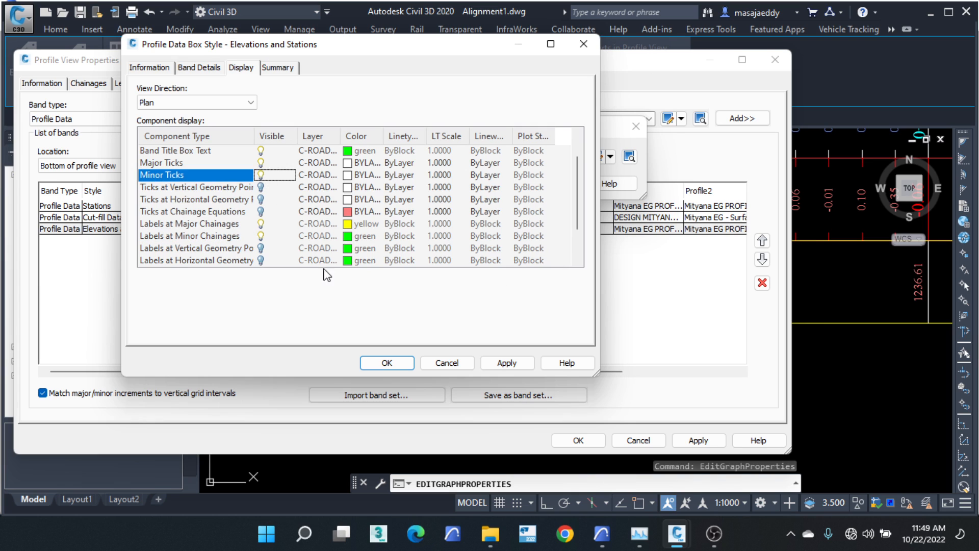
left_click(197, 68)
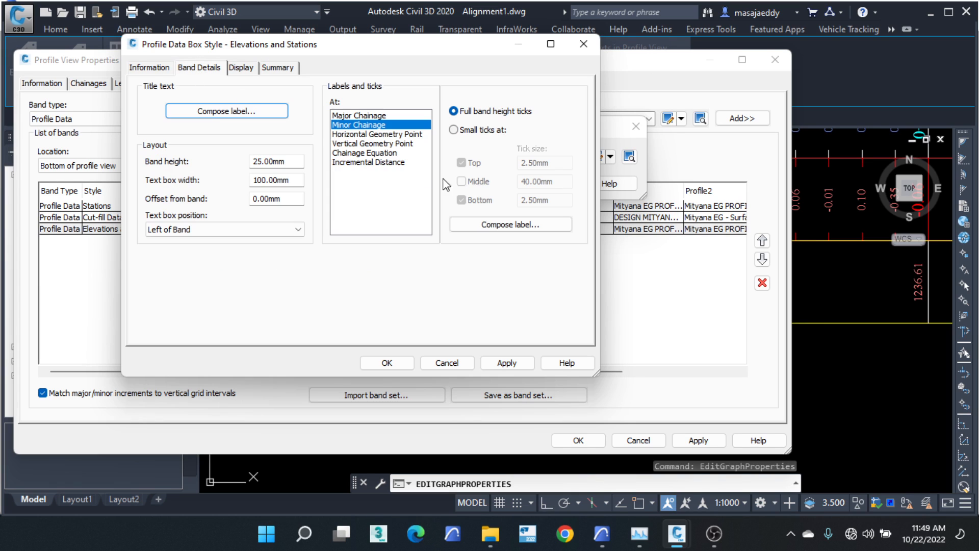
Step: Give the Minor Chainage small ticks at the top and bottom of the band, and accept the style and profile view properties
left_click(454, 131)
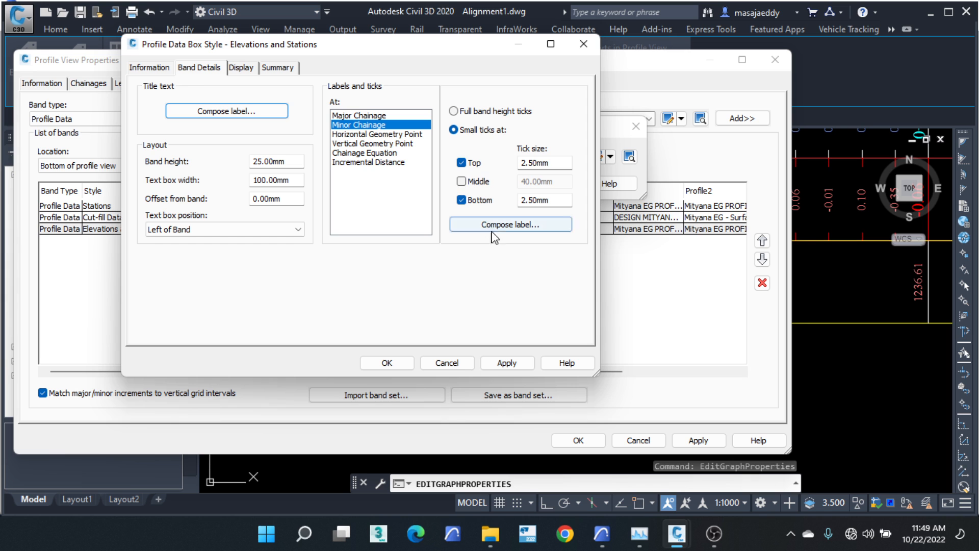
left_click(400, 363)
left_click(488, 182)
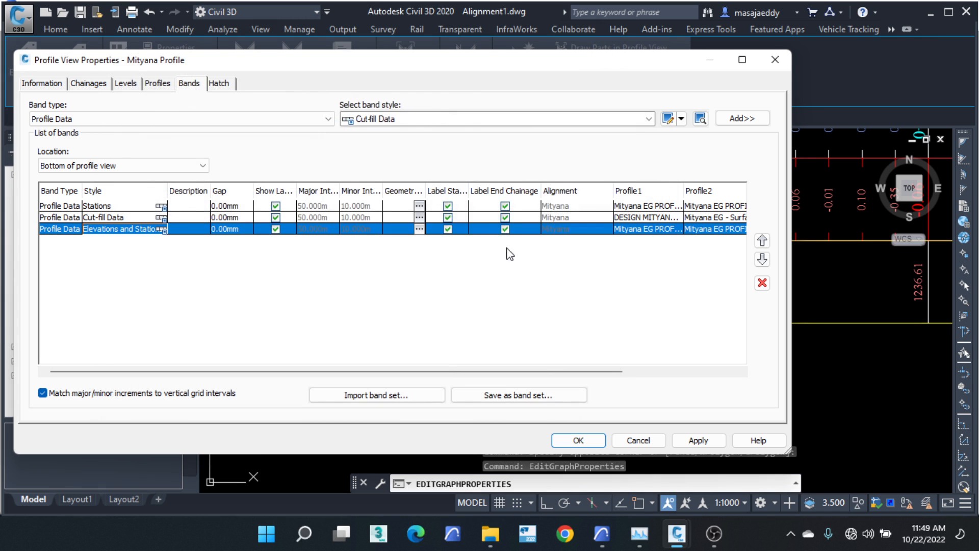
left_click(579, 439)
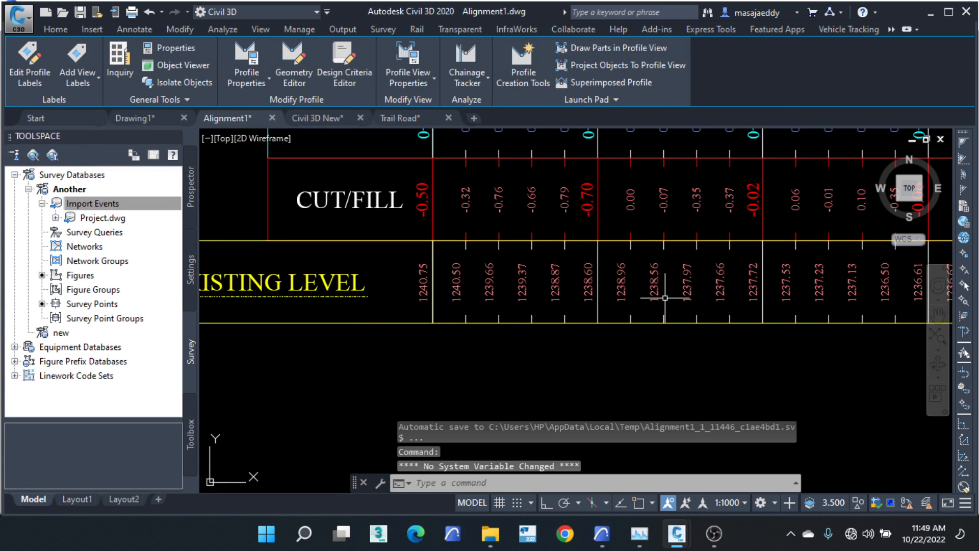
Step: Reopen the Elevations and Stations band style for editing through the properties of the profile view in the drawing
middle_click_drag(662, 301, 523, 300)
scroll(517, 301, "down", 4)
scroll(341, 288, "up", 4)
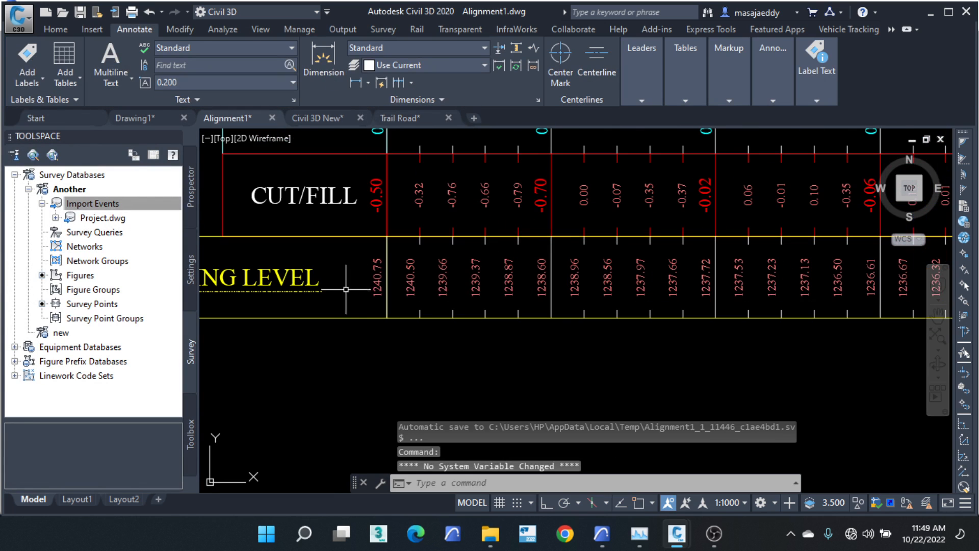
scroll(478, 285, "up", 2)
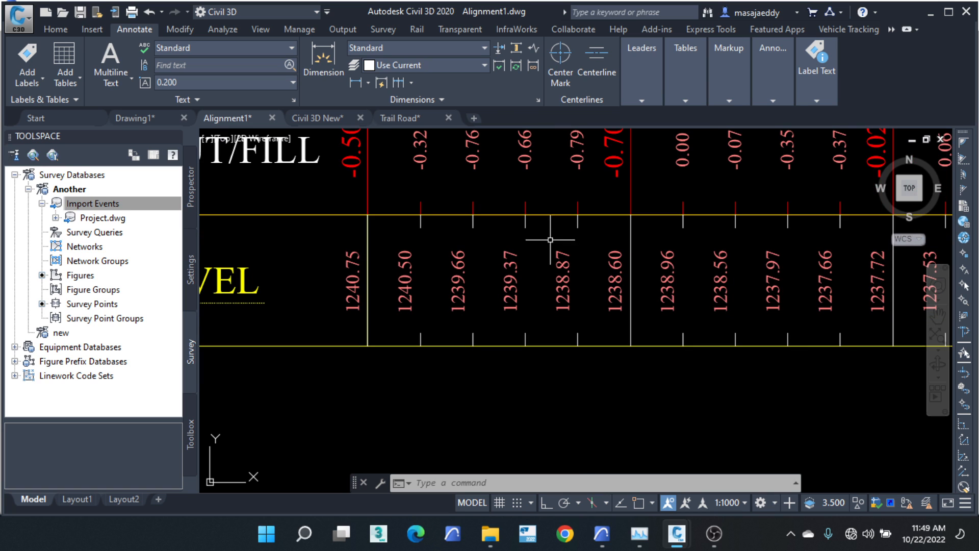
left_click(507, 209)
left_click(472, 227)
right_click(476, 232)
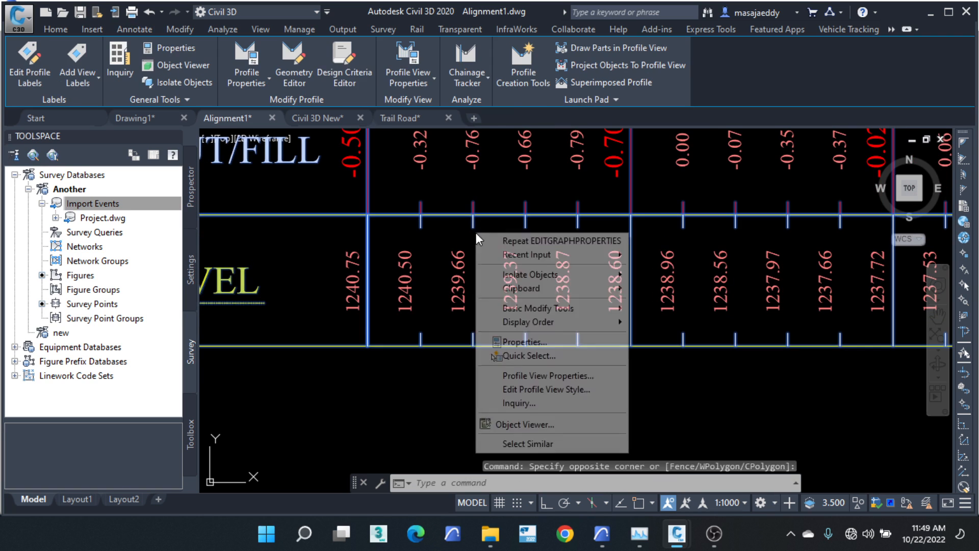
left_click(528, 375)
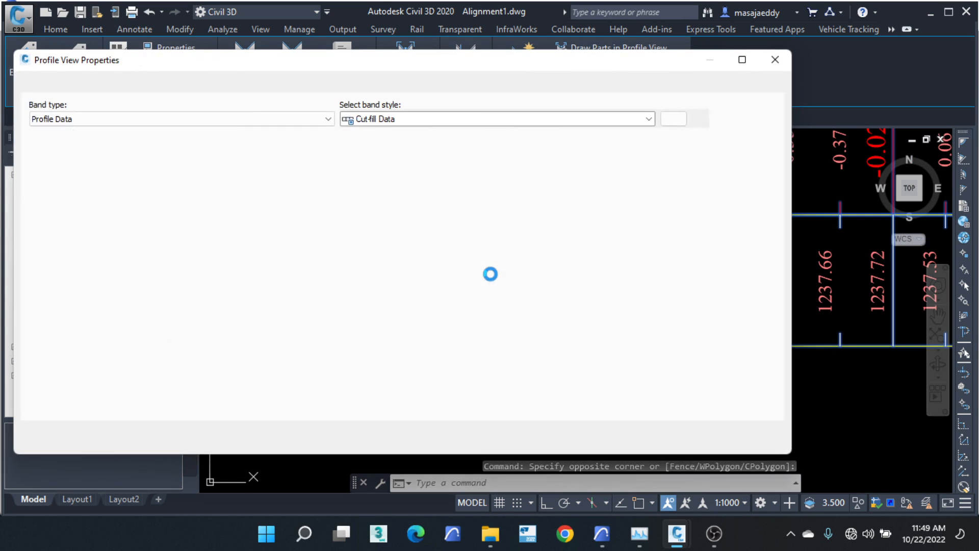
left_click(162, 228)
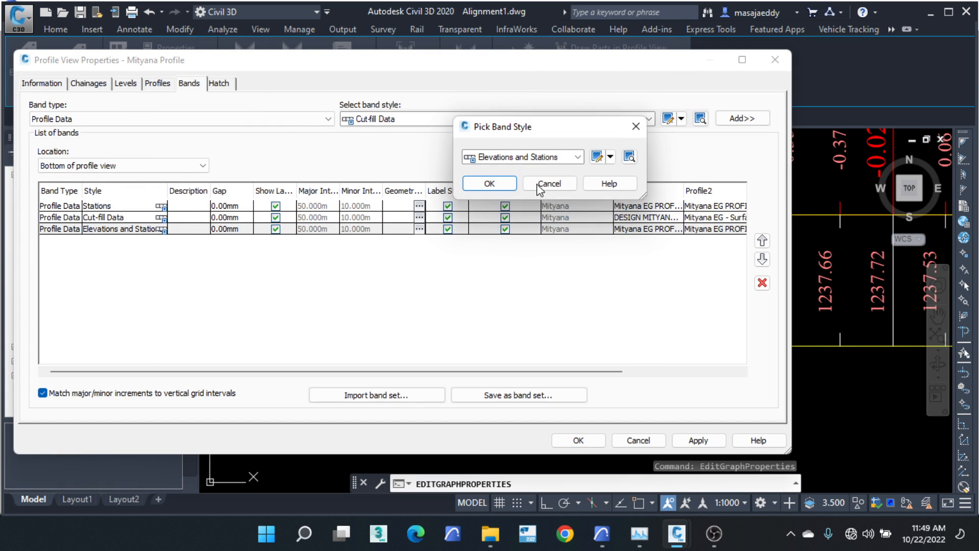
left_click(610, 156)
left_click(632, 203)
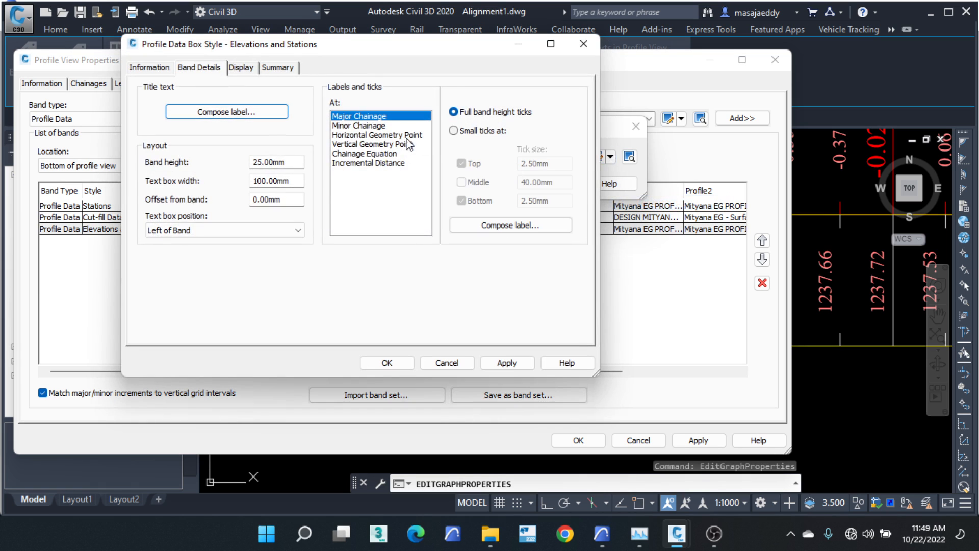
Step: Choose small ticks for Minor Chainage and set the X Offset of its EG Elevation label component to 0 mm
left_click(358, 125)
left_click(453, 130)
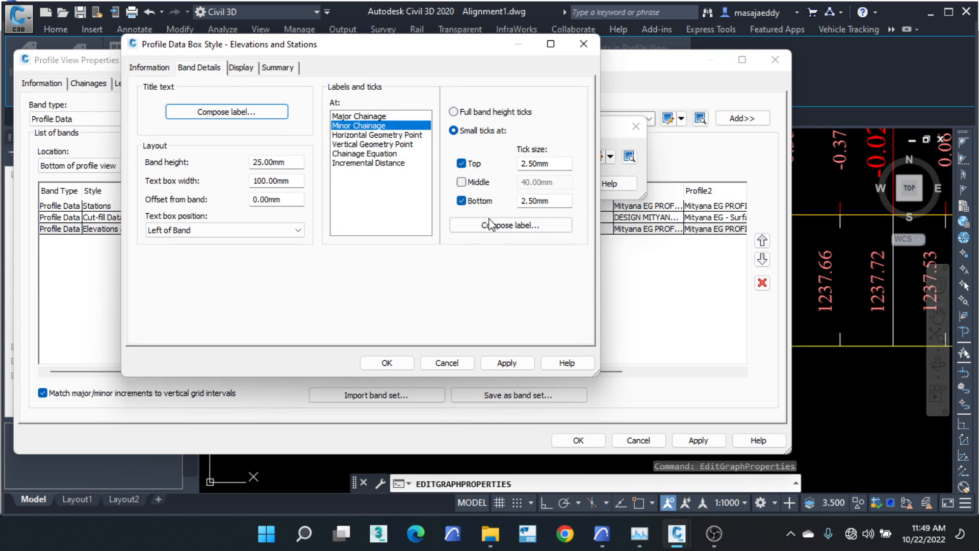
left_click(510, 225)
left_click(337, 47)
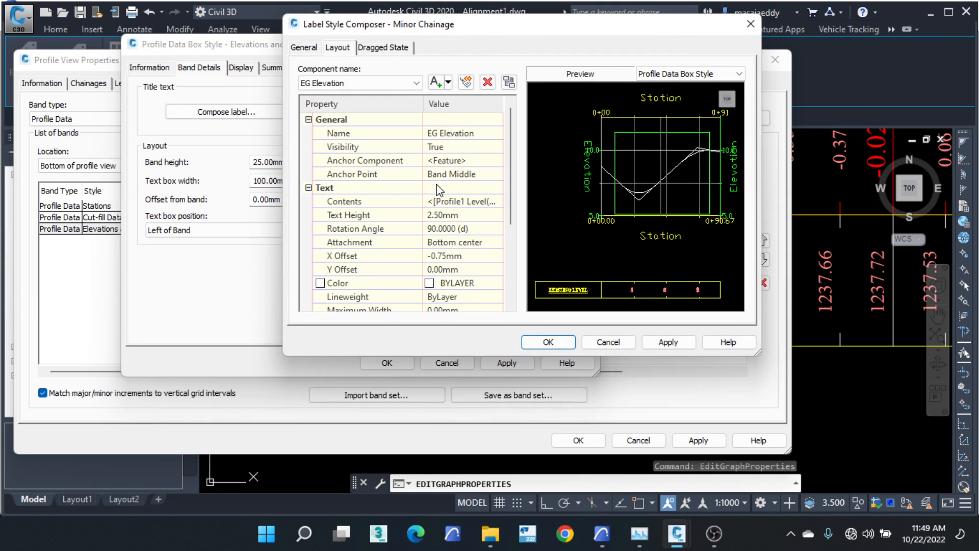
left_click(469, 255)
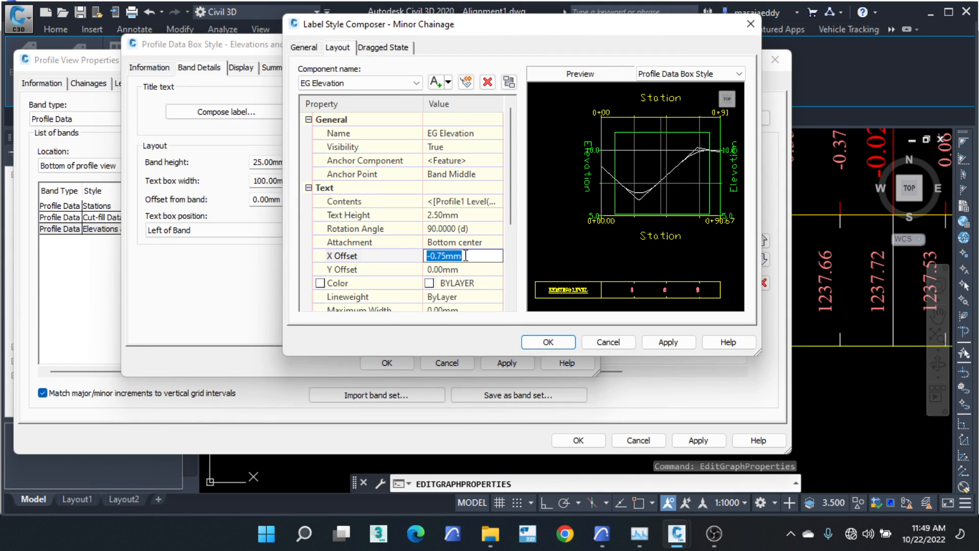
type("0")
key("Return")
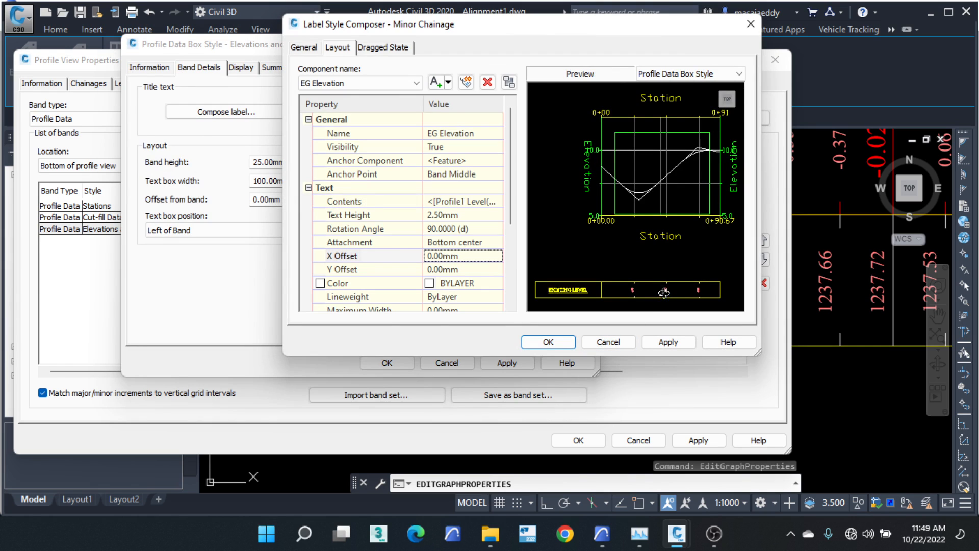
Step: Check the Minor Chainage label's placement in the band preview, accept the label and band style, and apply the profile view properties
scroll(650, 297, "up", 2)
middle_click_drag(644, 293, 648, 188)
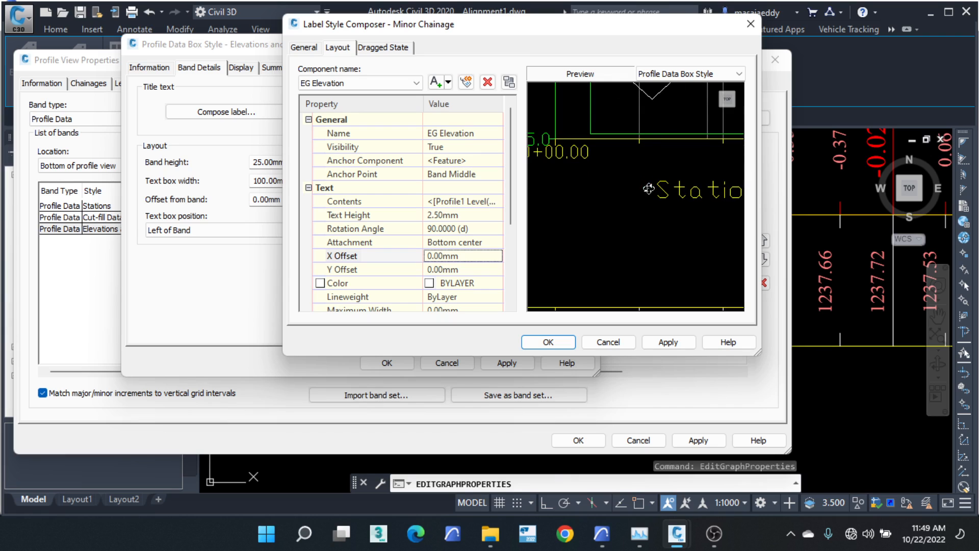
scroll(627, 218, "down", 1)
scroll(628, 287, "up", 1)
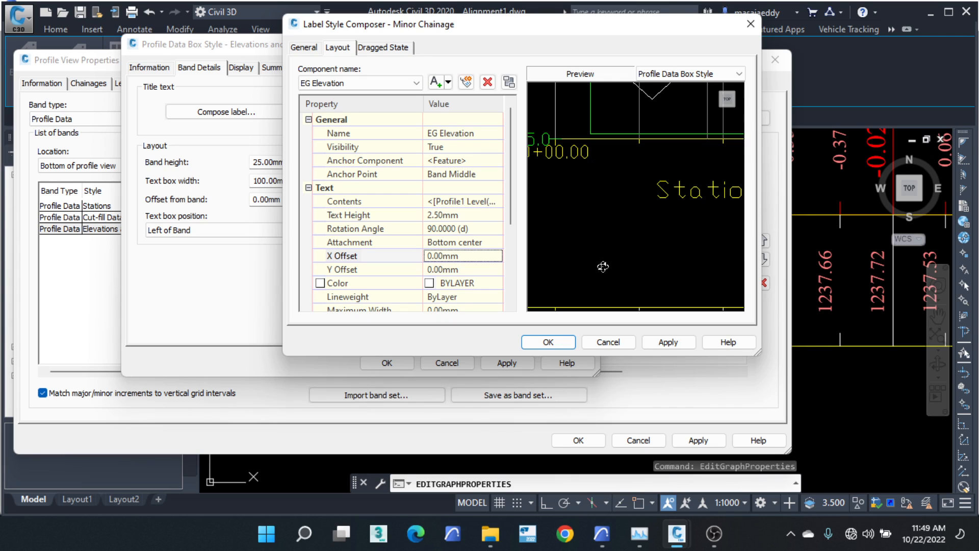
middle_click_drag(609, 254, 572, 175)
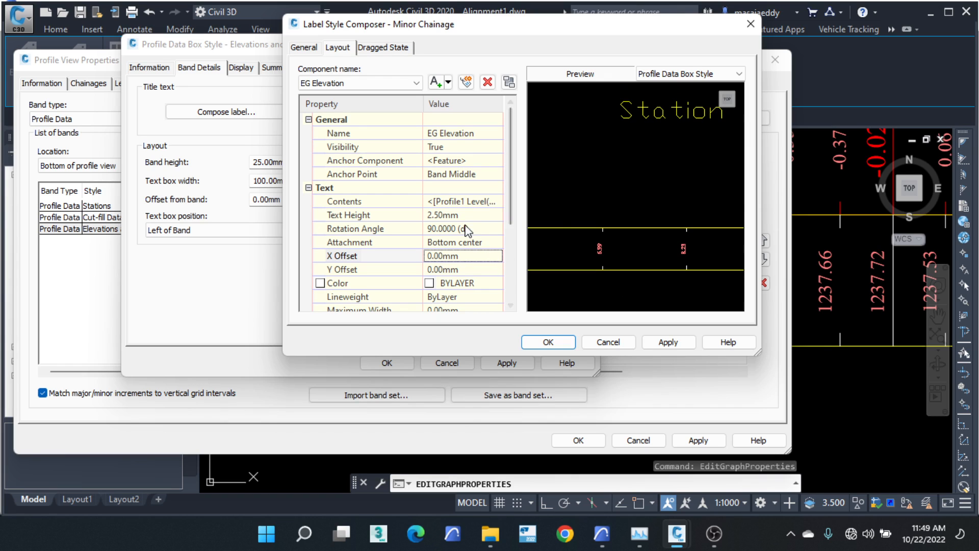
left_click(548, 342)
left_click(380, 363)
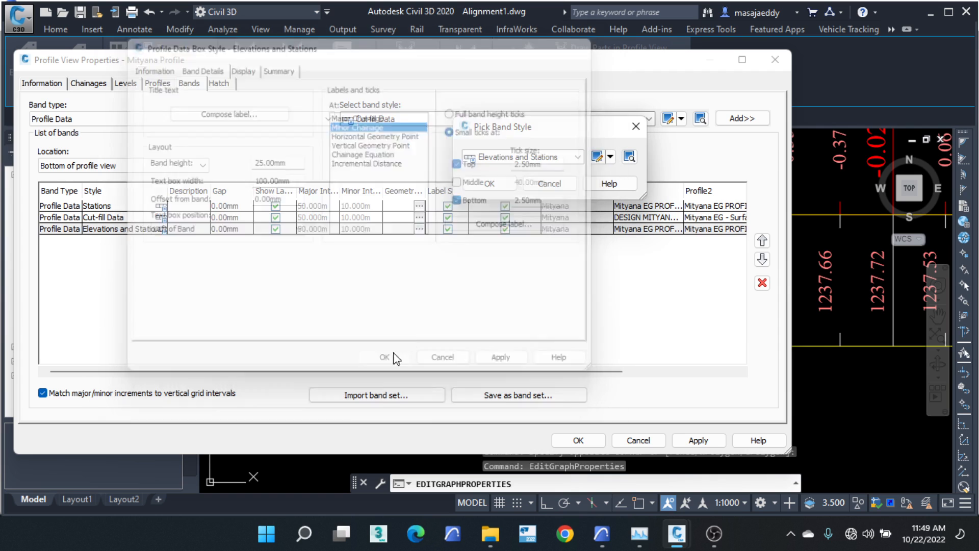
left_click(489, 182)
left_click(707, 440)
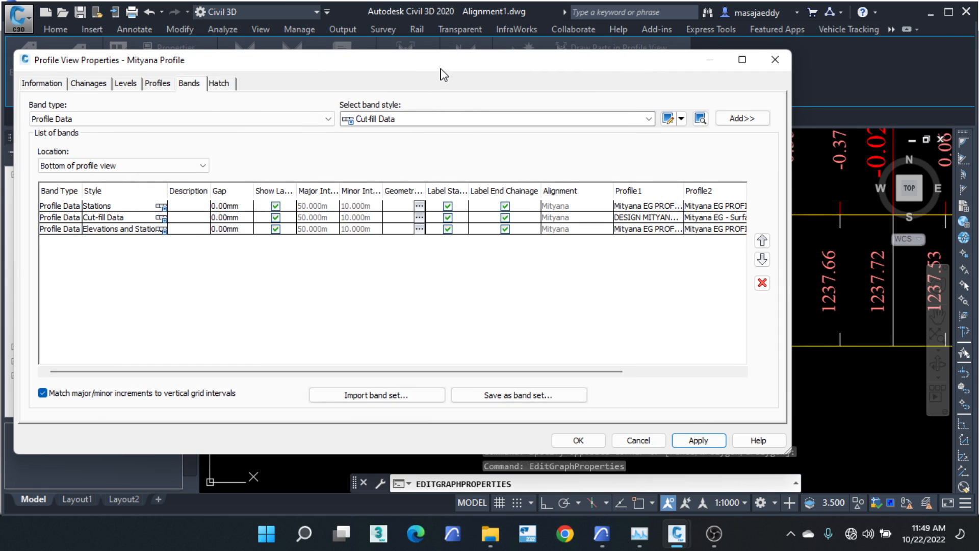
Step: Open the band style selection for the Elevations and Stations band
mouse_move(441, 74)
left_mouse_down()
mouse_move(188, 221)
mouse_move(286, 299)
mouse_move(463, 137)
mouse_move(493, 146)
mouse_move(566, 369)
mouse_move(485, 109)
mouse_move(498, 149)
left_mouse_up()
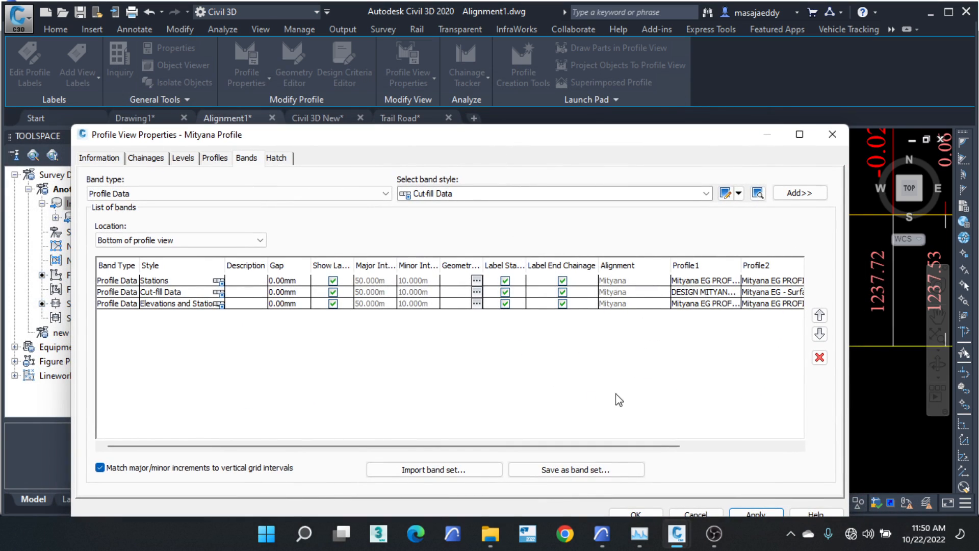
left_click(219, 303)
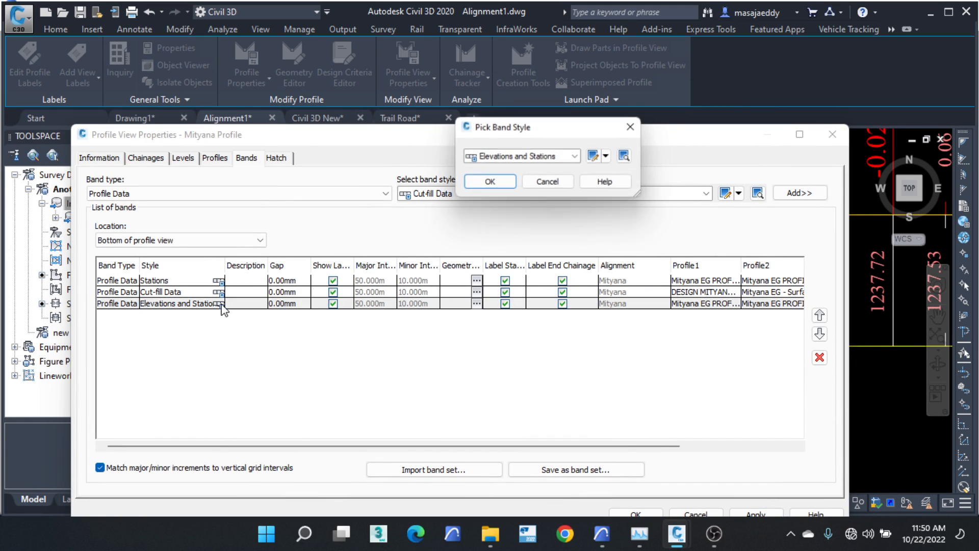
left_click(610, 157)
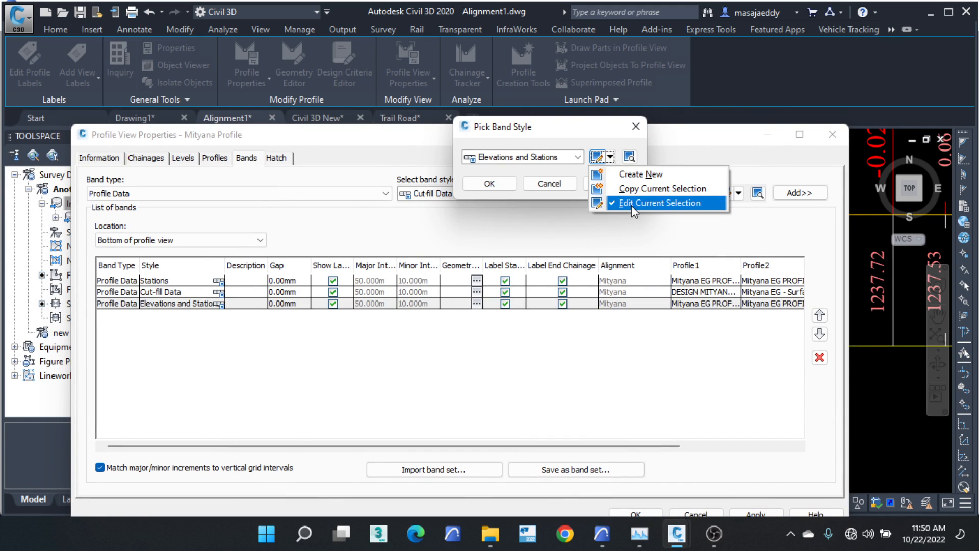
left_click(631, 204)
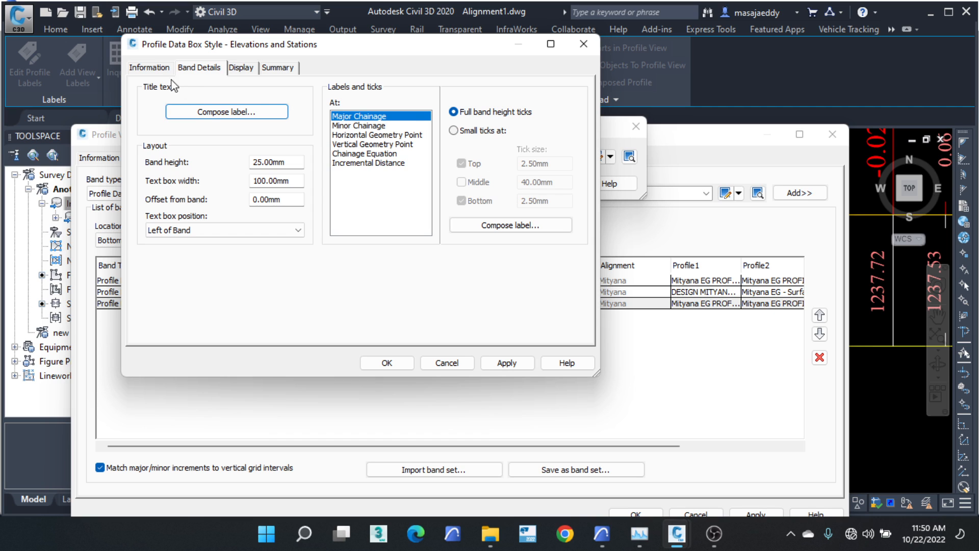
left_click(160, 71)
left_click_drag(230, 102, 126, 98)
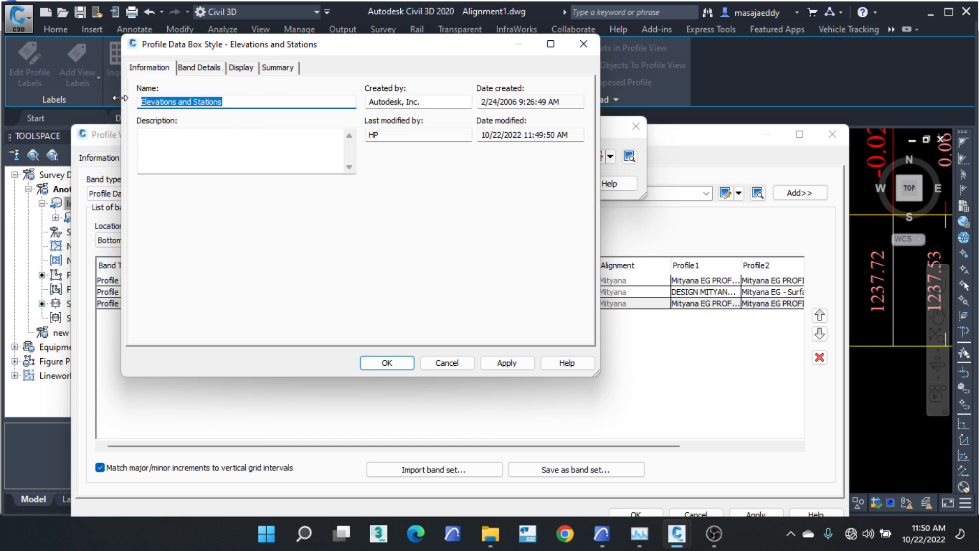
left_click(584, 43)
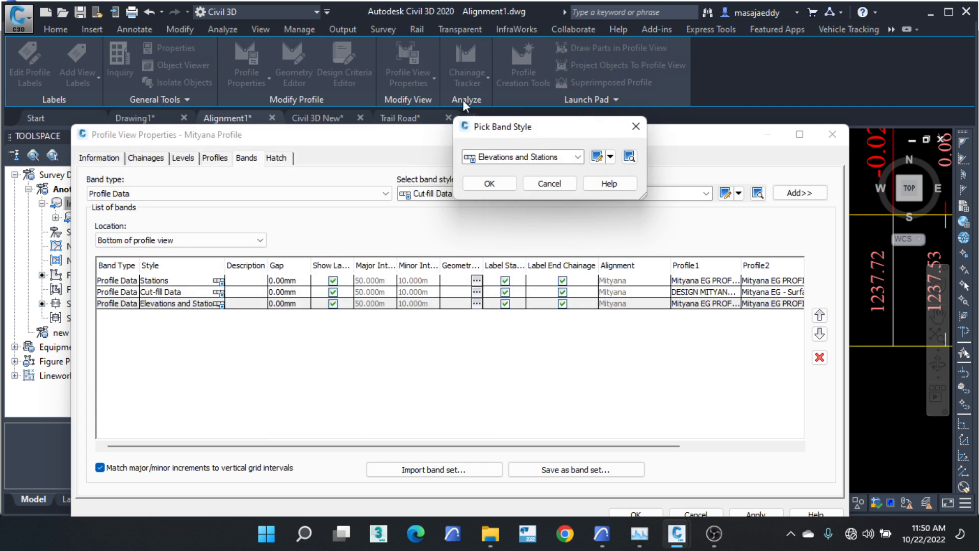
Step: Rename the Elevations and Stations band style to Existing Level, and accept the style and profile view properties
left_click(610, 157)
left_click(644, 206)
left_click(173, 101)
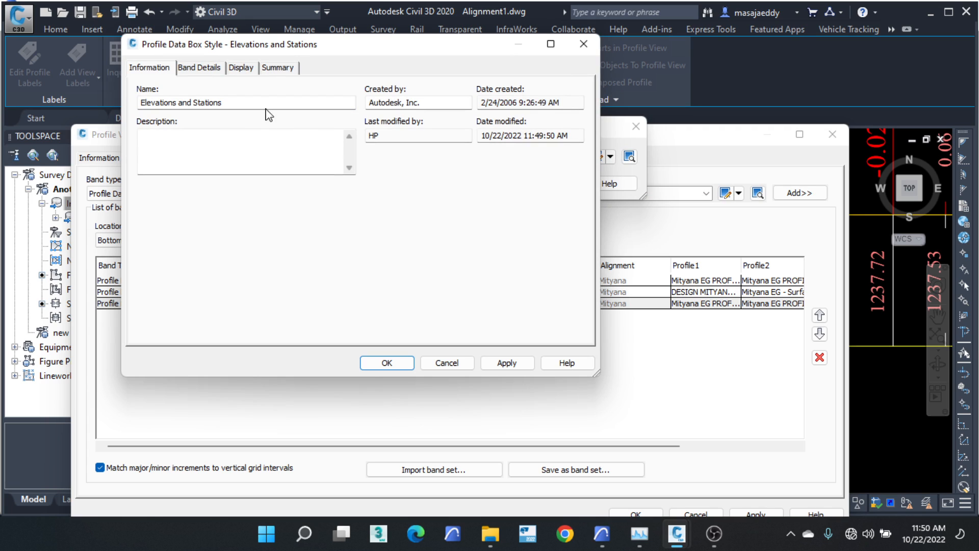
left_click_drag(265, 104, 58, 94)
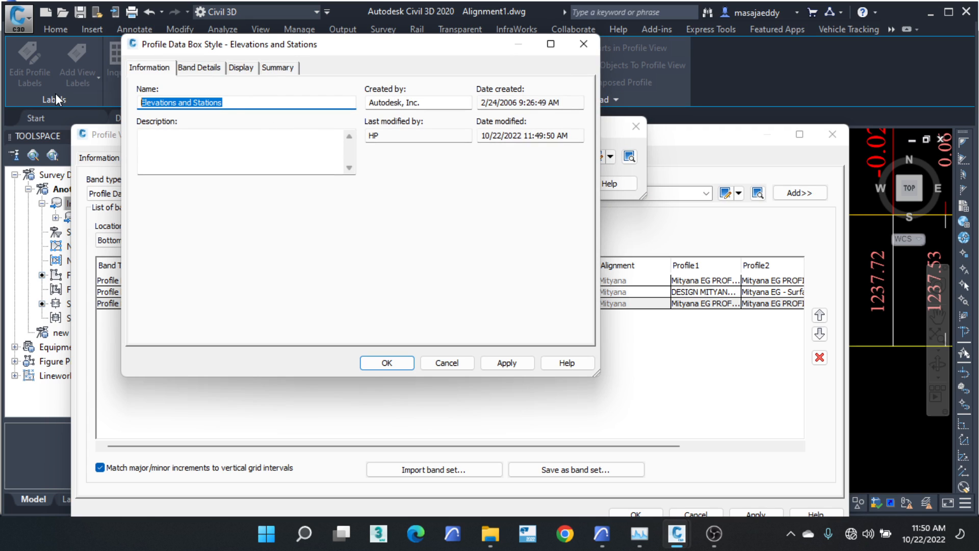
type("e")
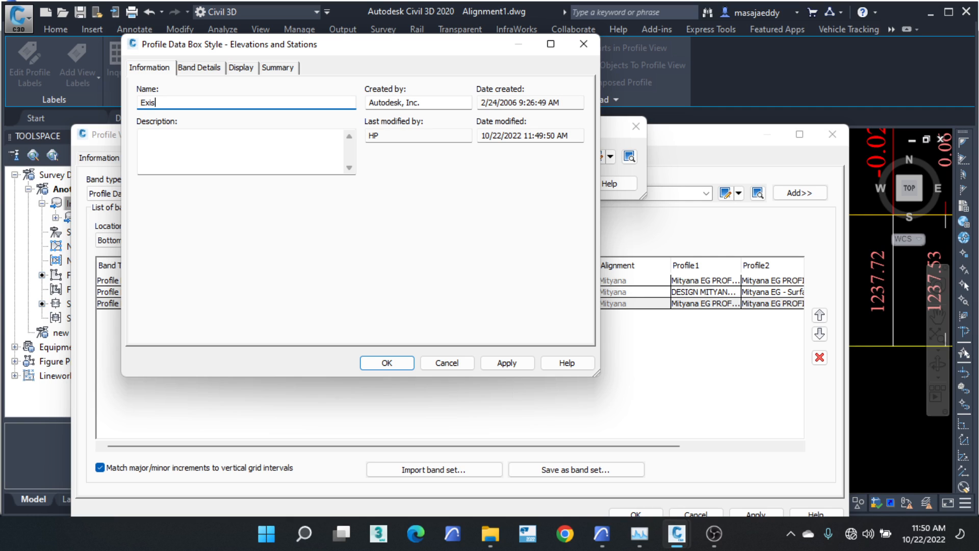
key("BackSpace")
key("BackSpace")
type("ng")
left_click(387, 363)
left_click(490, 184)
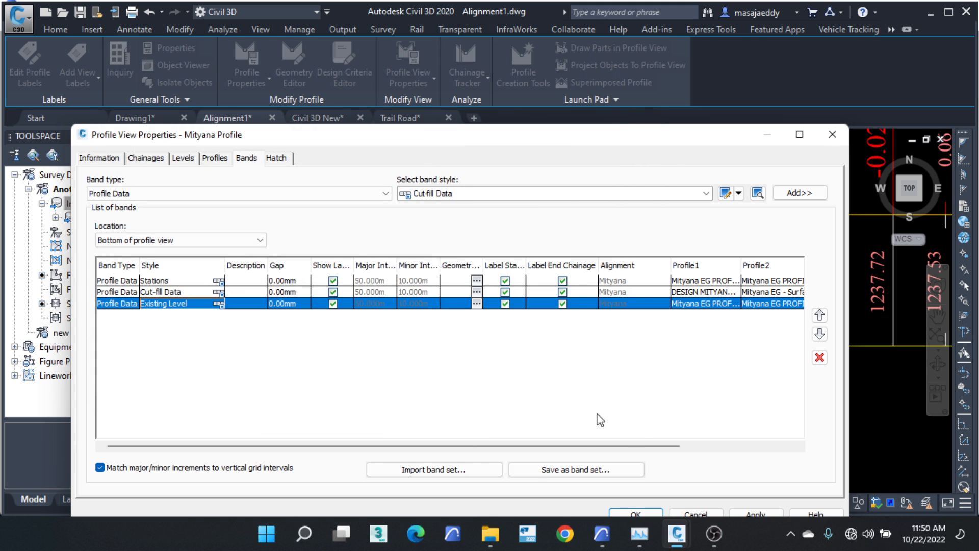
mouse_move(607, 147)
left_mouse_down()
mouse_move(419, 234)
mouse_move(481, 443)
mouse_move(670, 227)
mouse_move(597, 81)
left_mouse_up()
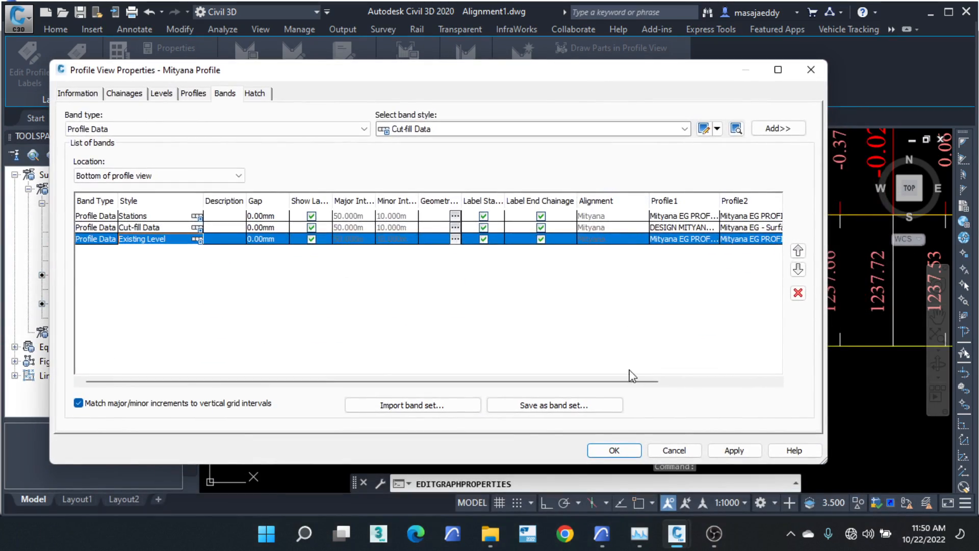
left_click(616, 450)
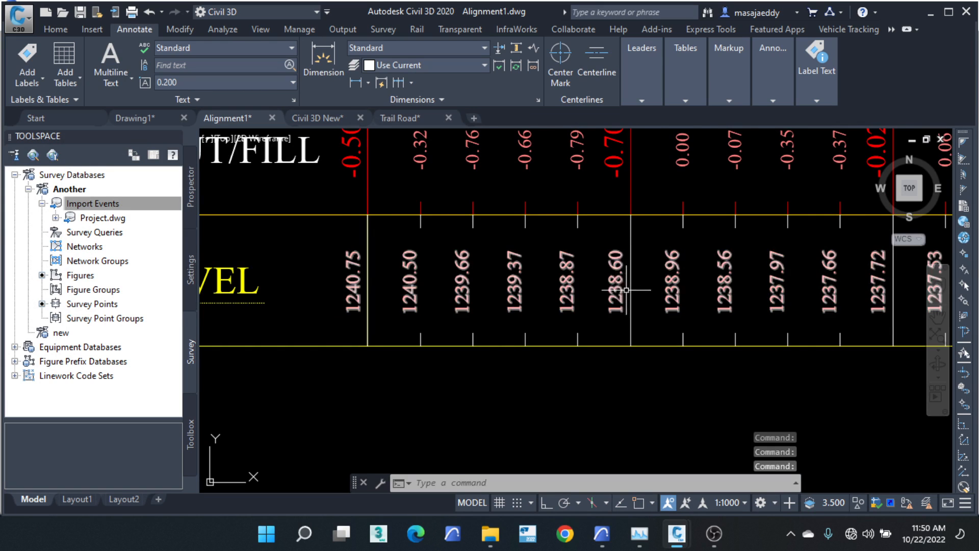
Step: Add another Profile Data band with the Existing Level style to the bottom of the profile view
scroll(616, 298, "down", 2)
middle_click_drag(309, 285, 393, 290)
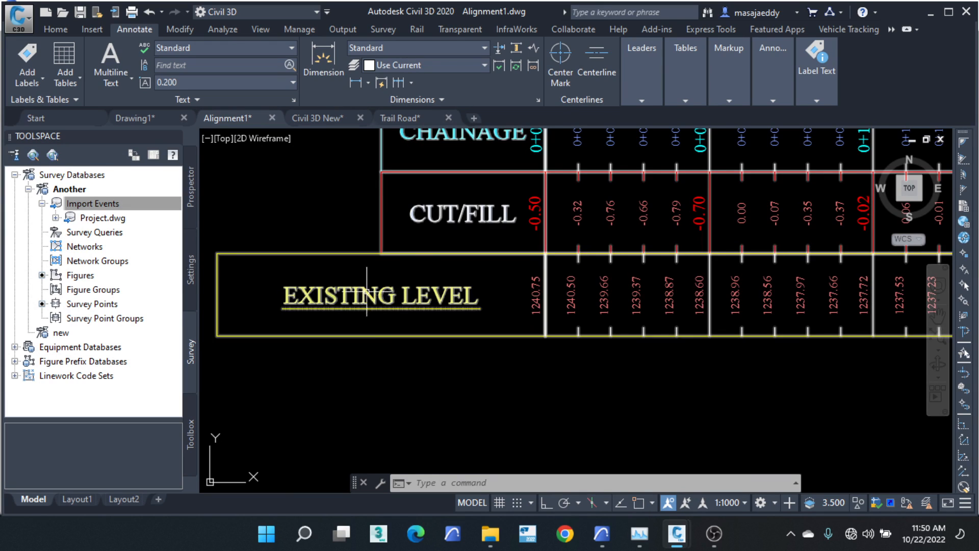
scroll(559, 309, "up", 2)
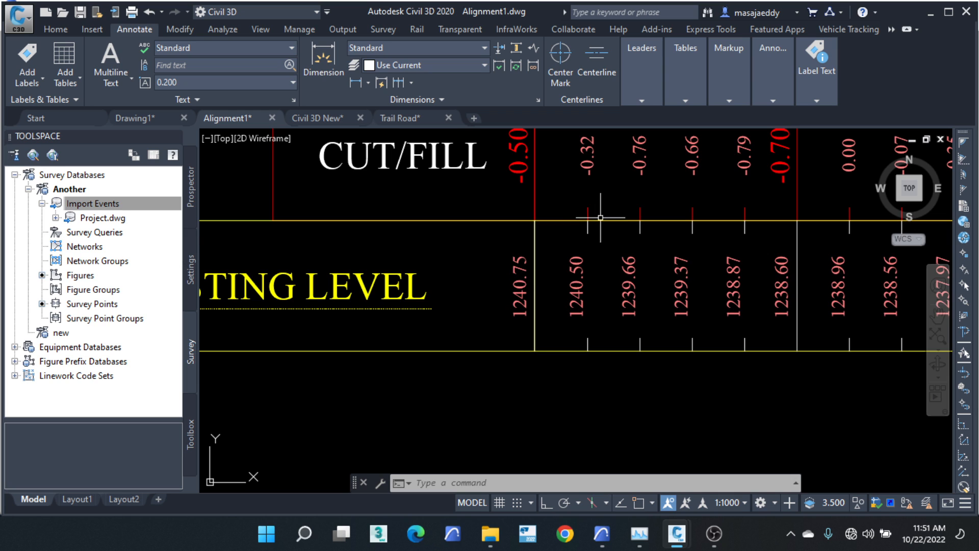
scroll(578, 199, "down", 2)
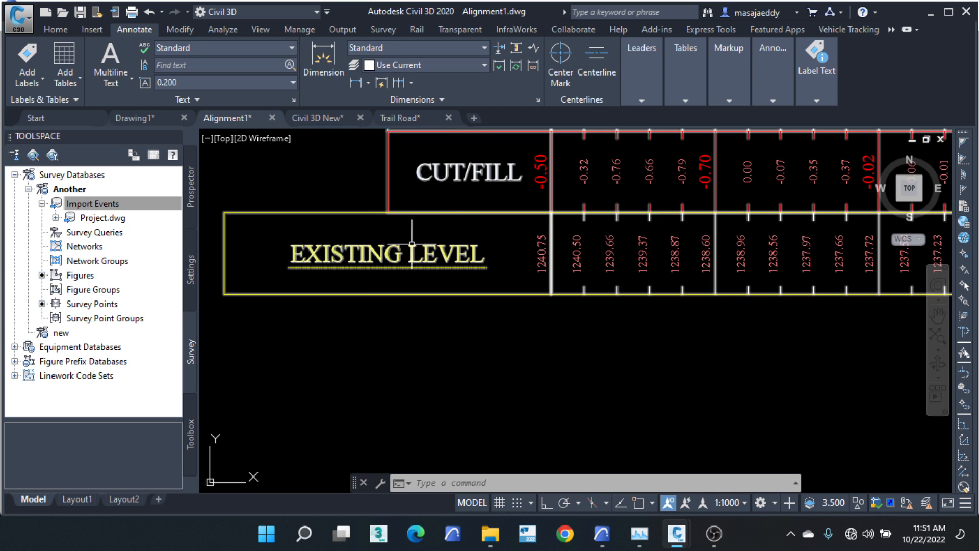
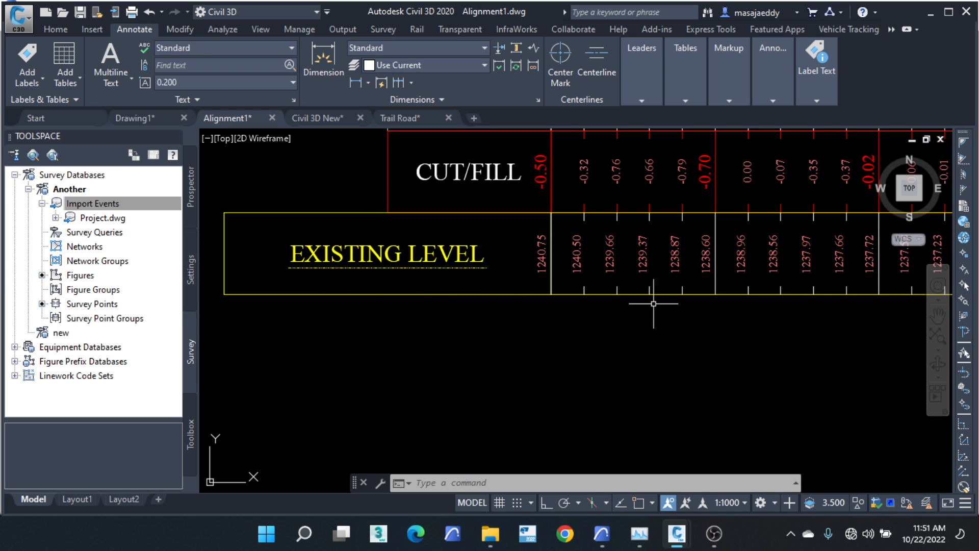
left_click(563, 199)
left_click(540, 218)
right_click(541, 218)
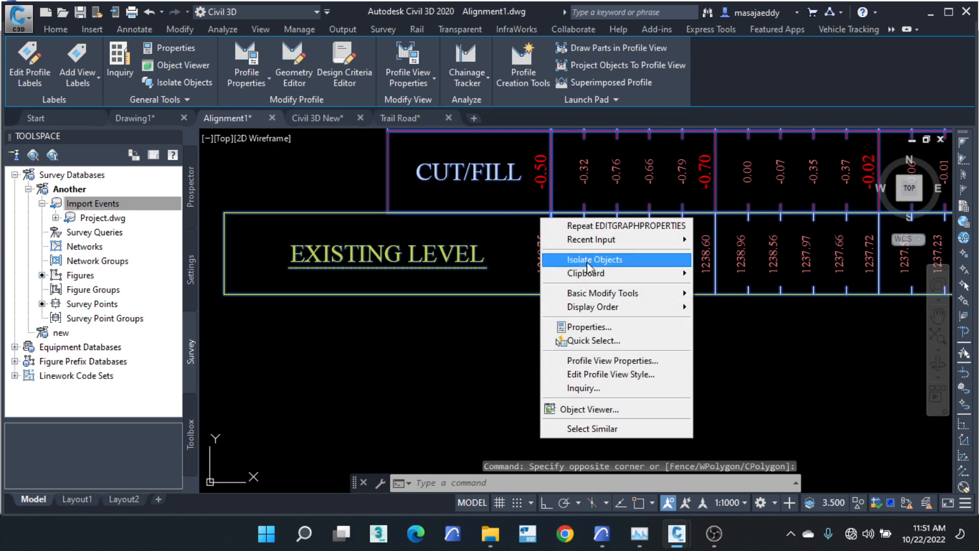
left_click(613, 360)
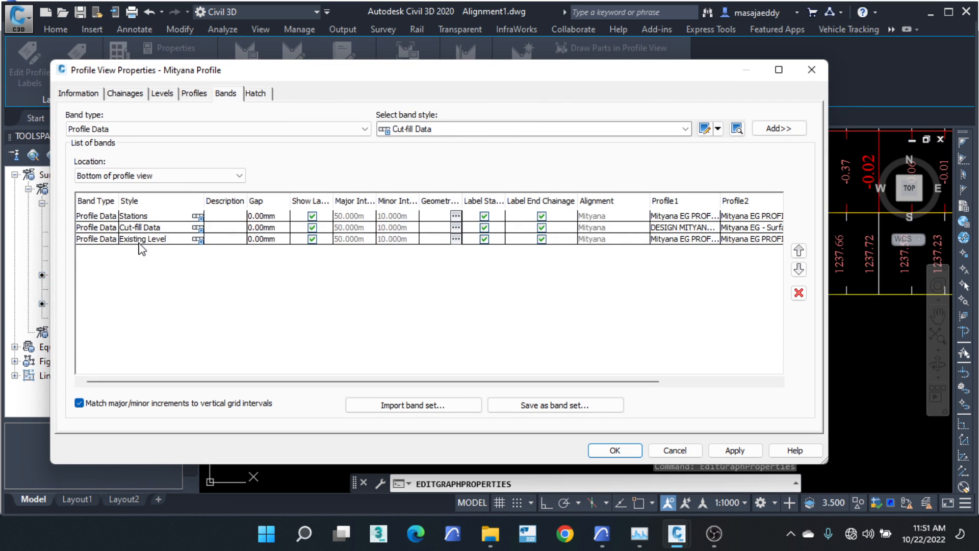
left_click(147, 240)
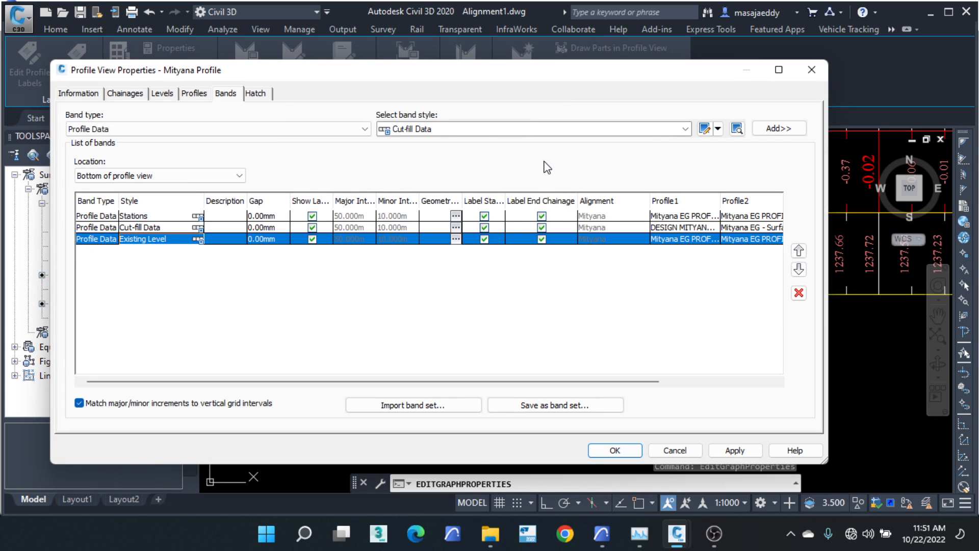
left_click(621, 124)
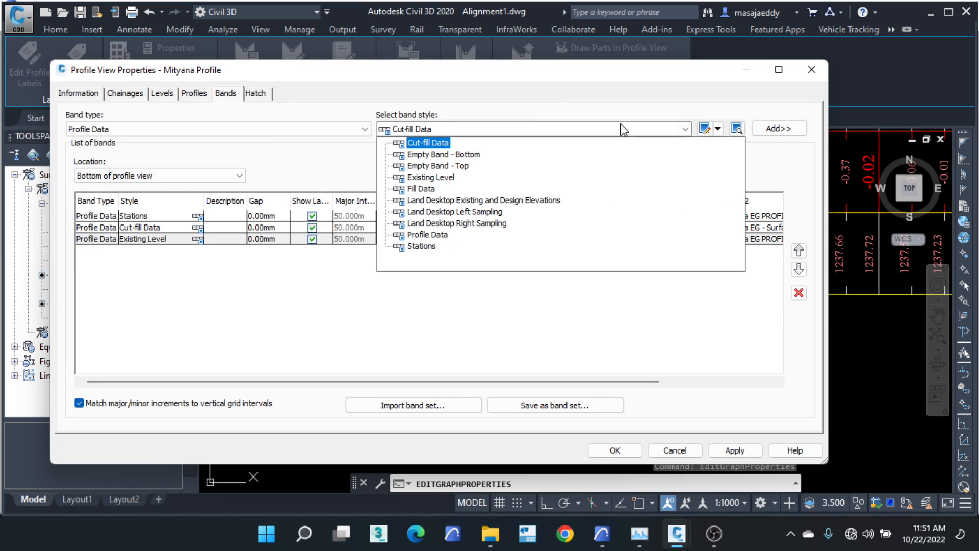
left_click(432, 177)
left_click(779, 130)
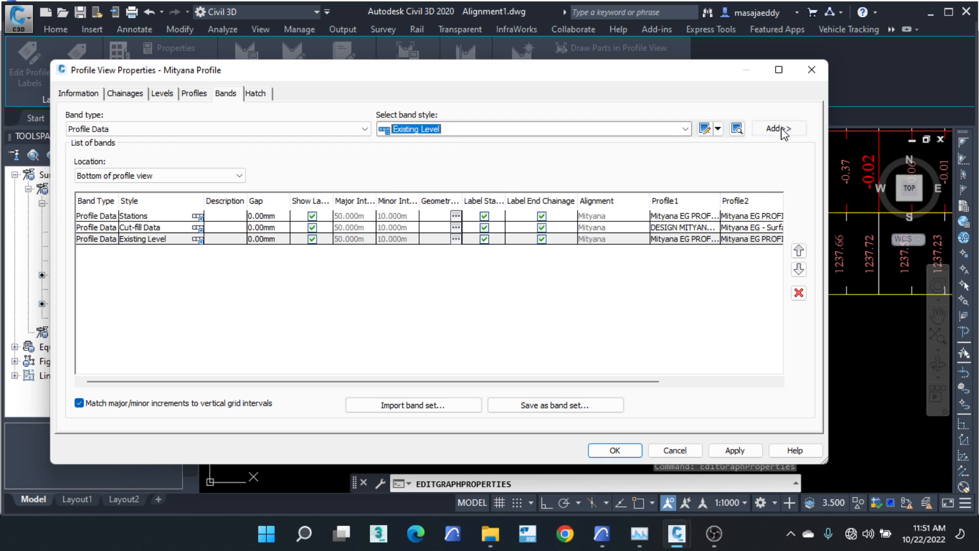
left_click(363, 369)
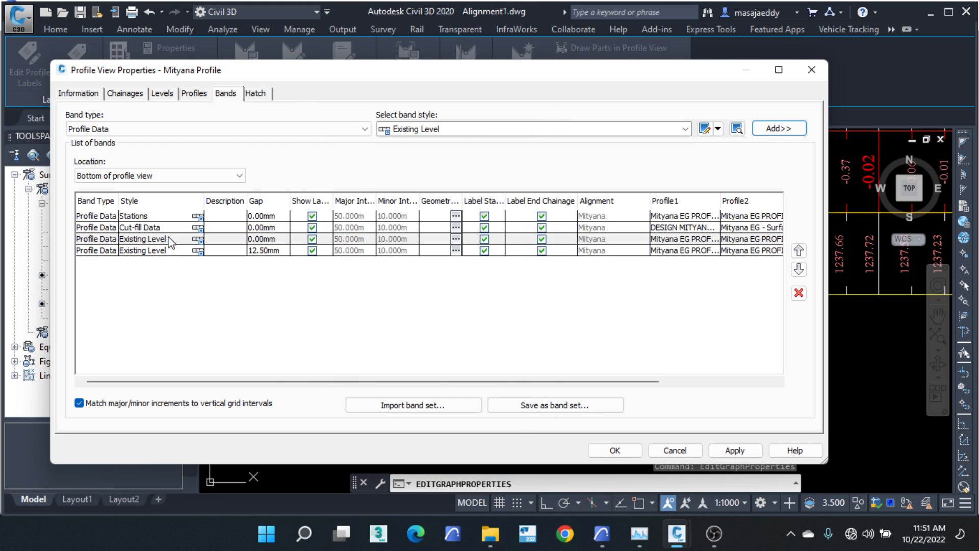
Step: Set the gap of the added Existing Level band to 0 mm and accept the profile view properties
left_click(198, 251)
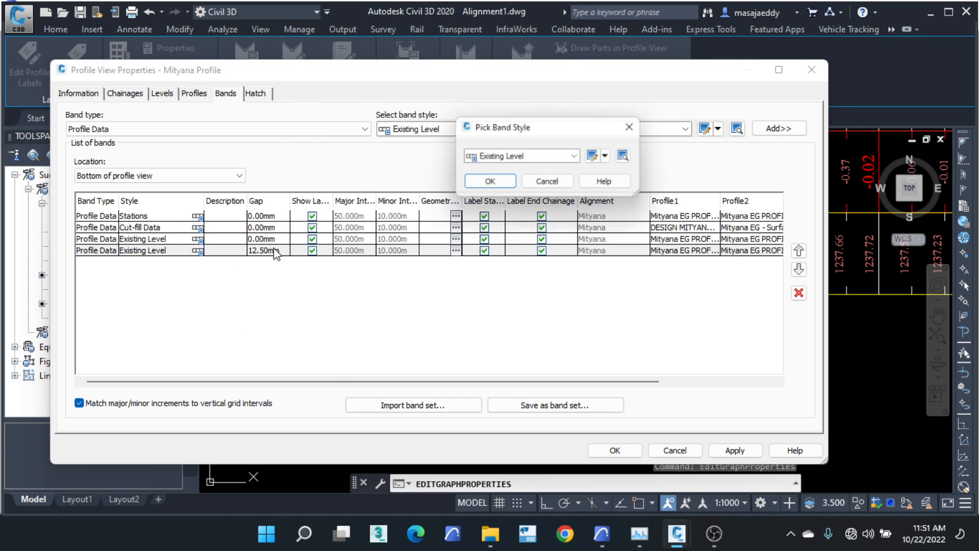
left_click(636, 126)
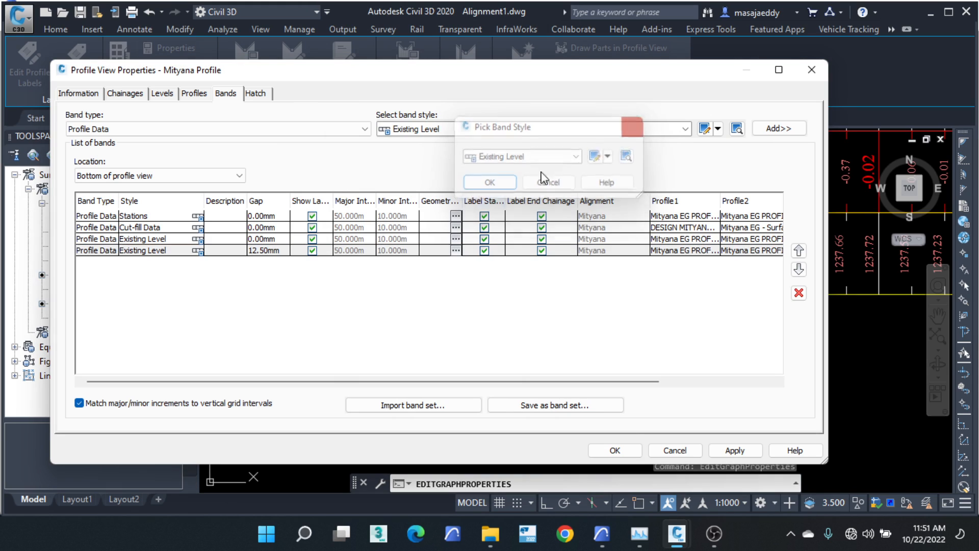
left_click(280, 250)
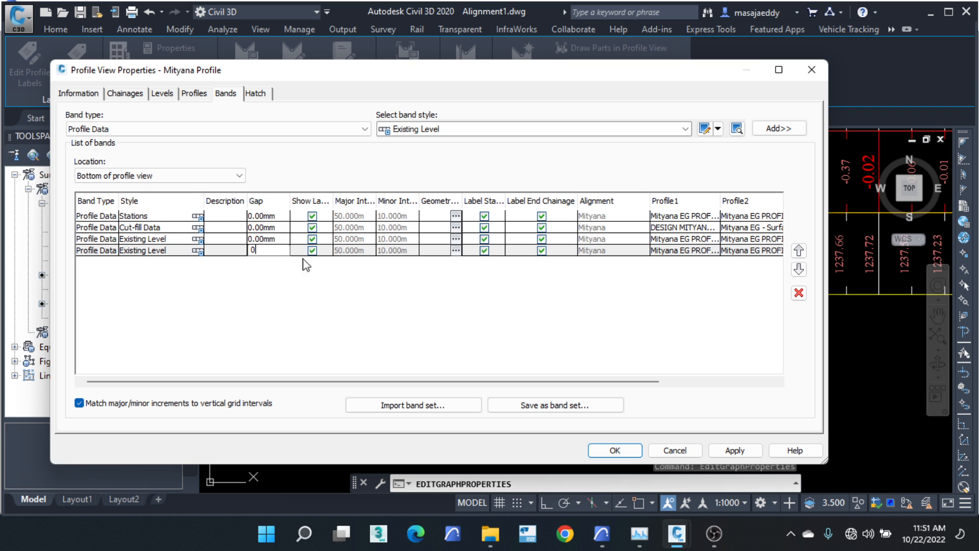
type("0")
key("Return")
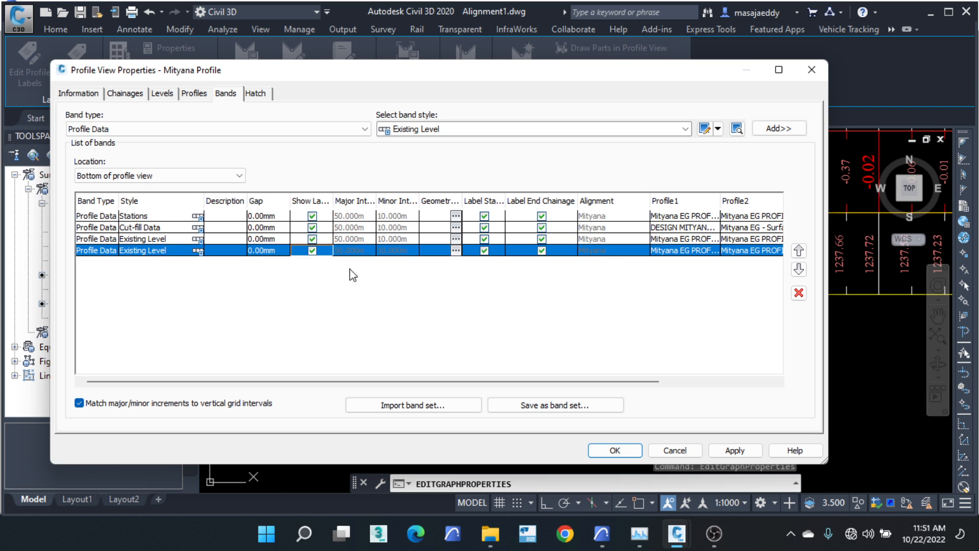
left_click(718, 129)
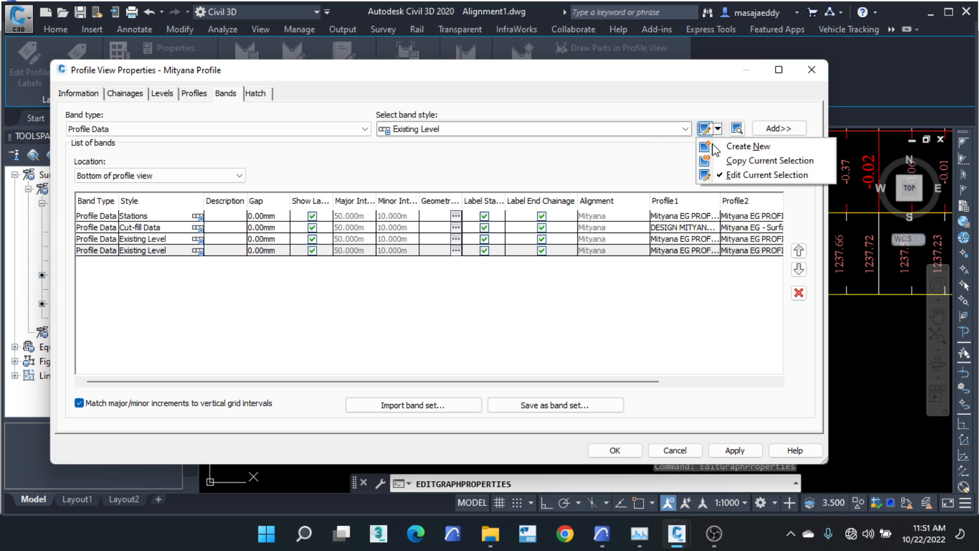
left_click(615, 450)
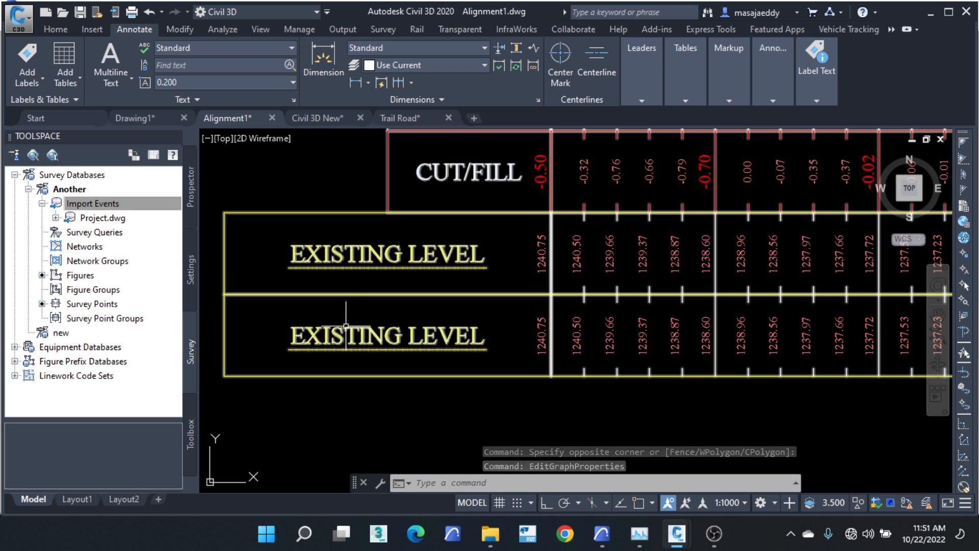
Step: Reopen the profile view properties and rename the lowest band's style to Formation Level
left_click(559, 193)
left_click(535, 219)
right_click(535, 222)
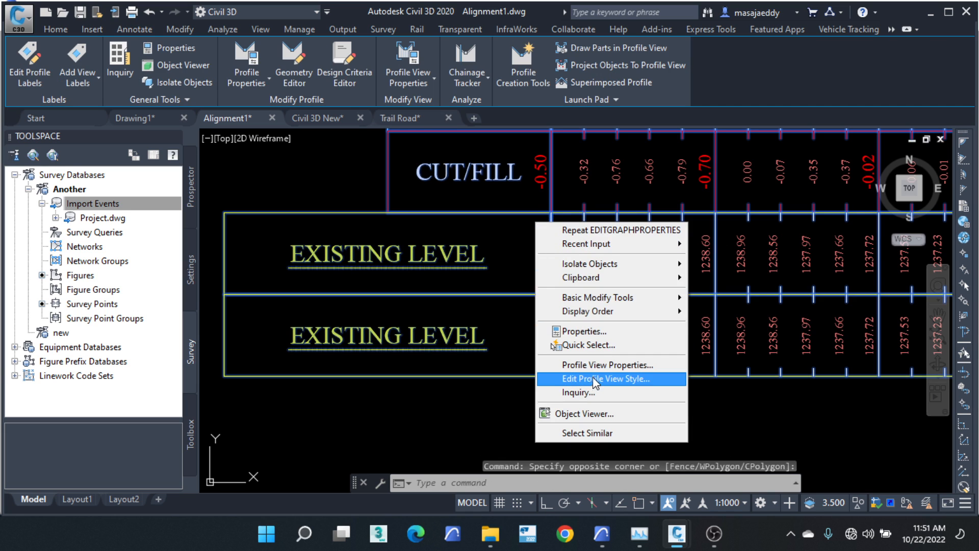
left_click(602, 365)
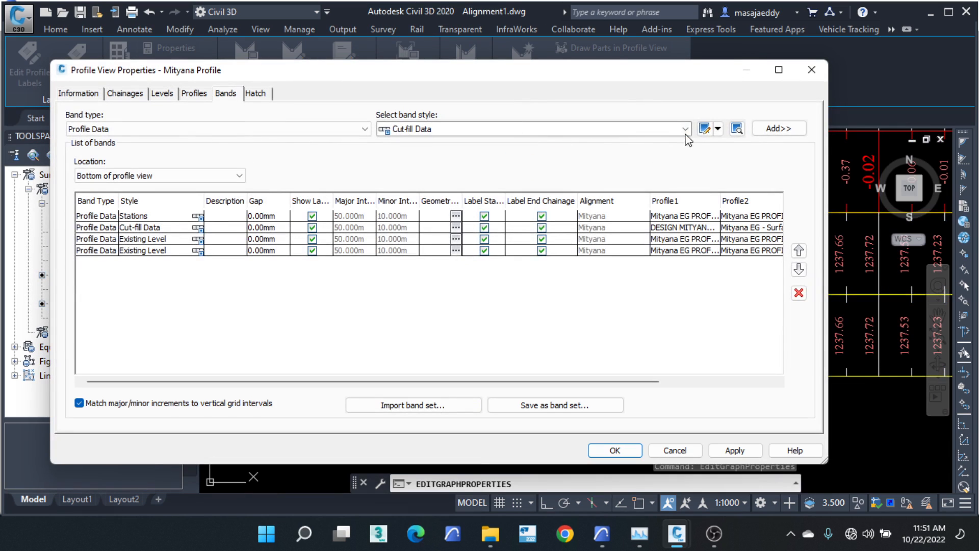
left_click(197, 254)
left_click(198, 251)
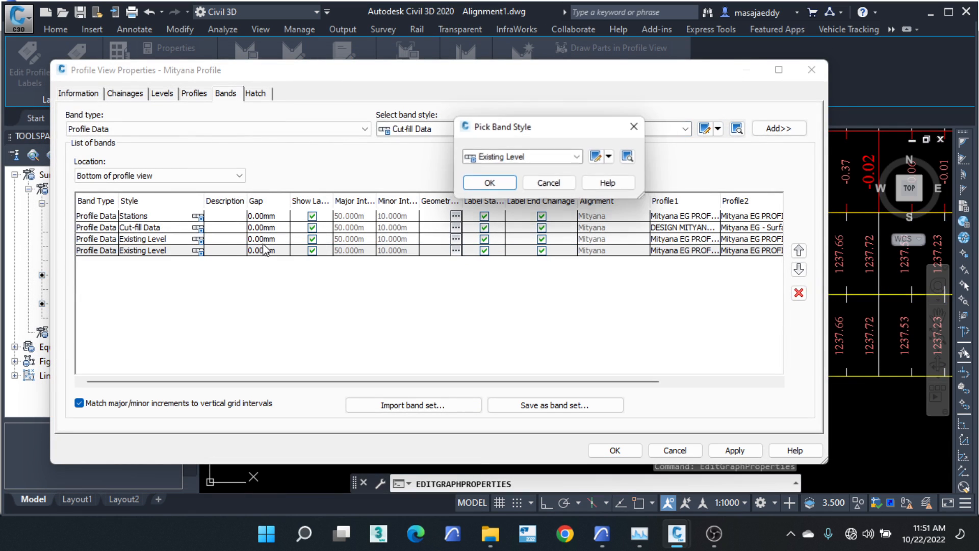
left_click(610, 157)
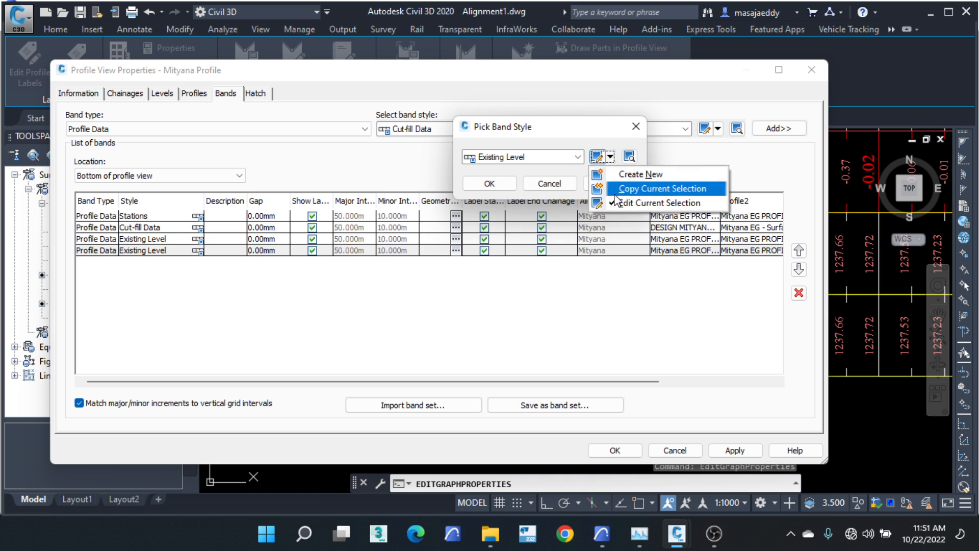
left_click(648, 203)
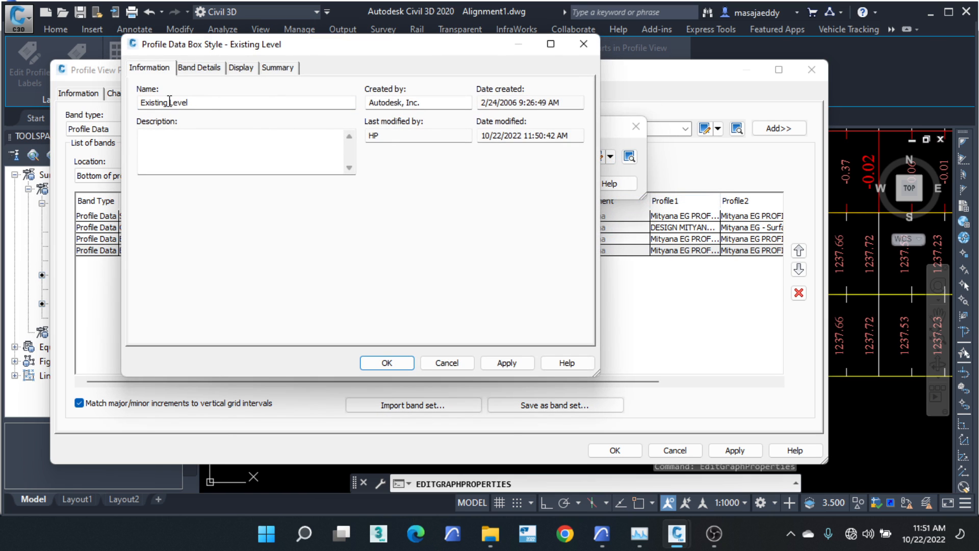
left_click_drag(170, 102, 153, 104)
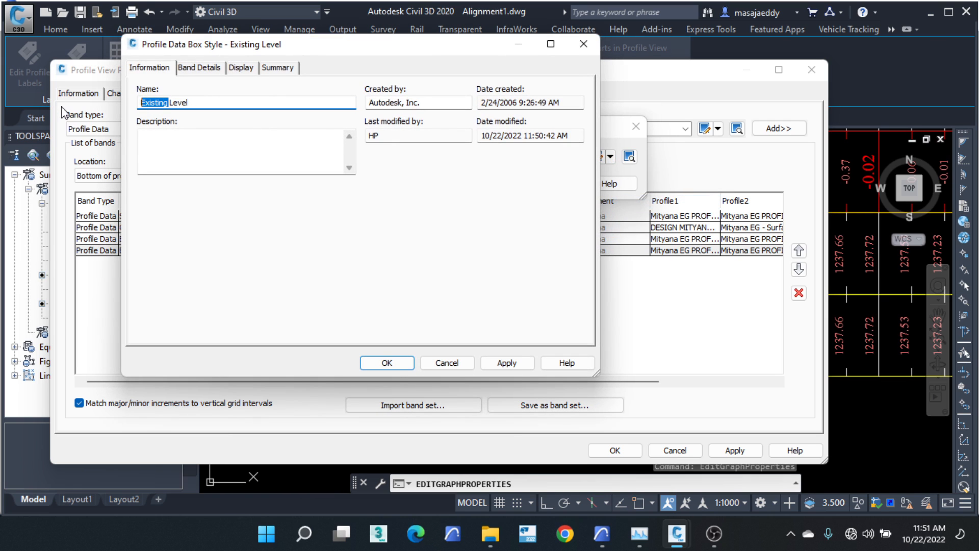
type("Formatio")
Step: Change the Formation Level style's band title text to FORMATION LEVEL
left_click(198, 68)
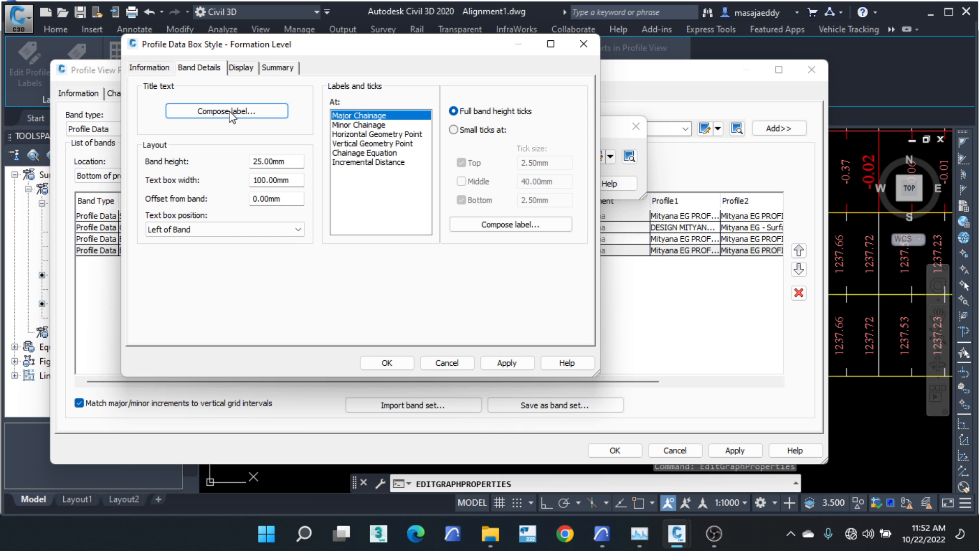
left_click(213, 109)
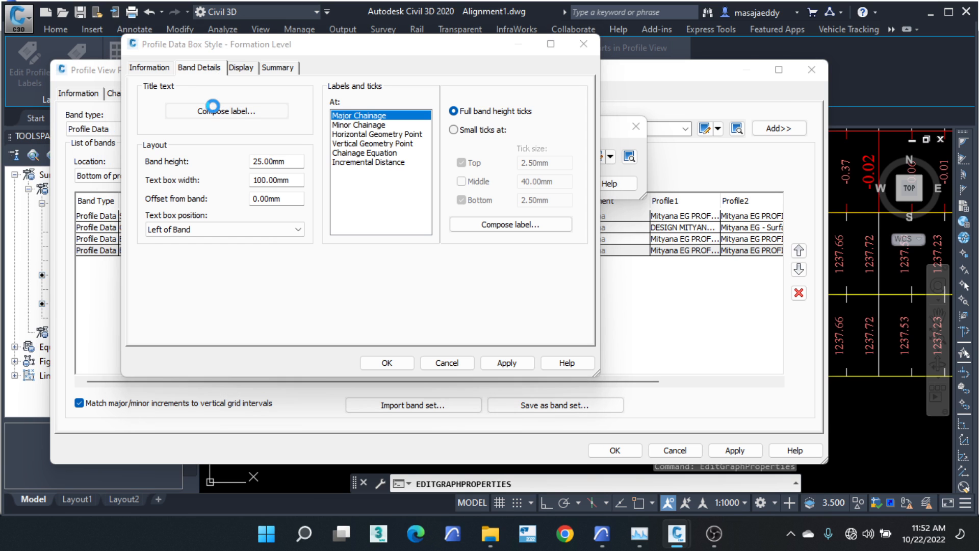
left_click(488, 201)
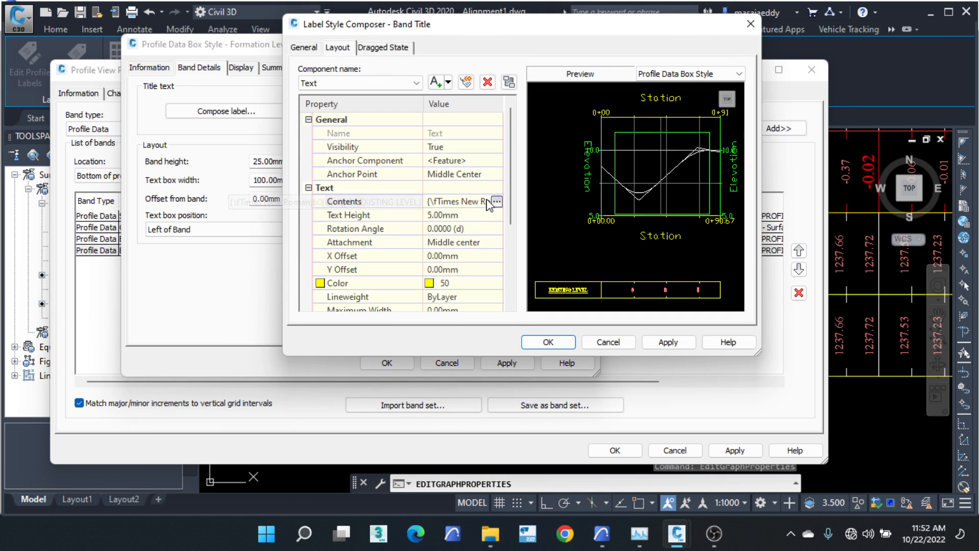
left_click(496, 201)
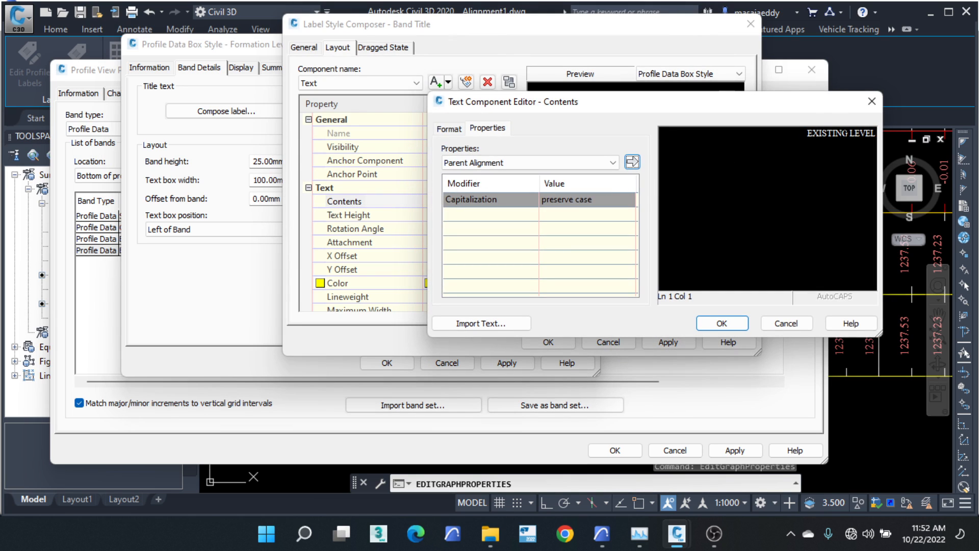
left_click_drag(807, 133, 848, 133)
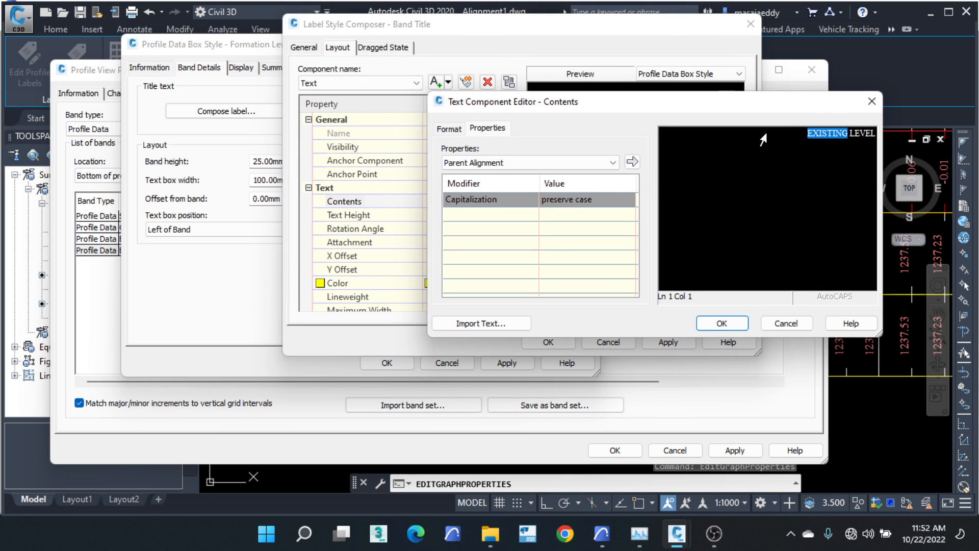
type("F")
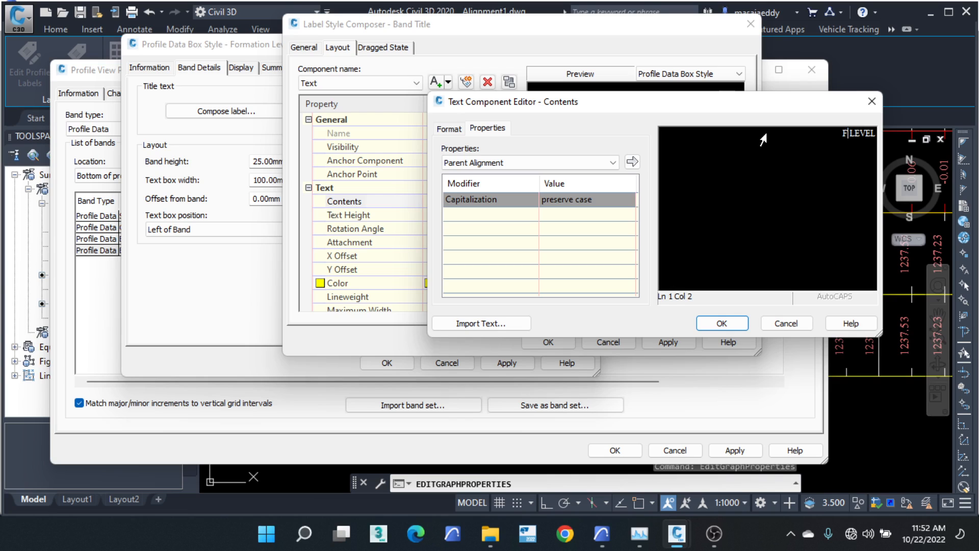
type("ORMATION")
left_click(745, 320)
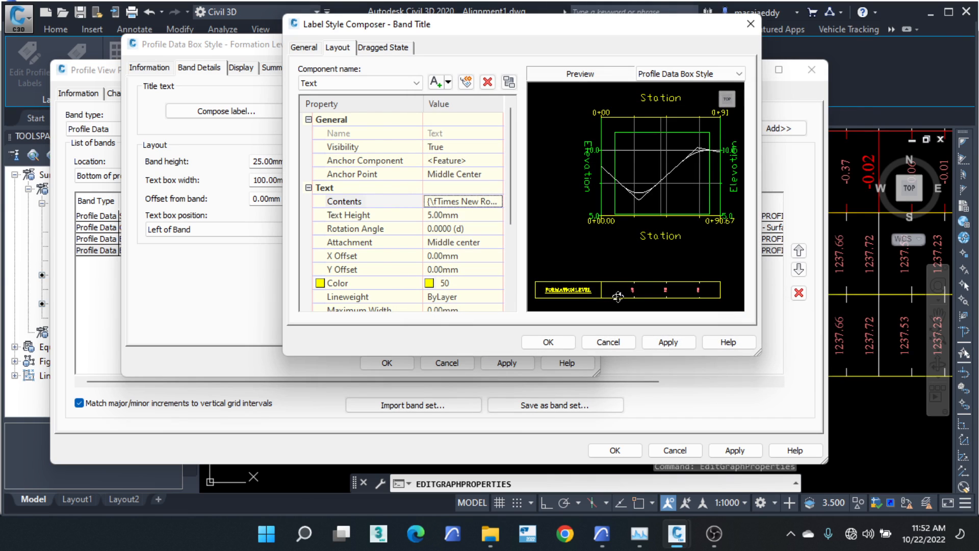
Step: Set the color of the band title's Text component to index color 140
scroll(588, 300, "up", 2)
scroll(587, 237, "up", 4)
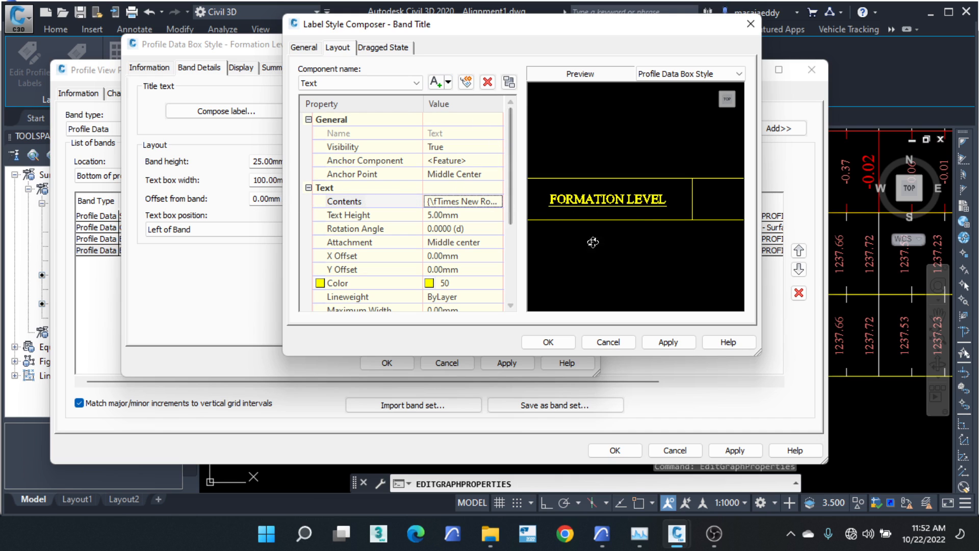
left_click(482, 287)
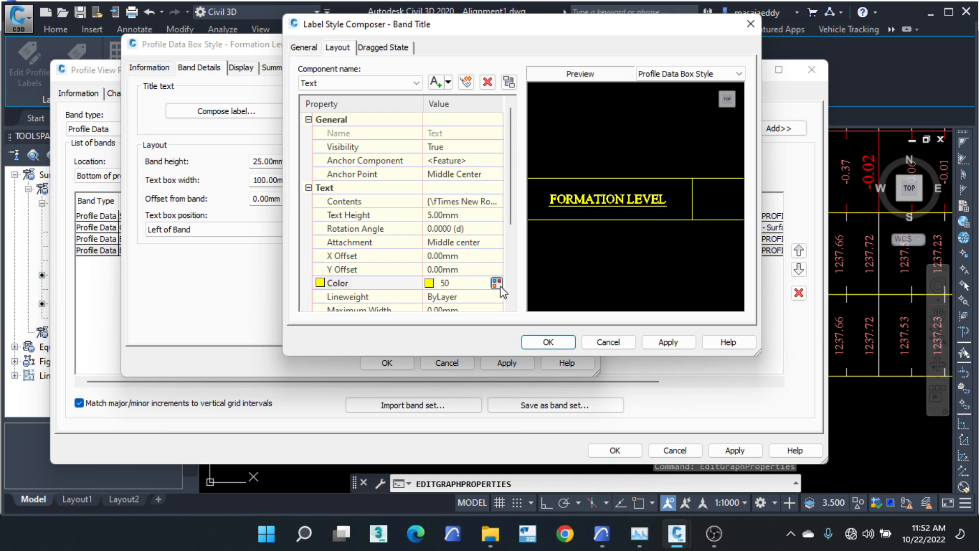
left_click(504, 284)
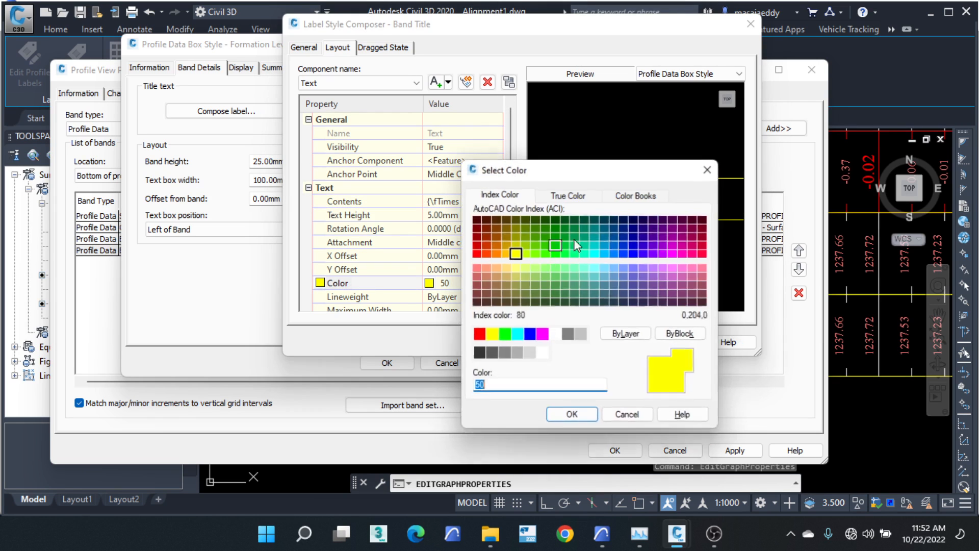
left_click(606, 254)
left_click(572, 415)
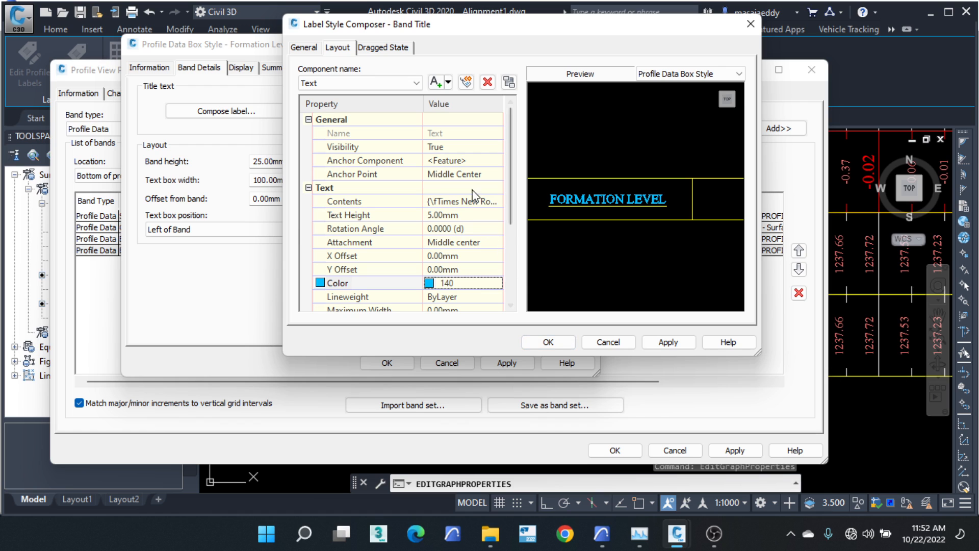
Step: Set the color of the band title's Line.1 component to index color 160 and accept the Formation Level style for the lowest band
left_click(415, 83)
left_click(317, 107)
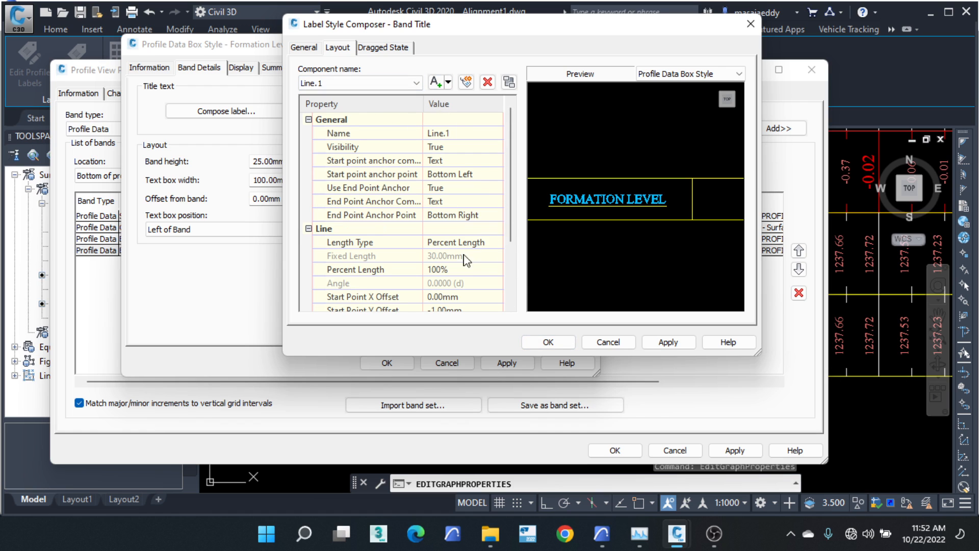
scroll(463, 269, "down", 1)
left_click(474, 308)
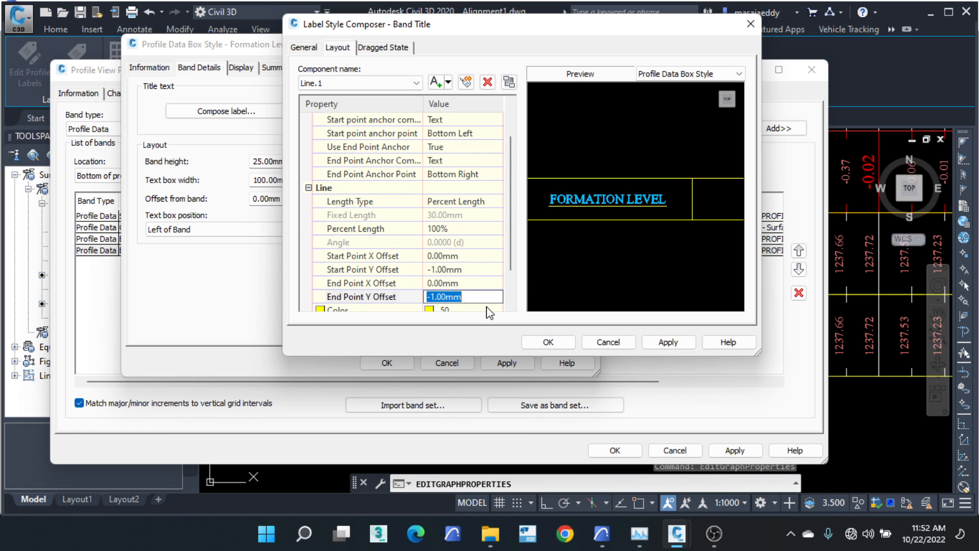
scroll(485, 311, "down", 1)
left_click(498, 297)
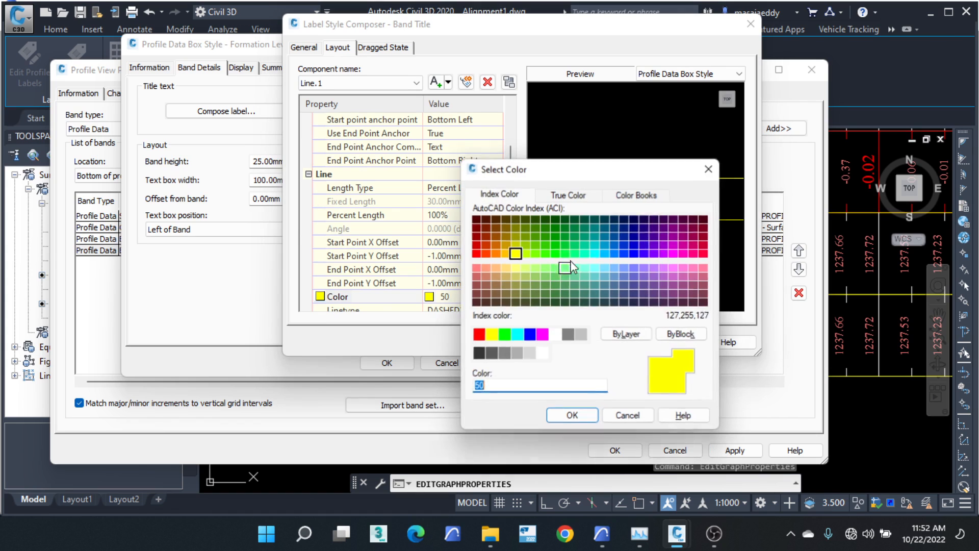
left_click(624, 253)
left_click(581, 417)
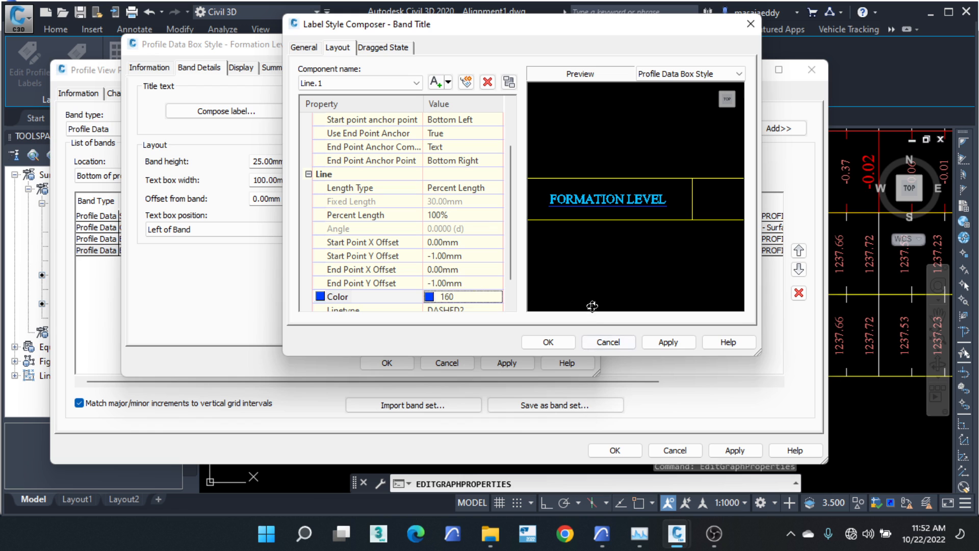
left_click(559, 344)
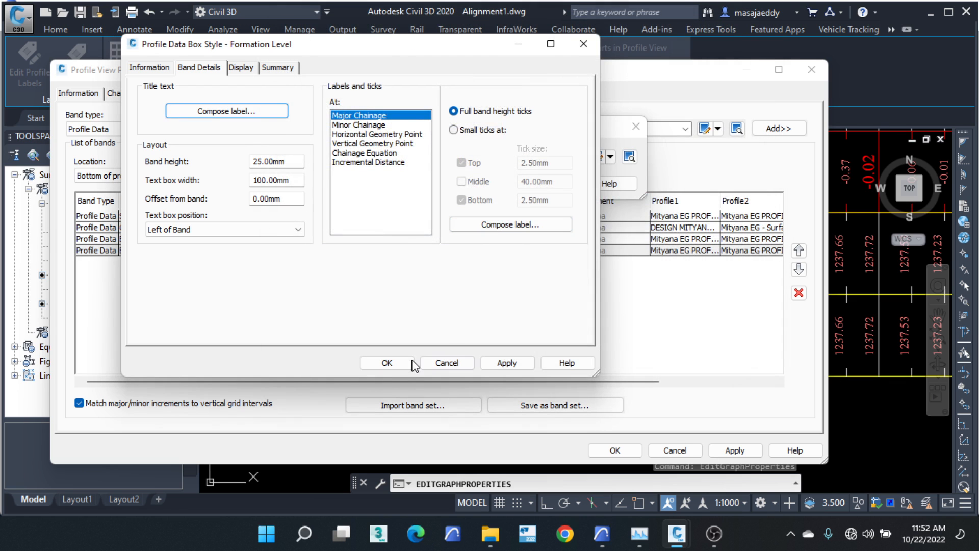
left_click(387, 363)
left_click(487, 188)
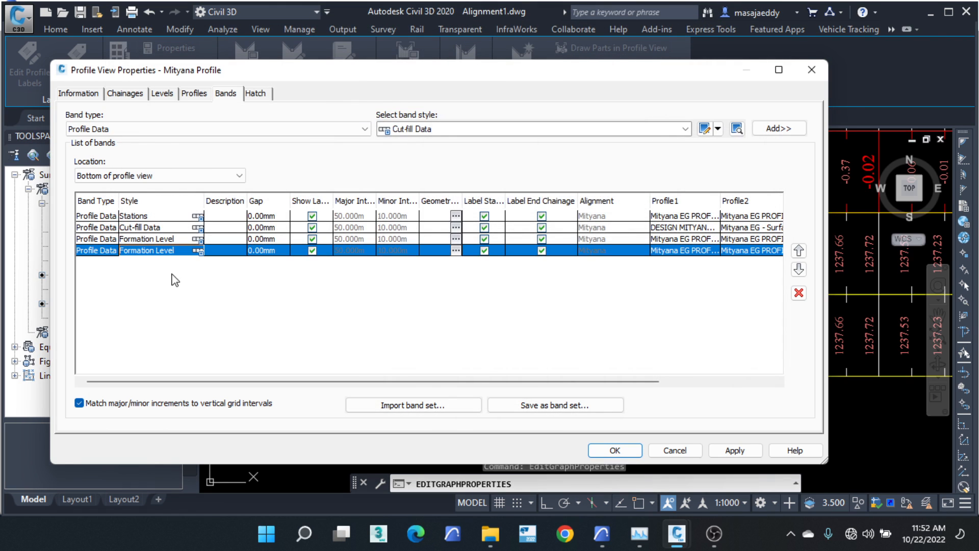
Step: Close the band style picker and cancel the profile view properties to discard the style edits
left_click(198, 251)
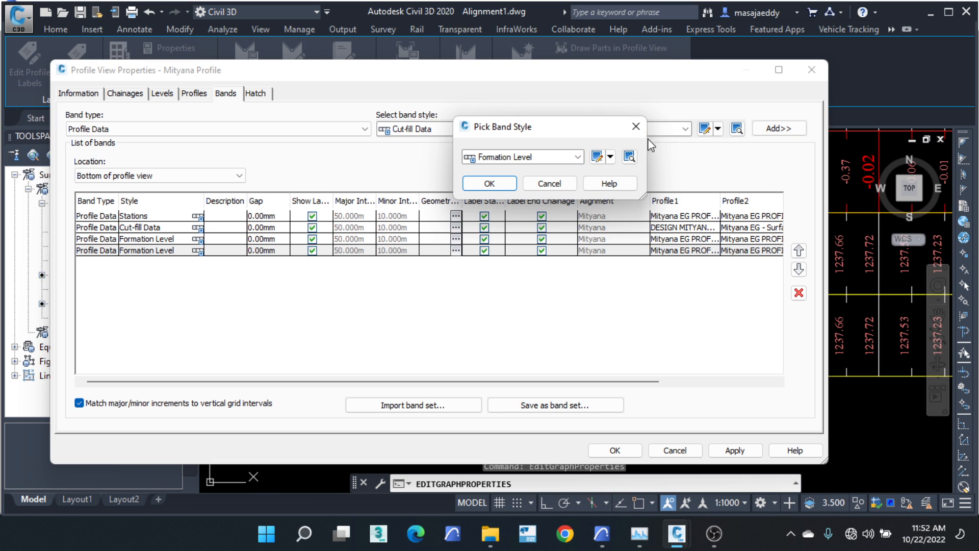
left_click(636, 127)
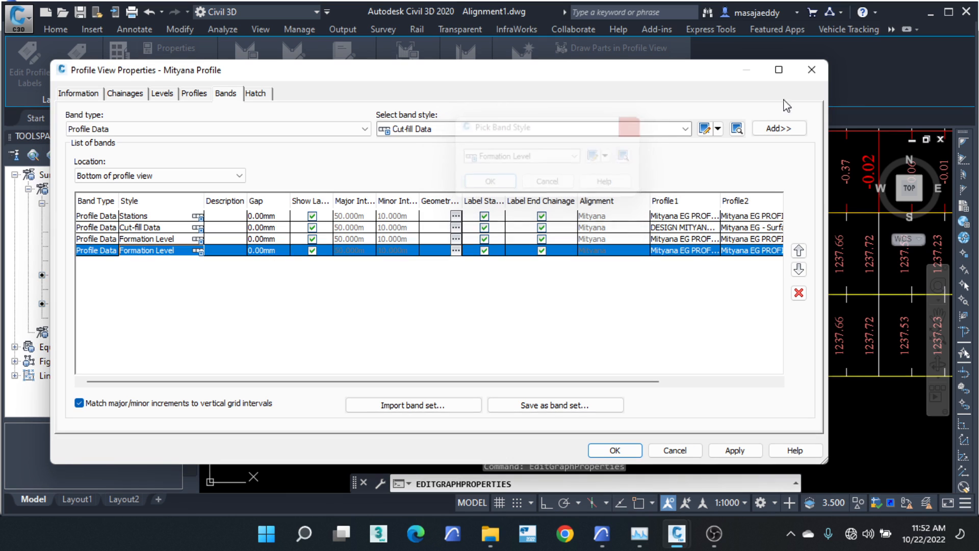
left_click(674, 450)
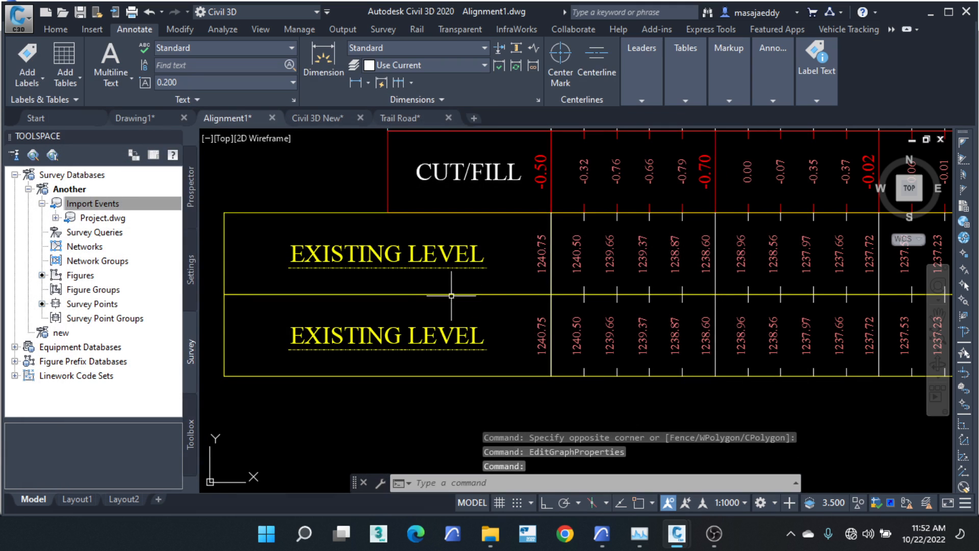
Step: Reopen the profile view properties and create a copy of the lowest band's Existing Level style
left_click(574, 204)
left_click(539, 213)
right_click(514, 233)
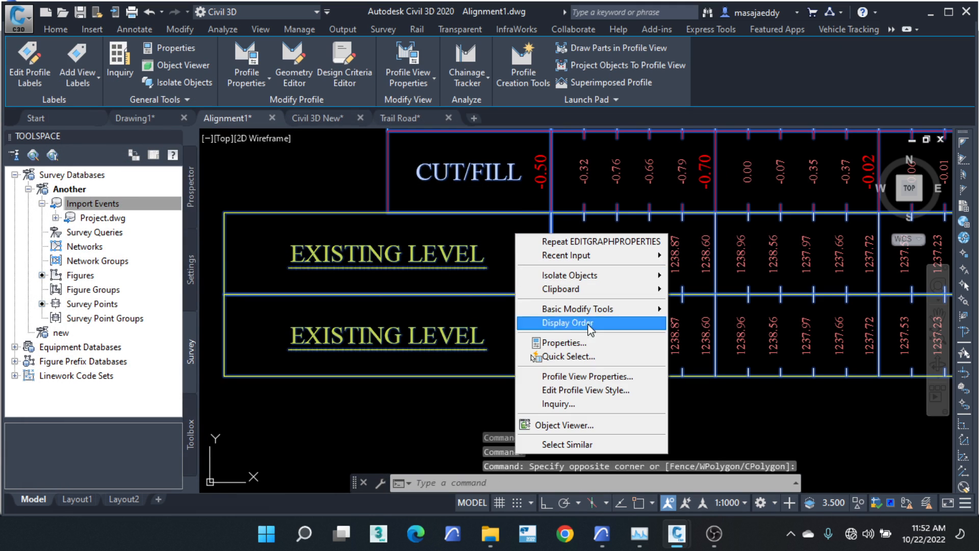
left_click(597, 374)
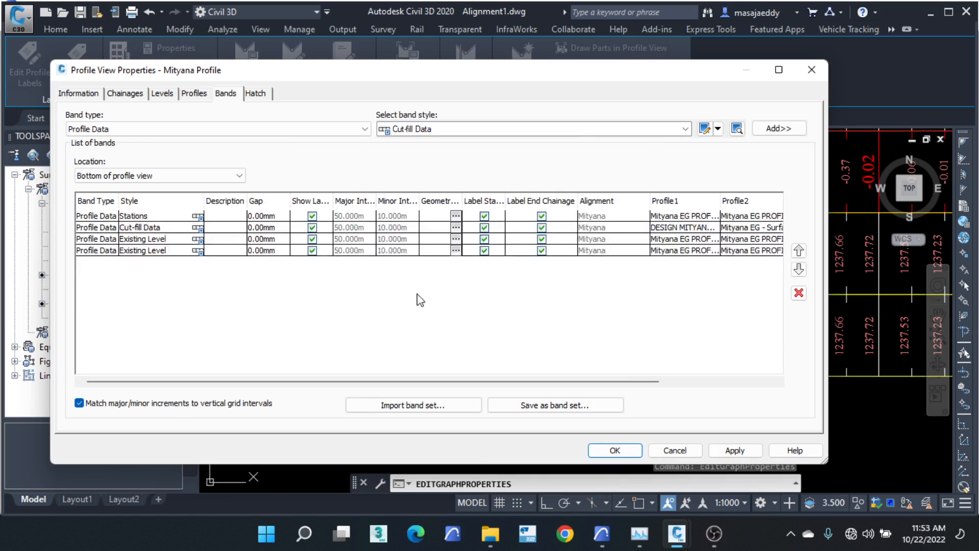
left_click(175, 244)
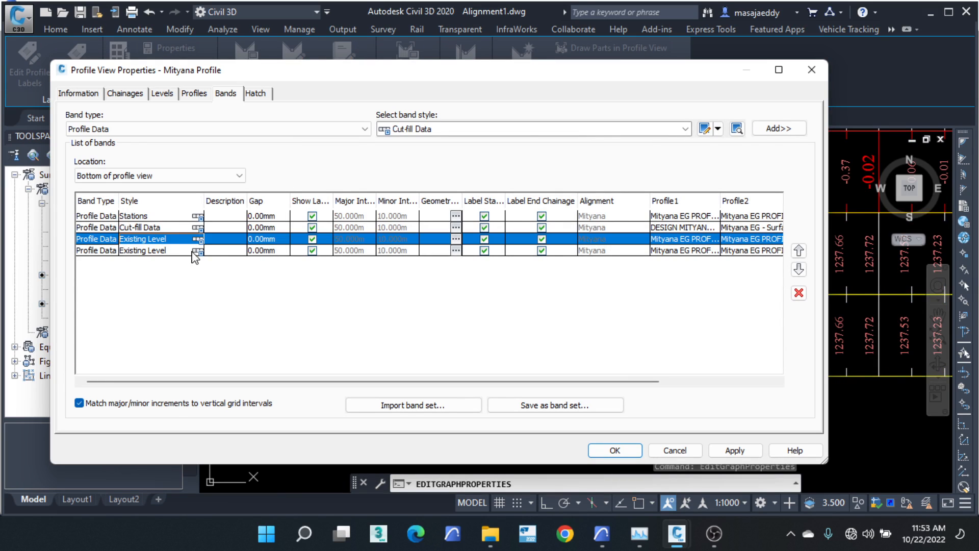
left_click(197, 250)
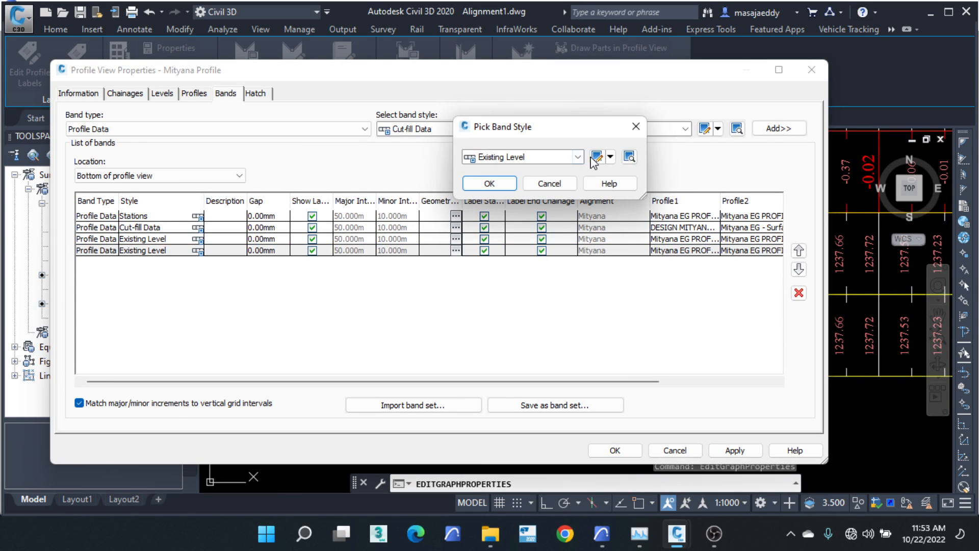
left_click(610, 156)
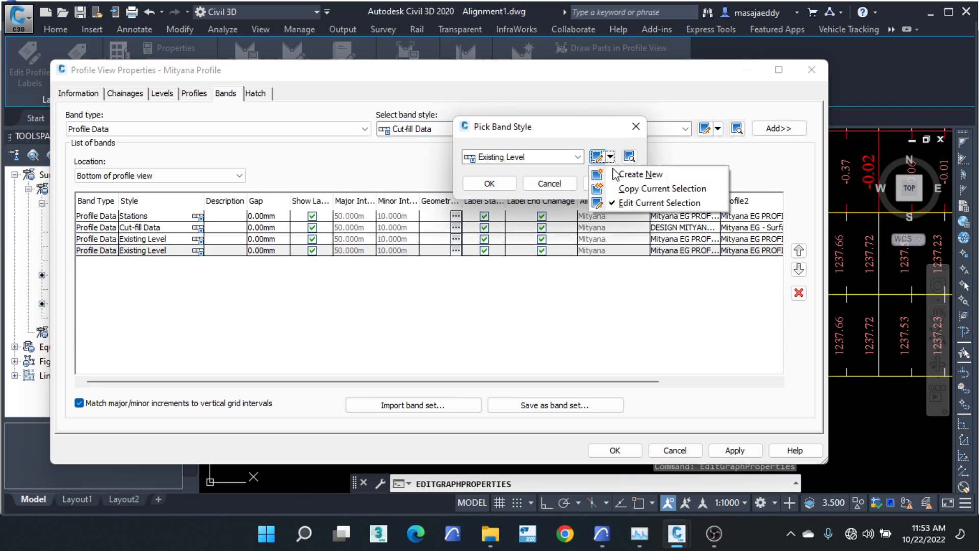
left_click(649, 190)
Step: Name the copied band style Formation Level
left_click(148, 68)
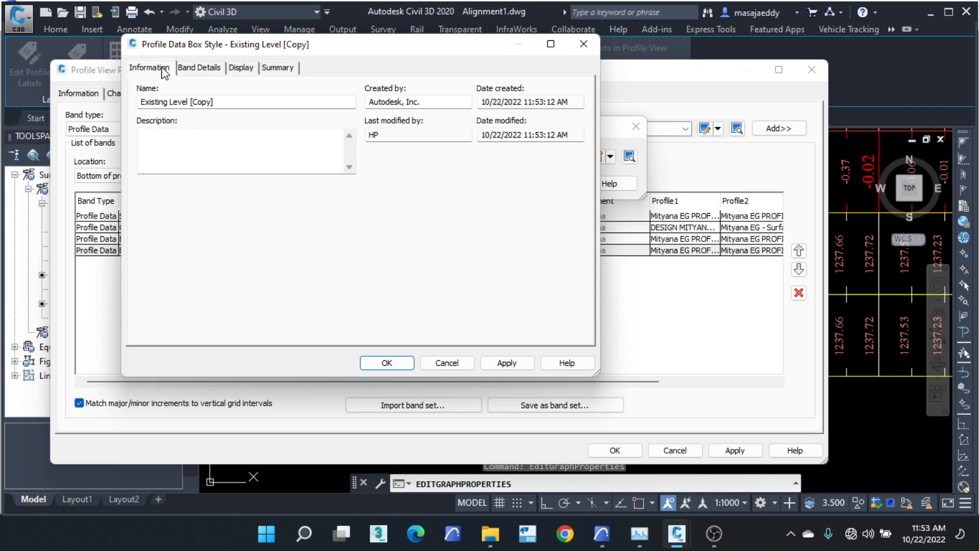
left_click_drag(221, 102, 191, 102)
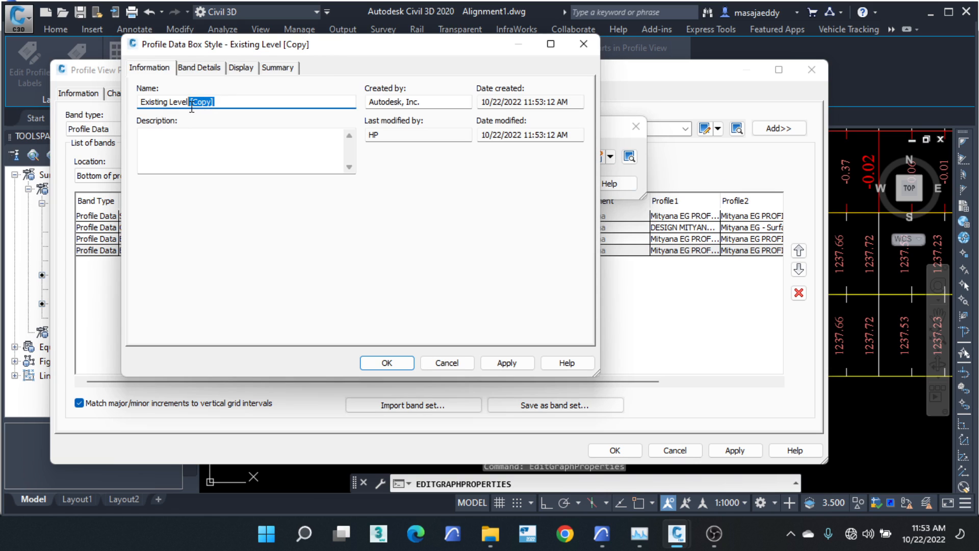
key("BackSpace")
double_click(168, 102)
type("Formation Level")
Step: Change the band title text of the Formation Level style to FORMATION LEVEL in its Text component contents
left_click(199, 67)
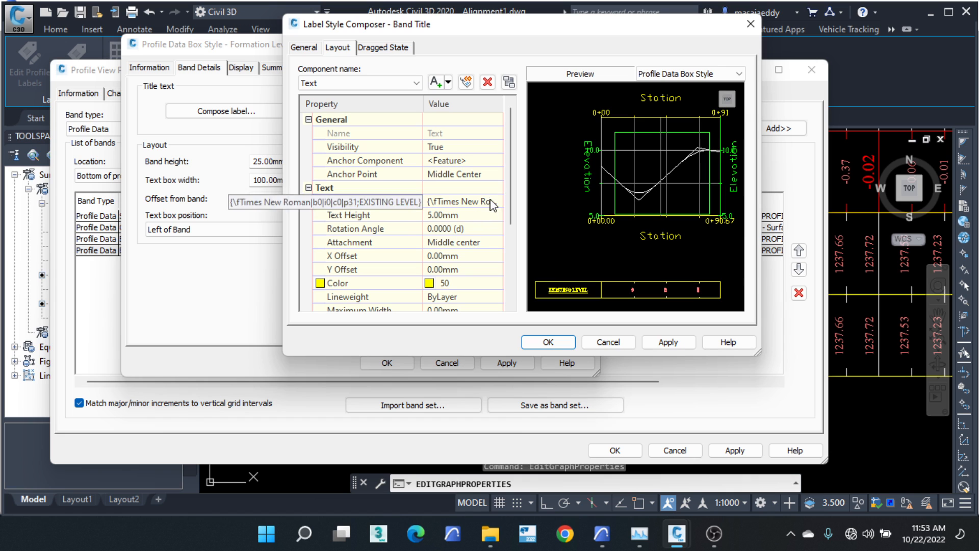
left_click(491, 204)
left_click(498, 201)
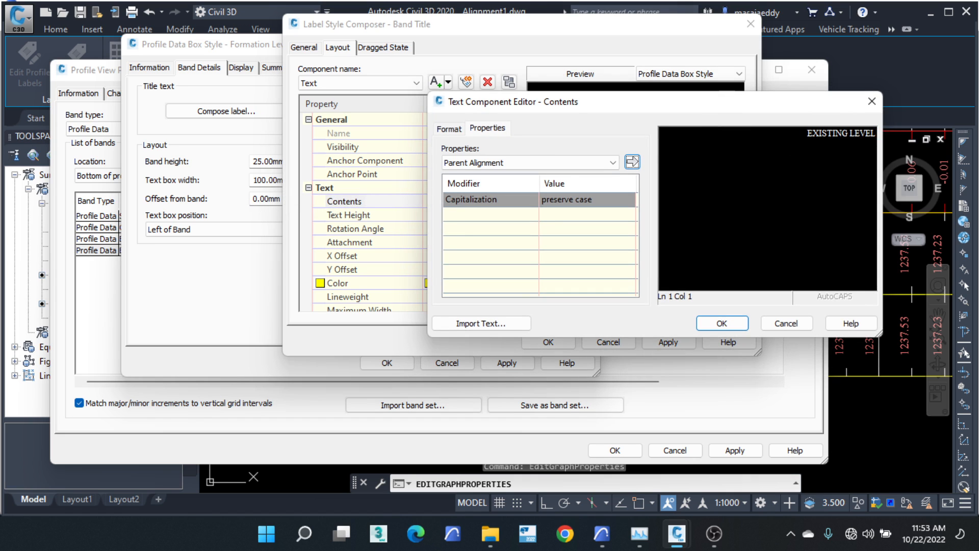
double_click(745, 143)
type("FOR")
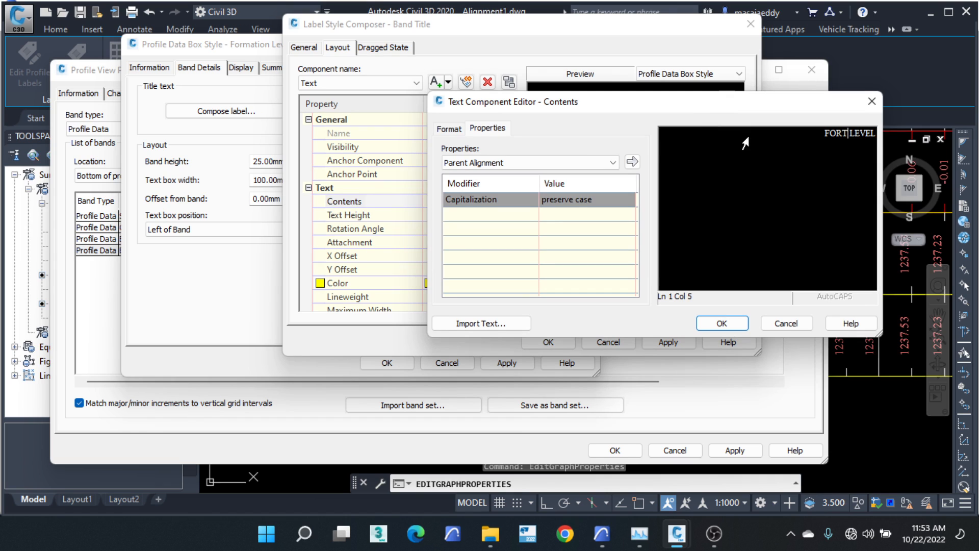
type("MATION")
left_click(730, 327)
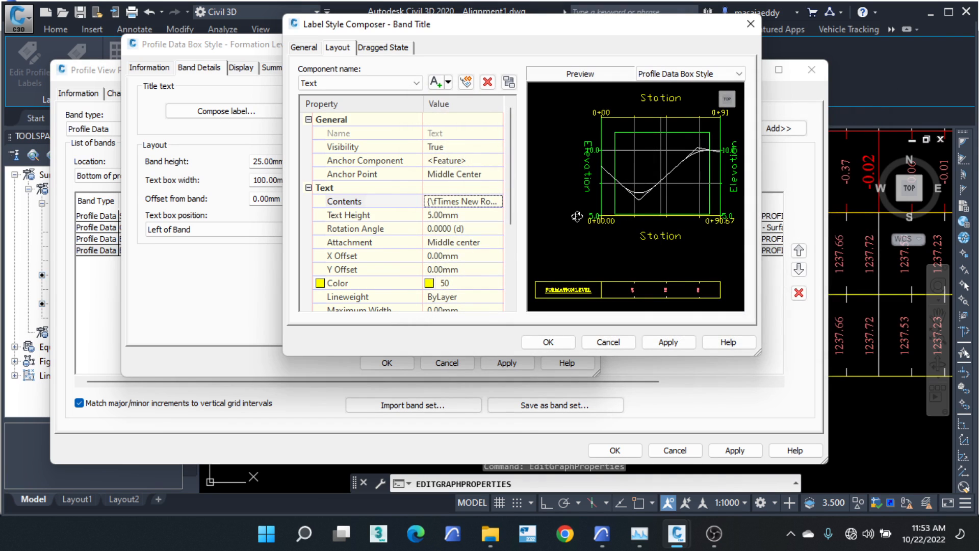
Step: Set the color of the FORMATION LEVEL title's Line.1 component to index color 140
scroll(554, 289, "up", 5)
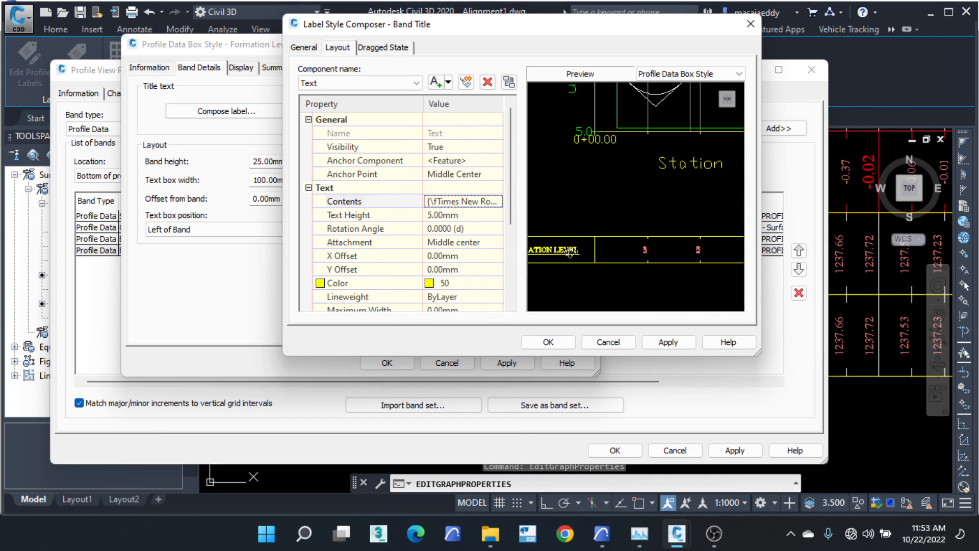
middle_click_drag(580, 220, 595, 203)
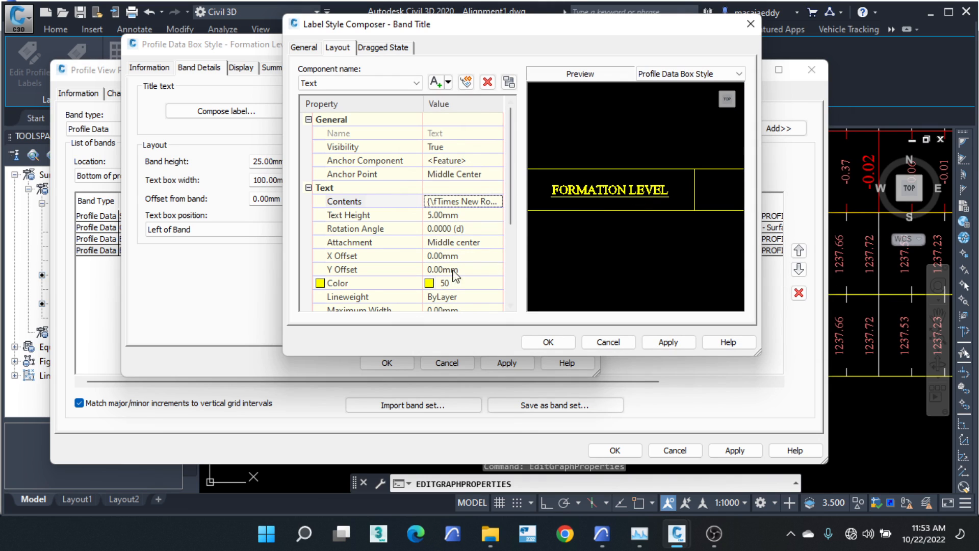
left_click(406, 83)
left_click(370, 106)
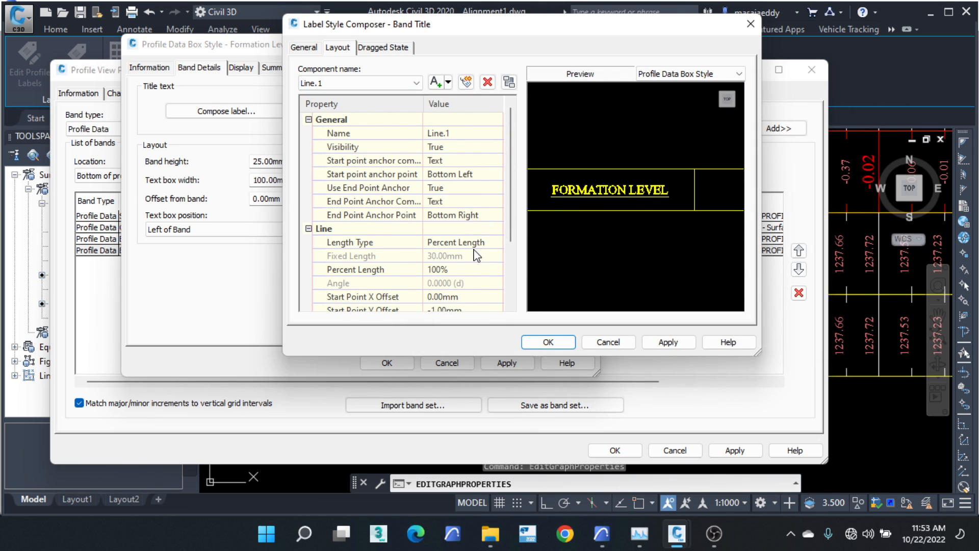
scroll(473, 234, "down", 1)
left_click(458, 307)
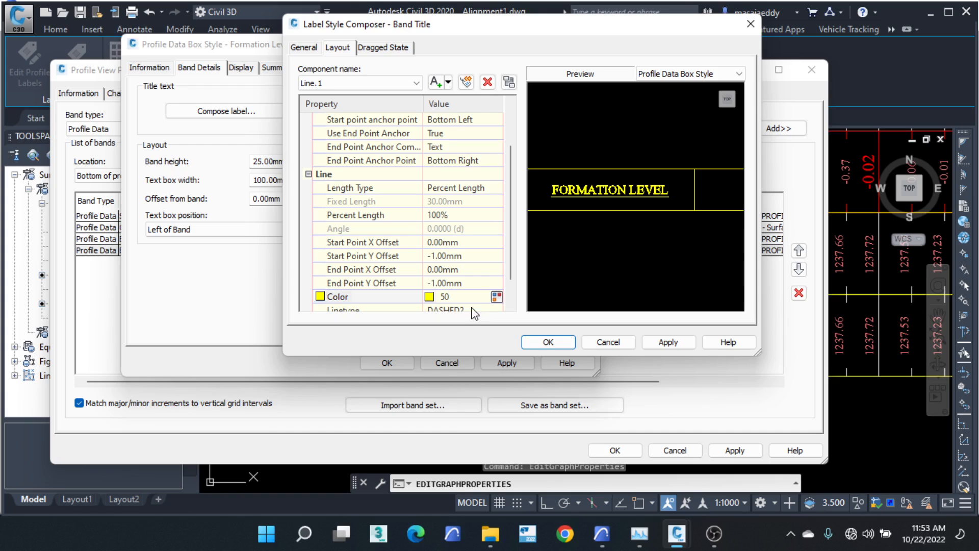
left_click(500, 296)
left_click(603, 252)
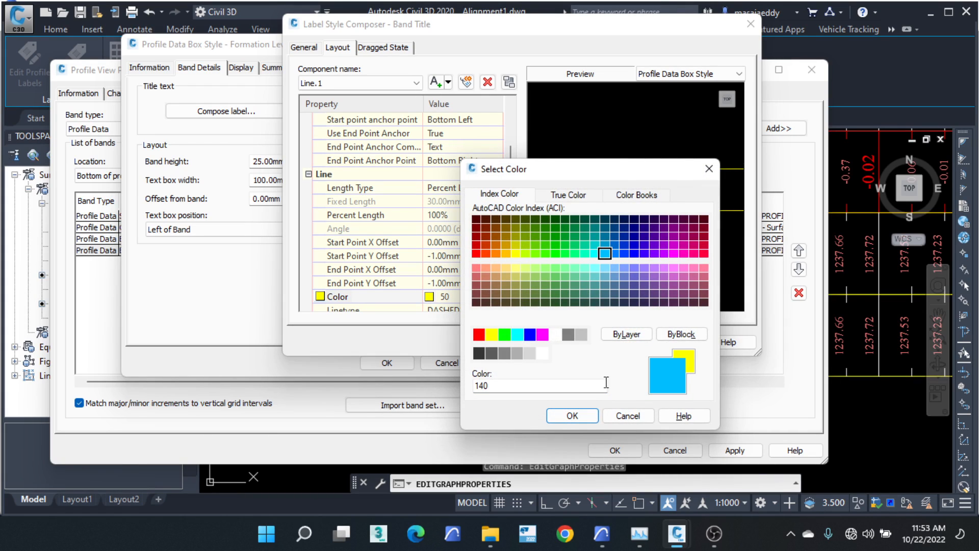
left_click(572, 415)
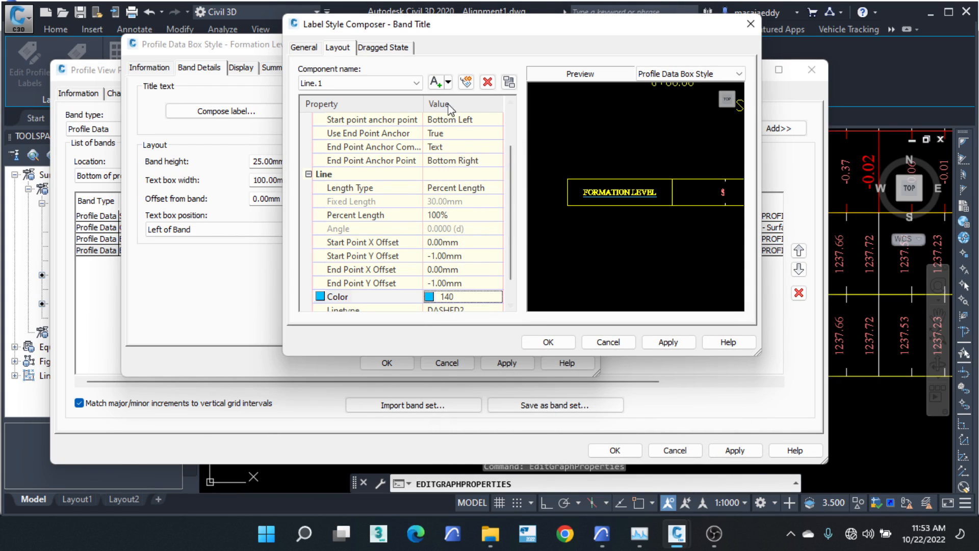
Step: Set the FORMATION LEVEL title's Text component to index color 160 and accept the title label
left_click(398, 83)
left_click(326, 96)
left_click(461, 284)
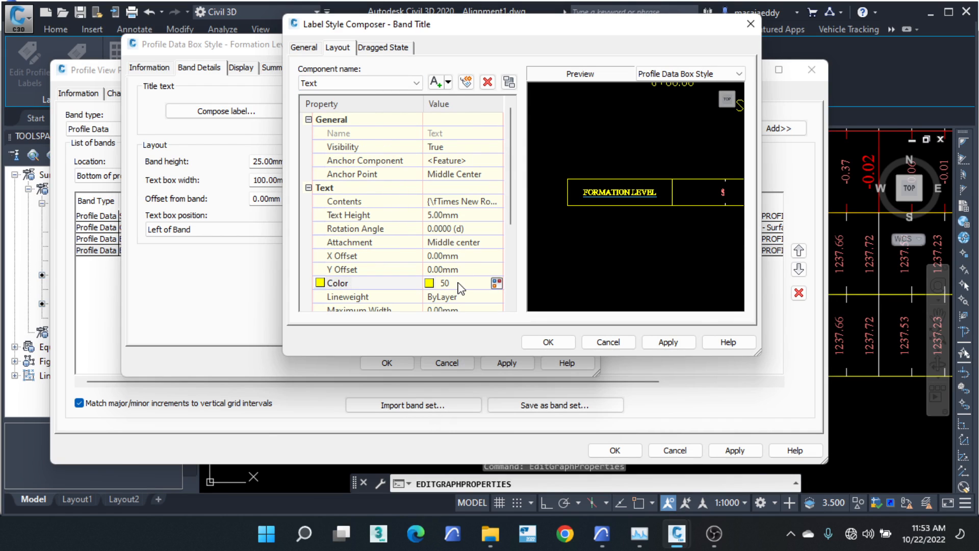
left_click(496, 284)
left_click(615, 252)
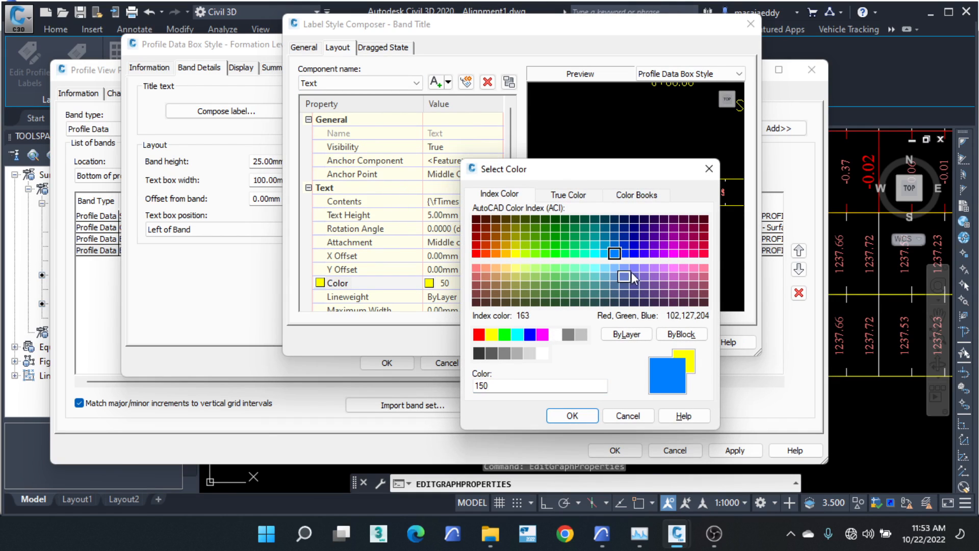
left_click(624, 253)
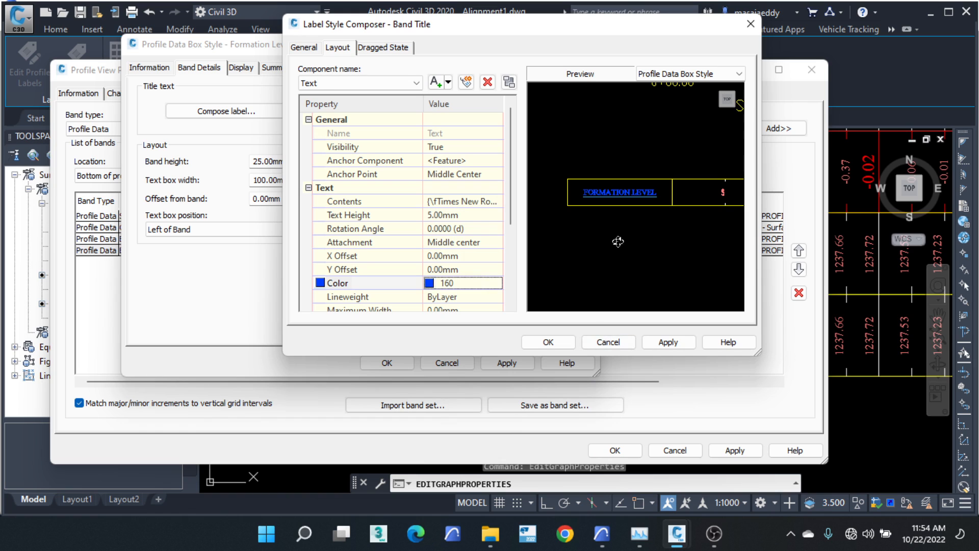
left_click(548, 342)
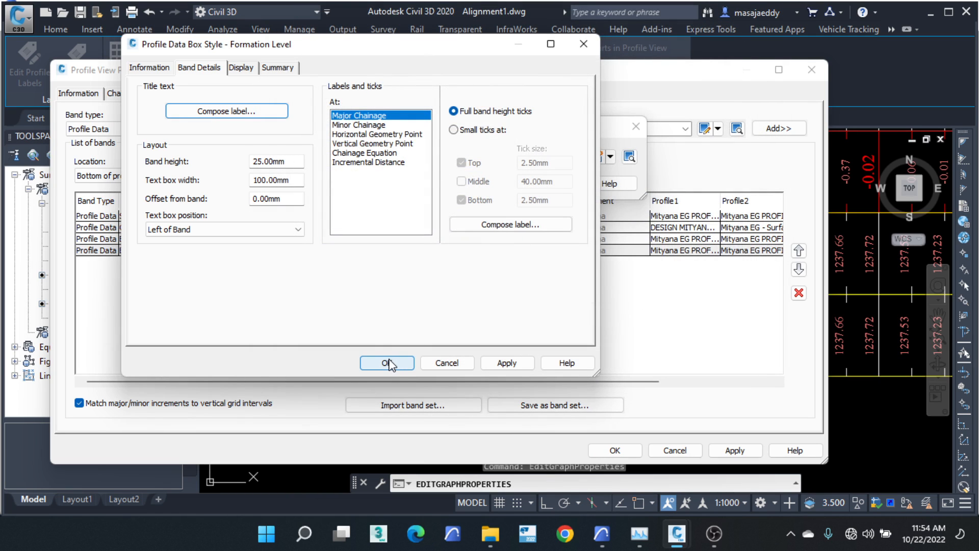
Step: Set the Band Border and Band Title Box display colors to index color 160 and accept the Formation Level style
left_click(240, 68)
left_click(354, 151)
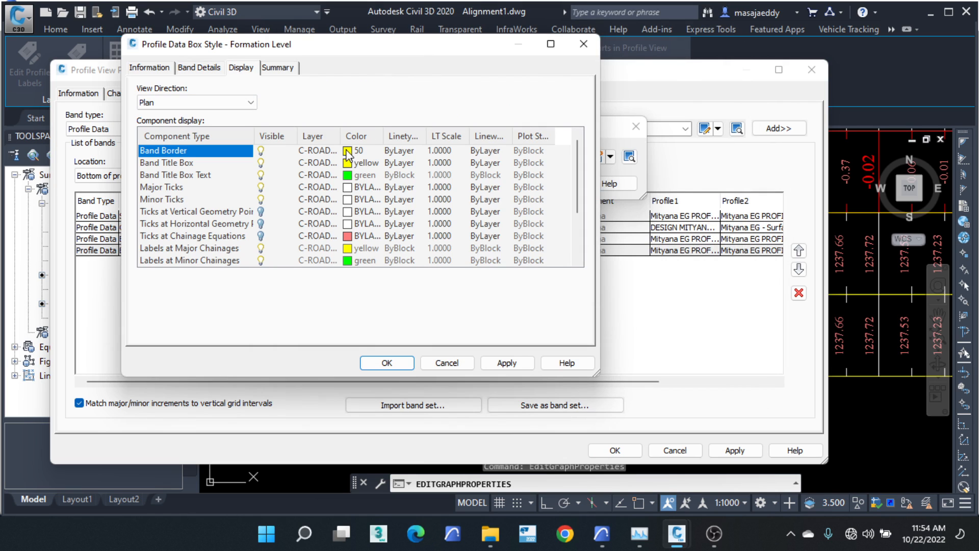
left_click(624, 254)
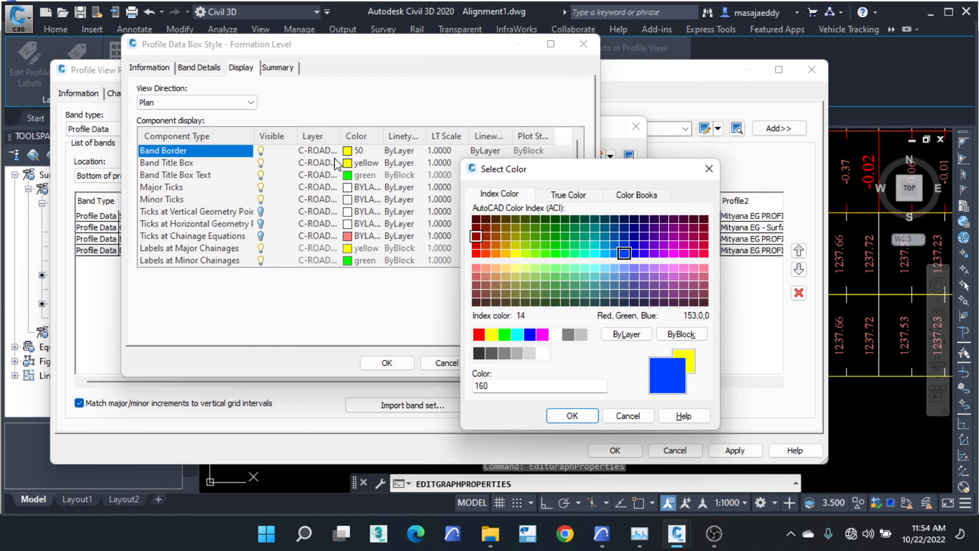
left_click(571, 416)
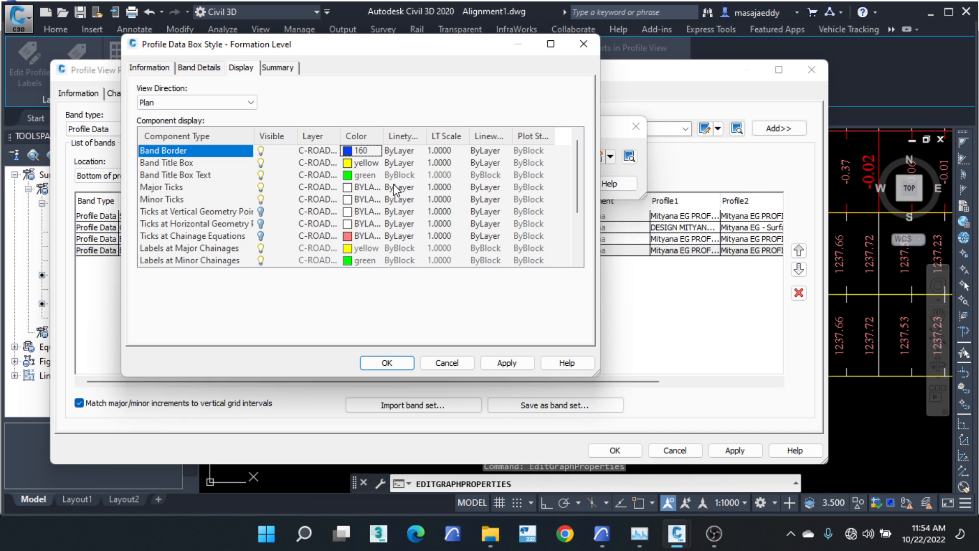
left_click(355, 163)
left_click(624, 254)
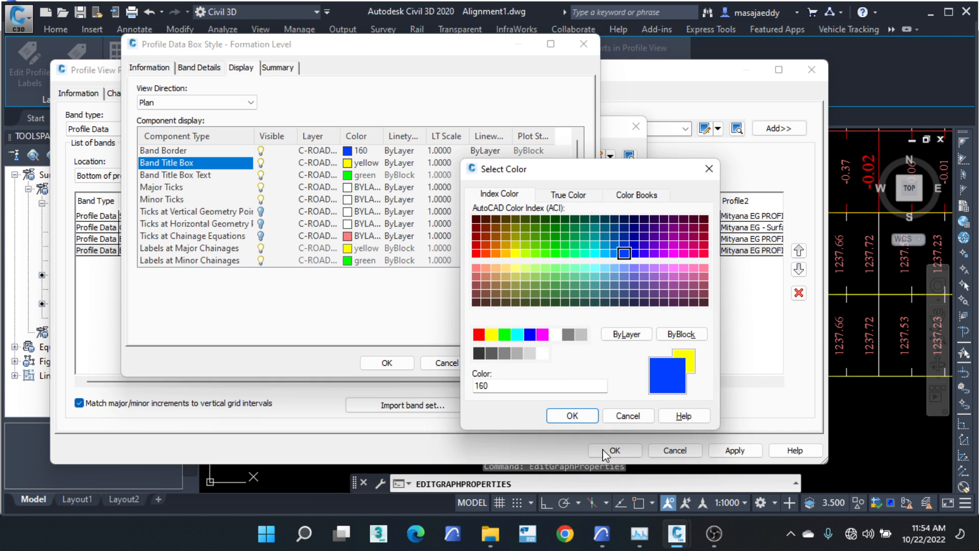
left_click(572, 416)
left_click(387, 363)
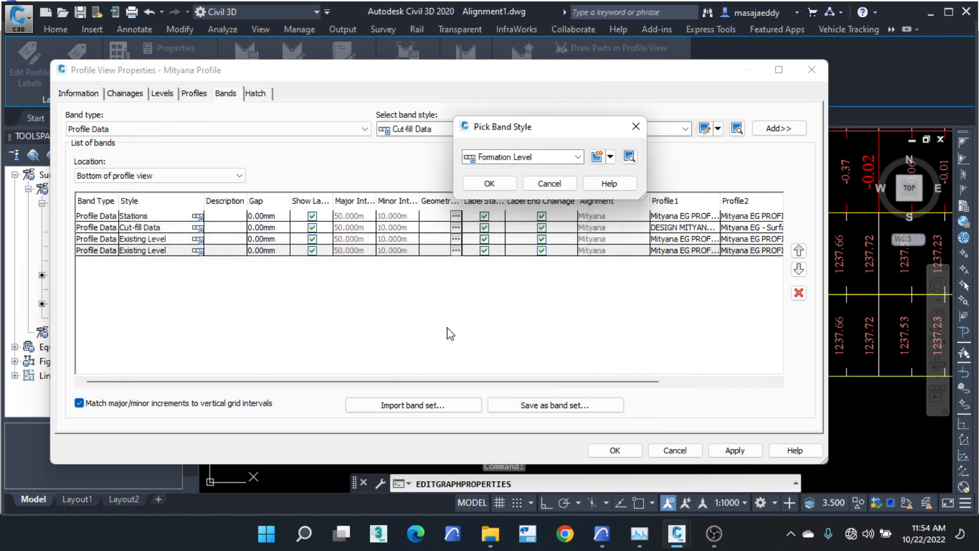
Step: Assign the Formation Level style to the lowest band and accept the profile view properties
left_click(489, 183)
left_click(616, 449)
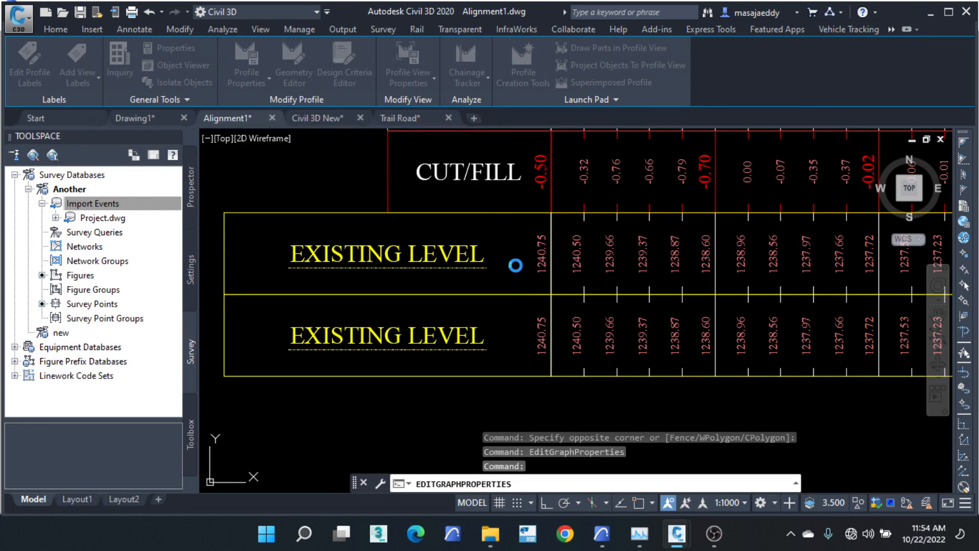
scroll(390, 250, "down", 3)
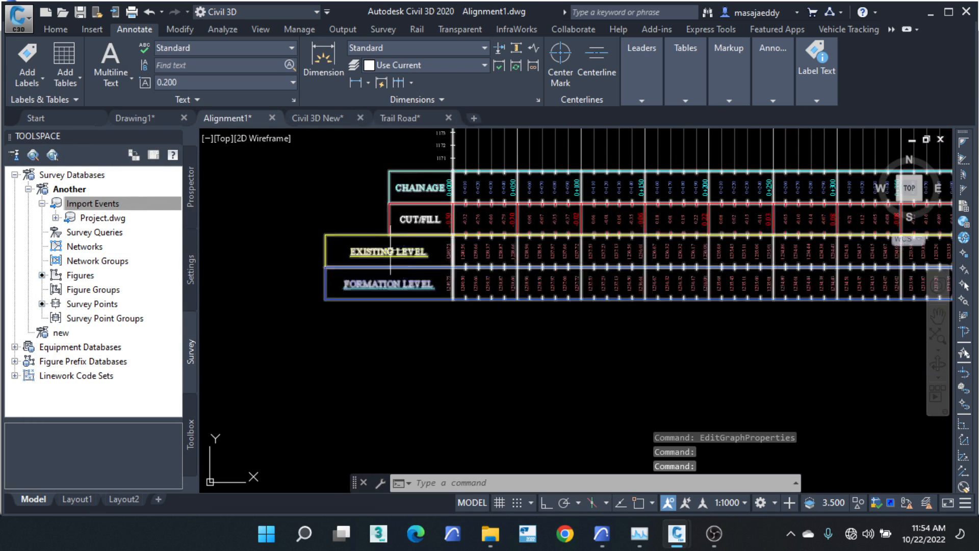
scroll(453, 284, "up", 4)
scroll(497, 281, "down", 2)
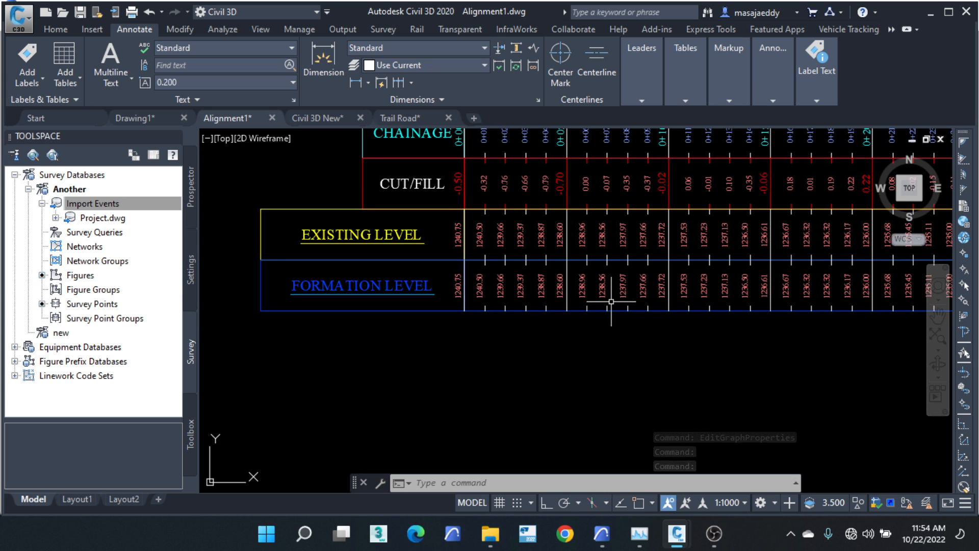
scroll(449, 256, "up", 2)
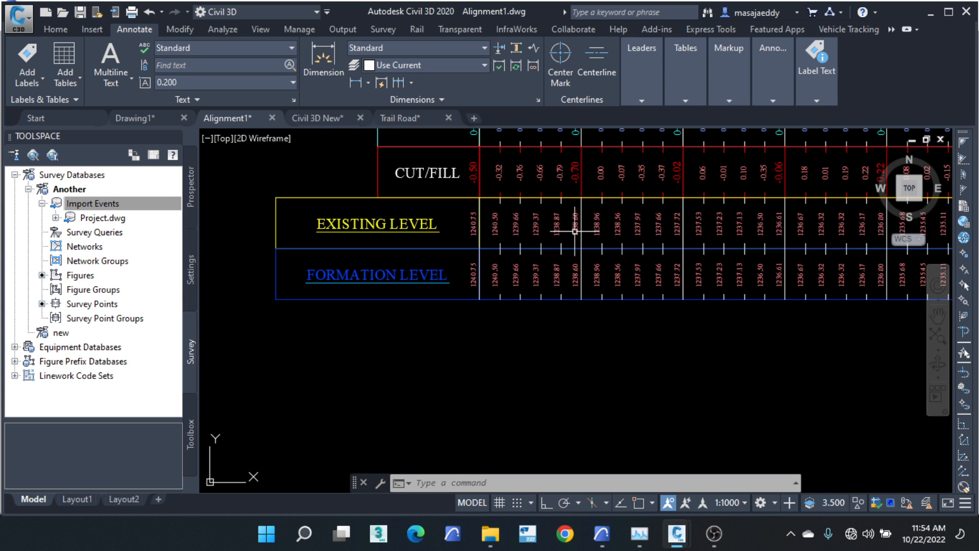
scroll(560, 219, "down", 2)
scroll(592, 229, "up", 2)
left_click(579, 219)
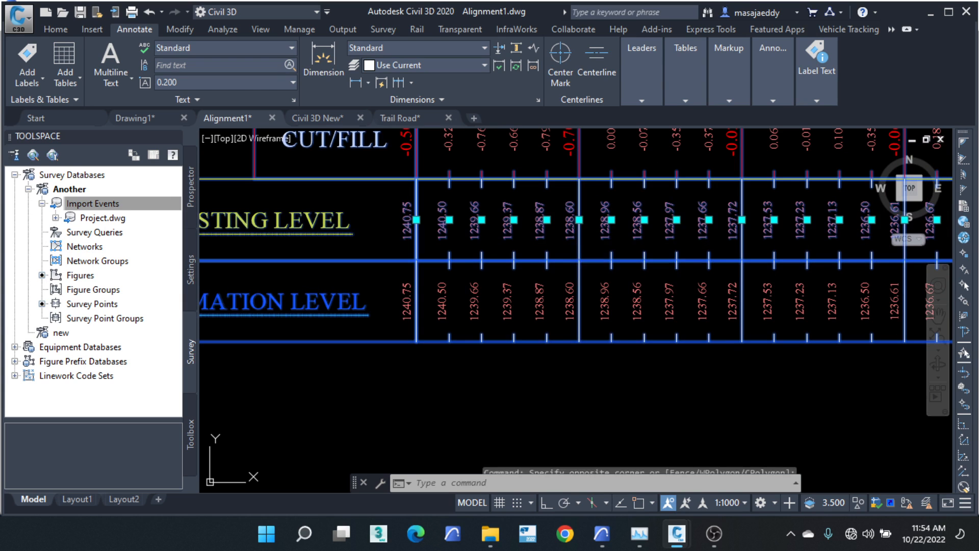
right_click(573, 225)
key("Escape")
key("Escape")
key("Escape")
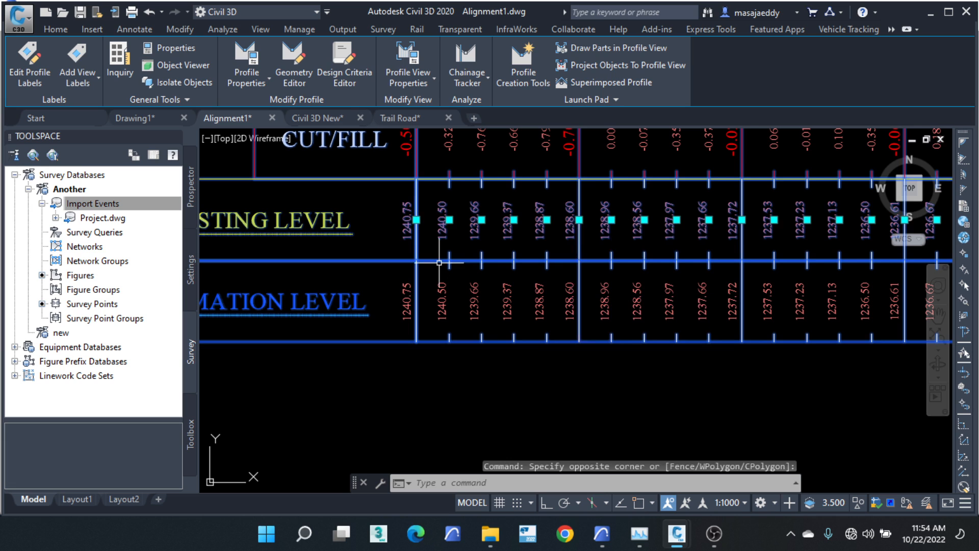
Step: Reopen the profile view's properties and open the band details of the Existing Level style for editing
left_click(435, 259)
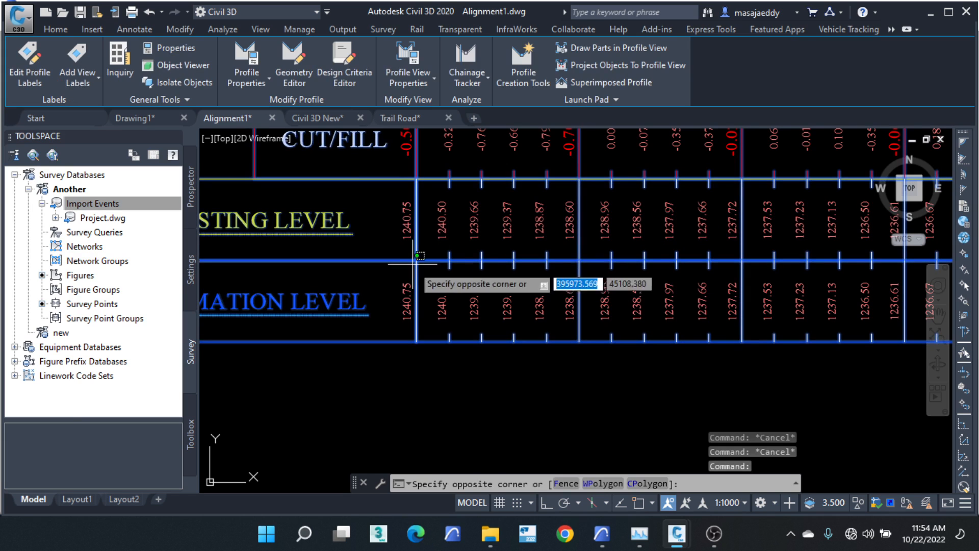
right_click(382, 253)
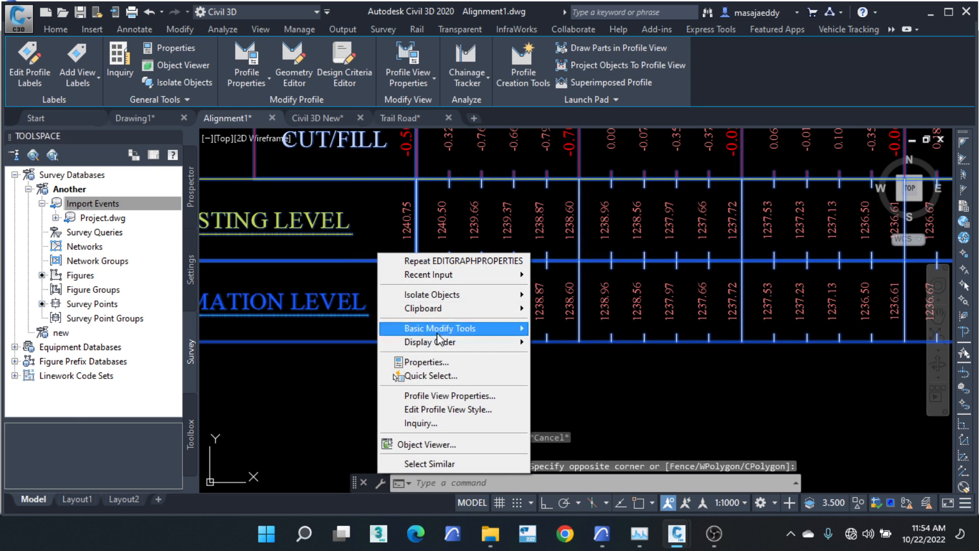
left_click(443, 395)
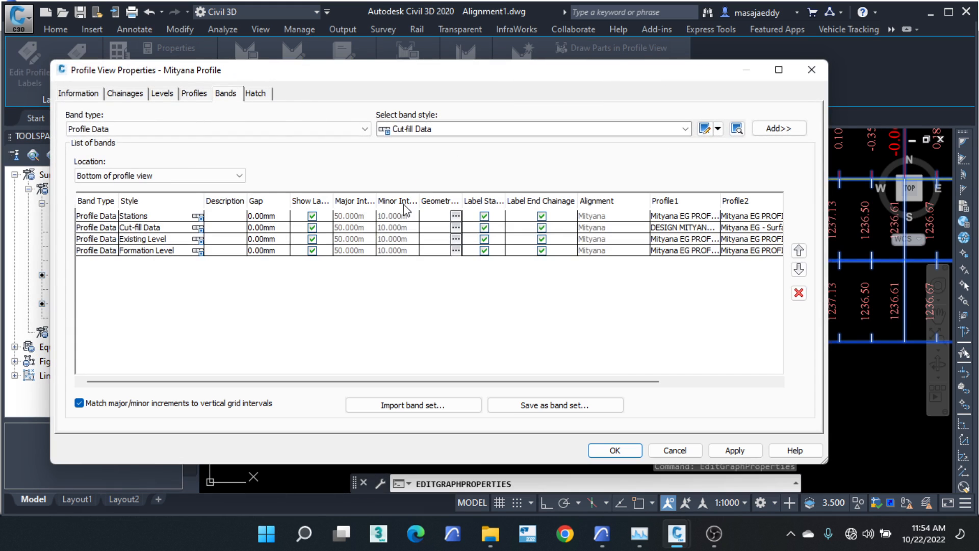
left_click(199, 239)
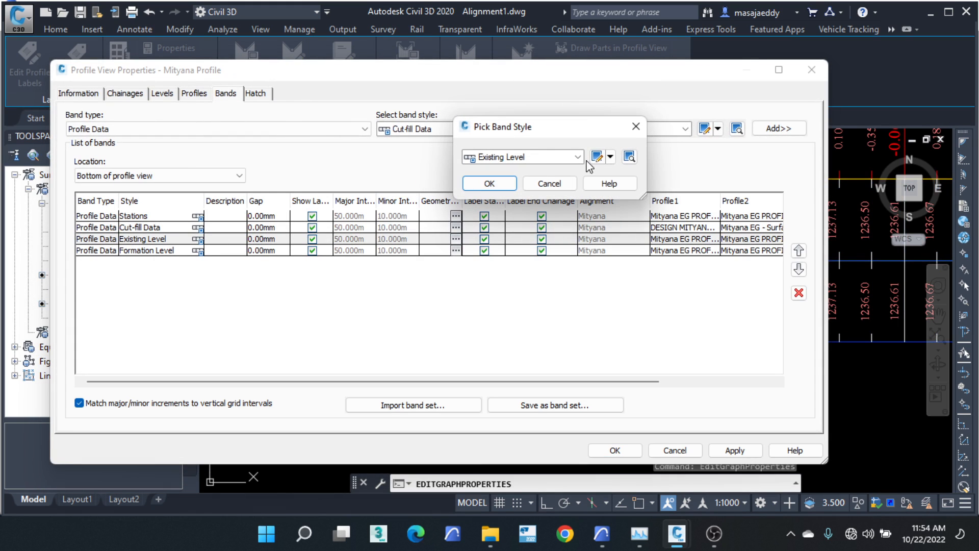
left_click(610, 156)
left_click(623, 205)
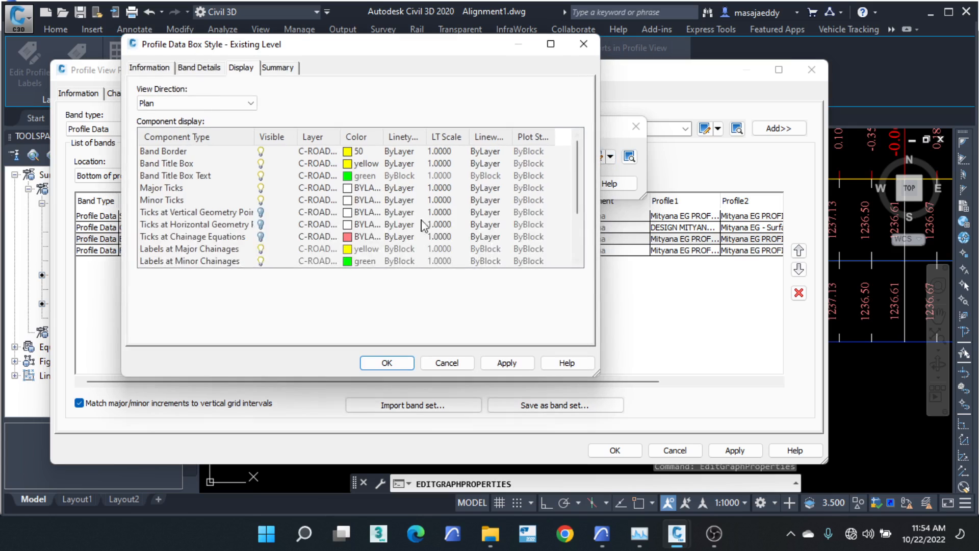
left_click(199, 67)
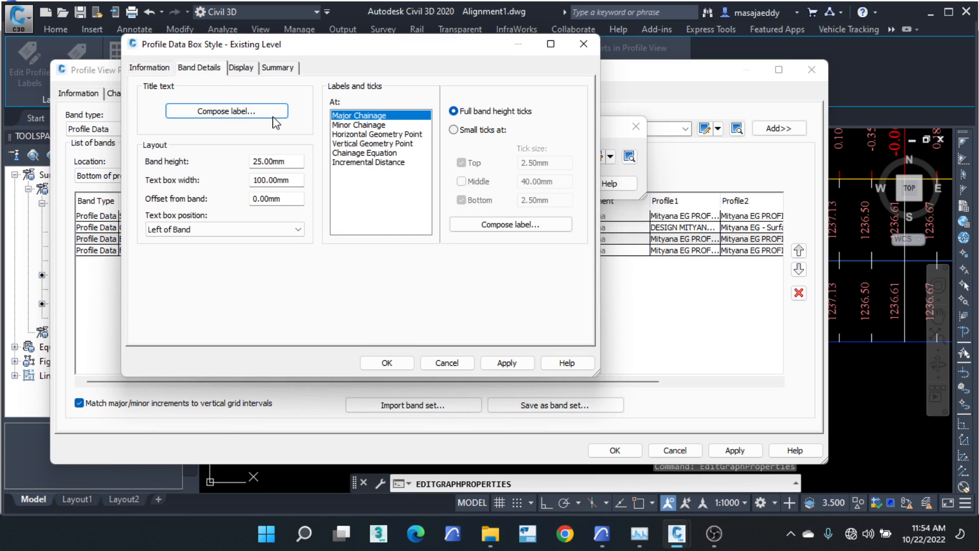
Step: Try to set the EG Elevation text color of the Existing Level style's Major Chainage label to index color 50
left_click(374, 125)
left_click(366, 115)
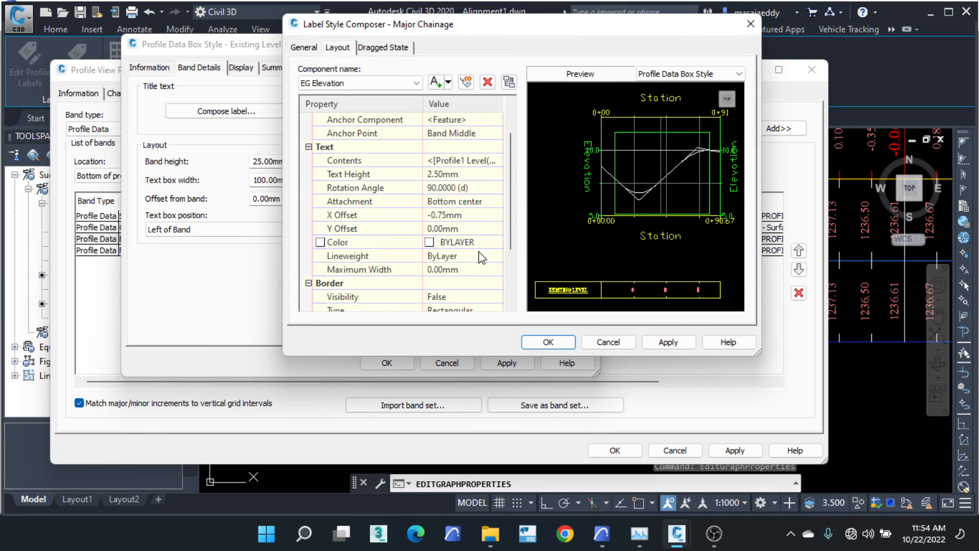
left_click(487, 242)
left_click(499, 242)
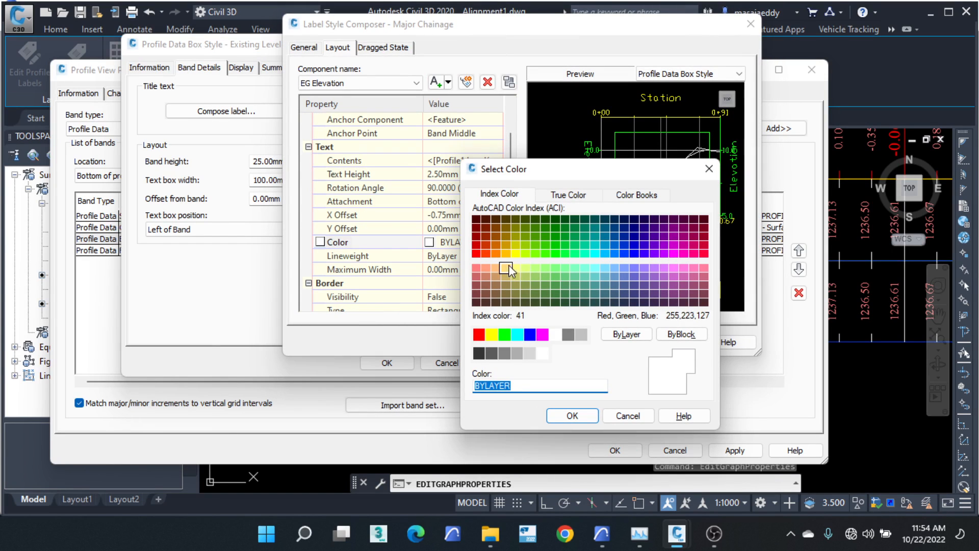
left_click(516, 253)
left_click(582, 416)
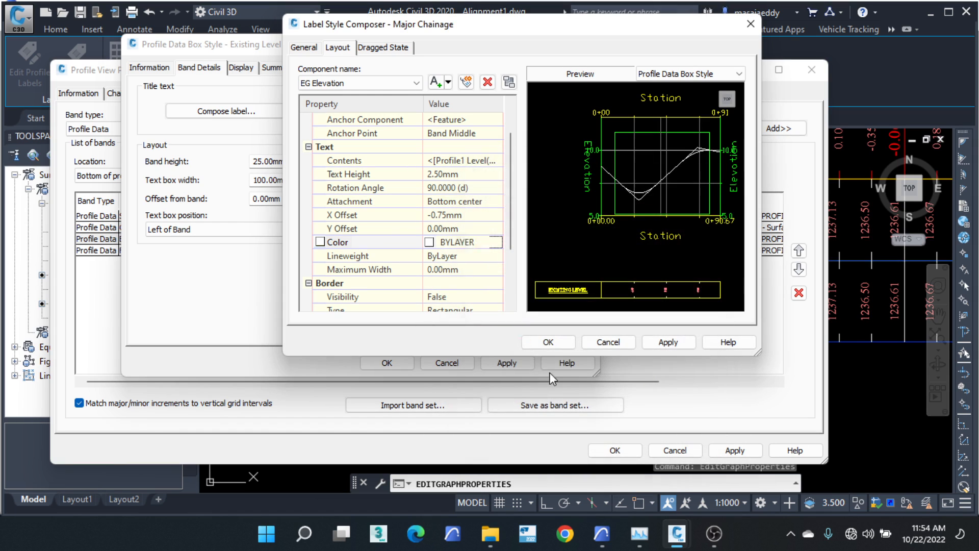
left_click(558, 346)
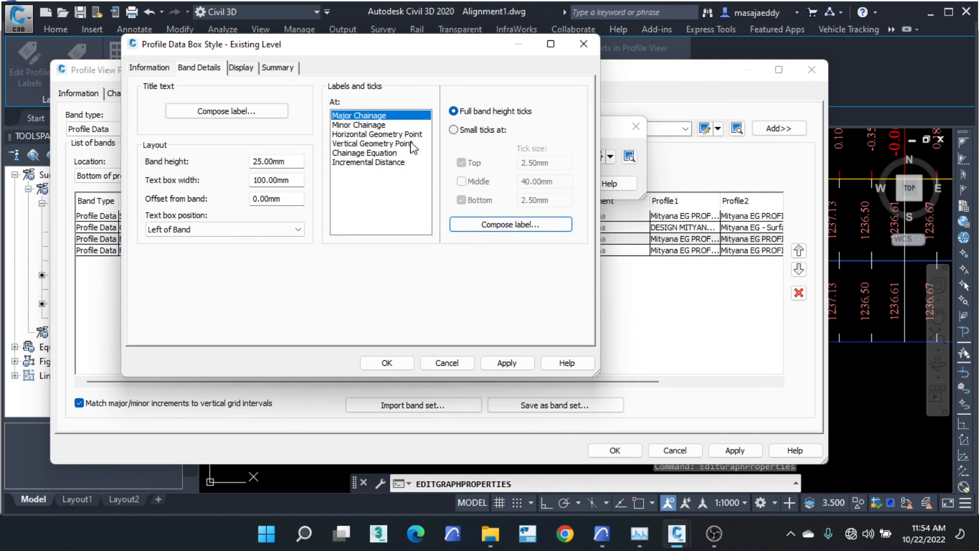
Step: Try to set the EG Elevation text color of the Minor Chainage label to index color 50 and accept the Existing Level style
left_click(381, 125)
left_click(481, 225)
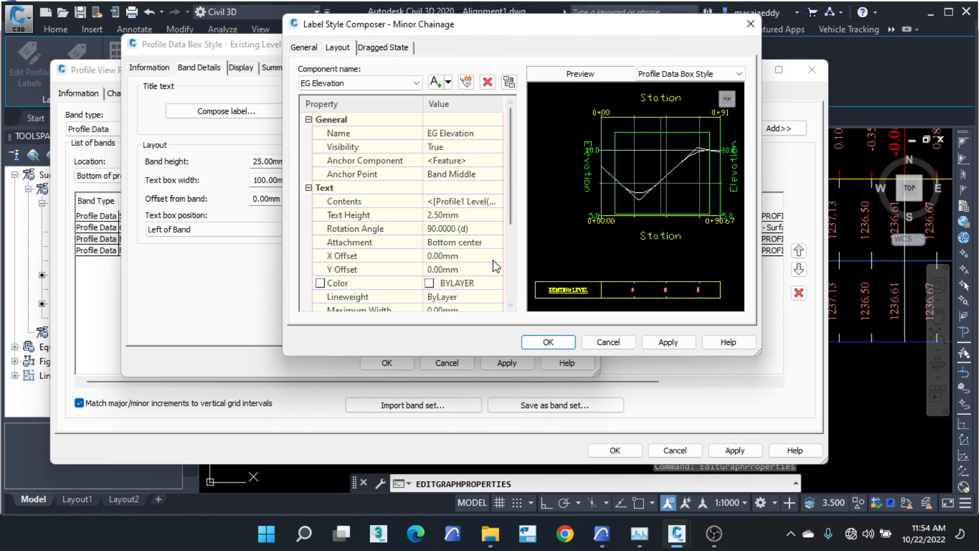
left_click(467, 283)
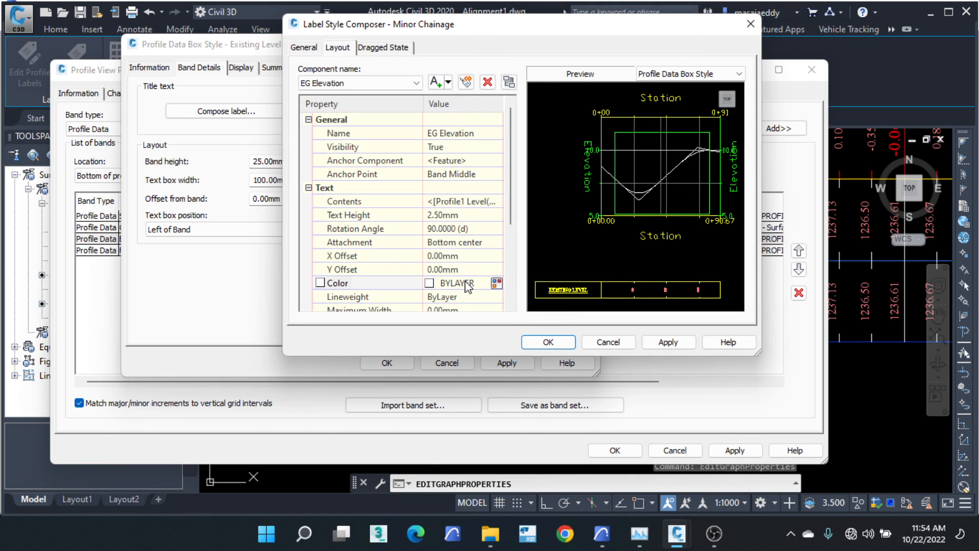
left_click(497, 283)
left_click(516, 253)
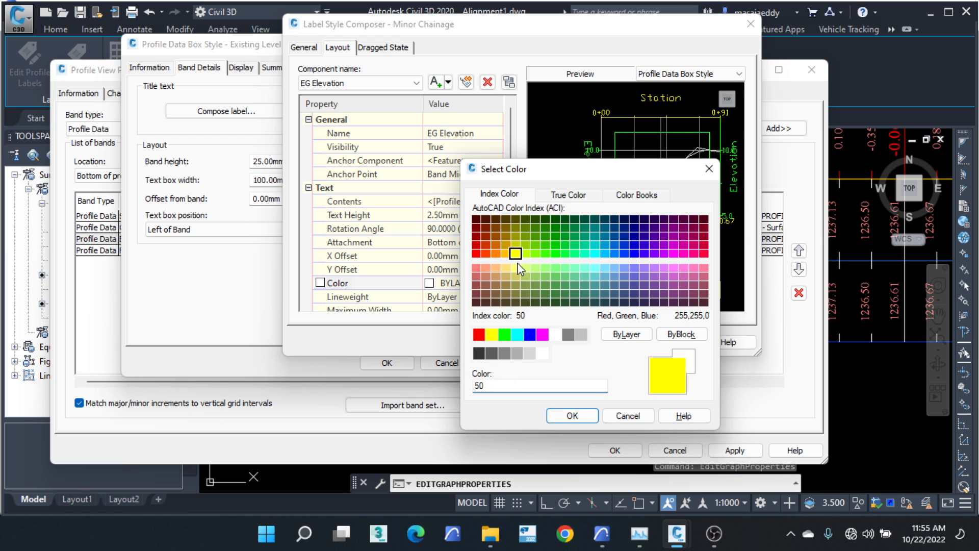
left_click(572, 416)
left_click(547, 343)
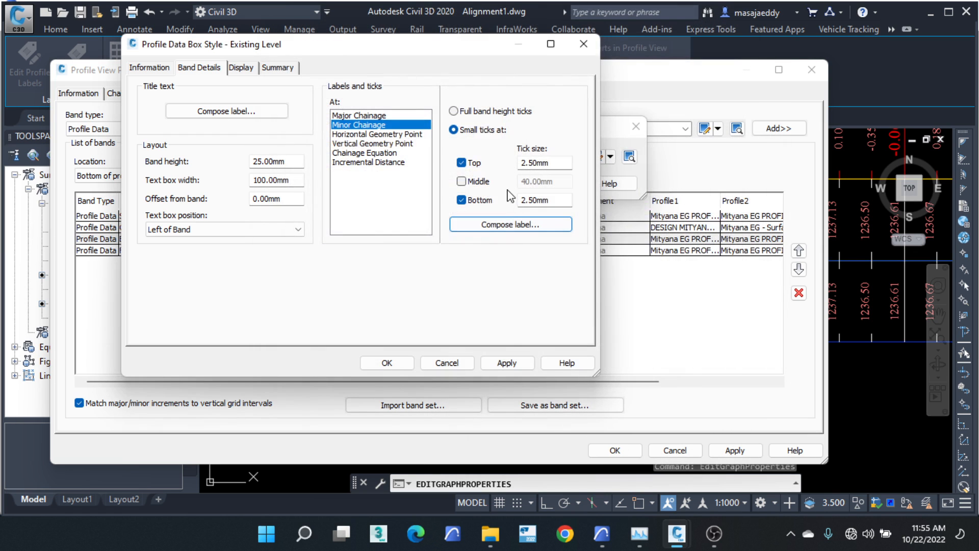
left_click(387, 362)
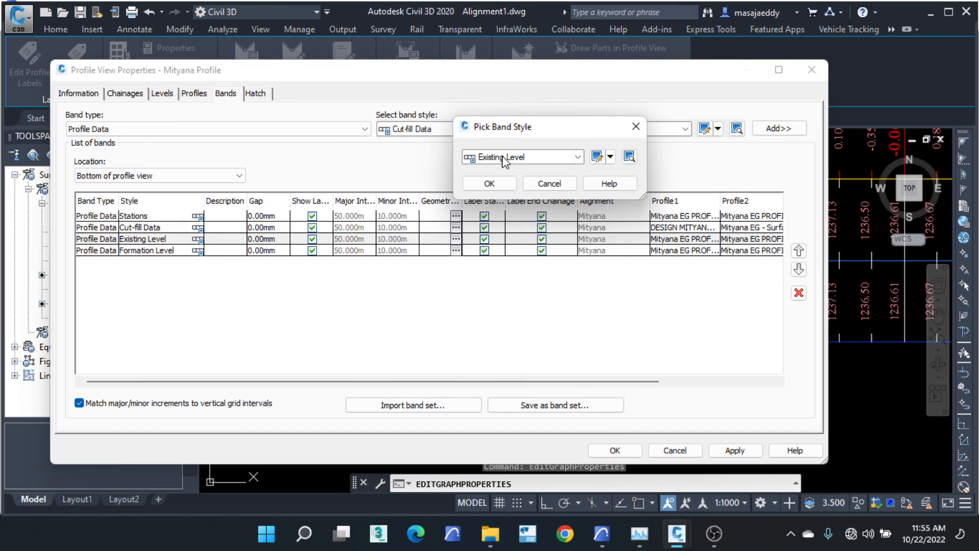
left_click(610, 157)
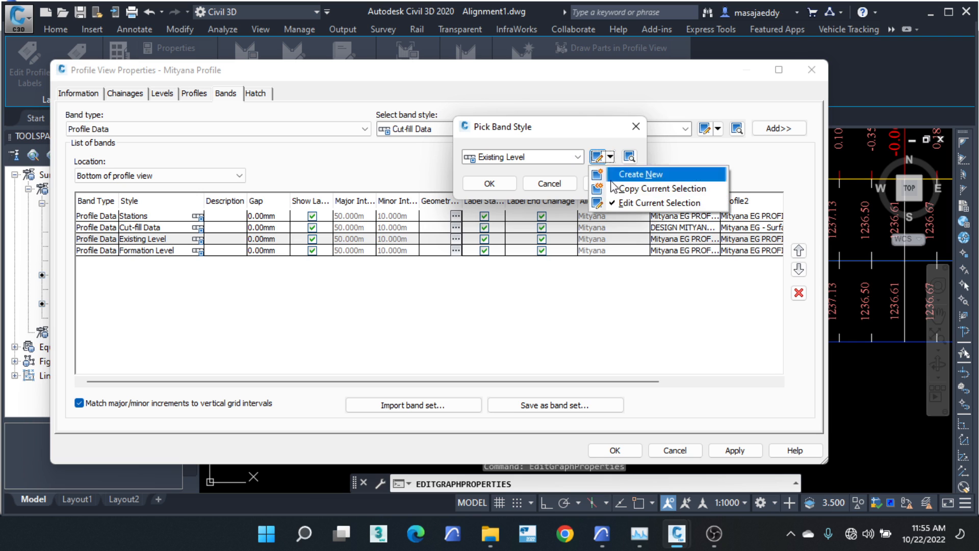
left_click(645, 189)
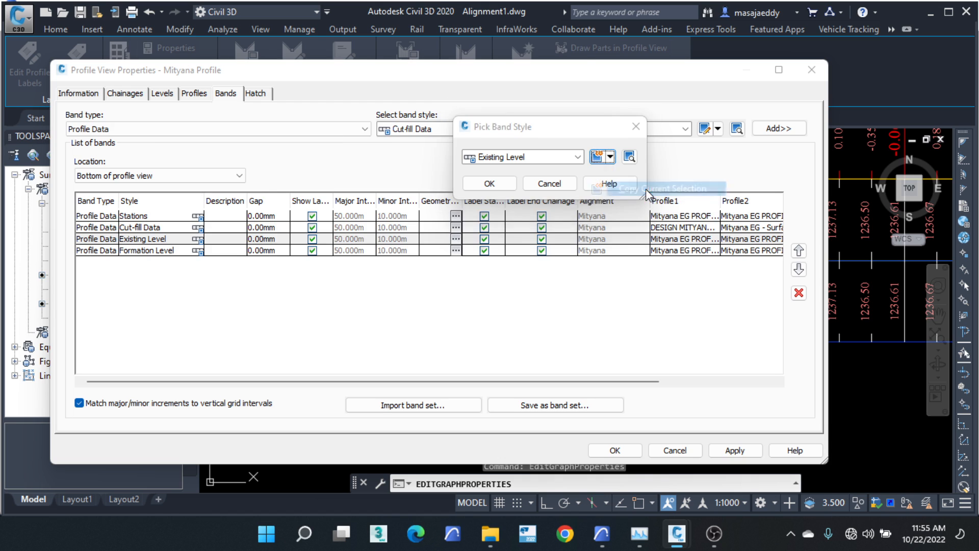
left_click(149, 67)
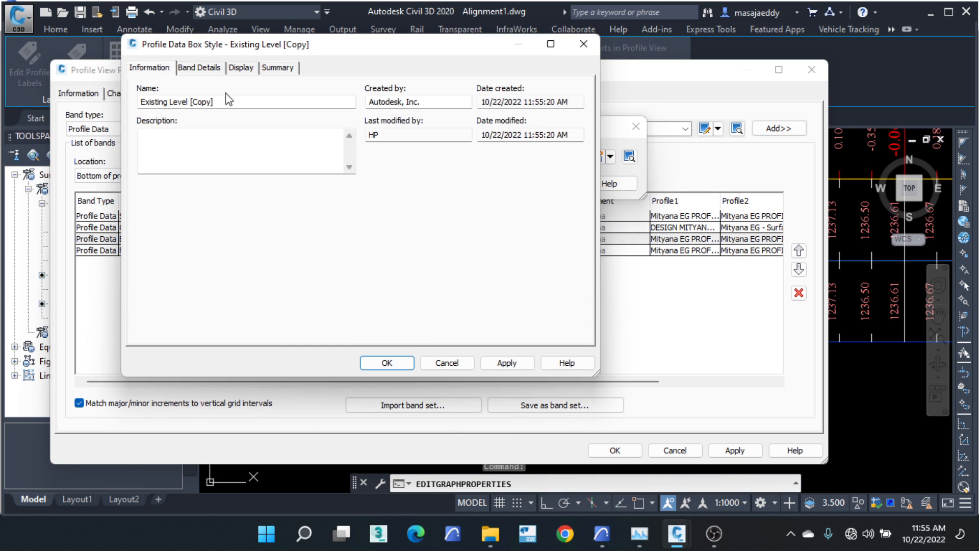
left_click_drag(188, 101, 128, 98)
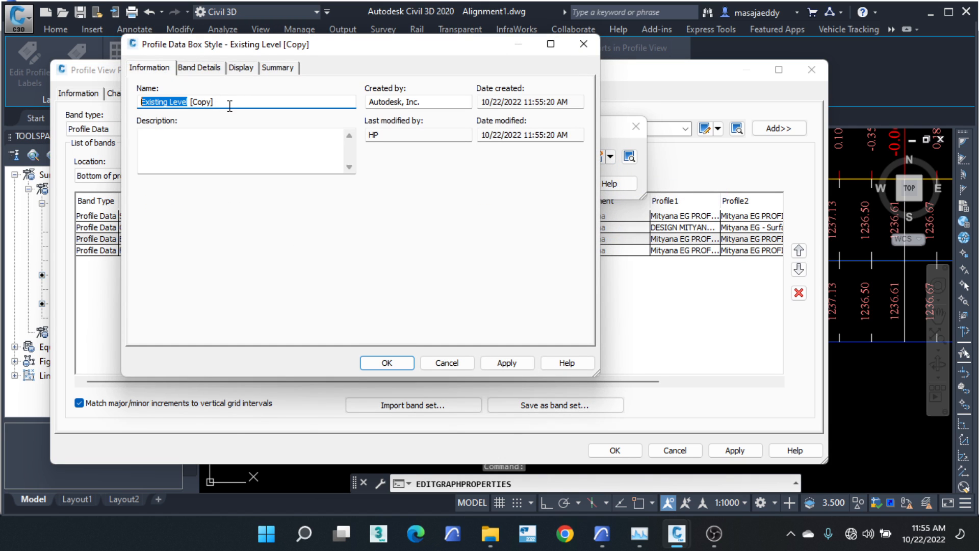
left_click_drag(230, 105, 113, 101)
left_click(584, 44)
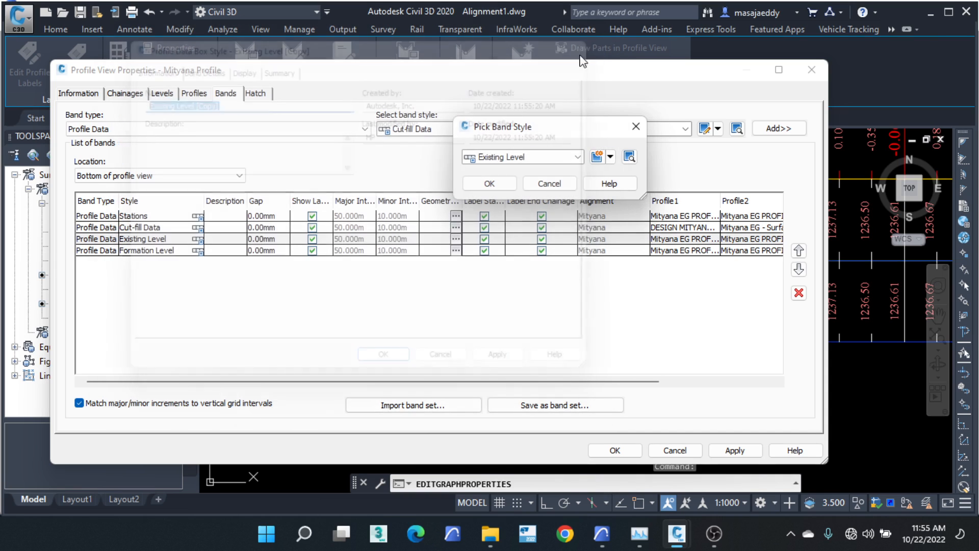
left_click(636, 127)
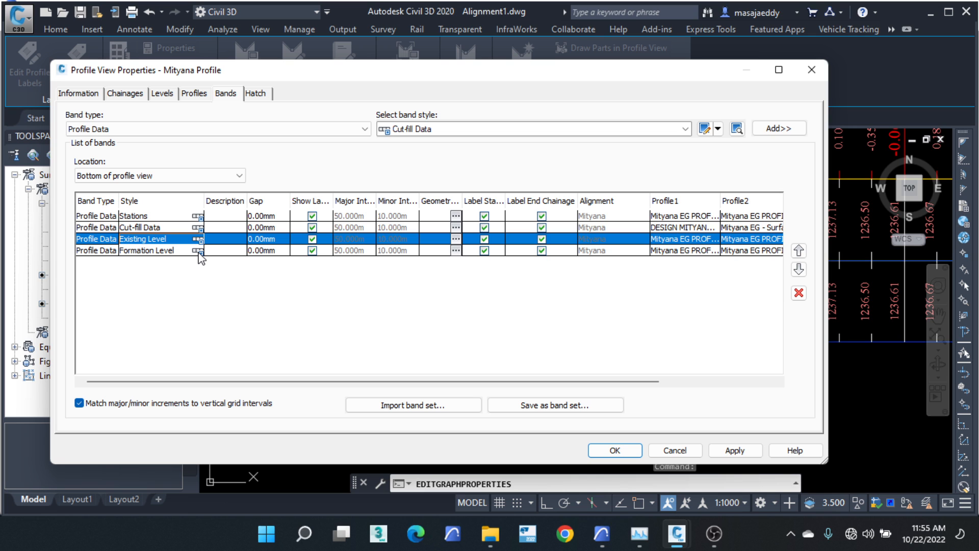
Step: Enlarge the properties dialog and set Profile1 of the Formation Level band to DESIGN MITYANA PROFILE
left_click_drag(484, 74, 93, 102)
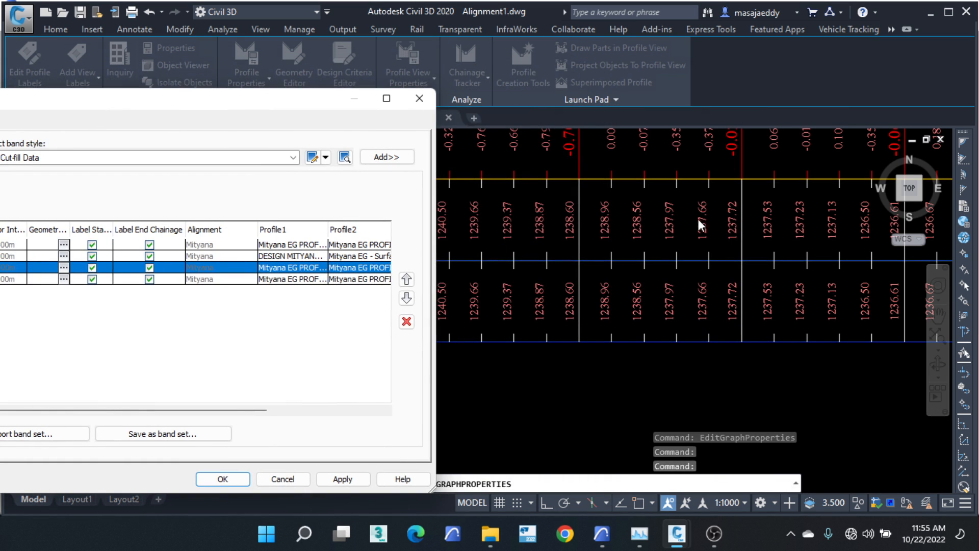
double_click(247, 98)
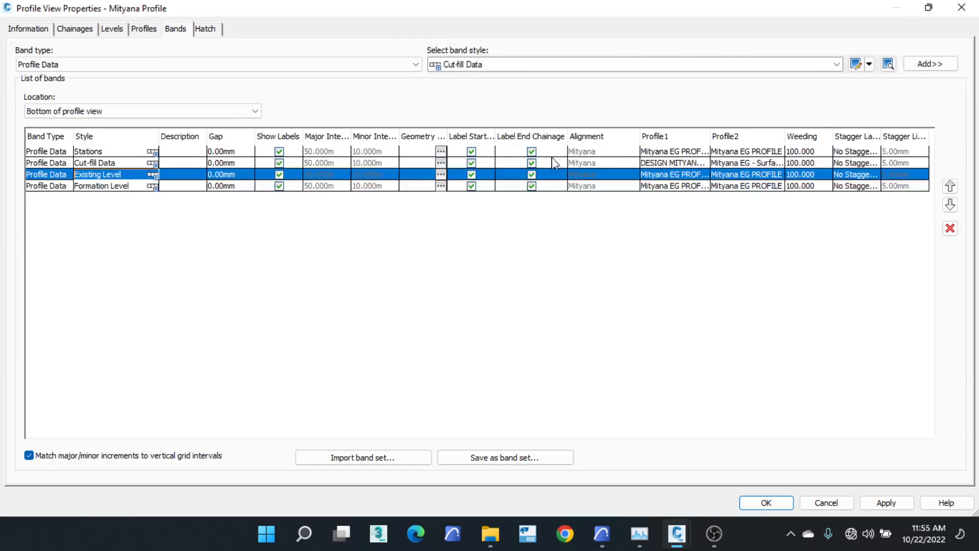
left_click(681, 186)
left_click(680, 188)
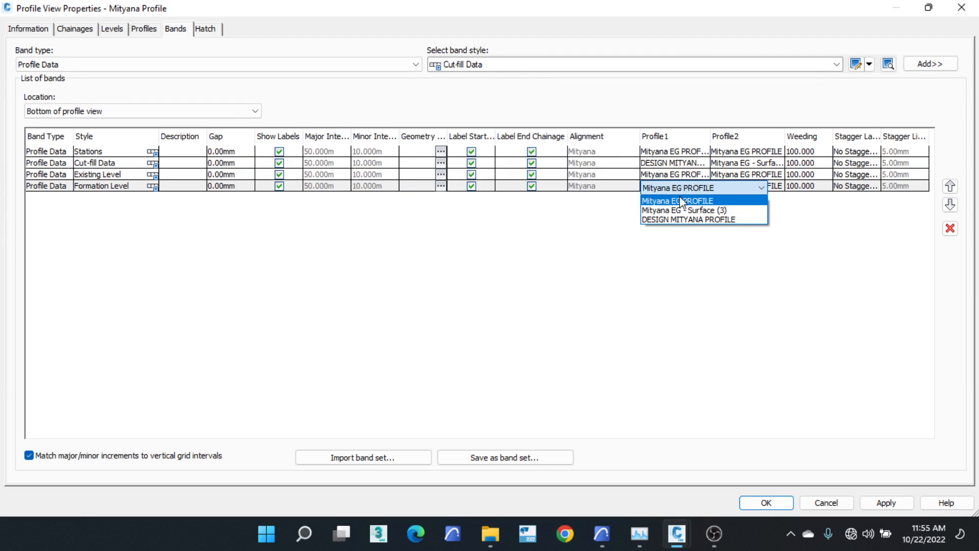
left_click(683, 219)
Step: Set Profile2 of the Formation Level band to DESIGN MITYANA PROFILE and accept the profile view properties
left_click(734, 188)
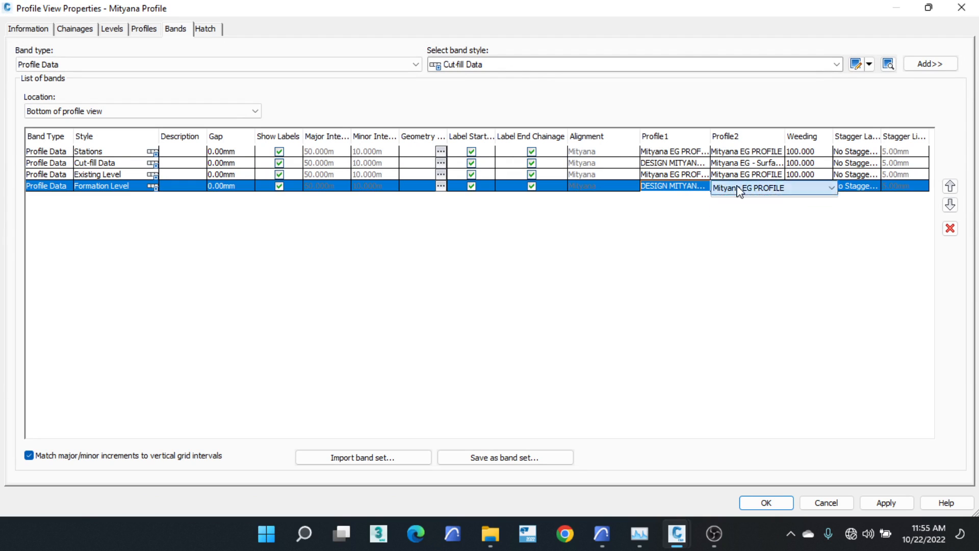
left_click(736, 187)
left_click(740, 219)
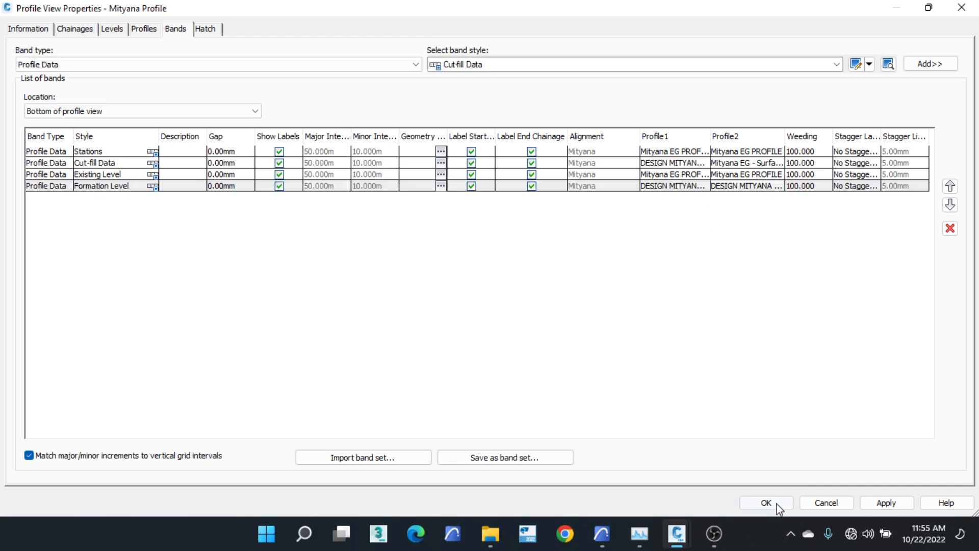
left_click(749, 503)
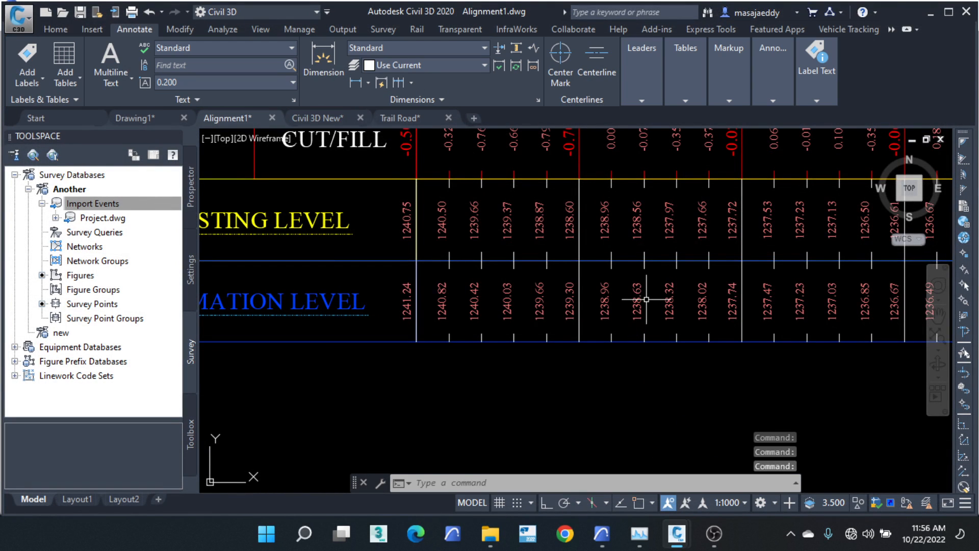
left_click(416, 322)
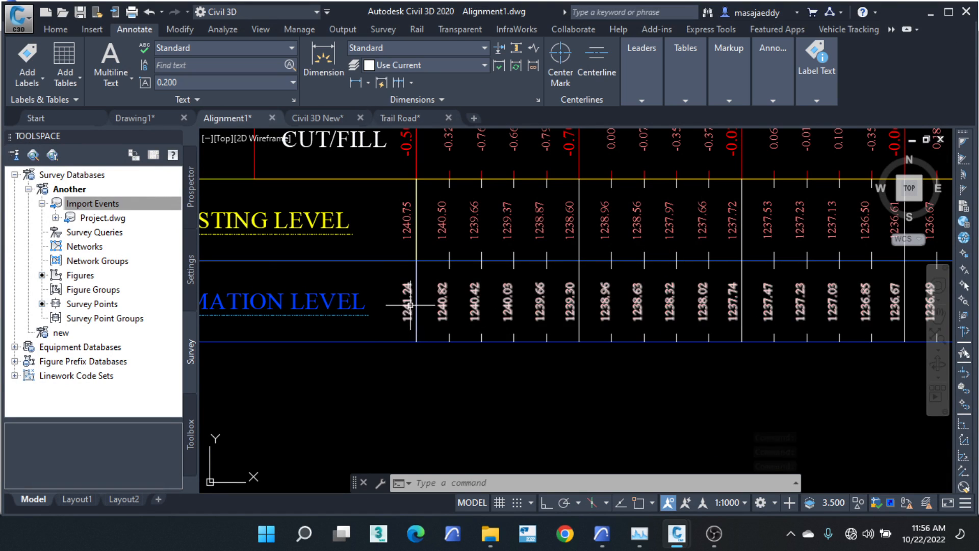
scroll(501, 312, "down", 4)
scroll(508, 326, "up", 2)
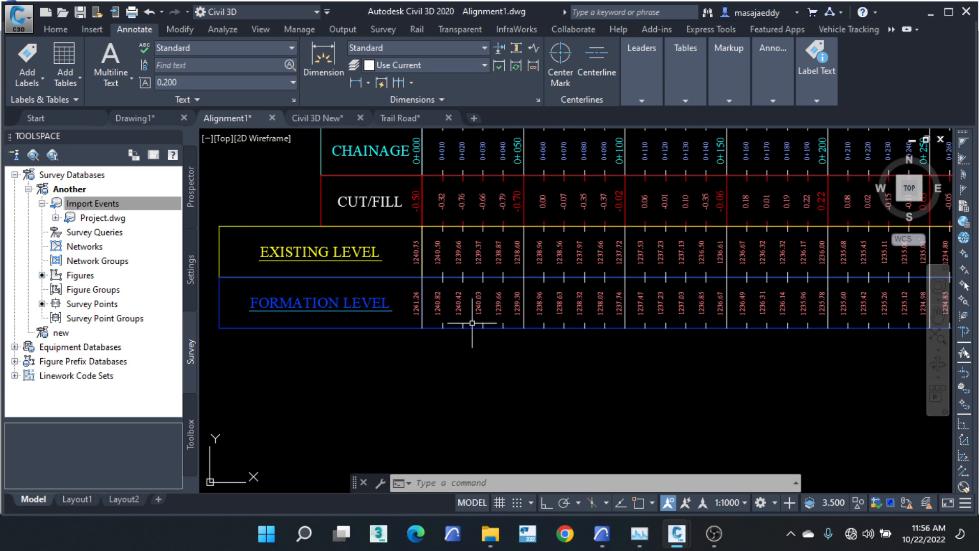
Step: Reopen the profile view properties and pick DESIGN MITYANA PROFILE again as Profile1 and Profile2 of the Formation Level band
scroll(410, 279, "up", 2)
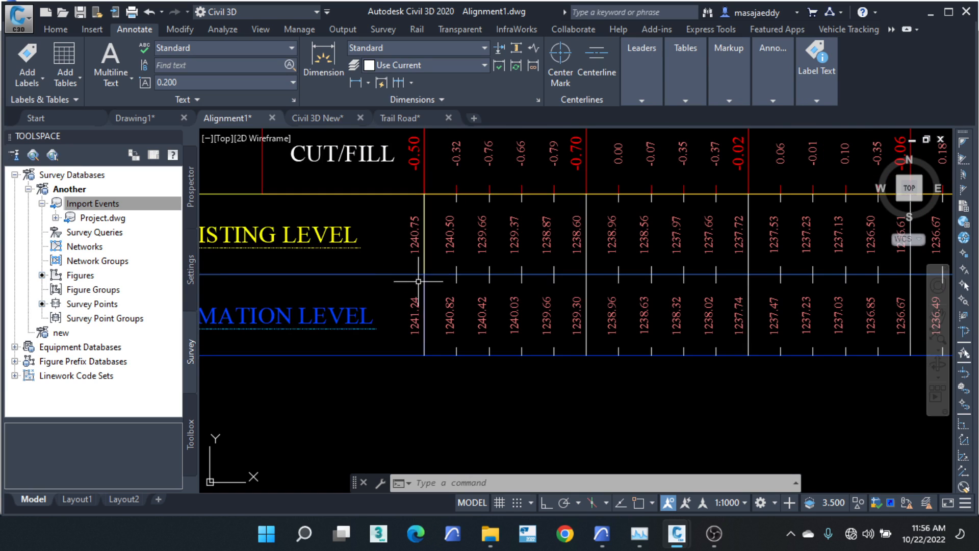
left_click(413, 283)
right_click(453, 277)
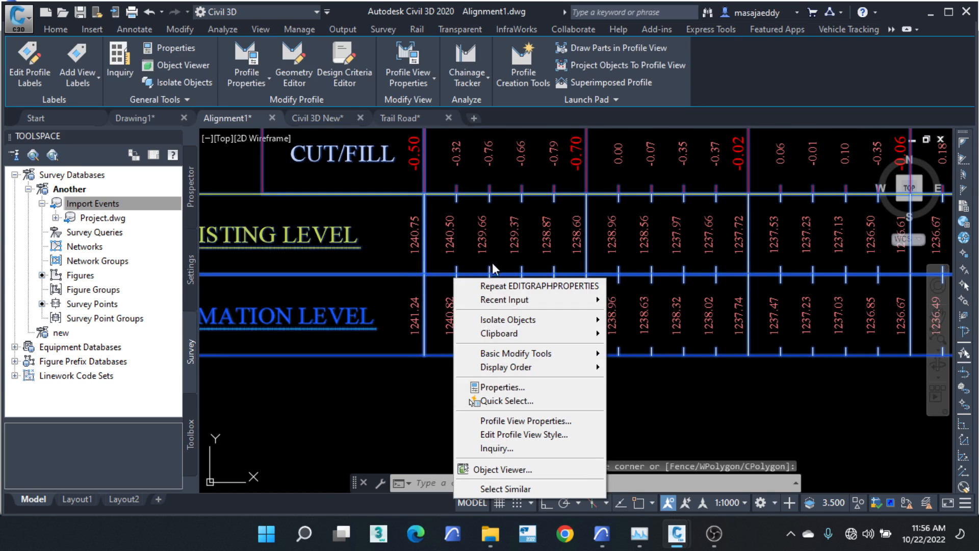
left_click(512, 423)
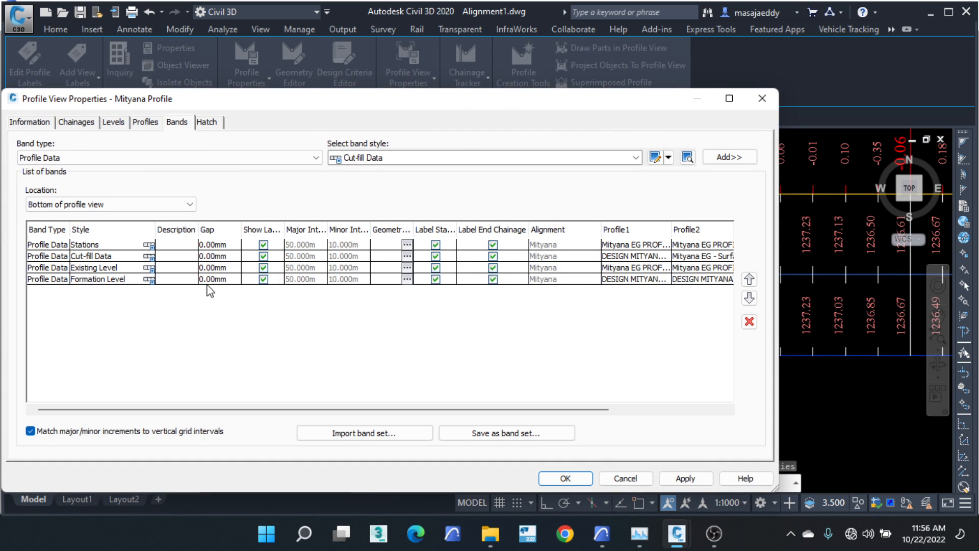
left_click(636, 281)
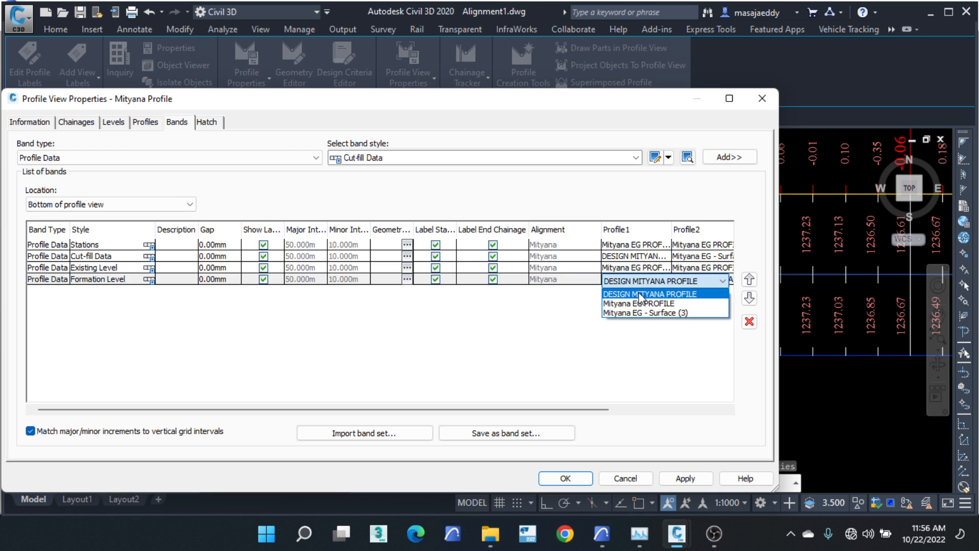
left_click(641, 295)
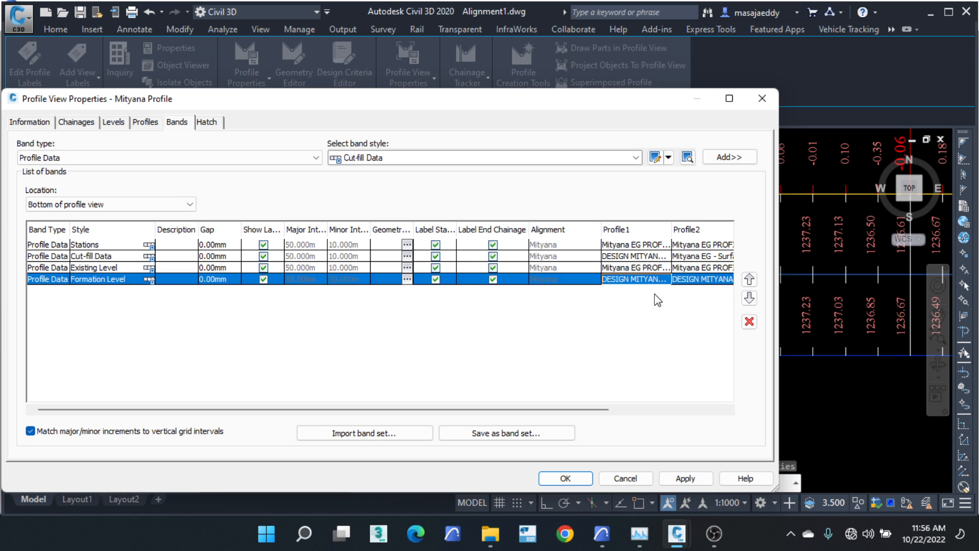
left_click(694, 285)
left_click(695, 293)
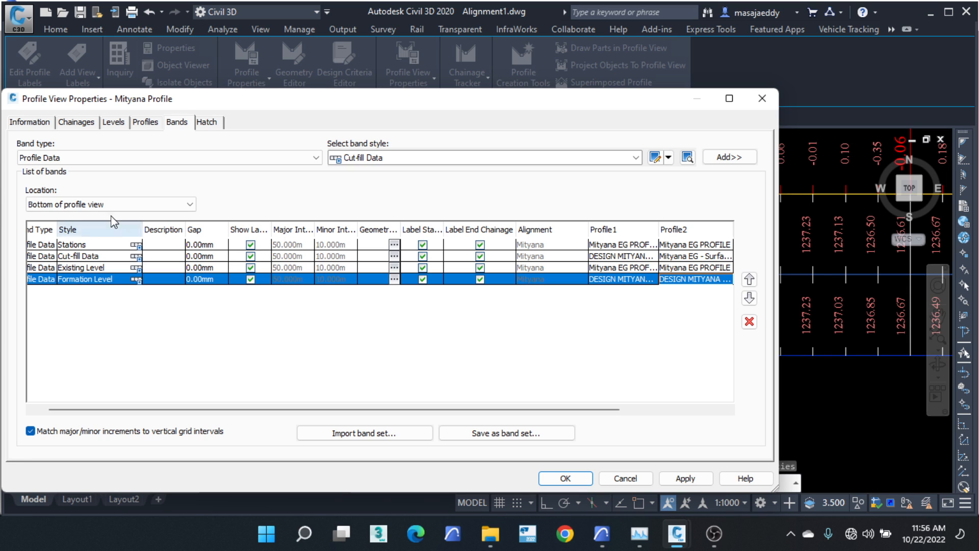
Step: Inspect the Major Chainage label contents in the Formation Level band style, and close the style dialogs without changes
left_click(136, 279)
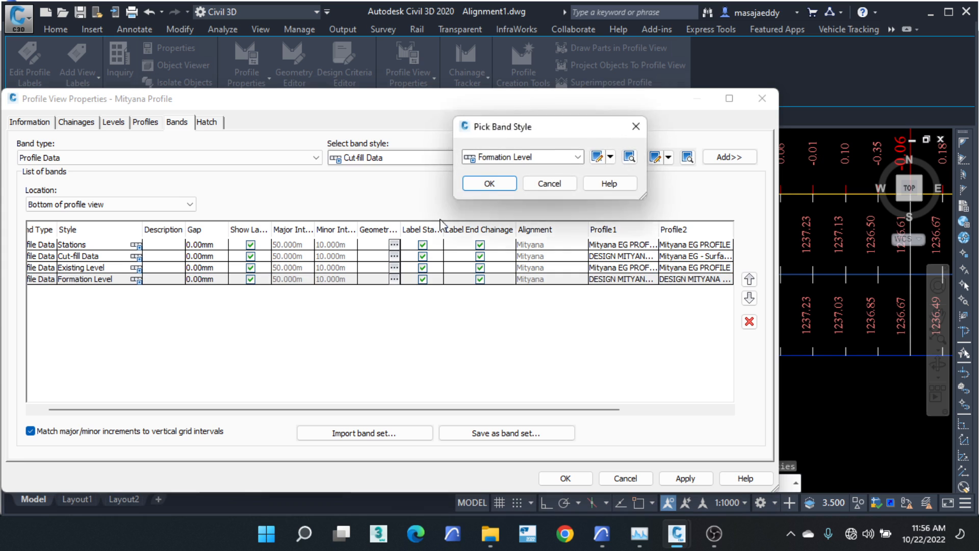
left_click(610, 157)
left_click(625, 204)
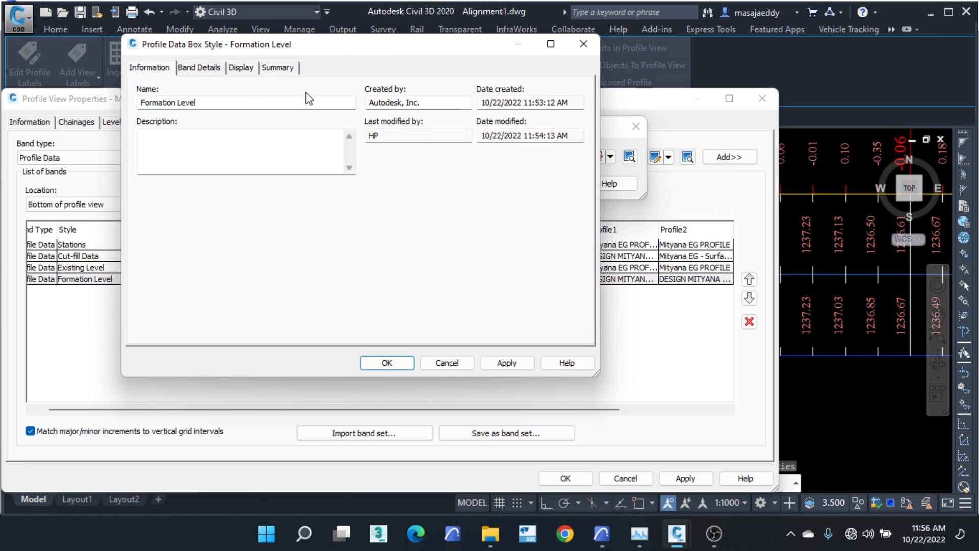
left_click(217, 68)
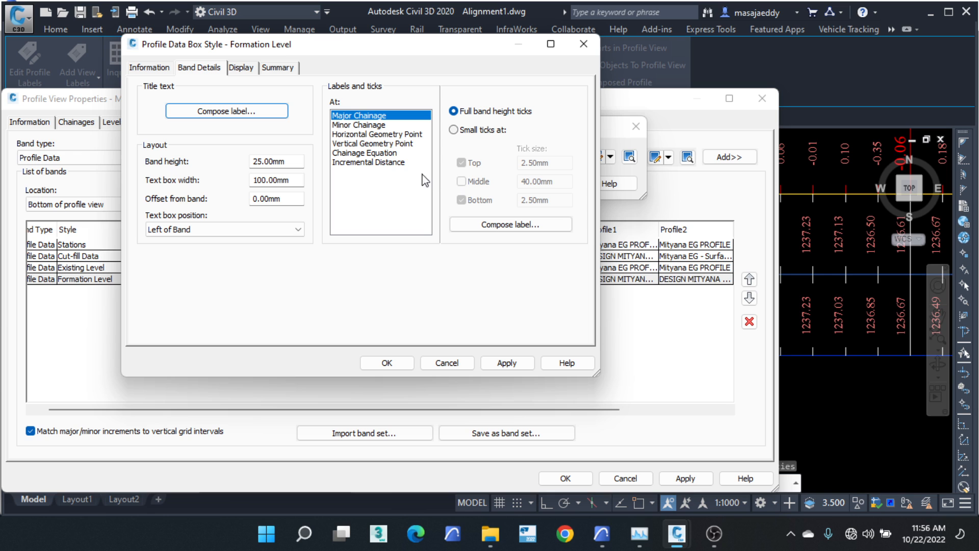
left_click(491, 233)
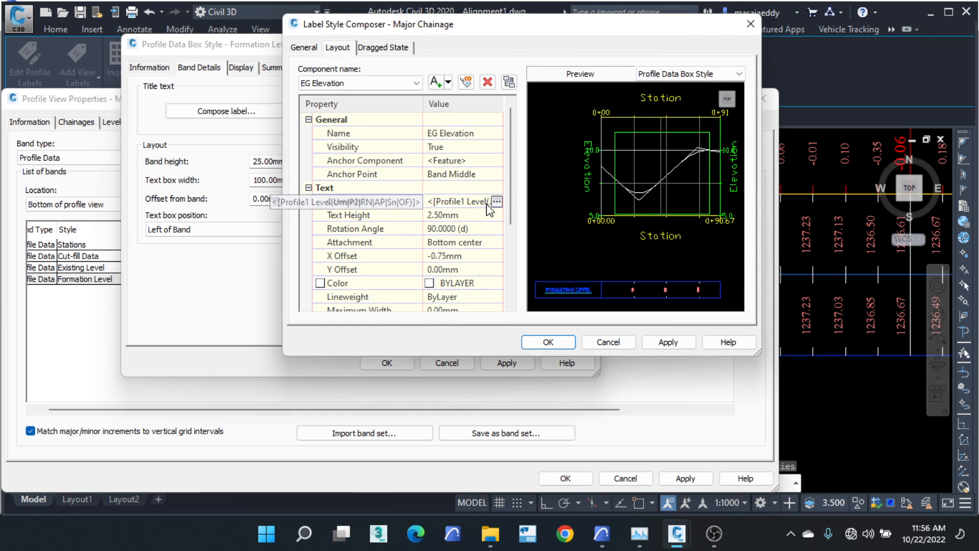
left_click(489, 201)
left_click(497, 202)
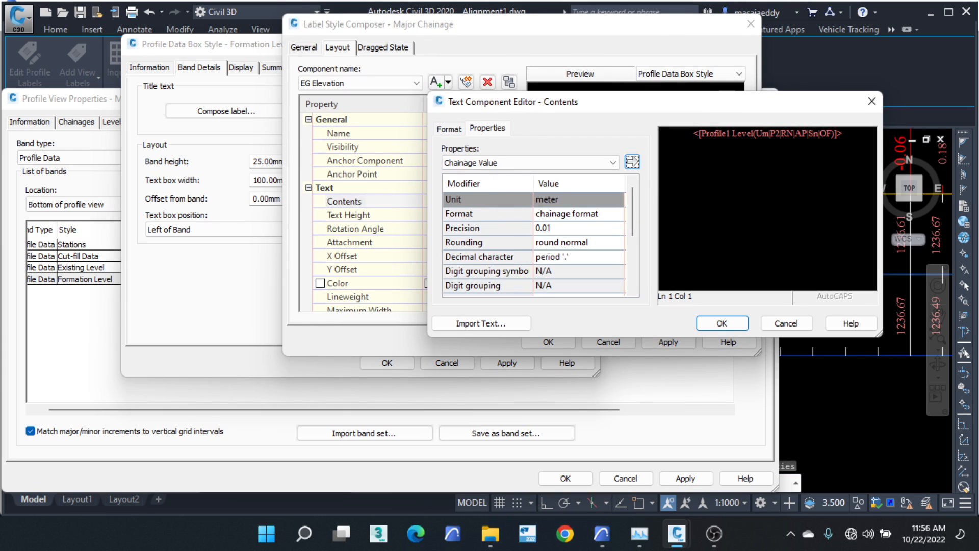
left_click(690, 136)
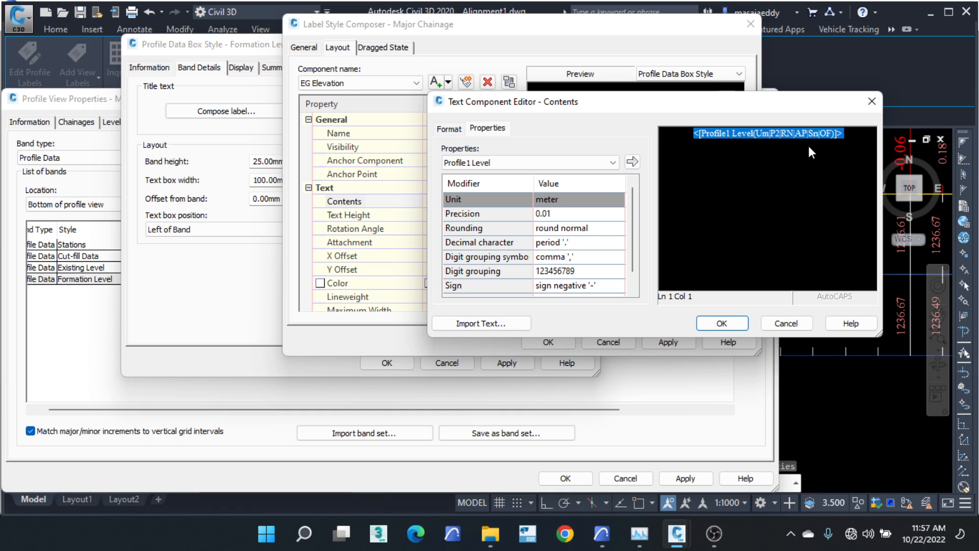
left_click(879, 100)
left_click(751, 24)
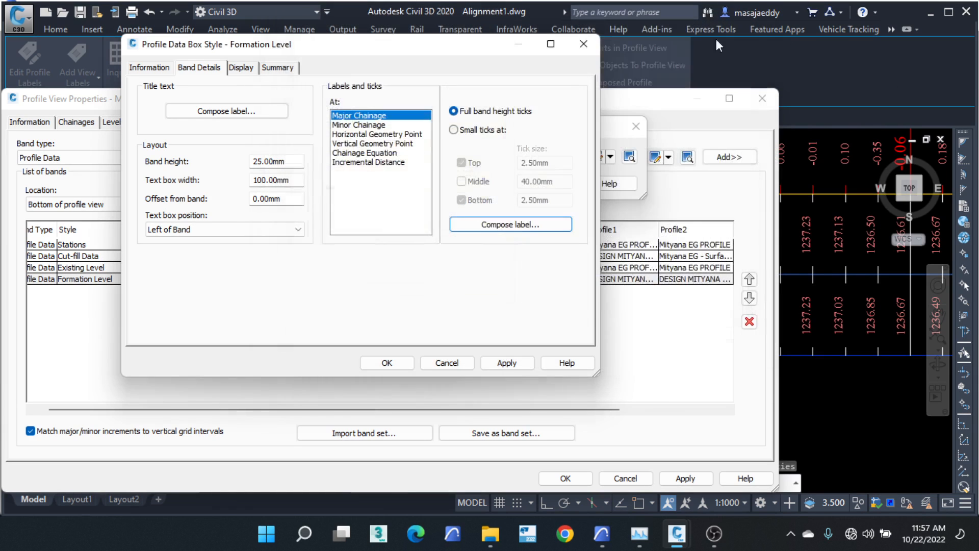
left_click(594, 42)
left_click(635, 126)
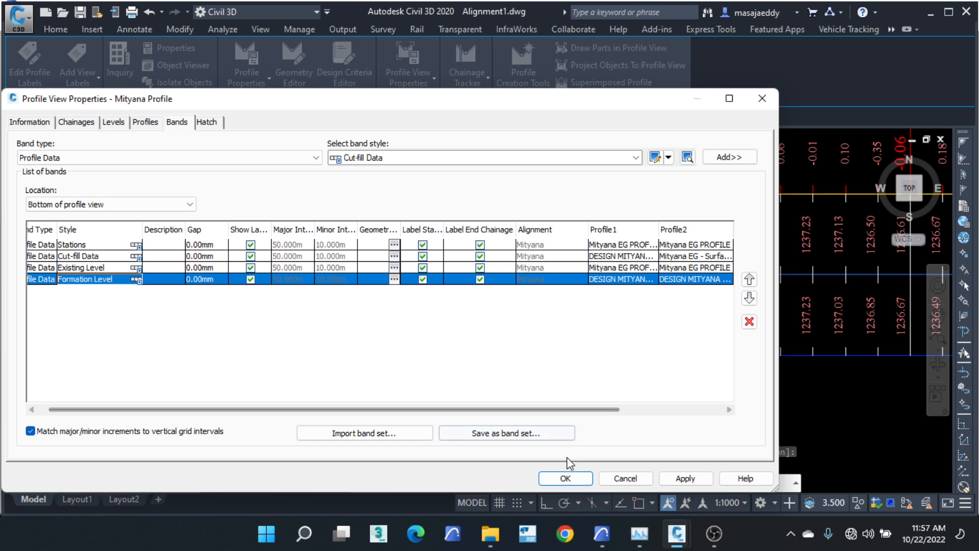
left_click(134, 268)
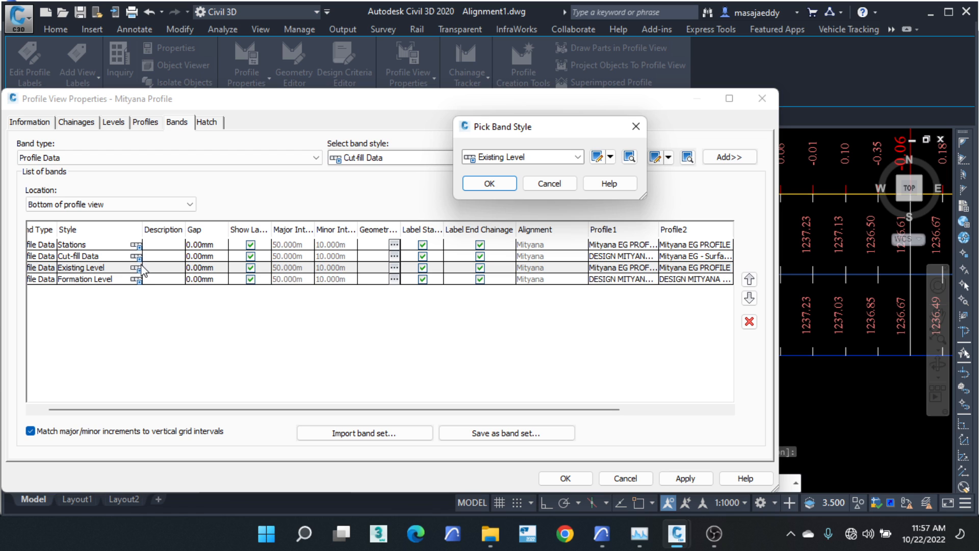
left_click(636, 126)
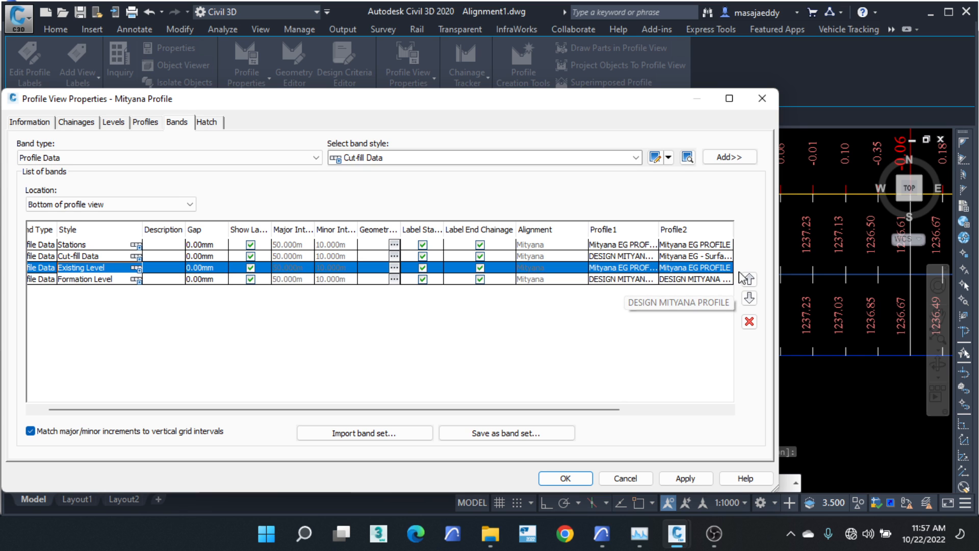
left_click_drag(592, 104, 771, 195)
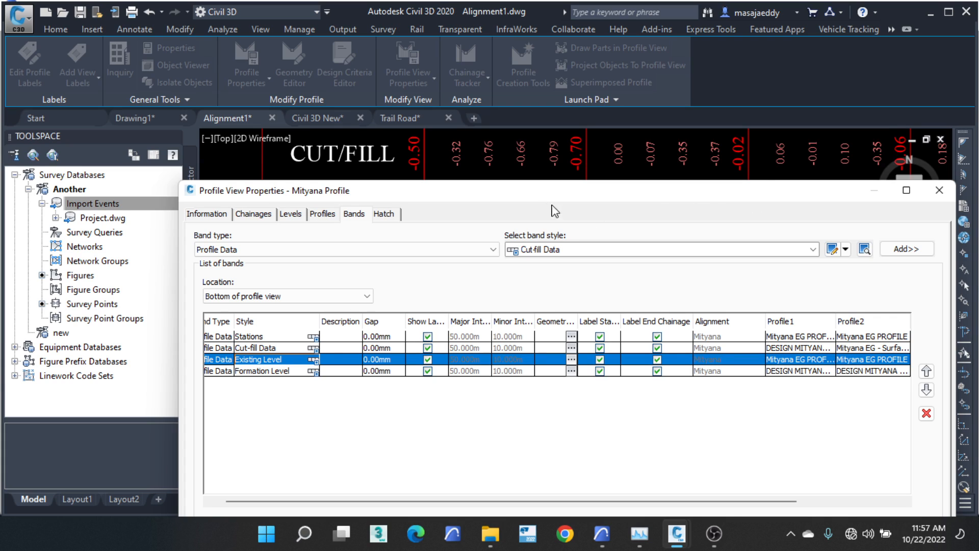
Step: Try to make a renamed copy of the Formation Level band style from the band list
left_click(313, 372)
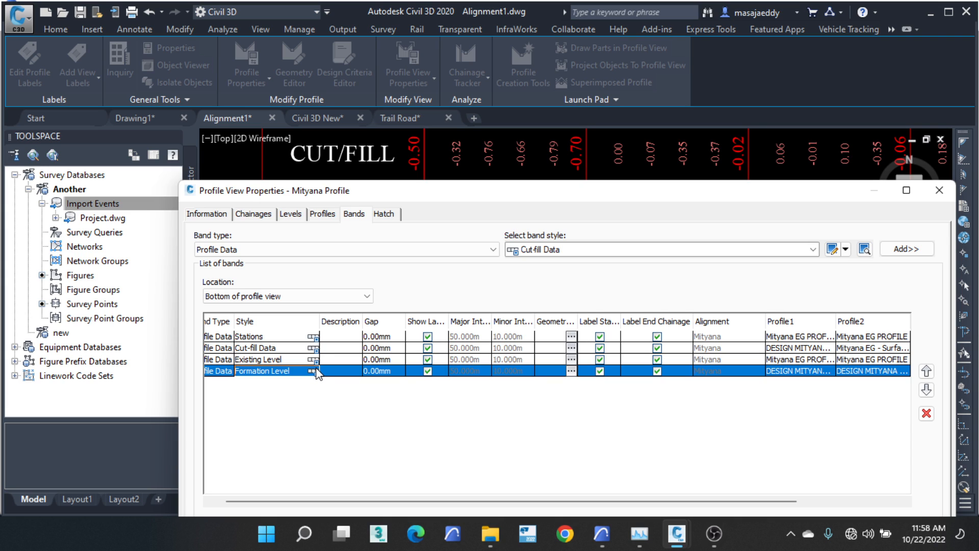
left_click(315, 371)
left_click(610, 157)
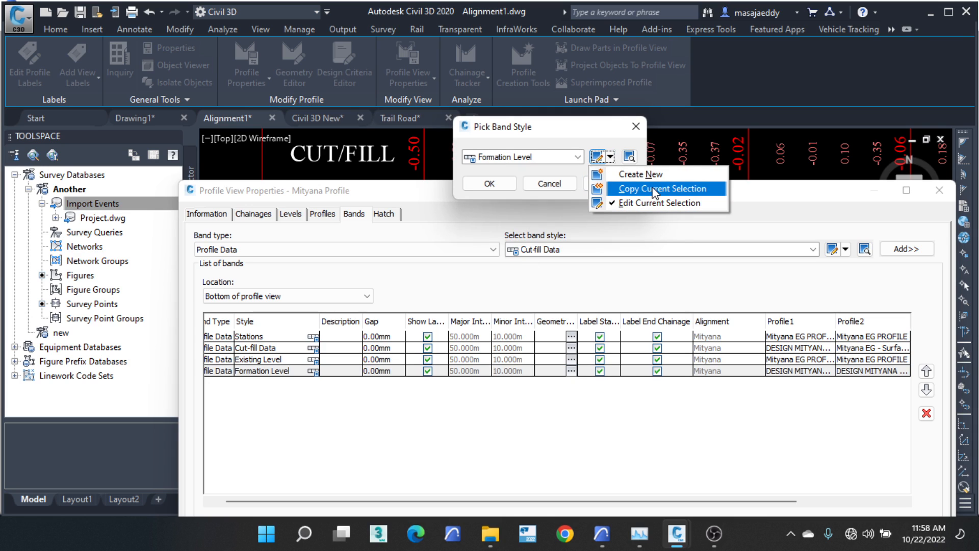
left_click(654, 189)
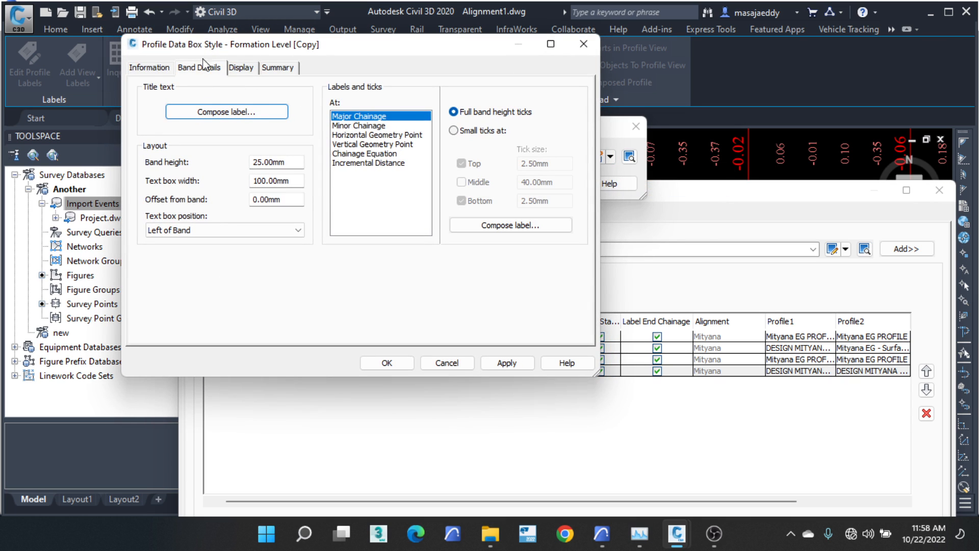
left_click(146, 68)
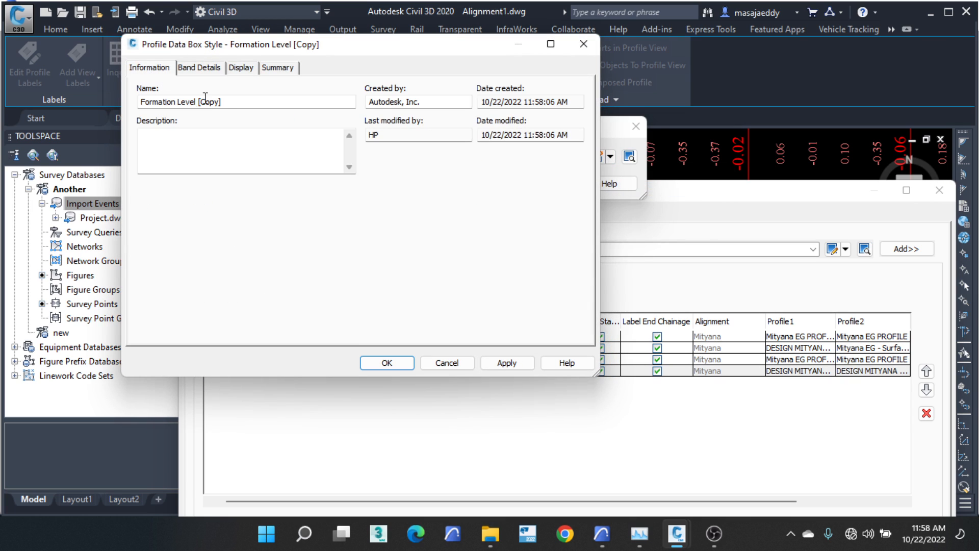
left_click_drag(233, 102, 160, 100)
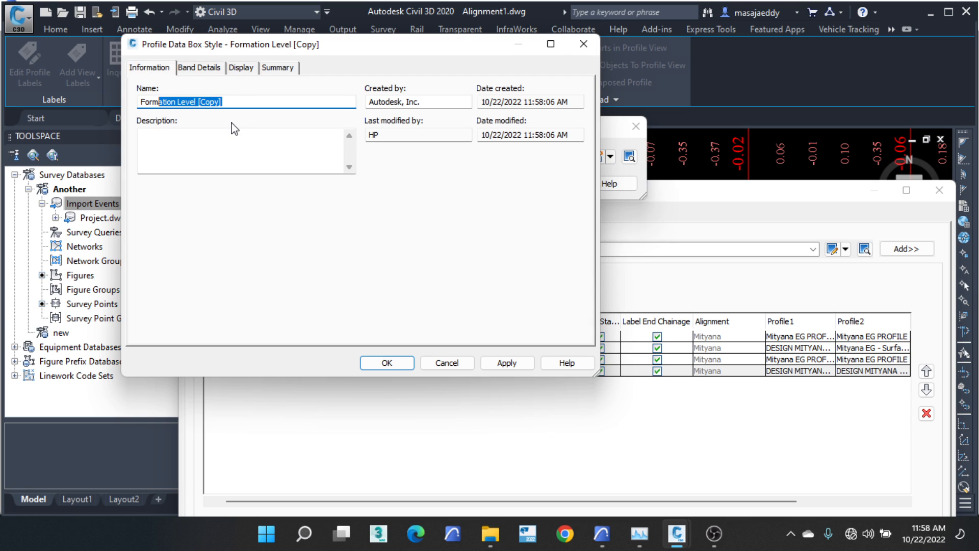
left_click_drag(231, 102, 190, 109)
left_click(225, 104)
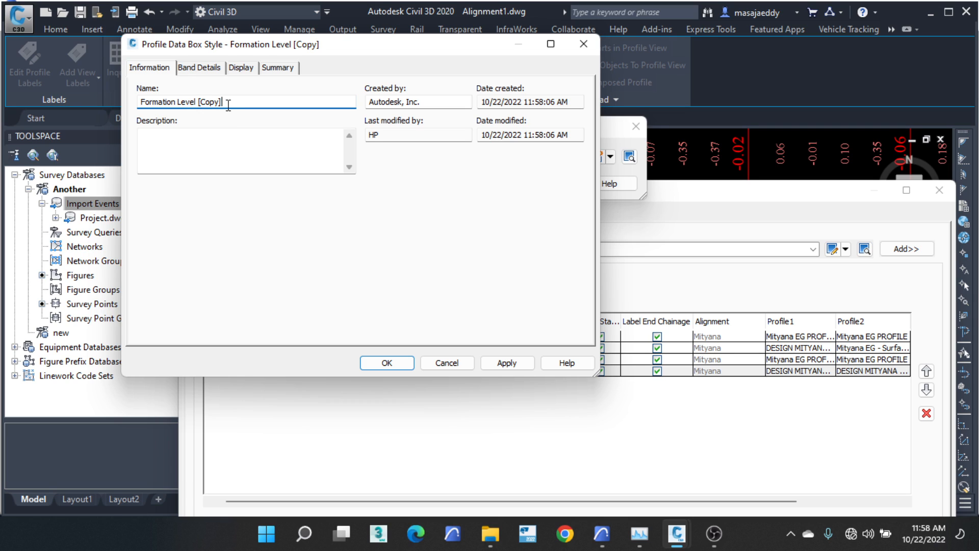
left_click_drag(230, 102, 137, 98)
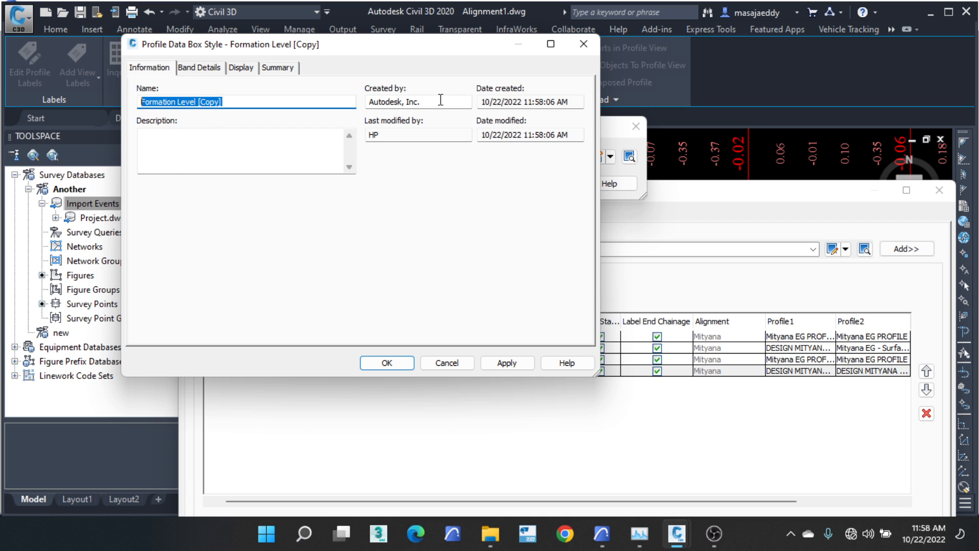
left_click(583, 44)
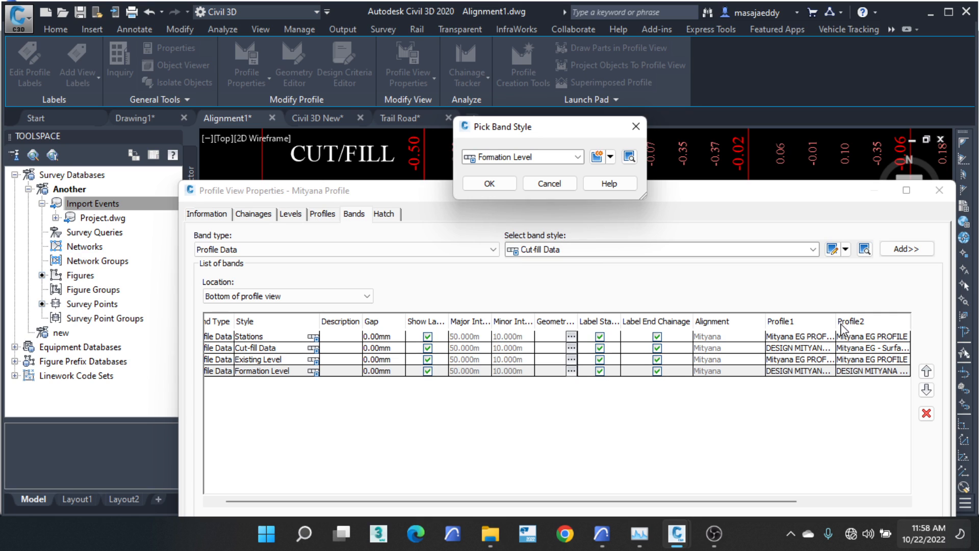
left_click(636, 127)
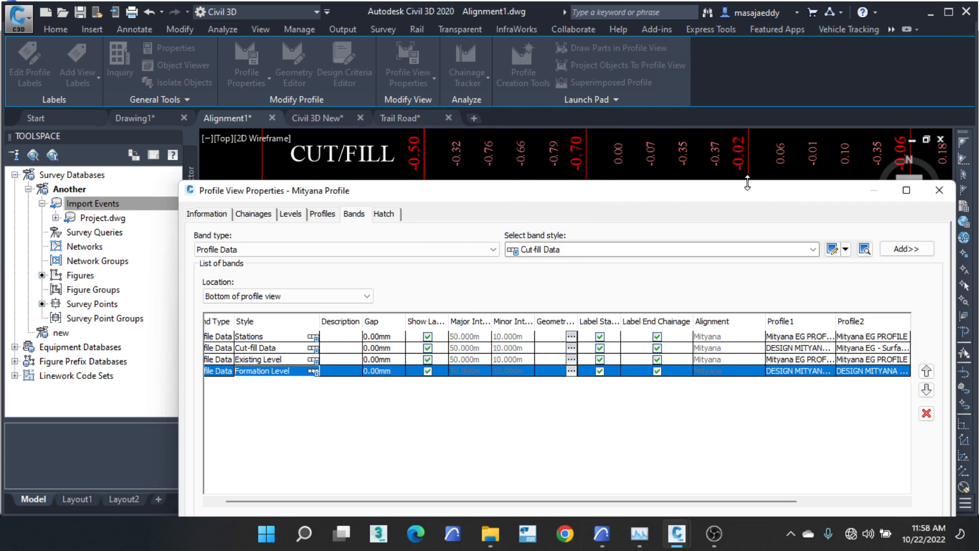
Step: Close the profile view properties and look over the data bands below the profile view
left_click_drag(747, 186, 525, 153)
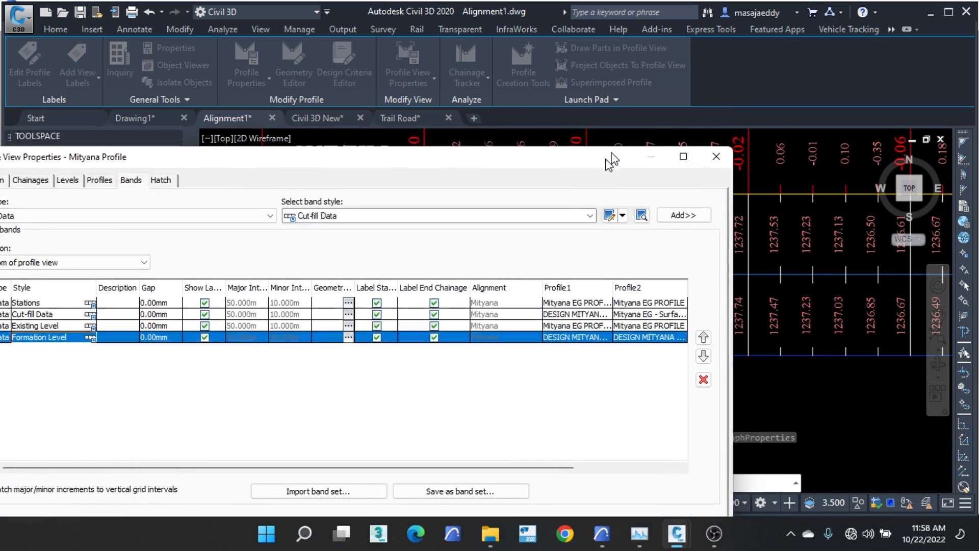
mouse_move(606, 154)
left_mouse_down()
mouse_move(601, 448)
mouse_move(764, 377)
mouse_move(776, 80)
left_mouse_up()
left_click(877, 81)
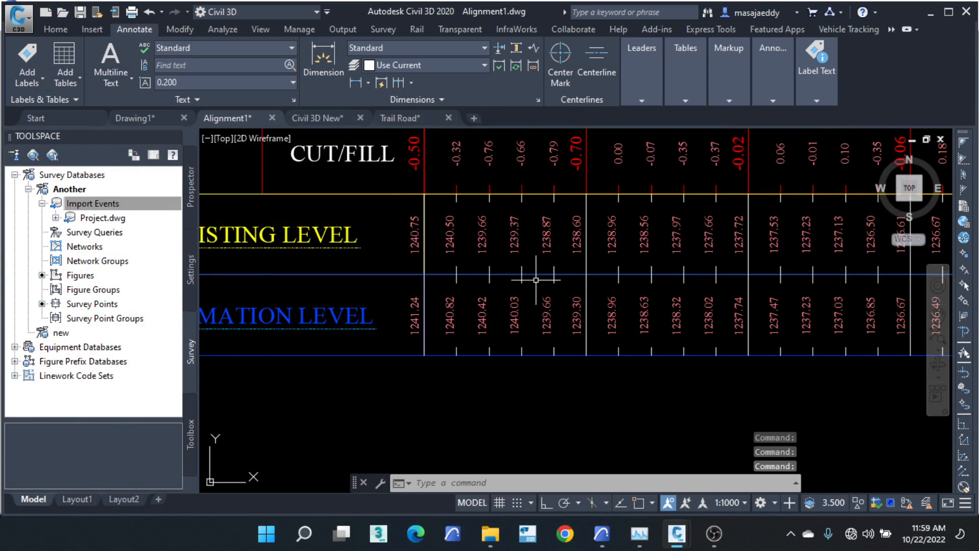
scroll(536, 280, "down", 4)
middle_click_drag(515, 232, 500, 253)
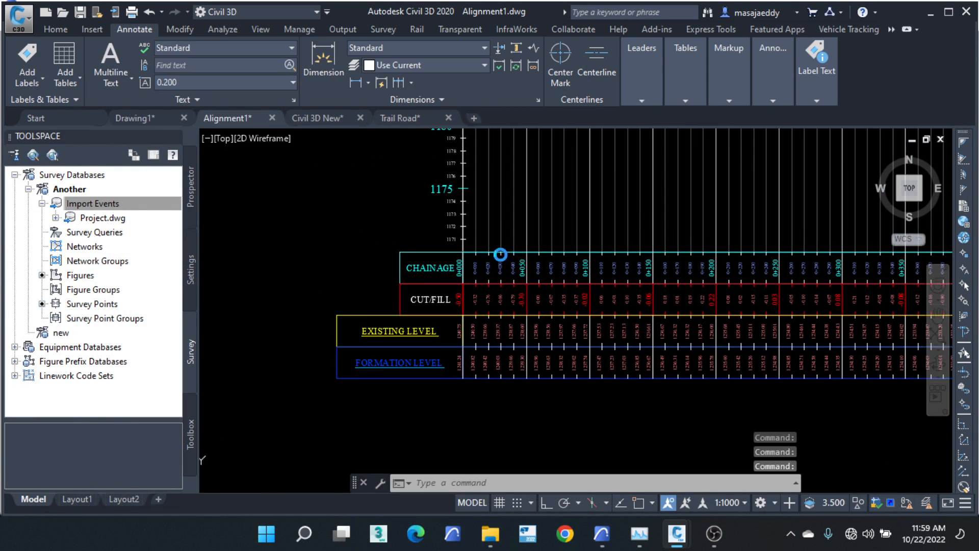
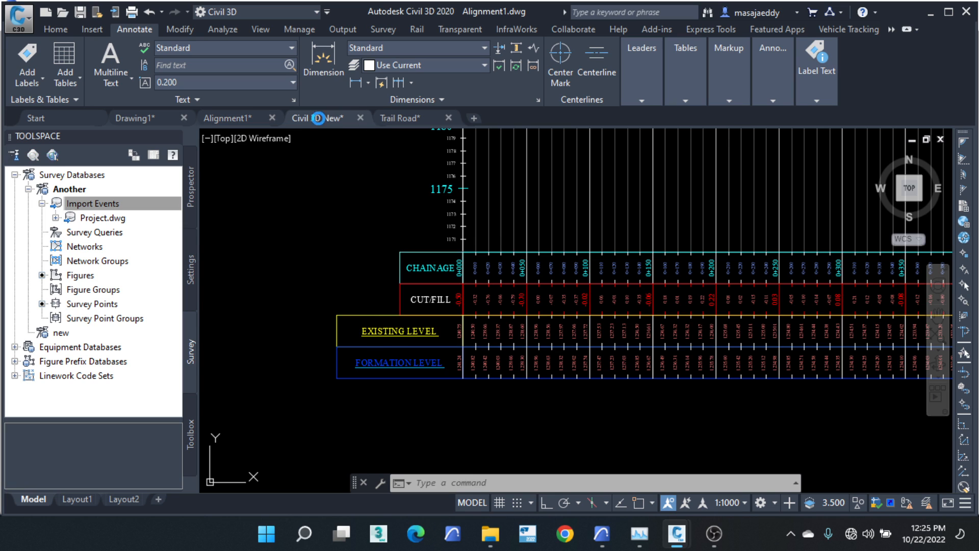
Step: Examine the vertical geometry, horizontal geometry and superelevation bands in the Trail Road drawing as a reference
left_click(317, 117)
left_click(387, 116)
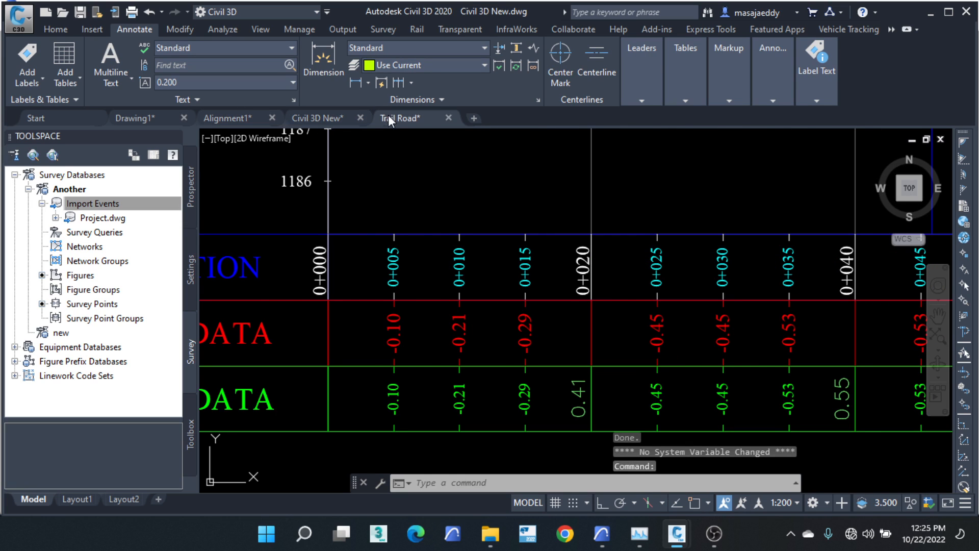
scroll(382, 264, "up", 5)
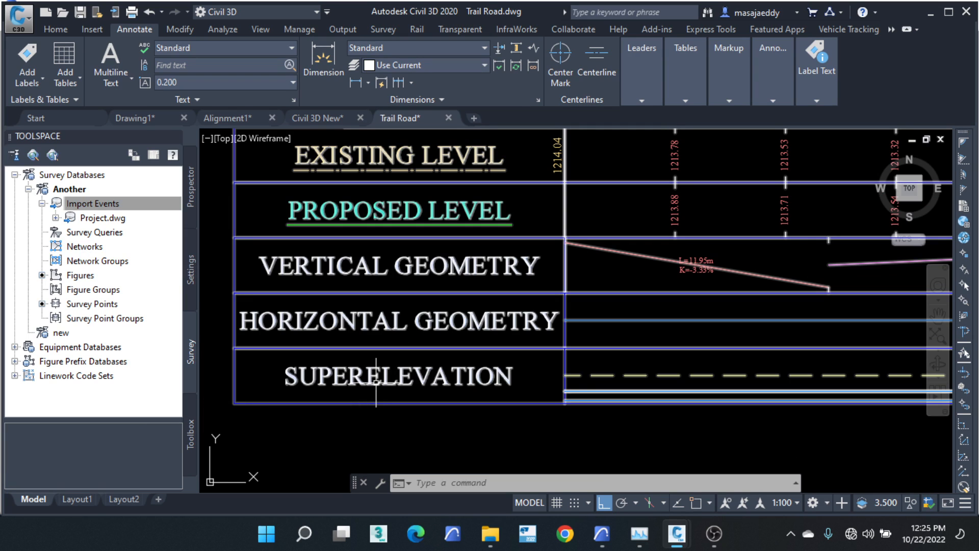
scroll(527, 271, "down", 2)
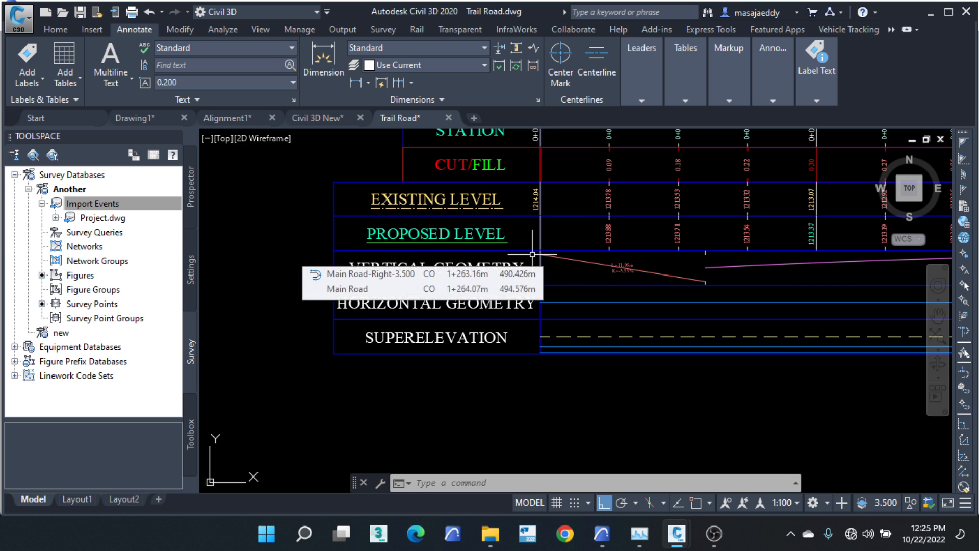
Step: Return to the Alignment1 drawing and open the profile view properties of the Mityana profile
left_click(233, 118)
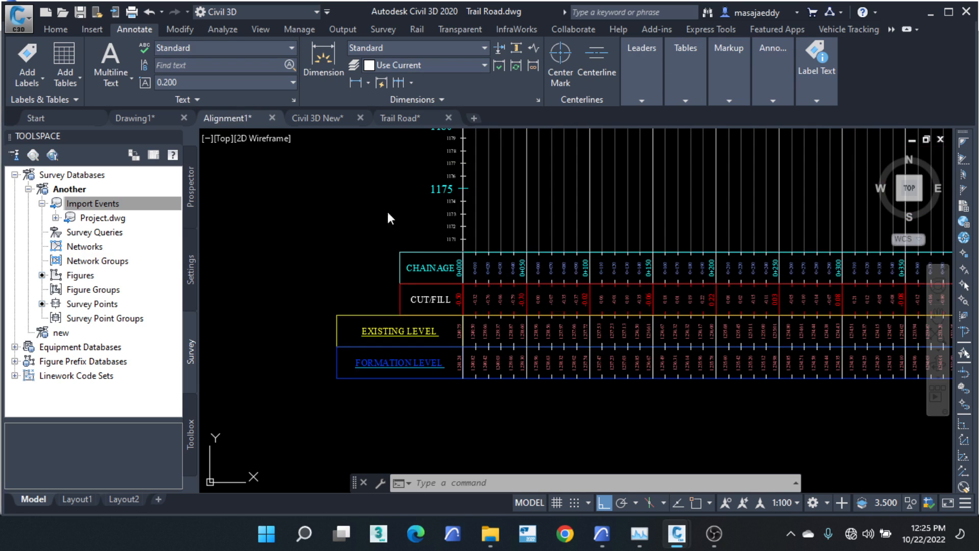
left_click(489, 191)
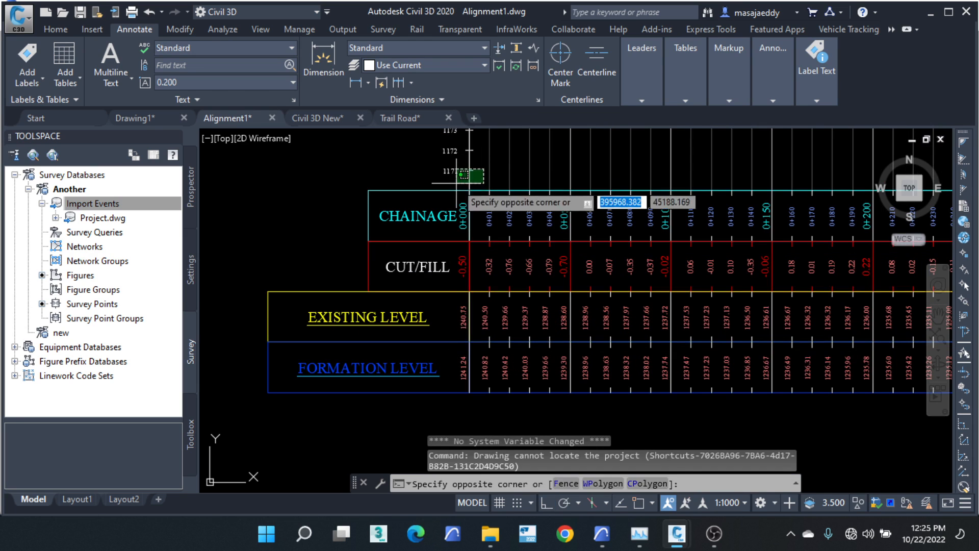
left_click(457, 183)
right_click(457, 184)
left_click(506, 325)
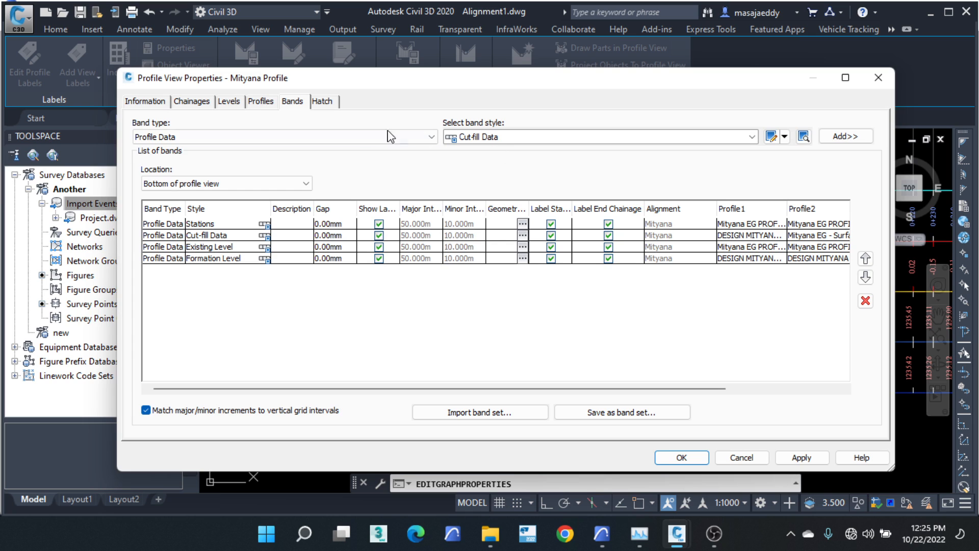
Step: Add a Vertical Geometry band in the Geometry style to the profile view, and set its gap to 0 mm
left_click(323, 137)
left_click(177, 159)
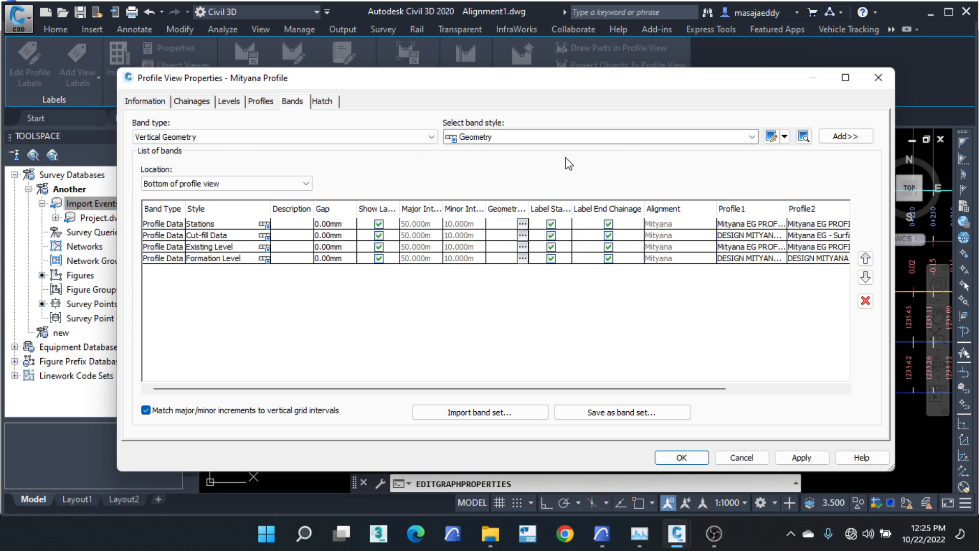
left_click(845, 136)
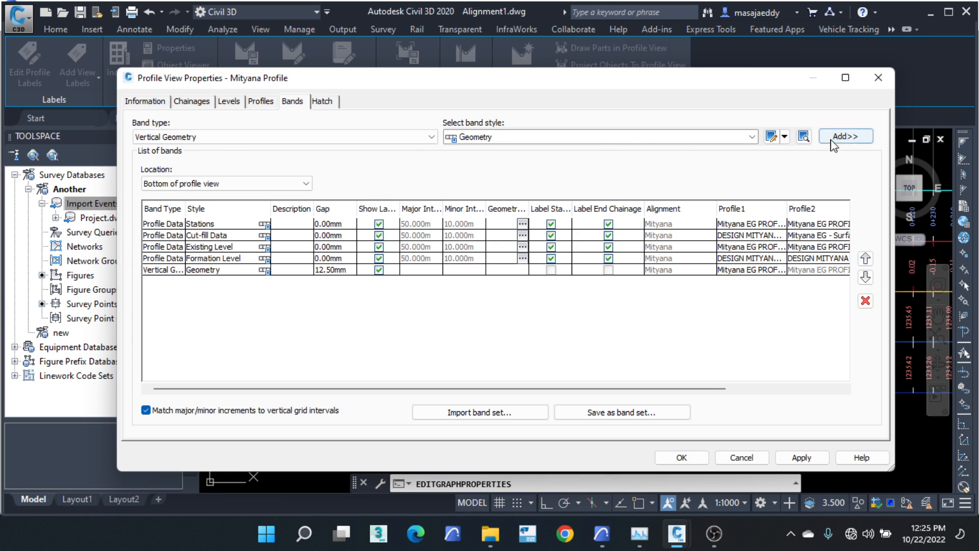
left_click(346, 270)
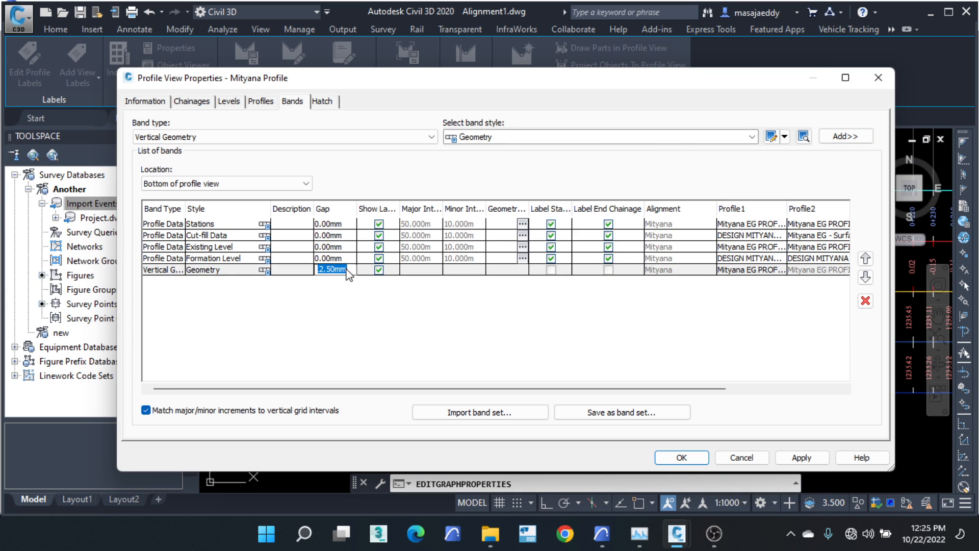
type("0")
Step: Add a Horizontal Geometry band in the Geometry style, set its gap to 0 mm, and accept the profile view properties
left_click(230, 137)
left_click(179, 166)
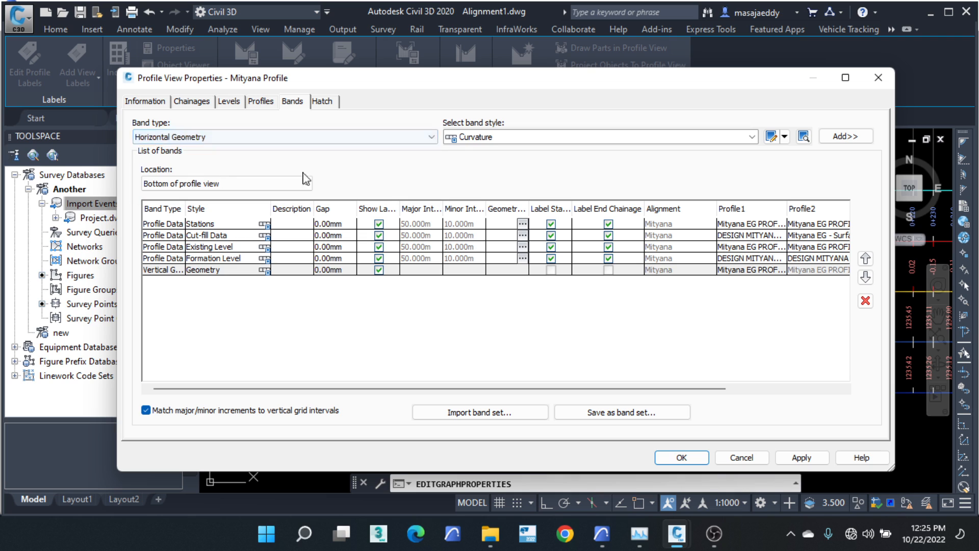
left_click(530, 137)
left_click(491, 161)
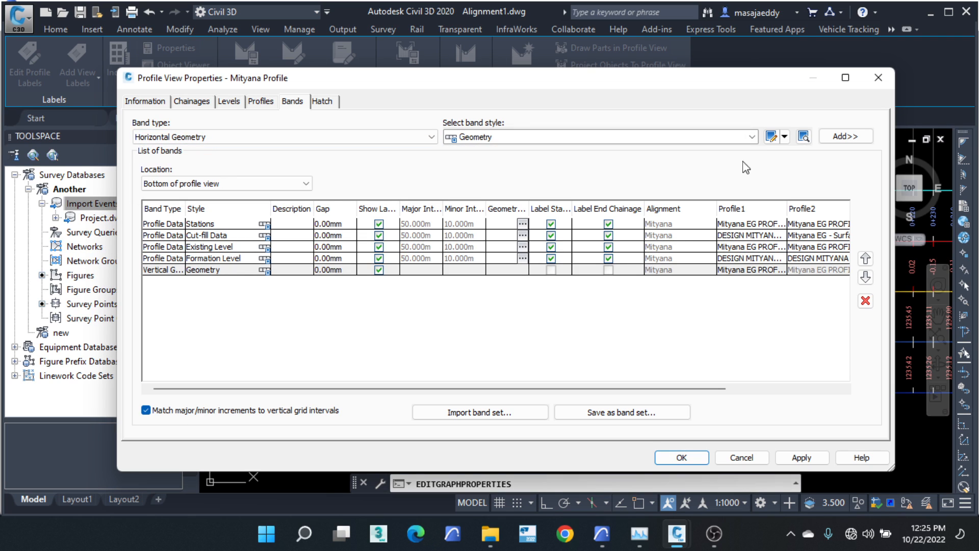
left_click(845, 136)
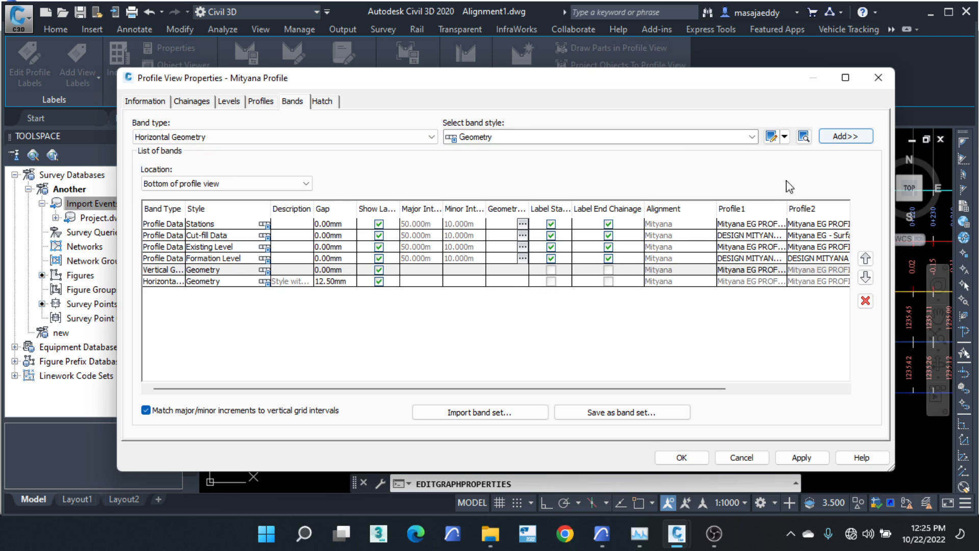
left_click(342, 281)
left_click(344, 281)
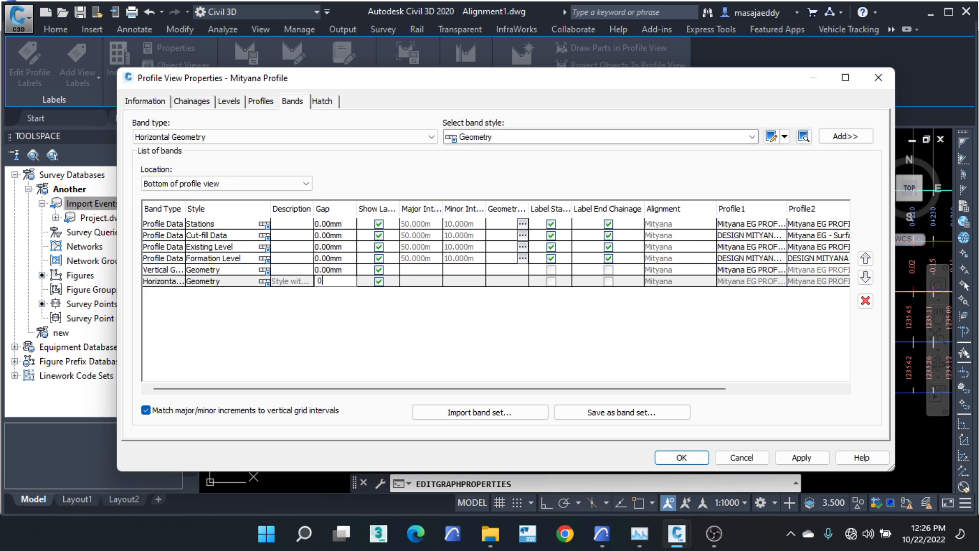
left_click(673, 457)
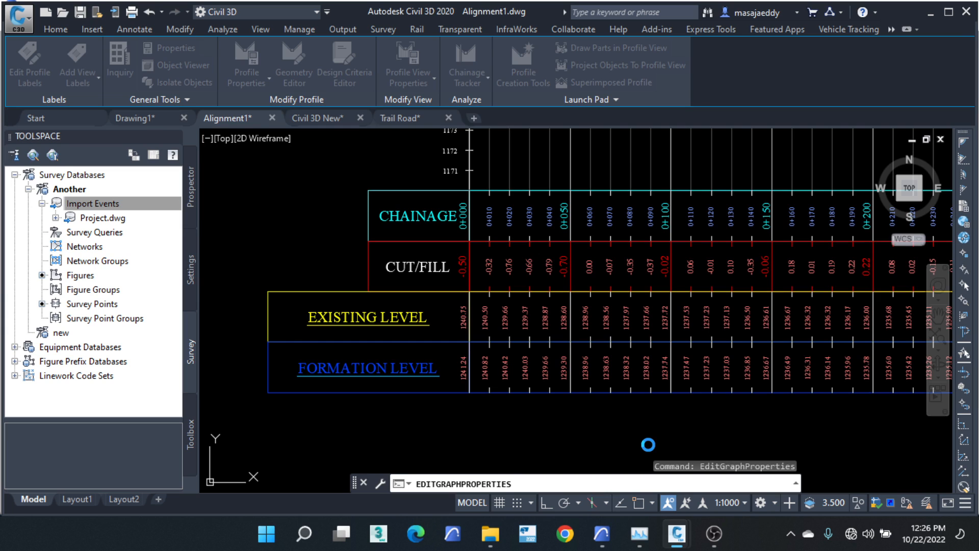
Step: Examine the Vertical Geometry and Horizontal Geometry bands below the profile view, including their curve labels and title boxes
scroll(397, 264, "down", 2)
scroll(483, 318, "up", 1)
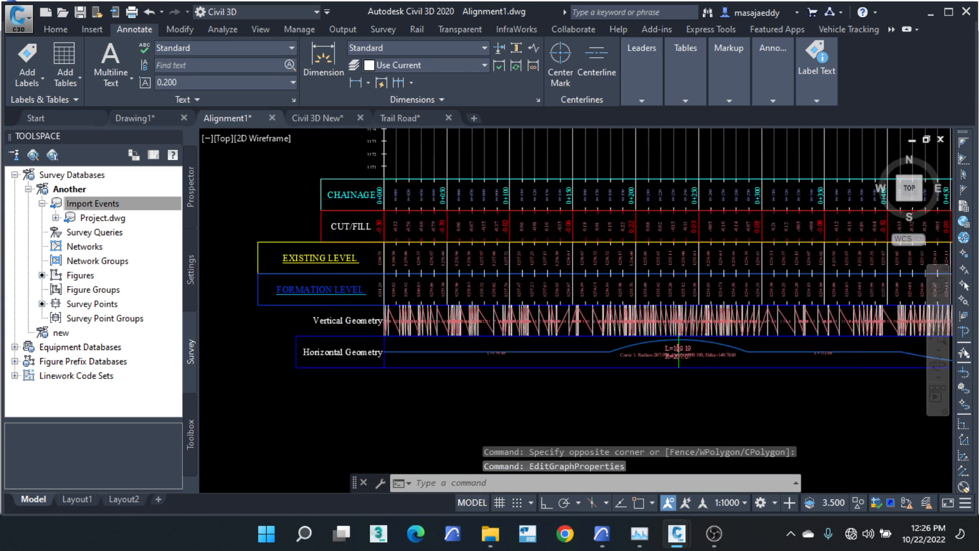
scroll(498, 334, "up", 2)
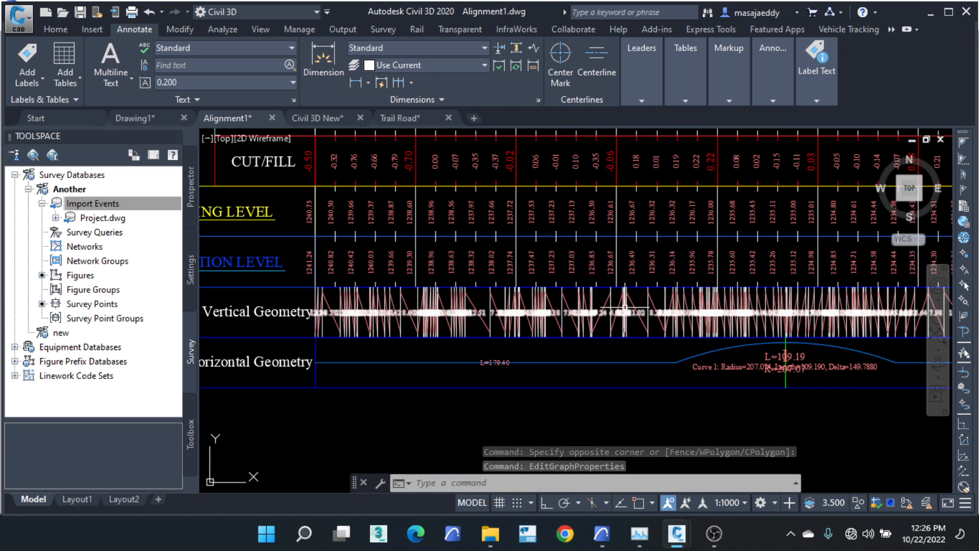
scroll(624, 309, "down", 1)
scroll(402, 336, "up", 1)
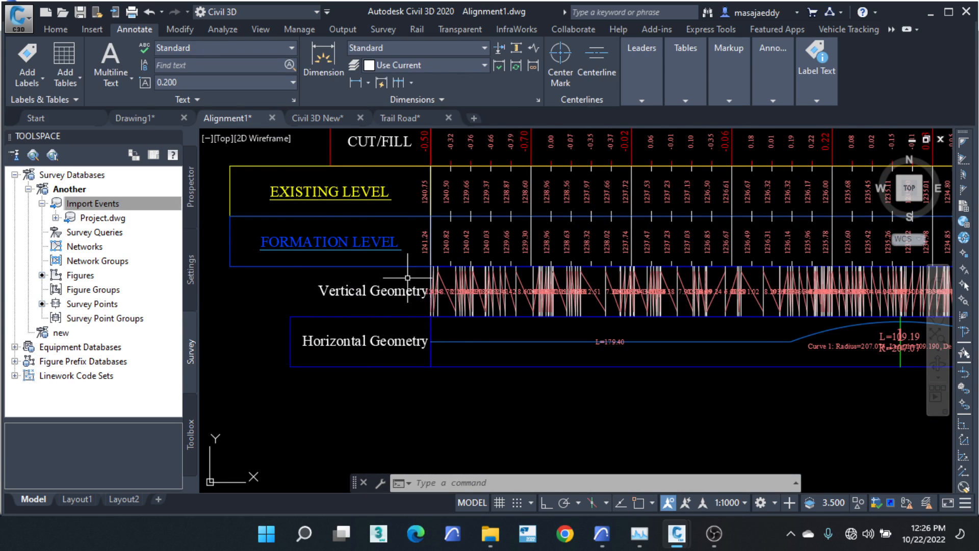
scroll(407, 278, "down", 1)
scroll(389, 295, "up", 2)
scroll(453, 288, "down", 2)
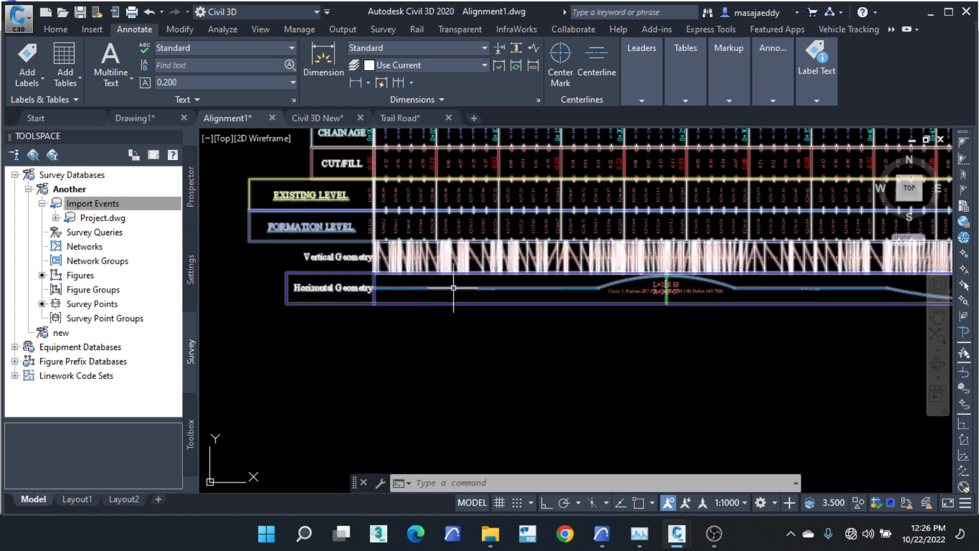
scroll(657, 319, "up", 3)
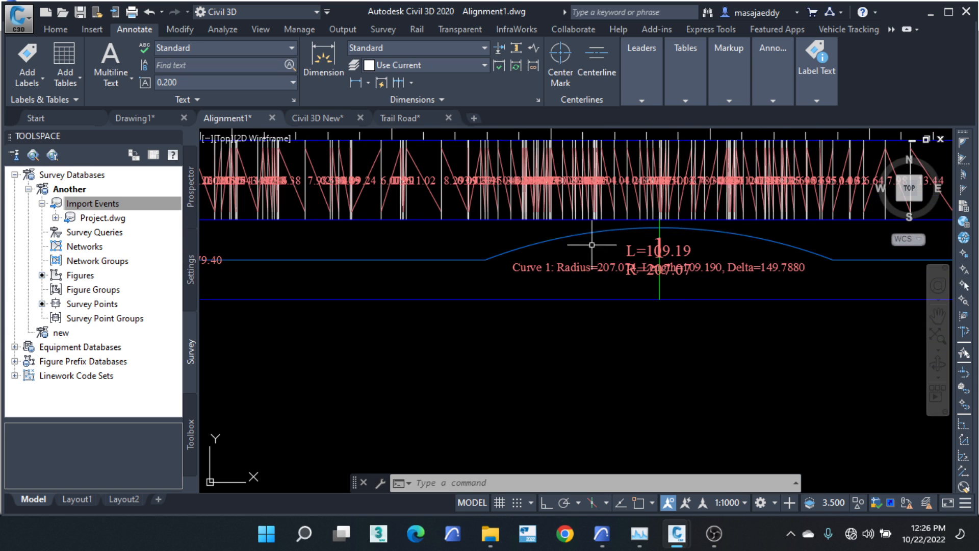
scroll(591, 245, "down", 2)
scroll(372, 214, "down", 2)
scroll(367, 200, "up", 1)
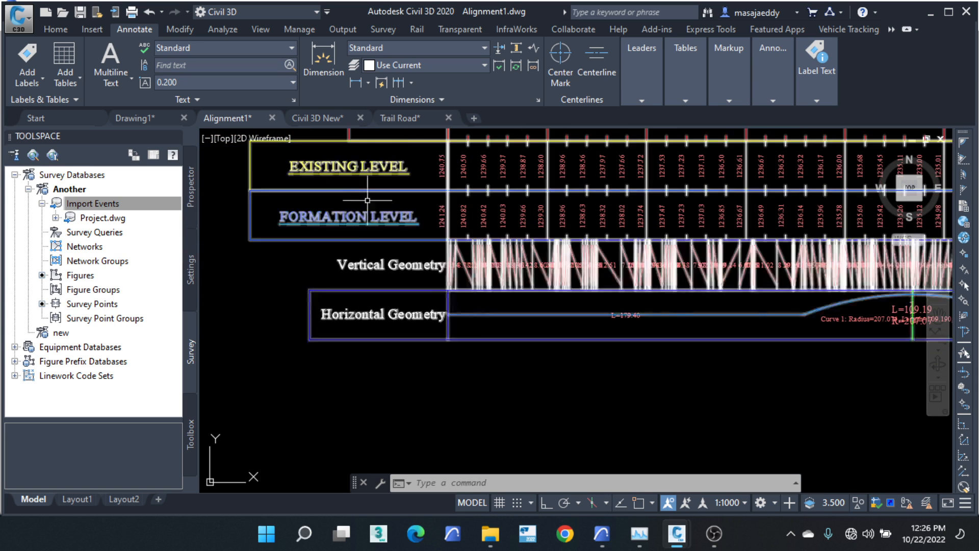
Step: Switch to the Trail Road drawing and examine its vertical geometry band for comparison
left_click(404, 117)
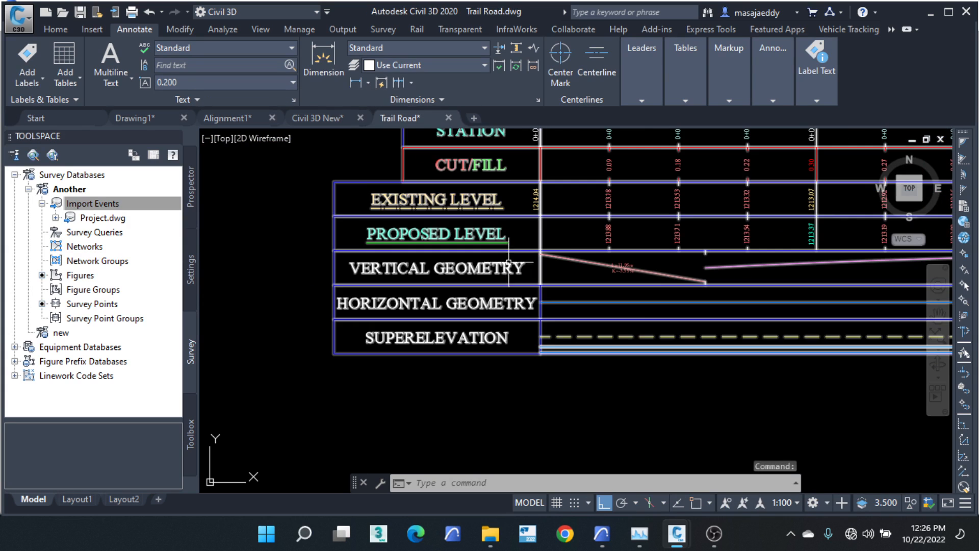
scroll(299, 270, "down", 1)
scroll(410, 253, "up", 3)
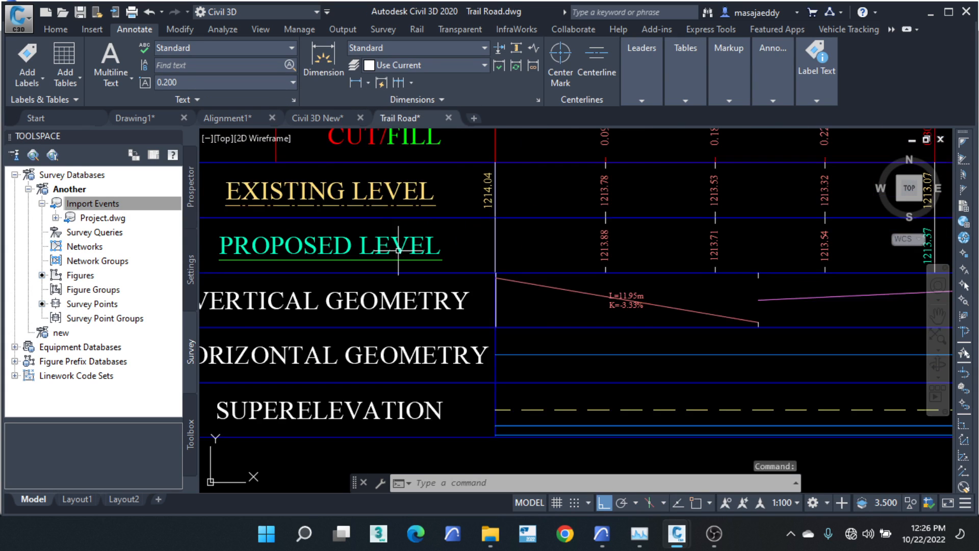
scroll(496, 316, "down", 2)
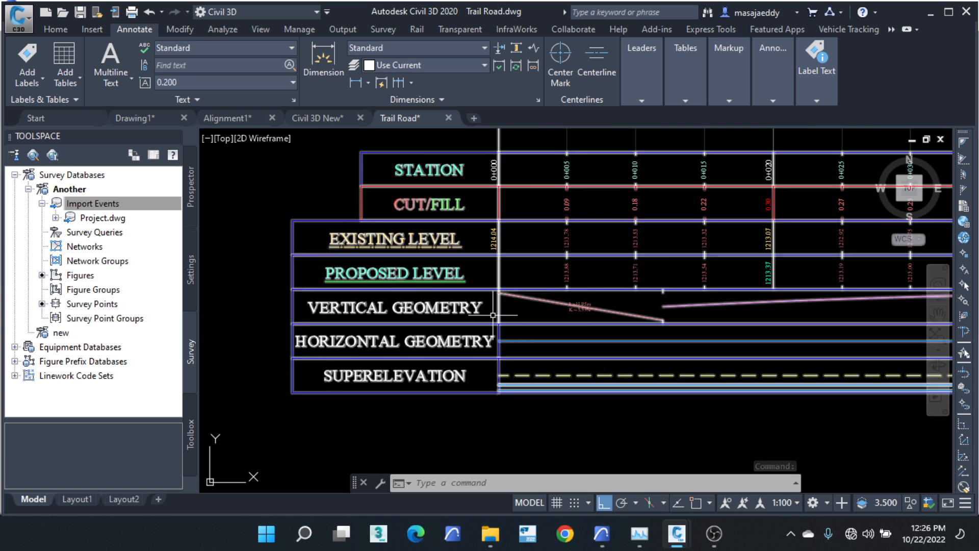
scroll(495, 313, "up", 2)
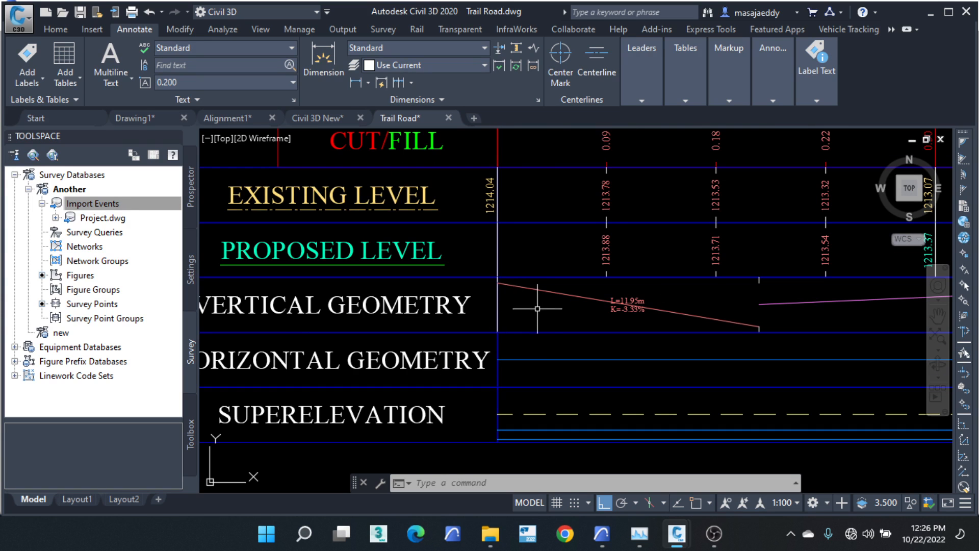
scroll(522, 303, "down", 2)
scroll(517, 291, "up", 2)
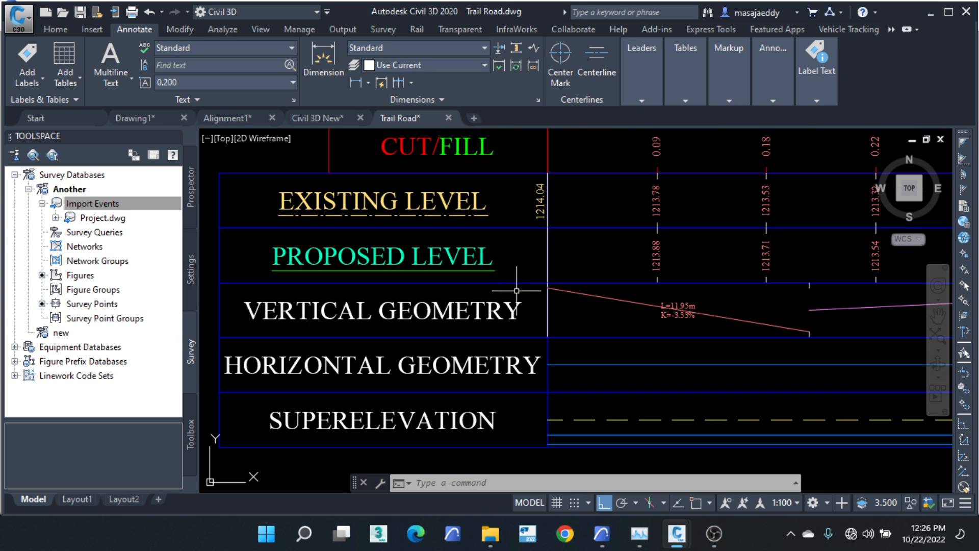
Step: Select the Trail Road profile view and bring up its available object commands
left_click(561, 257)
left_click(537, 253)
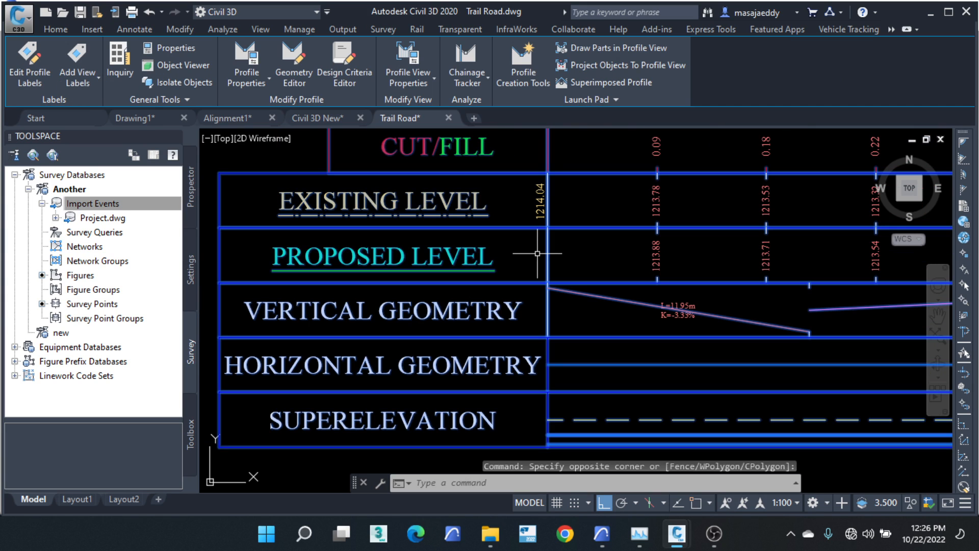
right_click(501, 232)
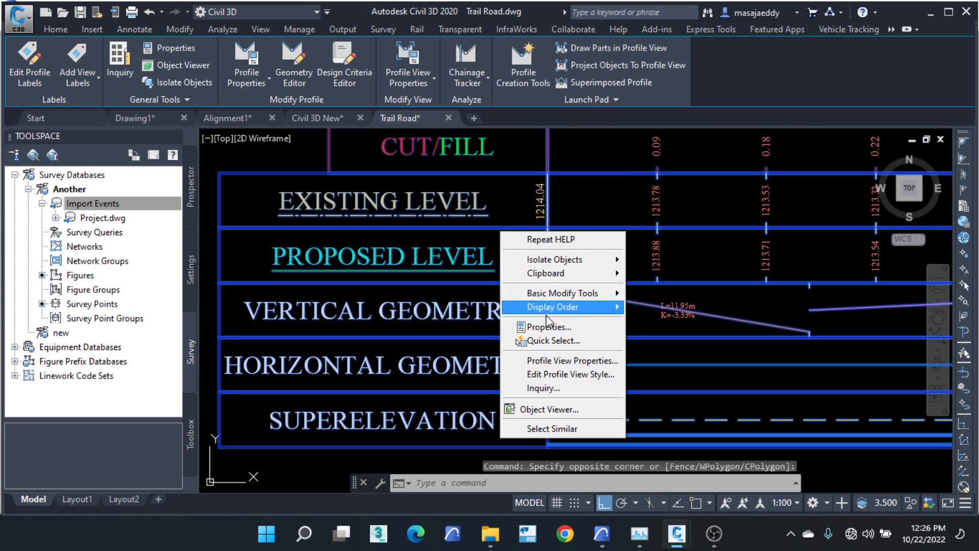
Step: Examine the display, band details and crest curve label layout of the main road profile view's vertical geometry band style
left_click(548, 363)
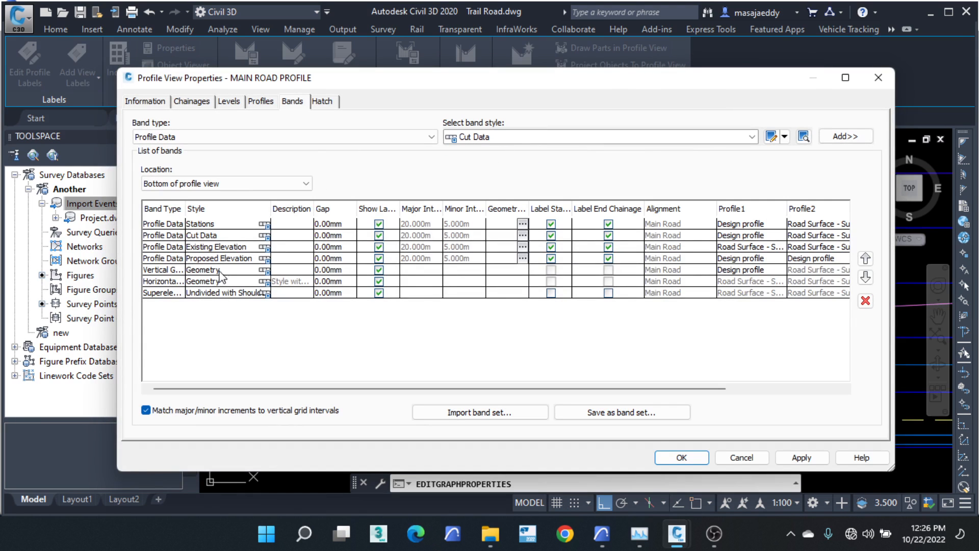
left_click(265, 269)
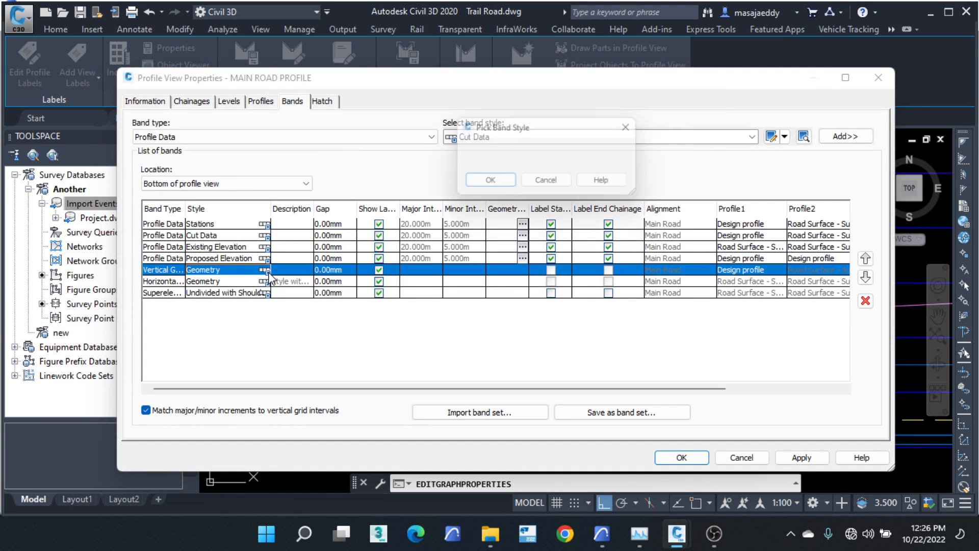
left_click(611, 156)
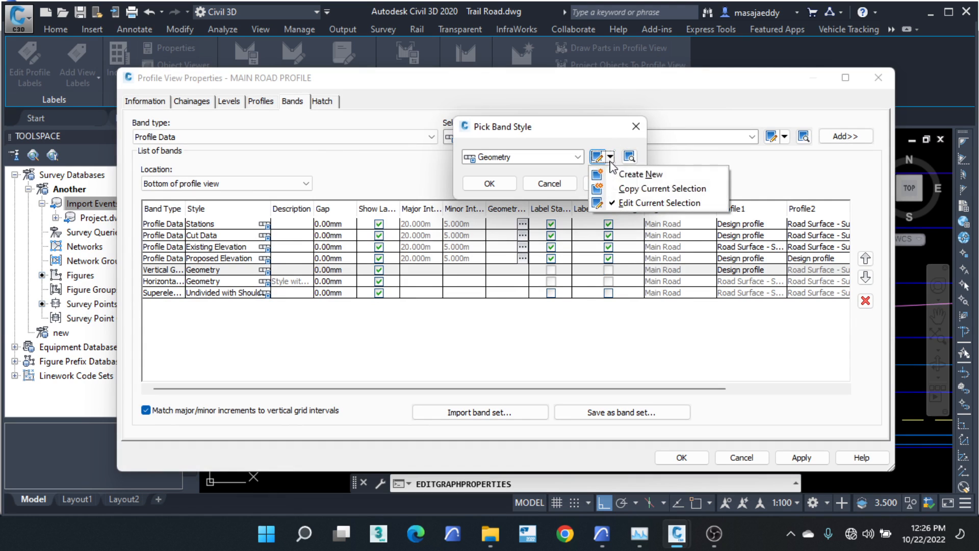
left_click(634, 206)
left_click(240, 68)
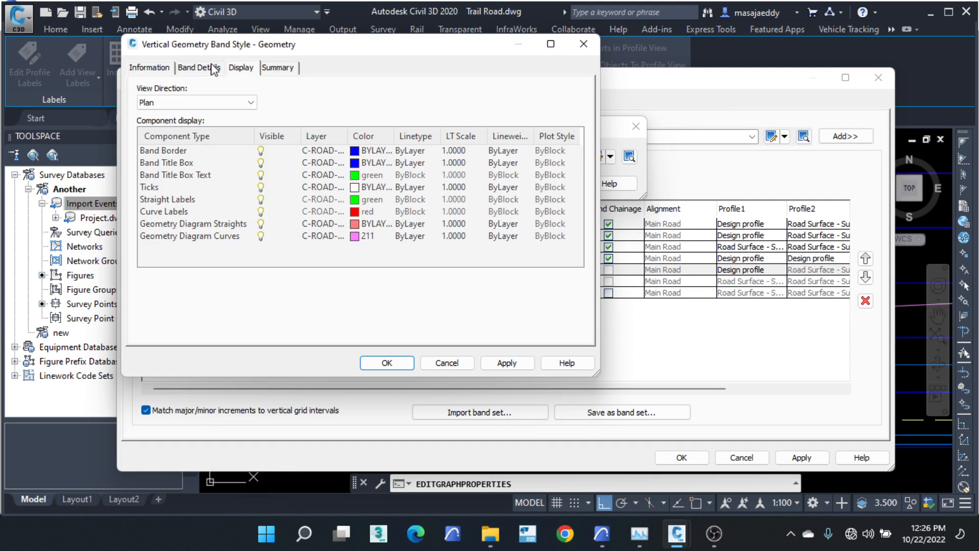
left_click(214, 68)
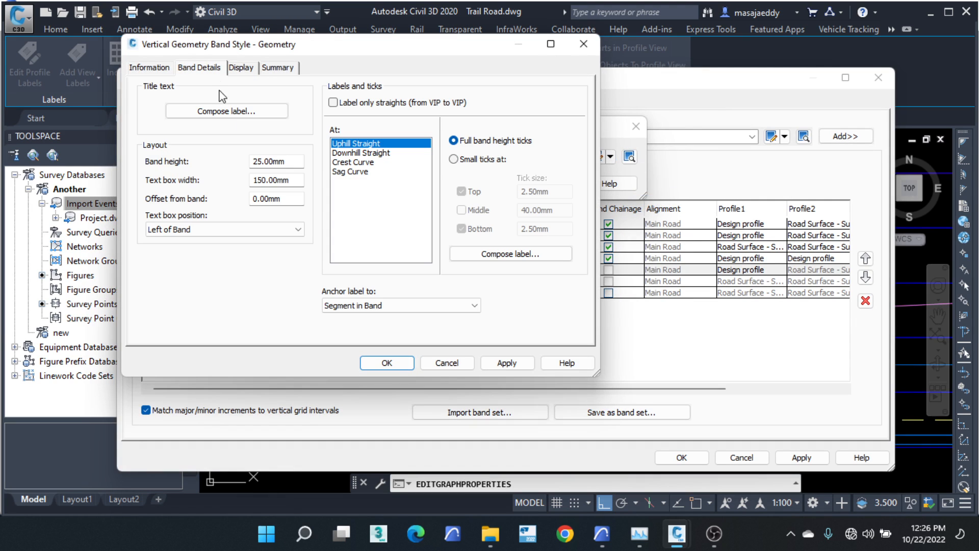
left_click(368, 163)
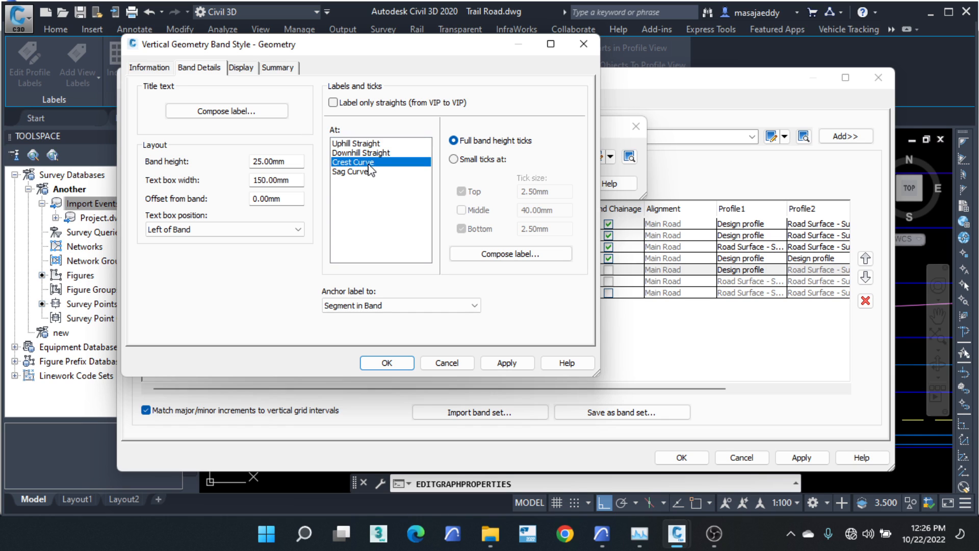
left_click(502, 253)
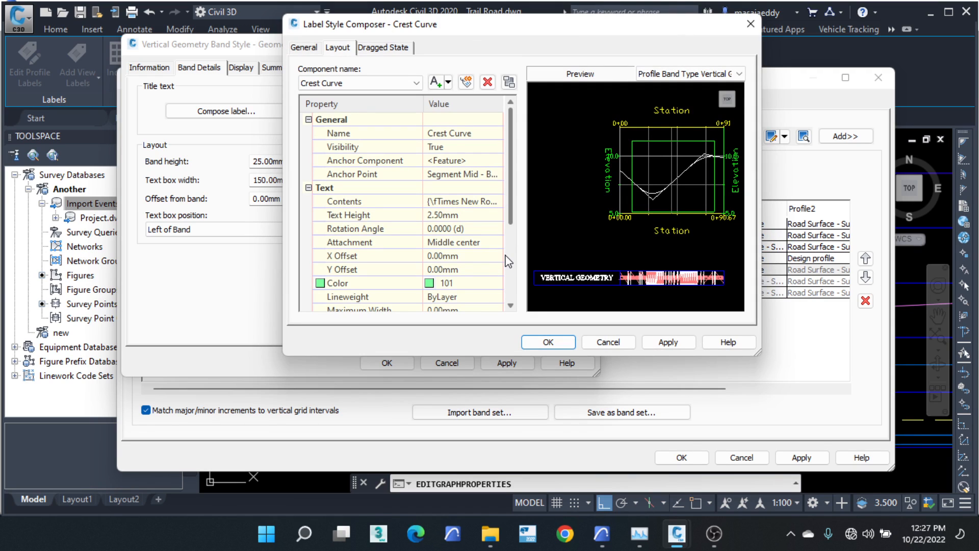
left_click(751, 24)
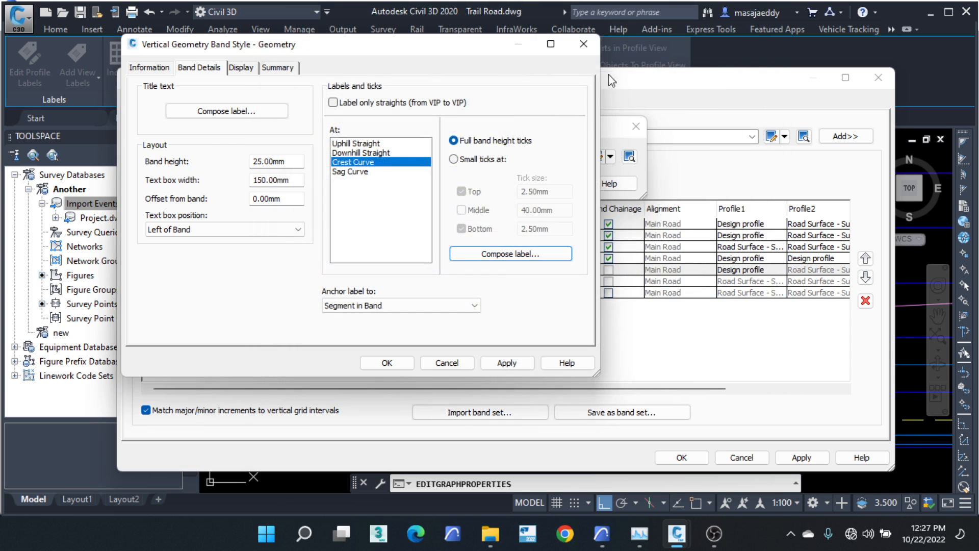
left_click(583, 43)
left_click(635, 126)
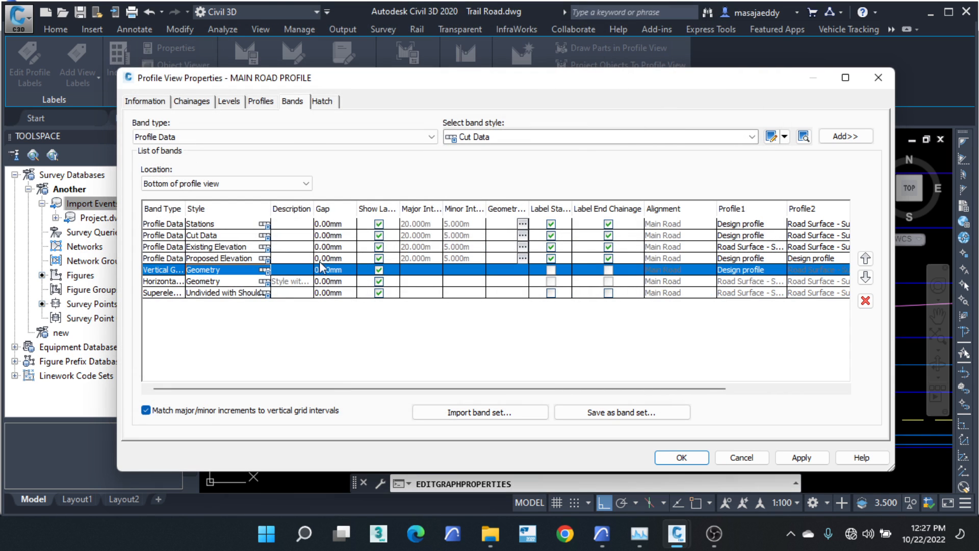
Step: Choose the Superelevation band type with the Undivided with Shoulders band style for the main road profile view
left_click(250, 293)
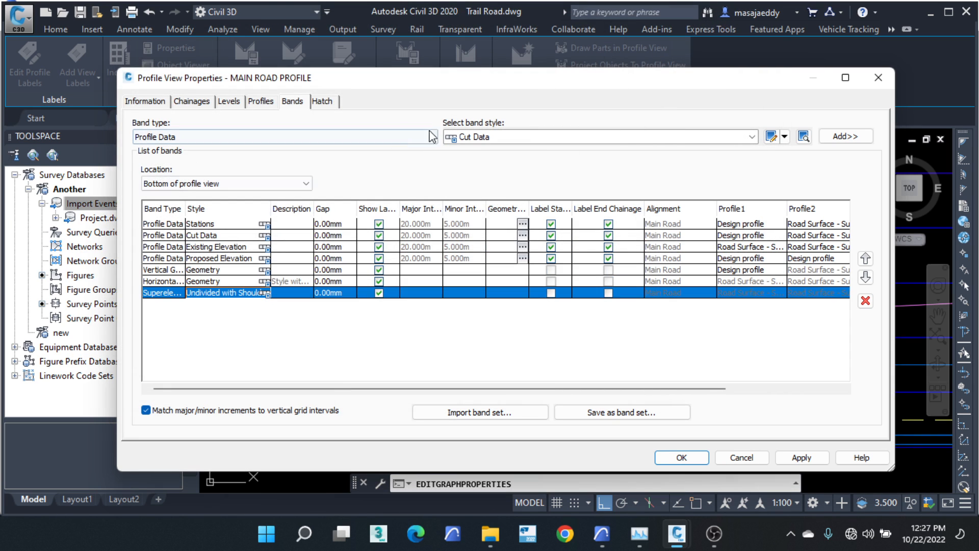
left_click(432, 136)
left_click(197, 191)
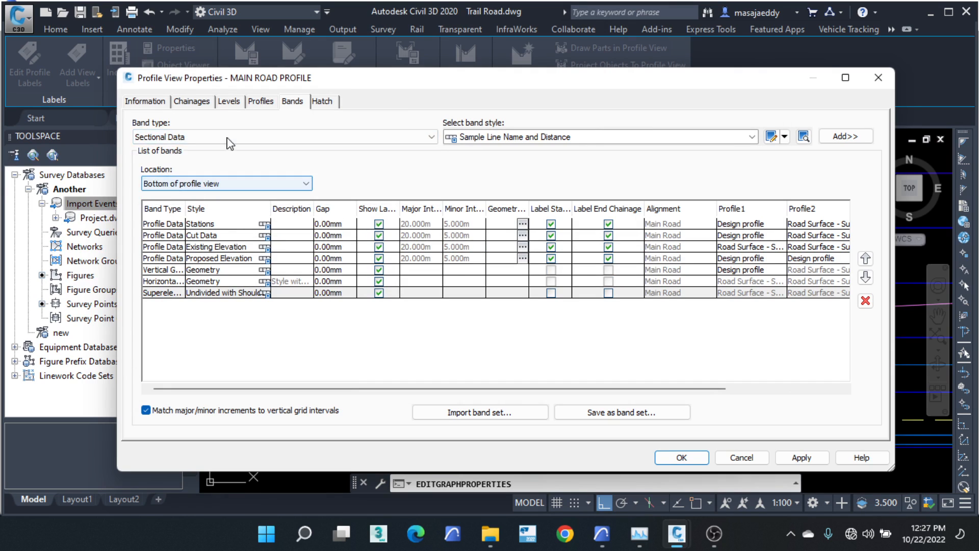
left_click(227, 138)
left_click(198, 179)
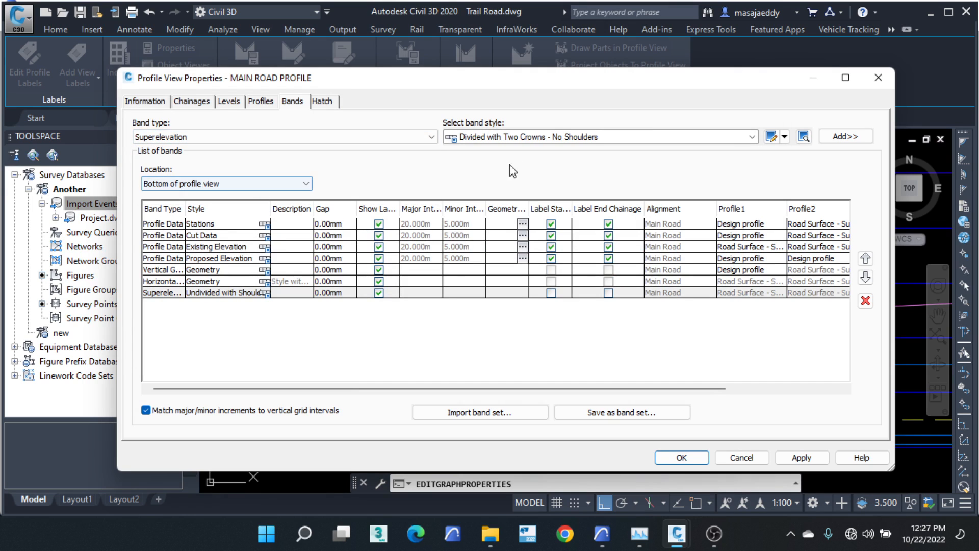
left_click(611, 143)
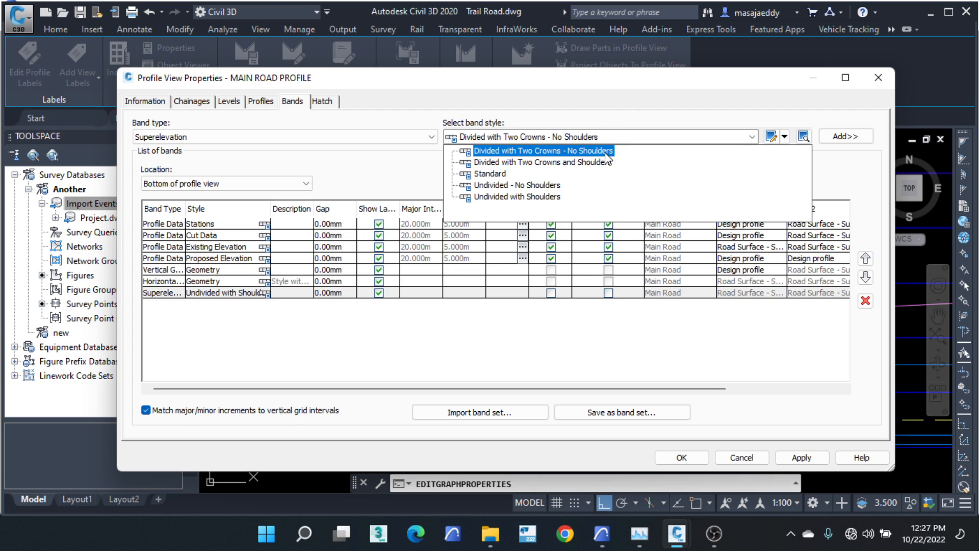
left_click(540, 198)
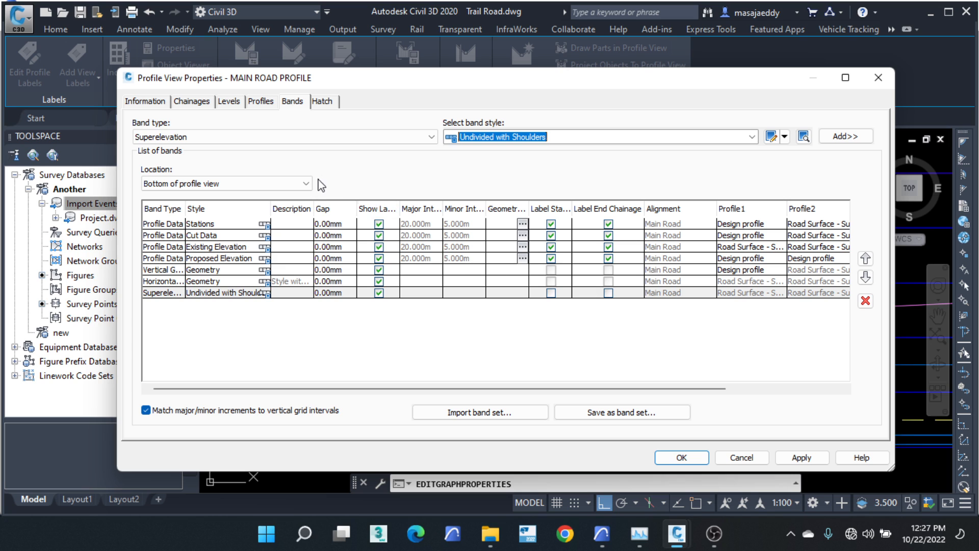
Step: Examine the crest curve label's text contents in the vertical geometry band style and close the profile view properties
left_click(265, 269)
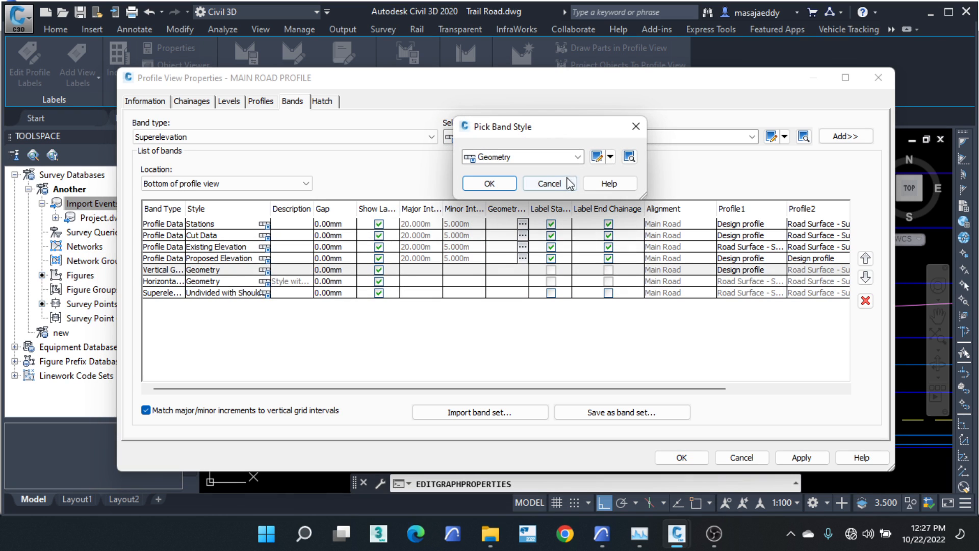
left_click(610, 158)
left_click(638, 202)
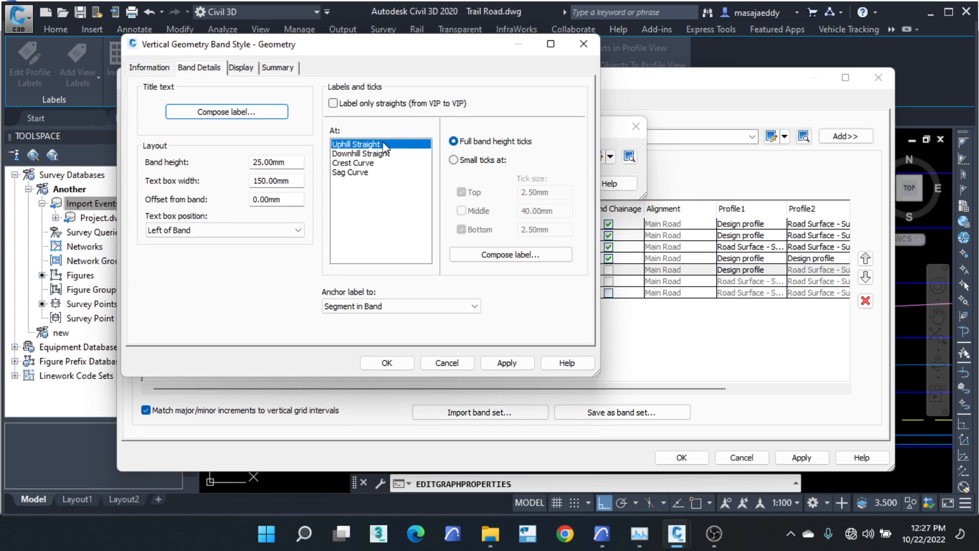
left_click(379, 164)
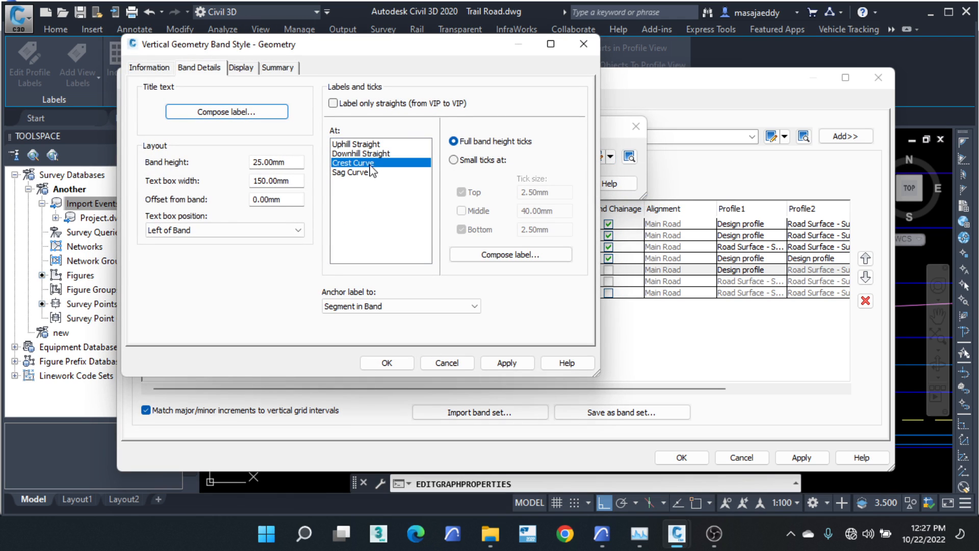
left_click(498, 253)
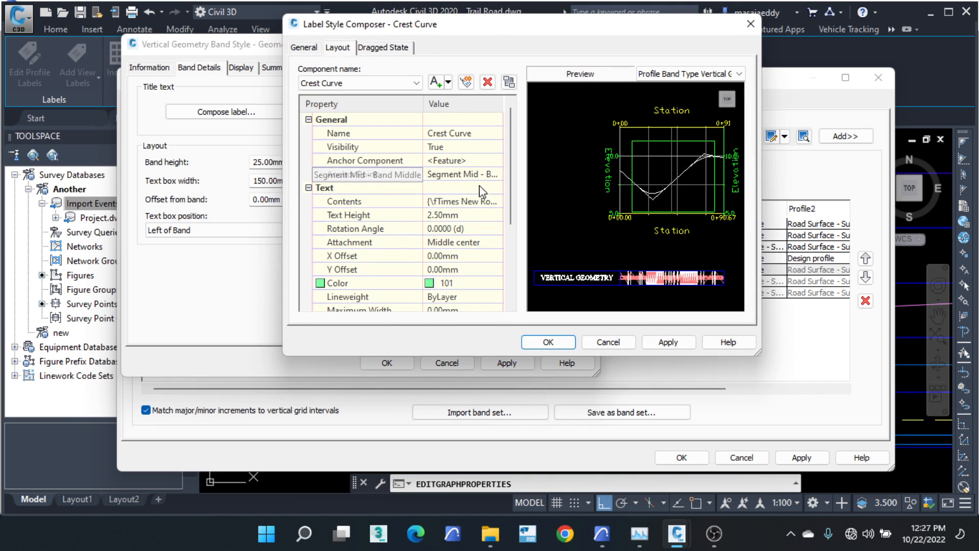
left_click(487, 201)
left_click(498, 201)
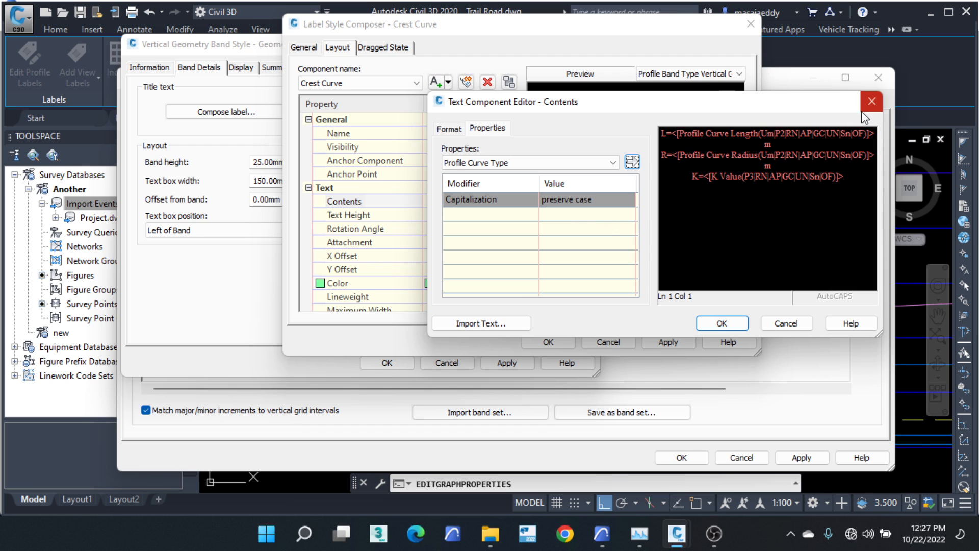
left_click_drag(823, 109, 735, 100)
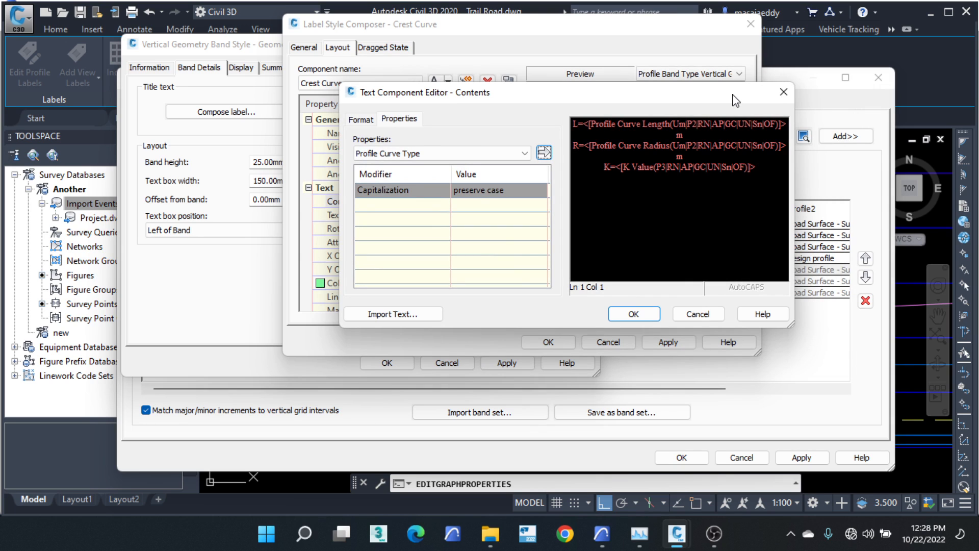
left_click(783, 92)
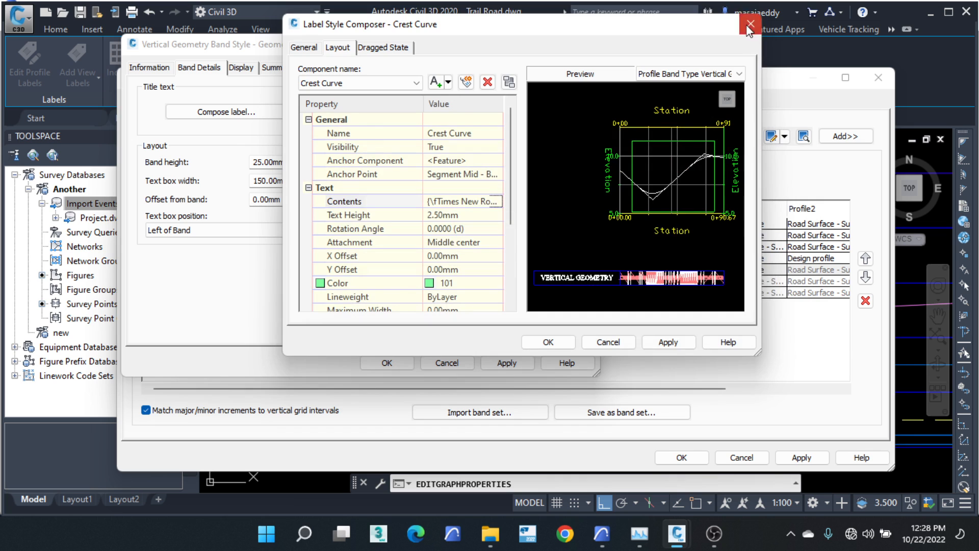
left_click(750, 24)
left_click(583, 44)
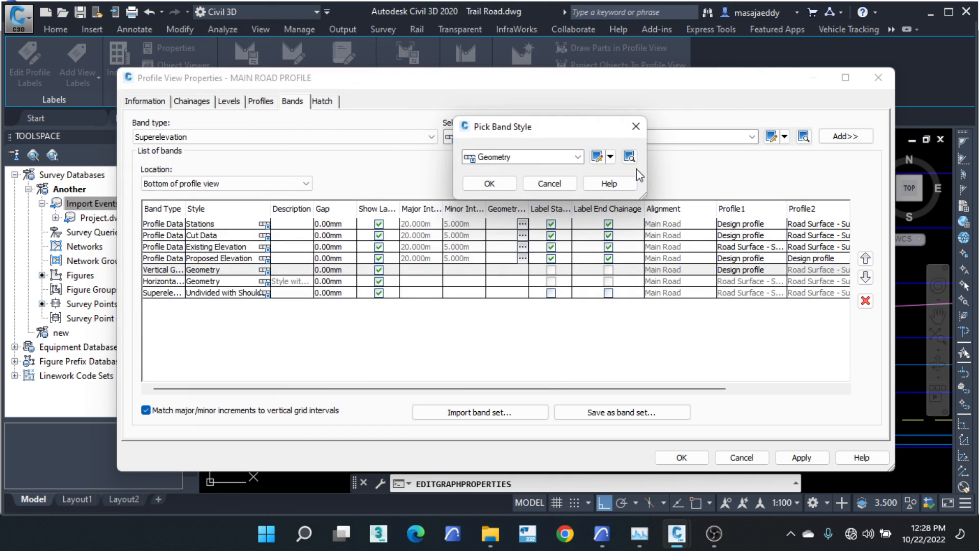
left_click(636, 126)
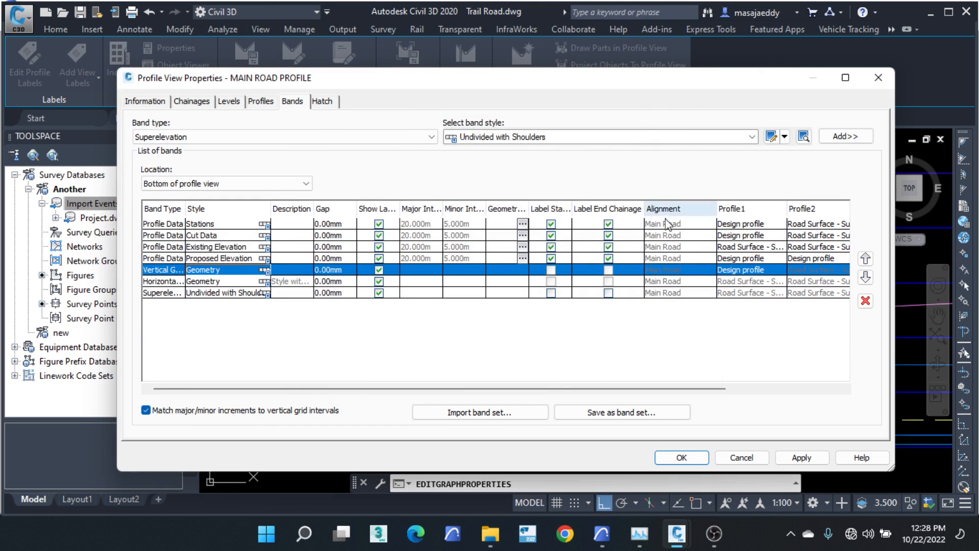
mouse_move(534, 86)
left_mouse_down()
mouse_move(483, 131)
mouse_move(457, 129)
left_mouse_up()
left_click(793, 121)
Step: In the Alignment1 drawing, set Profile1 of the profile view's vertical geometry band to DESIGN MITYANA PROFILE
left_click(236, 117)
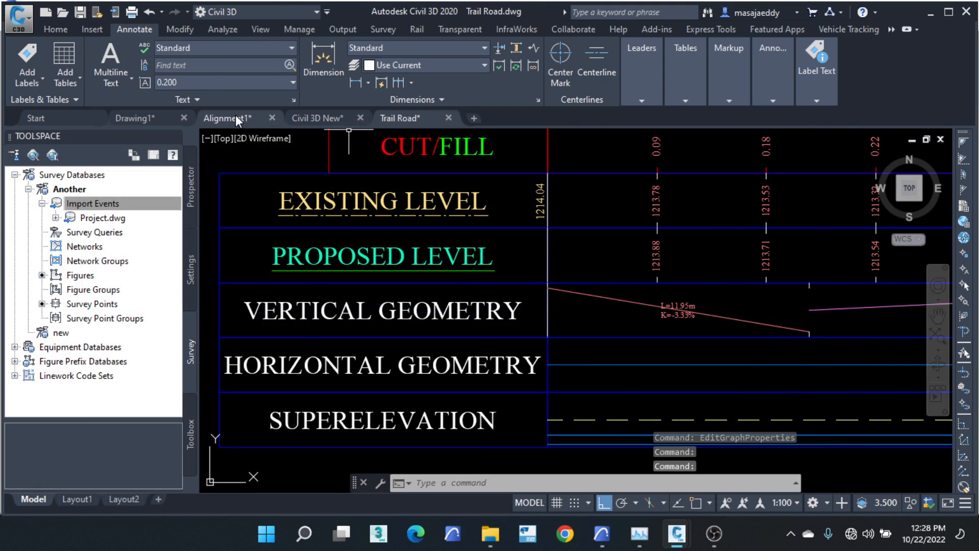
scroll(445, 257, "up", 2)
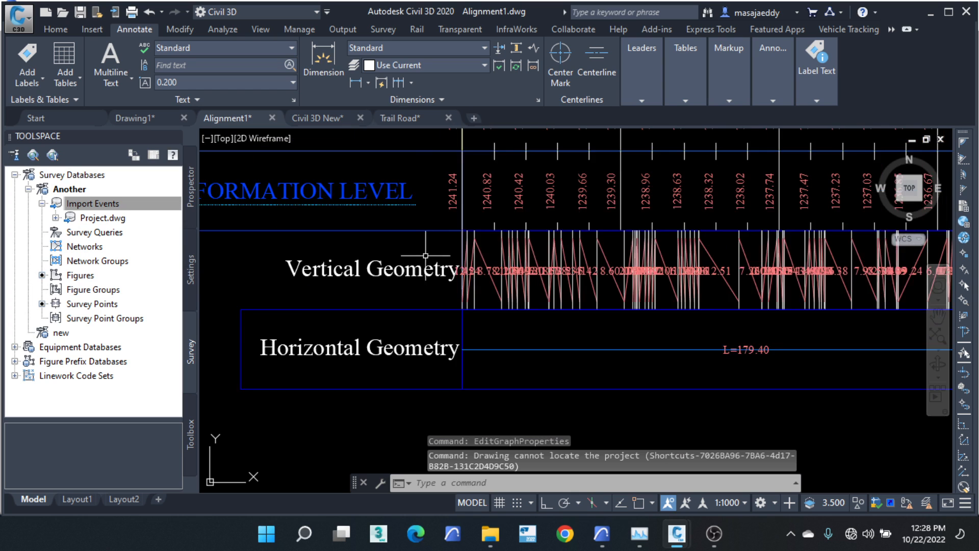
left_click(459, 252)
right_click(458, 251)
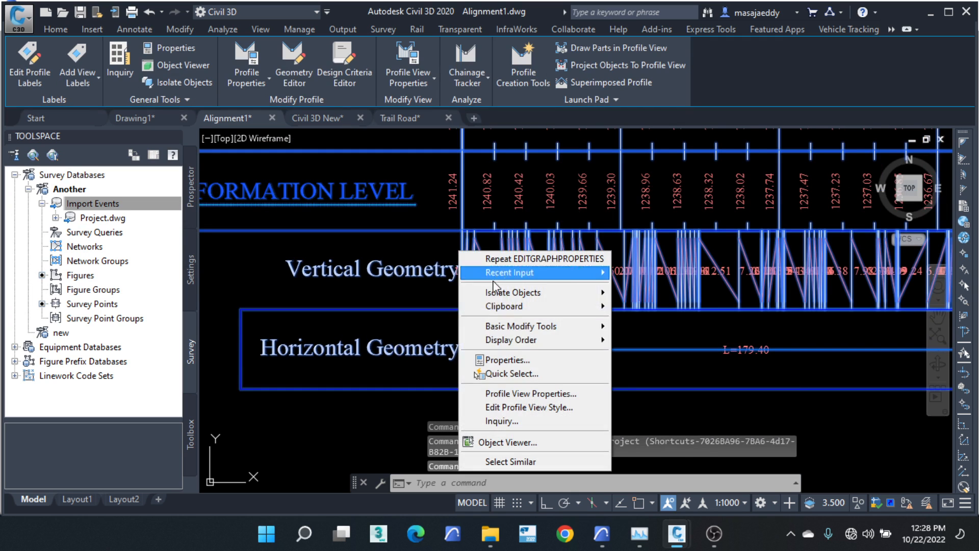
left_click(530, 393)
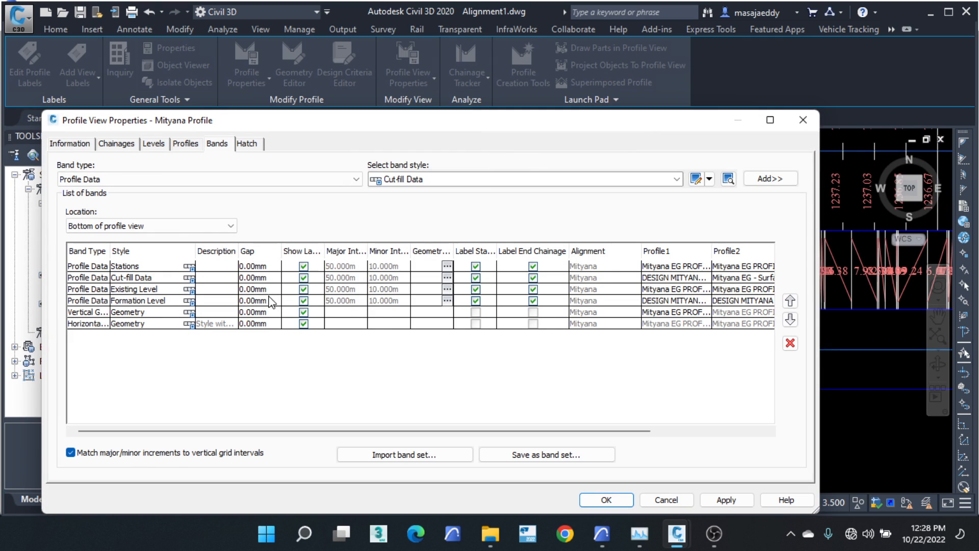
left_click(682, 312)
left_click(683, 312)
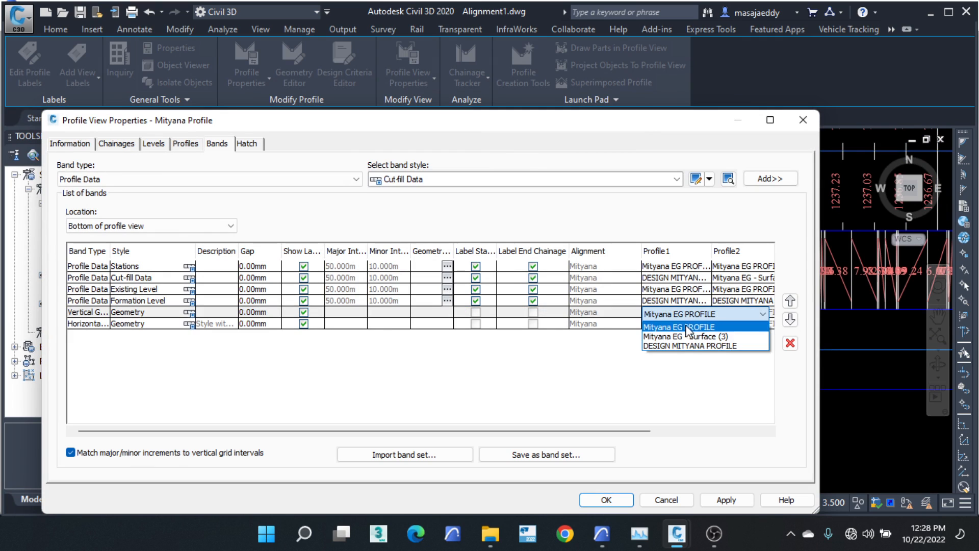
left_click(700, 342)
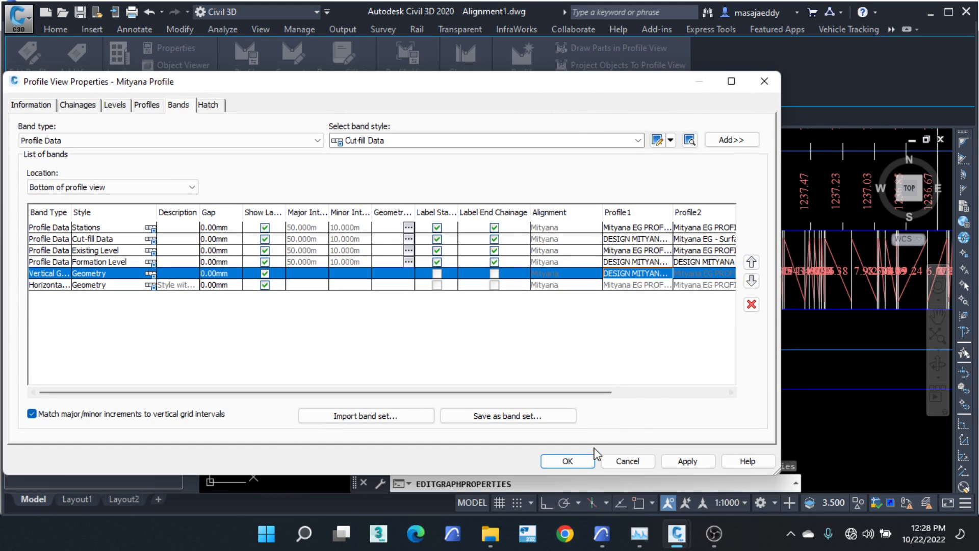
left_click(584, 455)
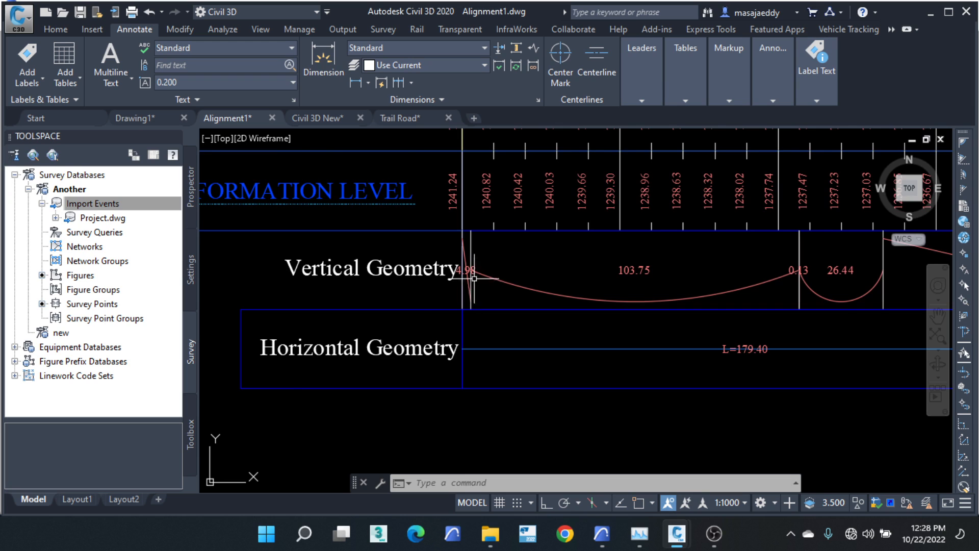
Step: Review the vertical and horizontal geometry bands' settings in the Mityana Profile view properties, then close them without changes
scroll(484, 262, "up", 2)
left_click(445, 214)
left_click(420, 215)
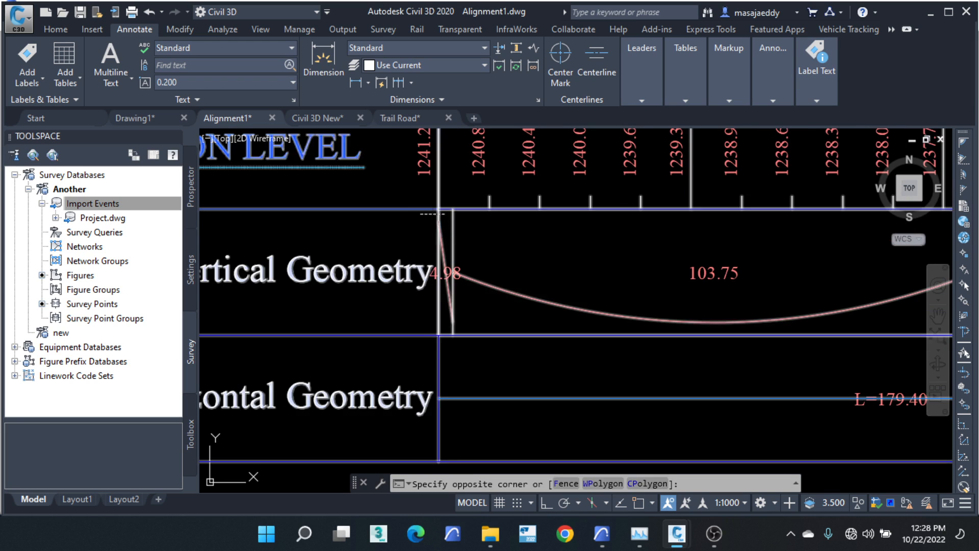
right_click(420, 215)
left_click(492, 357)
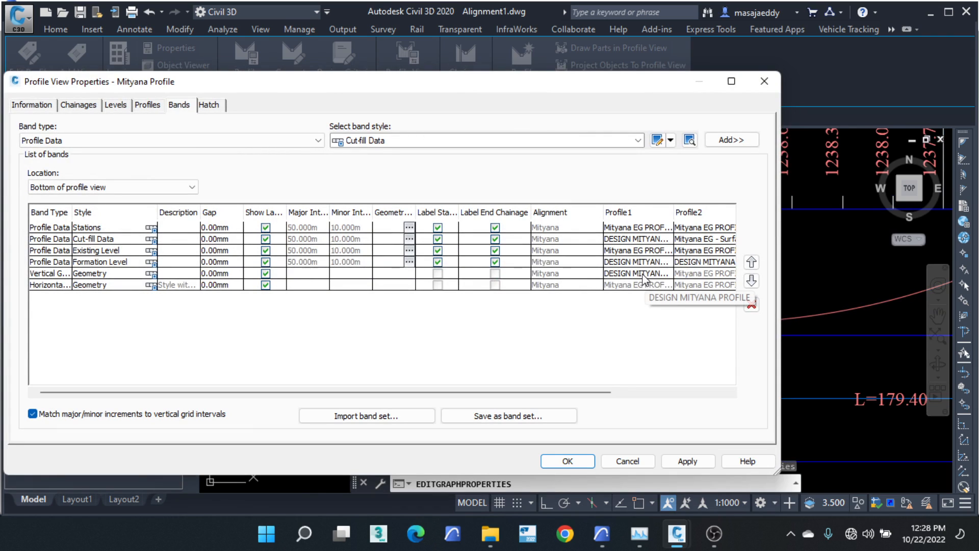
left_click(634, 274)
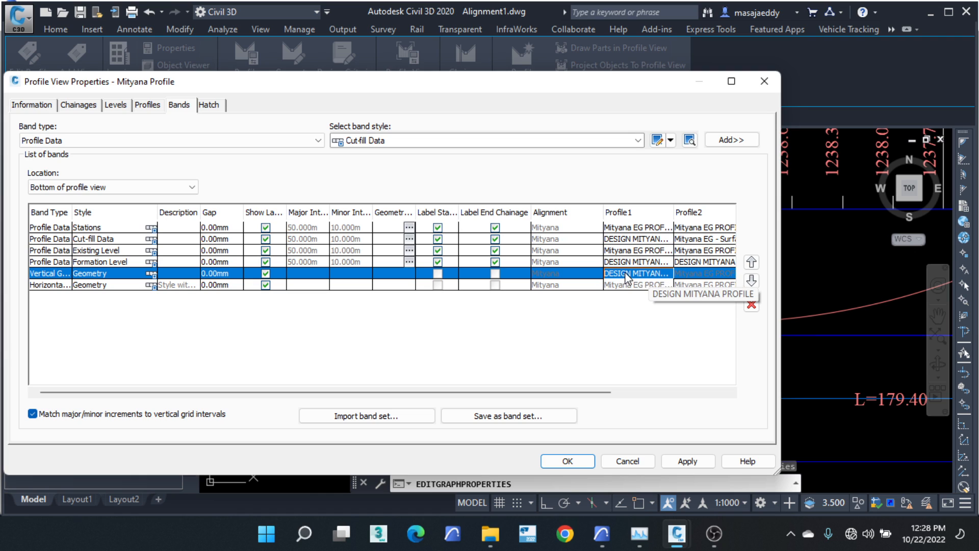
left_click(48, 287)
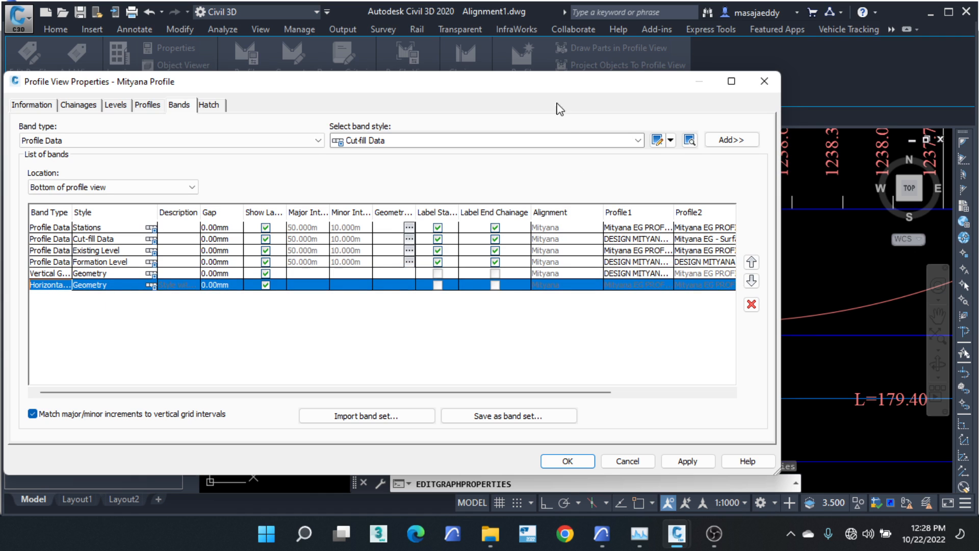
mouse_move(555, 83)
left_mouse_down()
mouse_move(538, 93)
mouse_move(611, 517)
mouse_move(619, 446)
mouse_move(575, 136)
left_mouse_up()
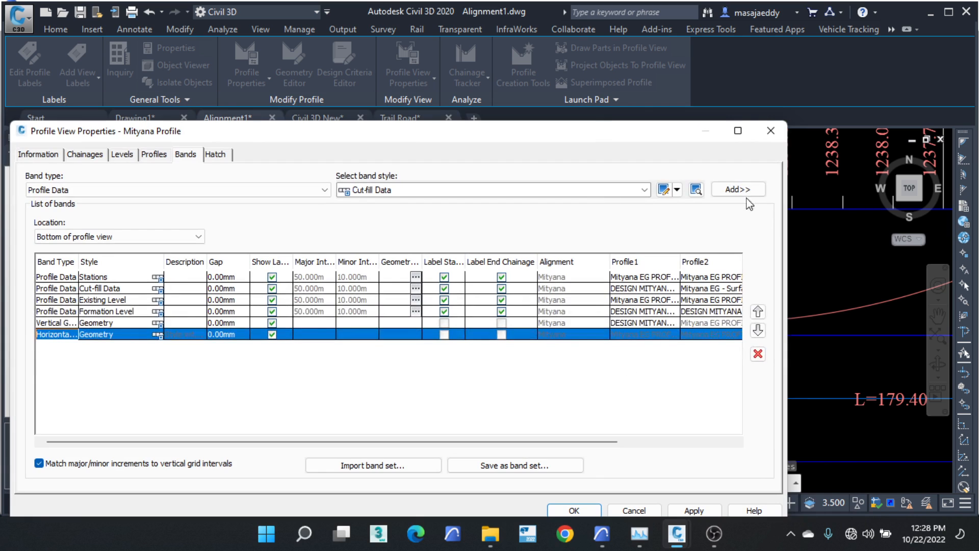
left_click(771, 126)
Step: Switch to the Trail Road drawing and examine the tangent and curve labels in the profile view's vertical geometry band
left_click(408, 118)
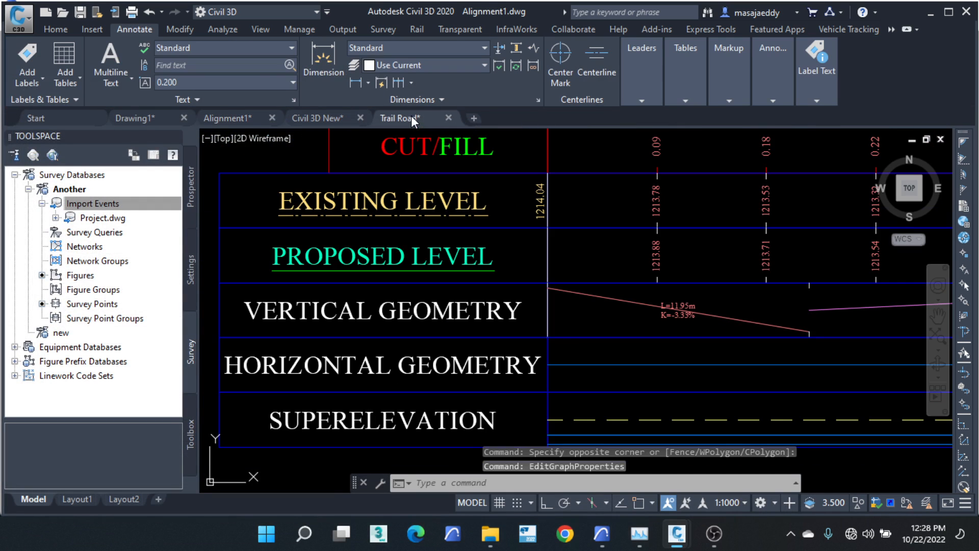
scroll(721, 338, "up", 2)
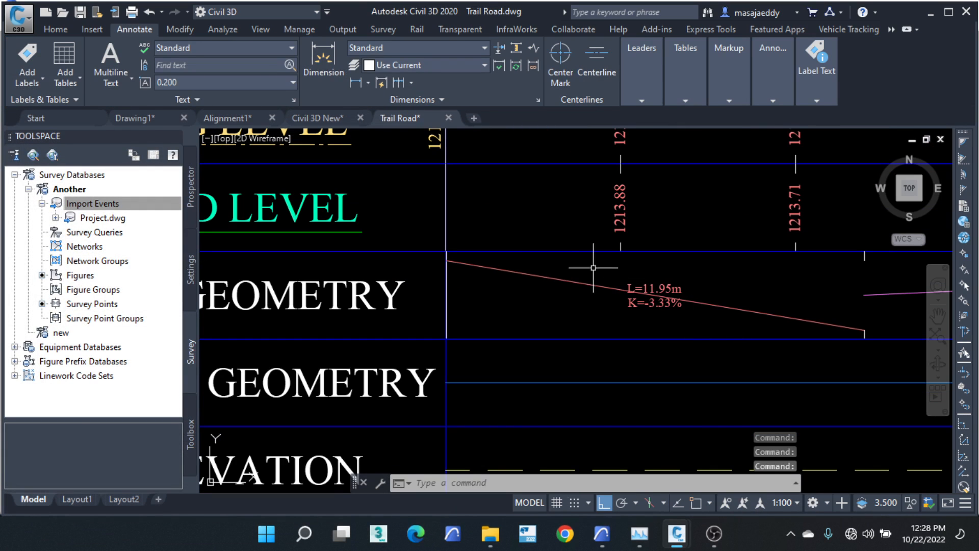
scroll(596, 306, "down", 2)
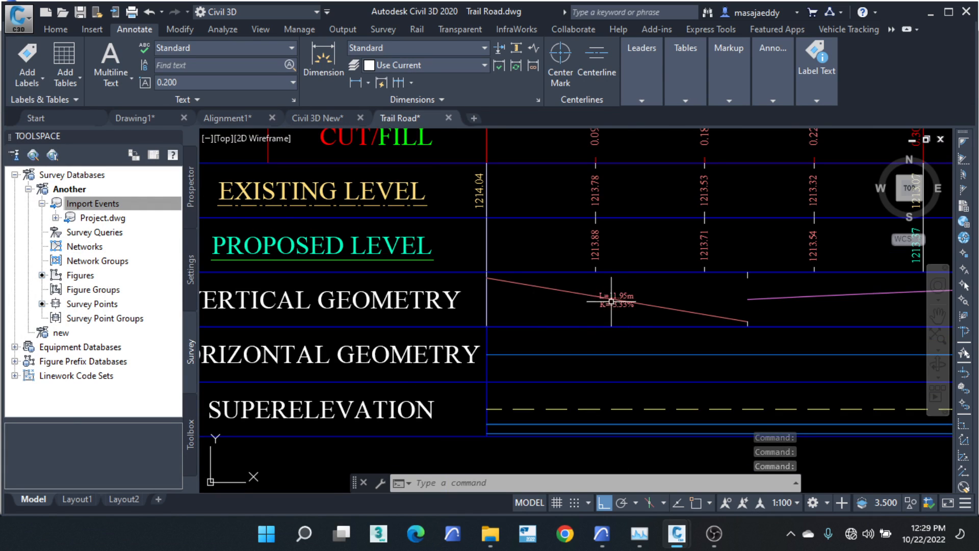
scroll(605, 309, "up", 2)
scroll(497, 306, "down", 2)
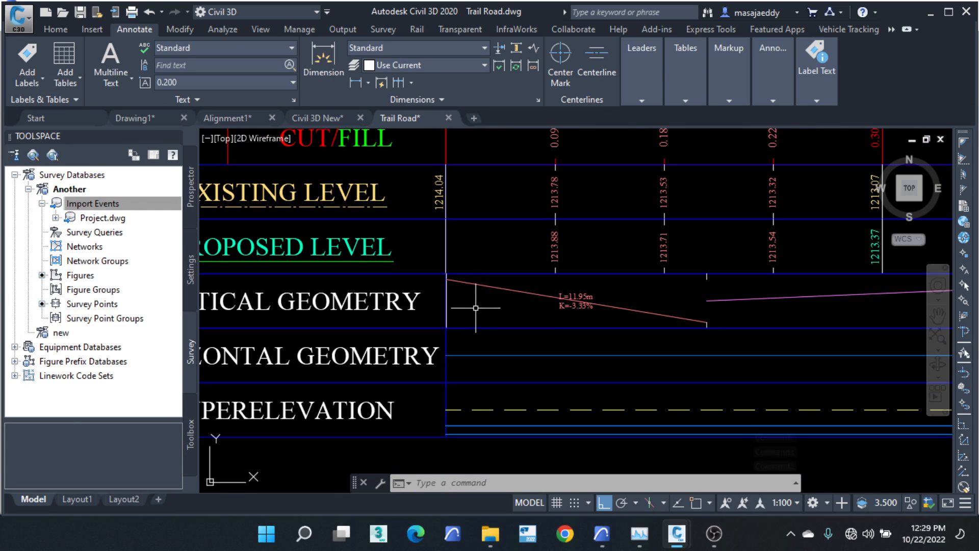
scroll(492, 306, "down", 2)
scroll(490, 328, "up", 3)
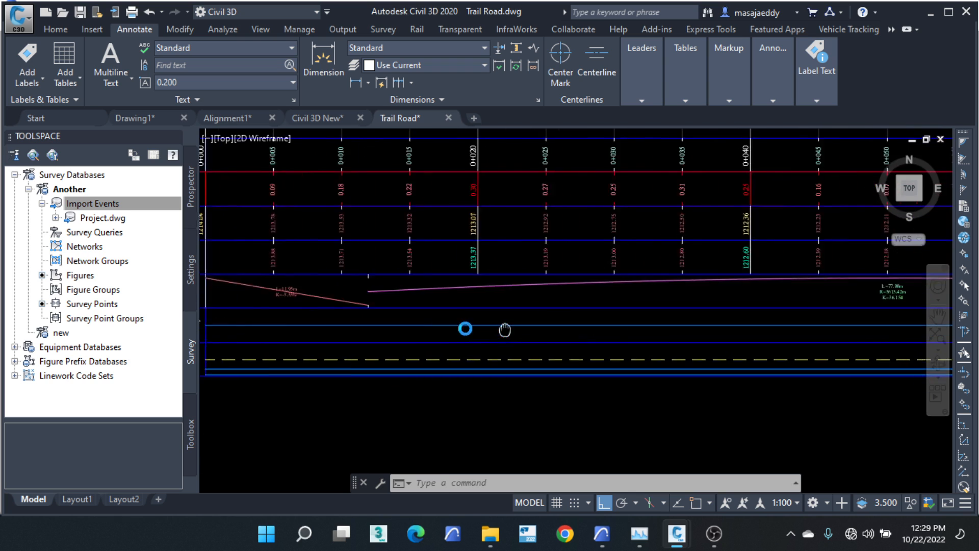
scroll(837, 280, "up", 2)
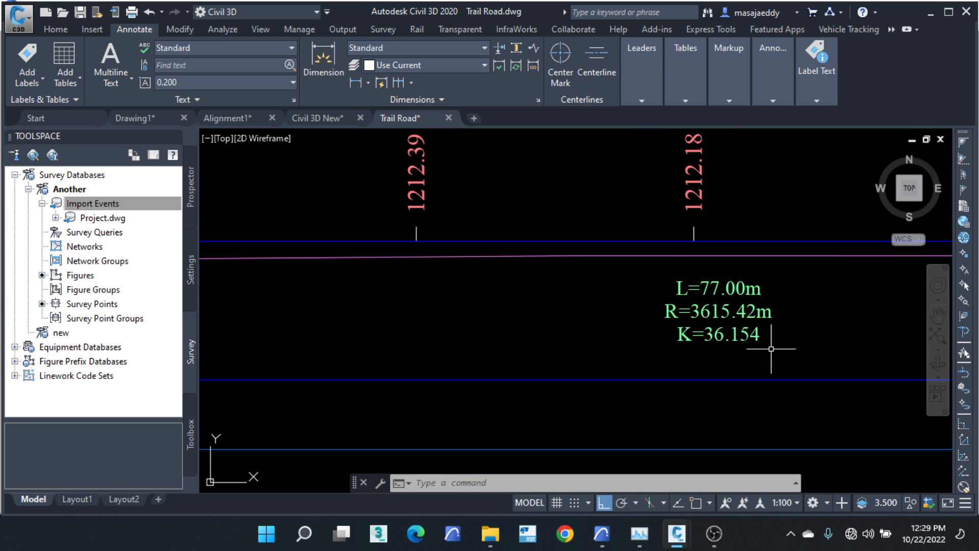
scroll(816, 326, "down", 1)
scroll(813, 322, "down", 3)
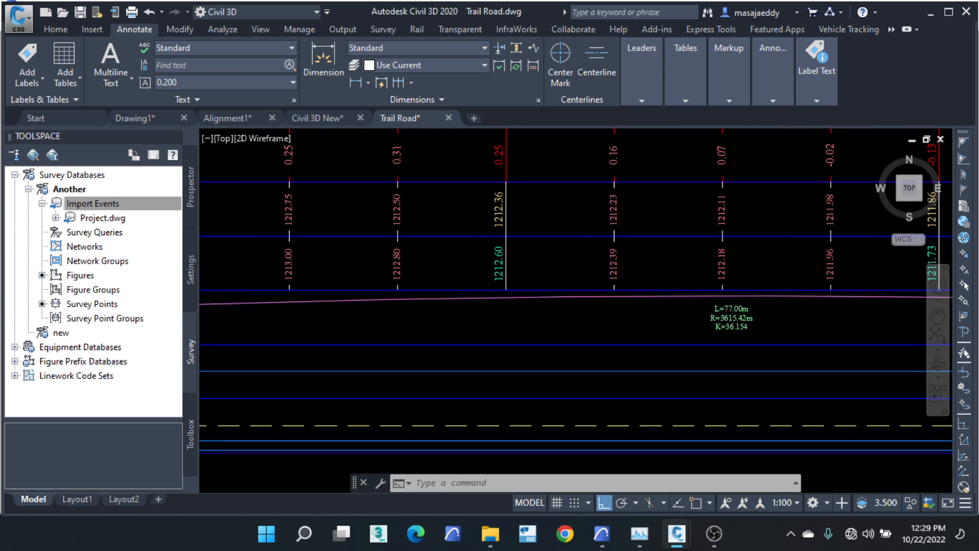
scroll(256, 344, "up", 1)
middle_click_drag(215, 330, 254, 323)
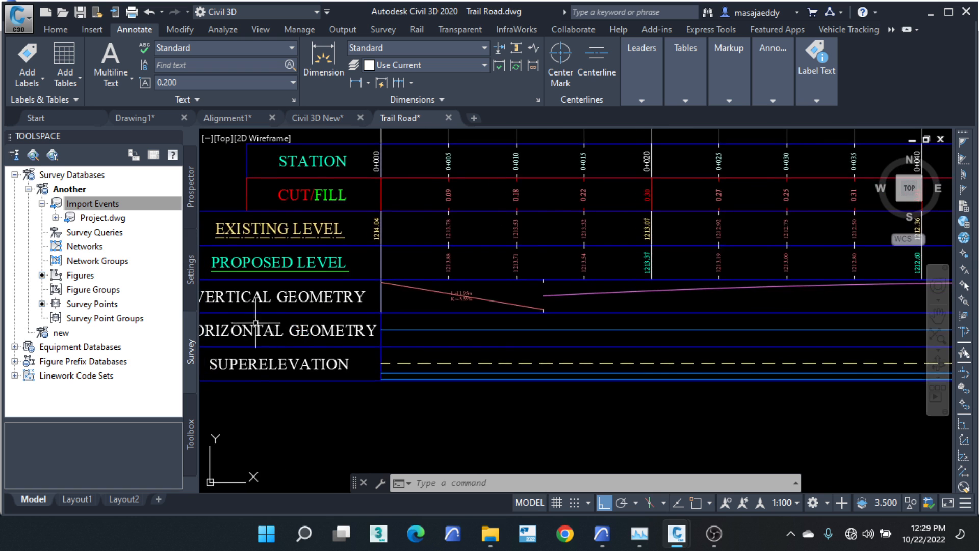
Step: Examine the tangent and curve labels in the horizontal geometry band and the transition labels in the superelevation band
scroll(247, 322, "down", 2)
middle_click_drag(844, 335, 657, 328)
scroll(642, 321, "up", 4)
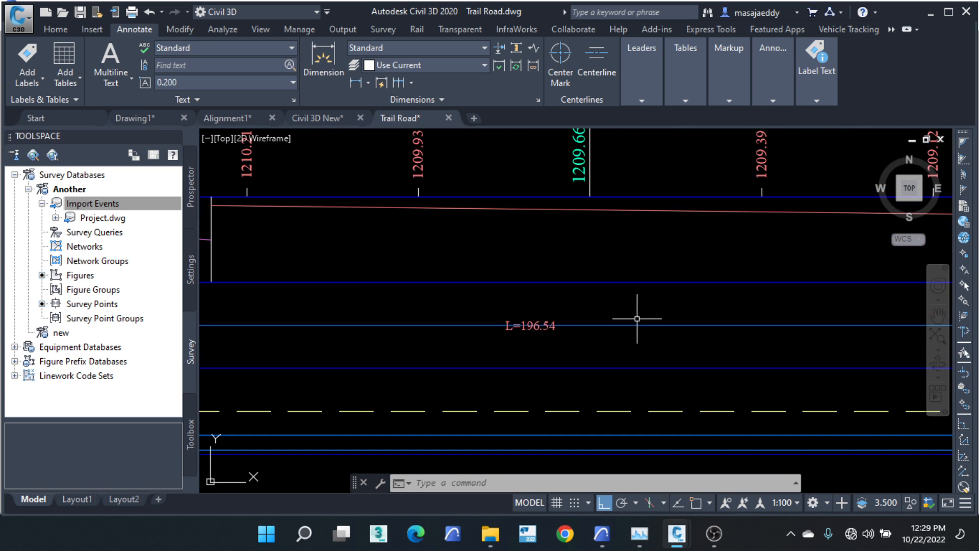
scroll(496, 315, "down", 4)
middle_click_drag(417, 311, 346, 309)
middle_click_drag(795, 353, 452, 344)
scroll(673, 316, "up", 3)
scroll(567, 295, "up", 3)
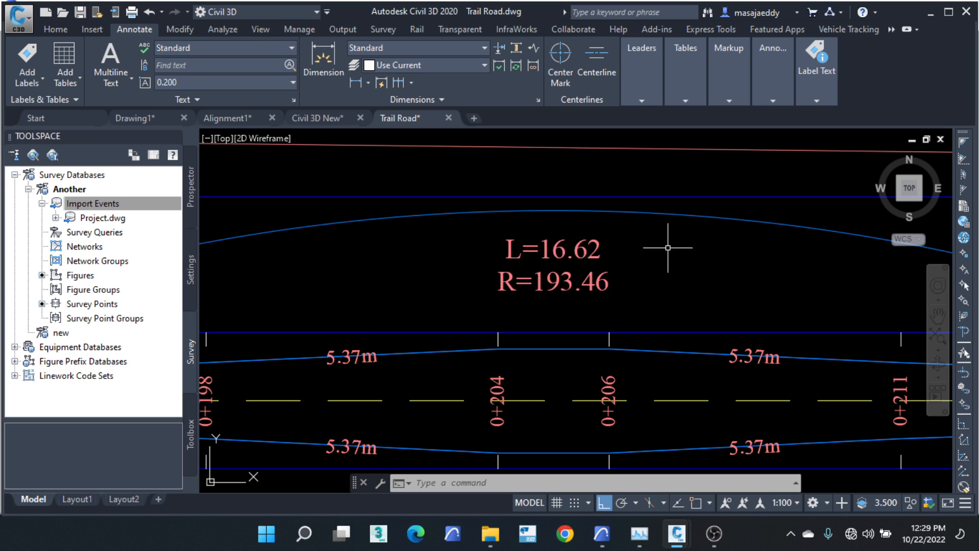
scroll(709, 247, "down", 4)
scroll(757, 248, "down", 5)
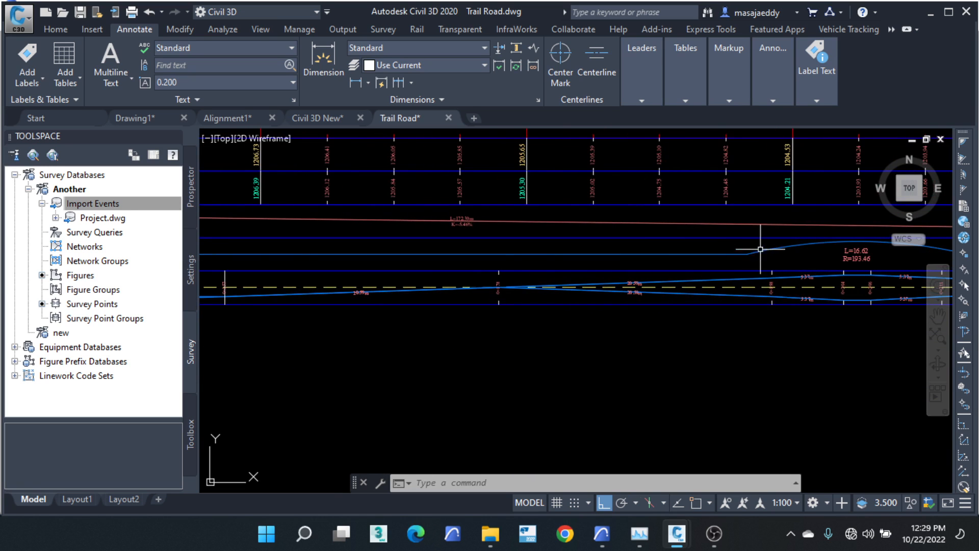
Step: Look over the whole Trail Road profile view and the road corridor in plan
scroll(761, 248, "down", 2)
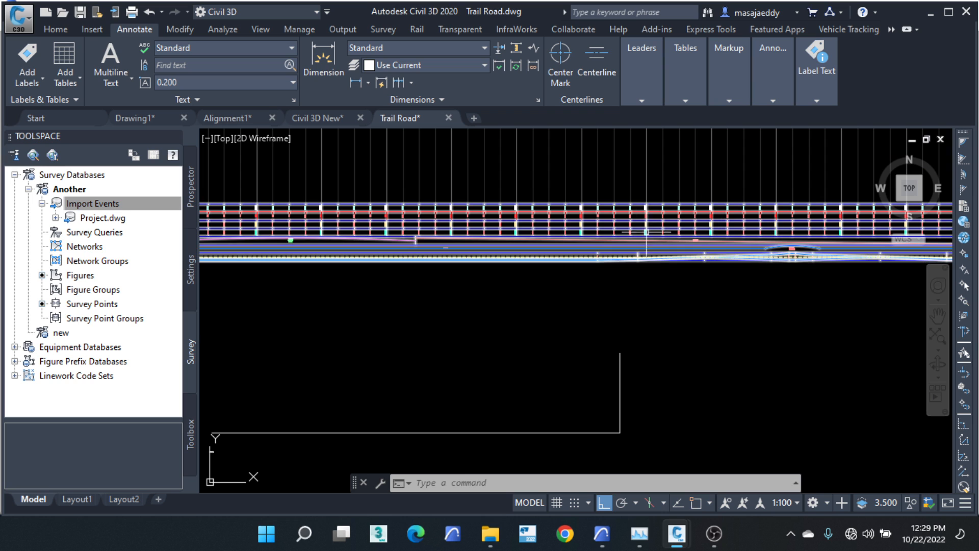
scroll(518, 238, "down", 6)
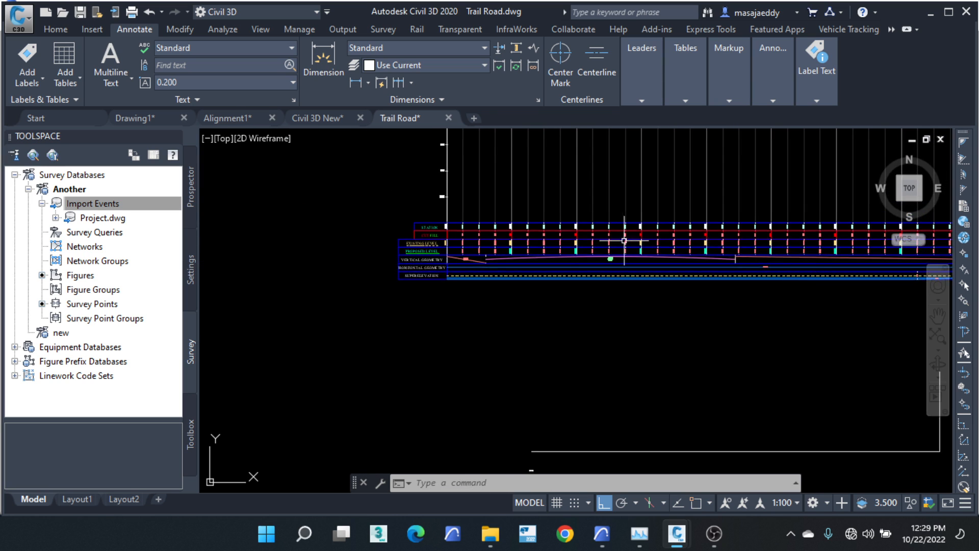
middle_click_drag(502, 216, 710, 276)
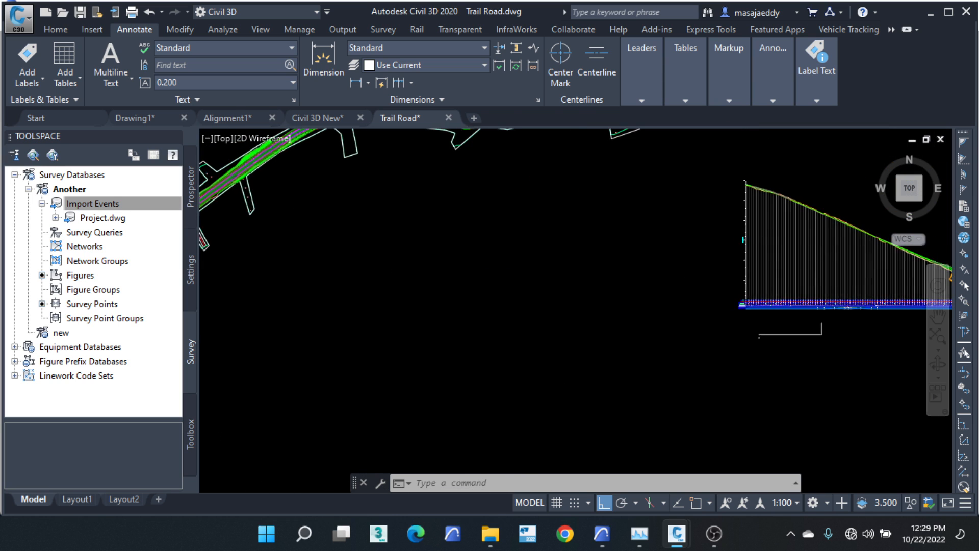
scroll(576, 251, "down", 5)
scroll(702, 155, "up", 6)
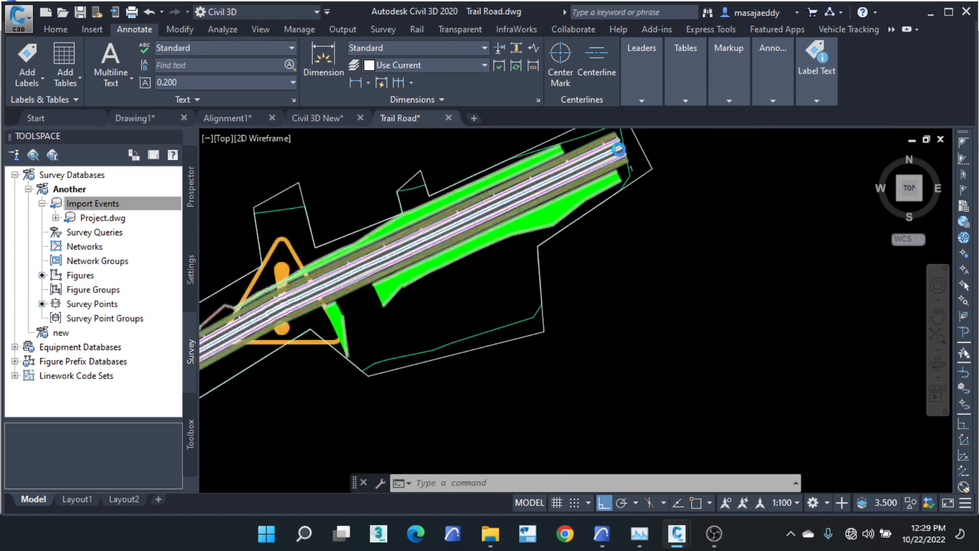
scroll(753, 202, "down", 2)
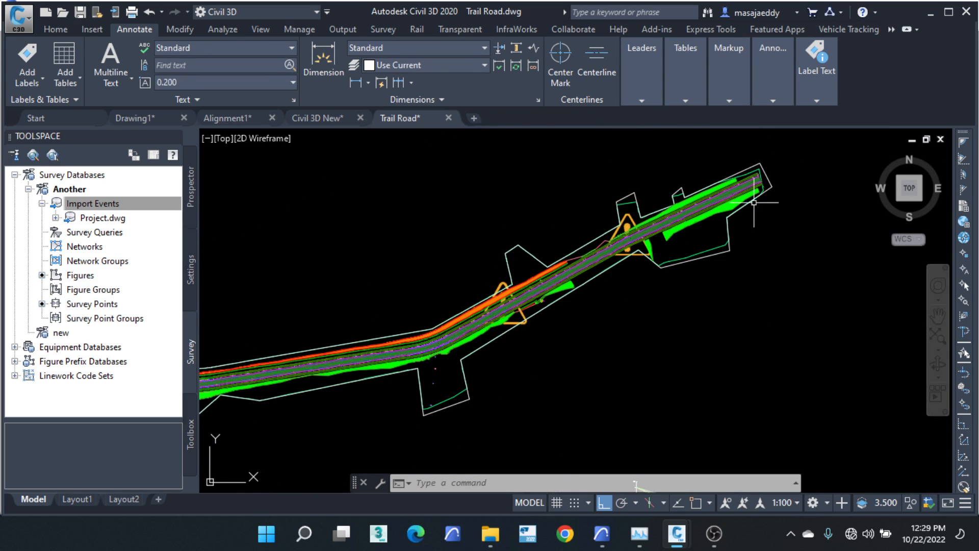
Step: In the Alignment1 drawing, select the road alignment at its curve and open the Calculate Superelevation wizard for it
left_click(239, 119)
scroll(466, 287, "down", 6)
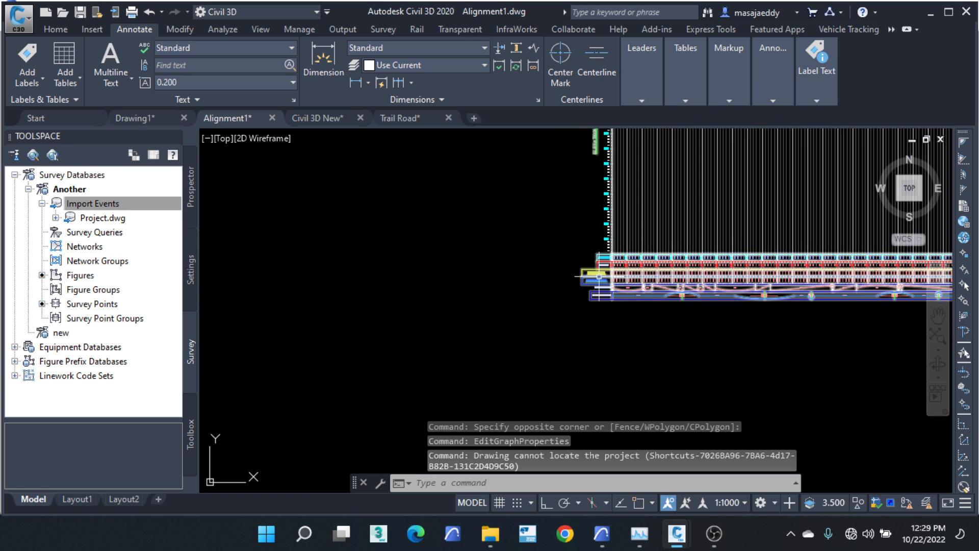
scroll(578, 328, "down", 3)
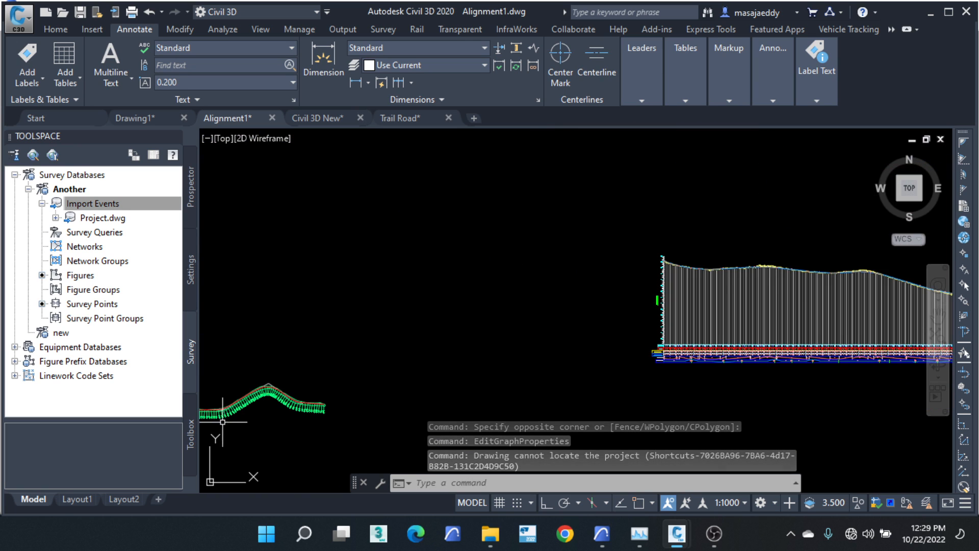
scroll(345, 393, "up", 6)
scroll(513, 343, "up", 2)
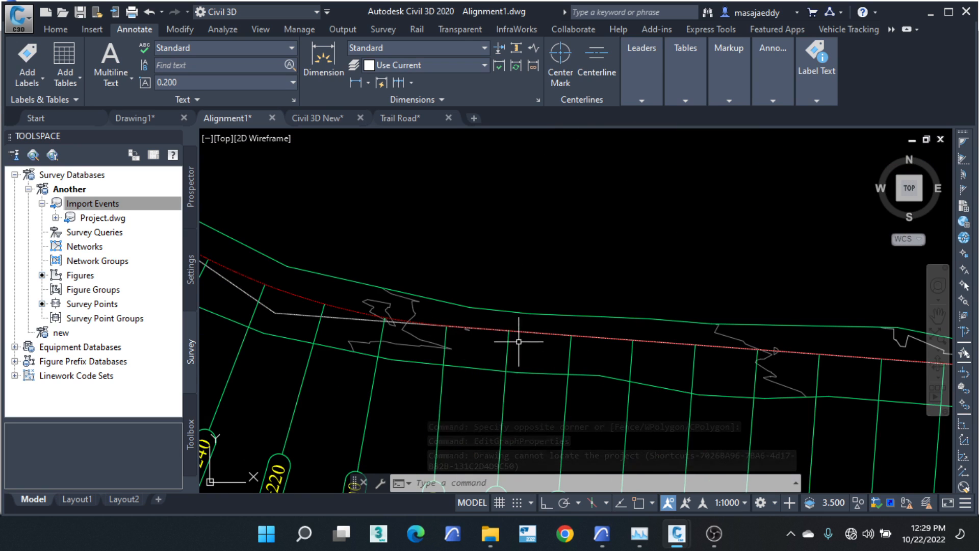
scroll(316, 298, "up", 2)
left_click(306, 298)
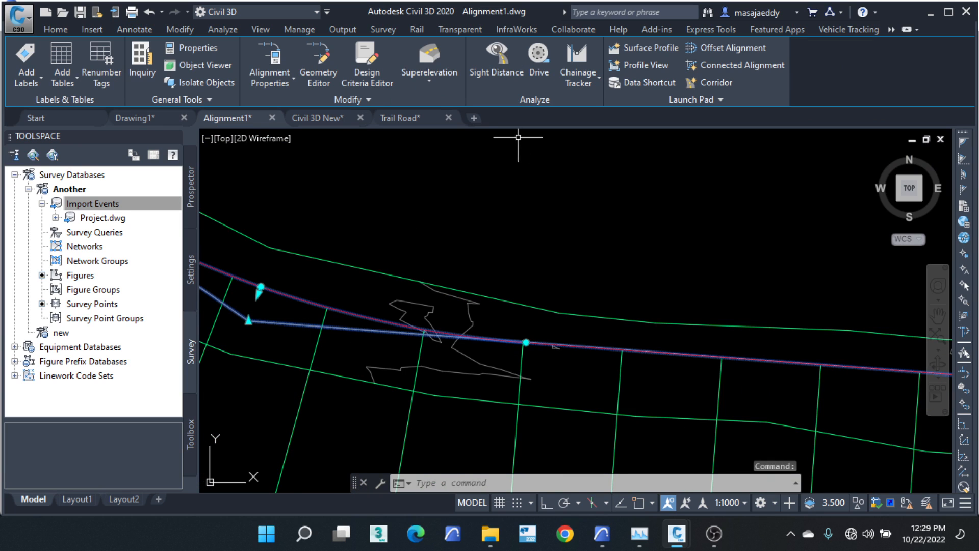
left_click(436, 81)
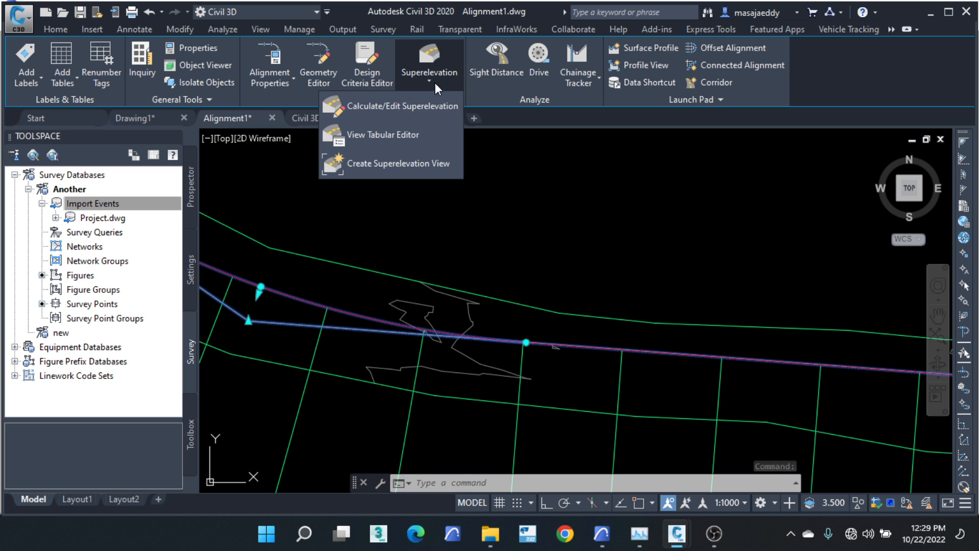
left_click(388, 108)
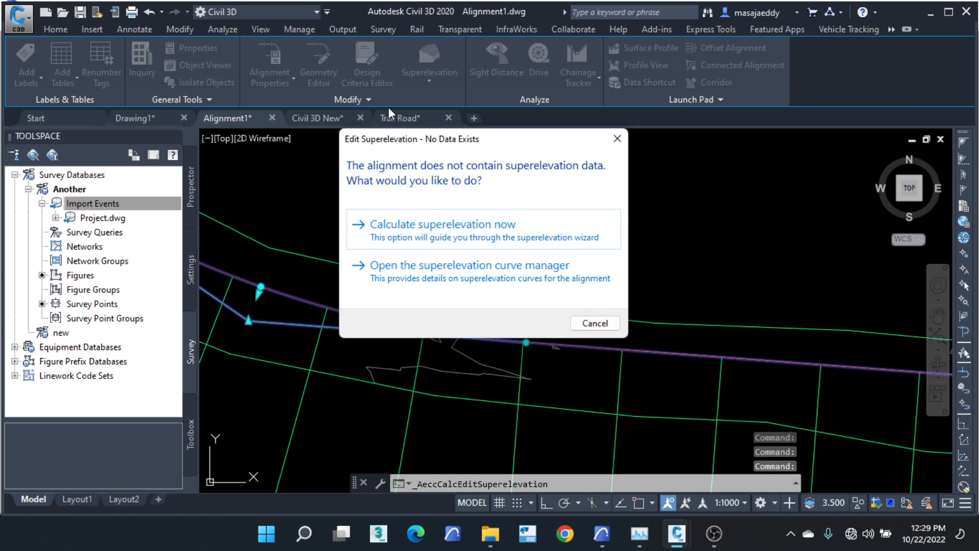
left_click(458, 236)
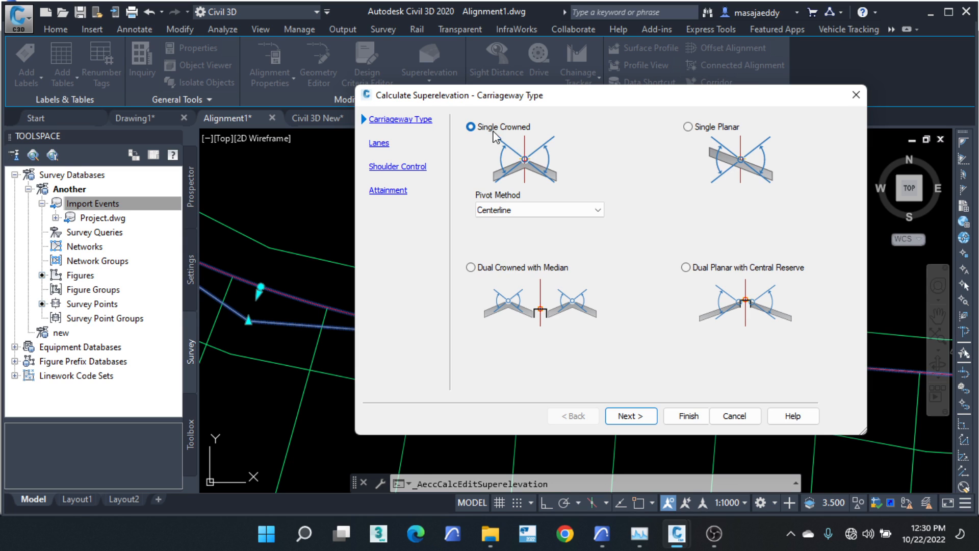
Step: Review the wizard's lane settings for number of lanes, normal lane width and crossfall, then close it without calculating superelevation
left_click(639, 415)
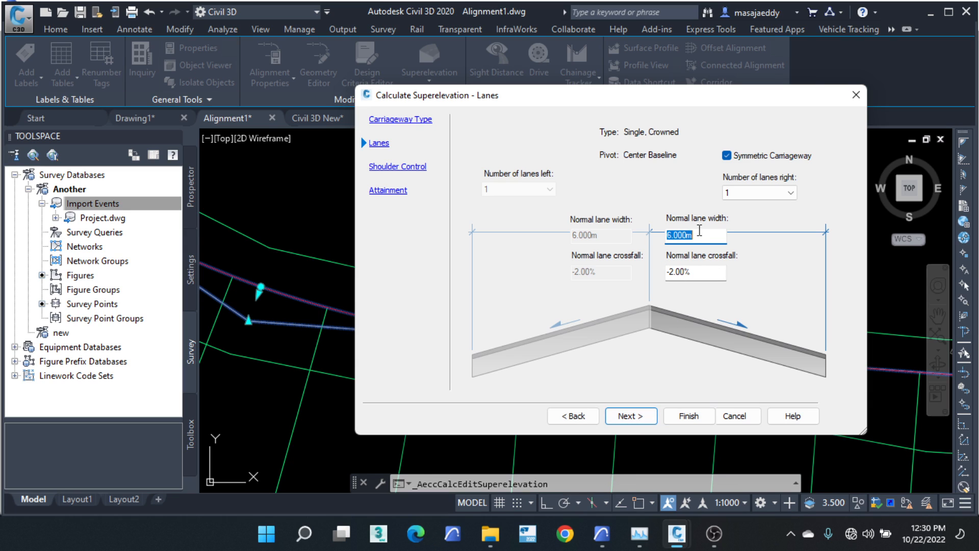
left_click_drag(698, 232, 667, 235)
left_click(770, 193)
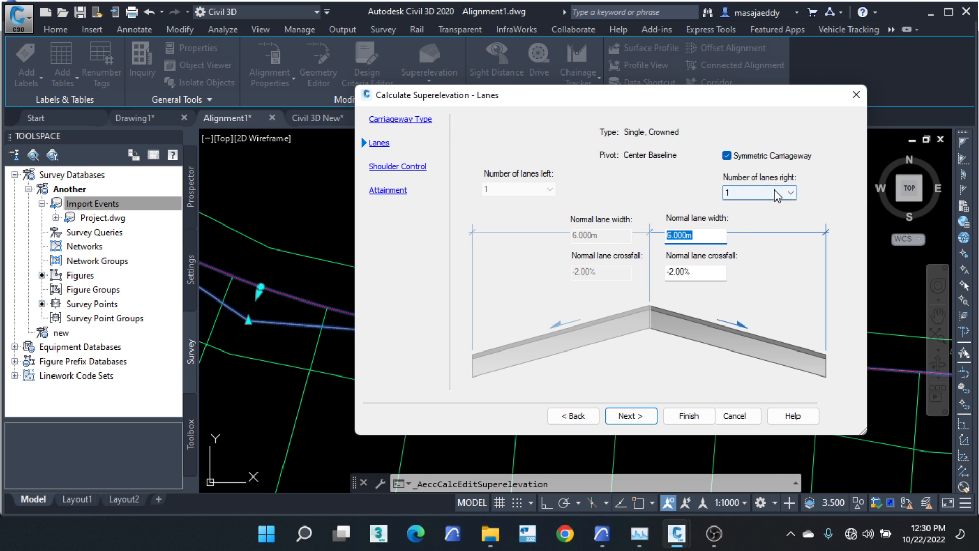
left_click(770, 195)
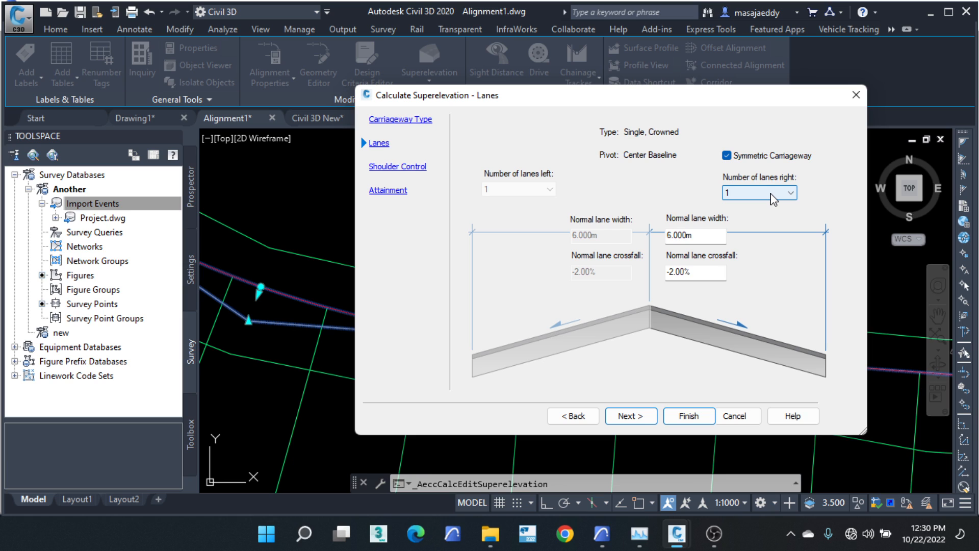
left_click(771, 195)
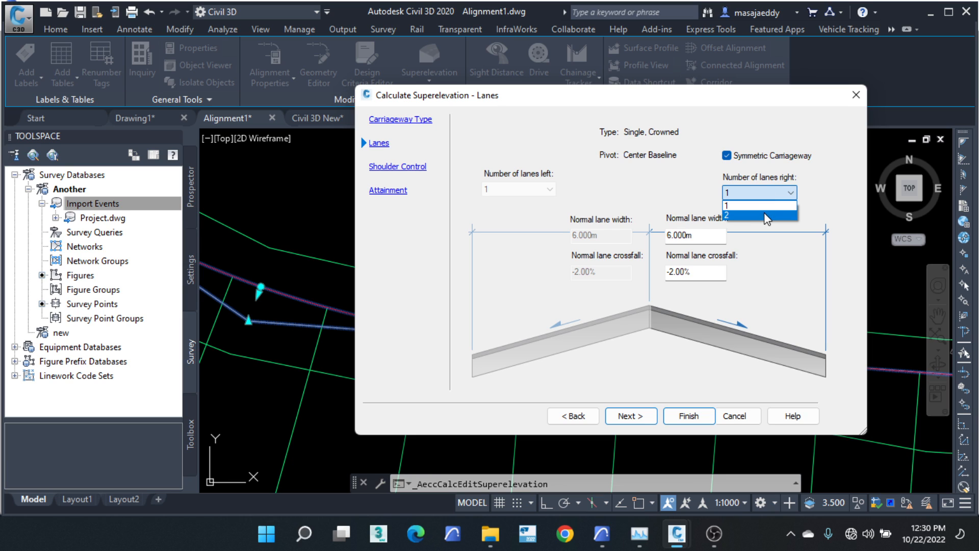
left_click(714, 267)
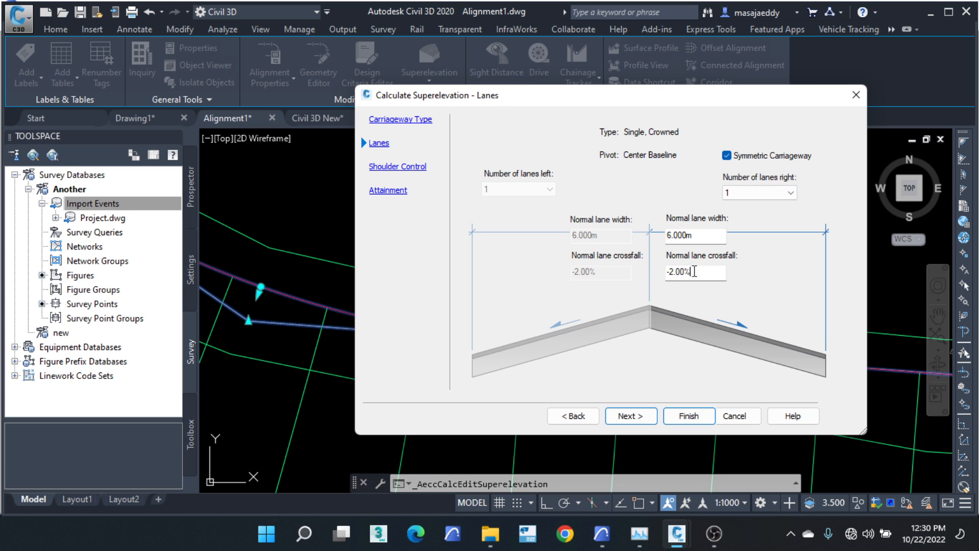
left_click_drag(696, 271, 643, 273)
left_click(391, 121)
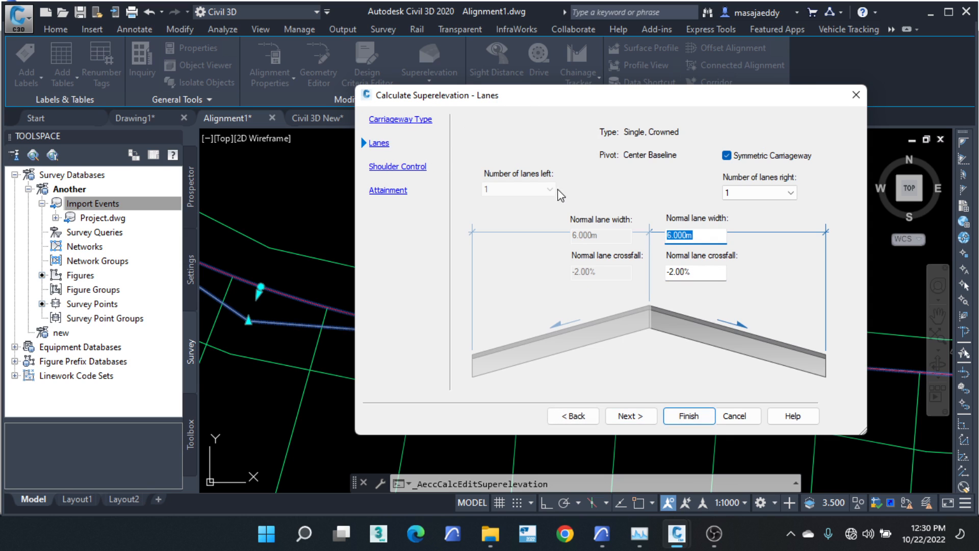
left_click(856, 95)
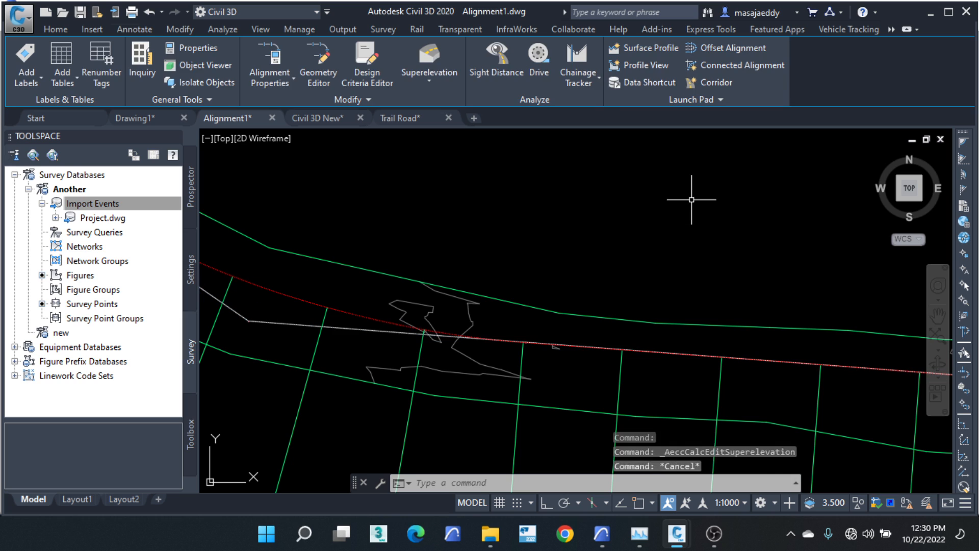
Step: Start the superelevation calculation for the curved road alignment and choose a Single Crowned carriageway
key("Escape")
key("Escape")
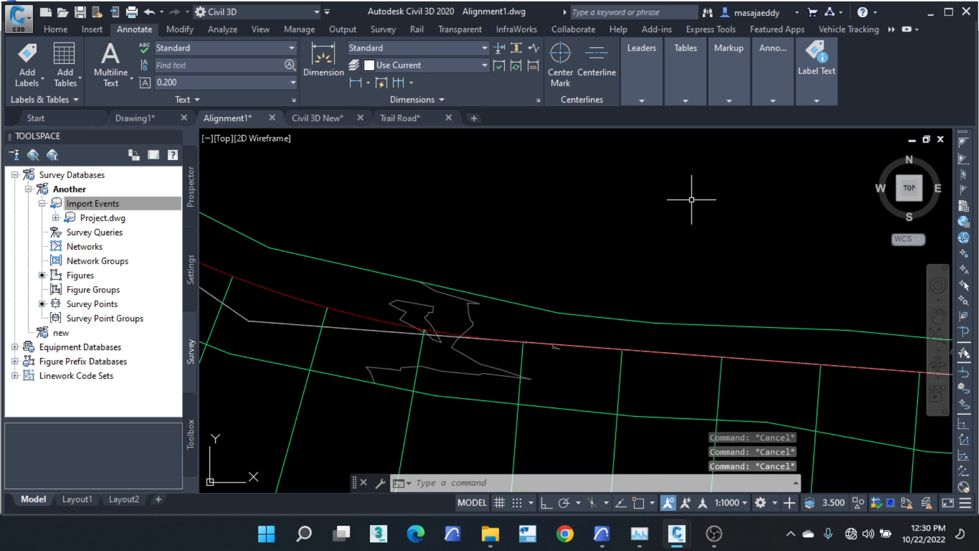
left_click(280, 285)
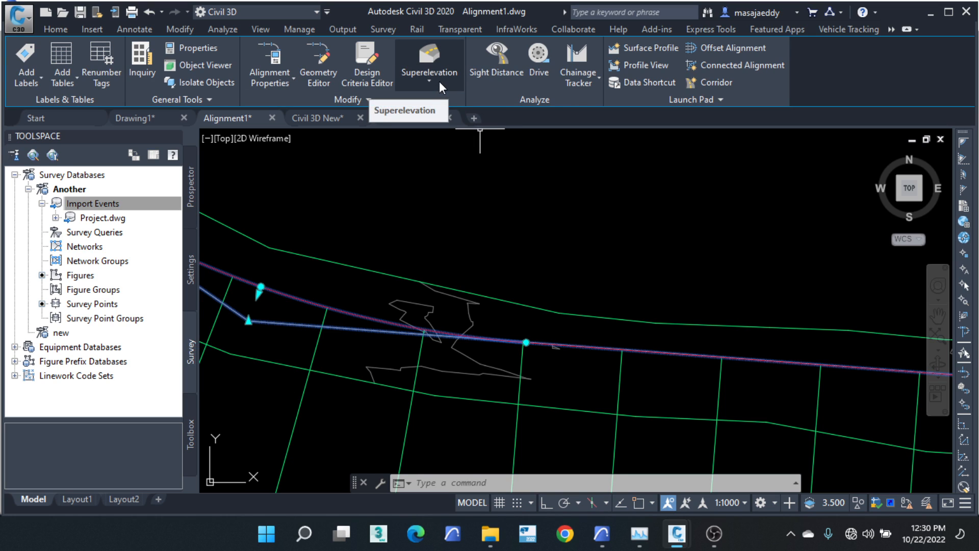
left_click(439, 81)
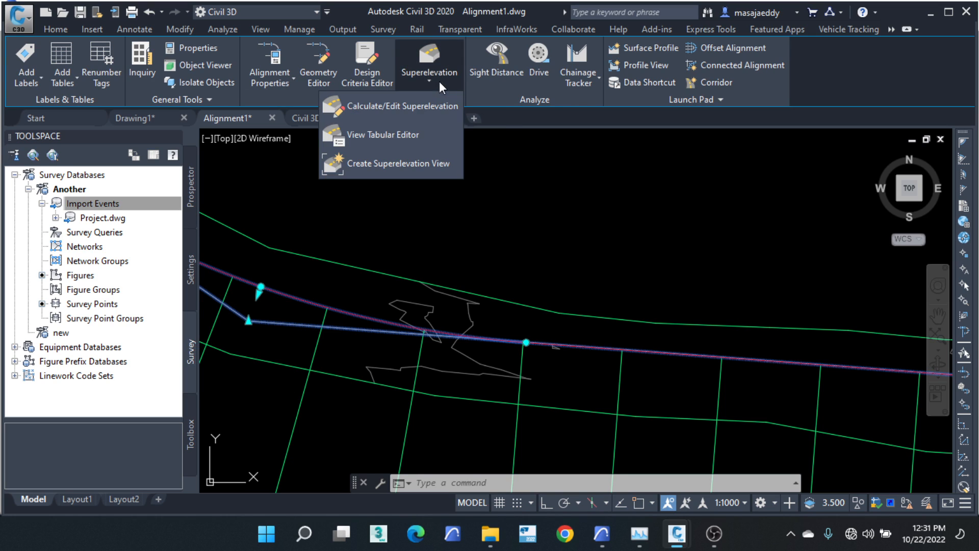
left_click(396, 106)
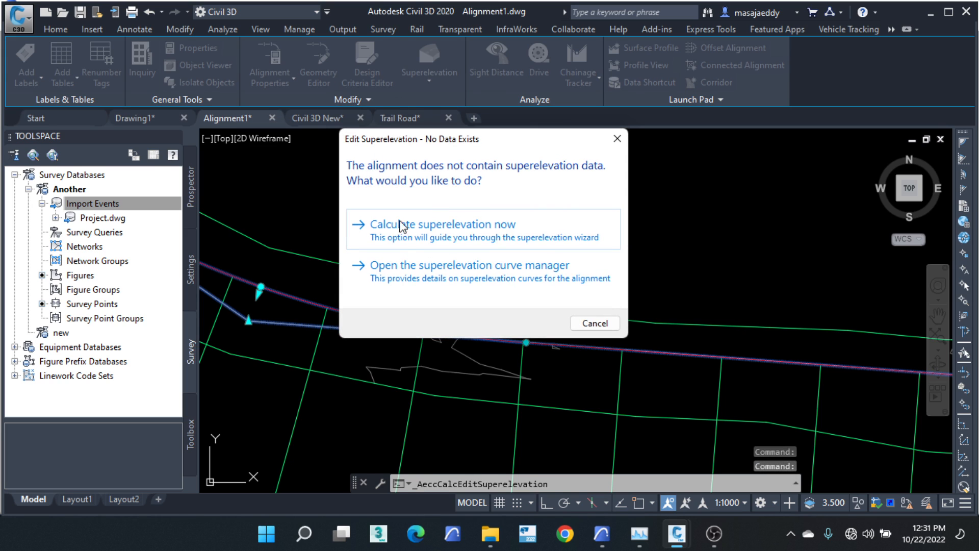
left_click(447, 227)
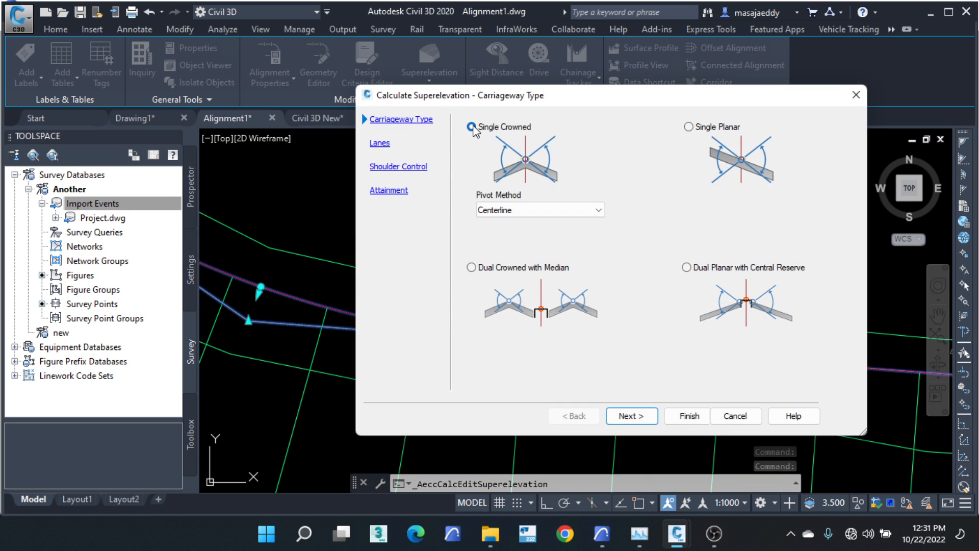
left_click(472, 127)
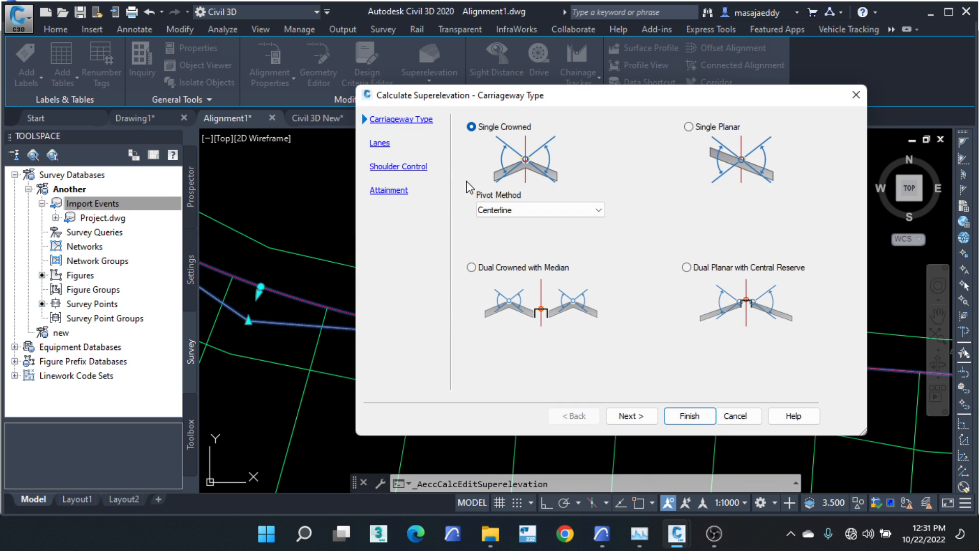
Step: Set the symmetric carriageway's normal lane width to 3.5 m and the number of lanes to 2 per side
left_click(379, 144)
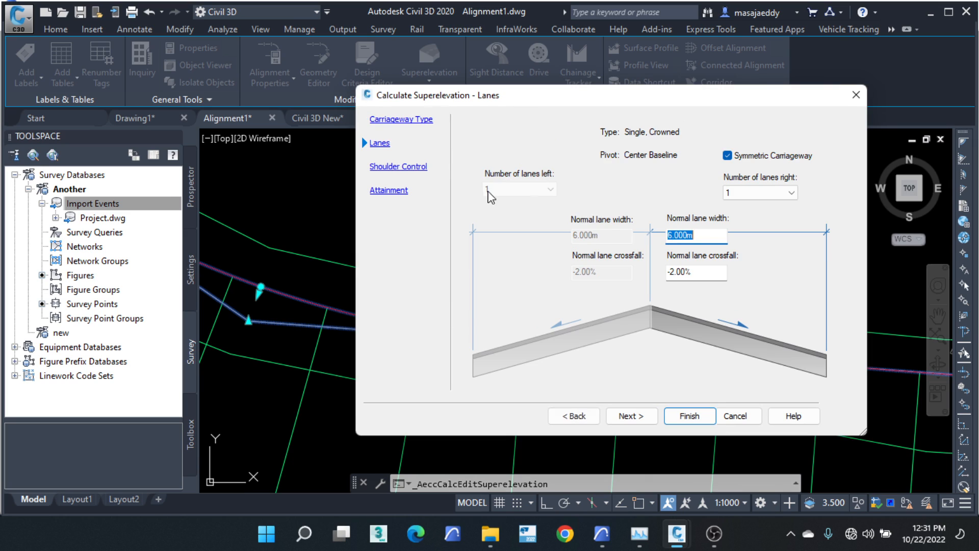
left_click_drag(698, 236, 661, 238)
type("3.5")
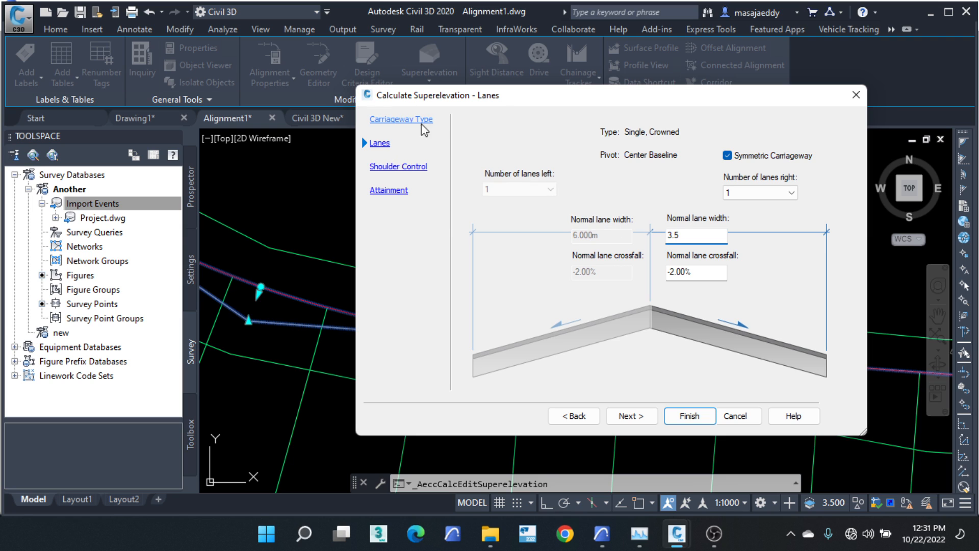
left_click(765, 200)
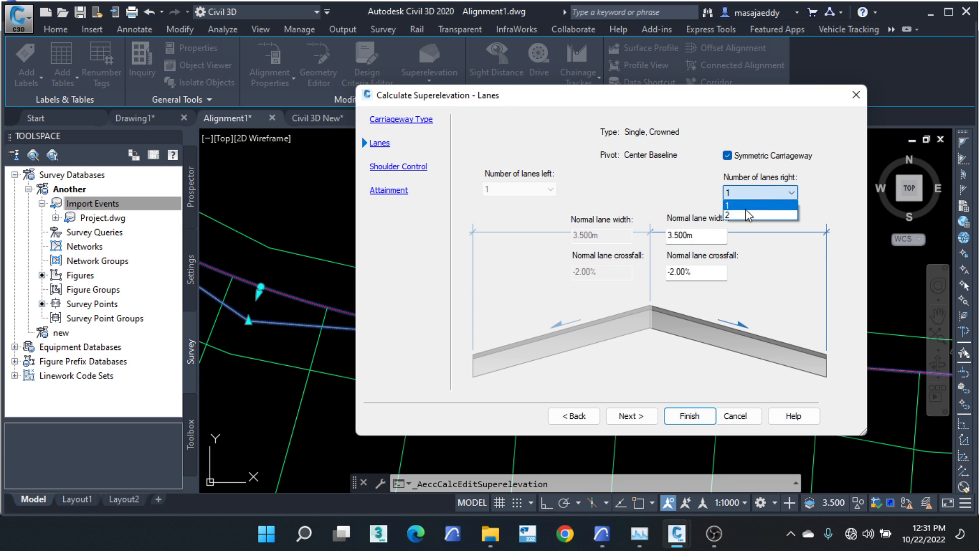
left_click(744, 219)
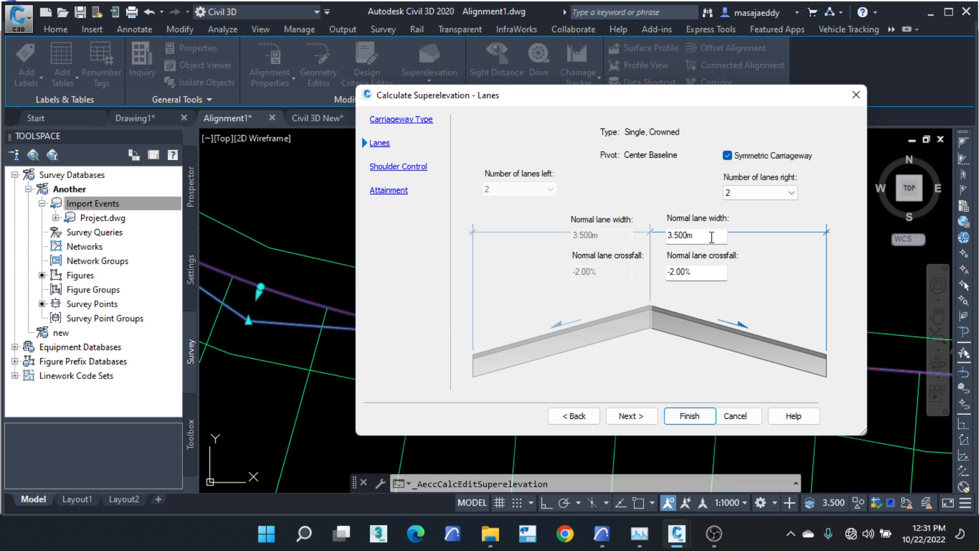
Step: Recheck the carriageway type, then set the normal lane crossfall to -2.5% with 2 lanes per side
left_click(408, 120)
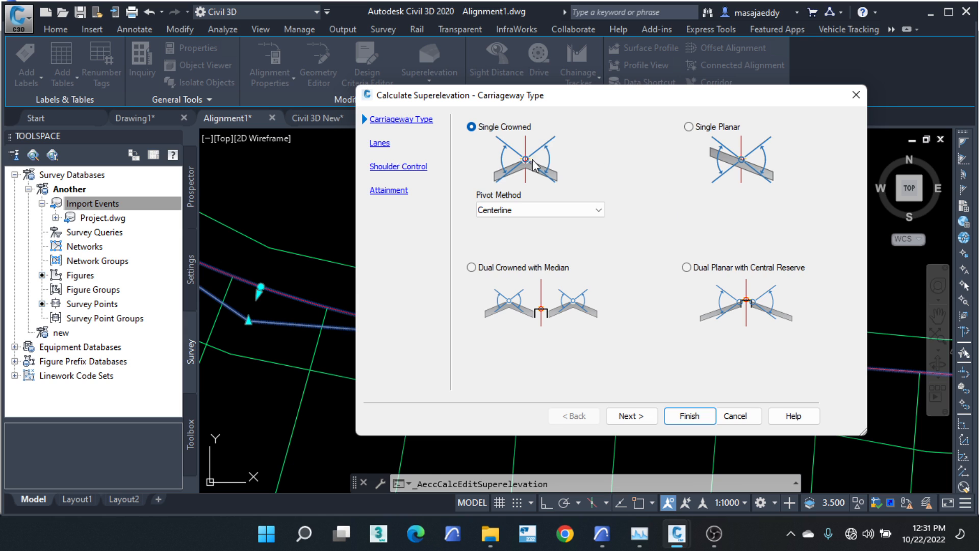
left_click(382, 145)
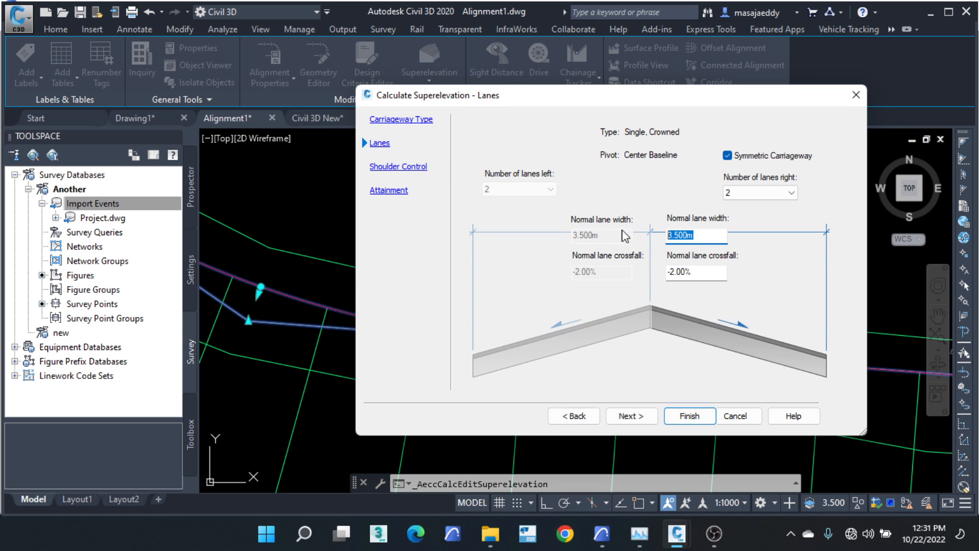
left_click(706, 273)
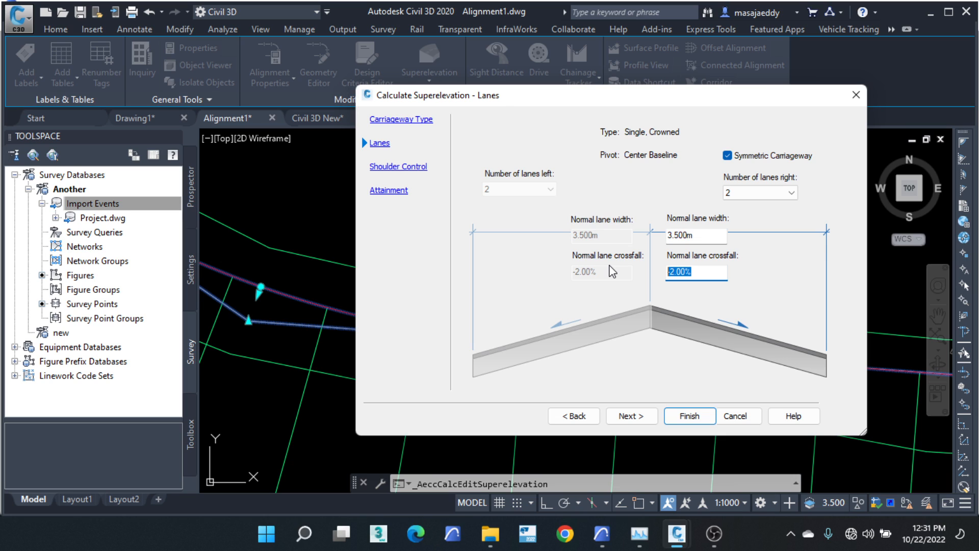
type("-")
left_click(754, 199)
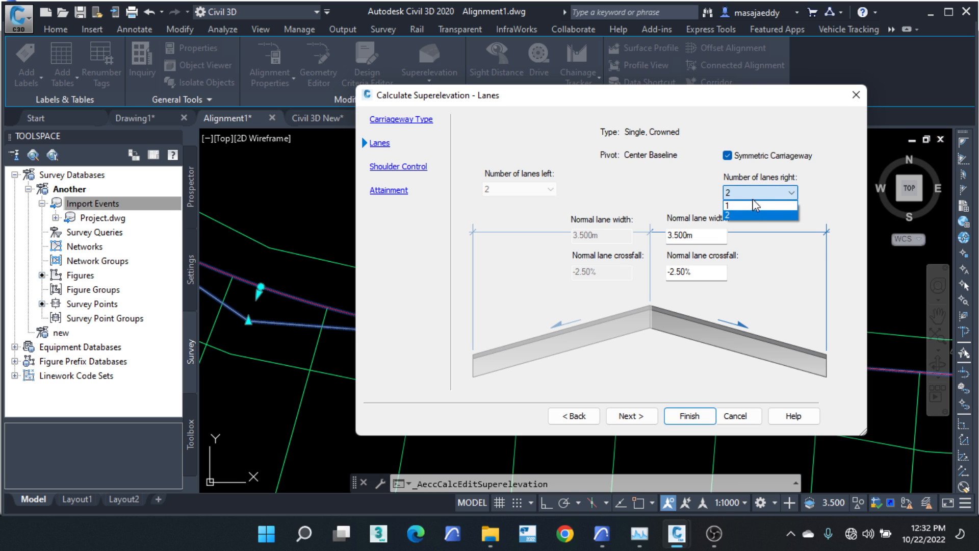
left_click(754, 214)
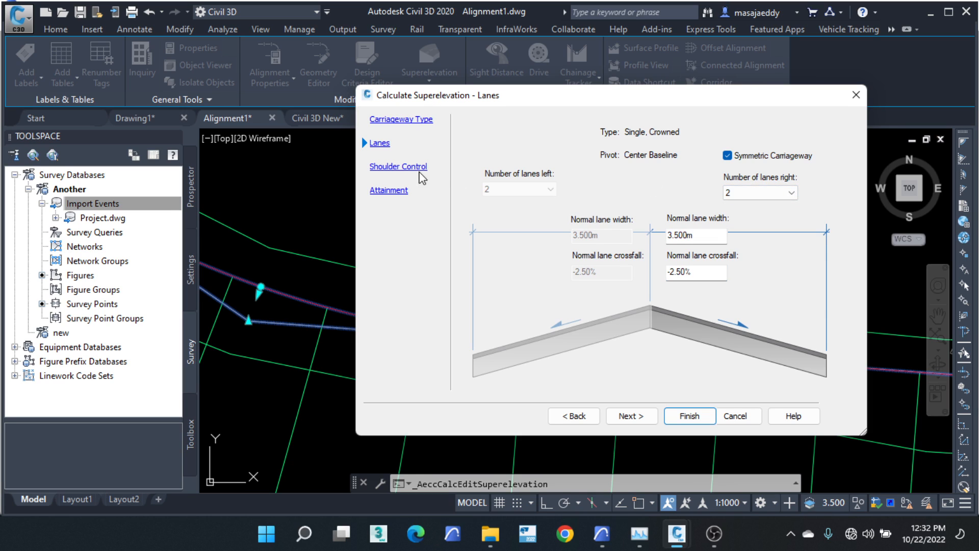
Step: Set the normal slope of the outside edge shoulders to -4%, keeping their 1.5 m width
left_click(640, 417)
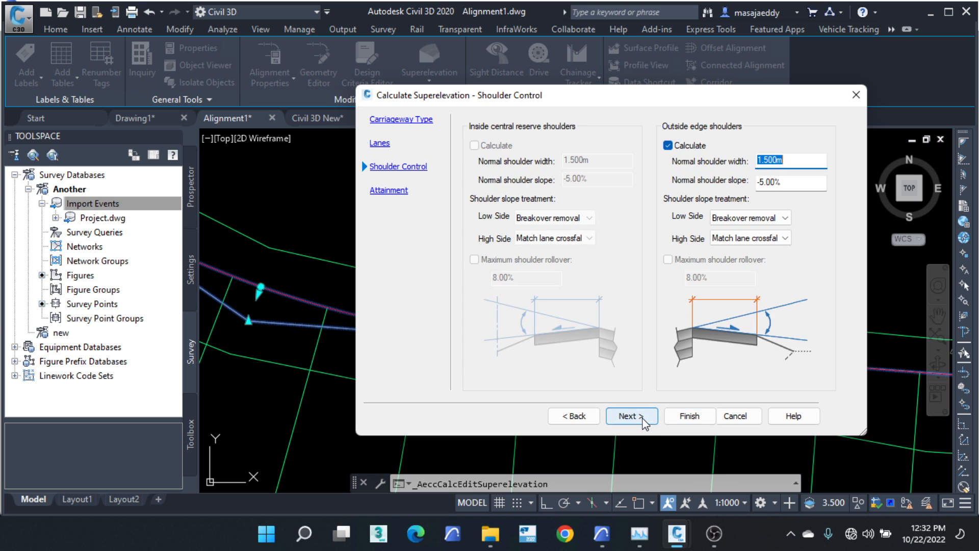
left_click_drag(791, 162, 747, 158)
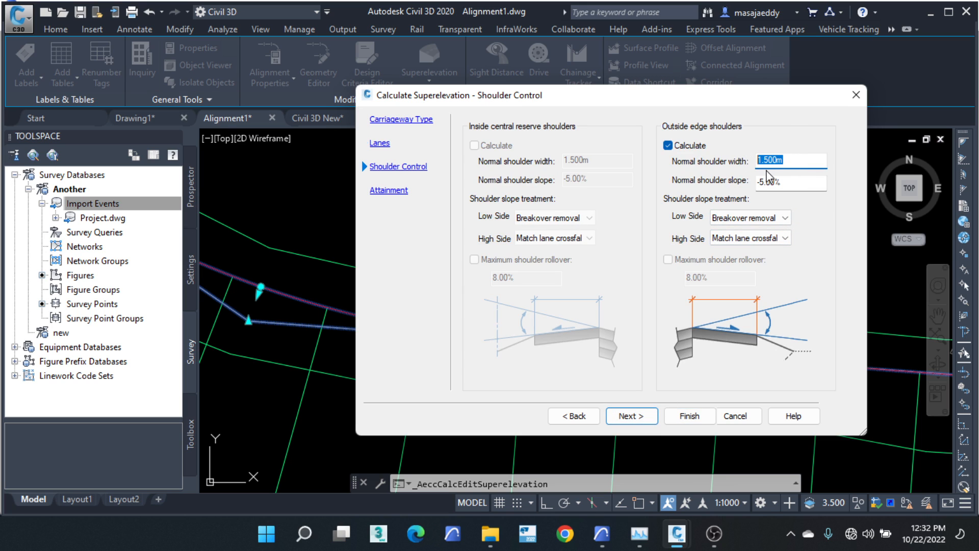
left_click_drag(803, 183, 756, 184)
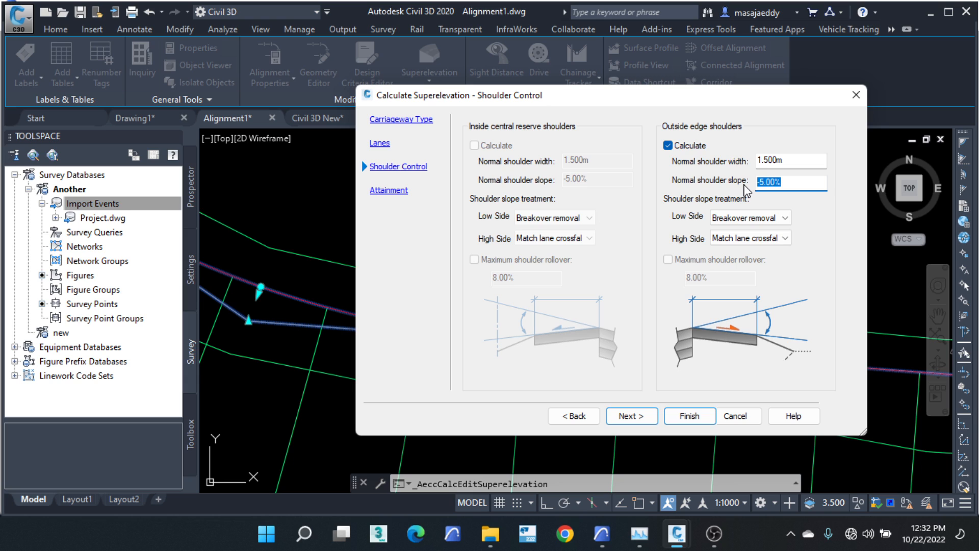
type("-4")
Step: Calculate superelevation using AASHTO 2011 Metric eMax 4%, the 2 Lane taper table and Crowned Roadway attainment, and close the superelevation curve table
left_click(632, 416)
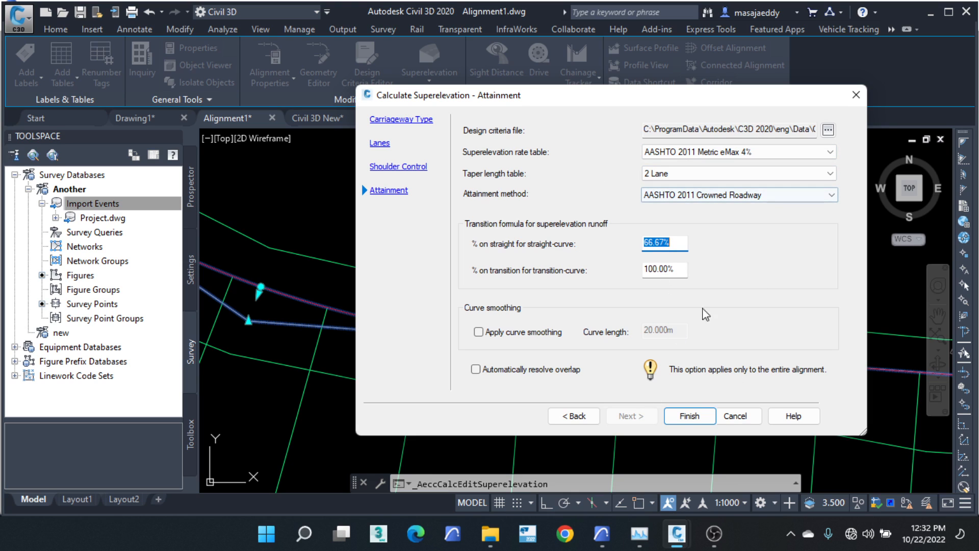
left_click(701, 416)
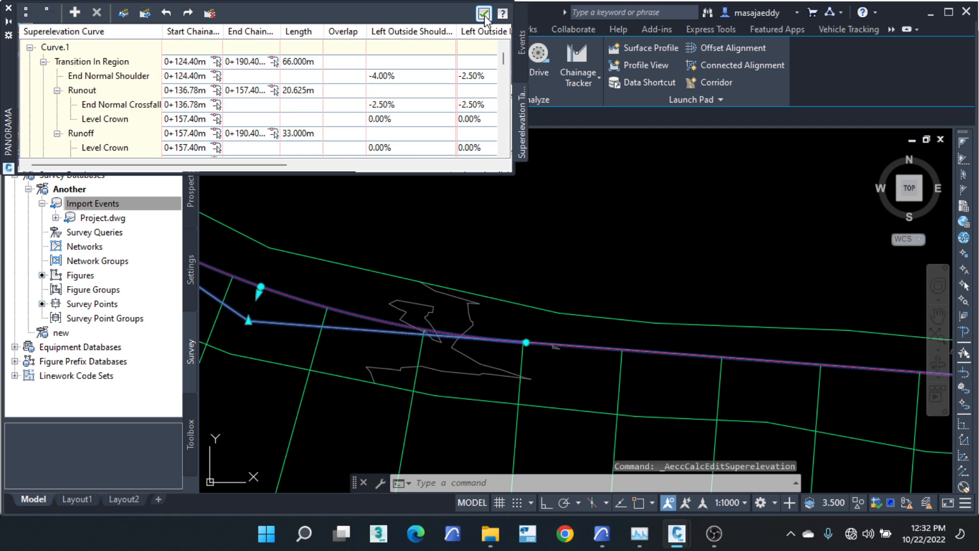
left_click(483, 14)
left_click(483, 15)
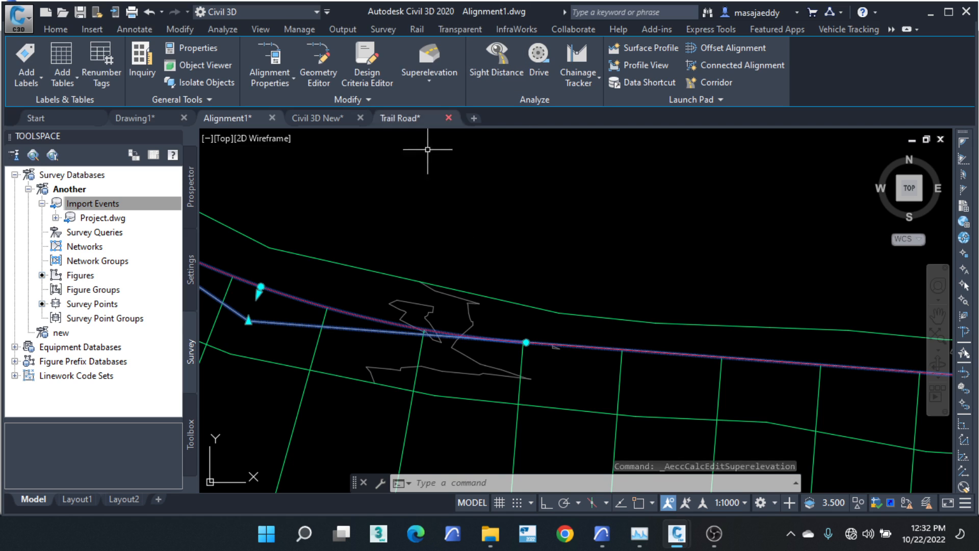
key("Escape")
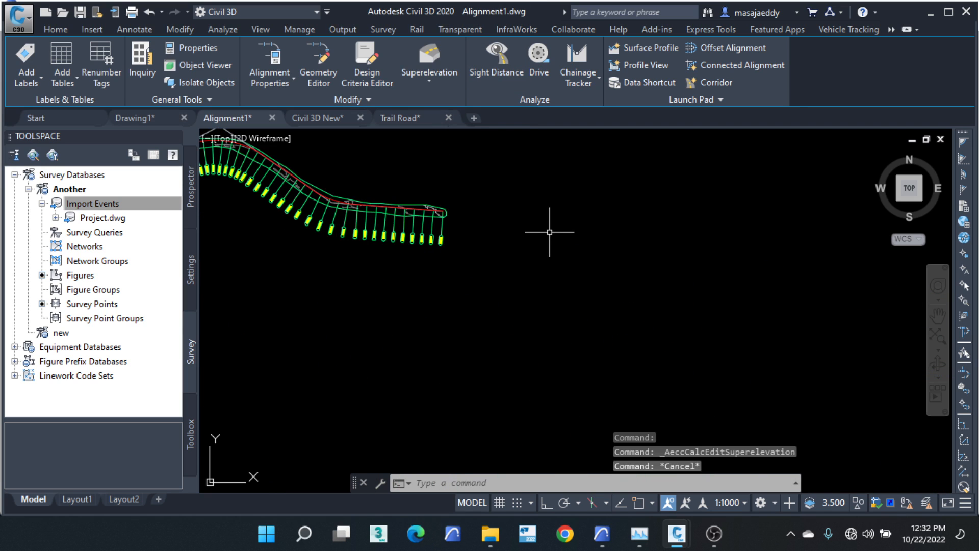
Step: Add a Superelevation band with the Undivided with Shoulders style at the bottom of the Mityana profile view
scroll(448, 236, "down", 3)
scroll(813, 172, "up", 4)
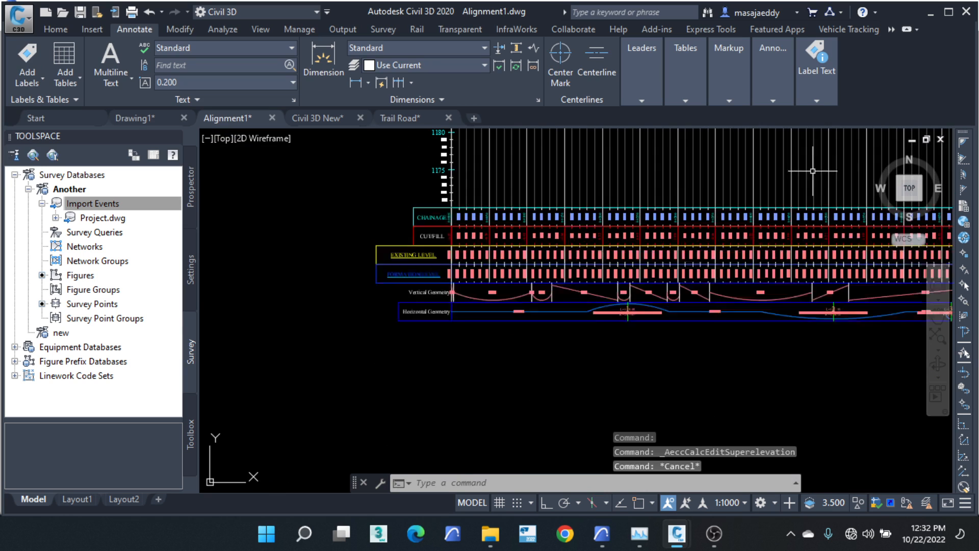
scroll(452, 316, "up", 2)
left_click(455, 315)
right_click(455, 315)
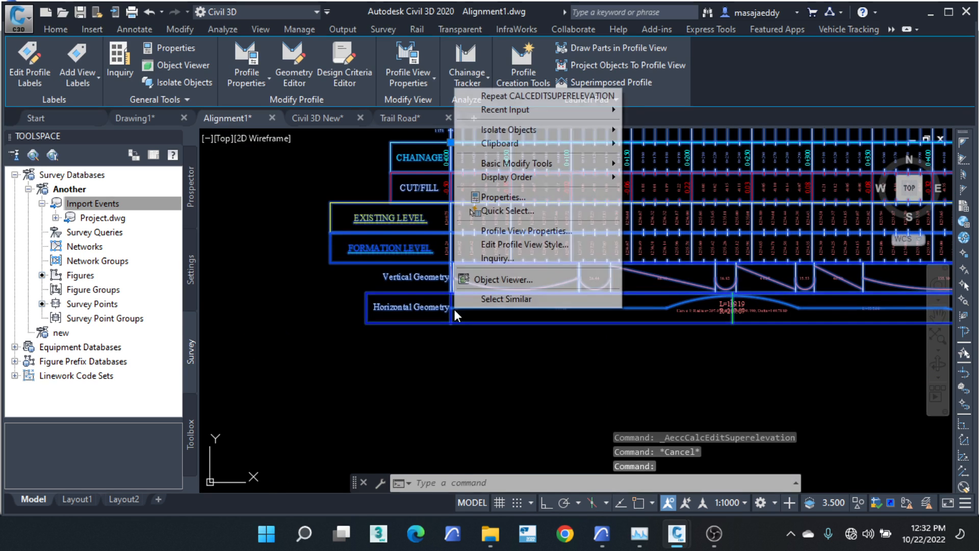
left_click(526, 231)
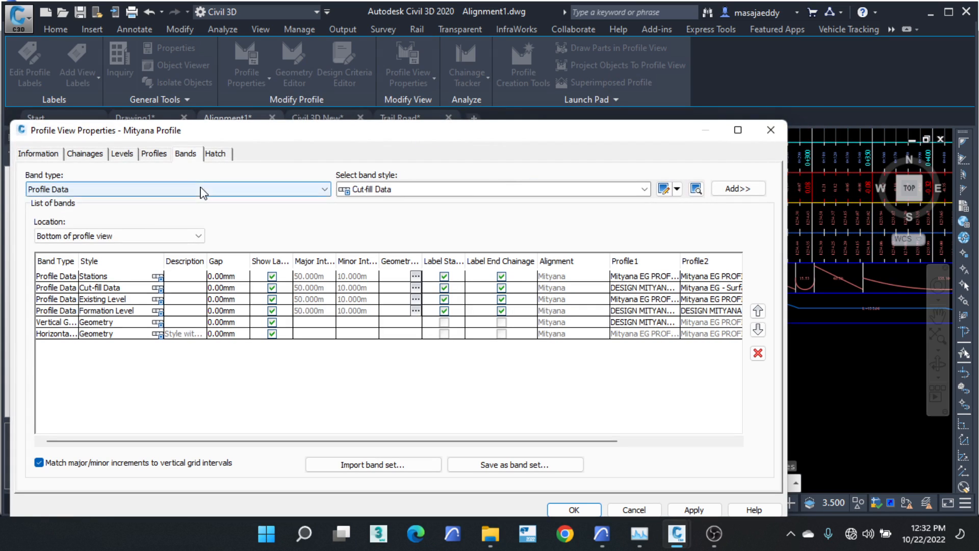
left_click(201, 190)
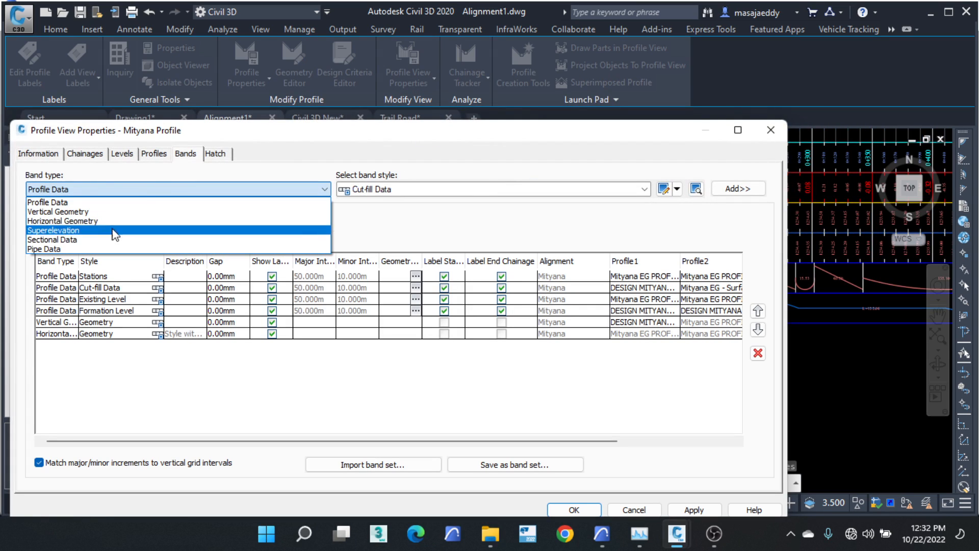
left_click(67, 230)
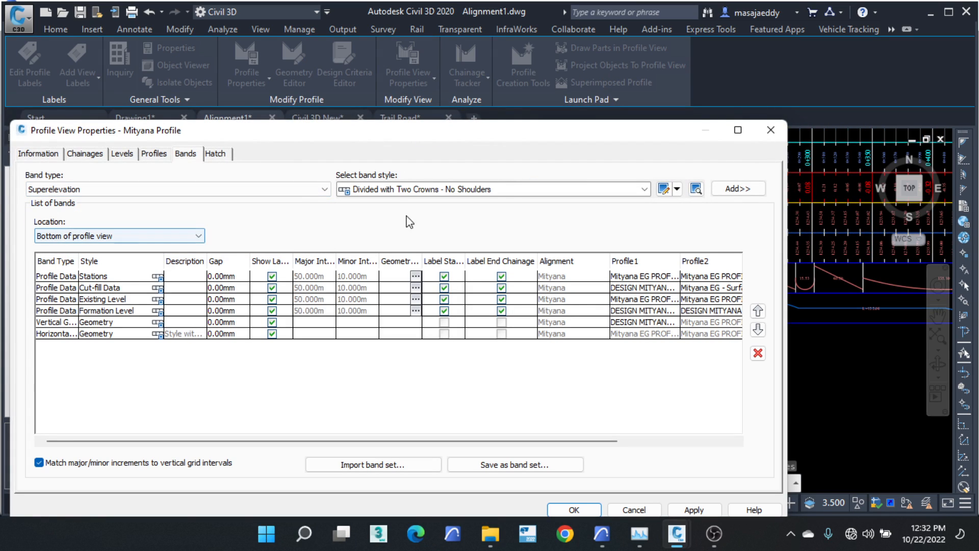
left_click(499, 196)
left_click(403, 241)
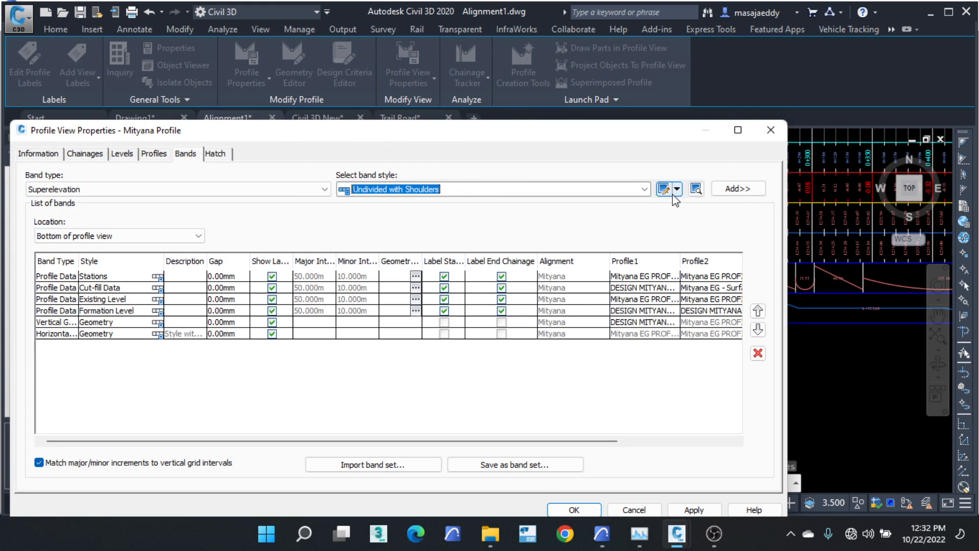
left_click(750, 189)
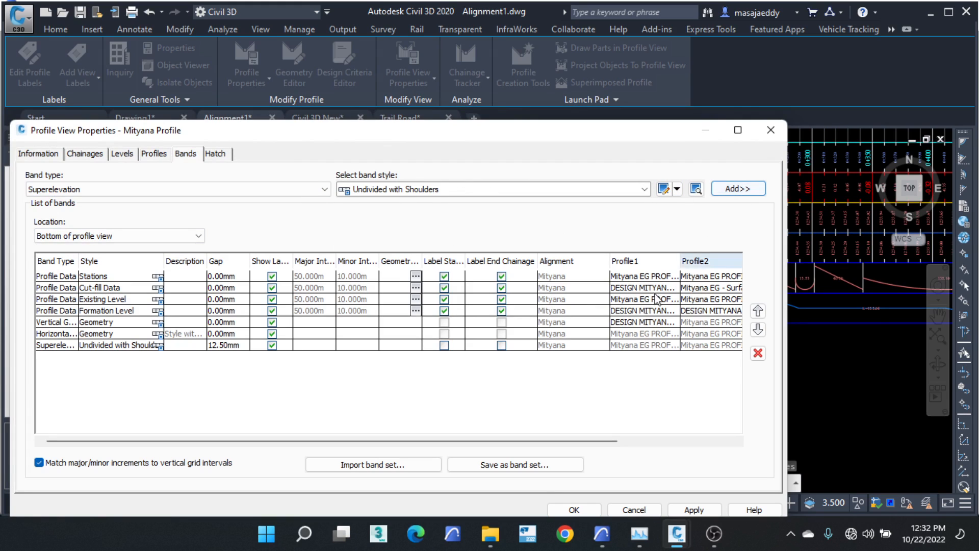
Step: Set the superelevation band's gap to 0 mm and apply the profile view properties
left_click(244, 345)
type("0")
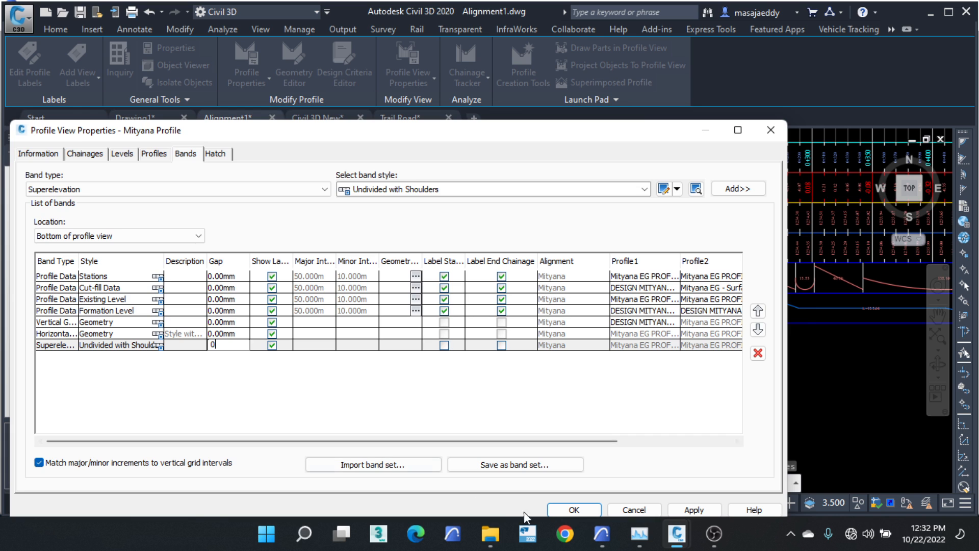
left_click(558, 510)
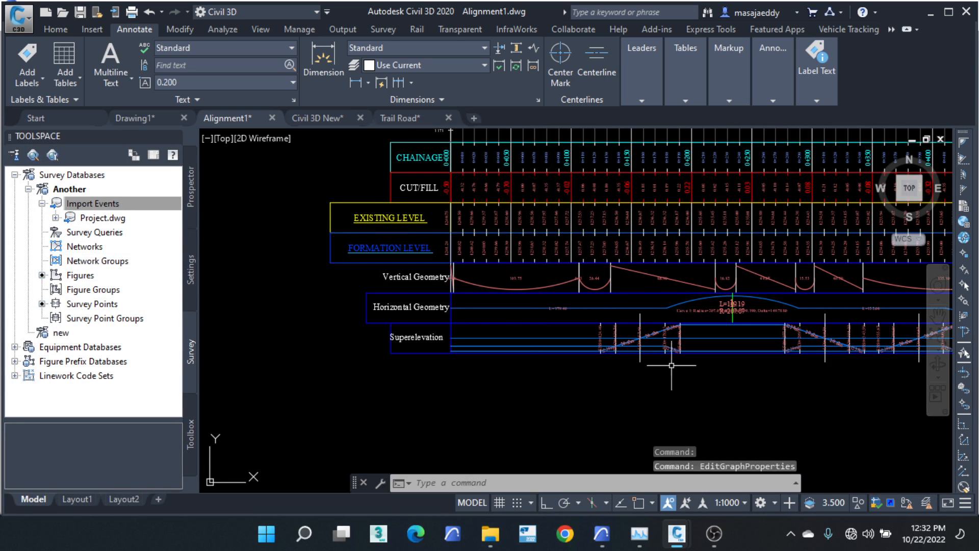
Step: Examine the superelevation band beneath the horizontal geometry band along the Mityana profile view
scroll(582, 346, "down", 2)
scroll(726, 332, "up", 2)
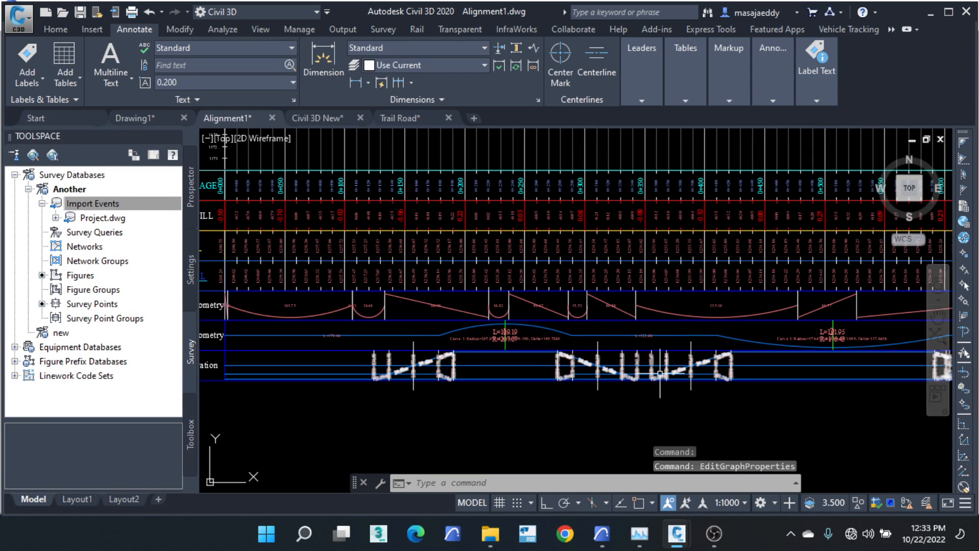
scroll(660, 374, "down", 2)
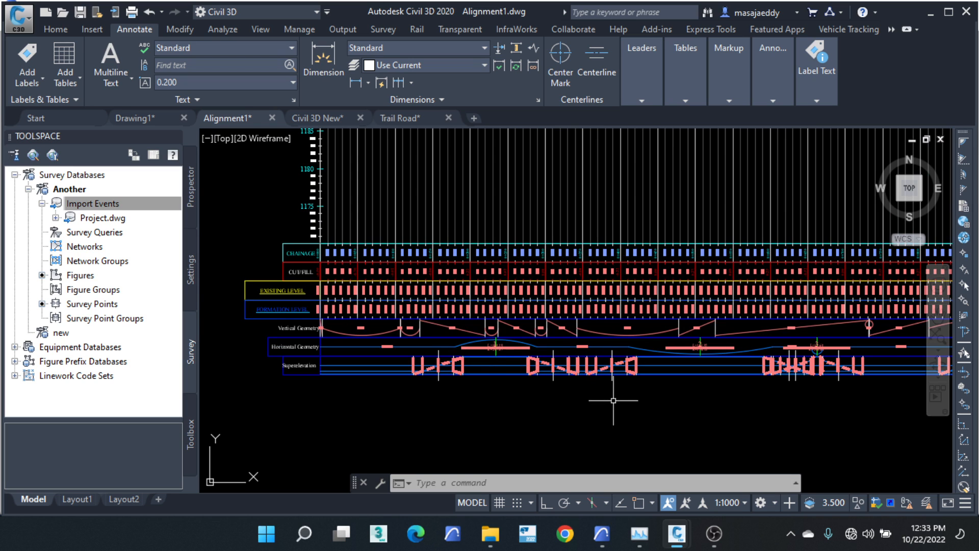
scroll(566, 398, "down", 2)
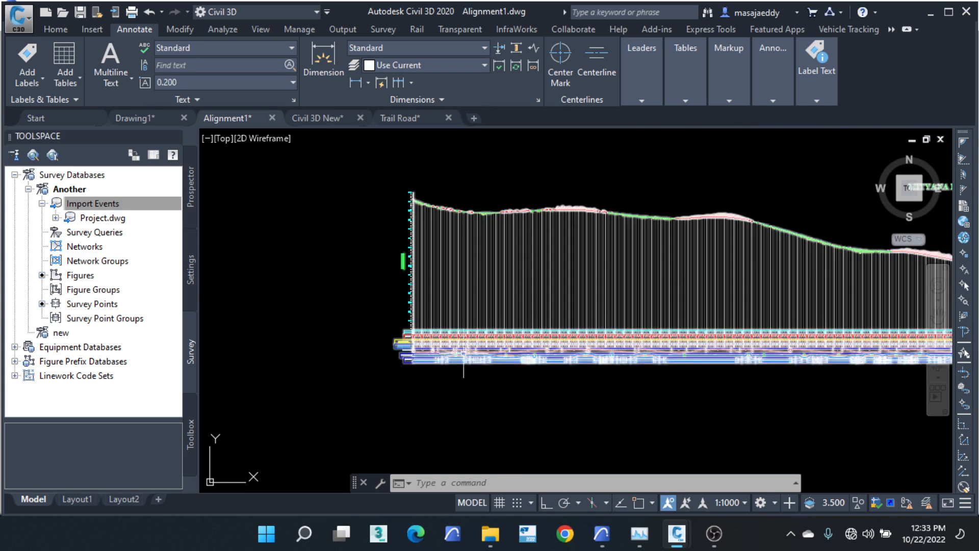
scroll(429, 348, "up", 2)
scroll(430, 347, "up", 2)
scroll(423, 336, "down", 2)
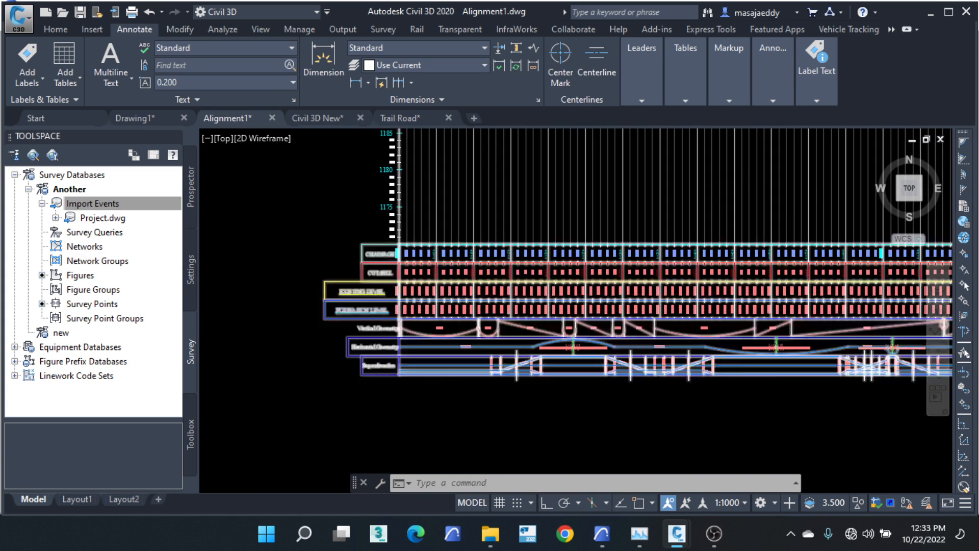
Step: Examine the vertical geometry, horizontal geometry and superelevation bands at the start of the Mityana profile view, along with the alignment plan
scroll(404, 299, "up", 6)
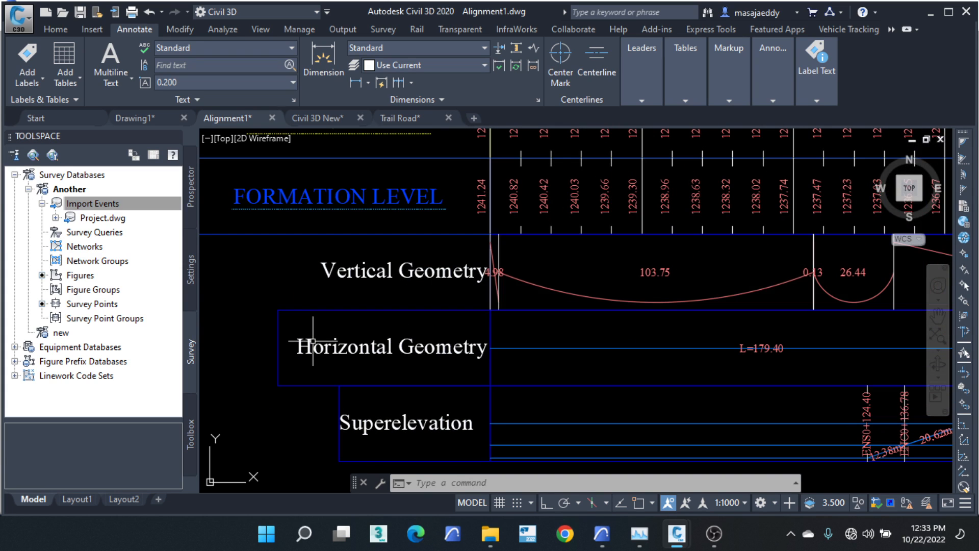
scroll(313, 340, "down", 2)
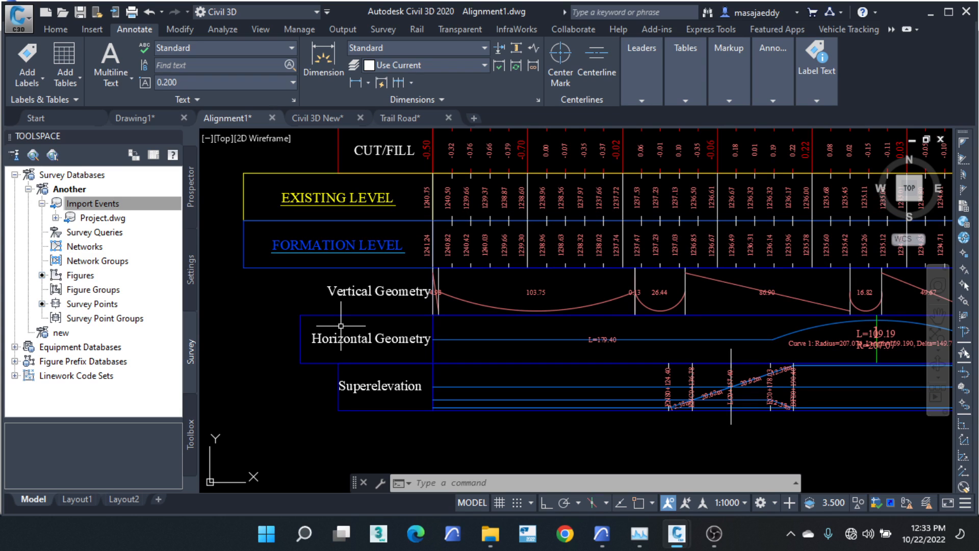
scroll(507, 310, "down", 2)
scroll(582, 279, "down", 1)
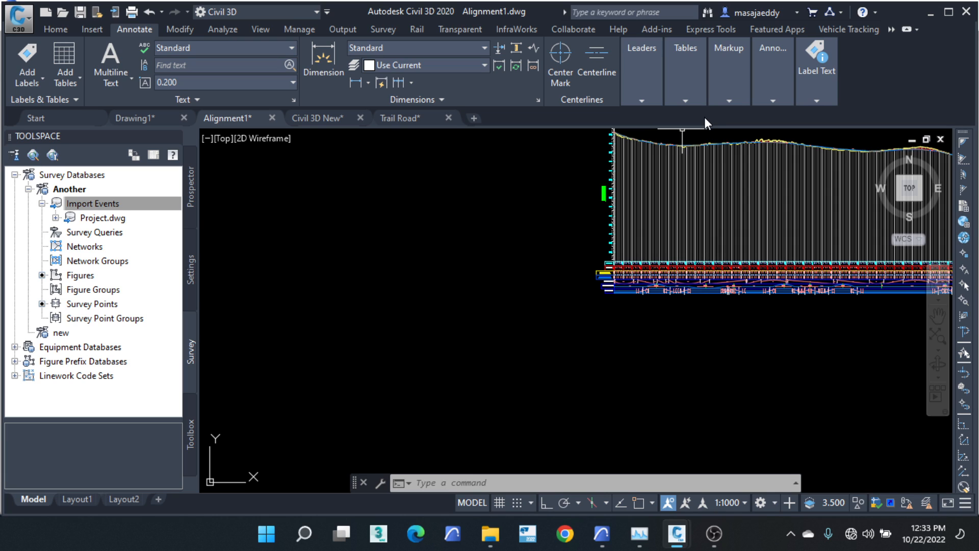
scroll(744, 167, "down", 2)
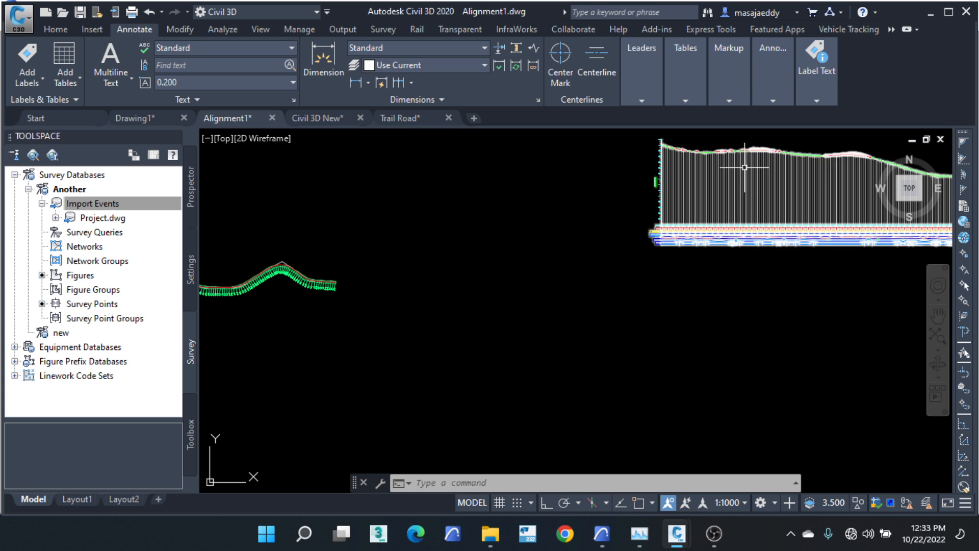
middle_click_drag(315, 286, 603, 167)
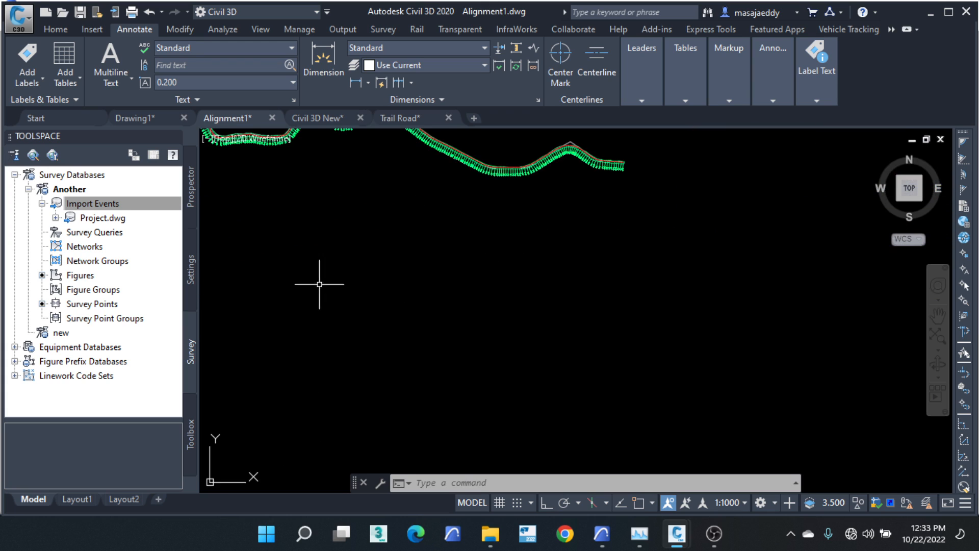
scroll(332, 299, "down", 2)
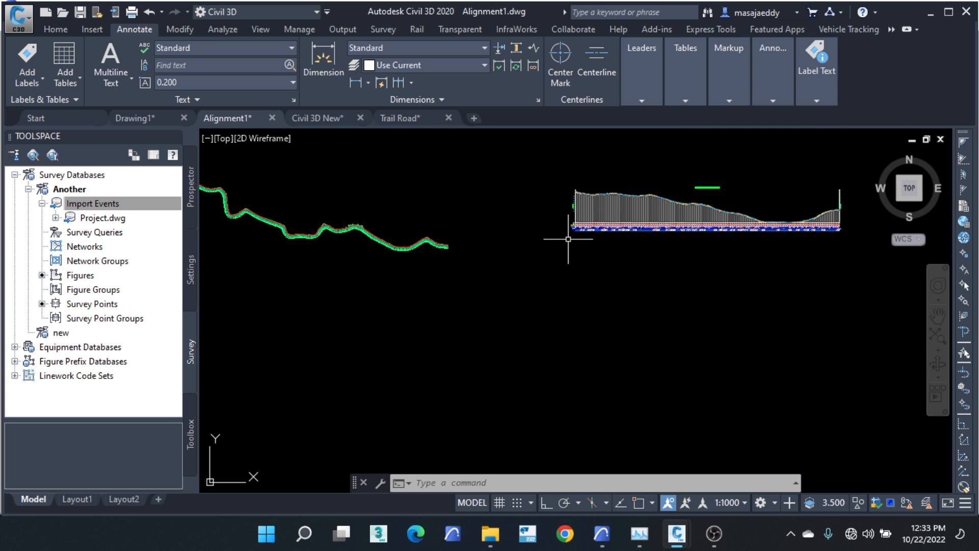
key("Escape")
key("Escape")
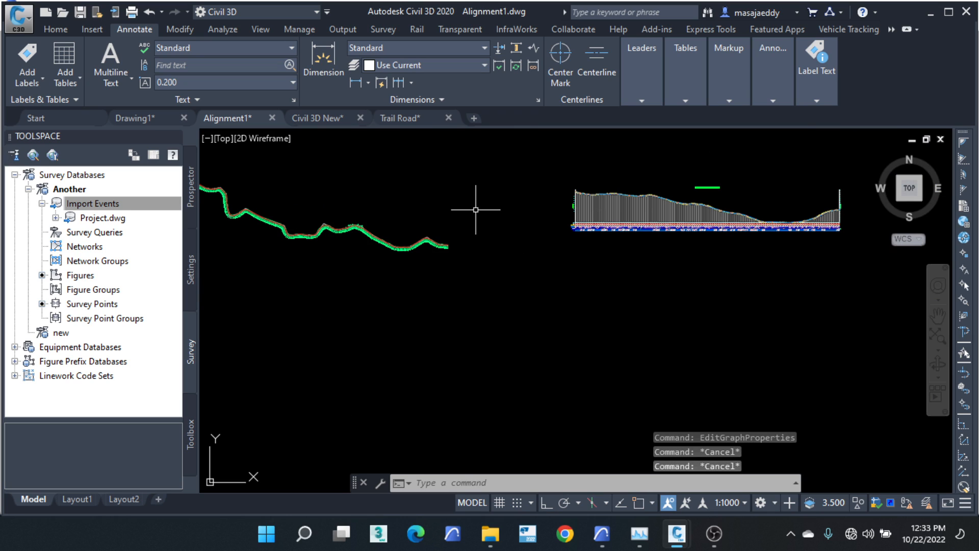
scroll(633, 248, "down", 2)
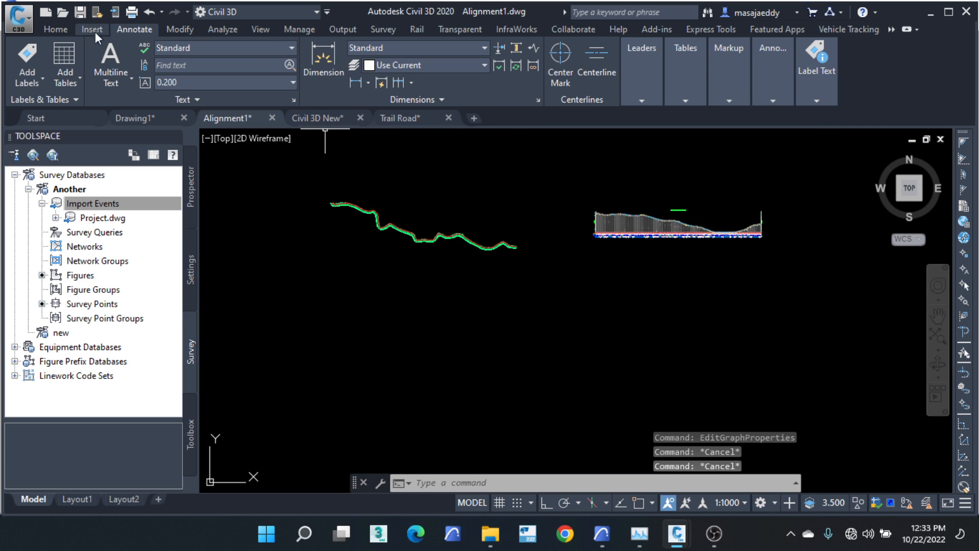
Step: Review the Create Corridor baseline types and available assemblies for the Mityana alignment and DESIGN MITYANA PROFILE, and close the dialog without creating a corridor
left_click(64, 29)
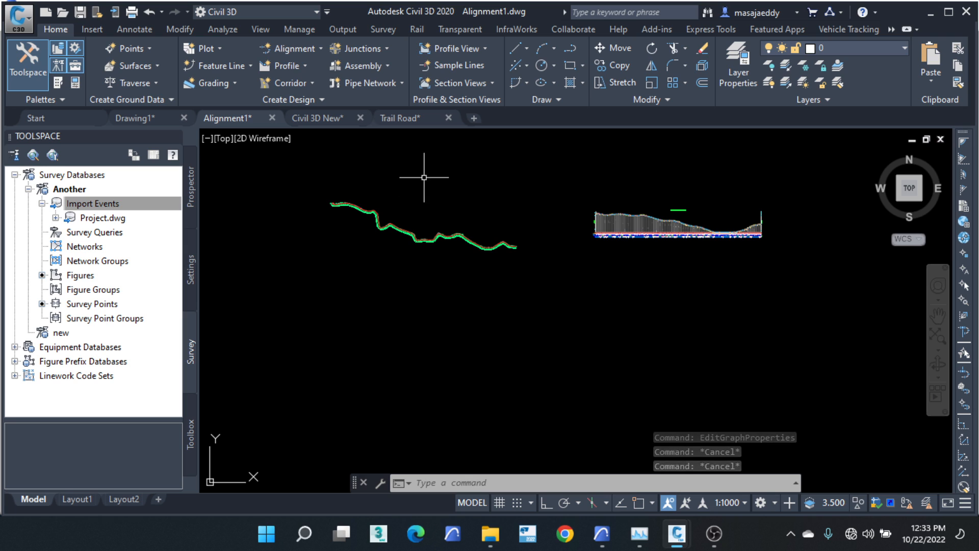
left_click(293, 83)
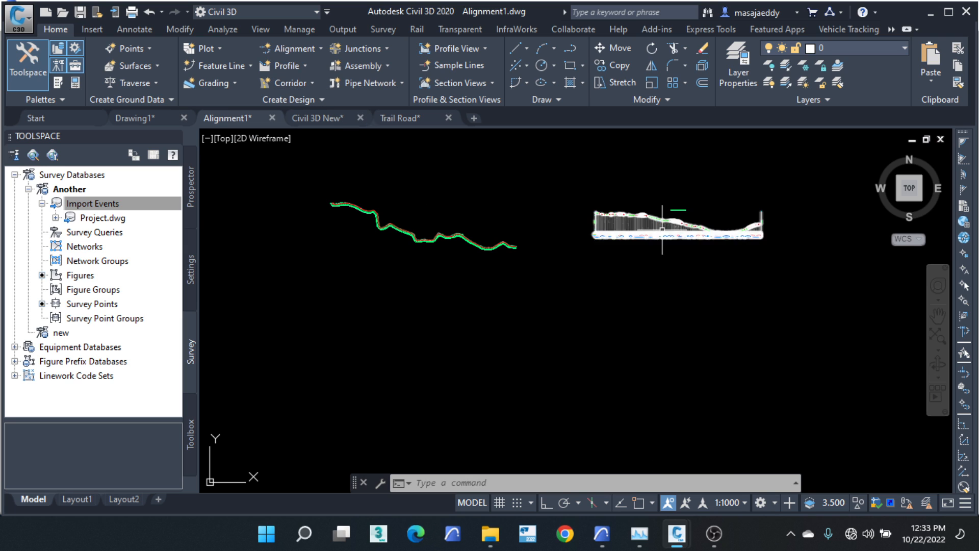
scroll(662, 227, "up", 8)
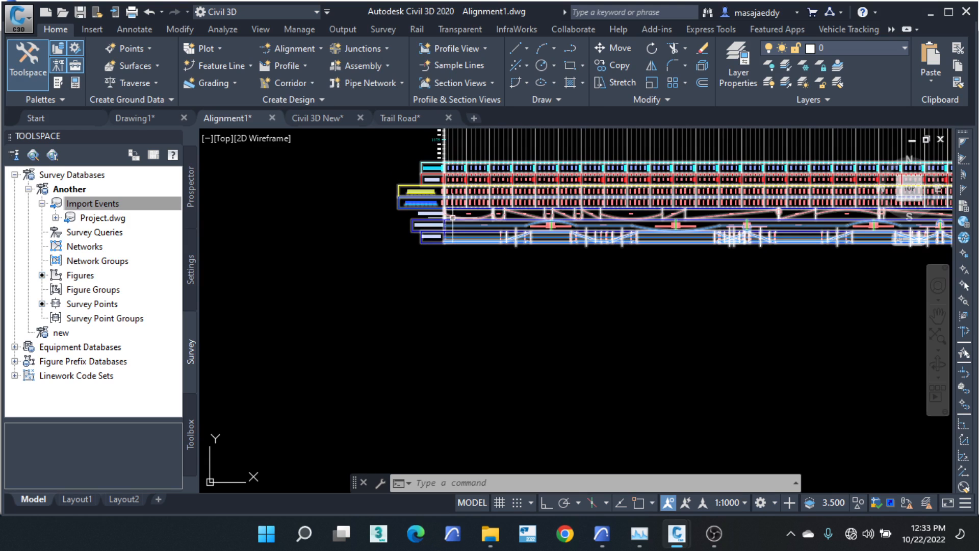
scroll(452, 219, "down", 1)
scroll(534, 286, "down", 2)
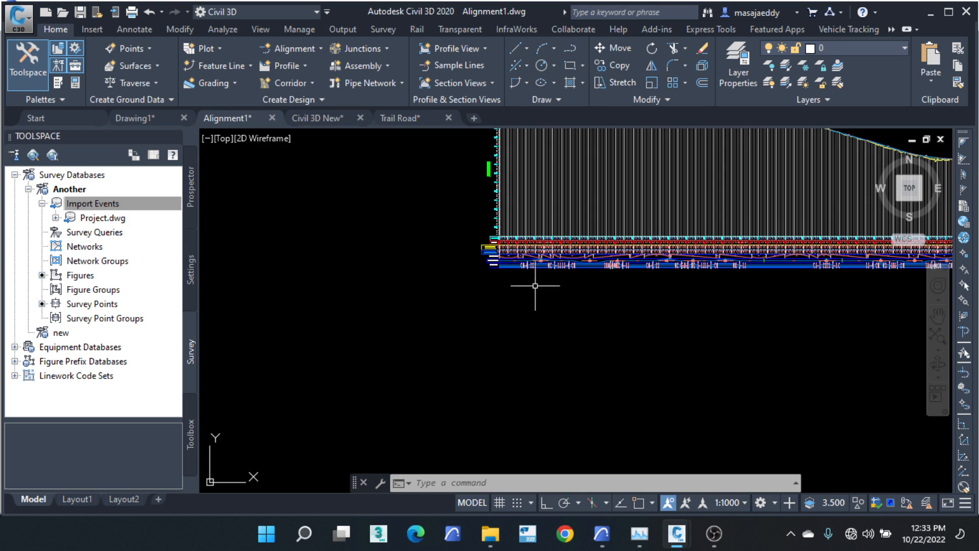
scroll(441, 212, "down", 2)
scroll(372, 197, "down", 1)
middle_click_drag(372, 197, 404, 170)
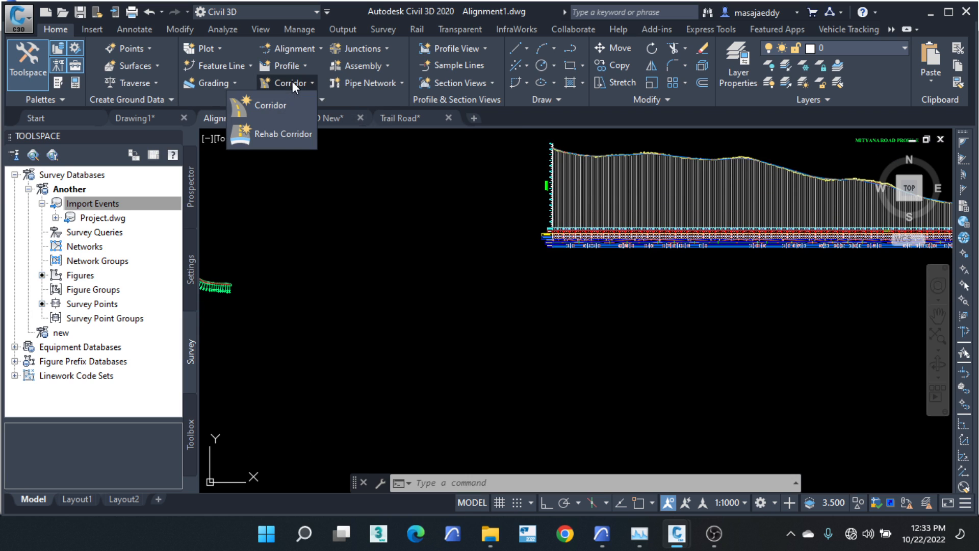
left_click(275, 104)
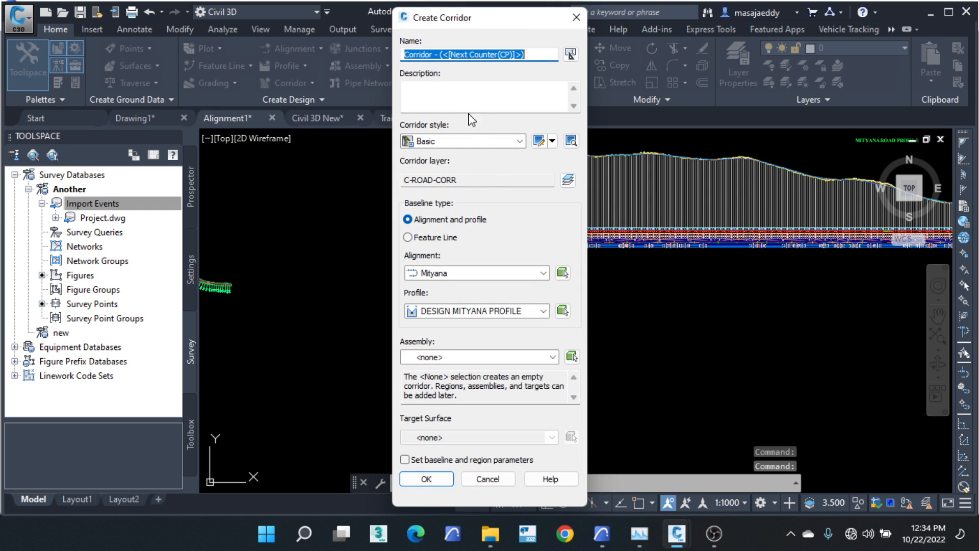
left_click(464, 142)
left_click_drag(533, 53, 432, 54)
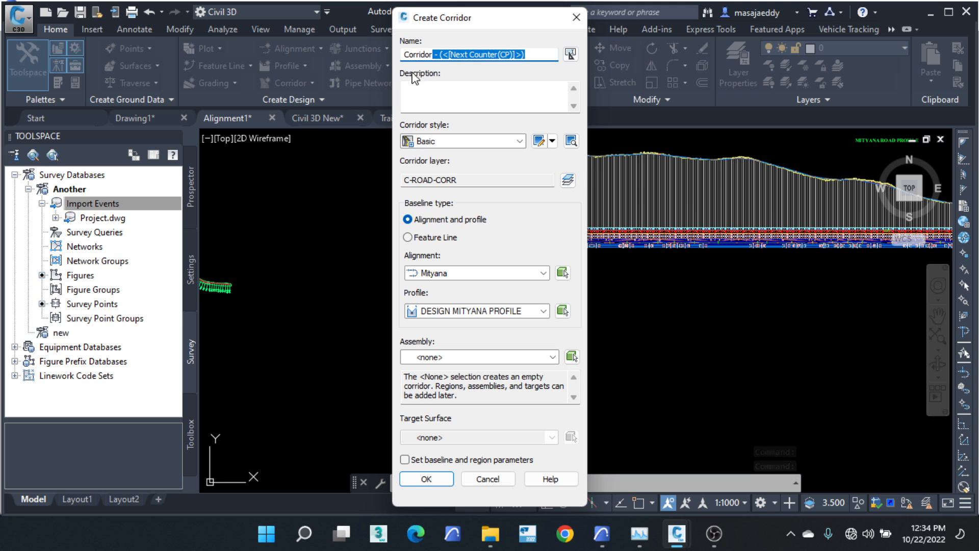
left_click(474, 237)
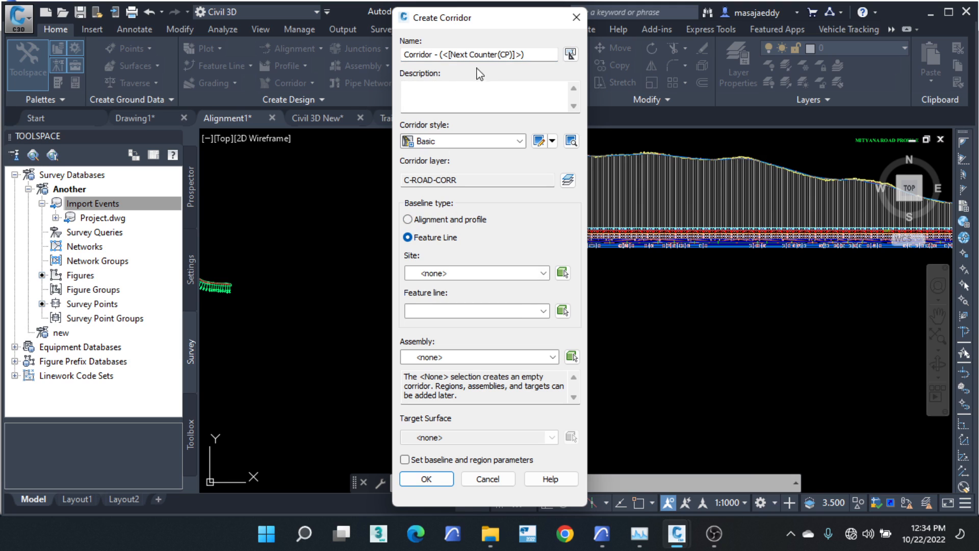
left_click(410, 220)
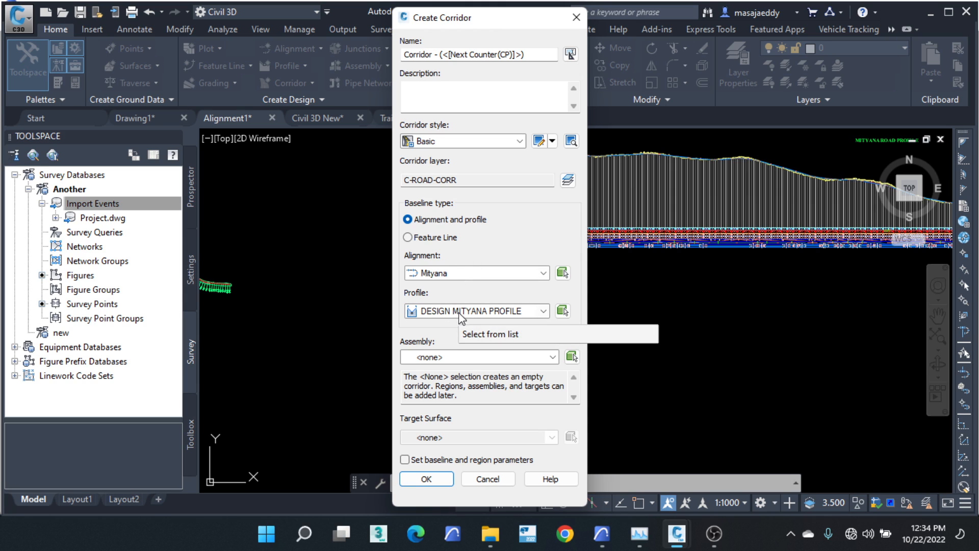
left_click(471, 363)
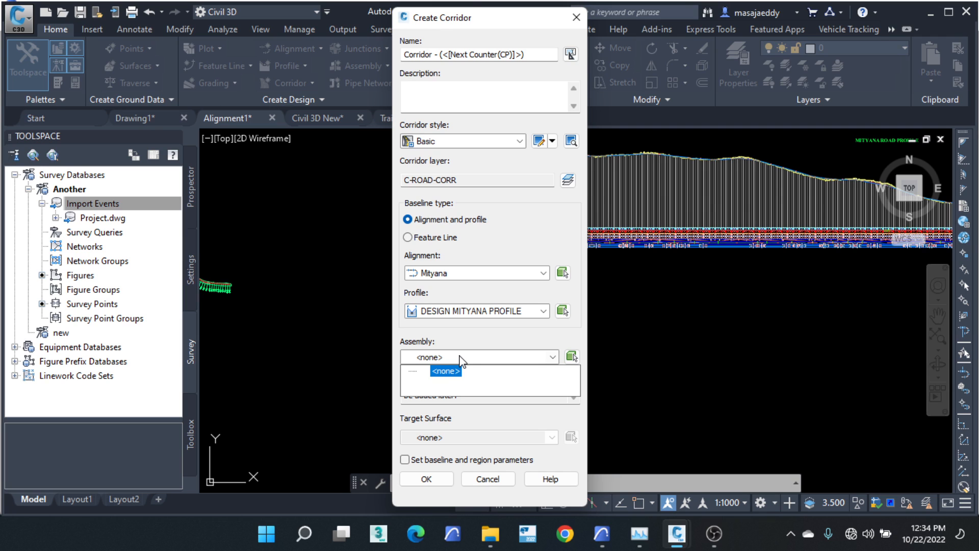
left_click(579, 24)
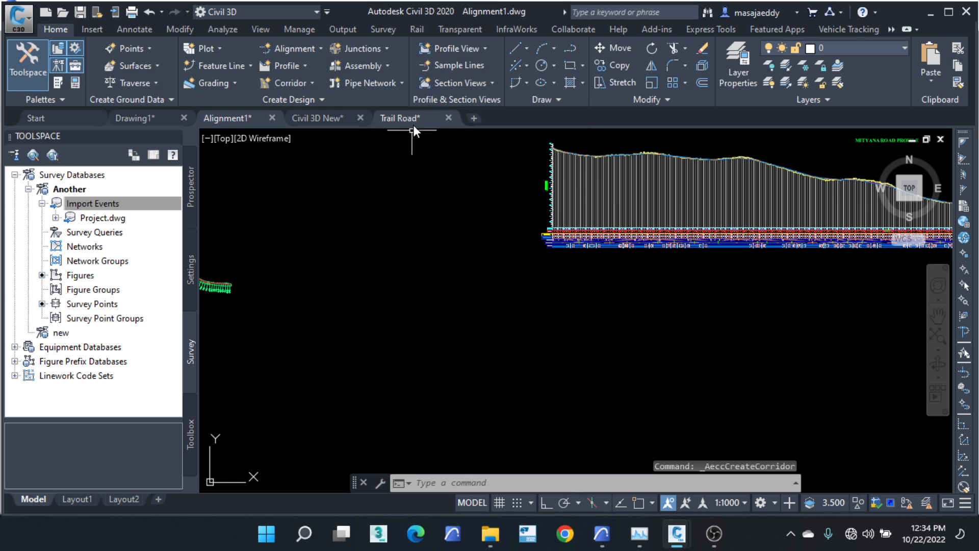
Step: Switch to the Trail Road drawing and look over its corridor plan and profile view
left_click(405, 116)
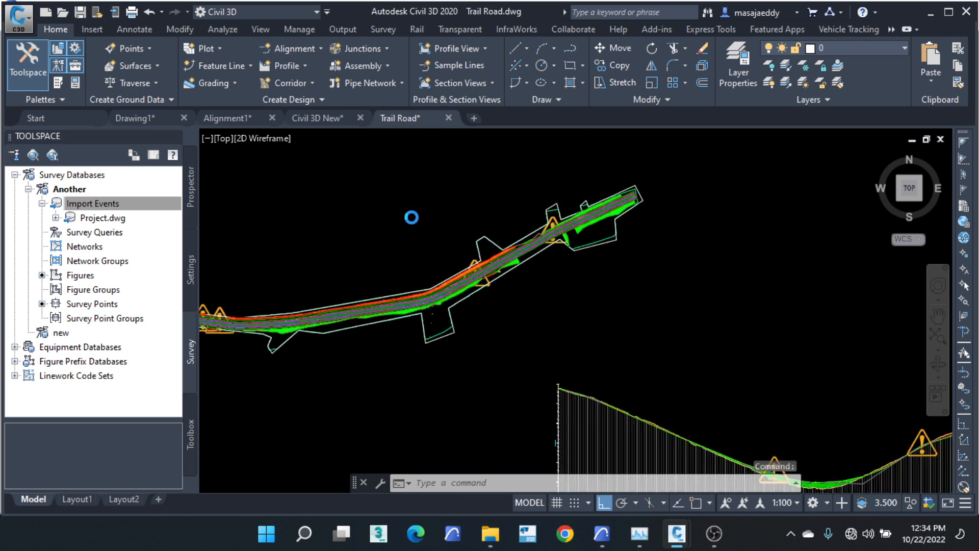
scroll(264, 322, "up", 2)
scroll(254, 296, "down", 2)
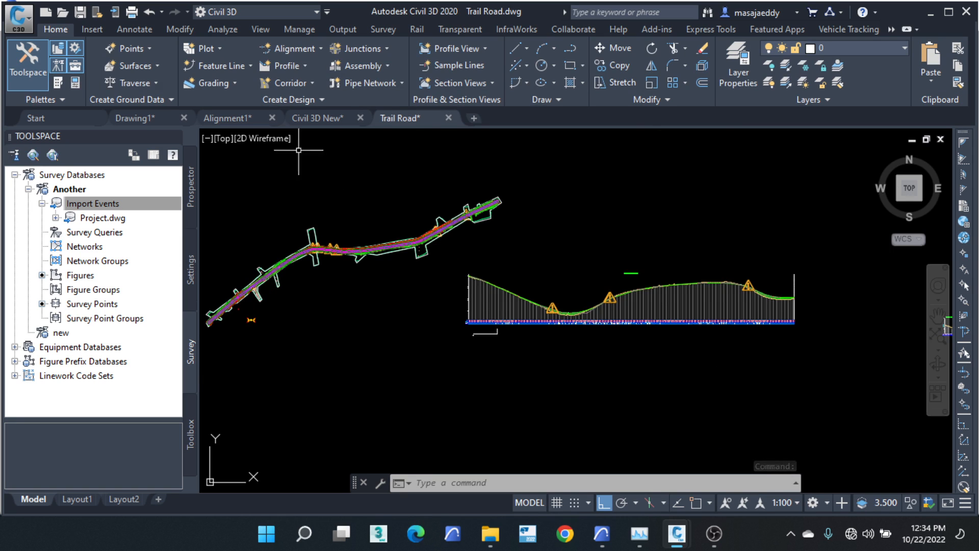
Step: Switch to the Civil 3D New drawing and locate the sample road assemblies above the cross-section sheets
left_click(311, 118)
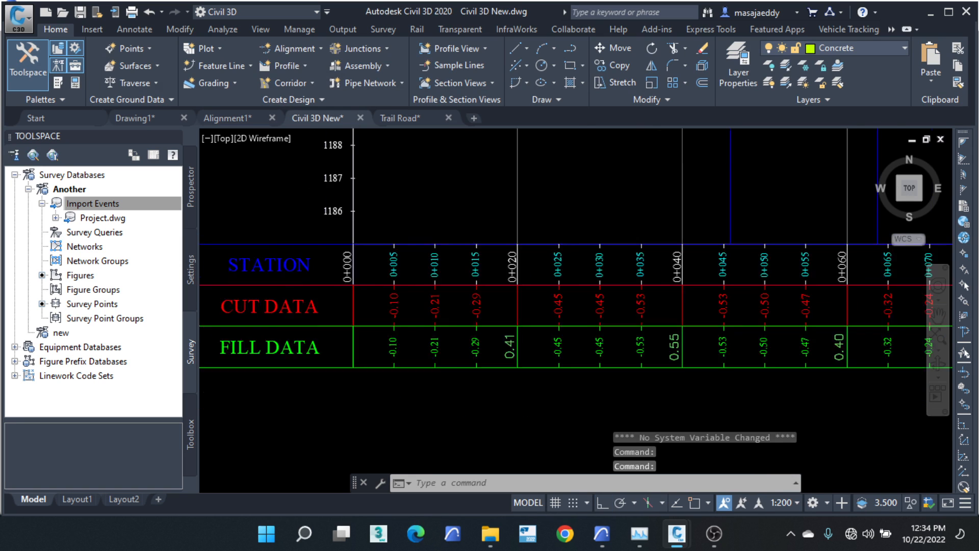
scroll(316, 303, "down", 3)
middle_click_drag(315, 303, 525, 319)
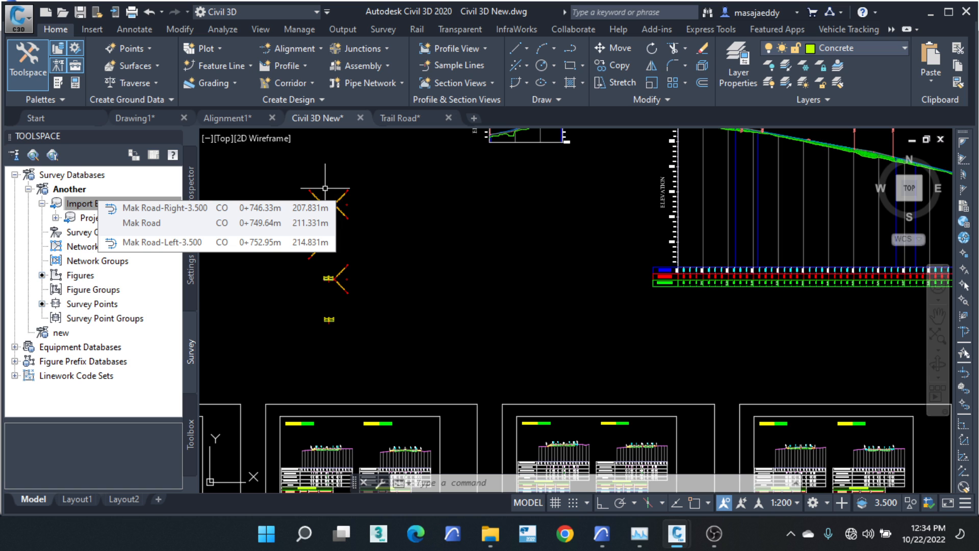
scroll(329, 206, "down", 5)
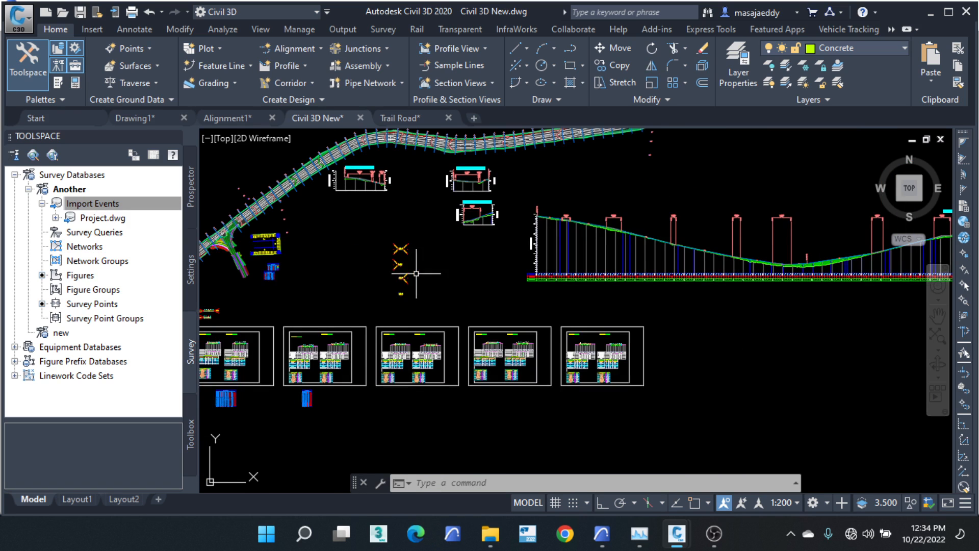
scroll(296, 274, "up", 5)
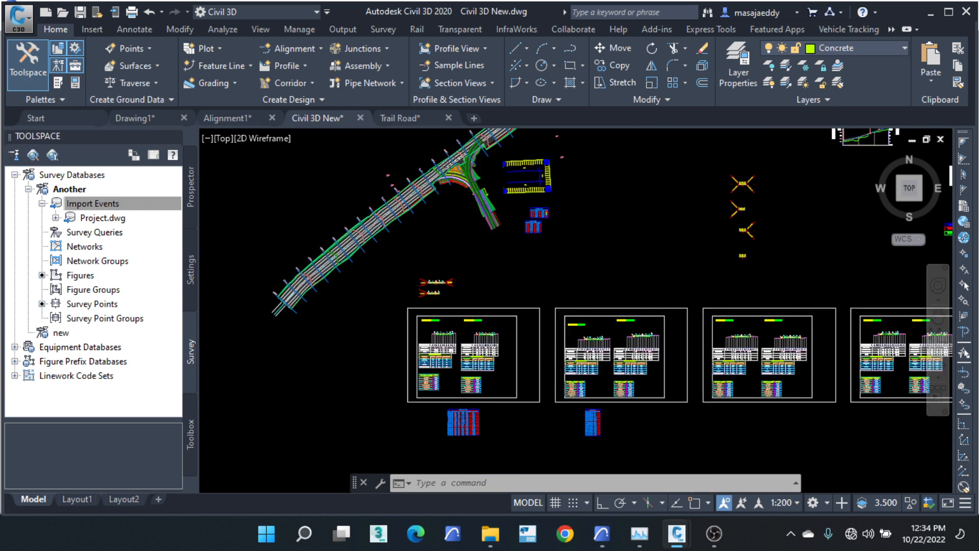
scroll(438, 283, "up", 5)
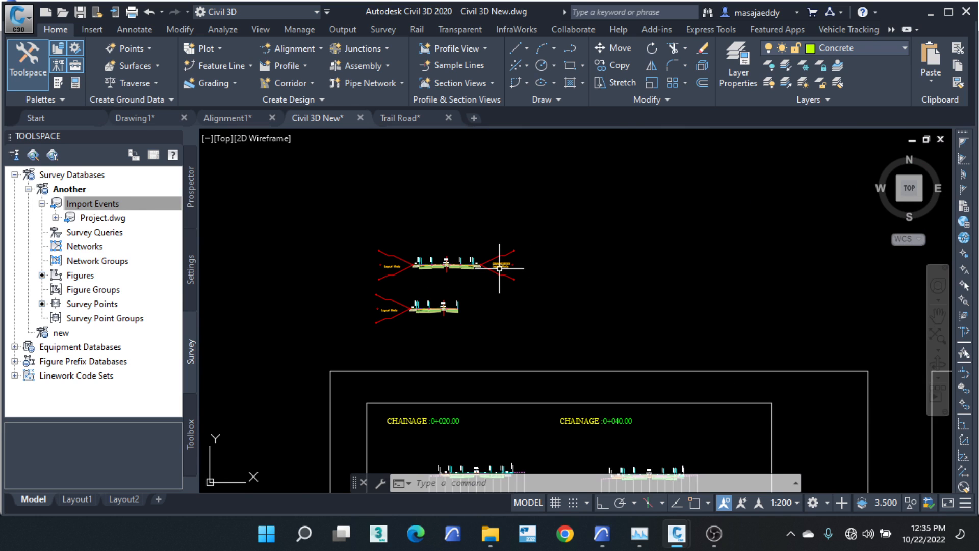
scroll(378, 248, "up", 3)
scroll(586, 306, "up", 3)
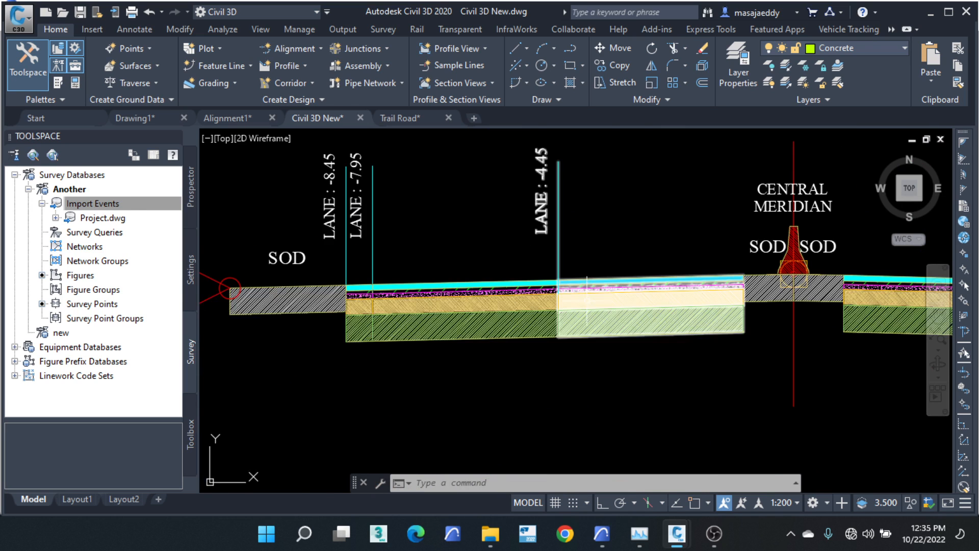
Step: Examine the upper assembly's pavement layers, lane offsets, central meridian, SOD strips and DaylightBench slopes, and return to the Alignment1 drawing
scroll(586, 306, "down", 5)
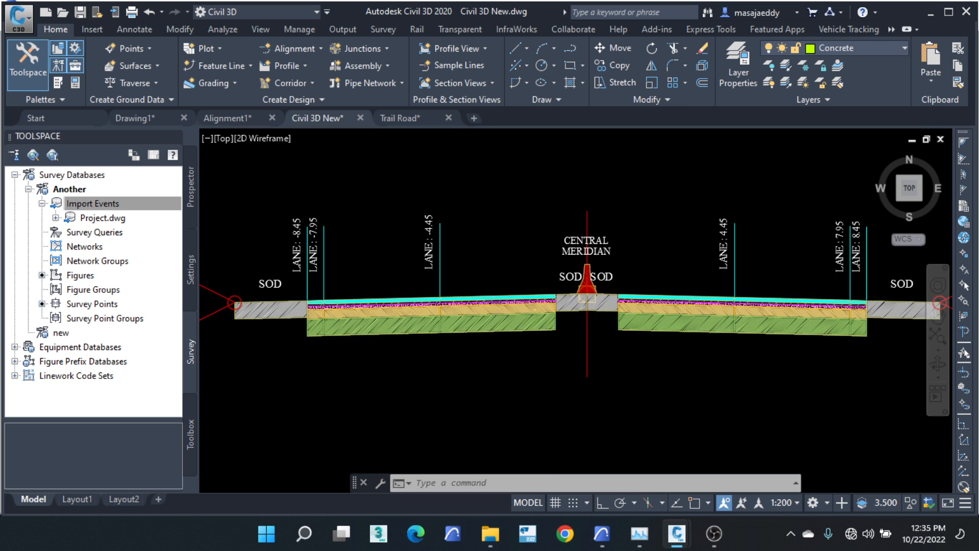
scroll(587, 300, "down", 4)
scroll(479, 285, "up", 2)
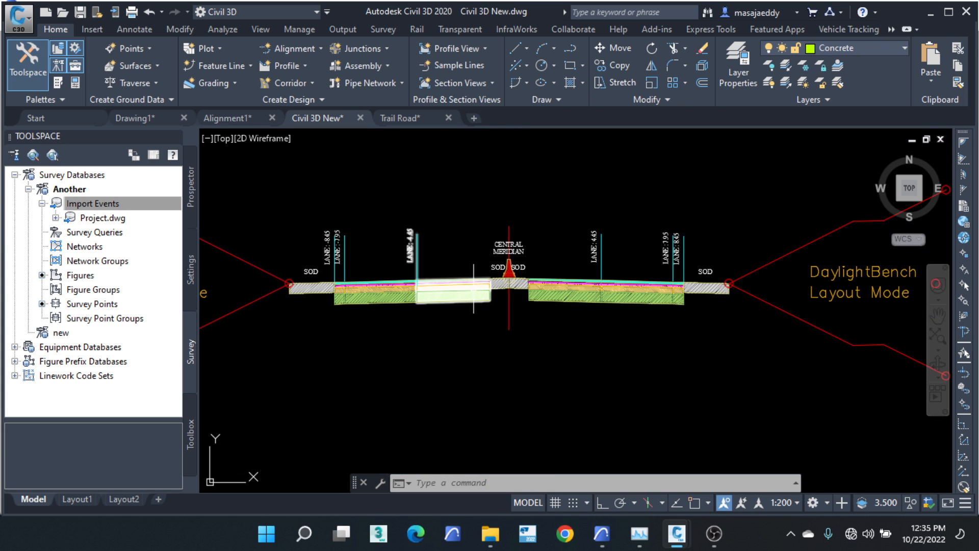
mouse_move(475, 296)
scroll(502, 276, "up", 4)
scroll(502, 276, "down", 4)
scroll(506, 266, "up", 3)
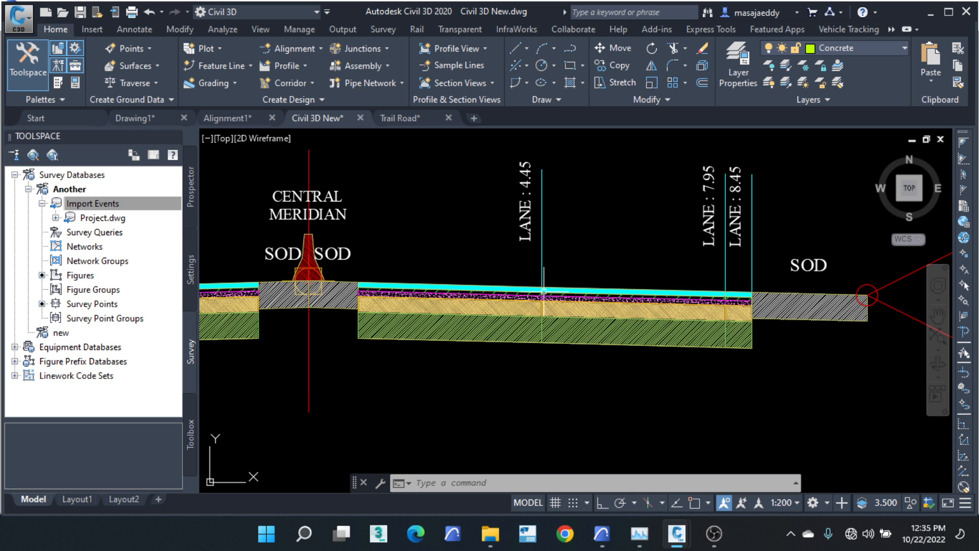
middle_click_drag(822, 279, 674, 280)
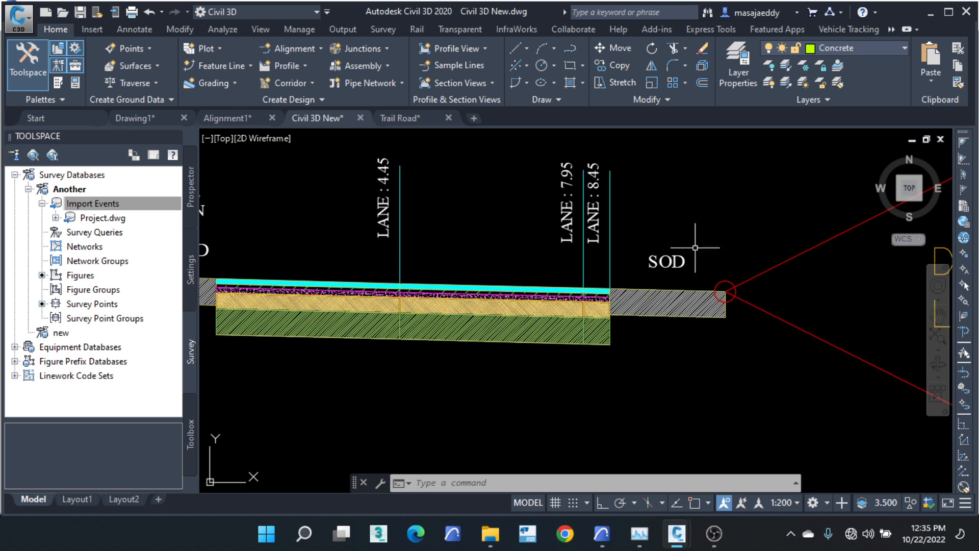
scroll(740, 240, "down", 5)
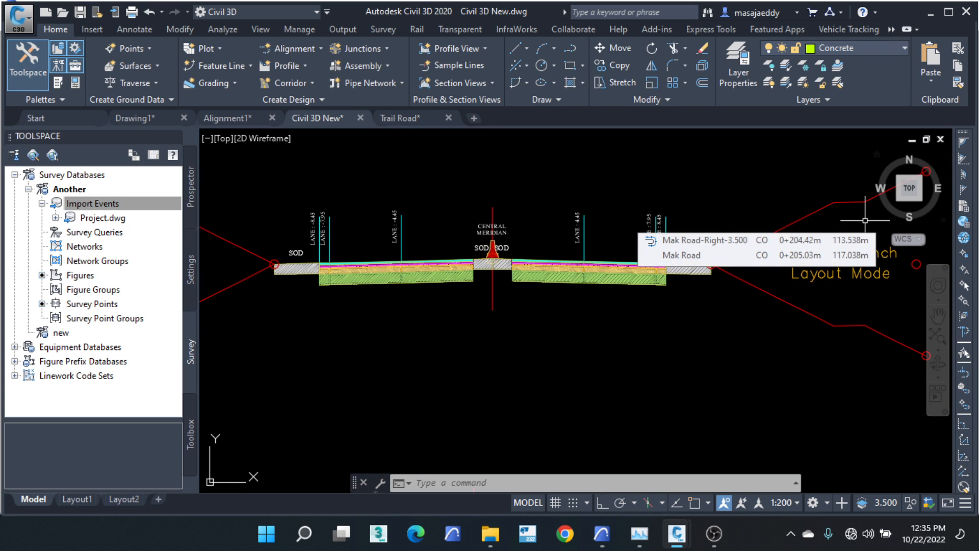
scroll(388, 305, "down", 3)
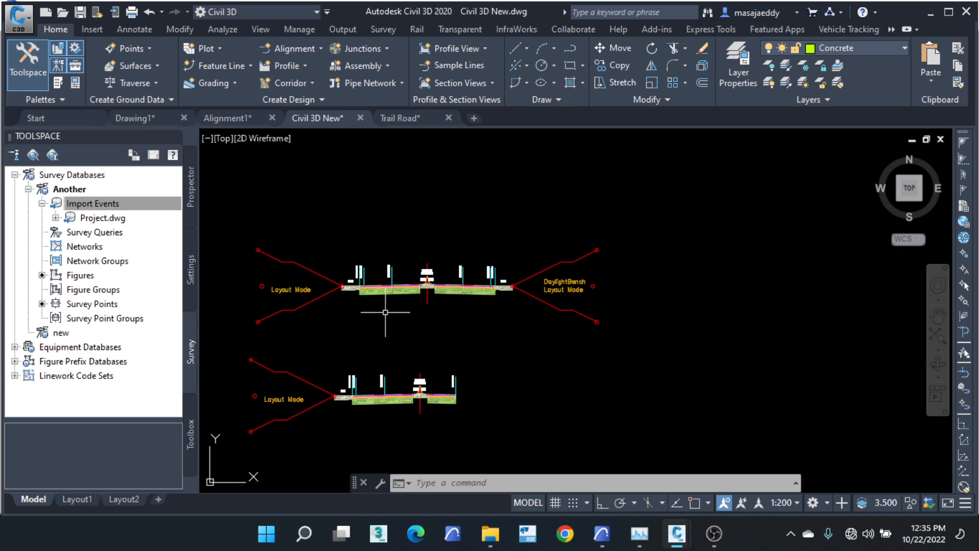
scroll(372, 317, "down", 4)
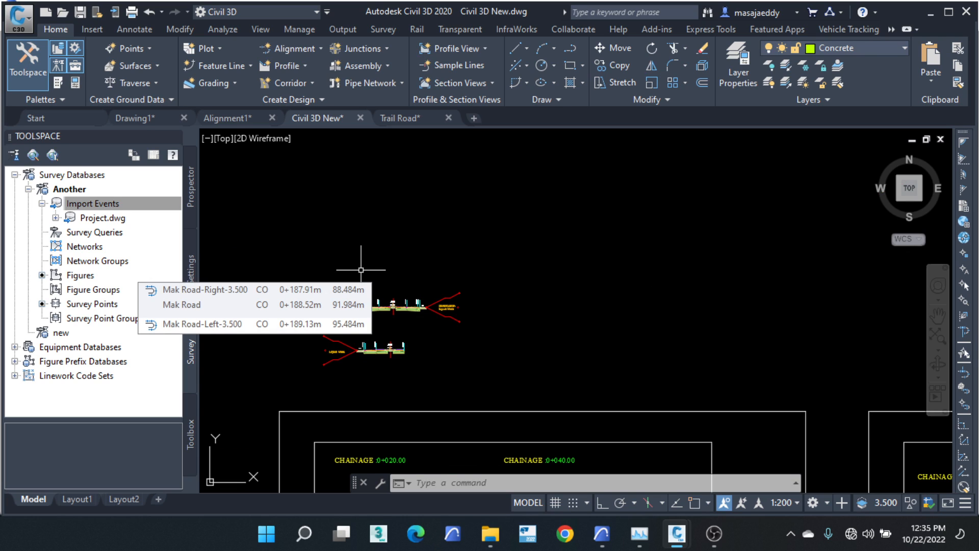
left_click(249, 125)
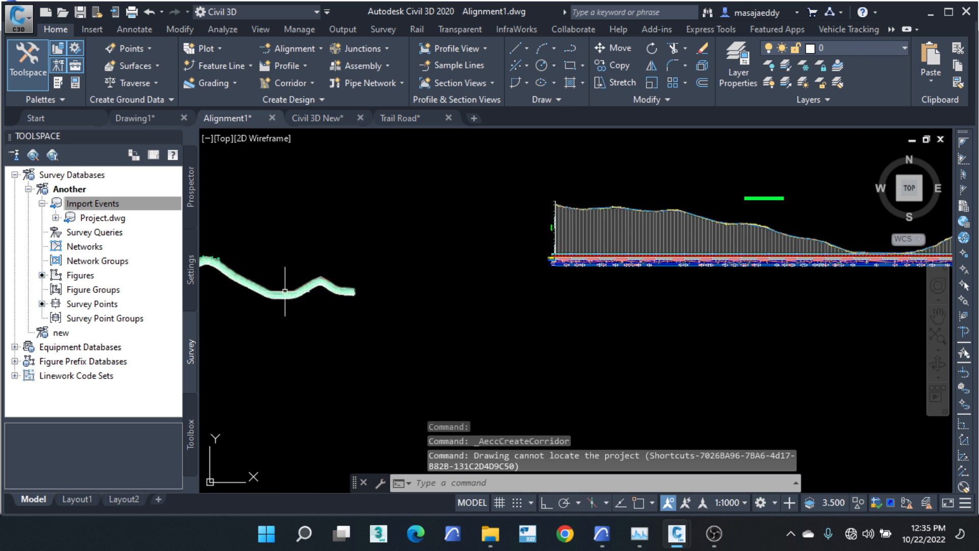
Step: Open the metric subassembly palettes beside the road alignment and review the ready-made common, junction and roundabout assemblies
middle_click_drag(285, 292, 426, 225)
middle_click_drag(229, 231, 486, 240)
mouse_move(269, 184)
middle_mouse_down()
mouse_move(351, 269)
mouse_move(388, 289)
middle_mouse_up()
scroll(386, 257, "up", 3)
middle_click_drag(453, 218, 350, 265)
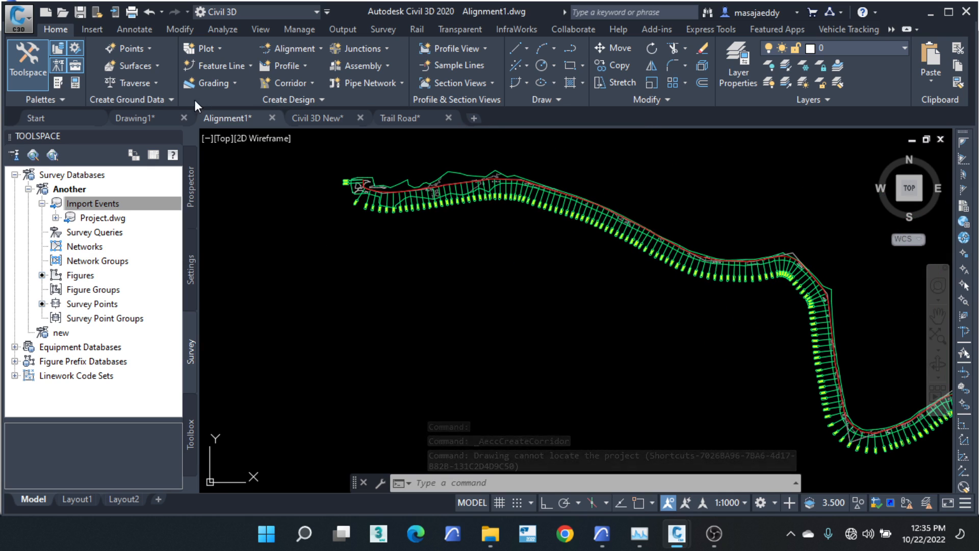
left_click(58, 84)
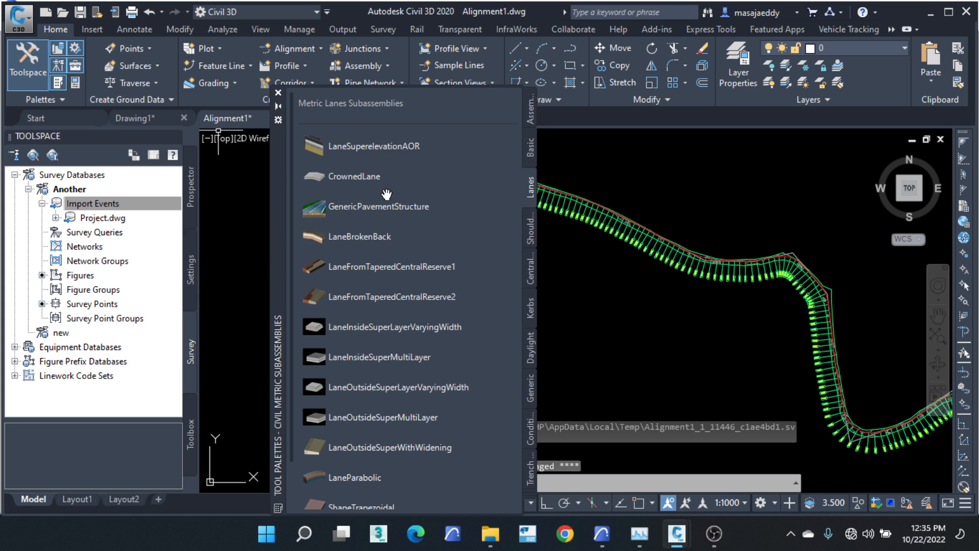
left_click(529, 108)
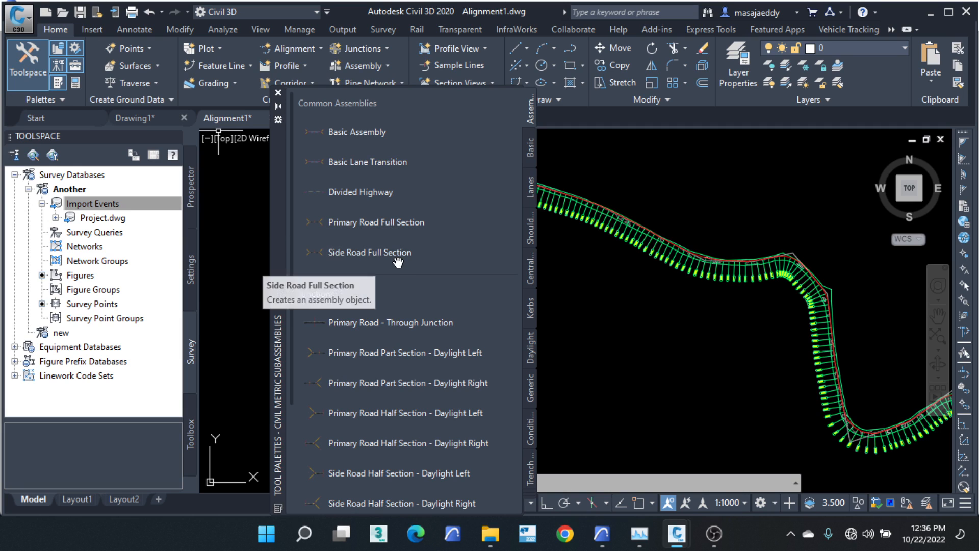
scroll(403, 352, "down", 3)
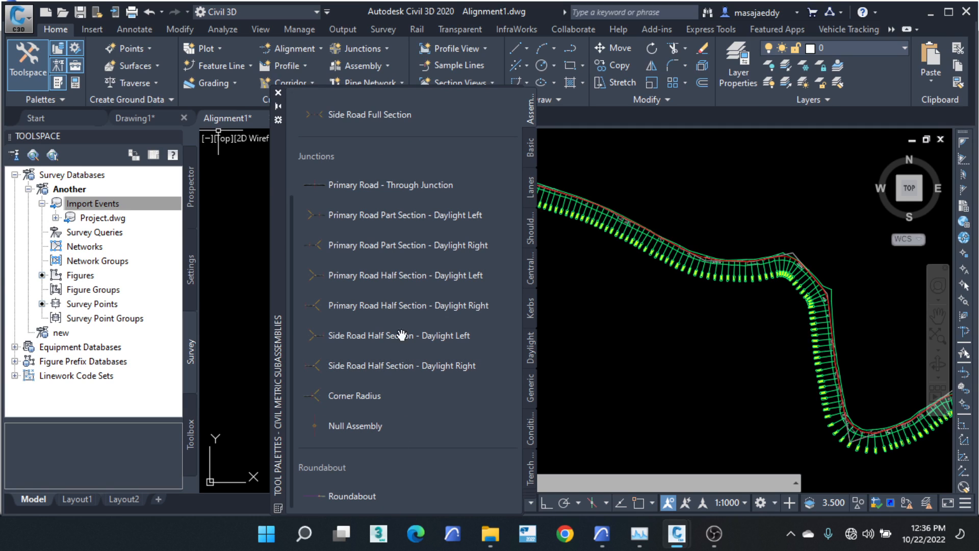
scroll(365, 140, "up", 3)
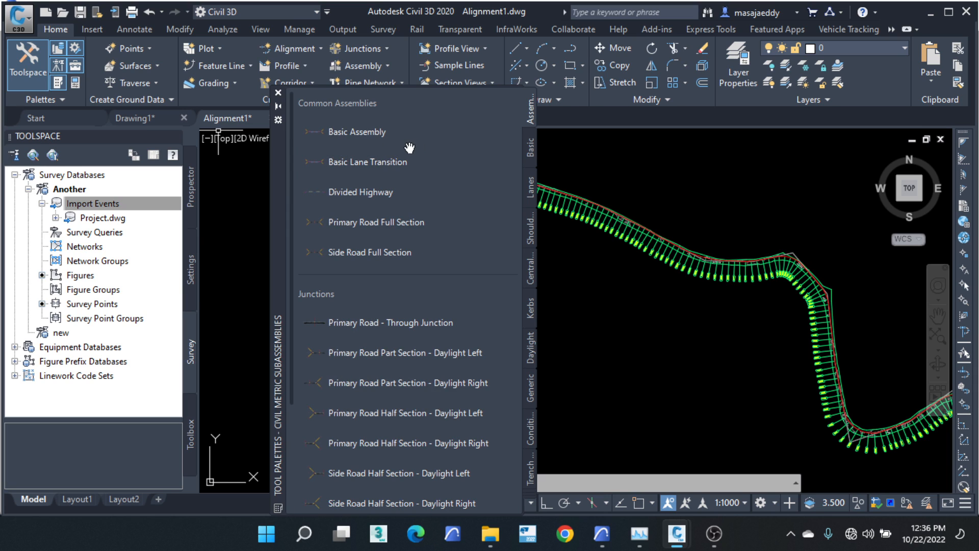
left_click(362, 126)
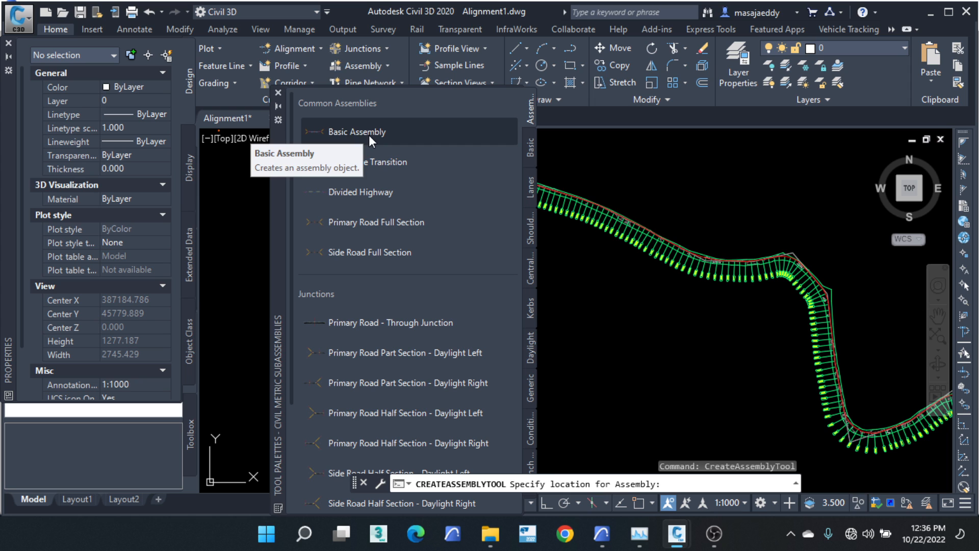
scroll(709, 239, "down", 3)
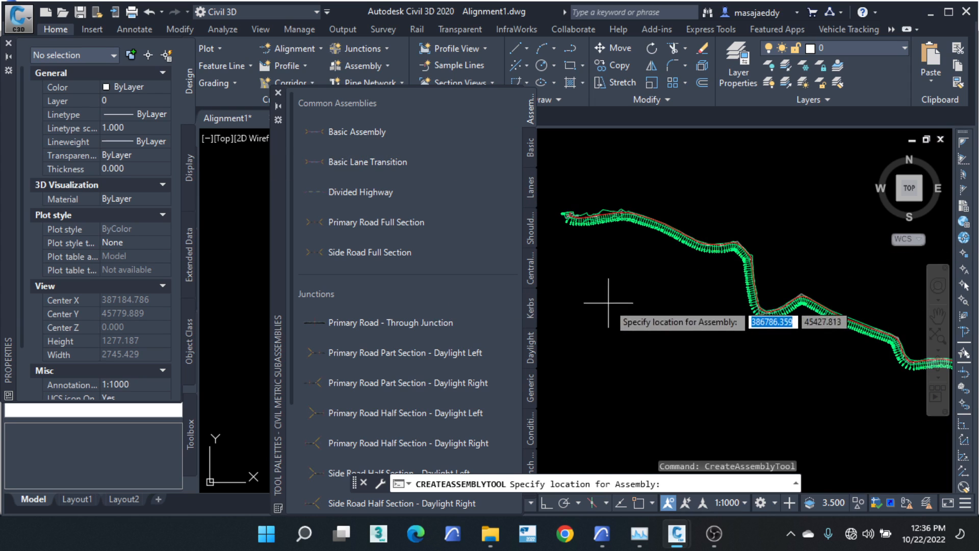
left_click(278, 91)
left_click(8, 47)
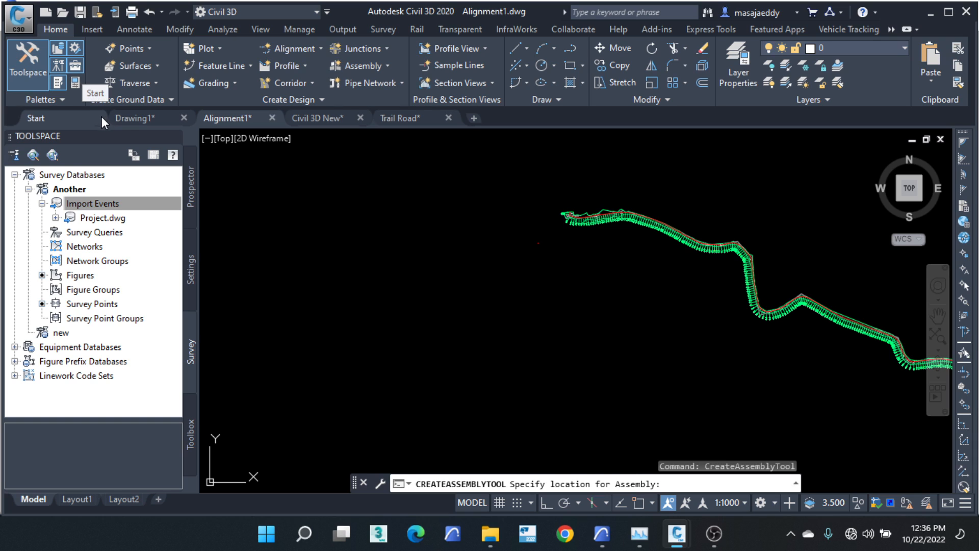
Step: Reopen the tool palettes with the Civil Metric Subassemblies set, check the central reserve subassemblies, and return to the common assemblies
left_click(62, 83)
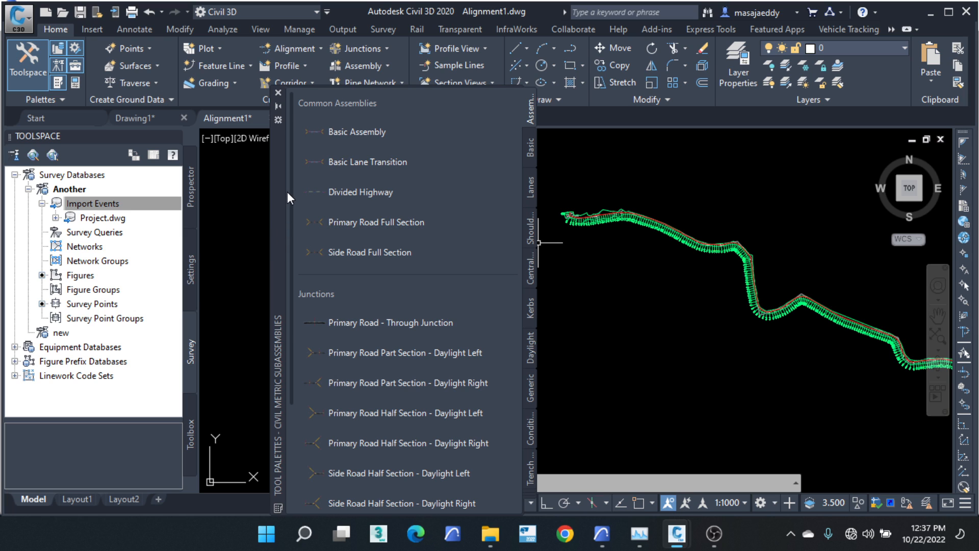
right_click(280, 148)
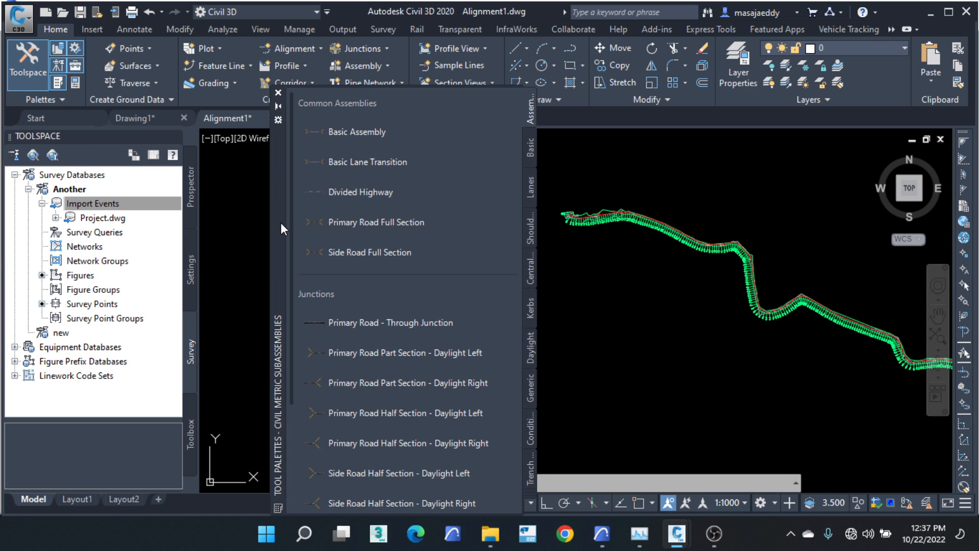
right_click(271, 201)
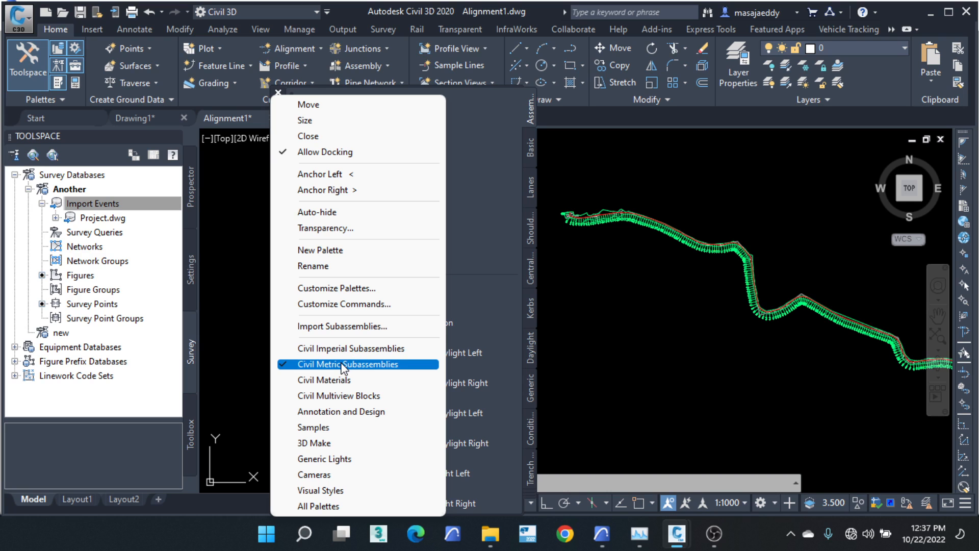
left_click(344, 364)
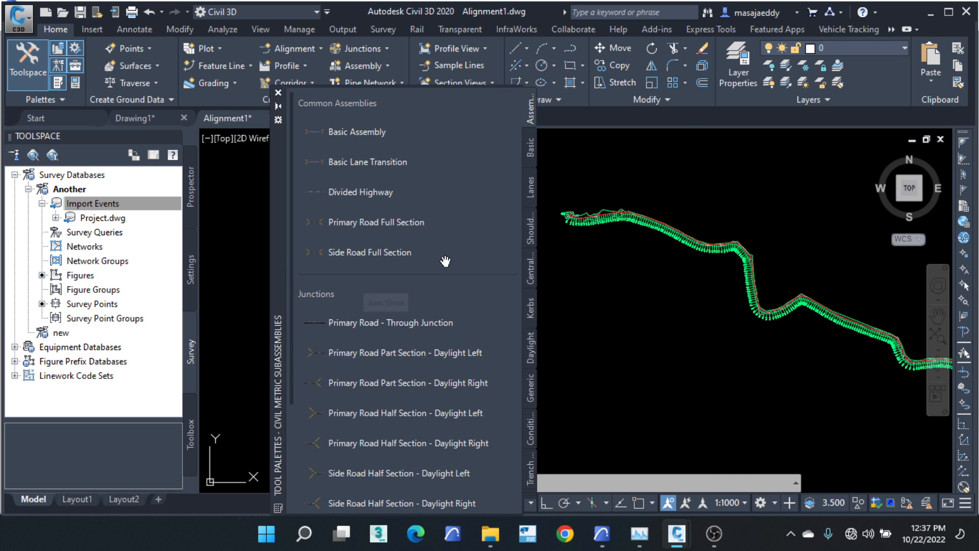
left_click(527, 269)
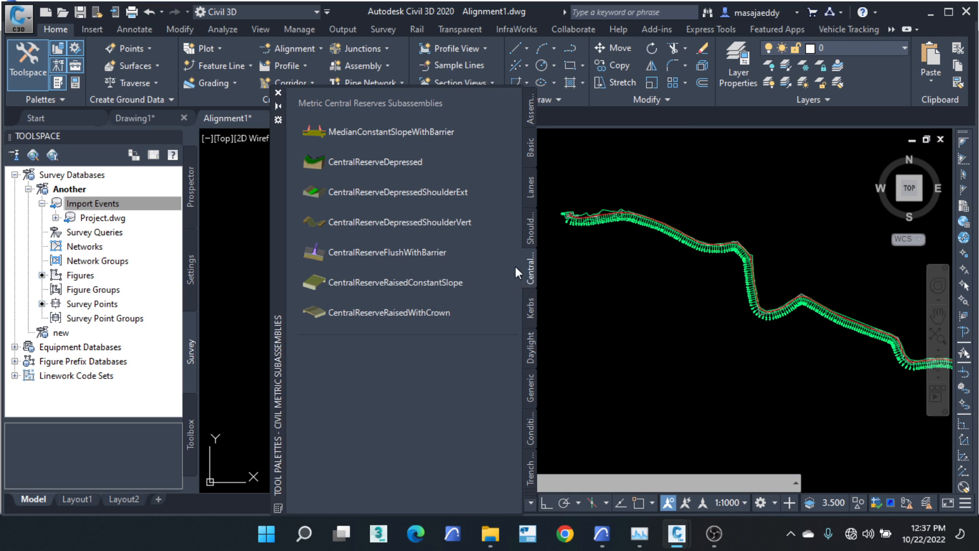
left_click(528, 113)
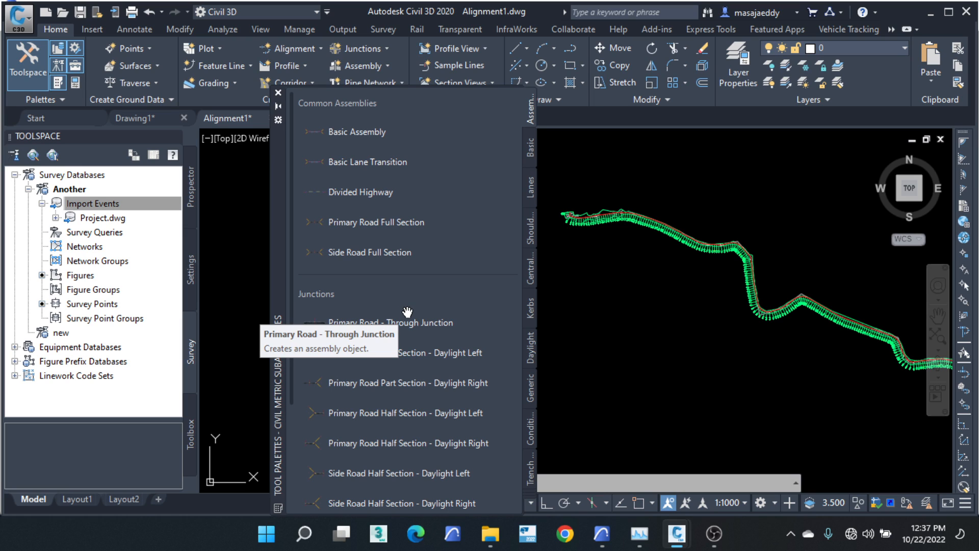
Step: Place a Basic Assembly in the empty area above the road alignment and check its lanes, kerbs and side slopes
left_click(355, 133)
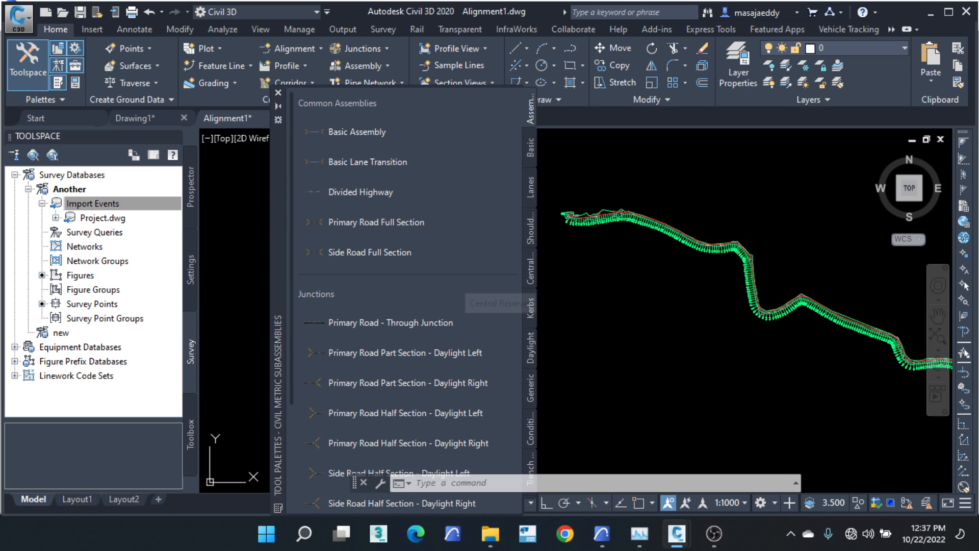
scroll(668, 303, "up", 3)
scroll(667, 301, "up", 2)
scroll(753, 315, "down", 2)
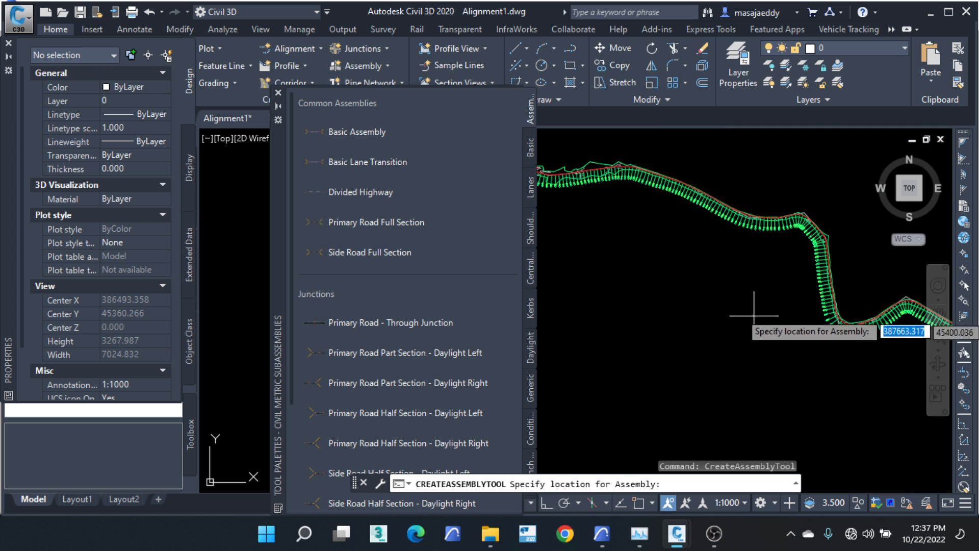
middle_click_drag(696, 240, 629, 306)
scroll(628, 305, "down", 2)
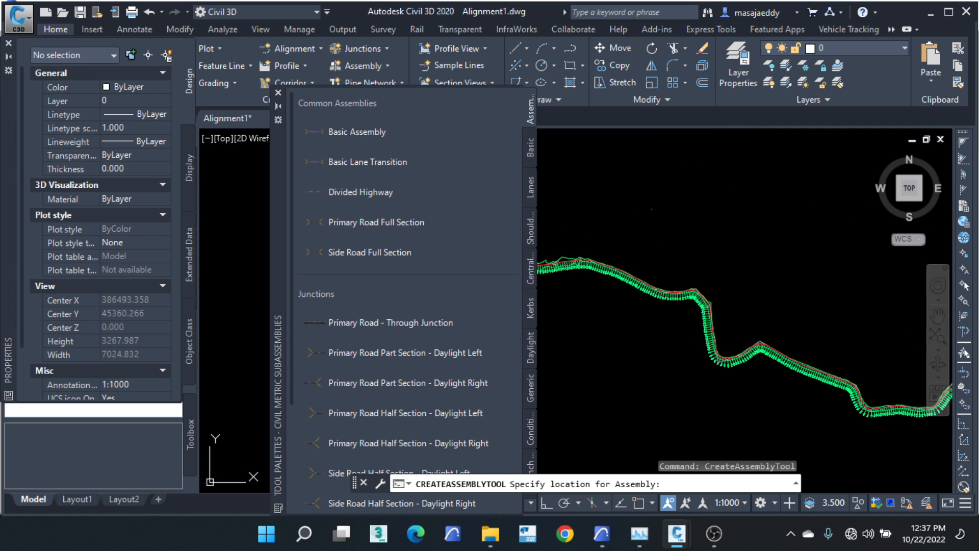
scroll(634, 201, "up", 5)
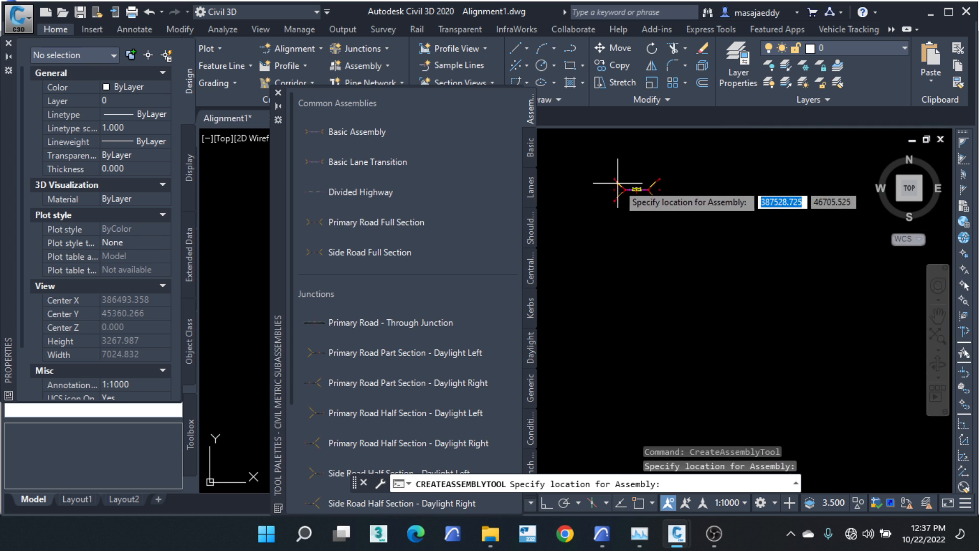
scroll(698, 199, "up", 2)
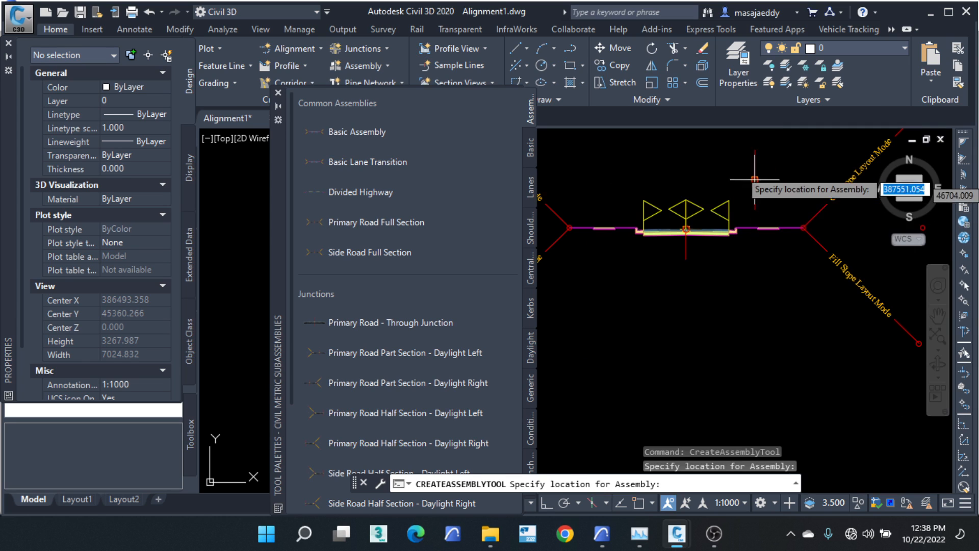
scroll(744, 170, "down", 2)
scroll(740, 177, "down", 3)
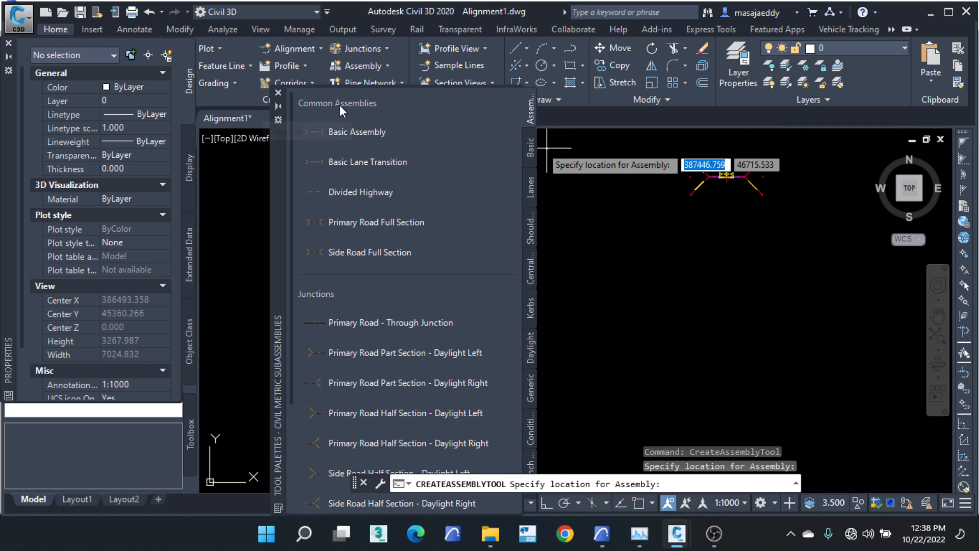
Step: Close the tool palettes, end assembly placement without adding another one, and dismiss the event list, keeping the placed assembly in view
left_click(278, 92)
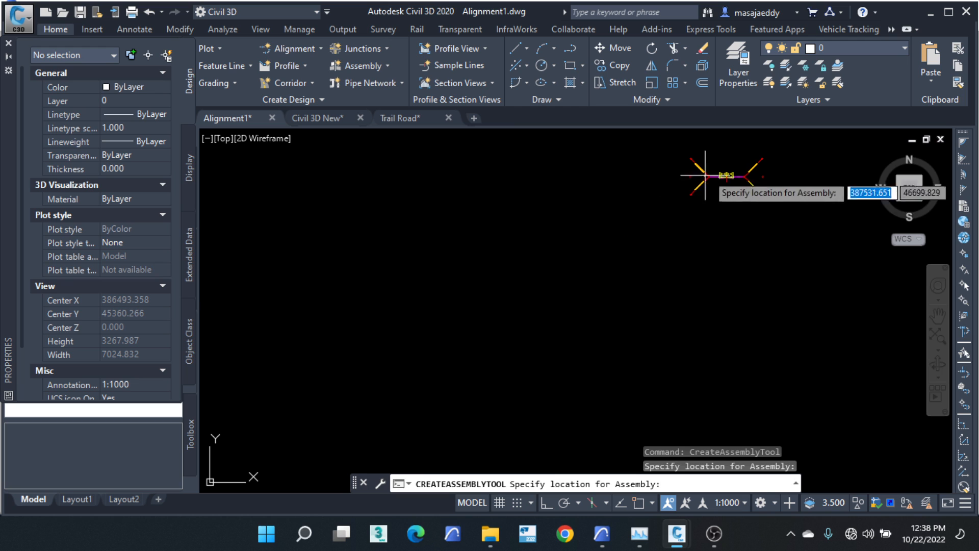
scroll(703, 194, "up", 3)
scroll(734, 189, "up", 2)
scroll(573, 175, "down", 4)
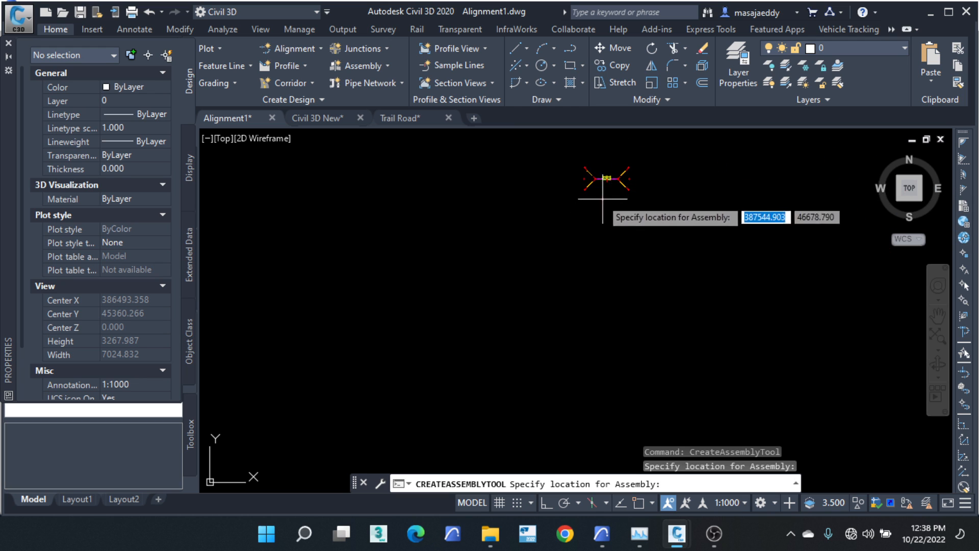
scroll(601, 177, "up", 3)
scroll(604, 174, "up", 5)
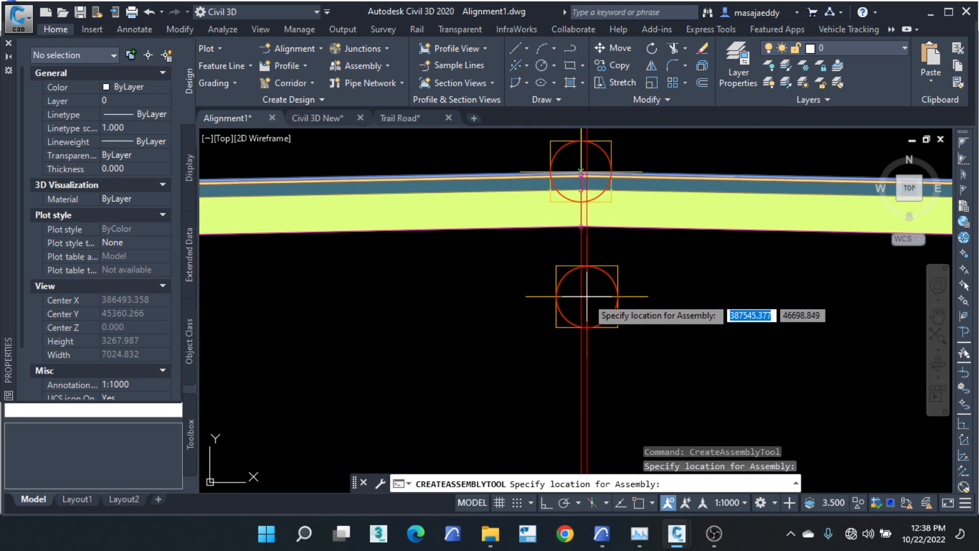
key("Escape")
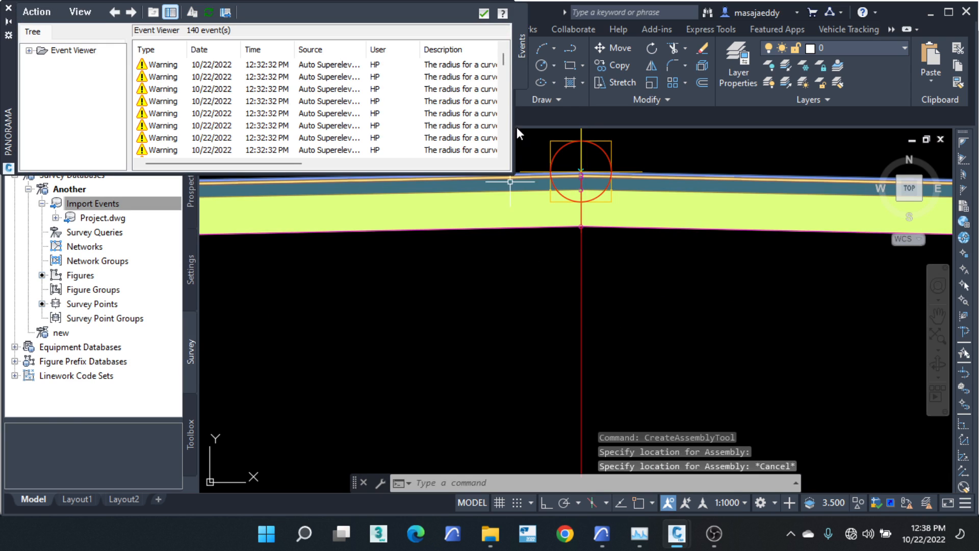
left_click(487, 15)
scroll(530, 204, "down", 2)
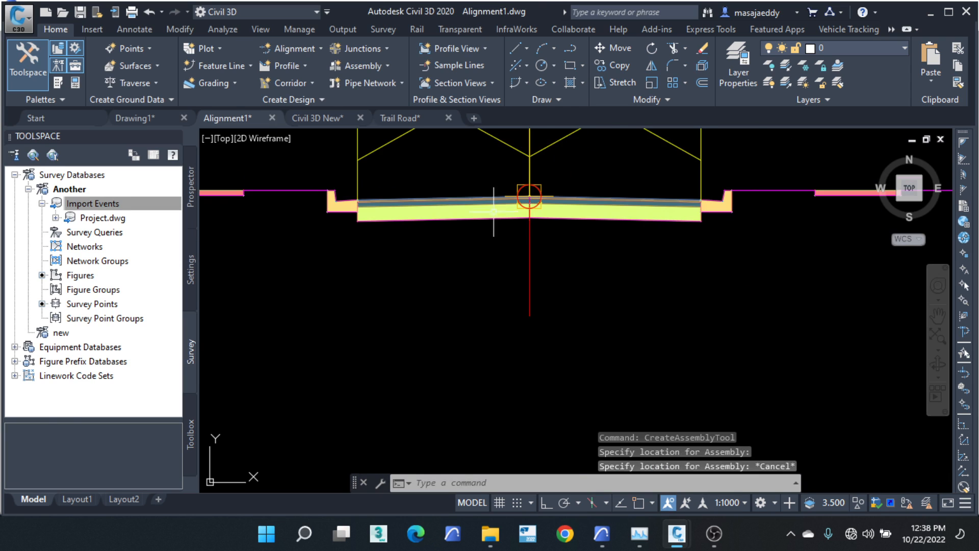
left_click(532, 270)
left_click(504, 278)
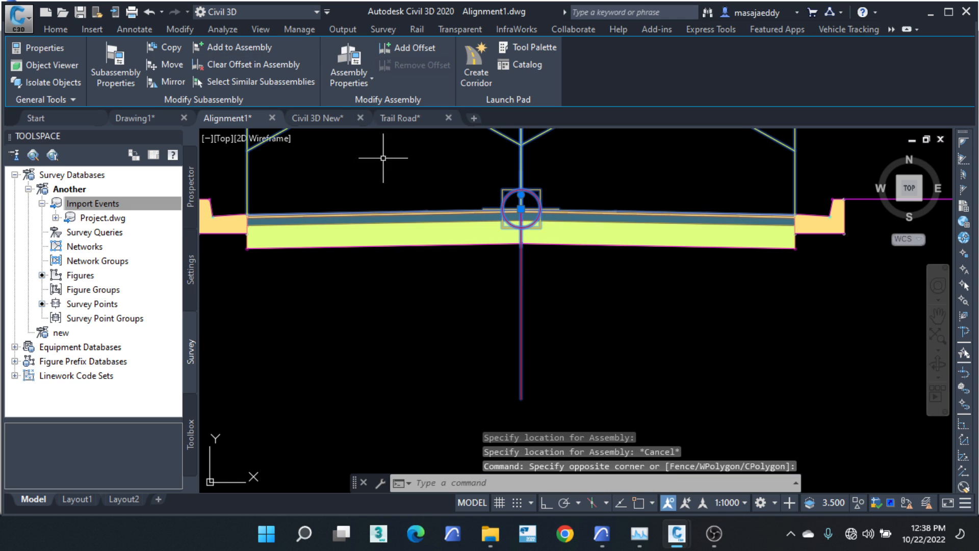
right_click(453, 185)
key("Escape")
key("Escape")
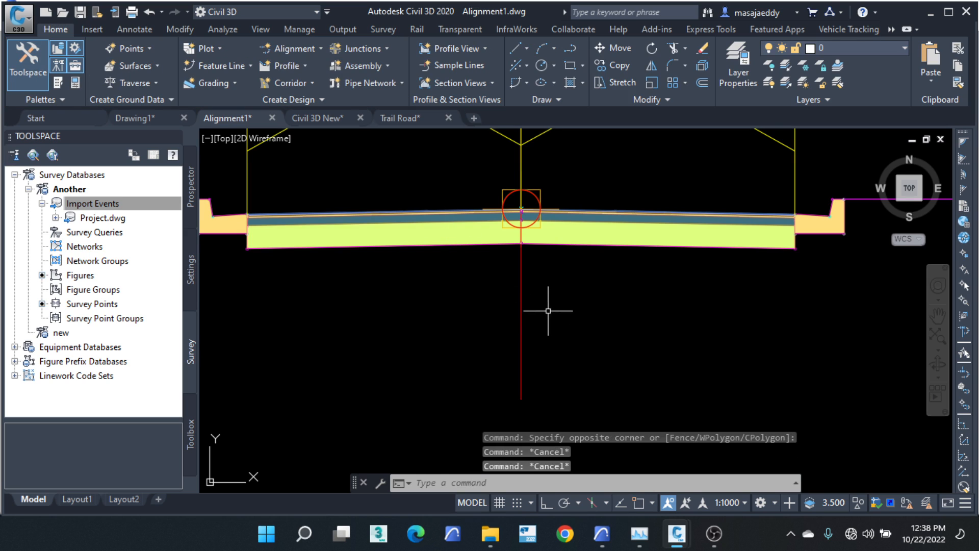
Step: Review the Basic Assembly's construction properties, including the LaneSuperelevationAOR and BasicSidewalk values, and close them without changes
left_click(550, 295)
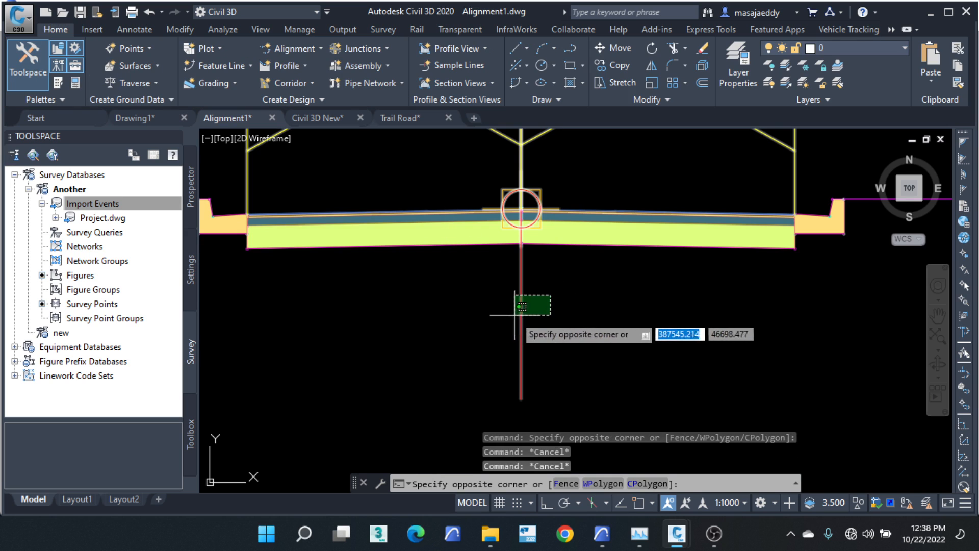
left_click(486, 315)
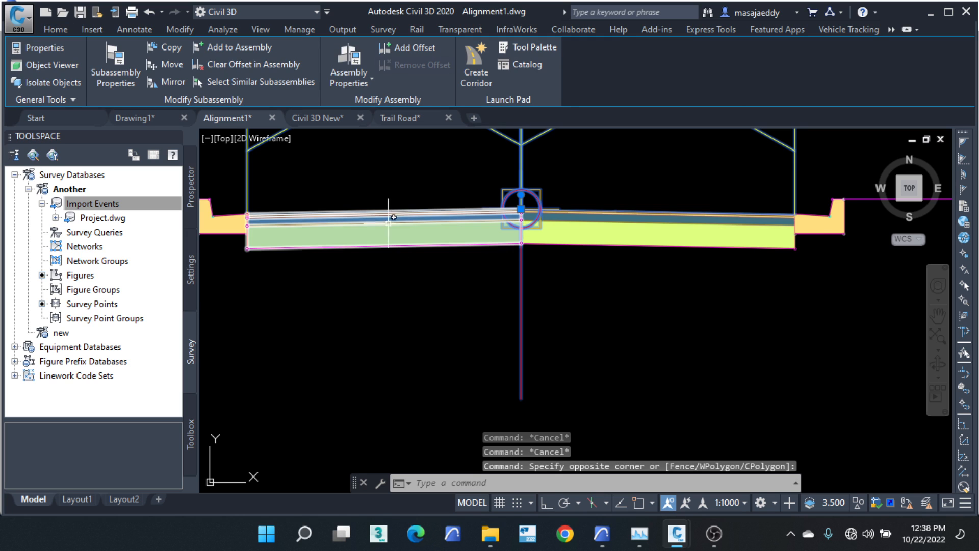
right_click(403, 255)
left_click(466, 396)
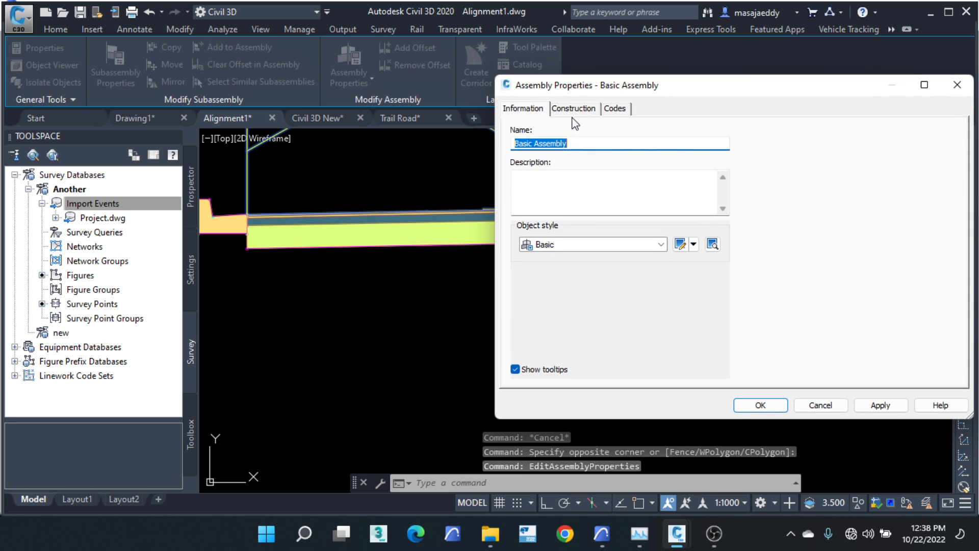
left_click(588, 109)
left_click_drag(602, 85, 287, 54)
left_click(241, 152)
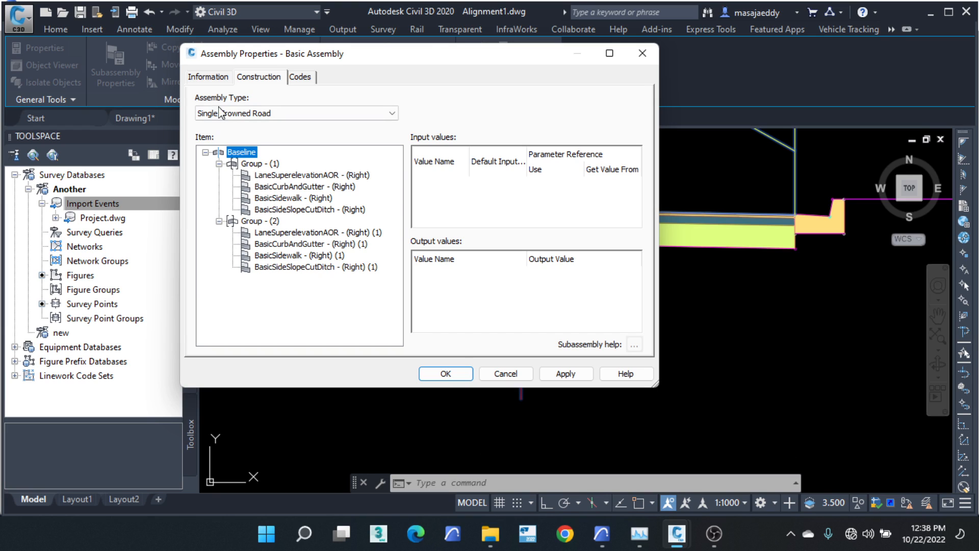
left_click(289, 175)
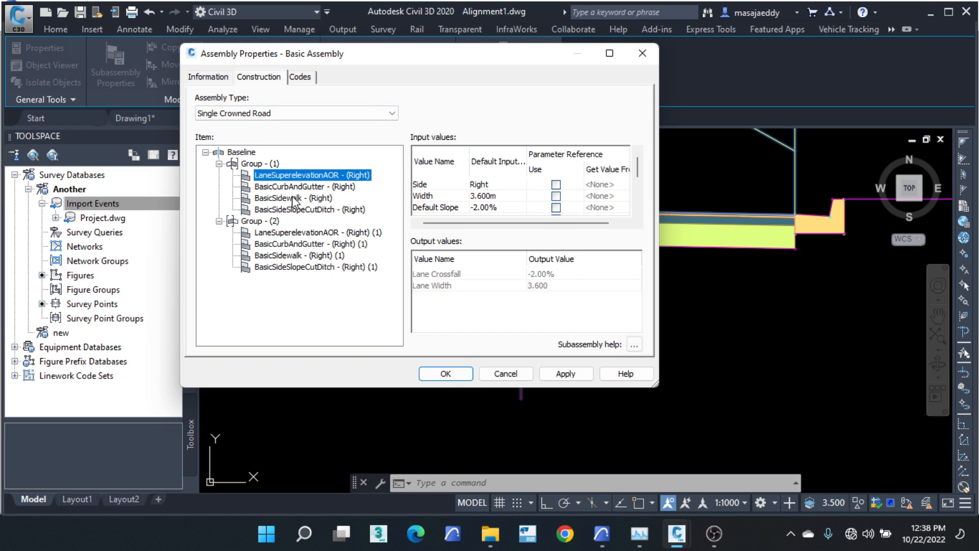
left_click(291, 199)
left_click(284, 256)
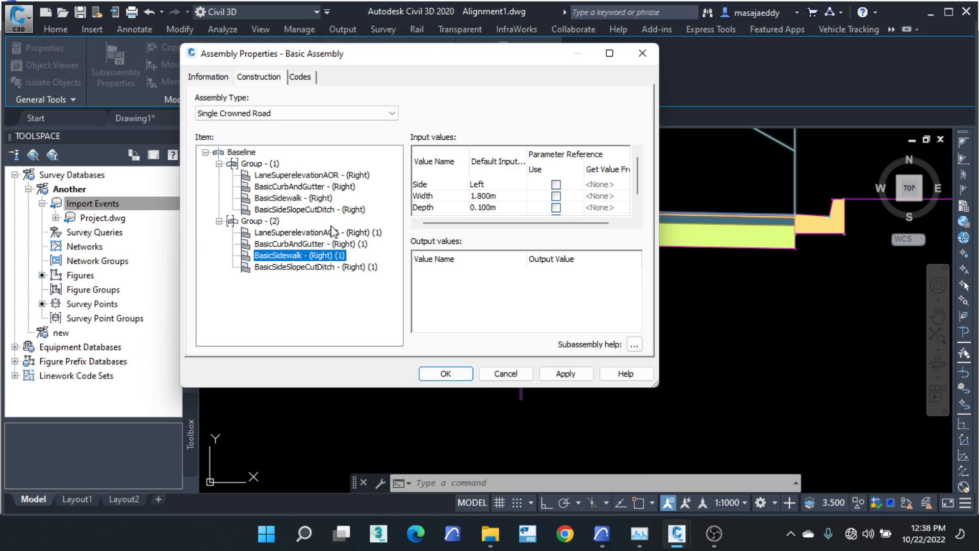
left_click(644, 55)
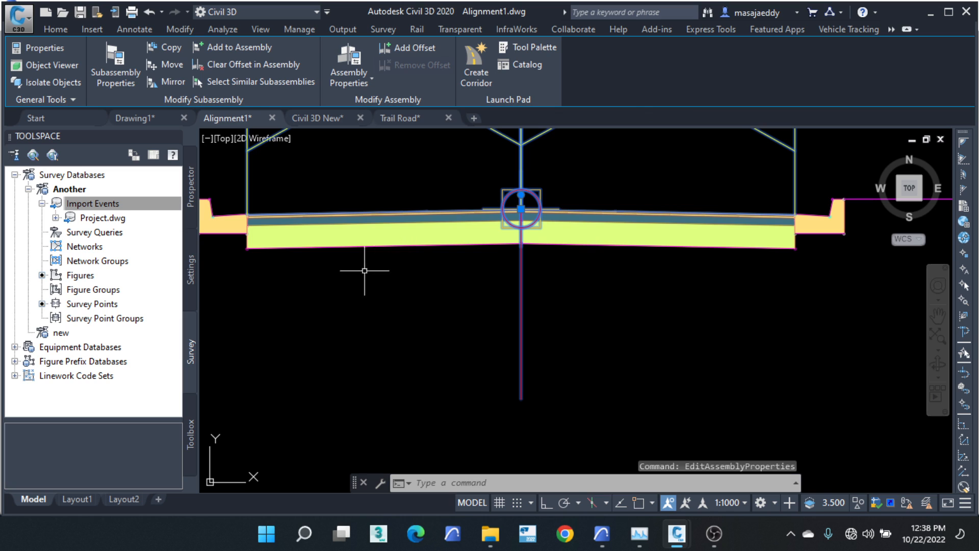
Step: Review the Basic Assembly's general object properties, close them without changes, and clear the selection
right_click(327, 264)
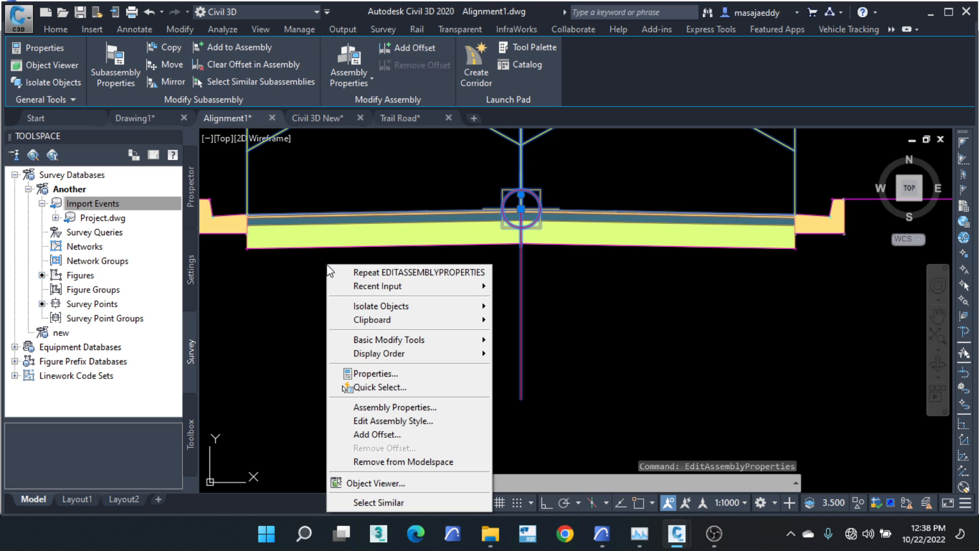
mouse_move(377, 354)
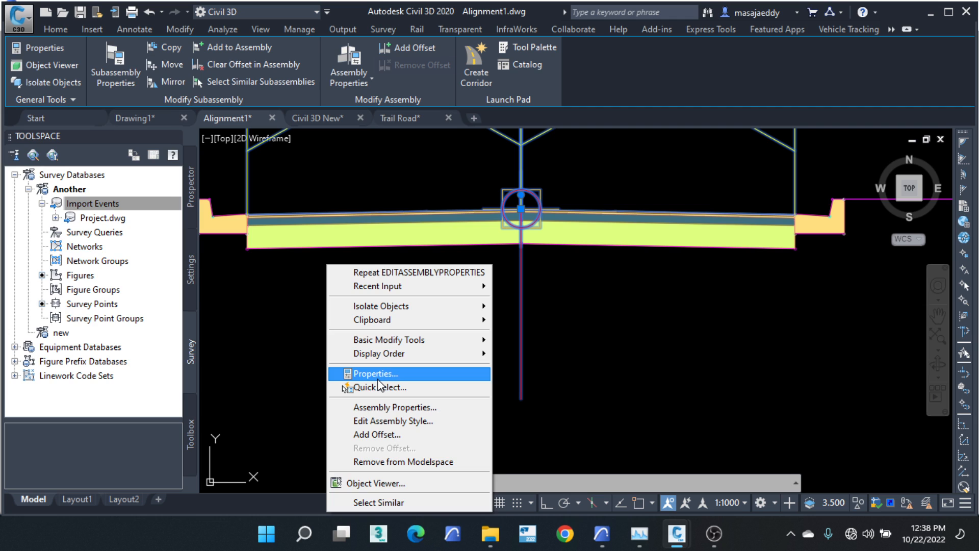
left_click(378, 377)
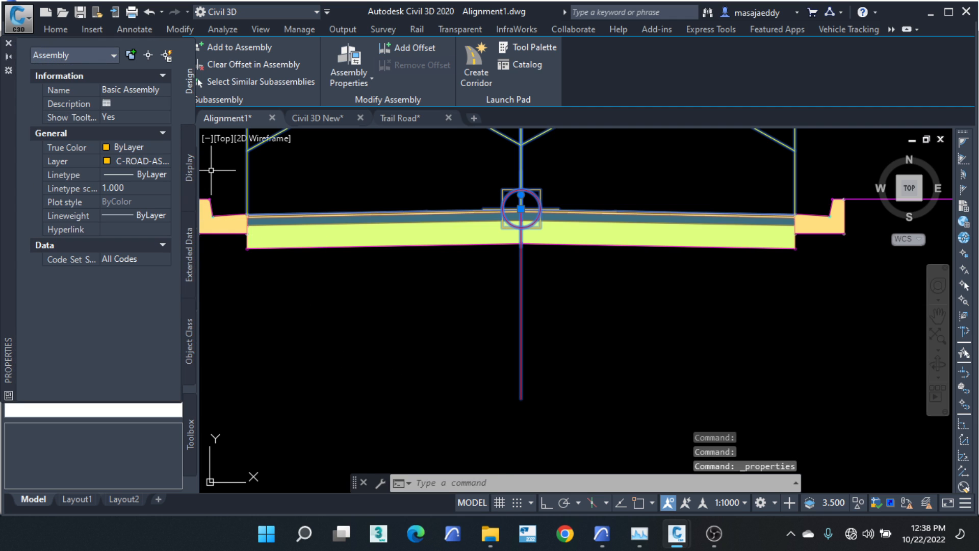
key("Escape")
key("Escape")
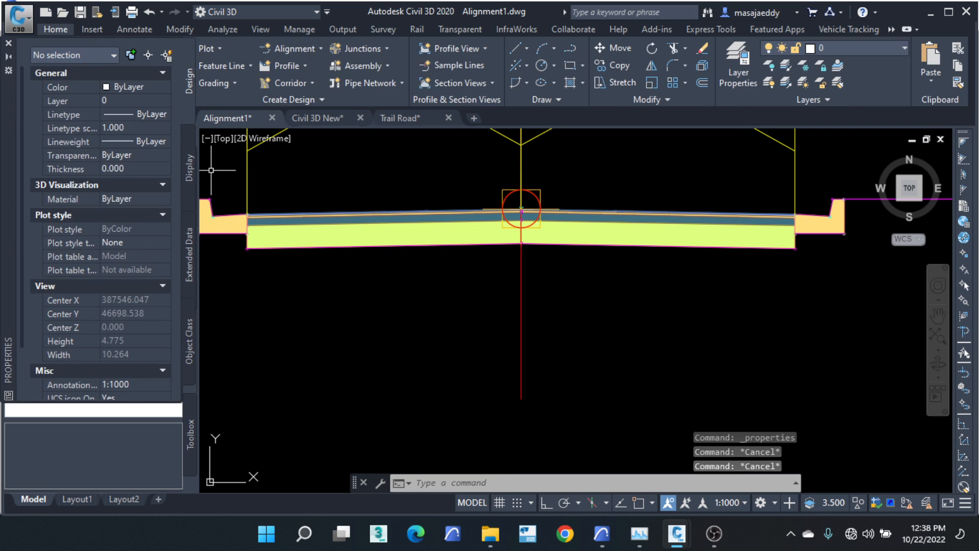
left_click(8, 43)
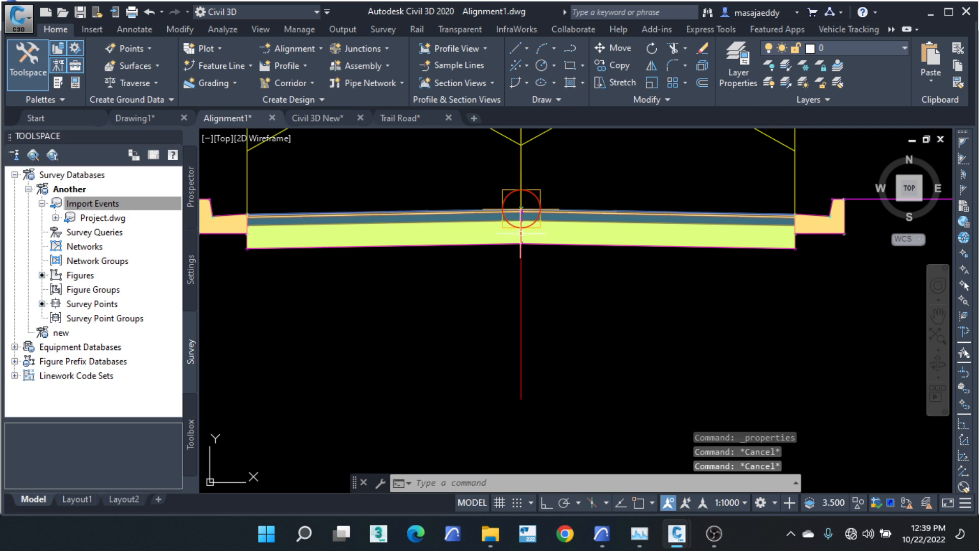
Step: Select the right lane subassembly of the Basic Assembly and inspect its pavement layers up close
middle_click_drag(521, 233, 366, 246)
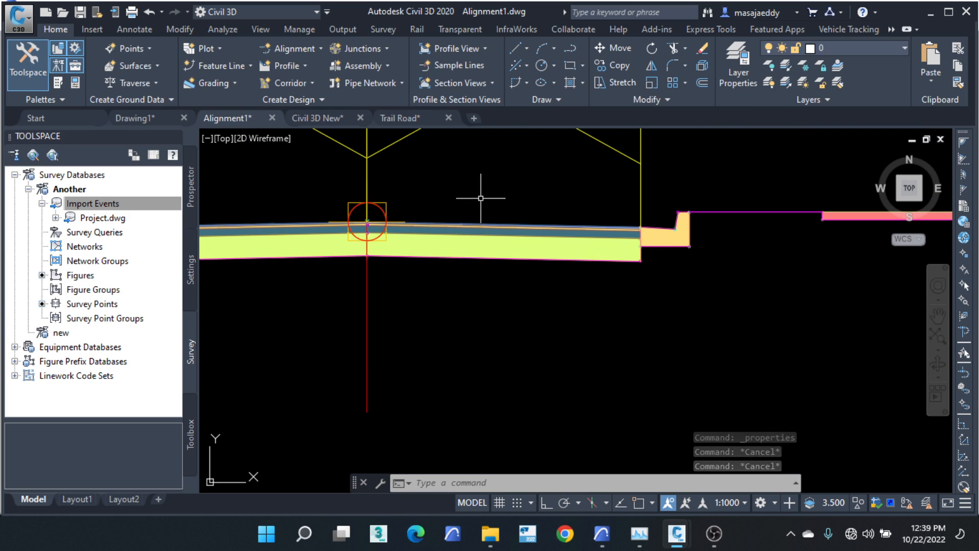
scroll(352, 241, "up", 2)
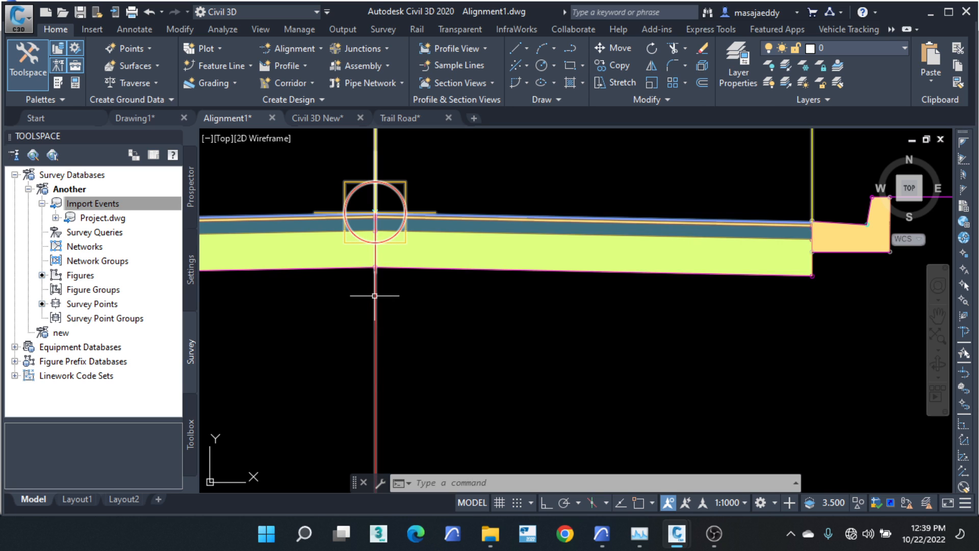
left_click(556, 233)
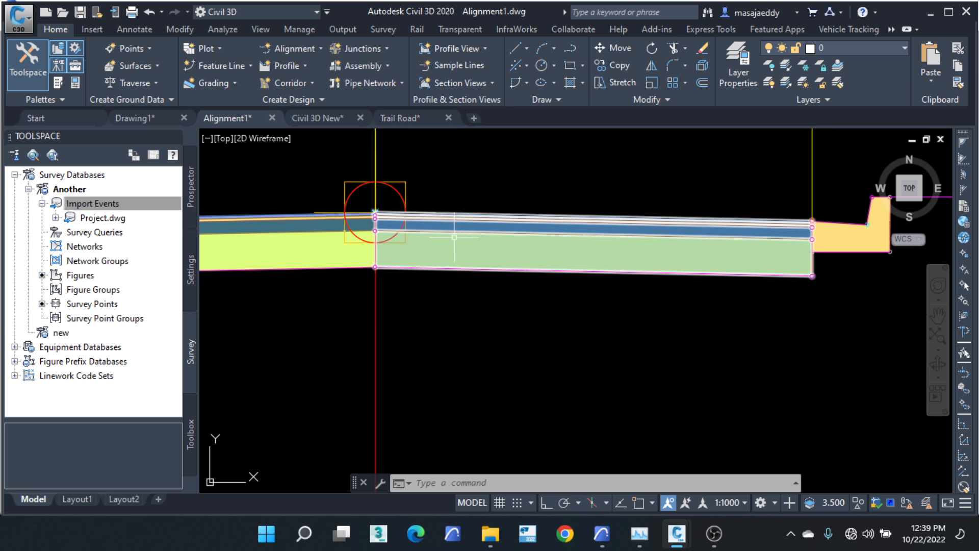
scroll(397, 238, "down", 3)
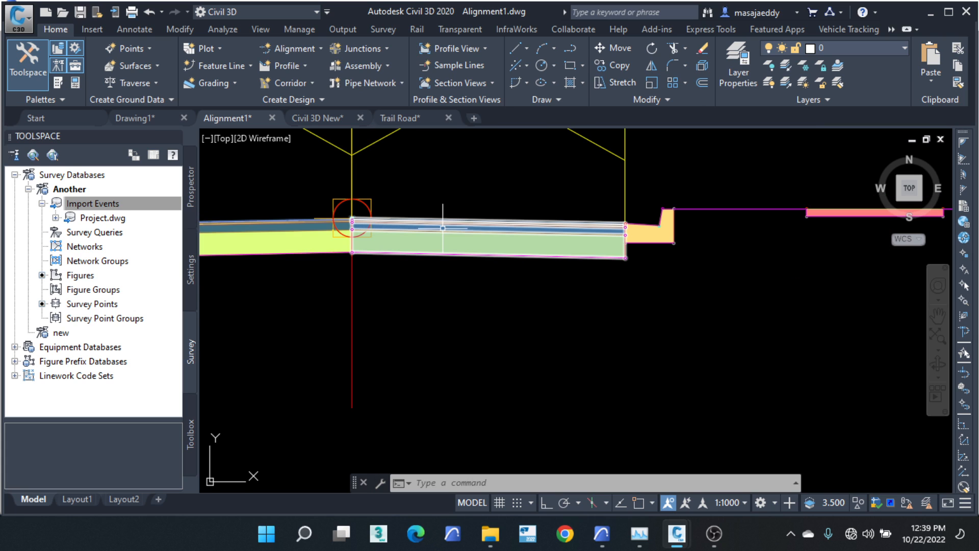
scroll(439, 227, "up", 3)
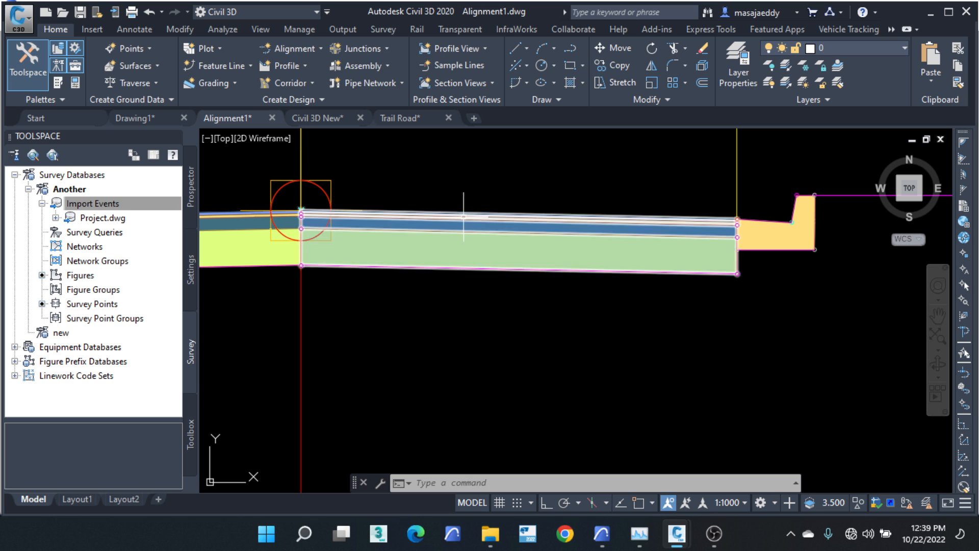
left_click(465, 214)
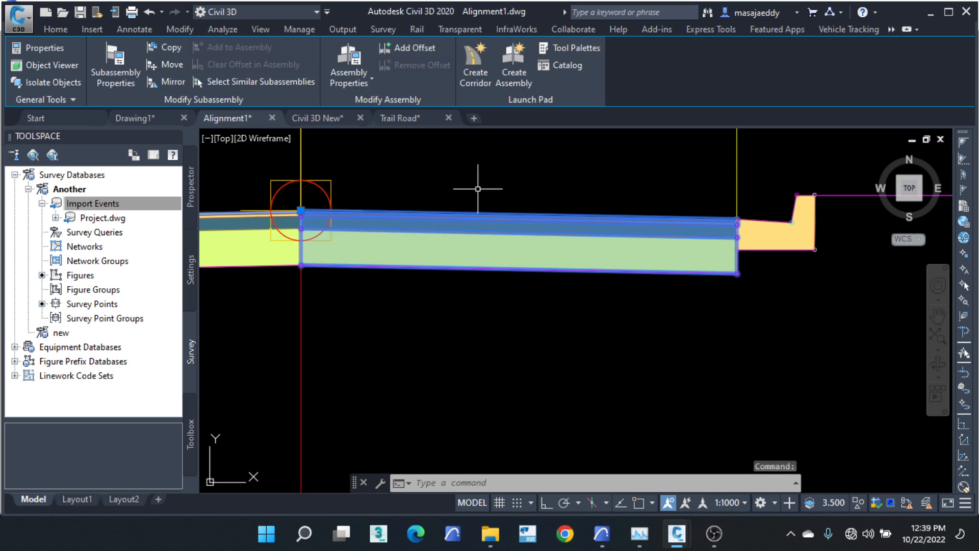
Step: Inspect the right kerb and the BasicSidewalk subassembly out to the point where the side slope starts
scroll(448, 230, "down", 3)
scroll(495, 225, "up", 3)
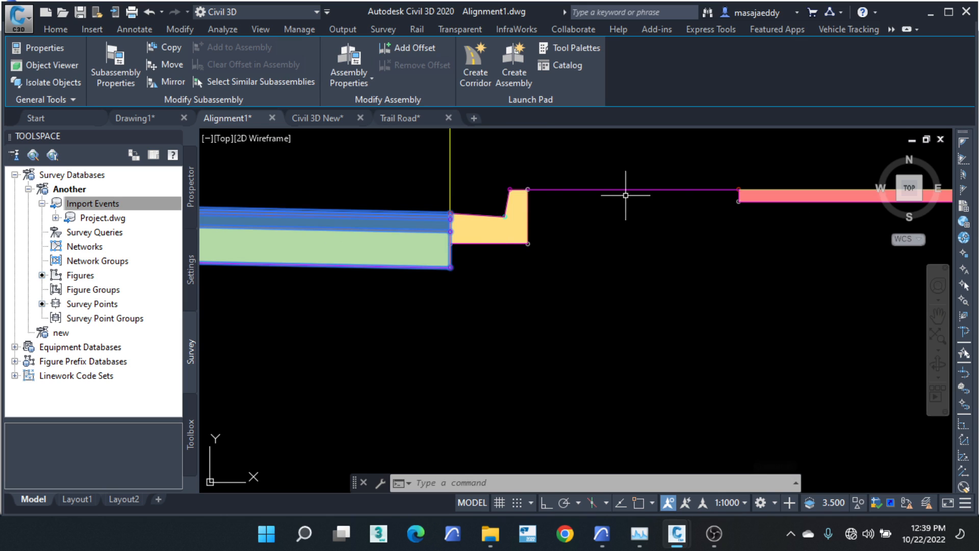
scroll(625, 194, "down", 3)
scroll(644, 194, "up", 3)
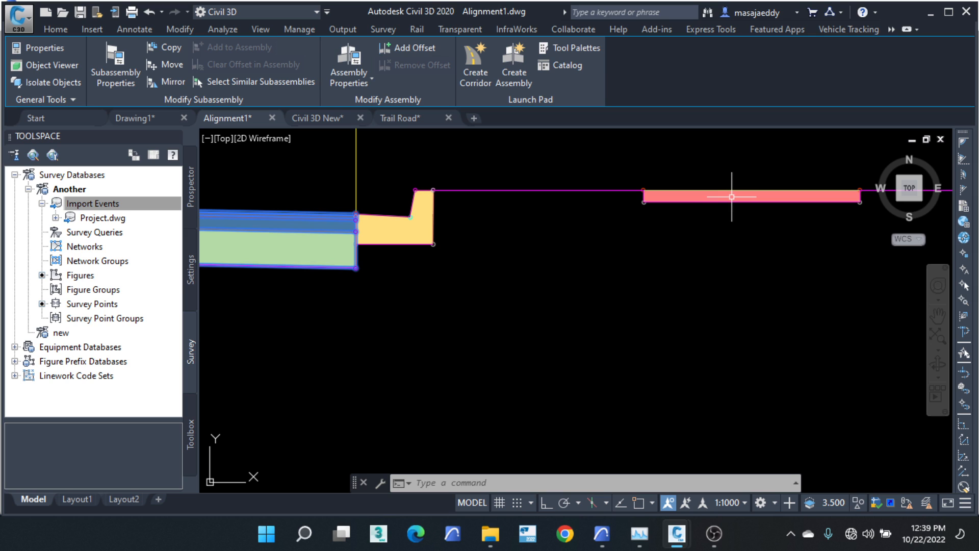
scroll(658, 205, "down", 2)
scroll(518, 218, "down", 2)
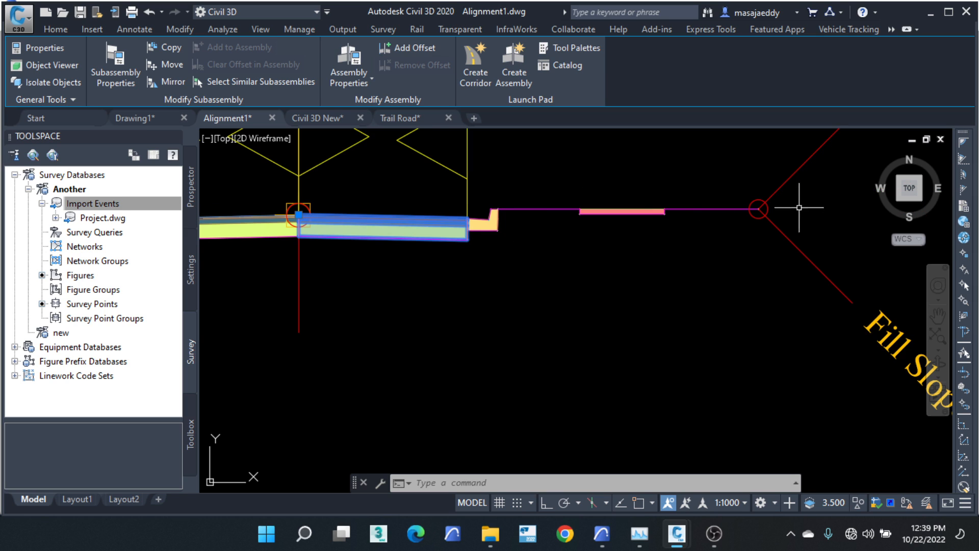
mouse_move(743, 207)
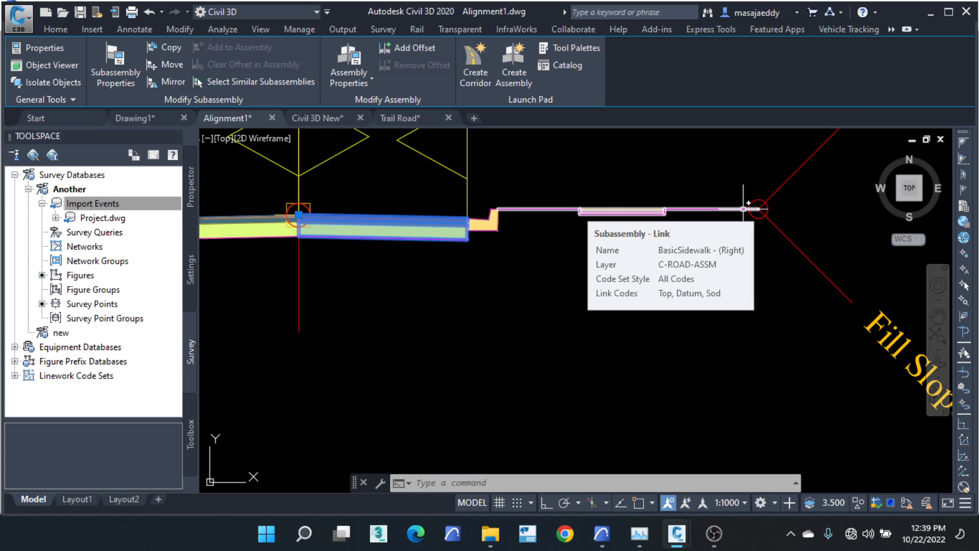
Step: Examine the cut and fill slope layout on both sides of the assembly, clearing the lane selection
scroll(647, 258, "down", 5)
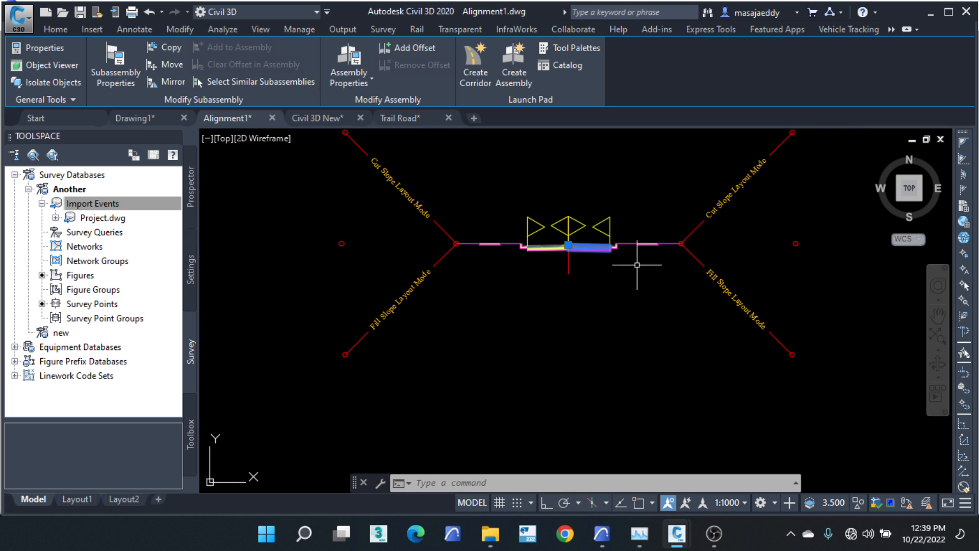
scroll(696, 288, "down", 6)
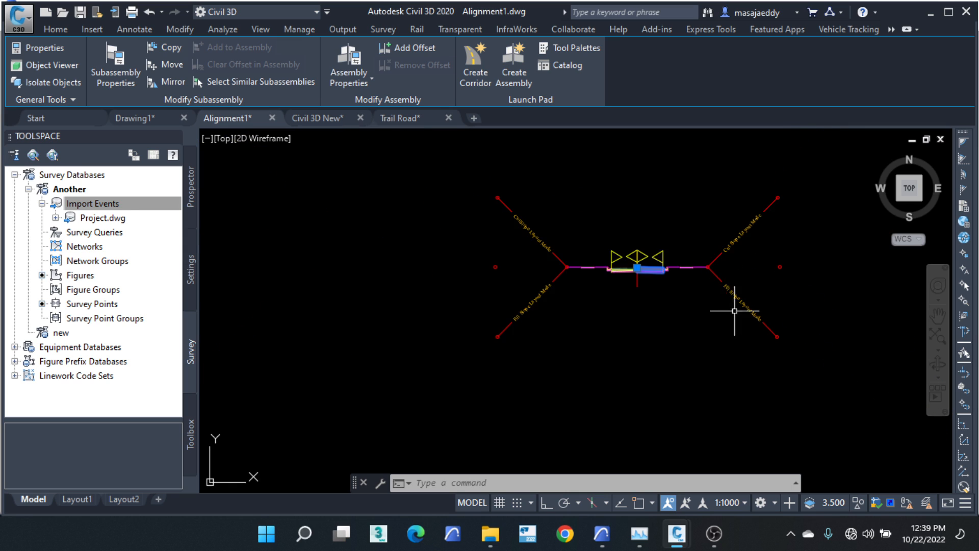
scroll(710, 294, "up", 4)
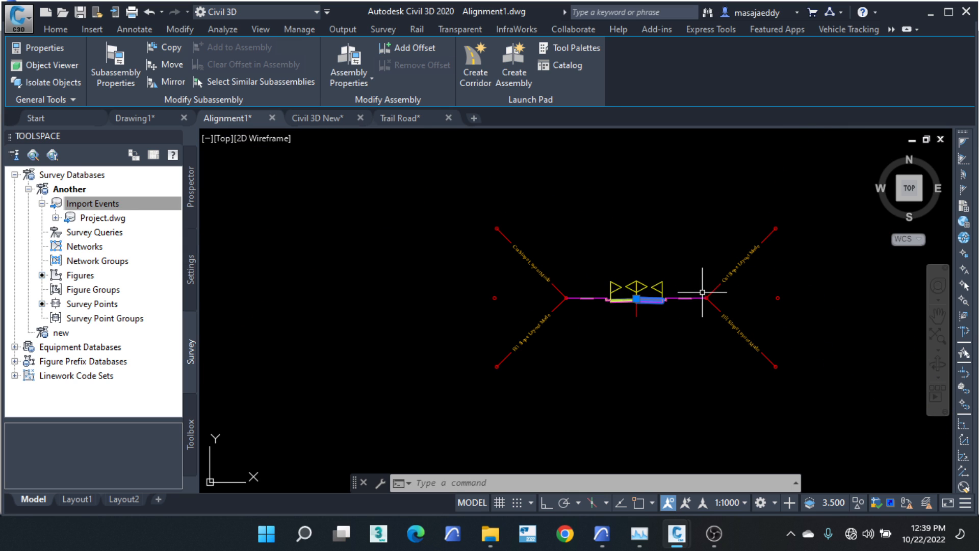
scroll(709, 298, "up", 2)
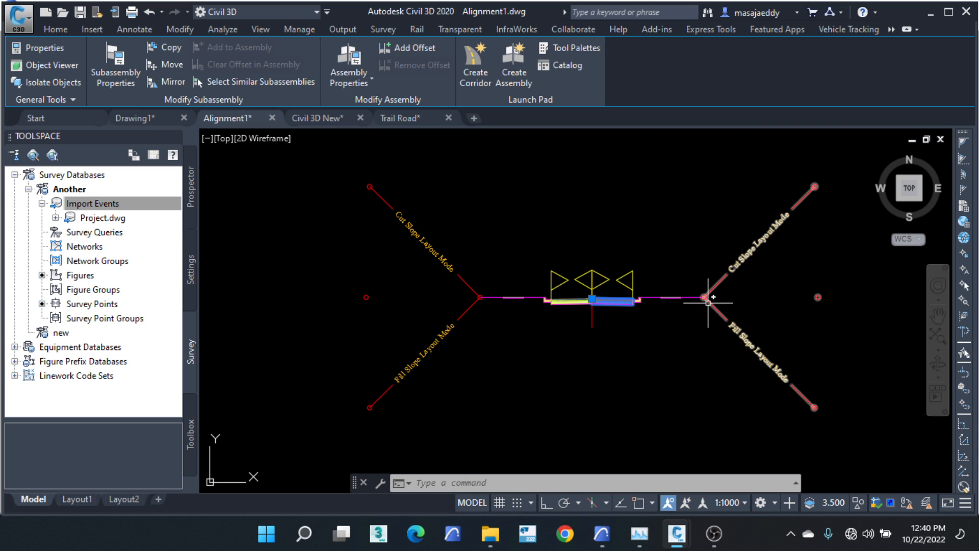
key("Escape")
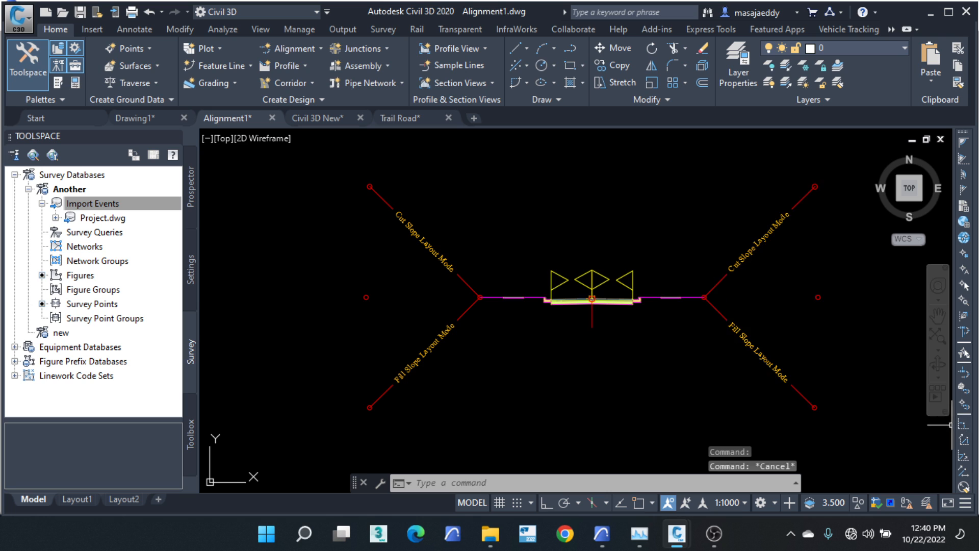
scroll(910, 408, "up", 5)
middle_click_drag(487, 261, 526, 408)
scroll(459, 350, "down", 4)
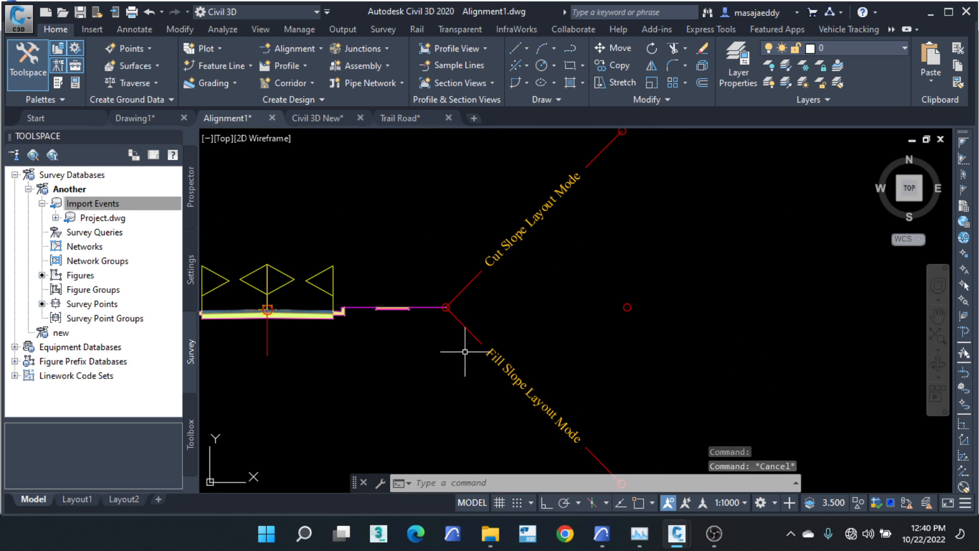
scroll(563, 294, "up", 3)
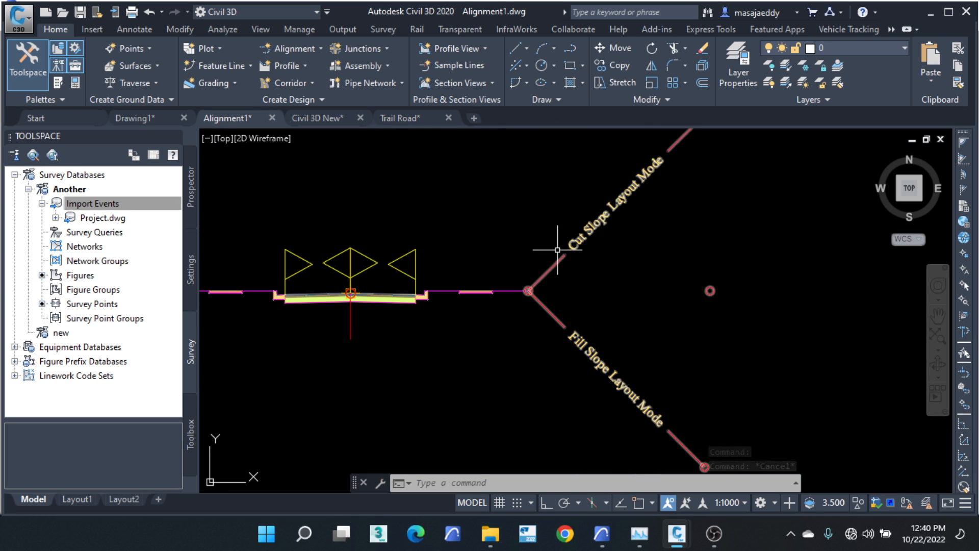
scroll(631, 268, "down", 2)
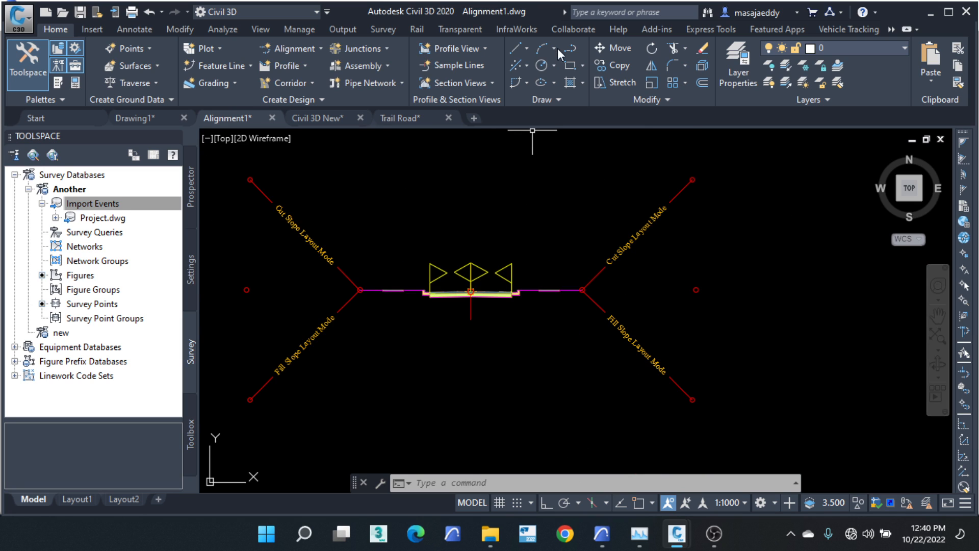
Step: Draw a nearly horizontal straight polyline just above the assembly's lanes, crossing the cut slopes on both sides
left_click(516, 45)
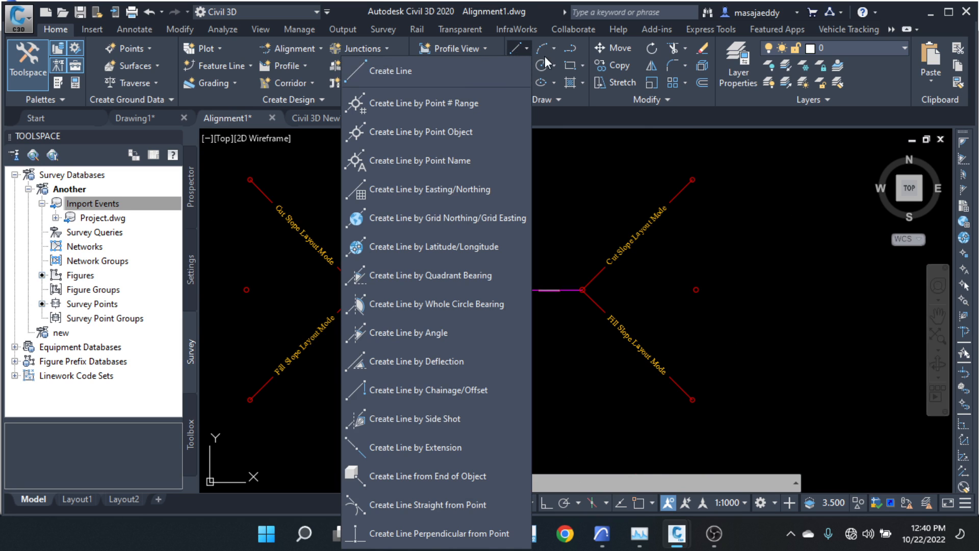
left_click(571, 48)
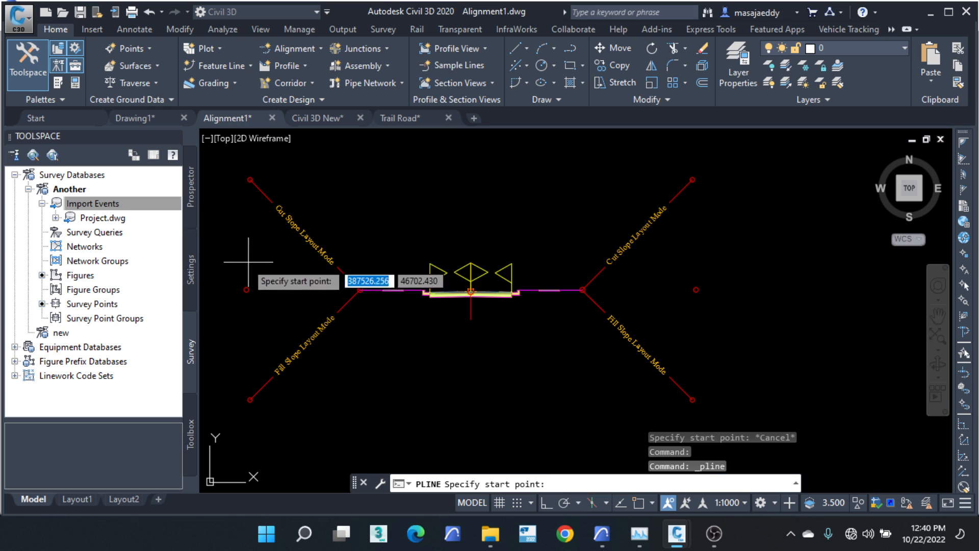
left_click(233, 259)
left_click(696, 261)
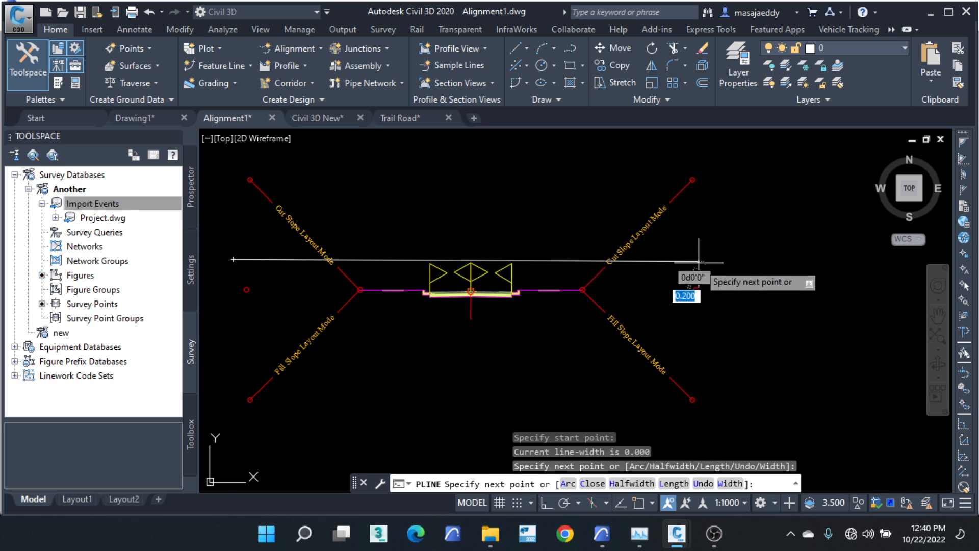
right_click(811, 279)
left_click(829, 286)
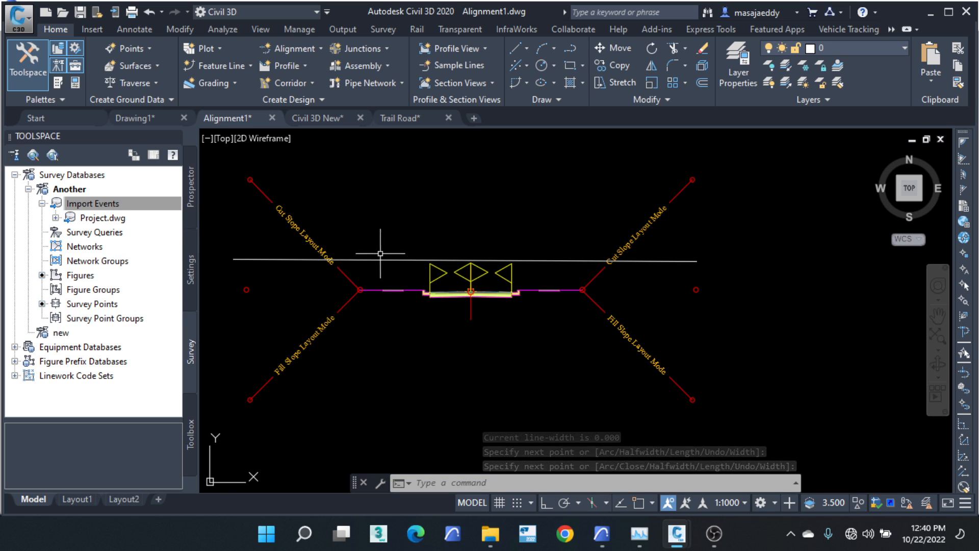
Step: Move the polyline by its midpoint to below the assembly's lanes so it crosses both fill slopes
scroll(374, 288, "up", 1)
scroll(436, 282, "down", 1)
scroll(391, 278, "up", 1)
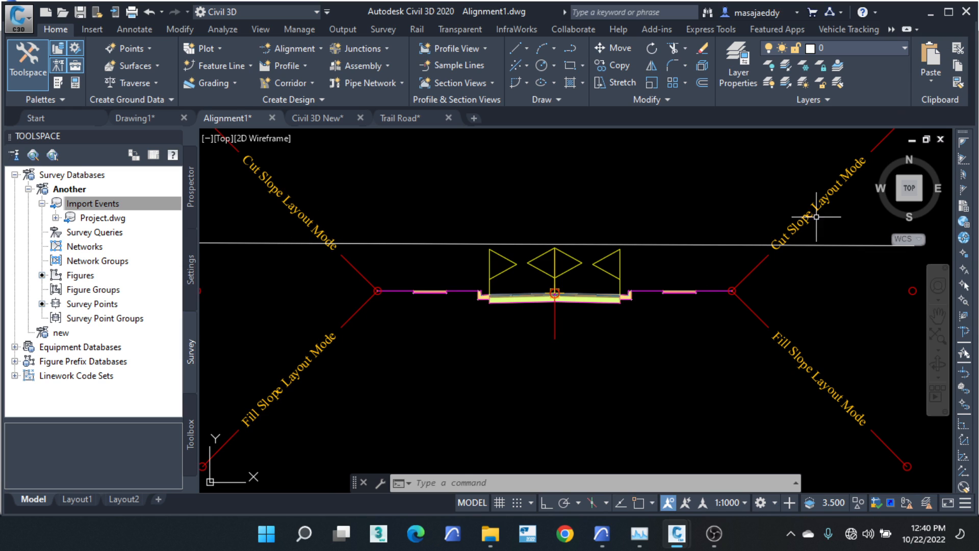
mouse_move(800, 209)
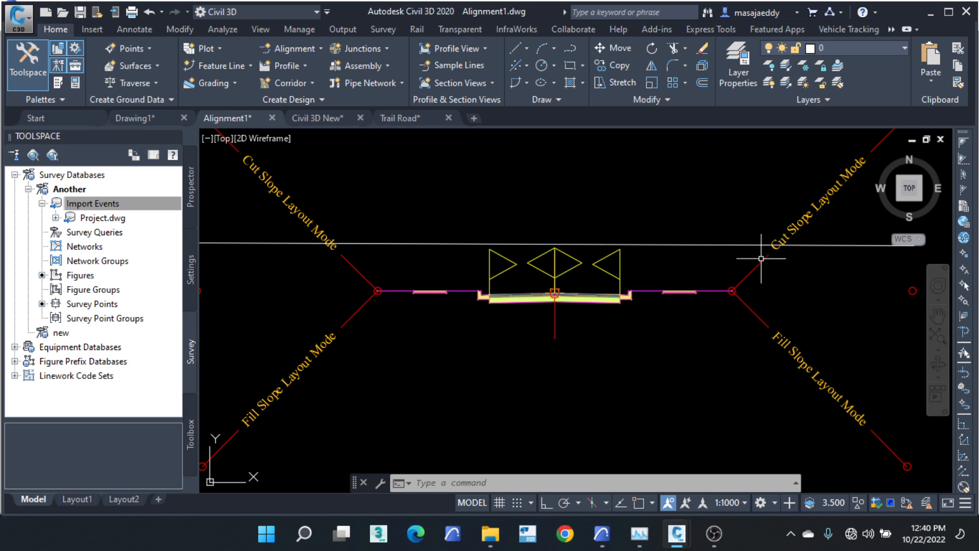
left_click(695, 224)
left_click(683, 251)
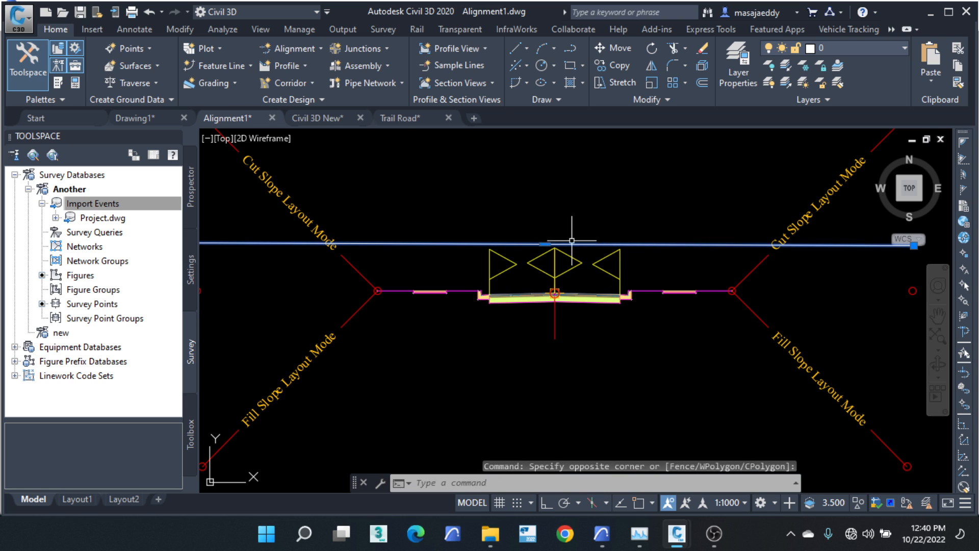
left_click(544, 244)
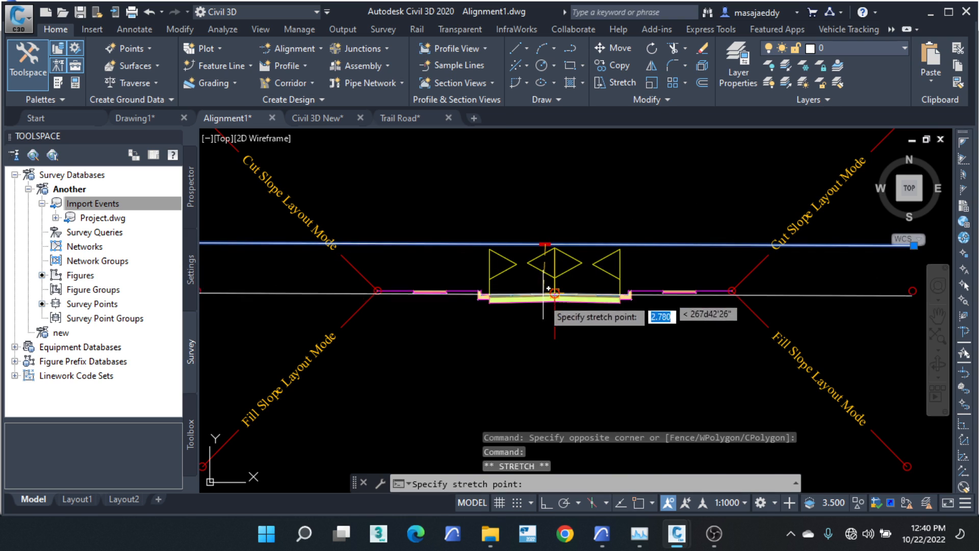
left_click(535, 355)
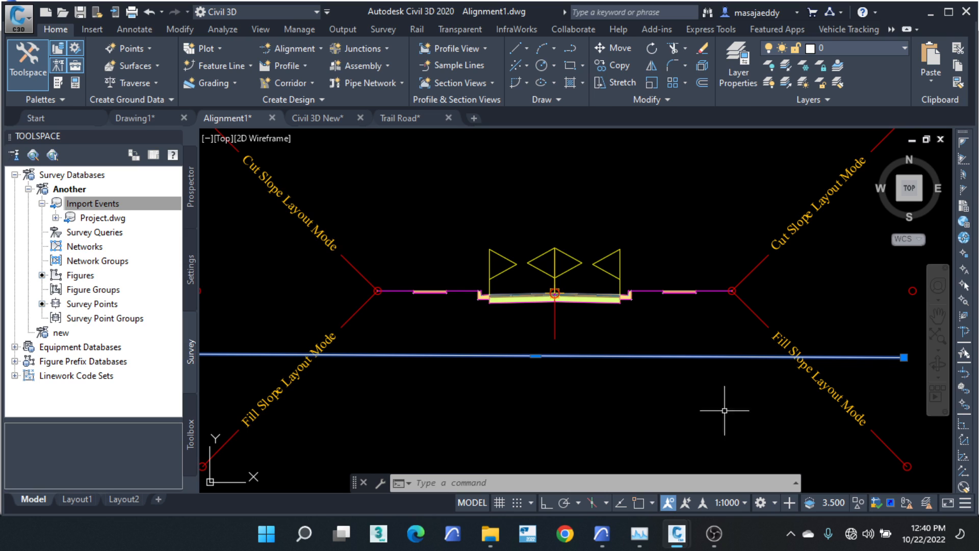
key("Escape")
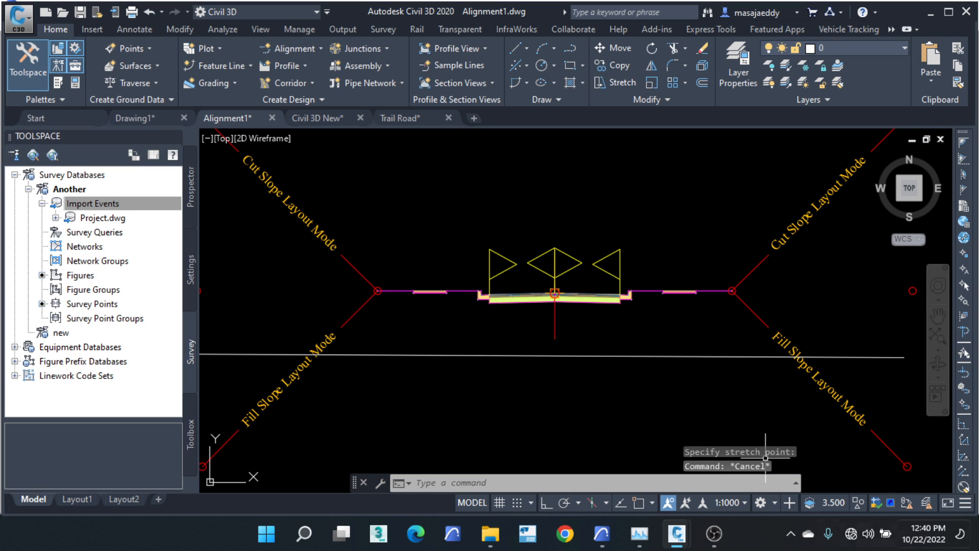
Step: Delete the polyline crossing the fill slopes below the assembly
left_click(708, 368)
left_click(689, 347)
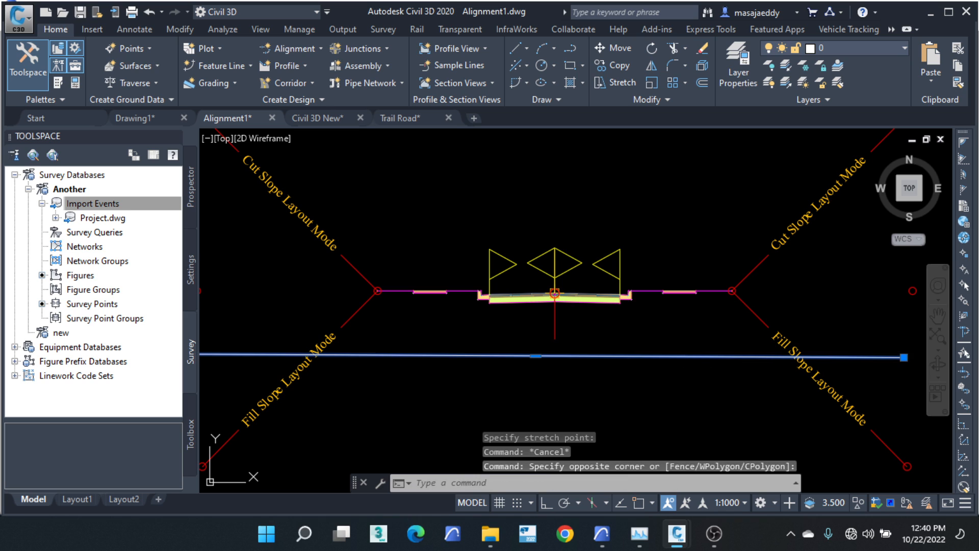
key("Delete")
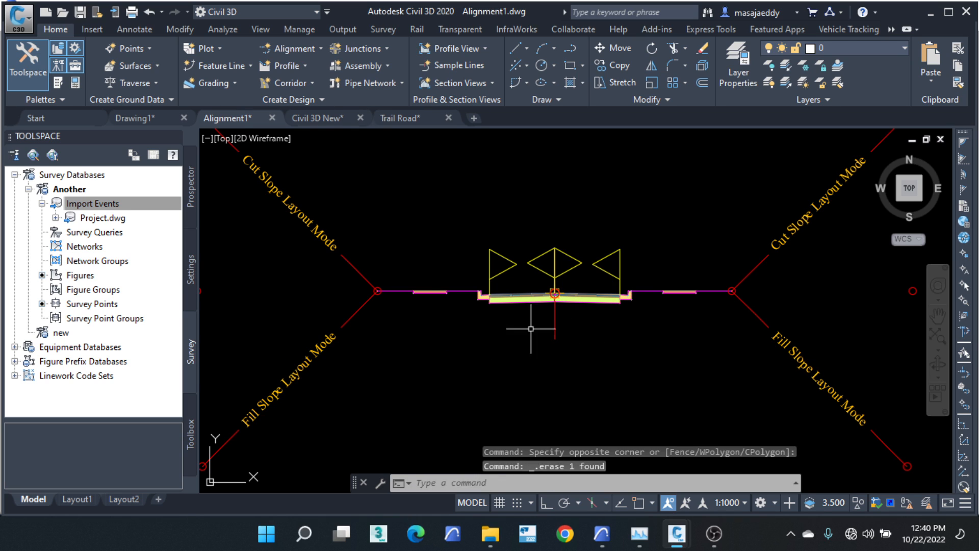
Step: Set the width of the assembly's left lane to 3.5 m in its subassembly parameters
scroll(528, 307, "up", 4)
scroll(510, 257, "up", 2)
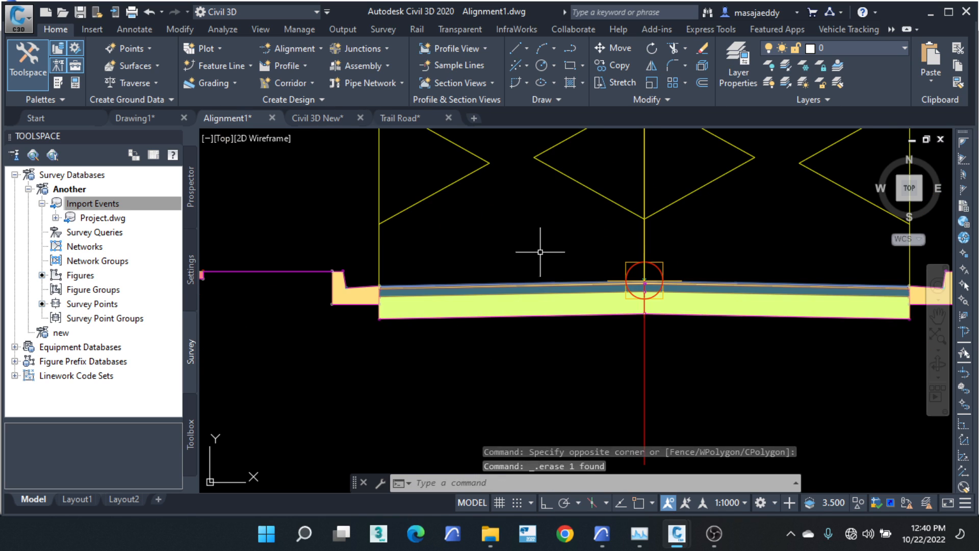
left_click(541, 246)
left_click(501, 319)
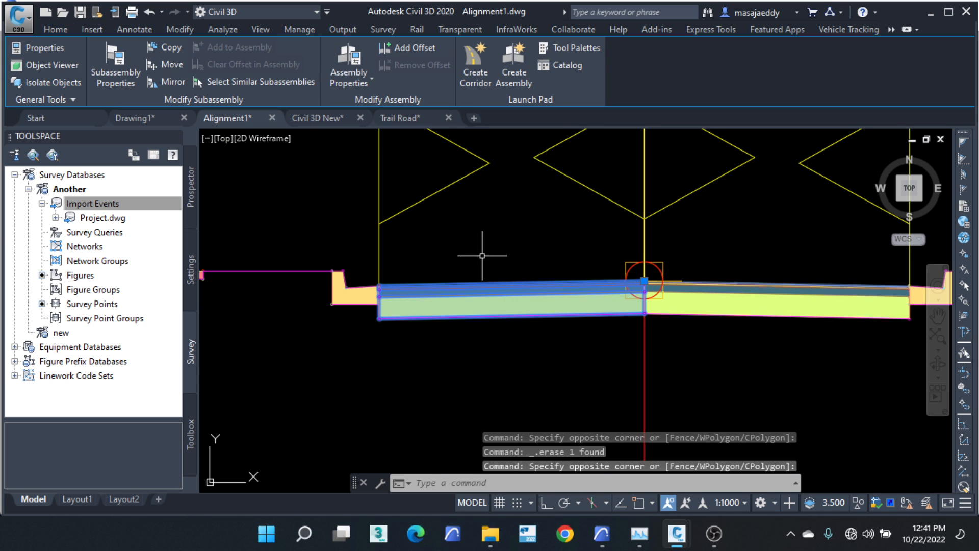
right_click(460, 216)
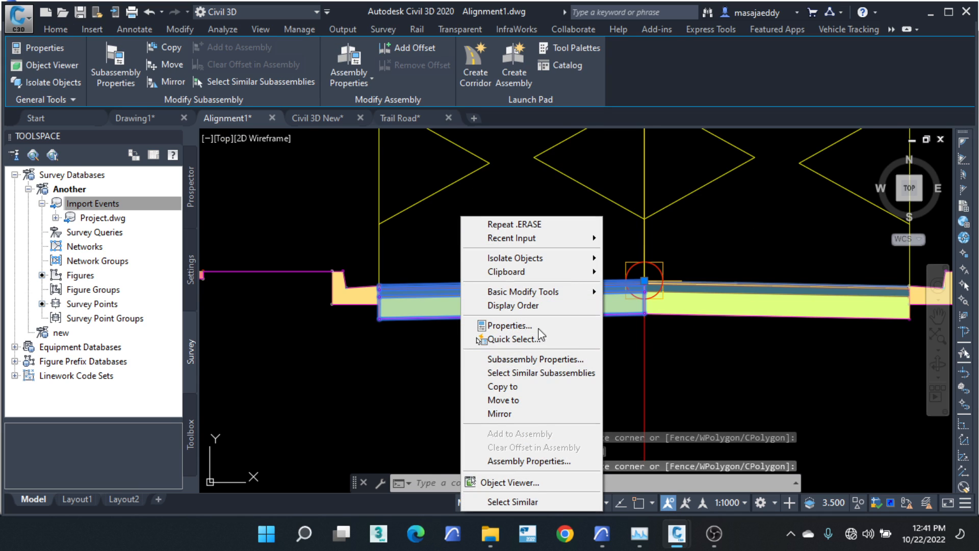
left_click(533, 359)
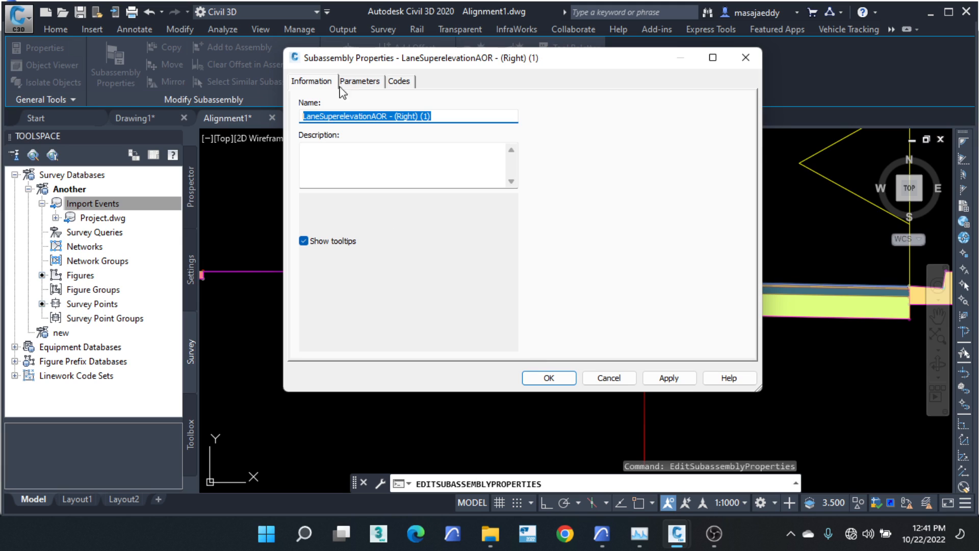
left_click(355, 83)
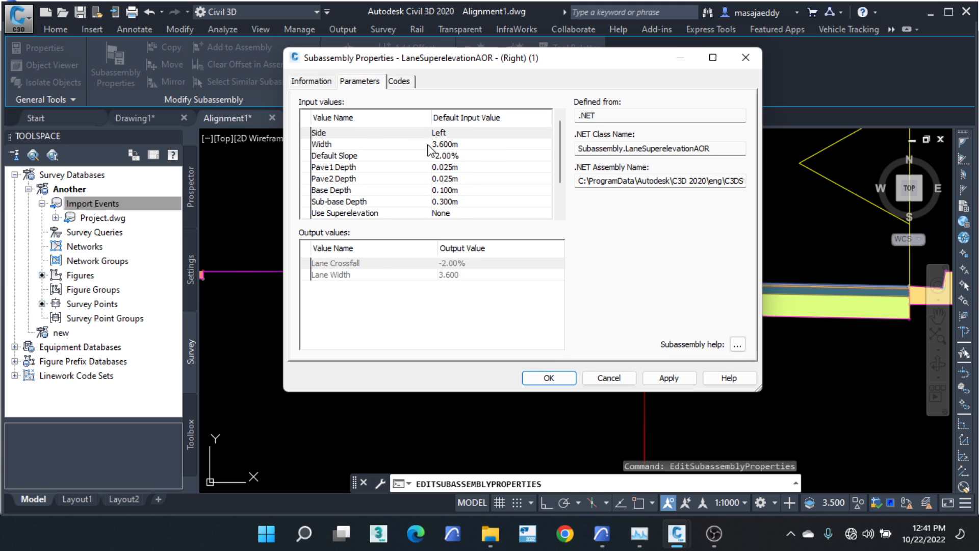
left_click(461, 144)
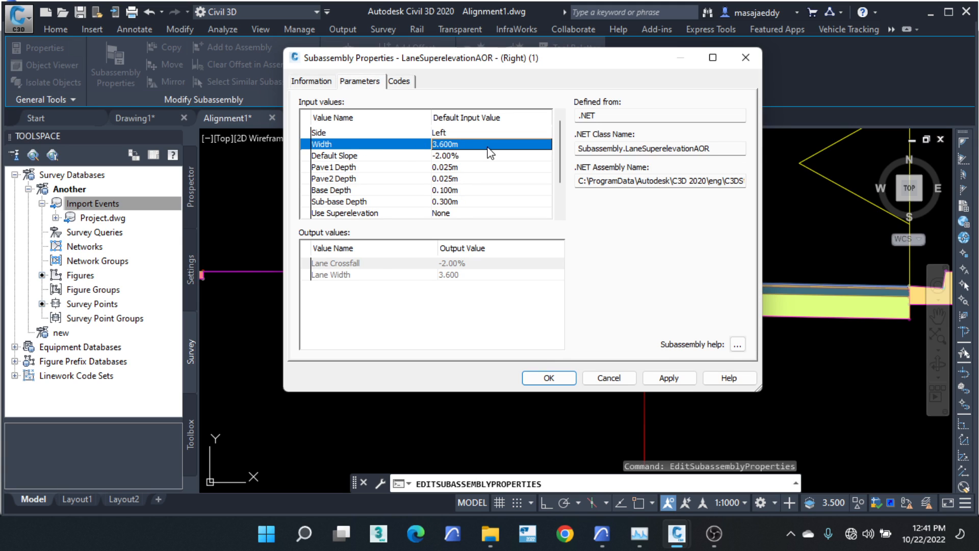
left_click(469, 145)
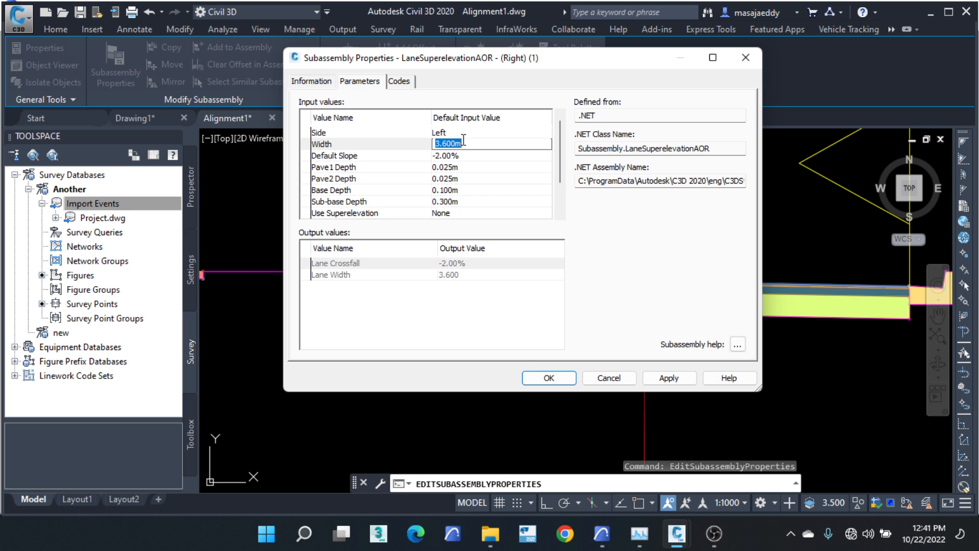
left_click(461, 156)
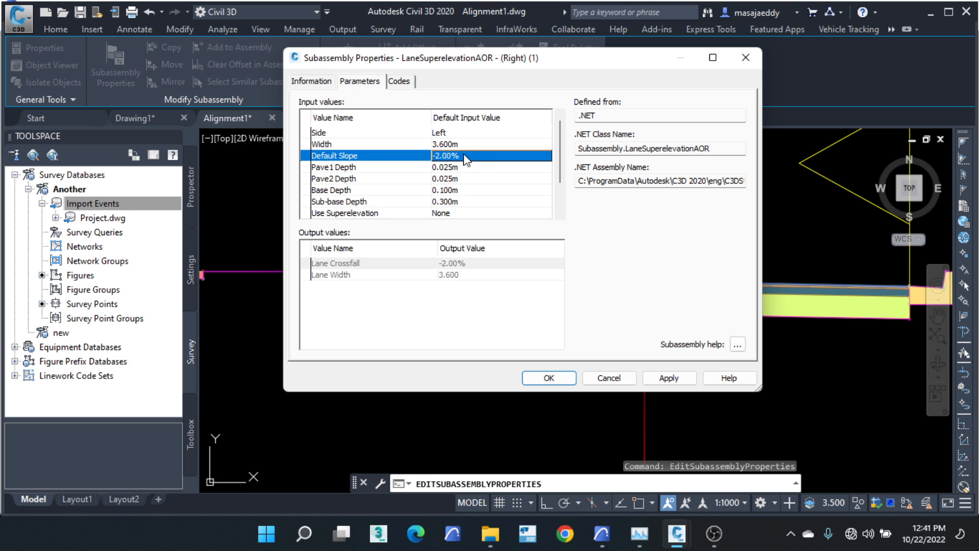
left_click(462, 144)
type("3.5")
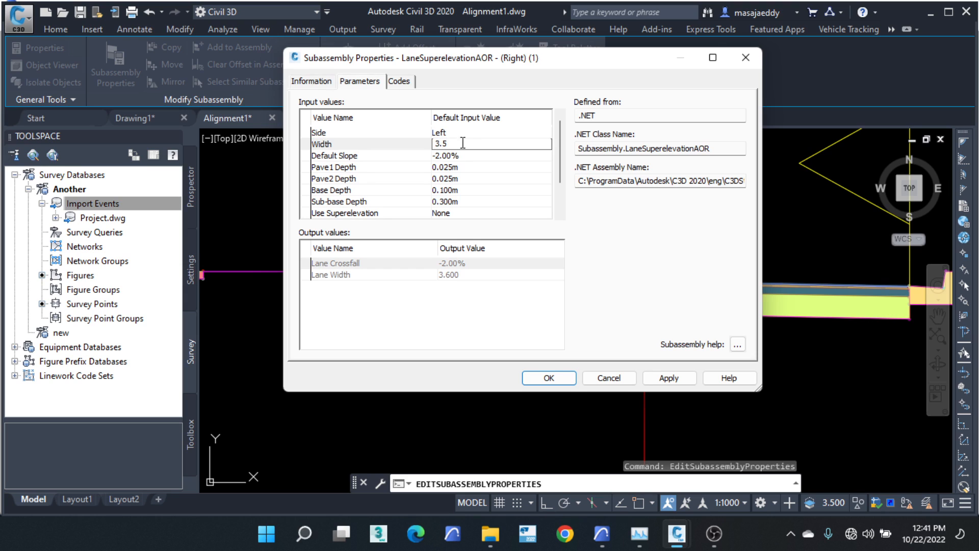
Step: Set the left lane's default slope to -2.50% and apply the parameter changes
left_click(472, 157)
left_click(471, 155)
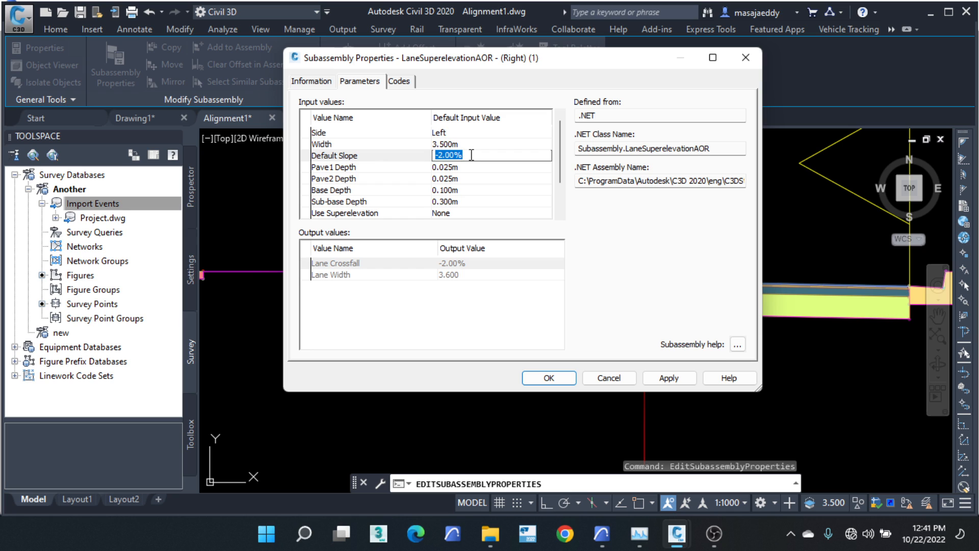
type("-")
left_click(422, 171)
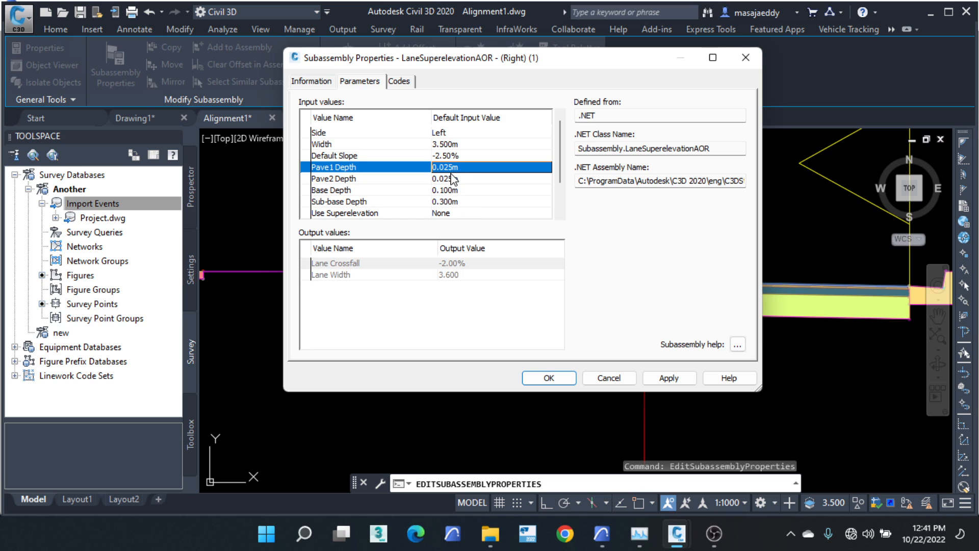
left_click(549, 377)
left_click(550, 338)
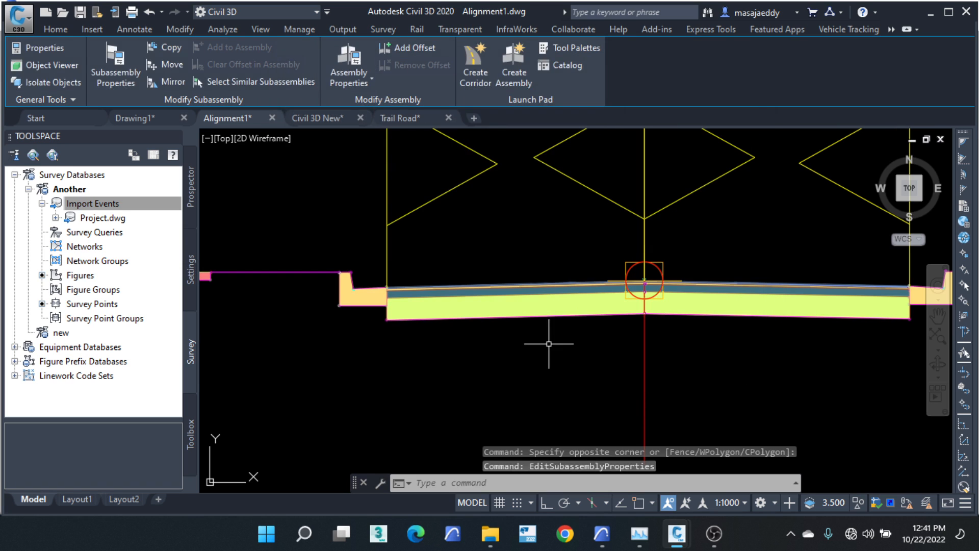
Step: Set the width of the assembly's right lane to 3.5 m in its subassembly parameters
left_click(751, 278)
right_click(744, 304)
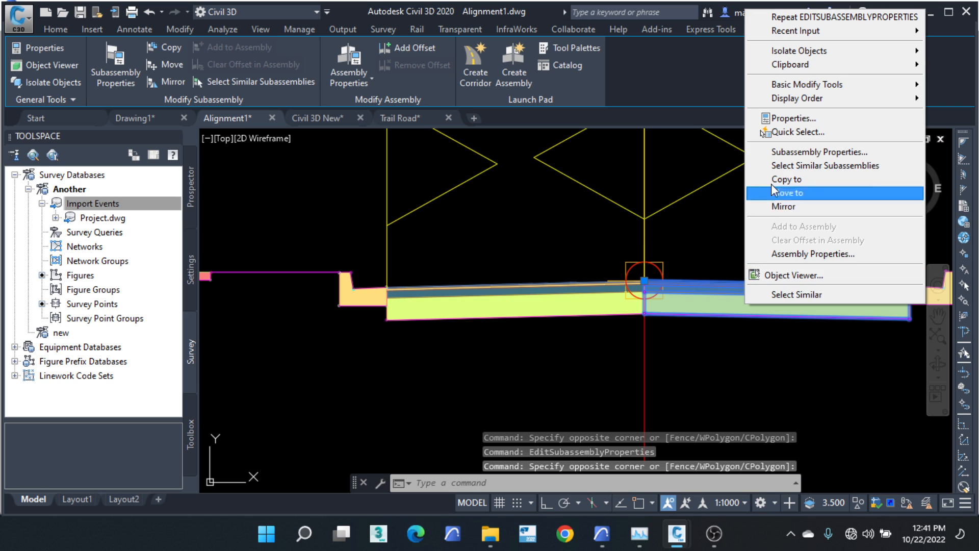
left_click(790, 153)
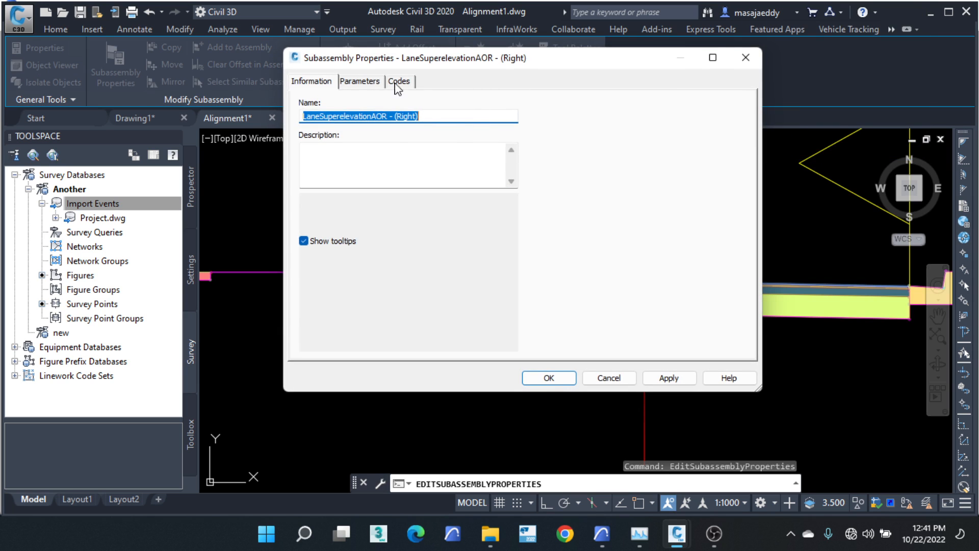
left_click(374, 83)
left_click(463, 144)
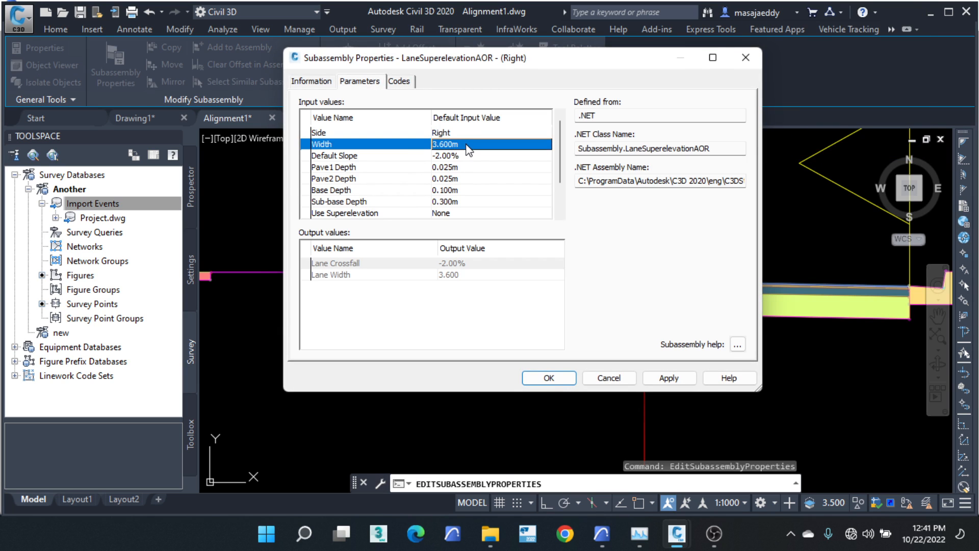
left_click(468, 145)
type("3.5")
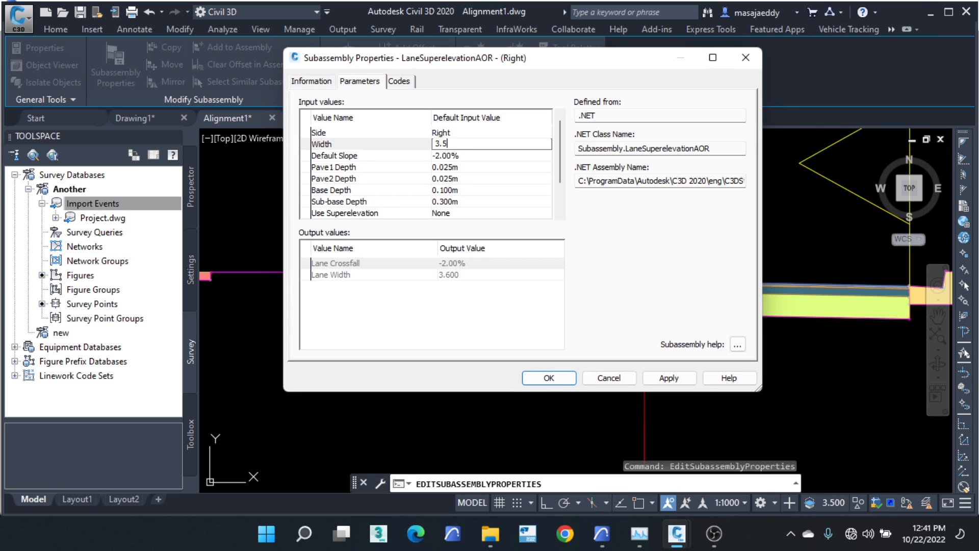
Step: Set the right lane's default slope to -2.50% and apply the parameter changes
left_click(462, 156)
left_click(462, 156)
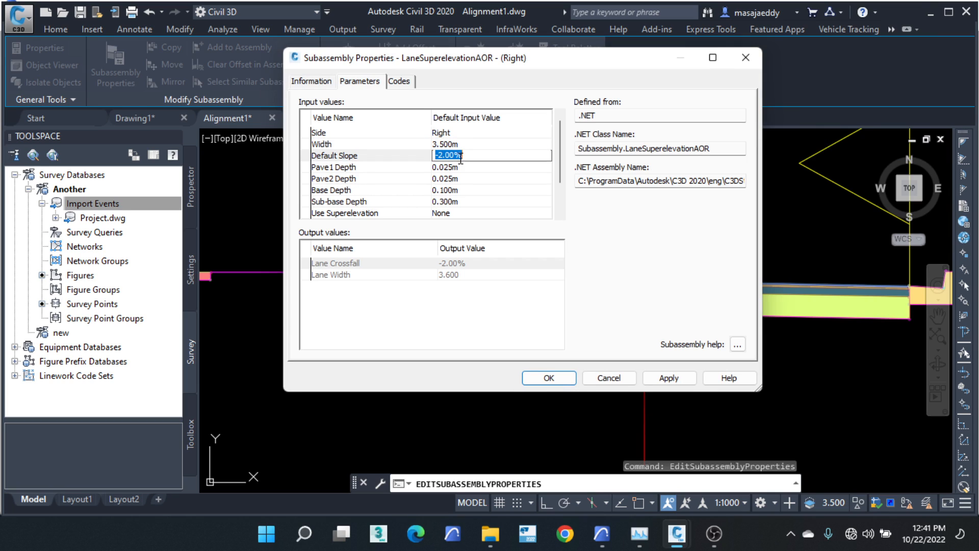
type("-")
left_click(549, 377)
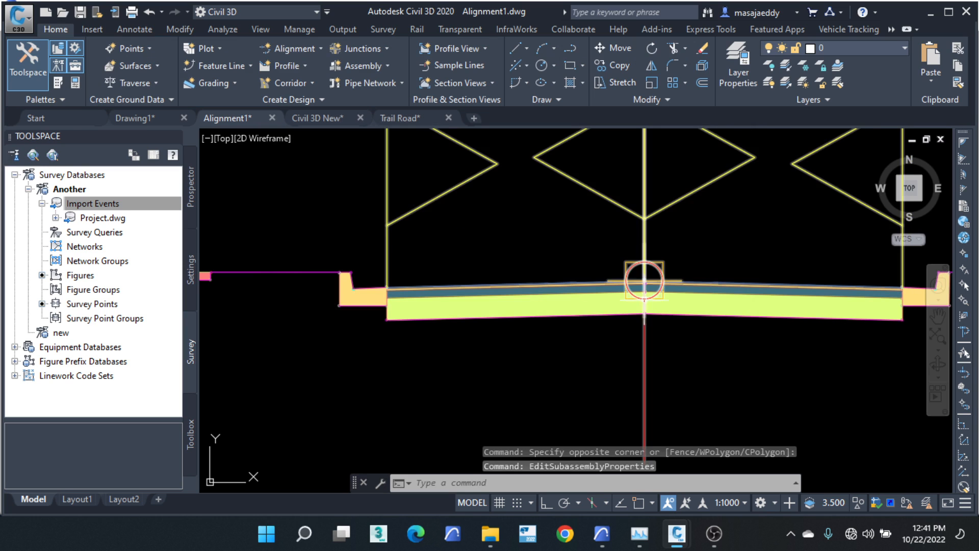
Step: Check the right lane's width and default slope in its subassembly parameters, then close them and clear the selection
scroll(363, 256, "down", 2)
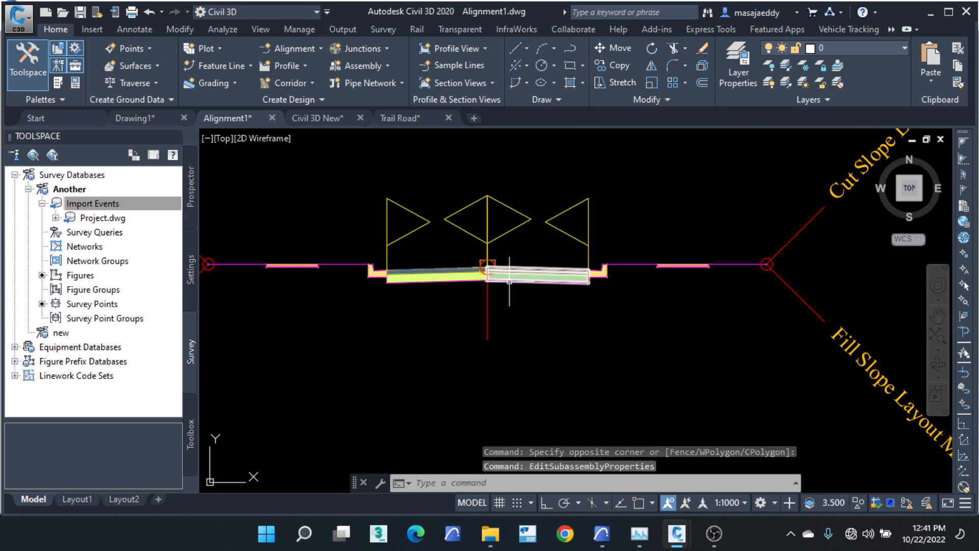
scroll(542, 262, "up", 4)
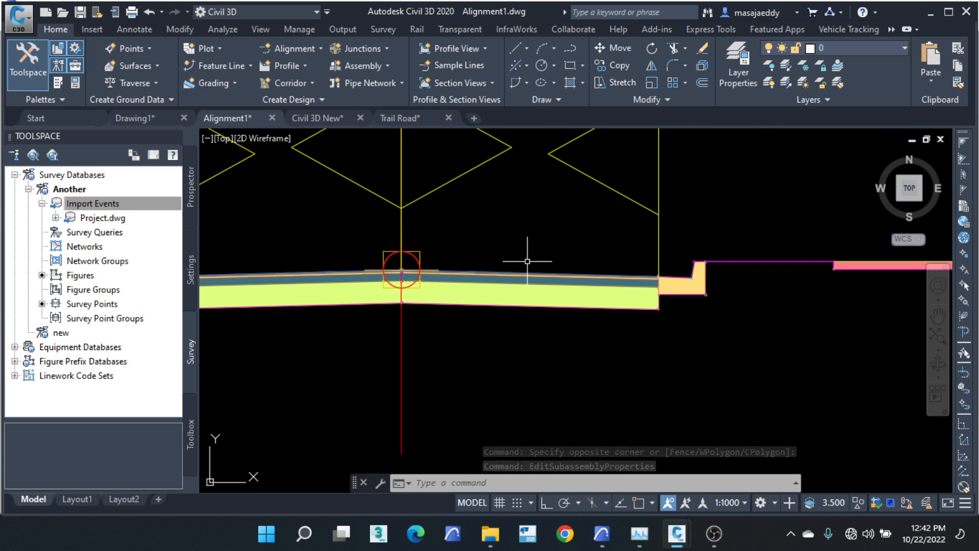
left_click(534, 226)
left_click(490, 312)
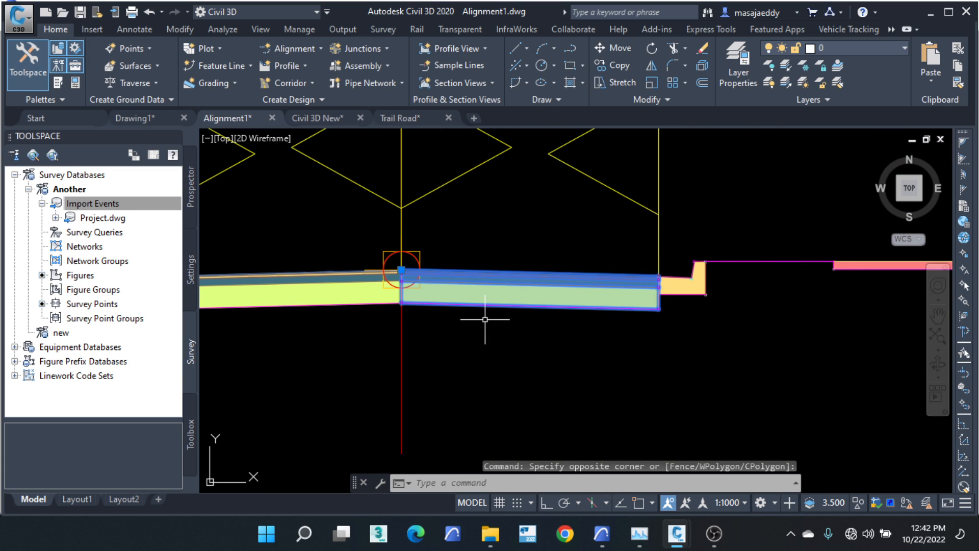
right_click(506, 267)
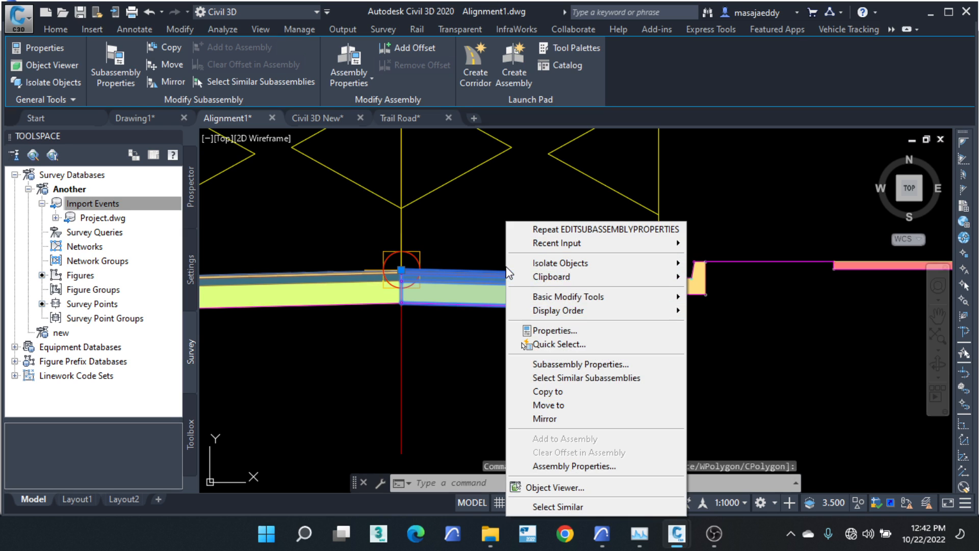
left_click(589, 364)
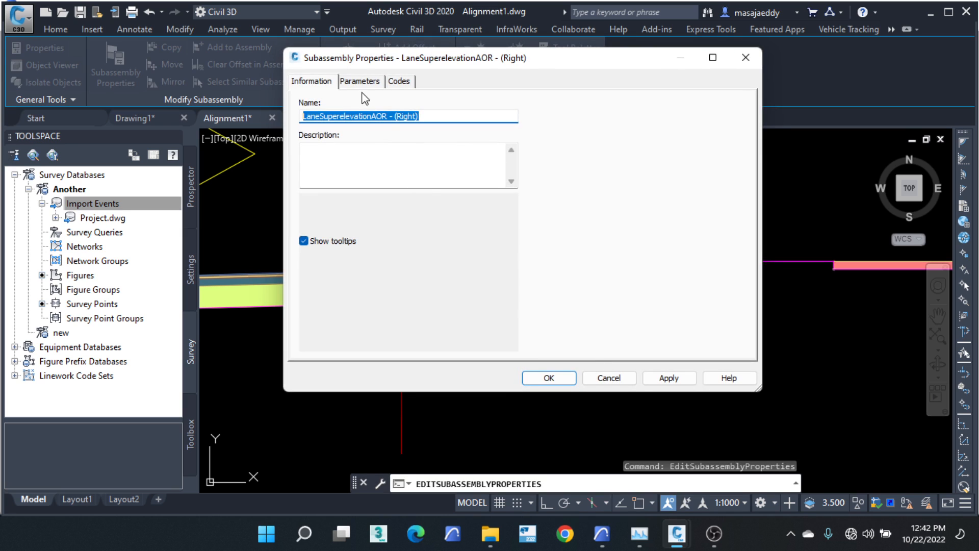
left_click(360, 81)
left_click(442, 145)
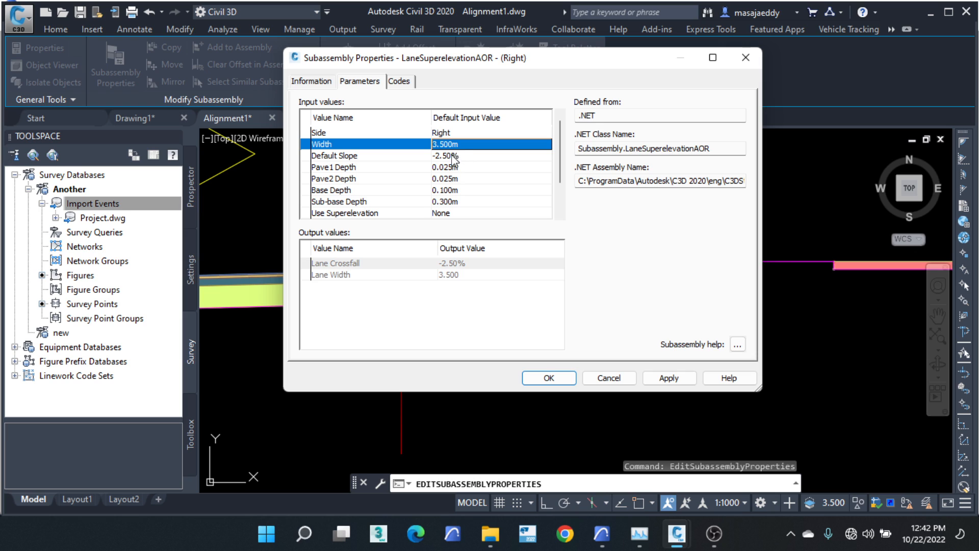
left_click(462, 158)
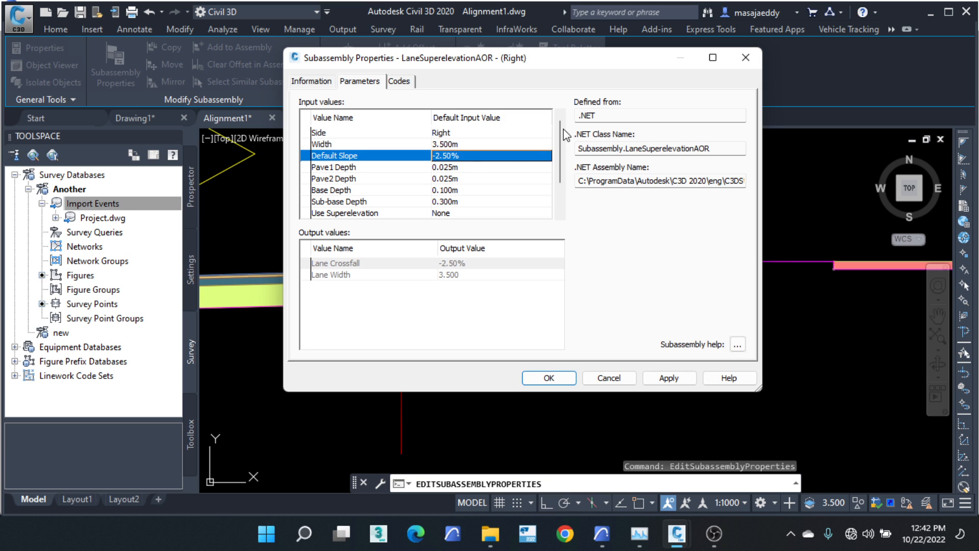
left_click(560, 382)
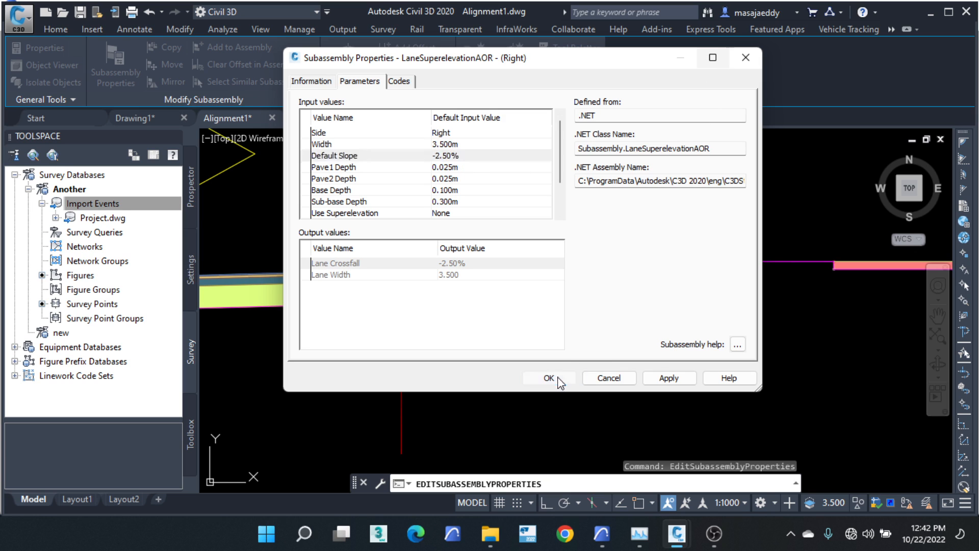
key("Escape")
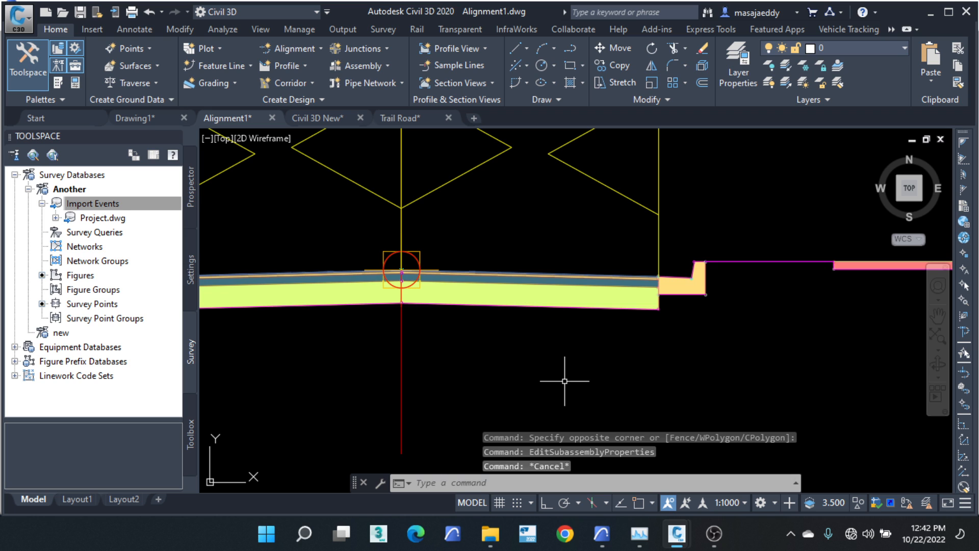
Step: Start creating a corridor along the road and name it Mityana Corridor
scroll(628, 346, "down", 6)
scroll(627, 347, "down", 8)
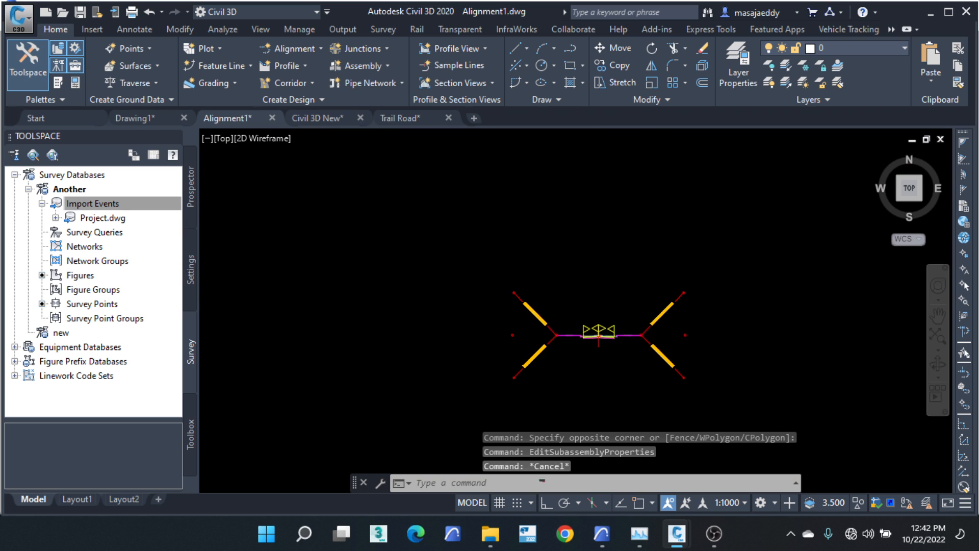
scroll(525, 316, "down", 3)
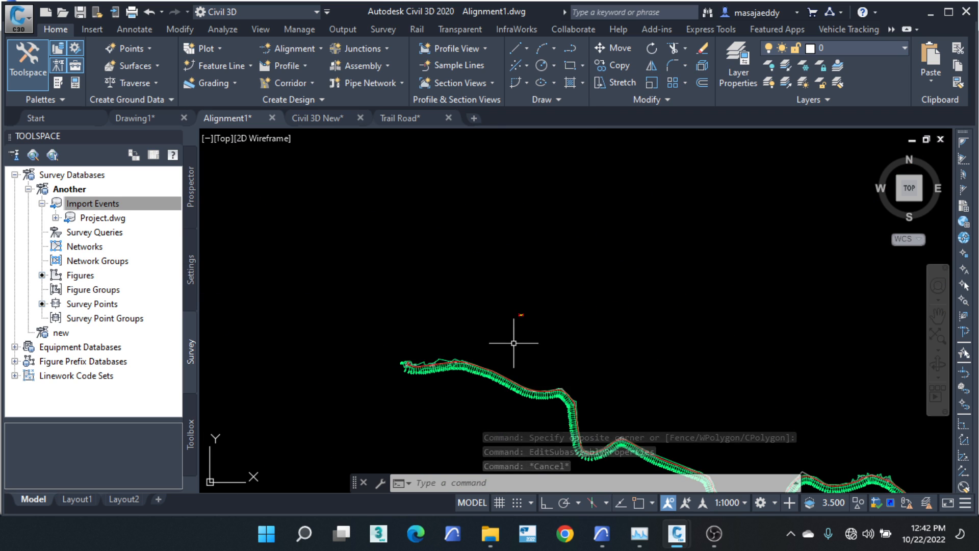
scroll(515, 338, "up", 3)
scroll(381, 366, "up", 5)
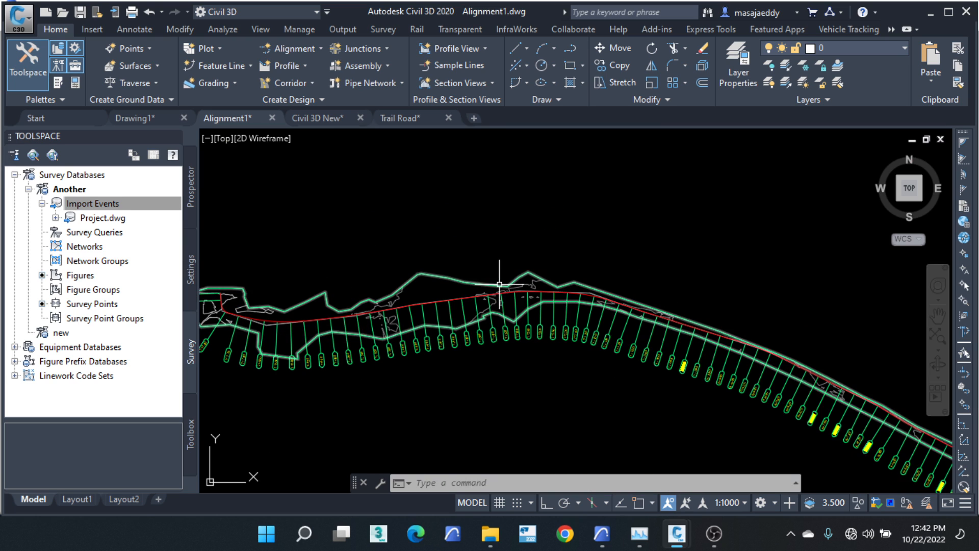
left_click(286, 83)
left_click(278, 111)
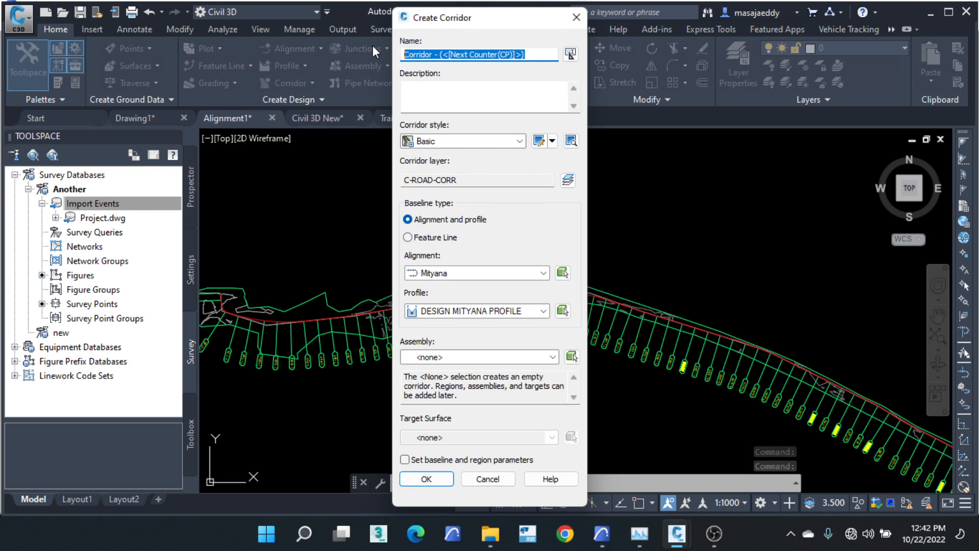
type("m")
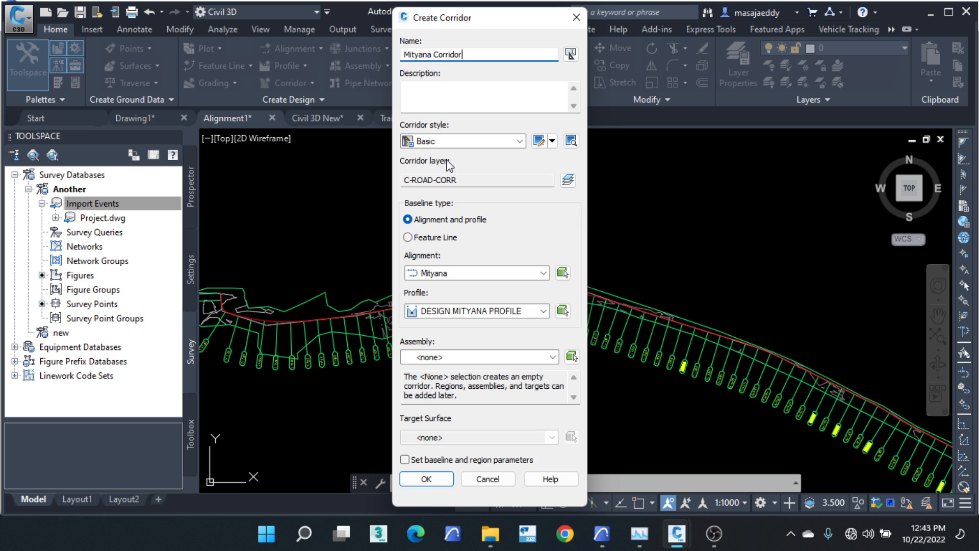
Step: Pick the Mityana alignment in the drawing as the corridor's baseline alignment
left_click(563, 273)
scroll(458, 306, "up", 4)
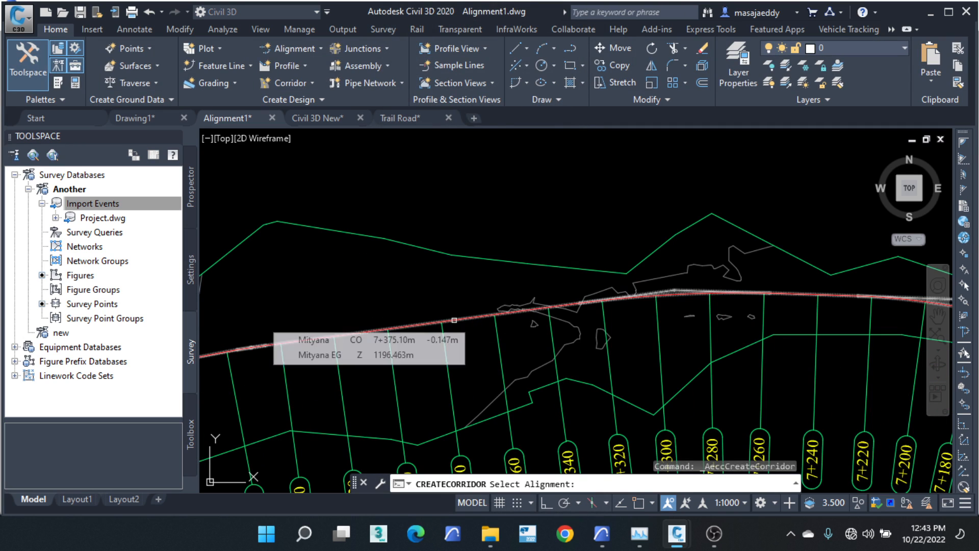
left_click(453, 319)
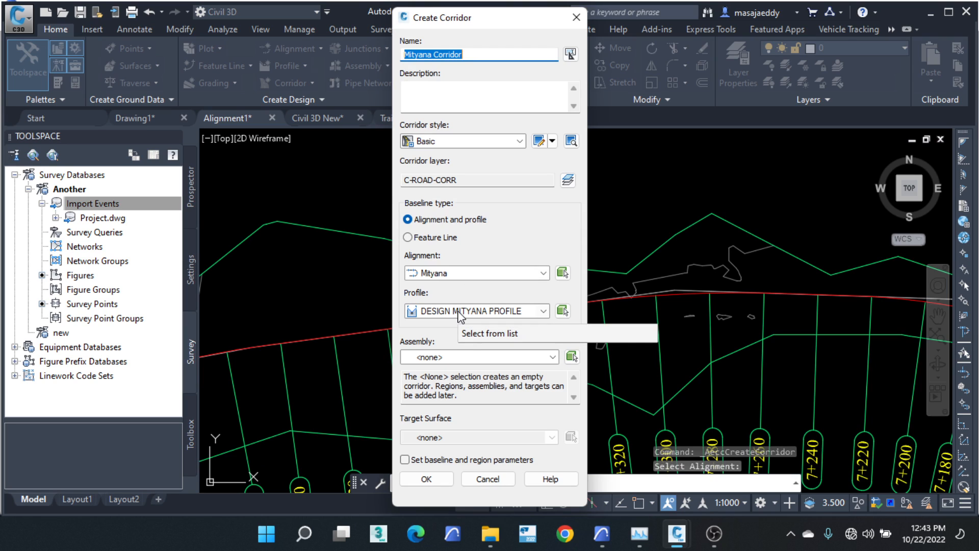
Step: Pick the DESIGN MITYANA PROFILE line in the profile view as the corridor's baseline profile
left_click(562, 311)
scroll(356, 253, "down", 5)
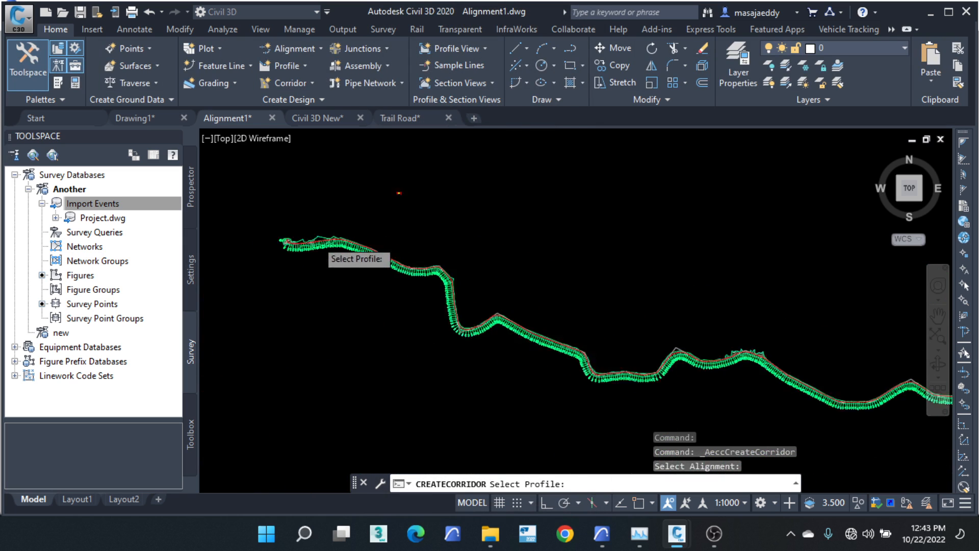
middle_click_drag(822, 271, 463, 273)
scroll(545, 271, "up", 4)
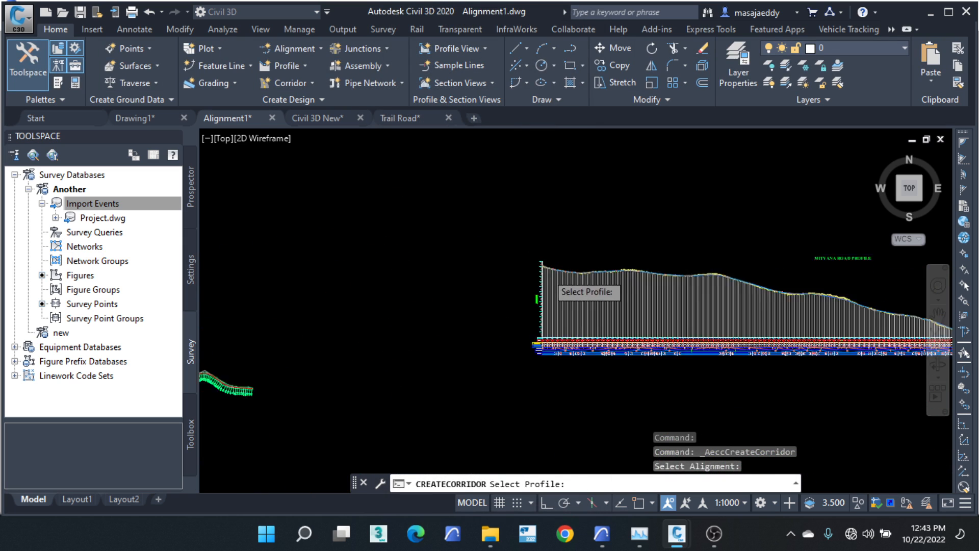
scroll(545, 255, "up", 5)
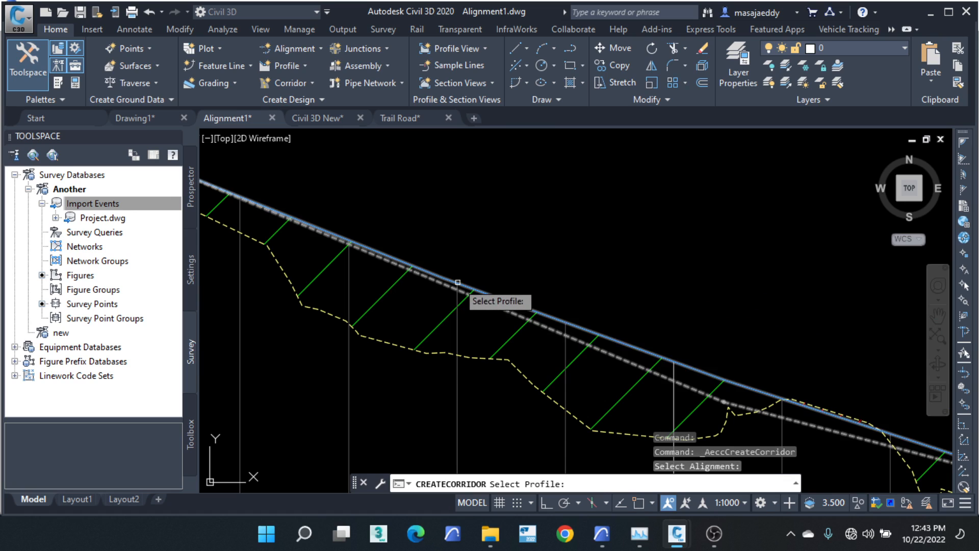
left_click(452, 281)
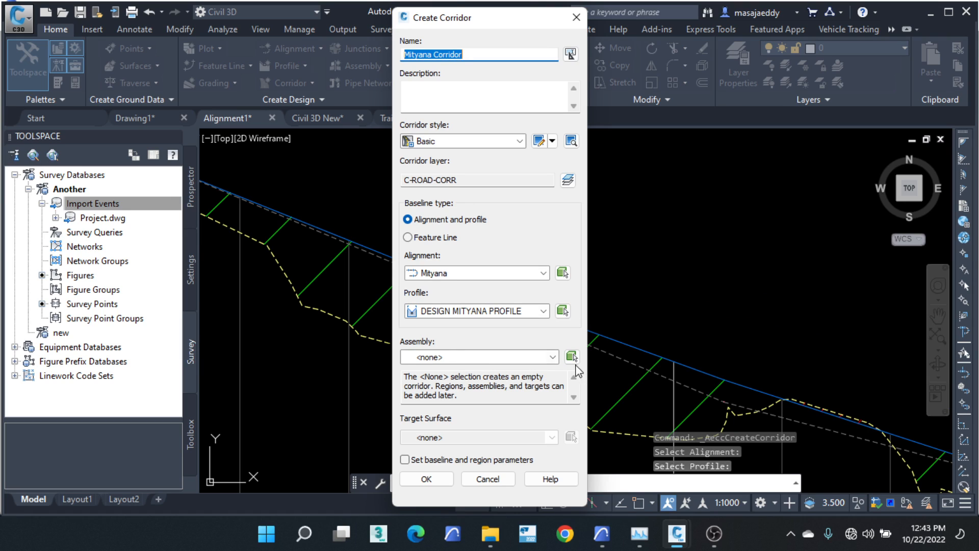
Step: Assign Basic Assembly to the corridor, picking the assembly's baseline marker in the drawing
left_click(552, 357)
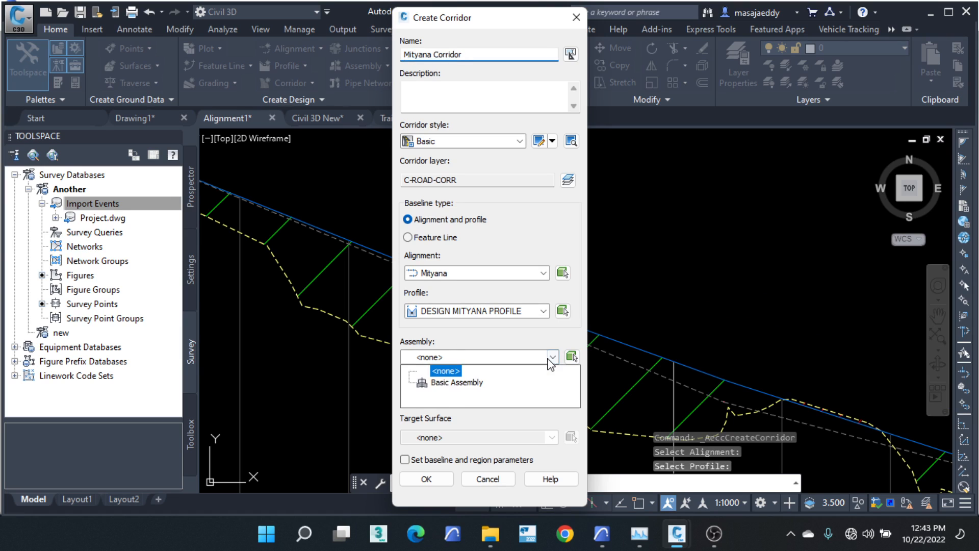
left_click(447, 388)
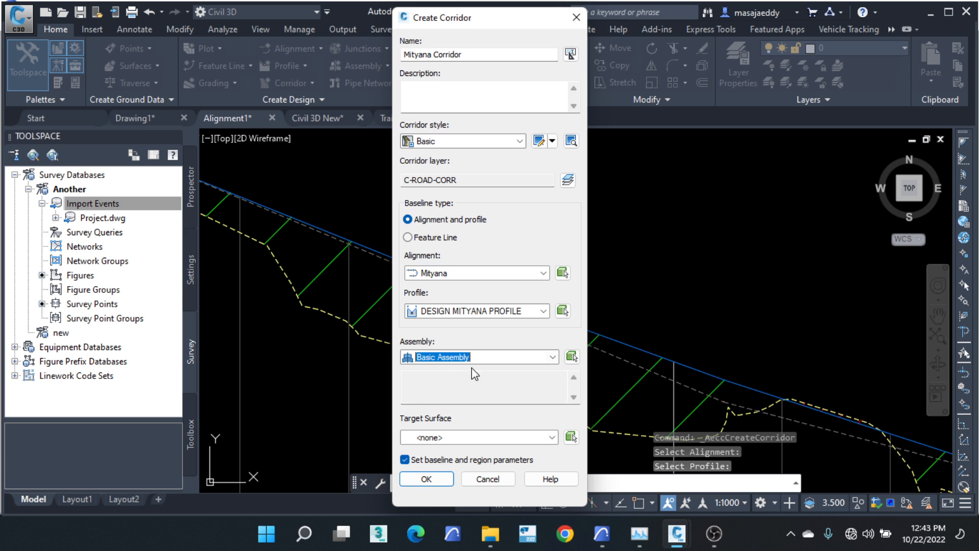
left_click(571, 356)
scroll(613, 243, "down", 6)
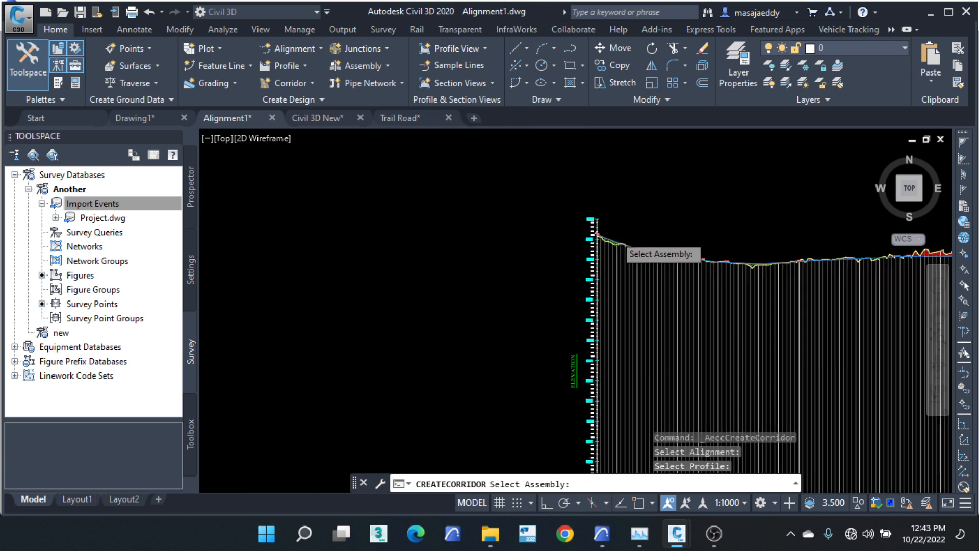
middle_click_drag(323, 358, 409, 327)
scroll(415, 331, "up", 2)
scroll(398, 356, "down", 4)
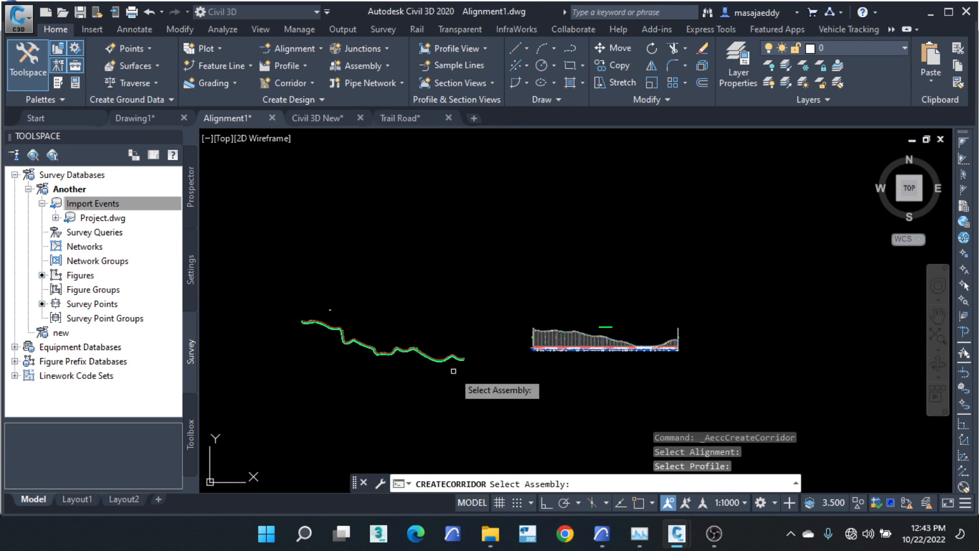
scroll(376, 324, "up", 5)
scroll(376, 323, "up", 8)
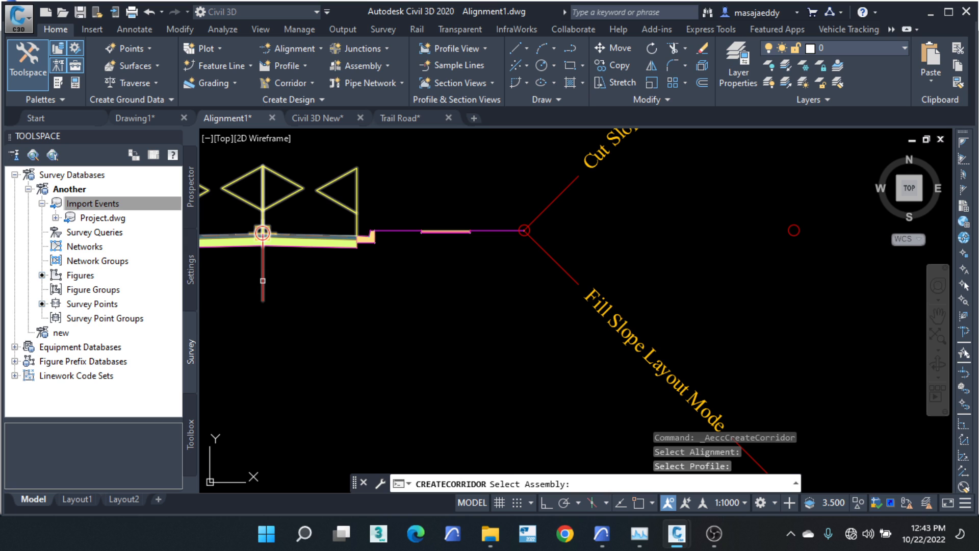
left_click(262, 280)
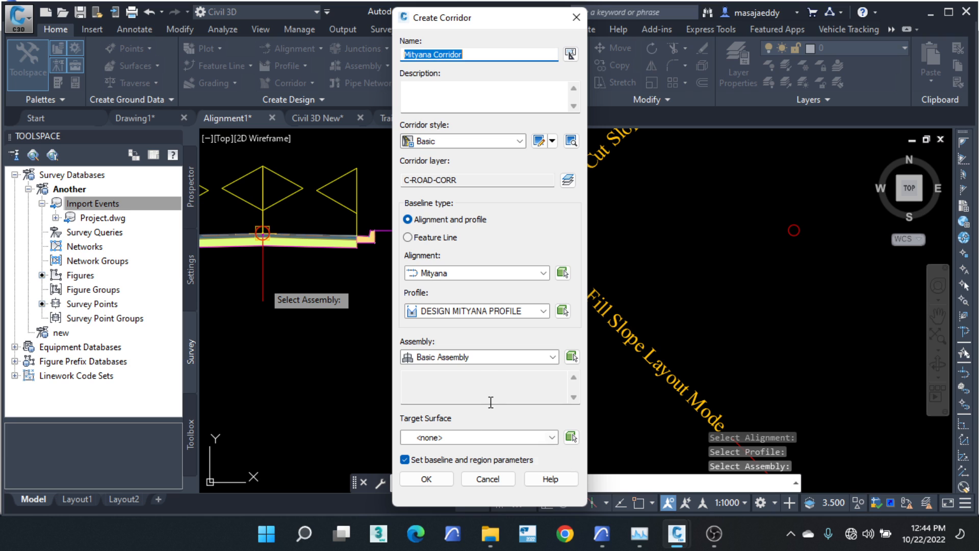
Step: Set the corridor's target surface to Mityana EG and accept the corridor definition with baseline and region parameters enabled
left_click(449, 439)
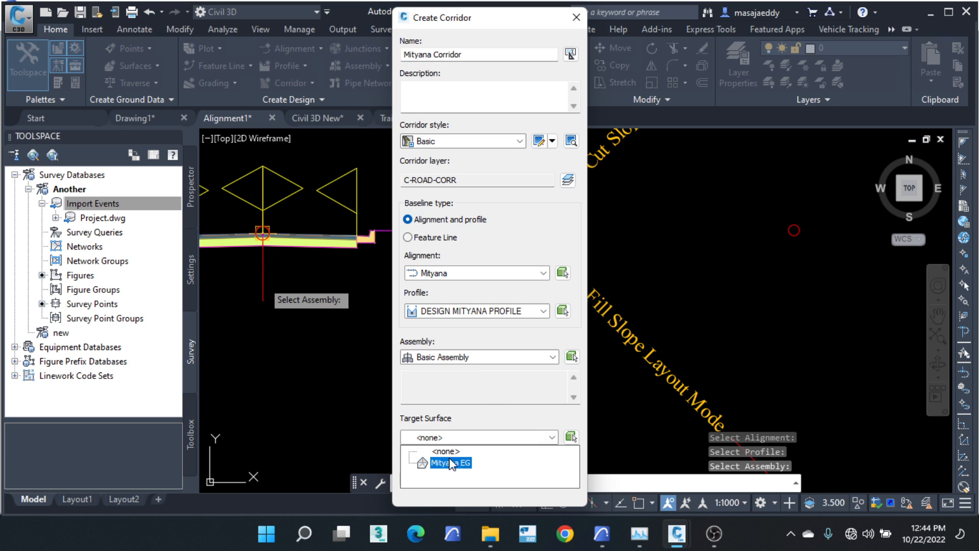
left_click(444, 463)
left_click(445, 464)
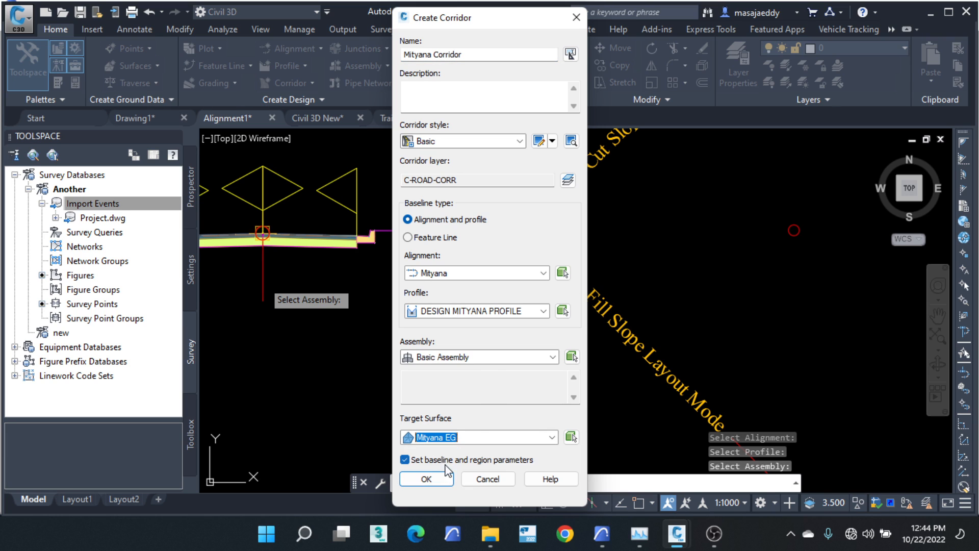
left_click(441, 490)
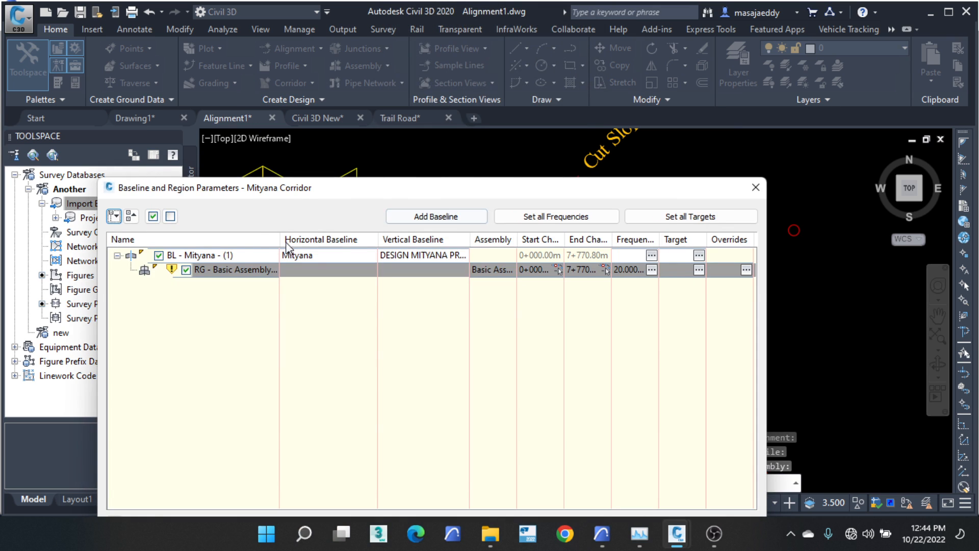
Step: Accept the baseline and region parameters, rebuild the Mityana Corridor, and dismiss the event list
left_click_drag(282, 199, 317, 39)
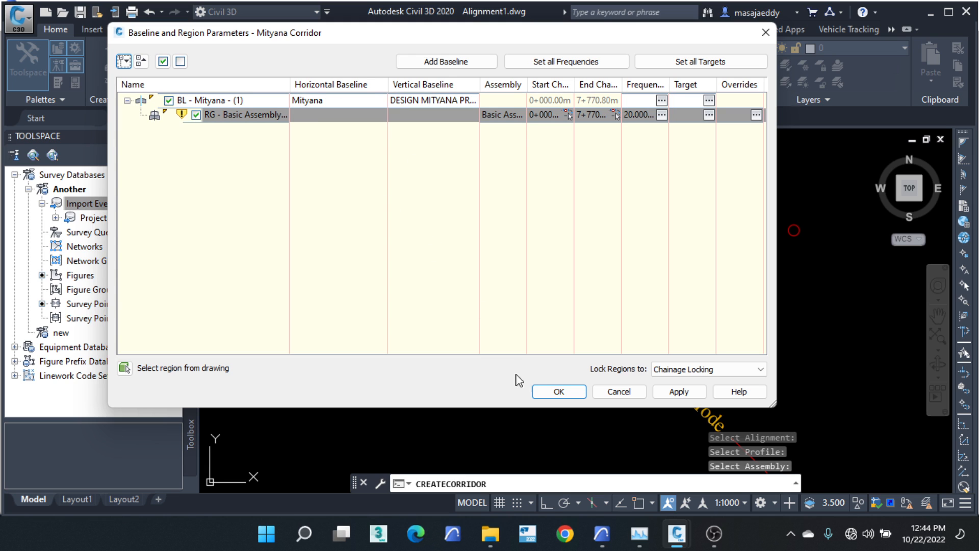
left_click(559, 392)
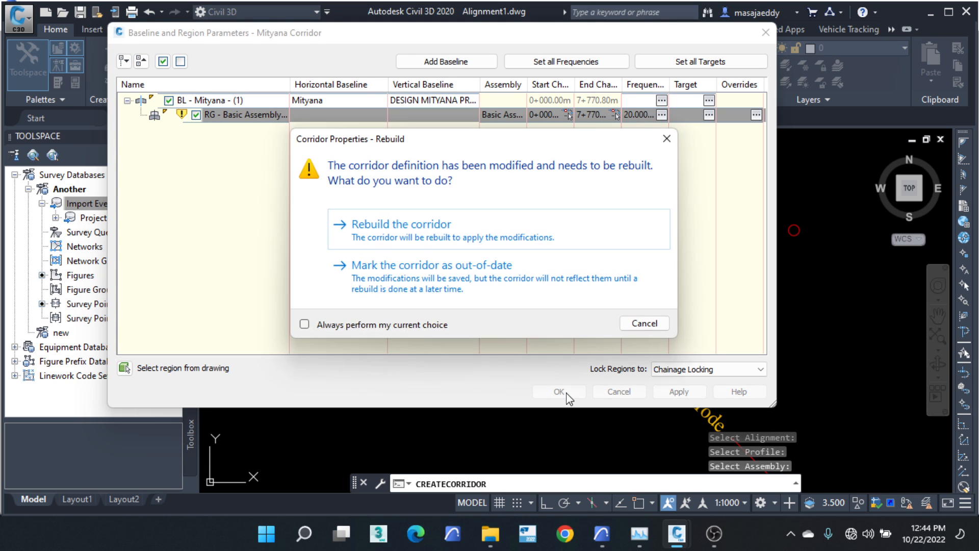
left_click(418, 237)
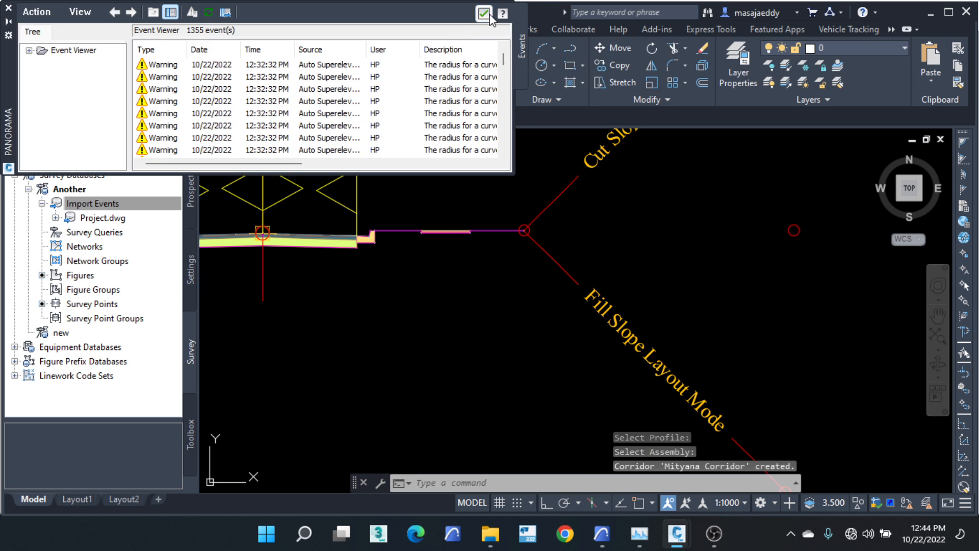
left_click(488, 15)
Step: Examine the Mityana Corridor along the road, checking its links and edges at the bends and straights
scroll(437, 218, "down", 10)
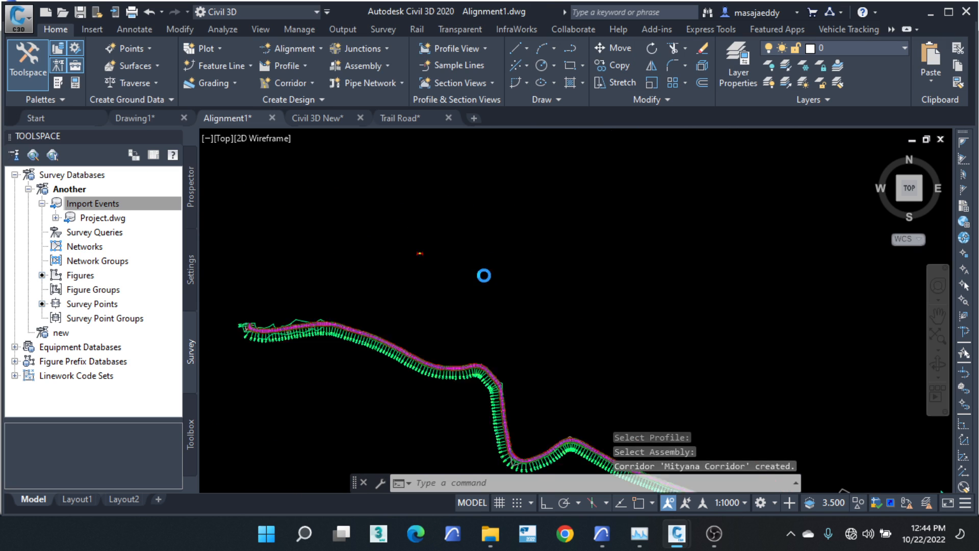
scroll(389, 286, "up", 8)
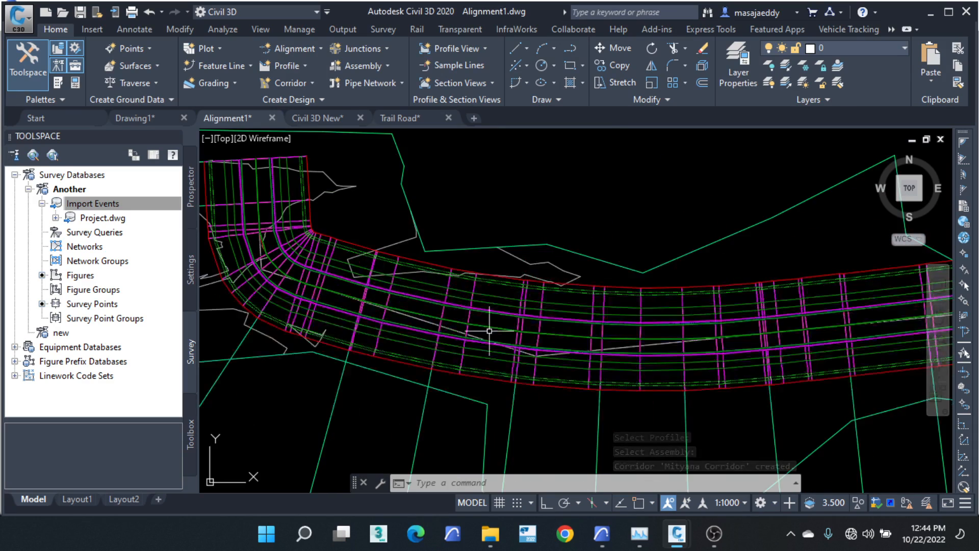
scroll(489, 330, "down", 6)
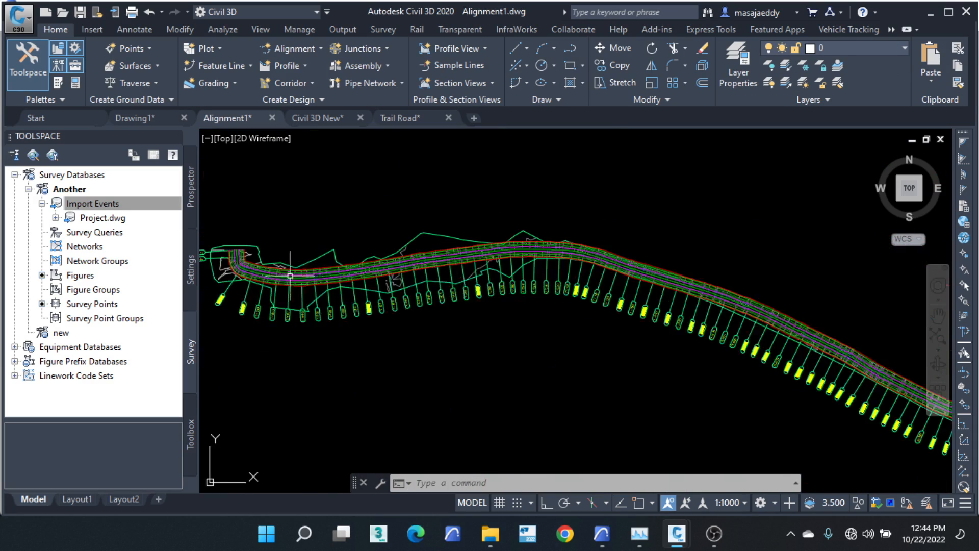
middle_click_drag(663, 289, 270, 260)
scroll(449, 305, "down", 2)
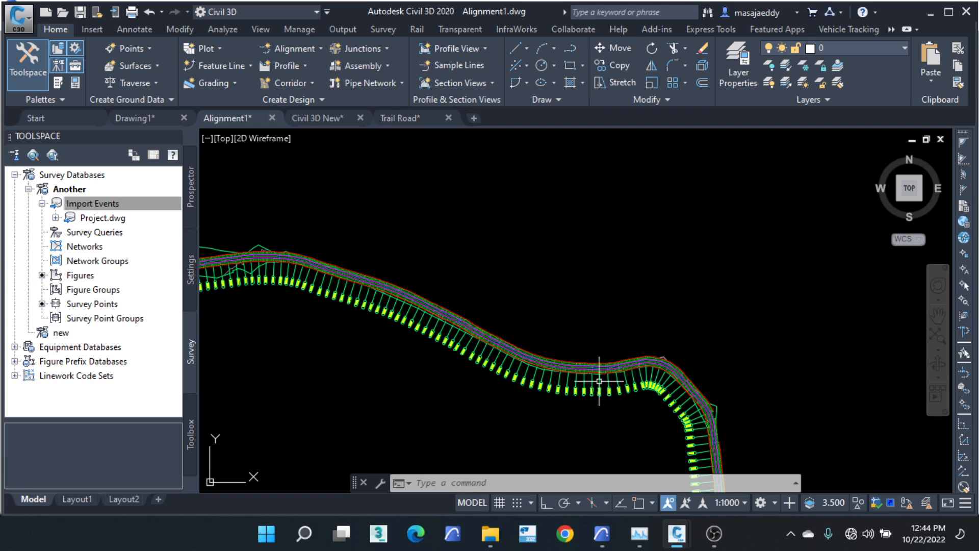
scroll(711, 389, "up", 3)
middle_click_drag(725, 383, 448, 238)
scroll(442, 293, "down", 5)
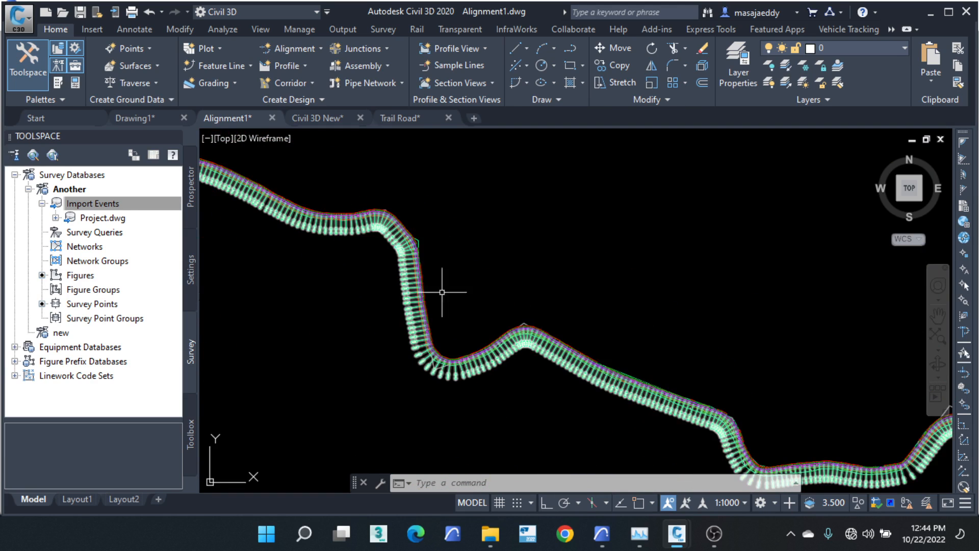
scroll(512, 354, "up", 3)
scroll(606, 395, "up", 4)
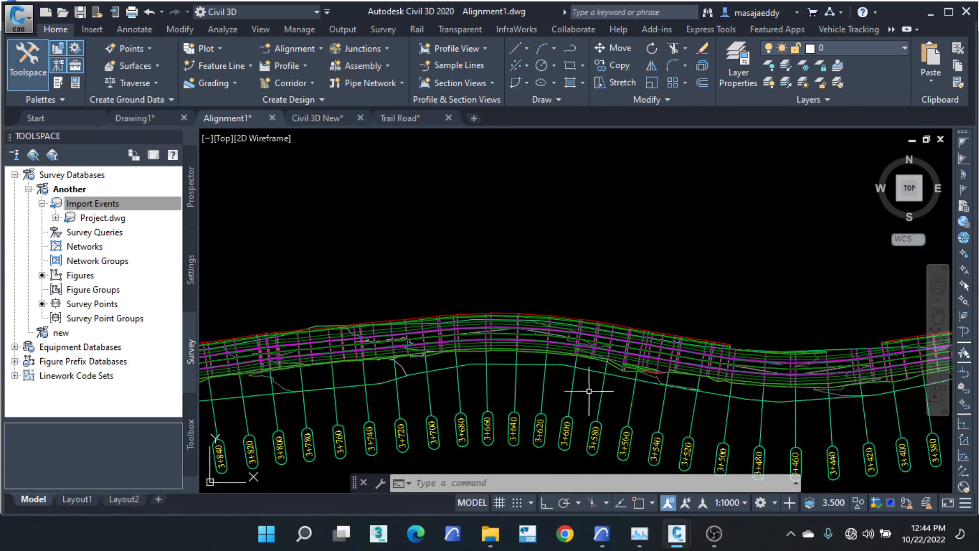
mouse_move(596, 343)
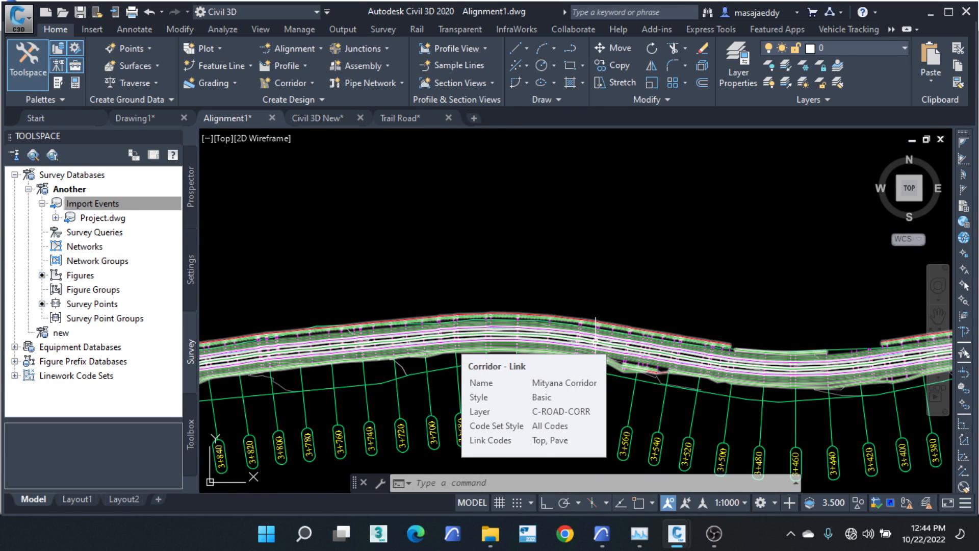
scroll(595, 339, "down", 6)
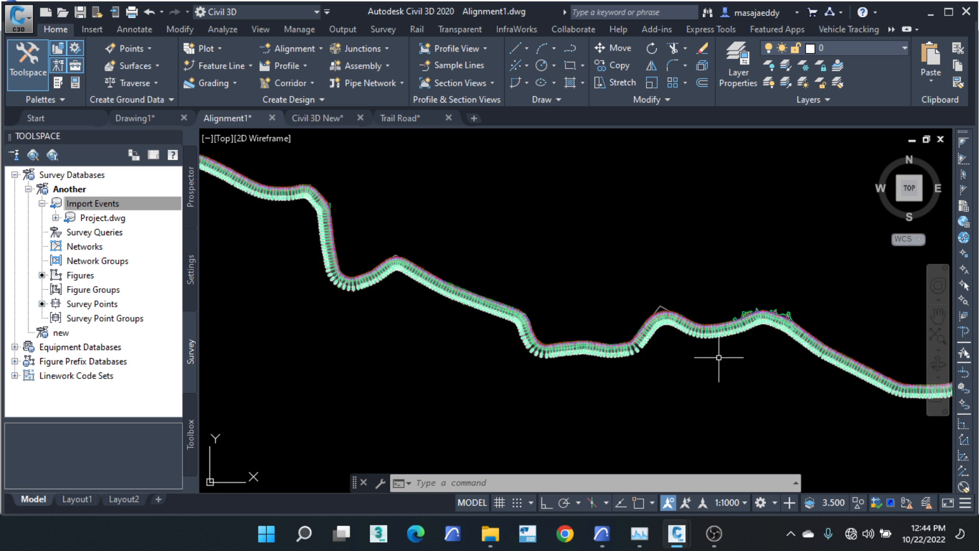
scroll(530, 322, "up", 5)
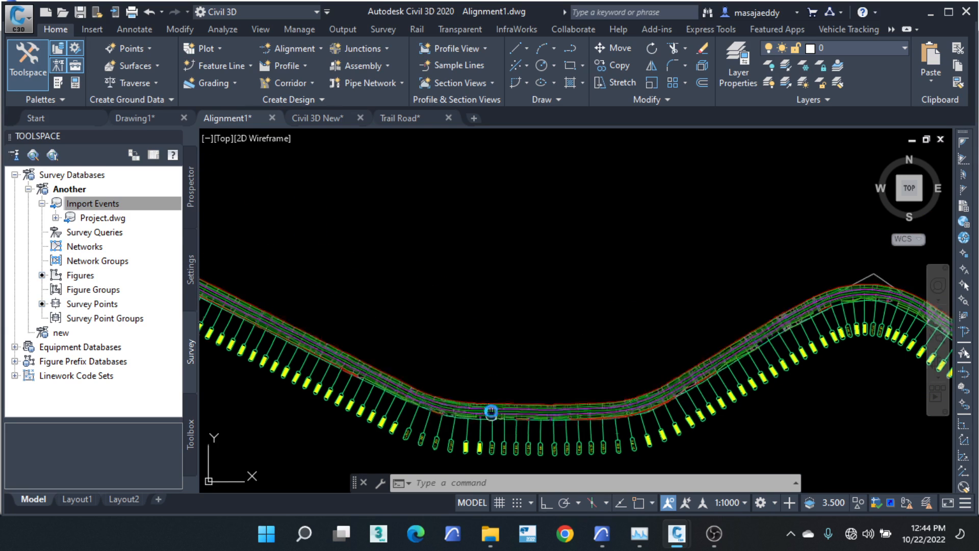
middle_click_drag(490, 411, 569, 270)
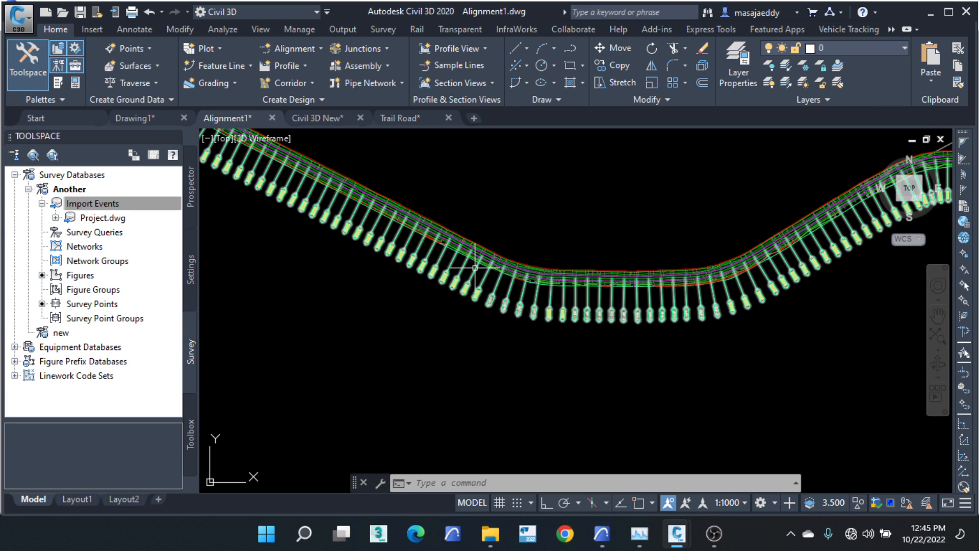
mouse_move(475, 267)
scroll(451, 310, "down", 4)
scroll(375, 265, "down", 3)
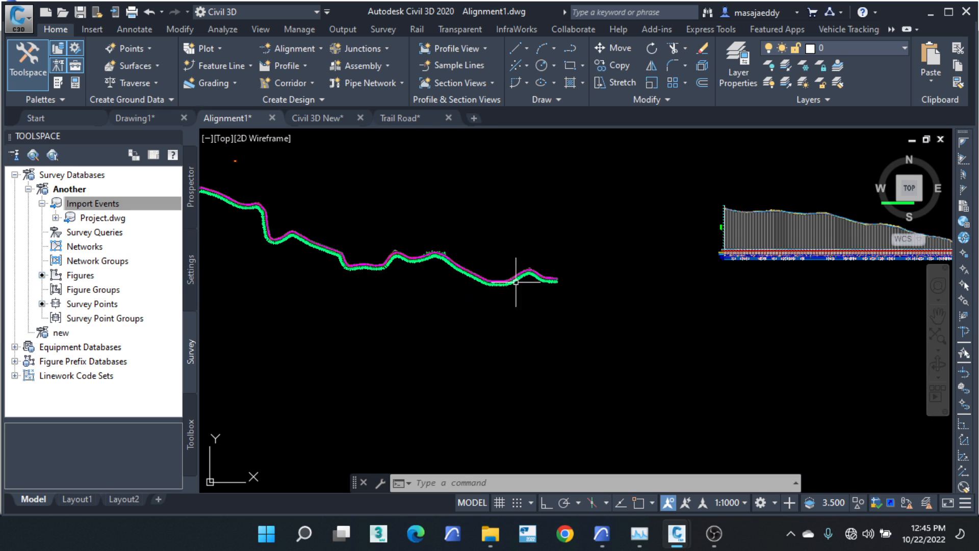
Step: Inspect the corridor's sharp bend near chainage 7+740 at the road's end and the stretch beside it
scroll(229, 196, "up", 6)
middle_click_drag(230, 177, 395, 228)
middle_click_drag(234, 204, 442, 239)
scroll(360, 241, "up", 2)
scroll(351, 240, "up", 2)
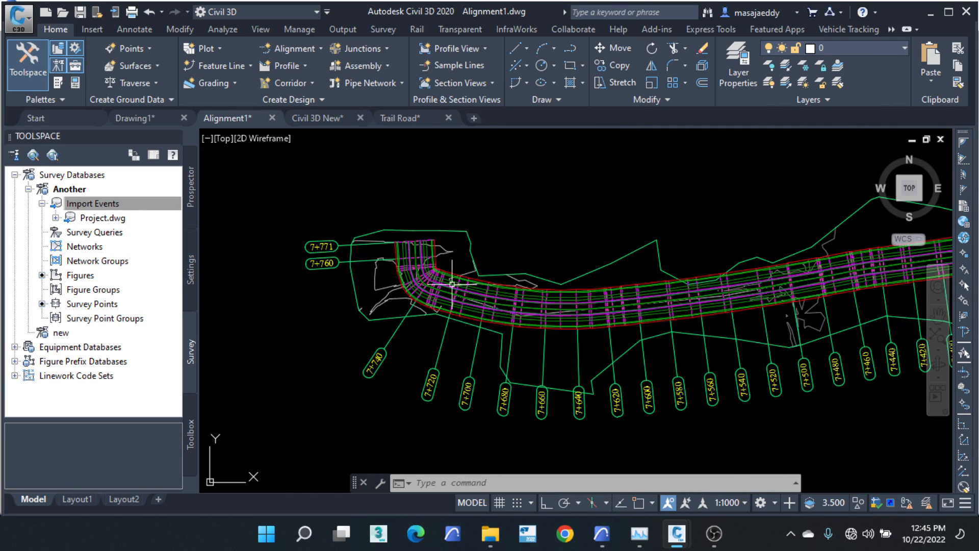
scroll(454, 291, "up", 5)
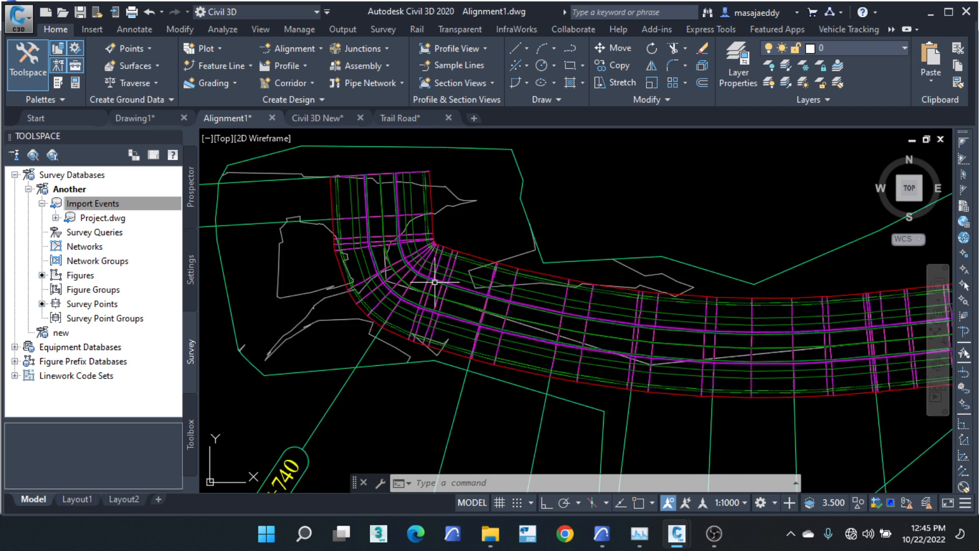
scroll(396, 322, "down", 3)
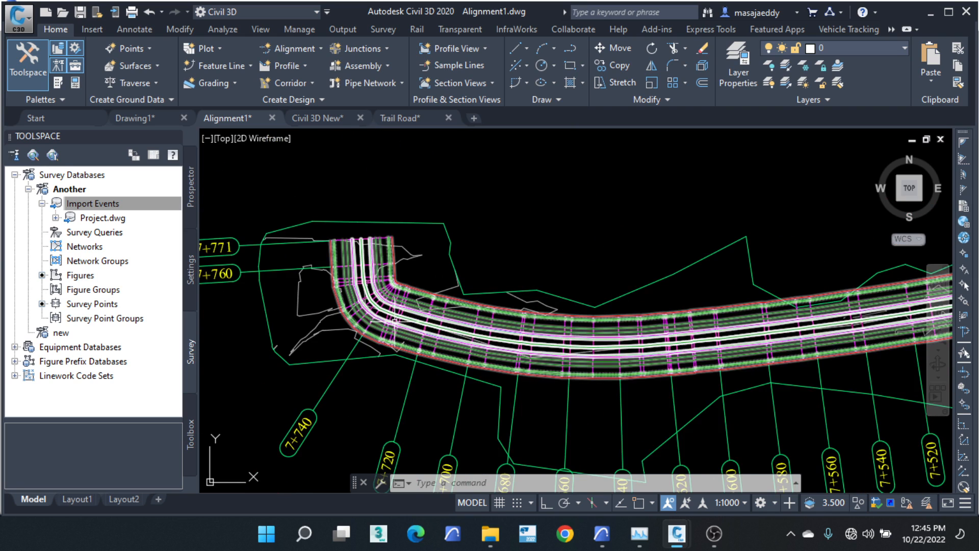
scroll(394, 321, "up", 2)
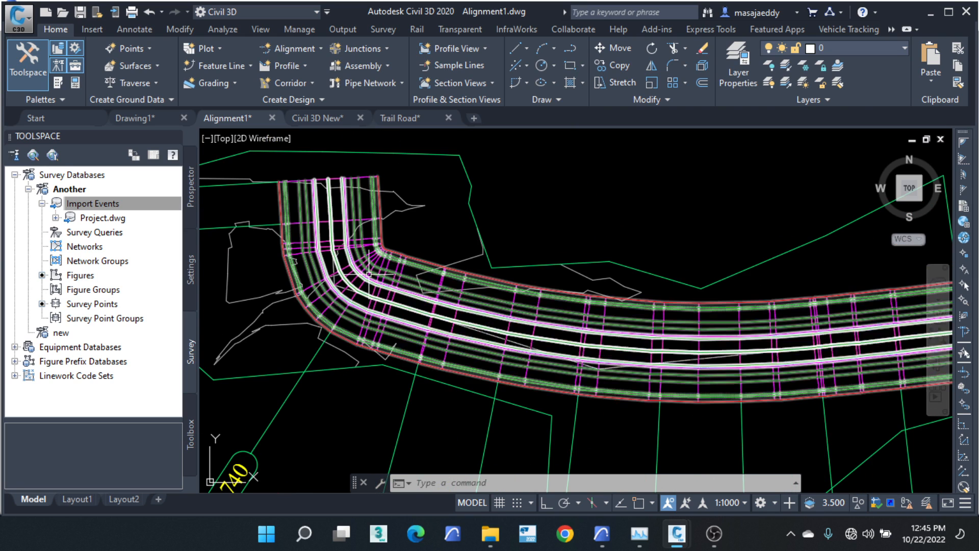
scroll(389, 280, "down", 2)
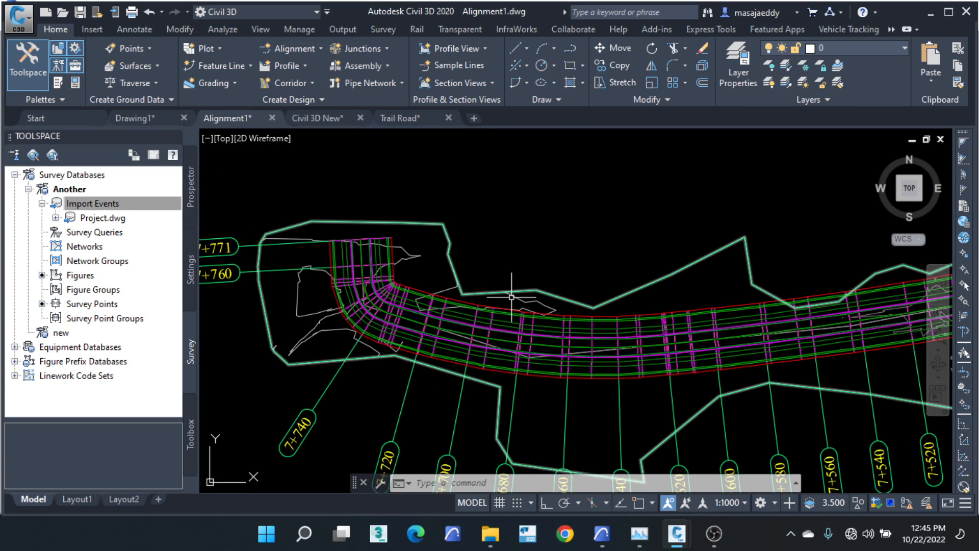
scroll(386, 321, "up", 2)
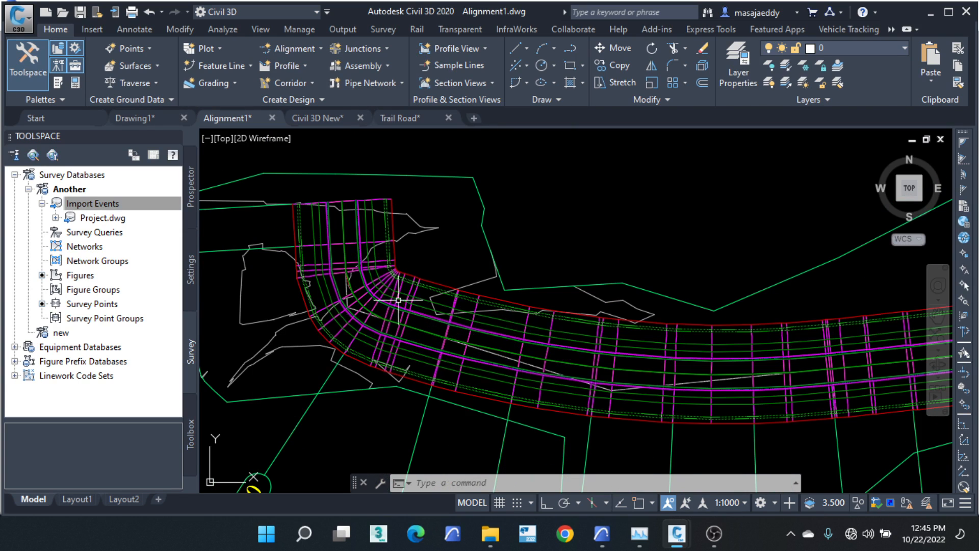
scroll(385, 324, "down", 2)
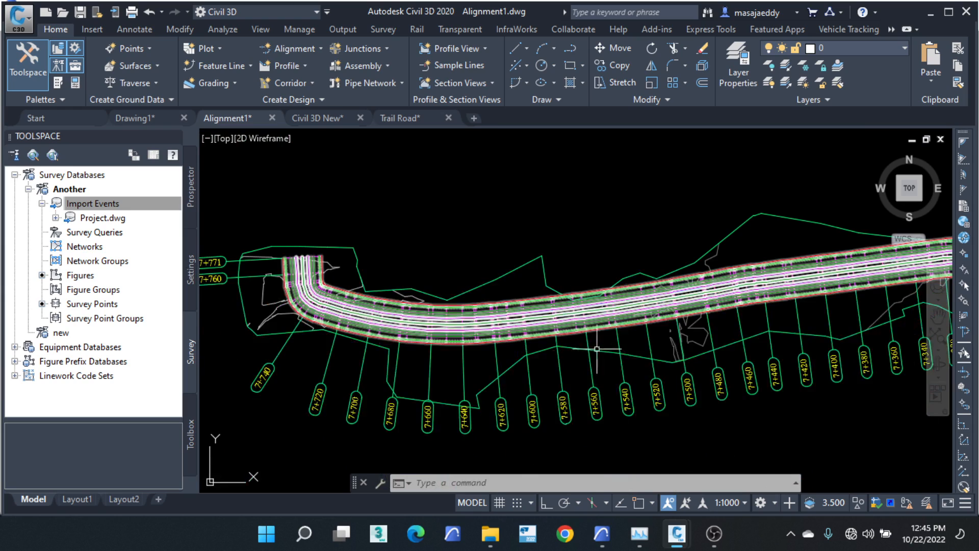
scroll(584, 302, "up", 2)
scroll(585, 306, "down", 3)
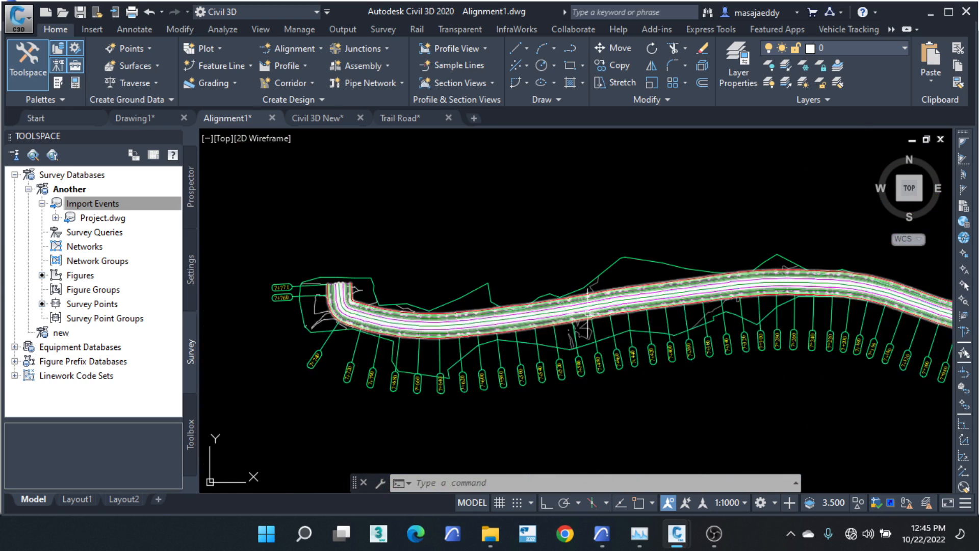
Step: Examine the Mityana Corridor's edges against the existing ground surface boundary along its straights and bends
scroll(737, 298, "up", 3)
scroll(488, 288, "down", 3)
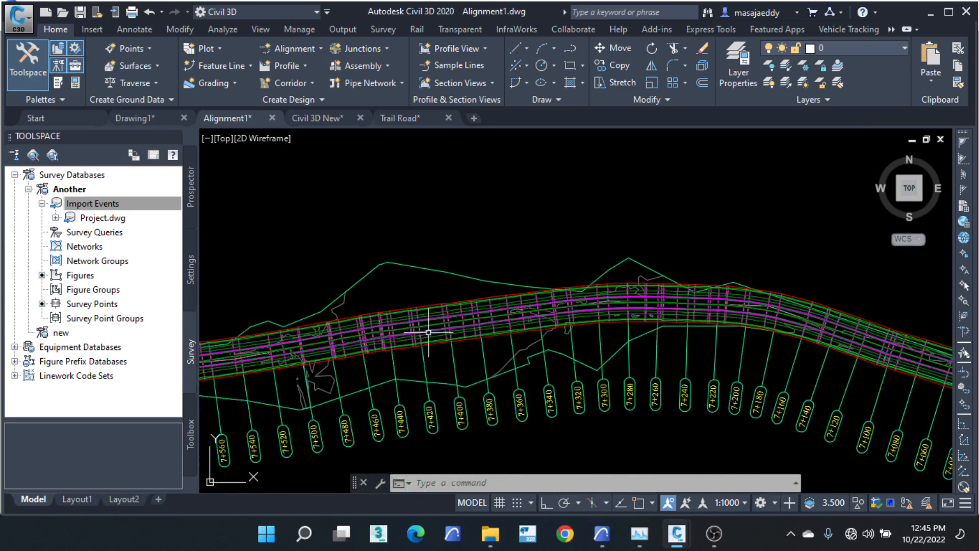
scroll(769, 387, "up", 4)
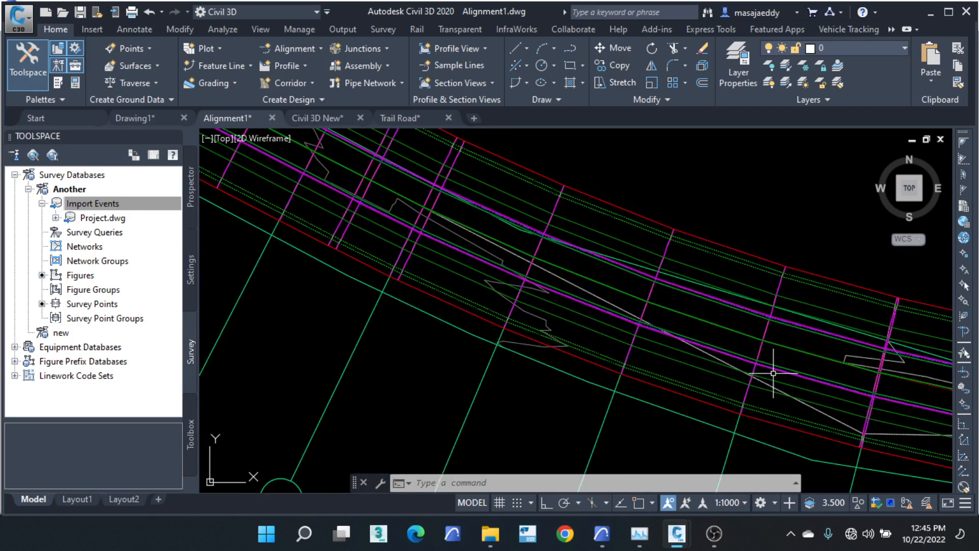
scroll(538, 323, "down", 4)
scroll(769, 344, "up", 4)
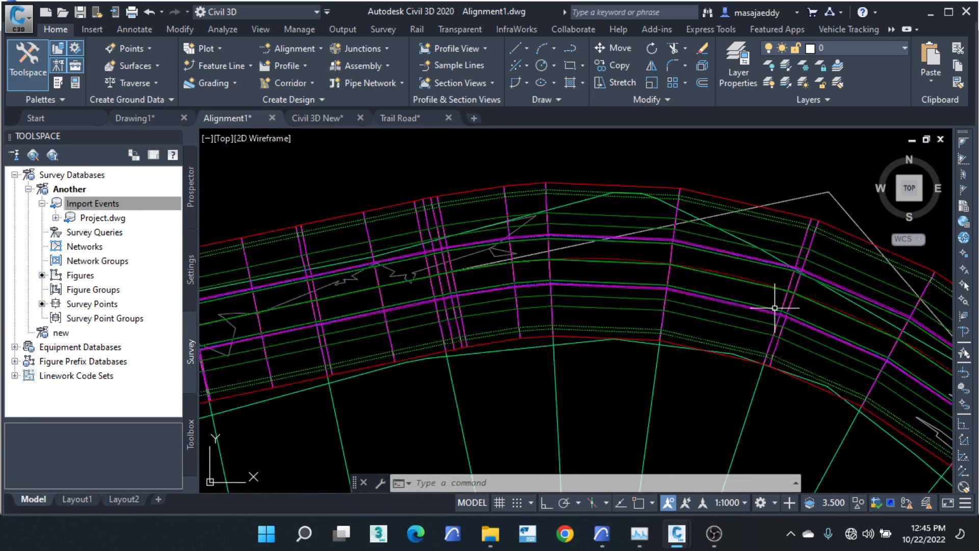
scroll(677, 349, "up", 2)
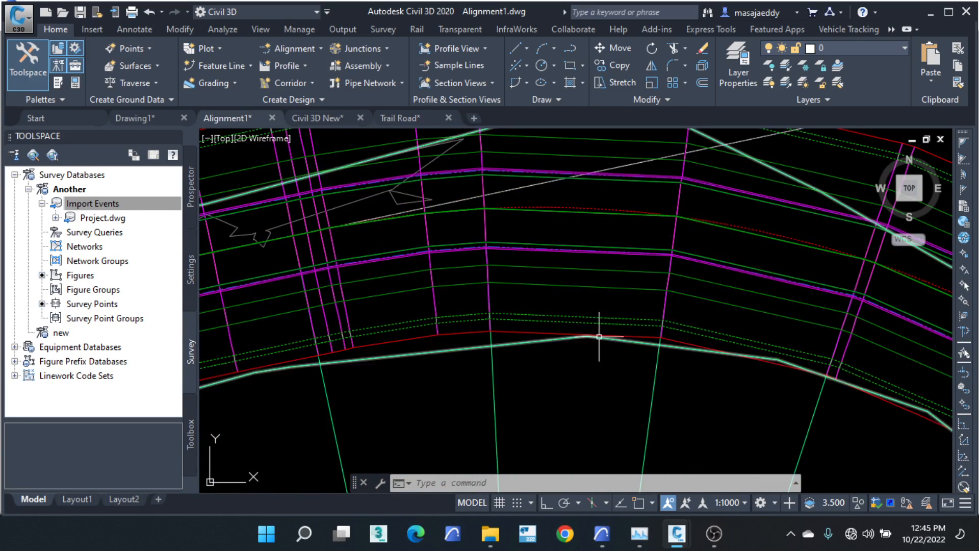
left_click(559, 339)
scroll(560, 339, "down", 3)
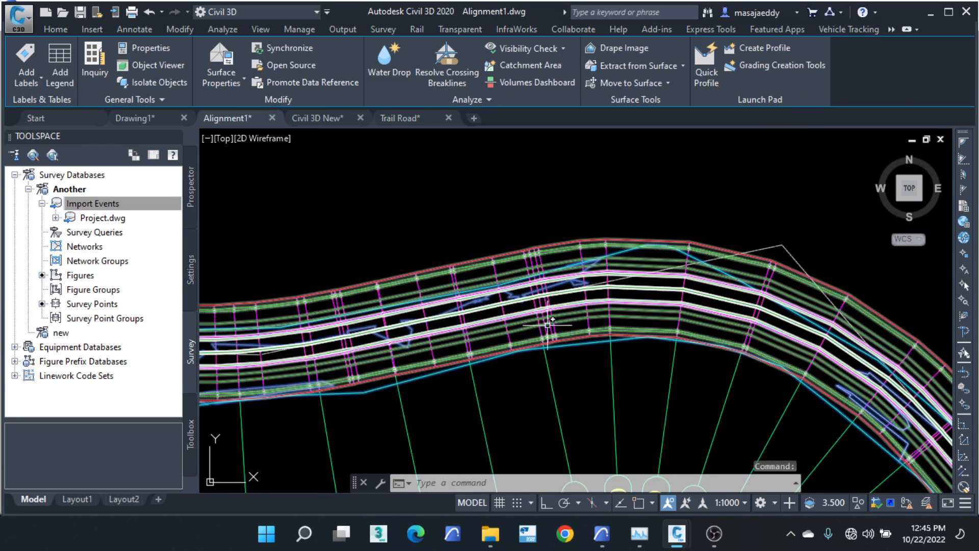
scroll(493, 319, "down", 2)
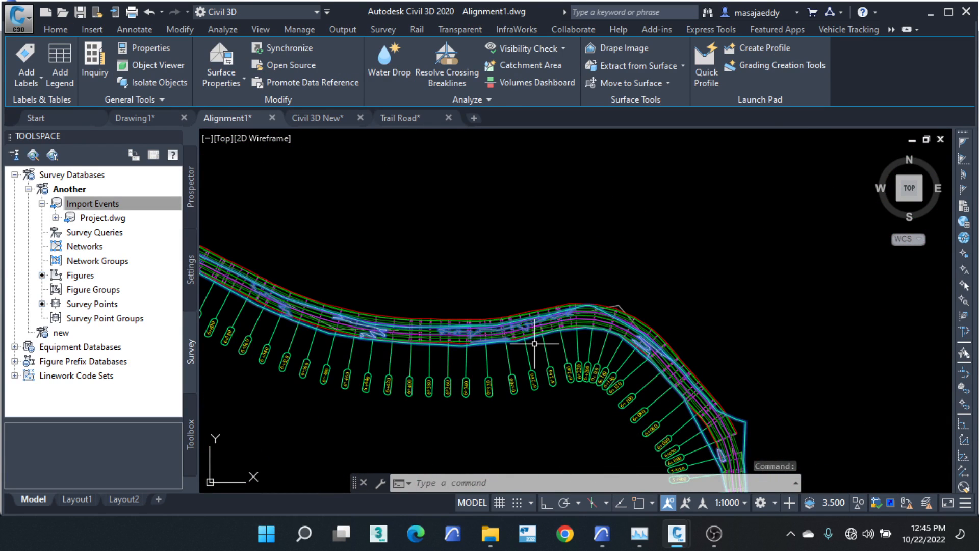
key("Escape")
key("Escape")
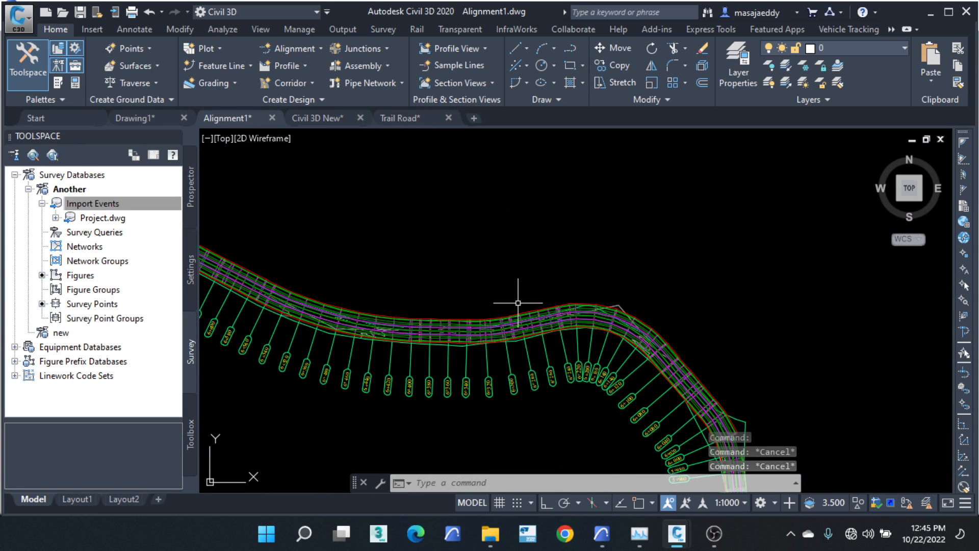
mouse_move(517, 303)
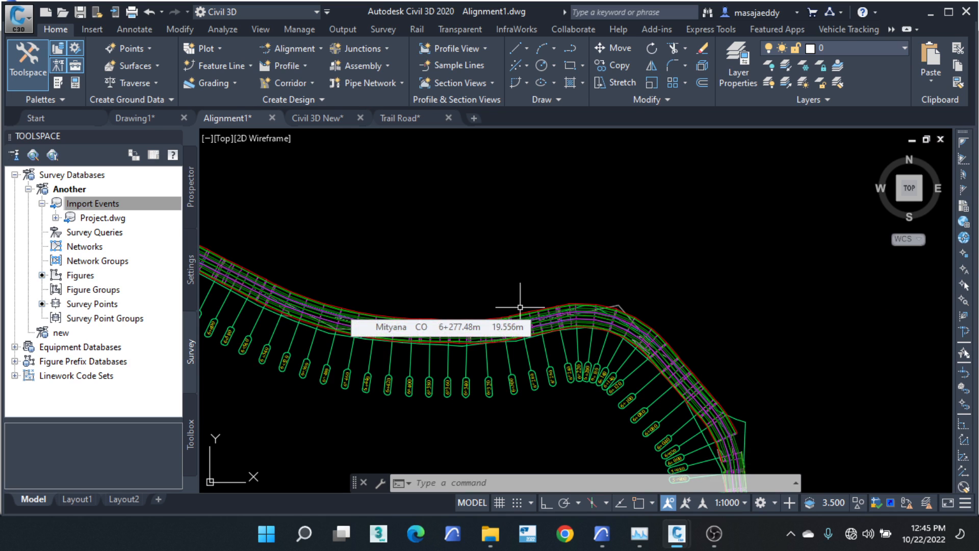
scroll(522, 330, "down", 4)
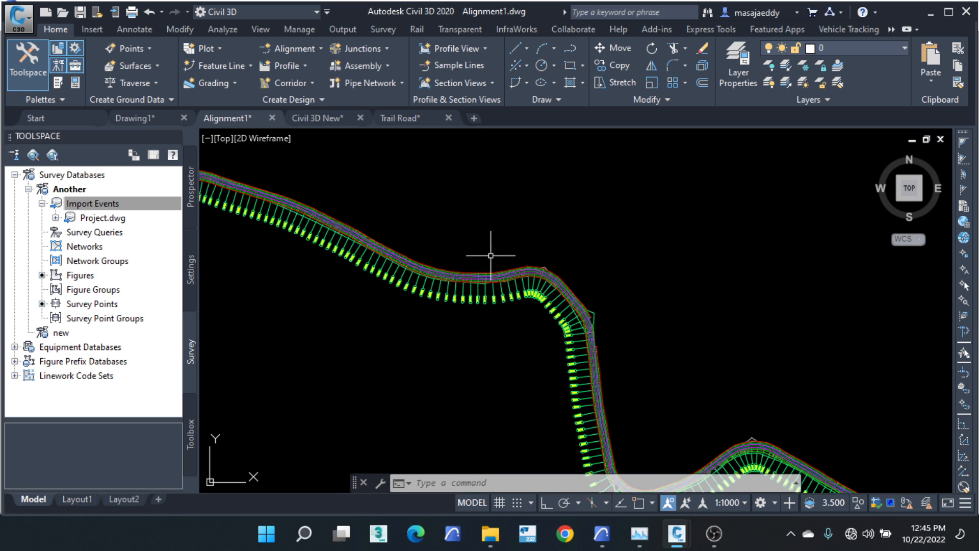
scroll(307, 230, "up", 10)
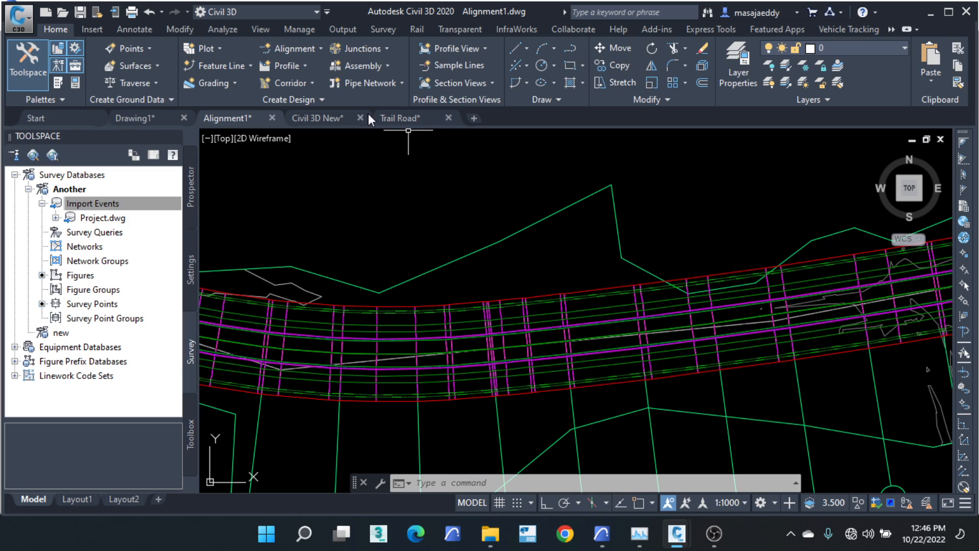
Step: Open the Session 2 drawing and examine its finished road corridor, lane markings, walkways and junction islands
left_click(19, 19)
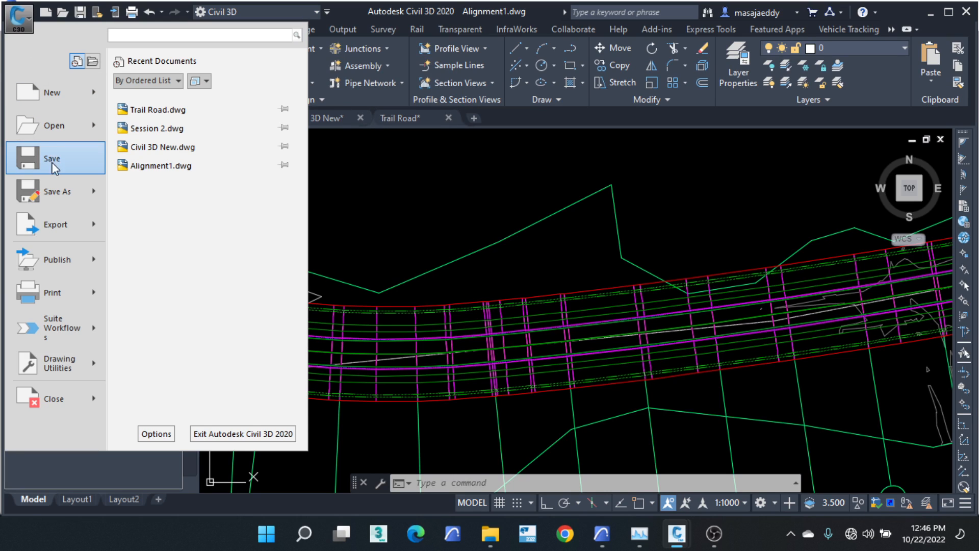
left_click(192, 131)
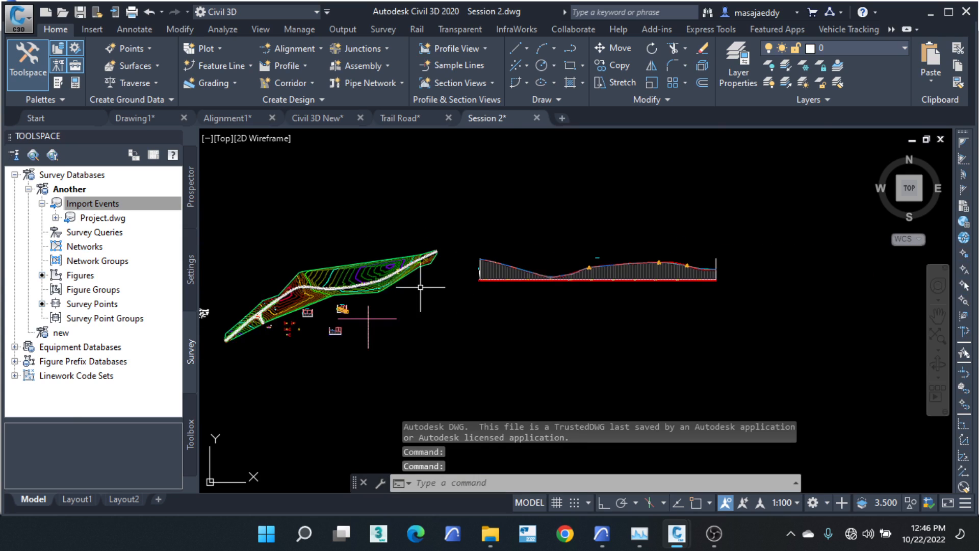
scroll(231, 325, "up", 10)
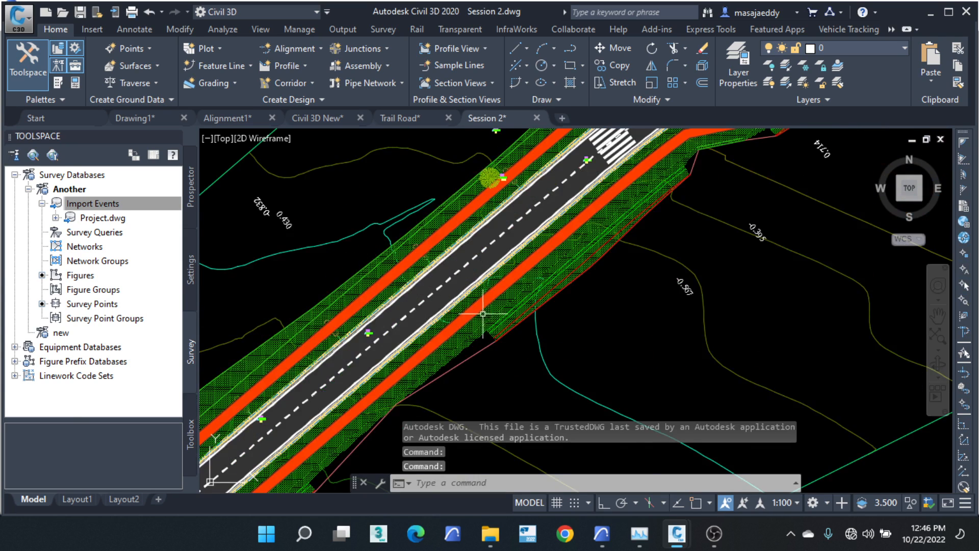
scroll(478, 295, "down", 5)
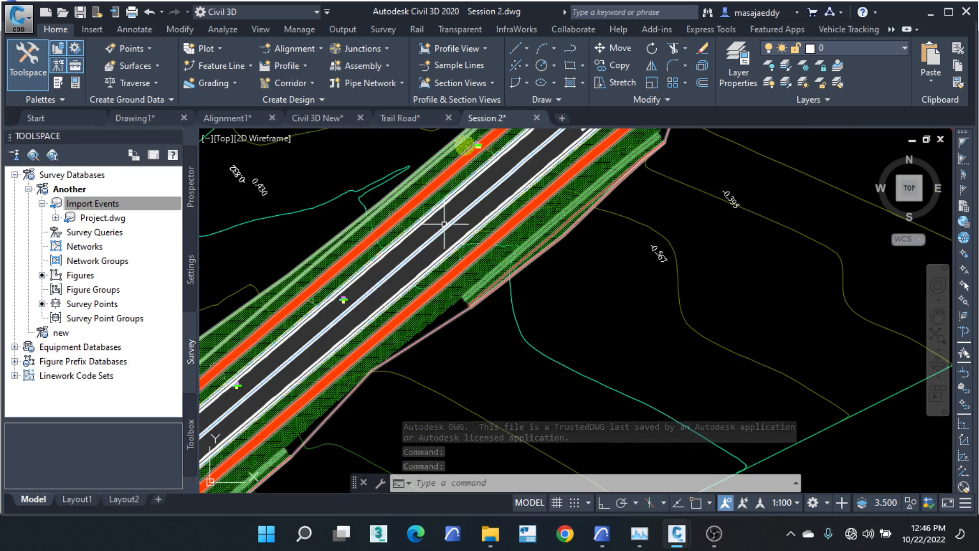
scroll(444, 209, "up", 4)
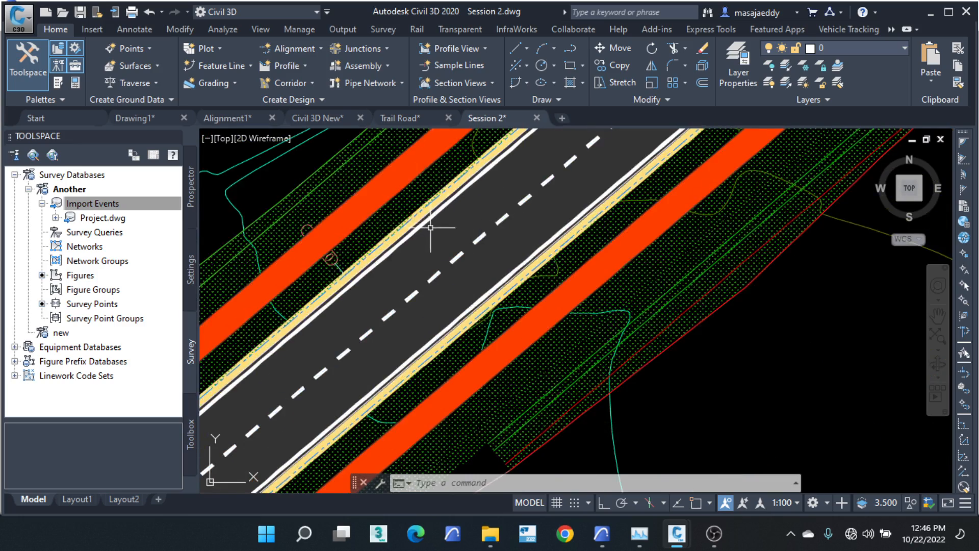
scroll(371, 284, "down", 2)
scroll(259, 366, "down", 4)
scroll(512, 206, "up", 4)
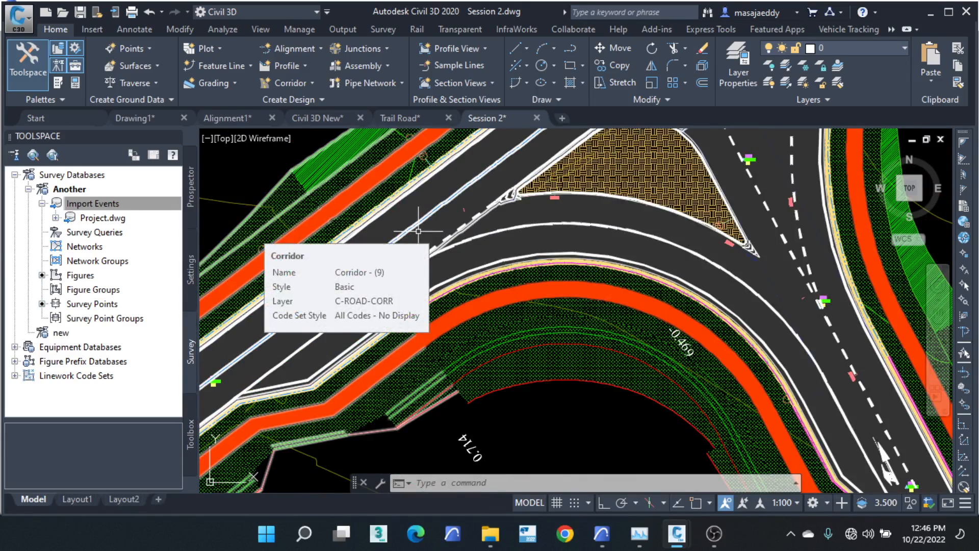
scroll(466, 299, "down", 2)
middle_click_drag(610, 176, 437, 289)
scroll(434, 245, "up", 6)
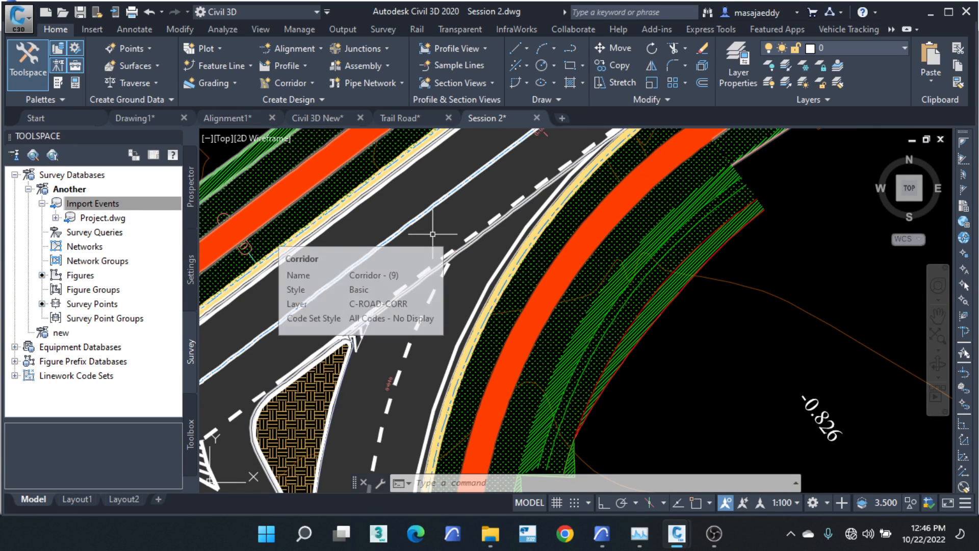
scroll(452, 248, "down", 6)
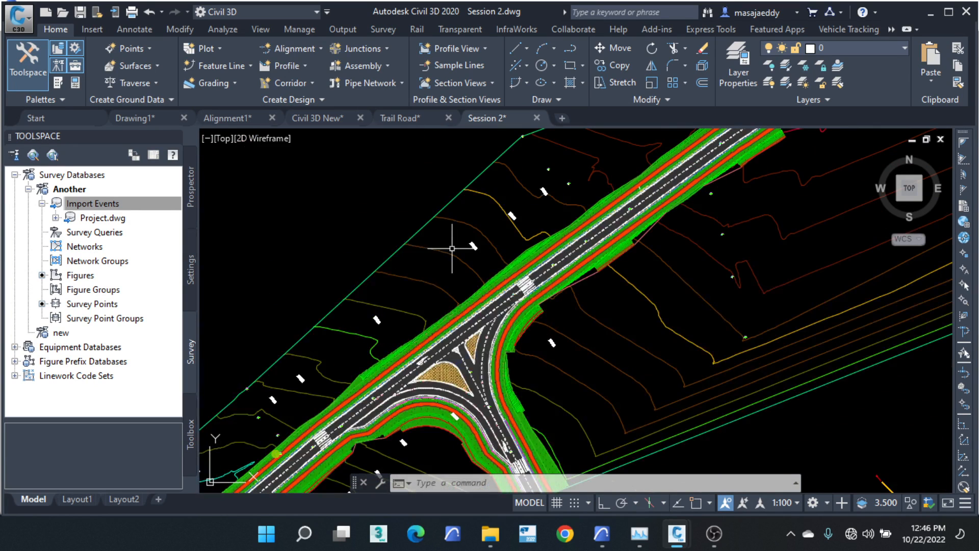
Step: Return to the Alignment1 drawing and inspect the Mityana Corridor's sharp bend at the road's end
left_click(215, 117)
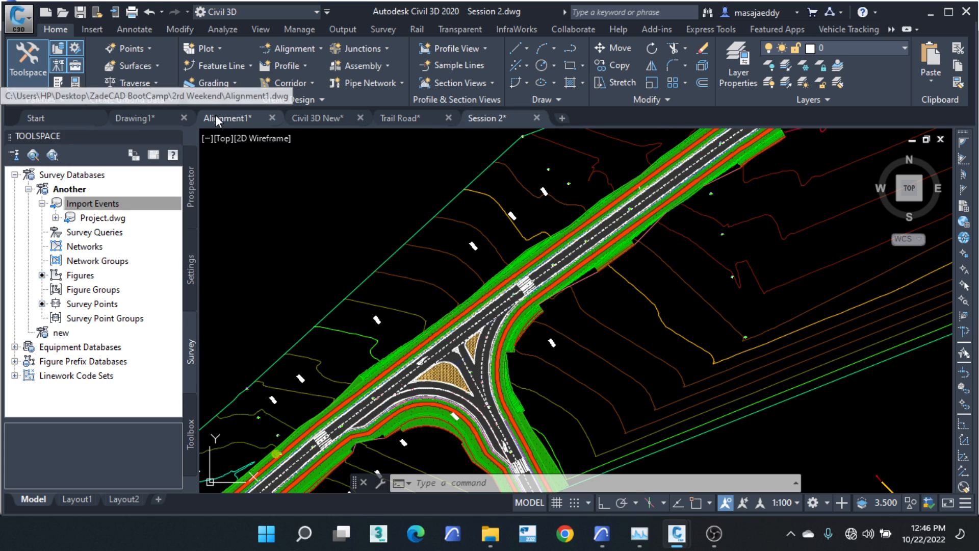
scroll(379, 312, "down", 5)
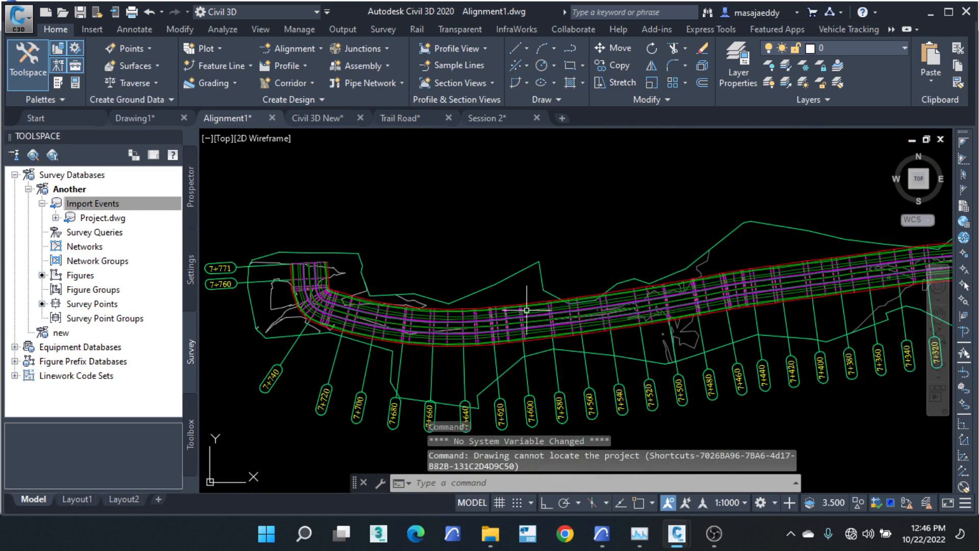
scroll(466, 327, "up", 4)
scroll(466, 327, "up", 3)
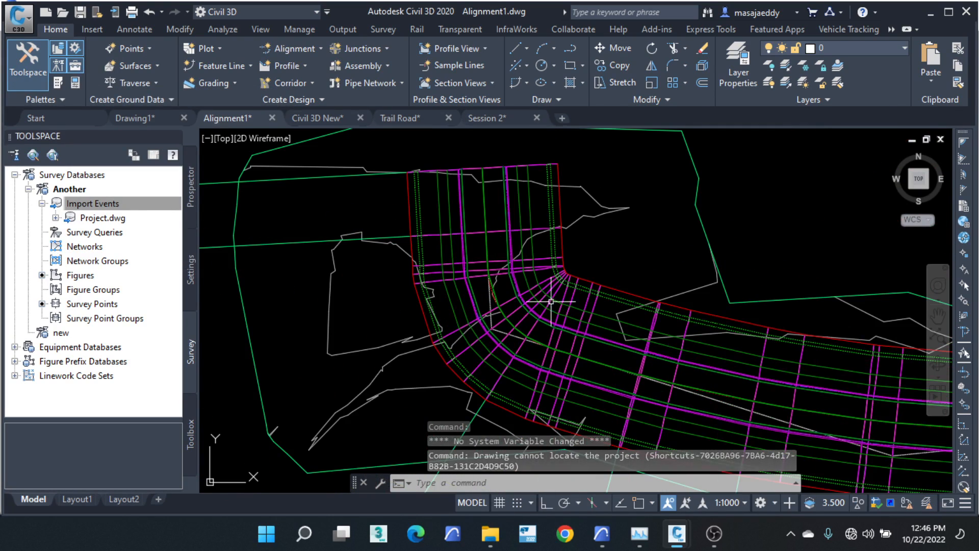
scroll(498, 248, "up", 3)
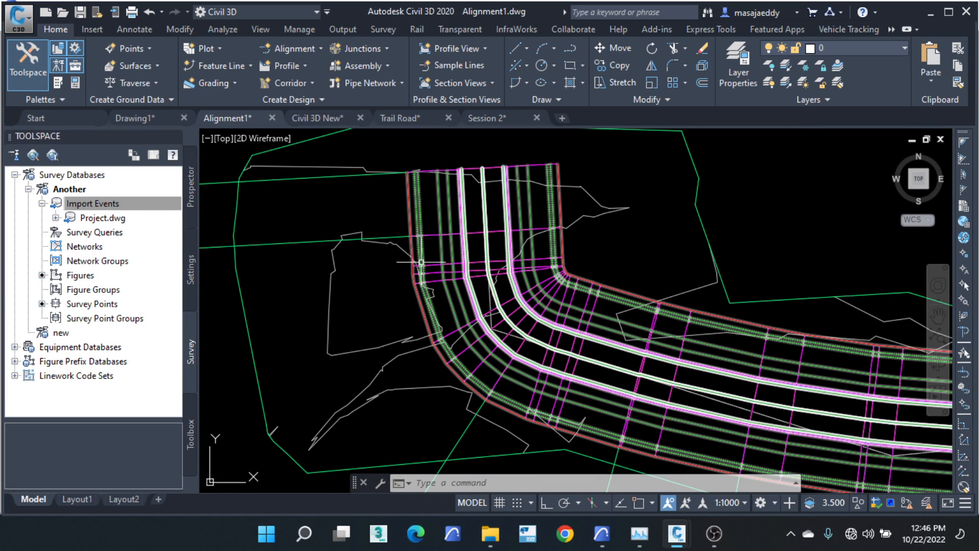
scroll(316, 258, "down", 2)
scroll(533, 276, "up", 3)
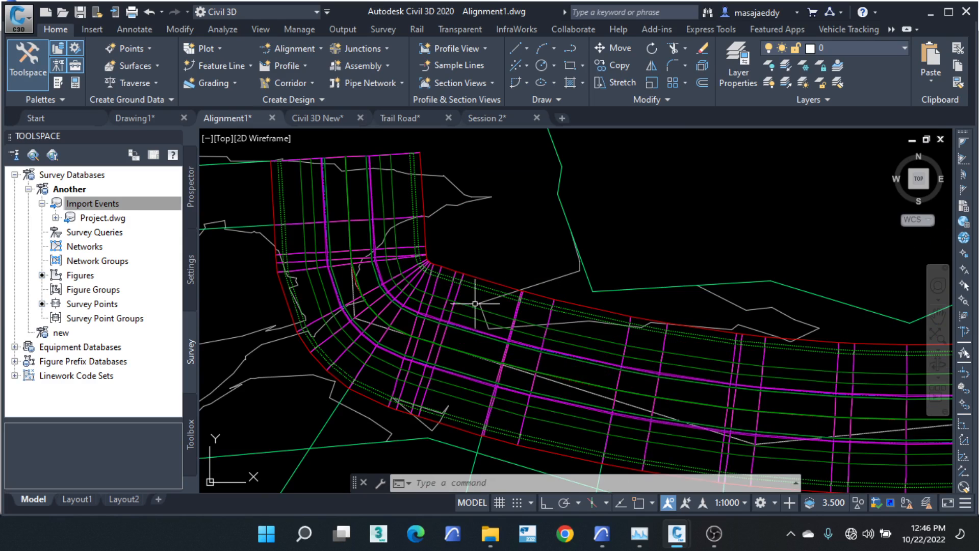
left_click(428, 311)
right_click(428, 311)
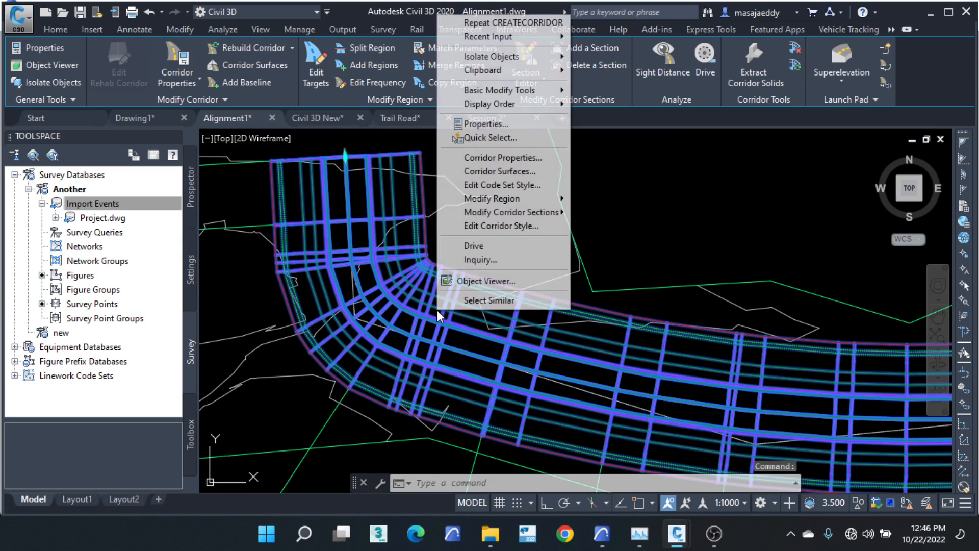
left_click(399, 243)
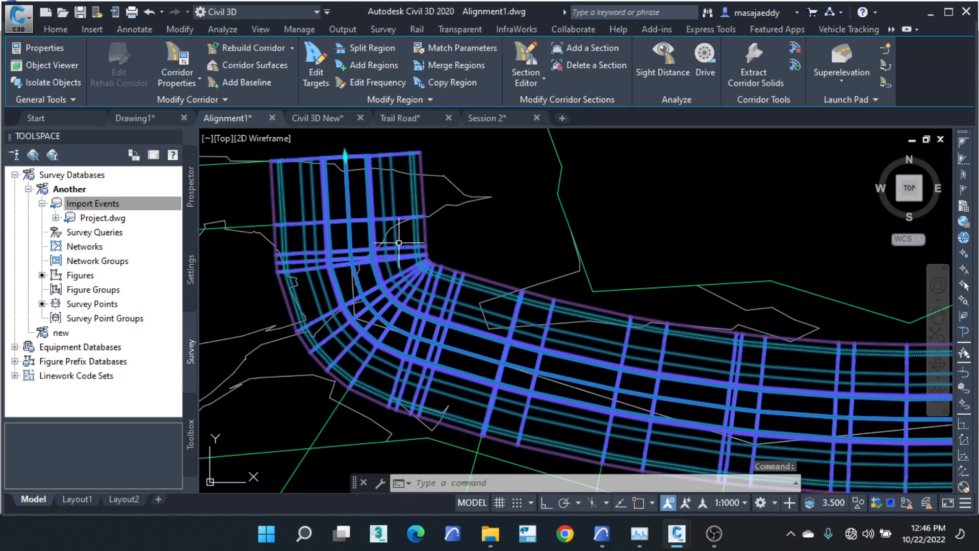
key("Escape")
key("Escape")
key("Escape")
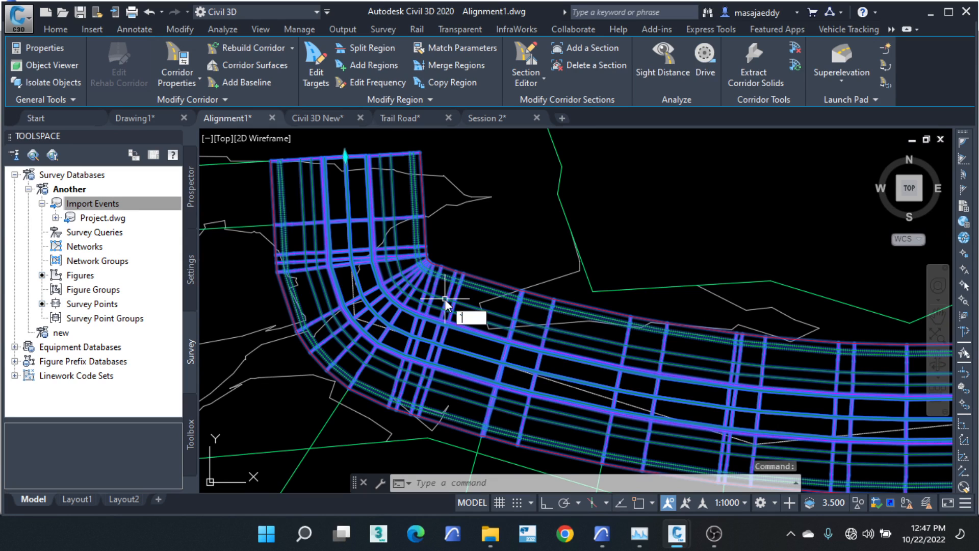
scroll(279, 314, "down", 3)
scroll(278, 316, "down", 2)
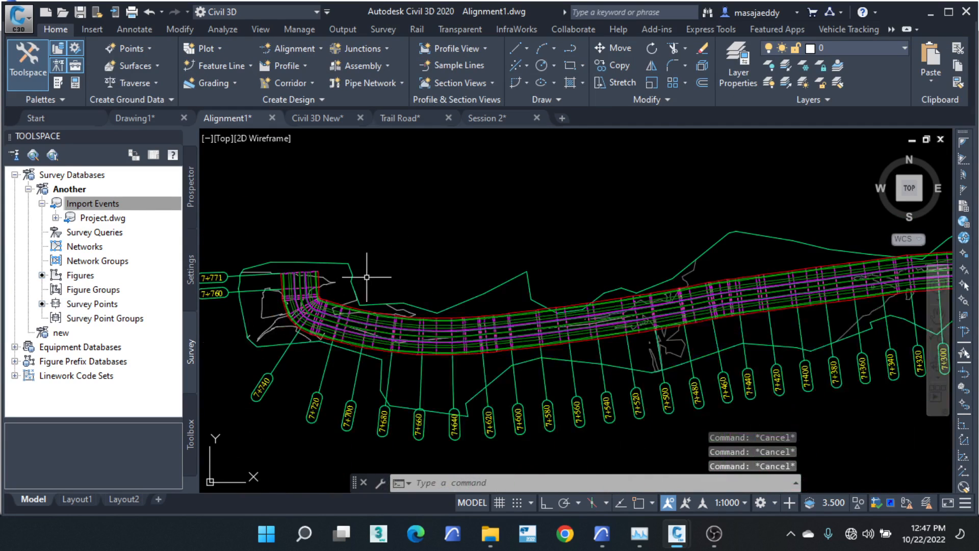
scroll(339, 336, "down", 4)
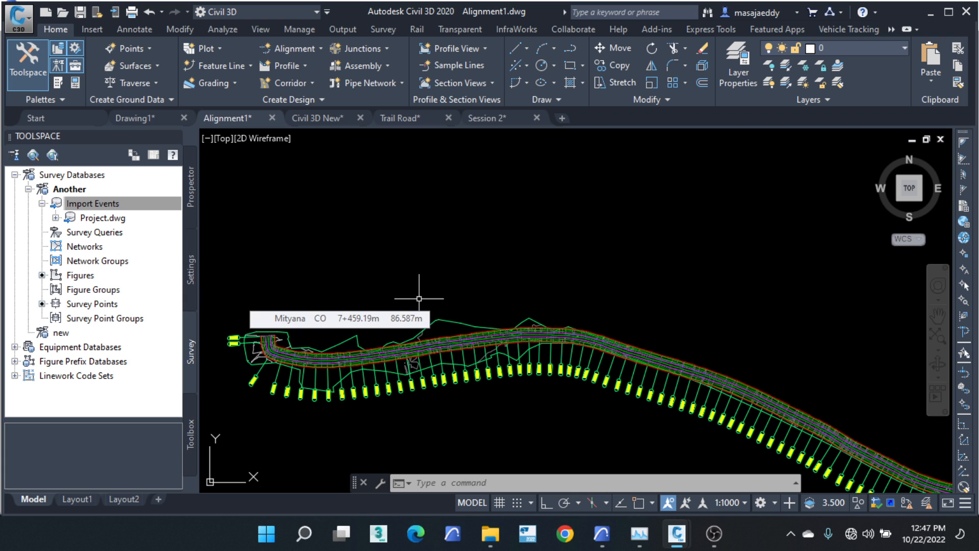
Step: Switch to the Civil 3D New drawing and examine the upper assembly's pavement layers, lanes and central median
left_click(316, 117)
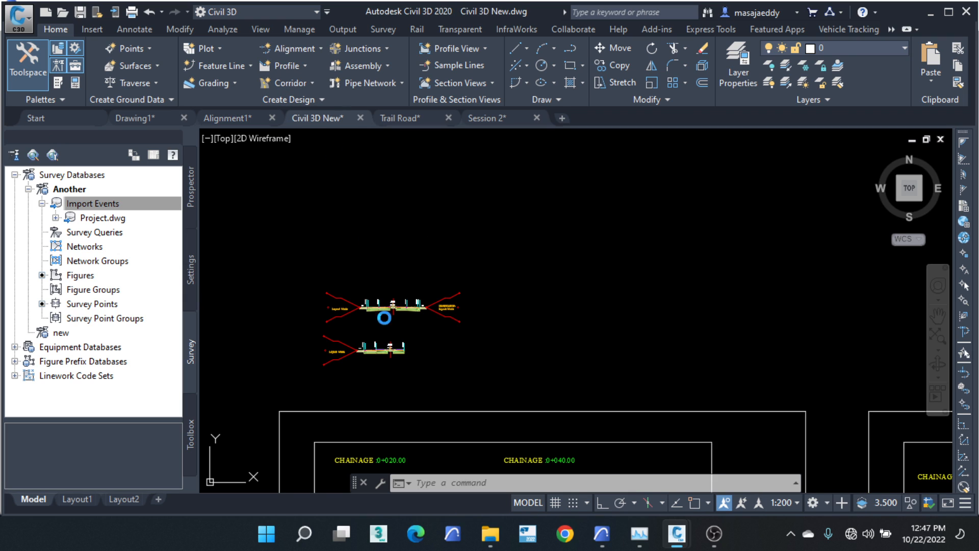
scroll(384, 317, "up", 7)
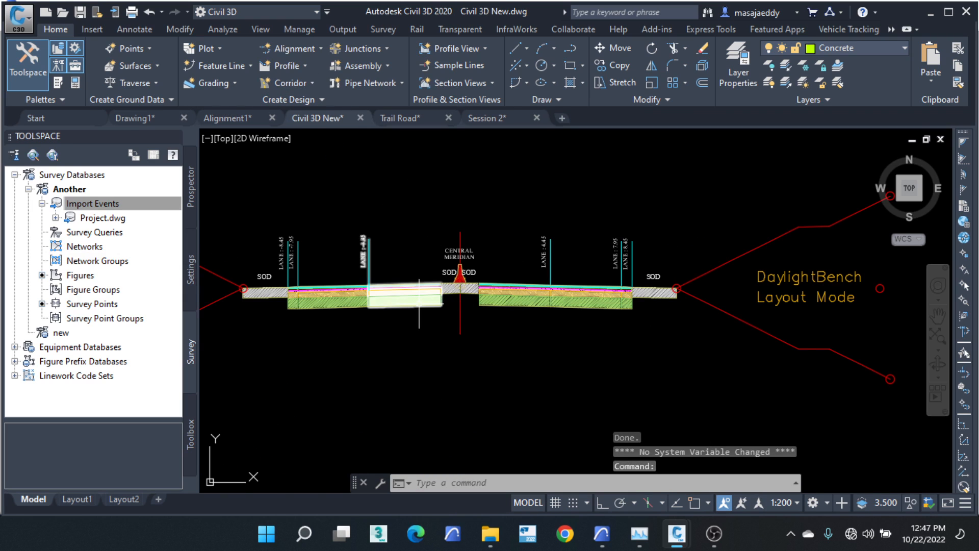
mouse_move(419, 296)
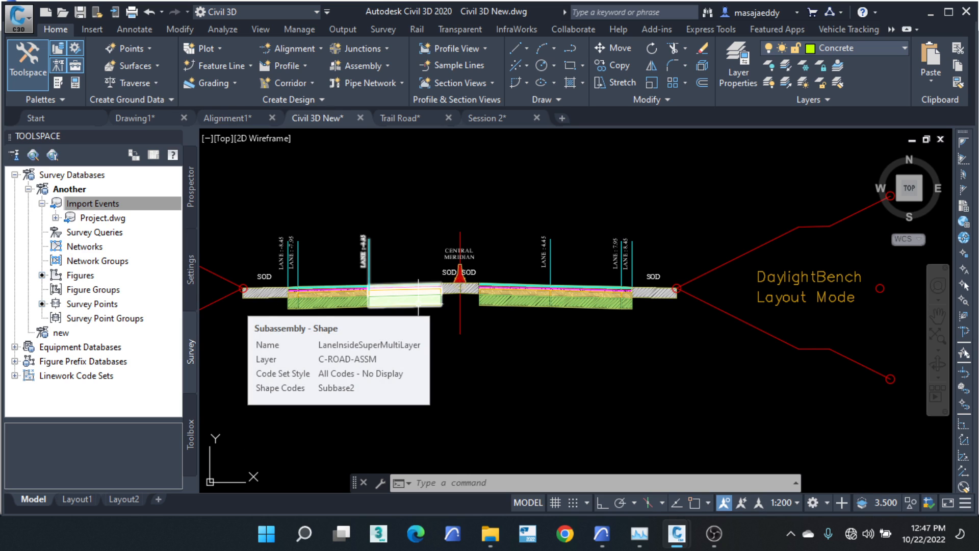
scroll(415, 301, "up", 5)
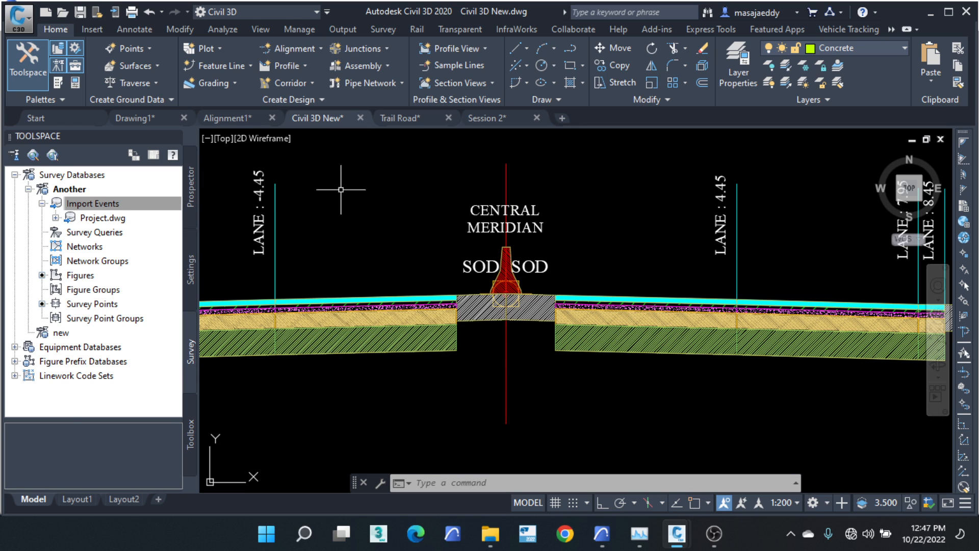
Step: Return to the Alignment1 drawing and examine the basic assembly's lanes, kerbs and walkways
left_click(224, 117)
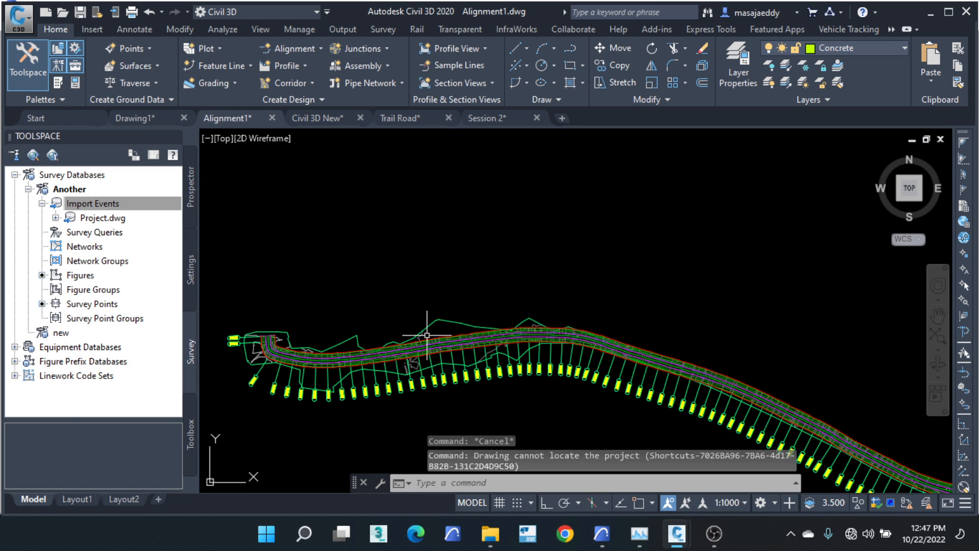
scroll(316, 362, "up", 4)
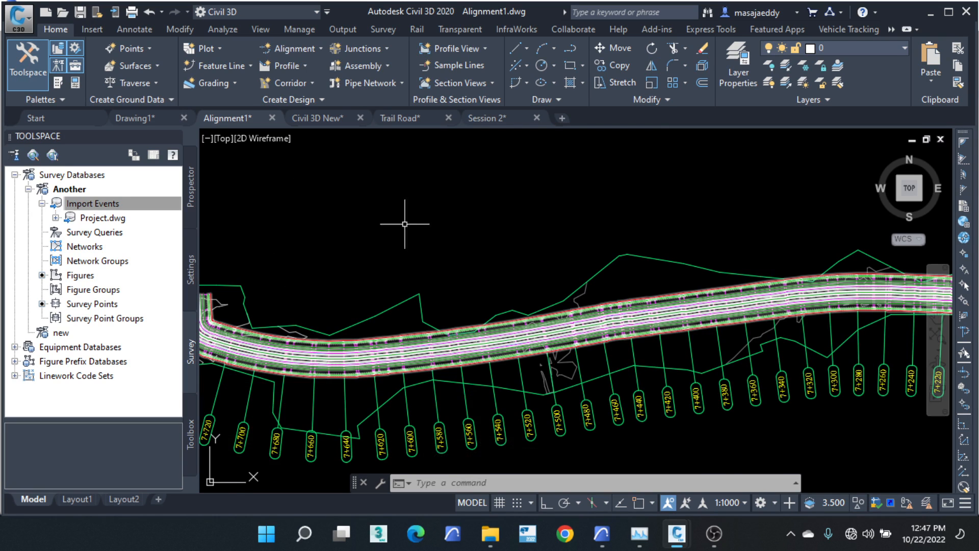
scroll(476, 236, "up", 8)
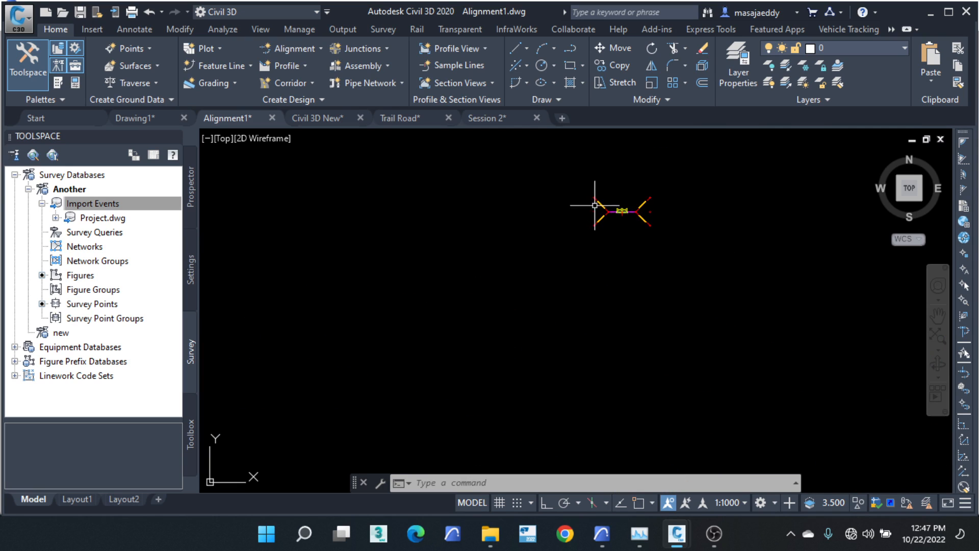
scroll(595, 205, "up", 8)
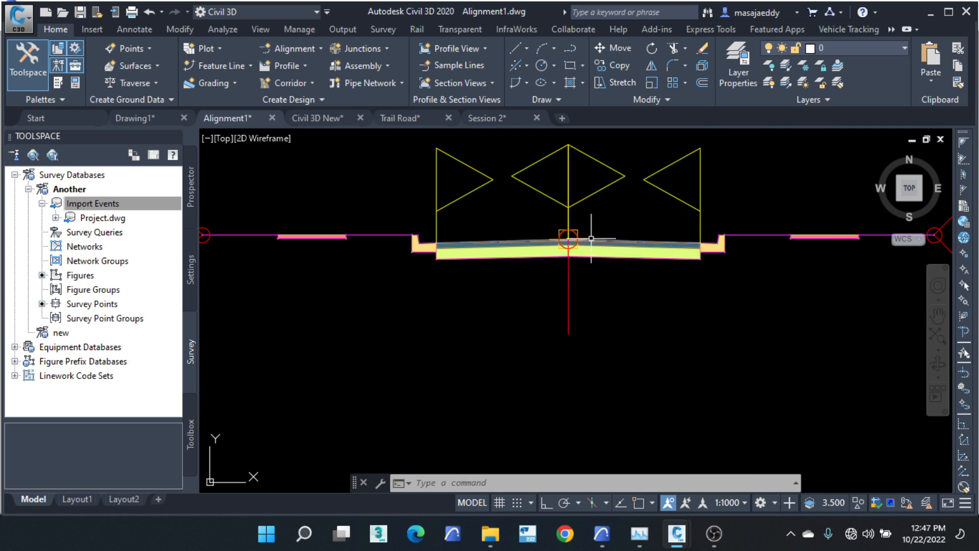
scroll(591, 238, "down", 10)
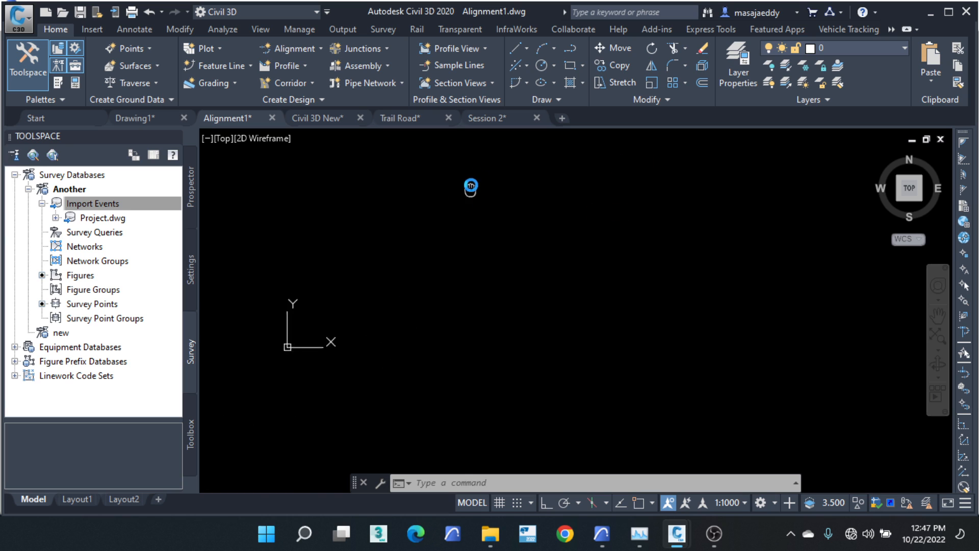
Step: Examine the Mityana Corridor's sharp bend at the road's end, around chainages 7+760 and 7+771
middle_click_drag(470, 187, 491, 161)
middle_click_drag(271, 378, 511, 299)
middle_click_drag(256, 363, 543, 187)
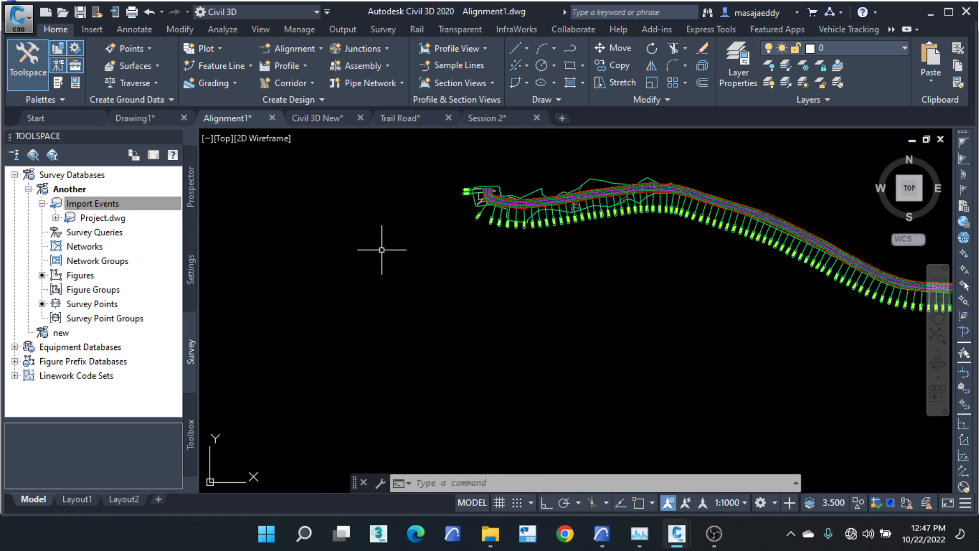
scroll(382, 249, "up", 2)
scroll(515, 152, "up", 5)
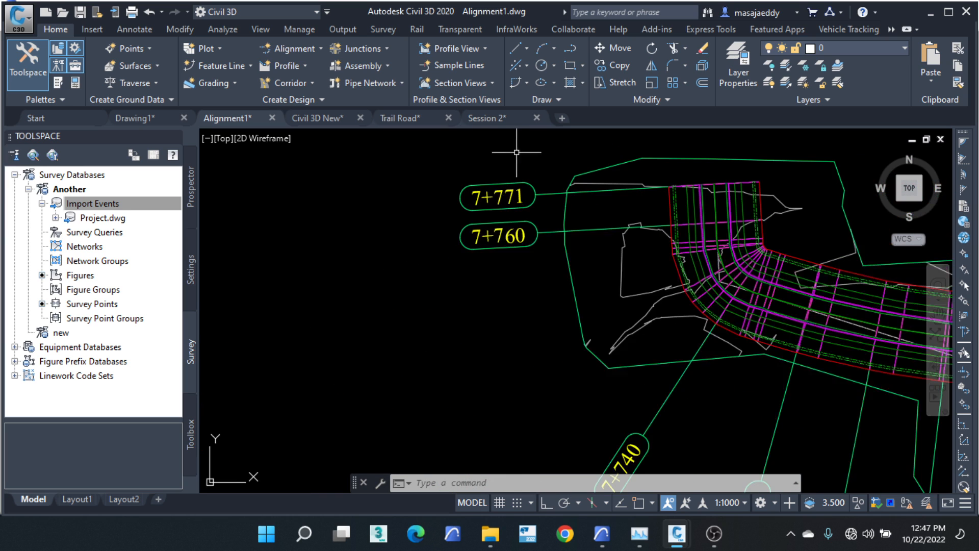
middle_click_drag(611, 208, 352, 206)
scroll(491, 224, "down", 8)
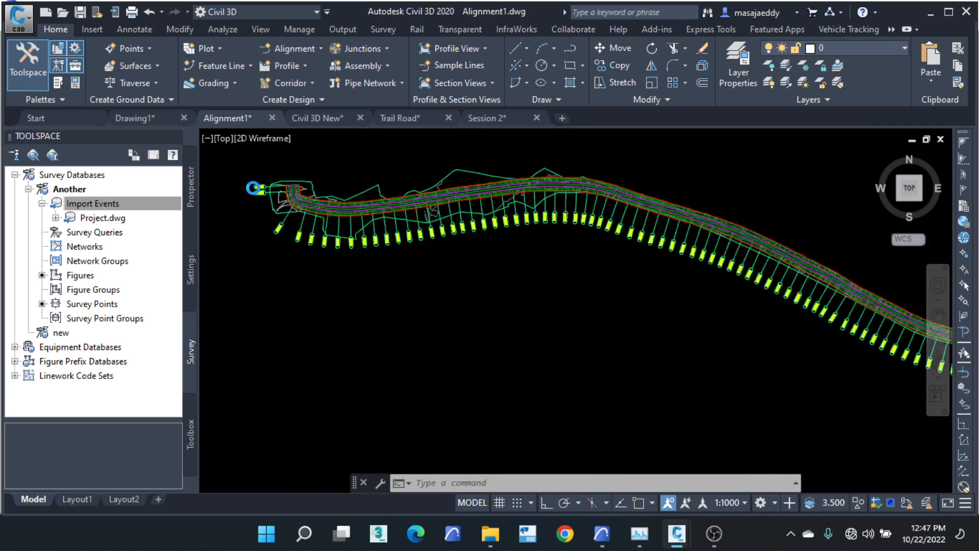
Step: Inspect the Mityana Corridor's curve near chainages 3+000 to 3+160 against the existing ground surface boundary
scroll(695, 320, "up", 10)
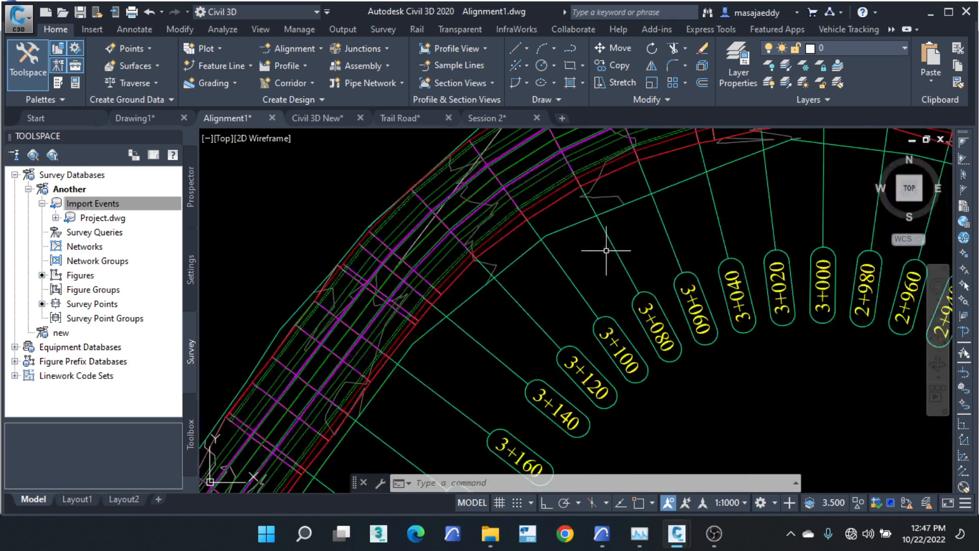
scroll(594, 251, "down", 3)
scroll(607, 191, "up", 2)
scroll(594, 212, "up", 2)
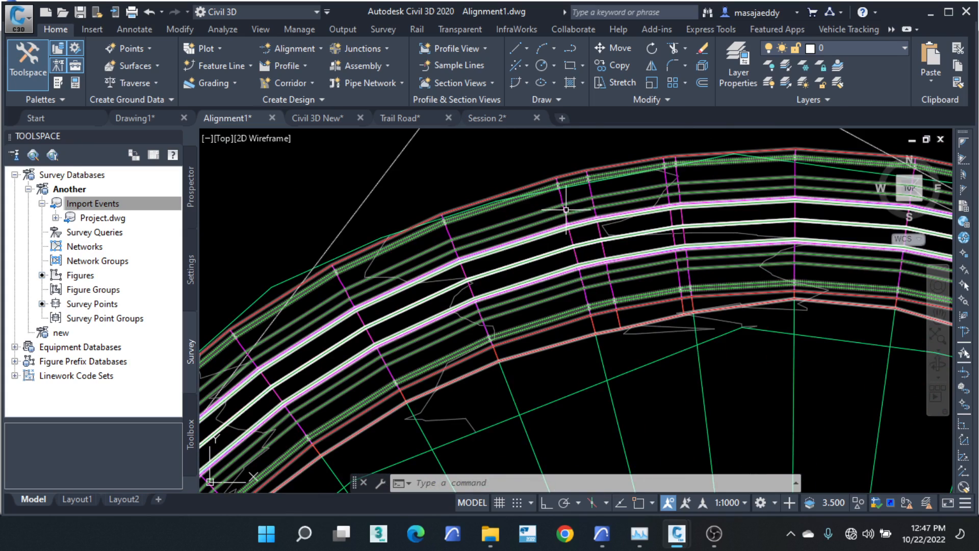
scroll(566, 209, "down", 3)
scroll(566, 229, "up", 3)
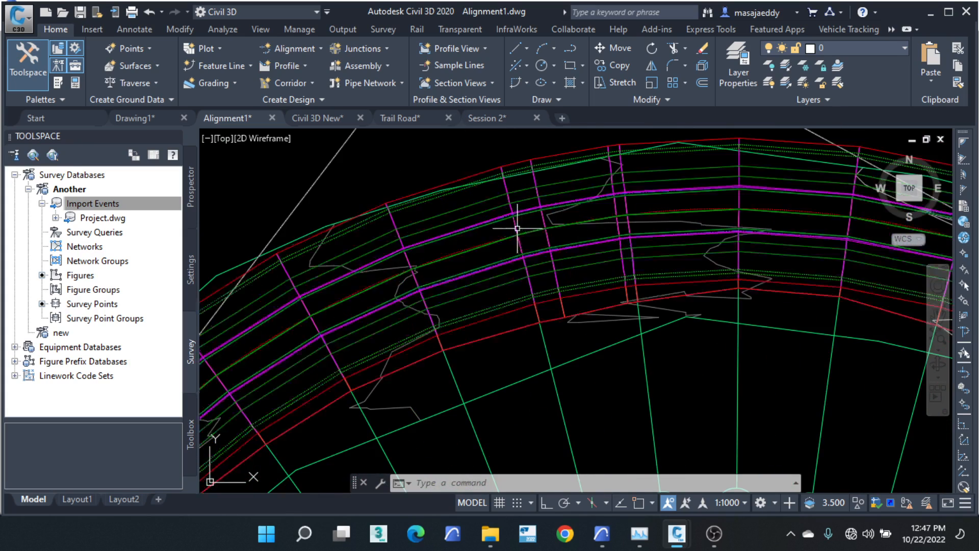
left_click(517, 228)
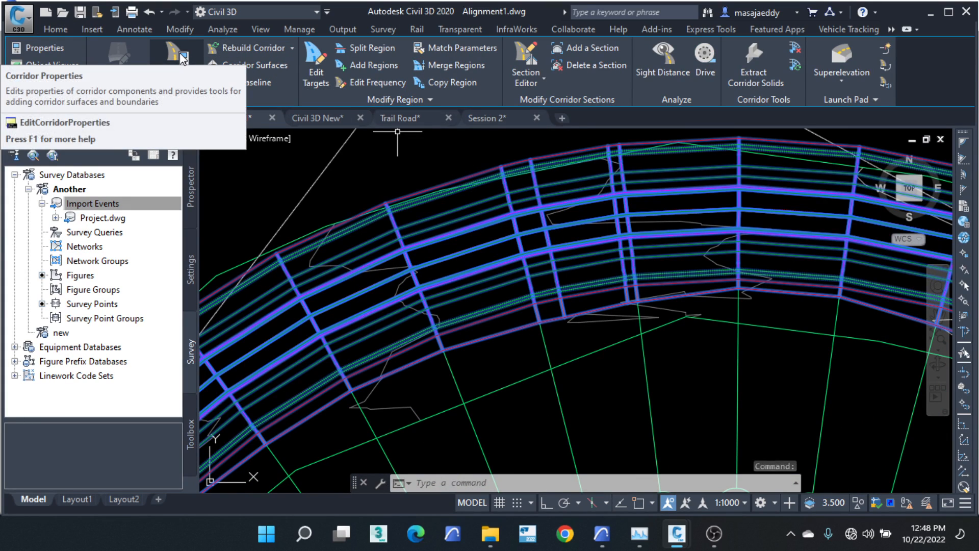
key("Escape")
key("Escape")
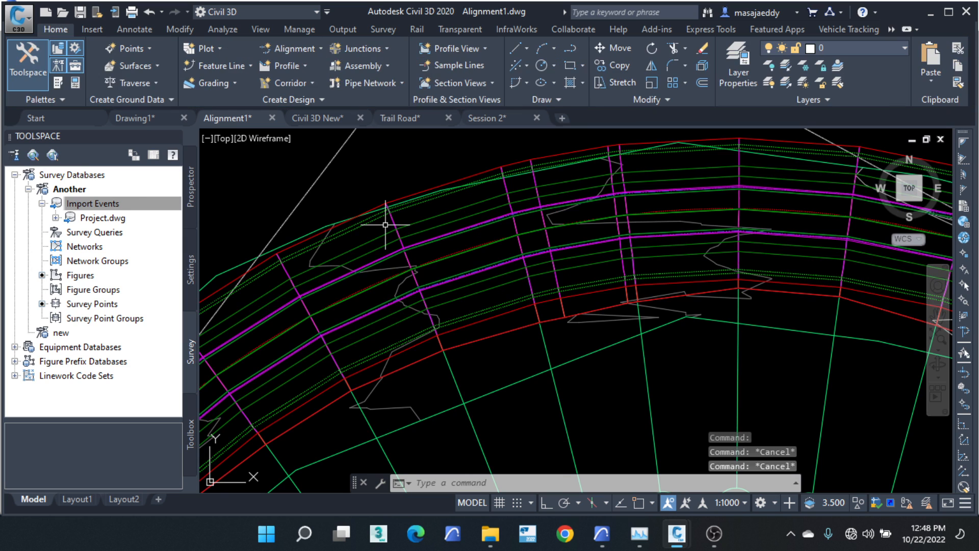
Step: Open the Mityana Corridor's properties and display its baseline and region parameters
left_click(386, 225)
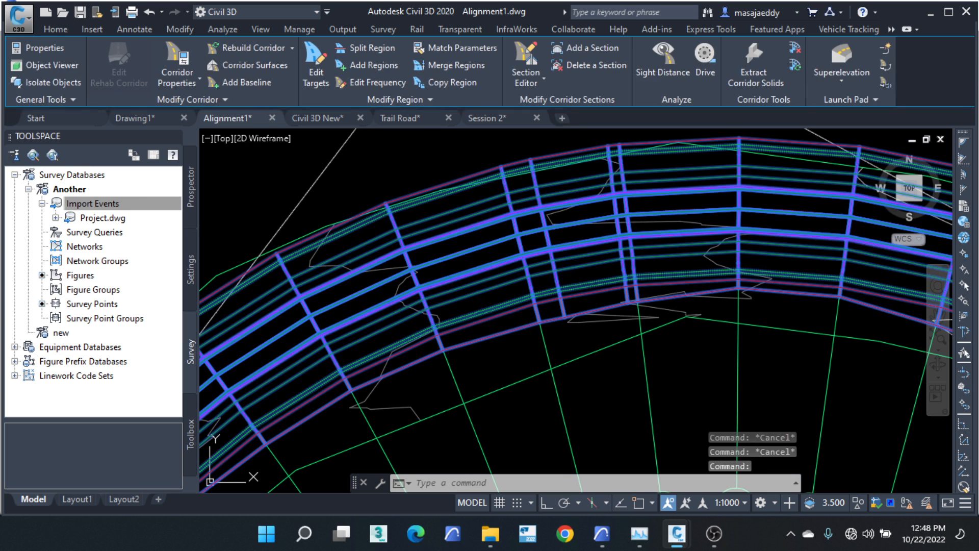
left_click(188, 80)
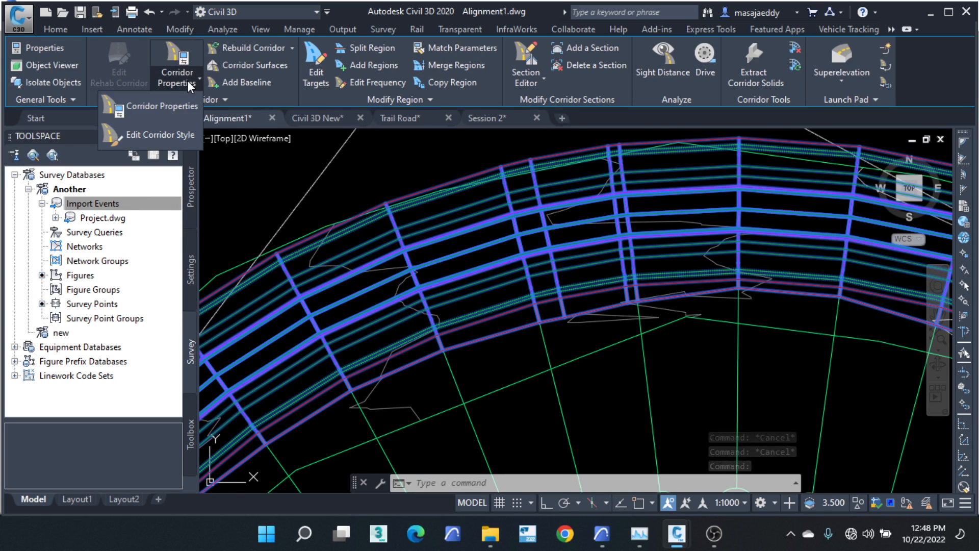
left_click(142, 108)
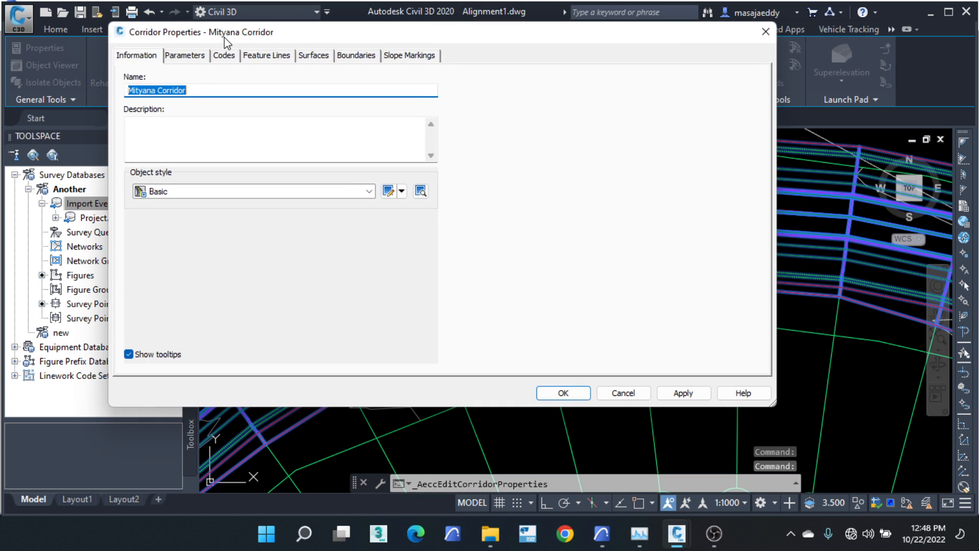
left_click_drag(224, 44, 326, 75)
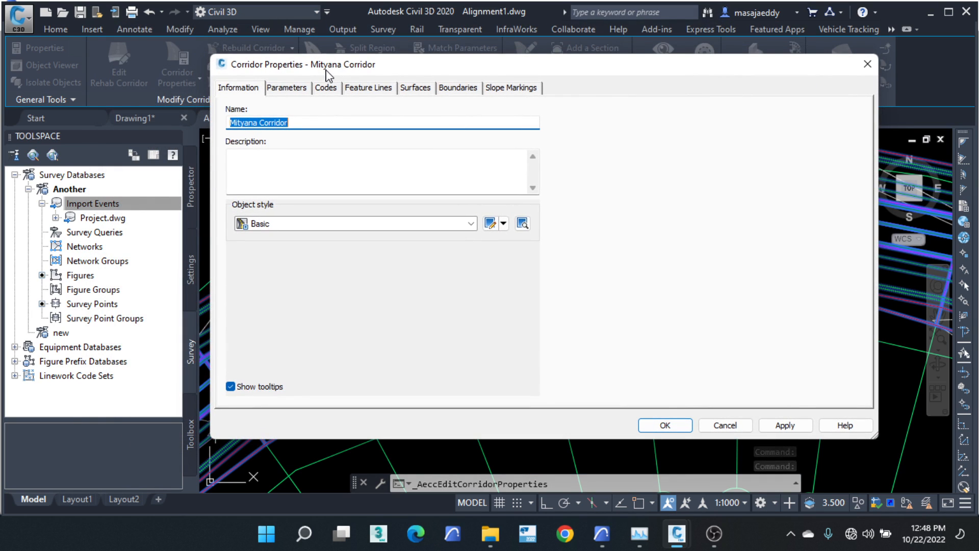
left_click(287, 89)
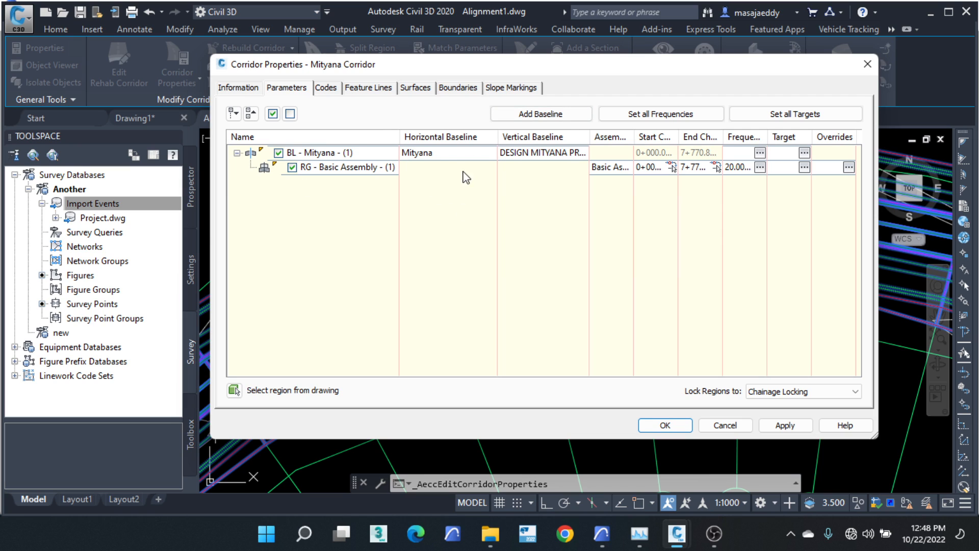
Step: Widen the parameters table's Assembly column and check which assemblies are available for the Basic Assembly region
left_click(340, 156)
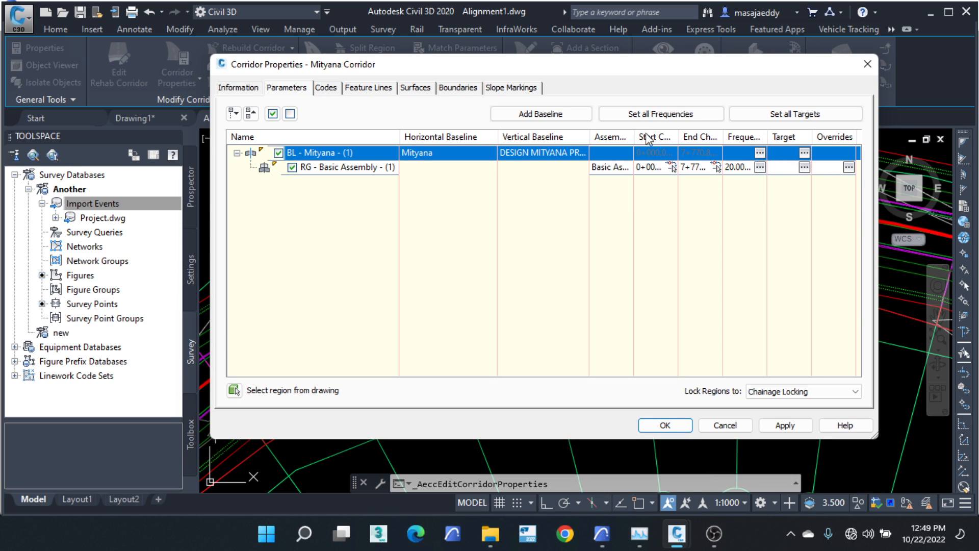
left_click_drag(634, 131, 679, 131)
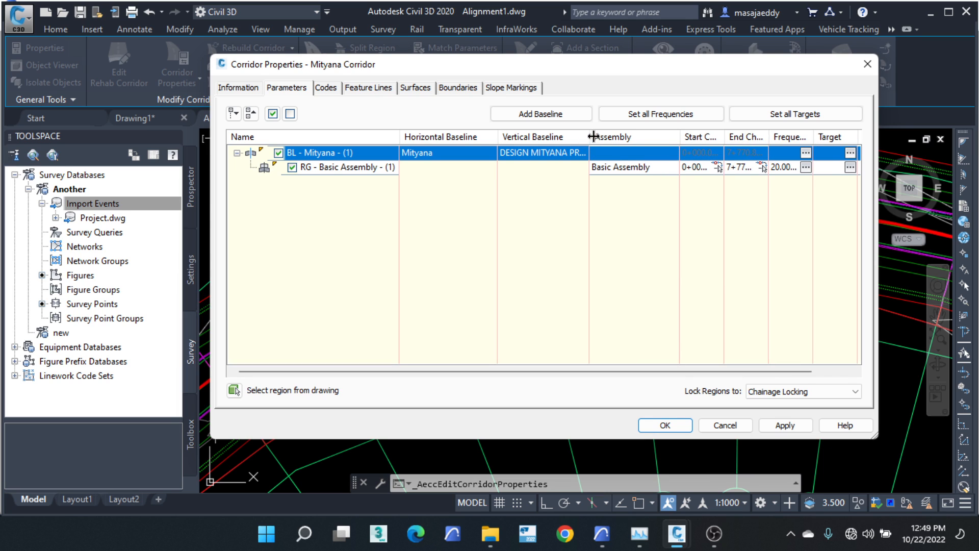
double_click(629, 168)
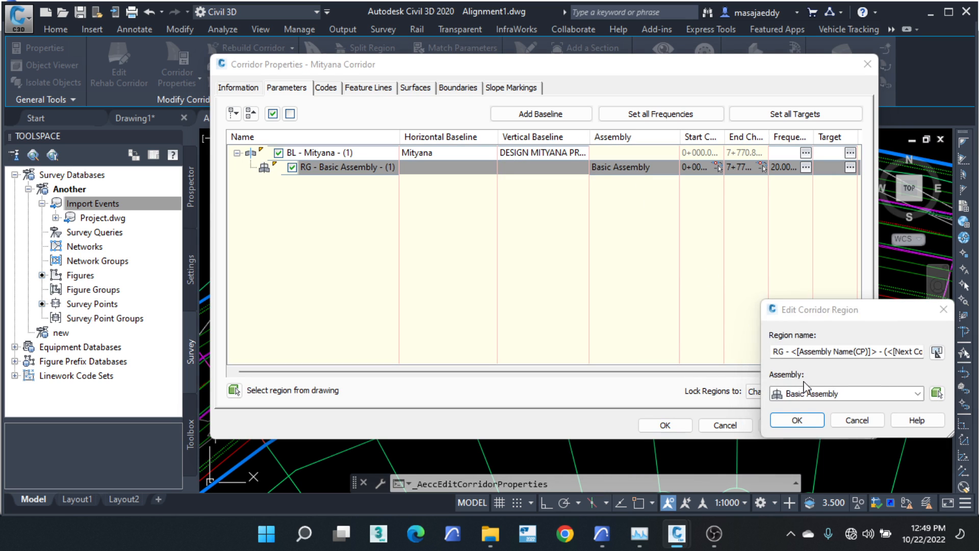
left_click_drag(813, 309, 617, 158)
left_click(680, 243)
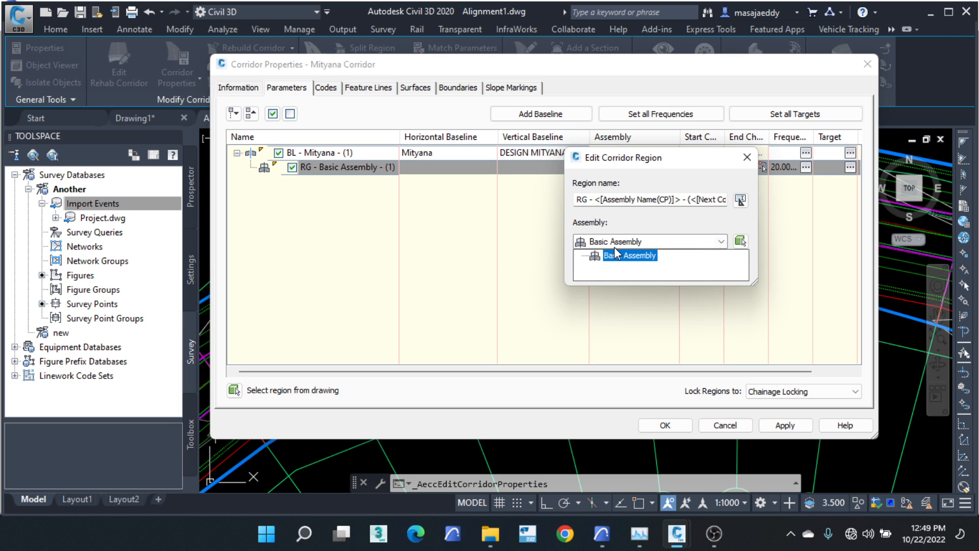
left_click(746, 158)
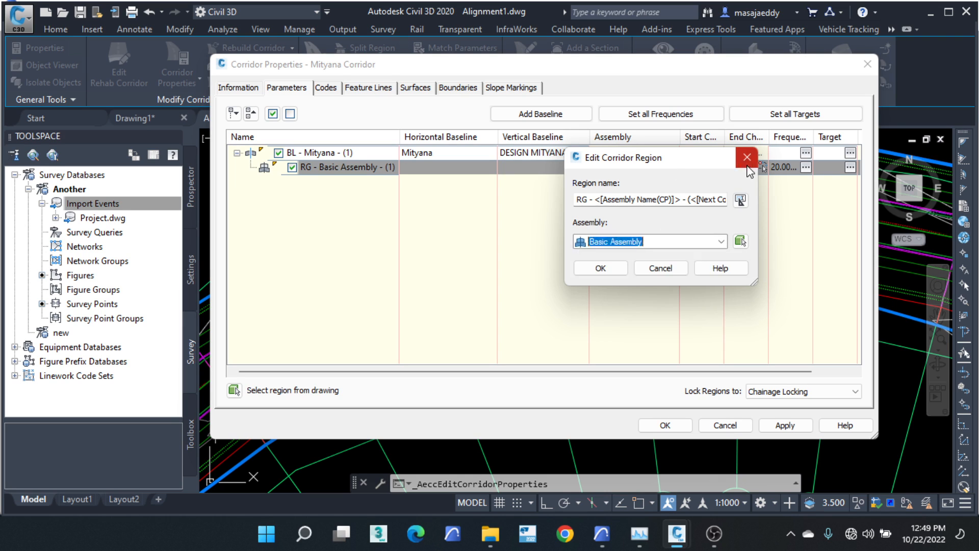
Step: Close the region editor and the Mityana corridor properties without changes, and deselect the corridor
left_click(746, 157)
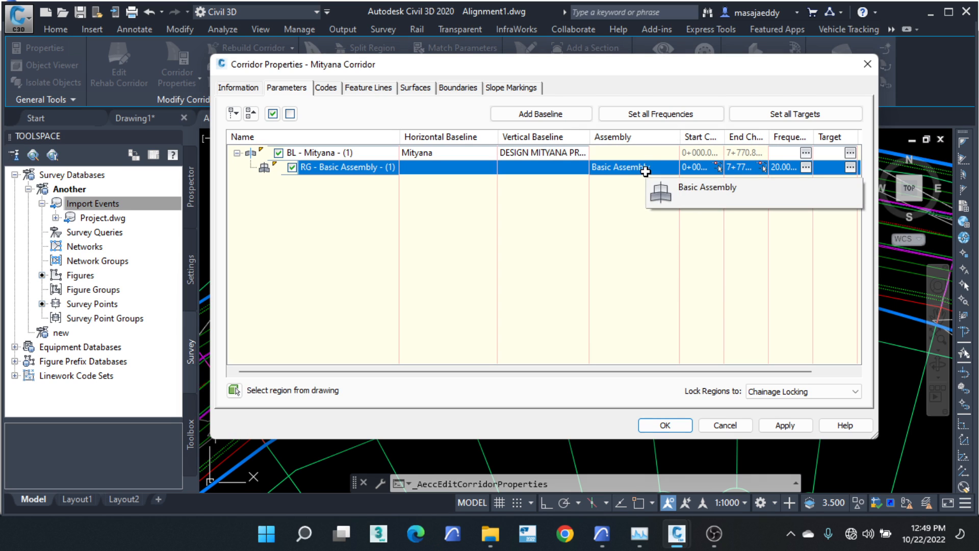
left_click_drag(640, 81, 586, 73)
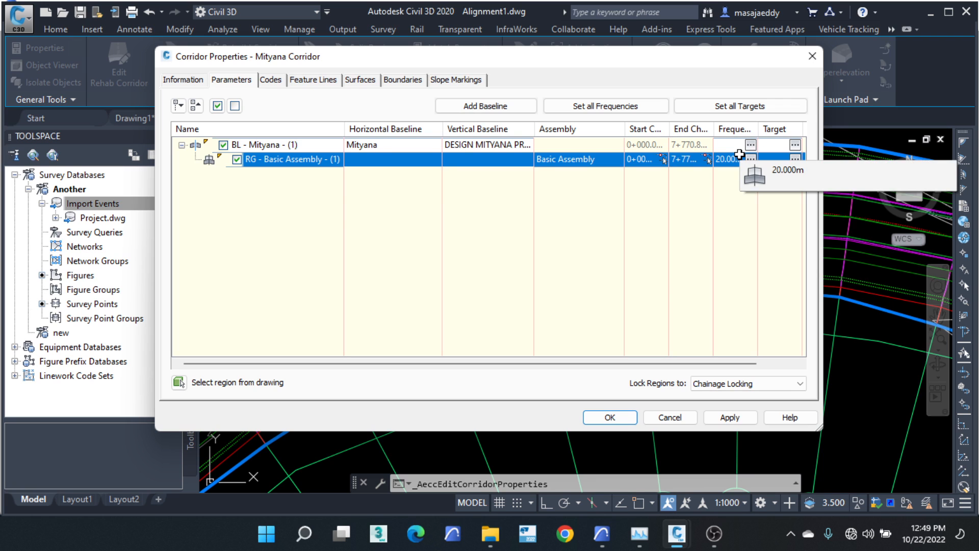
left_click(812, 56)
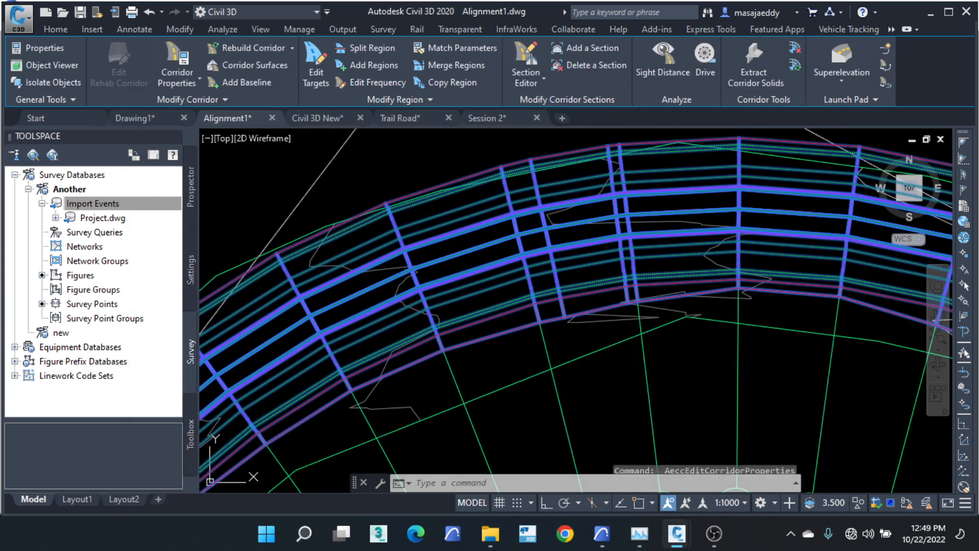
scroll(553, 212, "up", 2)
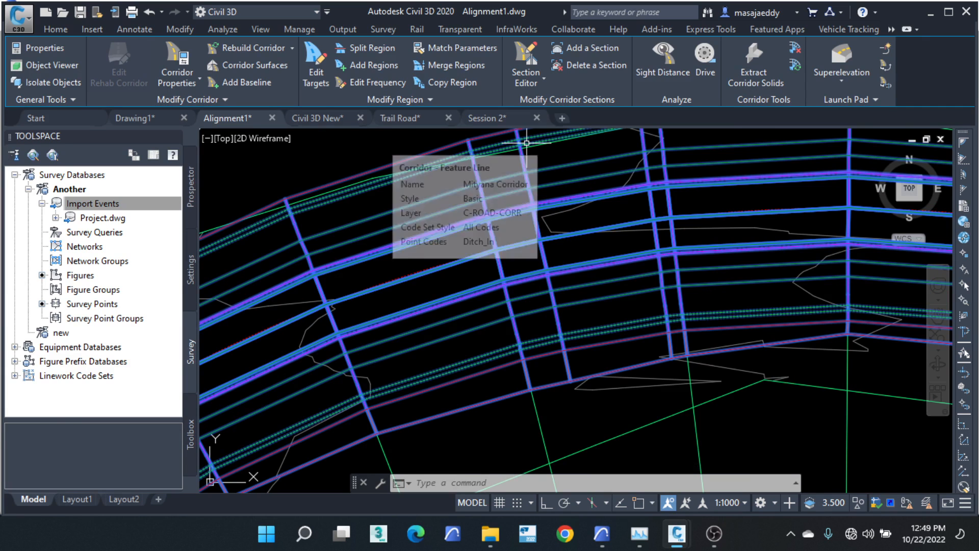
scroll(526, 143, "down", 5)
key("Escape")
key("Escape")
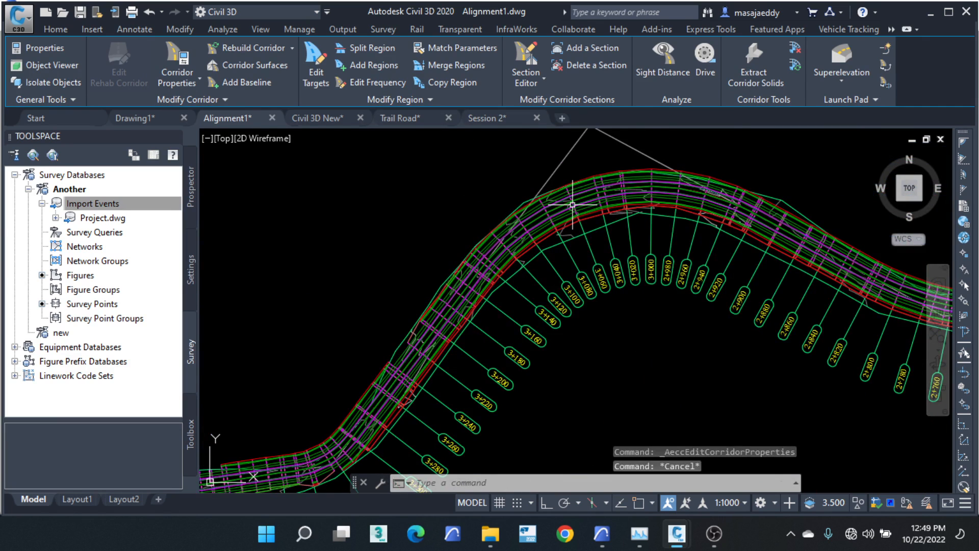
Step: Copy the whole road assembly three times, staggering the copies diagonally up and to the right of the original
scroll(532, 276, "down", 5)
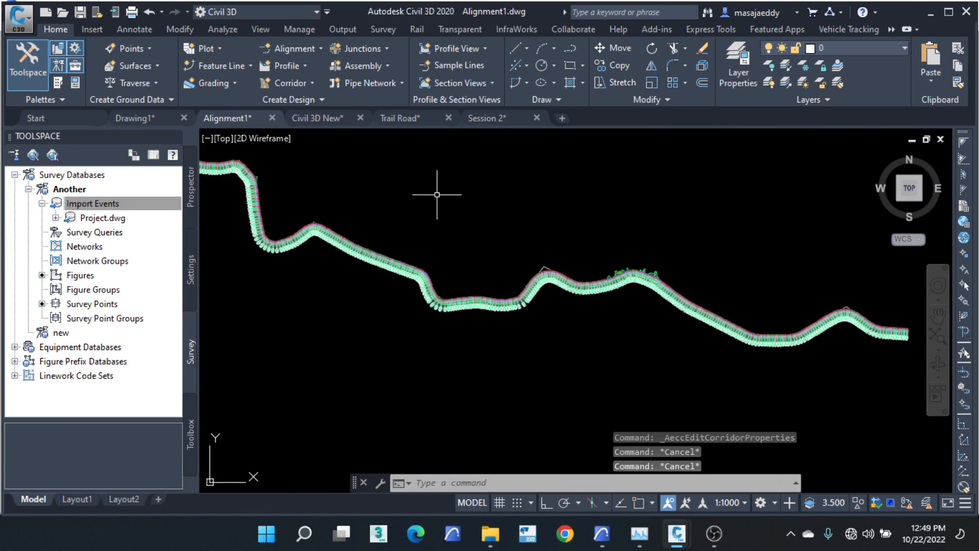
scroll(557, 353, "down", 3)
scroll(414, 240, "up", 8)
scroll(466, 236, "up", 8)
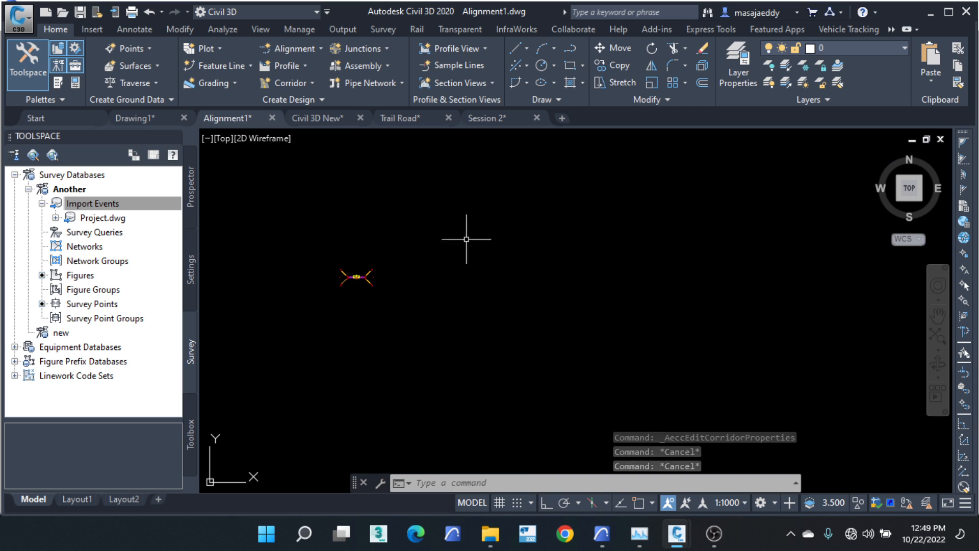
scroll(595, 319, "down", 1)
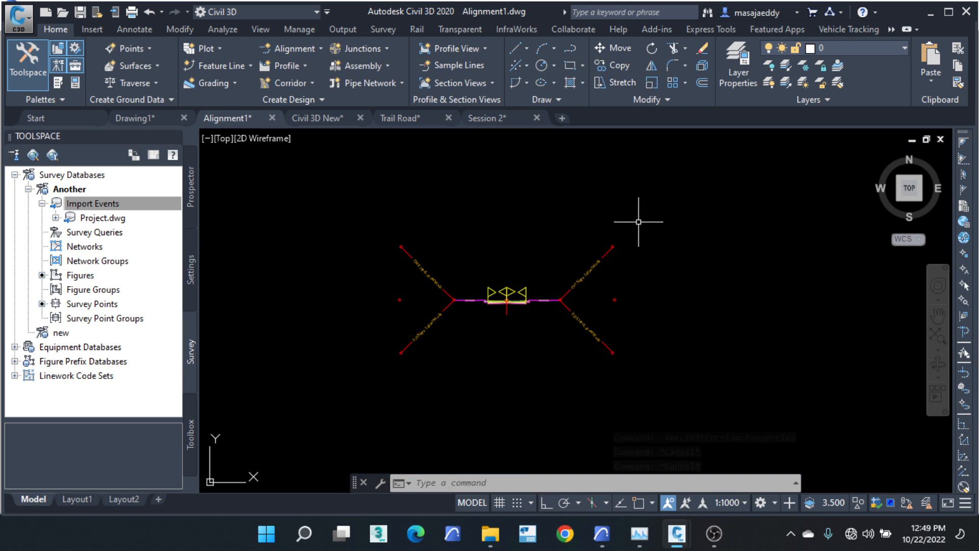
left_click(641, 215)
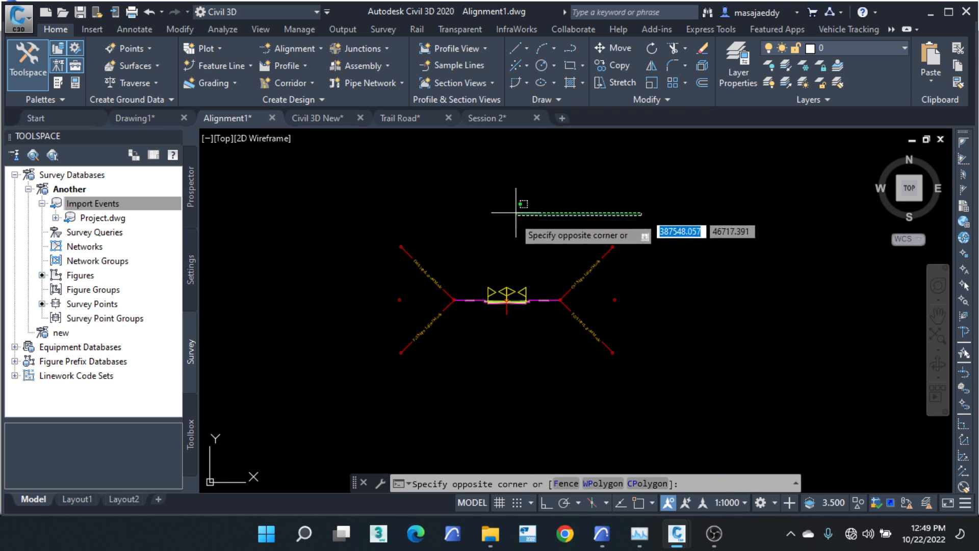
left_click(358, 370)
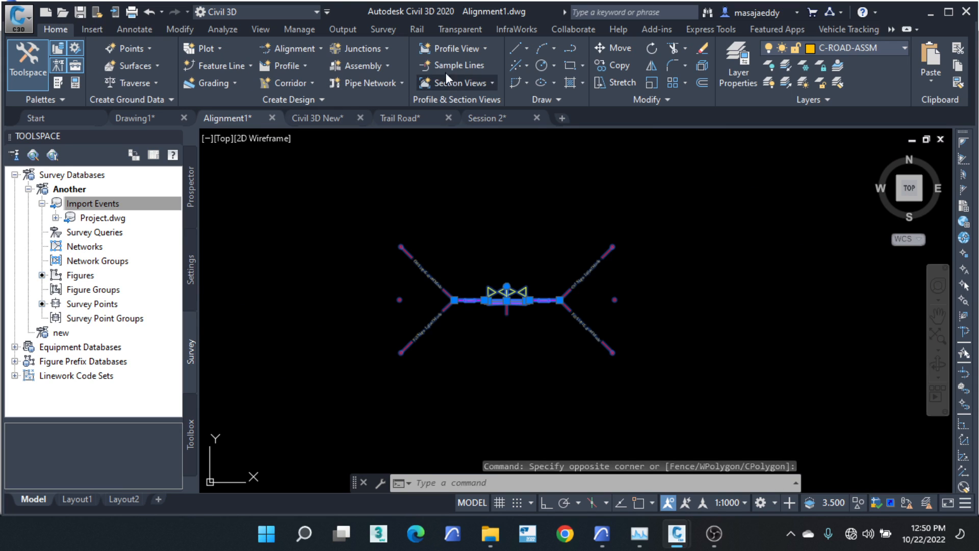
left_click(612, 65)
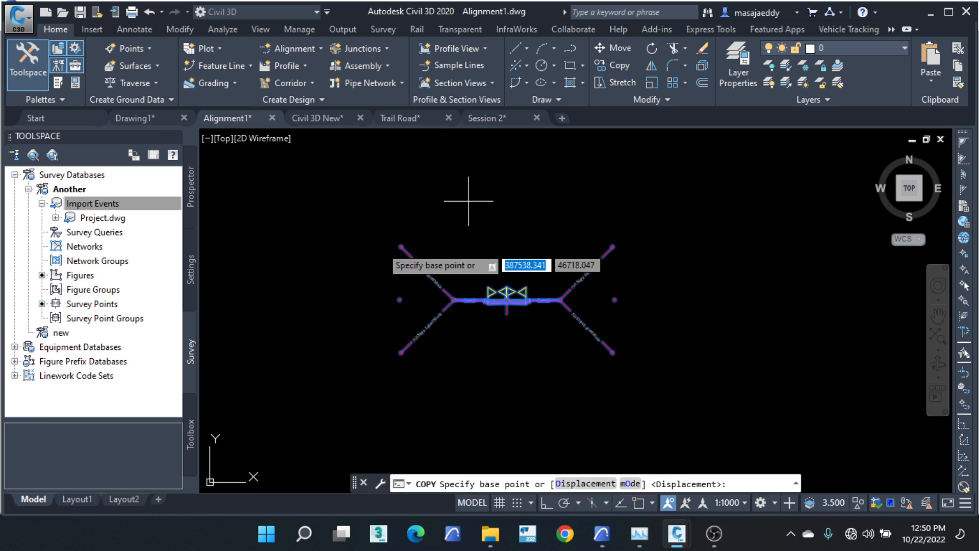
scroll(357, 285, "down", 2)
left_click(346, 286)
left_click(376, 239)
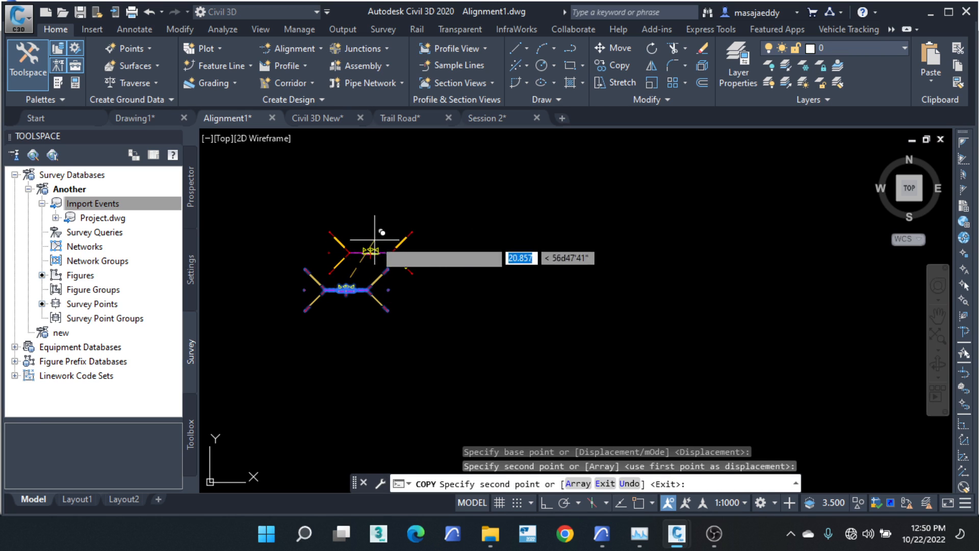
left_click(438, 197)
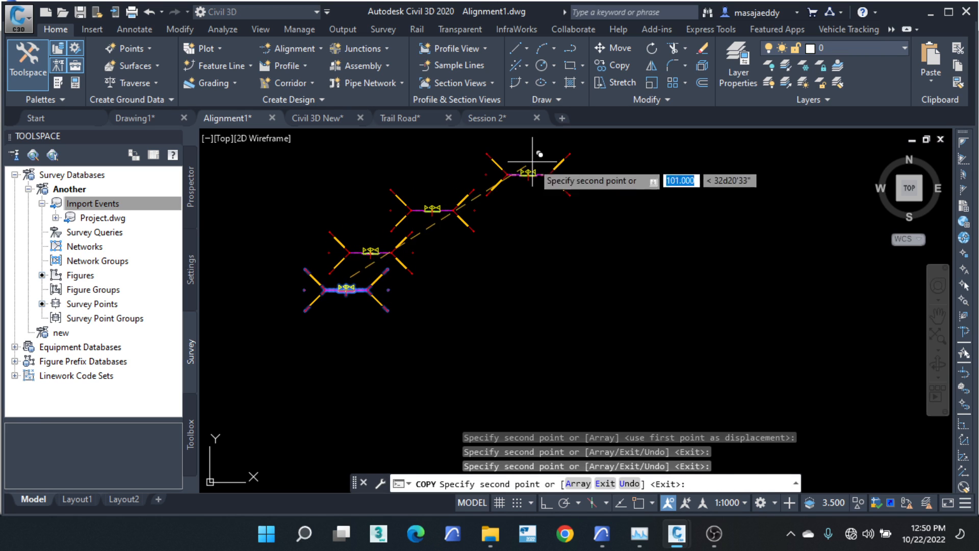
left_click(528, 173)
right_click(530, 217)
left_click(546, 227)
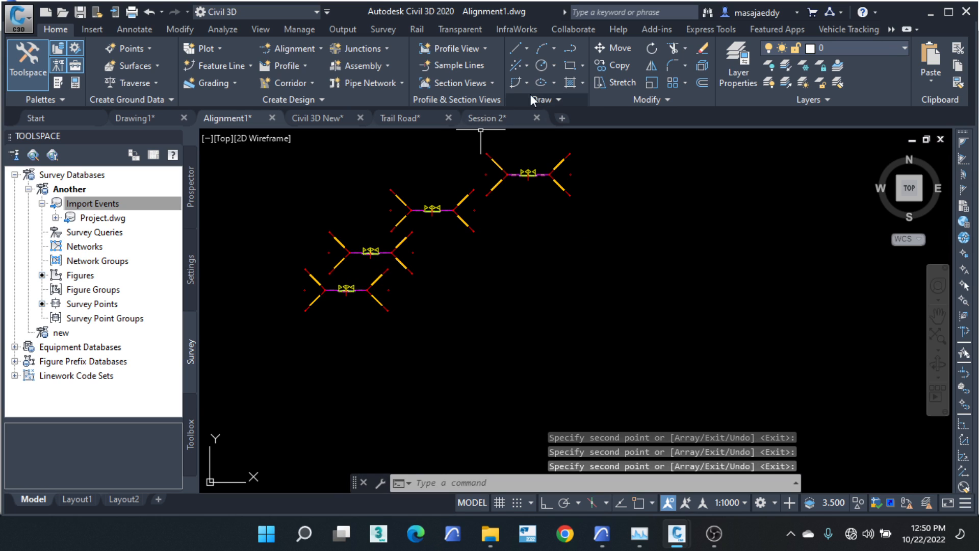
Step: With object snap on, draw a polyline through the upper-left cut slope ends of all four assemblies, extending it past the last one
left_click(571, 48)
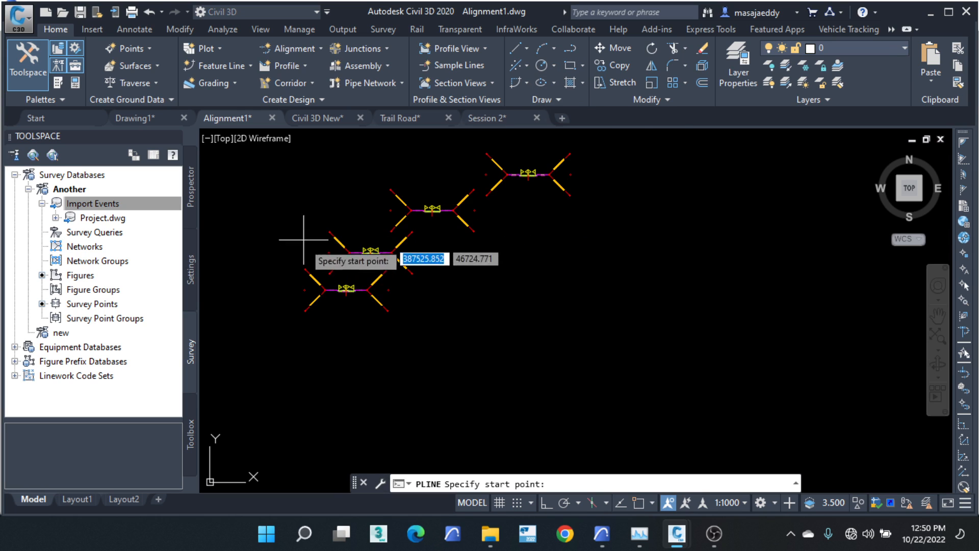
scroll(317, 247, "up", 4)
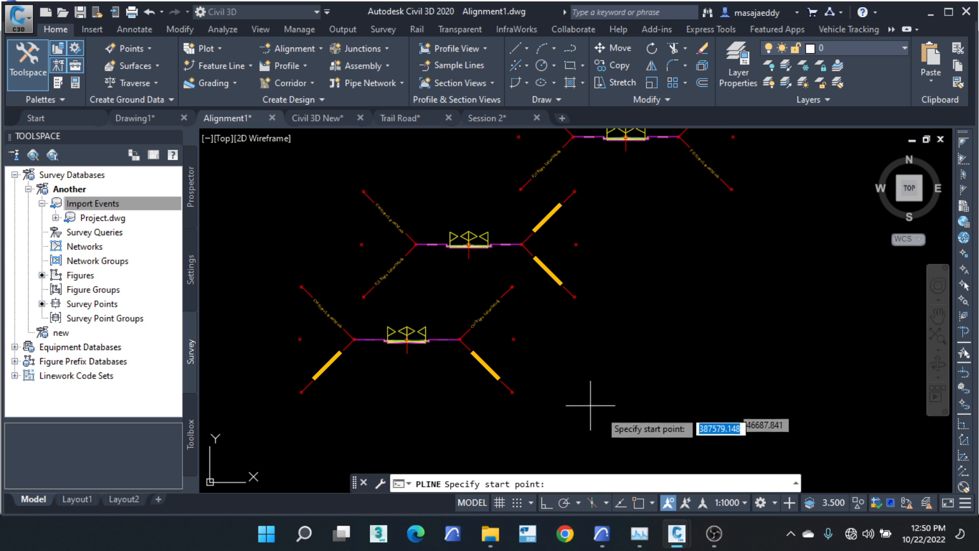
left_click(639, 502)
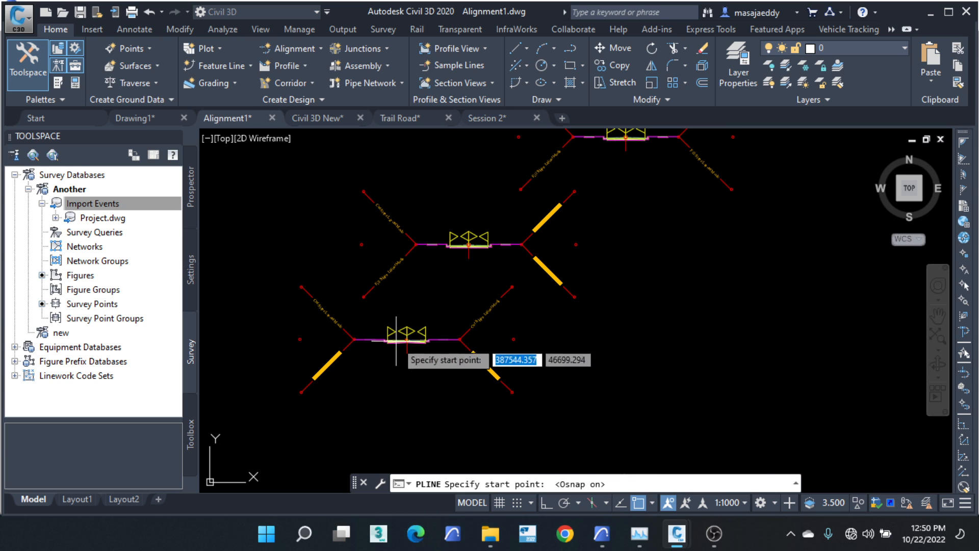
left_click(302, 285)
left_click(362, 191)
scroll(324, 280, "down", 3)
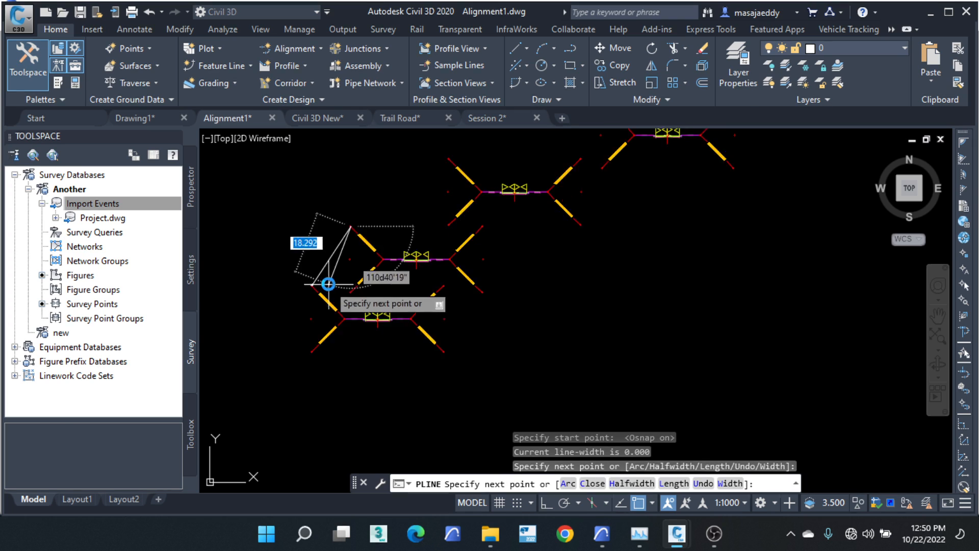
scroll(405, 216, "up", 3)
left_click(386, 178)
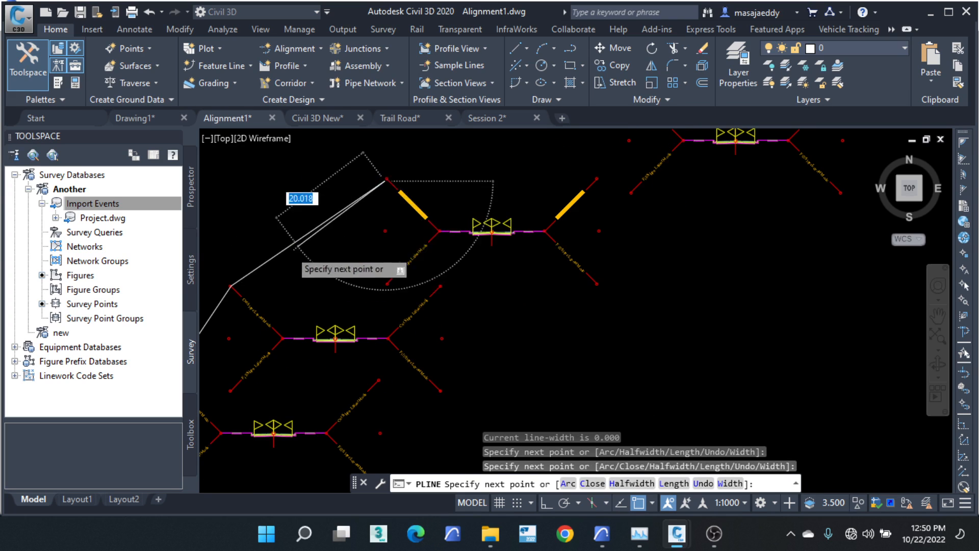
scroll(295, 253, "down", 2)
scroll(444, 183, "up", 1)
left_click(413, 186)
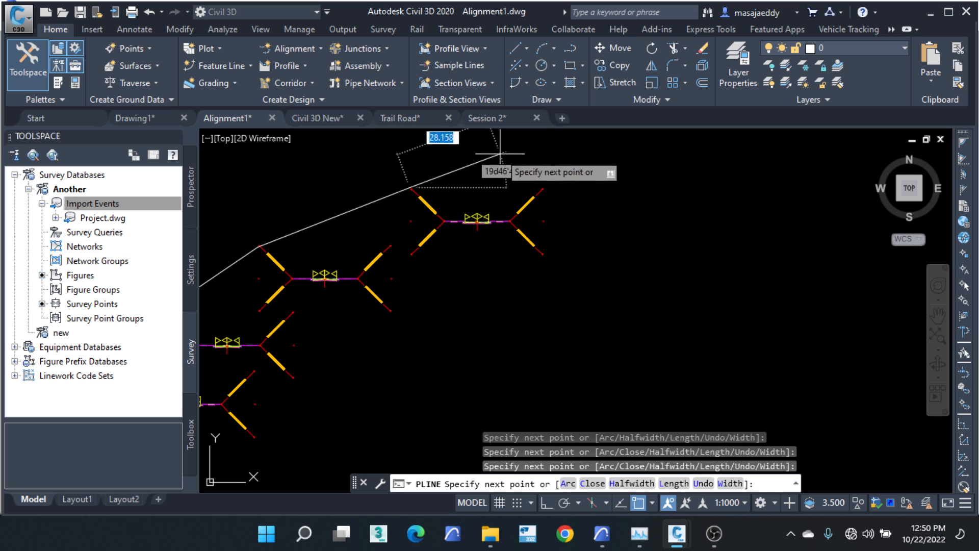
left_click(505, 145)
right_click(528, 156)
left_click(563, 166)
Step: Copy the polyline from its start point to the lowest assembly's left slope hinge, centreline crown, left kerb and left pavement edge
scroll(470, 219, "down", 3)
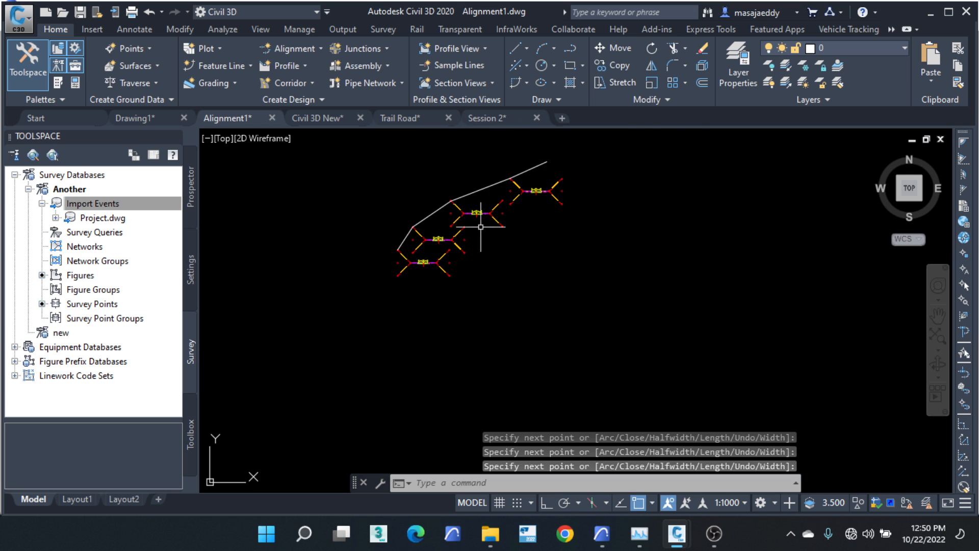
scroll(323, 257, "up", 4)
left_click(322, 258)
left_click(323, 261)
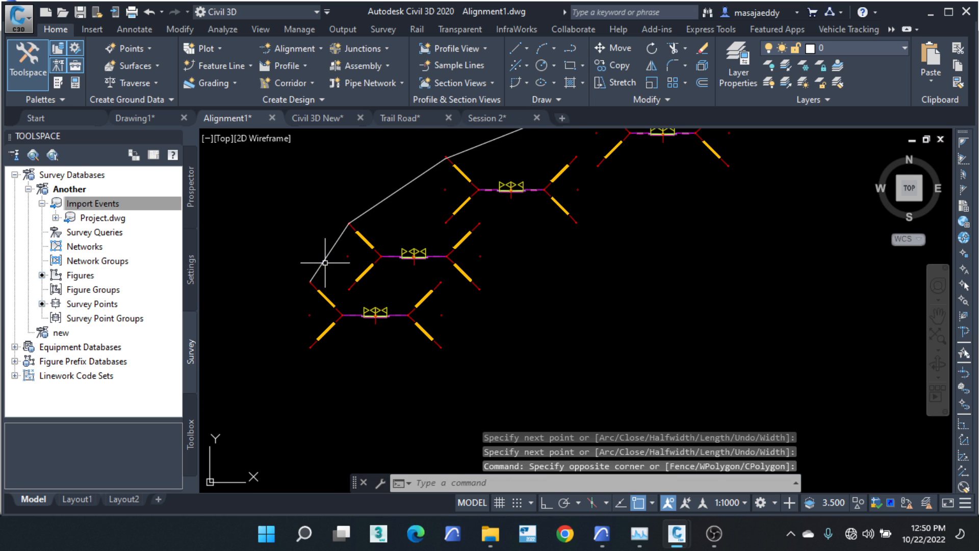
left_click(612, 65)
scroll(319, 280, "up", 3)
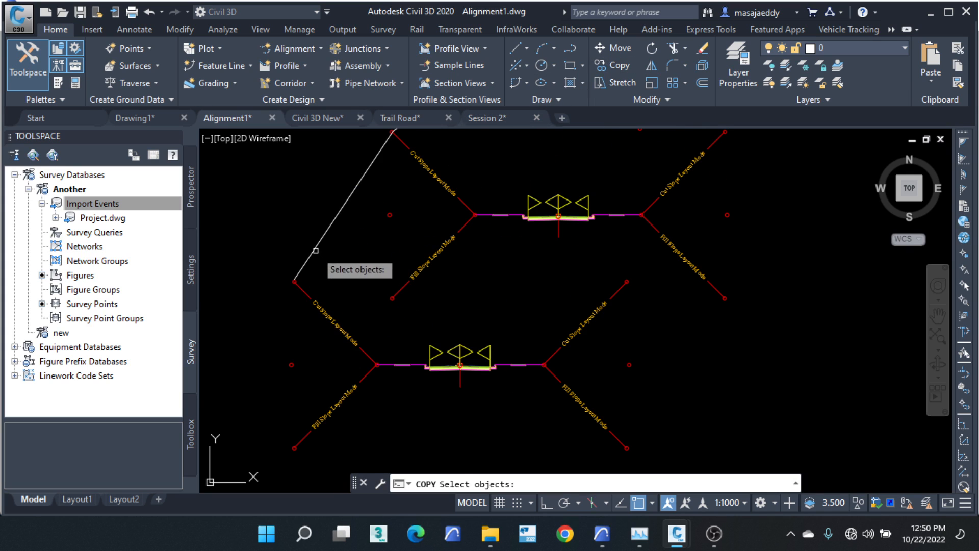
left_click(312, 258)
key("Return")
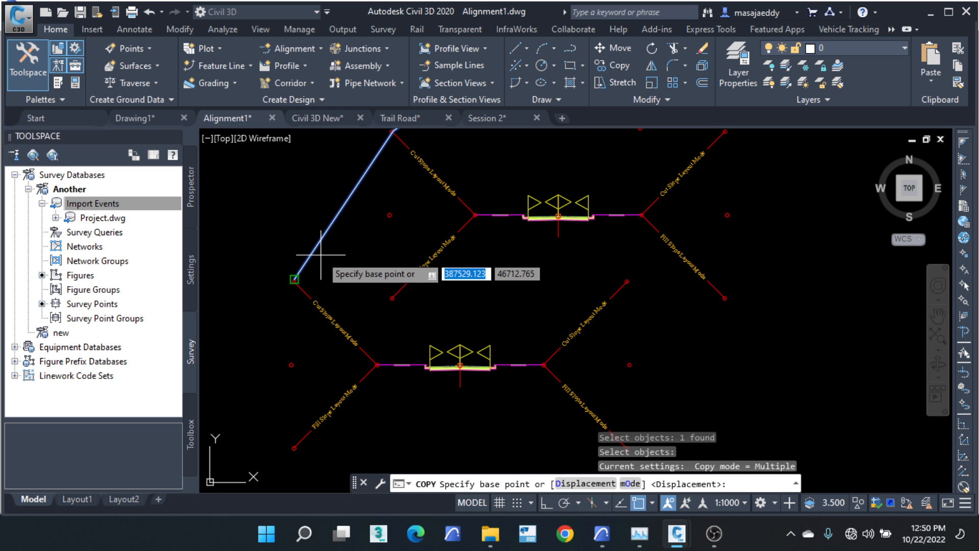
left_click(295, 279)
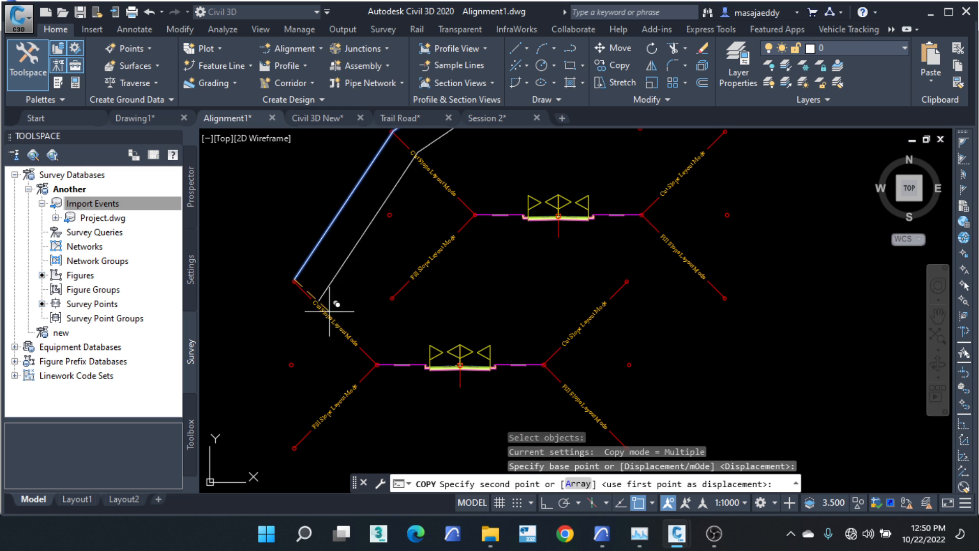
left_click(377, 364)
scroll(441, 362, "up", 4)
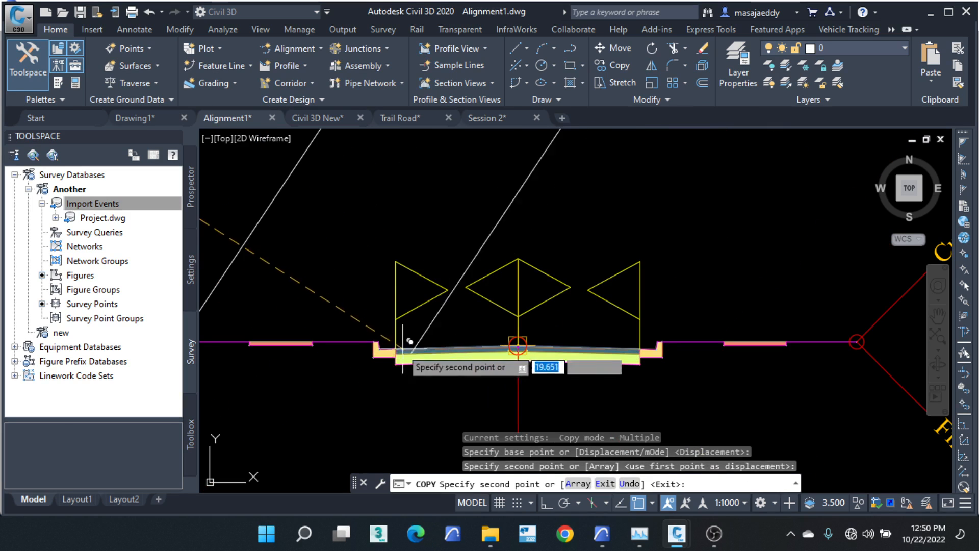
left_click(517, 346)
left_click(379, 350)
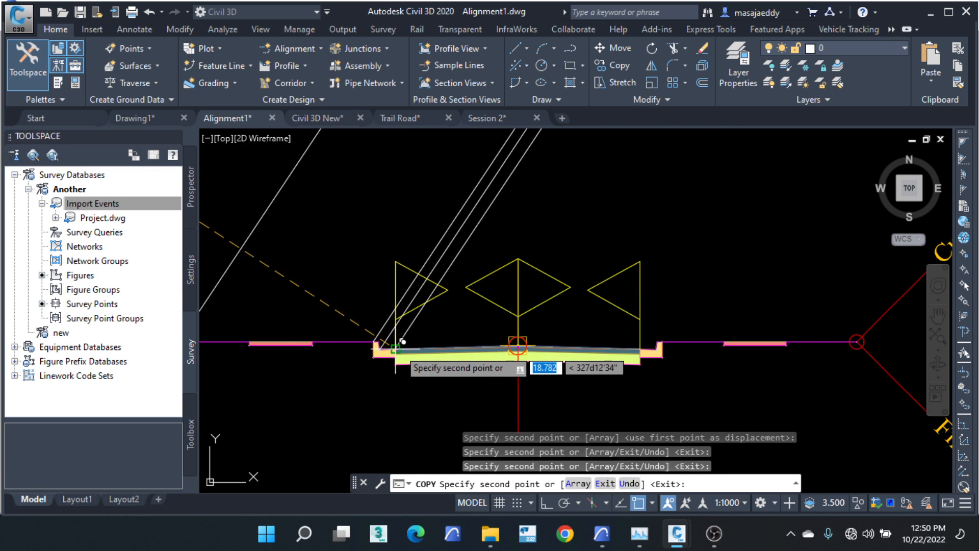
left_click(396, 349)
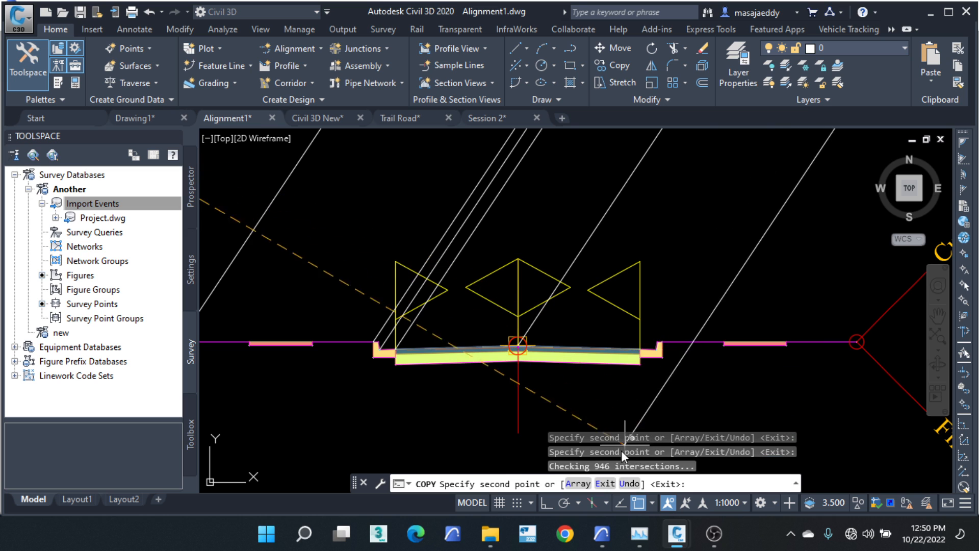
Step: With object snap off, place more polyline copies at the right pavement edge, right kerb, right sidewalk and right slope hinge
left_click(638, 502)
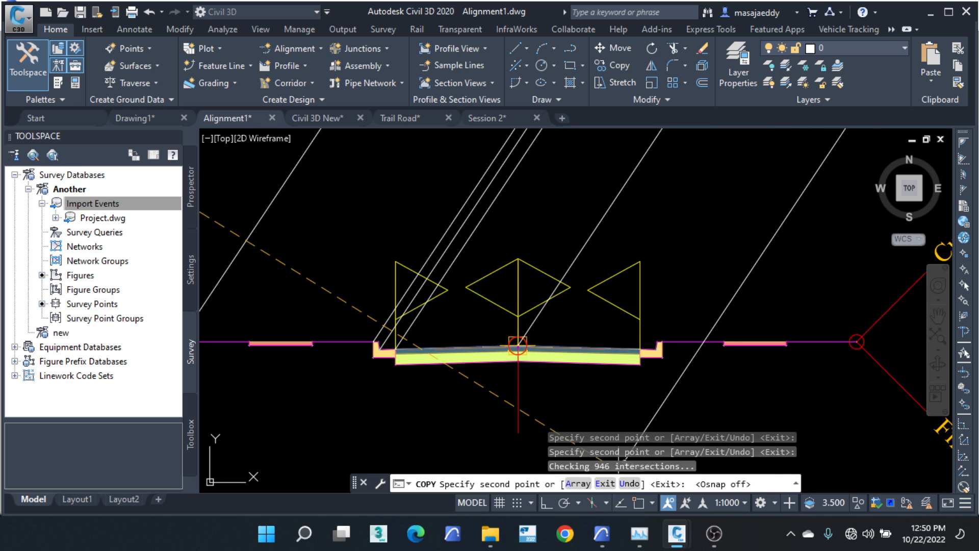
left_click(641, 350)
left_click(657, 341)
left_click(662, 342)
scroll(509, 352, "down", 1)
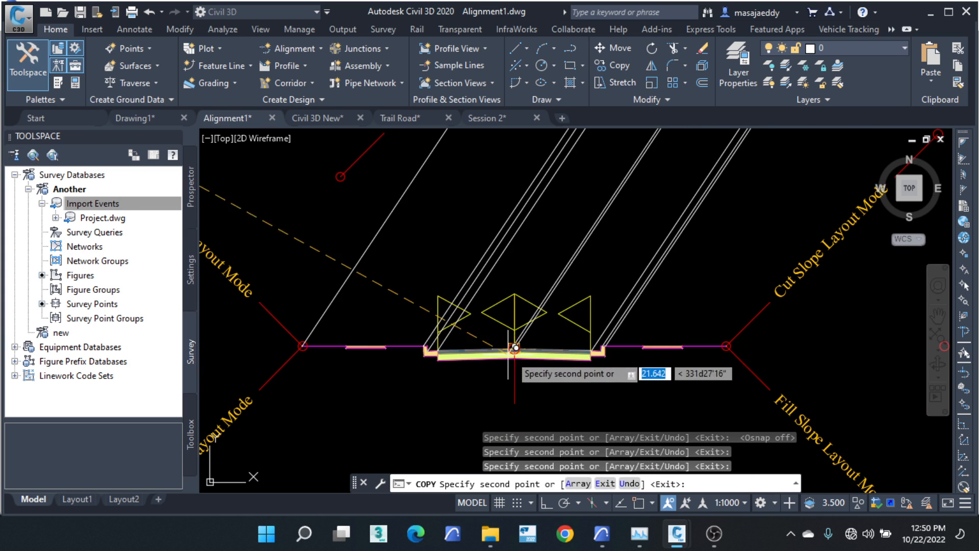
scroll(713, 352, "up", 2)
left_click(733, 342)
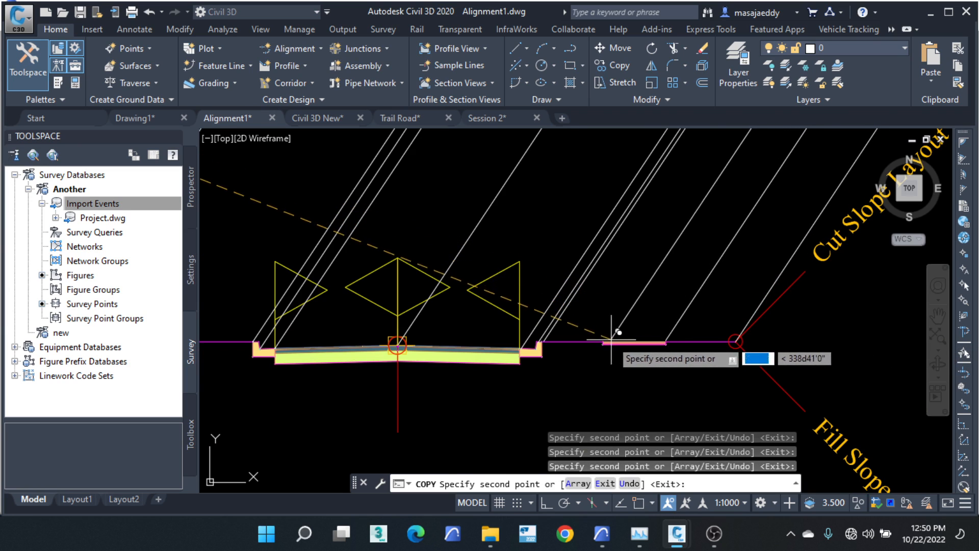
Step: Place polyline copies at both edges of the left sidewalk and at the right fill slope's end, and finish copying
scroll(657, 334, "down", 2)
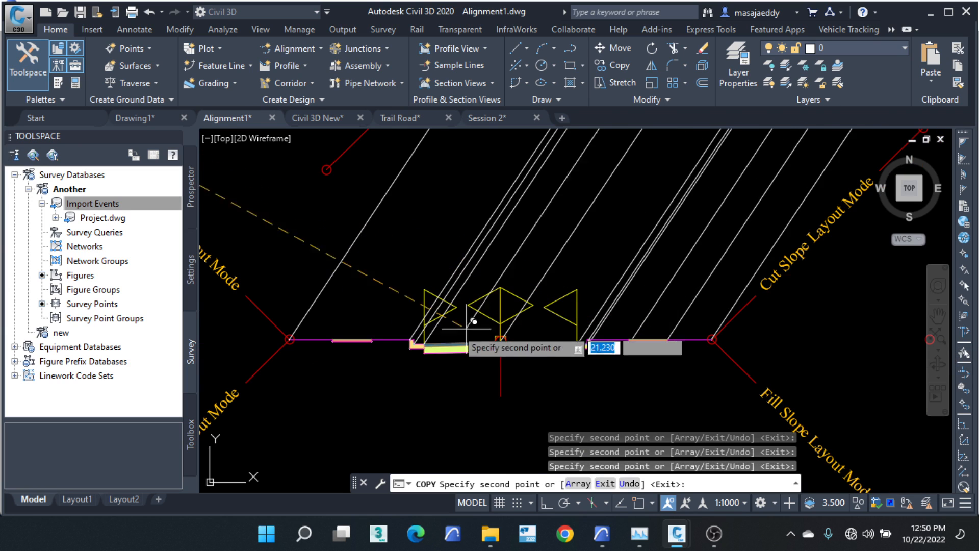
left_click(372, 340)
left_click(333, 339)
scroll(313, 322, "down", 2)
scroll(619, 422, "up", 1)
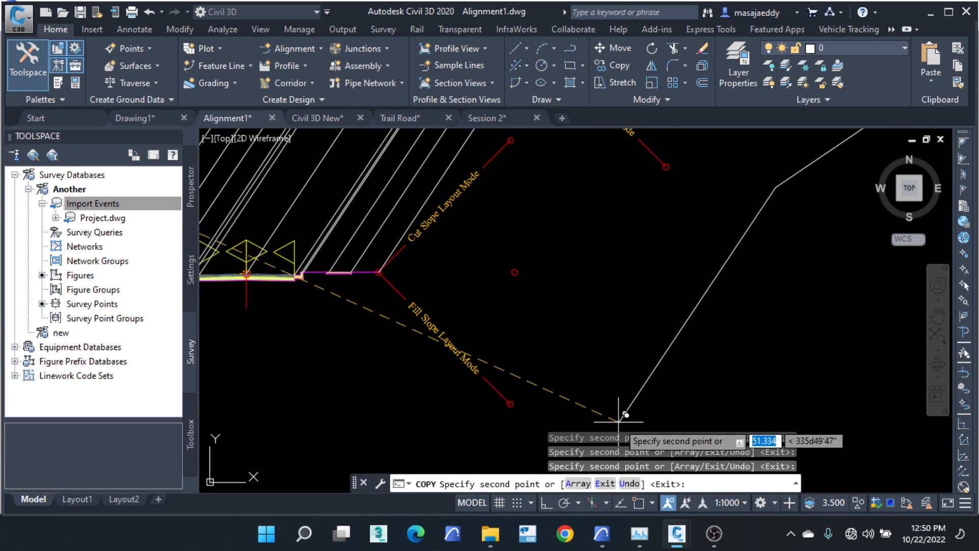
right_click(626, 344)
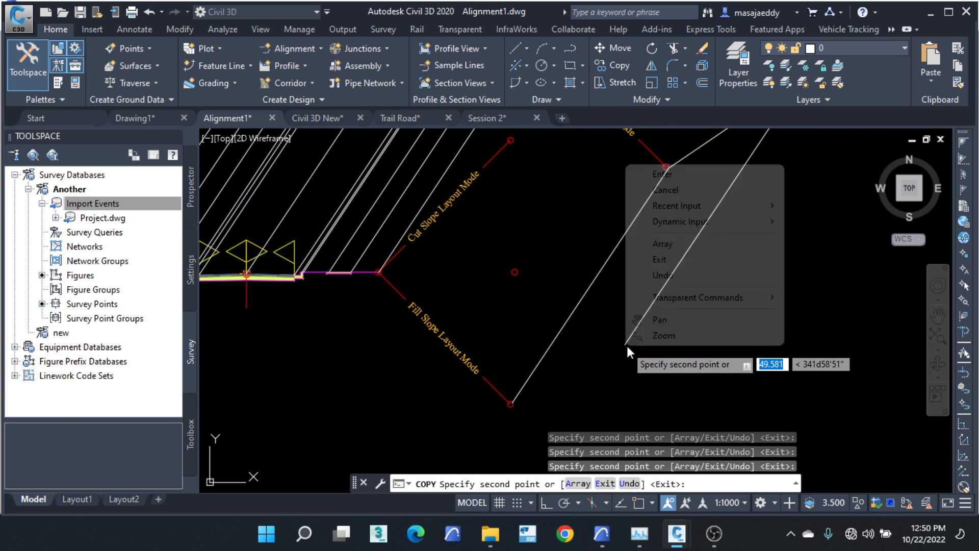
left_click(668, 189)
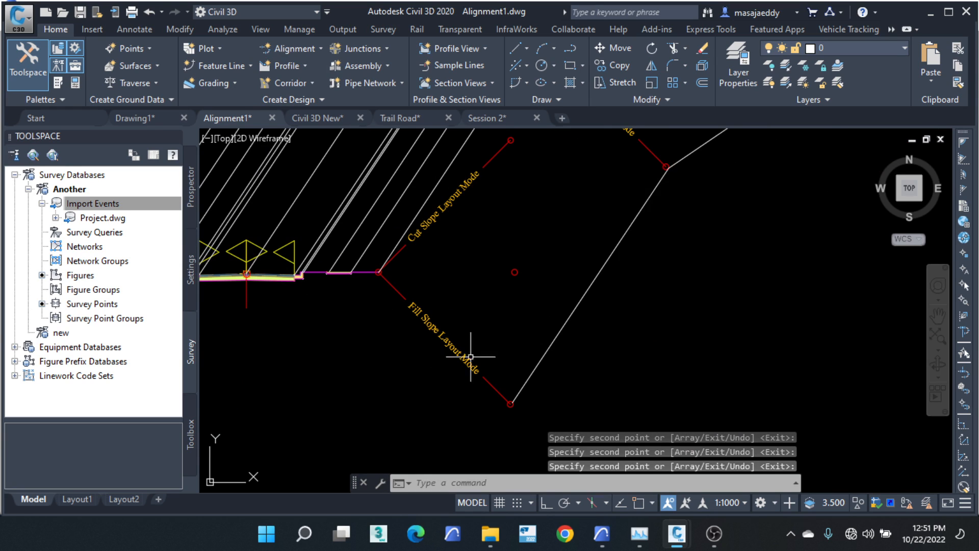
Step: Examine the polylines joining the matching points of the four assemblies, from the lowest assembly to the far end
scroll(470, 357, "down", 3)
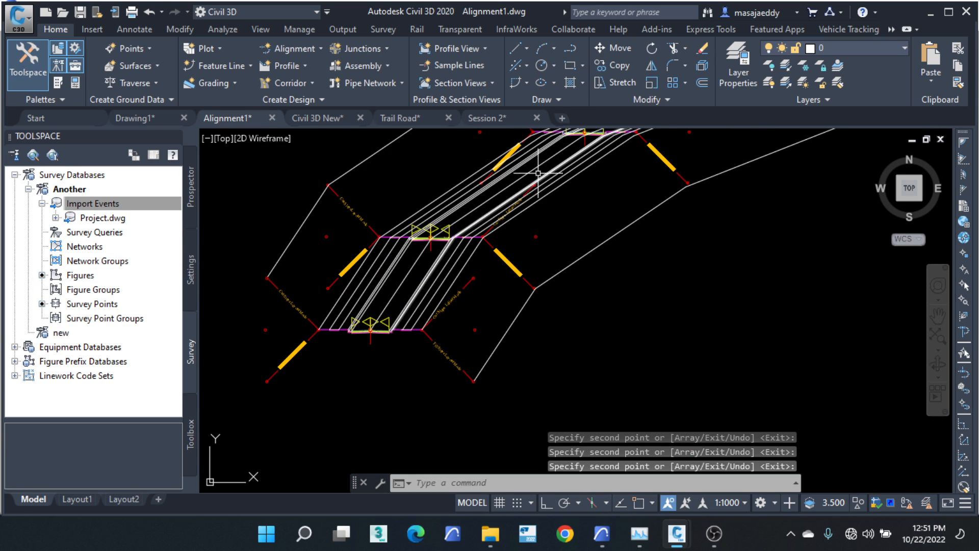
scroll(507, 214, "down", 3)
scroll(485, 181, "up", 3)
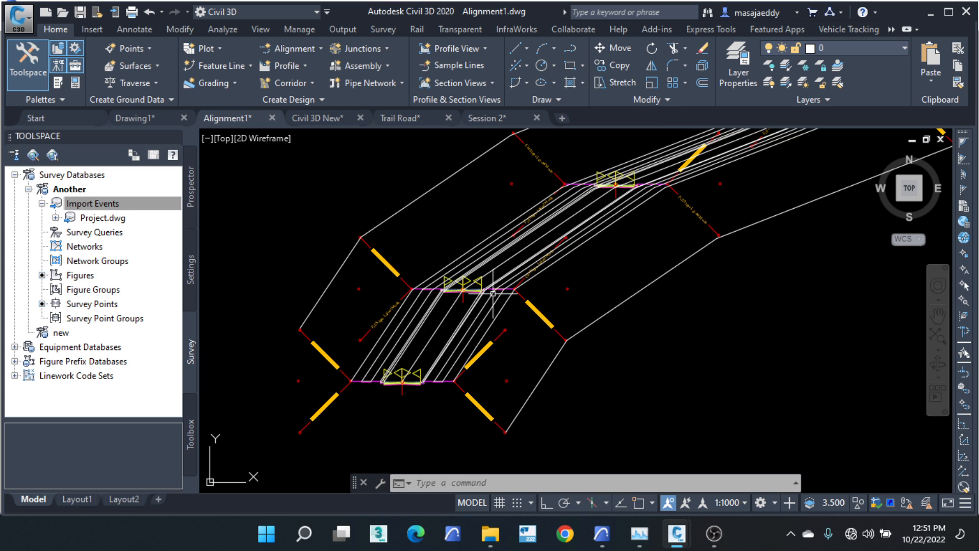
scroll(432, 309, "down", 2)
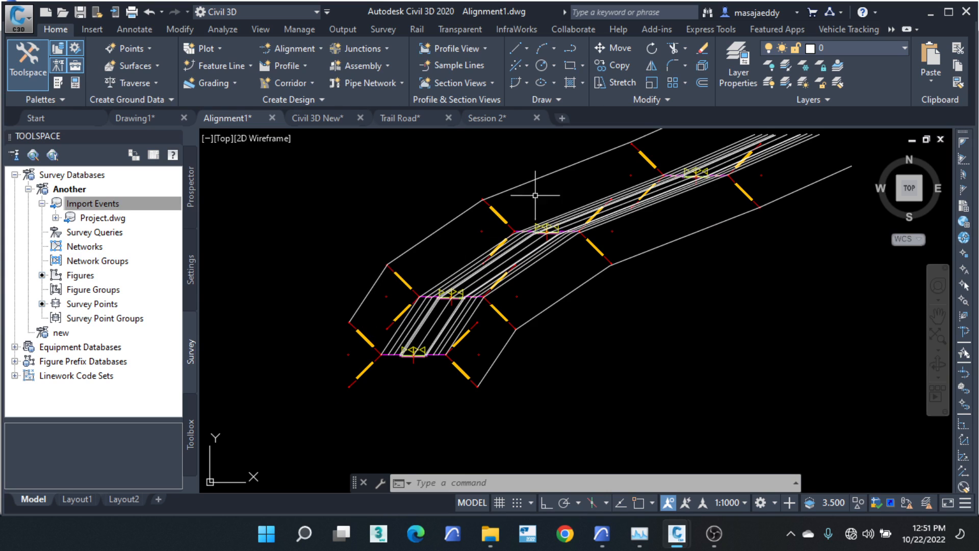
mouse_move(546, 189)
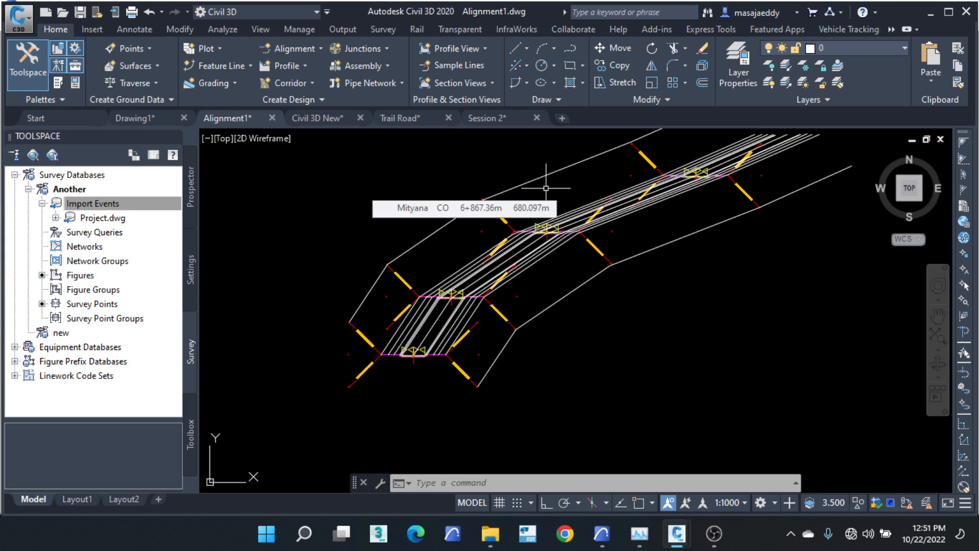
scroll(539, 247, "up", 2)
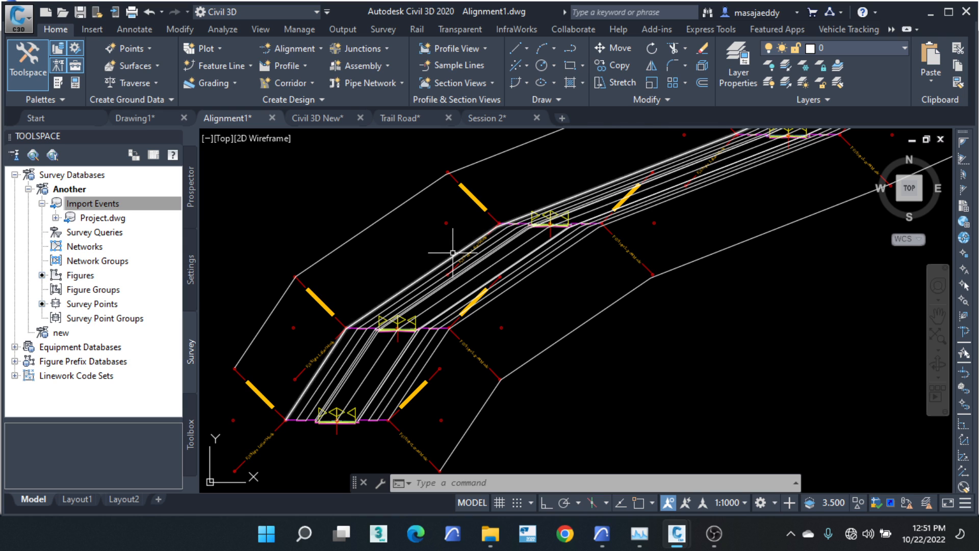
mouse_move(453, 253)
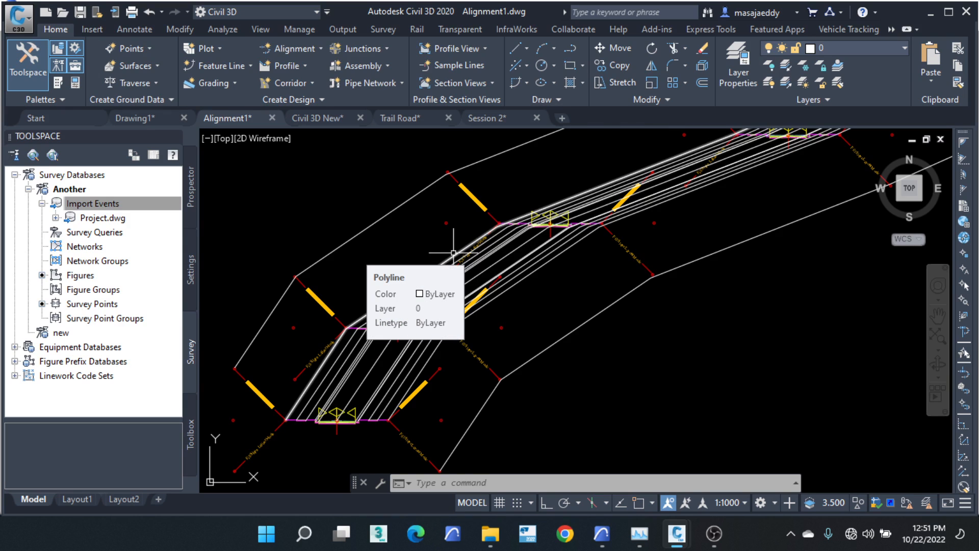
scroll(387, 356, "up", 2)
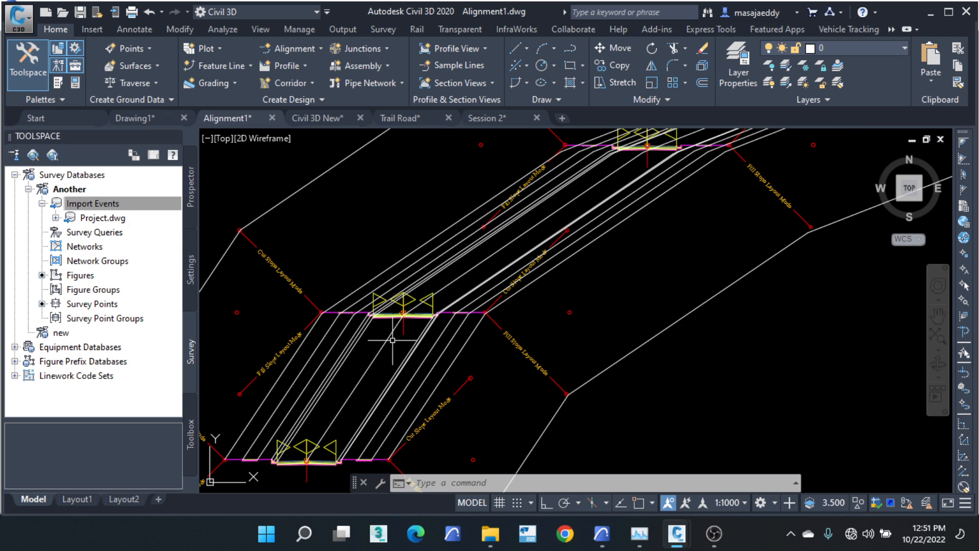
Step: Highlight the centreline crown polyline, follow it through the four assemblies and clear the selection
left_click(389, 337)
mouse_move(392, 337)
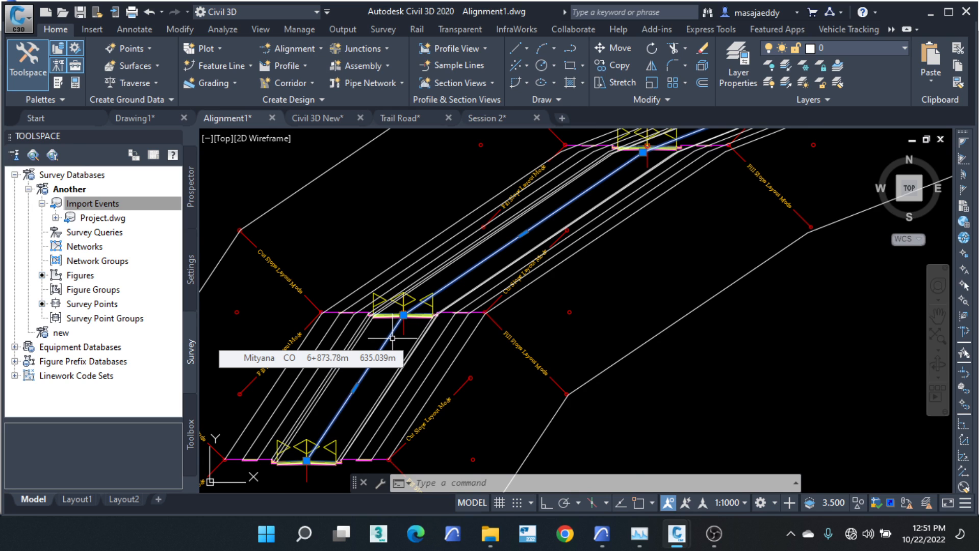
scroll(459, 247, "down", 4)
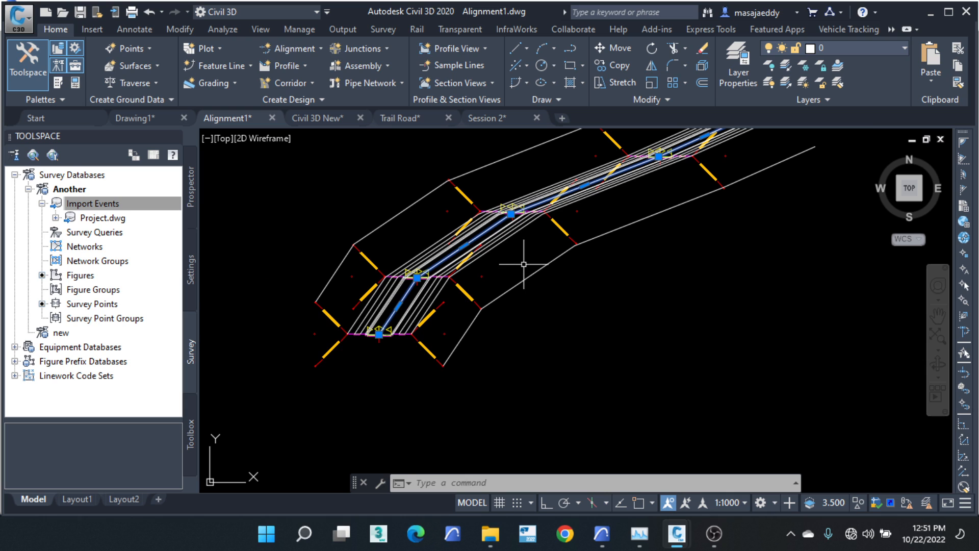
key("Escape")
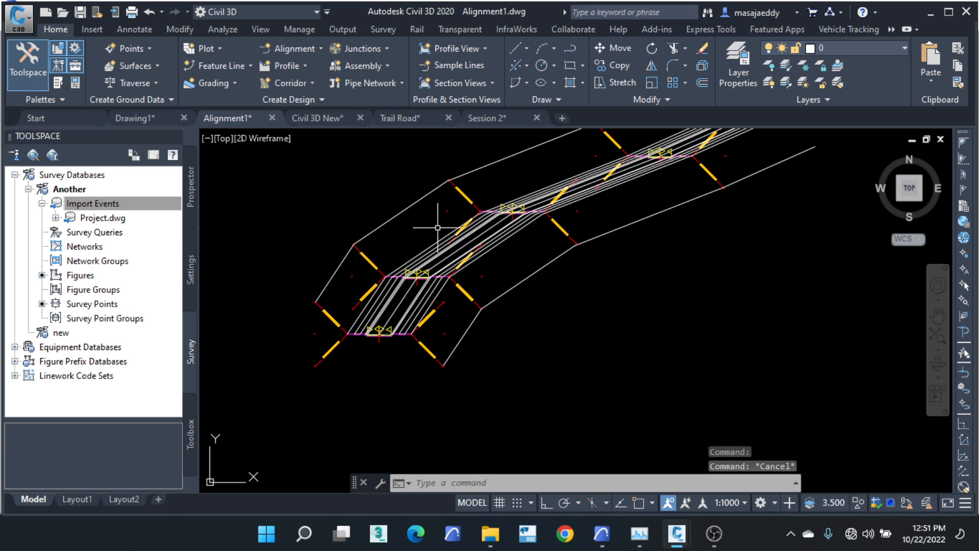
Step: Locate the Mityana corridor near chainage 7+500, check its Basic Assembly region's frequency in the corridor properties and close them
scroll(455, 267, "down", 10)
scroll(328, 327, "up", 10)
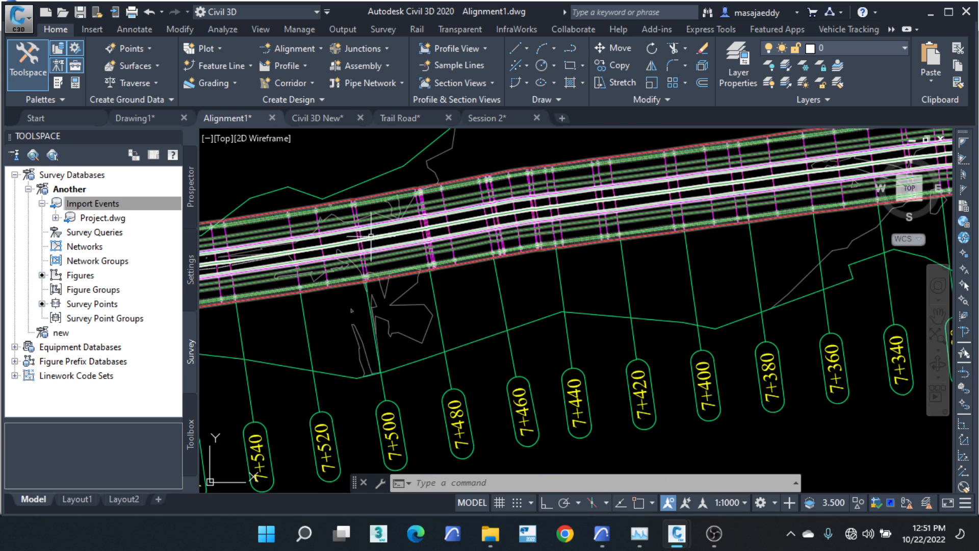
left_click(370, 243)
left_click(311, 236)
right_click(374, 230)
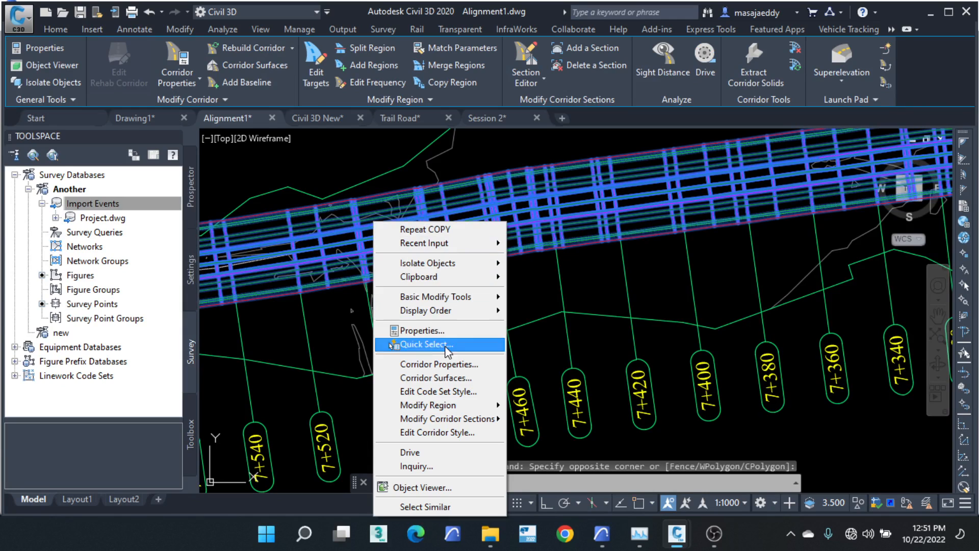
left_click(438, 364)
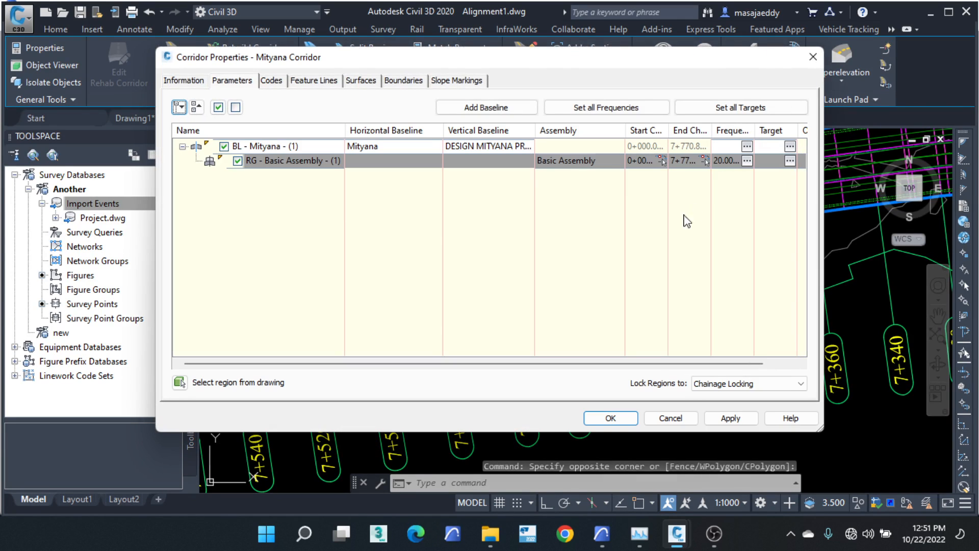
left_click(733, 161)
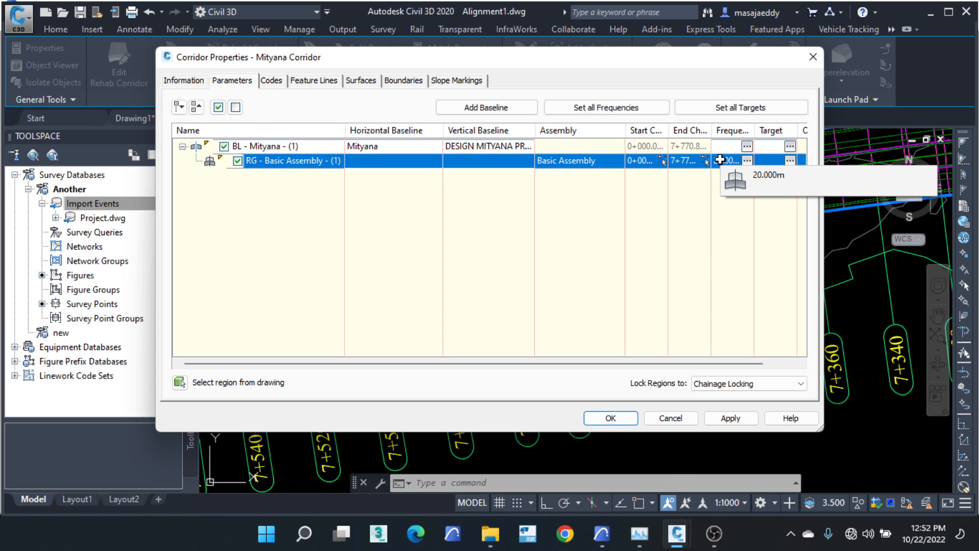
left_click(813, 56)
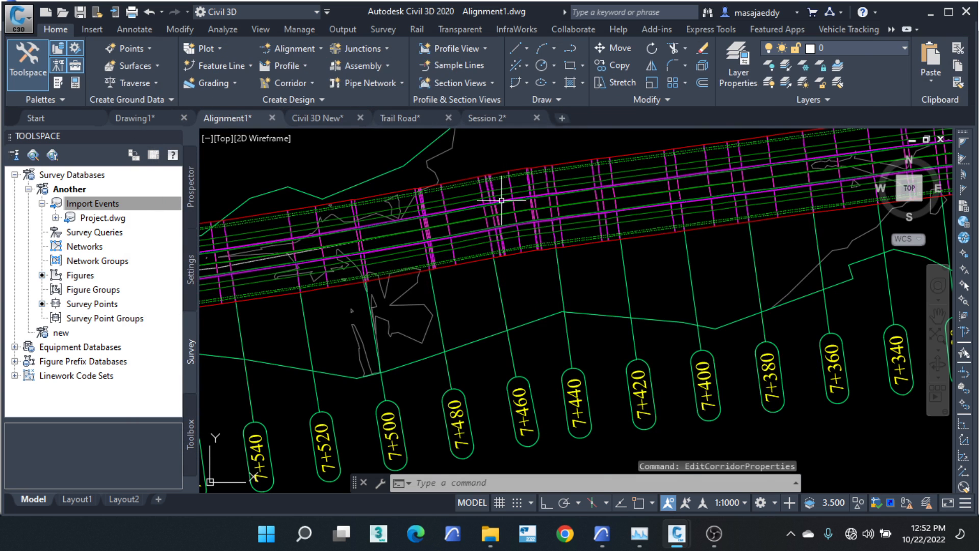
Step: Examine the spacing of the assembly lines along the corridor between about chainages 7+400 and 7+580
scroll(408, 240, "up", 2)
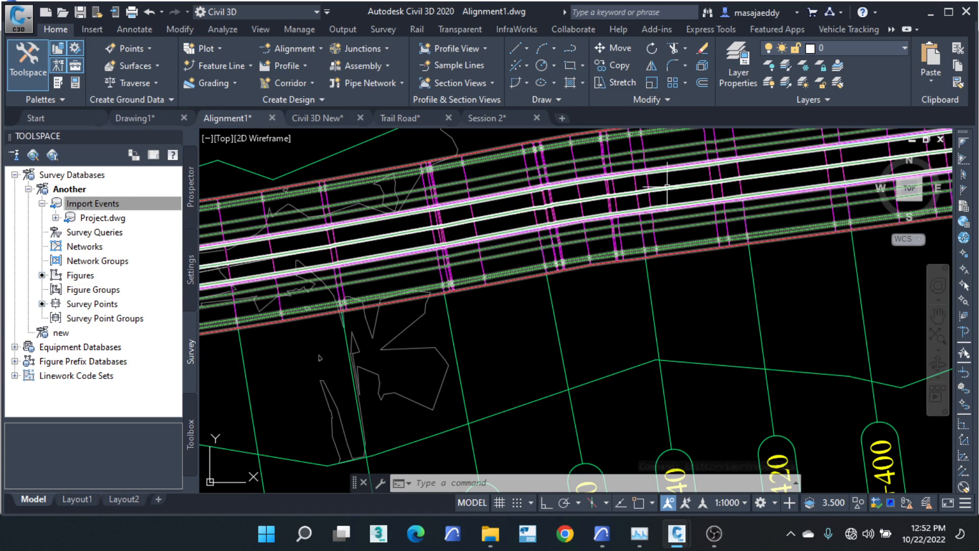
scroll(671, 241, "down", 2)
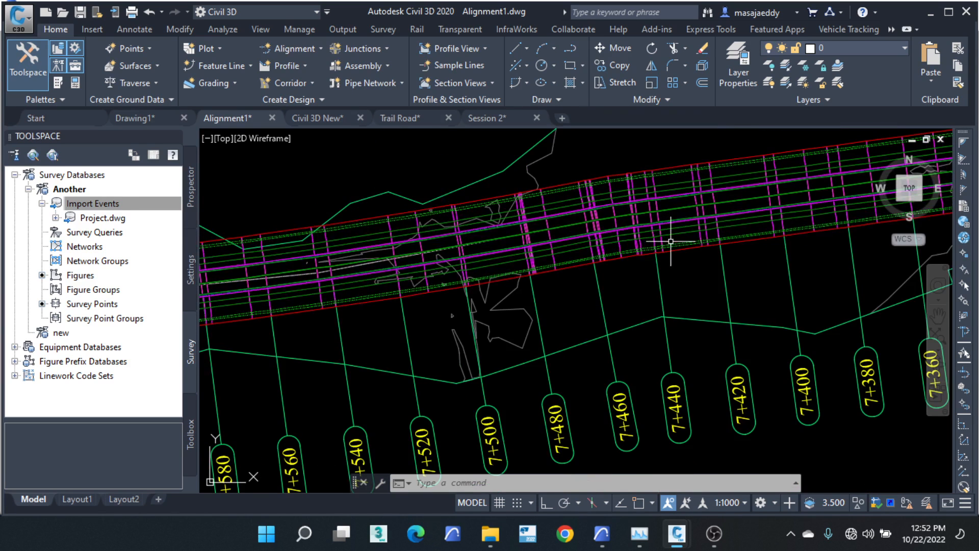
scroll(378, 238, "up", 2)
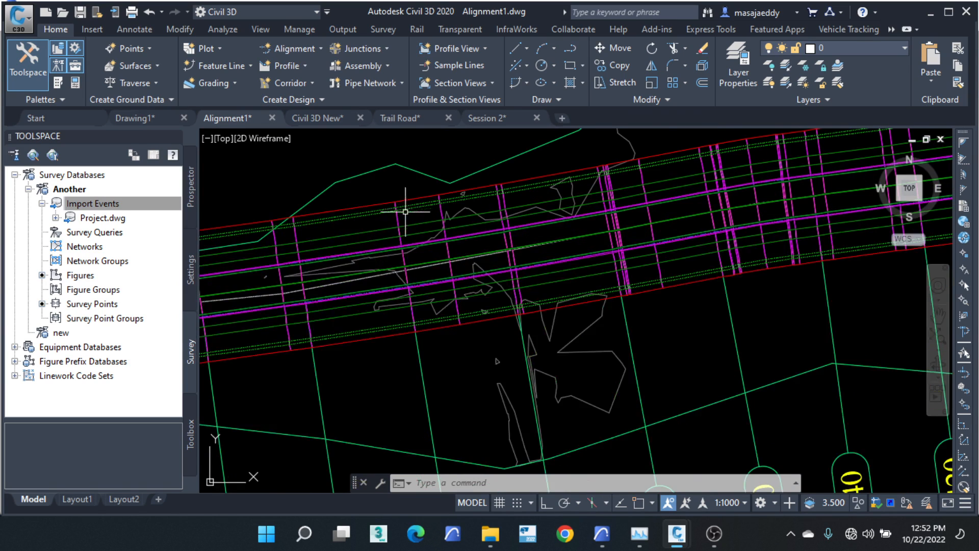
scroll(557, 237, "down", 2)
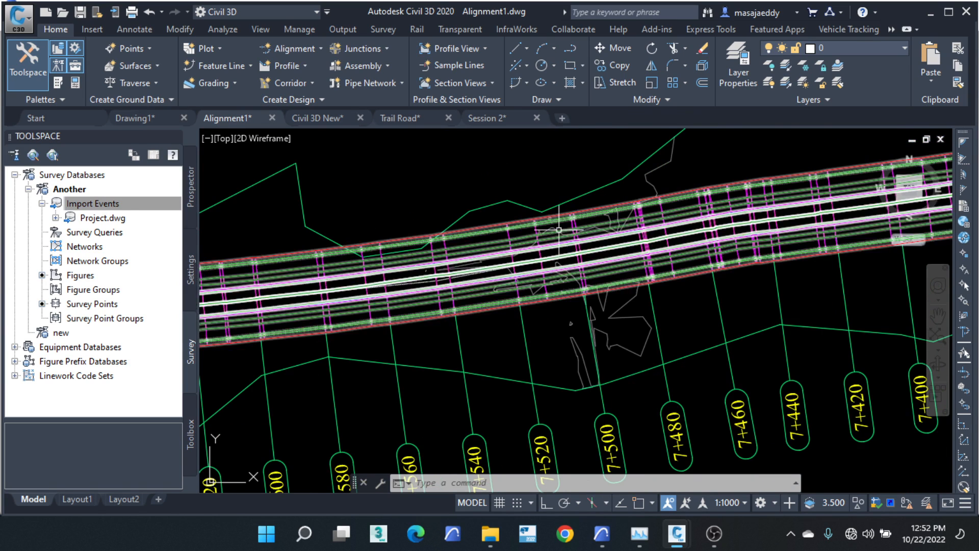
left_click(542, 230)
right_click(542, 231)
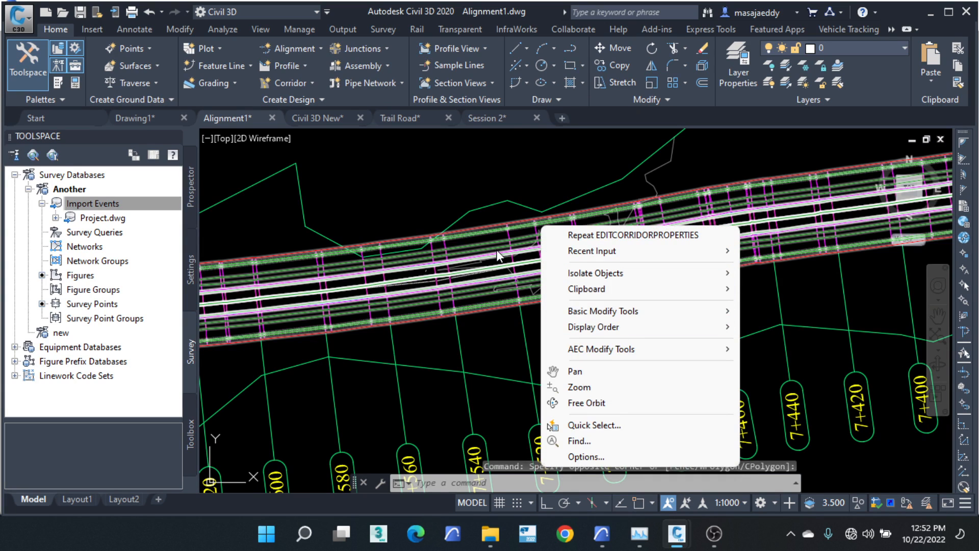
key("Escape")
key("Escape")
scroll(514, 242, "up", 3)
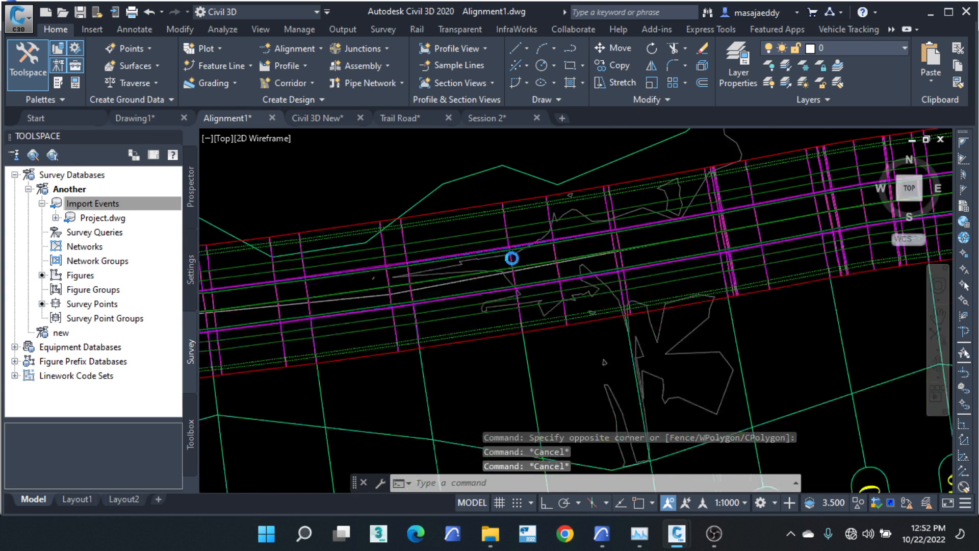
Step: Review the Basic Assembly region's Frequency to Apply Assemblies settings, including the spacing along straights, and close the Mityana corridor's properties
left_click(506, 249)
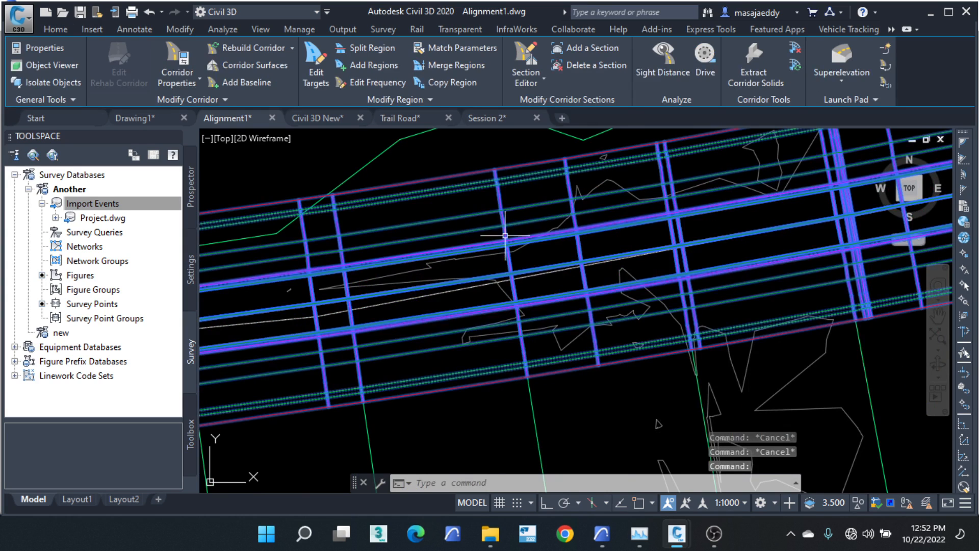
right_click(462, 162)
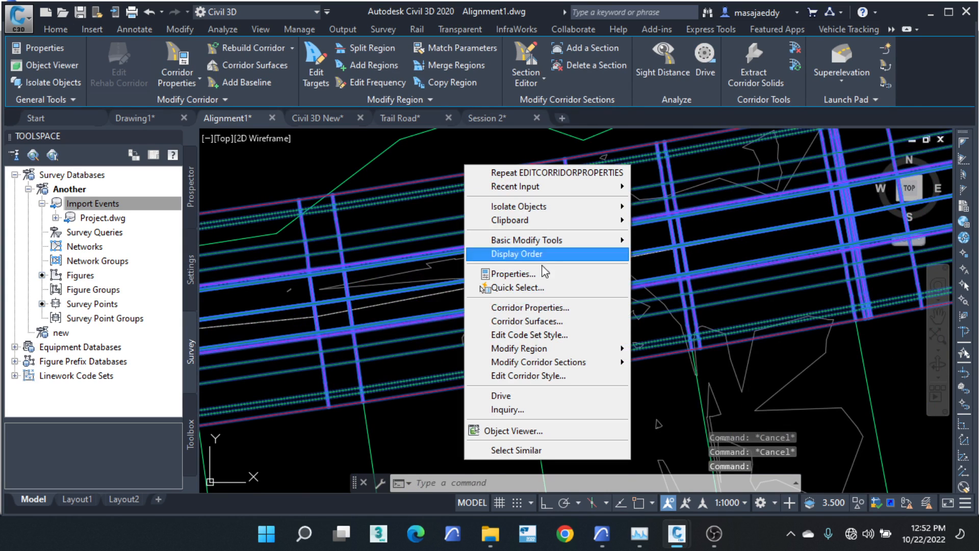
left_click(552, 308)
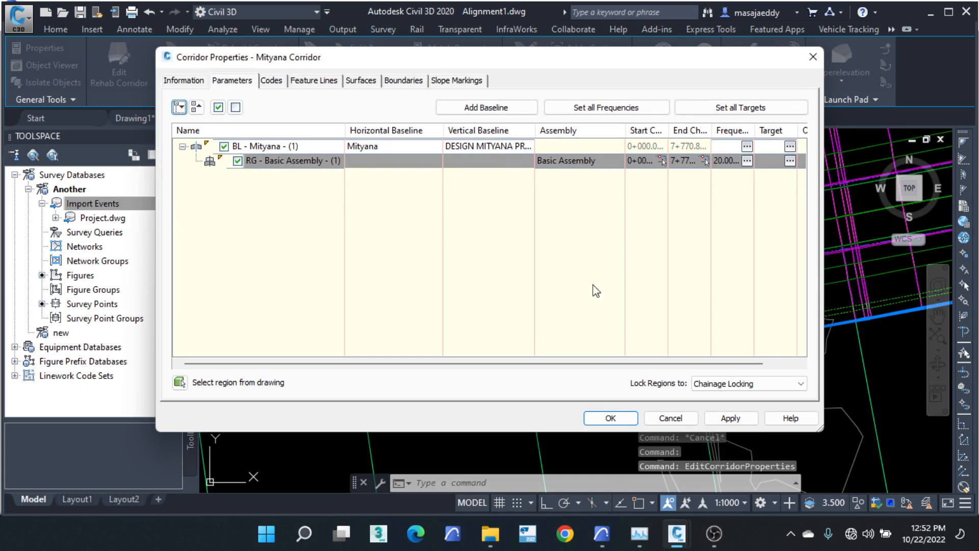
left_click(747, 161)
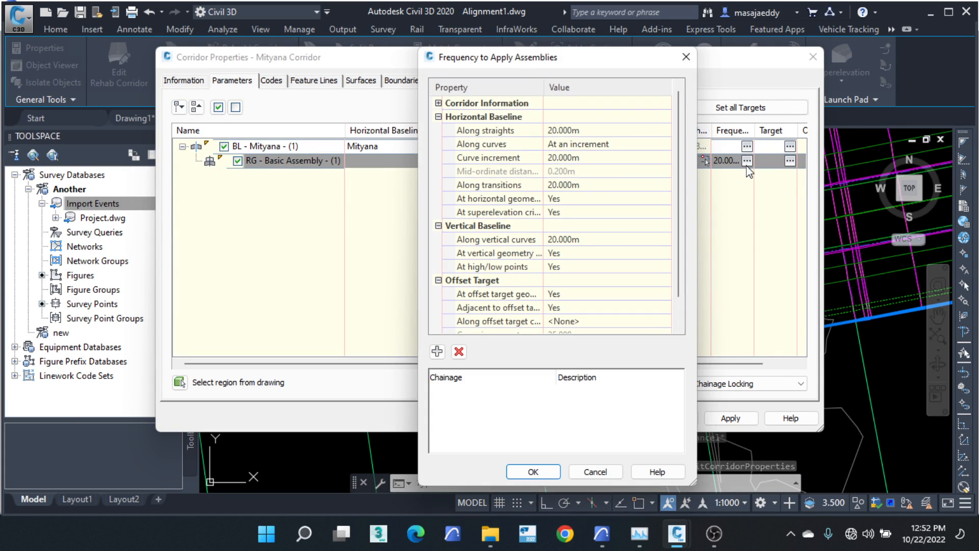
left_click(589, 129)
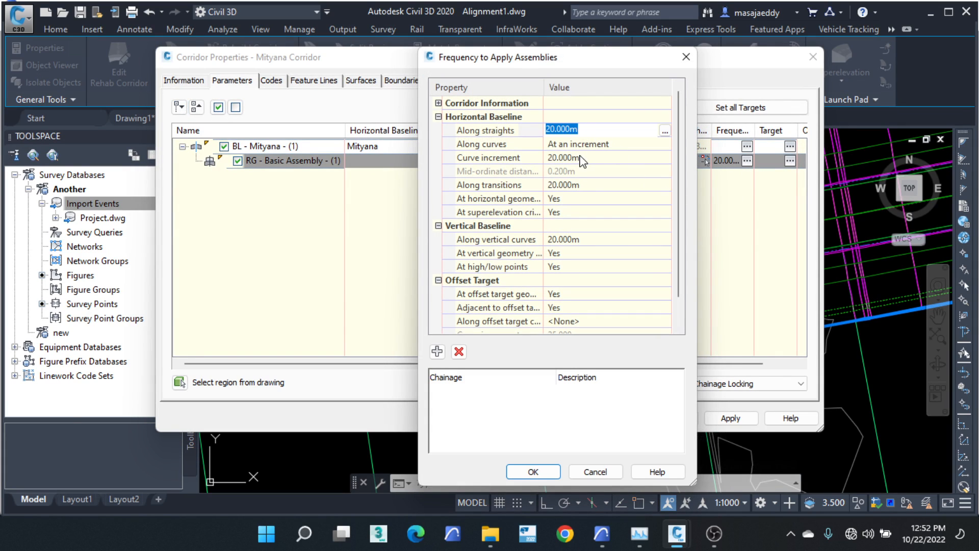
key("Return")
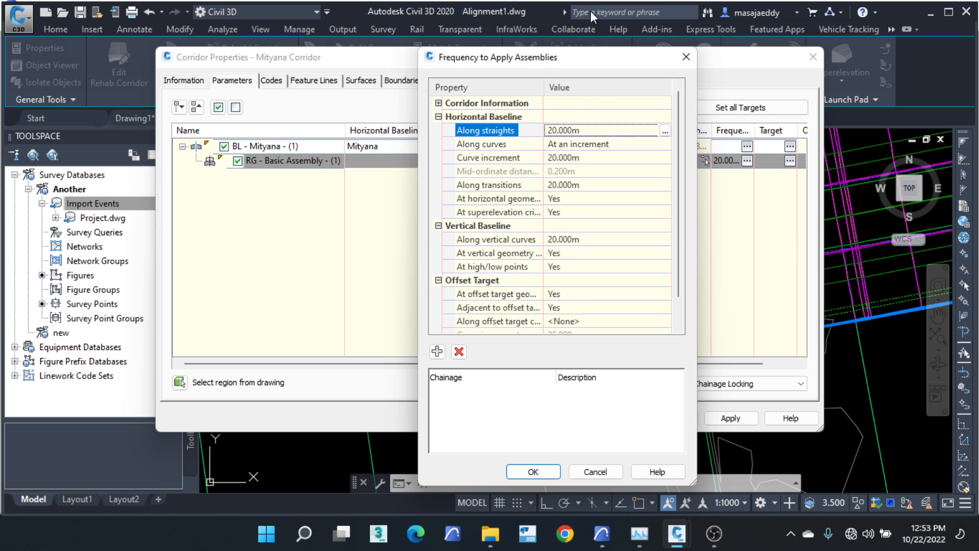
left_click(686, 57)
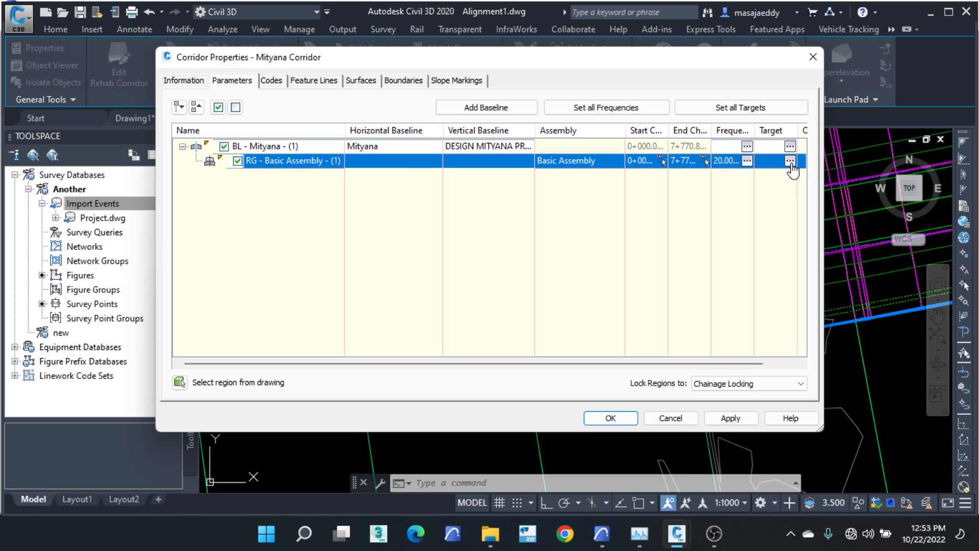
left_click(813, 57)
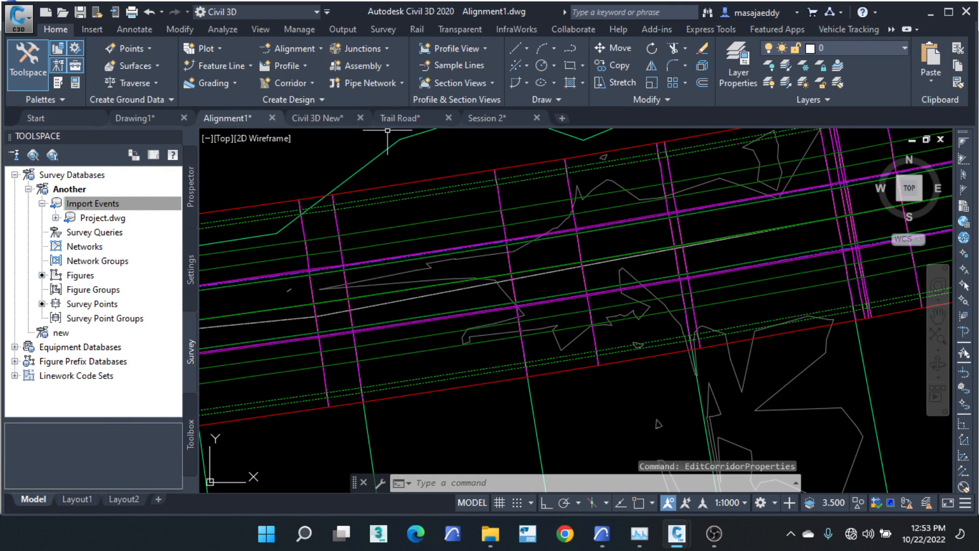
Step: Switch to the Session 2 drawing and select the main road corridor at the junction to view its extent
mouse_move(320, 120)
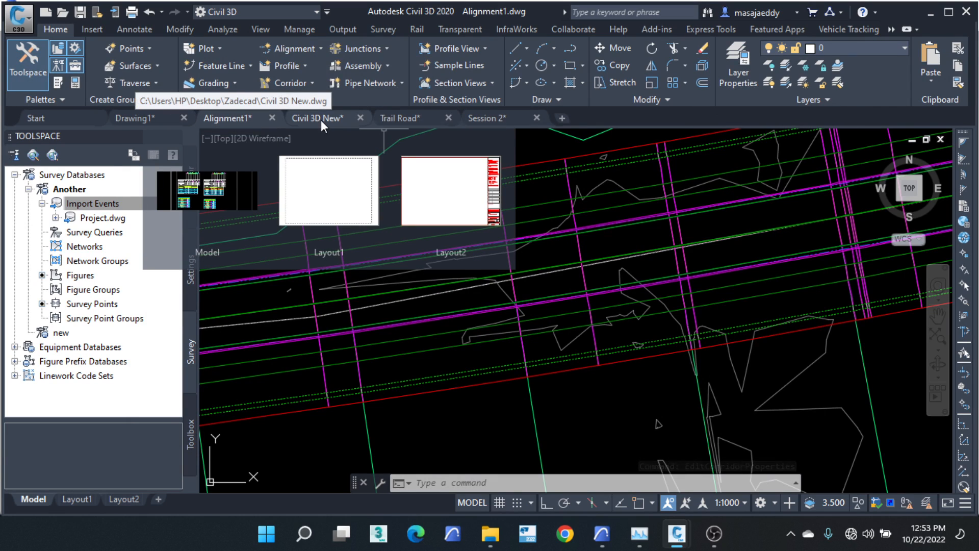
mouse_move(489, 121)
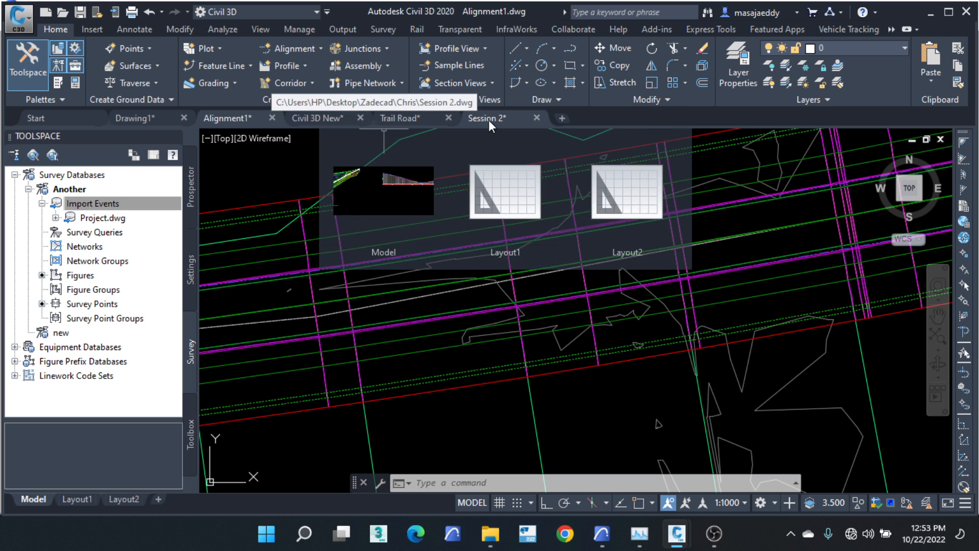
left_click(397, 116)
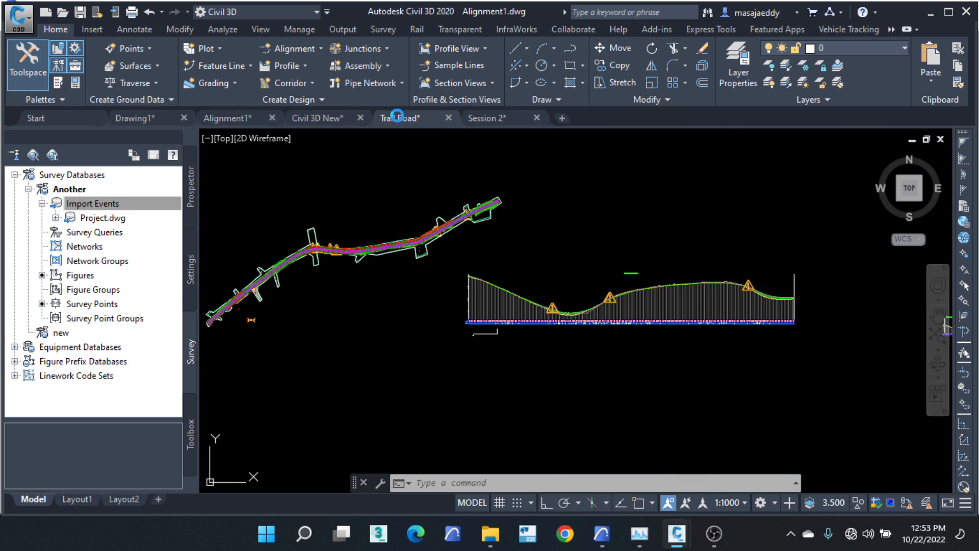
left_click(489, 120)
scroll(422, 402, "up", 10)
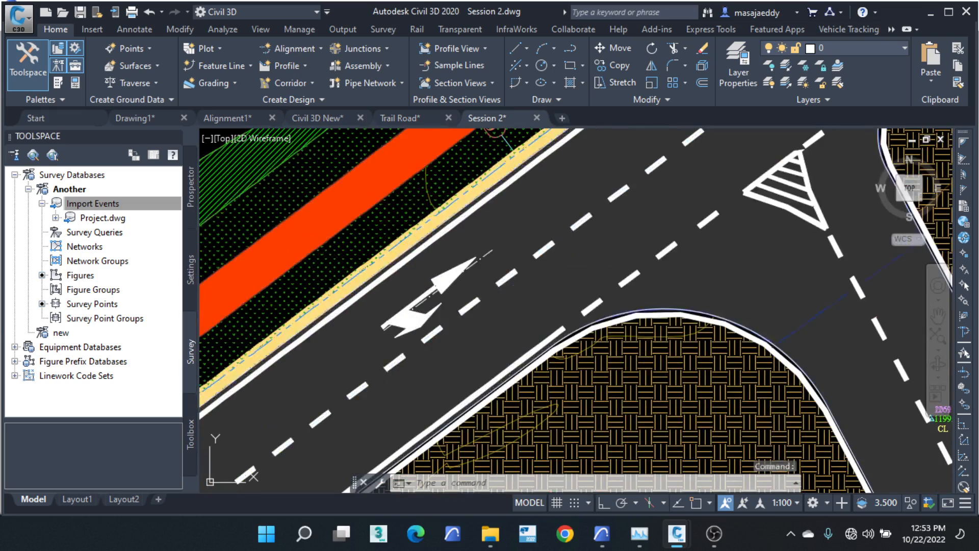
left_click(512, 222)
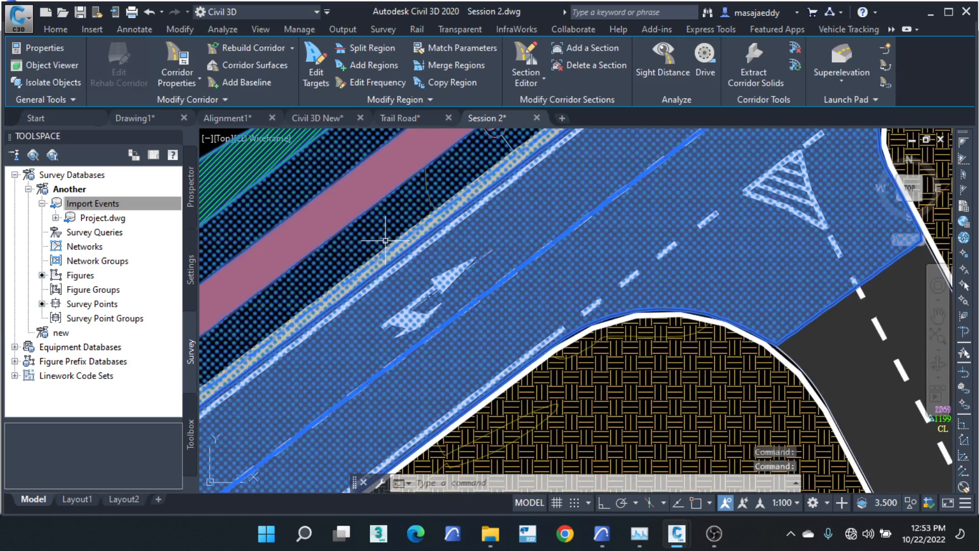
scroll(340, 240, "down", 2)
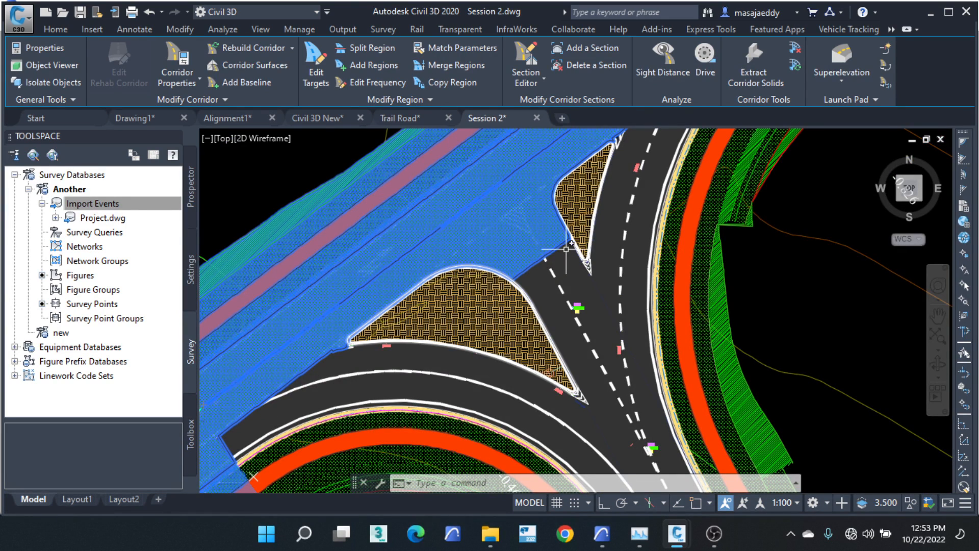
Step: Deselect the main road corridor and select the outline polyline of the large traffic island at its western tip
scroll(333, 365, "up", 6)
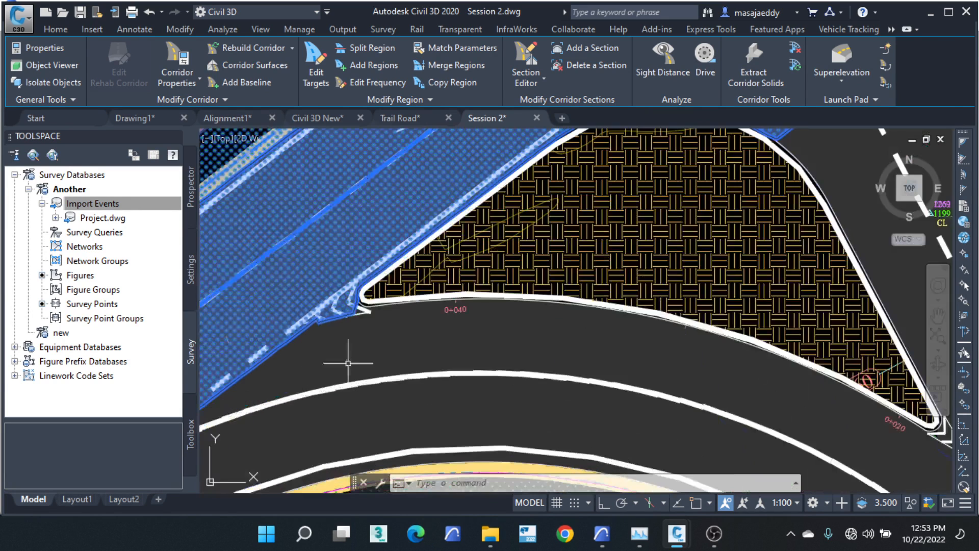
left_click(377, 302)
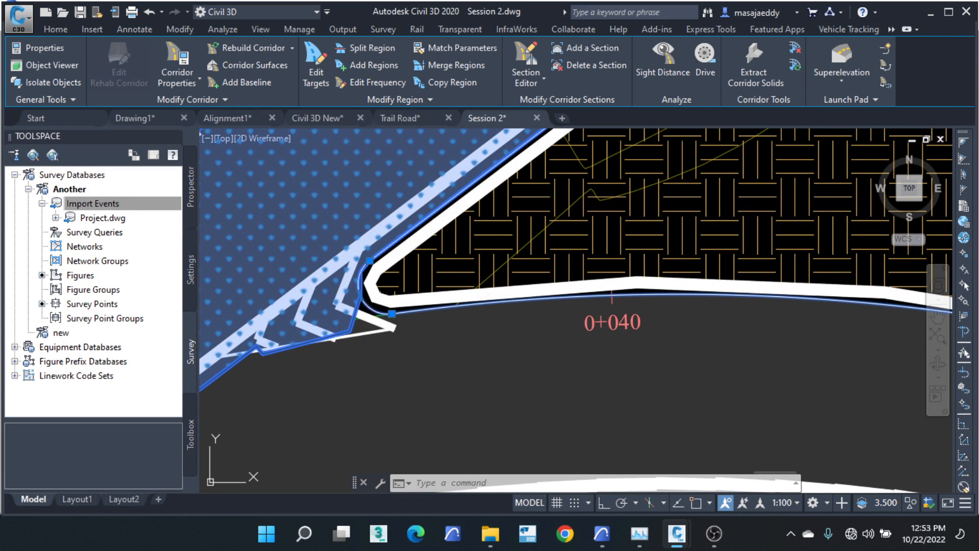
key("Escape")
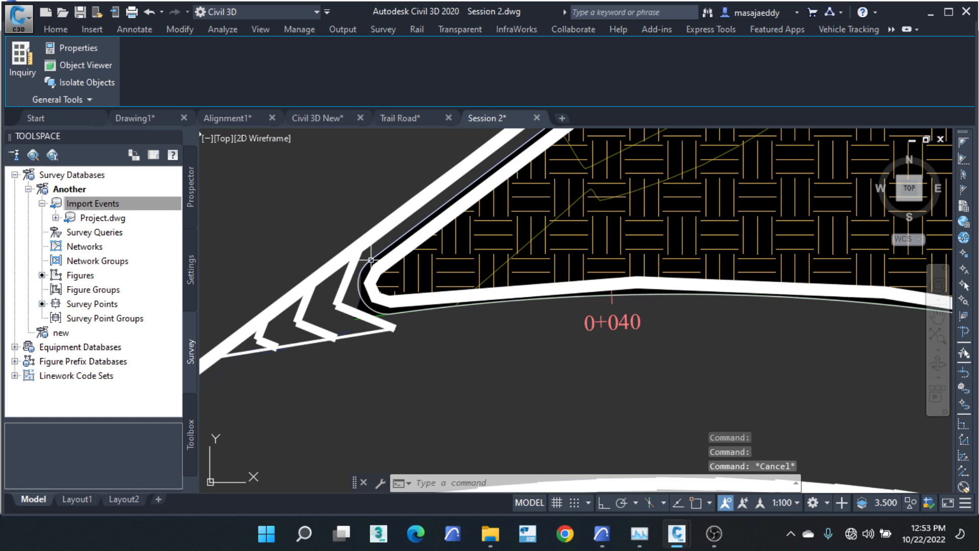
scroll(389, 248, "up", 2)
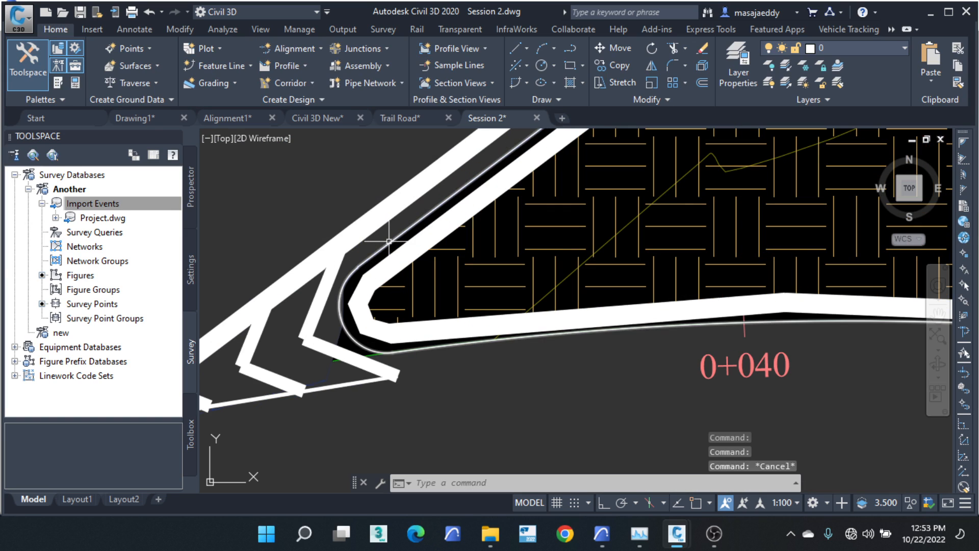
left_click(389, 241)
scroll(383, 260, "down", 3)
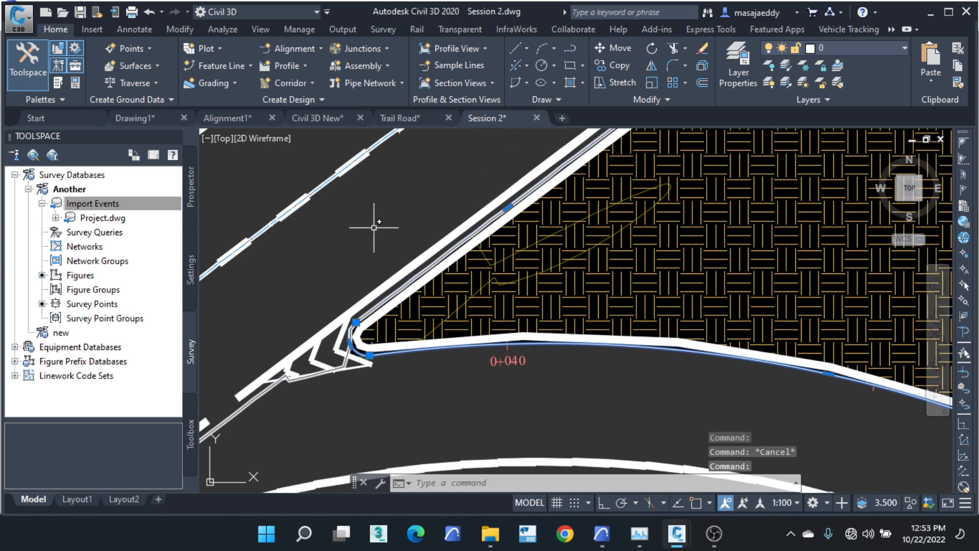
Step: Reselect the main road corridor, examine how its edge follows the large traffic island's outline, and clear the selection
left_click(375, 258)
scroll(368, 350, "down", 2)
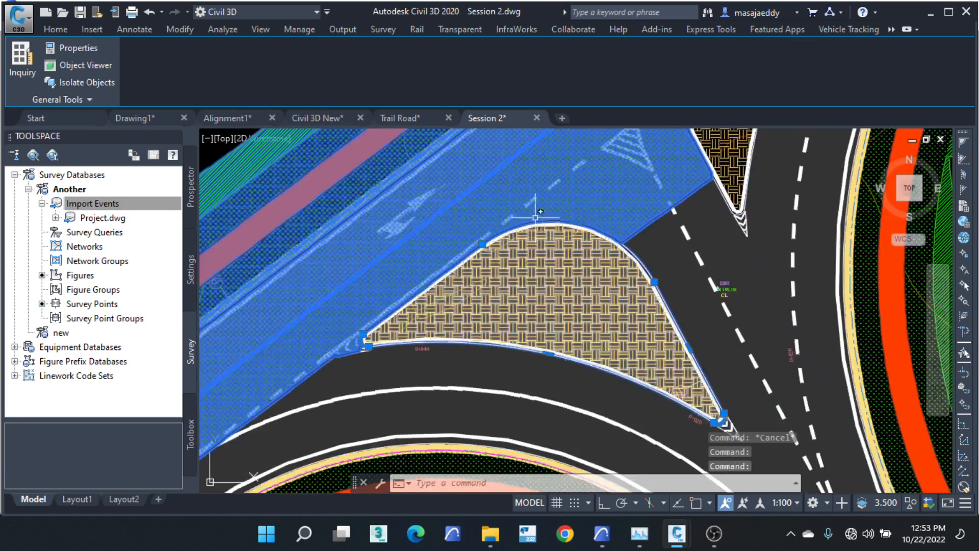
mouse_move(537, 212)
middle_mouse_down()
mouse_move(487, 247)
mouse_move(346, 305)
middle_mouse_up()
scroll(400, 321, "up", 4)
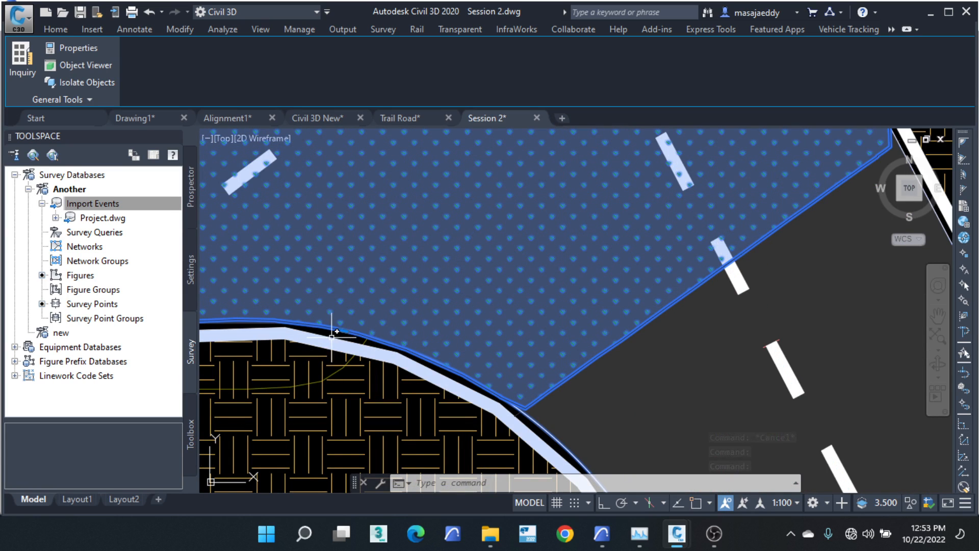
scroll(377, 287, "down", 2)
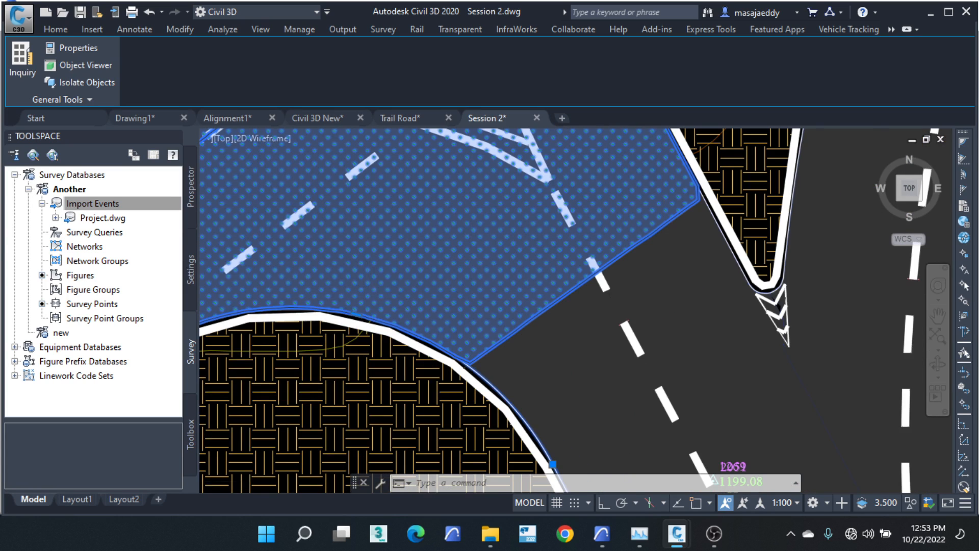
scroll(377, 287, "down", 3)
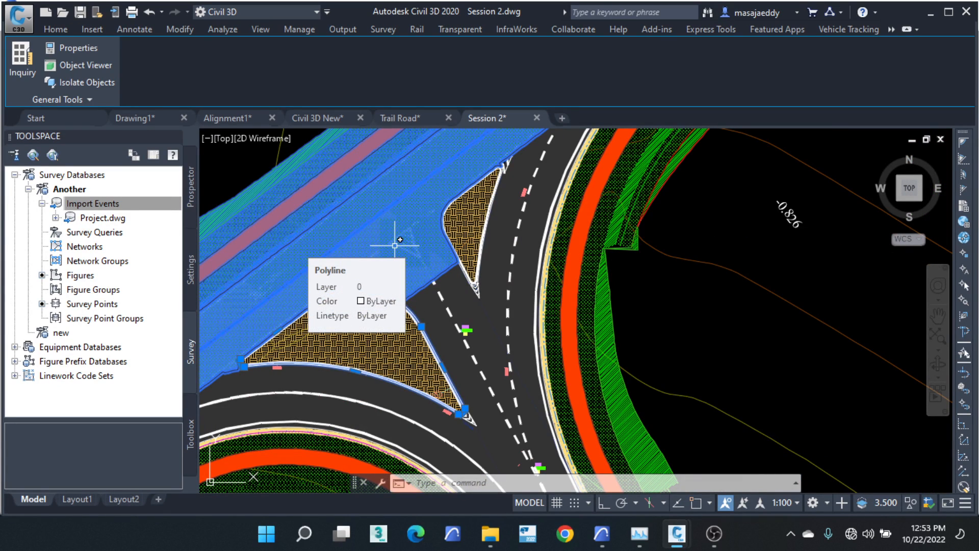
key("Escape")
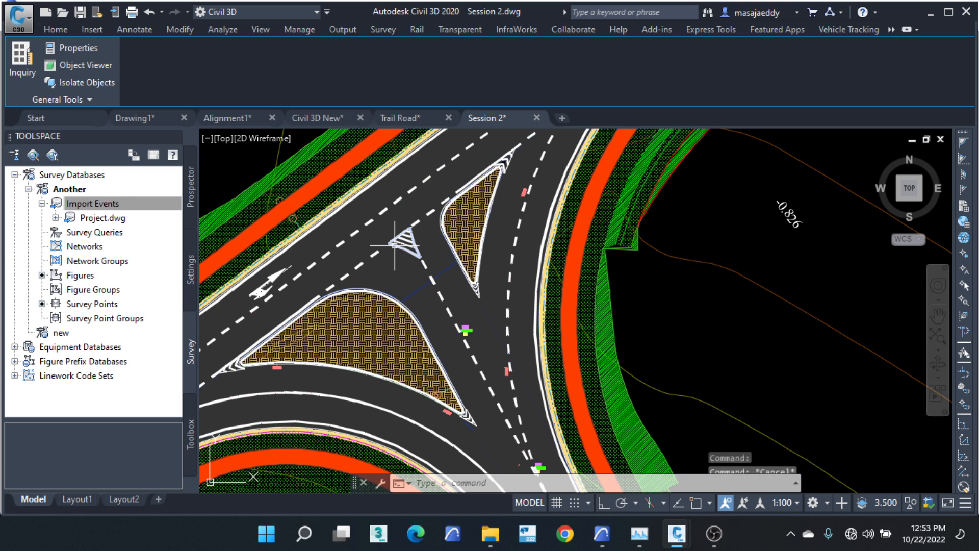
key("Escape")
Step: Select the curved corridor on the eastern side of the junction, examine its extent from end to end, and deselect it
left_click(501, 290)
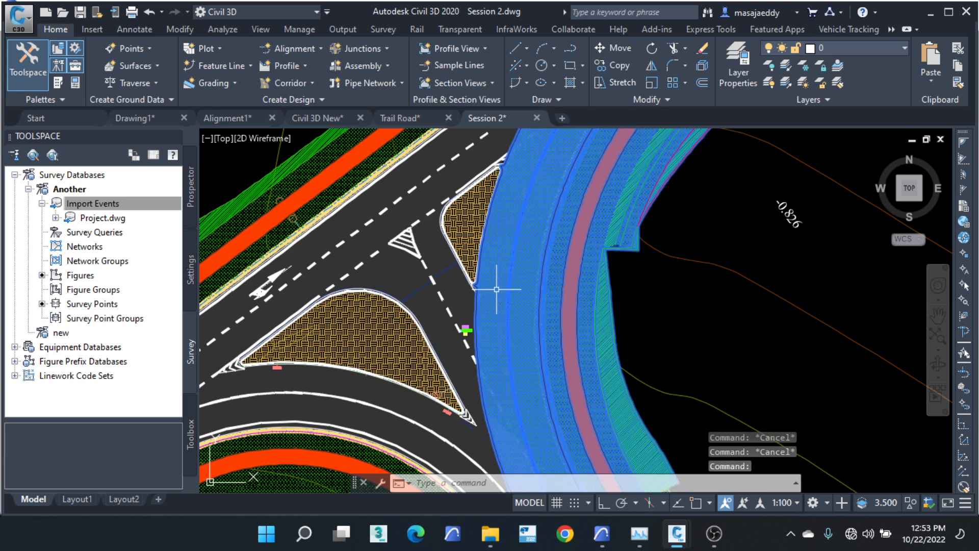
scroll(490, 279, "up", 3)
scroll(507, 268, "down", 4)
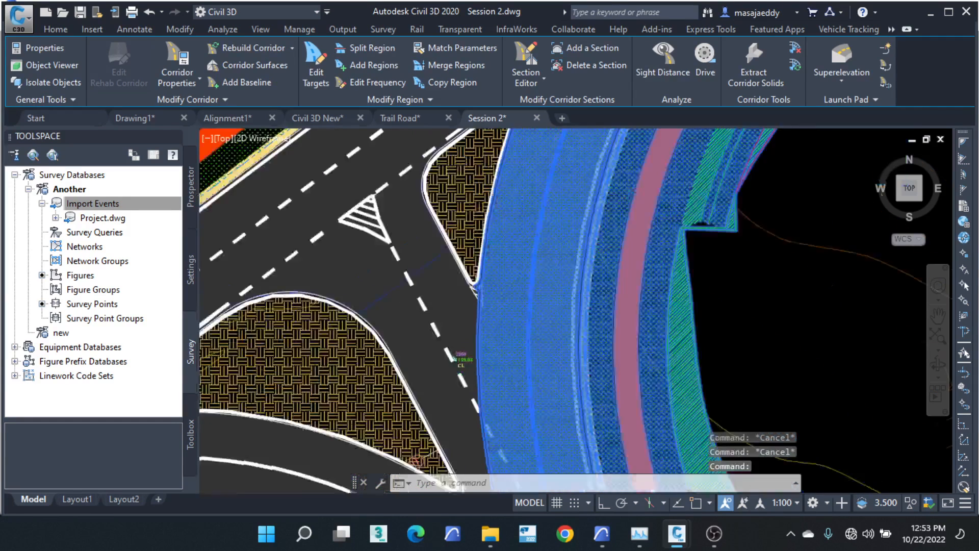
scroll(465, 258, "up", 1)
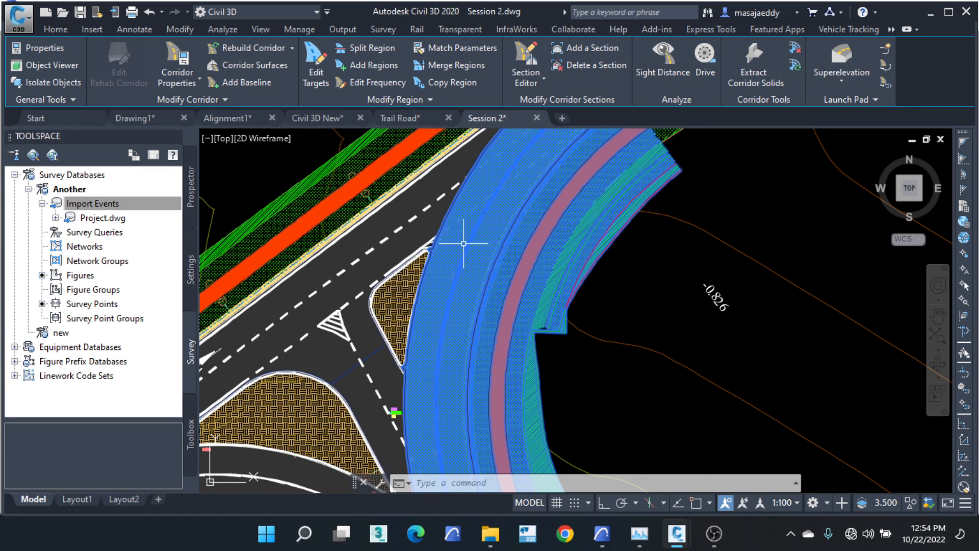
scroll(461, 244, "down", 2)
mouse_move(480, 309)
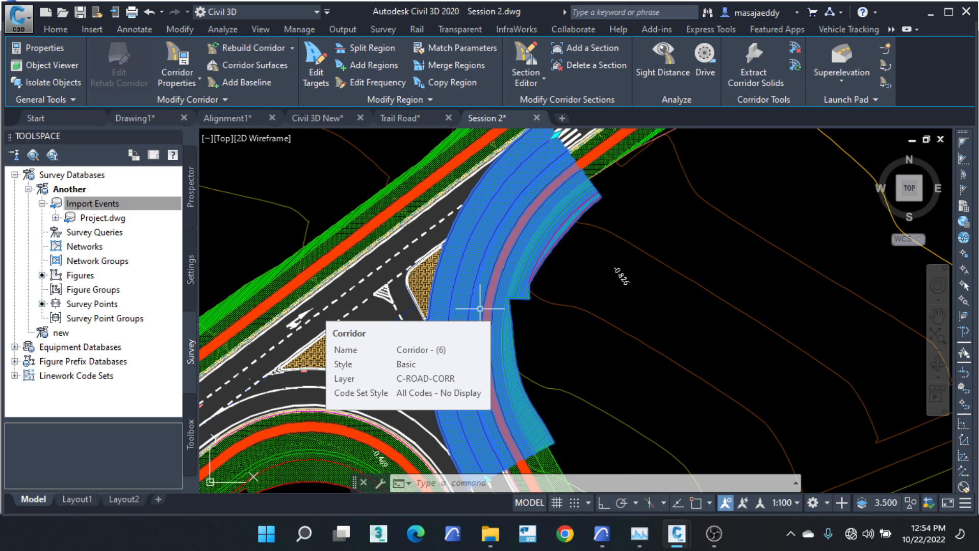
scroll(380, 232, "down", 2)
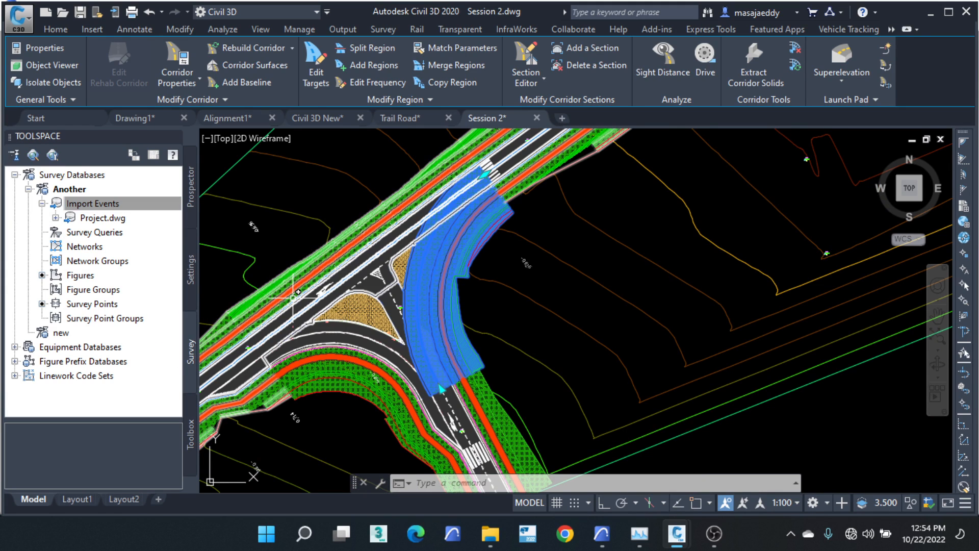
key("Escape")
key("Escape")
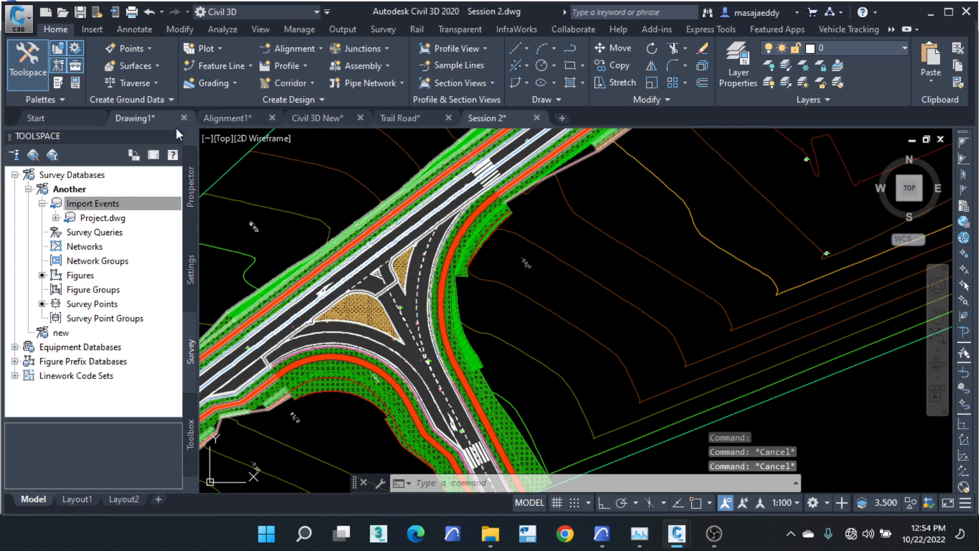
Step: Switch to the Alignment1 drawing and open the Mityana corridor's properties
left_click(228, 118)
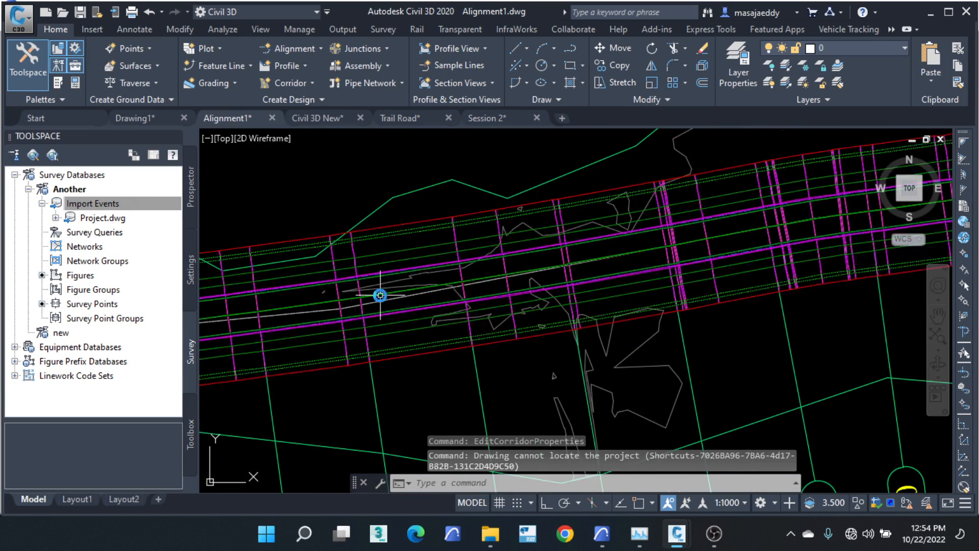
scroll(382, 255, "up", 2)
left_click(385, 249)
right_click(386, 249)
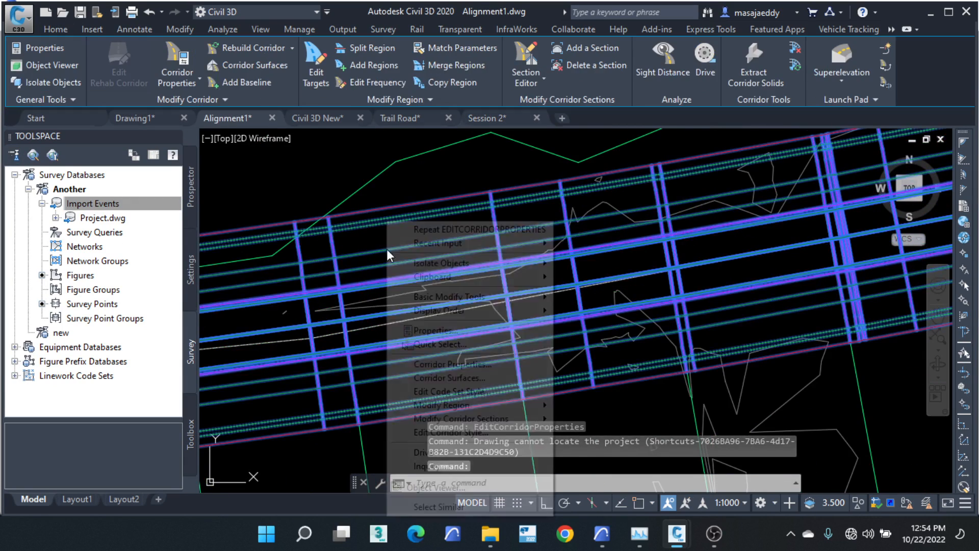
left_click(473, 362)
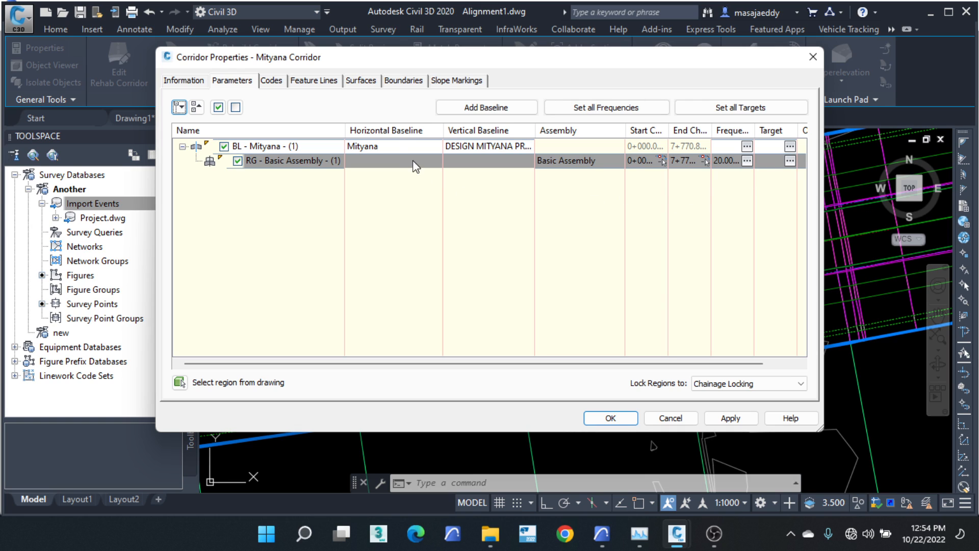
Step: Set the Mityana corridor's code set style to All Codes - No Display and apply it
left_click(272, 82)
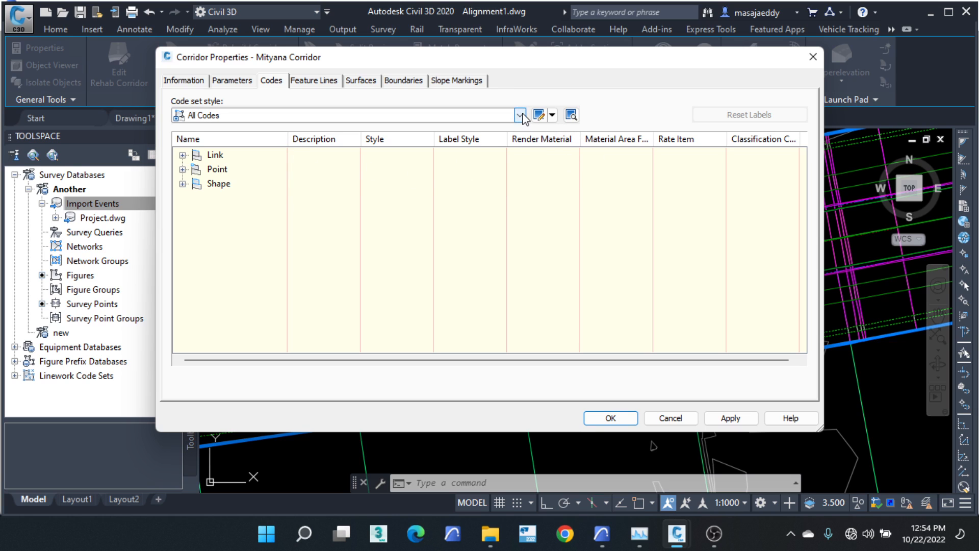
left_click(521, 117)
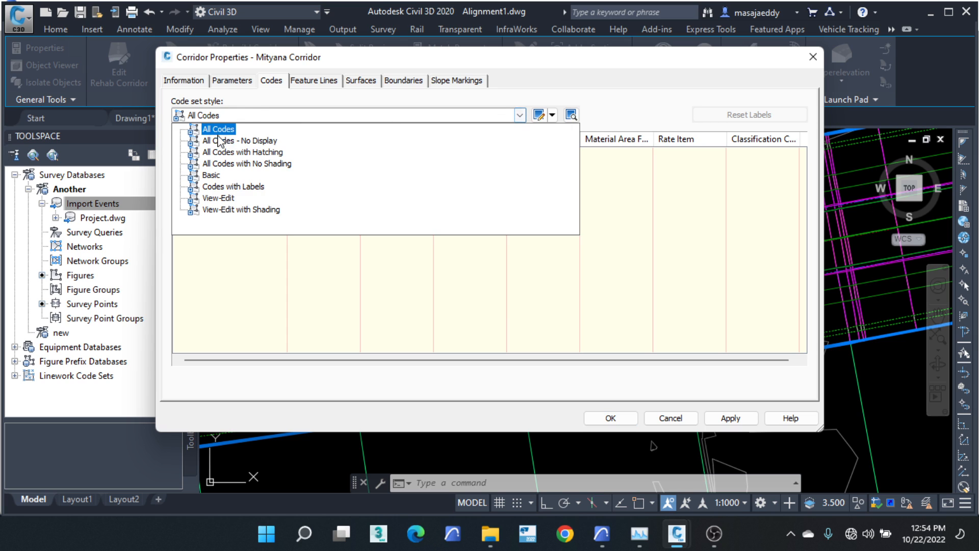
left_click(234, 142)
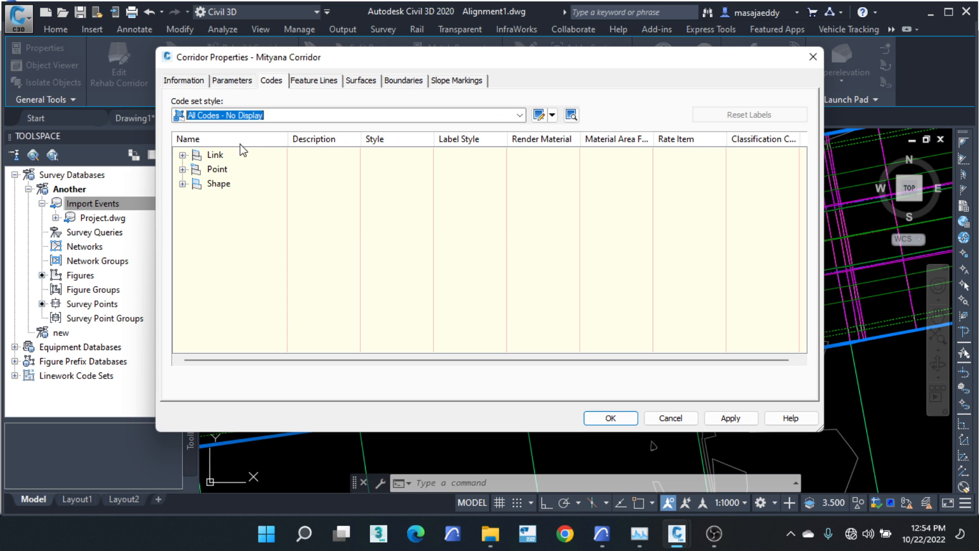
left_click_drag(314, 58, 500, 42)
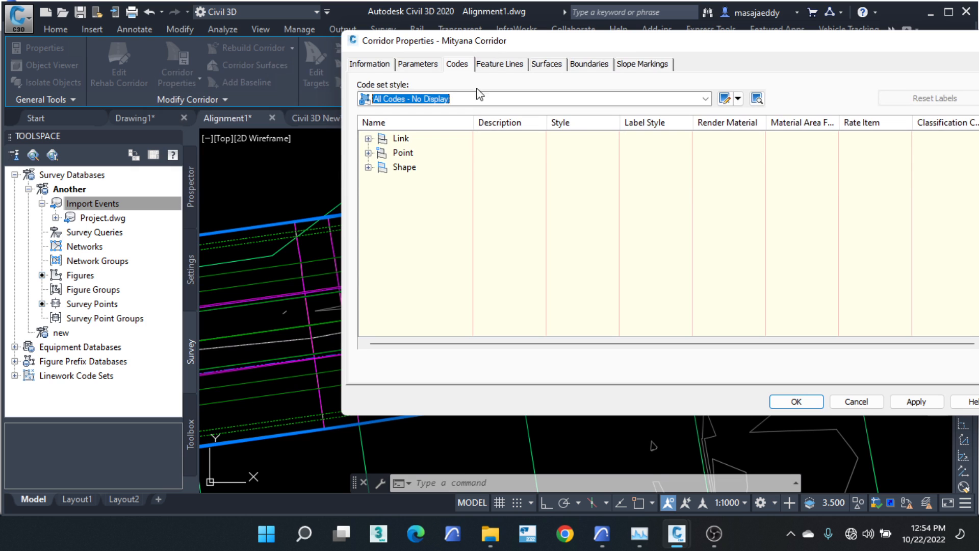
left_click(906, 400)
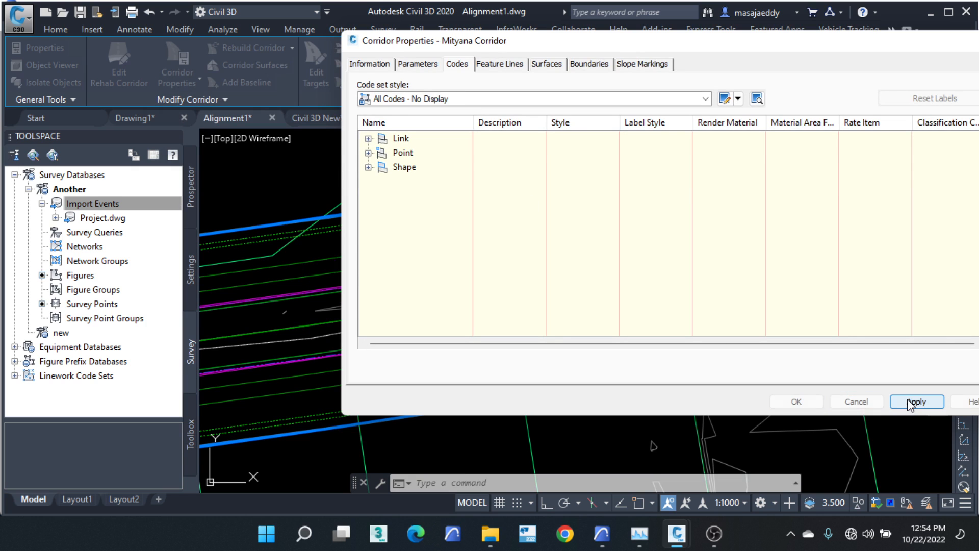
left_click(798, 401)
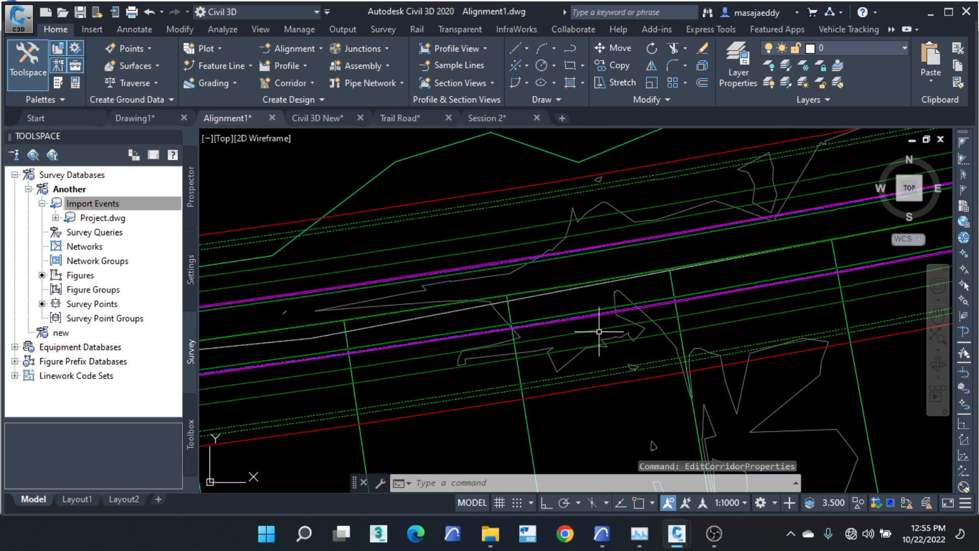
Step: Examine the Mityana corridor's feature lines, including the Ditch_In line, around chainage 7+500
scroll(467, 248, "down", 2)
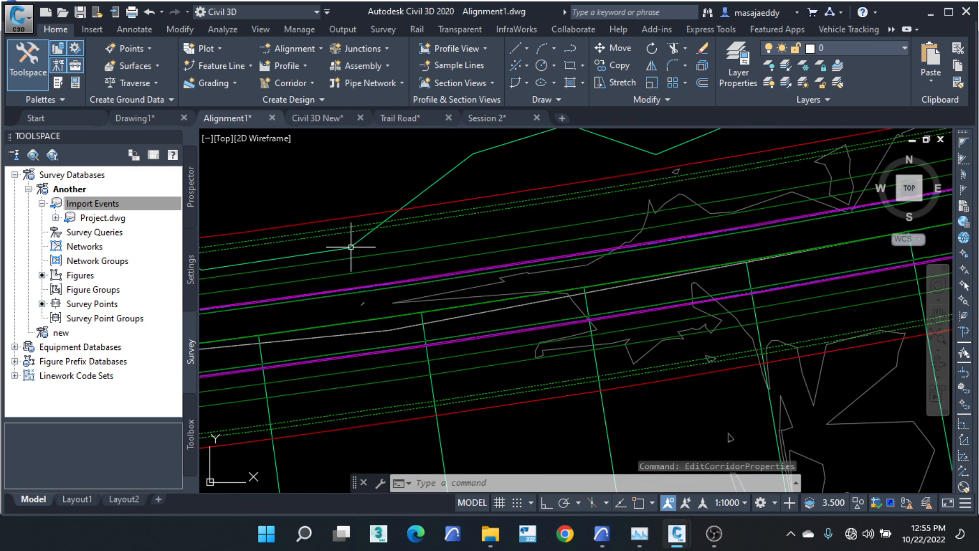
scroll(378, 226, "up", 2)
mouse_move(402, 223)
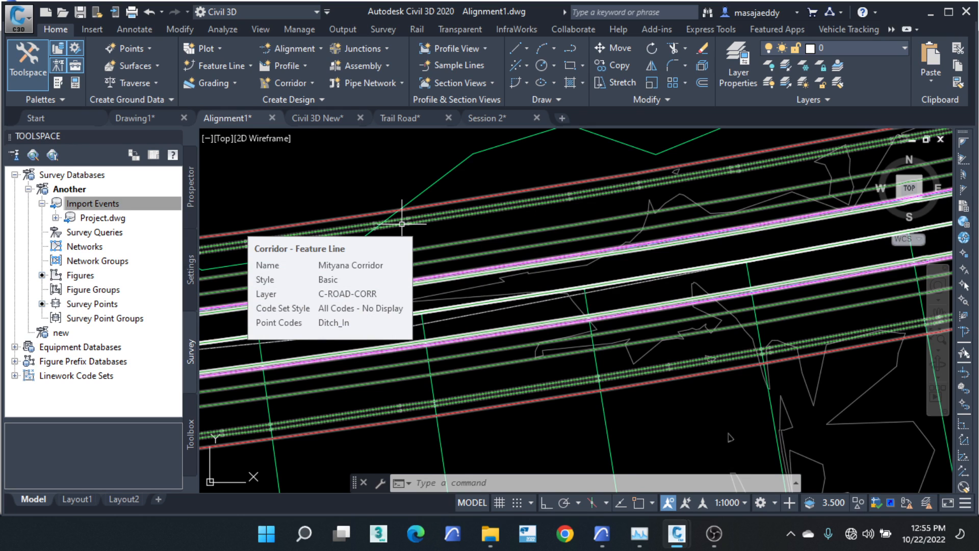
scroll(463, 266, "down", 5)
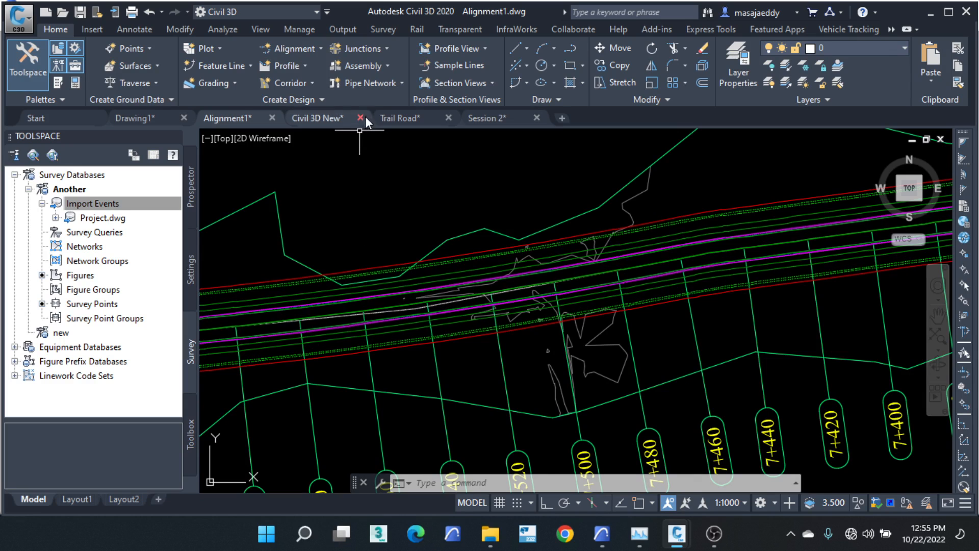
Step: Switch to the Session 2 drawing and examine the surfacing and hatching of the corridors around the junction's traffic islands
left_click(493, 121)
scroll(382, 284, "up", 6)
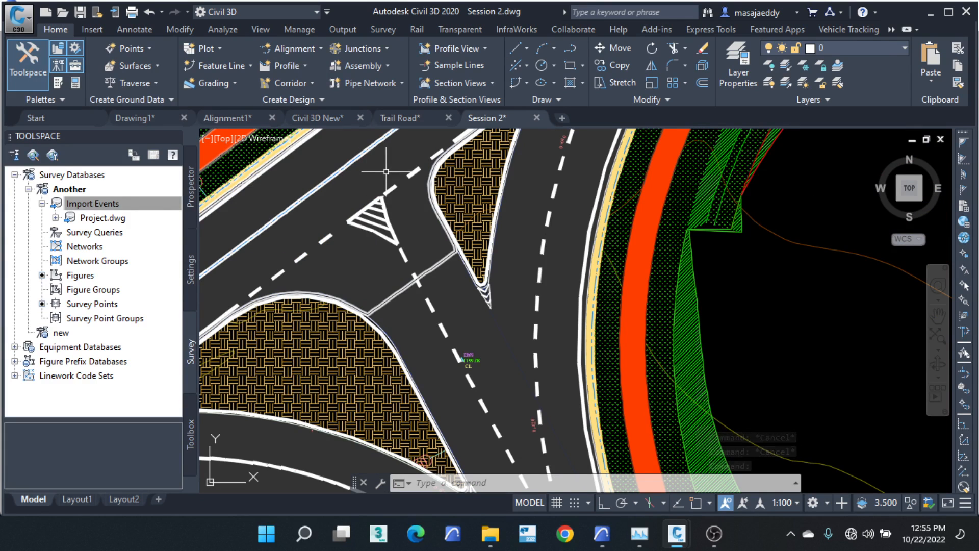
scroll(401, 204, "down", 3)
scroll(535, 255, "up", 5)
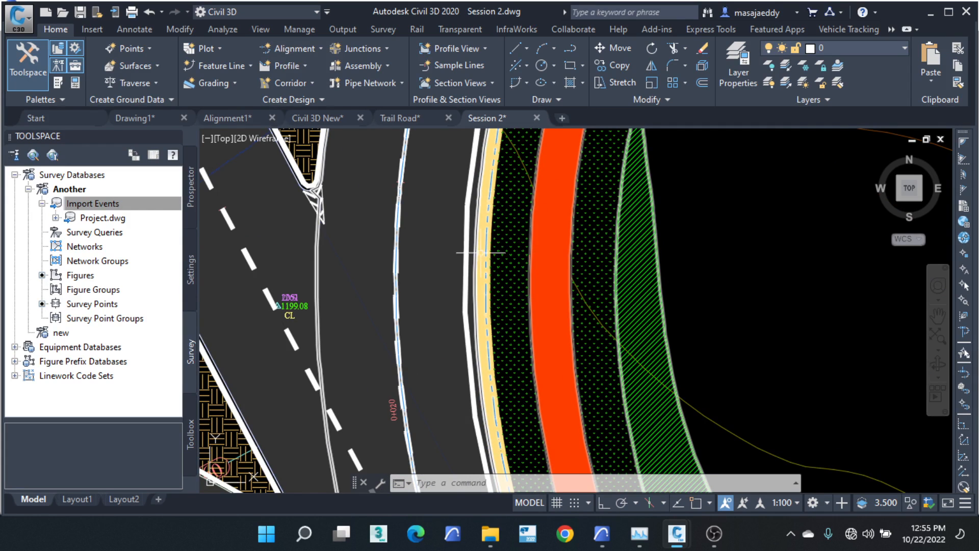
scroll(611, 246, "down", 2)
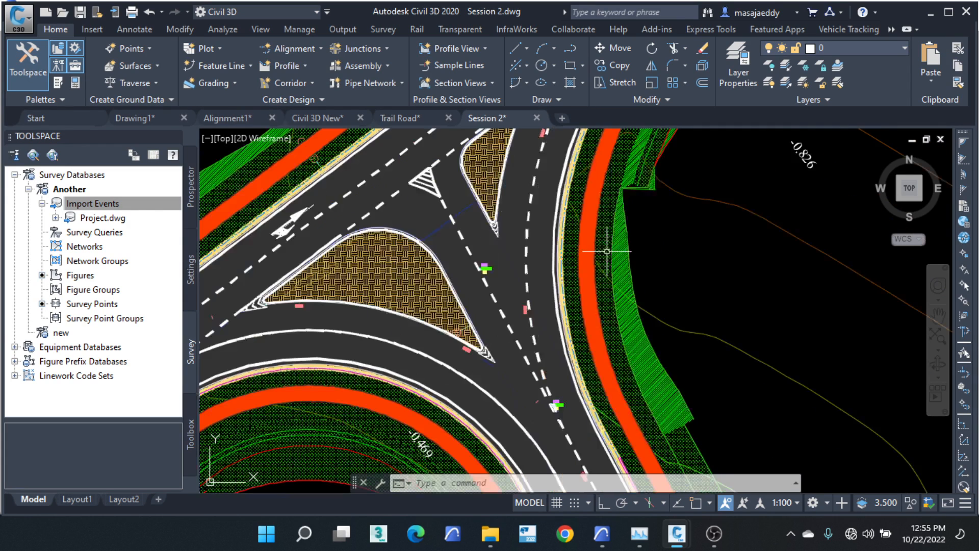
Step: Switch to the Alignment1 drawing and reopen the Mityana corridor's properties
left_click(243, 118)
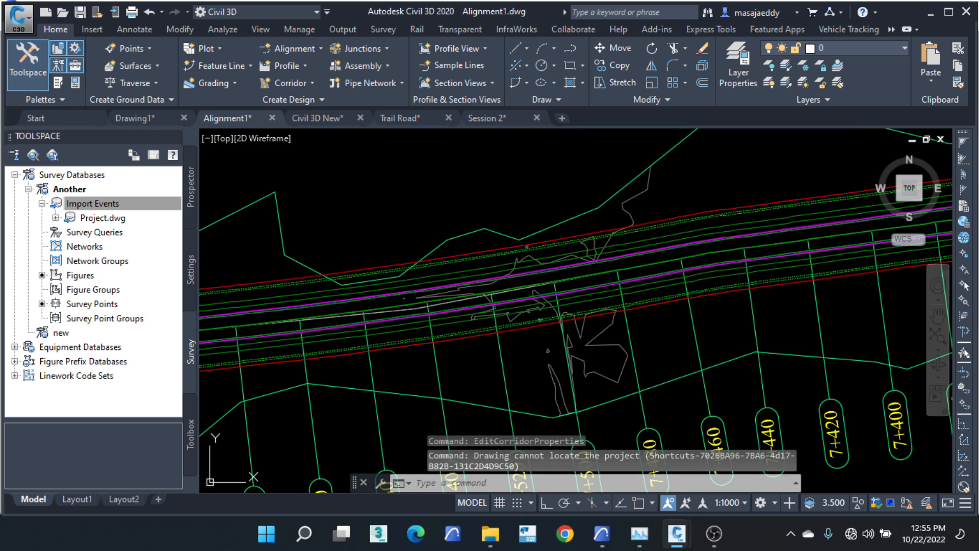
scroll(536, 356, "up", 3)
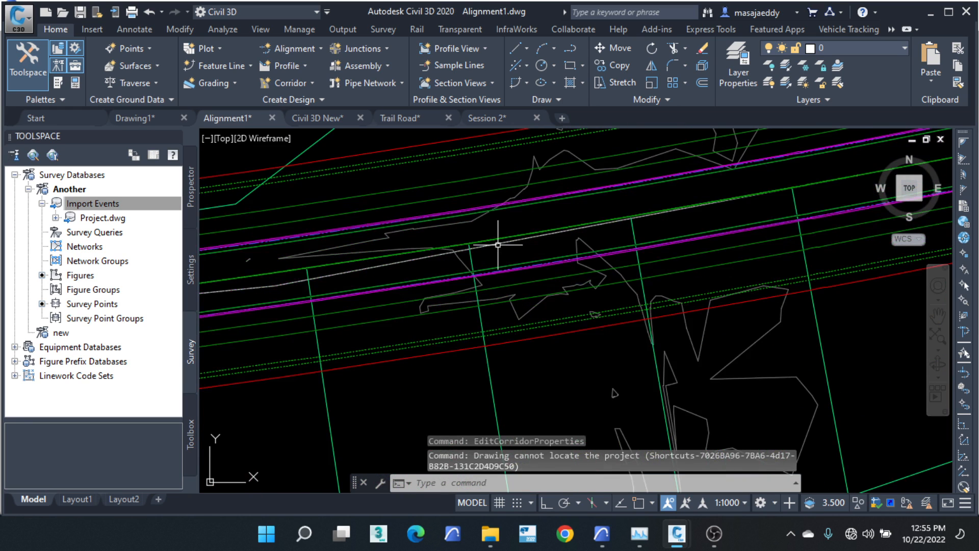
scroll(500, 240, "up", 2)
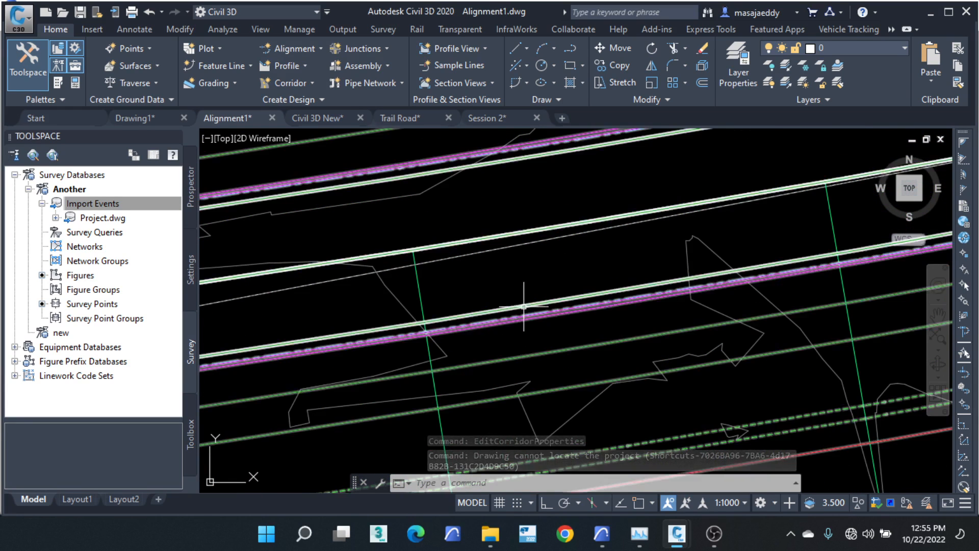
left_click(461, 182)
right_click(460, 181)
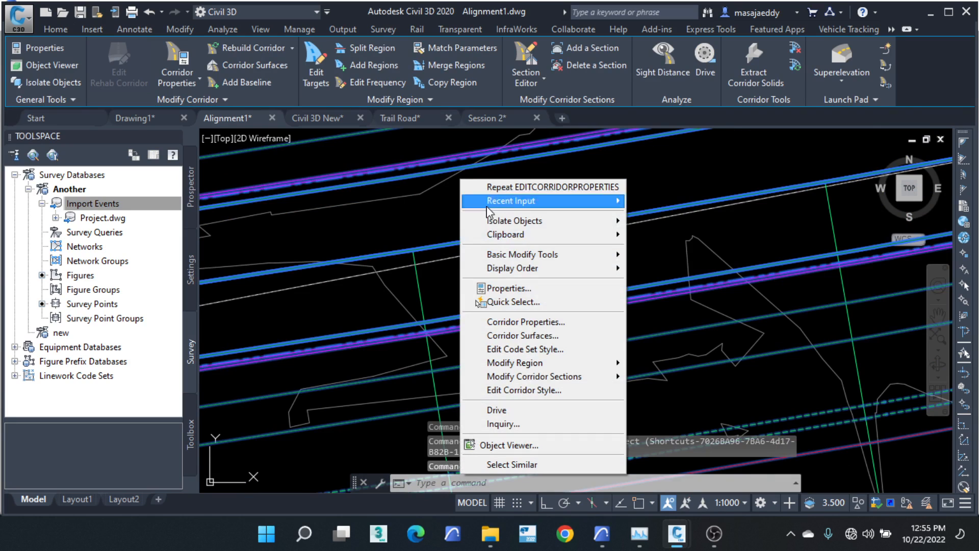
left_click(546, 323)
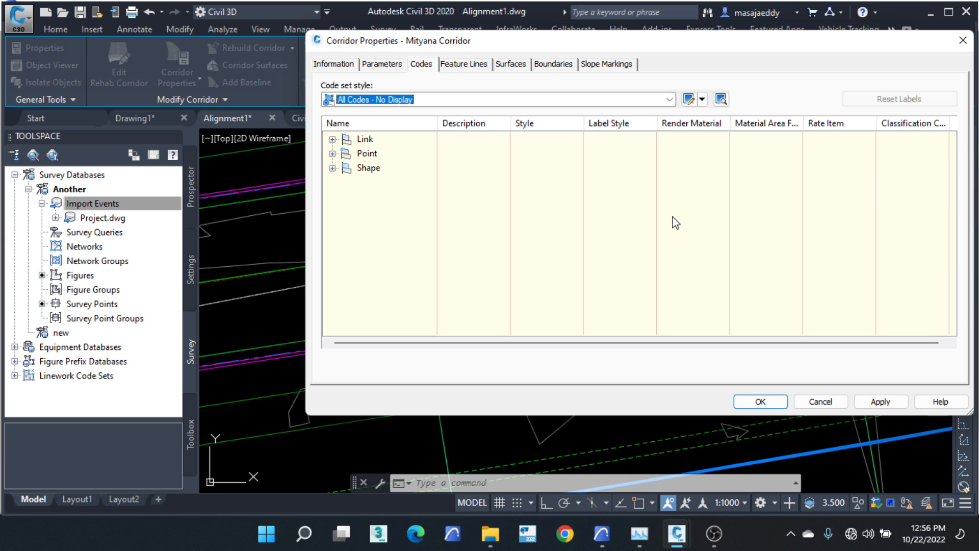
Step: Examine the Link, Point and Shape code categories of the Mityana corridor's code set style, then close the properties and deselect the corridor
right_click(673, 218)
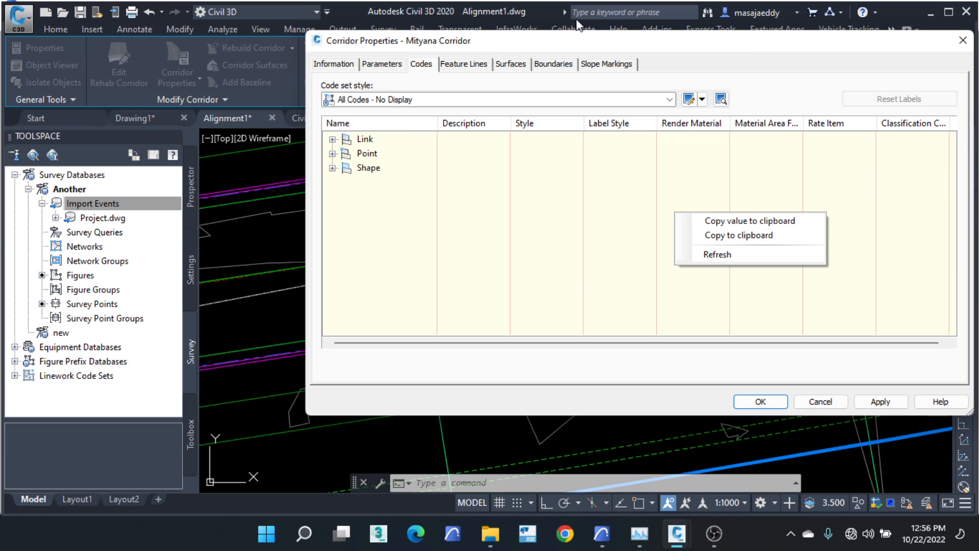
left_click(414, 208)
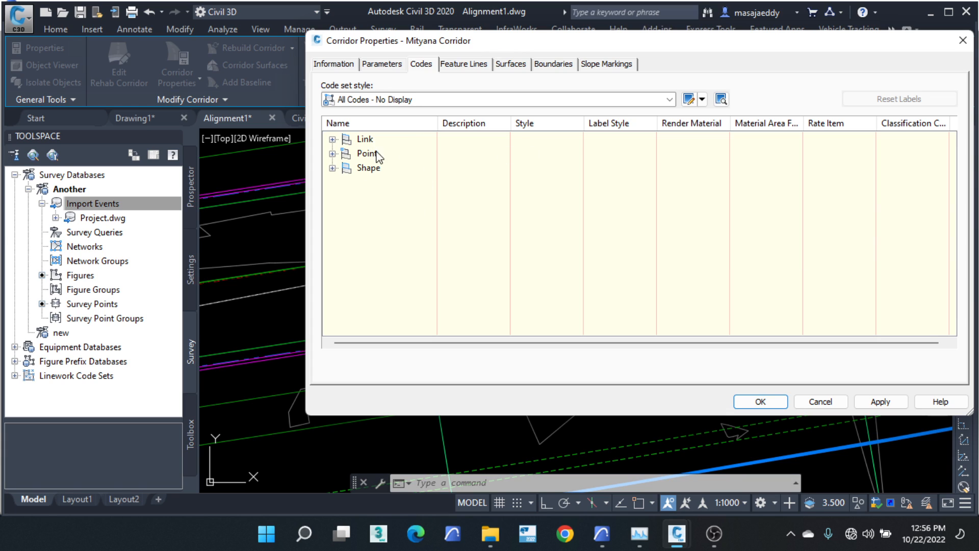
left_click(371, 144)
left_click(372, 155)
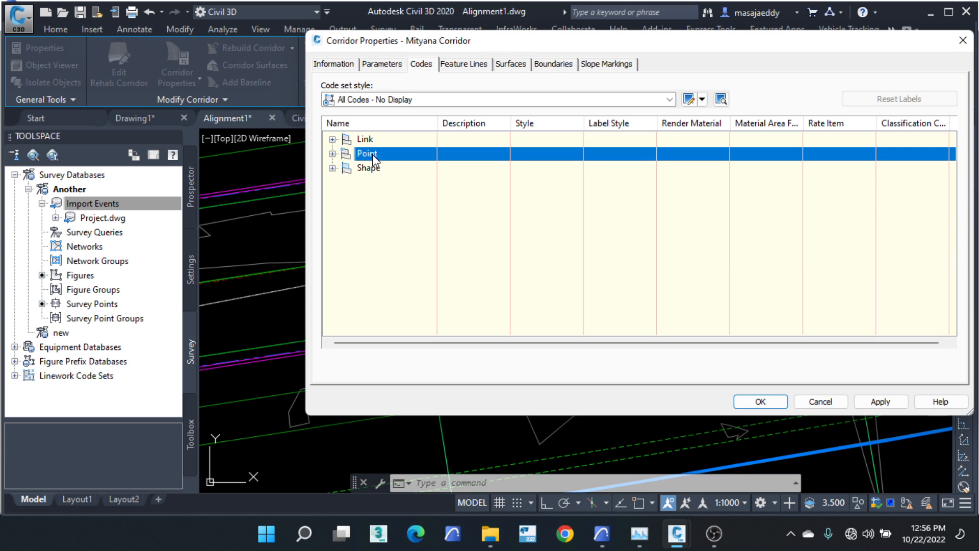
left_click(366, 169)
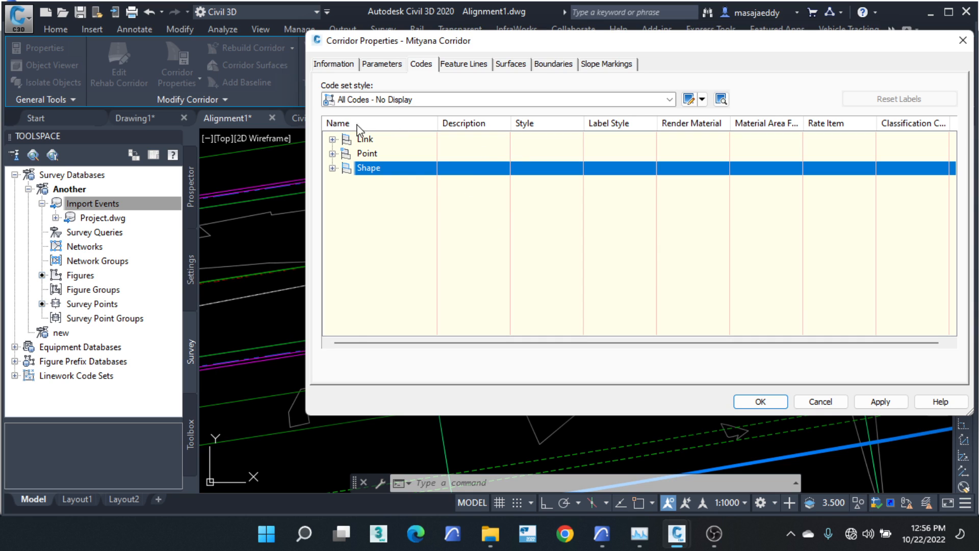
left_click(371, 140)
left_click(371, 154)
left_click(374, 169)
left_click(962, 41)
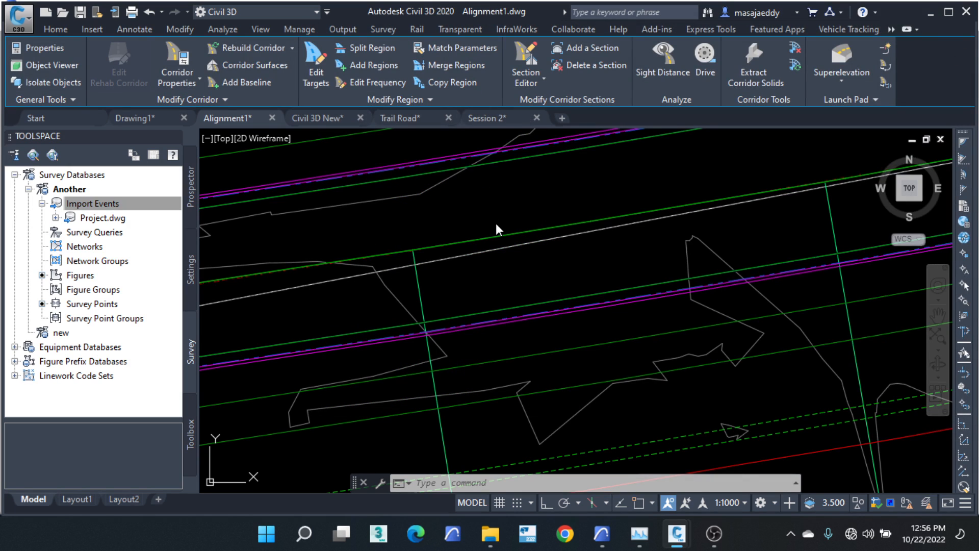
scroll(496, 222, "down", 1)
key("Escape")
key("Escape")
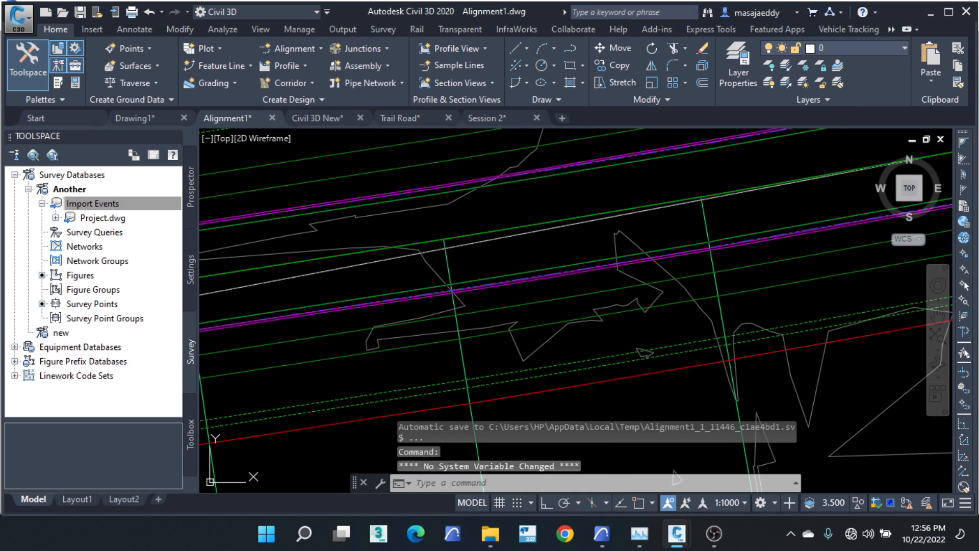
Step: Draw a long, narrow horizontal rectangle in the empty area west of the small separate corridor
scroll(515, 153, "down", 10)
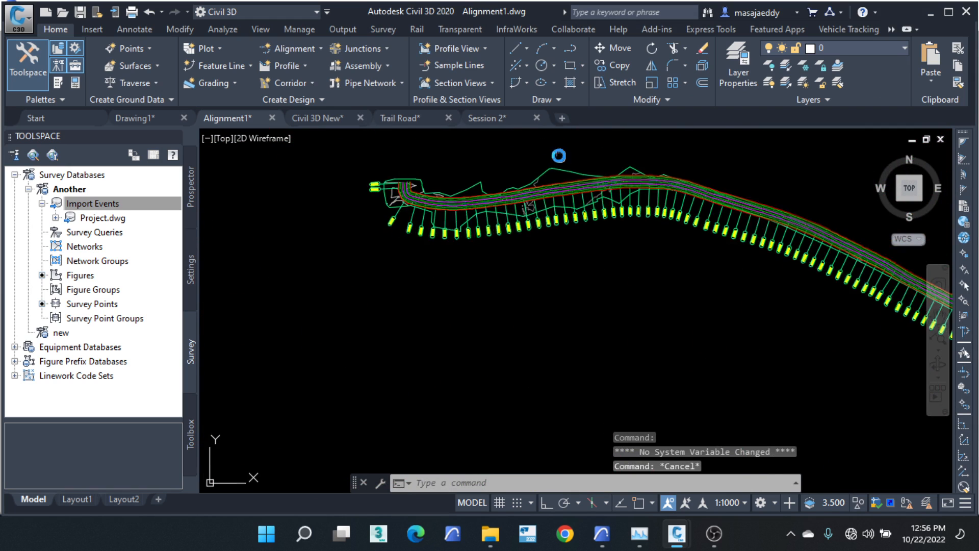
middle_click_drag(559, 158, 312, 310)
scroll(437, 219, "up", 1)
middle_click_drag(436, 214, 520, 358)
scroll(505, 334, "down", 2)
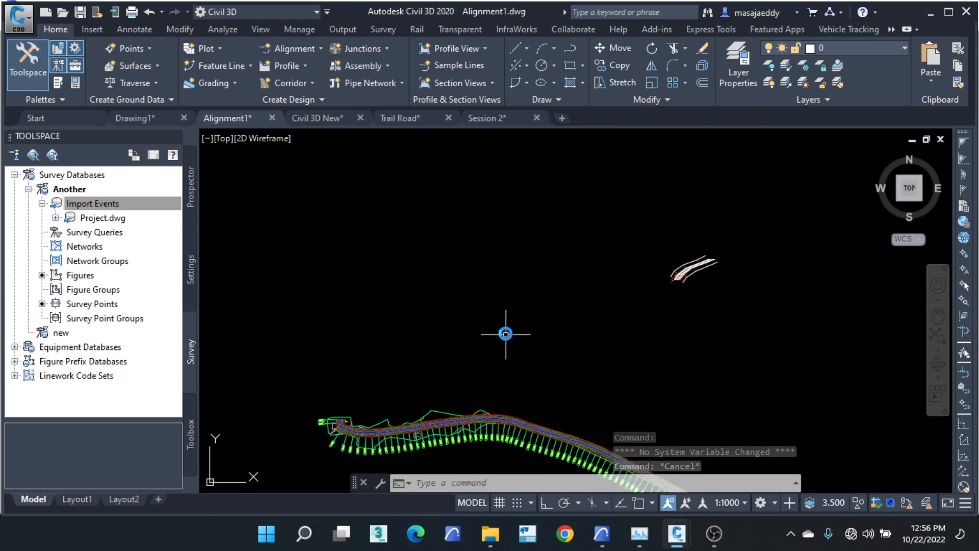
scroll(536, 215, "up", 2)
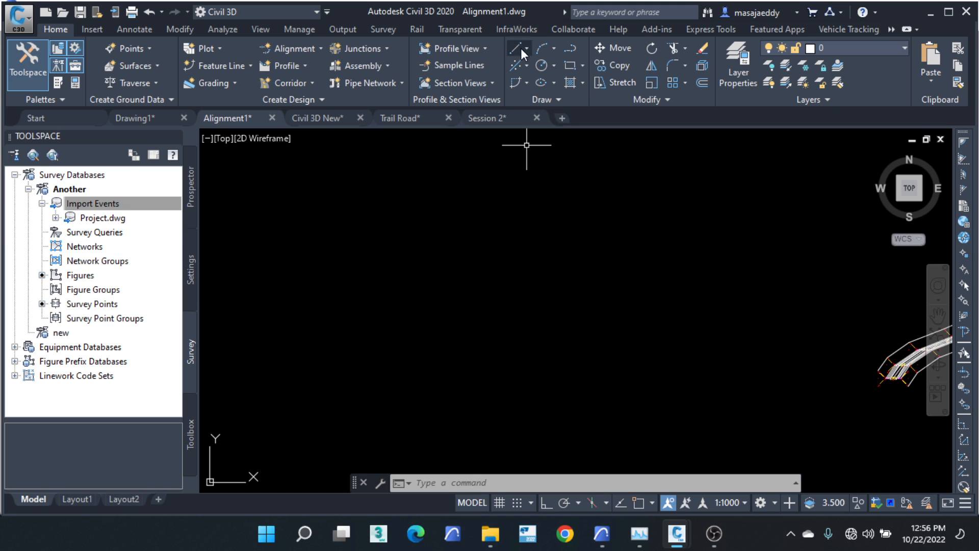
left_click(569, 48)
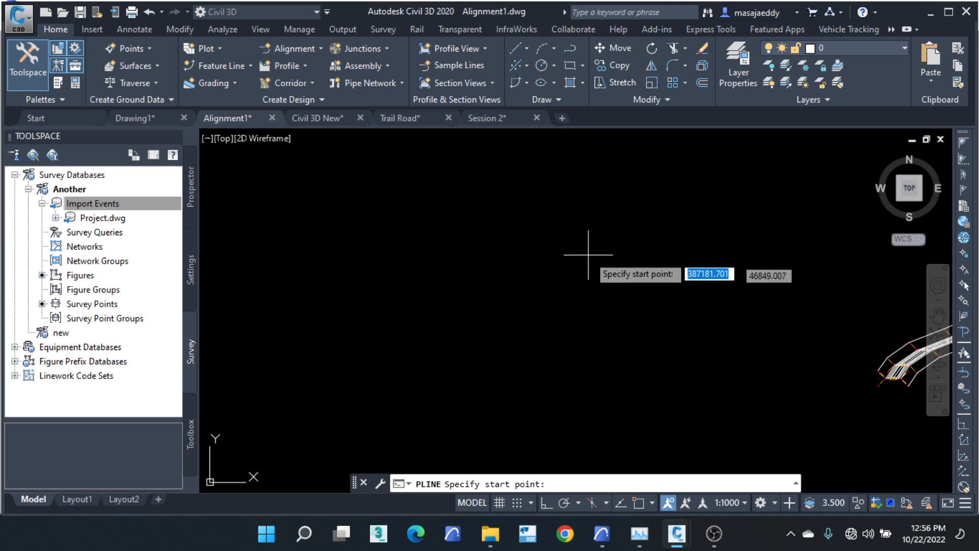
scroll(658, 280, "up", 5)
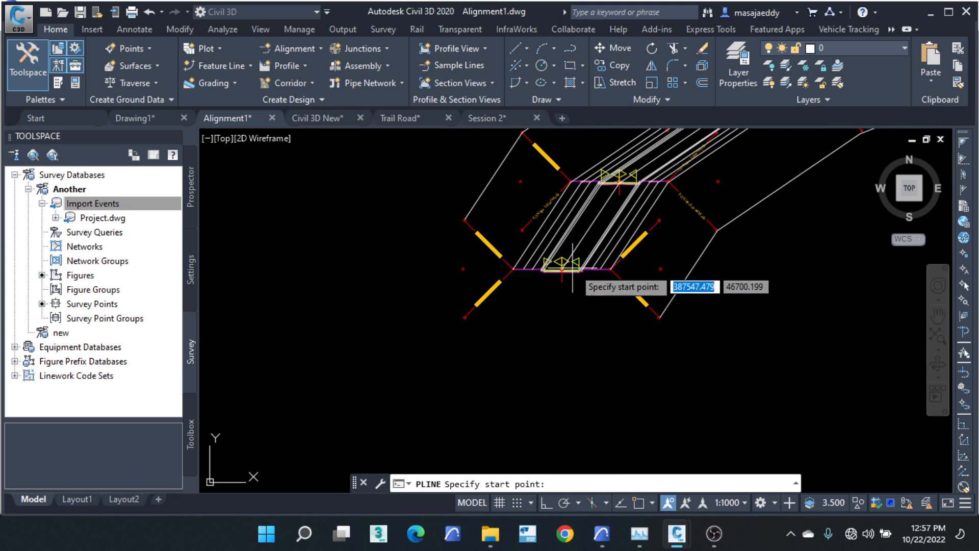
middle_click_drag(562, 270, 644, 235)
scroll(742, 197, "down", 1)
middle_click_drag(382, 220, 542, 260)
scroll(350, 217, "up", 3)
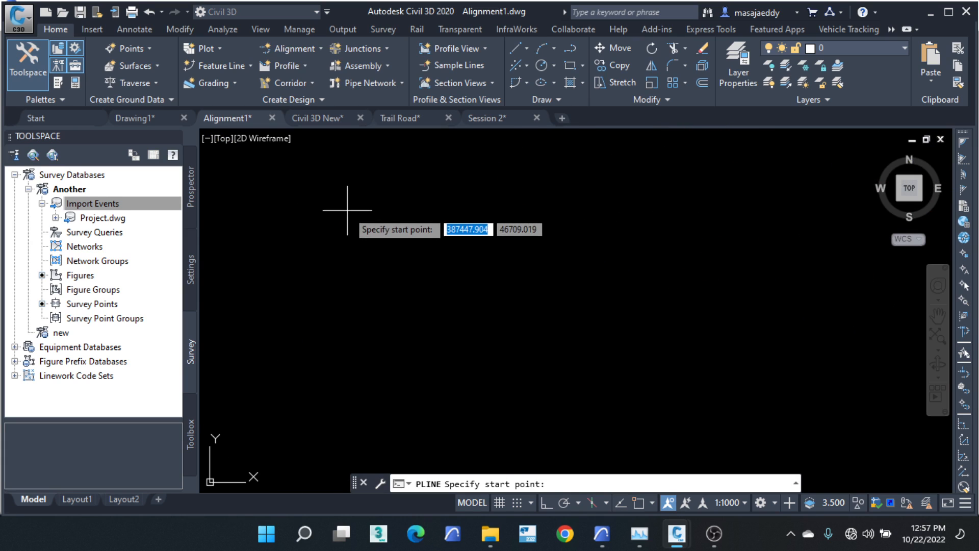
left_click(582, 65)
left_click(582, 87)
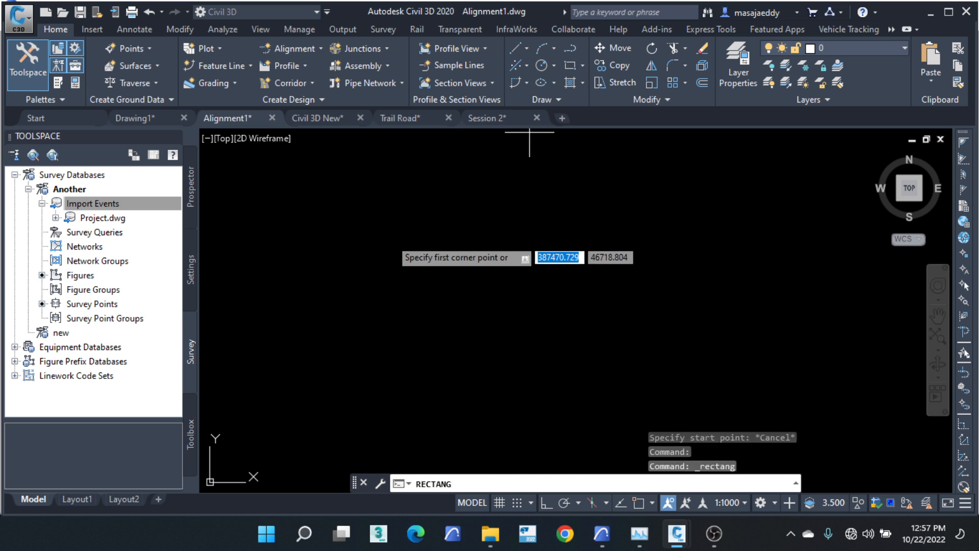
left_click(351, 217)
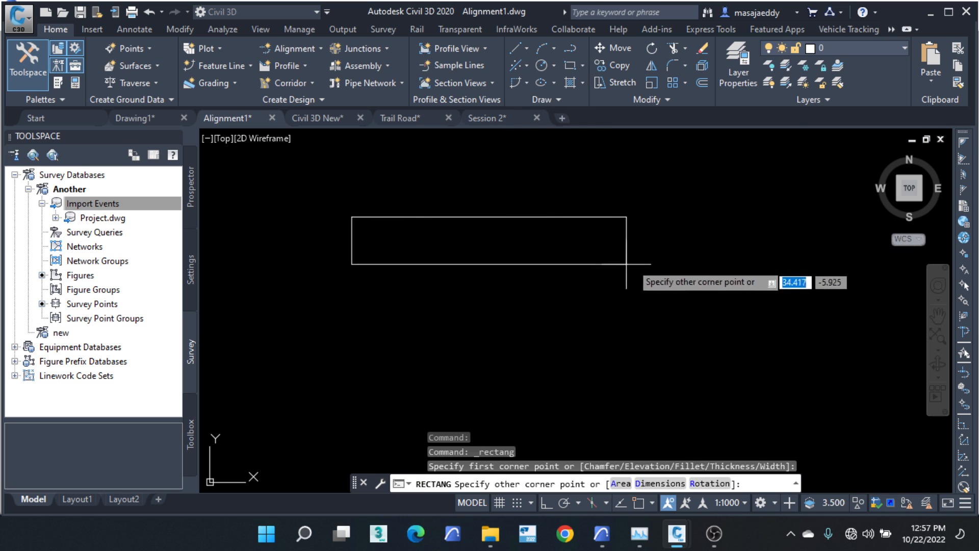
left_click(653, 238)
Step: Try to rotate the rectangle about its upper-left corner
left_click(670, 196)
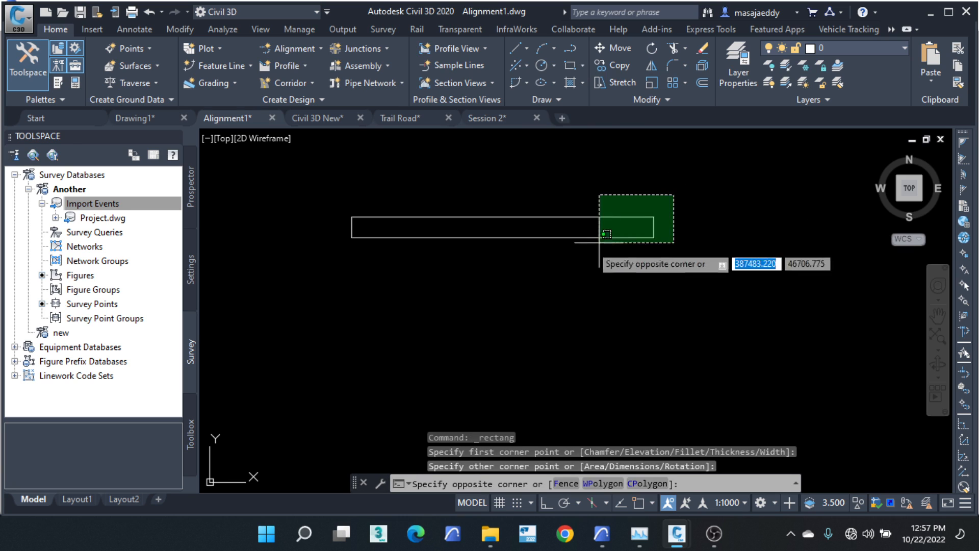
left_click(412, 241)
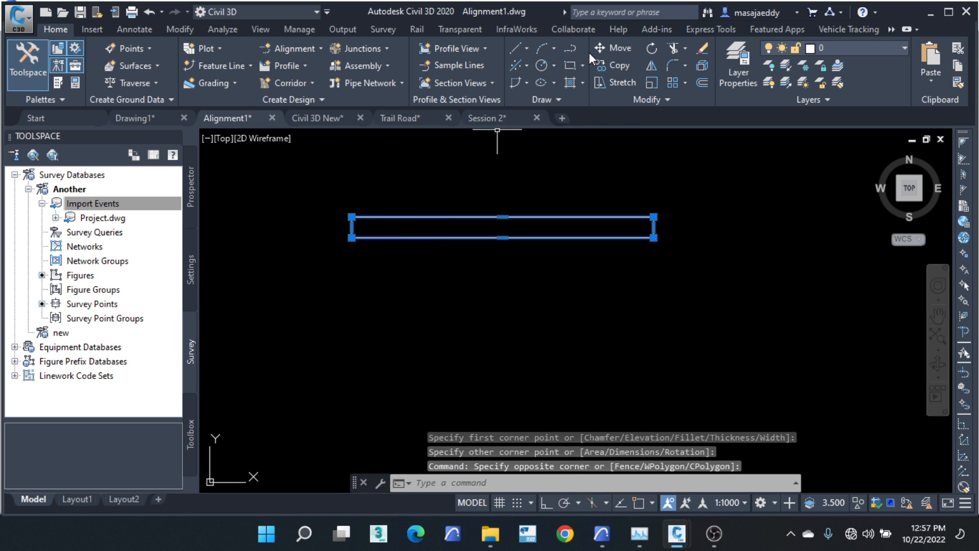
left_click(651, 47)
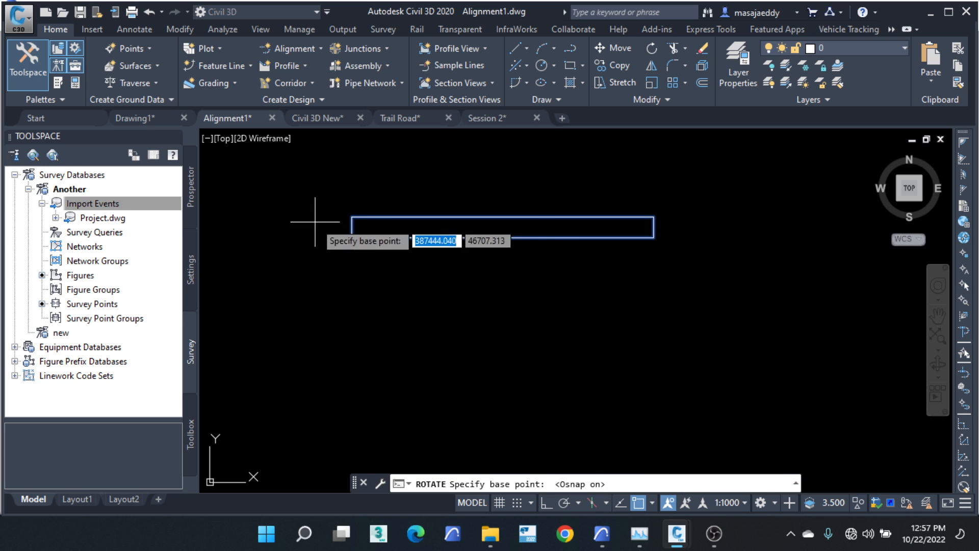
left_click(351, 217)
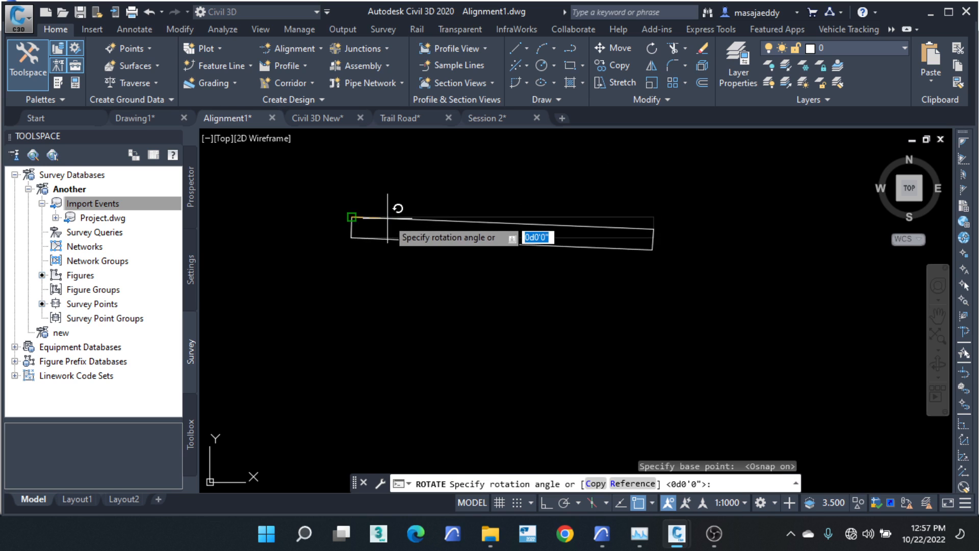
key("Return")
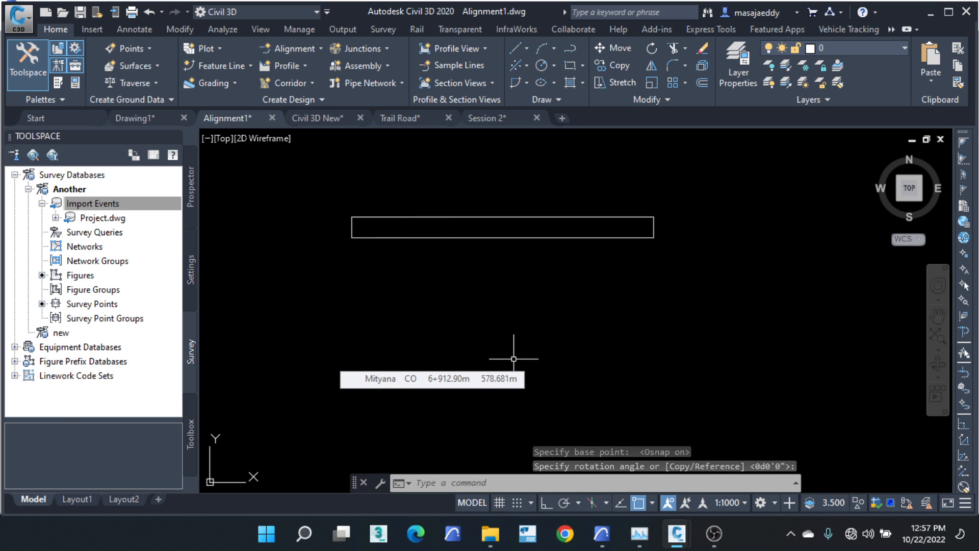
Step: Copy the rectangle three times straight down from its upper-left corner, stacking the copies edge to edge beneath the original
scroll(377, 210, "up", 2)
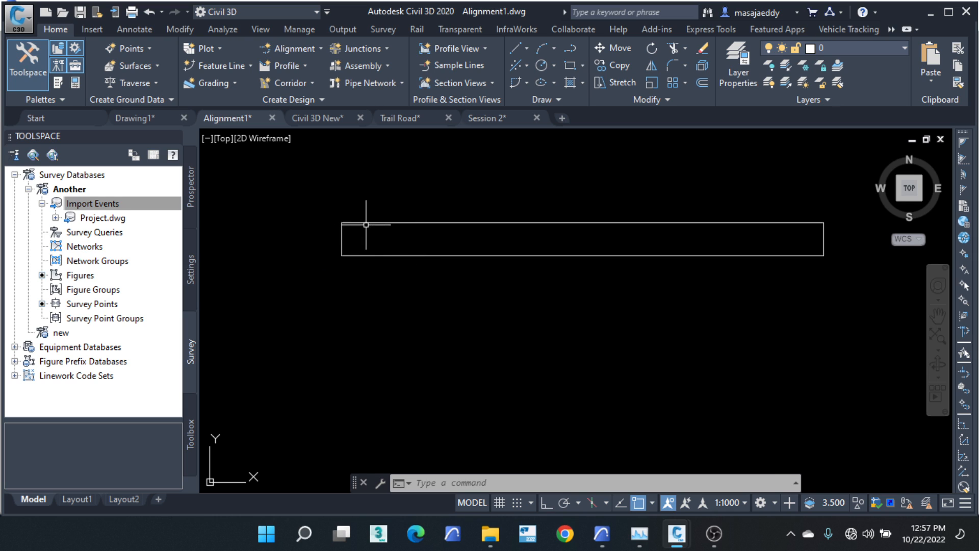
left_click(651, 193)
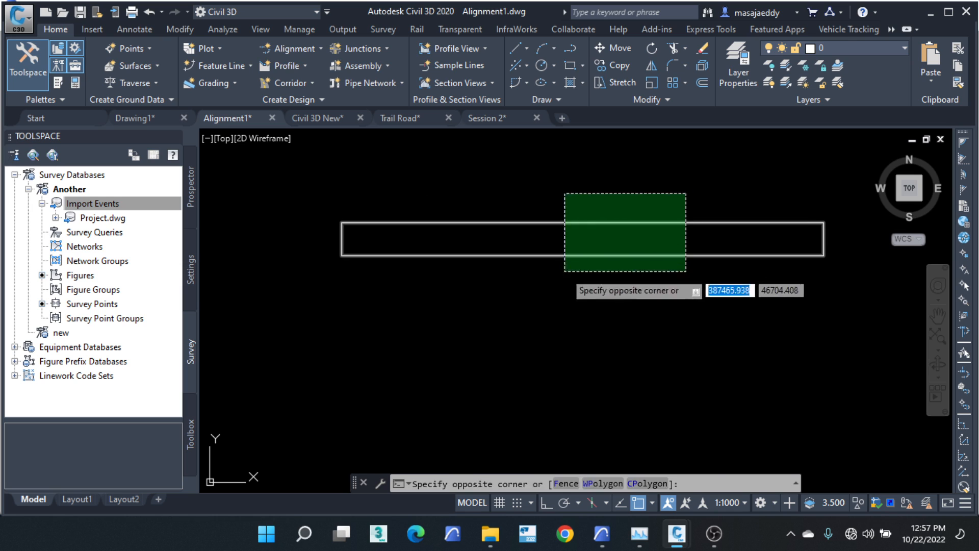
left_click(563, 274)
left_click(610, 68)
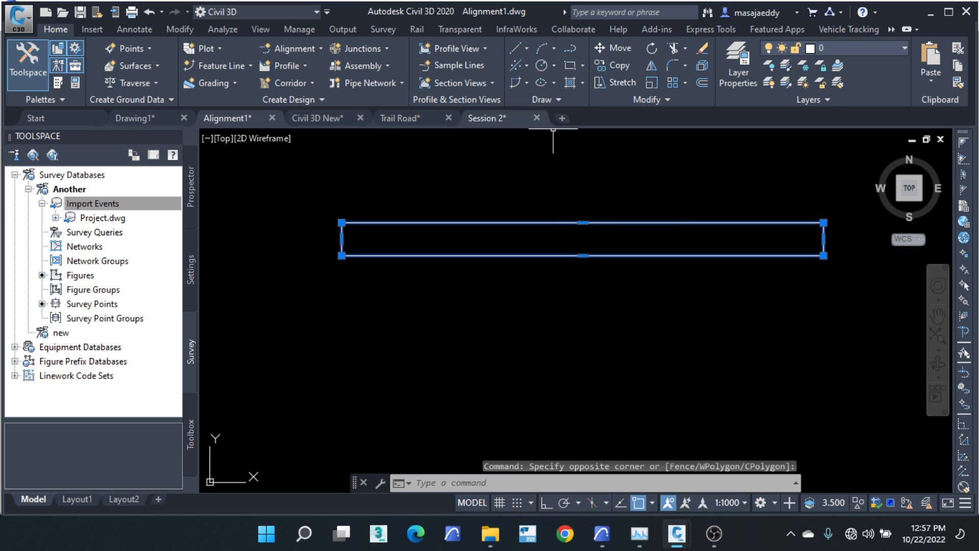
scroll(366, 248, "up", 2)
left_click(327, 207)
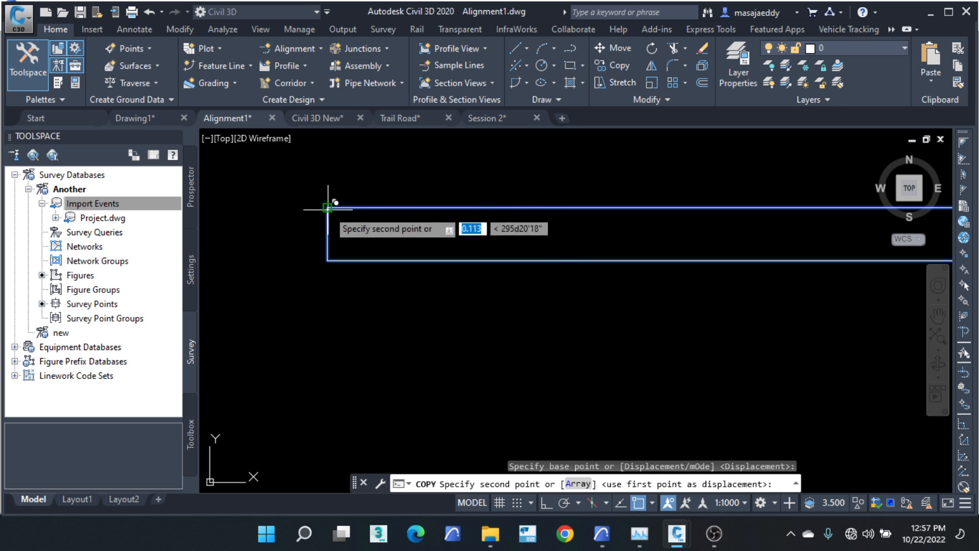
left_click(327, 260)
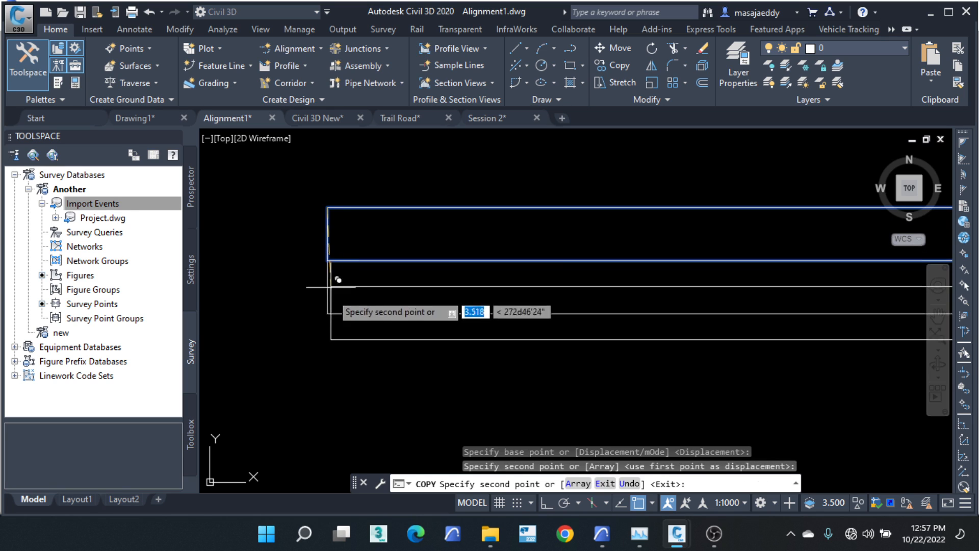
left_click(327, 313)
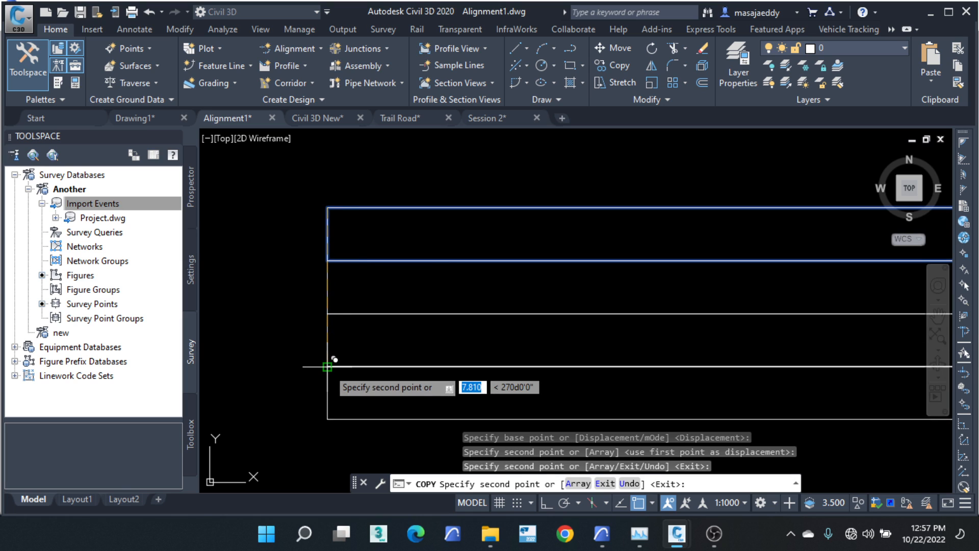
left_click(327, 366)
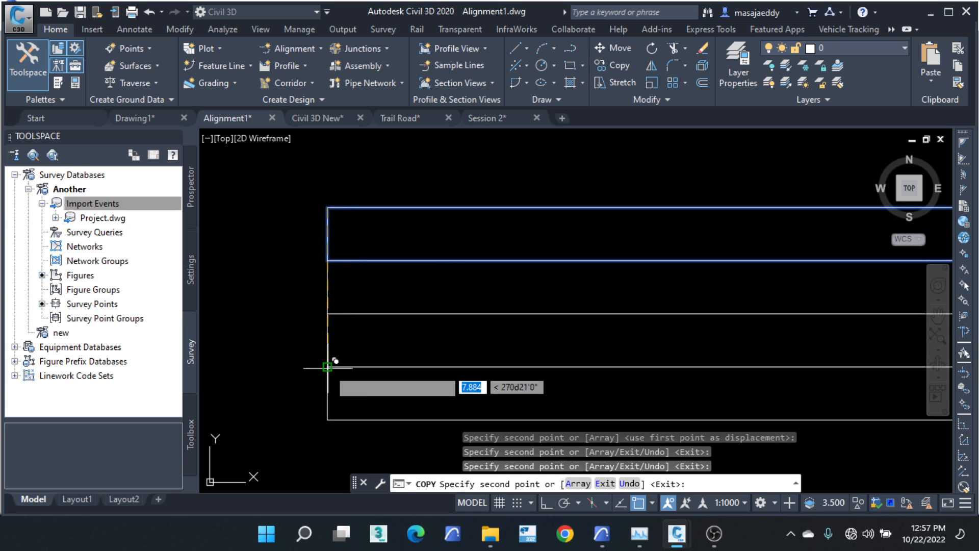
right_click(309, 183)
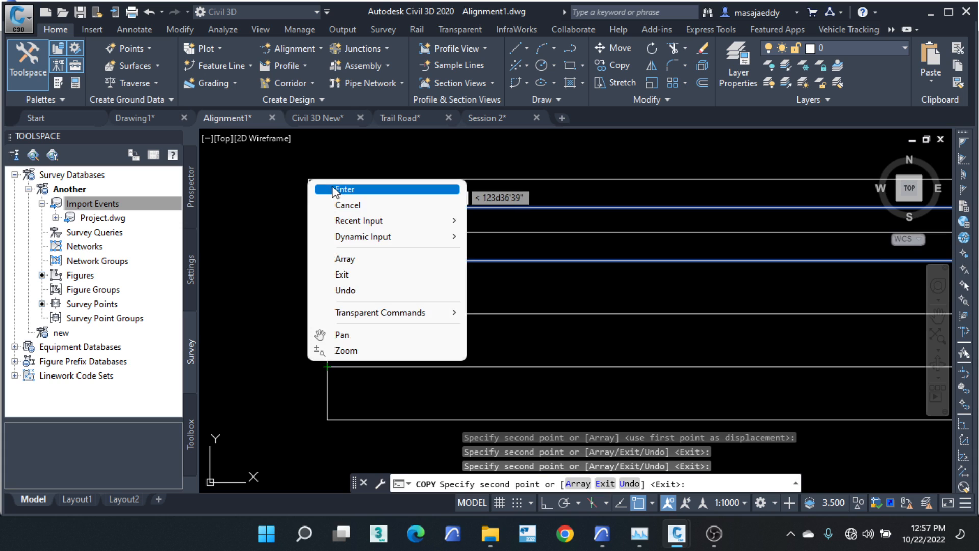
left_click(329, 187)
scroll(248, 296, "down", 1)
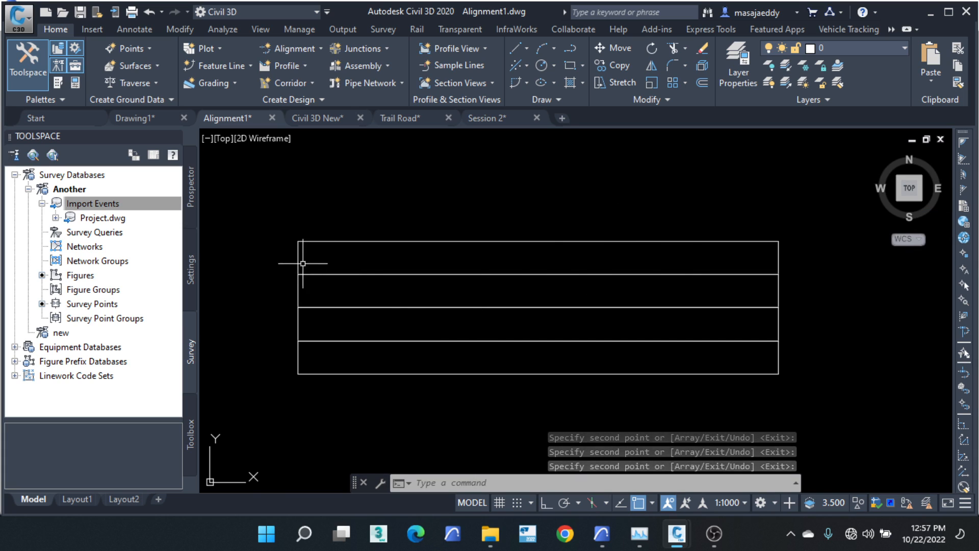
Step: Move the topmost rectangle of the stack upward and slightly sideways so a gap separates it from the three below
scroll(300, 259, "up", 2)
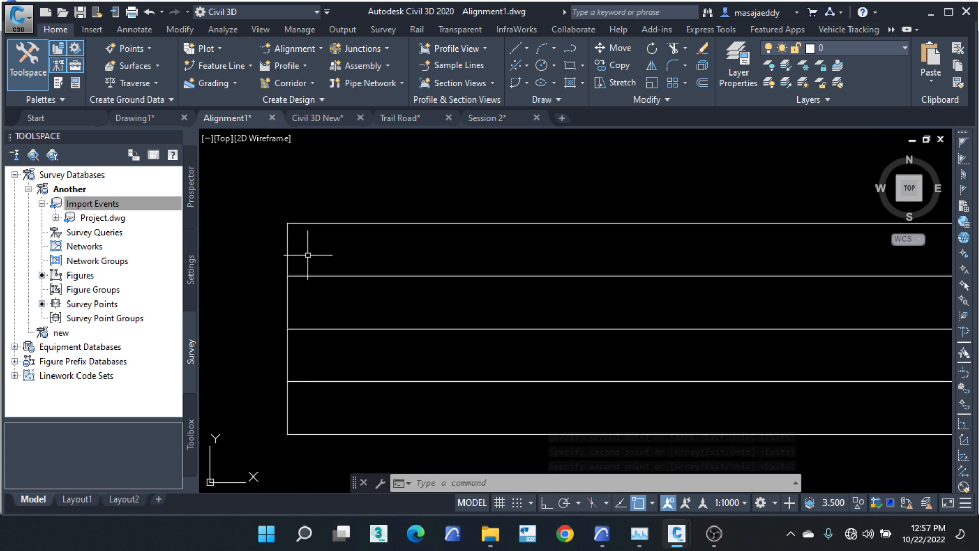
scroll(297, 225, "up", 1)
left_click(277, 244)
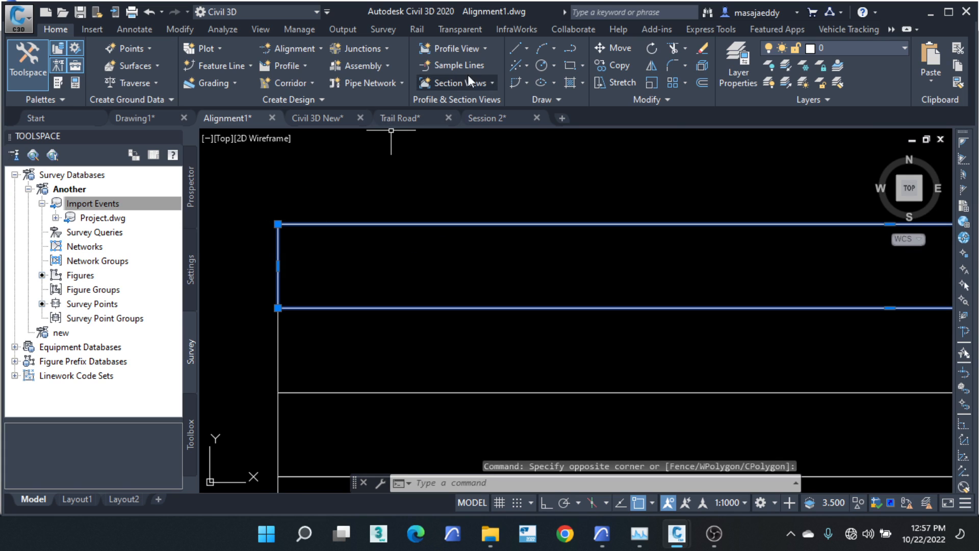
left_click(613, 48)
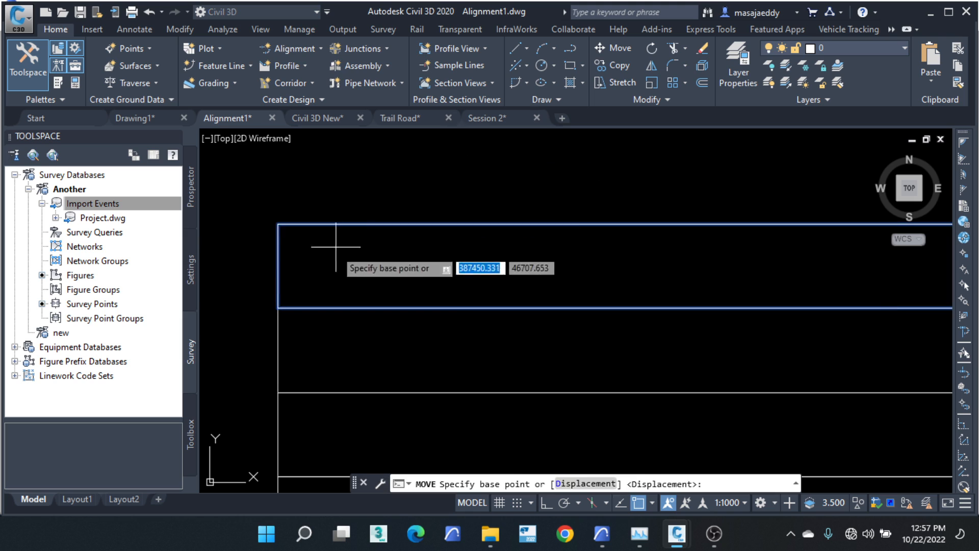
left_click(325, 246)
left_click(345, 173)
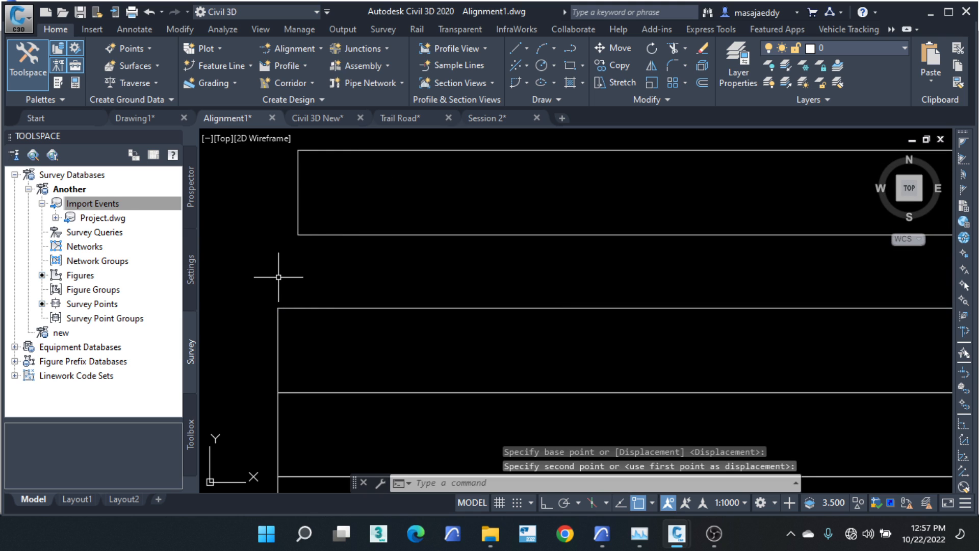
key("Escape")
key("Escape")
scroll(302, 222, "down", 1)
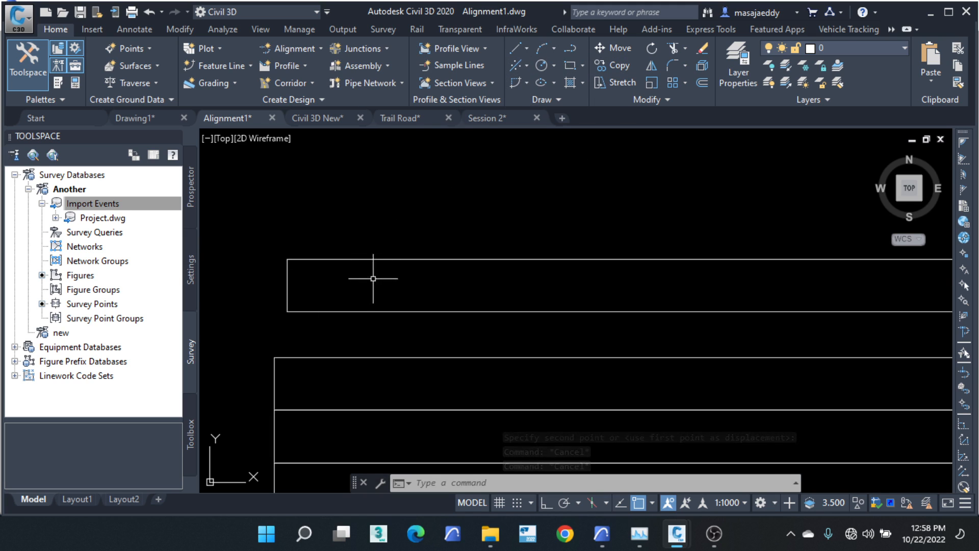
Step: Draw a small circle centred on the upper-left corner of the separated rectangle
left_click(541, 65)
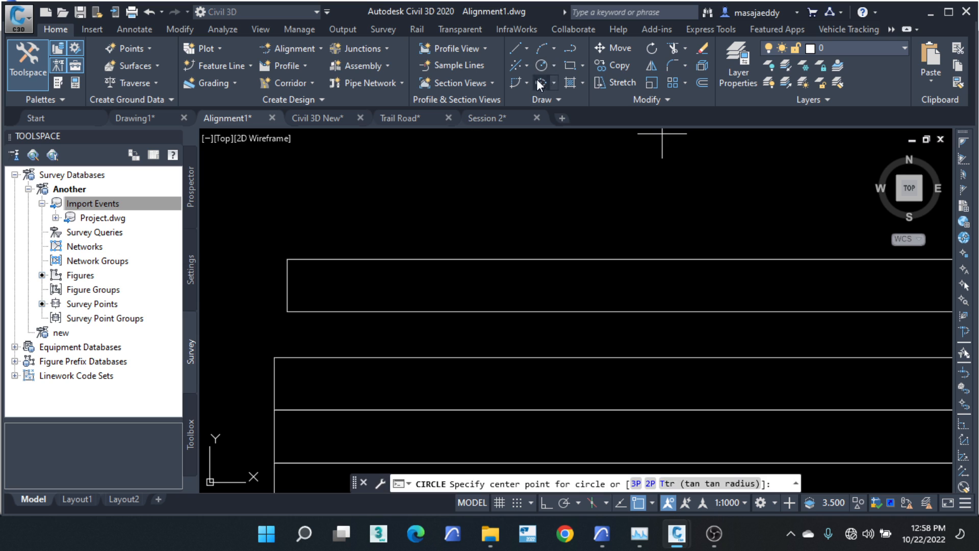
scroll(287, 264, "up", 4)
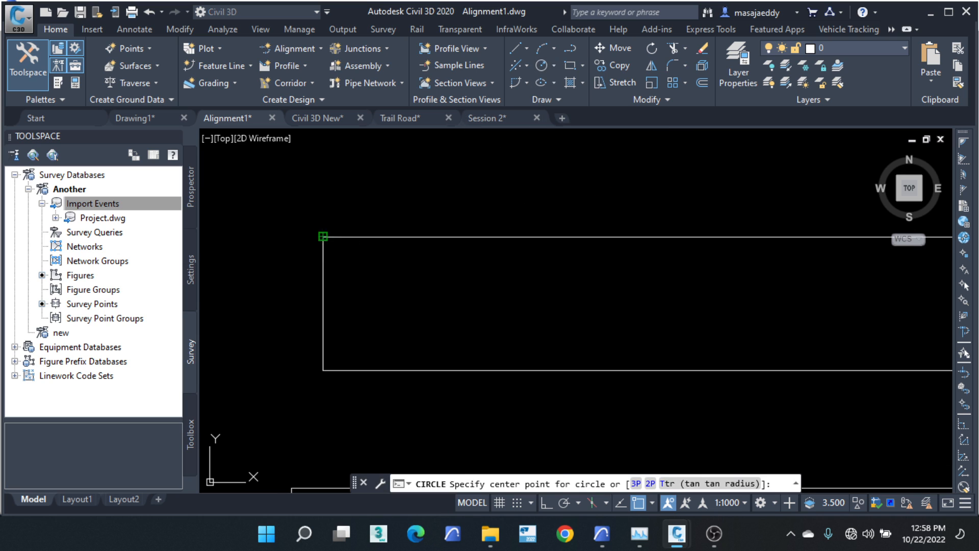
left_click(322, 237)
left_click(332, 238)
Step: Copy the small circle from its centre to the other three corners of the separated rectangle
scroll(270, 239, "down", 2)
scroll(291, 232, "up", 2)
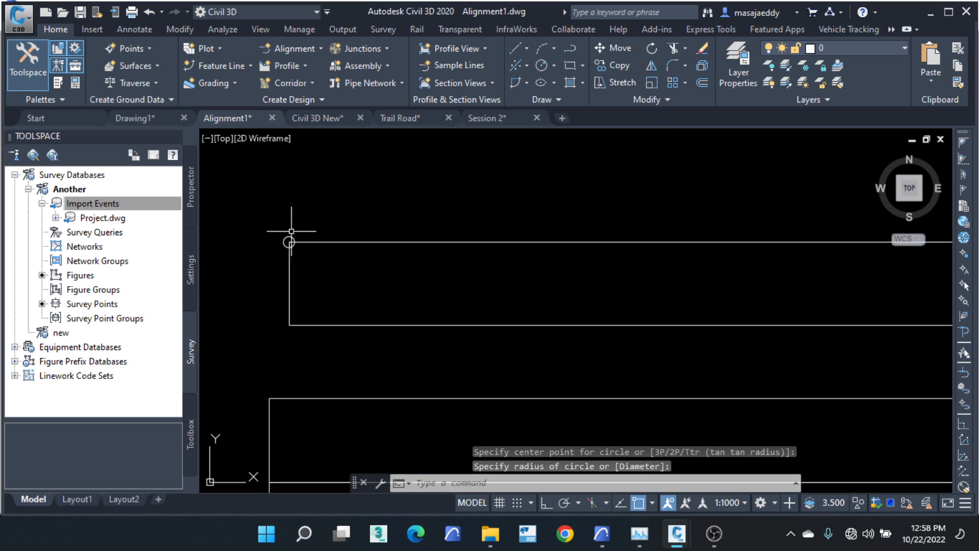
left_click(299, 229)
left_click(281, 240)
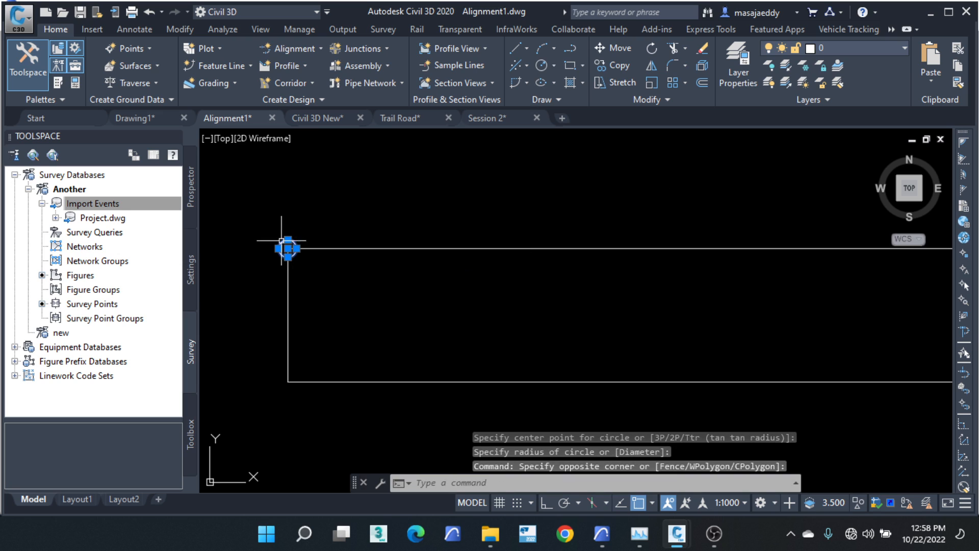
left_click(606, 66)
left_click(287, 248)
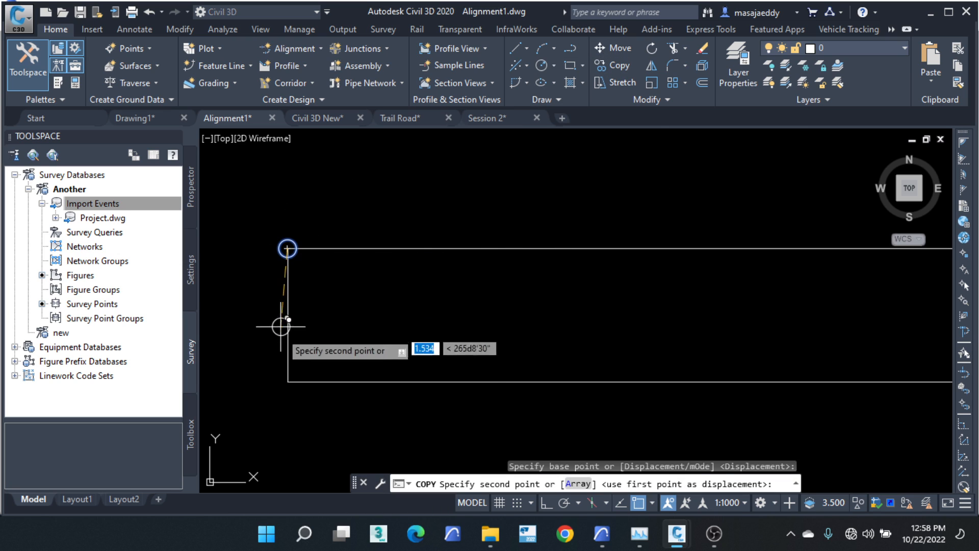
left_click(287, 381)
scroll(240, 249, "down", 4)
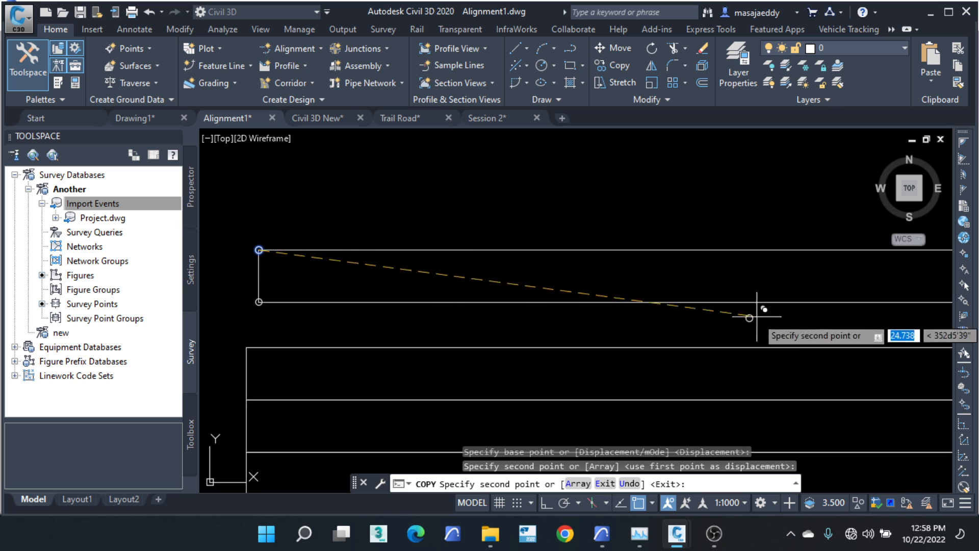
middle_click_drag(698, 302, 399, 266)
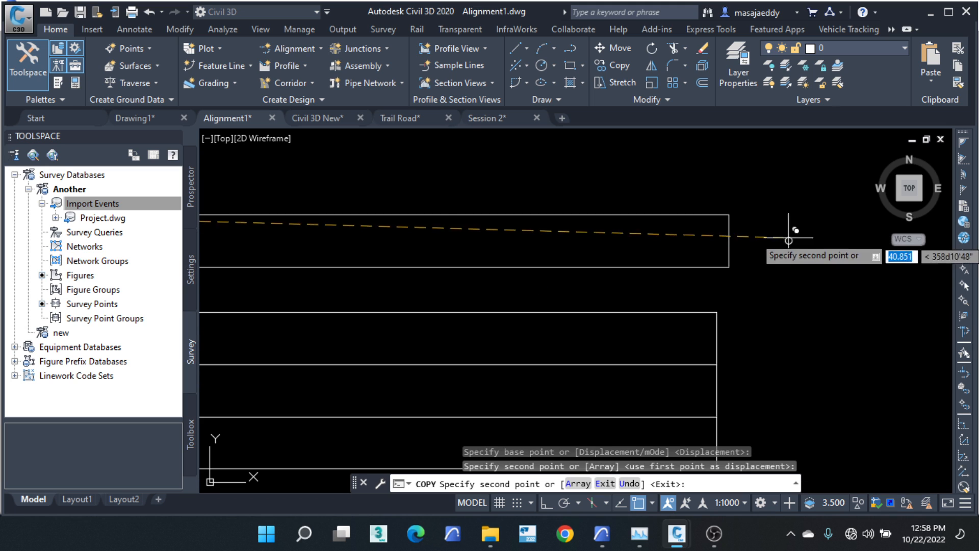
left_click(728, 215)
left_click(729, 267)
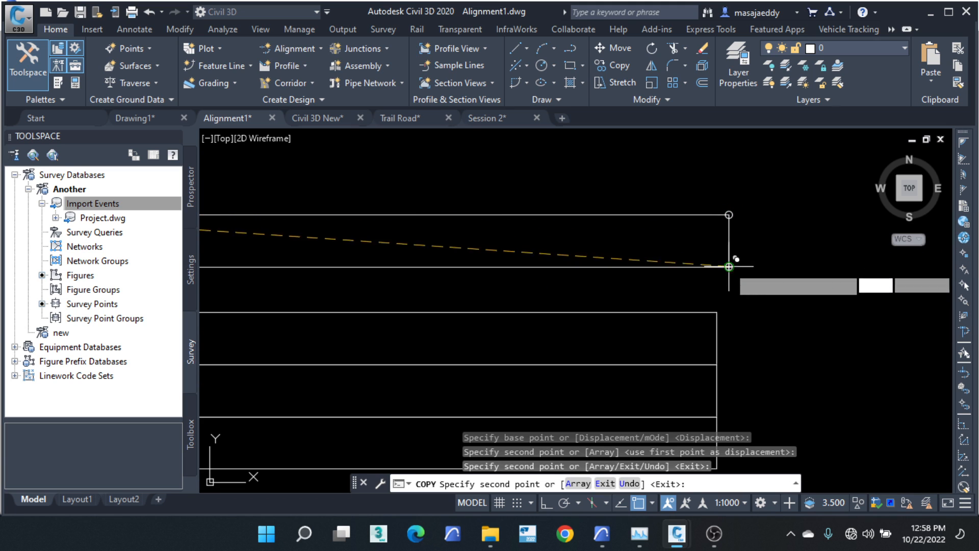
right_click(768, 203)
left_click(786, 213)
scroll(774, 266, "down", 4)
scroll(430, 246, "up", 4)
scroll(611, 259, "up", 2)
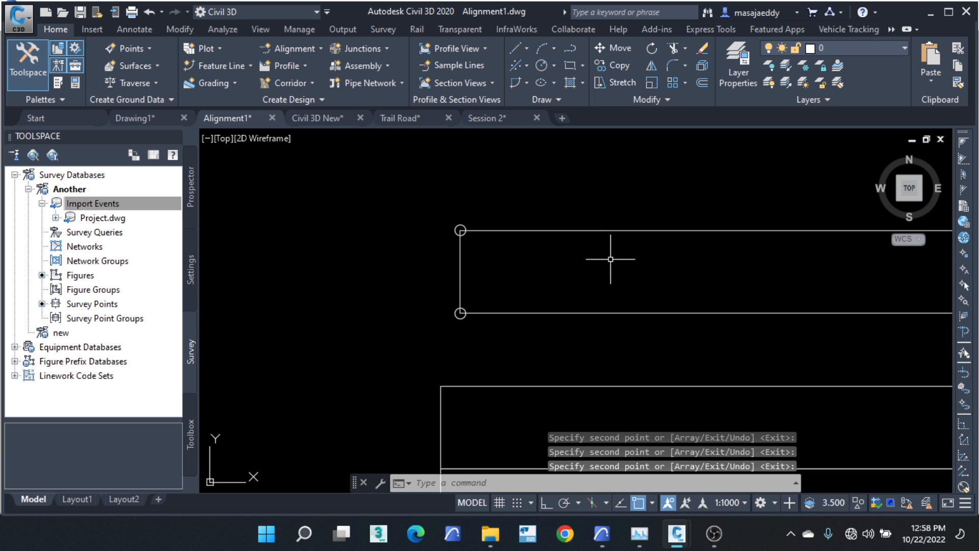
Step: Examine the separated rectangle's corner circles, edges and enclosed area as examples of points, links and a shape
scroll(357, 216, "down", 1)
scroll(760, 262, "down", 2)
middle_click_drag(748, 261, 641, 244)
scroll(841, 245, "up", 4)
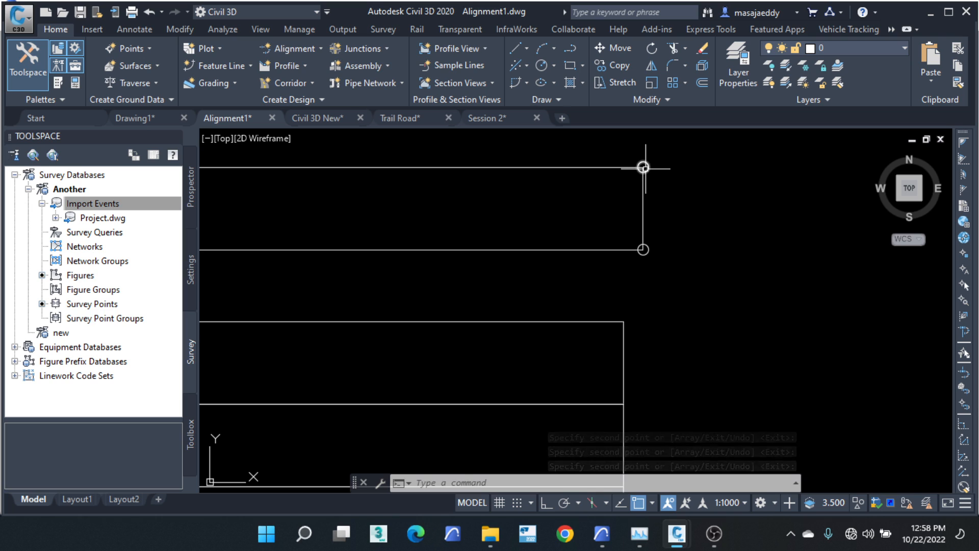
scroll(764, 252, "down", 1)
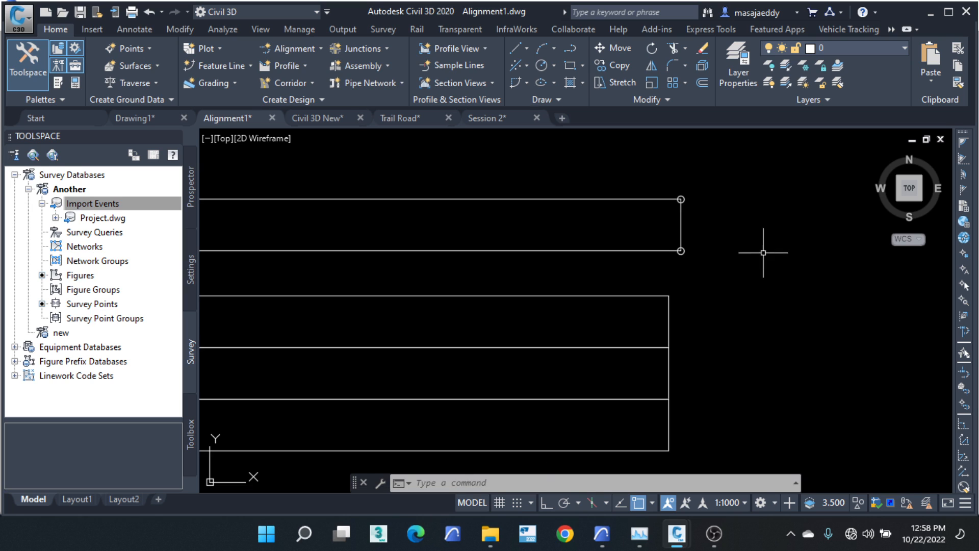
scroll(775, 252, "down", 2)
scroll(450, 251, "up", 3)
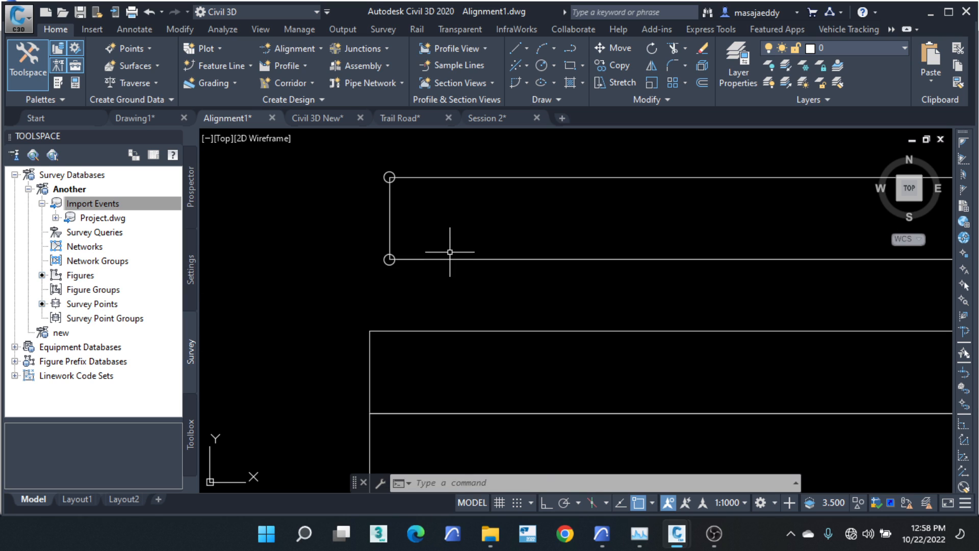
scroll(500, 248, "down", 1)
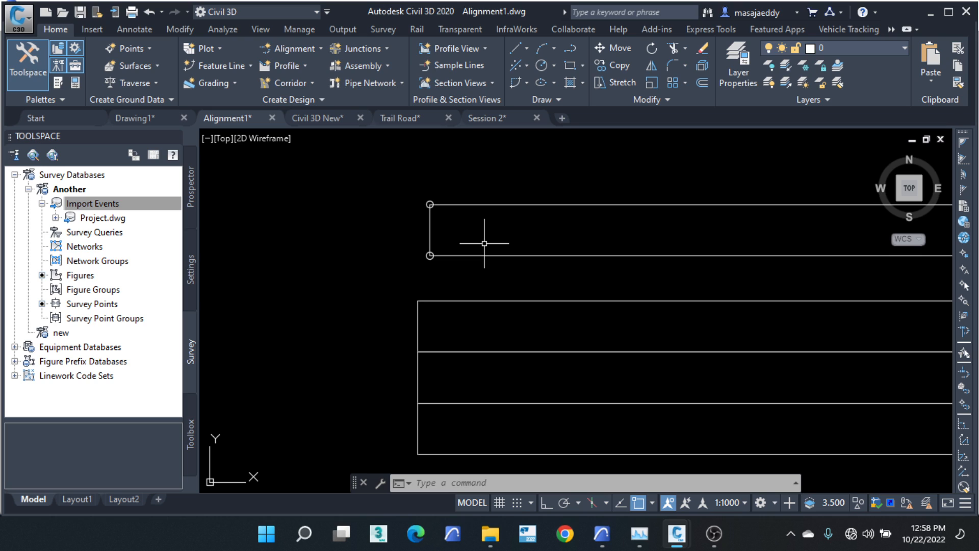
scroll(534, 182, "up", 2)
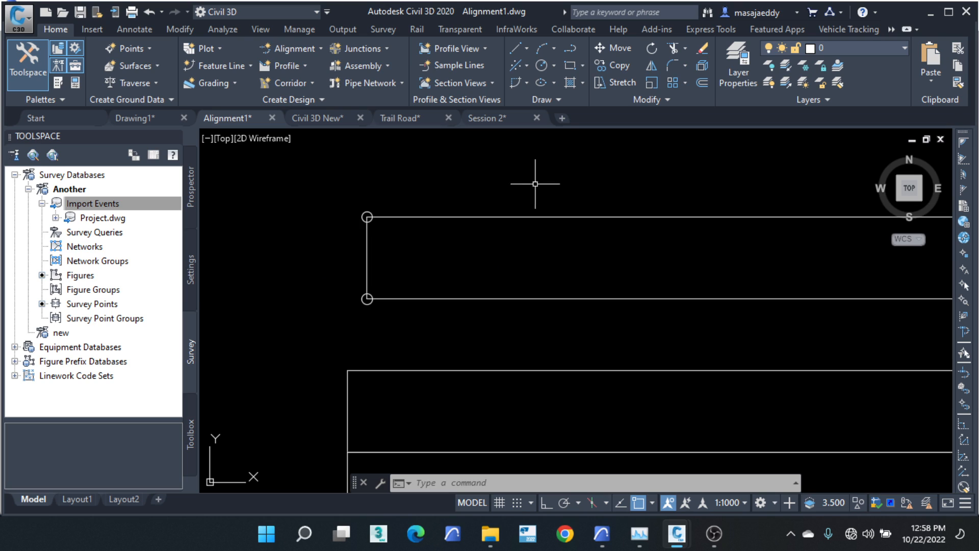
scroll(266, 224, "down", 4)
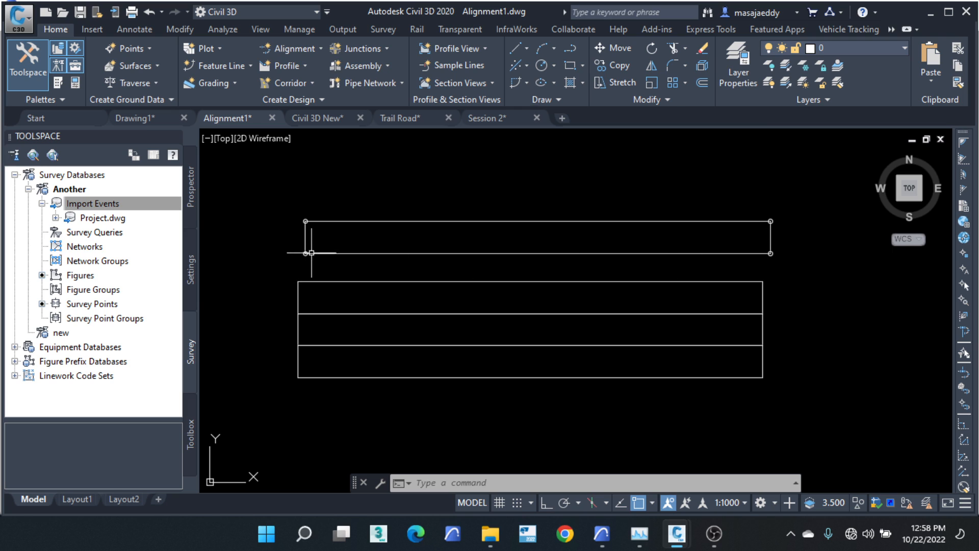
mouse_move(305, 222)
mouse_move(414, 236)
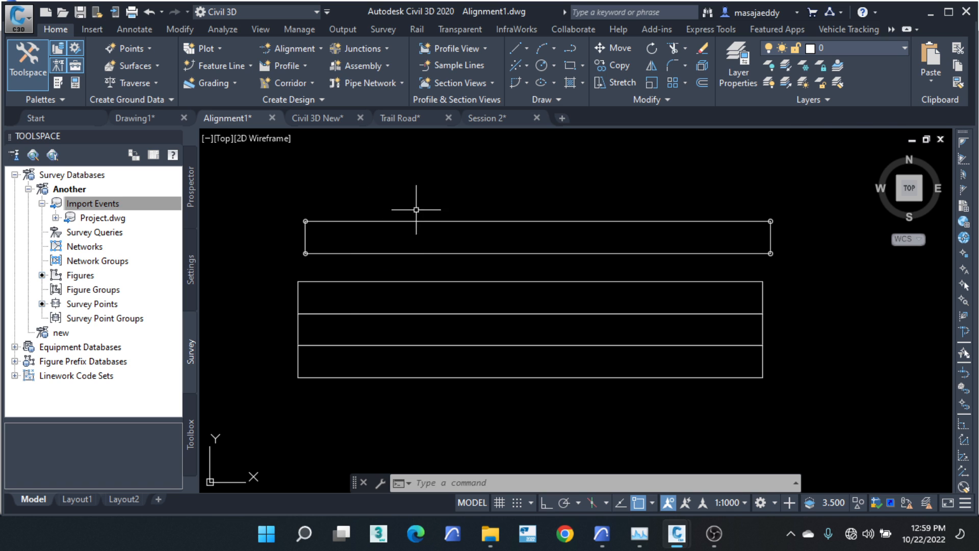
Step: Review the Link, Point and Shape categories in the Mityana corridor's code properties, and close them without changes
scroll(481, 243, "down", 5)
scroll(678, 310, "down", 4)
scroll(441, 204, "down", 5)
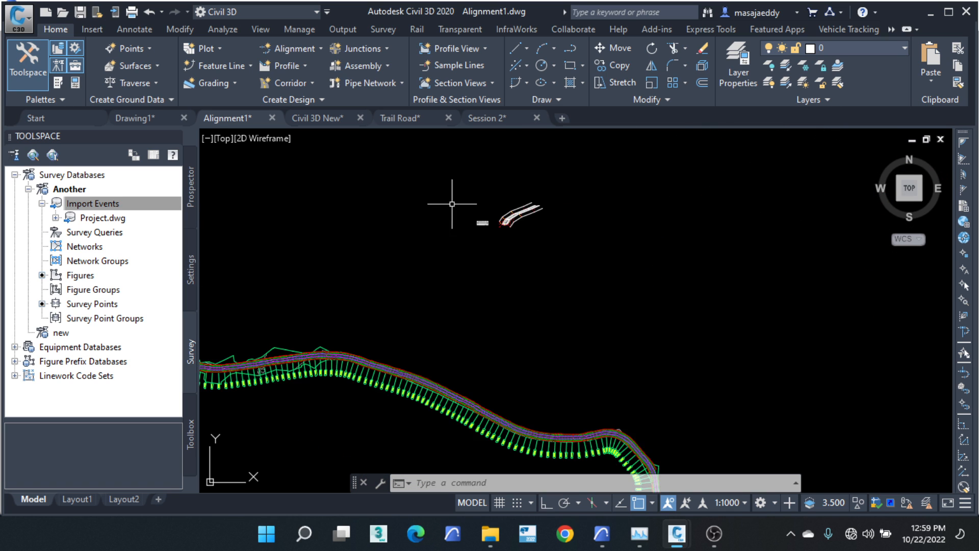
scroll(304, 375, "up", 7)
scroll(364, 303, "up", 4)
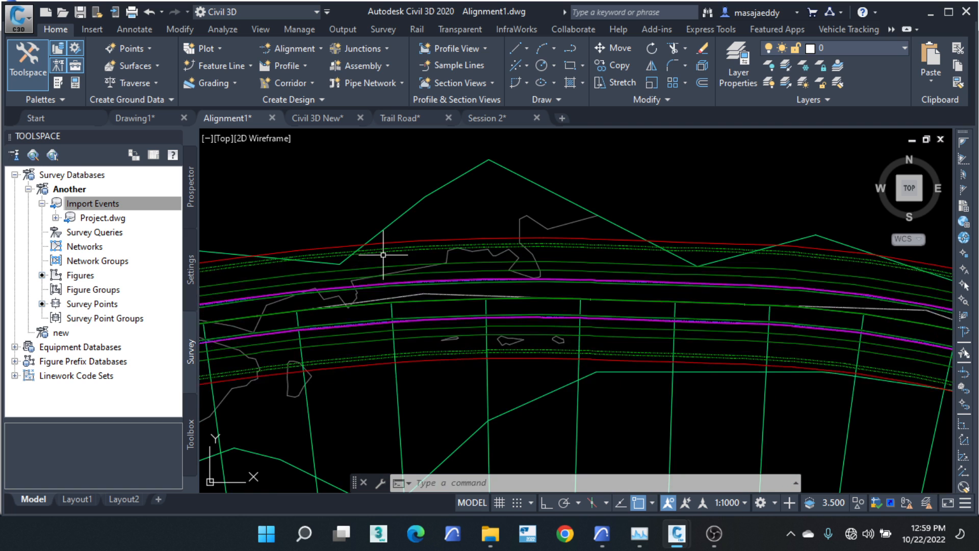
left_click(383, 254)
right_click(383, 254)
left_click(448, 363)
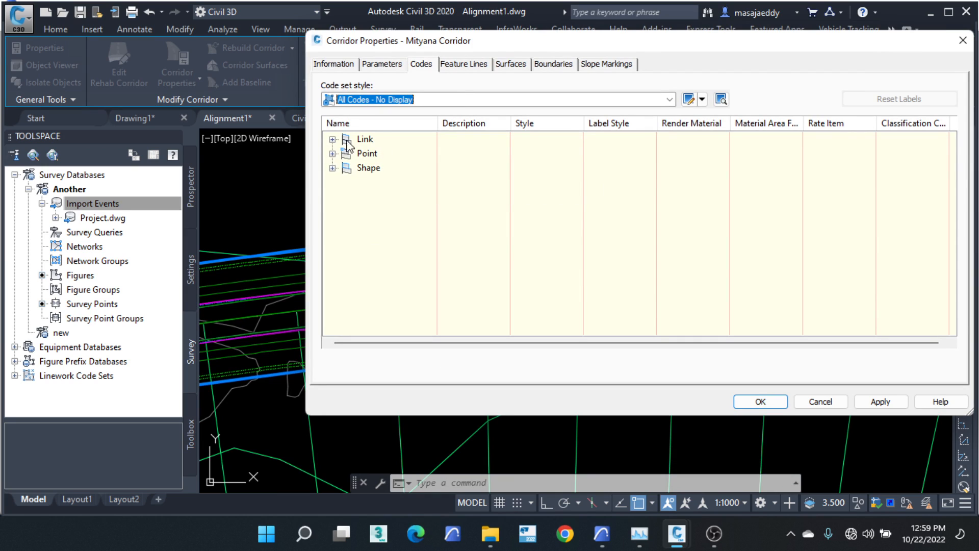
left_click(370, 141)
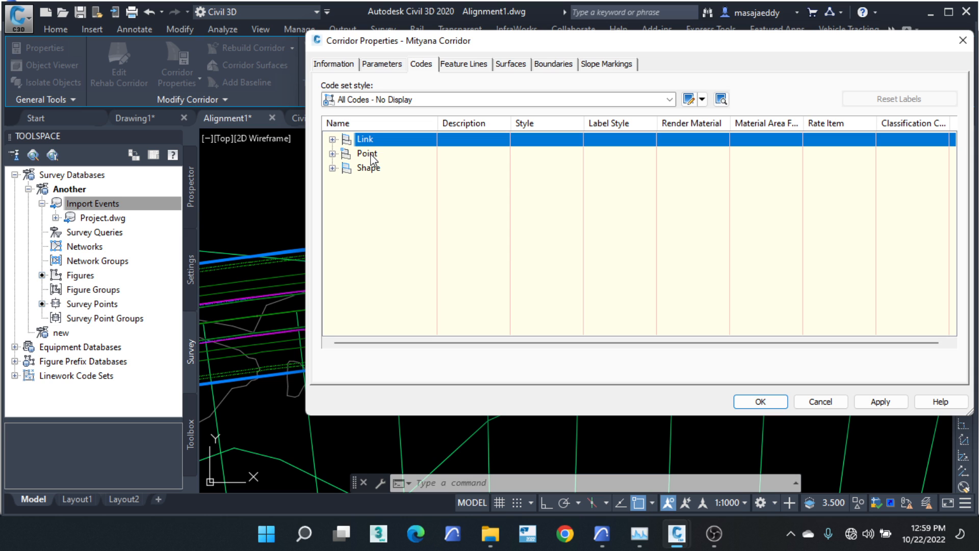
left_click(368, 153)
left_click(374, 172)
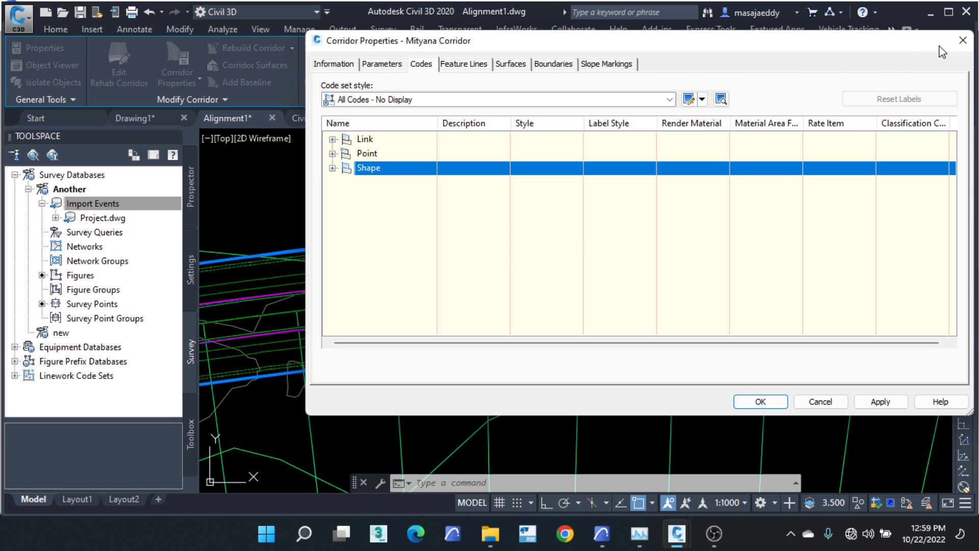
left_click(961, 41)
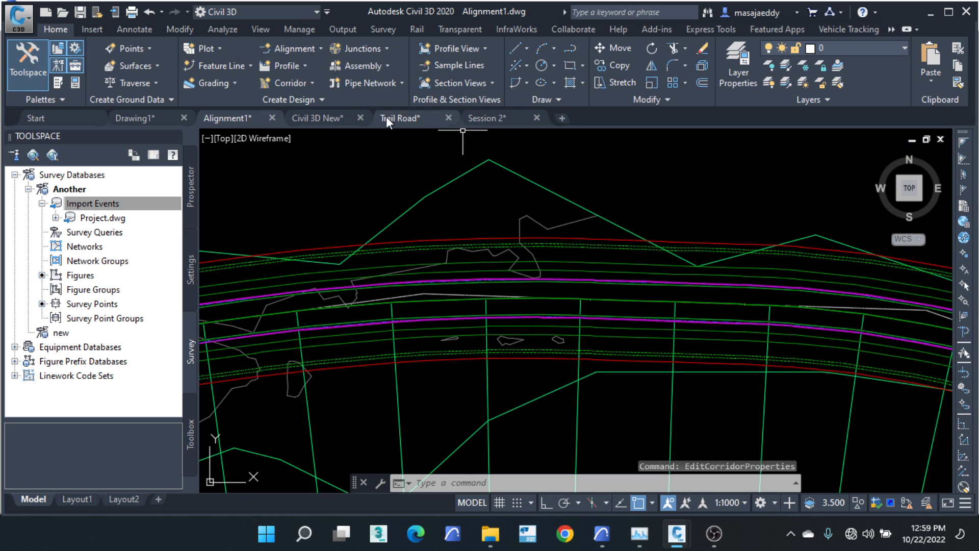
Step: Switch to the Civil 3D New drawing and examine the hatched pavement layers of the assembly beside the central median
left_click(321, 117)
scroll(375, 325, "up", 3)
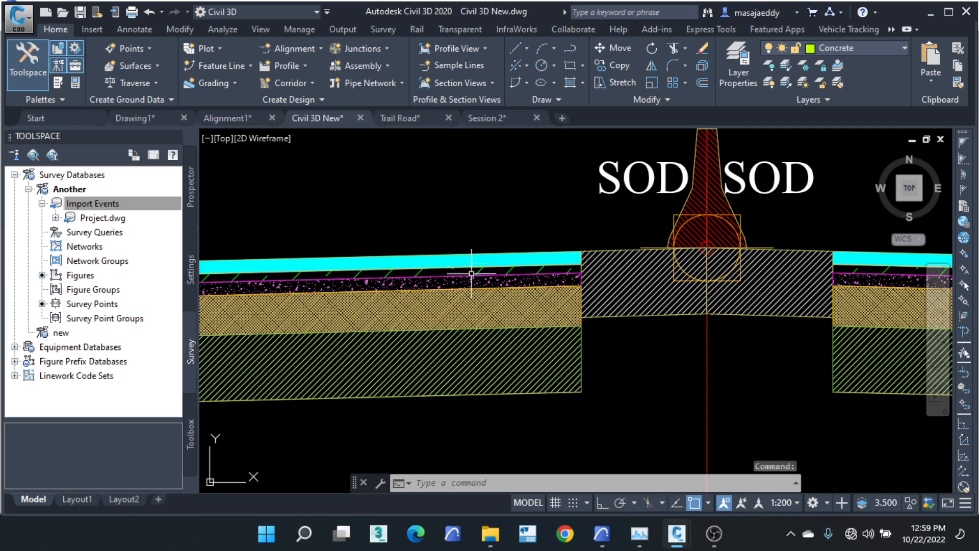
scroll(440, 266, "up", 1)
scroll(466, 273, "down", 1)
scroll(366, 255, "up", 2)
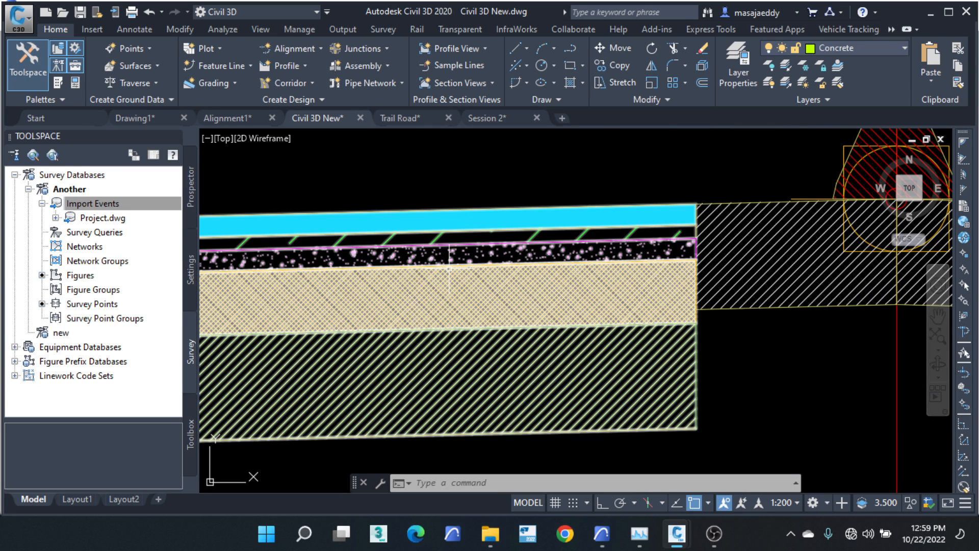
mouse_move(449, 267)
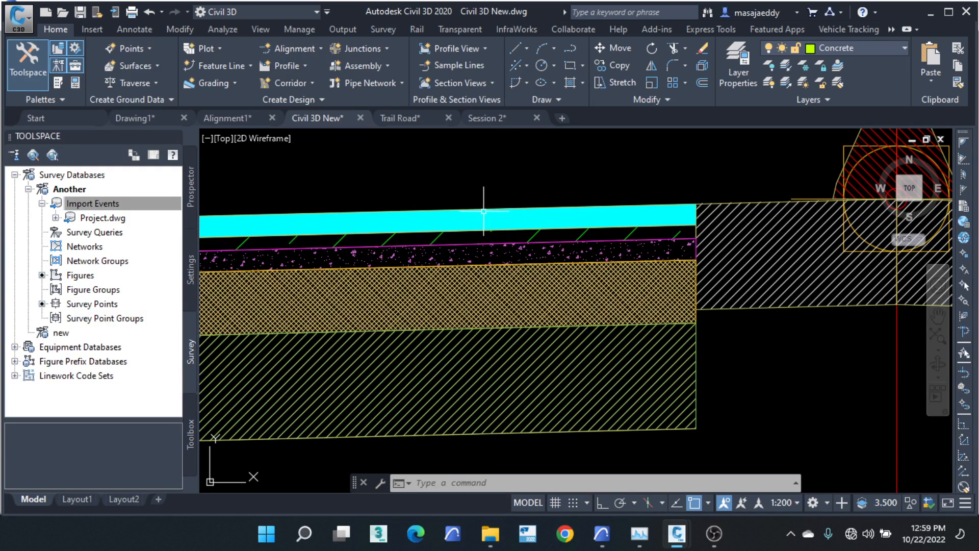
Step: Examine the assembly's labelled lanes and shoulder east of the median, along with the drawing's corridor
scroll(481, 210, "down", 8)
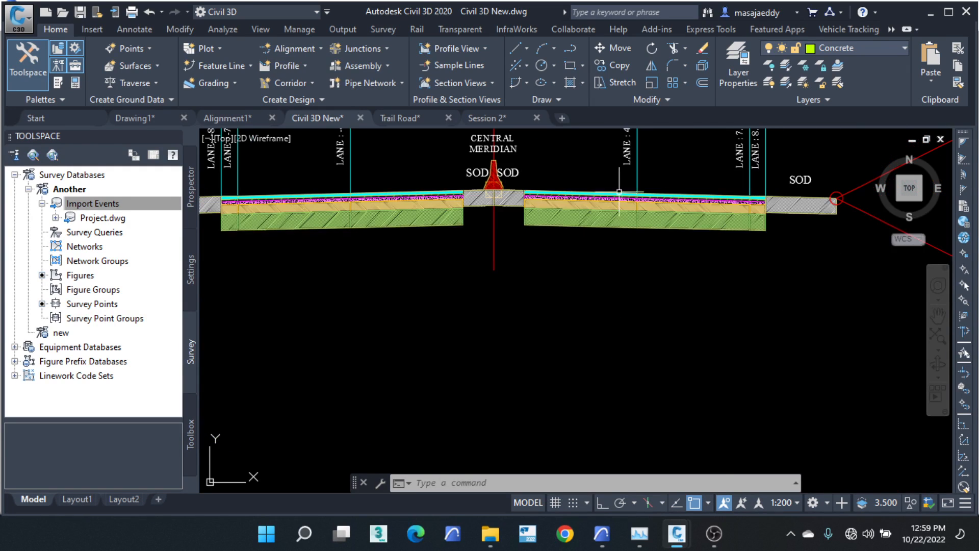
scroll(618, 192, "up", 4)
scroll(612, 152, "down", 2)
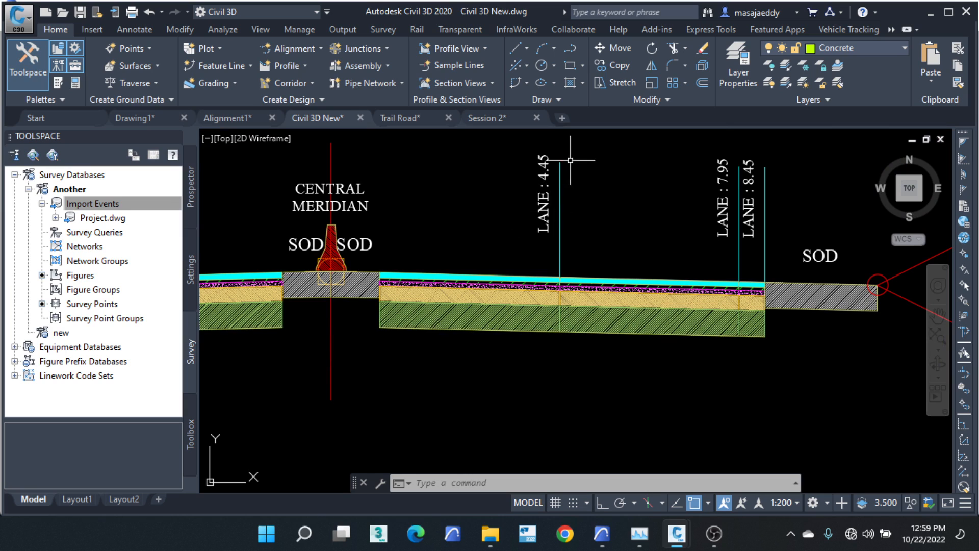
mouse_move(555, 206)
mouse_move(240, 118)
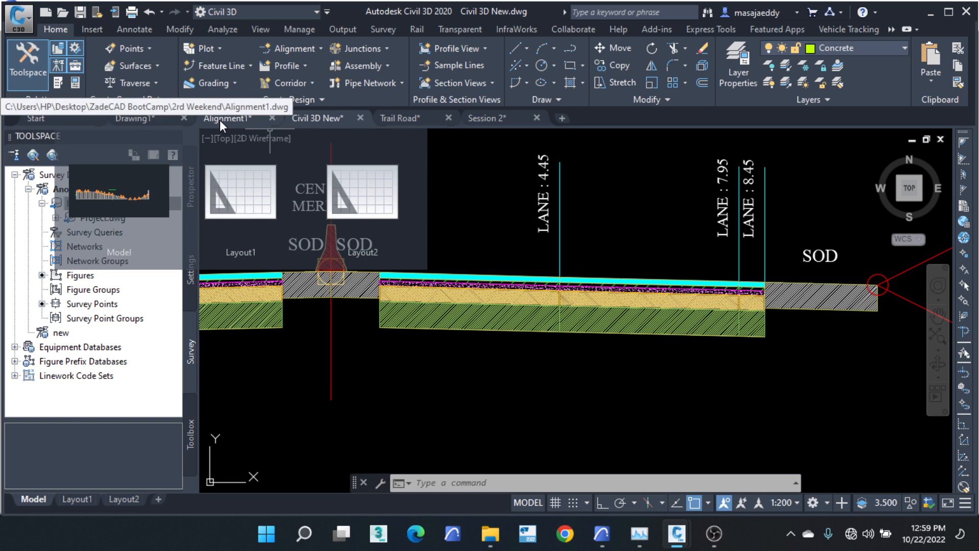
scroll(531, 198, "down", 6)
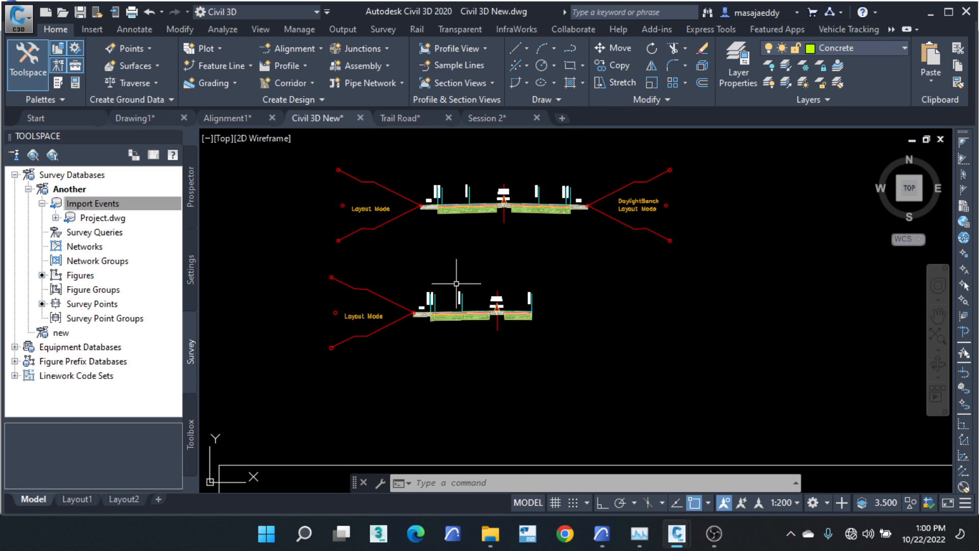
scroll(408, 255, "up", 5)
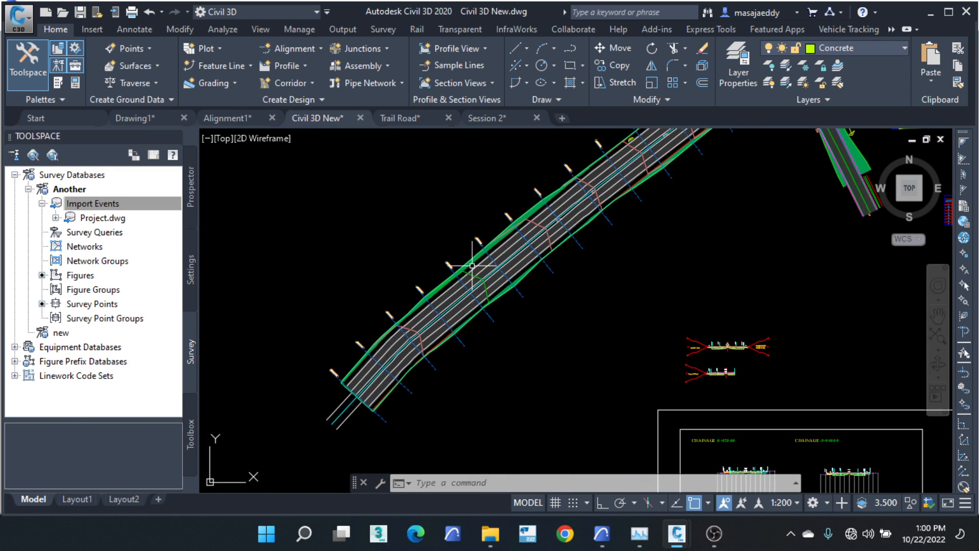
Step: Examine the corridor's lanes near station 0+100.000, and return to the layered rectangle sketch in the Alignment1 drawing
scroll(474, 283, "up", 2)
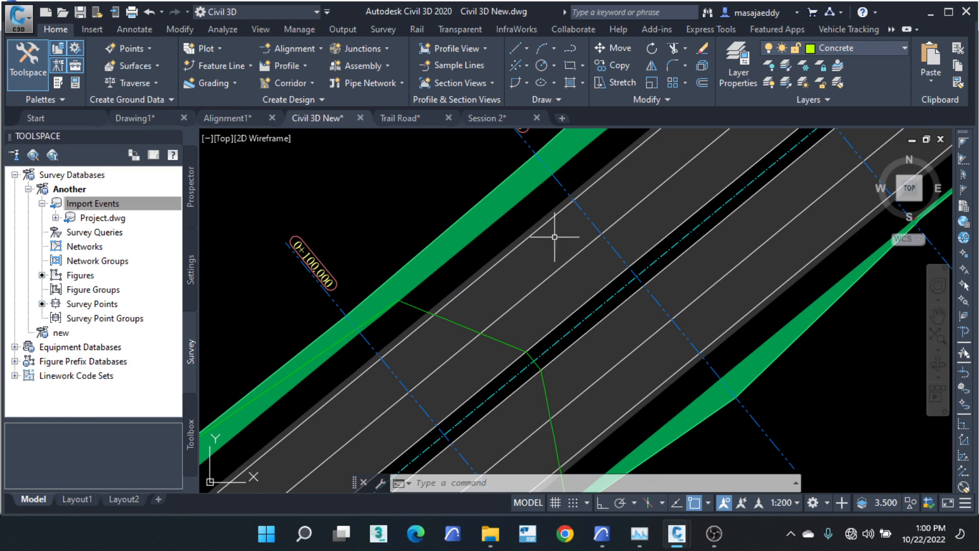
mouse_move(532, 264)
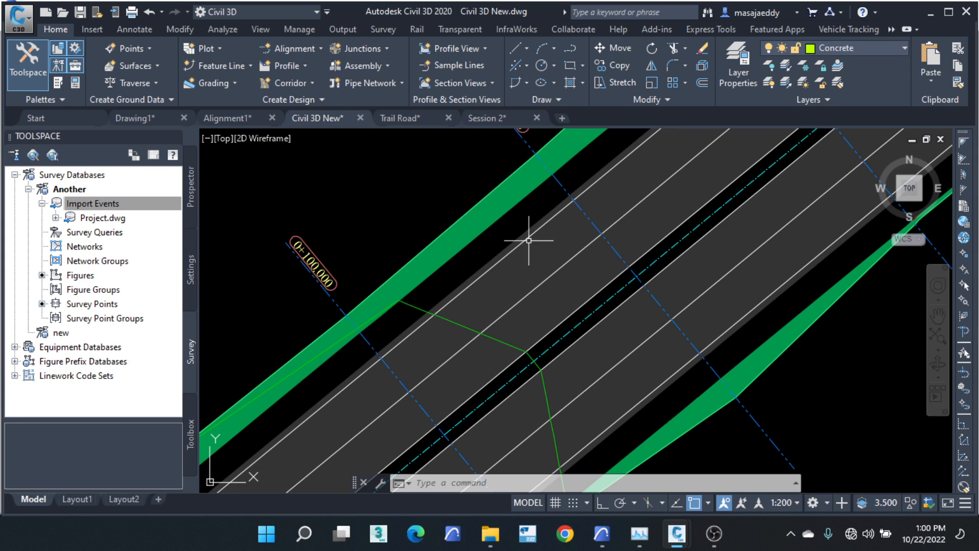
left_click(233, 118)
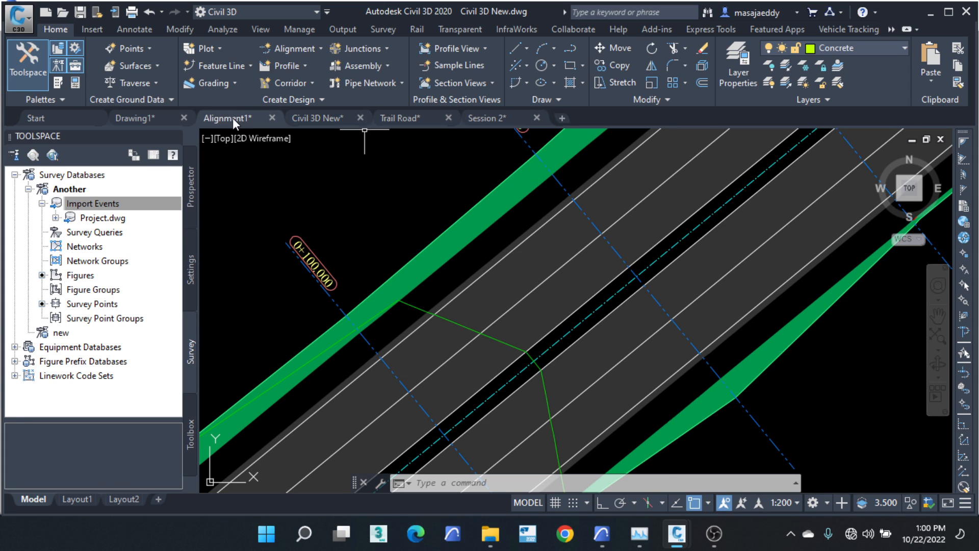
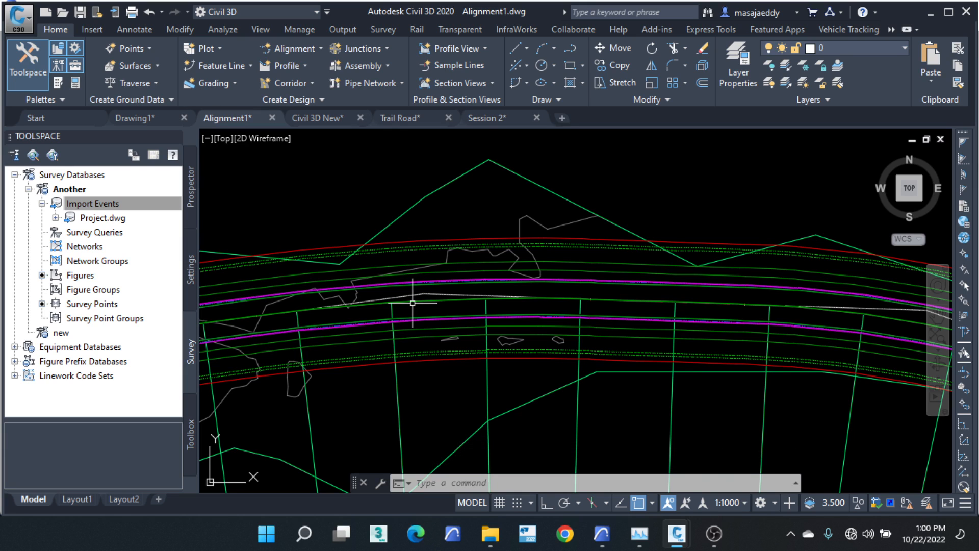
scroll(412, 303, "down", 5)
middle_click_drag(426, 218, 430, 334)
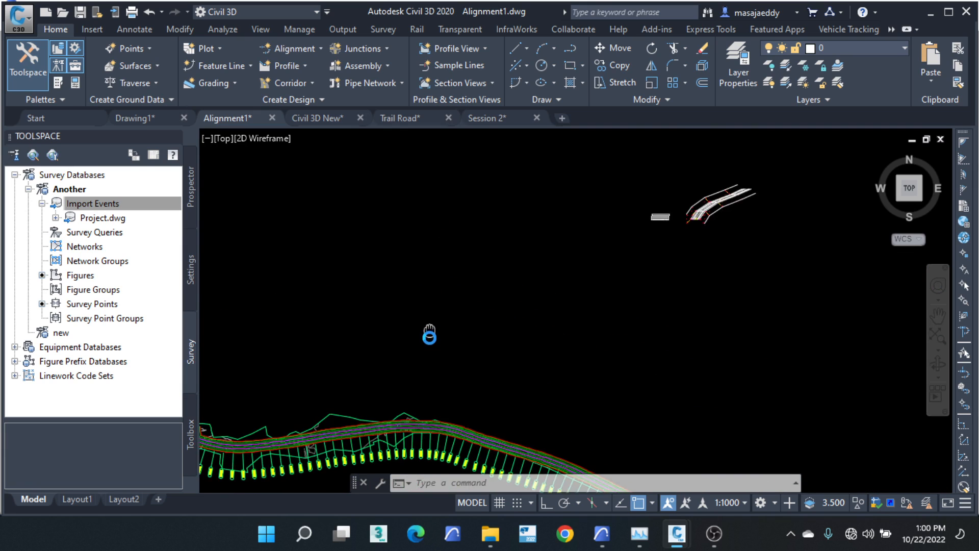
scroll(404, 339, "up", 5)
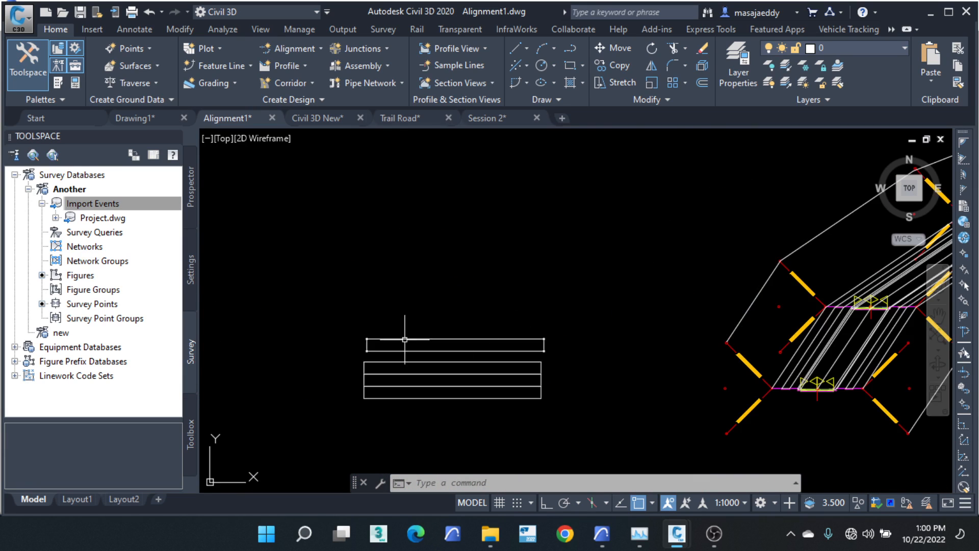
scroll(404, 339, "up", 5)
scroll(349, 344, "down", 2)
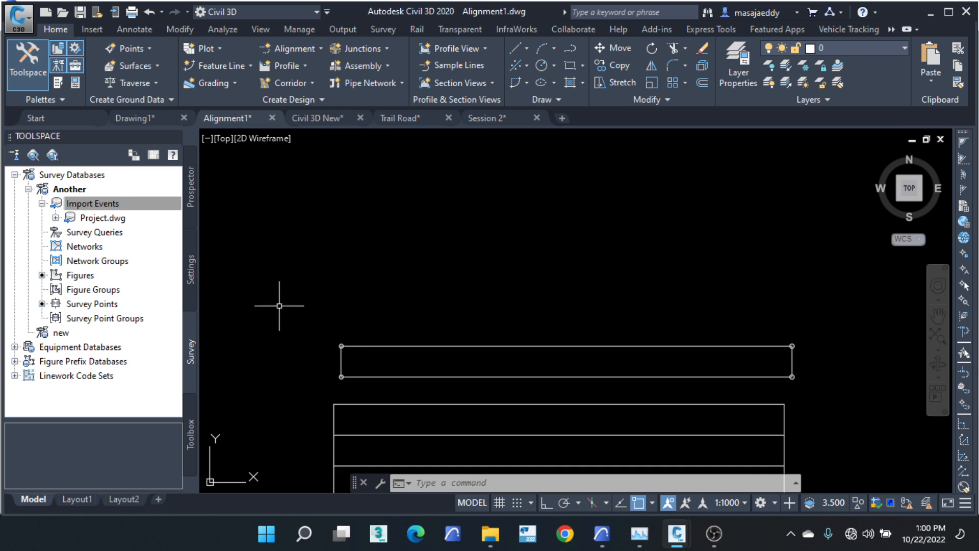
Step: Copy the separated rectangle and stacked layers twice, diagonally up to the northeast, with the first copy about 31.7 units away
scroll(492, 343, "down", 3)
left_click(494, 275)
left_click(289, 393)
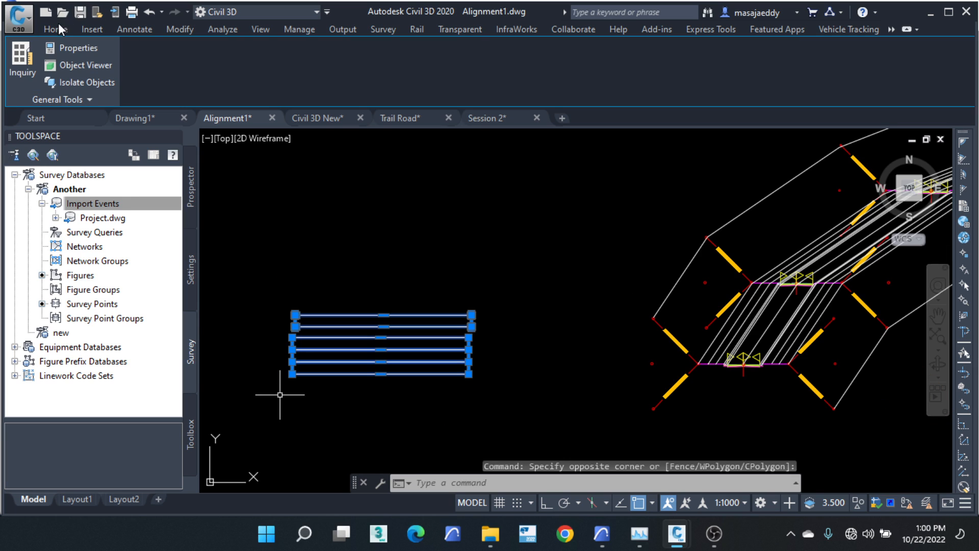
left_click(45, 30)
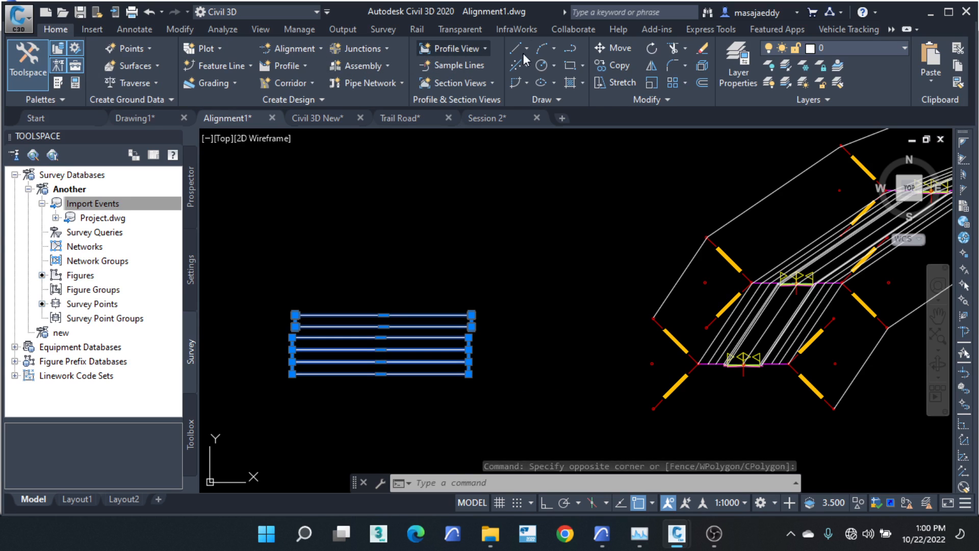
left_click(615, 65)
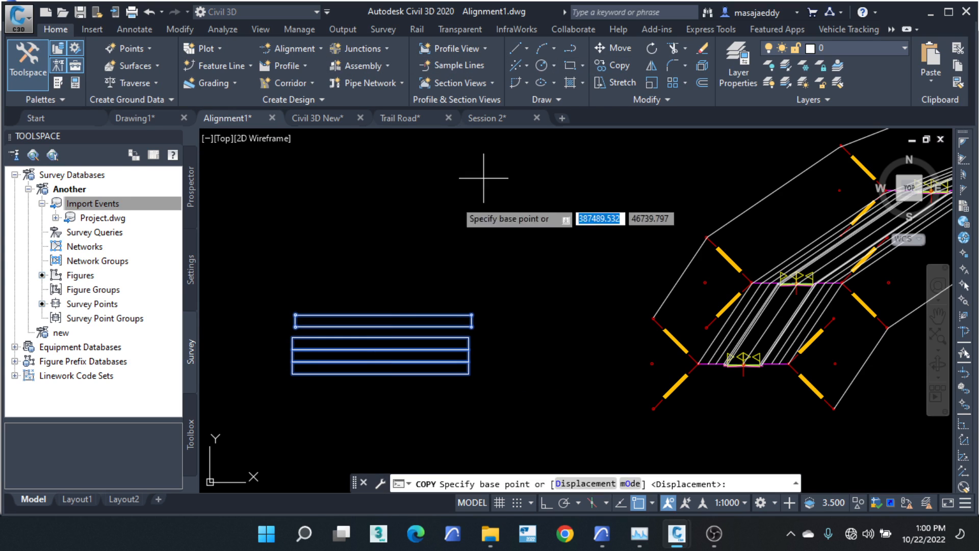
left_click(294, 314)
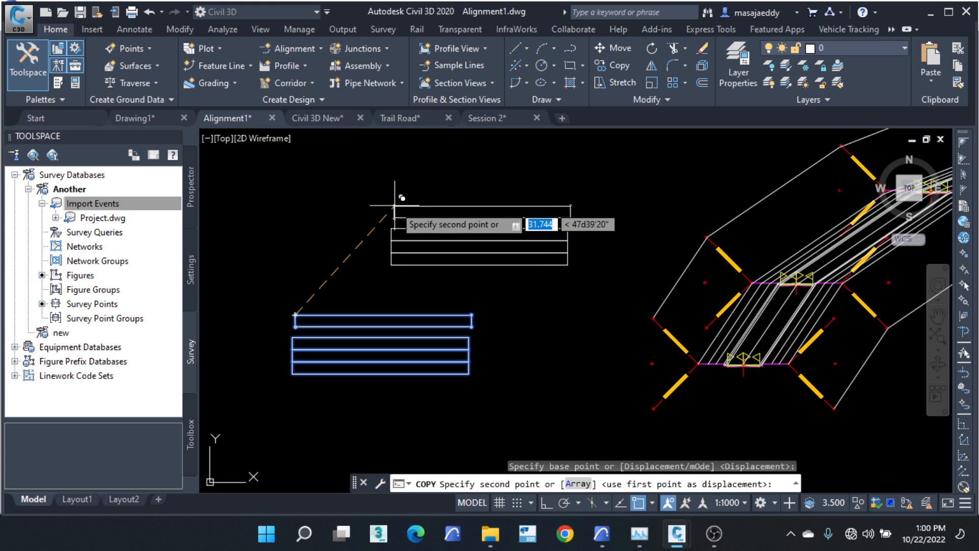
left_click(489, 150)
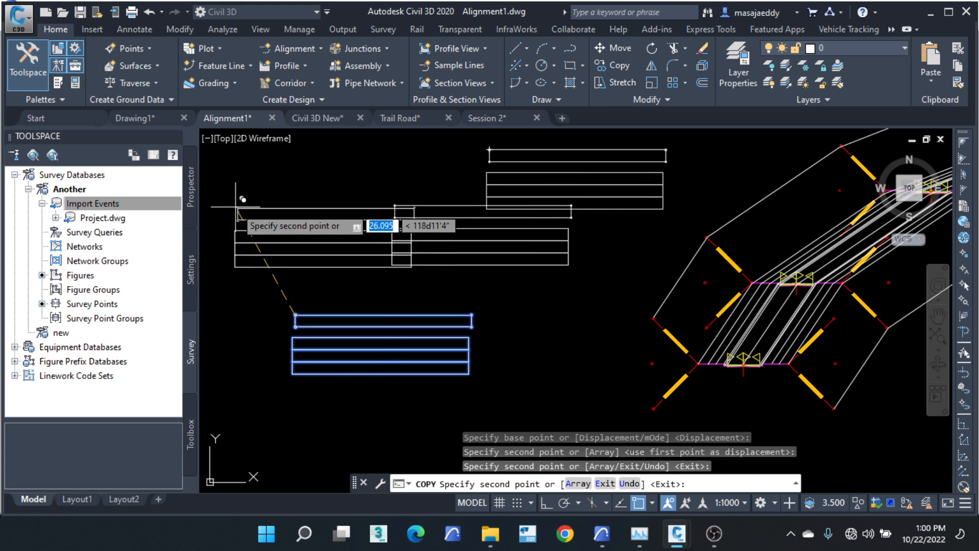
right_click(229, 205)
left_click(276, 215)
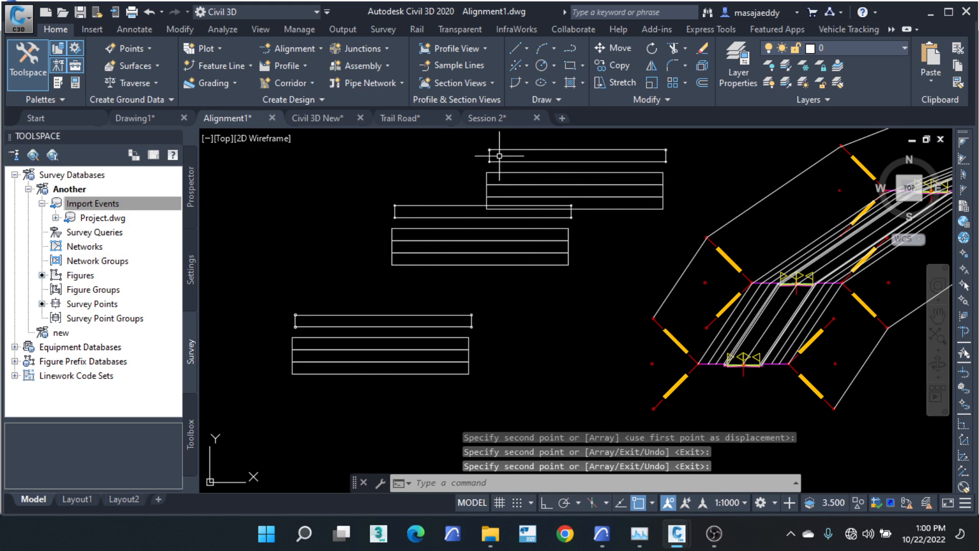
left_click(546, 49)
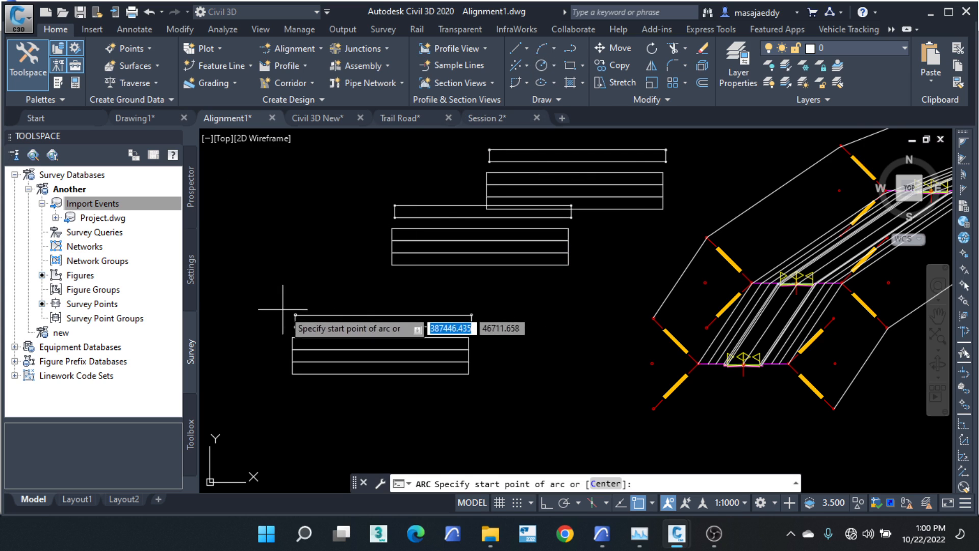
left_click(295, 315)
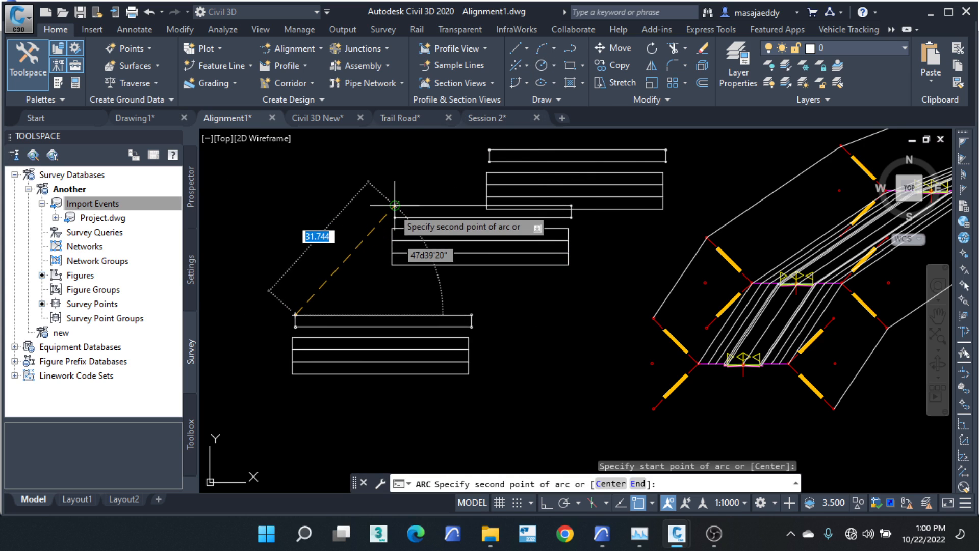
right_click(329, 186)
left_click(365, 211)
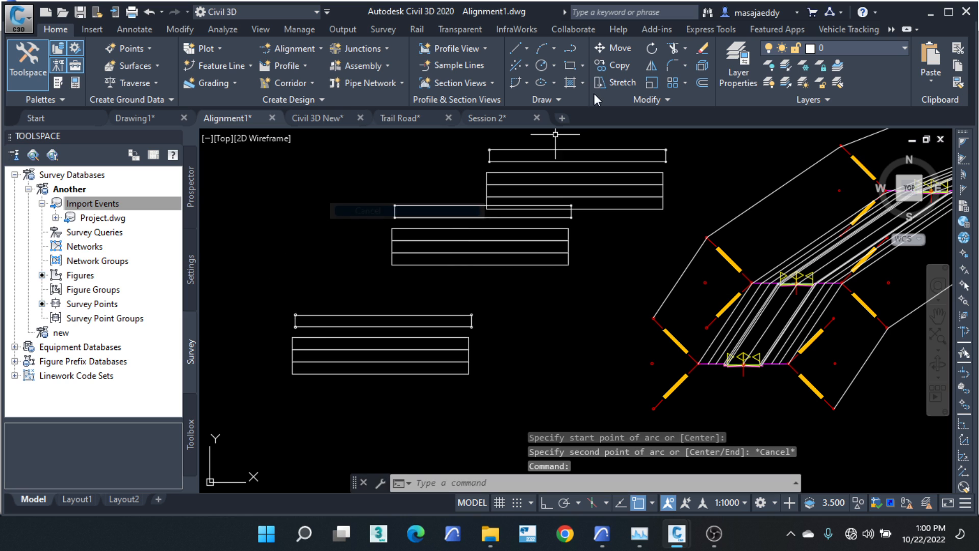
Step: Draw a polyline joining the upper-left corners of the three separated rectangles
left_click(571, 53)
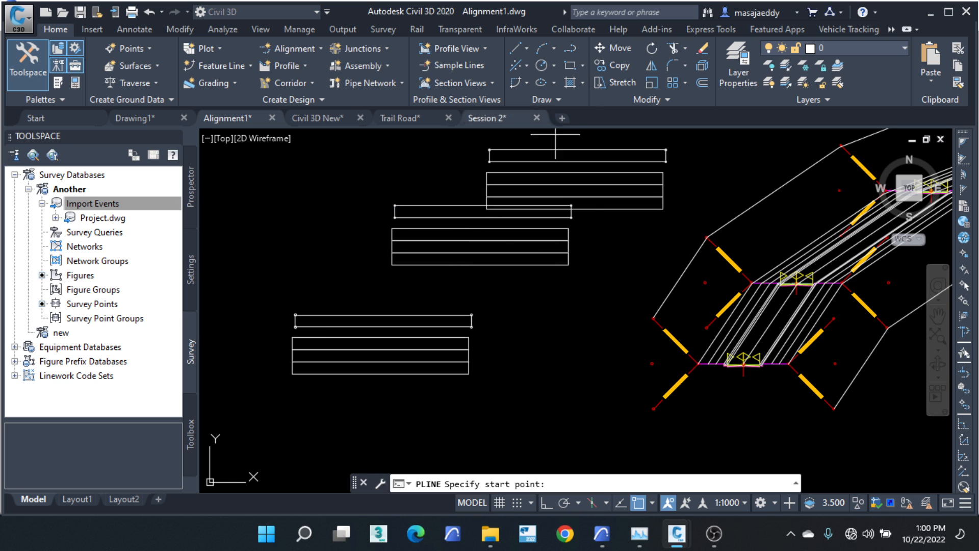
left_click(295, 314)
left_click(395, 205)
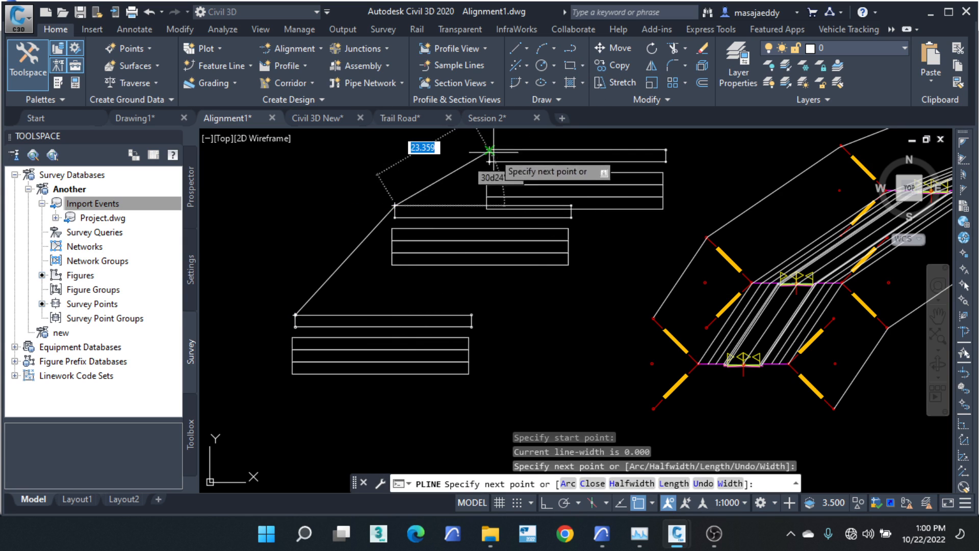
left_click(489, 149)
right_click(685, 134)
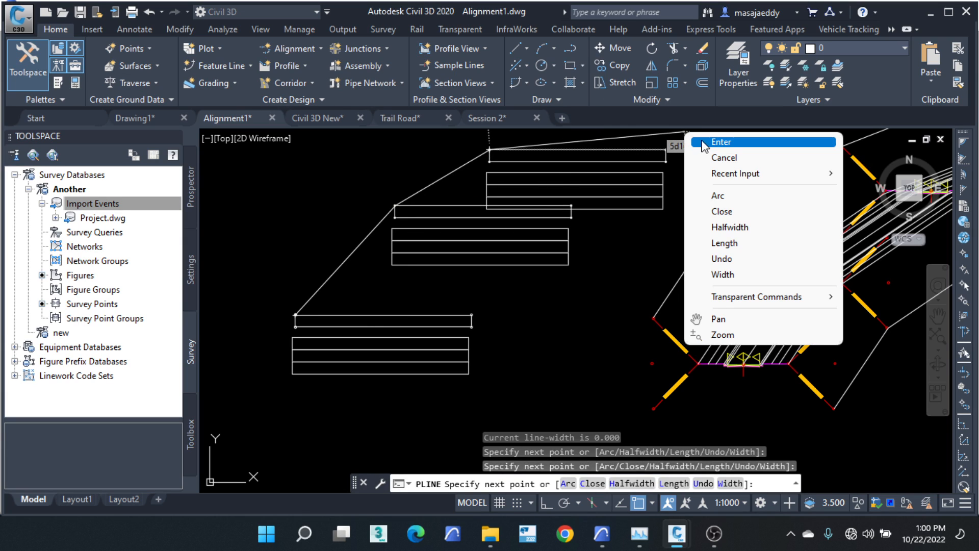
left_click(714, 157)
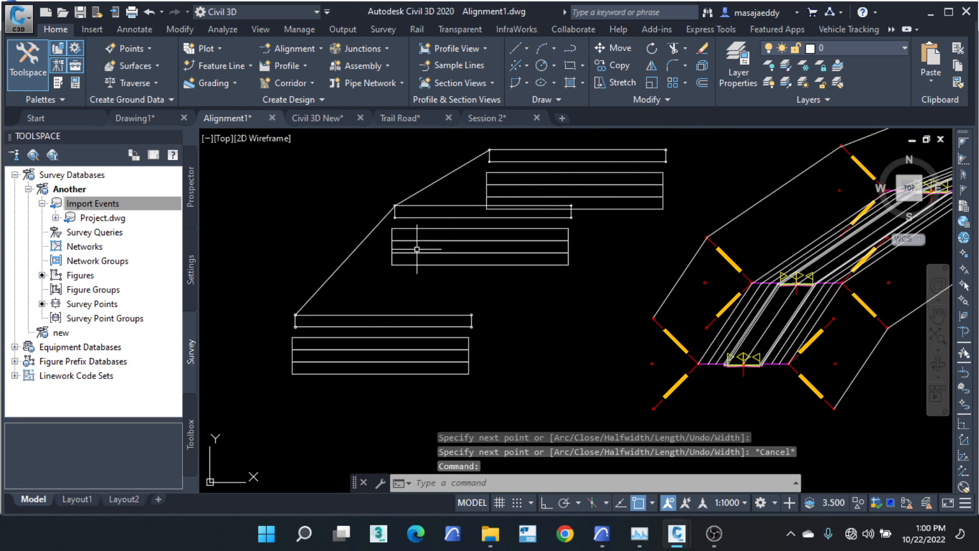
Step: Copy the connecting polyline from the lowest separated rectangle's upper-left corner to its upper-right corner
left_click(366, 263)
left_click(306, 283)
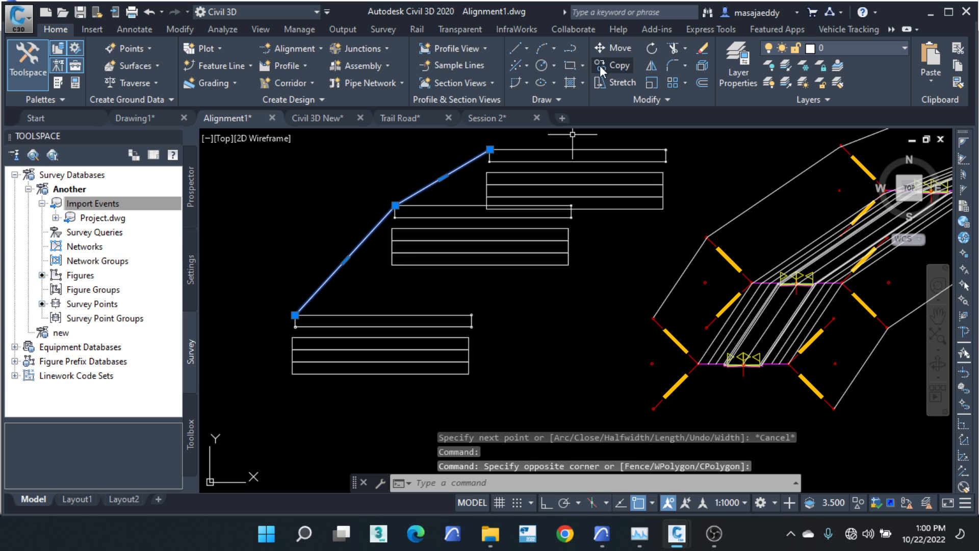
left_click(616, 65)
left_click(295, 314)
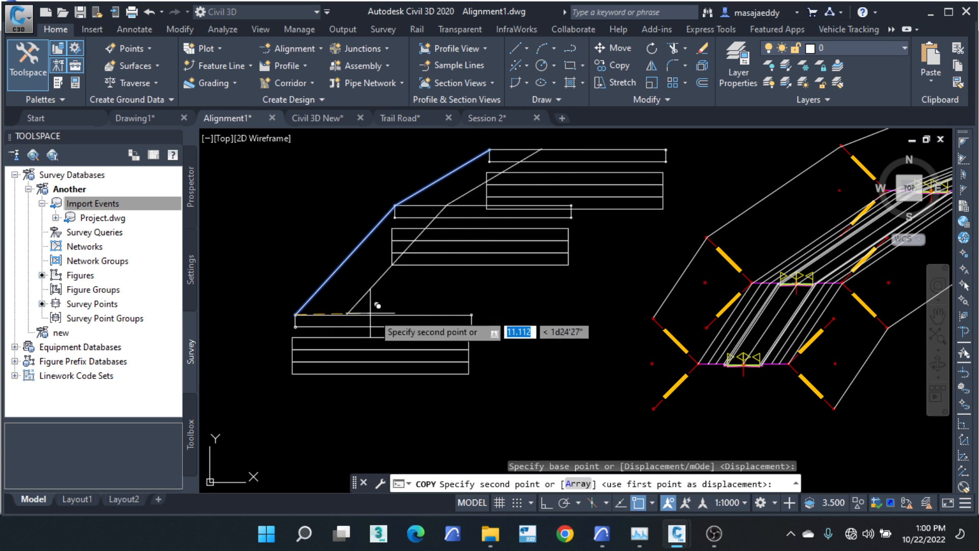
left_click(471, 314)
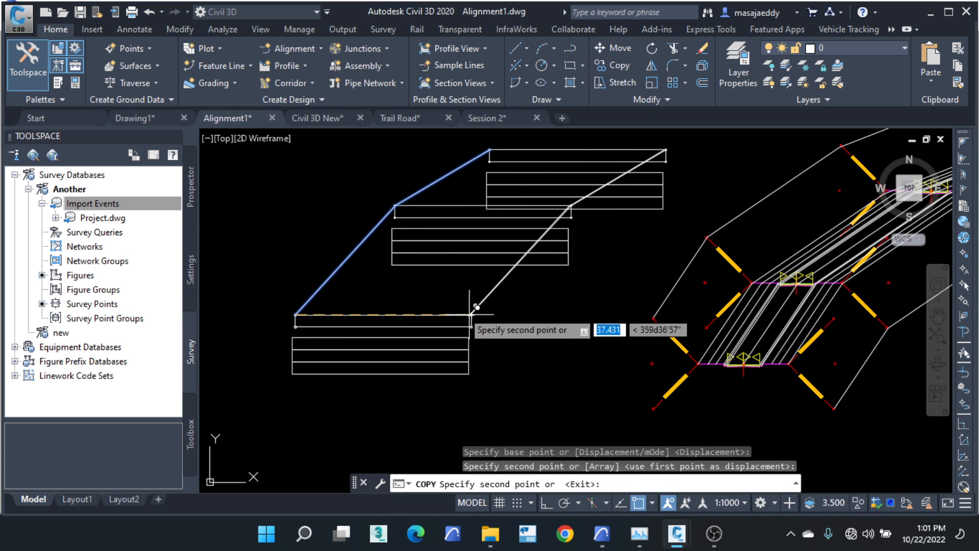
right_click(297, 253)
left_click(342, 261)
Step: Compare the sketch's connected corner points with the feature lines joining the assembly sections in the neighbouring road sketch
scroll(460, 234, "down", 2)
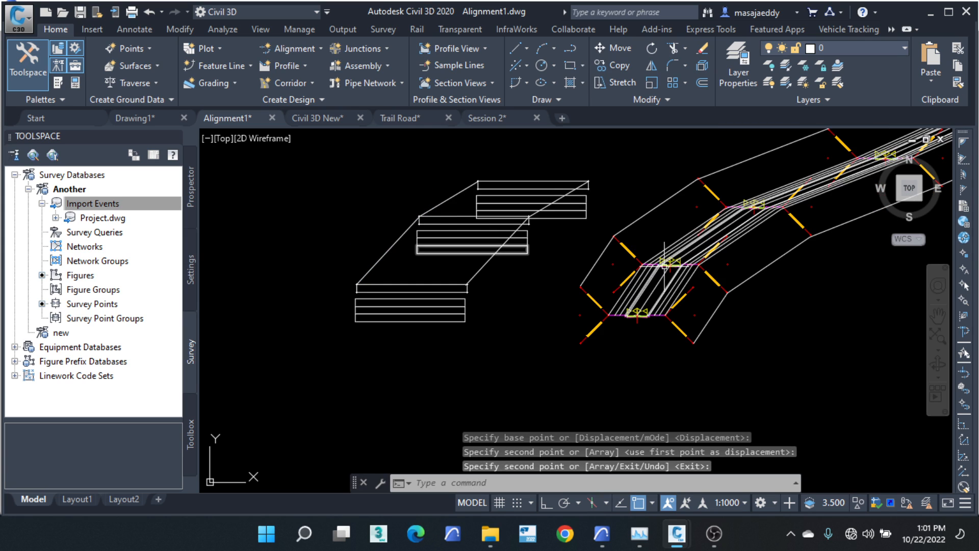
scroll(667, 301, "up", 3)
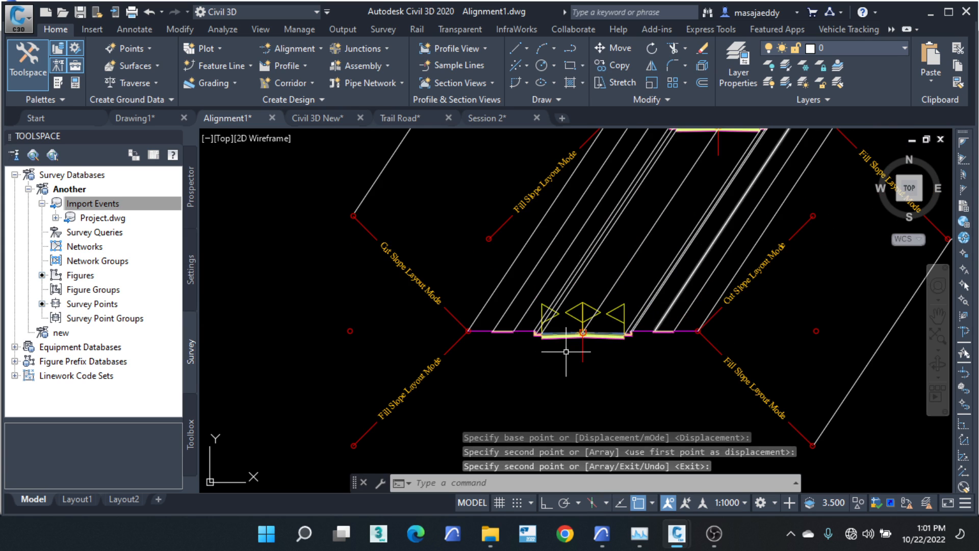
scroll(551, 312, "up", 4)
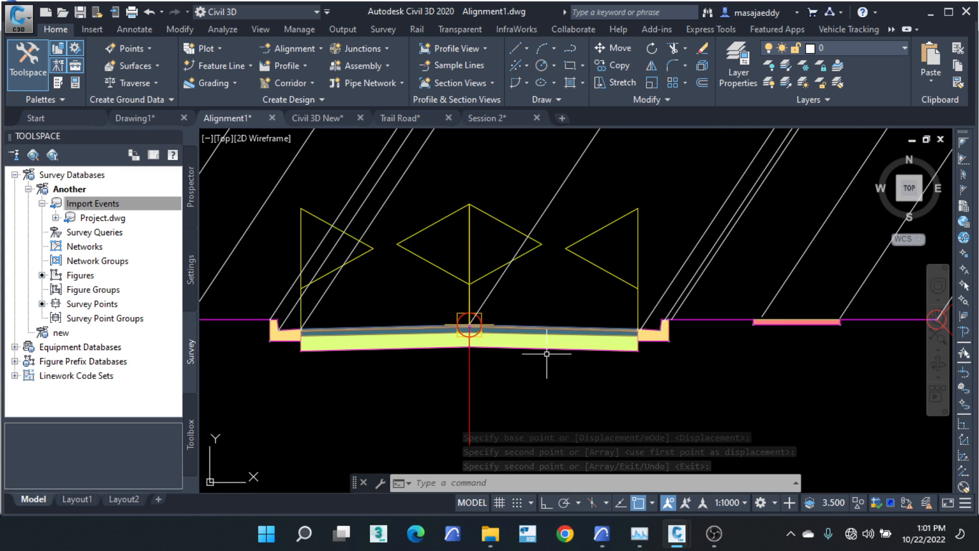
scroll(607, 326, "down", 5)
scroll(612, 322, "down", 1)
scroll(353, 265, "up", 3)
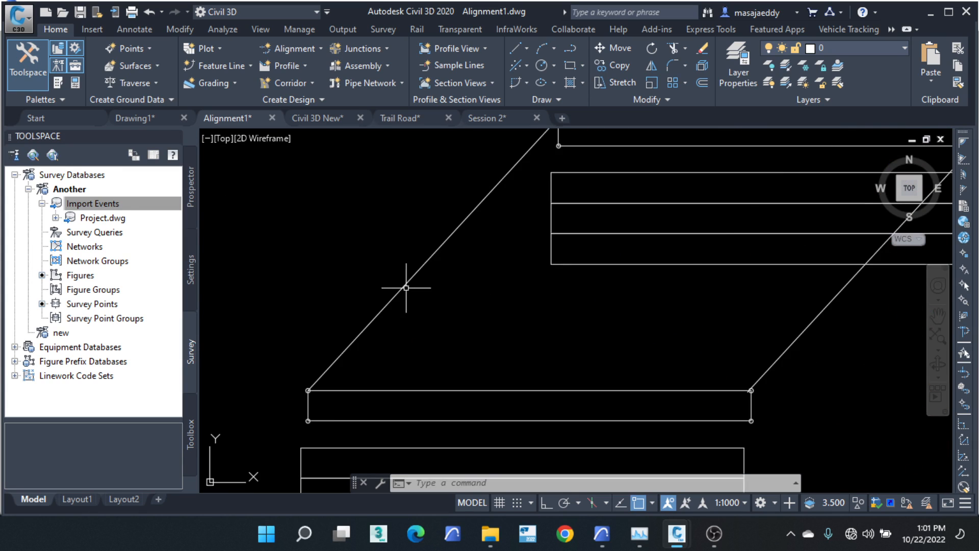
scroll(384, 283, "down", 2)
scroll(492, 299, "up", 2)
scroll(485, 299, "down", 3)
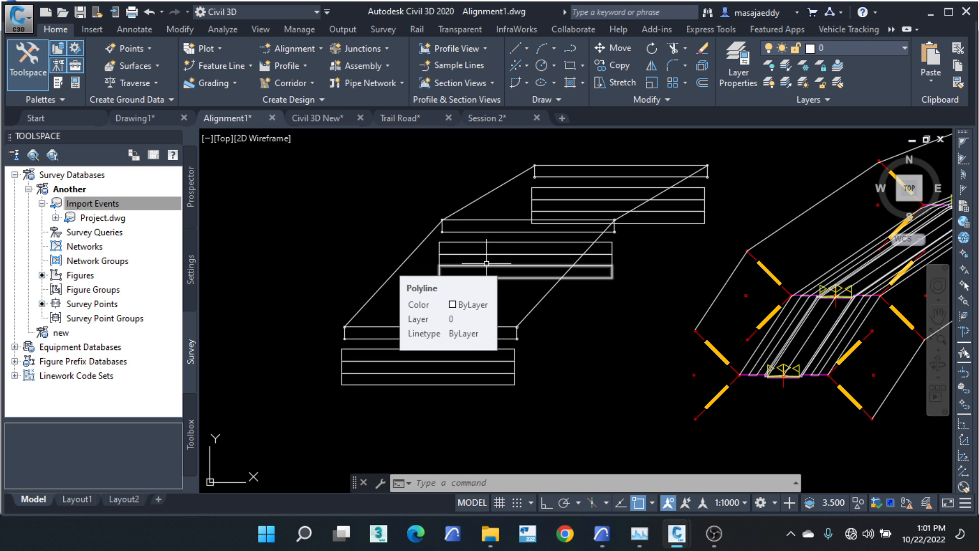
scroll(443, 219, "up", 2)
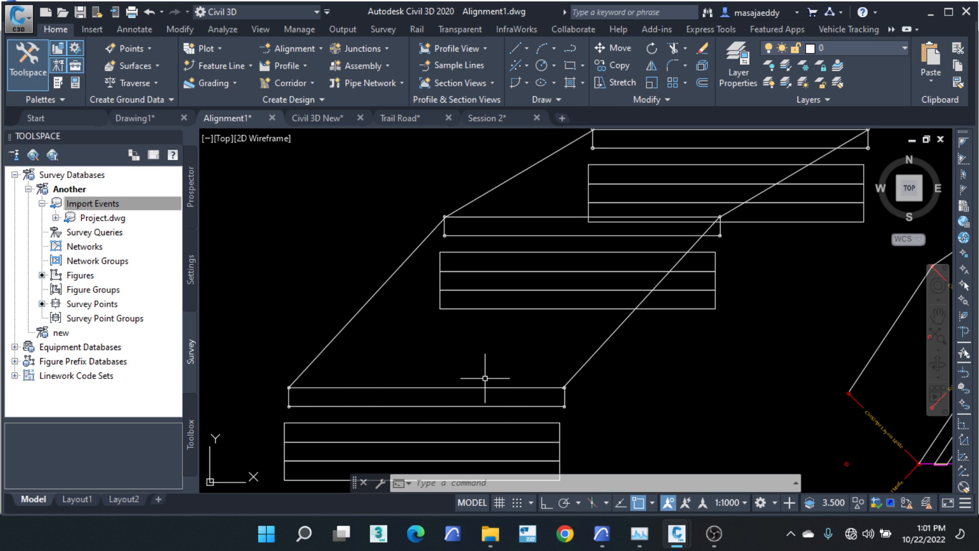
scroll(571, 238, "down", 4)
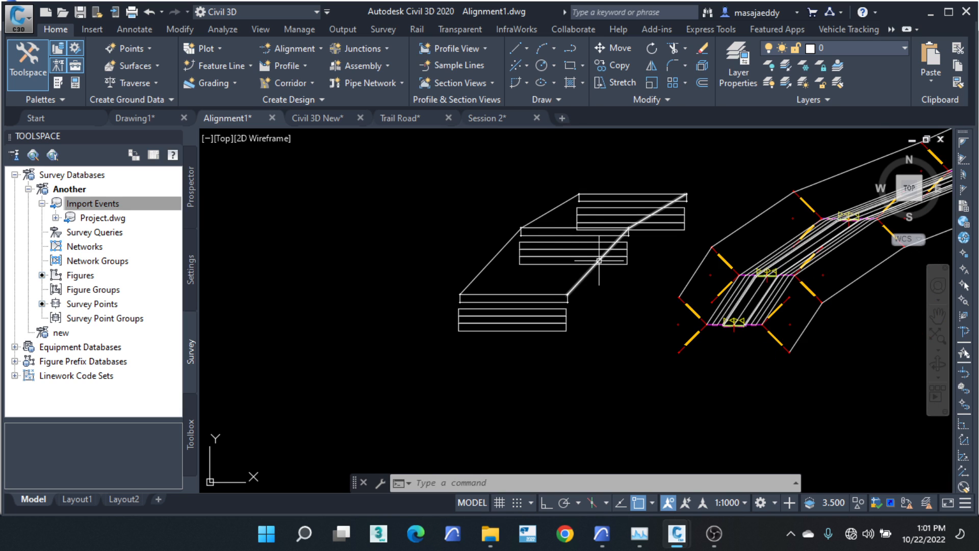
Step: Open the Mityana Corridor's properties at its code set style assignment
scroll(528, 207, "down", 4)
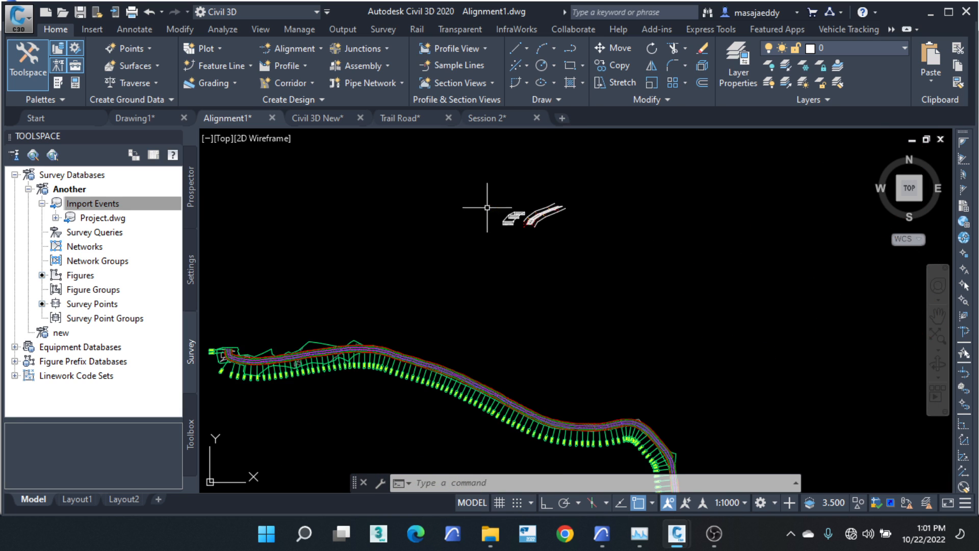
scroll(357, 337, "up", 8)
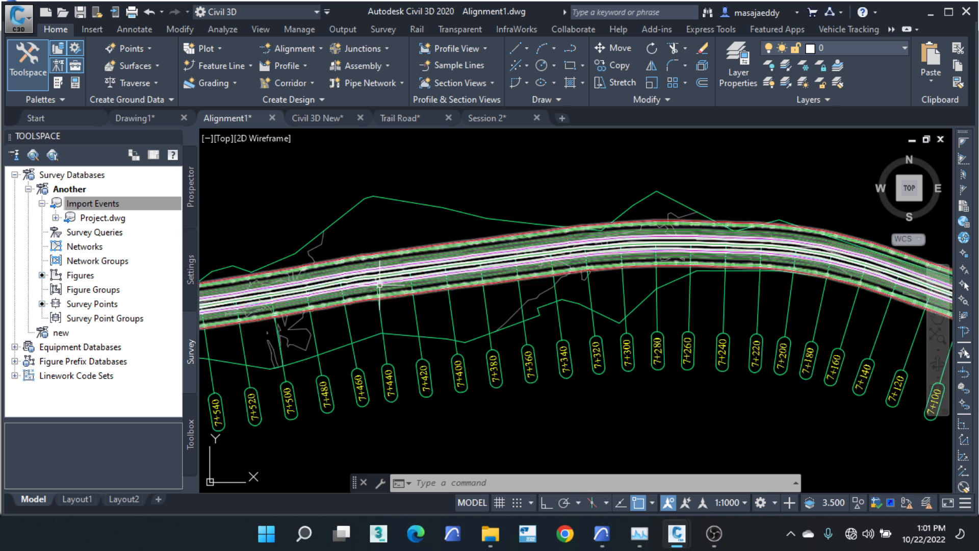
left_click(376, 276)
right_click(376, 222)
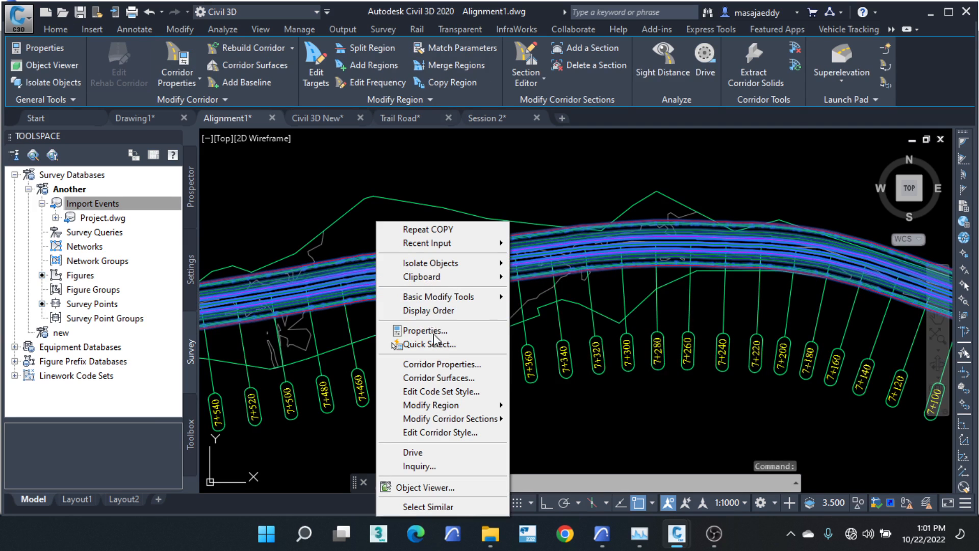
left_click(448, 364)
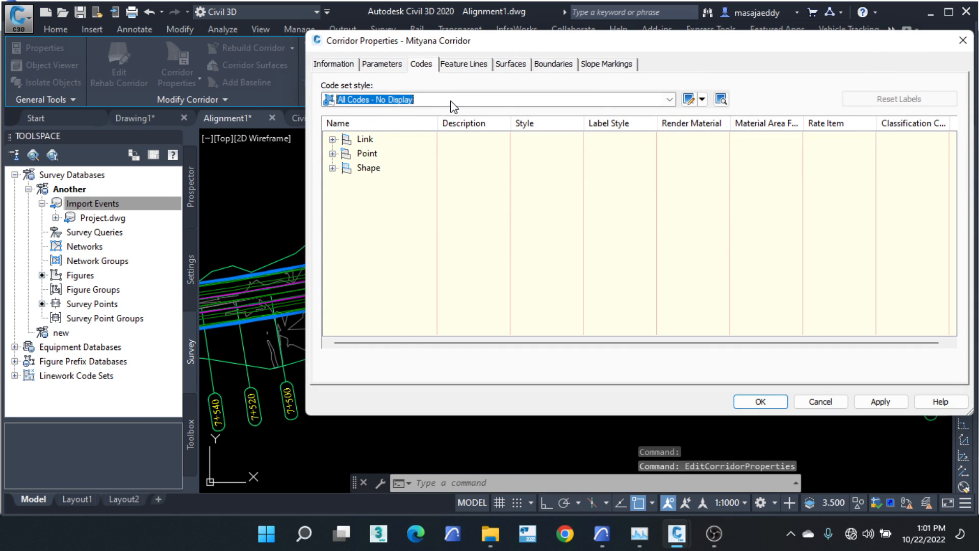
left_click(451, 105)
left_click(380, 100)
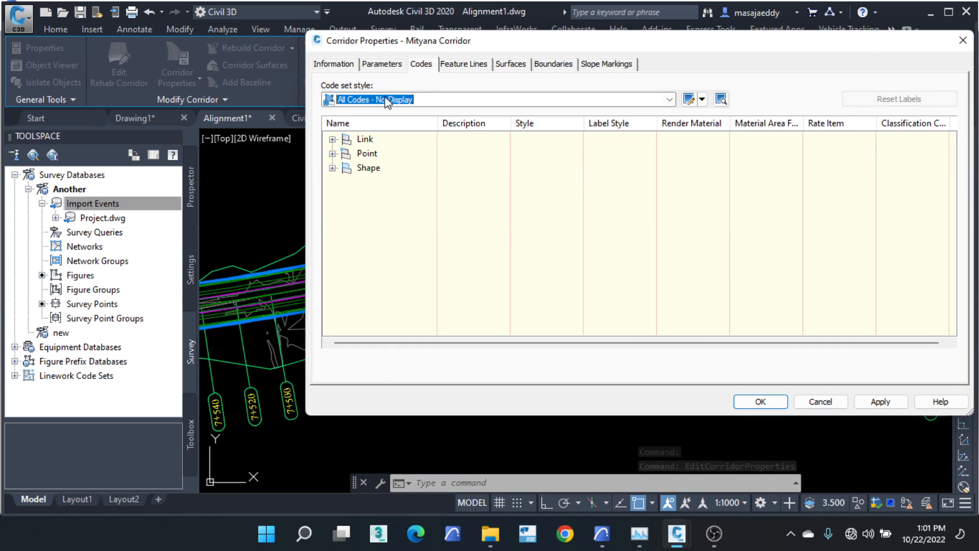
left_click(462, 102)
left_click(390, 124)
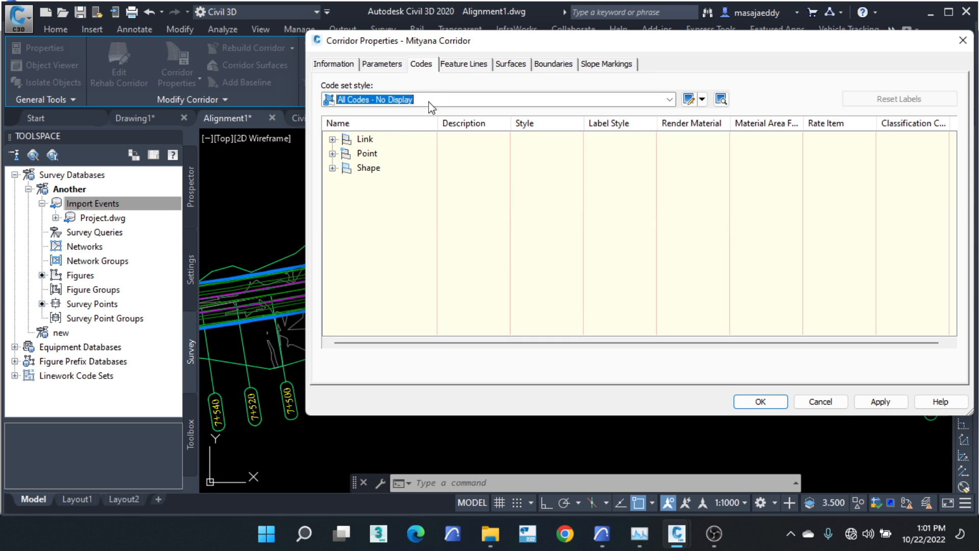
left_click_drag(455, 46, 743, 148)
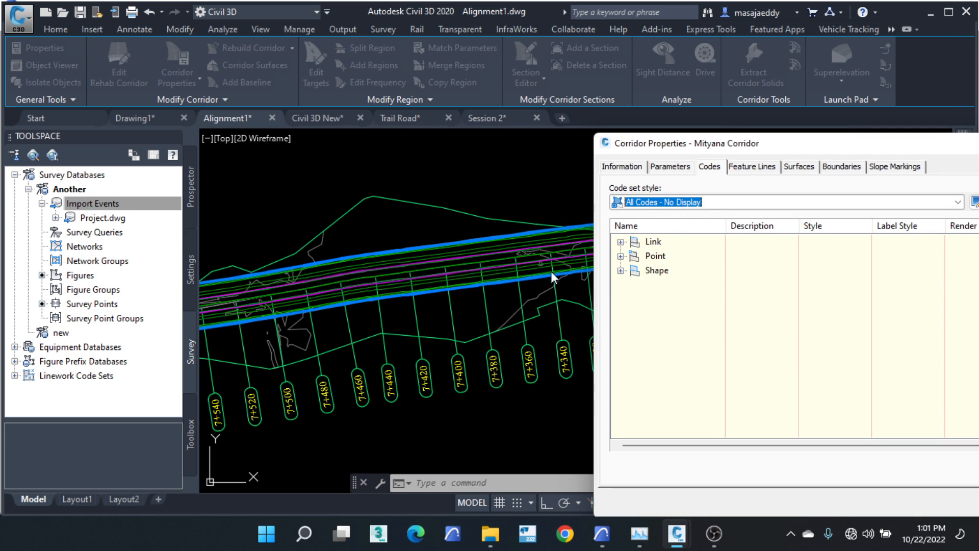
left_click_drag(647, 150, 253, 103)
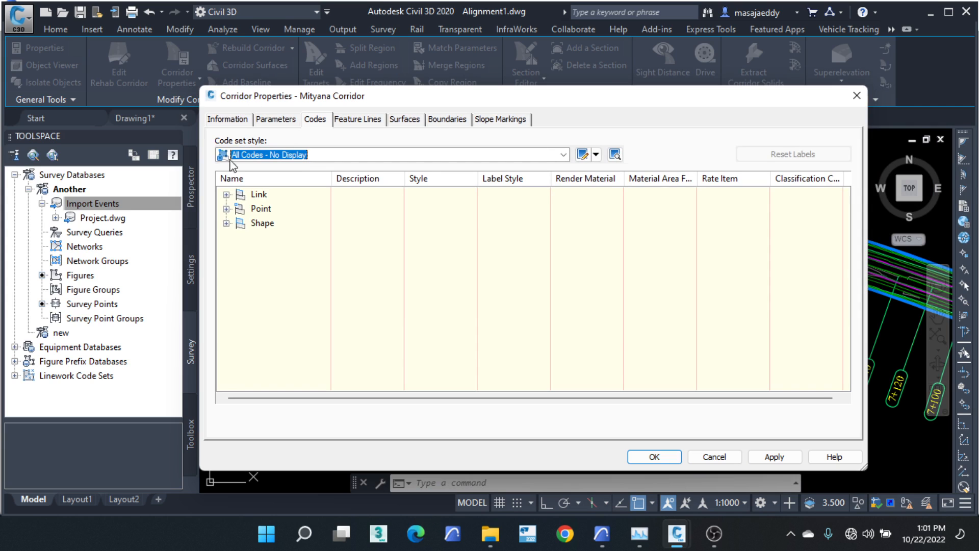
Step: Review the link, point and shape codes listed for the corridor's All Codes - No Display code set style
left_click(225, 194)
scroll(294, 248, "down", 2)
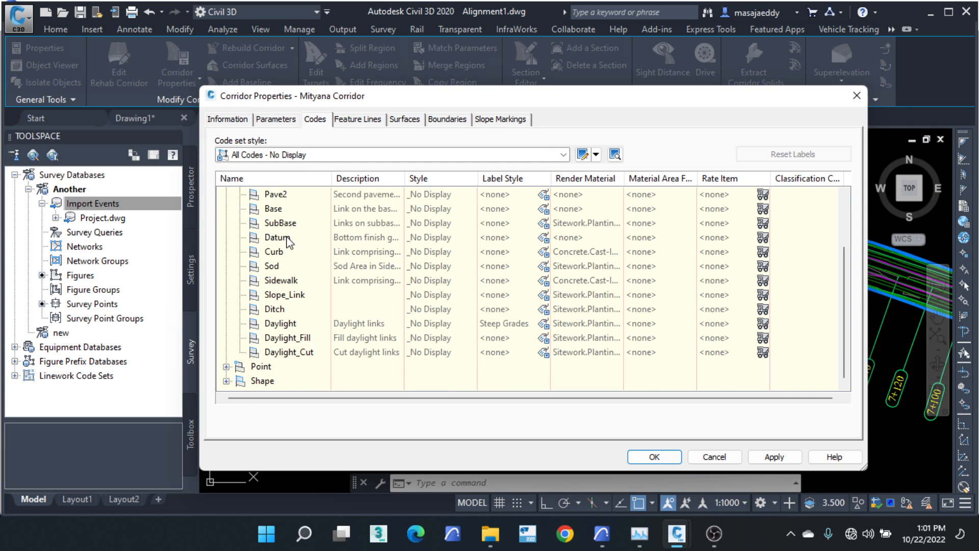
left_click(226, 366)
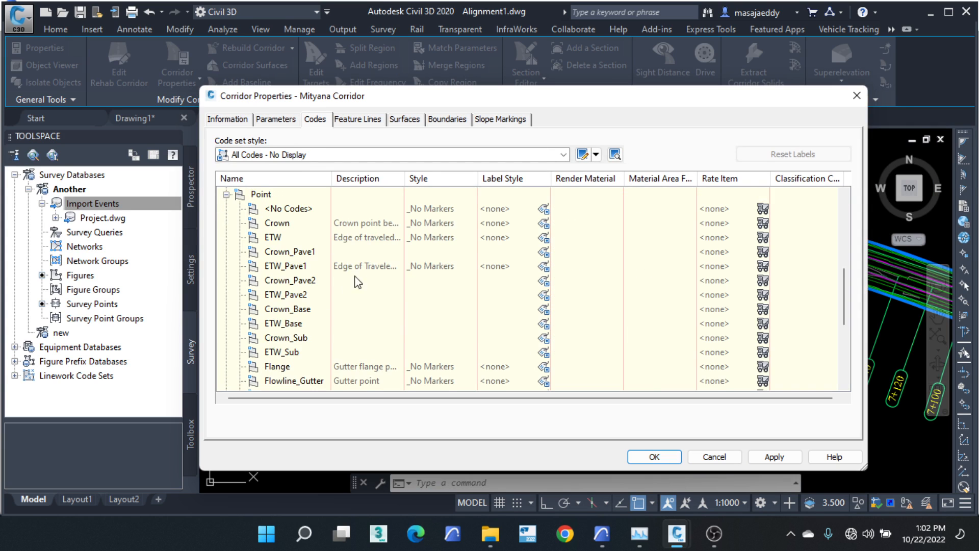
scroll(322, 277, "down", 5)
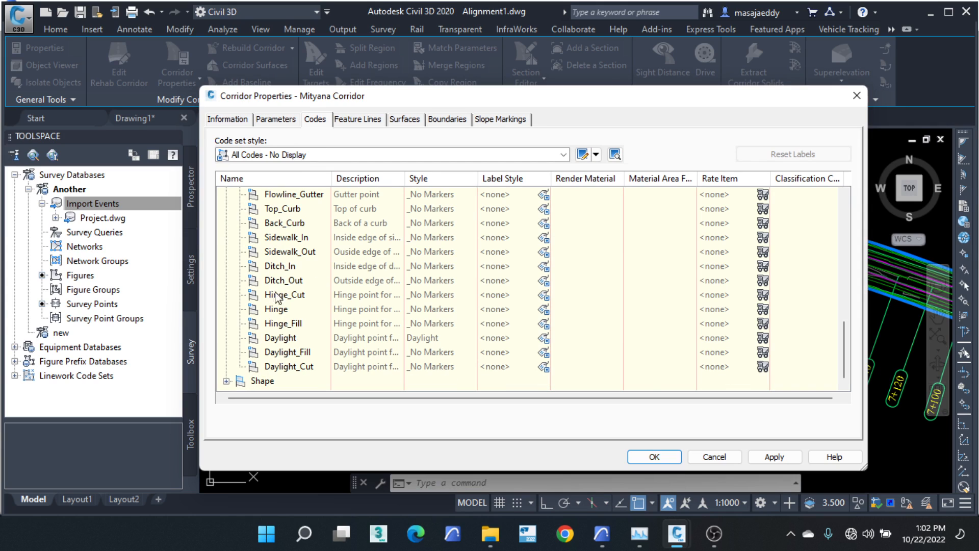
left_click(227, 381)
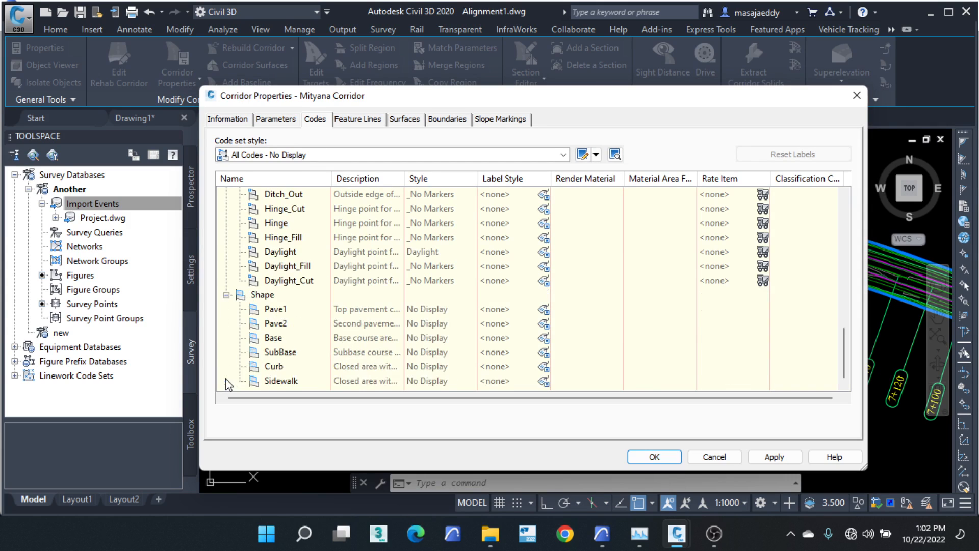
left_click(284, 313)
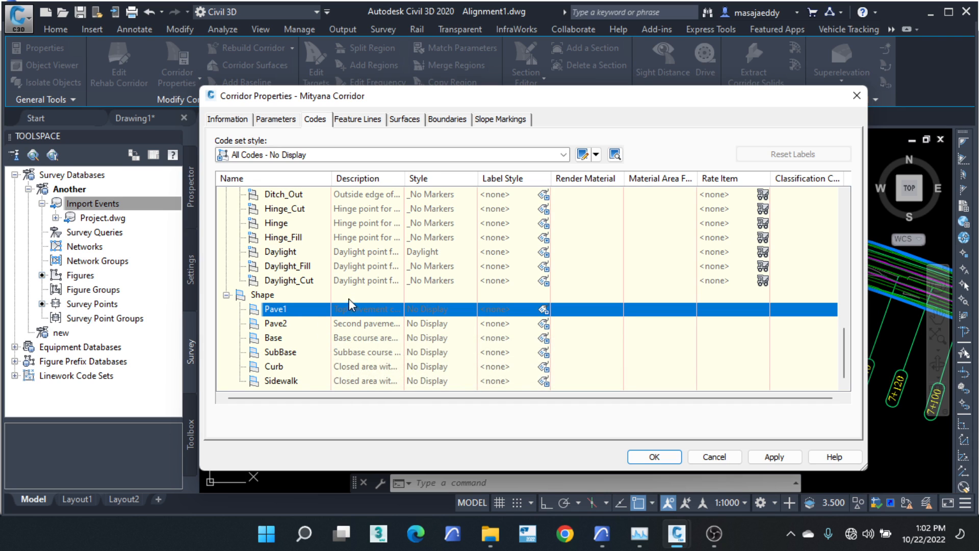
scroll(339, 296, "up", 6)
scroll(348, 268, "up", 2)
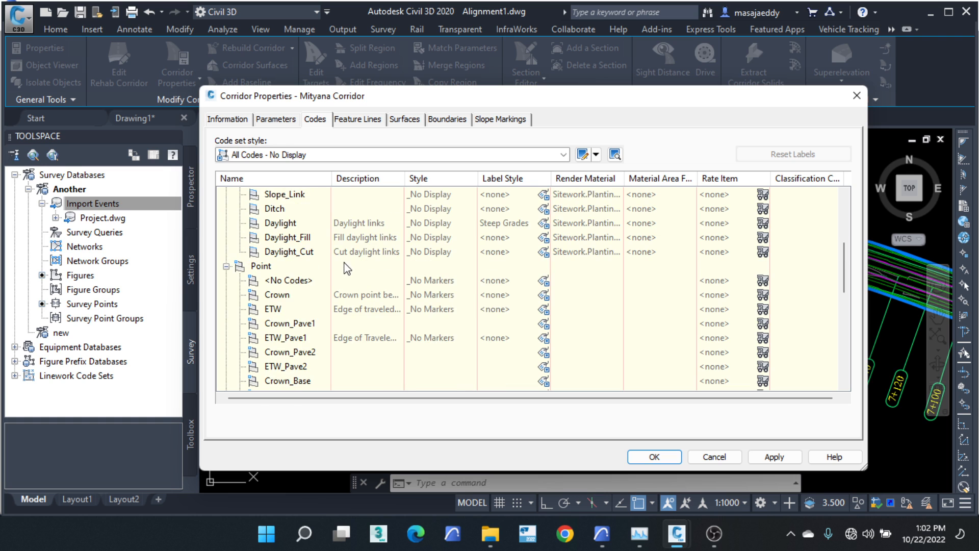
scroll(348, 254, "up", 4)
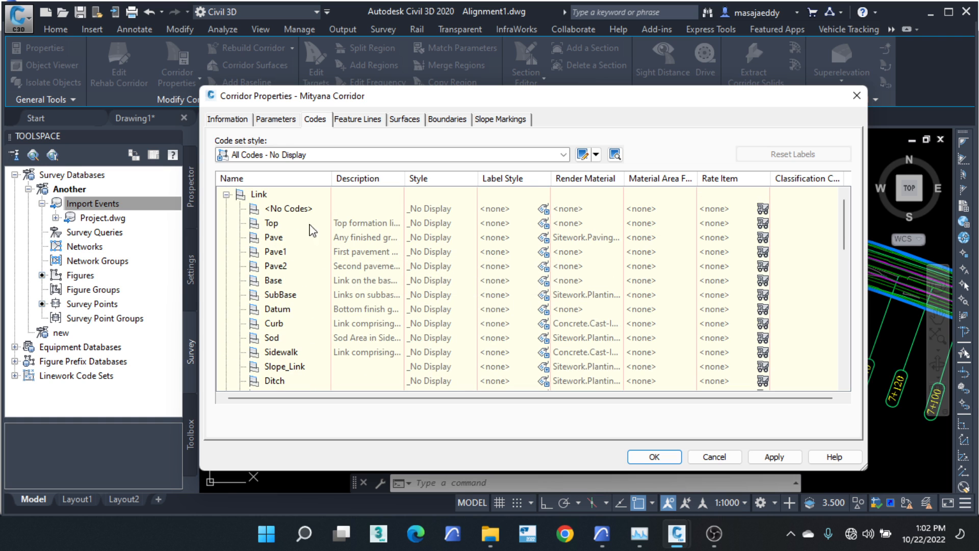
left_click(260, 194)
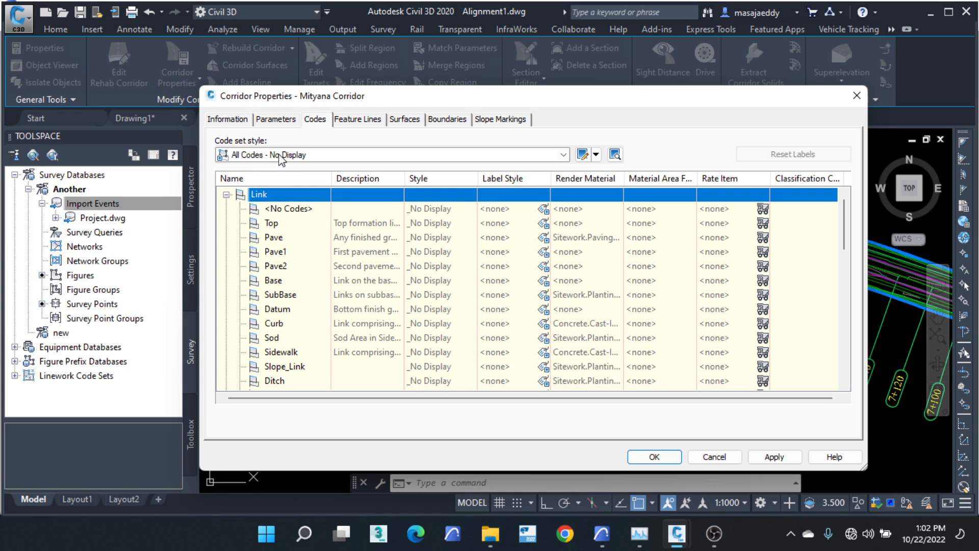
Step: Open the All Codes - No Display code set style for editing and expand its link codes
left_click(595, 155)
left_click(645, 201)
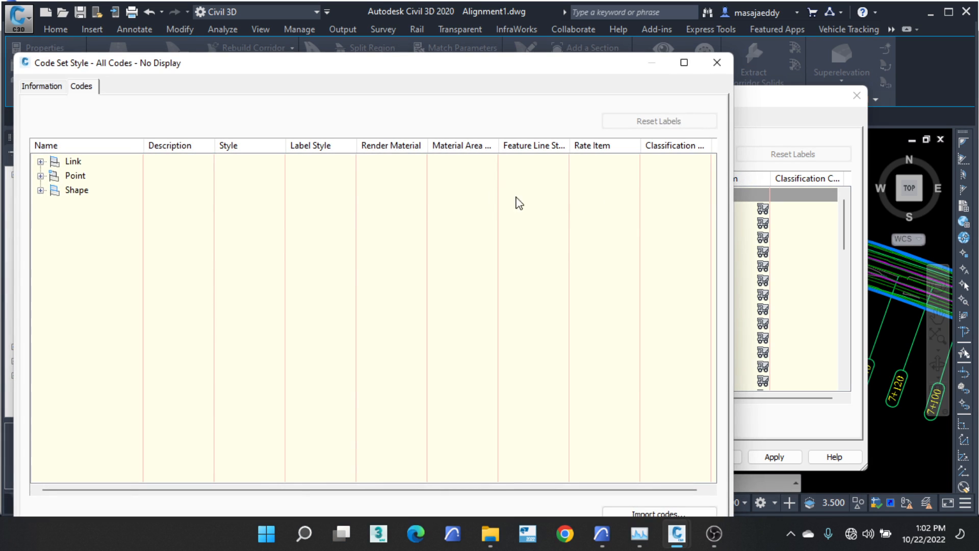
left_click_drag(235, 66, 428, 81)
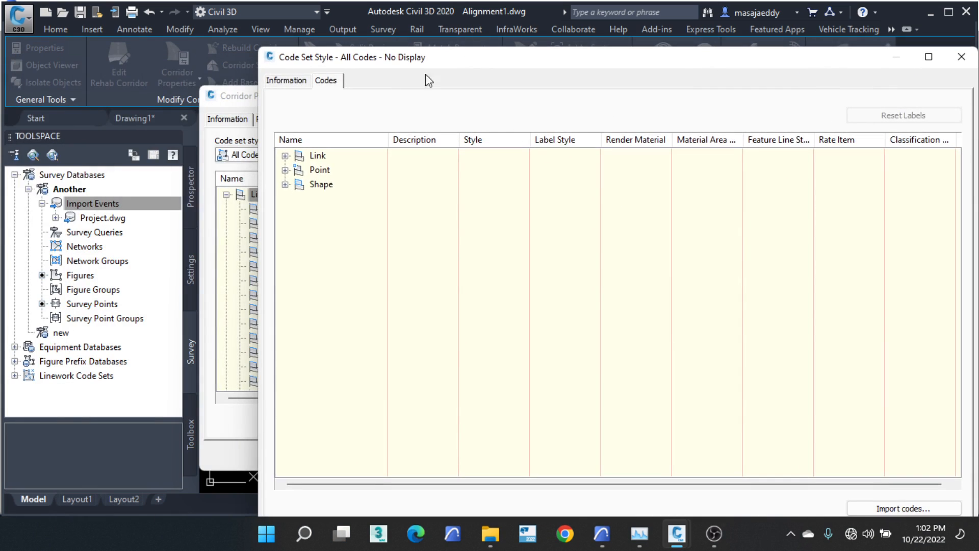
left_click(284, 156)
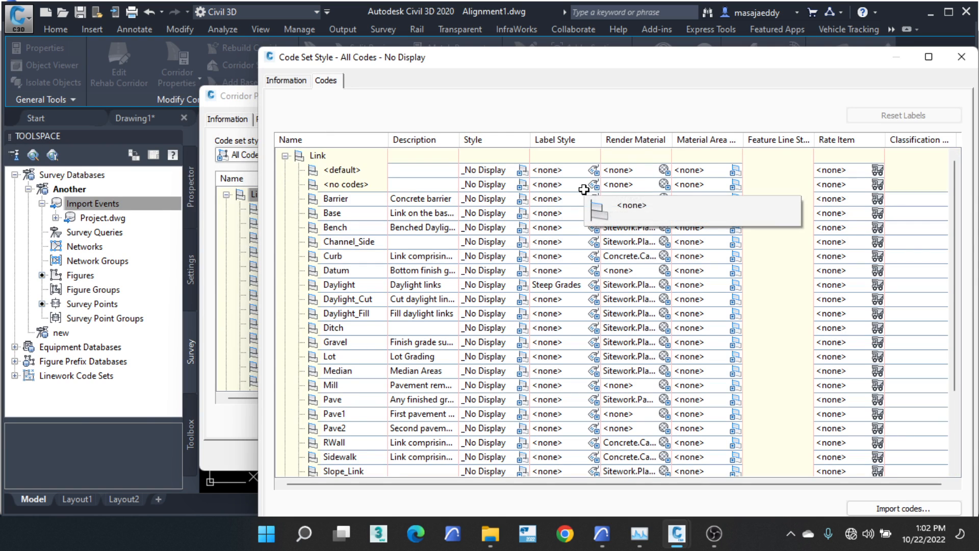
scroll(443, 215, "down", 2)
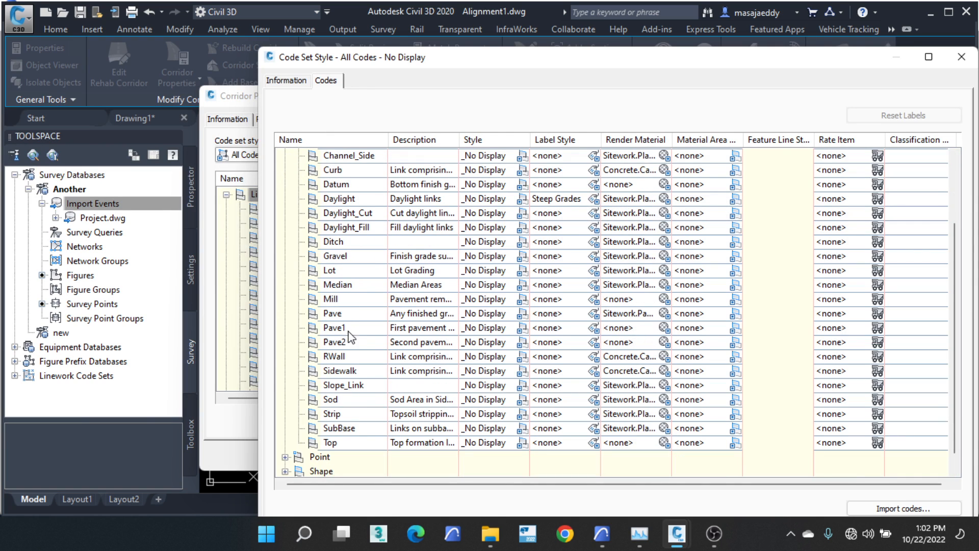
Step: Set the material area fill style of the Pave link code to the Pave shape style
left_click(329, 313)
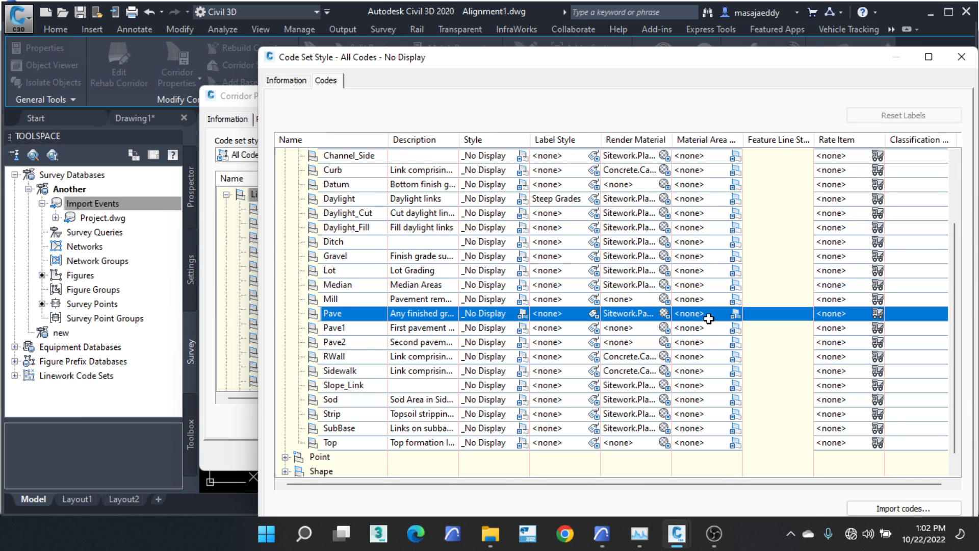
left_click(736, 315)
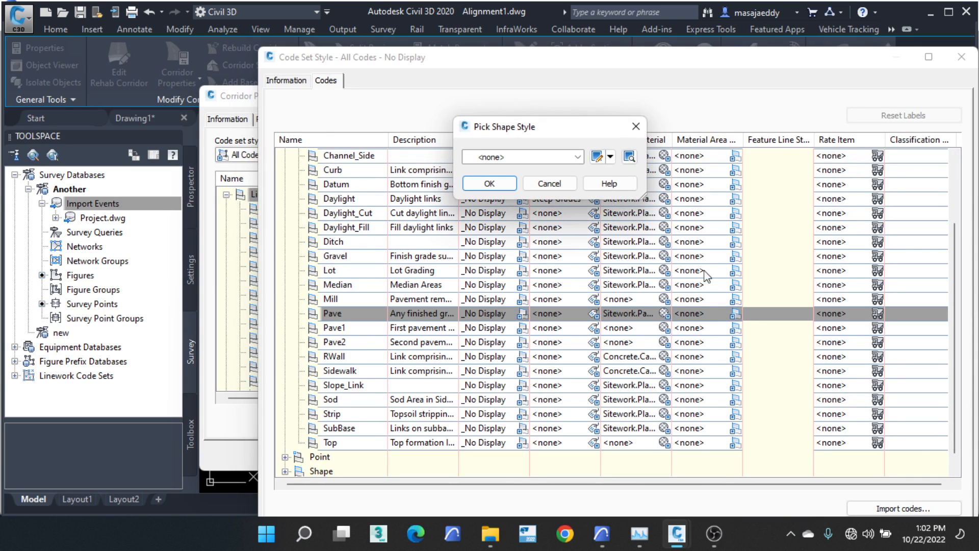
left_click(578, 157)
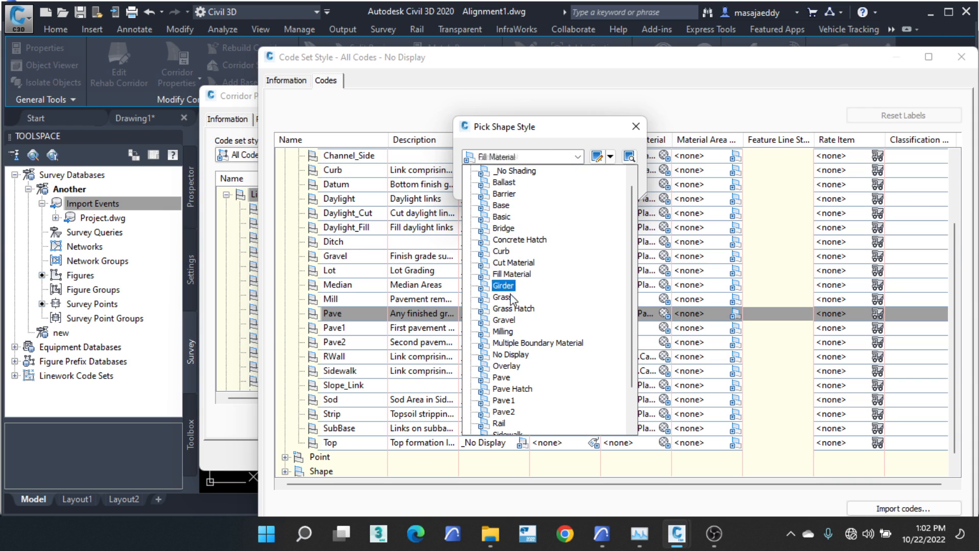
left_click(501, 377)
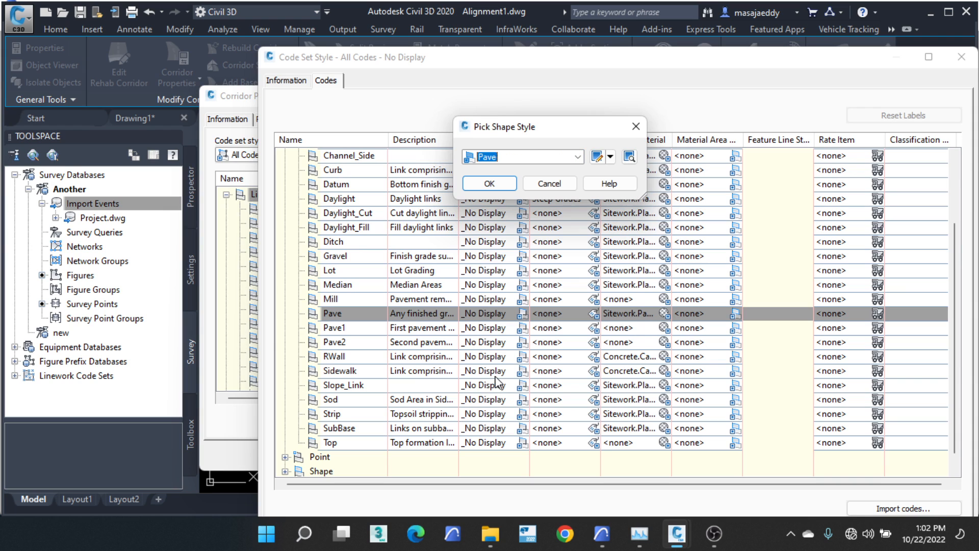
left_click(494, 184)
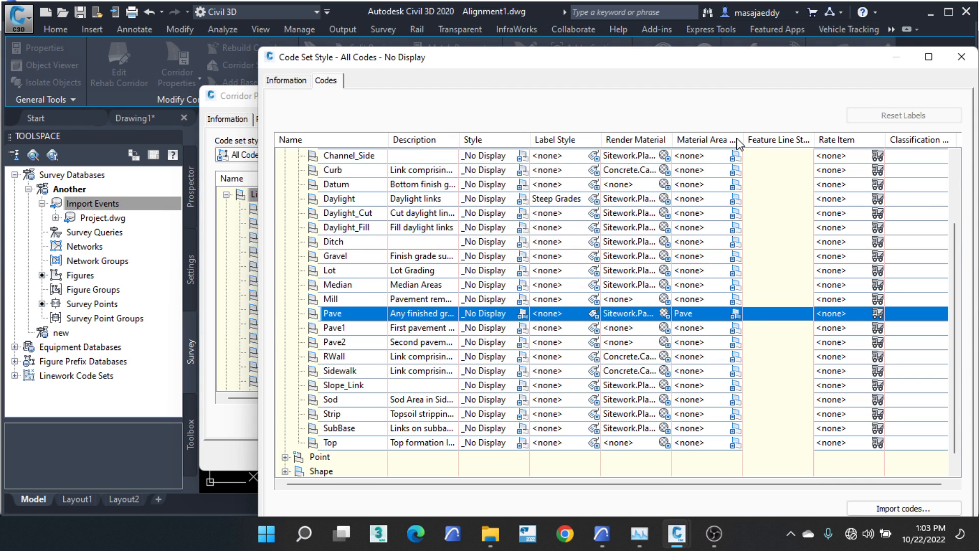
Step: Widen the Material Area Fill Style column, then accept the code set style and corridor property changes
left_click_drag(740, 134, 801, 136)
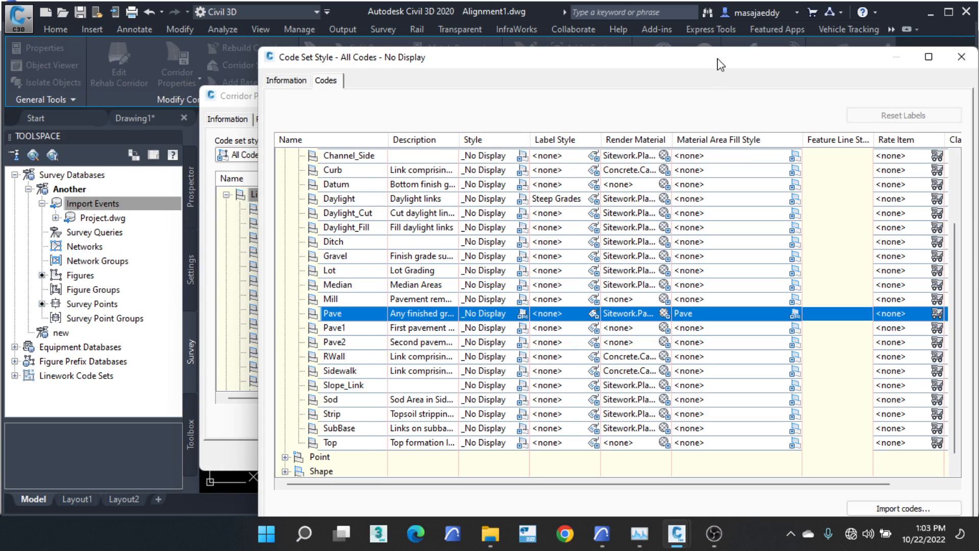
left_click_drag(720, 65, 620, 27)
left_click(680, 503)
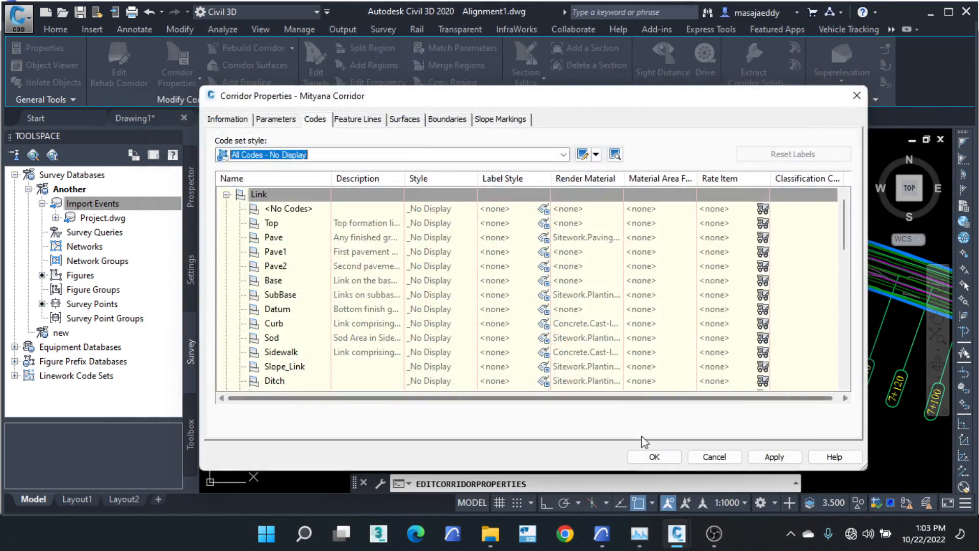
left_click(654, 456)
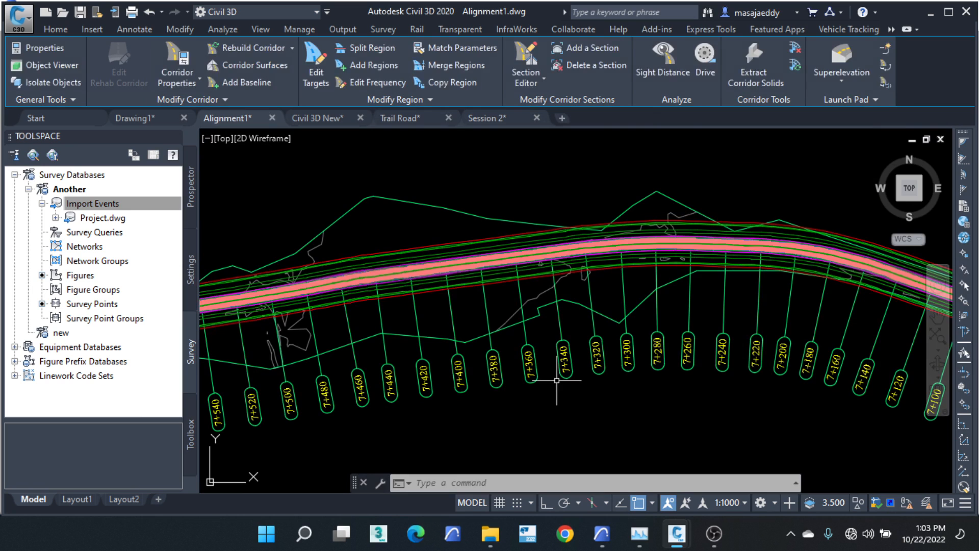
Step: Examine the pavement fill and its bounding feature lines along the corridor in plan view
scroll(375, 262, "up", 8)
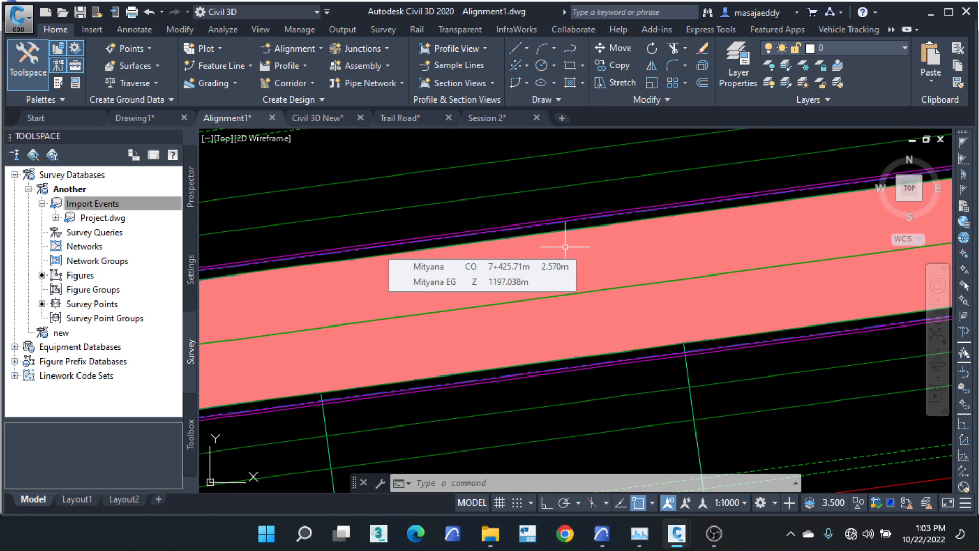
scroll(573, 254, "down", 2)
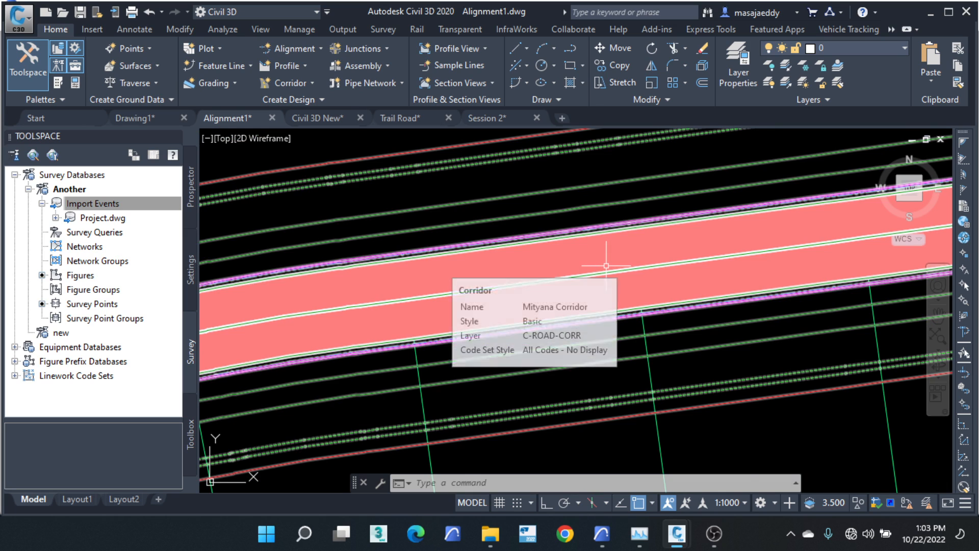
scroll(599, 295, "down", 3)
scroll(559, 298, "up", 4)
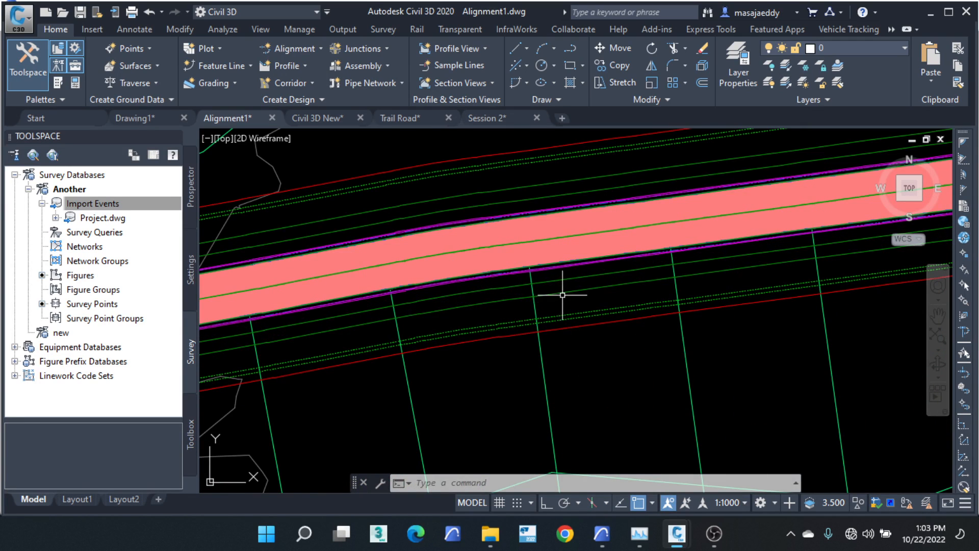
scroll(559, 296, "down", 4)
scroll(468, 307, "up", 2)
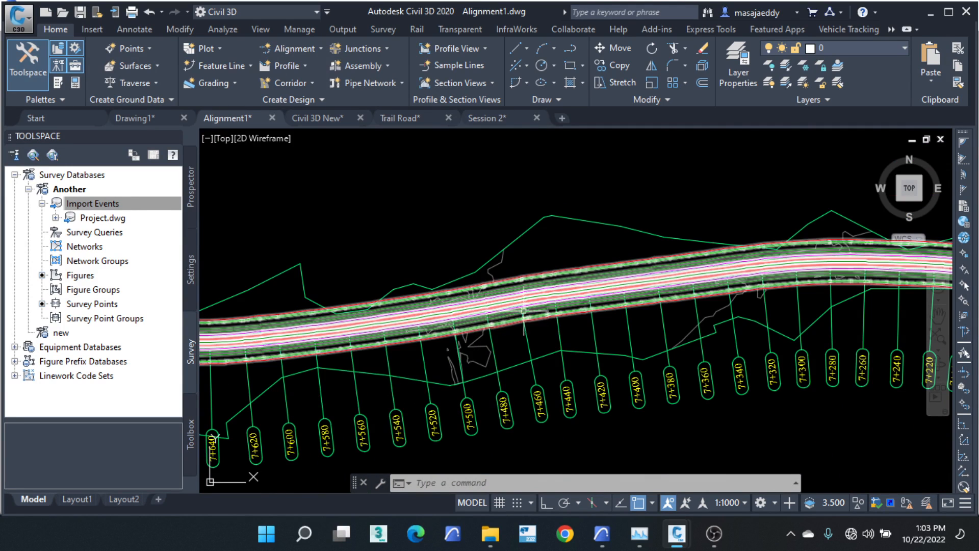
scroll(542, 247, "up", 5)
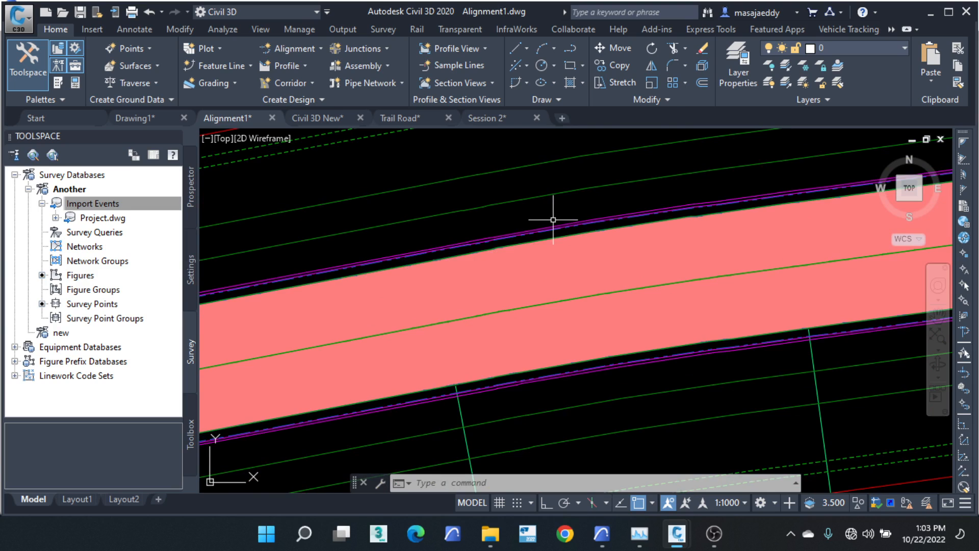
mouse_move(553, 220)
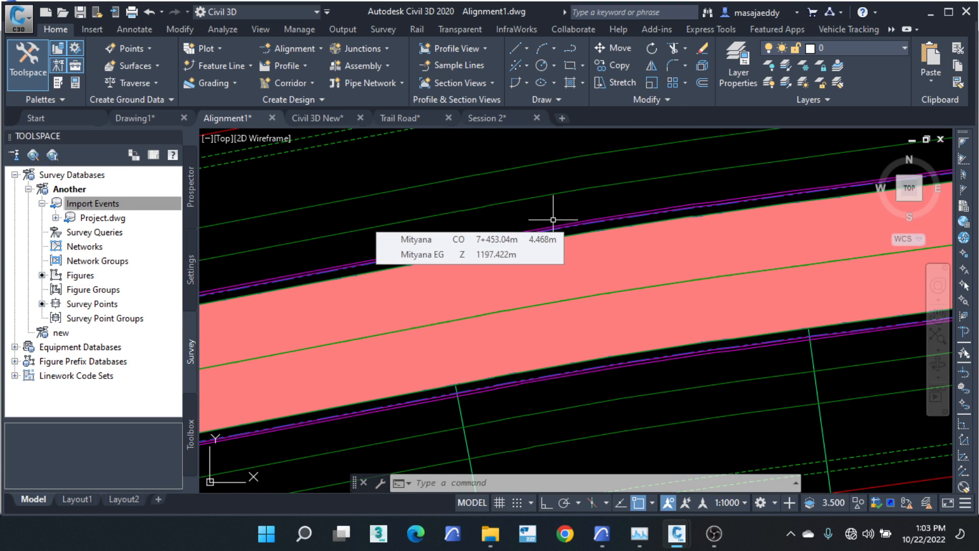
Step: Open the Mityana Corridor's properties and choose All Codes - No Display as its code set style
left_click(568, 188)
left_click(527, 229)
right_click(527, 232)
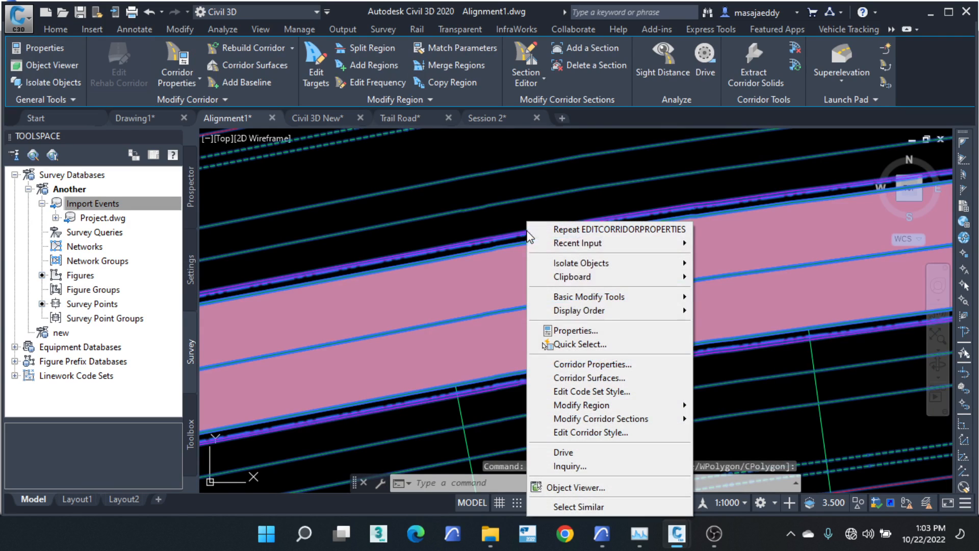
left_click(599, 364)
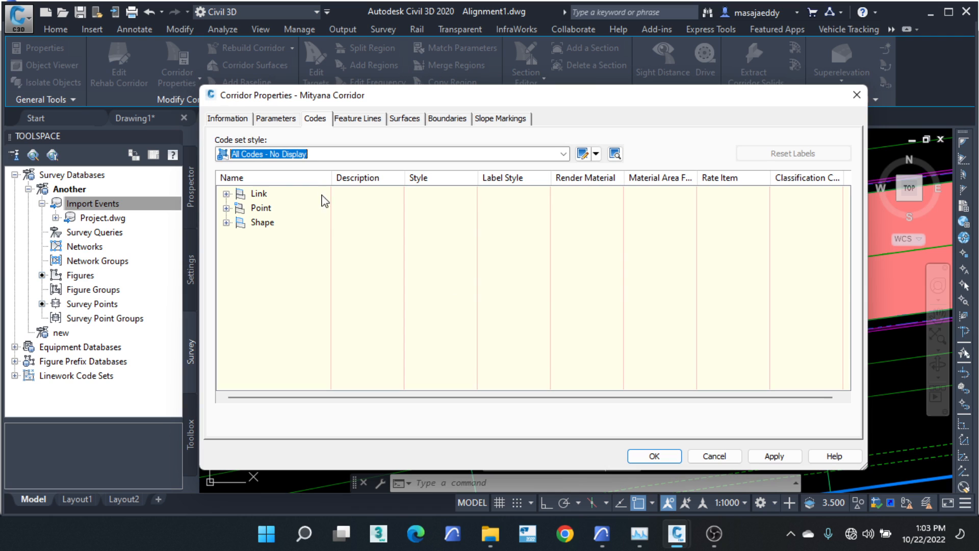
left_click(323, 124)
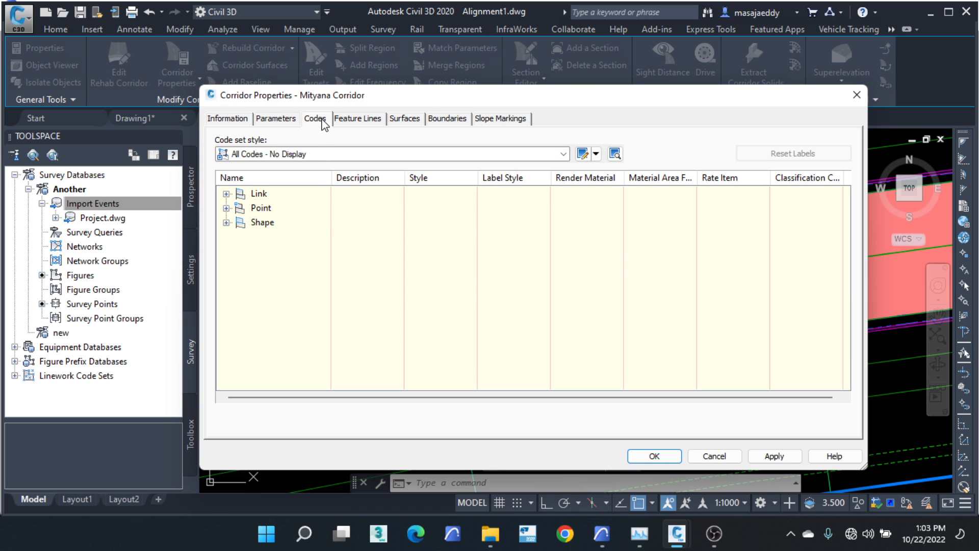
left_click(455, 154)
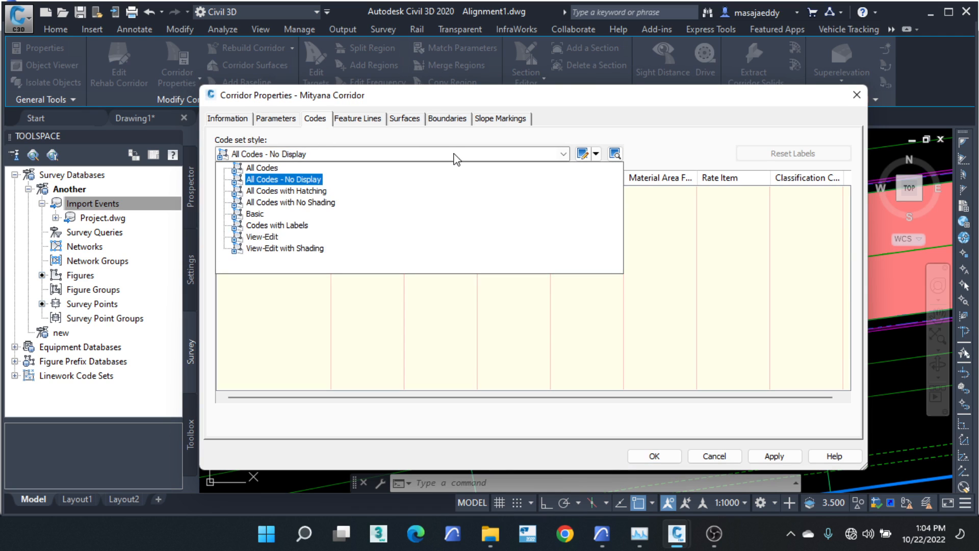
left_click(294, 179)
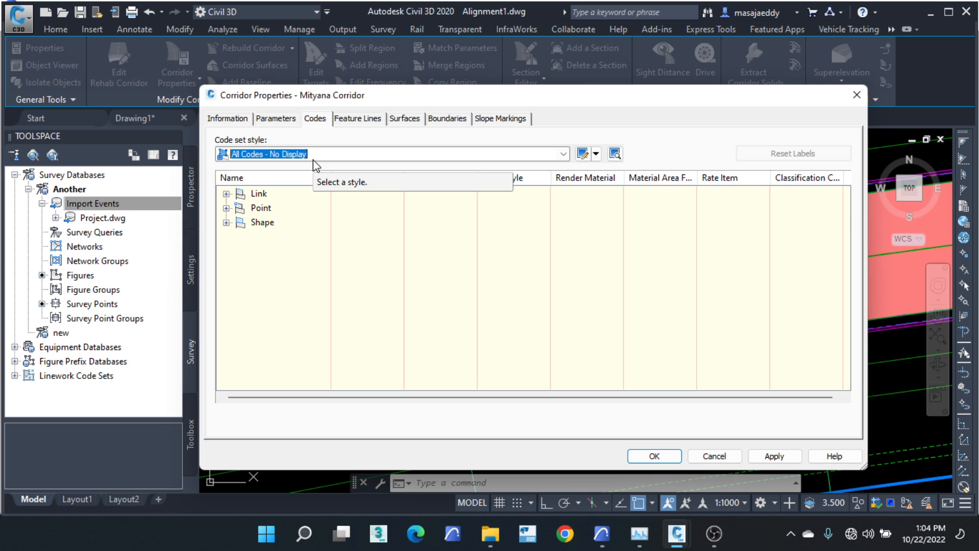
Step: Open the All Codes - No Display code set style for editing at its code list
left_click(596, 154)
left_click(595, 153)
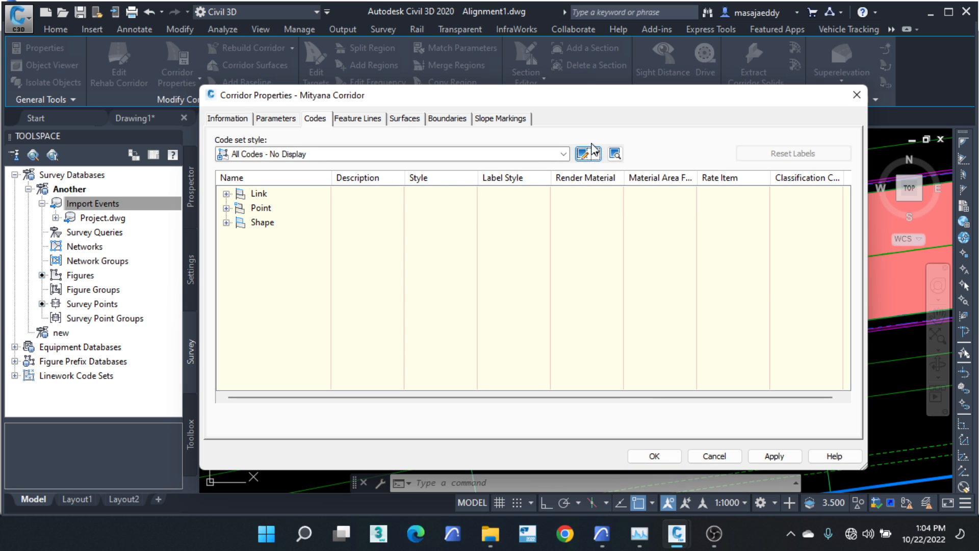
left_click(595, 152)
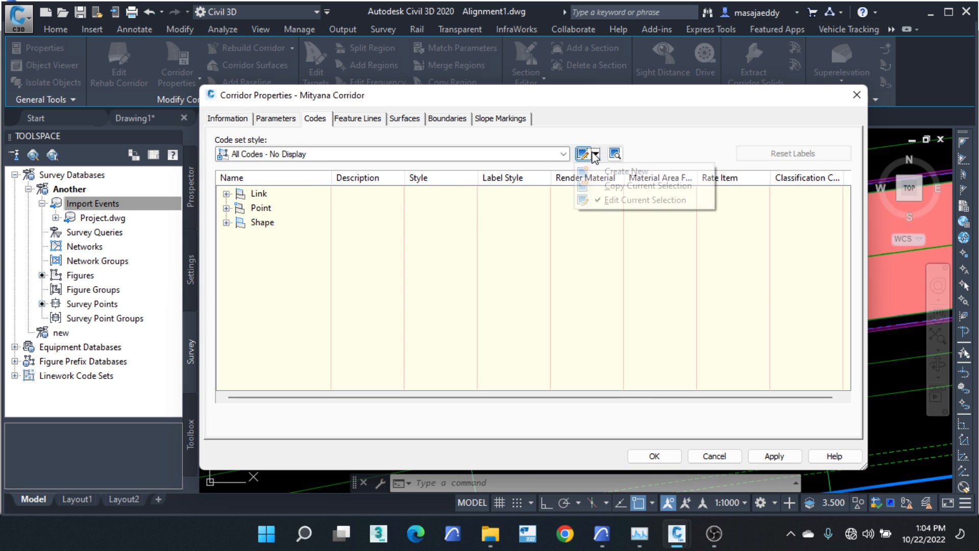
left_click(622, 201)
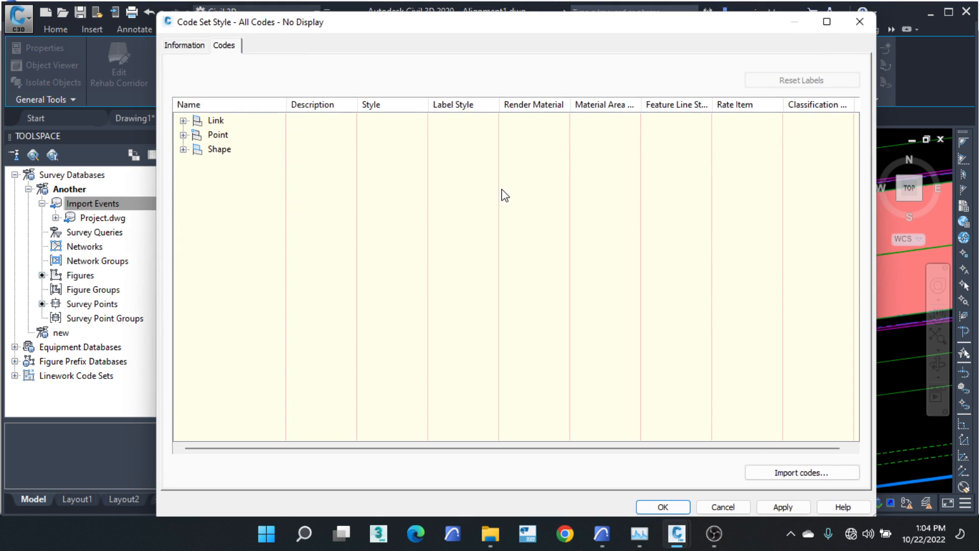
left_click(184, 46)
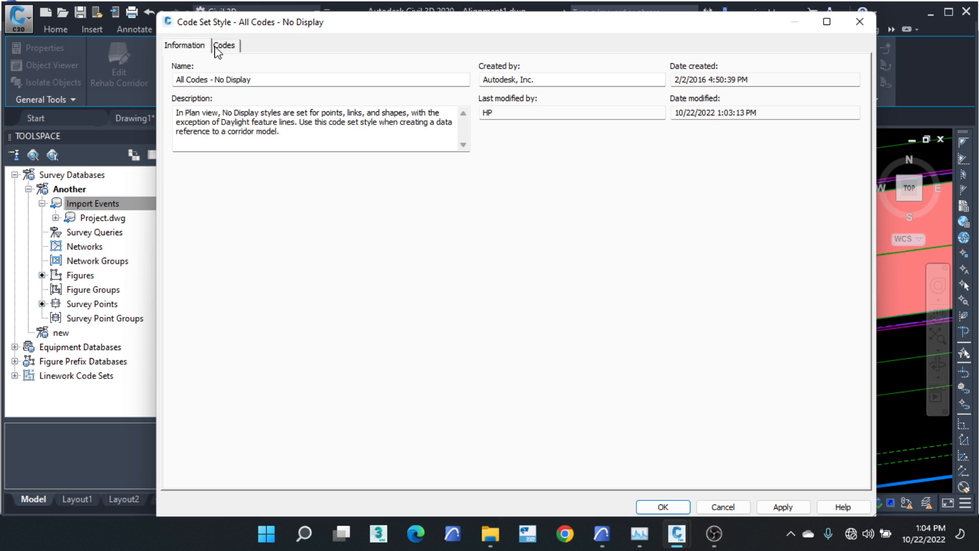
left_click(224, 48)
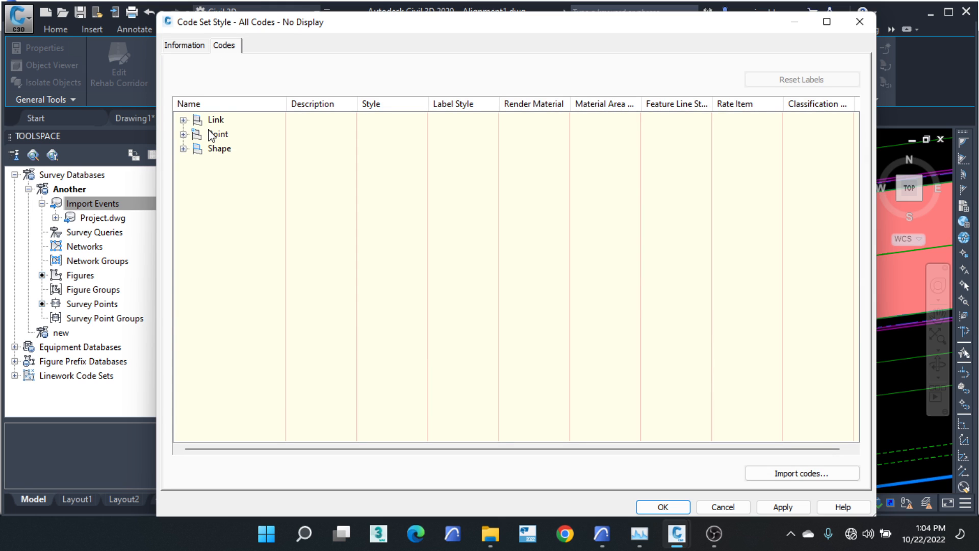
Step: Expand the link codes, select the Pave code and widen the Material Area Fill Style column
left_click(183, 119)
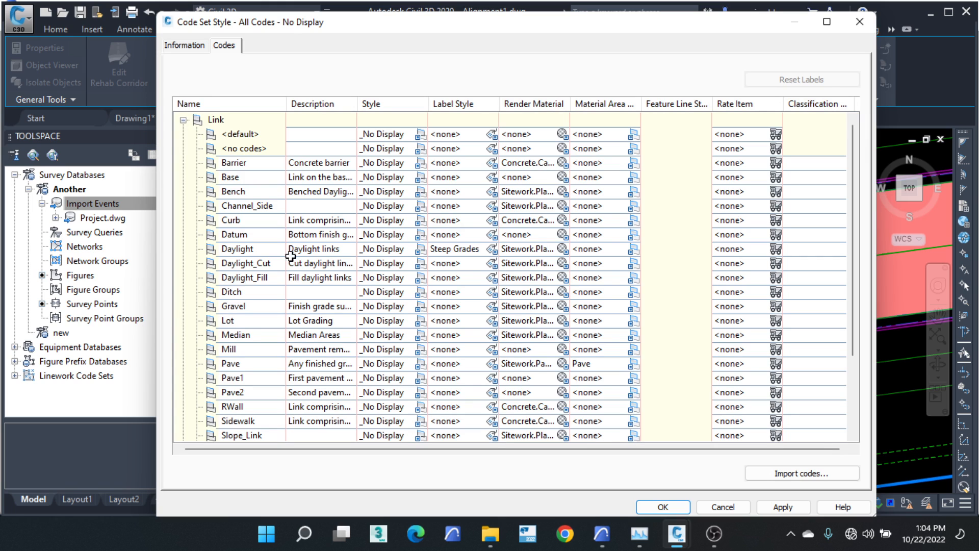
left_click(228, 365)
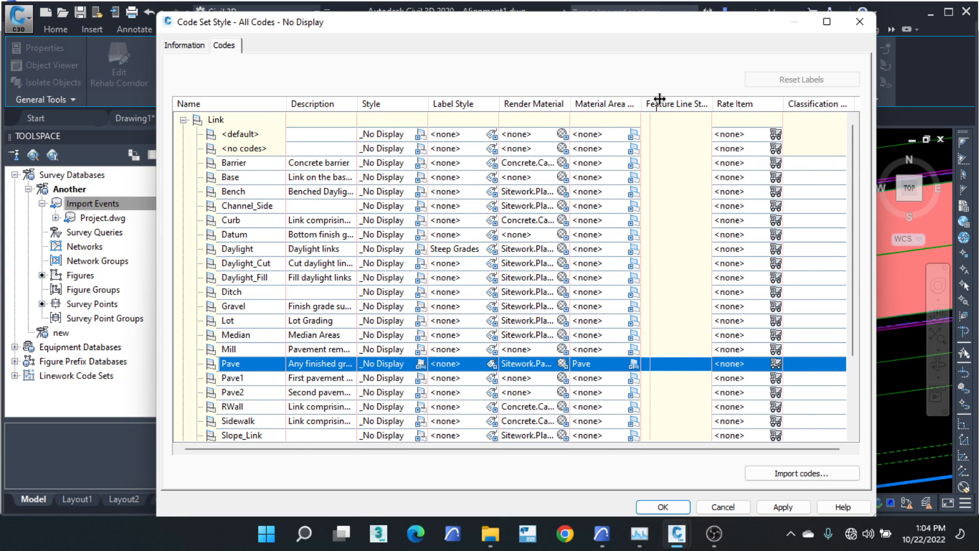
left_click_drag(659, 98, 671, 98)
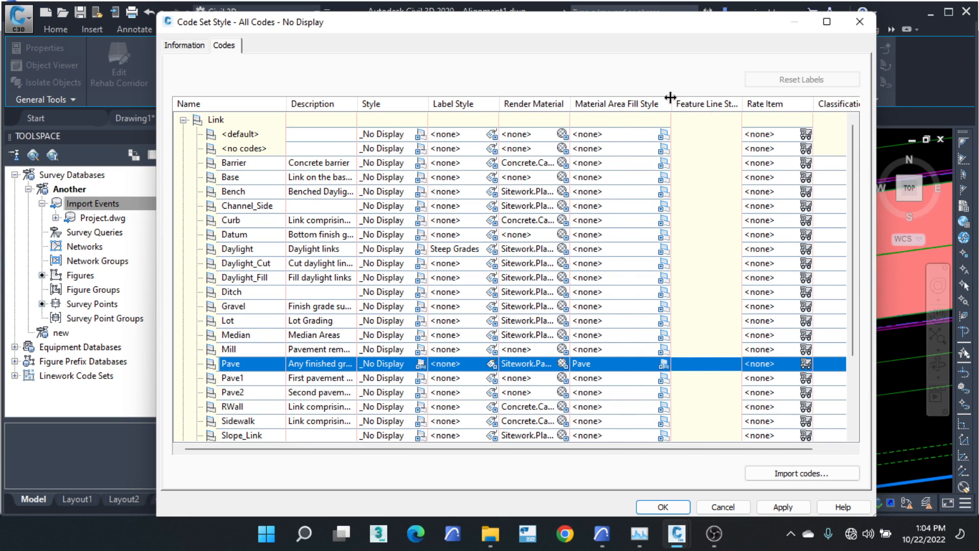
Step: Keep Pave as the Pave link code's material area fill style and open that shape style for editing
left_click(662, 364)
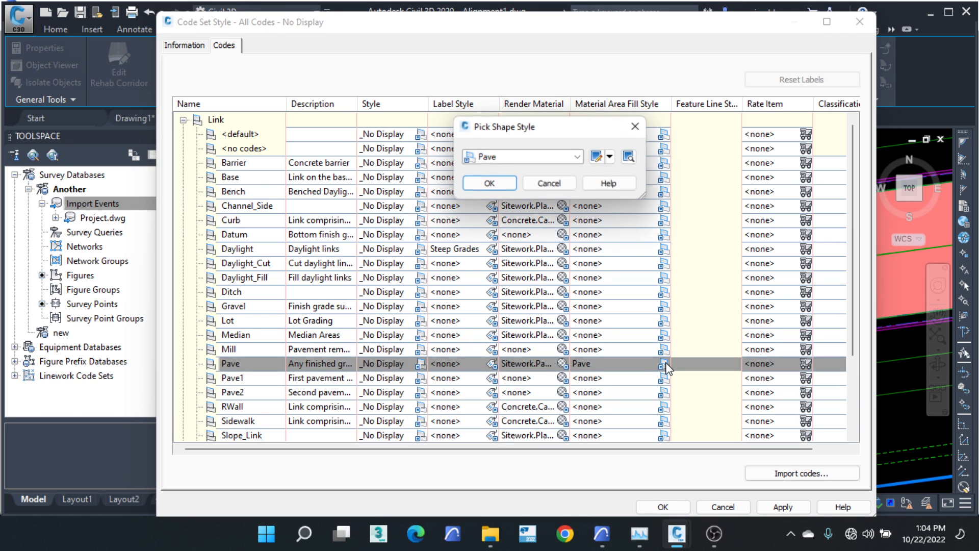
left_click(578, 157)
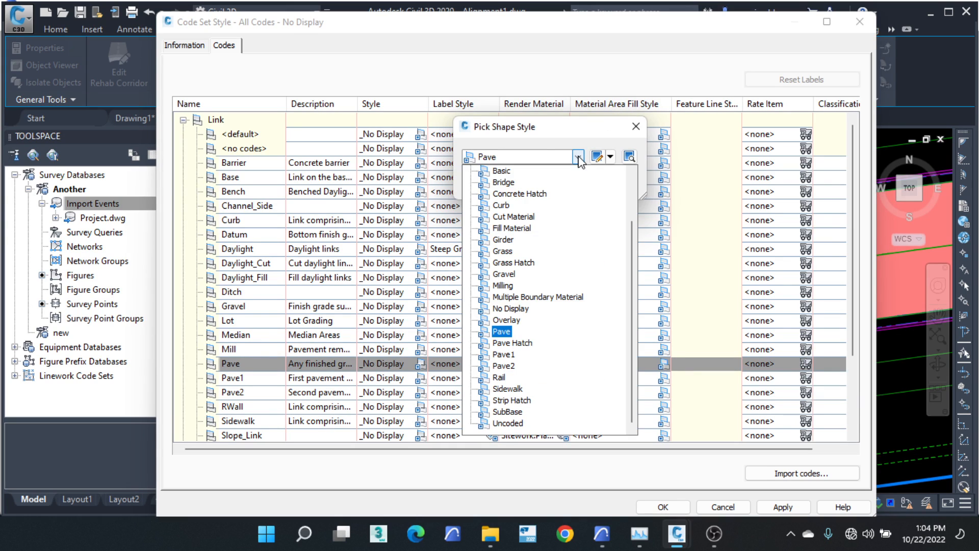
left_click(500, 332)
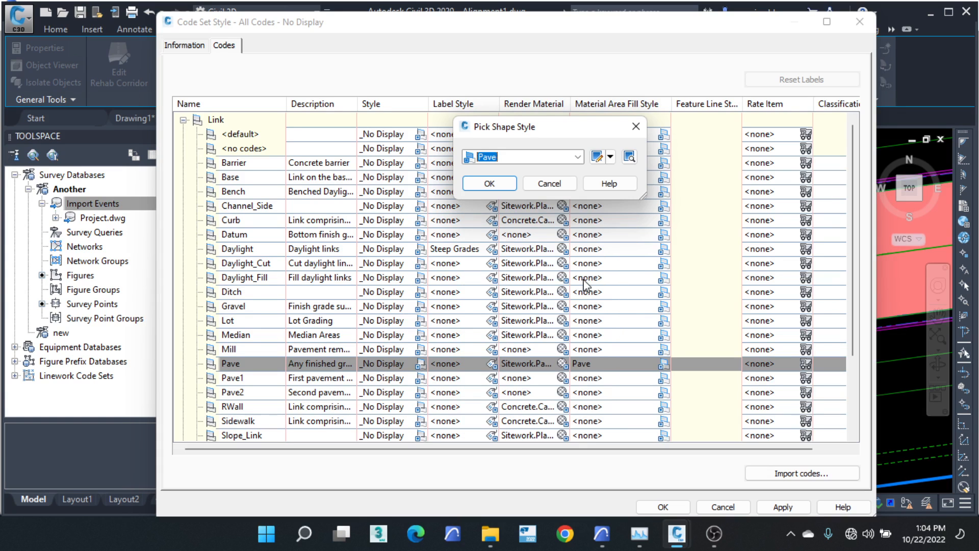
left_click(610, 156)
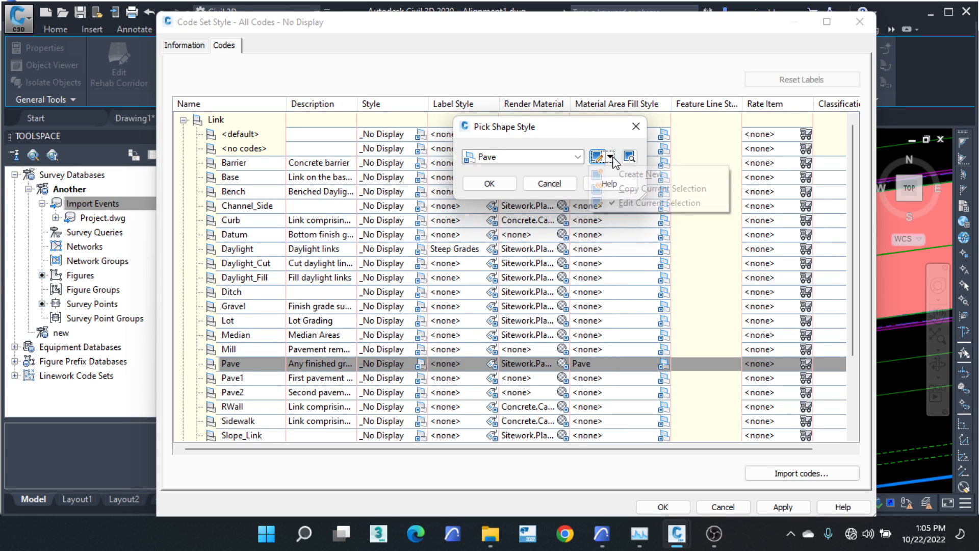
left_click(650, 205)
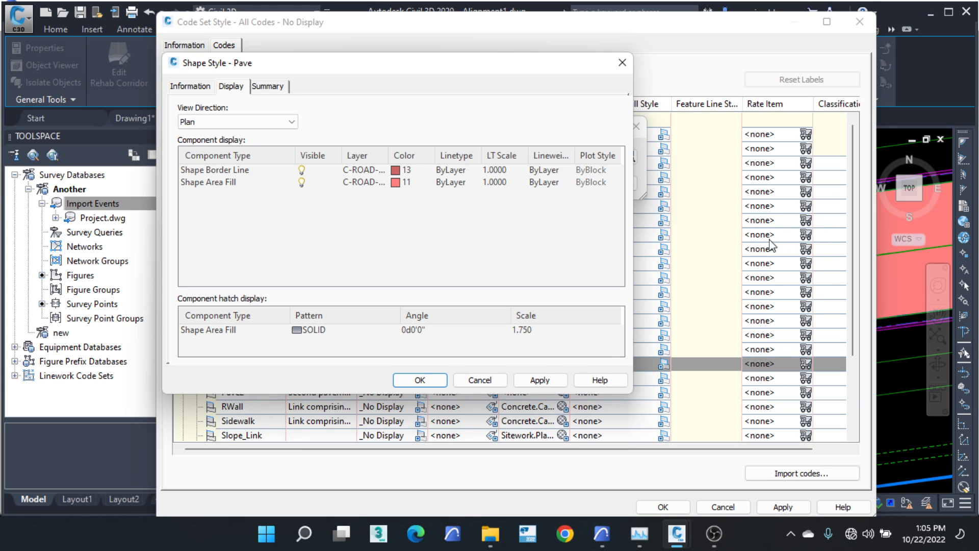
Step: Try colour 252 for the Pave shape style's area fill and border line, then close the style without saving
left_click(402, 185)
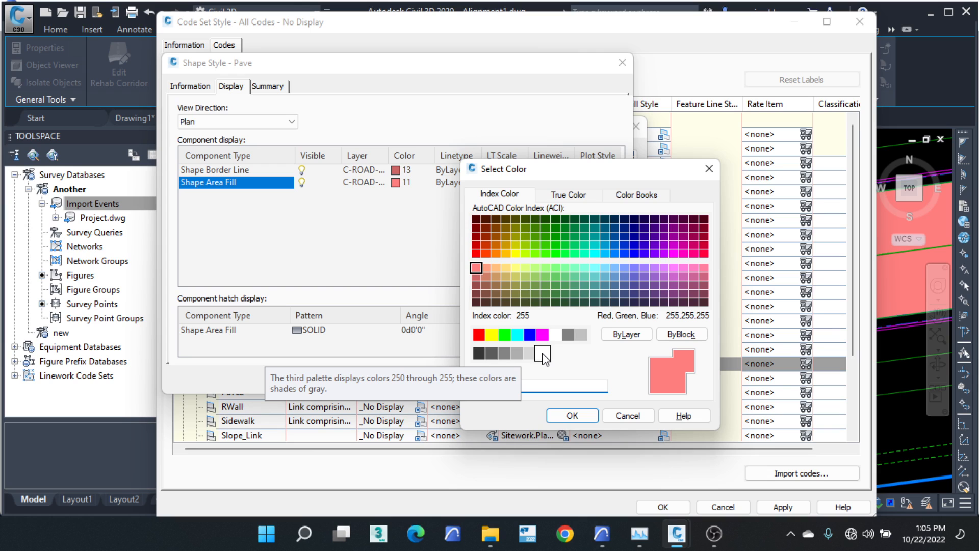
left_click(504, 353)
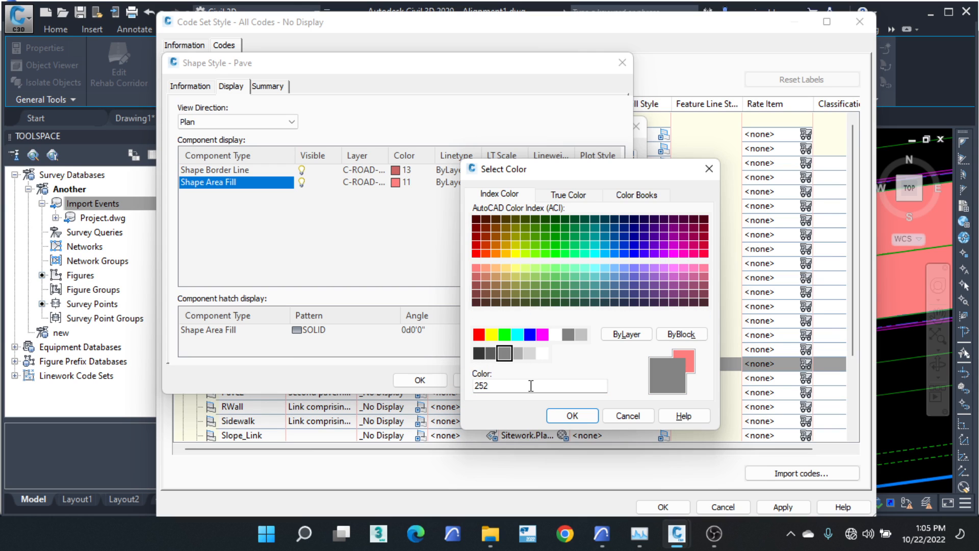
left_click(572, 415)
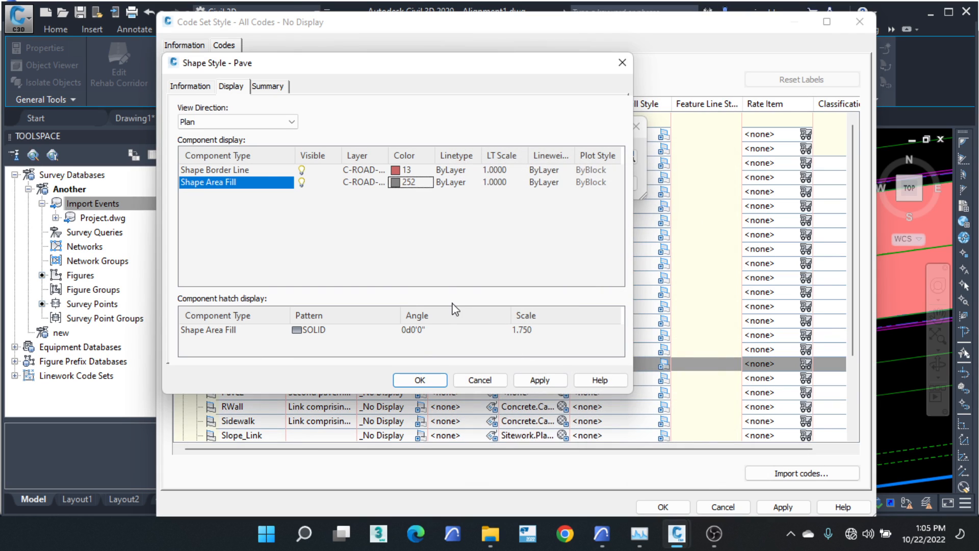
left_click(400, 170)
left_click(505, 353)
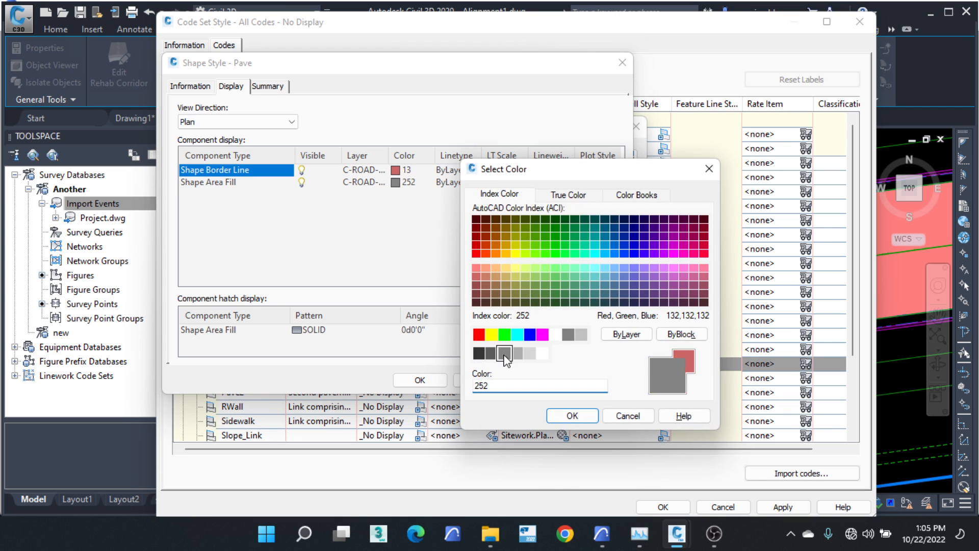
left_click(569, 416)
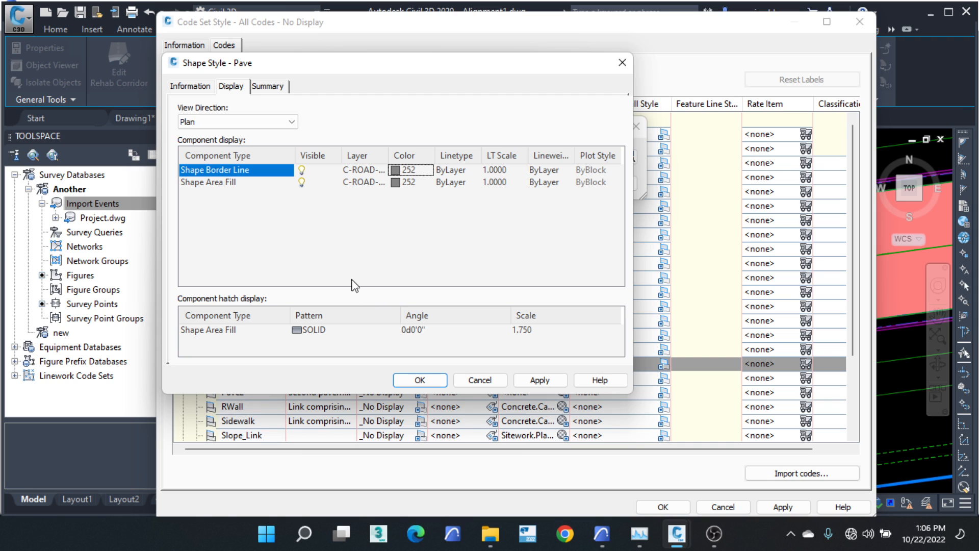
left_click(400, 183)
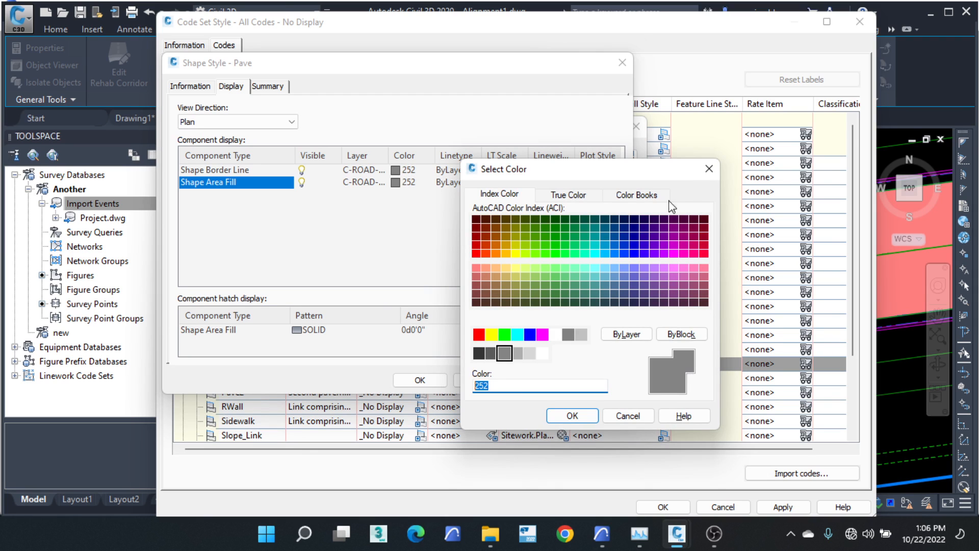
left_click(708, 169)
left_click(622, 63)
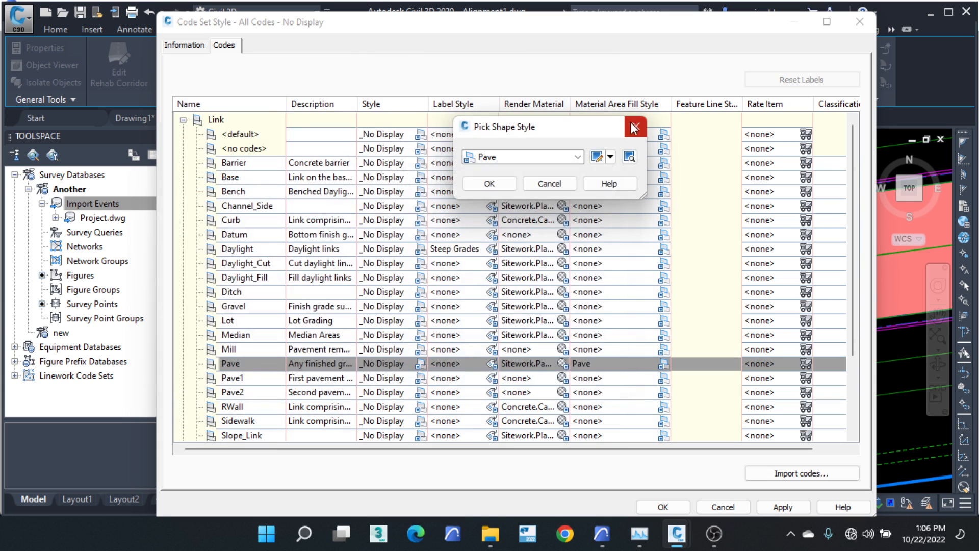
left_click(636, 129)
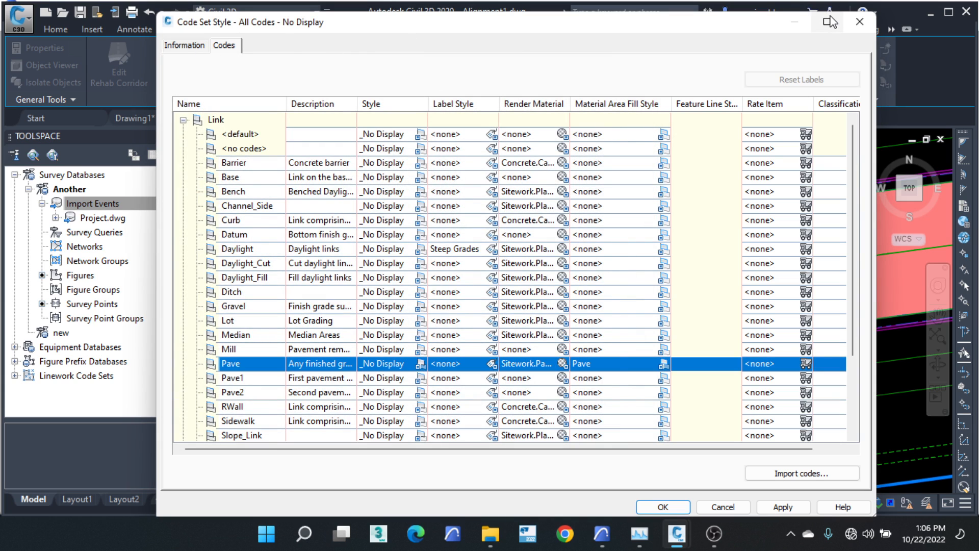
Step: Reopen the Pave shape style for editing from the Pave link code's material area fill
mouse_move(830, 20)
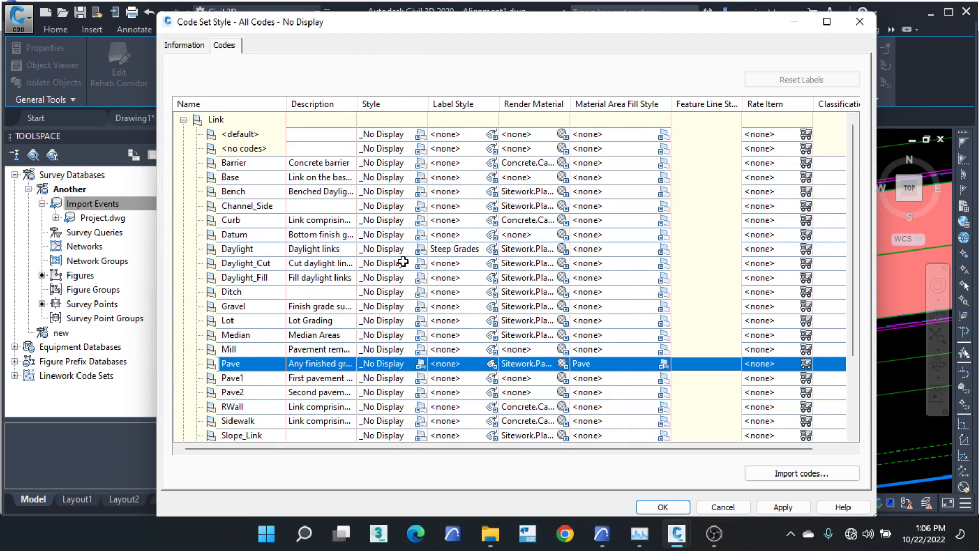
left_click(663, 363)
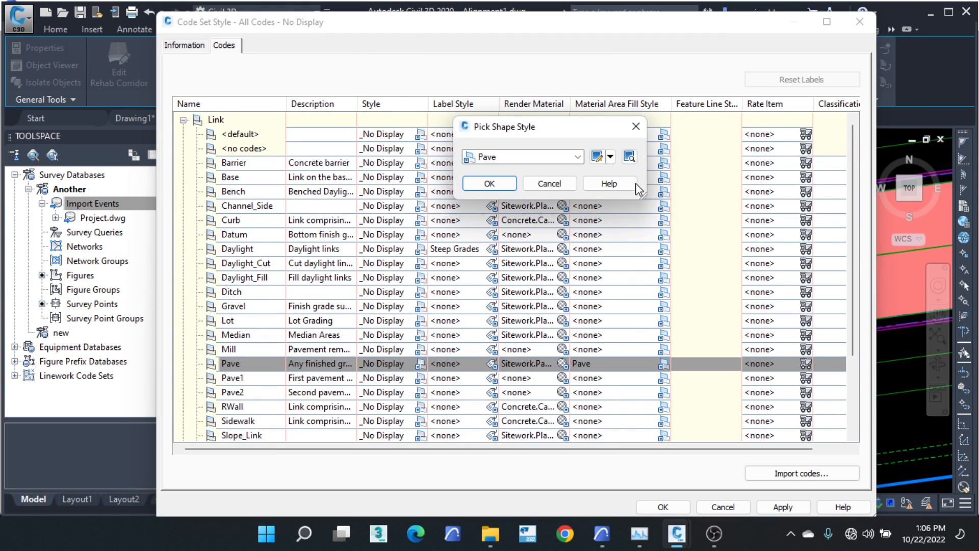
left_click(610, 157)
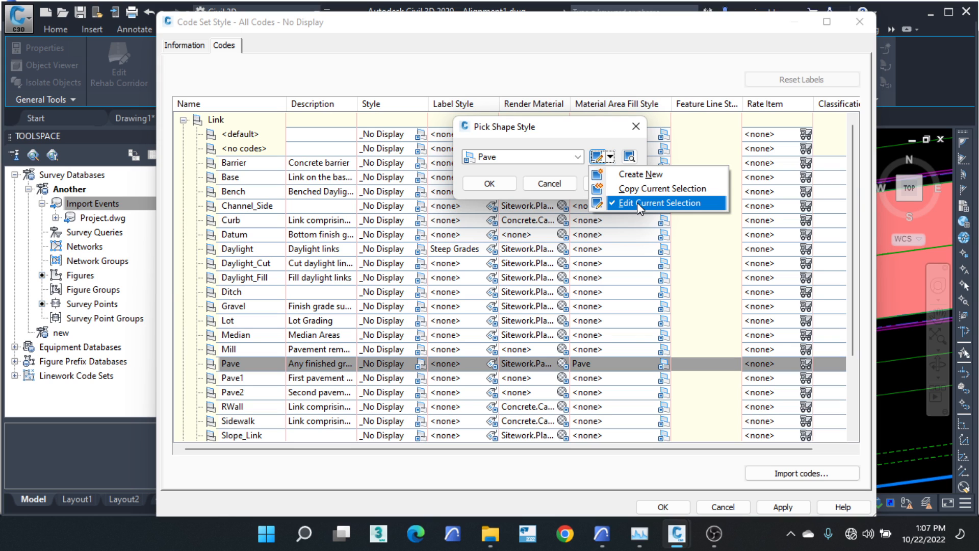
left_click(637, 203)
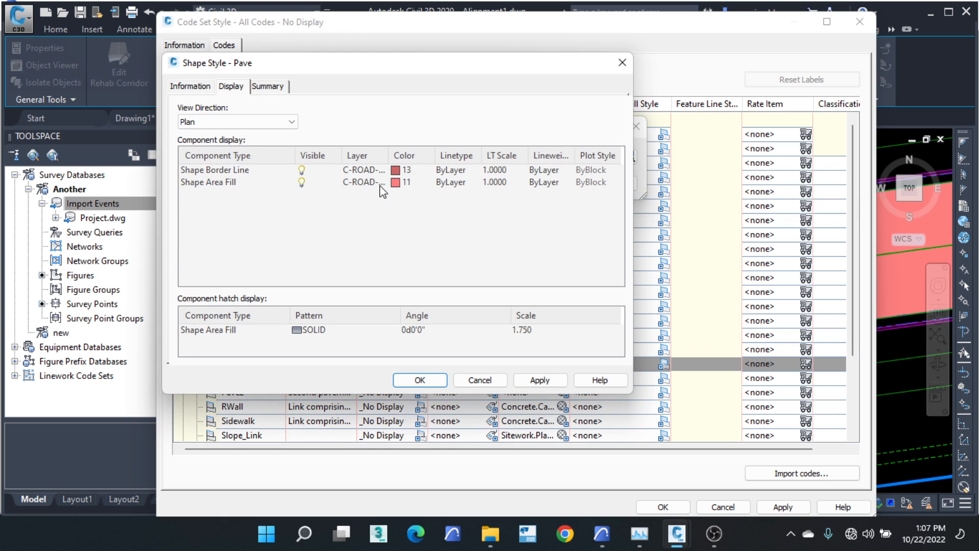
Step: Set the Pave shape style's area fill colour to index colour 252
left_click(400, 182)
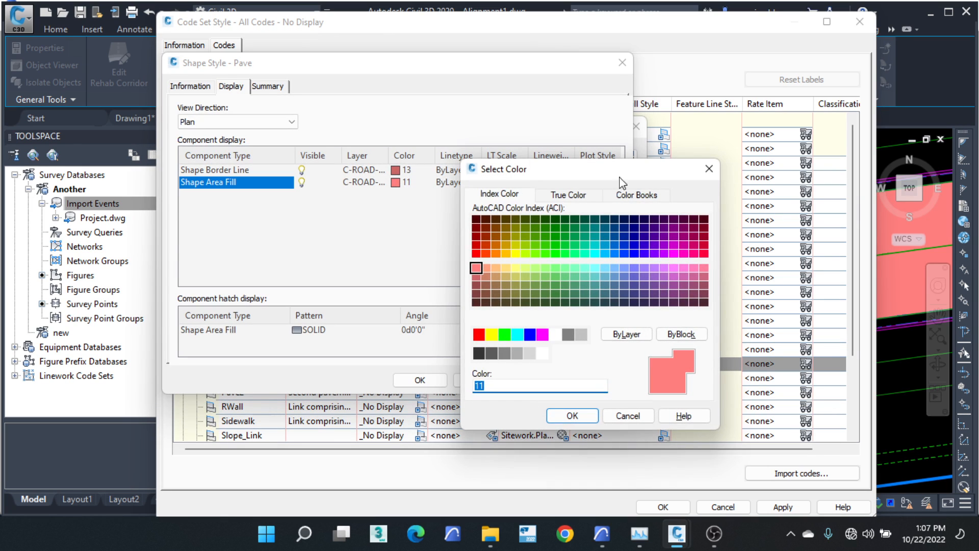
left_click(708, 169)
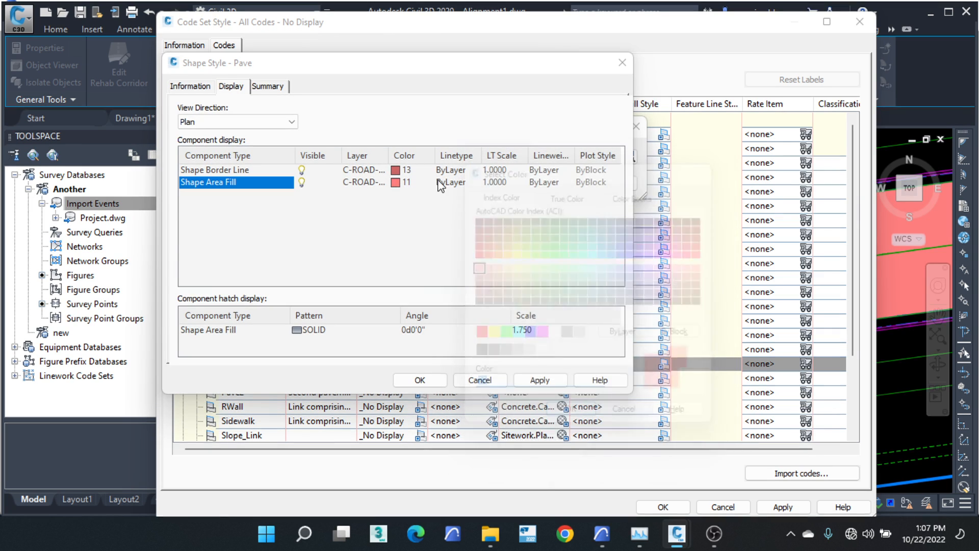
left_click(399, 182)
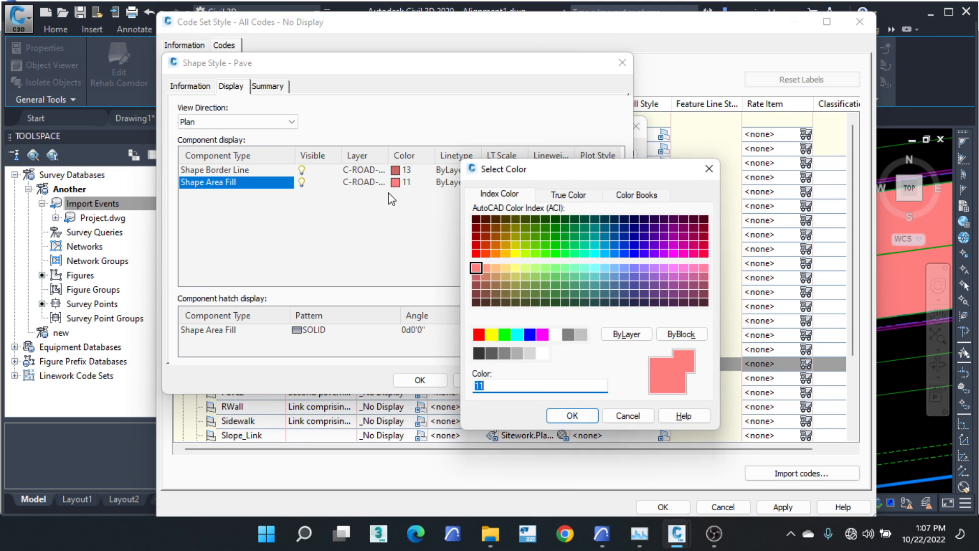
left_click(516, 353)
left_click(506, 356)
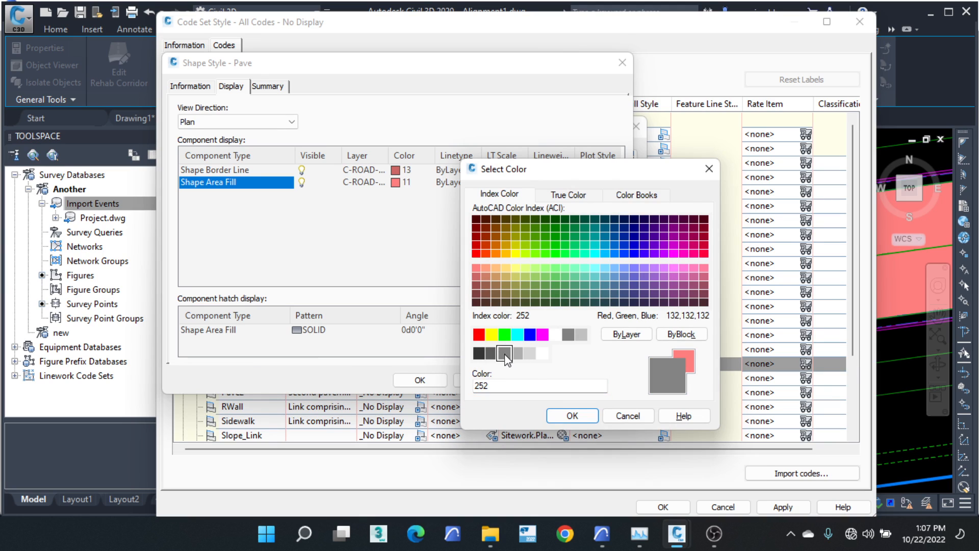
left_click_drag(491, 386, 462, 386)
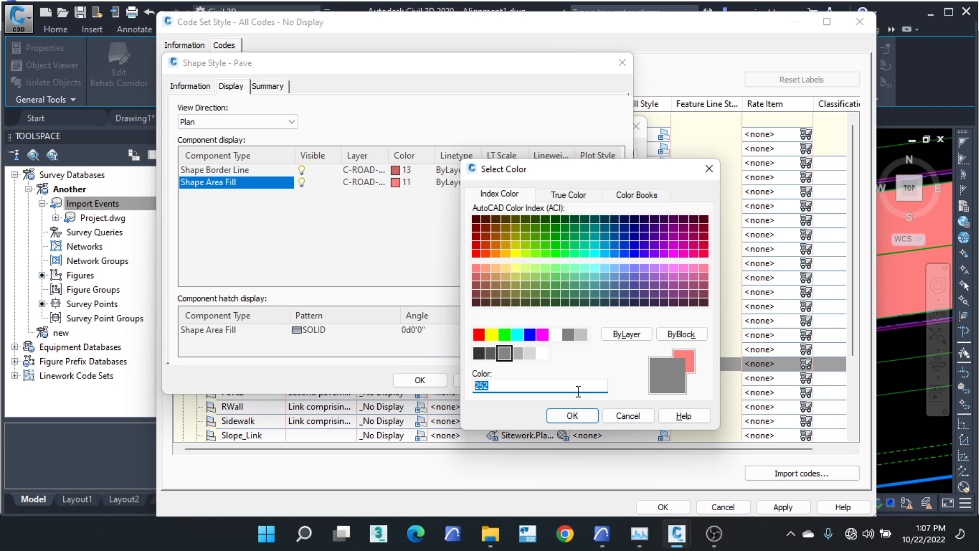
left_click(572, 415)
Step: Set the Pave shape style's border line colour to 252 and save the style
left_click(400, 169)
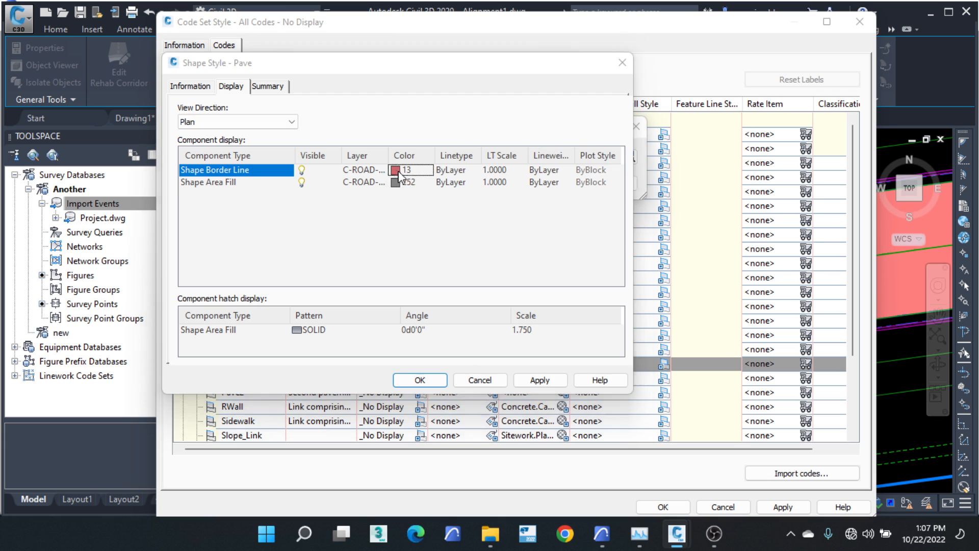
left_click(516, 353)
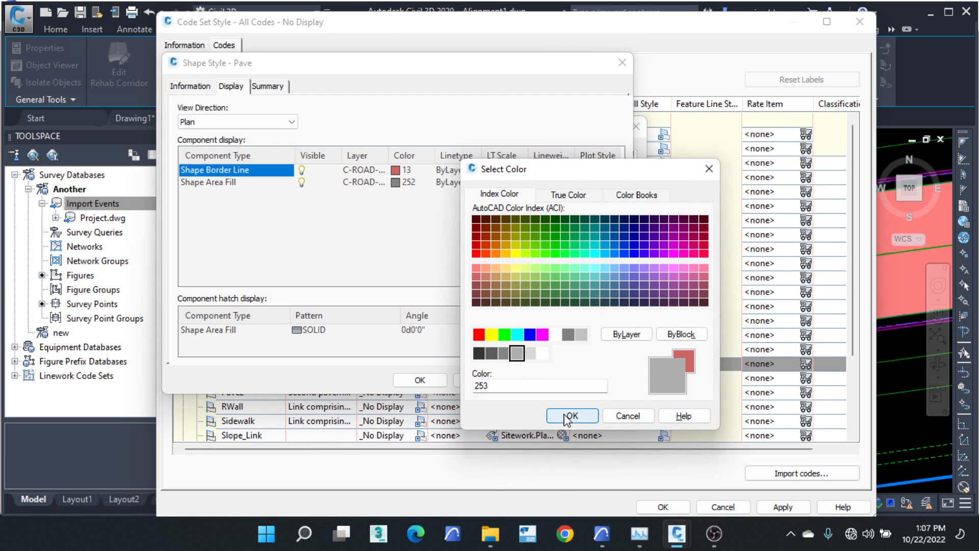
left_click(504, 353)
left_click(570, 416)
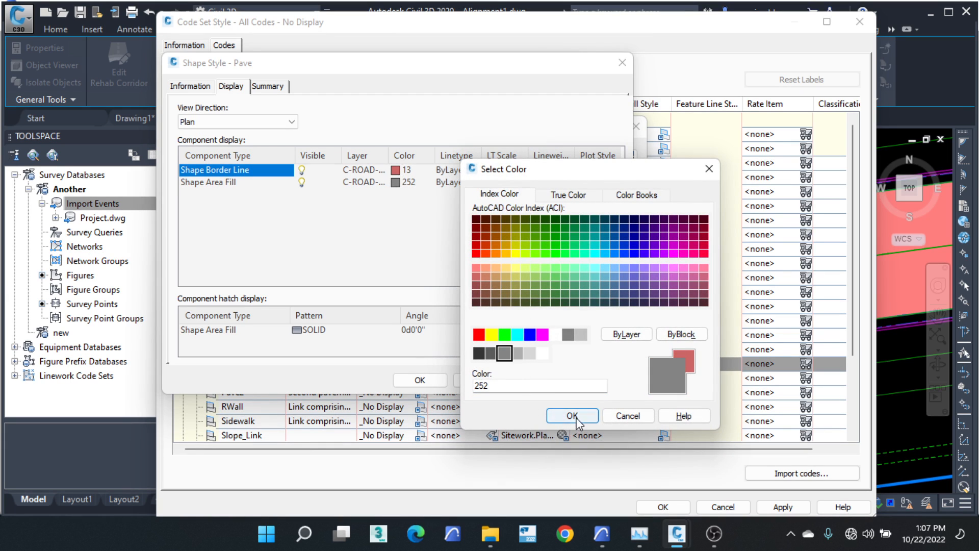
left_click(420, 379)
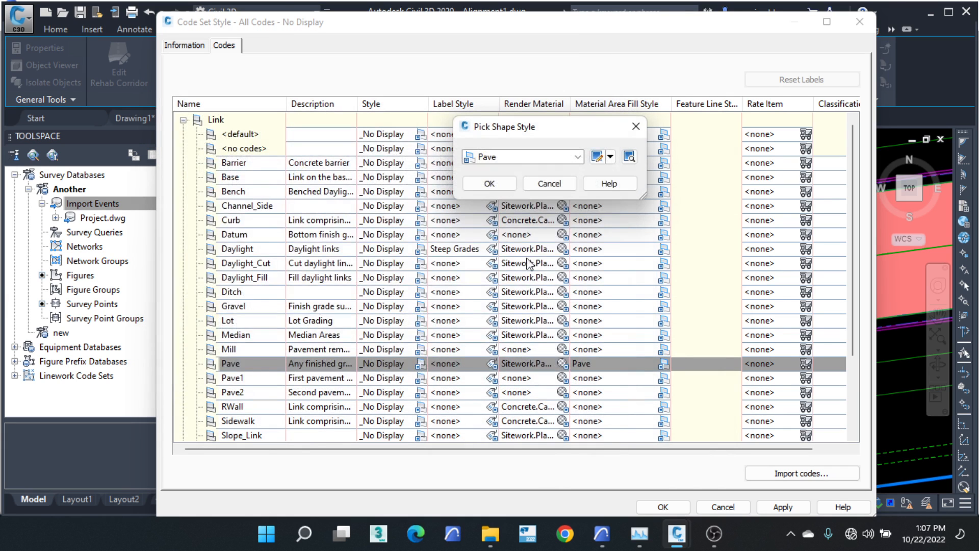
Step: Confirm Pave as the link code's area fill, then save the code set style and apply the corridor properties
left_click(489, 188)
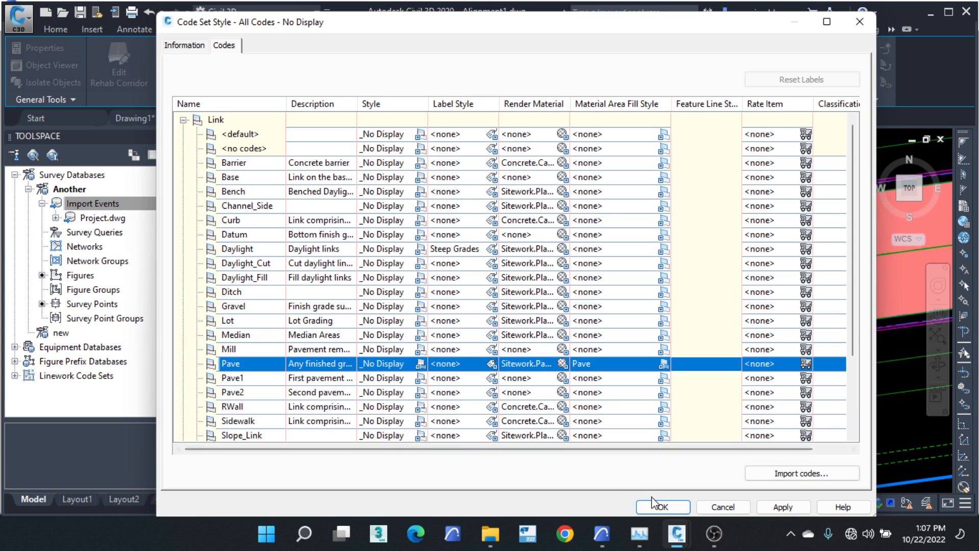
left_click(656, 506)
left_click(772, 455)
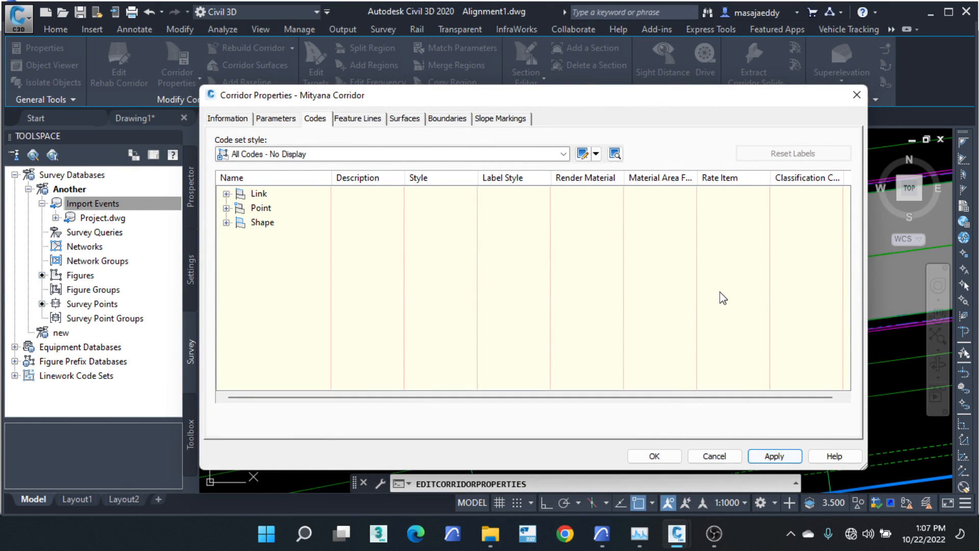
left_click(654, 456)
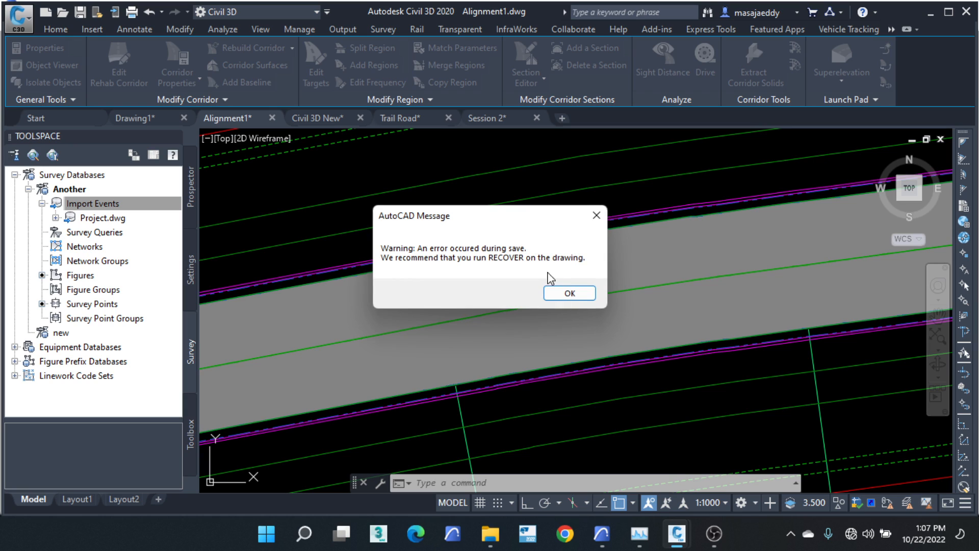
left_click(569, 294)
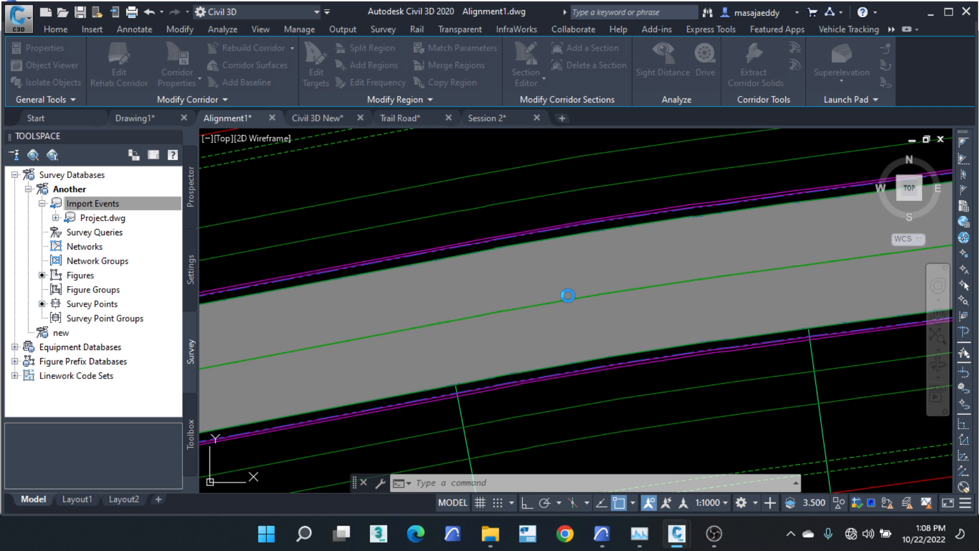
Step: Open the Mityana Corridor's properties and expand its link codes for review
scroll(534, 262, "down", 4)
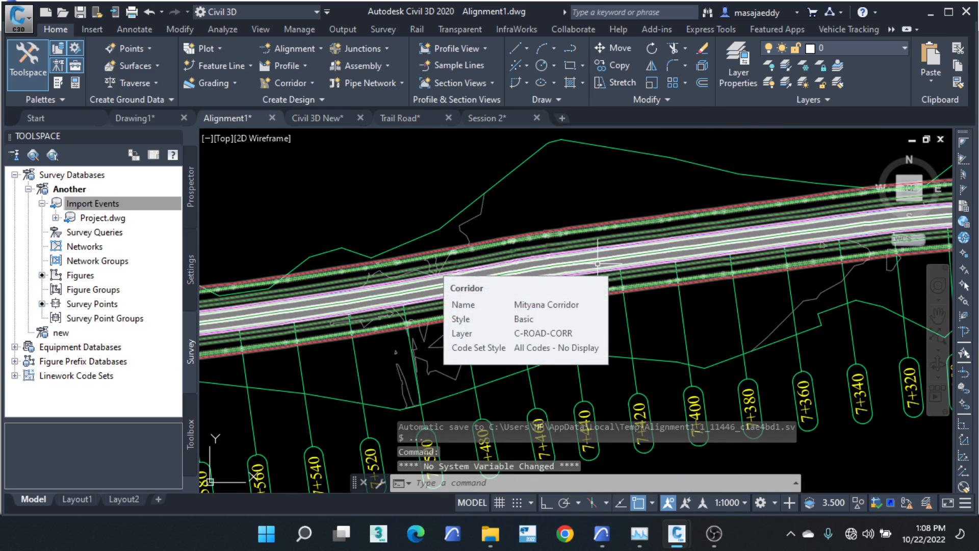
mouse_move(598, 263)
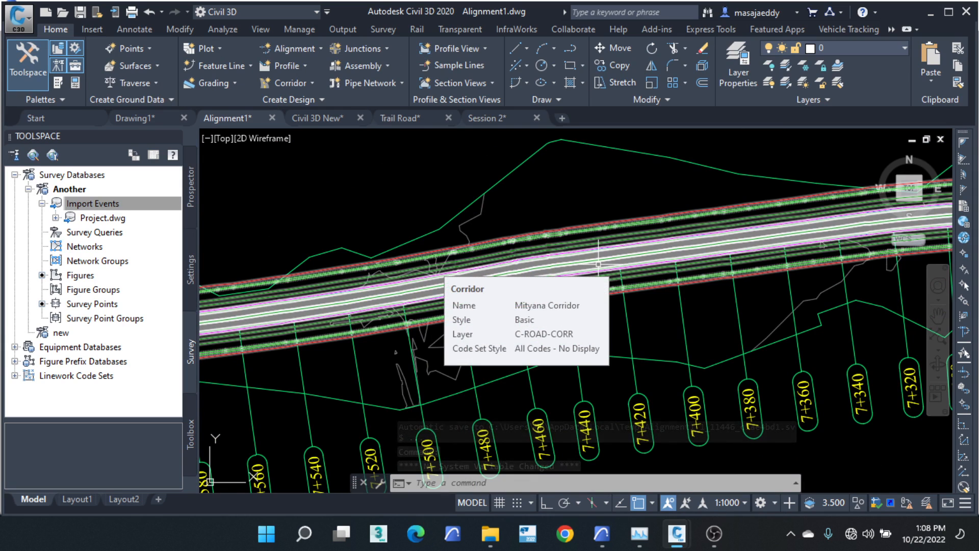
scroll(411, 284, "up", 2)
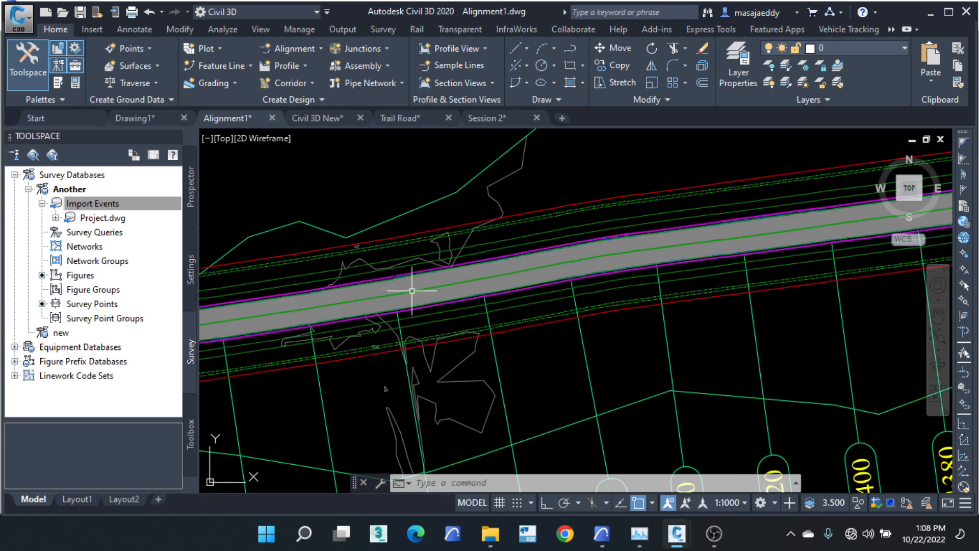
scroll(484, 295, "up", 3)
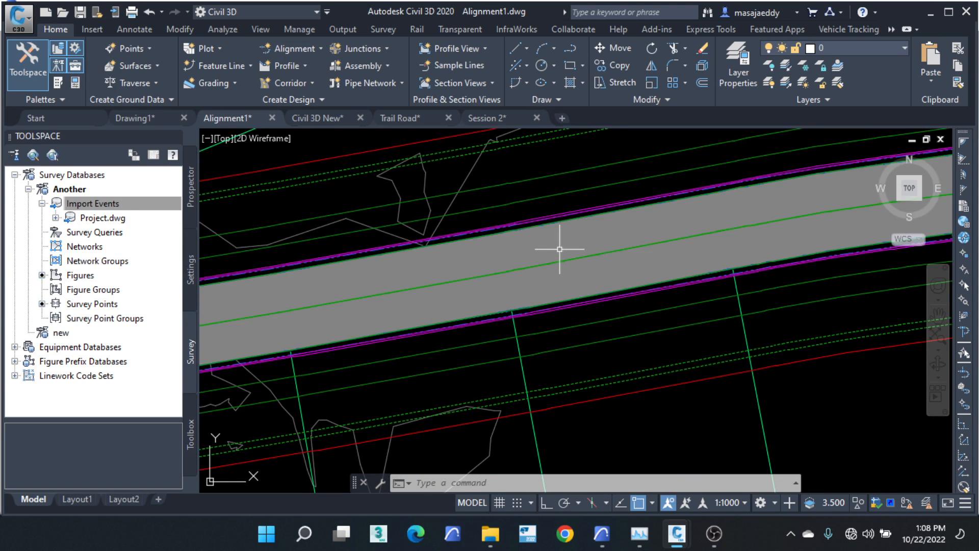
left_click(534, 234)
right_click(526, 222)
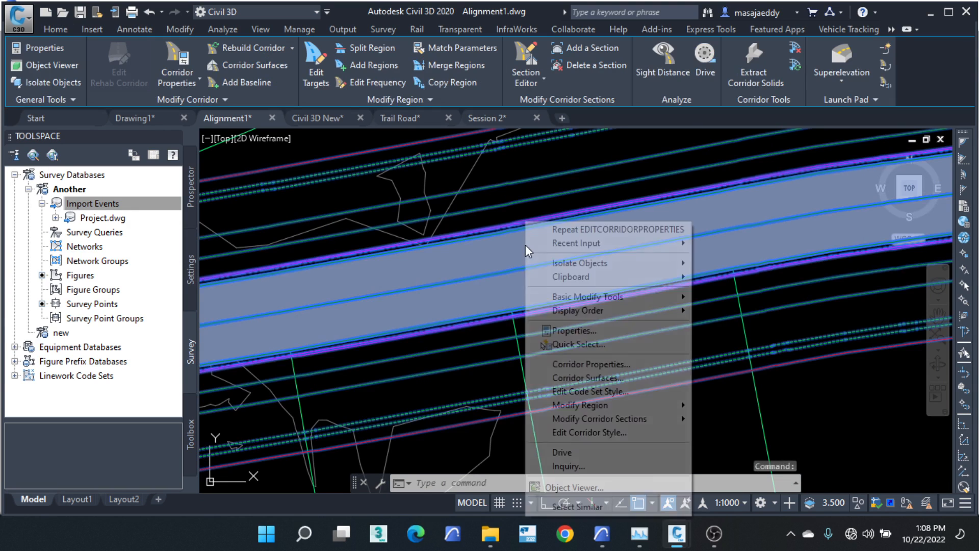
left_click(587, 364)
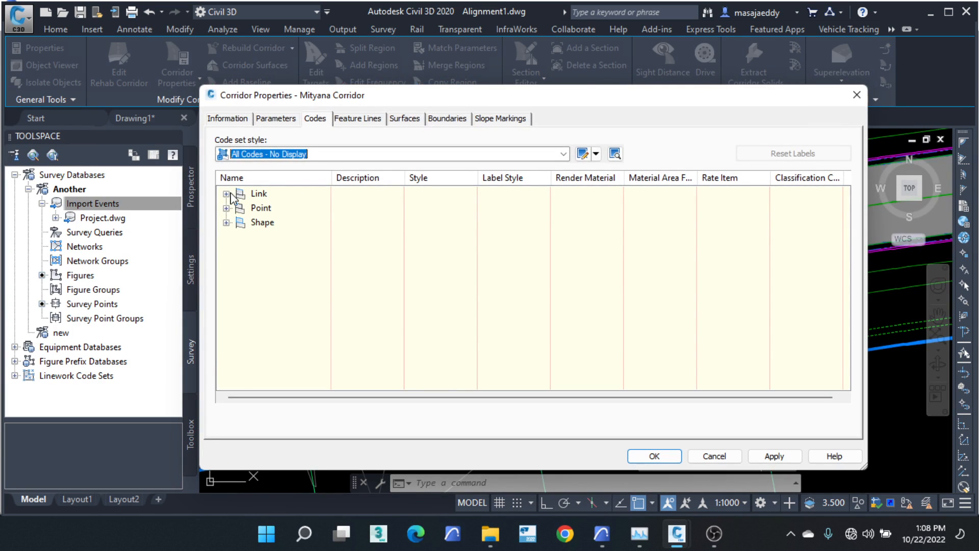
left_click(227, 194)
scroll(306, 249, "down", 2)
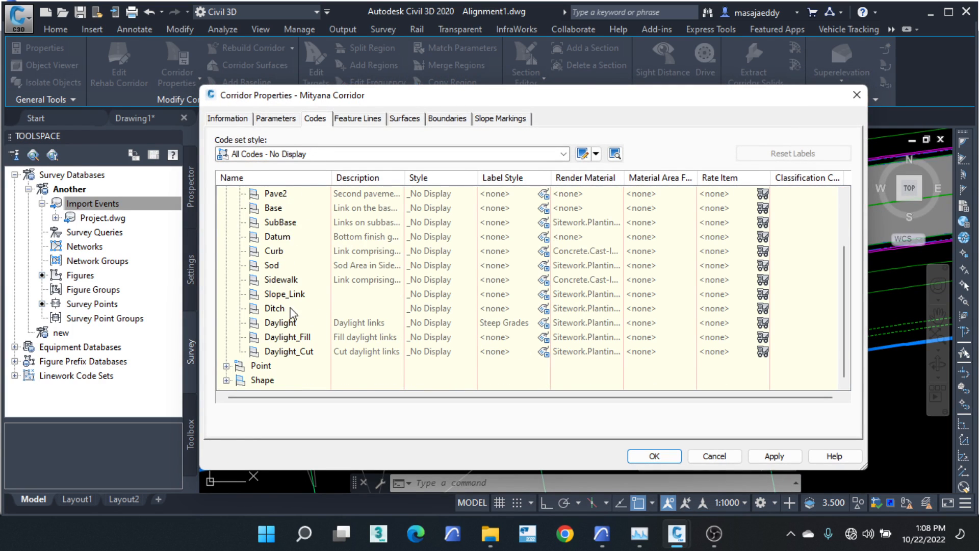
scroll(294, 312, "up", 2)
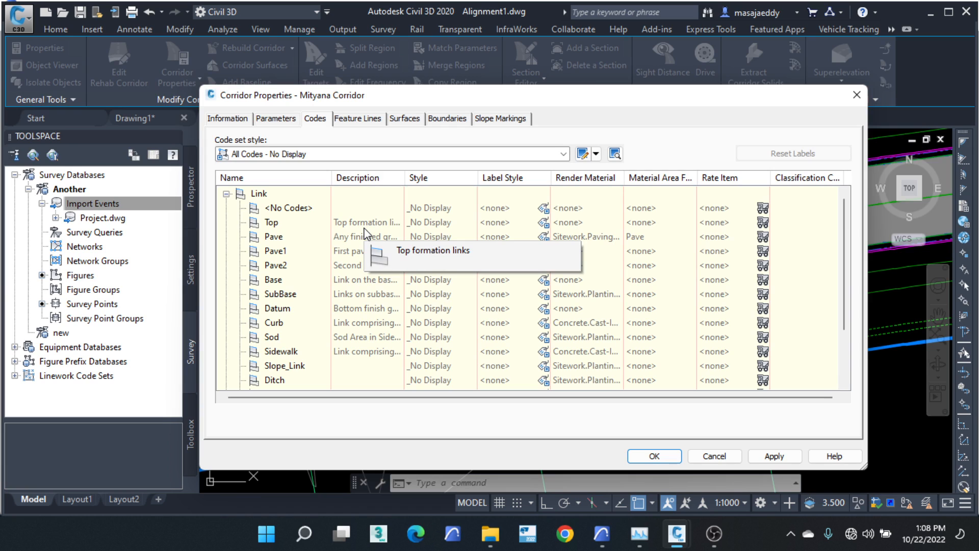
Step: Open the All Codes - No Display code set style for editing and select the Curb link code
left_click(595, 154)
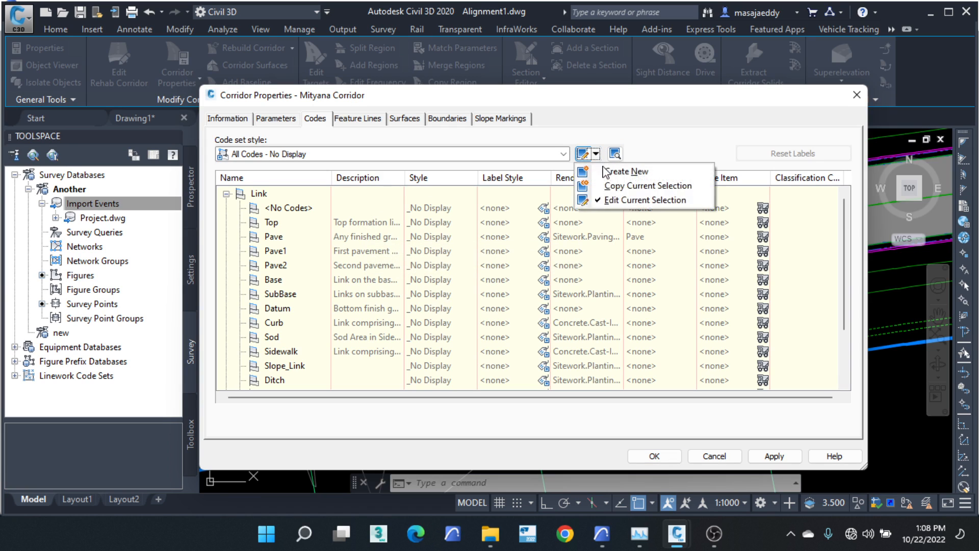
left_click(645, 200)
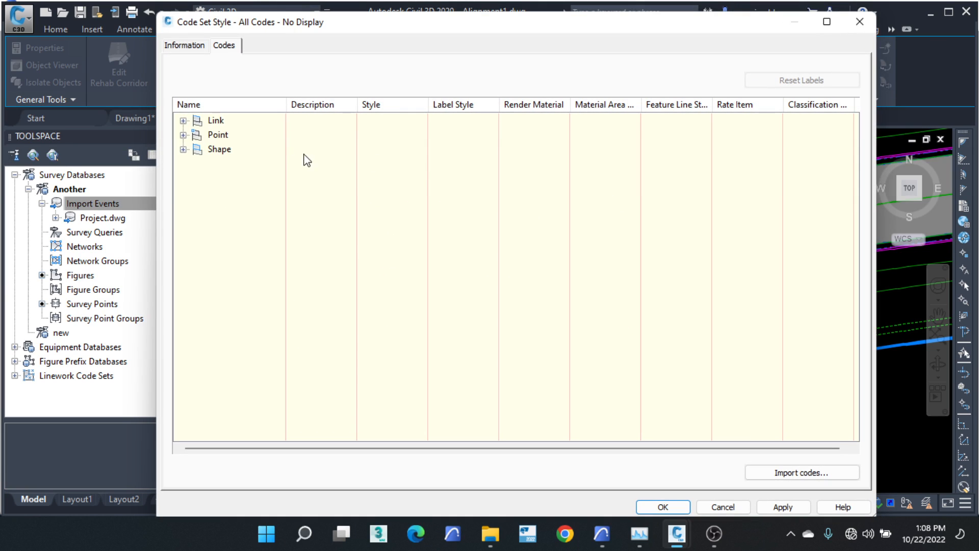
left_click(183, 119)
scroll(296, 171, "down", 3)
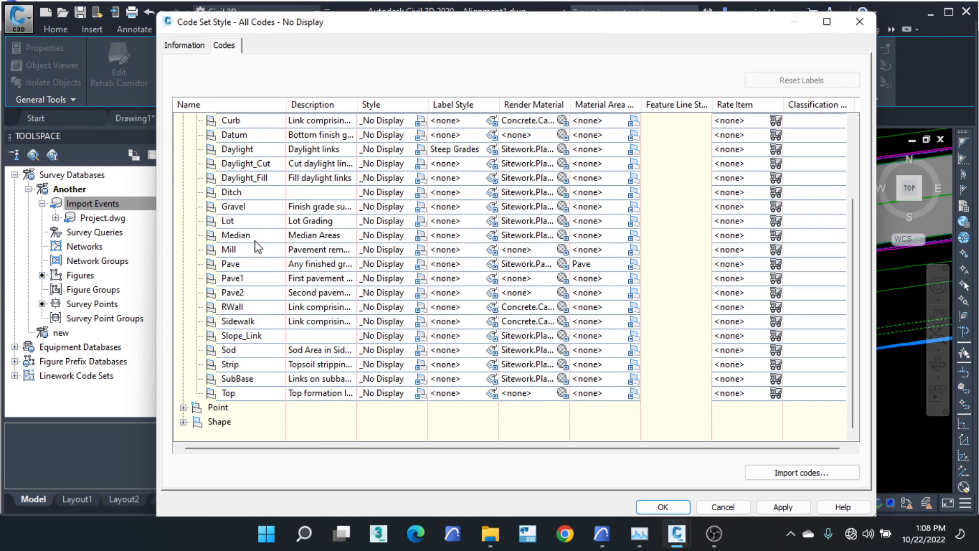
scroll(253, 224, "up", 1)
left_click(247, 164)
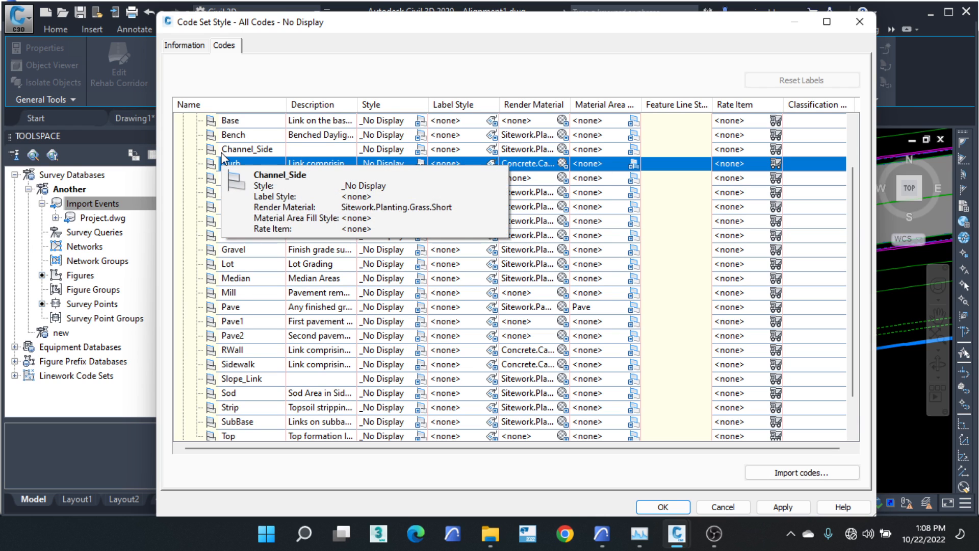
scroll(342, 212, "up", 1)
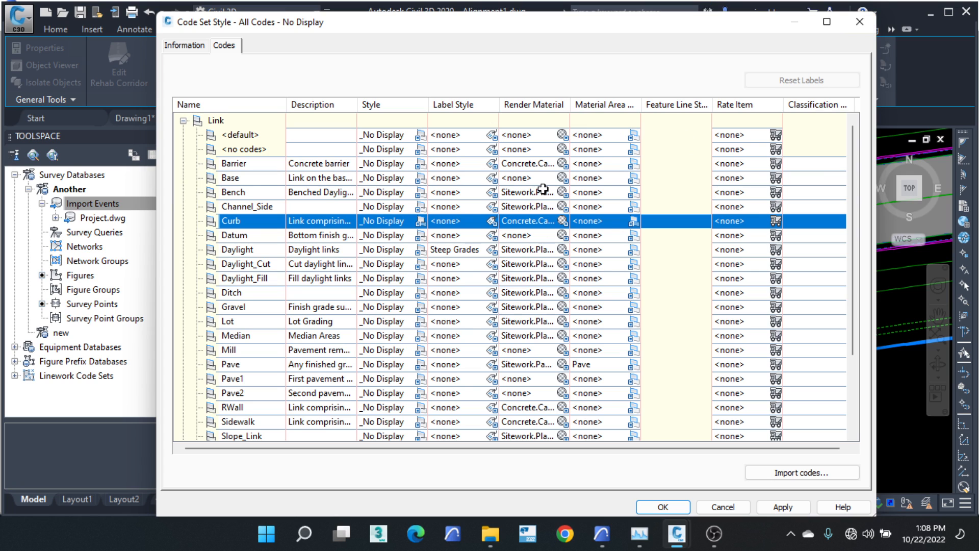
Step: Set the Curb link code's material area fill style to Curb and save the change to the corridor
left_click(634, 223)
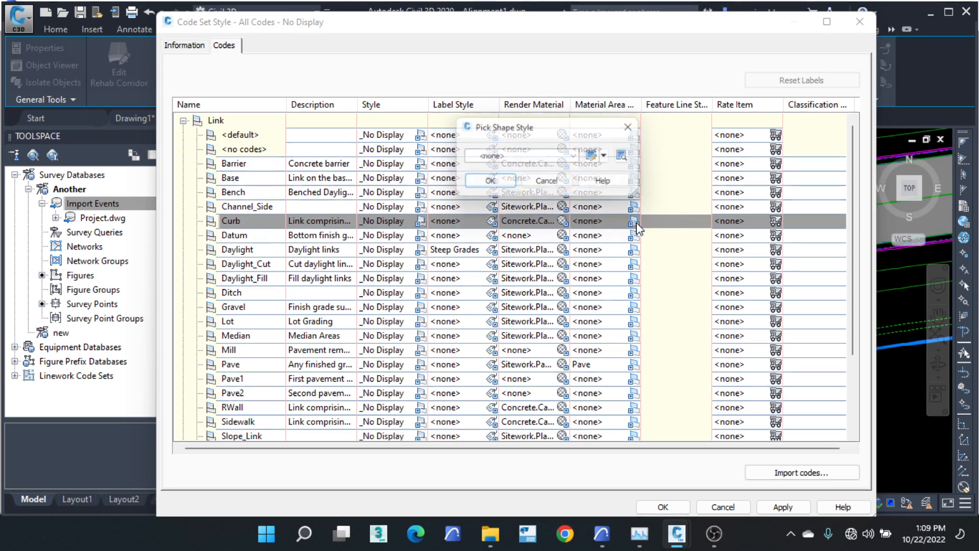
left_click(578, 157)
left_click(498, 255)
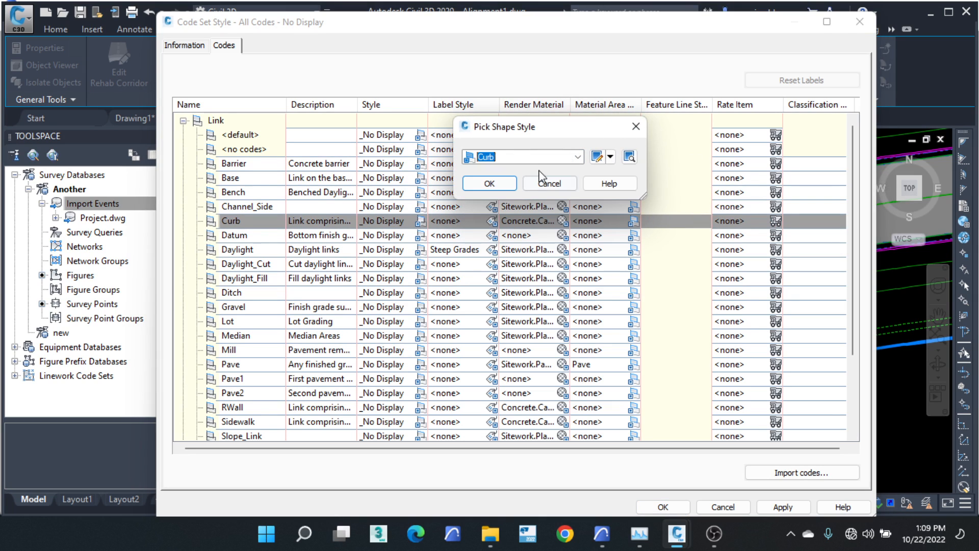
left_click(489, 183)
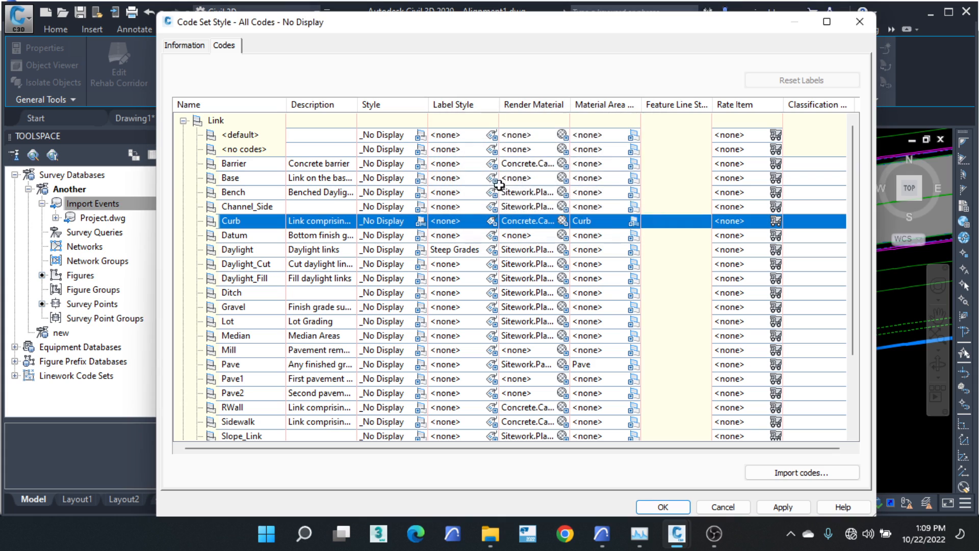
left_click(663, 506)
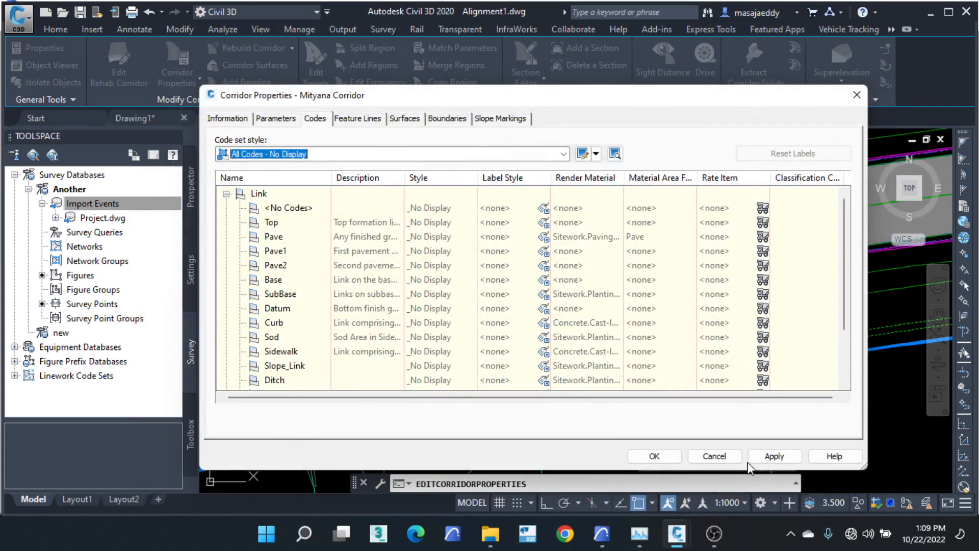
left_click(655, 456)
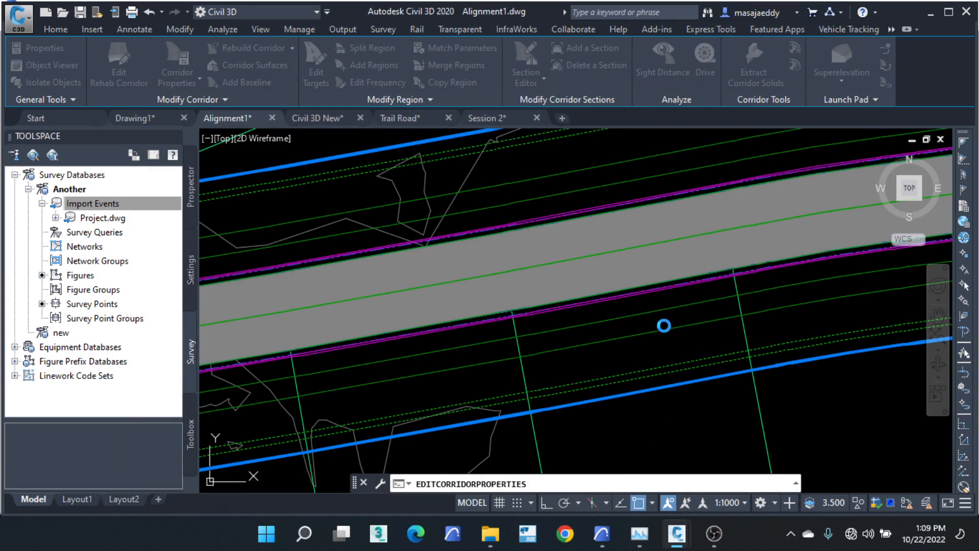
Step: Inspect the curb and pavement area fills along the corridor in plan view
scroll(700, 241, "down", 5)
scroll(700, 241, "up", 5)
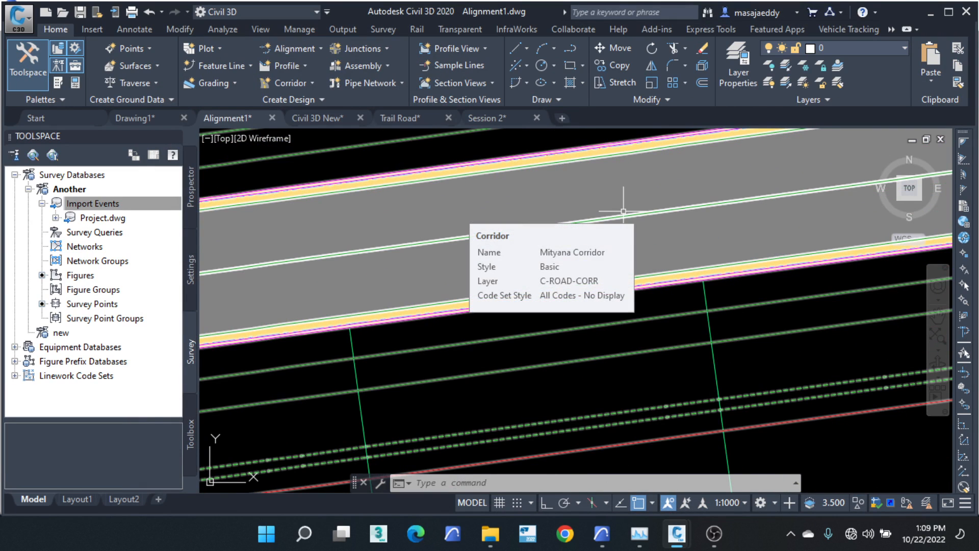
scroll(658, 226, "down", 5)
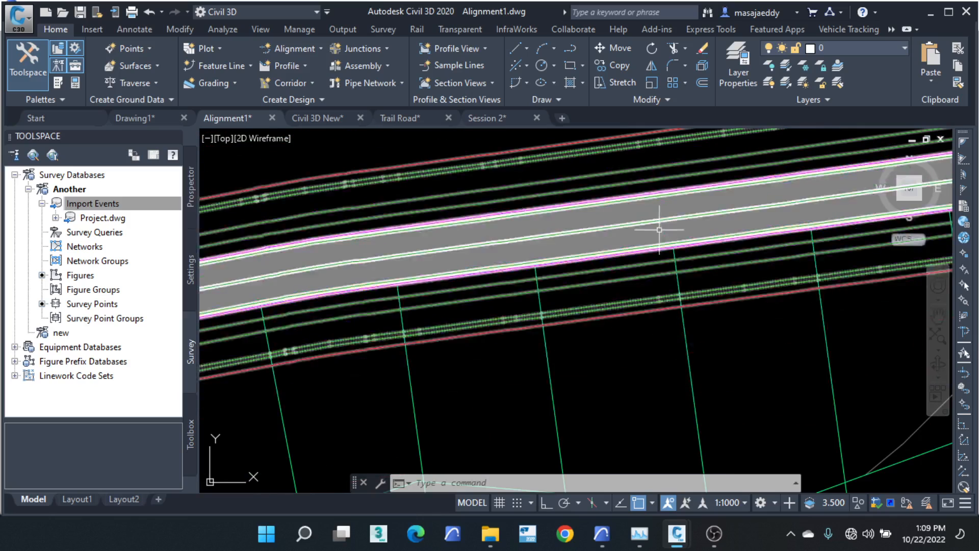
scroll(408, 259, "up", 5)
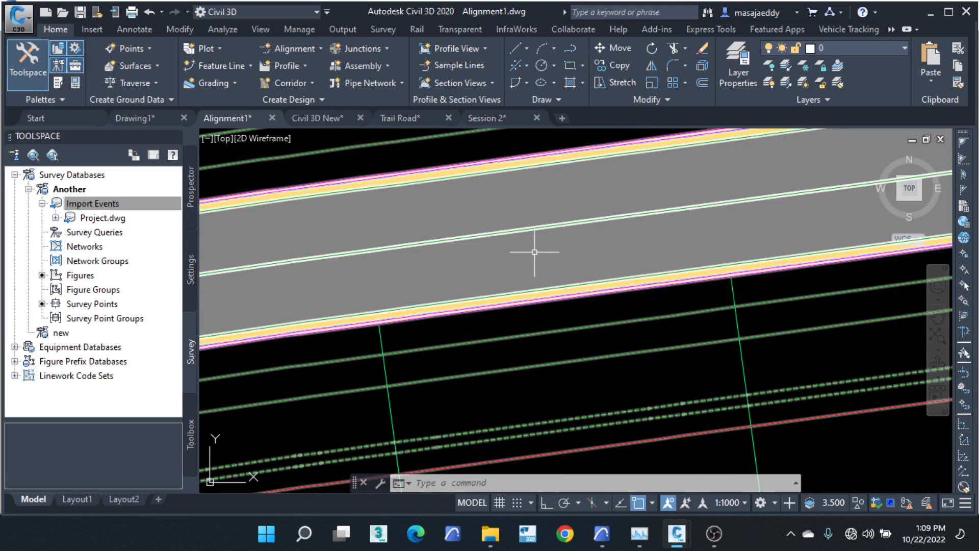
scroll(540, 306, "down", 4)
scroll(562, 307, "down", 4)
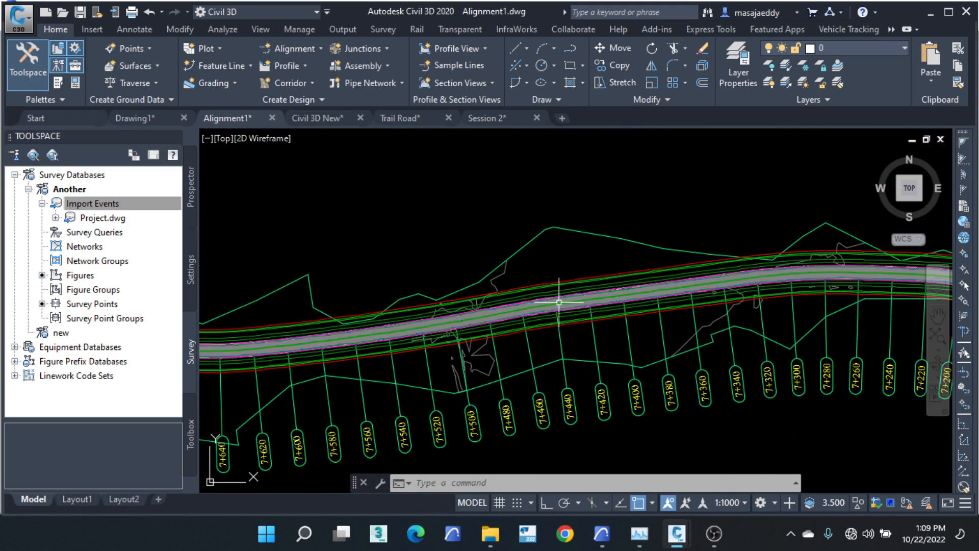
Step: Inspect the right BasicCurbAndGutter shape in the road assembly and its surrounding subassemblies to relate them to the corridor's curb fill
scroll(396, 253, "up", 3)
scroll(395, 253, "up", 2)
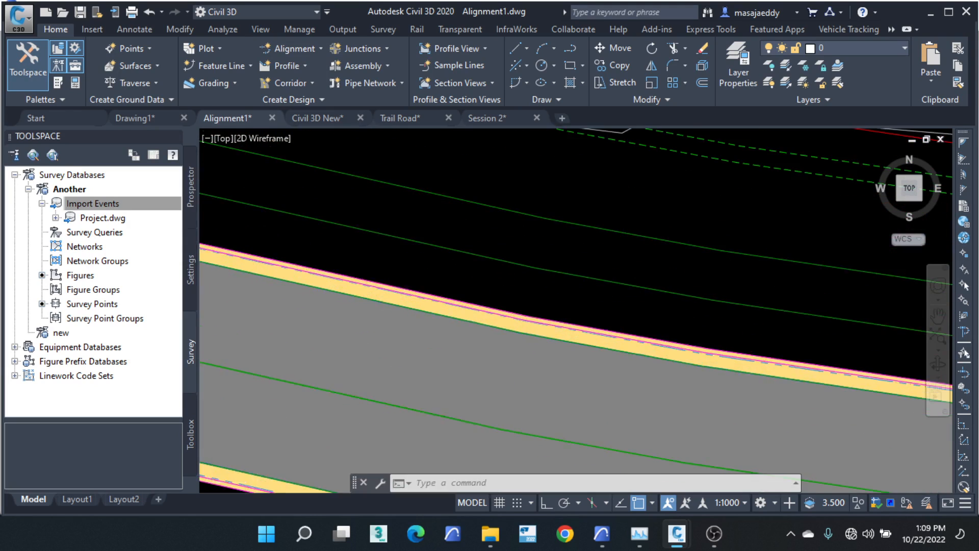
scroll(350, 338, "down", 10)
scroll(647, 192, "up", 10)
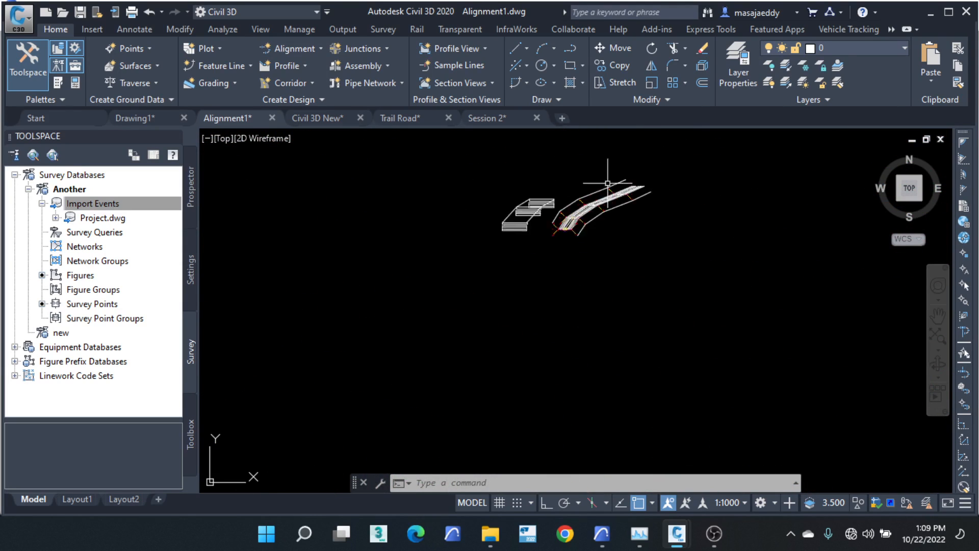
scroll(555, 252, "up", 6)
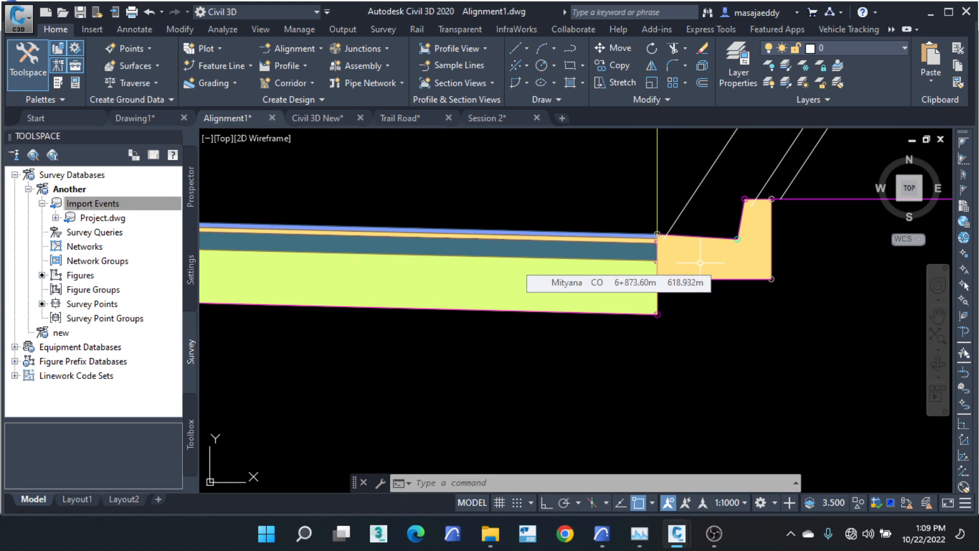
left_click(721, 238)
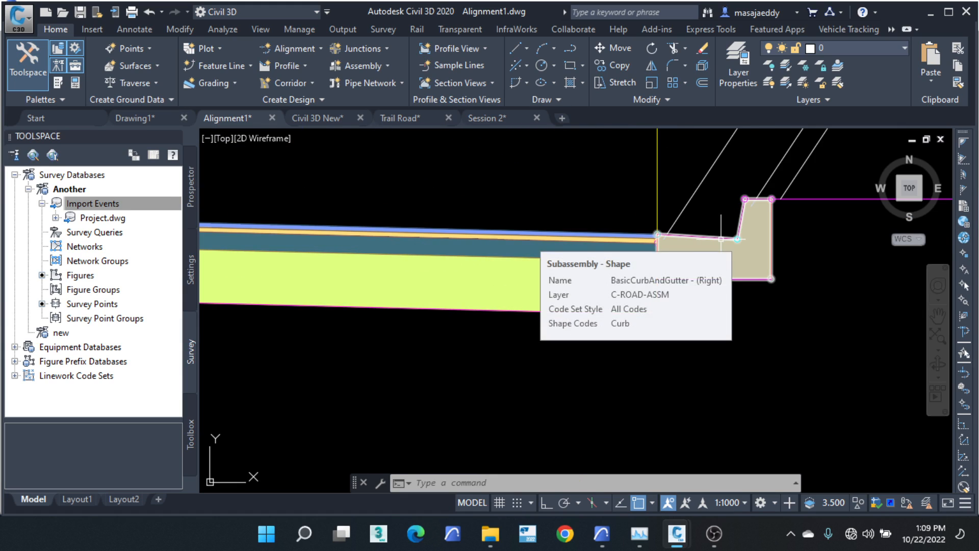
key("Escape")
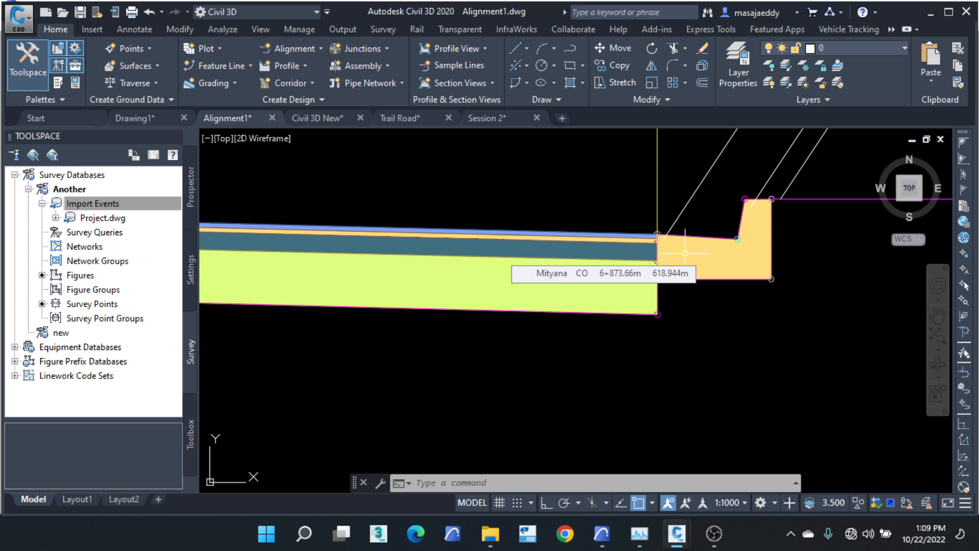
scroll(705, 258, "down", 6)
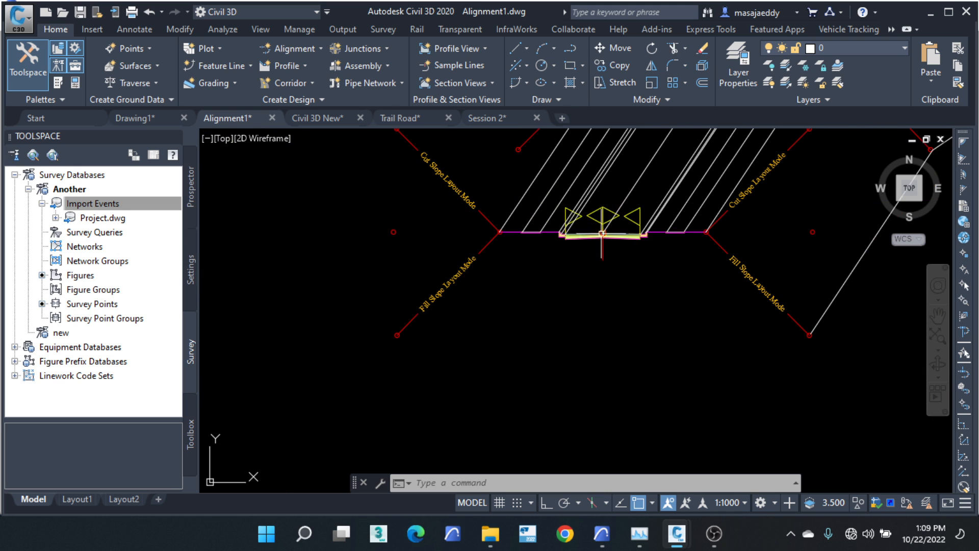
mouse_move(670, 245)
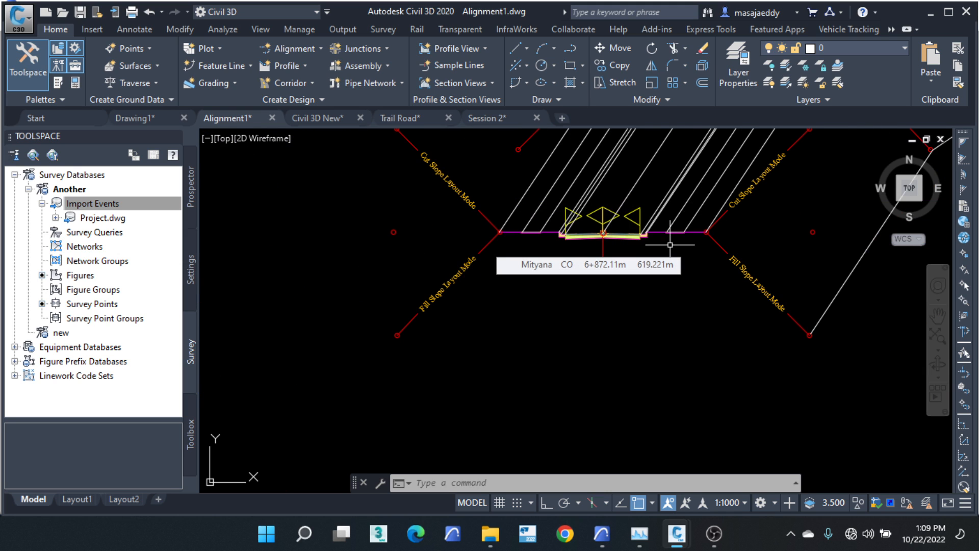
scroll(663, 249, "down", 8)
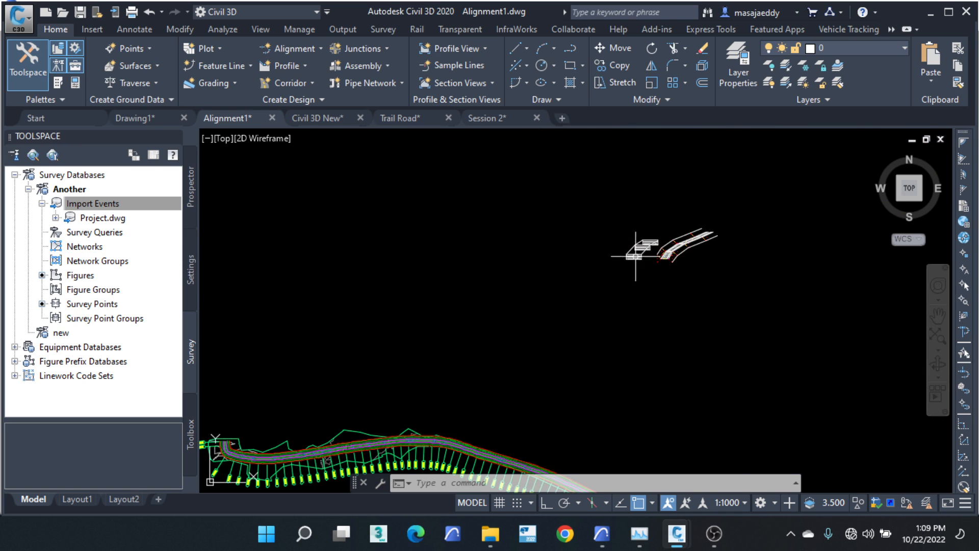
Step: Examine the pavement and curb fills on both sides of the Mityana Corridor's centerline around station 7+300
scroll(516, 291, "up", 10)
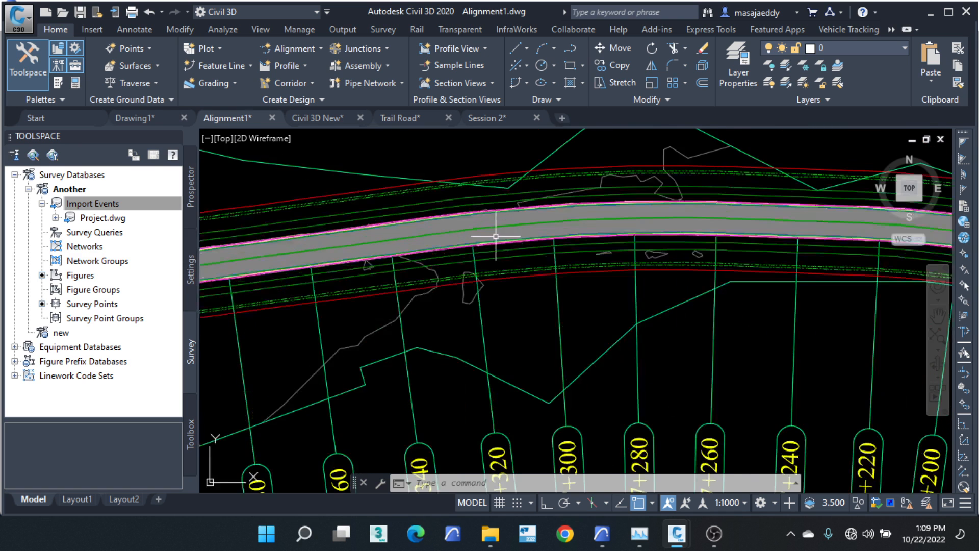
scroll(496, 249, "up", 1)
middle_click_drag(496, 250, 522, 396)
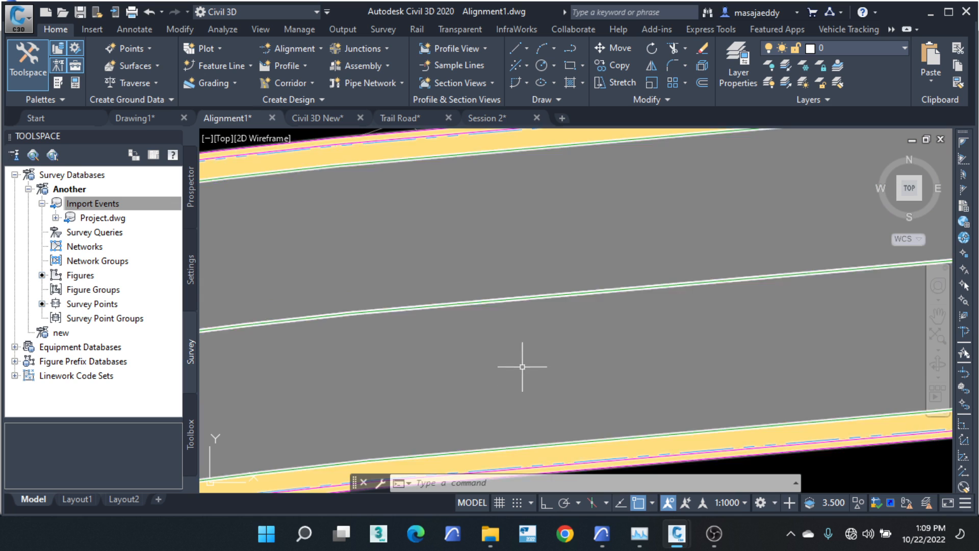
mouse_move(527, 303)
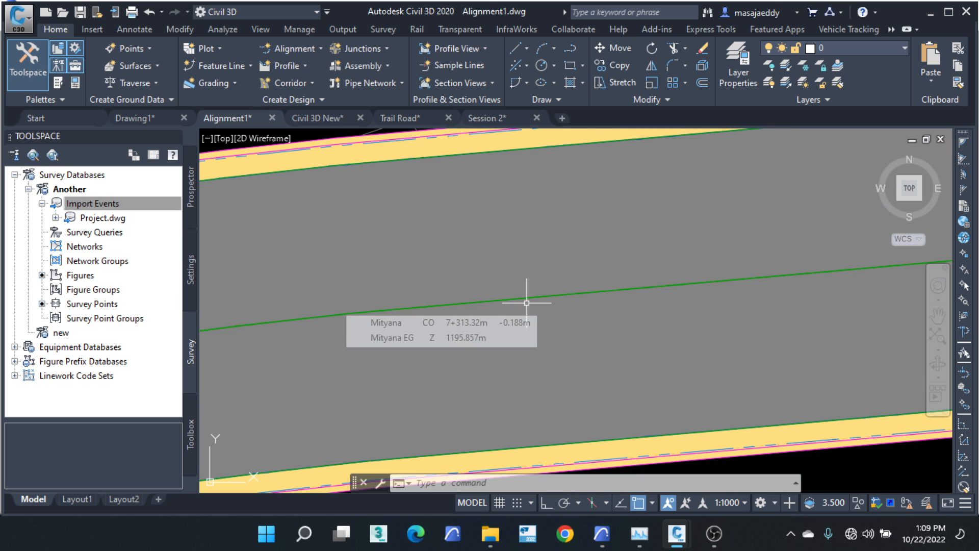
scroll(527, 303, "down", 4)
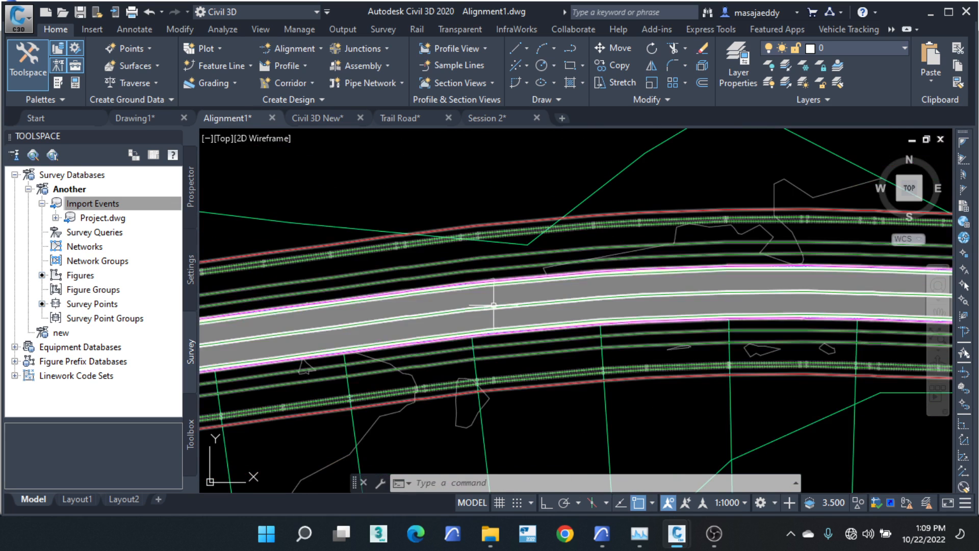
scroll(484, 306, "up", 6)
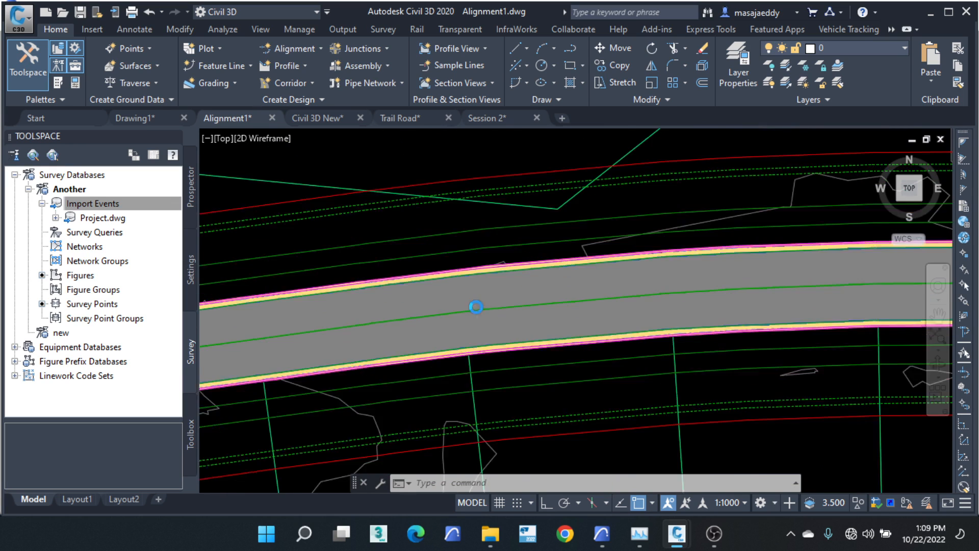
Step: Open the Mityana Corridor's properties and edit its current code set style, All Codes - No Display
left_click(532, 270)
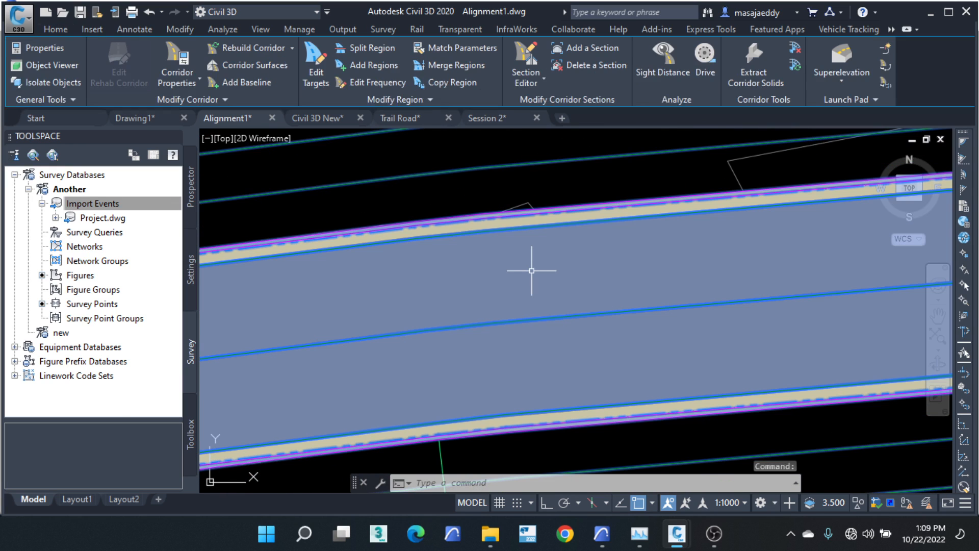
right_click(504, 224)
left_click(577, 365)
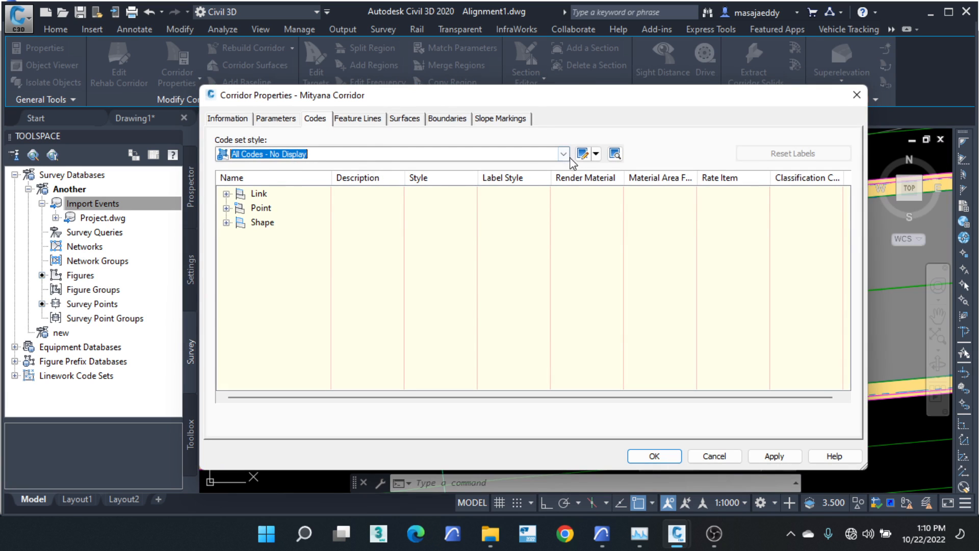
left_click(595, 154)
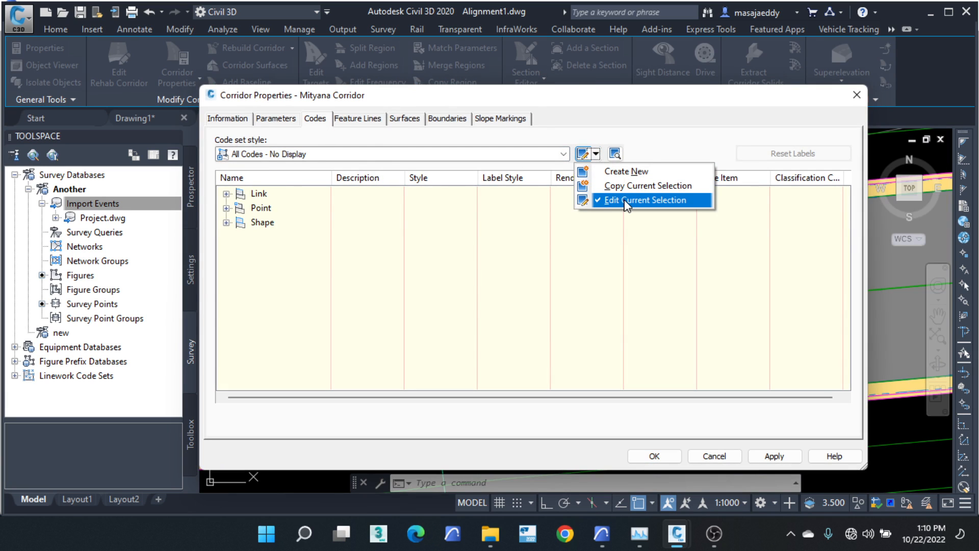
left_click(627, 200)
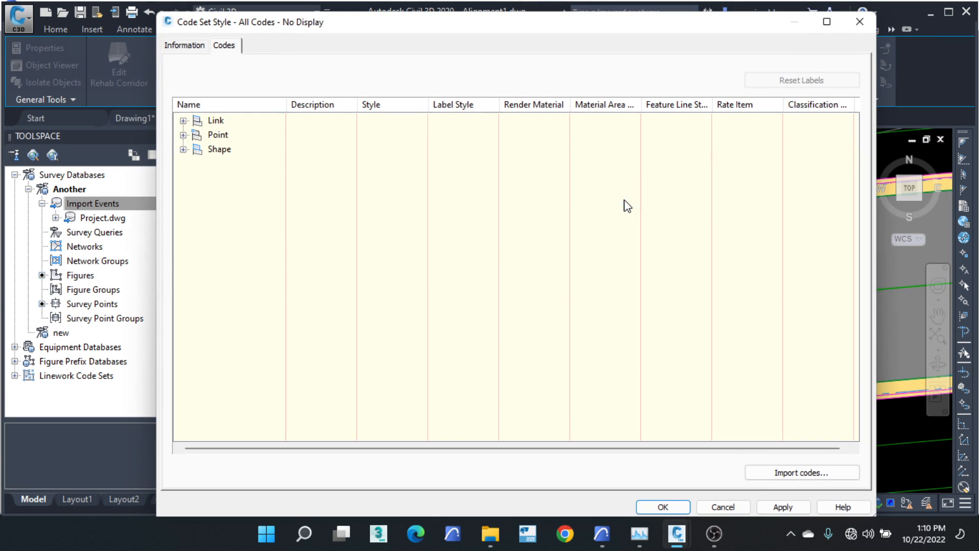
Step: Review the plan-view area fill color of the Curb shape style assigned to the Curb link code, closing without changes
left_click(183, 122)
left_click(234, 221)
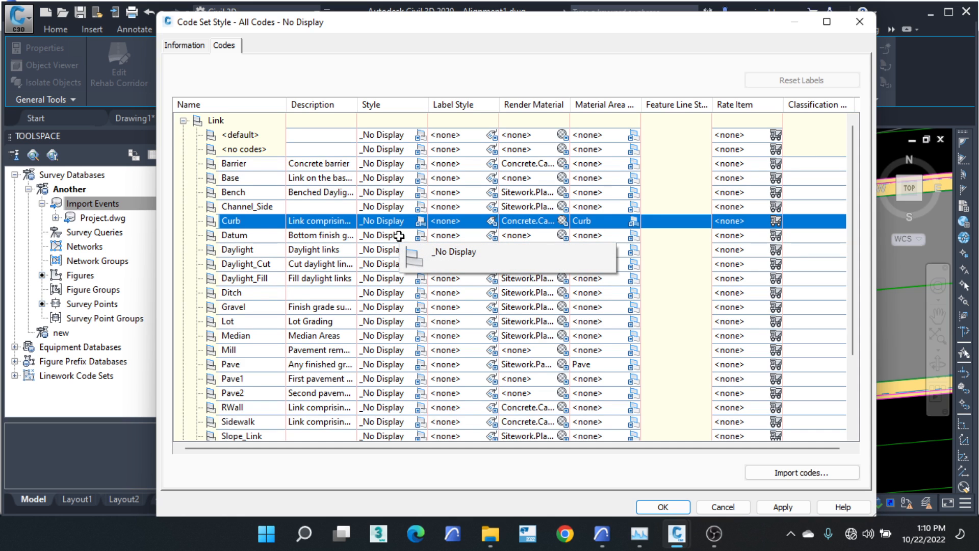
left_click(634, 225)
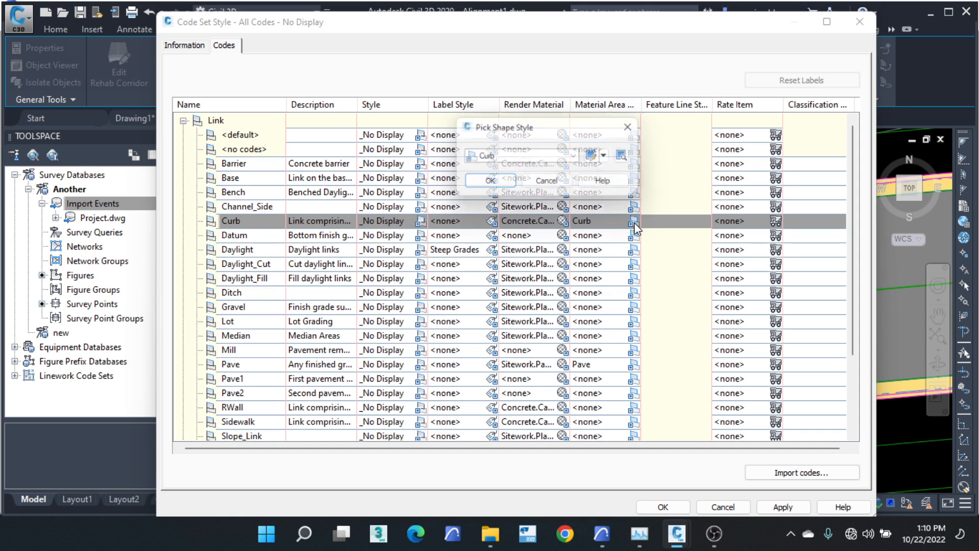
left_click(578, 156)
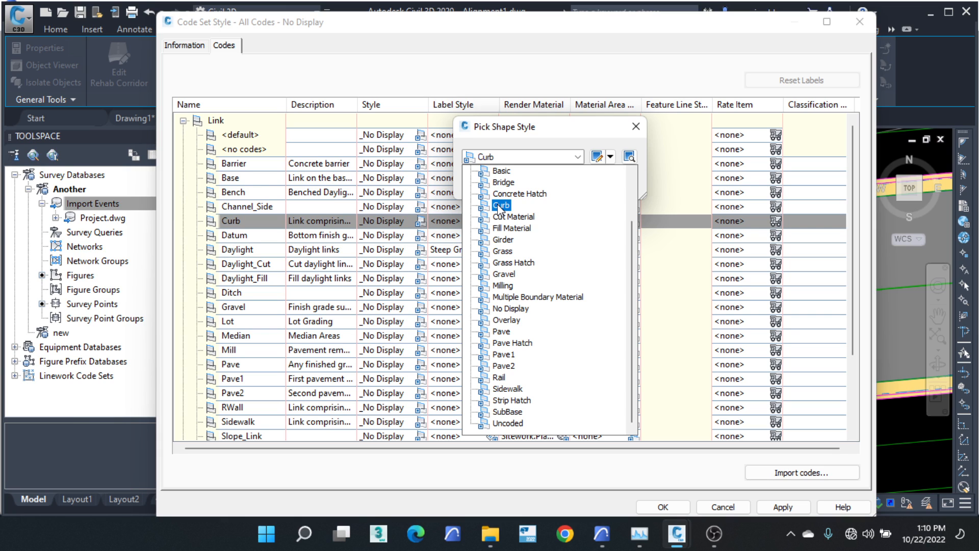
left_click(500, 205)
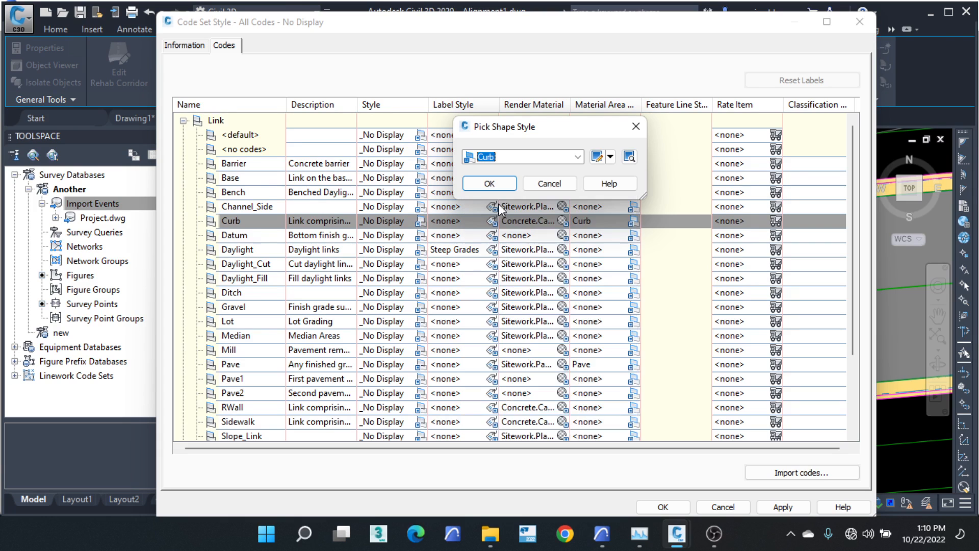
left_click(610, 158)
left_click(656, 209)
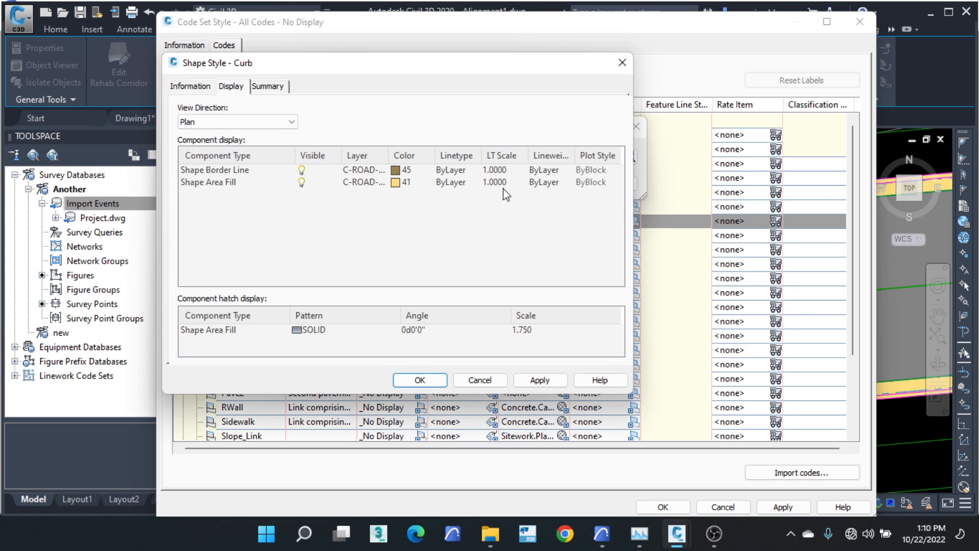
left_click(395, 183)
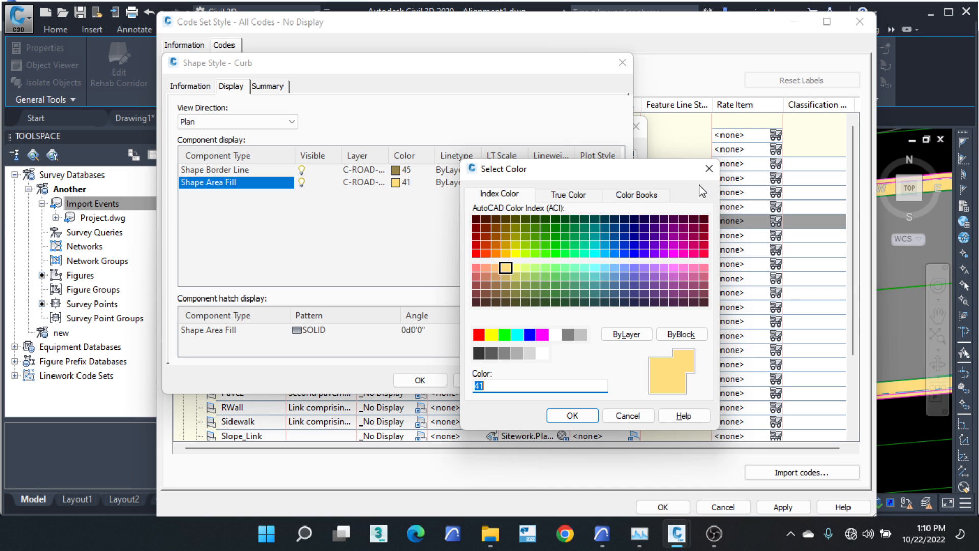
left_click(629, 61)
left_click(547, 183)
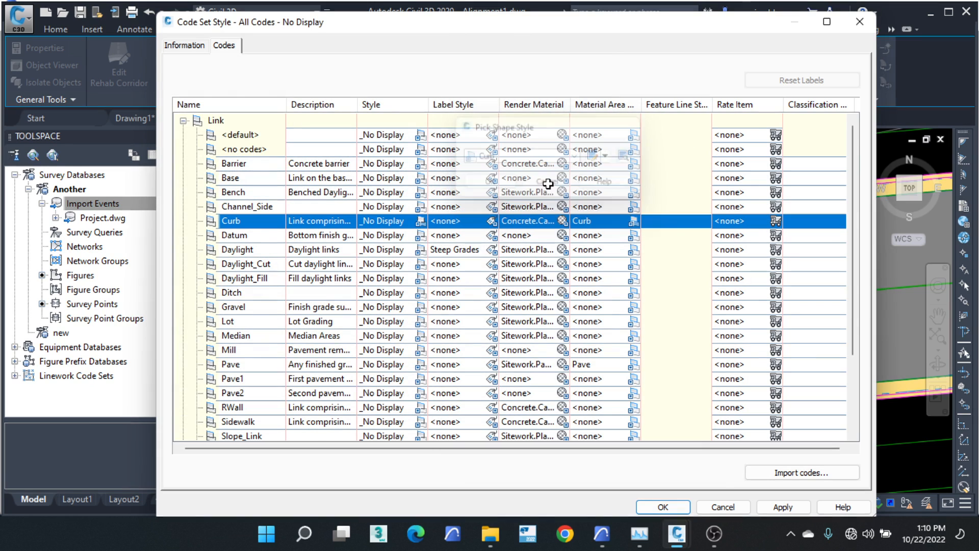
Step: Choose the Sidewalk shape style as the material area fill style for the Sidewalk link code
scroll(420, 185, "down", 2)
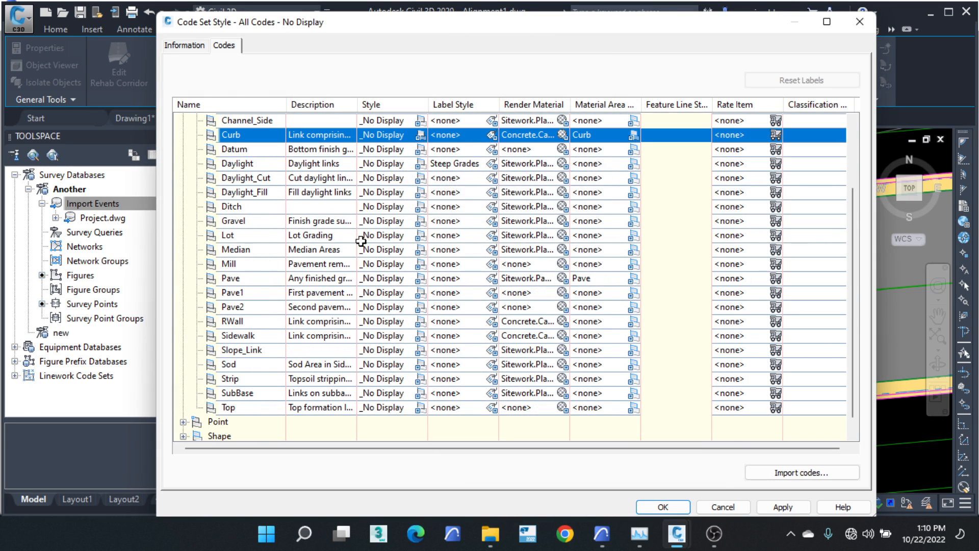
left_click(247, 337)
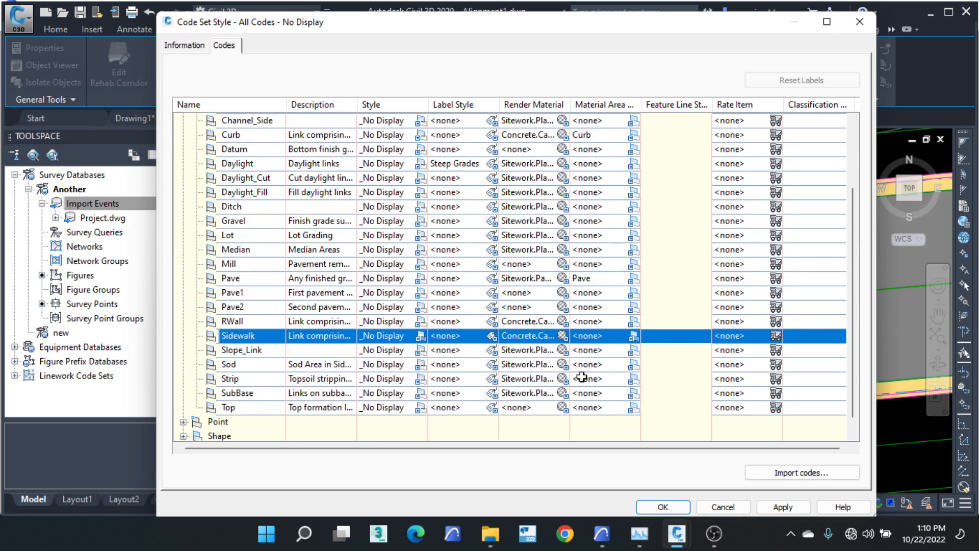
left_click(633, 336)
left_click(577, 157)
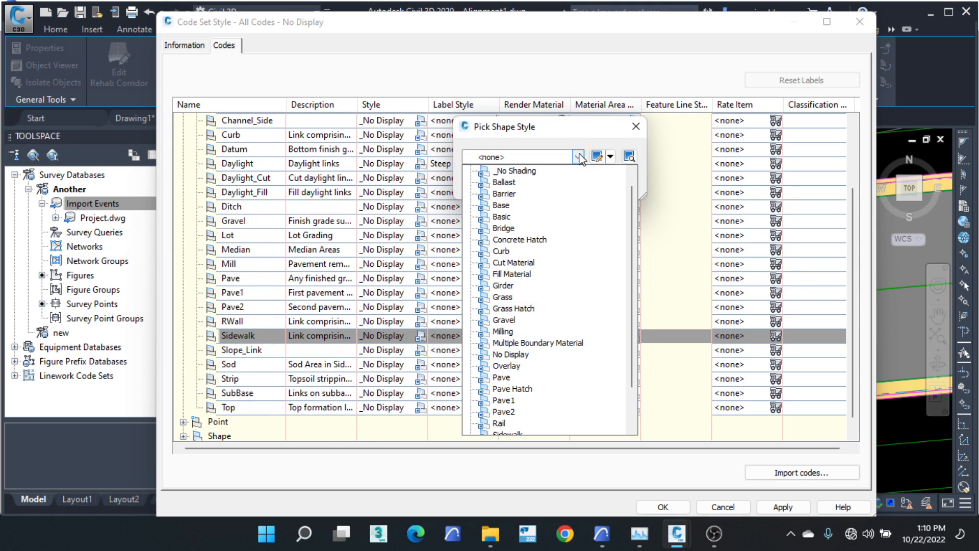
scroll(530, 263, "down", 1)
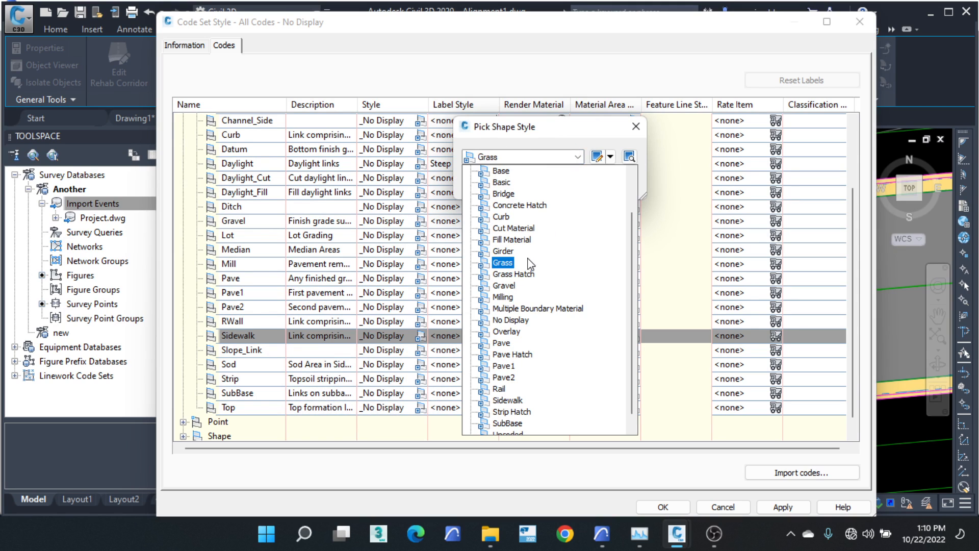
scroll(530, 262, "down", 1)
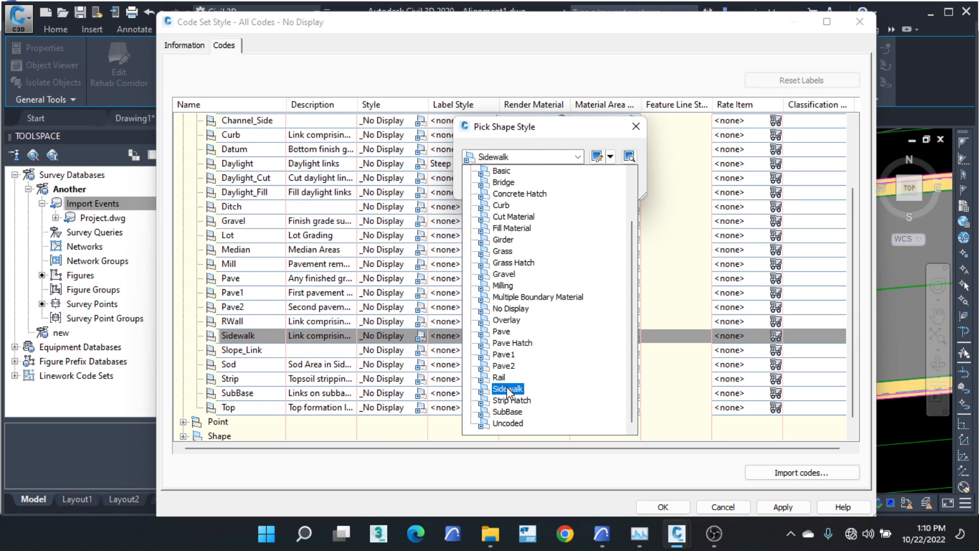
left_click(506, 388)
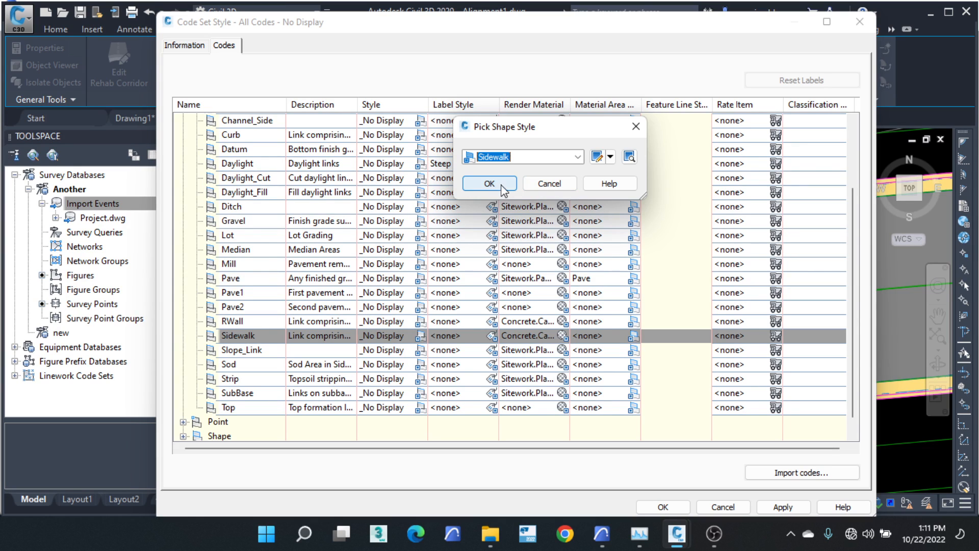
Step: Open the selected Sidewalk shape style for editing at its plan display settings
left_click(611, 157)
left_click(653, 206)
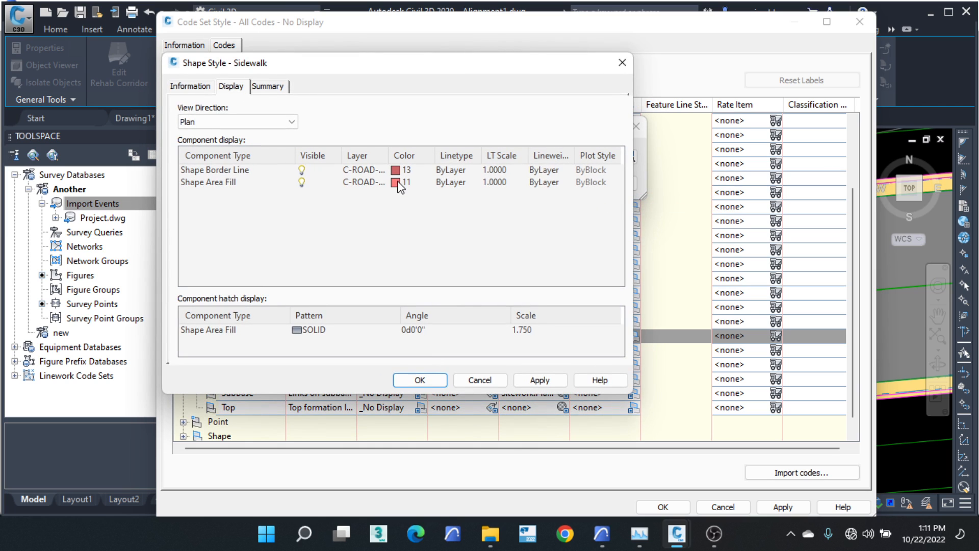
Step: Accept the Sidewalk shape style, the All Codes - No Display code set style and the corridor properties
left_click(433, 381)
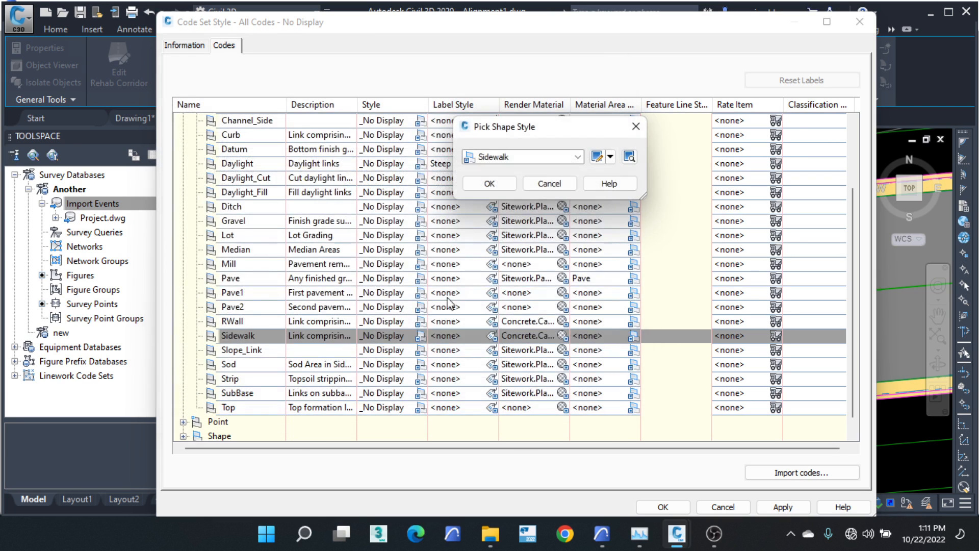
left_click(481, 184)
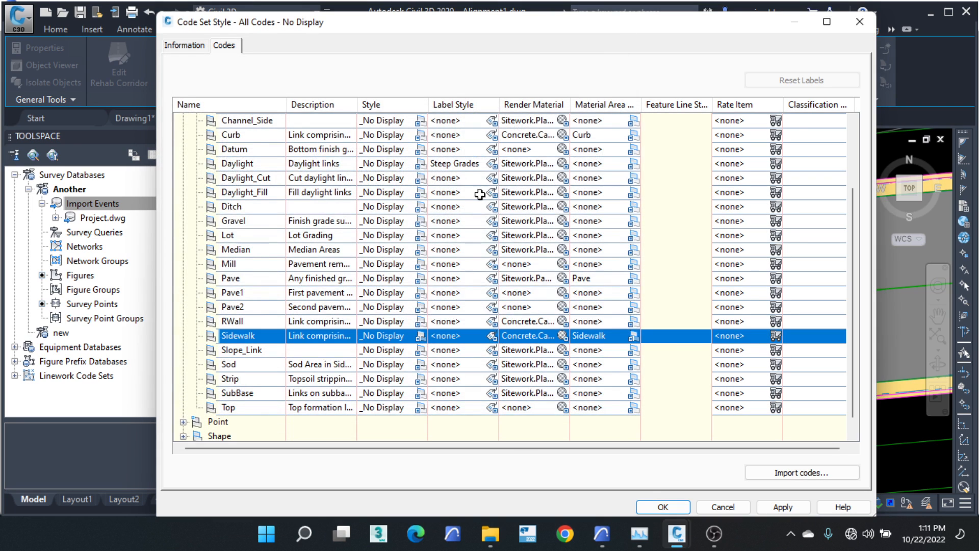
left_click(662, 507)
left_click(650, 455)
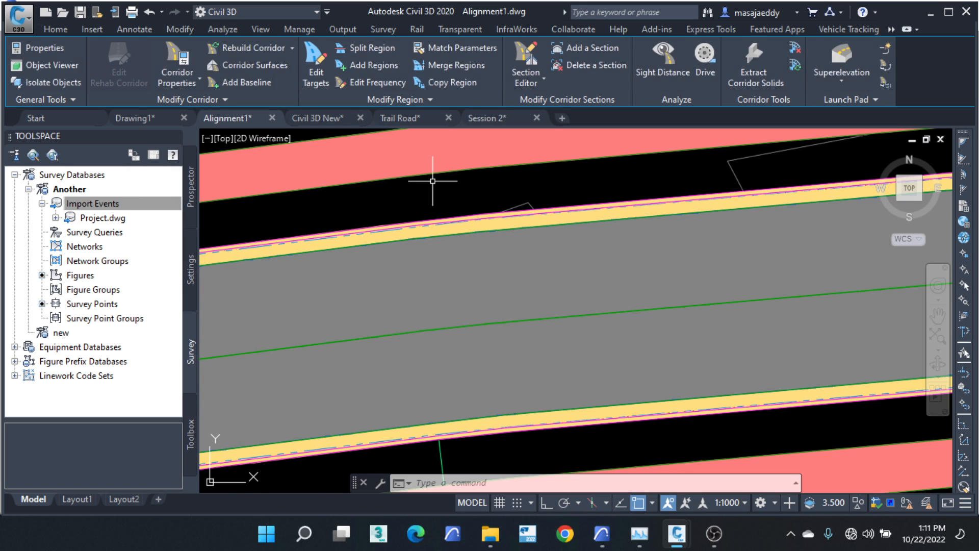
Step: Examine the corridor's sidewalk, curb and pavement fills in plan view along the curve
scroll(436, 181, "down", 5)
scroll(525, 212, "up", 5)
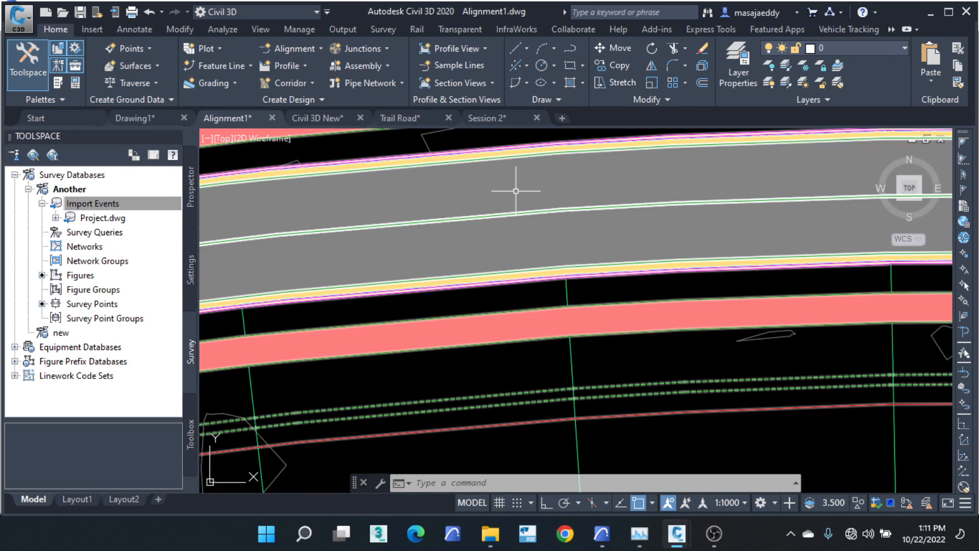
scroll(516, 191, "down", 3)
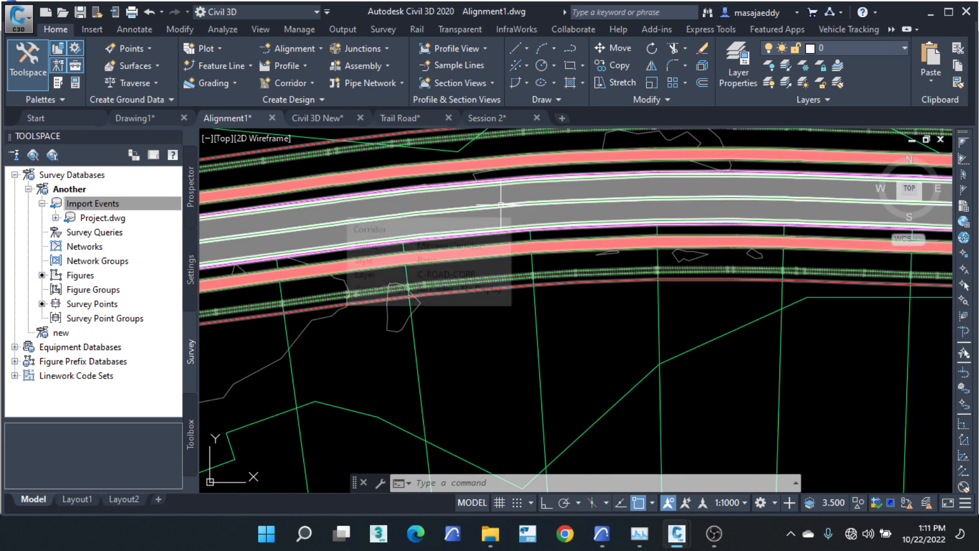
scroll(499, 203, "down", 4)
scroll(673, 204, "up", 5)
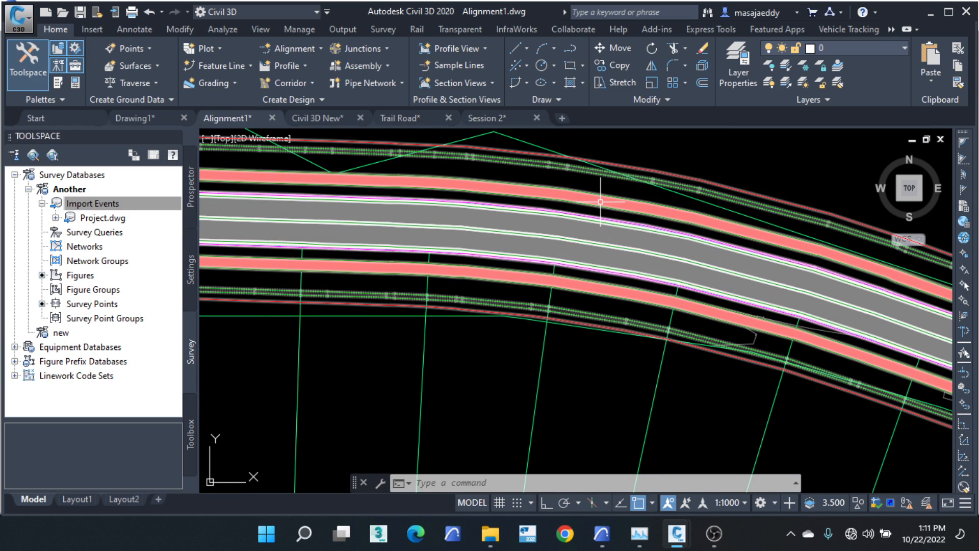
mouse_move(600, 202)
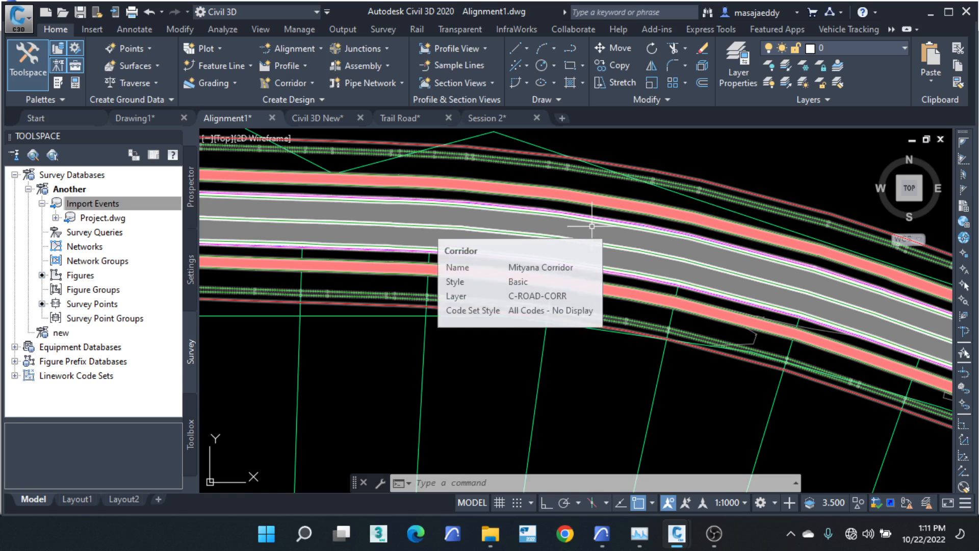
scroll(573, 240, "down", 2)
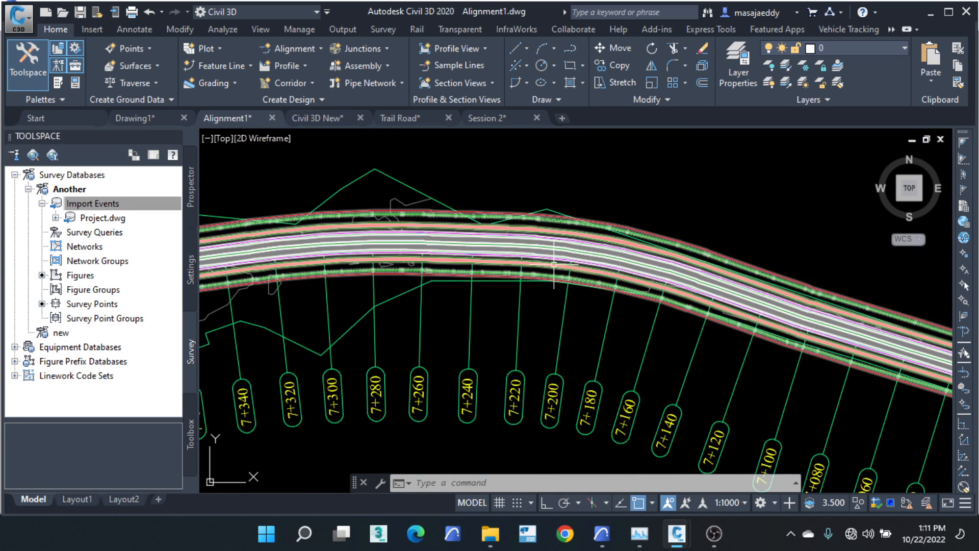
scroll(390, 236, "up", 2)
Step: Open the Mityana Corridor's All Codes - No Display code set style for editing and select Curb among its Link codes
left_click(393, 201)
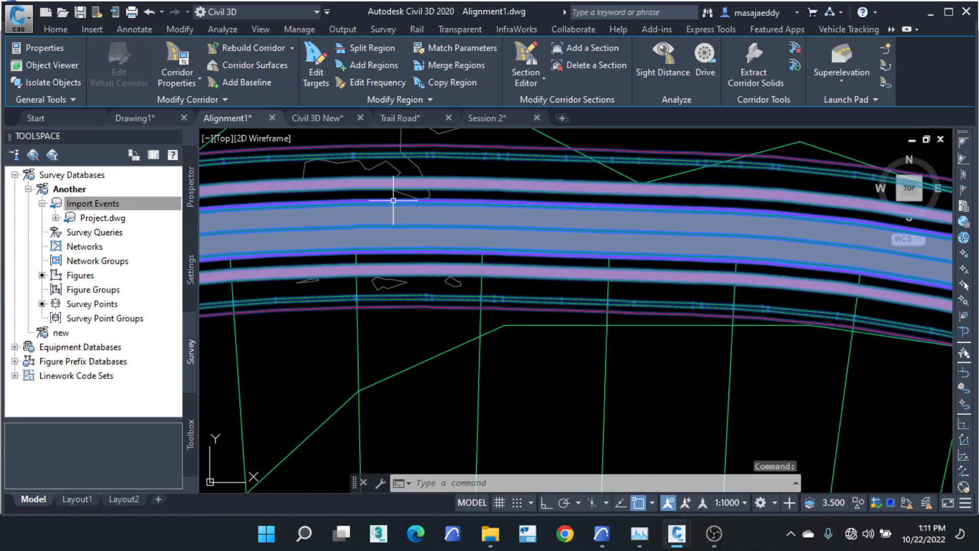
mouse_move(393, 201)
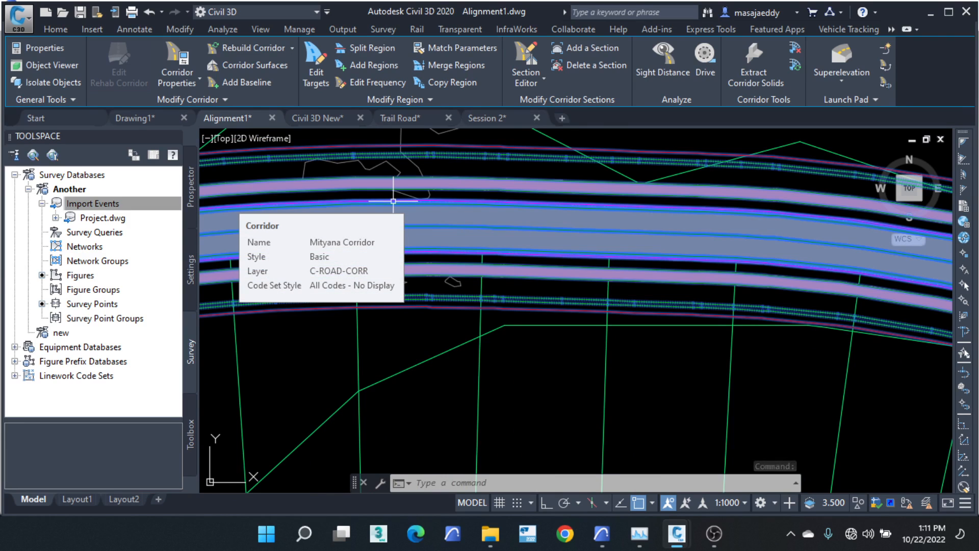
right_click(412, 222)
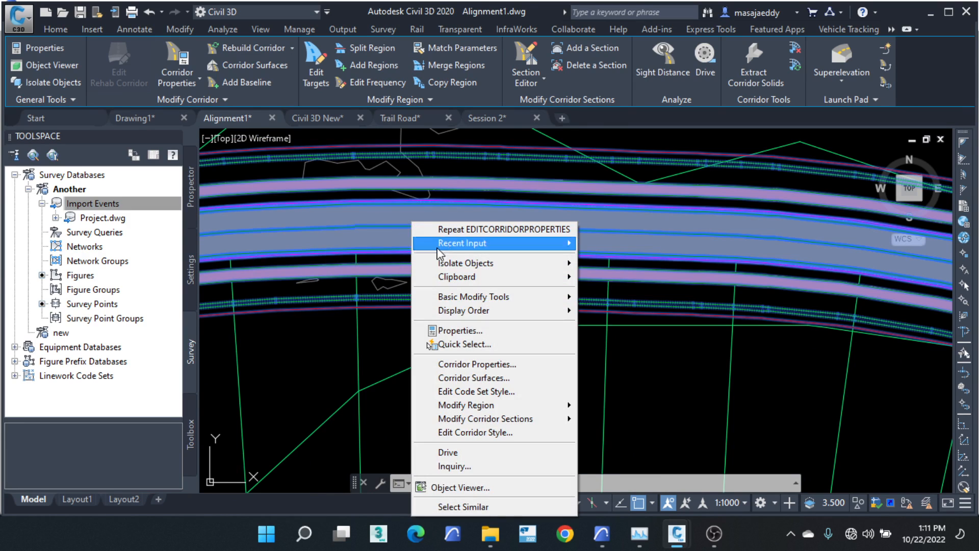
left_click(474, 364)
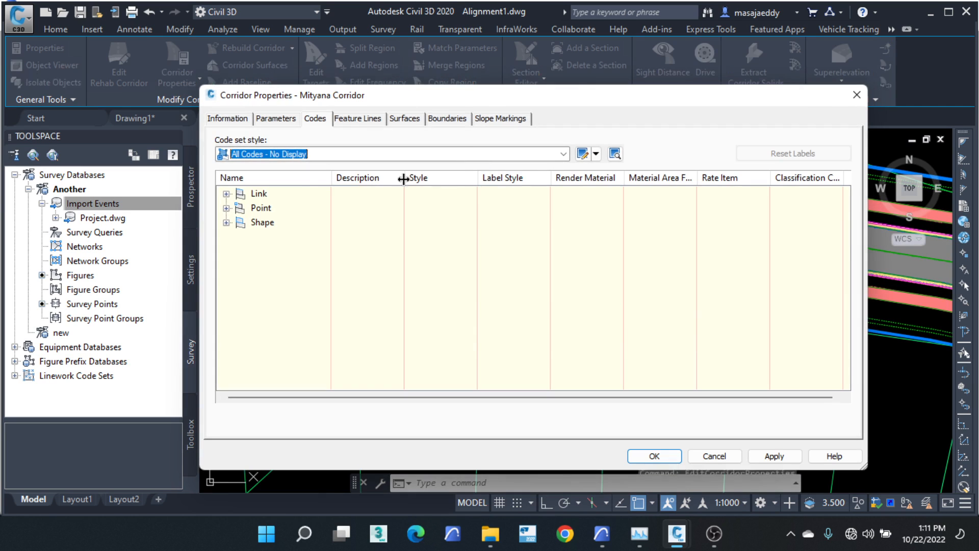
left_click(595, 154)
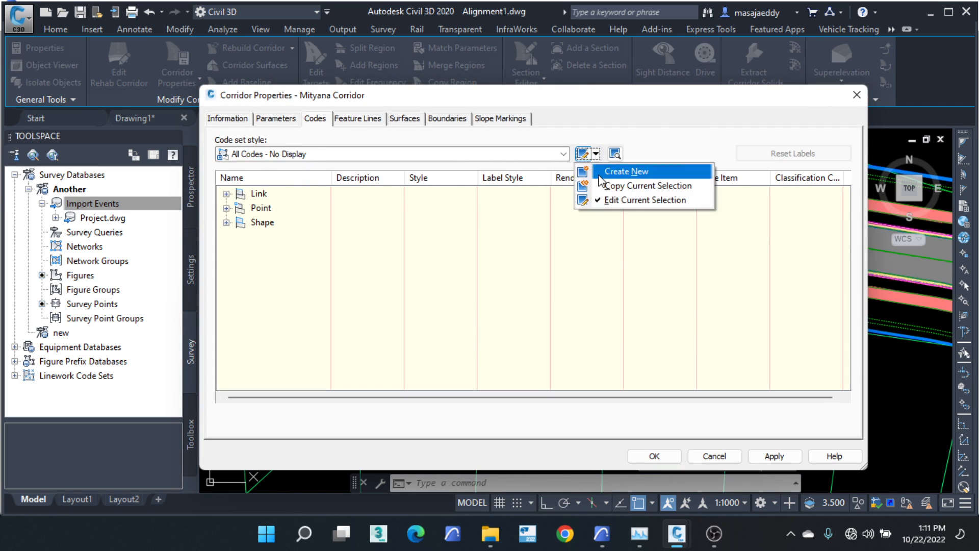
left_click(613, 200)
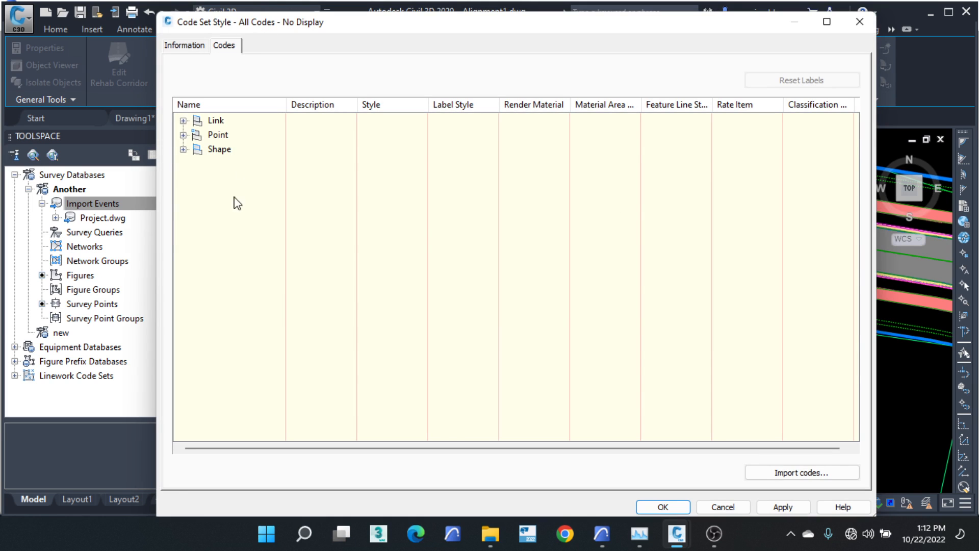
left_click(183, 120)
scroll(281, 196, "down", 1)
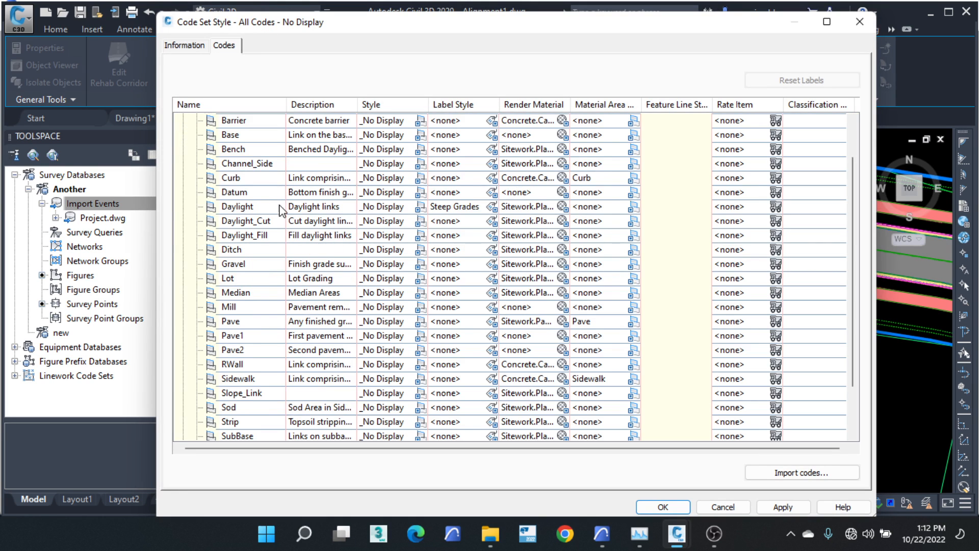
left_click(244, 177)
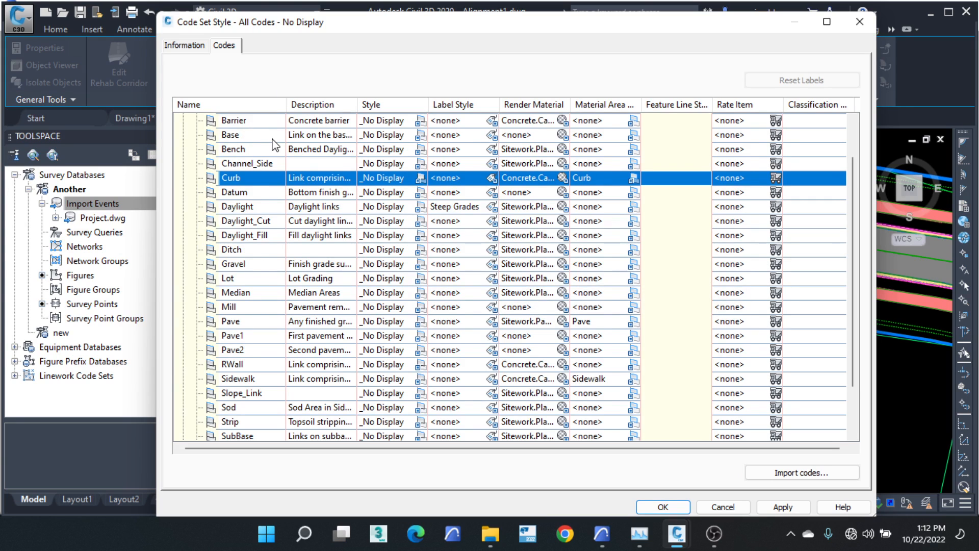
mouse_move(272, 139)
Step: Import codes into the code set style from the road assembly, picking its vertical baseline
left_click(793, 474)
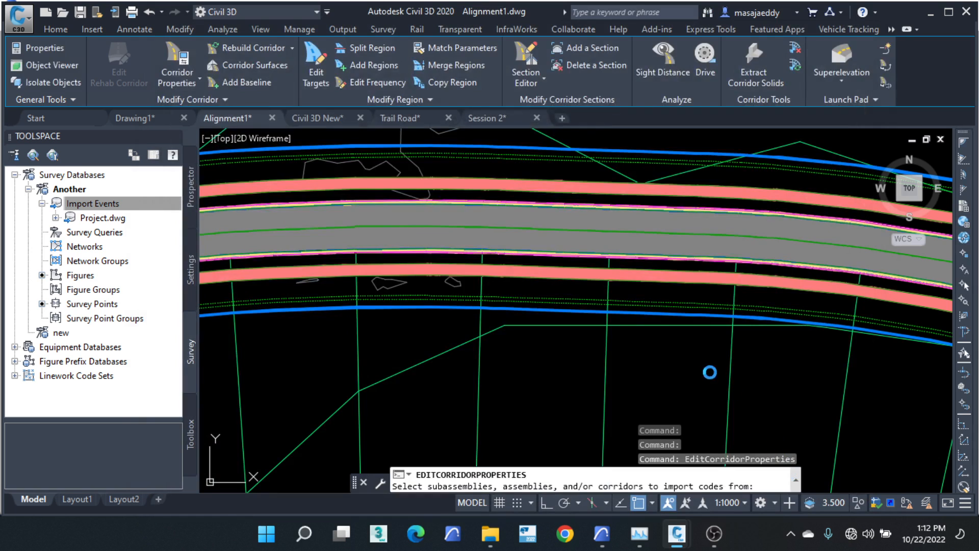
scroll(531, 161, "down", 6)
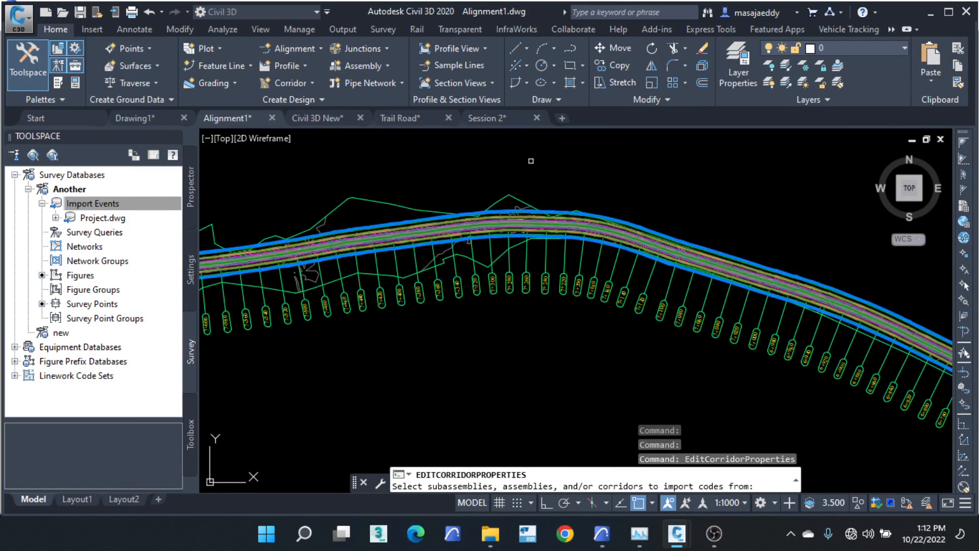
scroll(339, 304, "down", 3)
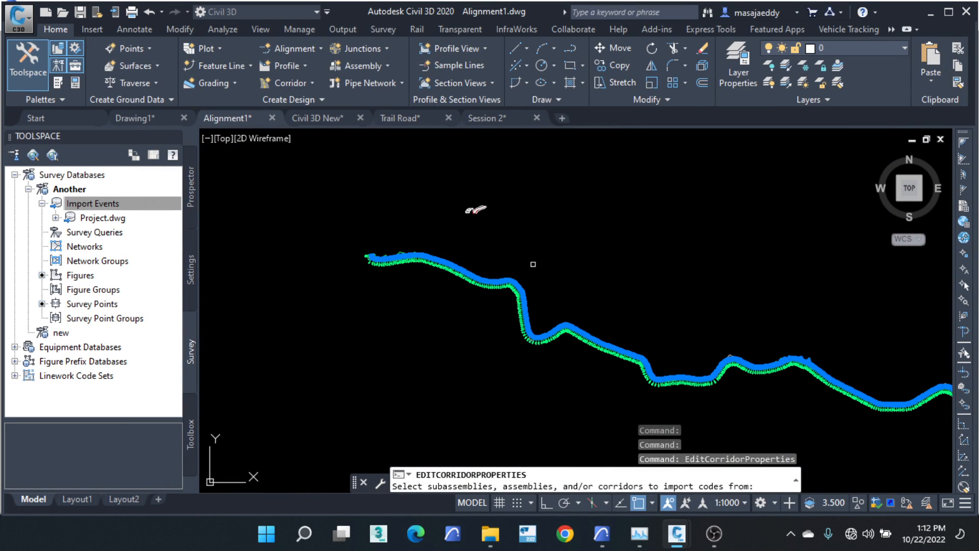
scroll(459, 214, "up", 8)
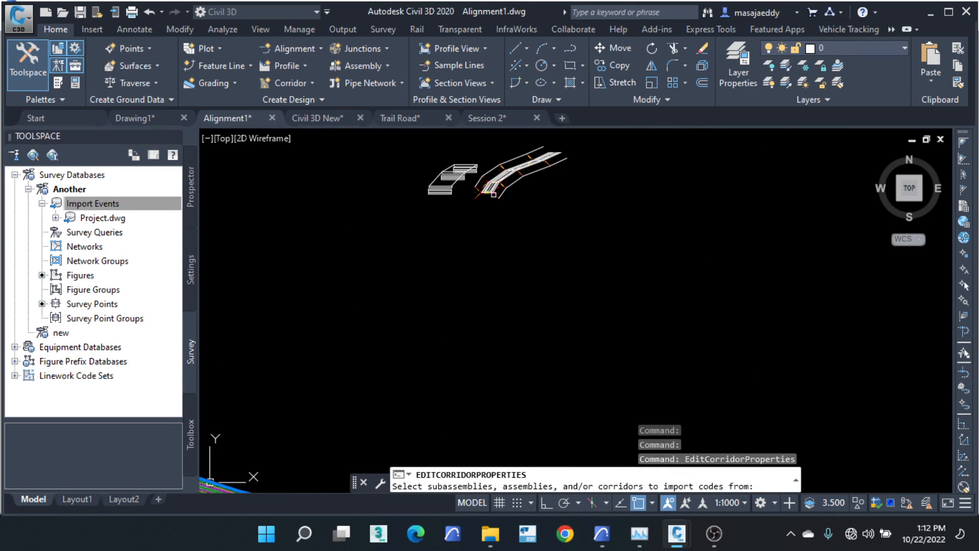
scroll(480, 275, "up", 5)
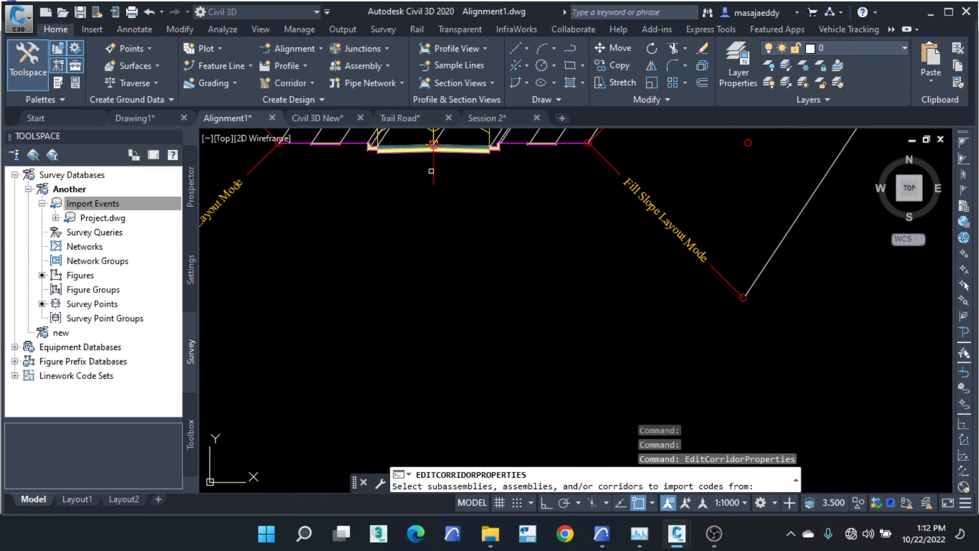
scroll(434, 167, "up", 3)
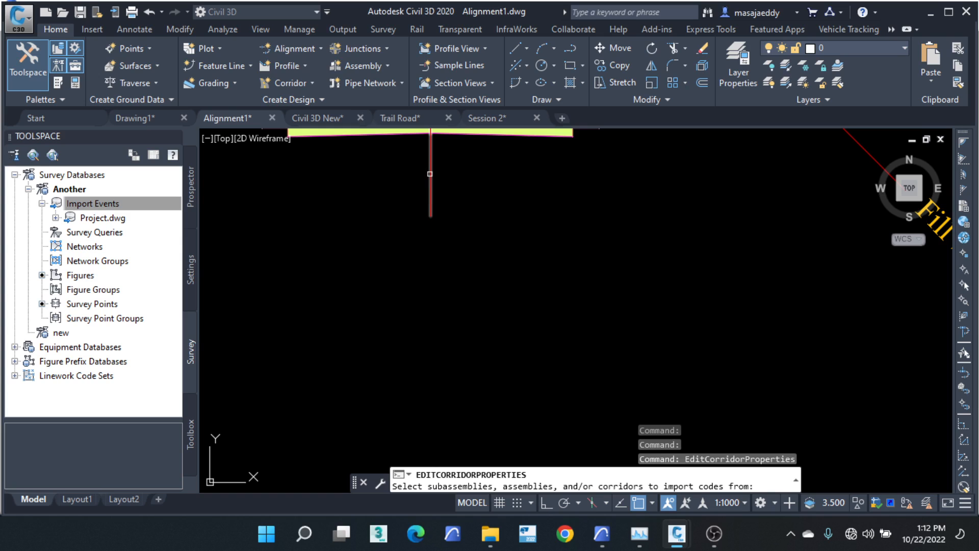
left_click(430, 174)
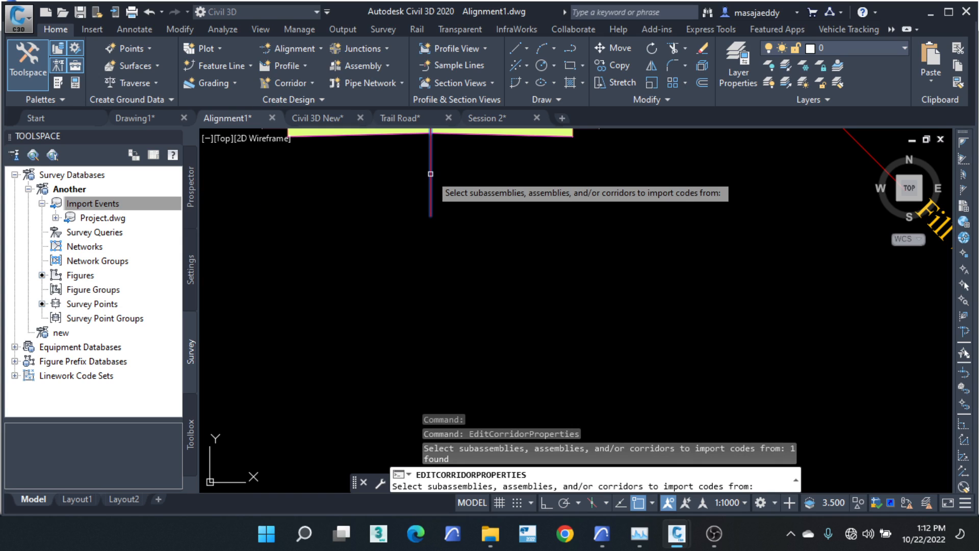
key("Return")
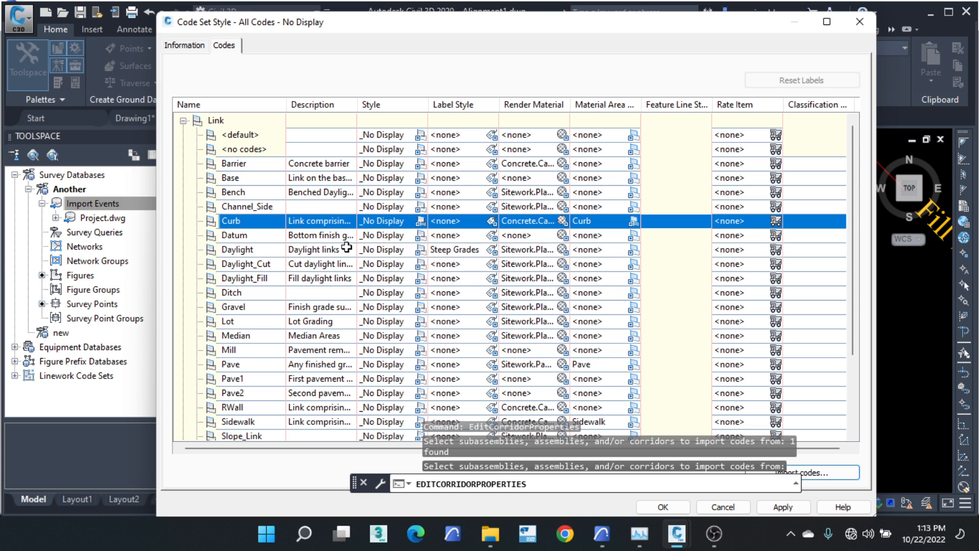
Step: Repeat the code import, selecting the same road assembly again as the source
left_click(842, 474)
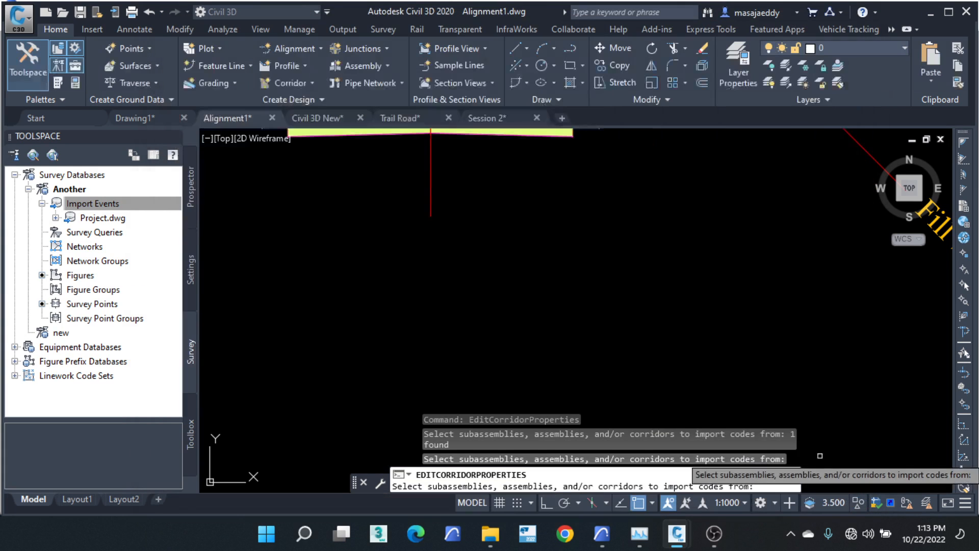
mouse_move(418, 167)
middle_mouse_down()
mouse_move(430, 232)
mouse_move(431, 217)
middle_mouse_up()
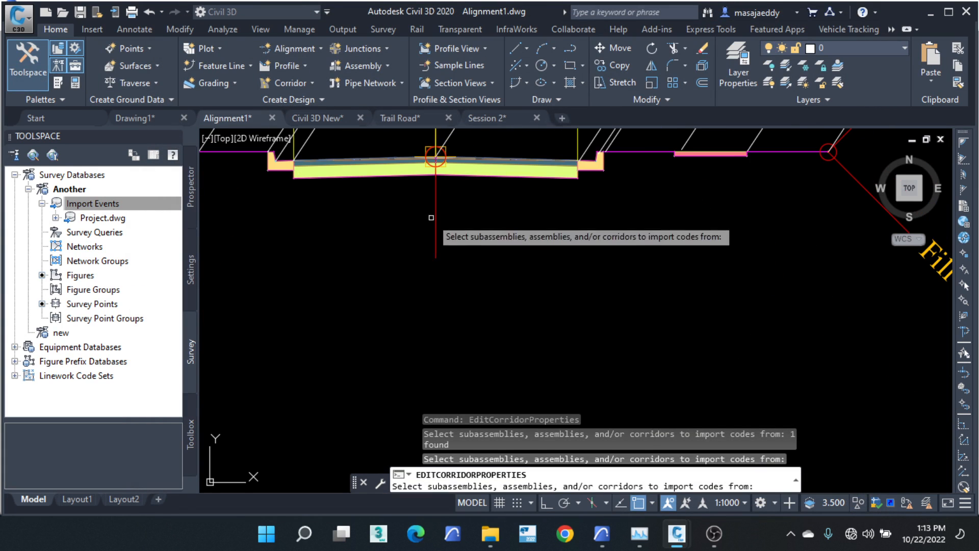
left_click(436, 213)
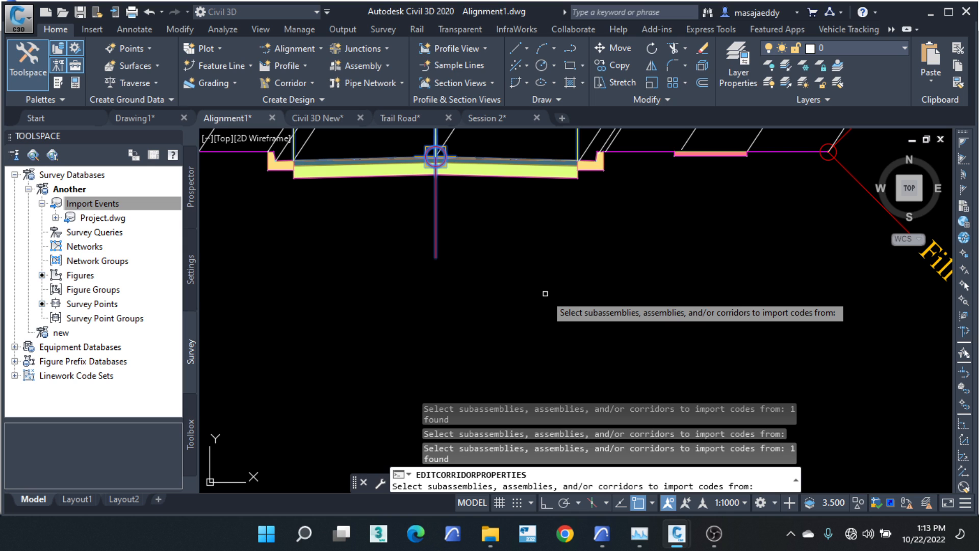
key("Return")
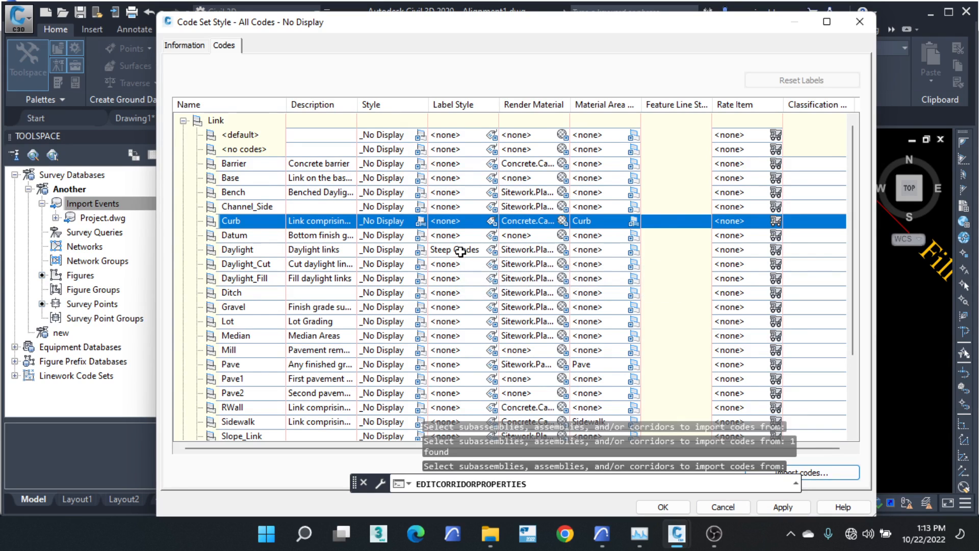
Step: Open the Sidewalk shape style used as the Sidewalk link's material area fill for editing
scroll(465, 285, "down", 1)
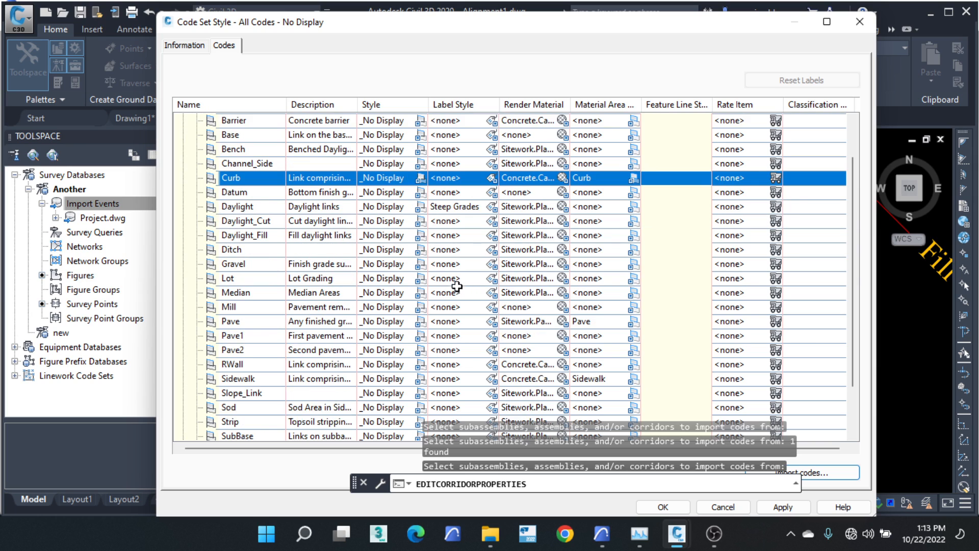
left_click(252, 380)
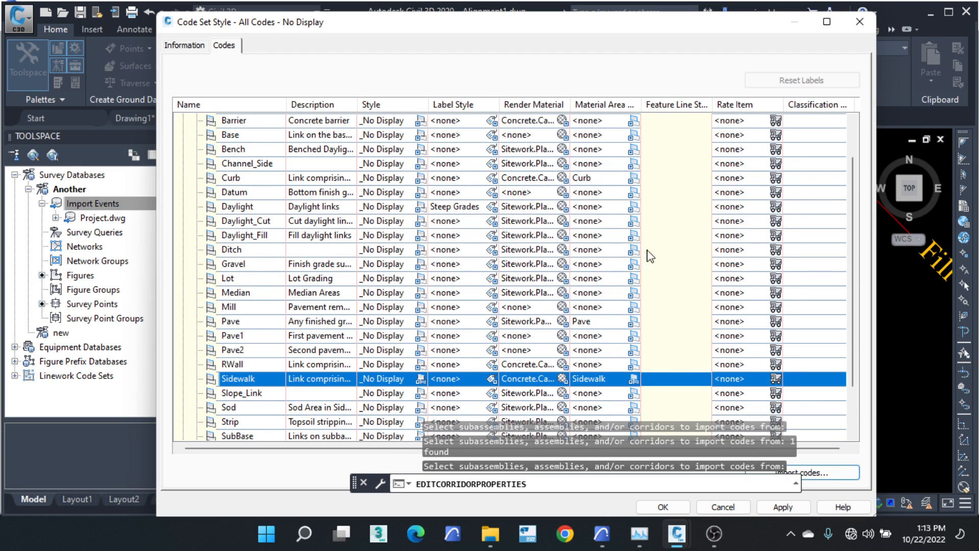
left_click(633, 378)
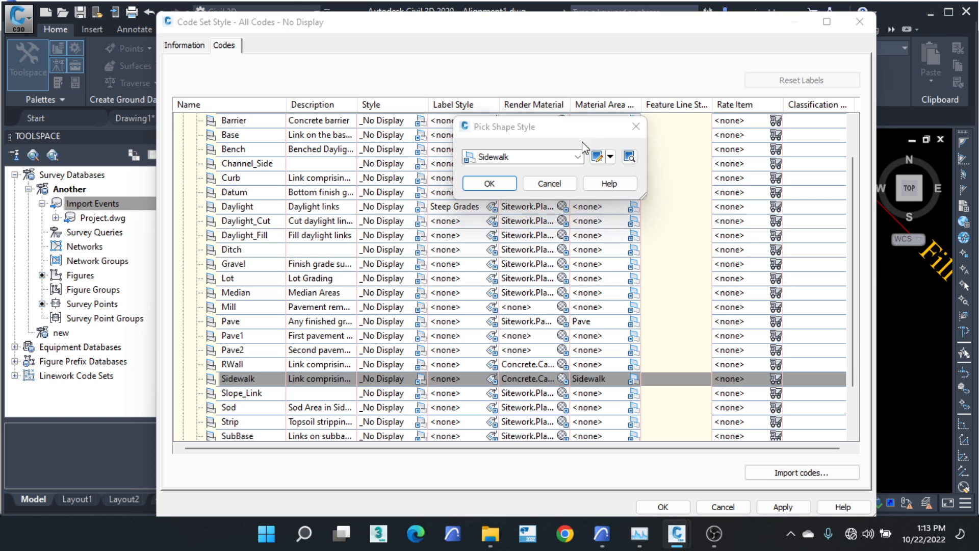
left_click(610, 157)
left_click(647, 204)
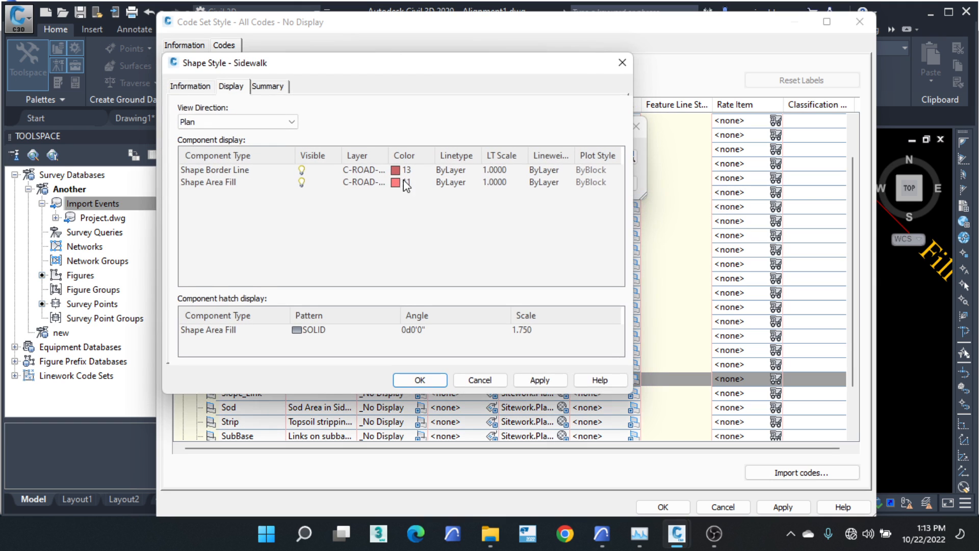
left_click(308, 331)
left_click(308, 331)
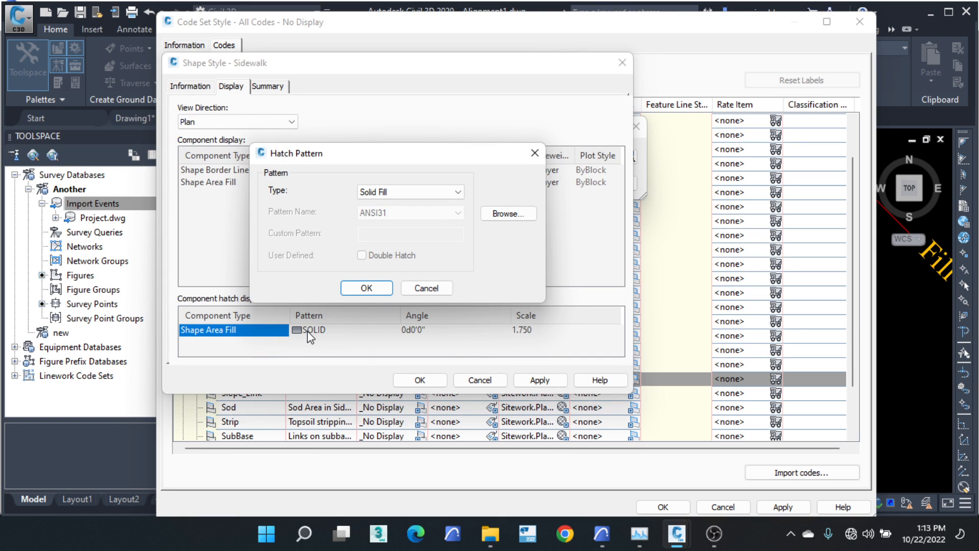
left_click(535, 153)
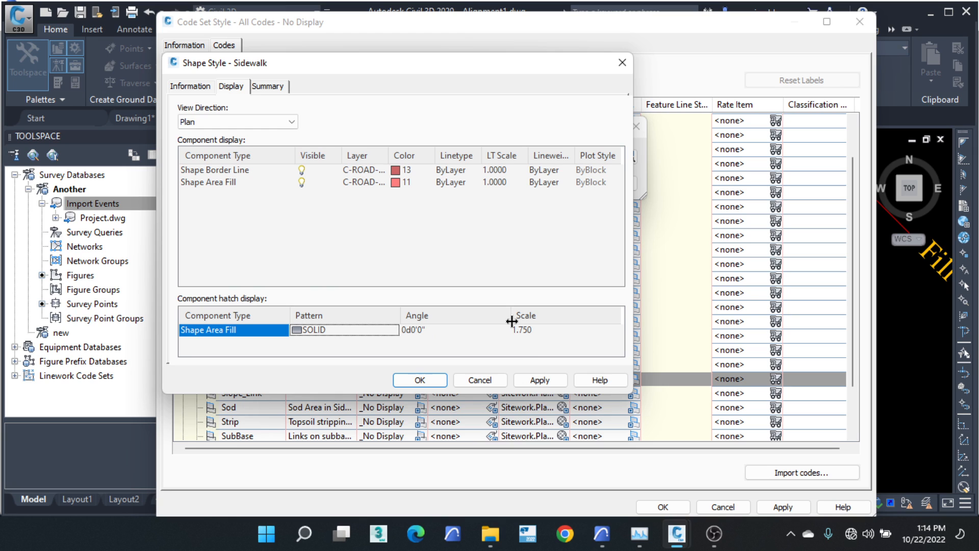
Step: Change the Sidewalk shape area fill's hatch from solid fill to the predefined ANSI31 pattern
left_click(338, 330)
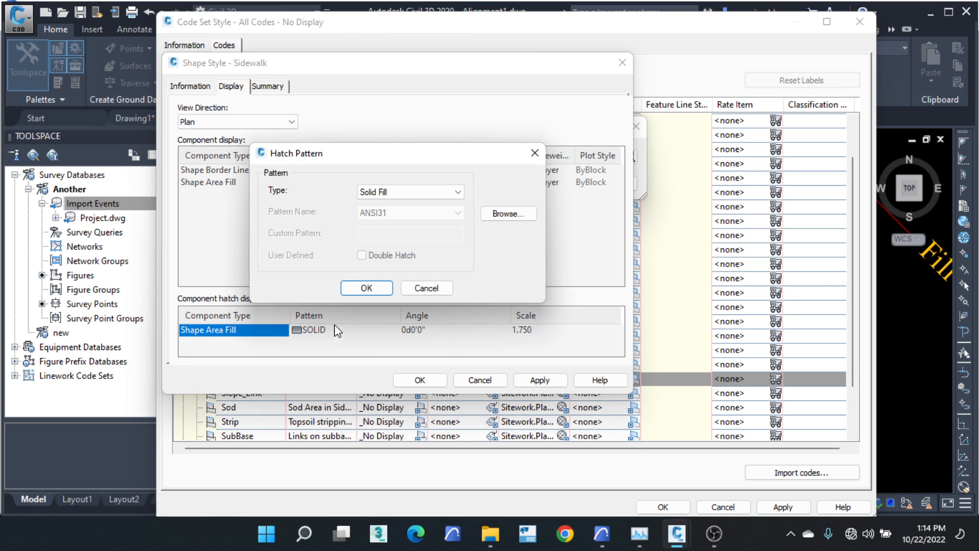
left_click(427, 194)
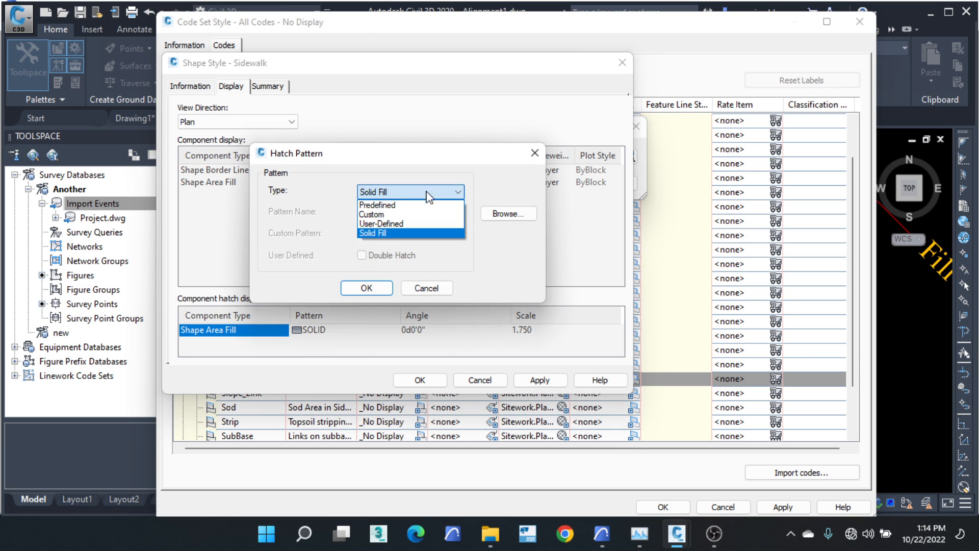
left_click(388, 205)
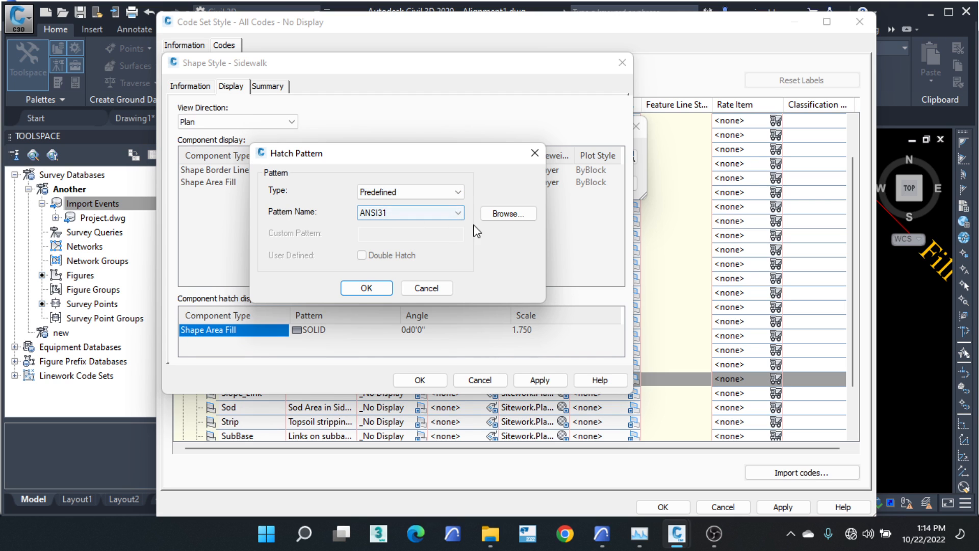
left_click(505, 214)
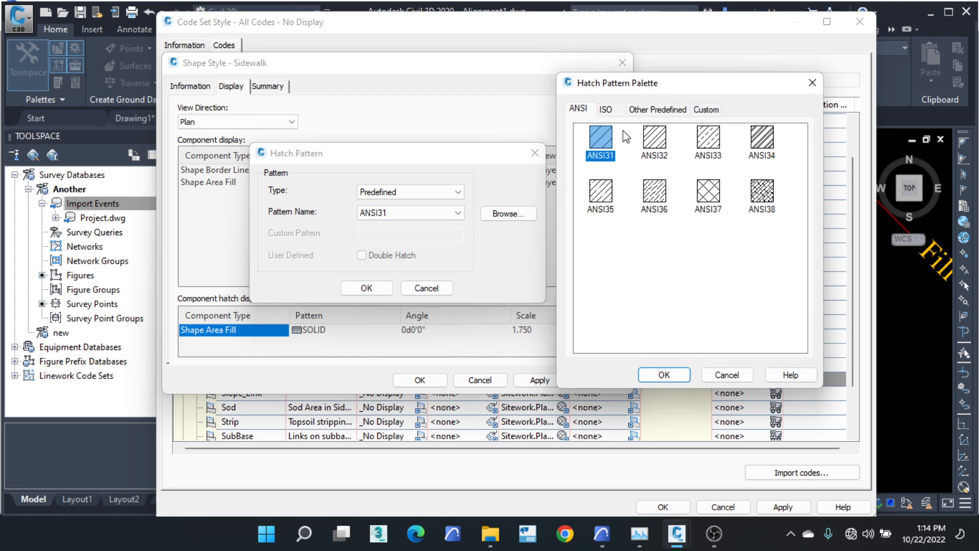
left_click(664, 374)
left_click(366, 288)
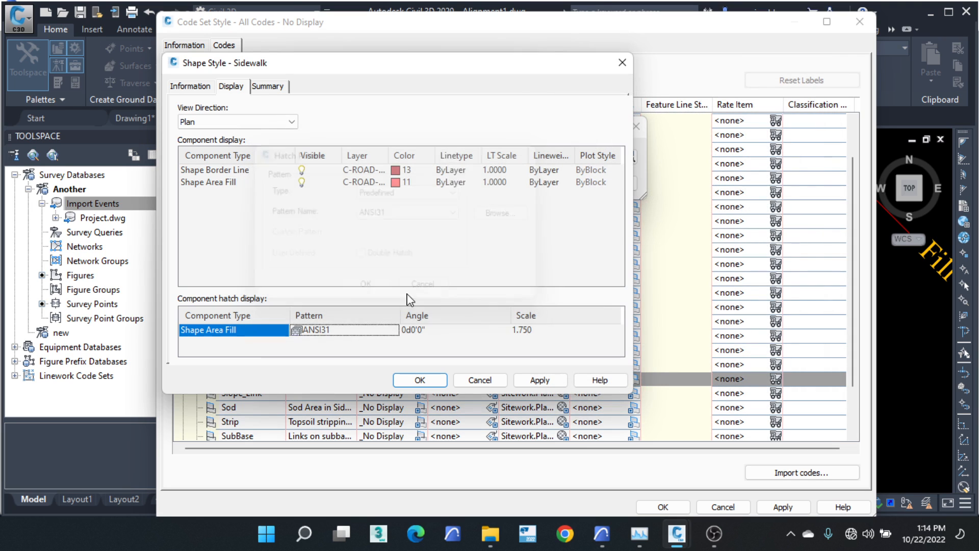
Step: Set the Sidewalk area fill's hatch scale to 0.5 and its colour to index 70, applying the changes to the corridor
left_click(536, 330)
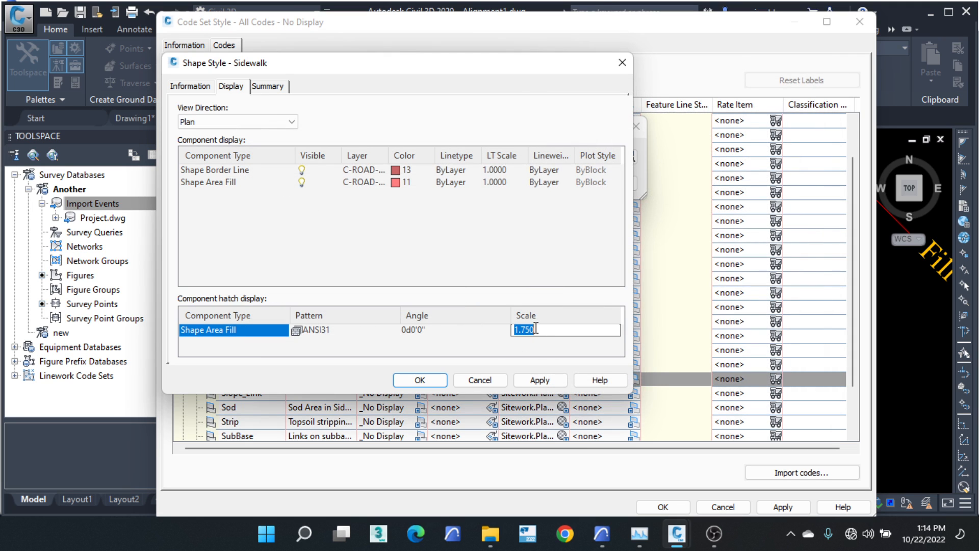
type("0.5")
left_click(396, 183)
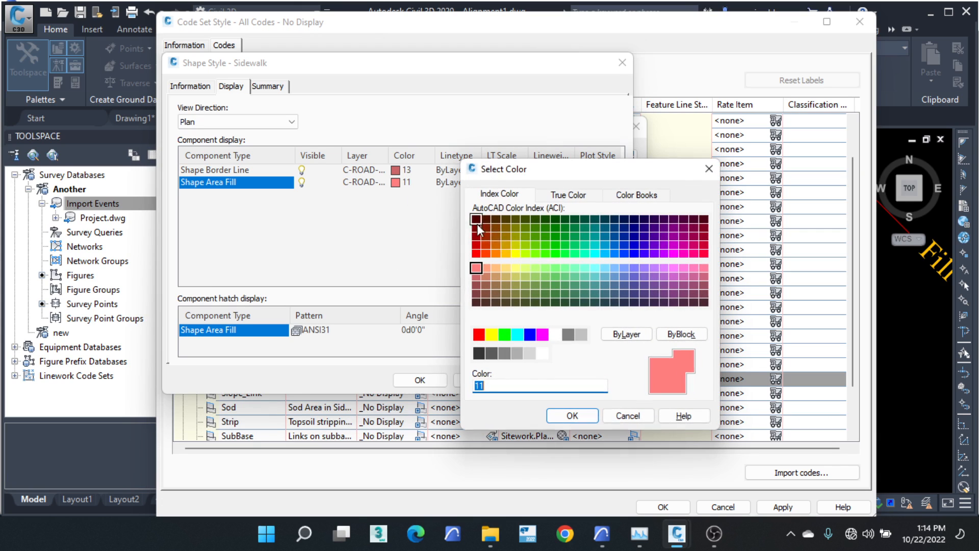
left_click(535, 253)
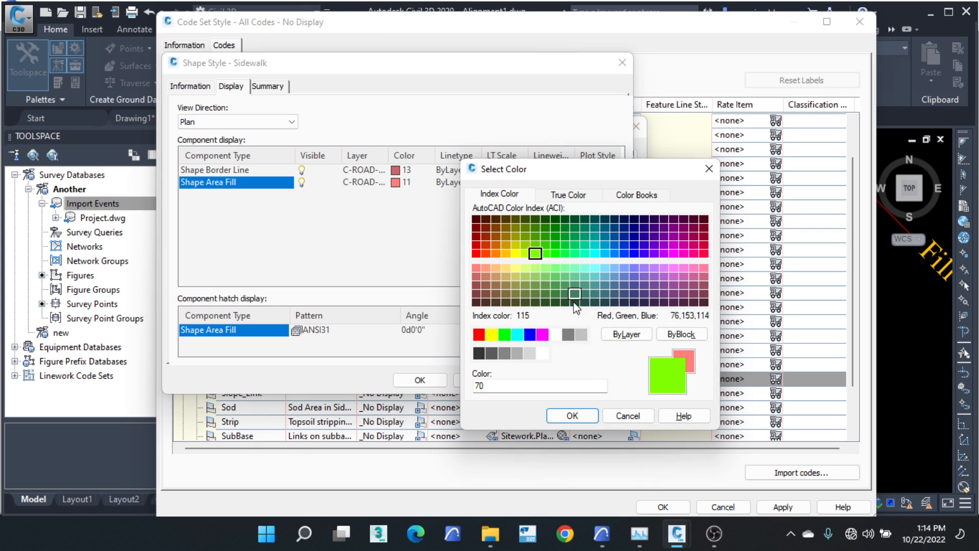
left_click(573, 417)
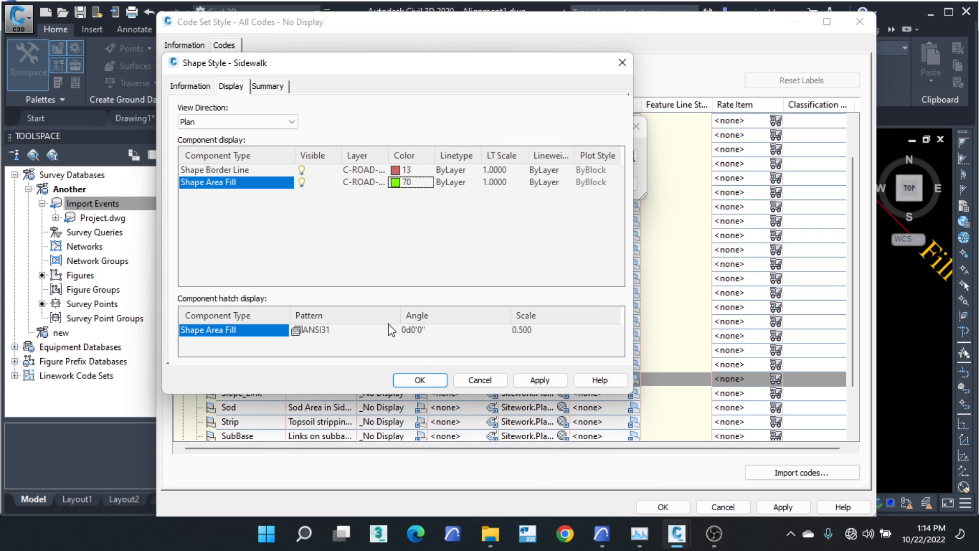
left_click(420, 380)
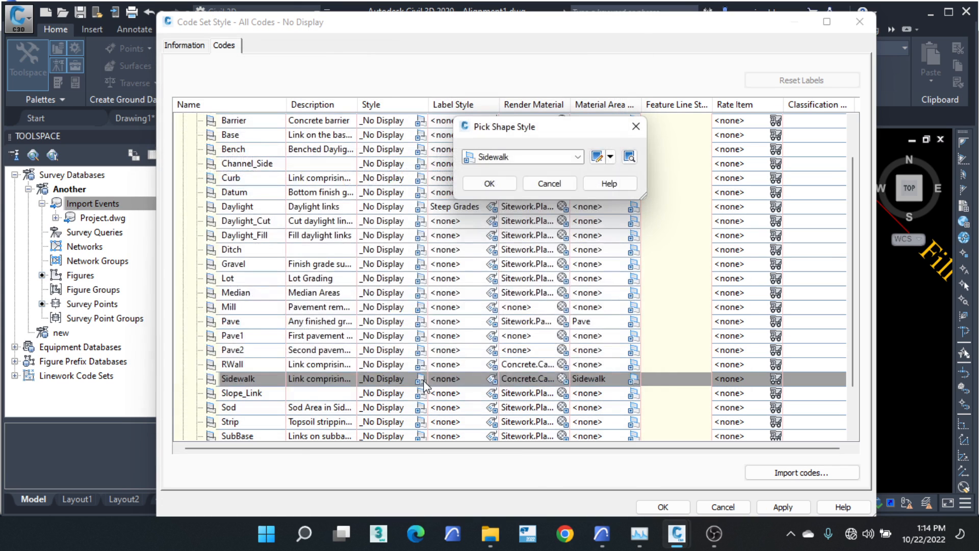
left_click(489, 183)
left_click(664, 506)
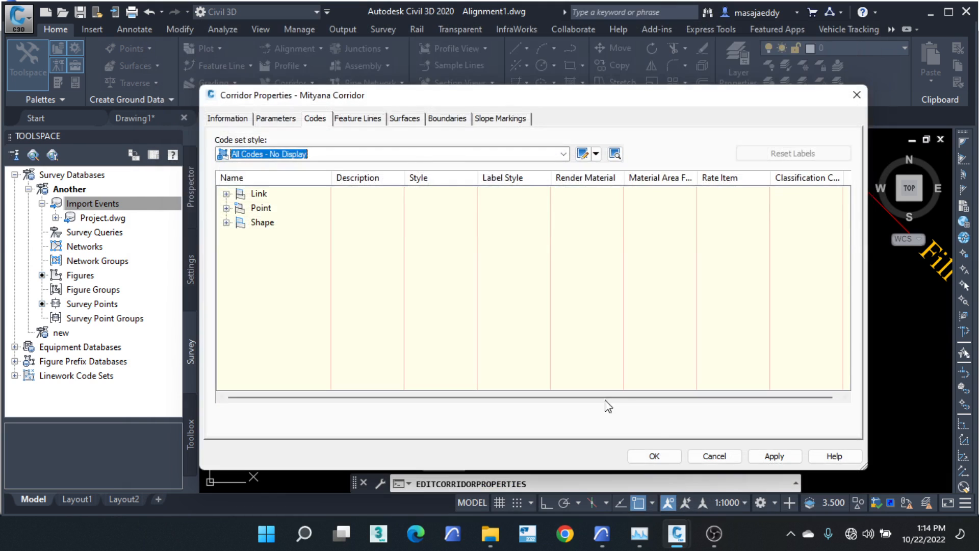
left_click(655, 515)
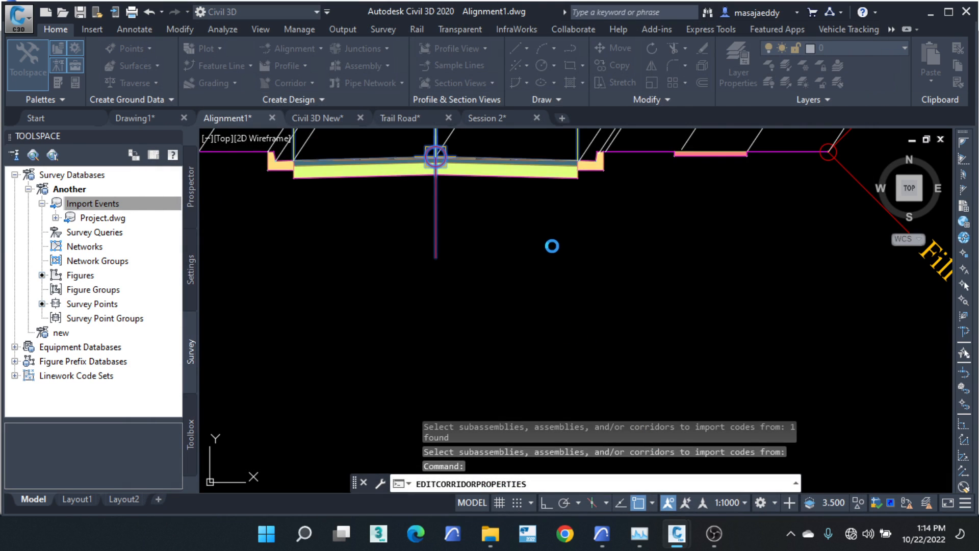
Step: Examine the sidewalk hatch spacing along both sides of the corridor in plan
scroll(557, 242, "down", 5)
scroll(568, 253, "down", 3)
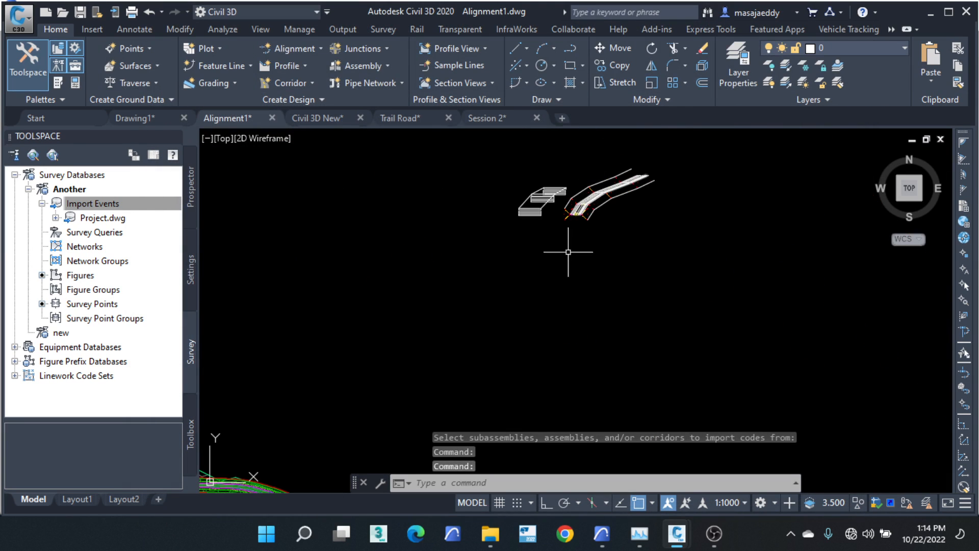
scroll(388, 351, "up", 3)
scroll(387, 351, "up", 6)
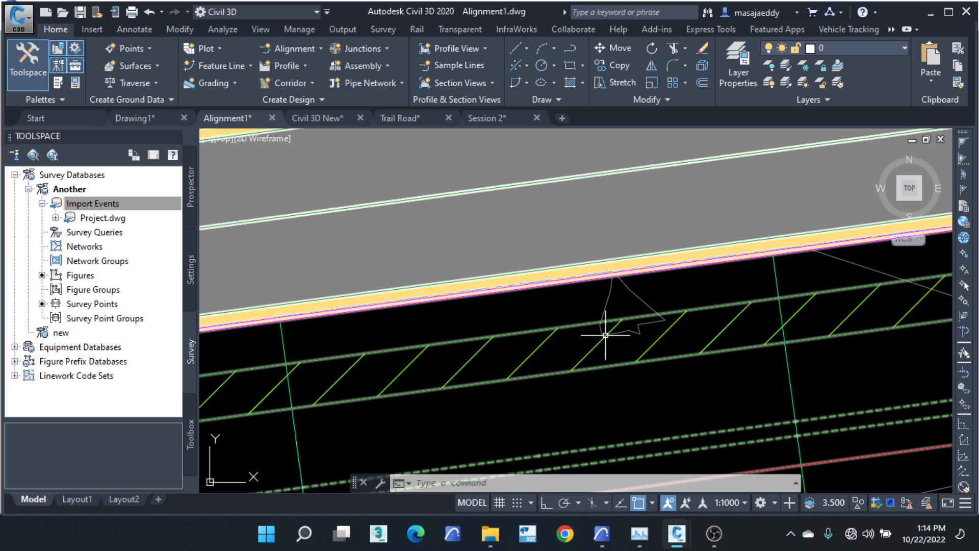
scroll(536, 327, "down", 2)
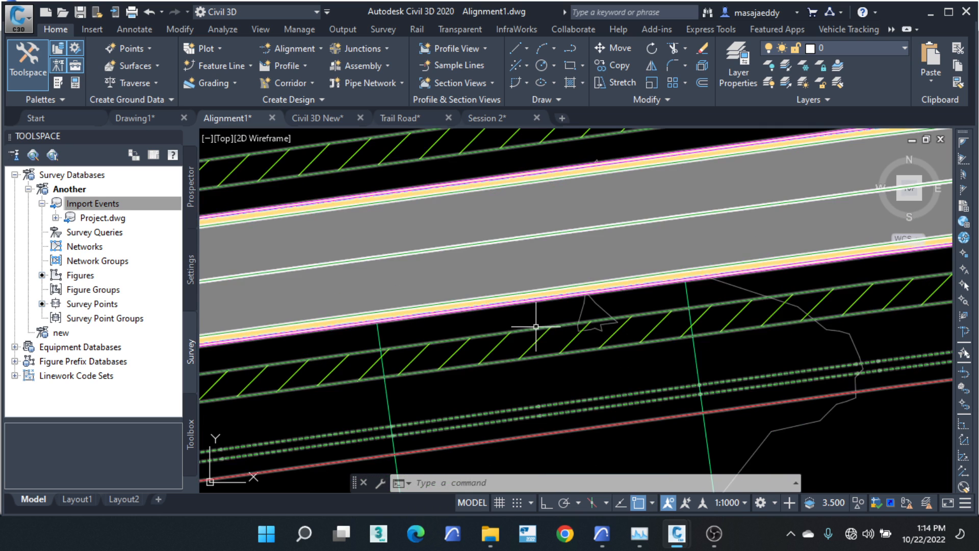
scroll(563, 328, "down", 3)
scroll(491, 255, "up", 3)
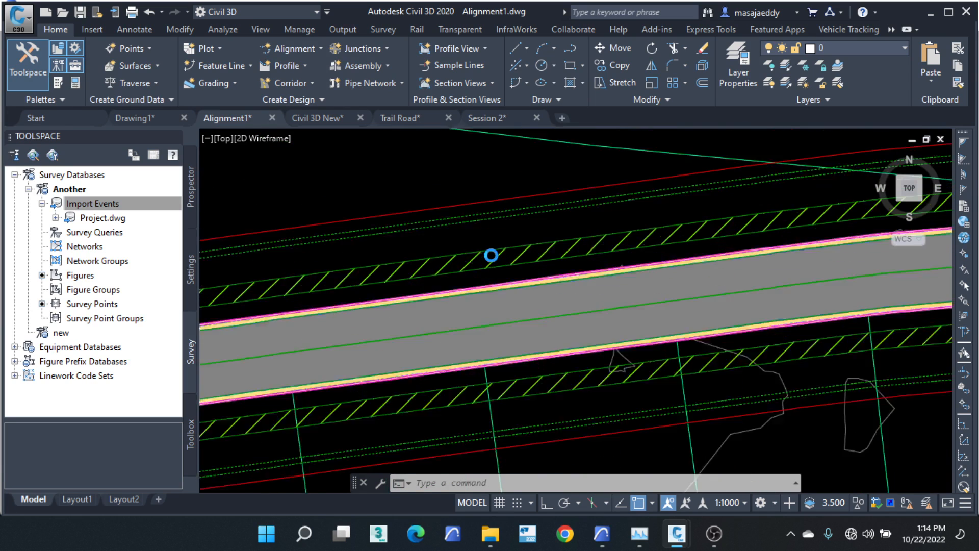
scroll(448, 244, "up", 2)
Step: Reopen the All Codes - No Display code set style from the corridor's properties for editing and show its Link codes
left_click(448, 245)
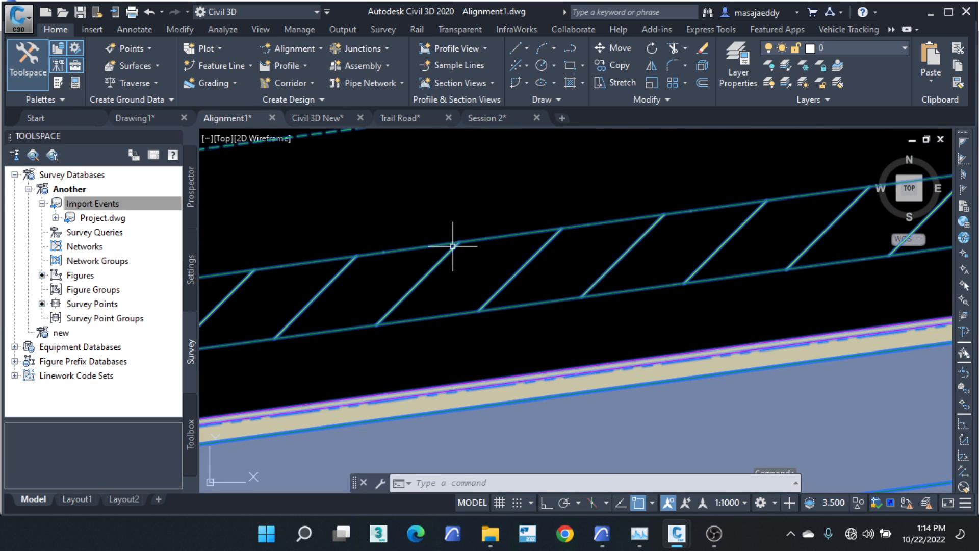
right_click(439, 265)
left_click(502, 363)
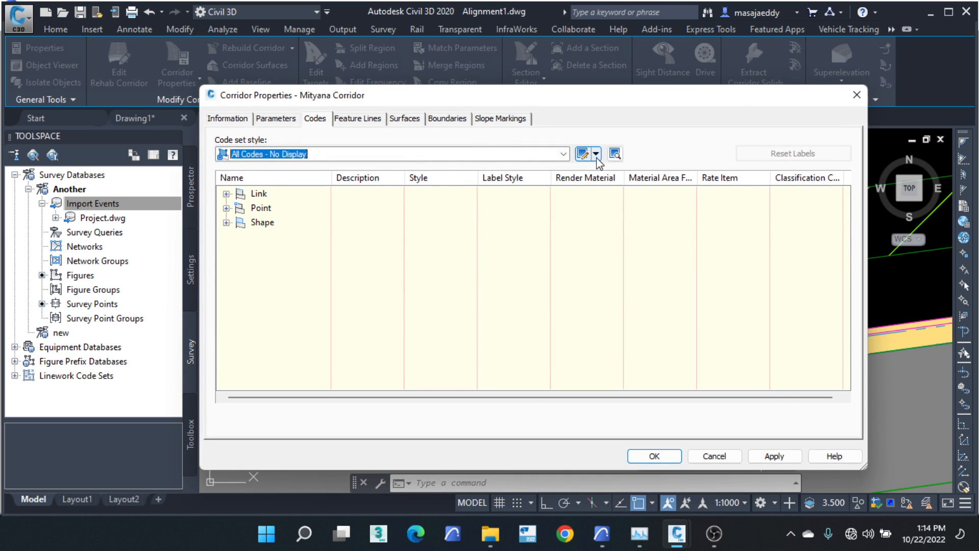
left_click(595, 153)
left_click(613, 203)
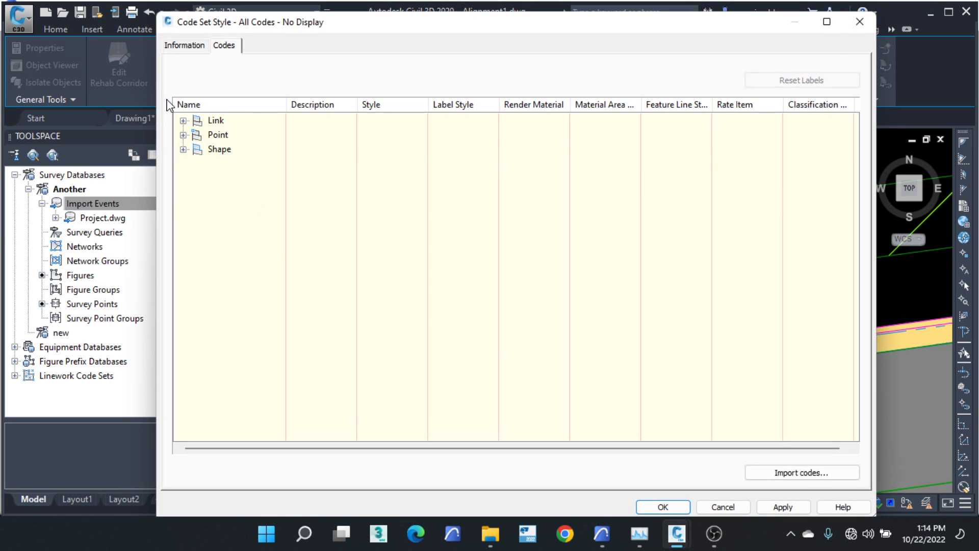
left_click(183, 120)
scroll(266, 266, "down", 1)
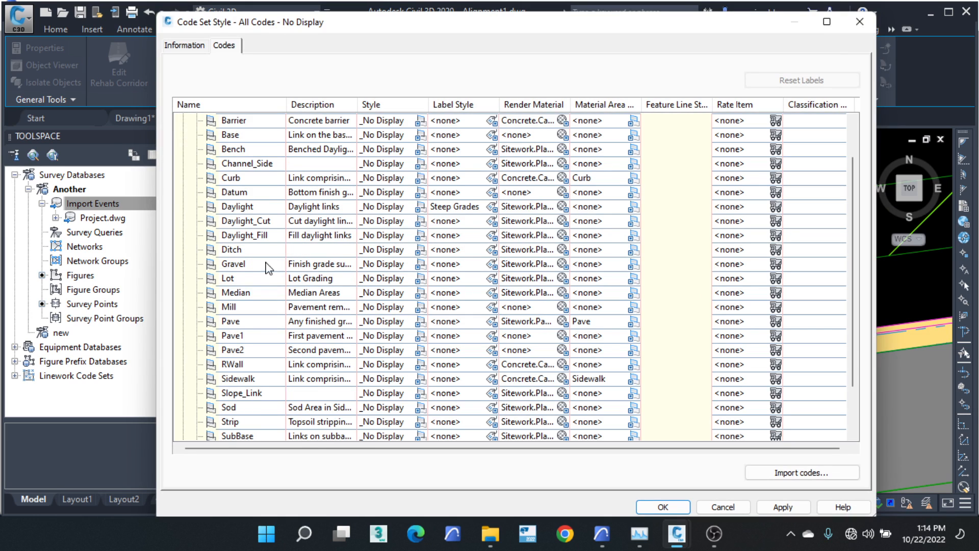
left_click(241, 179)
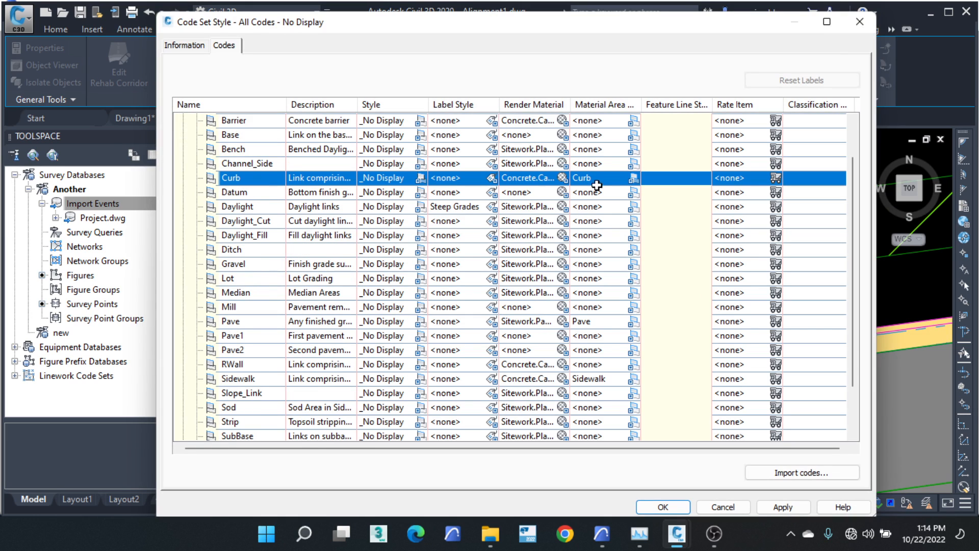
left_click(633, 179)
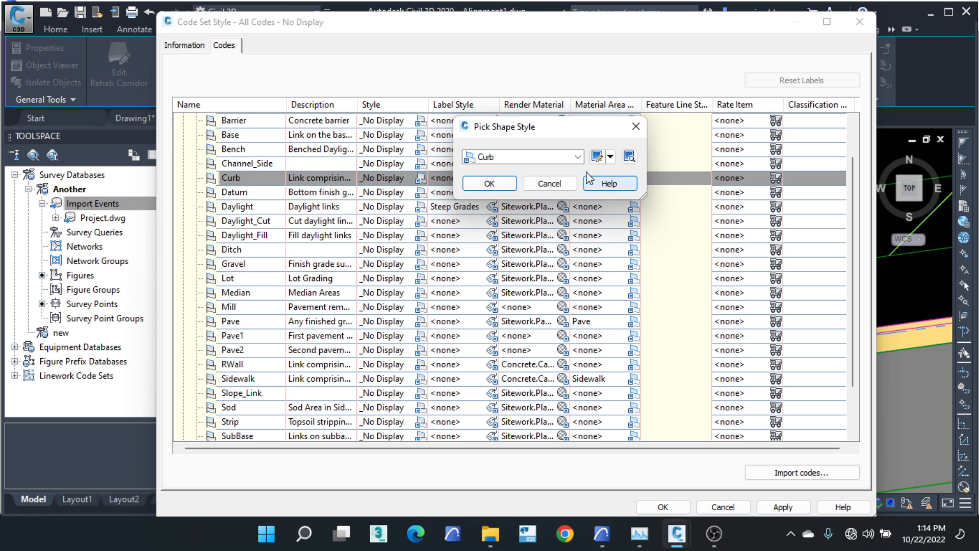
left_click(610, 156)
left_click(680, 204)
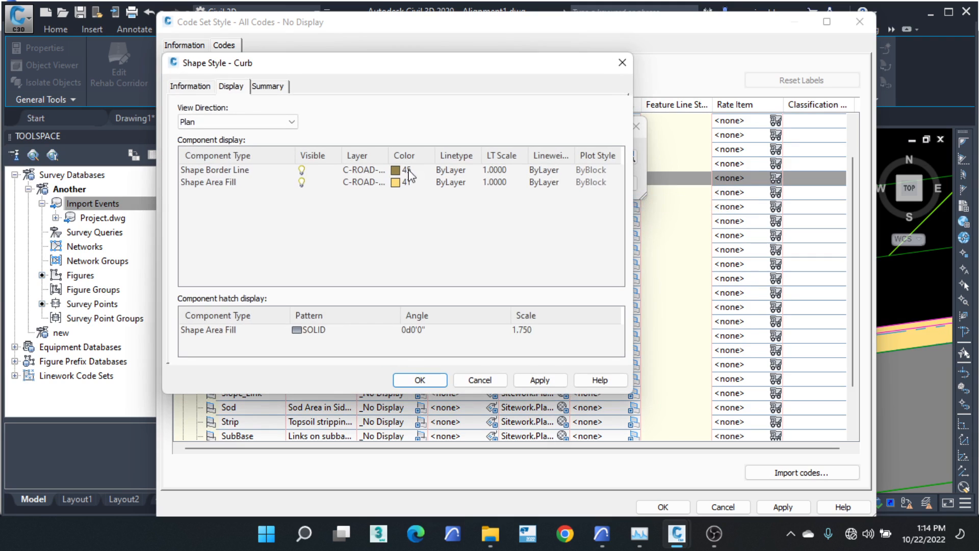
left_click(621, 63)
left_click(635, 127)
Step: Set the hatch scale of the Sidewalk link's area fill to 0.05 and apply it to the corridor
left_click(251, 381)
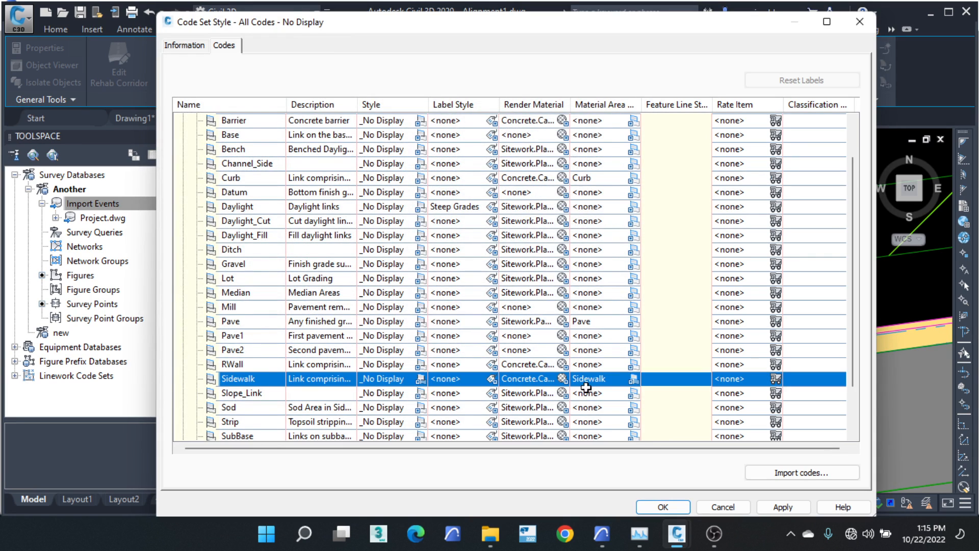
left_click(633, 378)
left_click(610, 156)
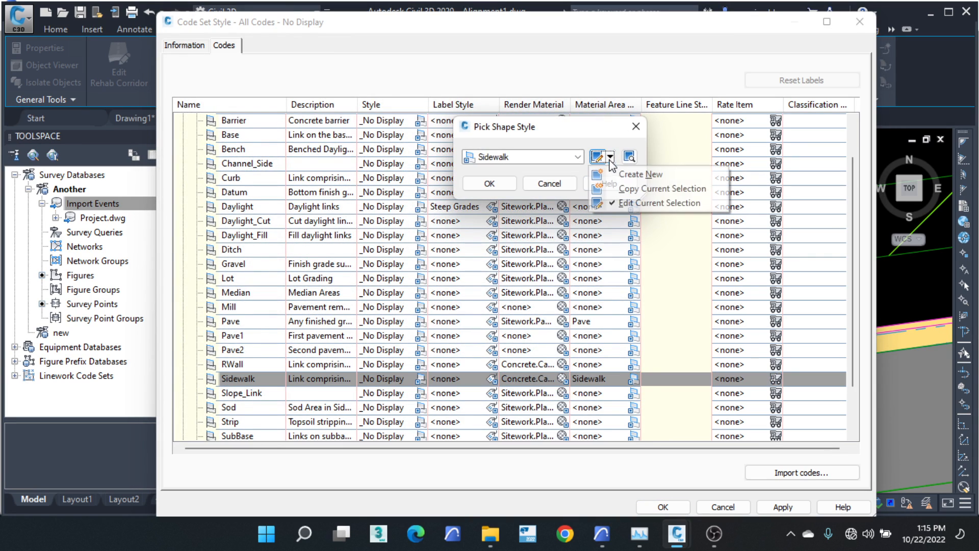
left_click(624, 203)
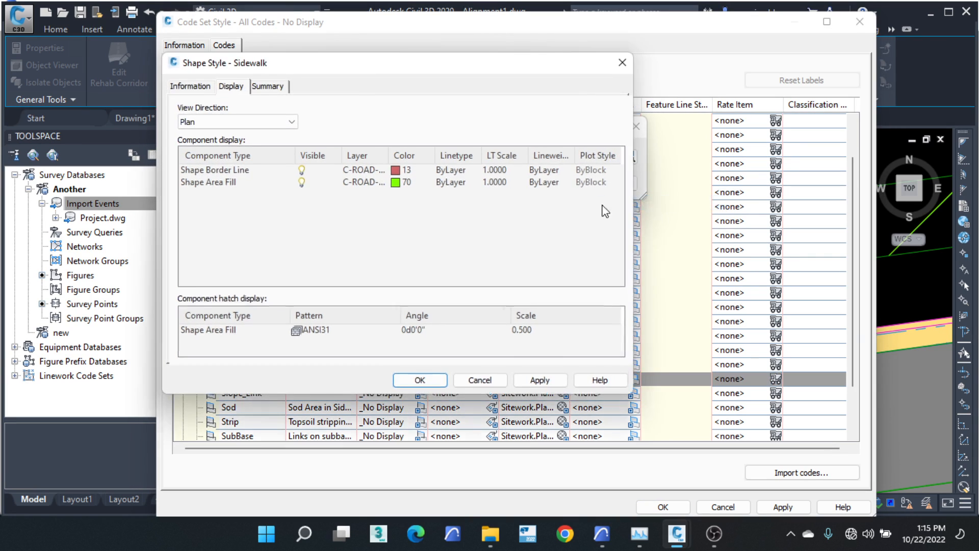
left_click(535, 330)
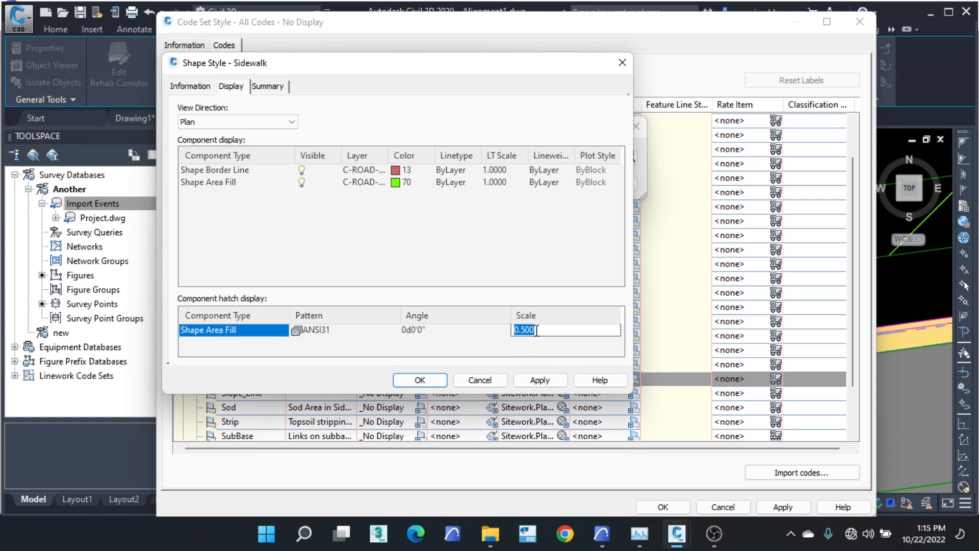
type("0.")
left_click(437, 385)
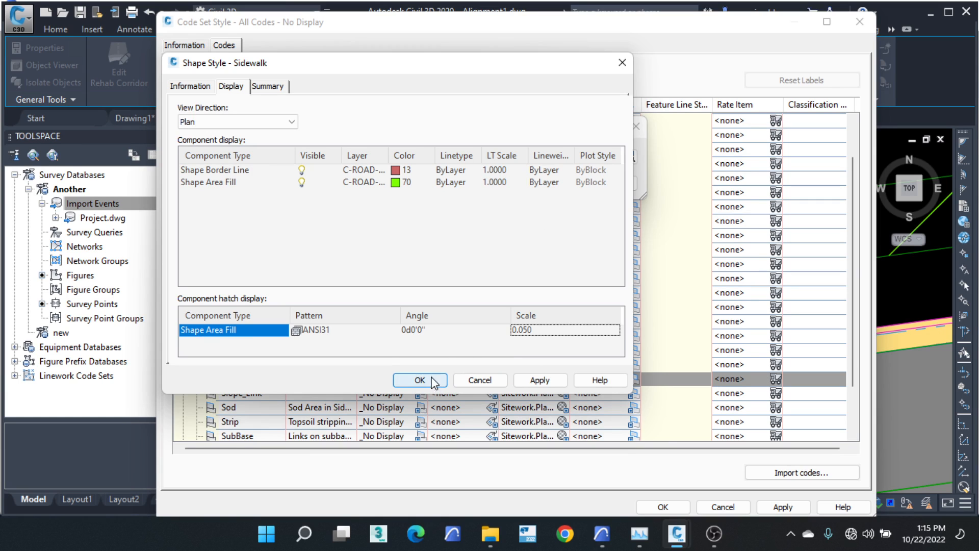
left_click(420, 381)
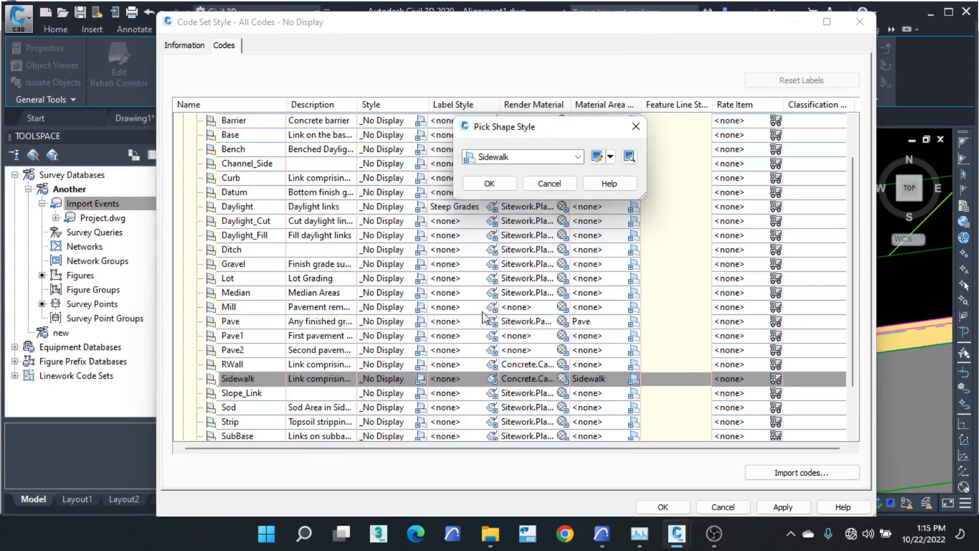
left_click(502, 186)
left_click(664, 506)
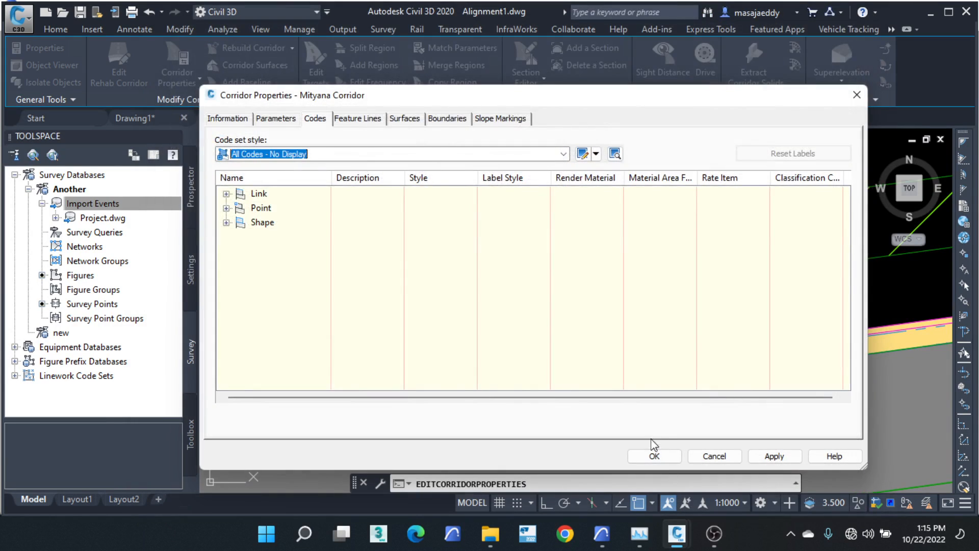
left_click(655, 455)
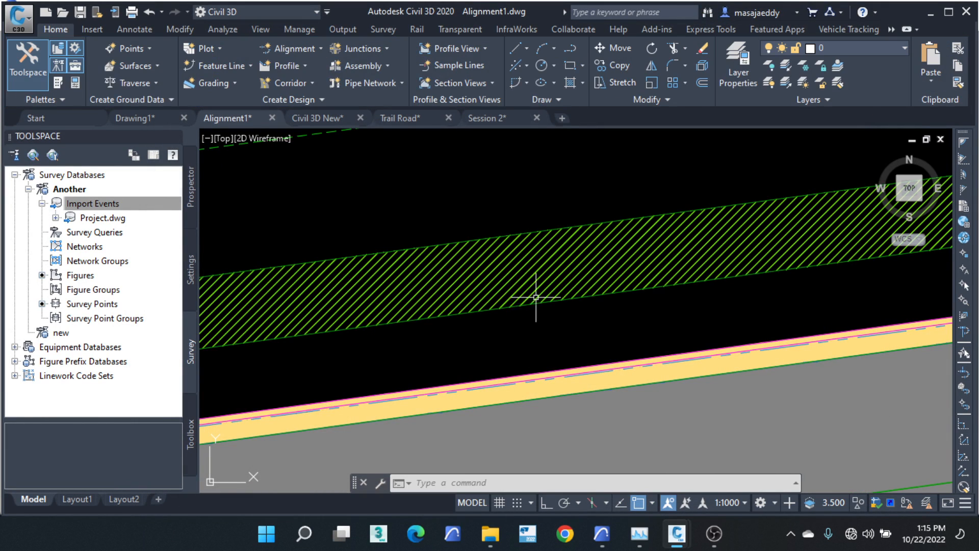
scroll(529, 307, "down", 3)
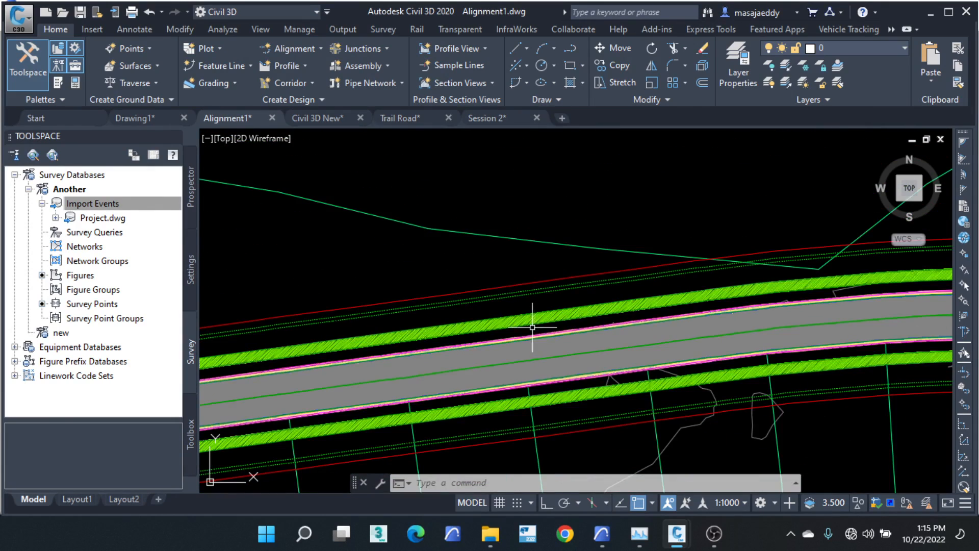
scroll(547, 384, "up", 4)
scroll(548, 384, "up", 3)
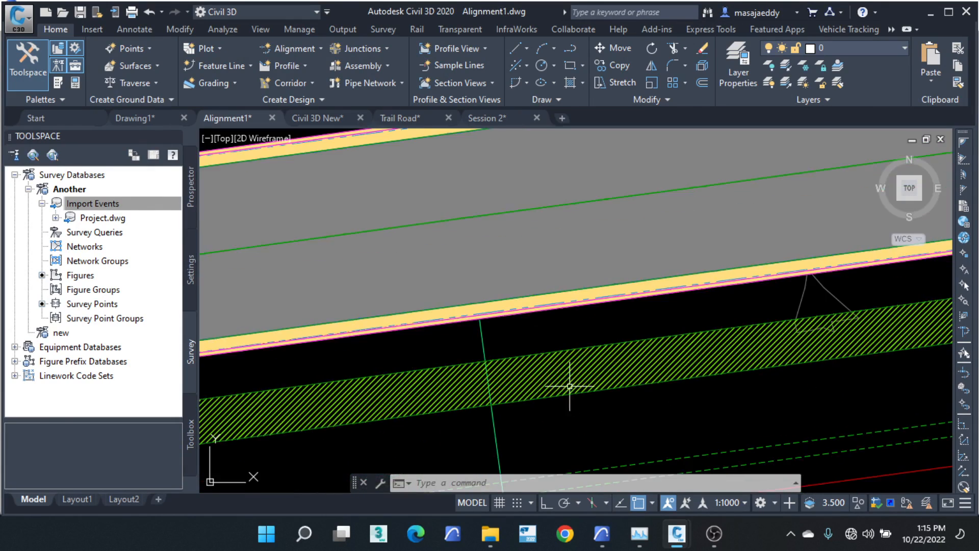
Step: Open the Sidewalk link's material area fill style for editing from the corridor's All Codes - No Display code set style
left_click(545, 355)
right_click(545, 355)
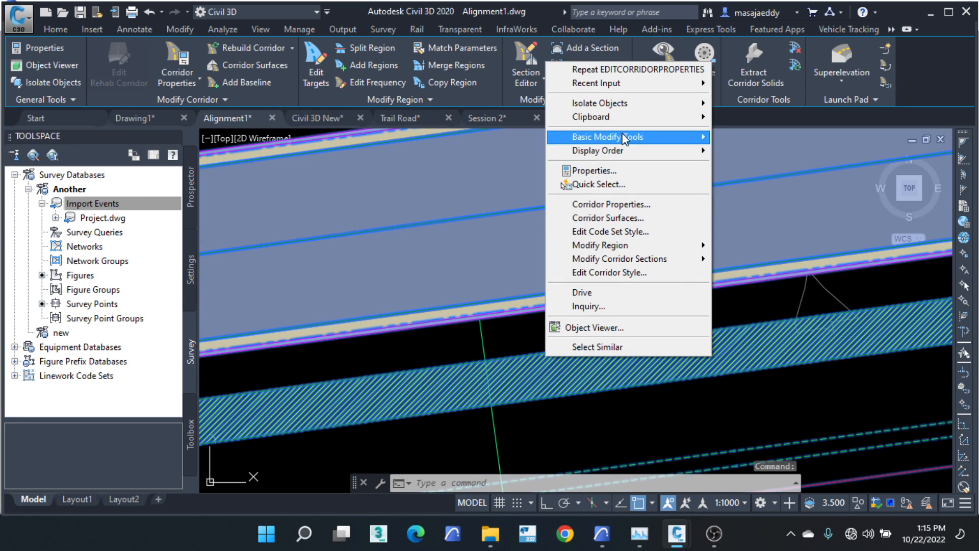
left_click(611, 202)
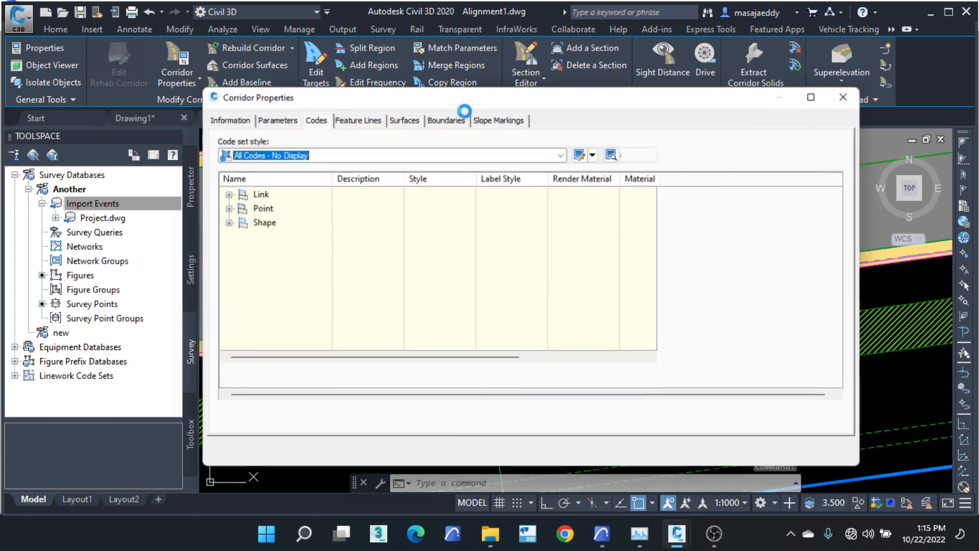
left_click(596, 153)
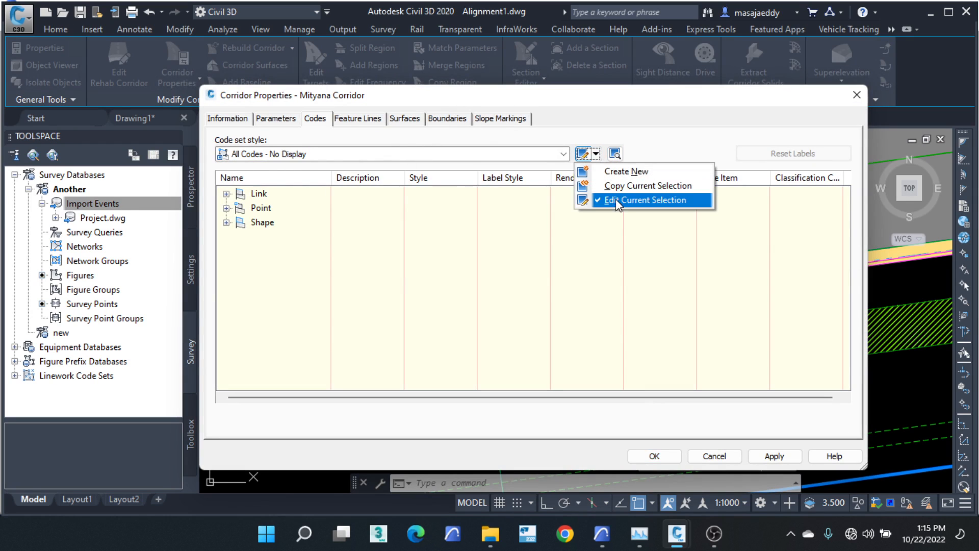
left_click(620, 204)
double_click(197, 121)
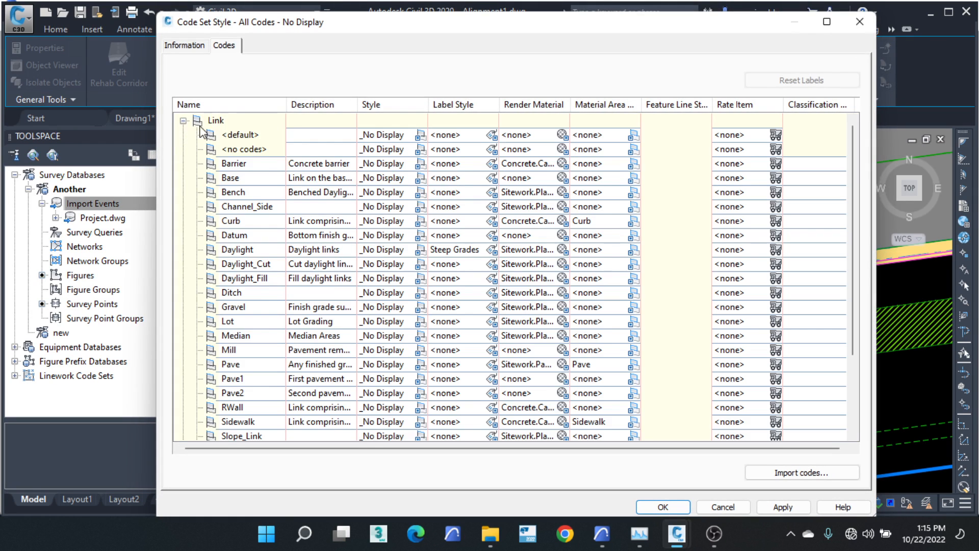
scroll(552, 276, "down", 2)
left_click(634, 335)
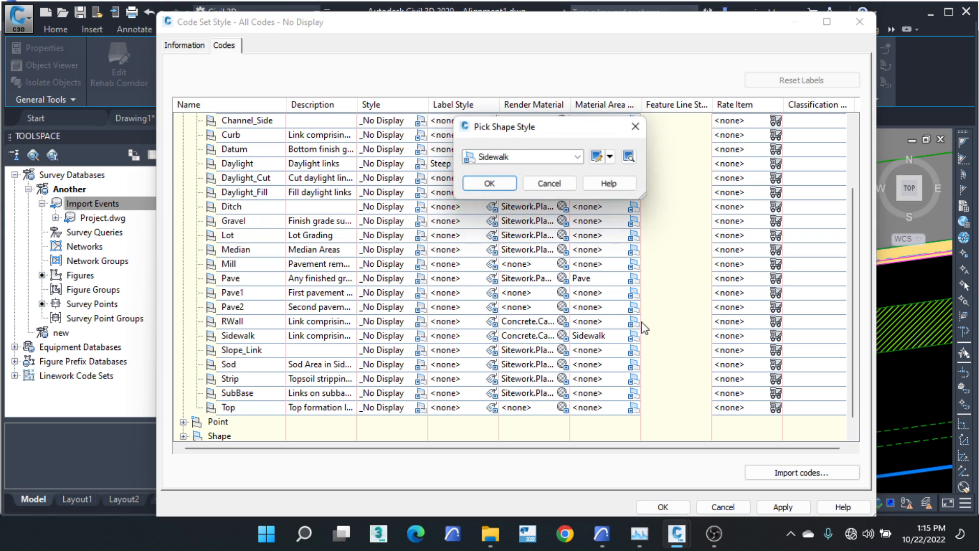
left_click(595, 154)
left_click(622, 203)
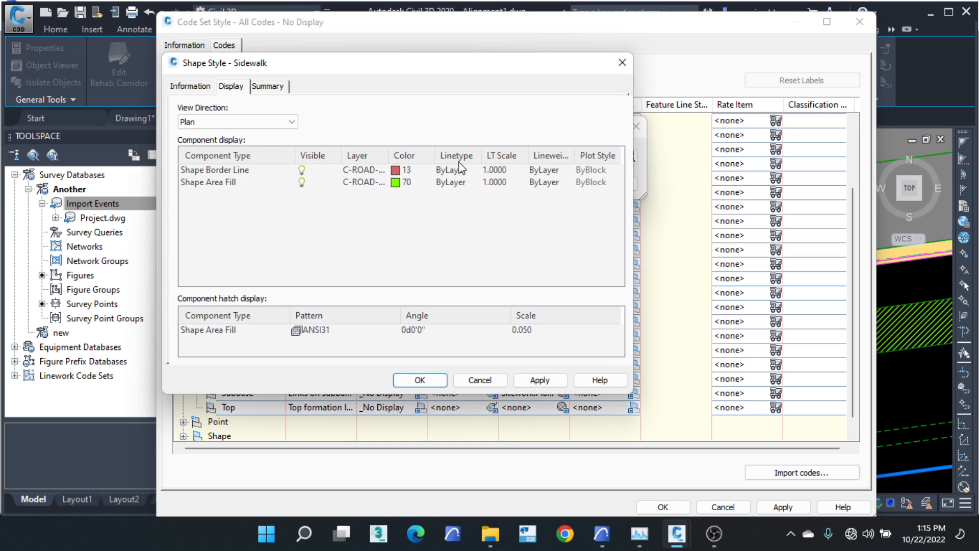
Step: Set the Sidewalk area fill's hatch pattern to the predefined AR-HBONE and apply it to the corridor
left_click(306, 329)
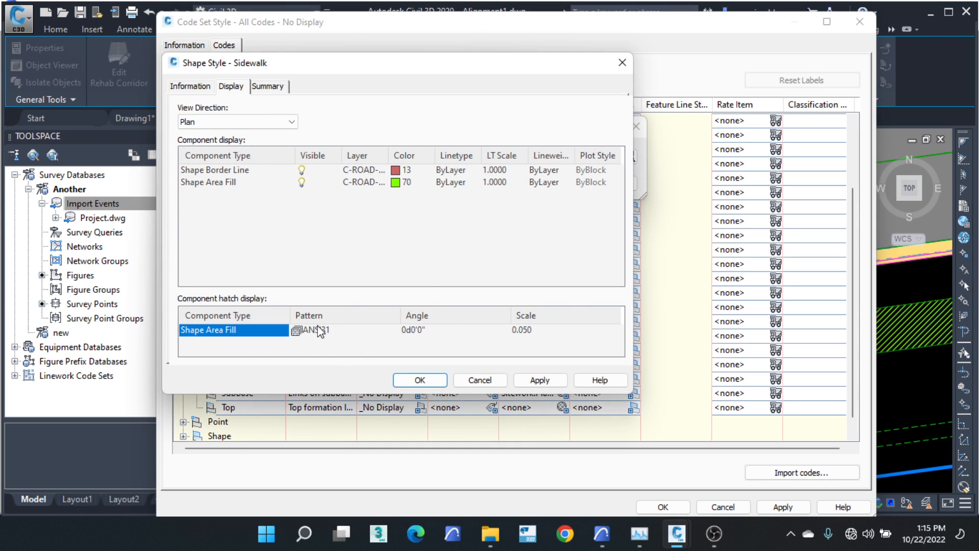
left_click(296, 331)
left_click(508, 214)
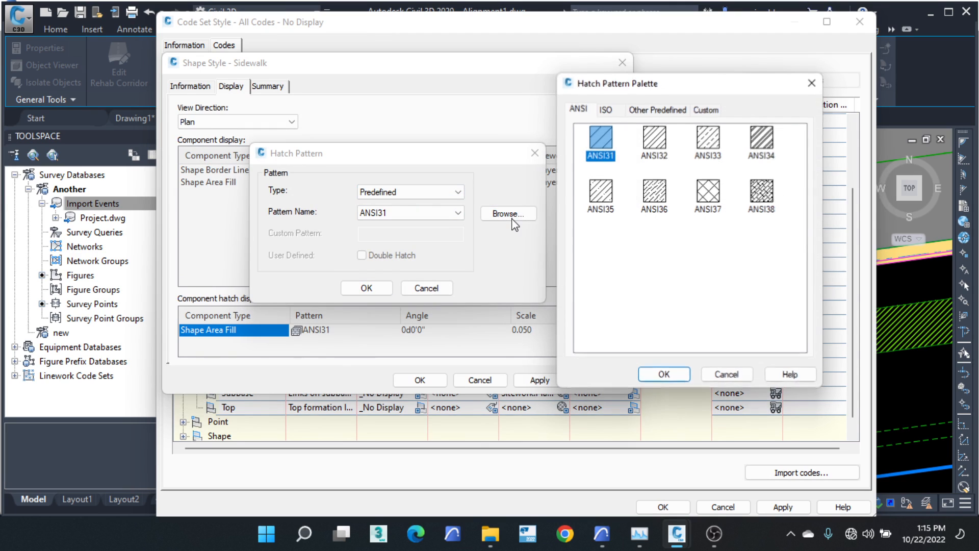
left_click(658, 115)
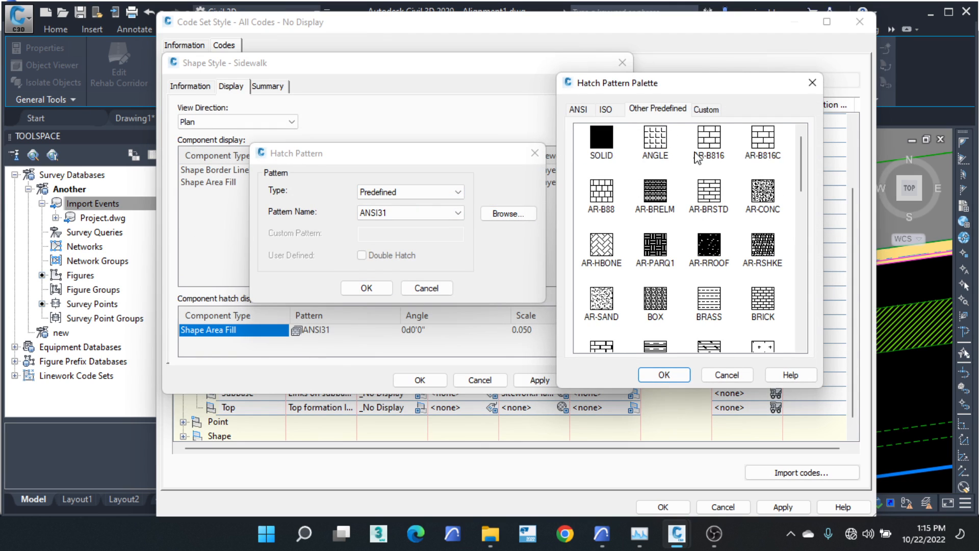
scroll(713, 192, "down", 3)
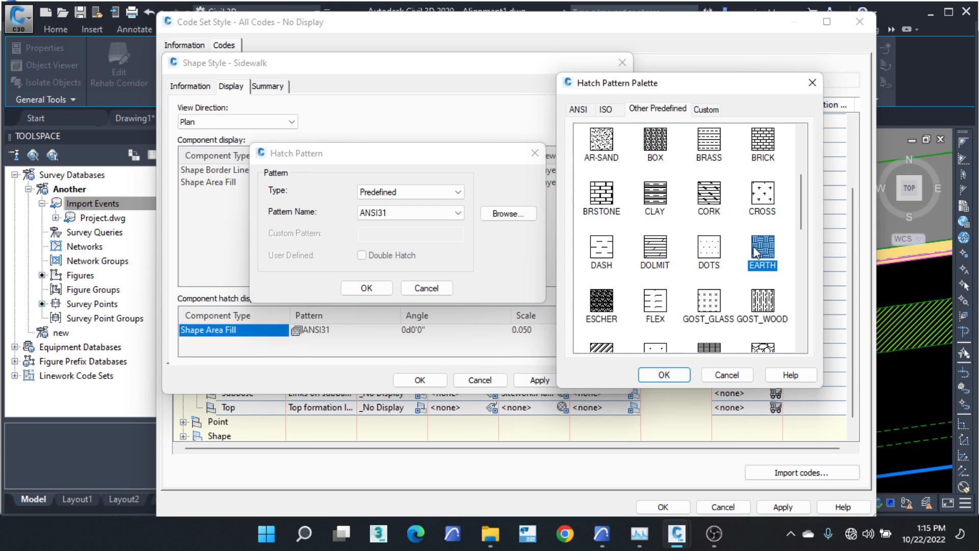
scroll(711, 193, "down", 3)
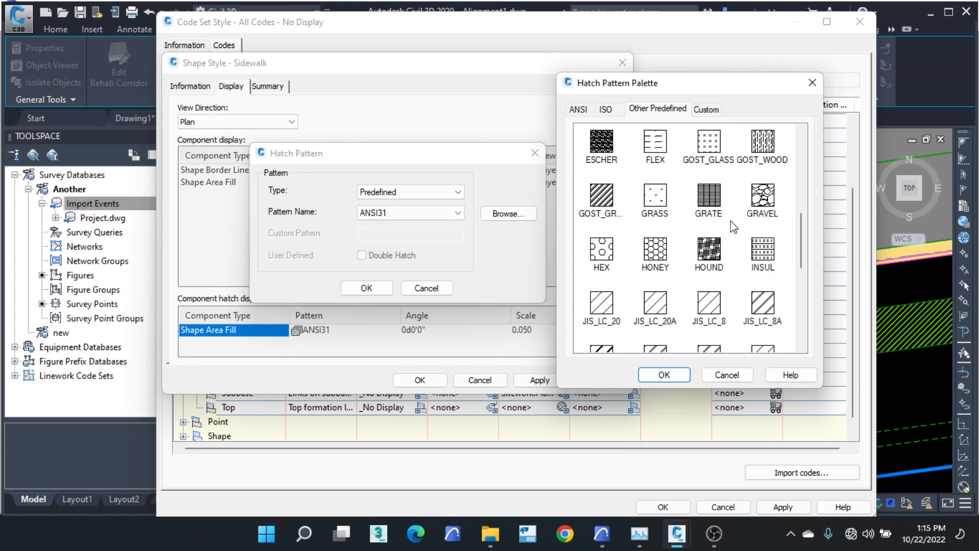
scroll(754, 217, "down", 5)
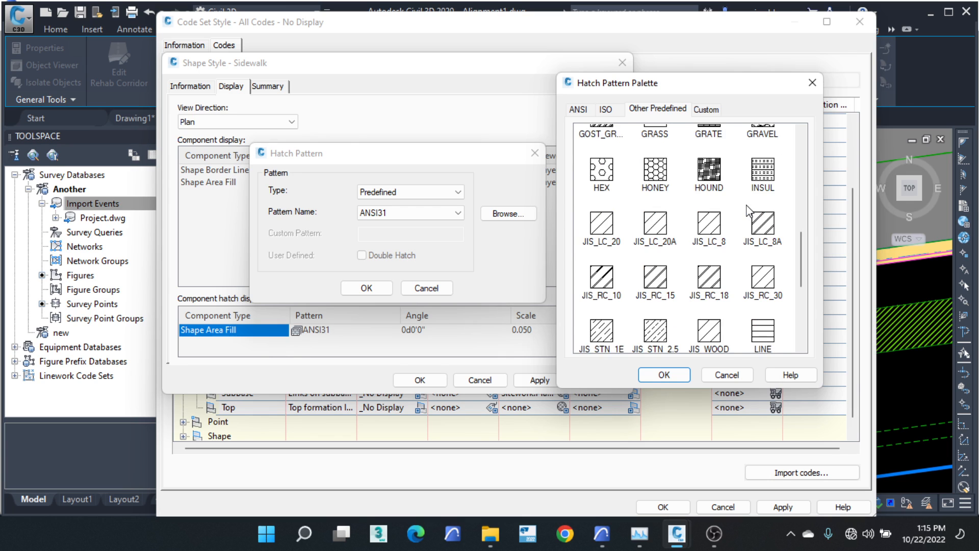
scroll(739, 232, "down", 2)
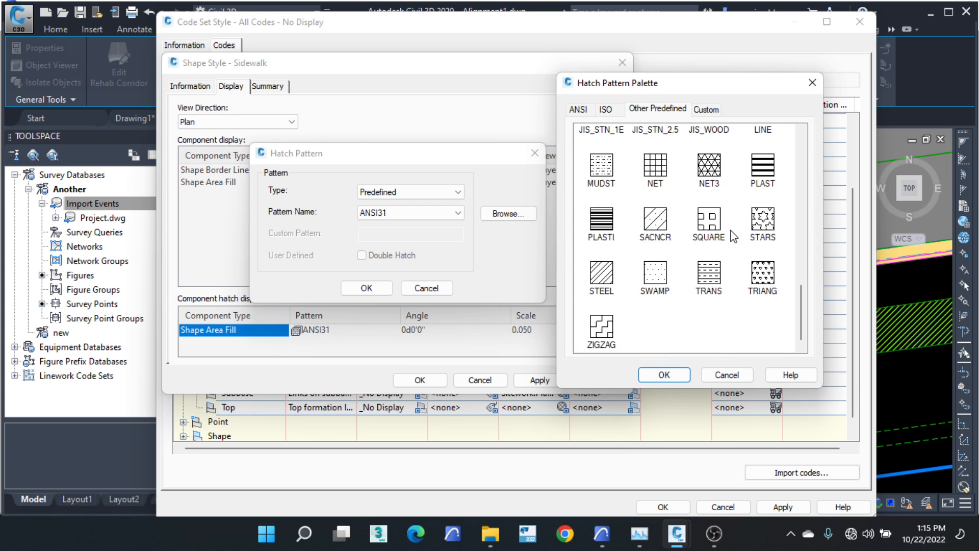
scroll(621, 219, "up", 6)
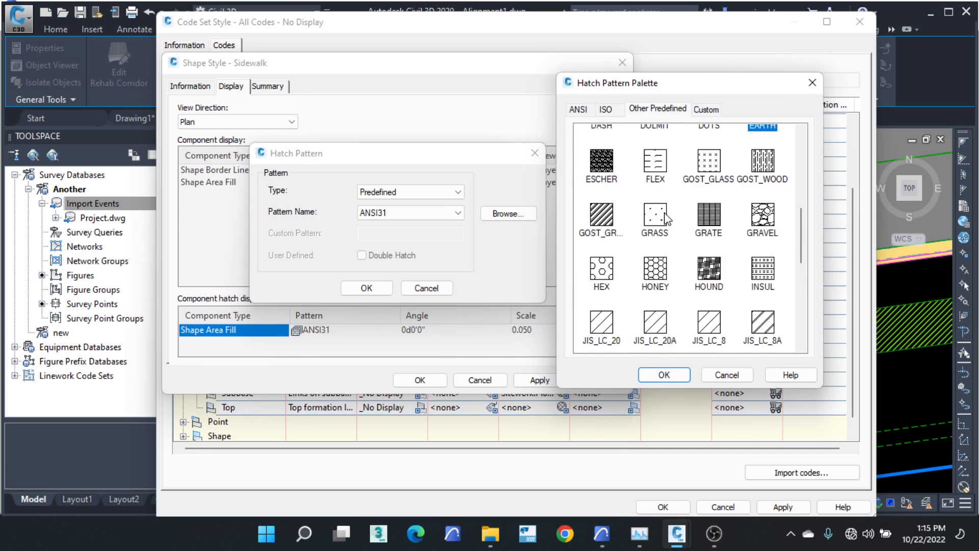
scroll(665, 218, "up", 4)
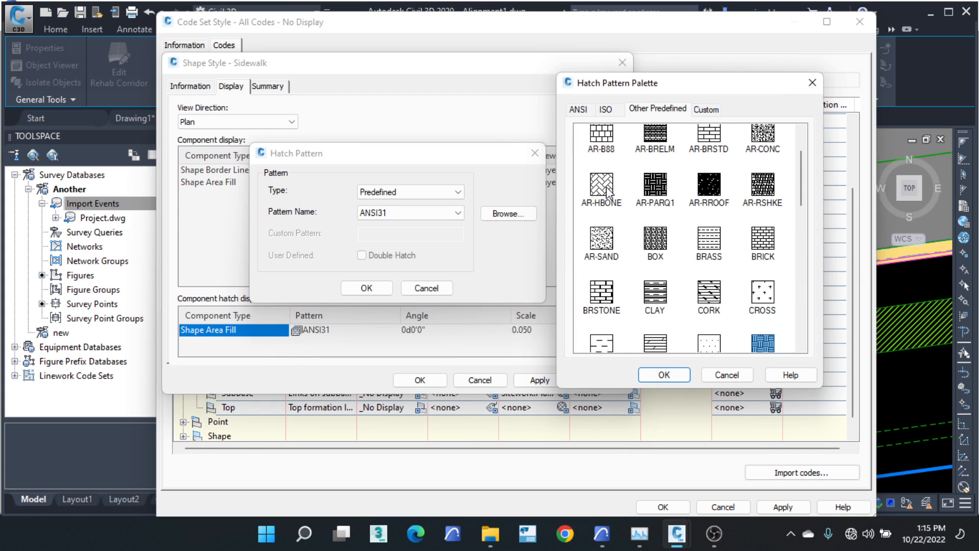
left_click(606, 191)
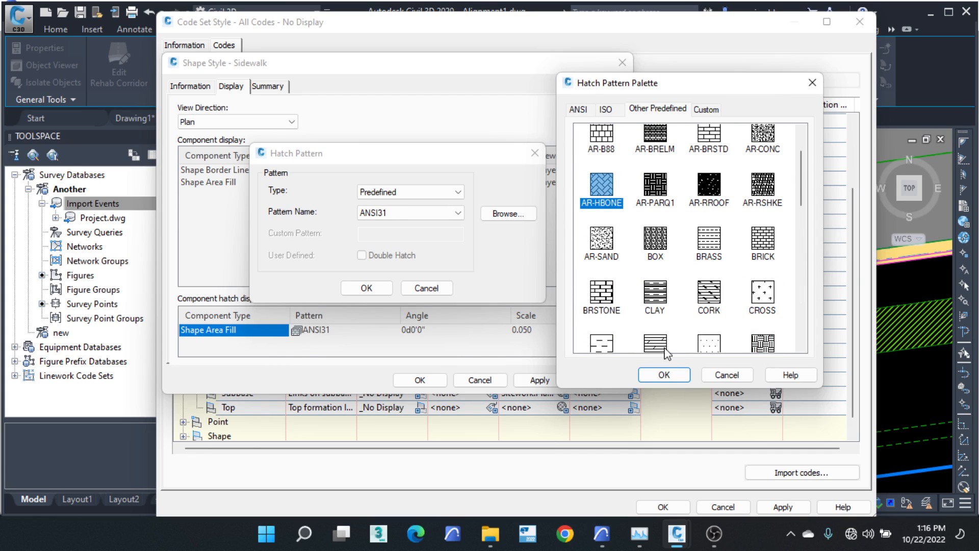
left_click(663, 374)
left_click(380, 288)
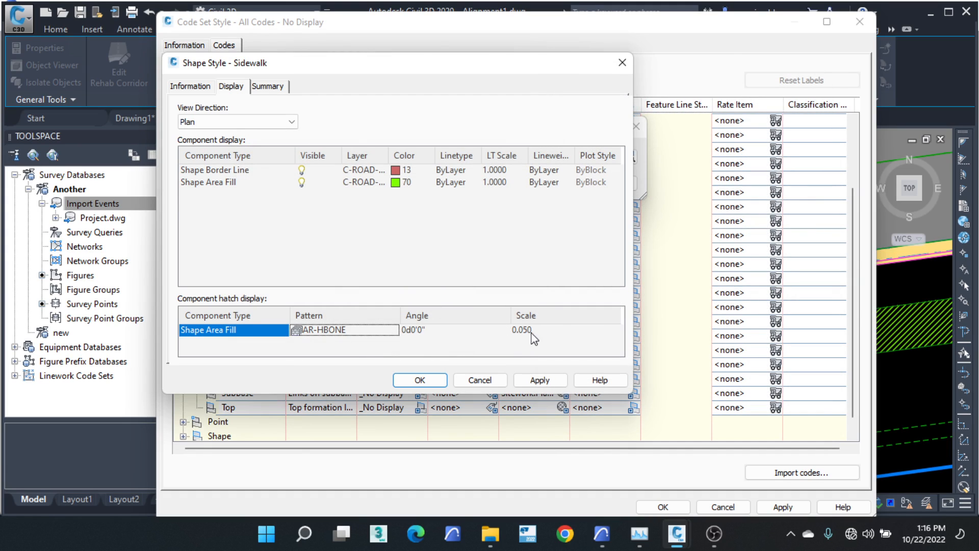
left_click(443, 378)
left_click(485, 188)
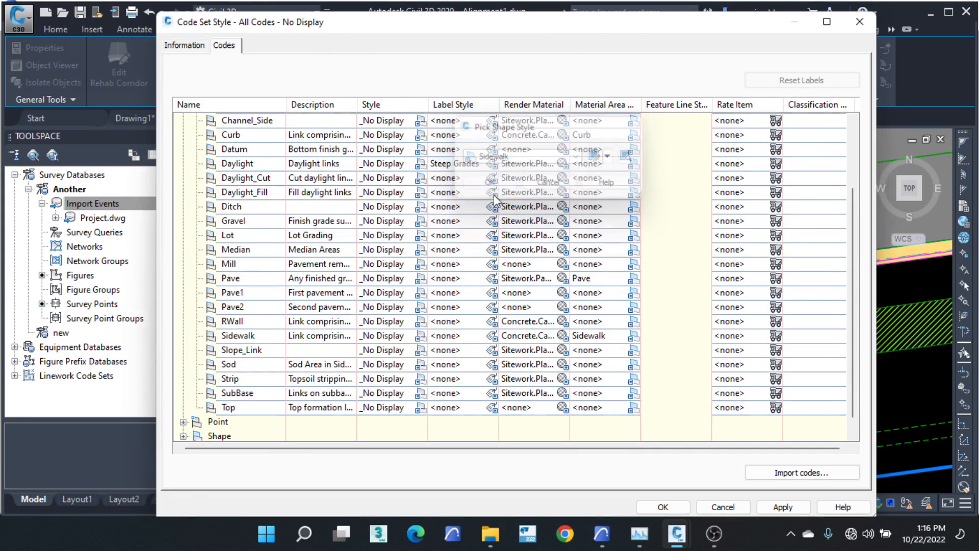
left_click(662, 506)
left_click(652, 454)
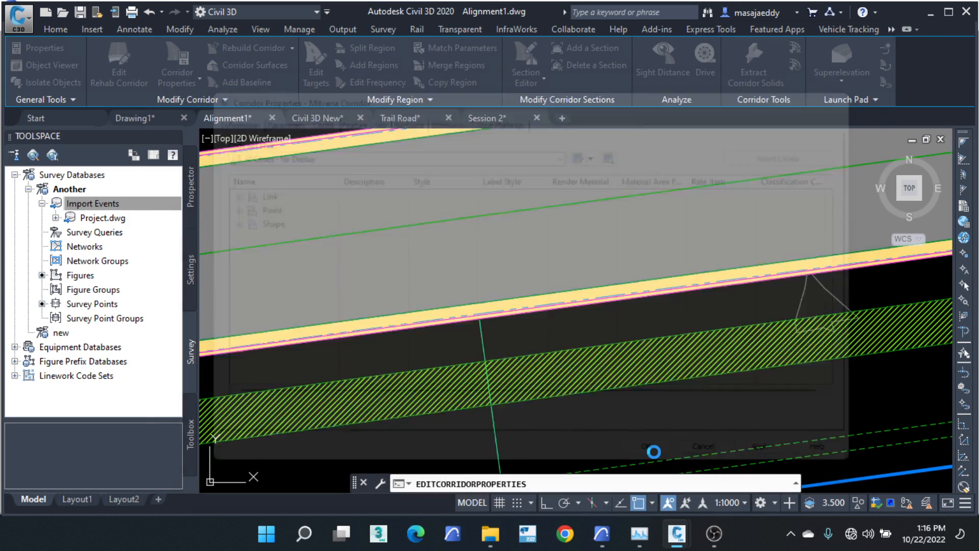
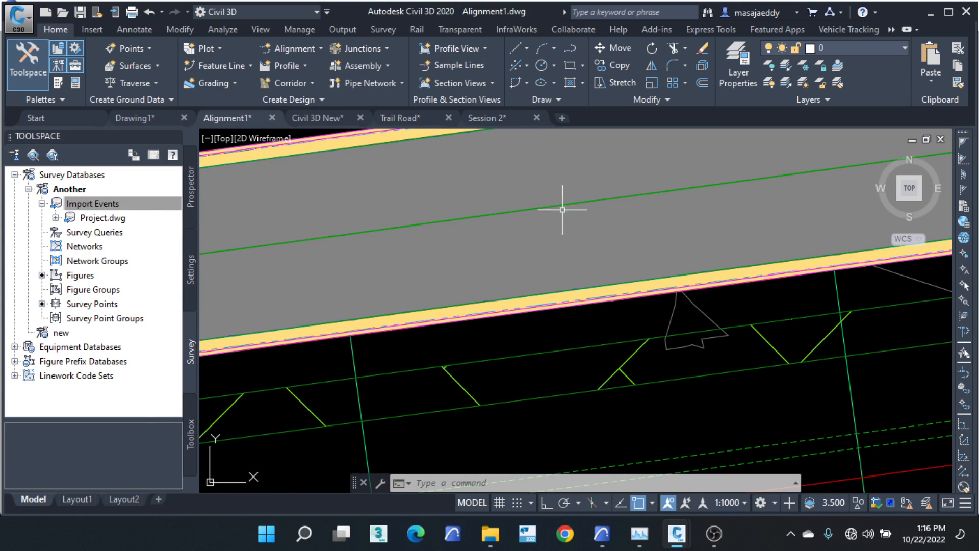
Step: Reopen the corridor's All Codes - No Display code set style for editing and show its Link codes
mouse_move(570, 238)
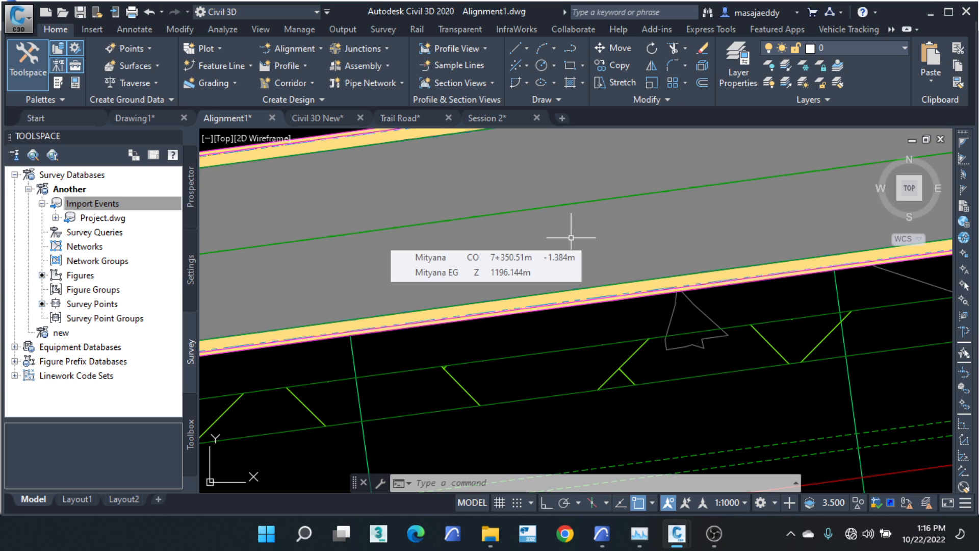
left_click(572, 253)
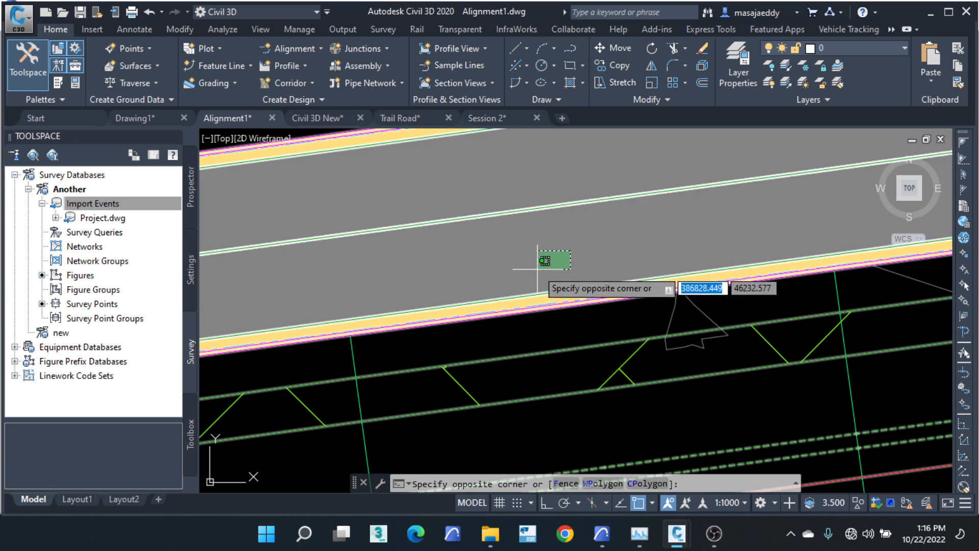
left_click(541, 276)
right_click(541, 277)
left_click(602, 391)
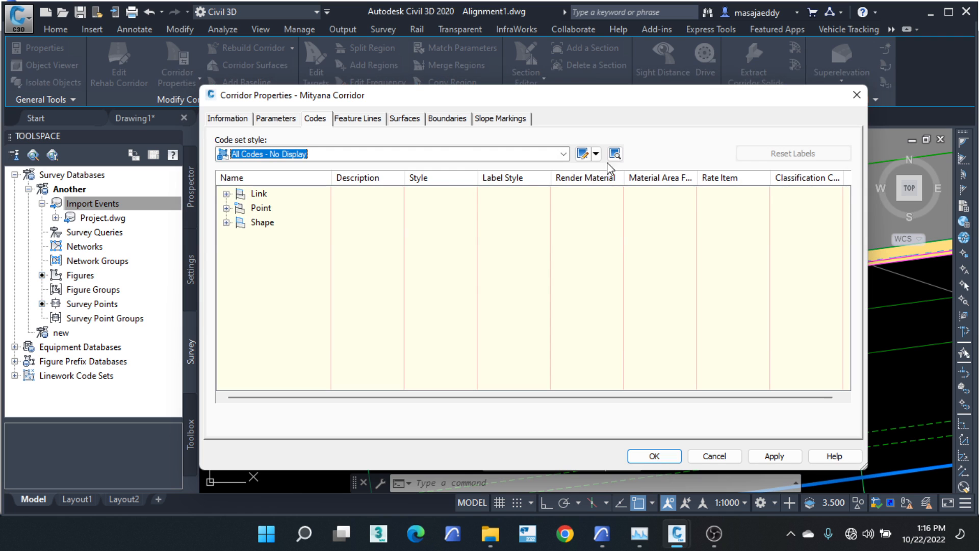
left_click(595, 153)
left_click(632, 198)
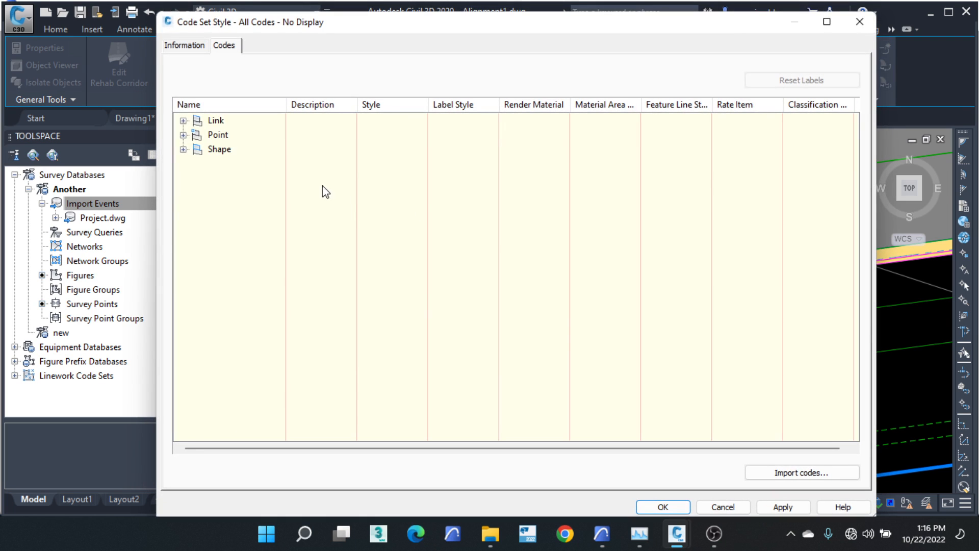
left_click(183, 121)
scroll(348, 203, "down", 2)
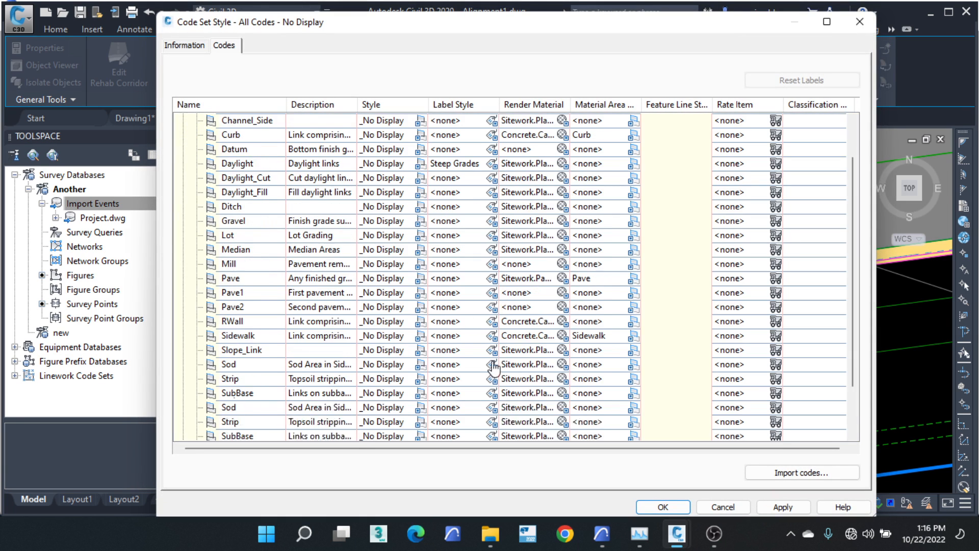
Step: Edit the Sidewalk link's area fill style and set its hatch pattern to the predefined EARTH
left_click(278, 335)
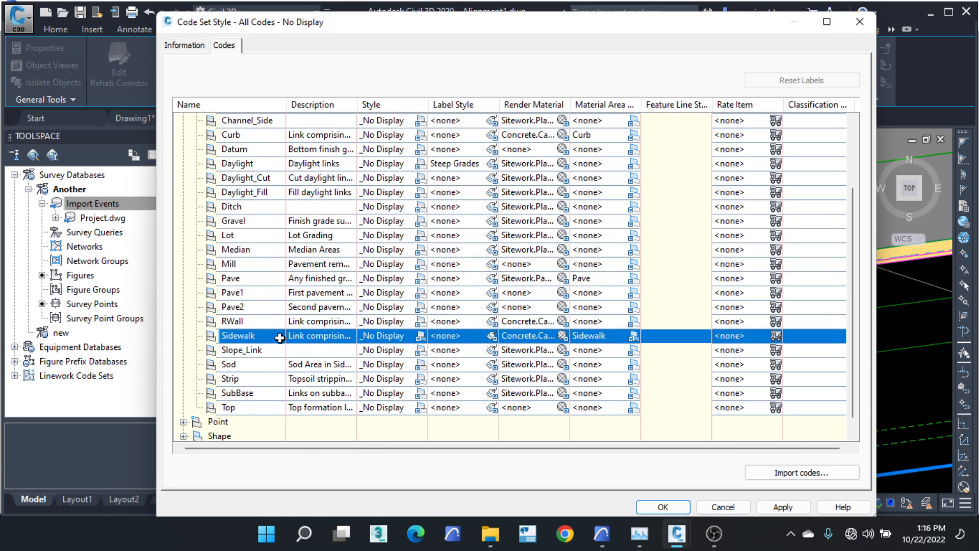
left_click(634, 335)
left_click(611, 157)
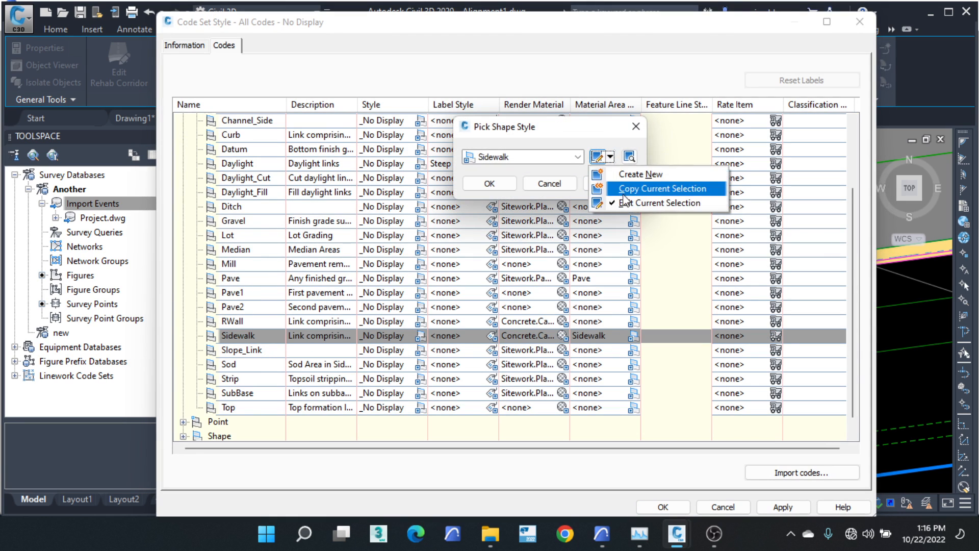
left_click(653, 201)
left_click(350, 331)
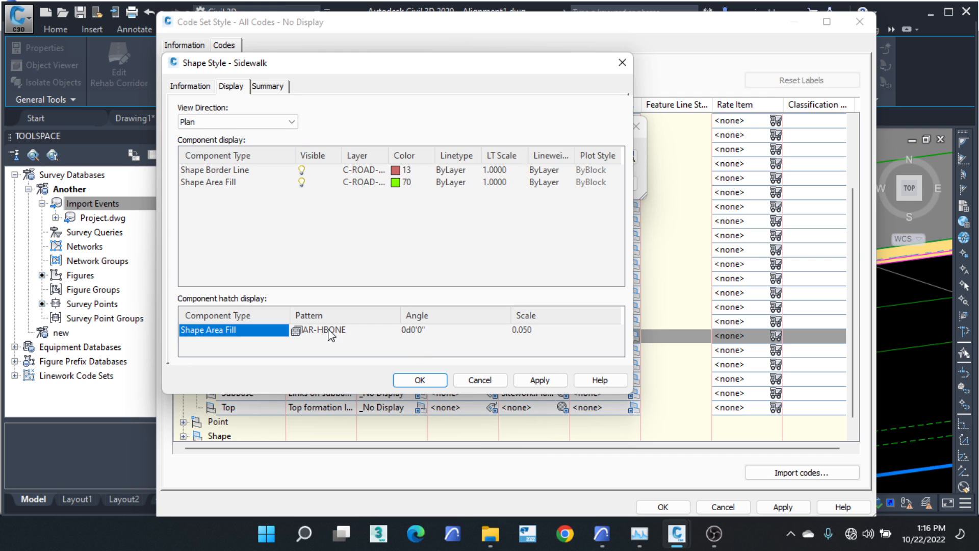
left_click(508, 216)
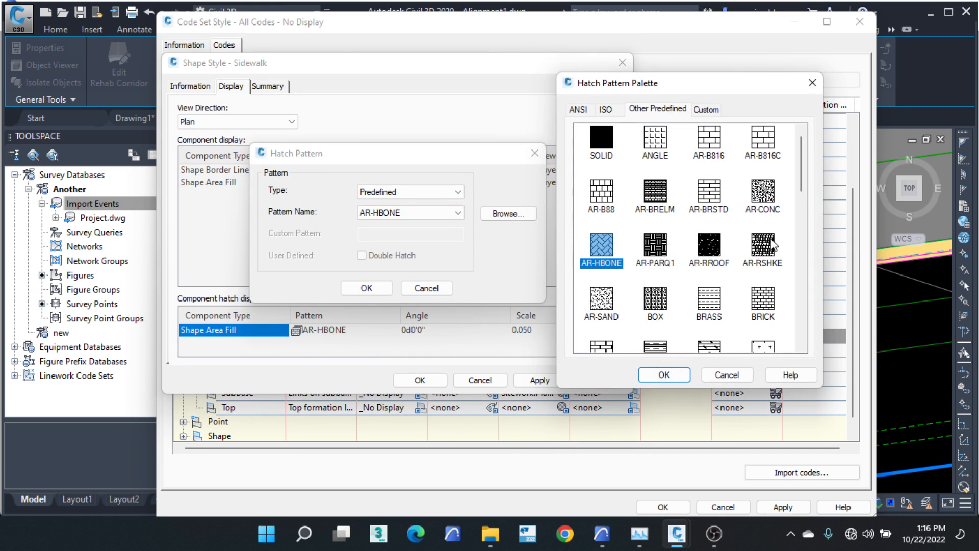
scroll(760, 182, "down", 5)
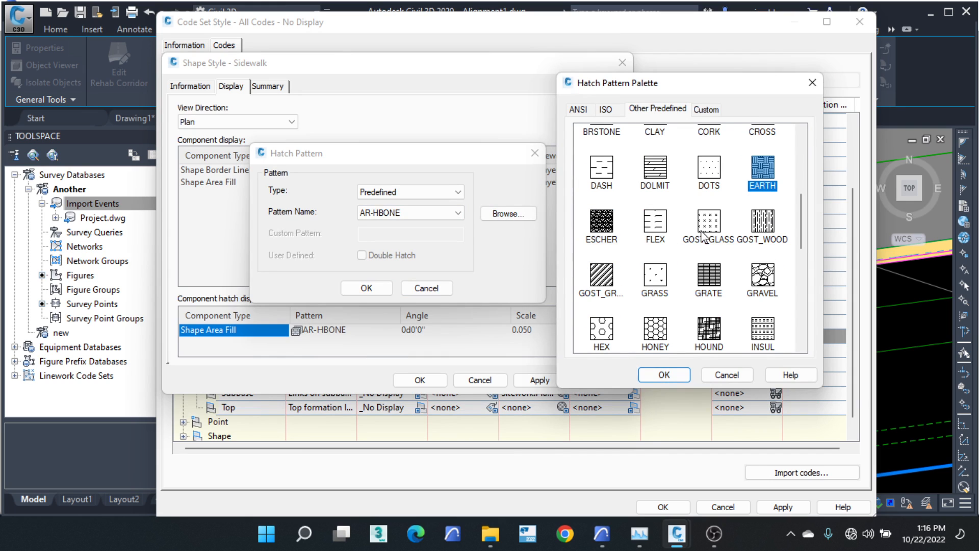
scroll(638, 266, "down", 1)
scroll(642, 285, "up", 5)
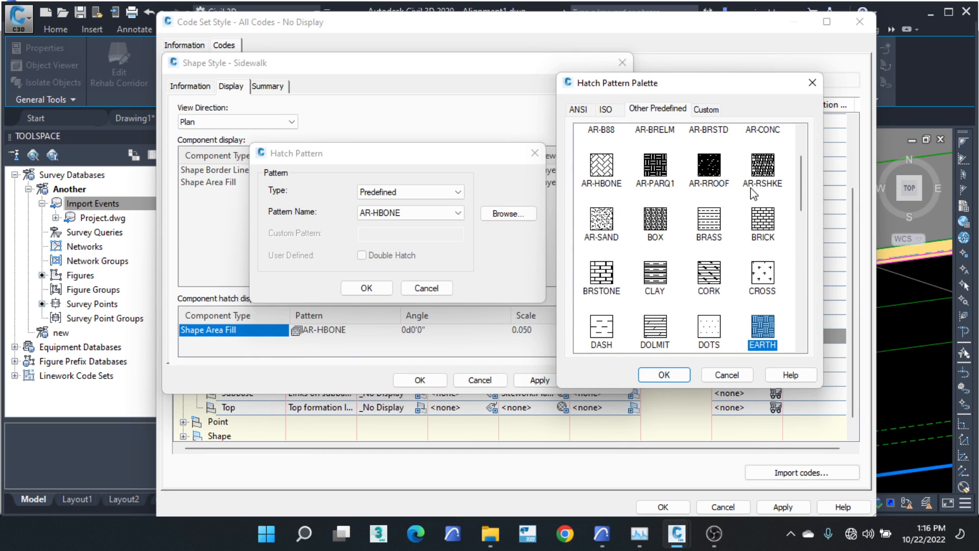
left_click(663, 375)
left_click(366, 288)
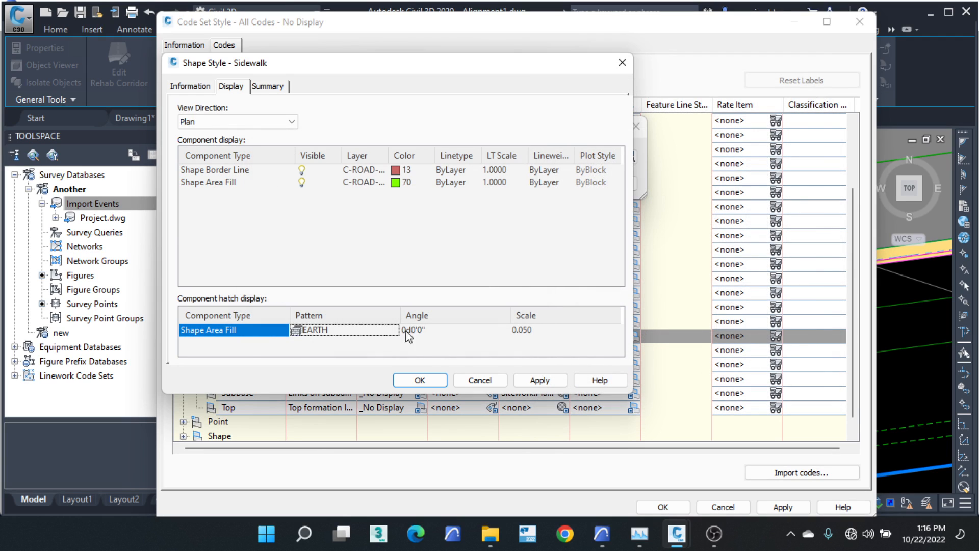
Step: Set the Sidewalk area fill's hatch scale to 0.02 and apply the style changes to the corridor
left_click(535, 329)
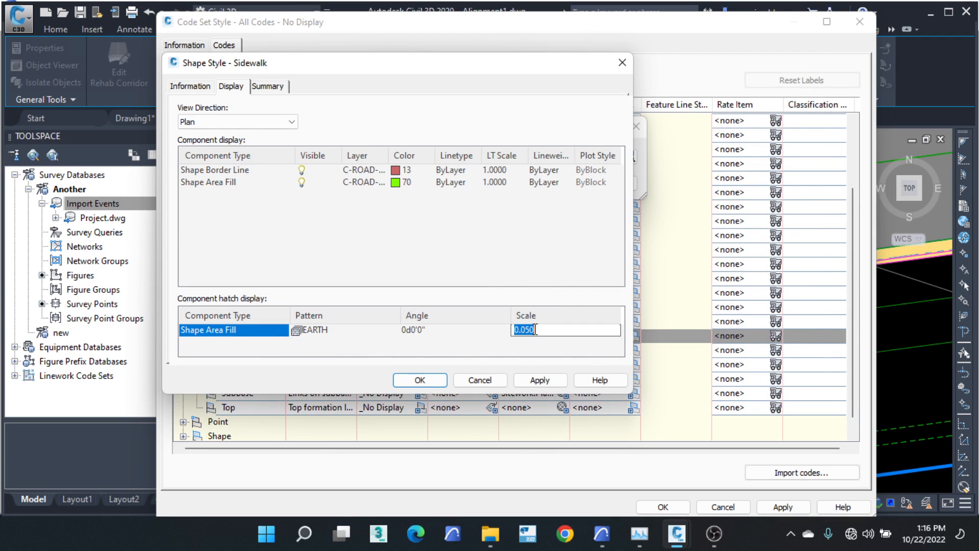
type("0")
left_click(420, 380)
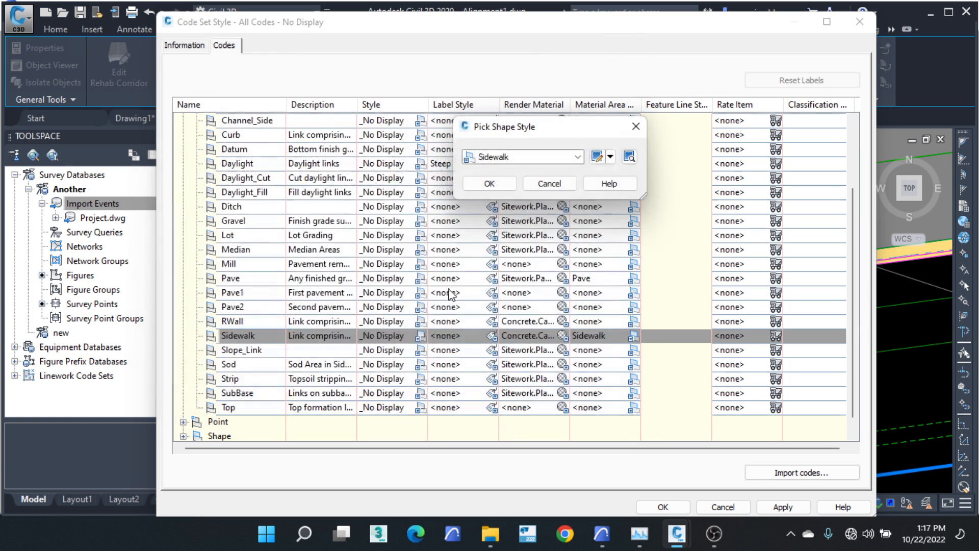
left_click(490, 184)
left_click(673, 508)
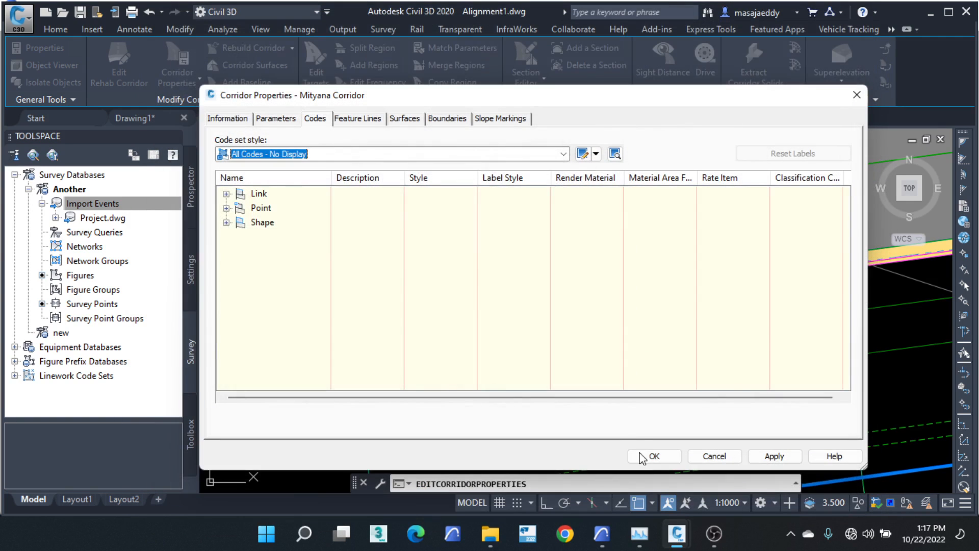
left_click(652, 514)
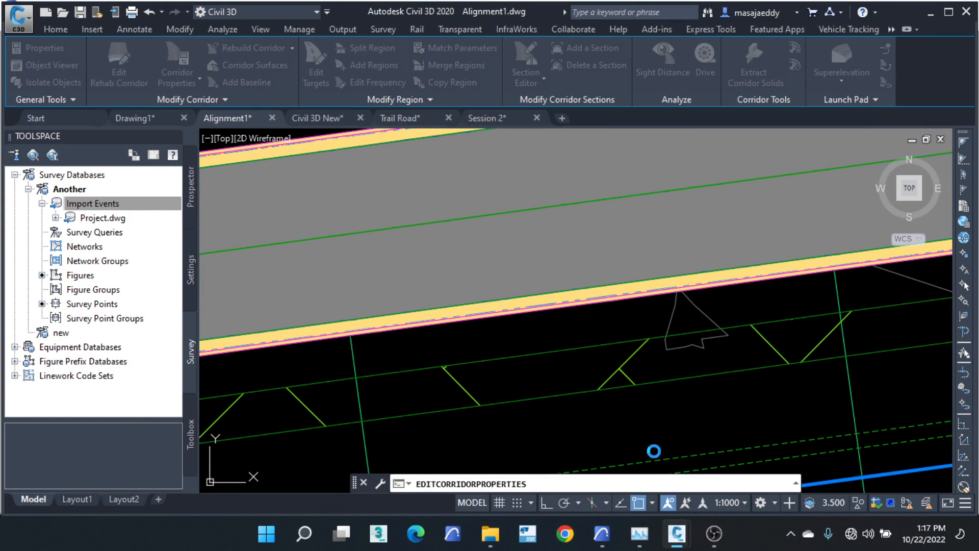
scroll(480, 365, "down", 3)
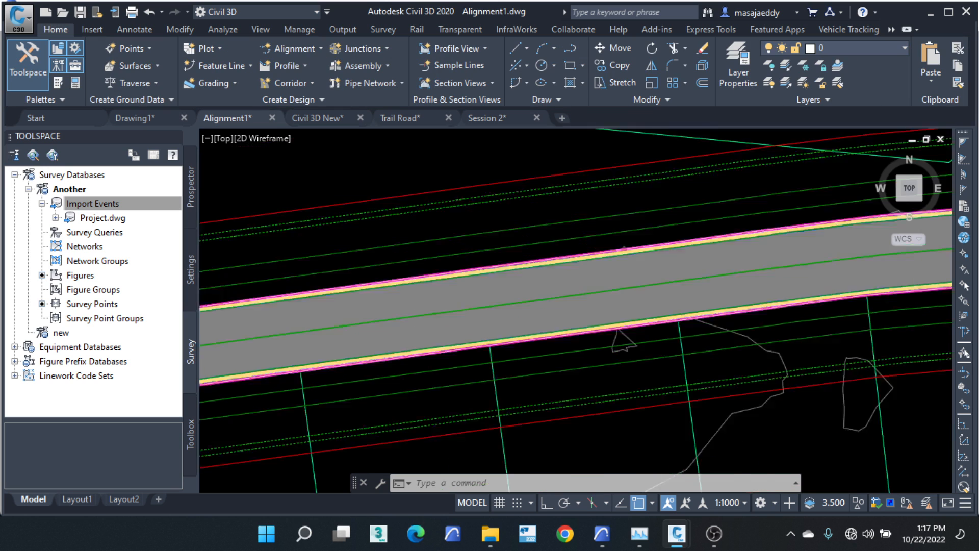
scroll(479, 365, "up", 5)
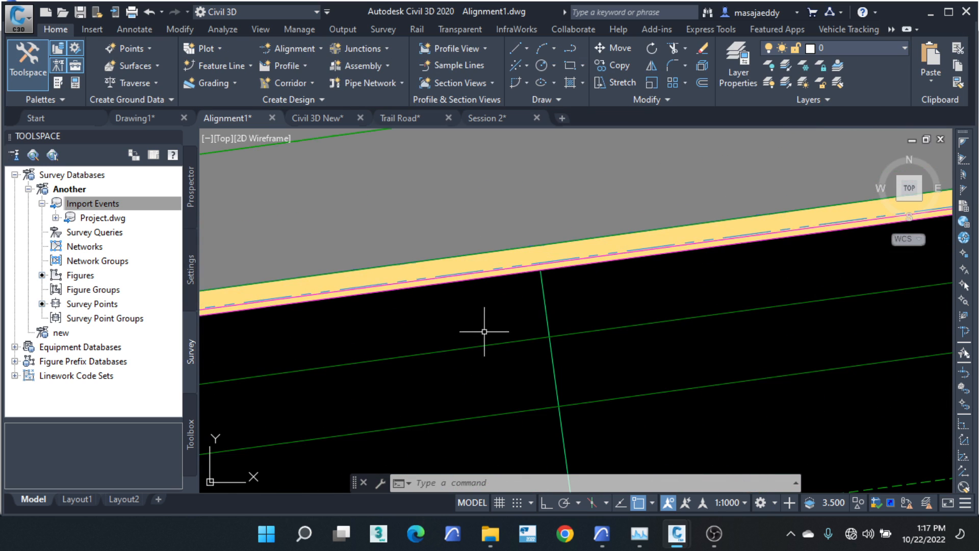
Step: Reopen the Mityana Corridor's All Codes - No Display code set style for editing and show its Link codes
left_click(472, 208)
right_click(430, 172)
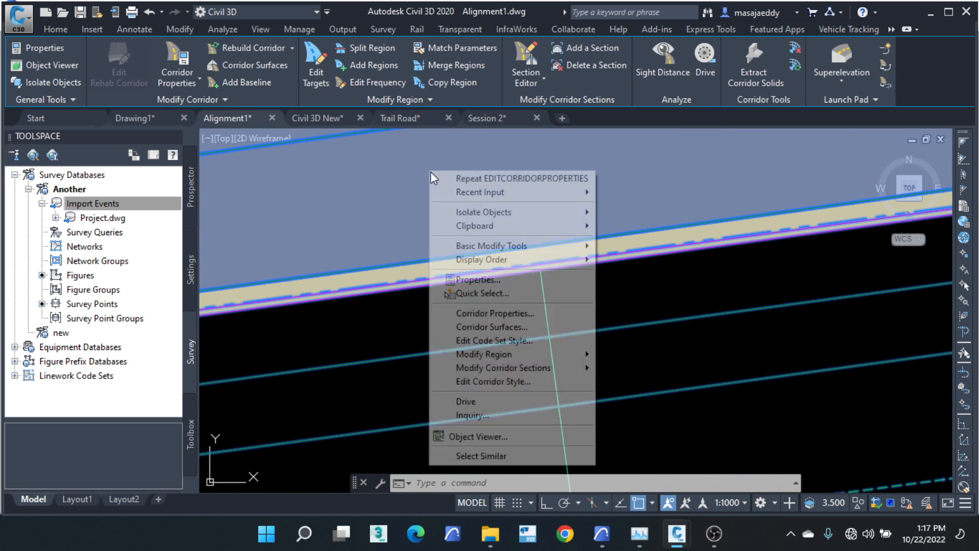
left_click(520, 312)
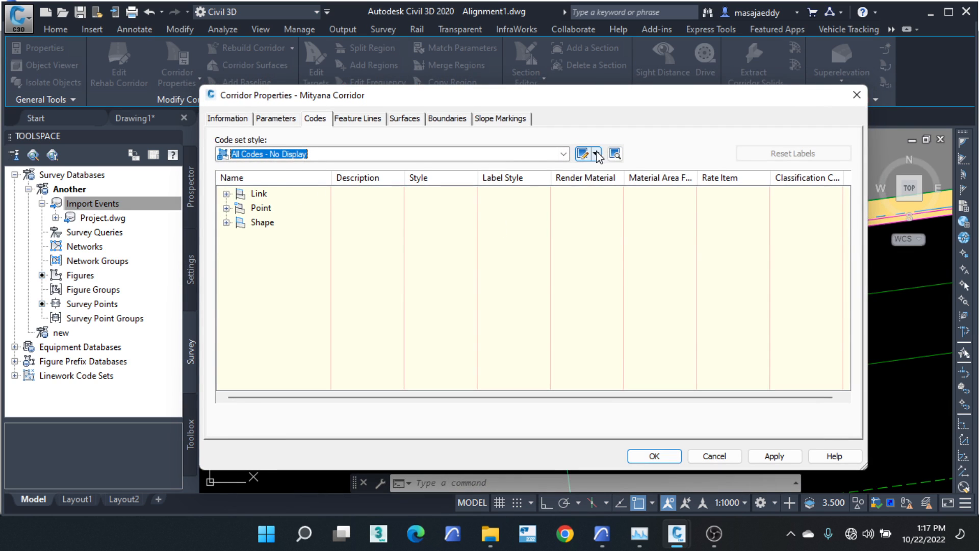
left_click(596, 153)
left_click(622, 206)
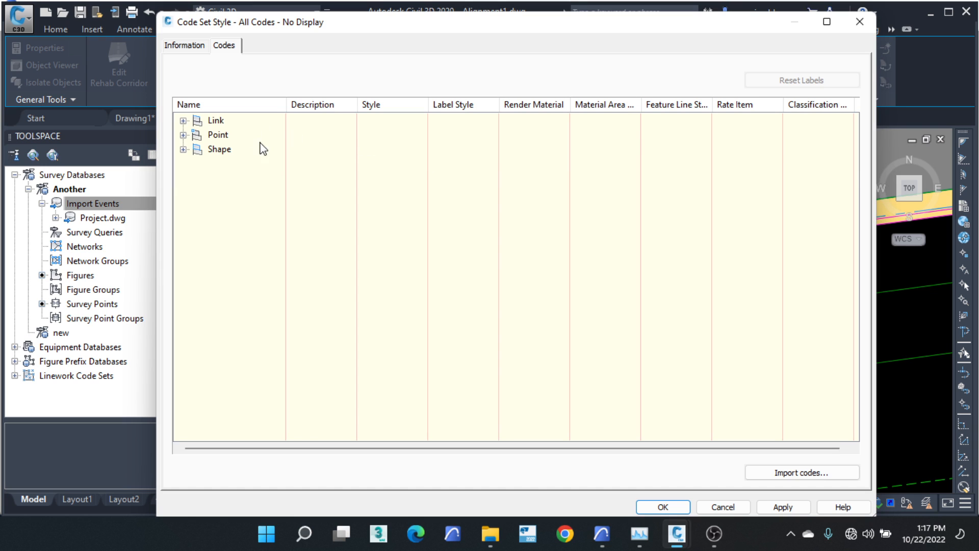
left_click(183, 121)
scroll(558, 331, "down", 3)
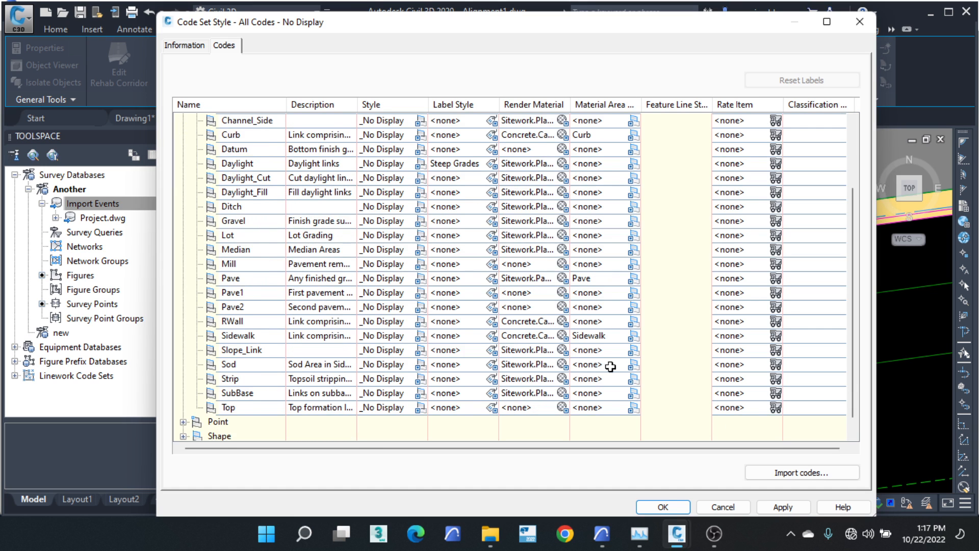
Step: Edit the Sidewalk link's material area fill style and set its hatch pattern to the predefined ANSI36
left_click(632, 336)
left_click(610, 157)
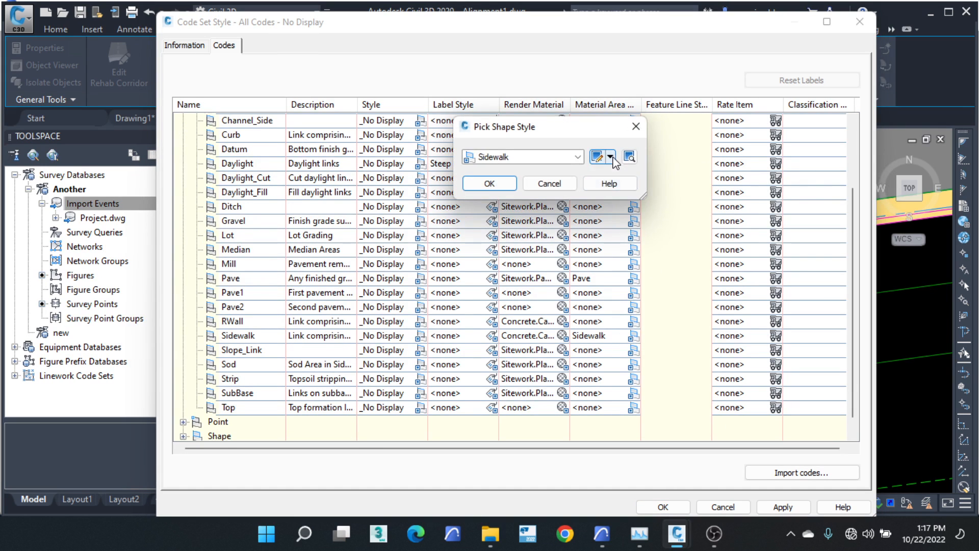
left_click(673, 203)
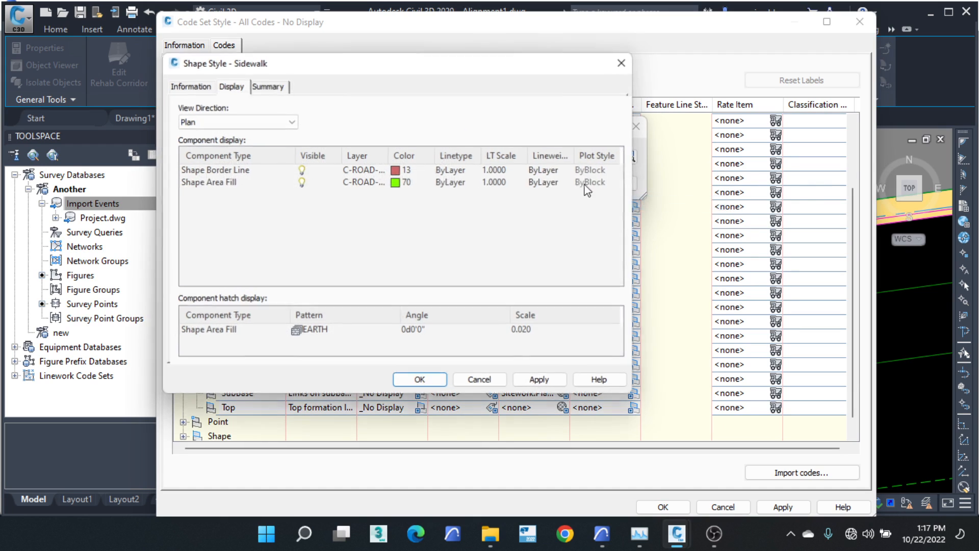
left_click(318, 335)
left_click(410, 194)
left_click(403, 199)
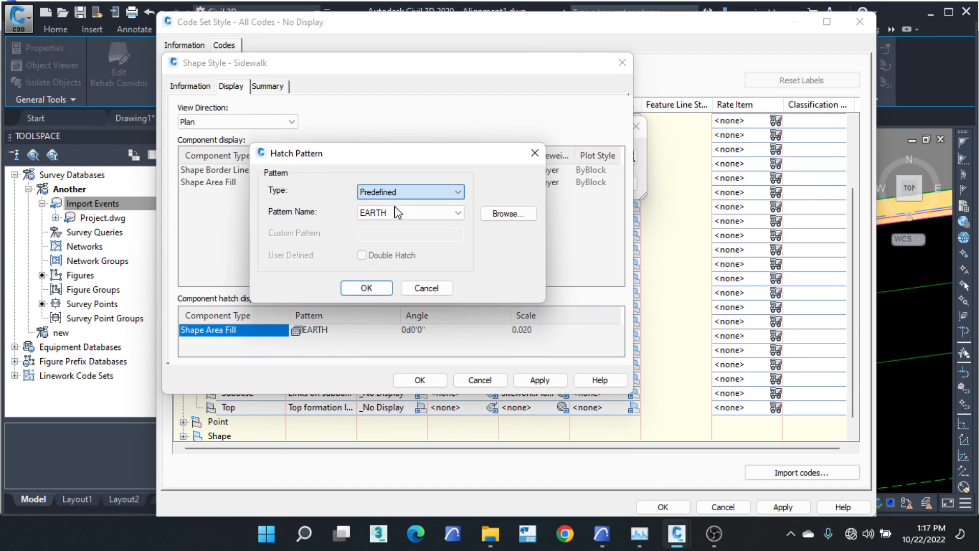
left_click(499, 216)
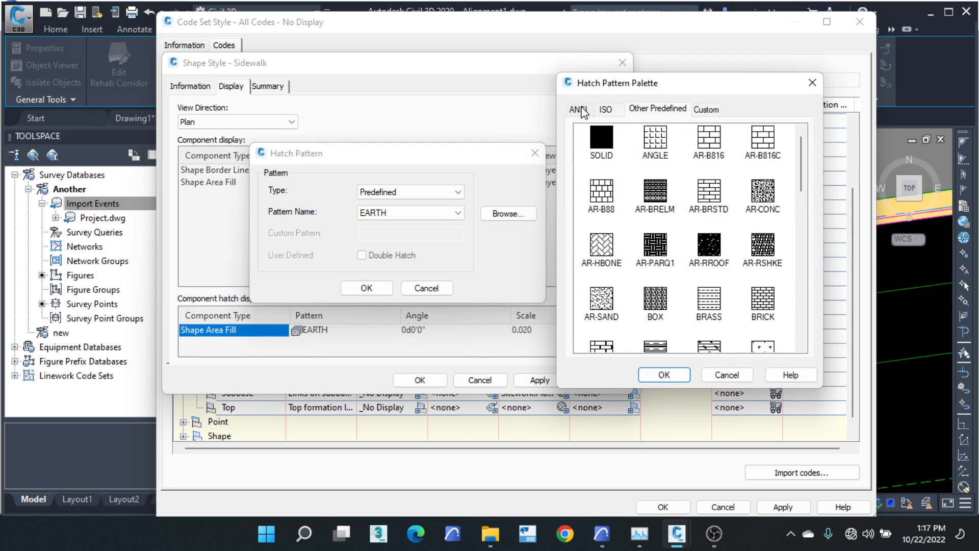
left_click(579, 109)
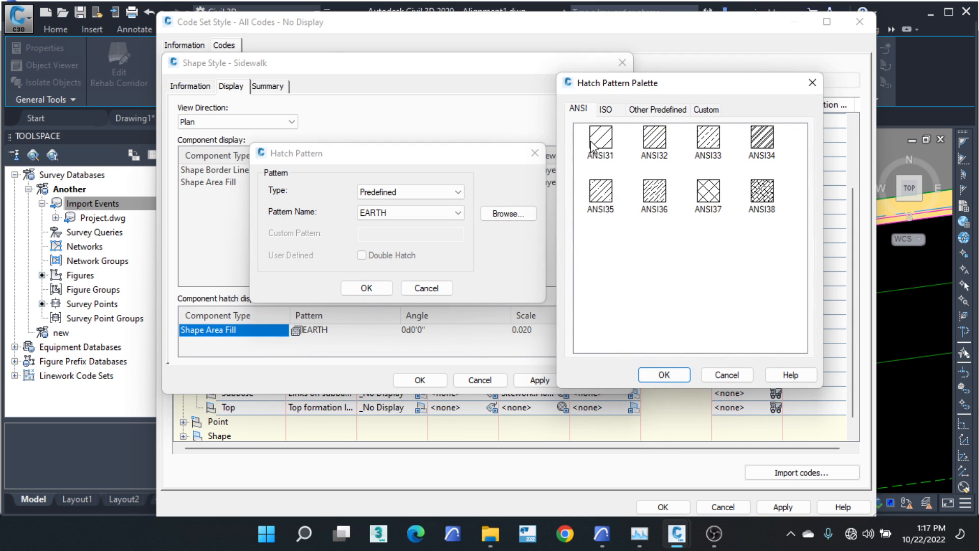
left_click(652, 194)
left_click(670, 374)
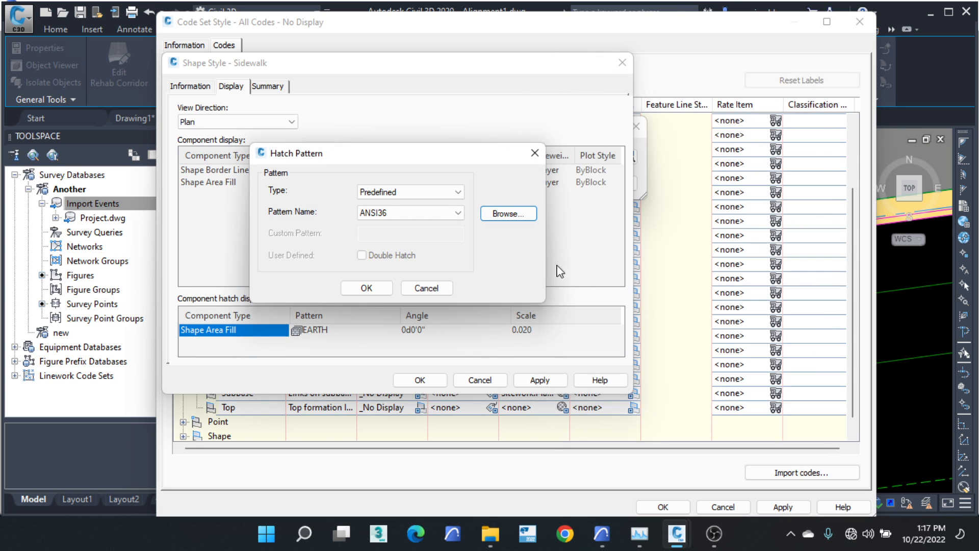
left_click(382, 289)
Step: Apply the ANSI36 sidewalk hatch to the corridor and check the sidewalks in plan
left_click(419, 379)
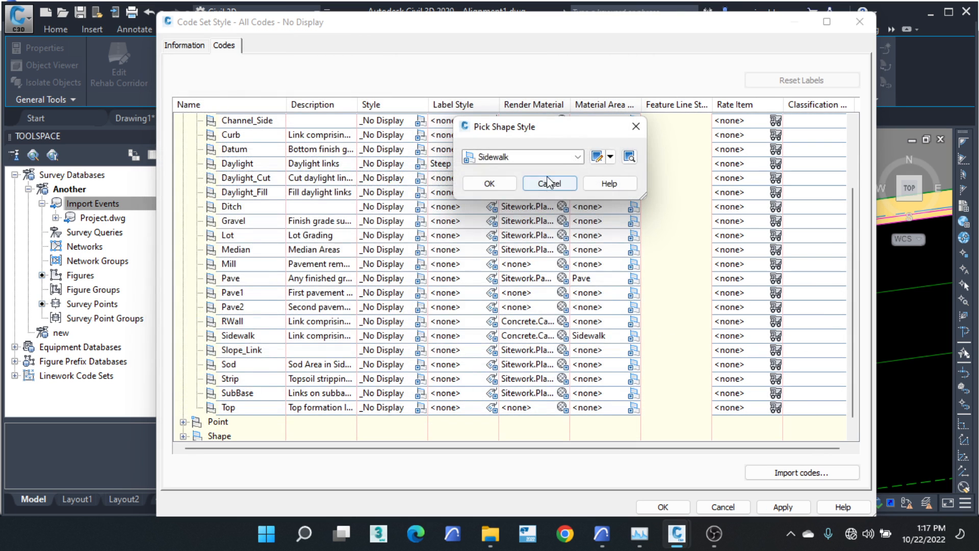
left_click(501, 184)
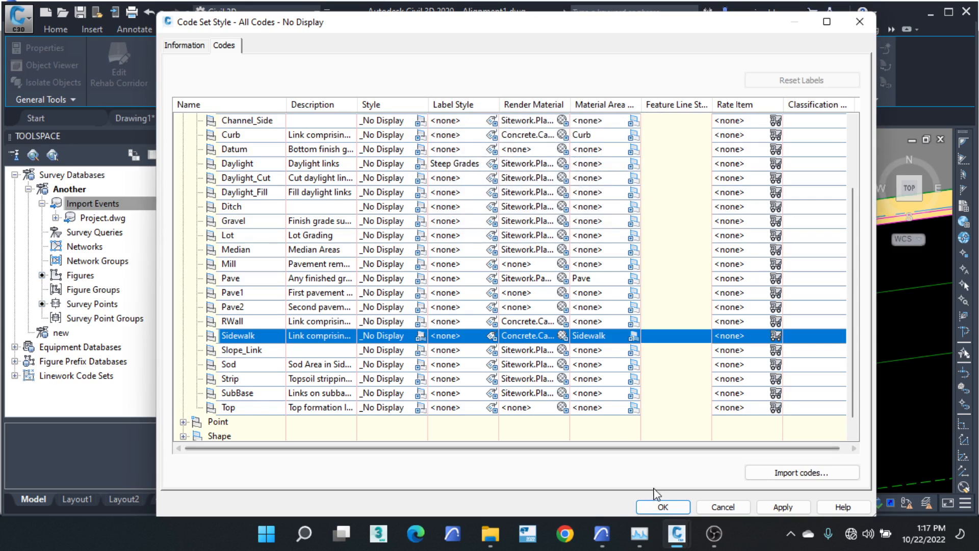
left_click(663, 506)
left_click(662, 502)
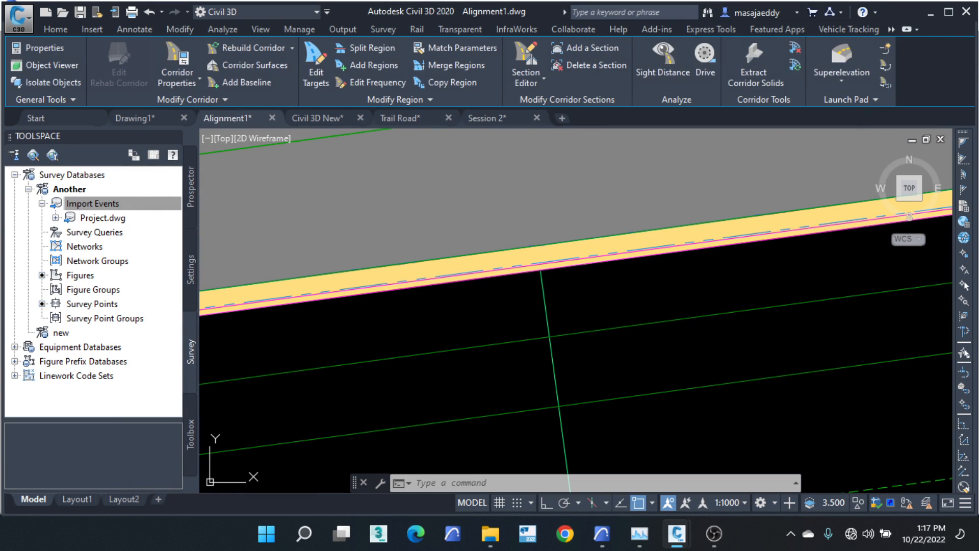
scroll(585, 408, "down", 3)
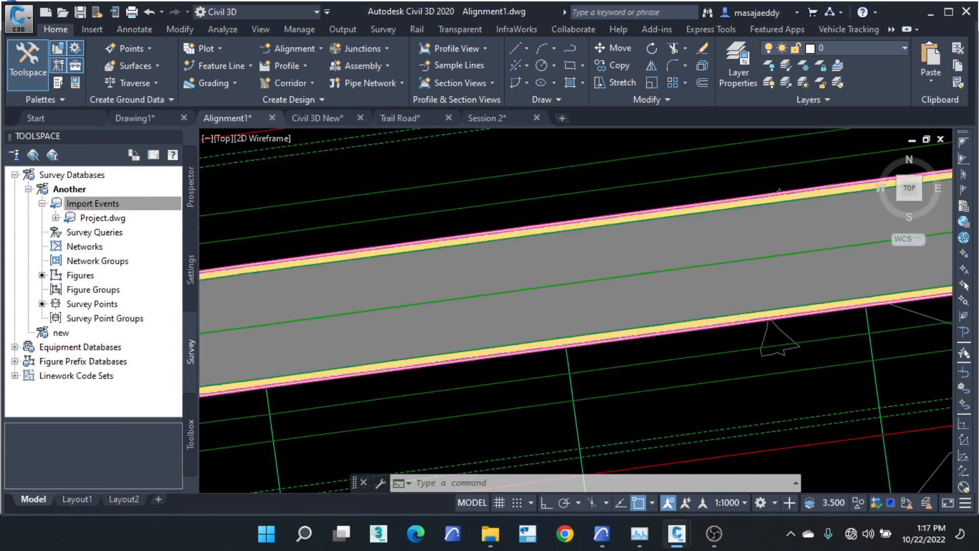
scroll(592, 369, "up", 2)
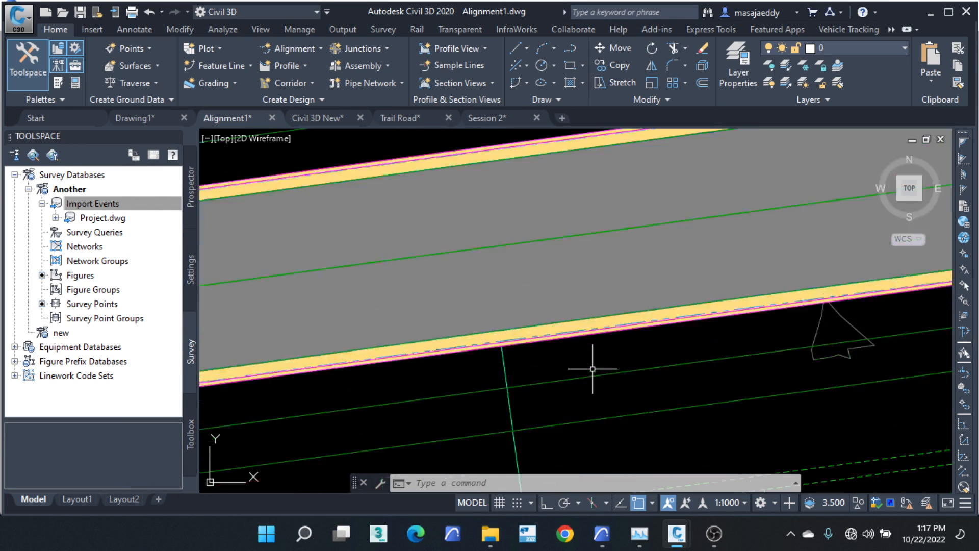
Step: Open the corridor's All Codes - No Display code set style for editing again and list its Link codes
left_click(570, 383)
right_click(570, 383)
left_click(602, 230)
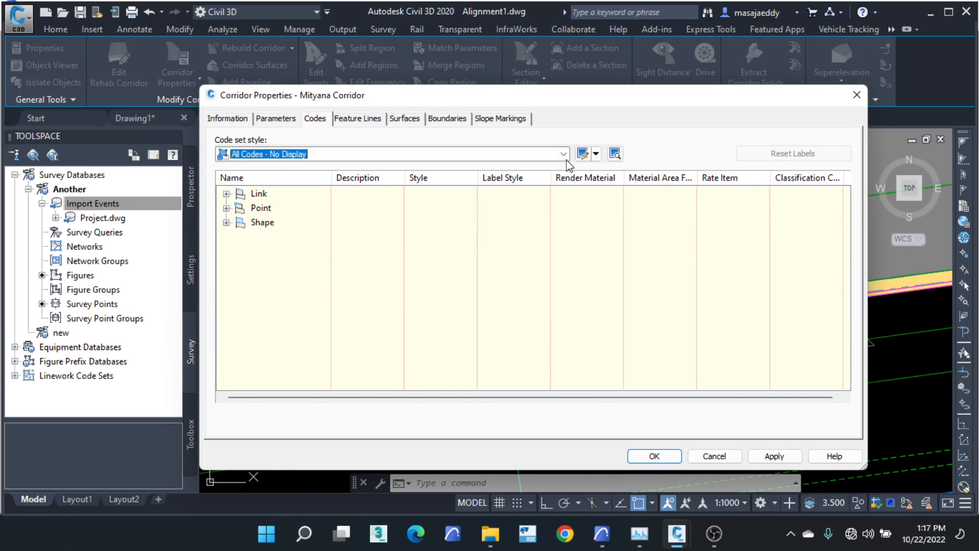
left_click(596, 153)
left_click(617, 200)
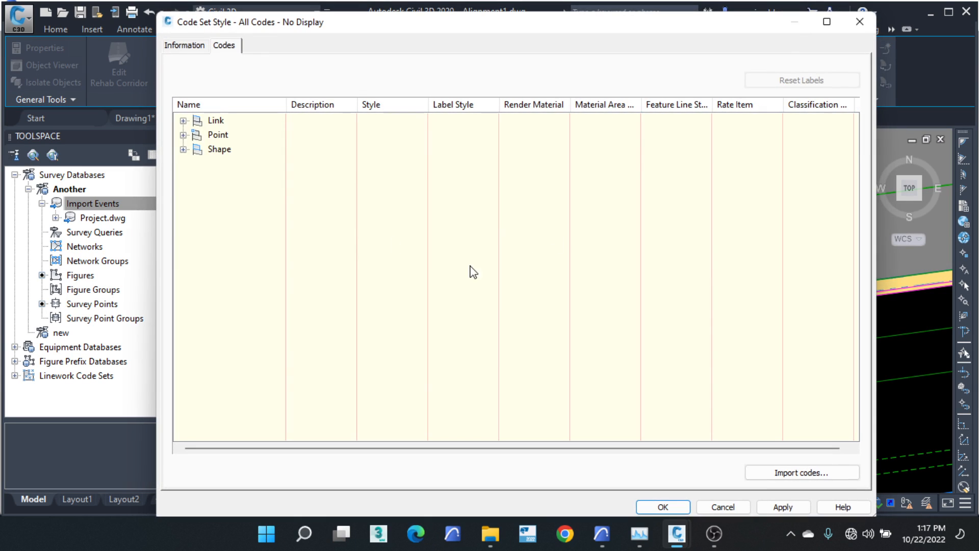
left_click(183, 120)
scroll(386, 248, "down", 3)
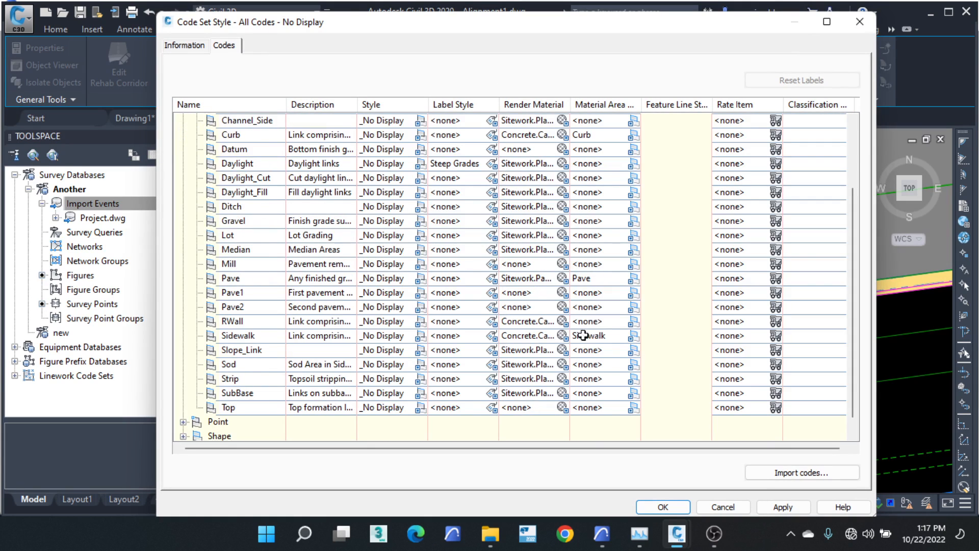
Step: Edit the Sidewalk link's material area fill style and set its hatch pattern to the predefined ANSI31
left_click(633, 336)
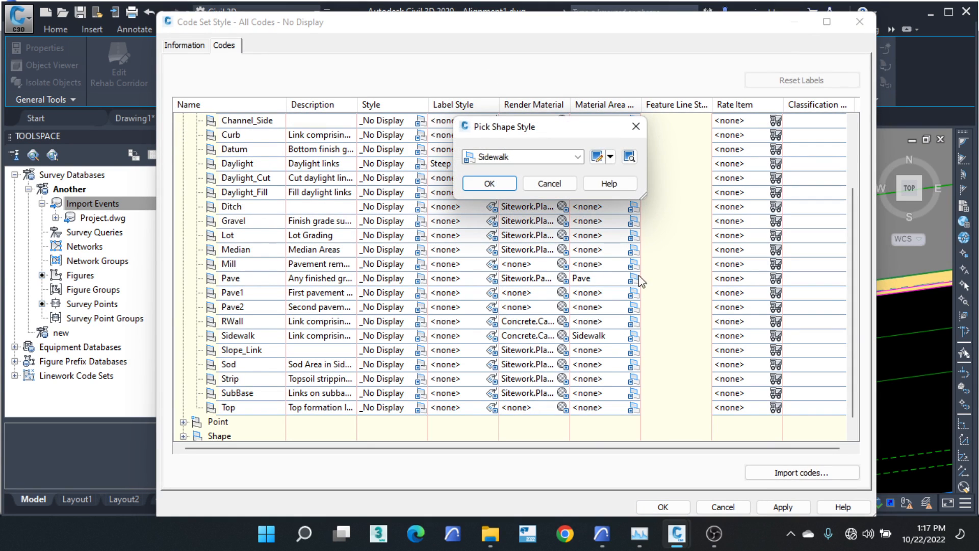
left_click(610, 156)
left_click(660, 203)
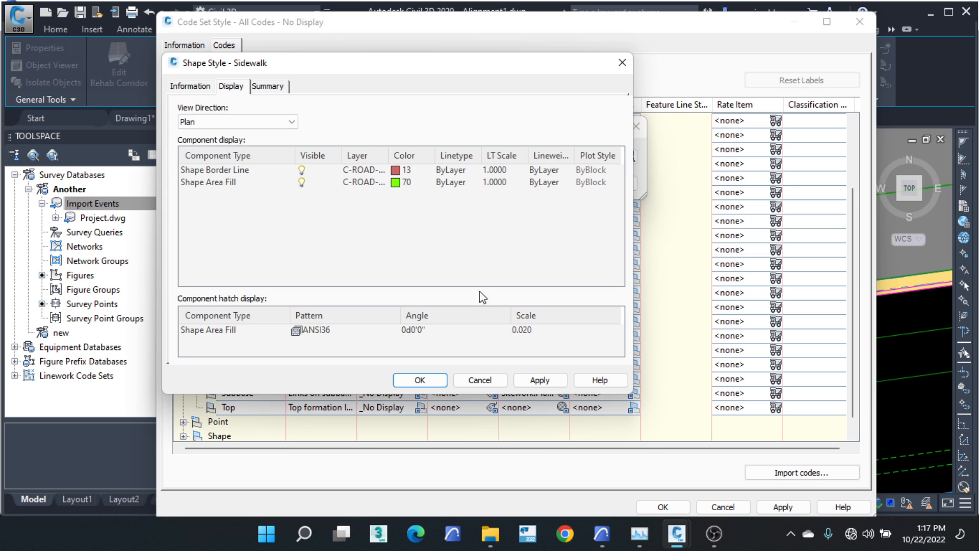
left_click(324, 329)
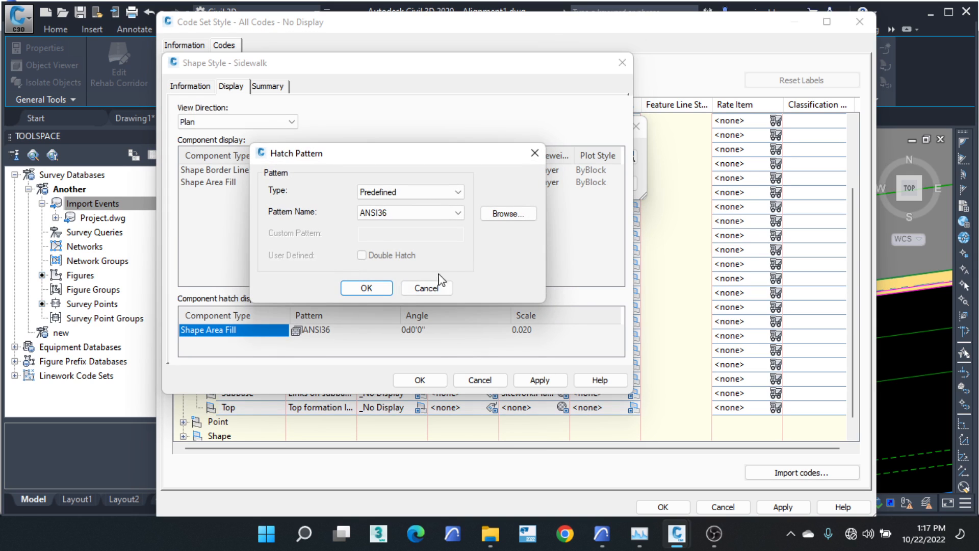
left_click(507, 217)
left_click(602, 148)
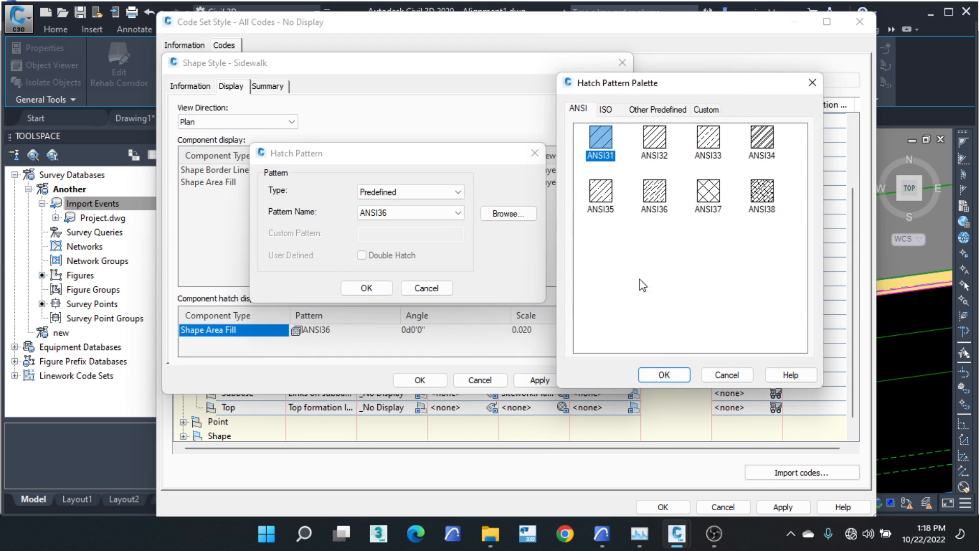
left_click(664, 375)
left_click(377, 288)
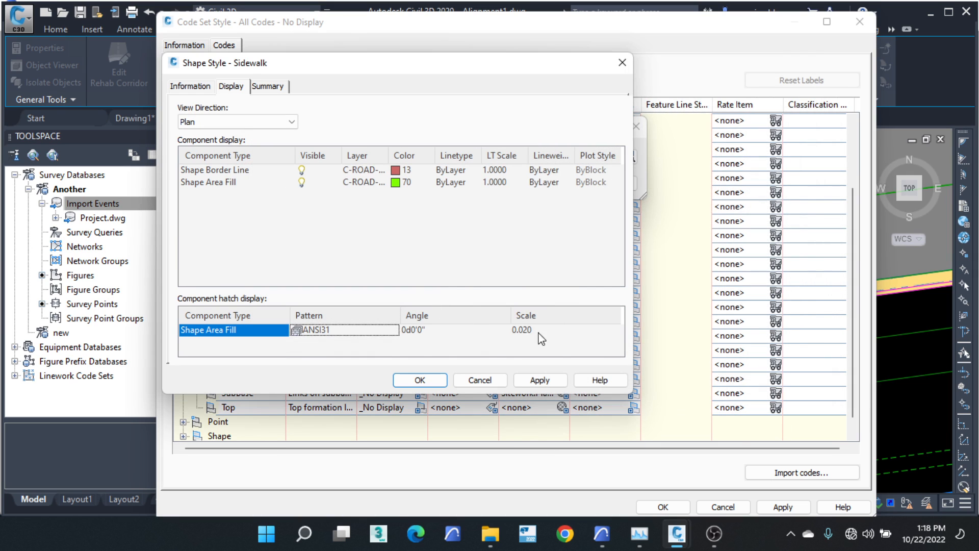
Step: Set the Sidewalk area fill's hatch scale to 0.05, apply it to the corridor, and check the sidewalks in plan
left_click(535, 334)
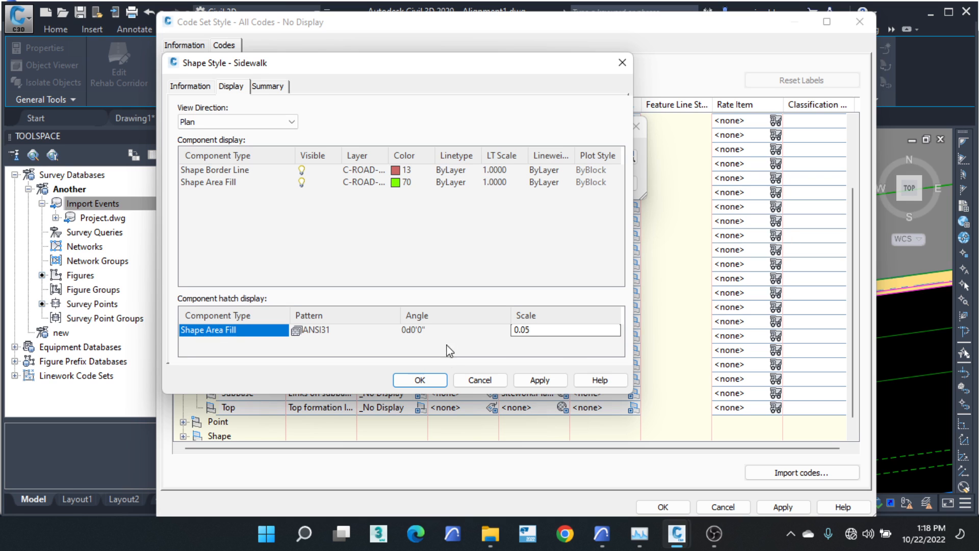
type("0.05")
left_click(433, 384)
left_click(413, 381)
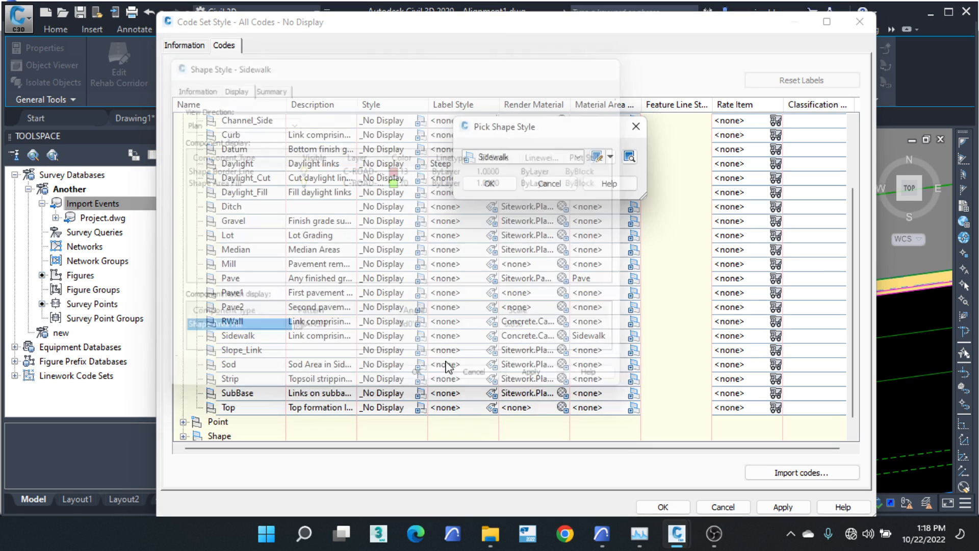
left_click(491, 184)
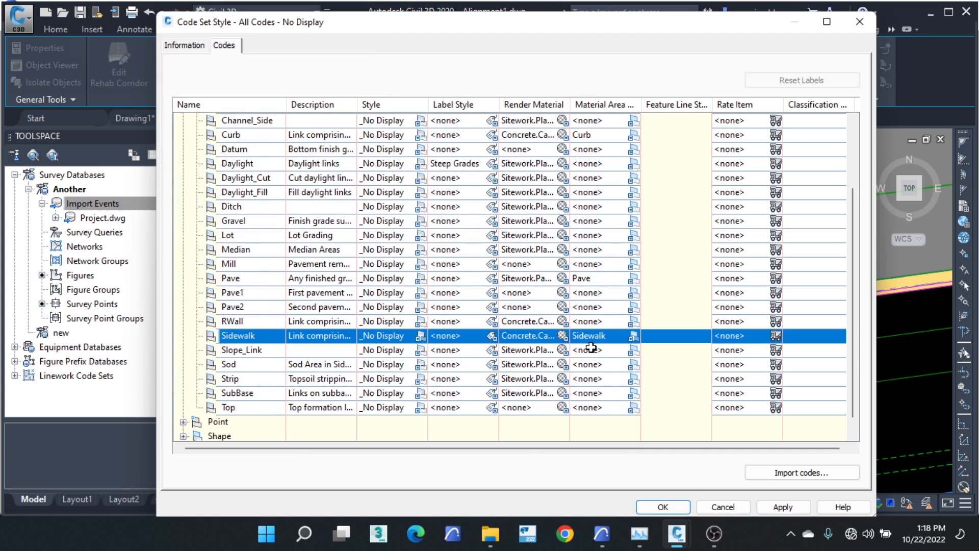
left_click(684, 504)
left_click(654, 455)
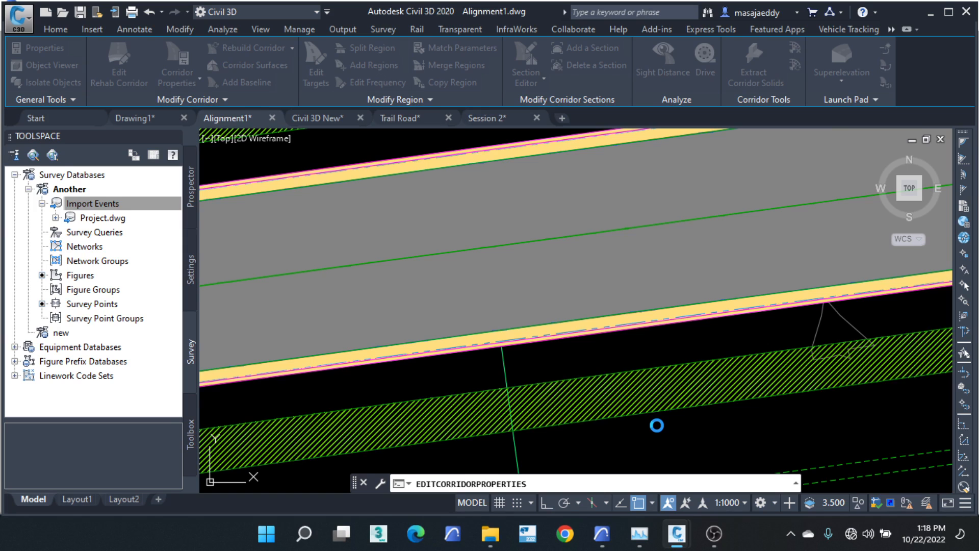
scroll(462, 328, "down", 8)
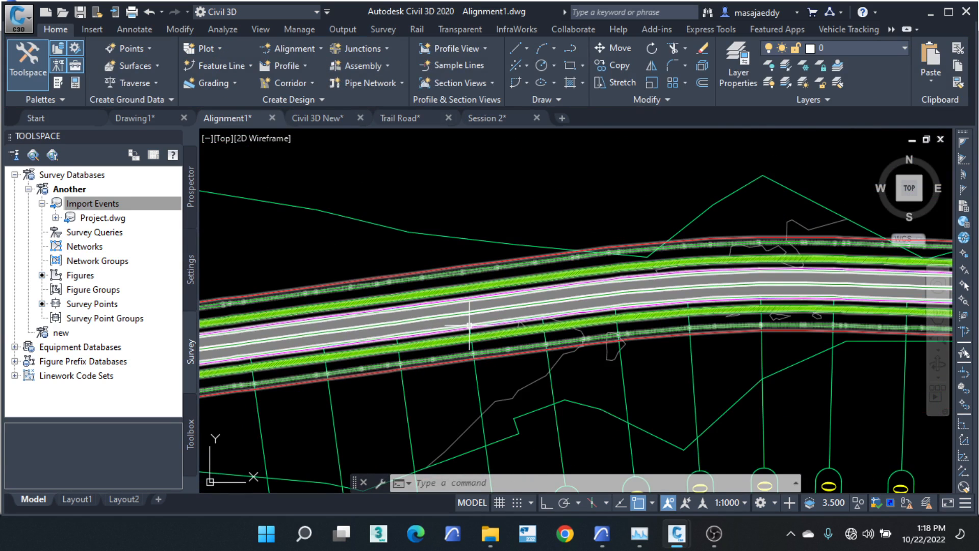
scroll(470, 326, "up", 3)
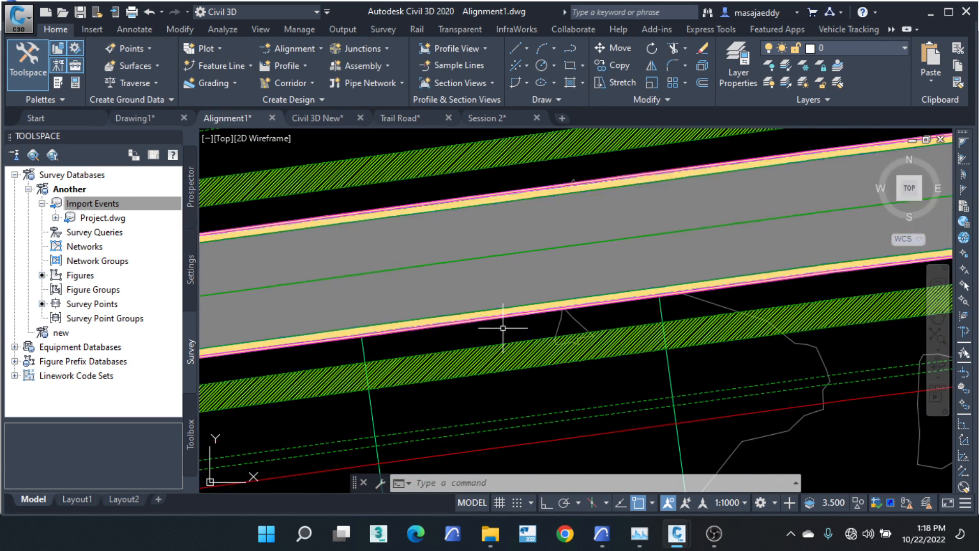
Step: Erase the sloping linework around the assemblies and the stacked polylines in the area north of the corridor's start
scroll(503, 328, "down", 6)
scroll(525, 271, "down", 5)
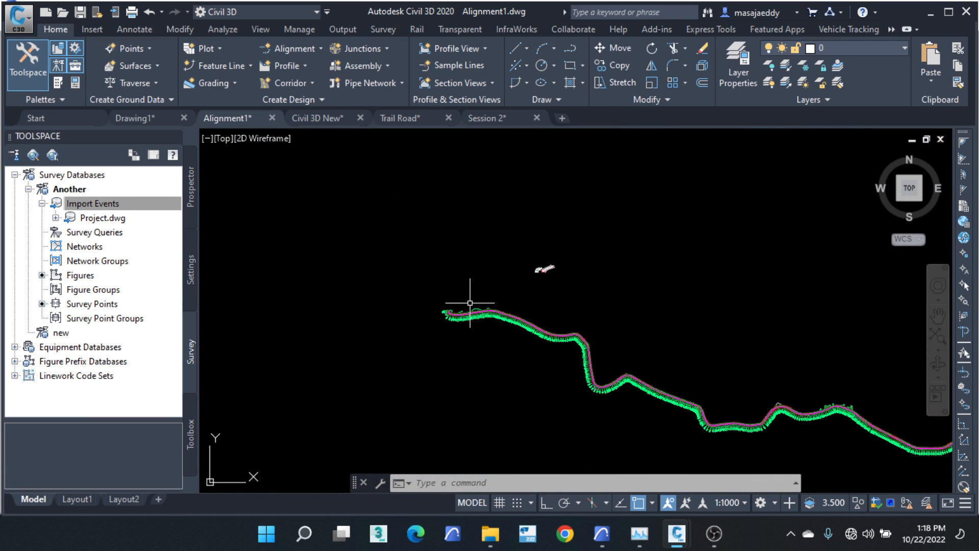
scroll(540, 269, "down", 2)
scroll(520, 252, "up", 3)
scroll(561, 245, "down", 2)
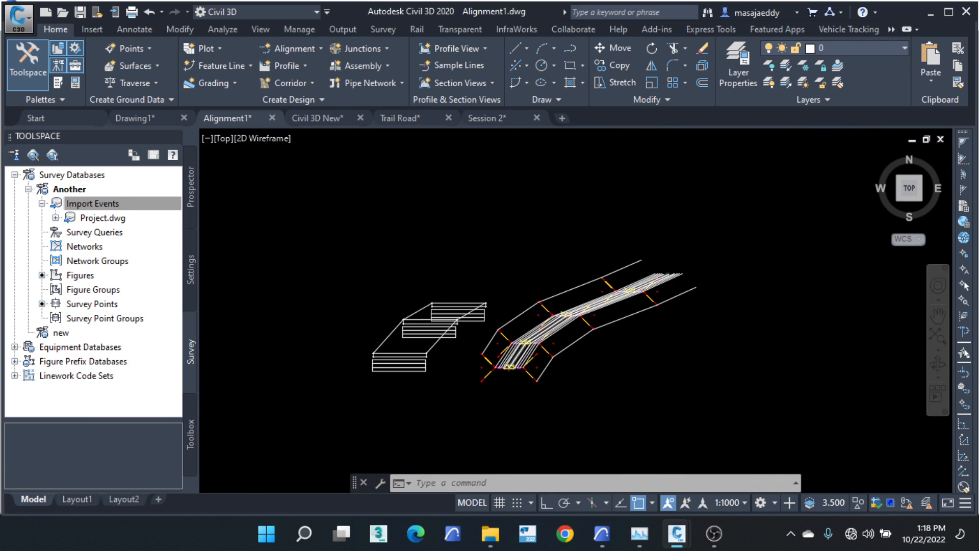
scroll(674, 237, "up", 3)
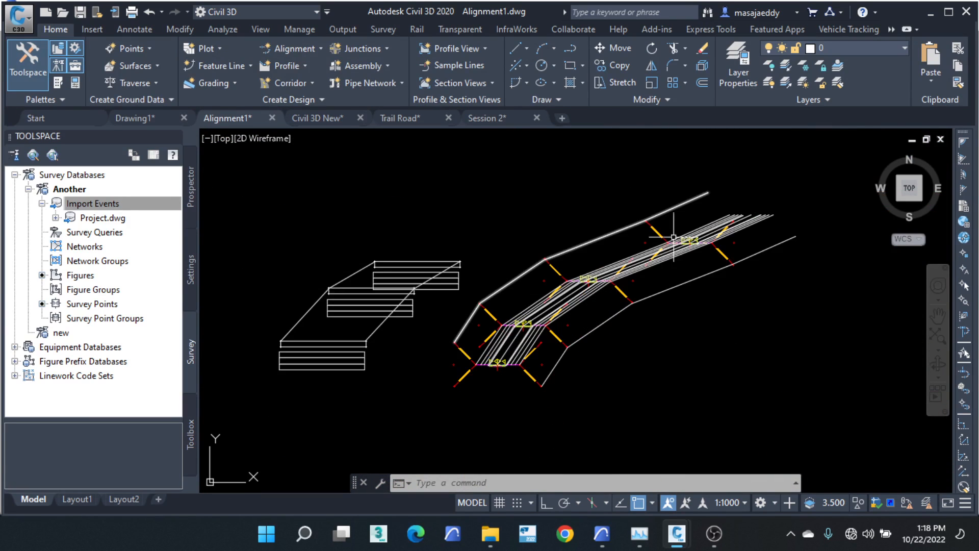
left_click(802, 189)
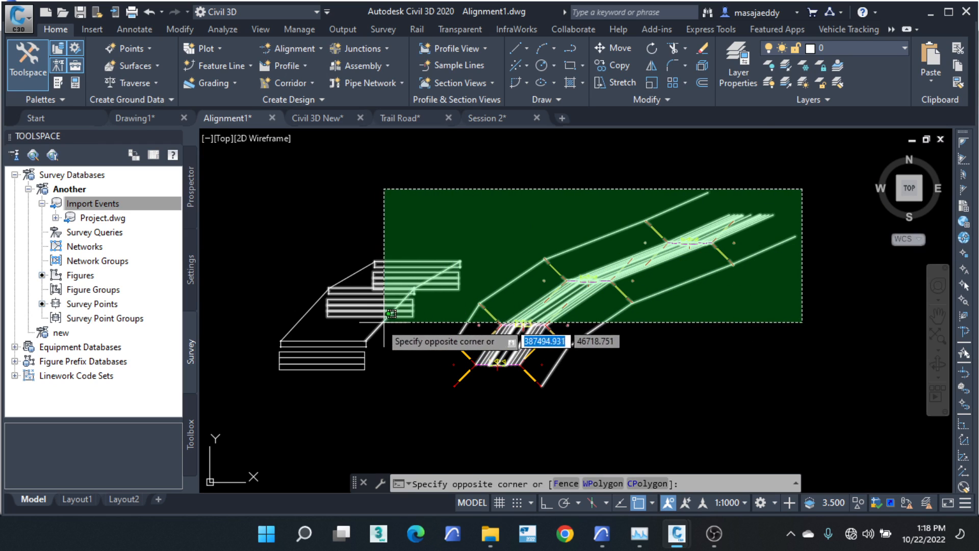
left_click(338, 318)
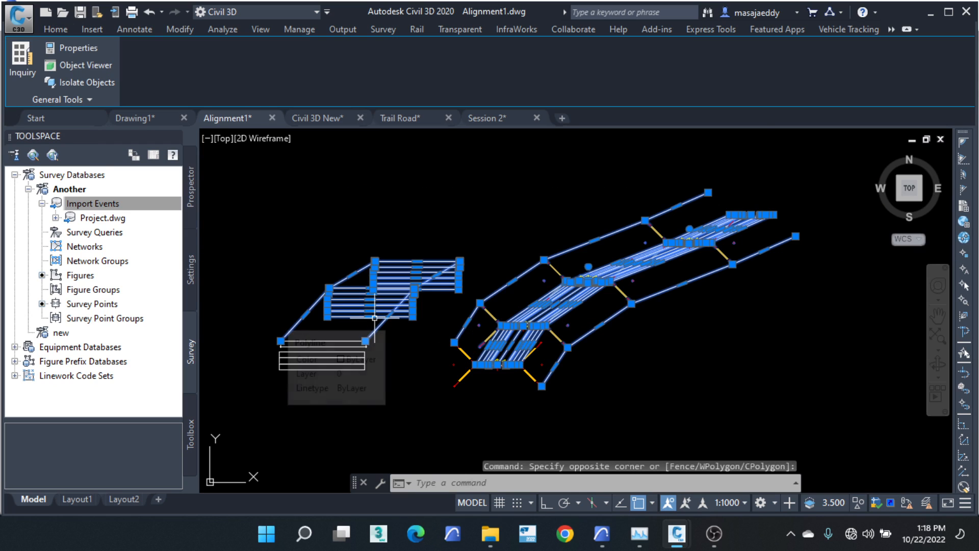
key("Delete")
Step: Erase the extra assembly above the one with daylight slopes, plus the remaining horizontal polylines and small marks beside it
scroll(505, 350, "up", 2)
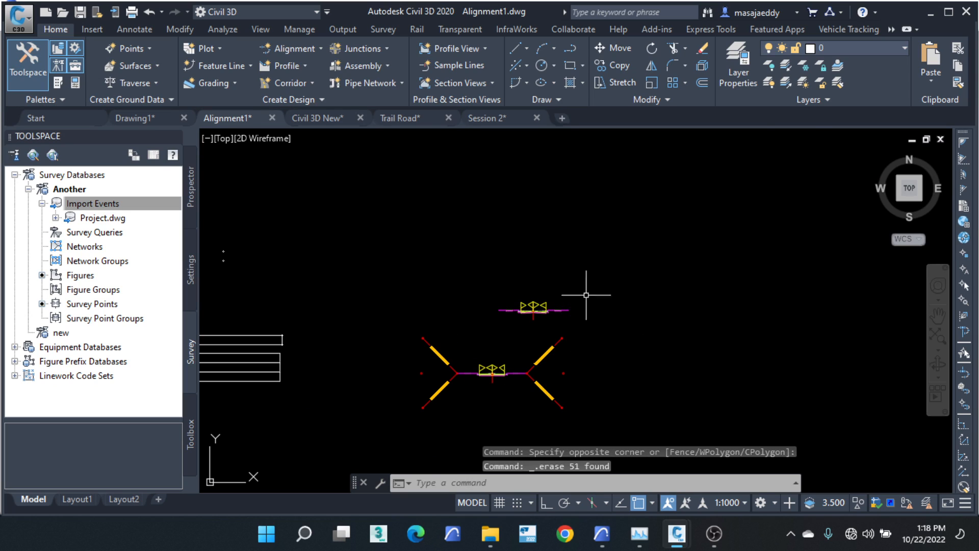
left_click(612, 272)
left_click(471, 320)
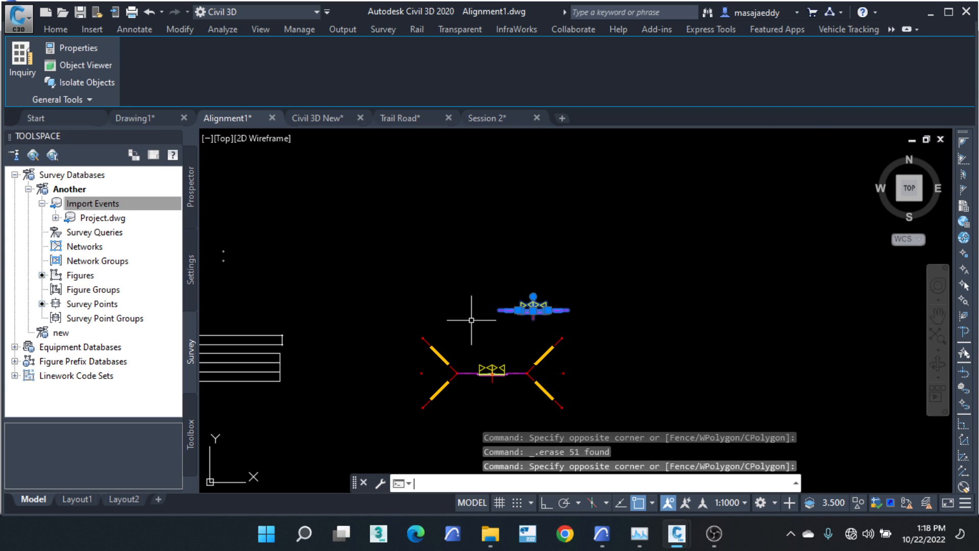
scroll(675, 311, "down", 2)
left_click(463, 242)
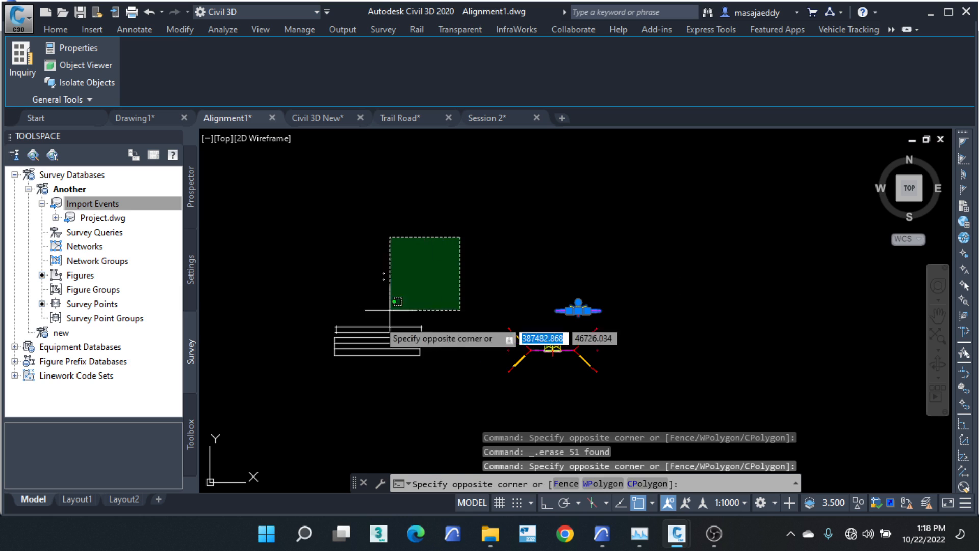
left_click(282, 384)
key("Delete")
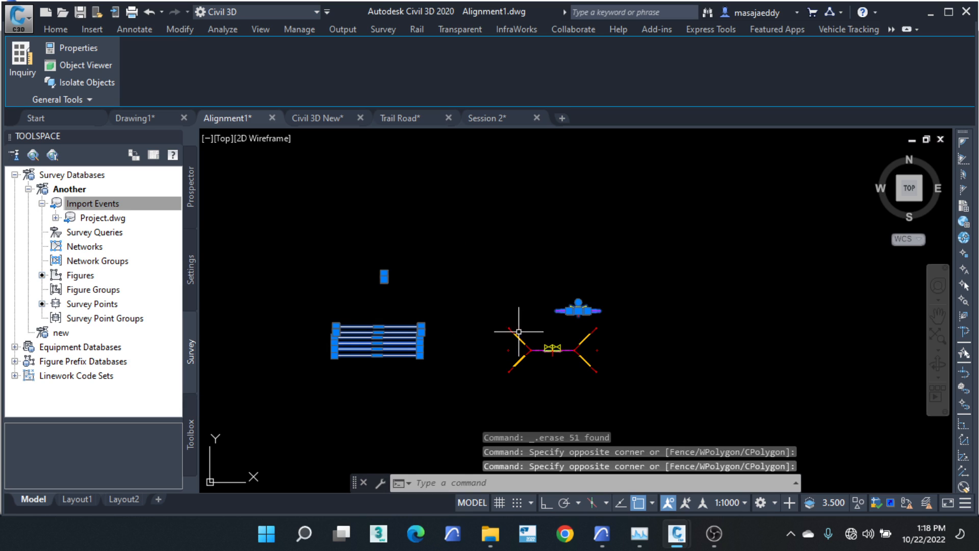
key("Delete")
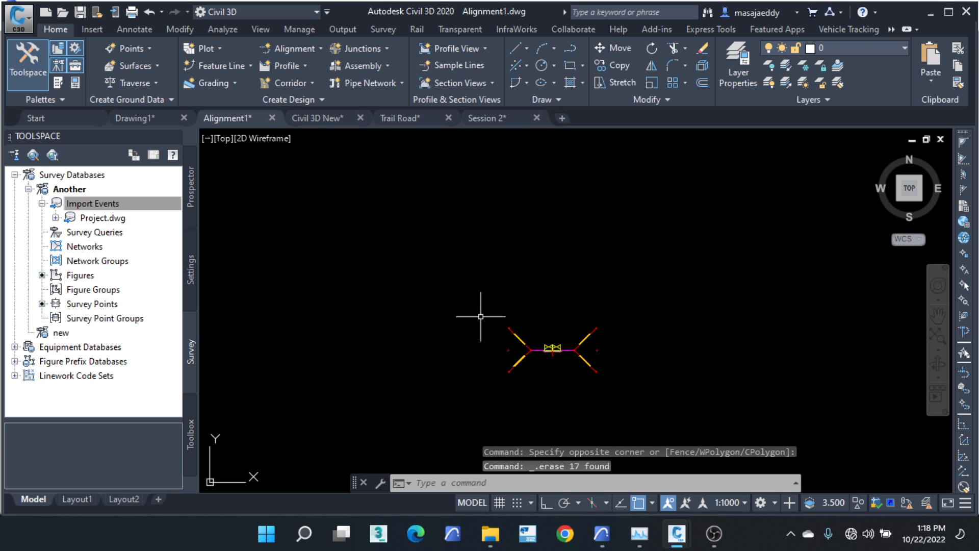
Step: Examine the remaining assembly's pavement layers, curb, sidewalk hatch and daylight slope links up close
scroll(550, 351, "up", 10)
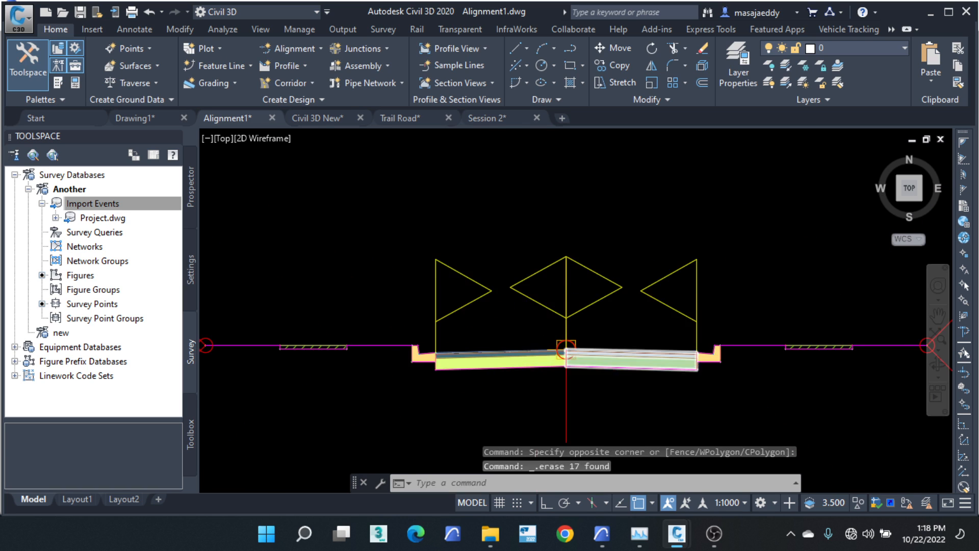
scroll(576, 350, "up", 5)
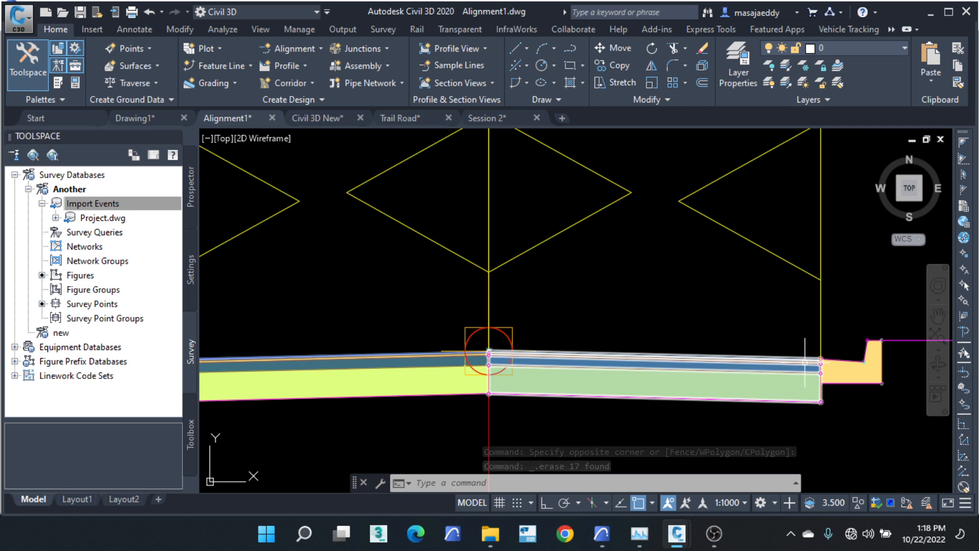
scroll(695, 369, "down", 5)
scroll(847, 356, "up", 3)
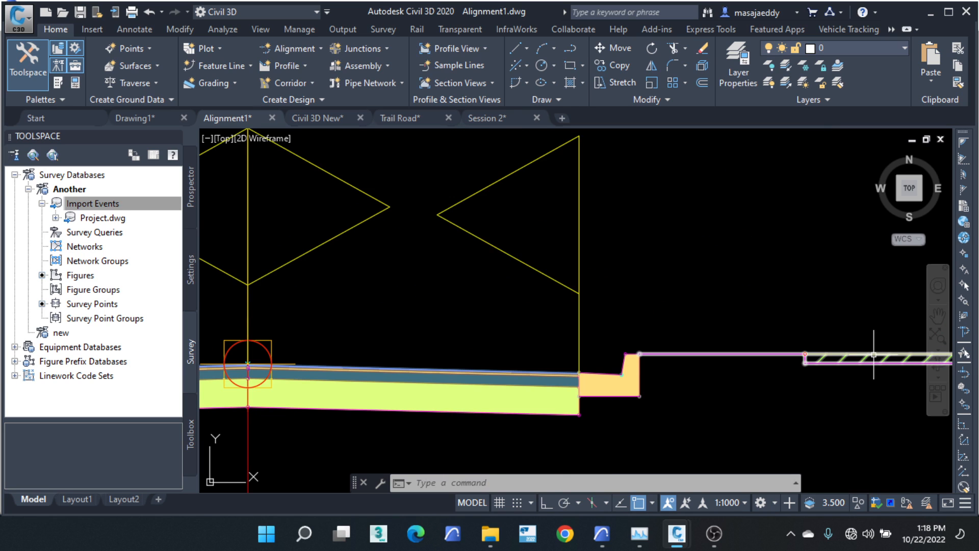
scroll(851, 353, "down", 3)
scroll(795, 352, "up", 3)
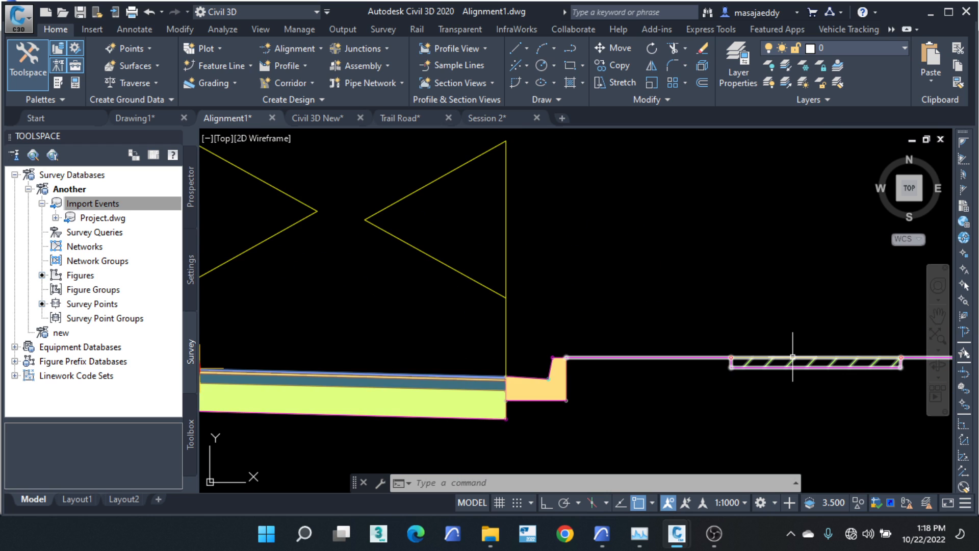
scroll(555, 268, "down", 3)
scroll(633, 329, "up", 1)
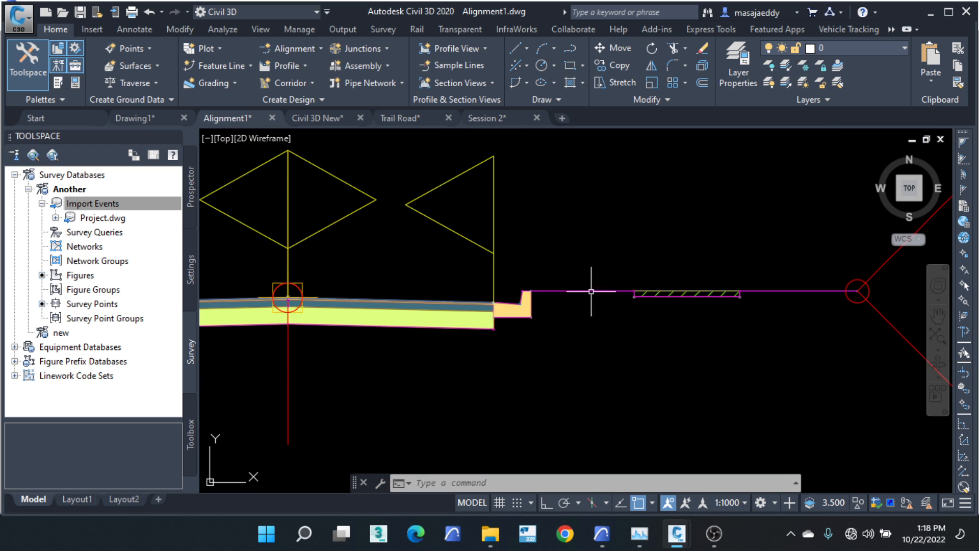
scroll(352, 236, "down", 2)
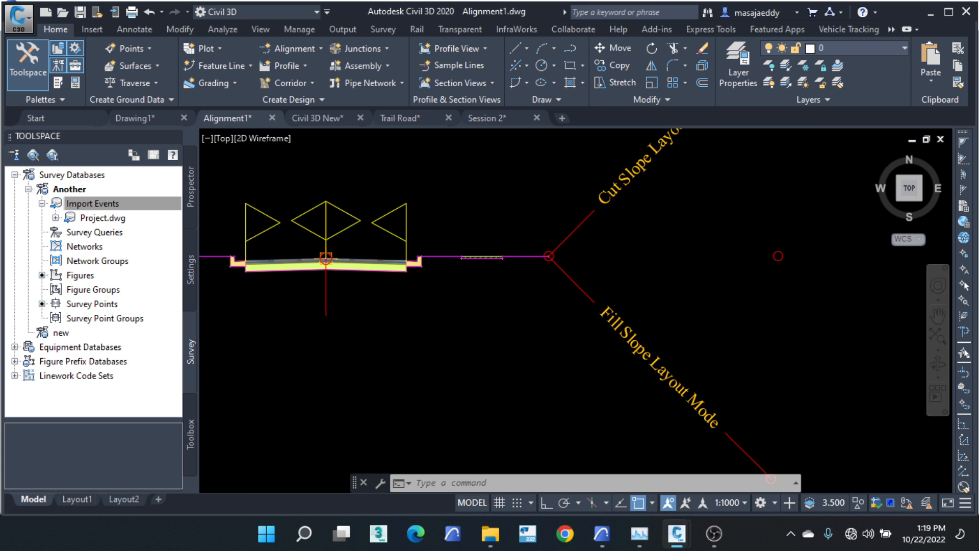
Step: Open the Mityana Corridor's All Codes - No Display code set style for editing and list its Link codes
scroll(591, 218, "down", 6)
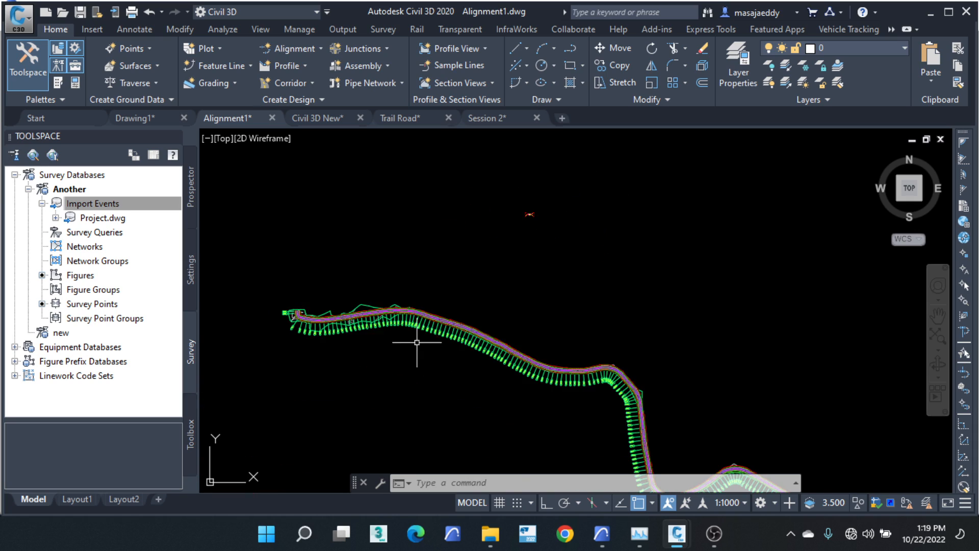
scroll(416, 343, "up", 8)
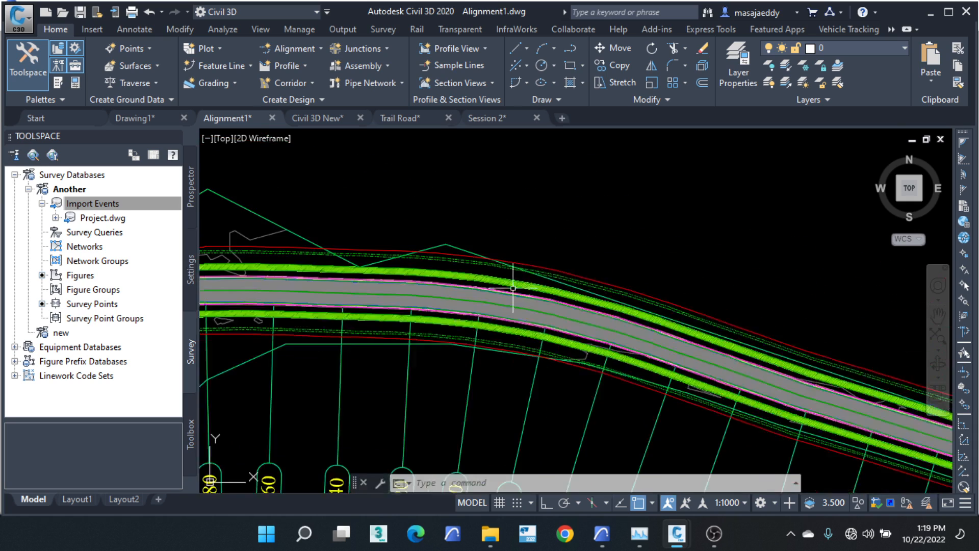
scroll(513, 288, "up", 5)
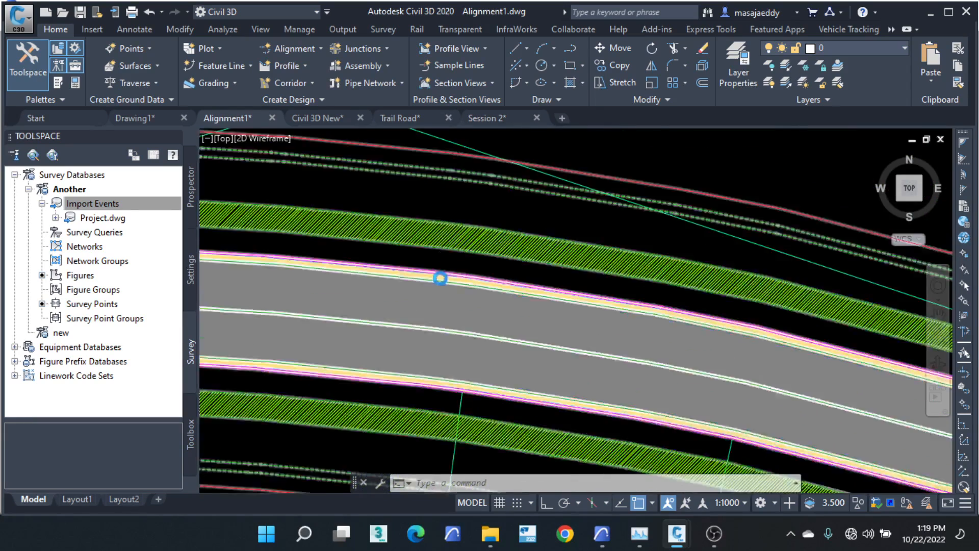
scroll(437, 305, "down", 4)
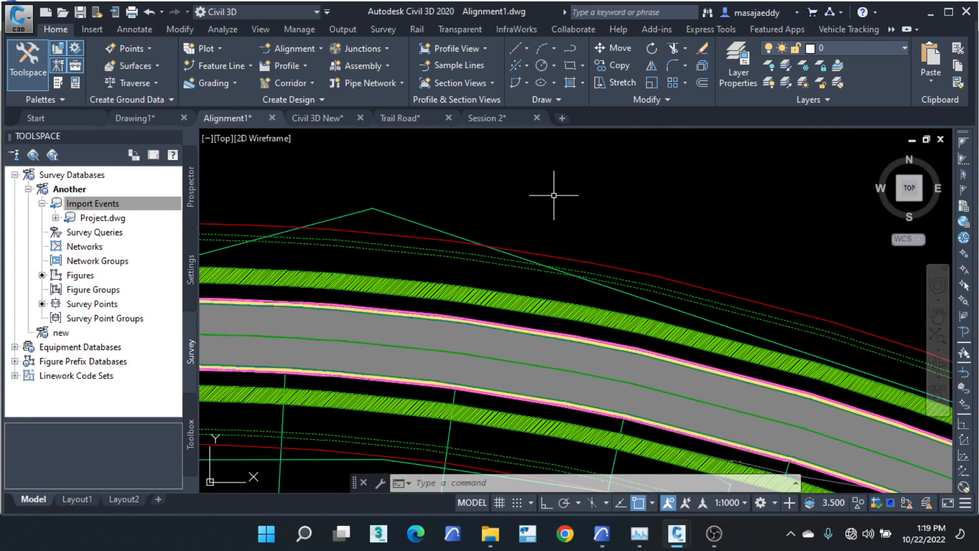
left_click(455, 323)
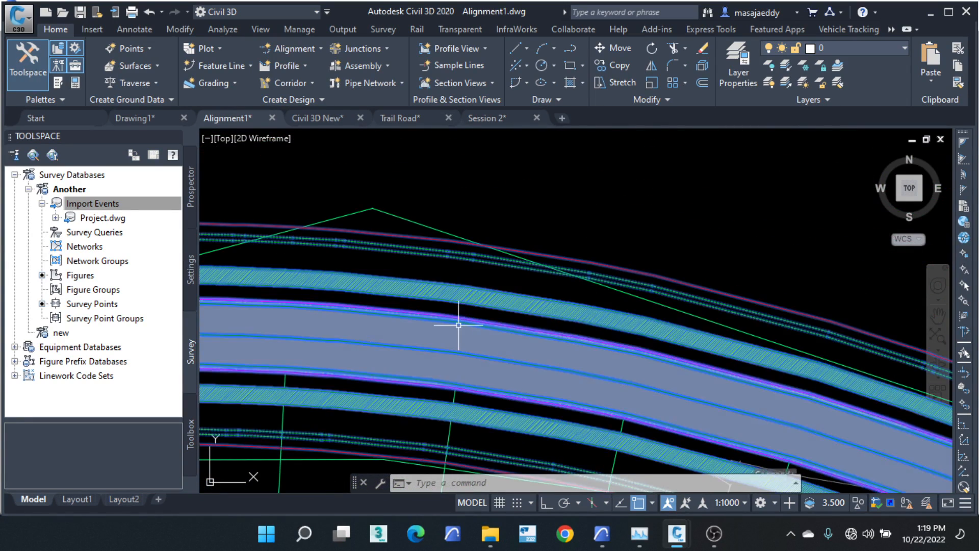
right_click(466, 324)
left_click(528, 173)
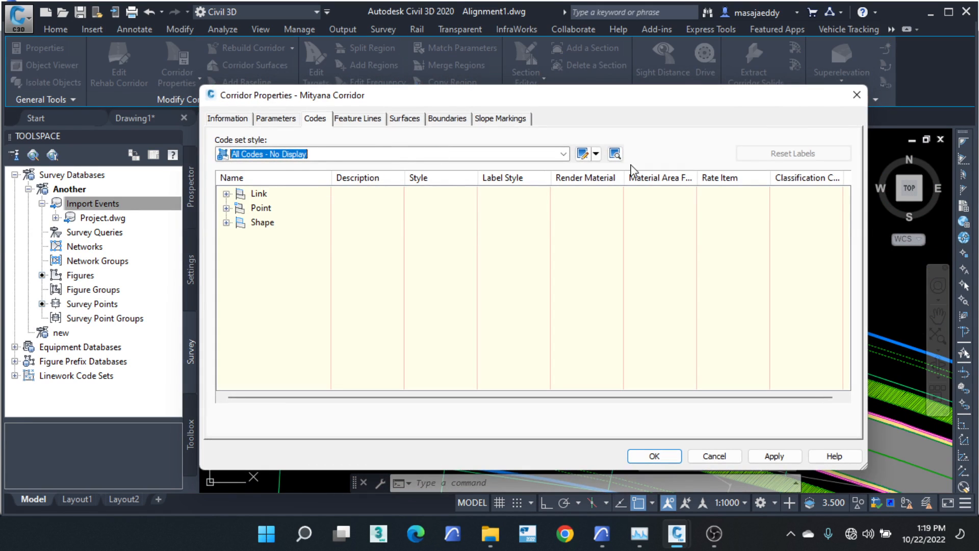
left_click(596, 154)
left_click(609, 202)
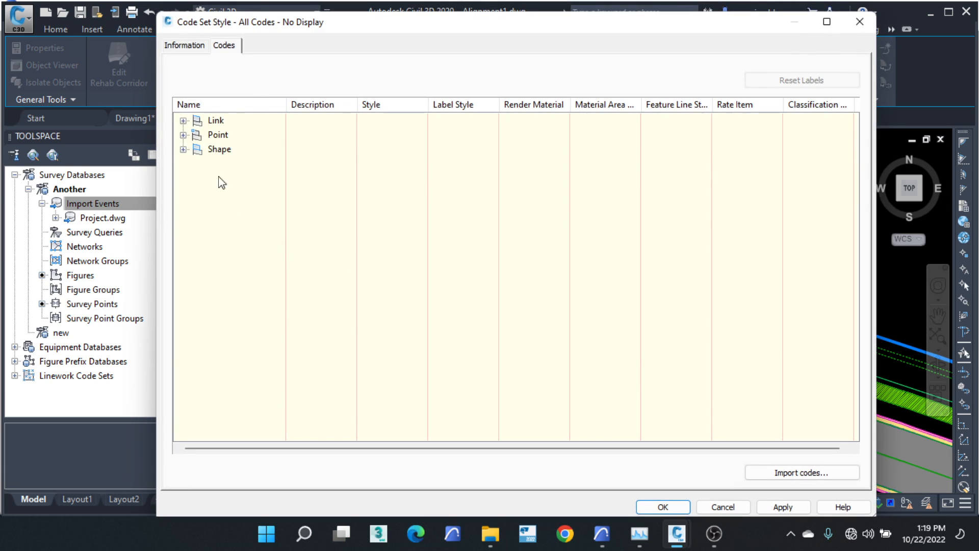
left_click(183, 121)
scroll(262, 303, "down", 3)
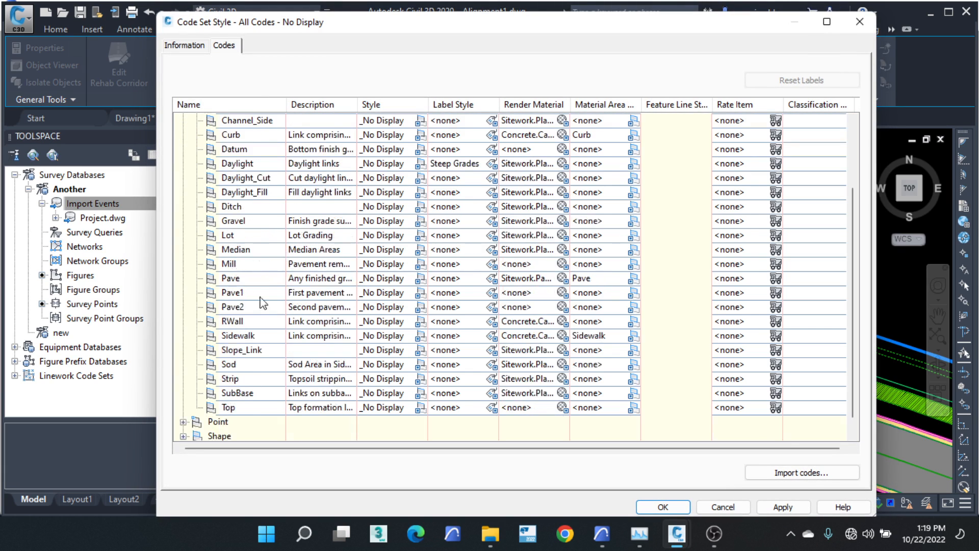
Step: Edit the Pave link's material area fill style and set its plan Shape Area Fill color to 251
left_click(236, 279)
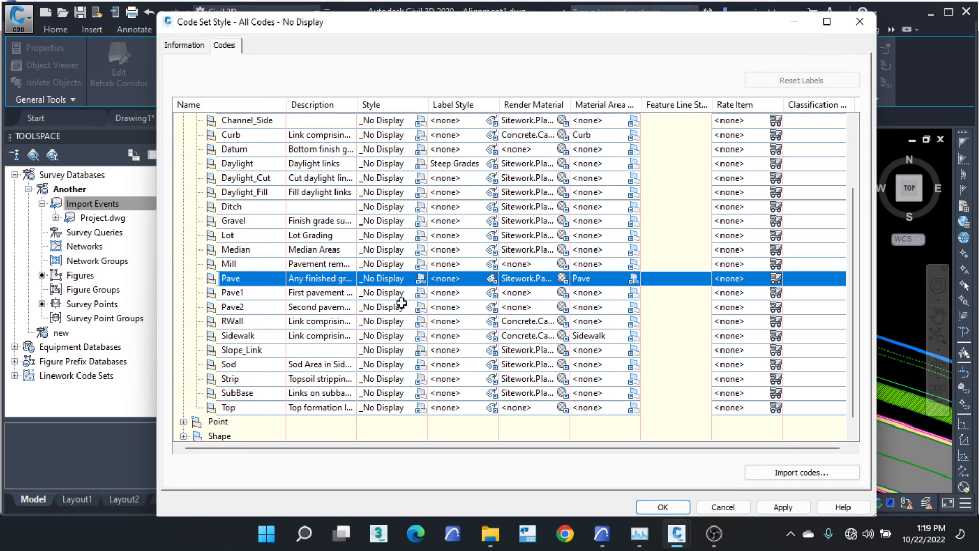
left_click(633, 279)
left_click(610, 156)
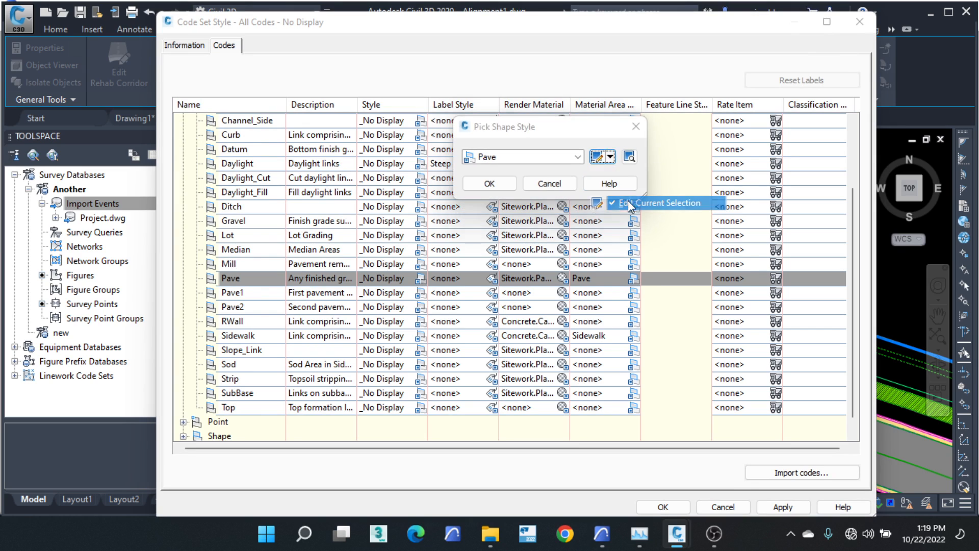
left_click(628, 203)
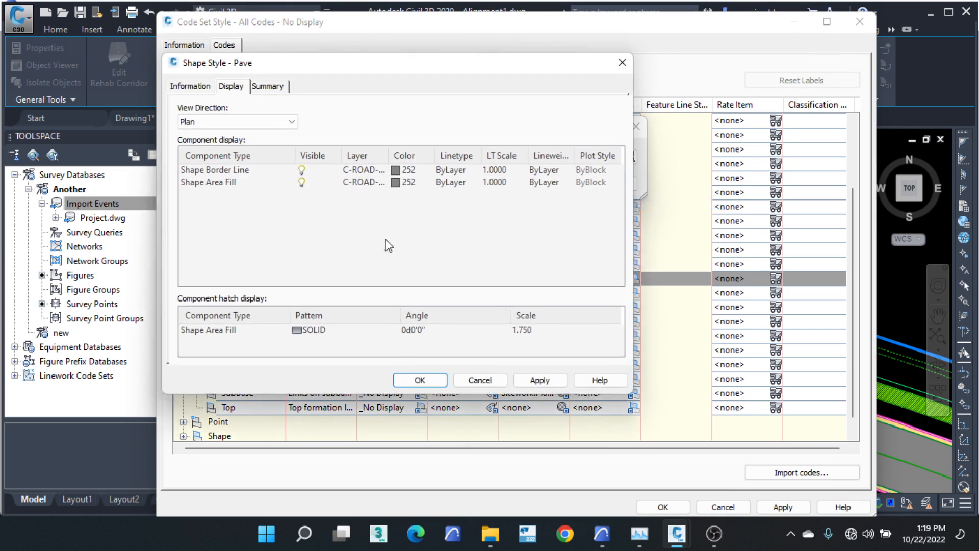
left_click(400, 184)
left_click(492, 353)
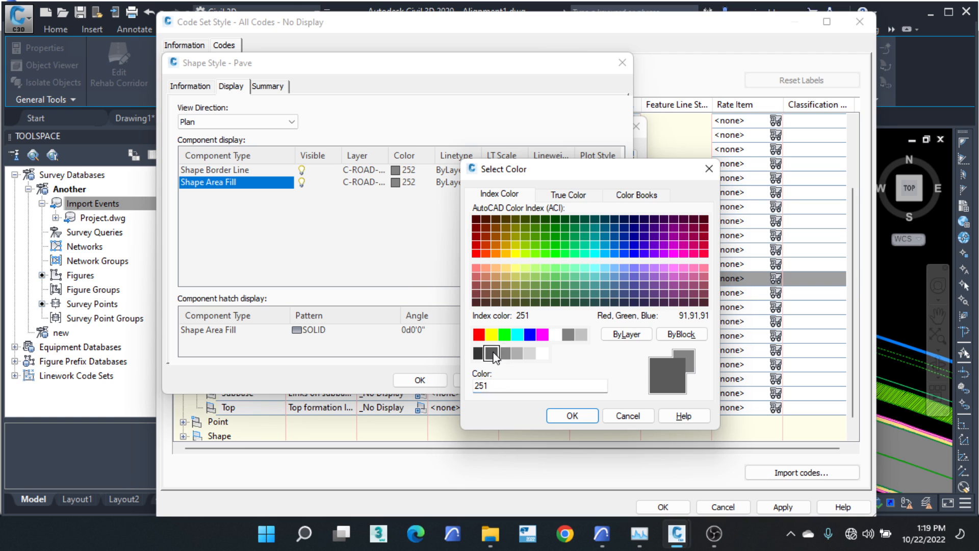
left_click(572, 416)
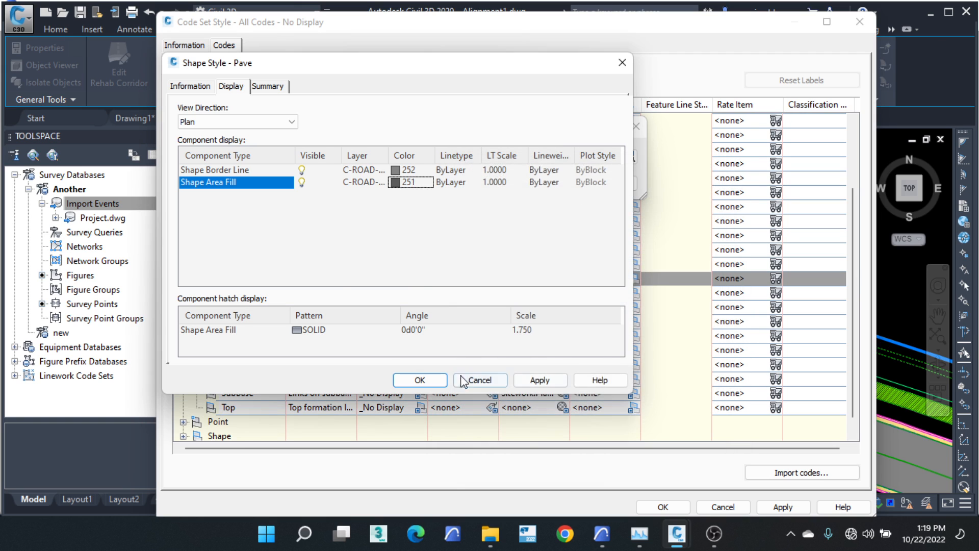
left_click(420, 380)
left_click(489, 185)
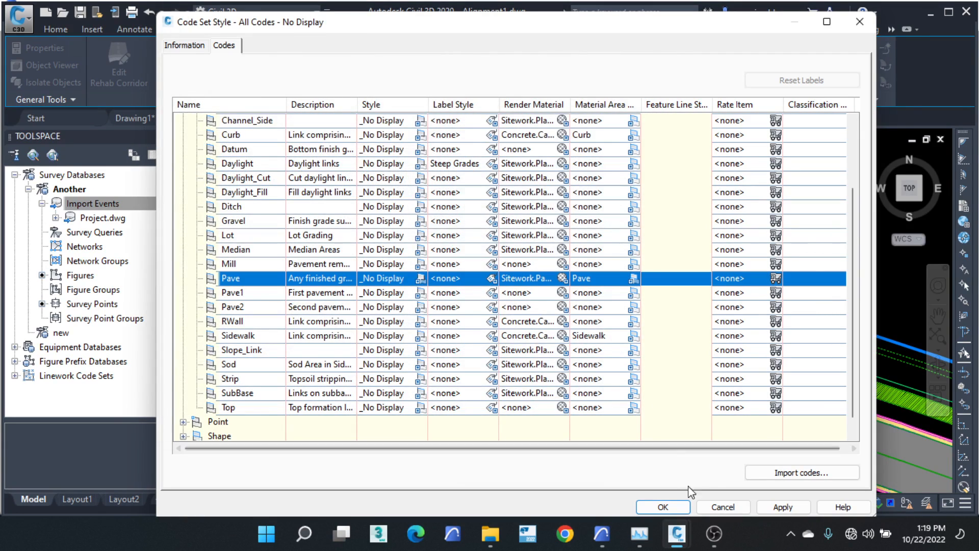
Step: Apply the darker pavement fill to the corridor and check the carriageway in plan
left_click(662, 506)
left_click(658, 453)
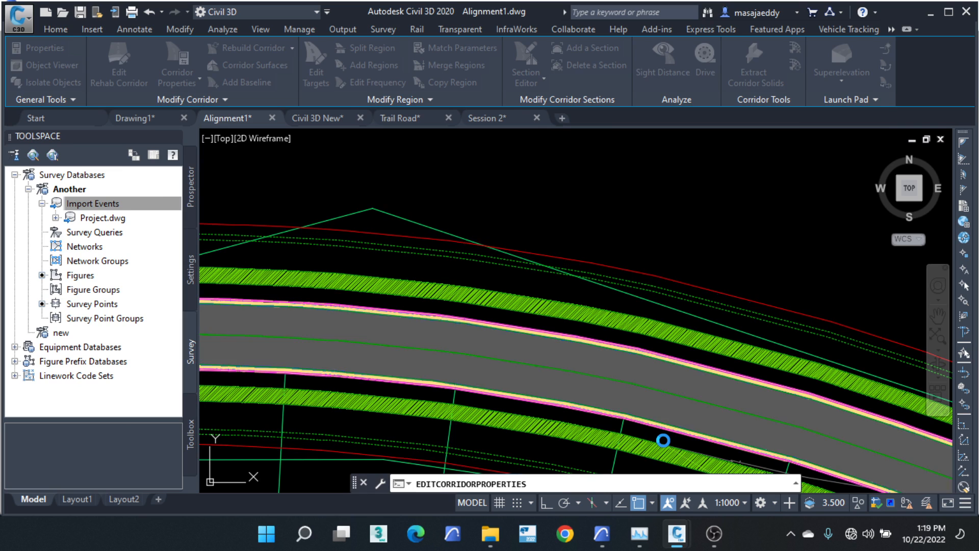
scroll(421, 360, "up", 4)
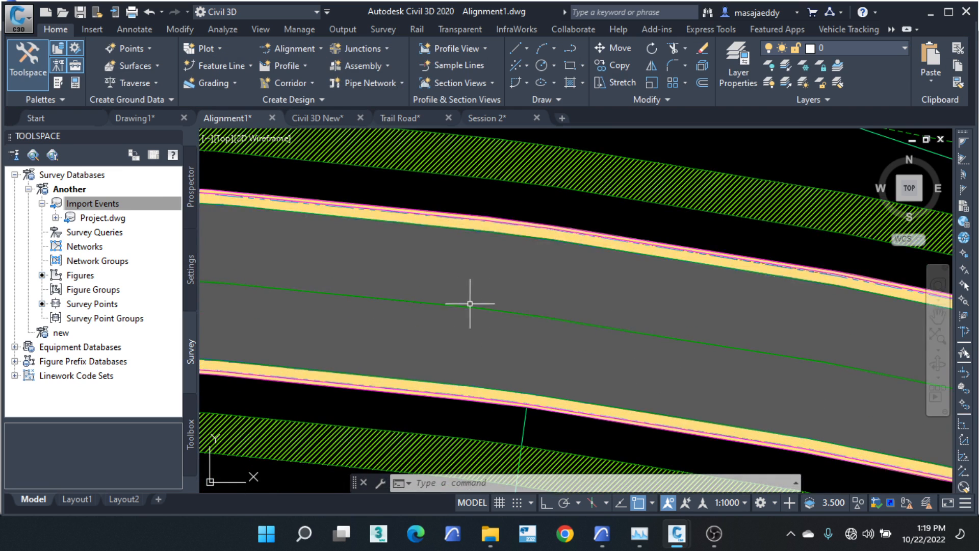
scroll(469, 303, "down", 4)
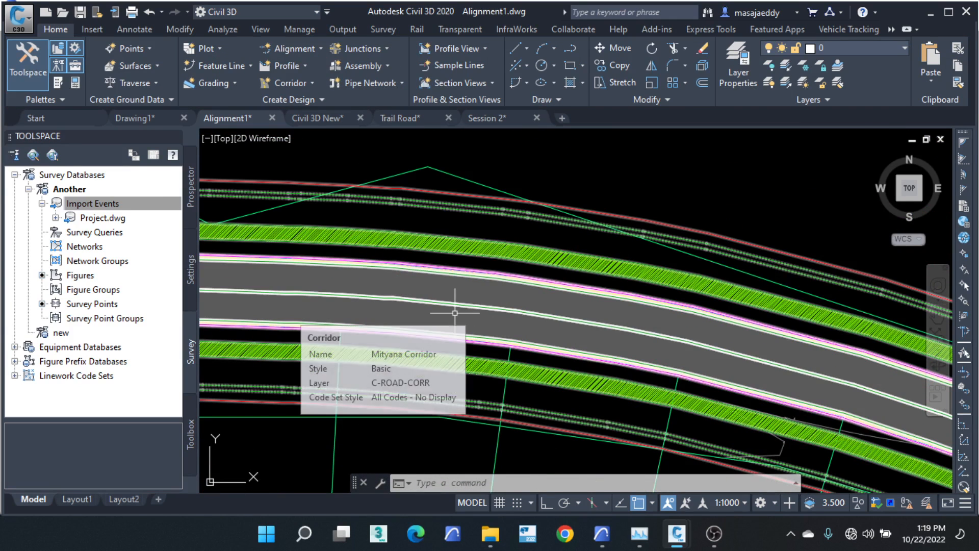
scroll(353, 296, "up", 4)
scroll(640, 154, "down", 4)
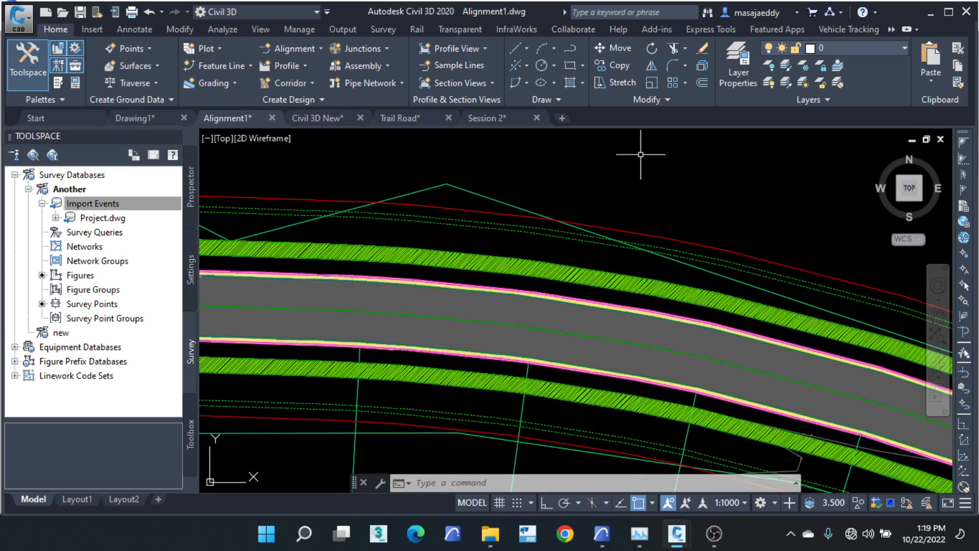
scroll(578, 271, "down", 3)
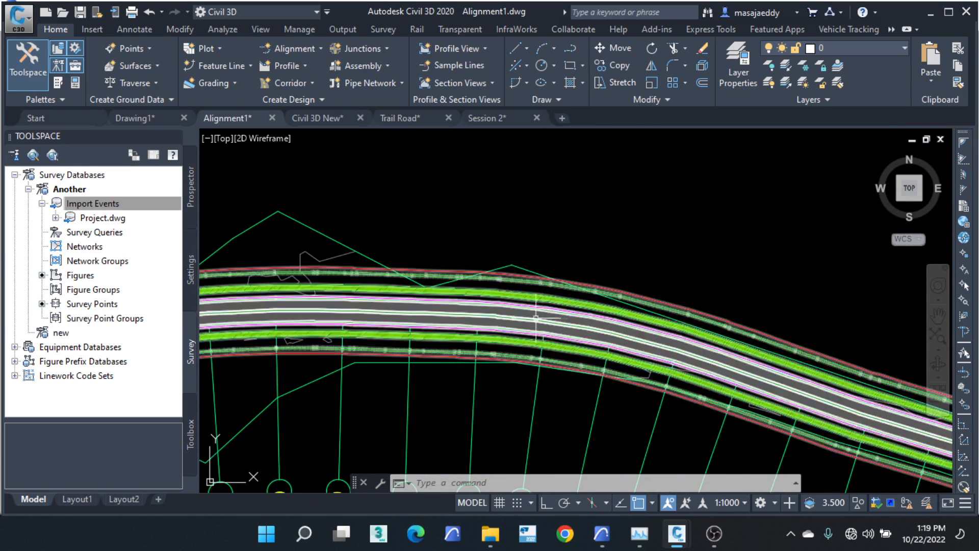
Step: Open the Mityana Corridor's properties after checking its unfilled verges and side slopes in plan
scroll(536, 317, "up", 3)
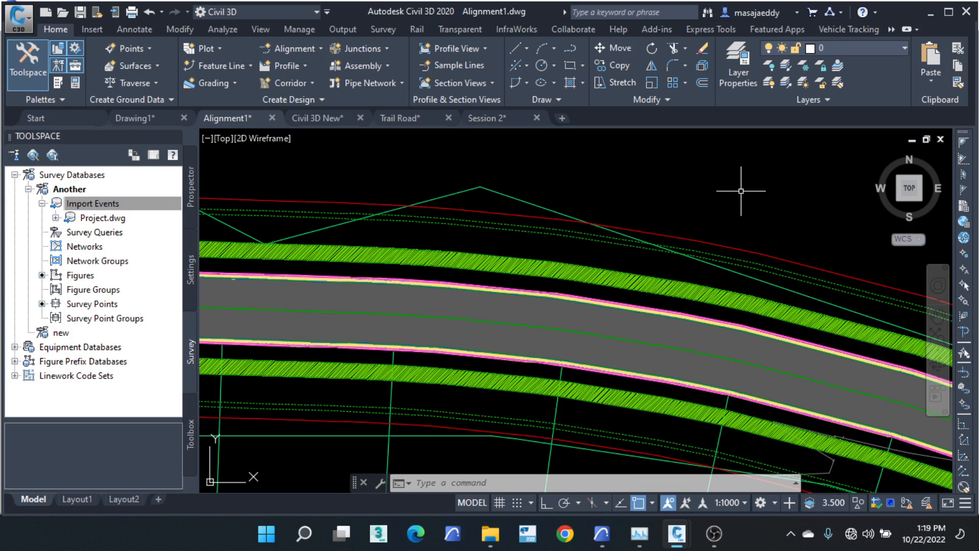
scroll(634, 323, "up", 2)
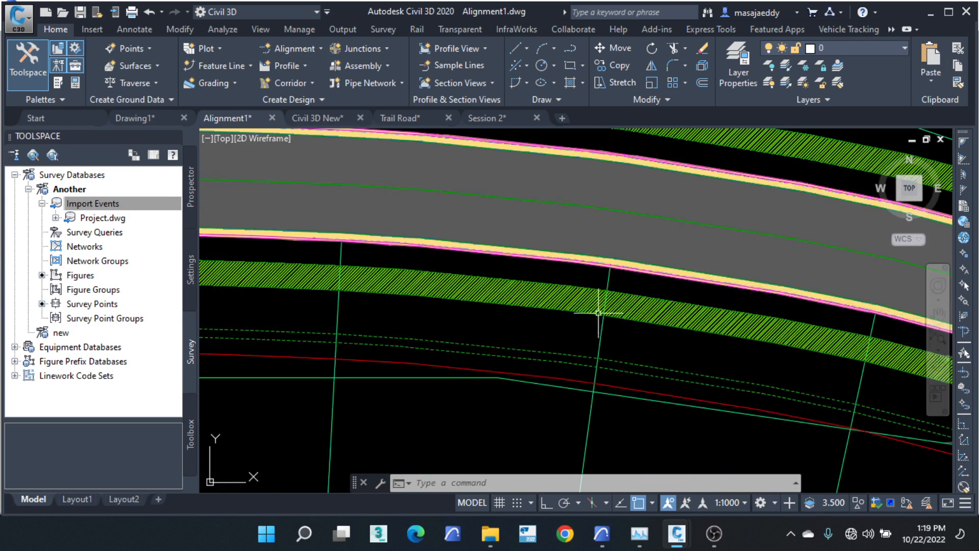
scroll(598, 313, "down", 5)
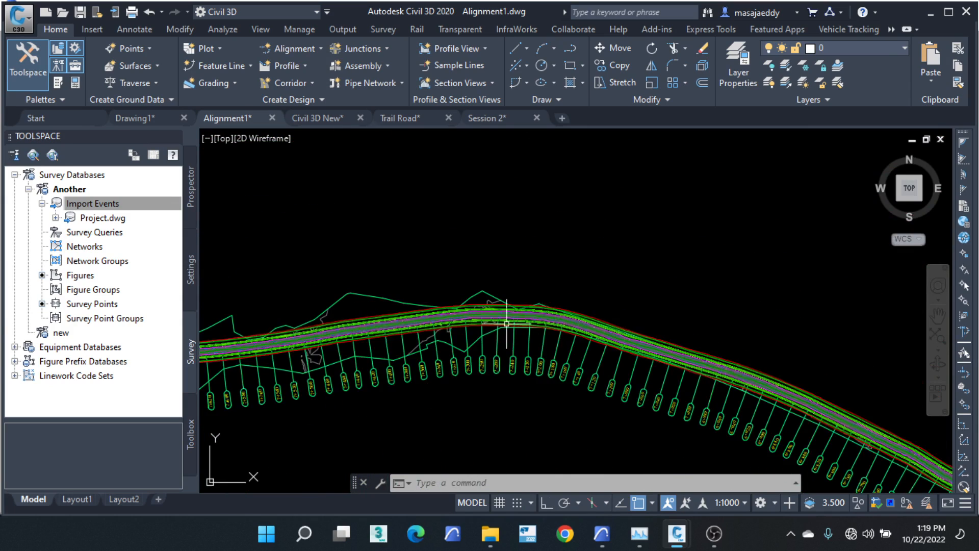
scroll(510, 323, "up", 5)
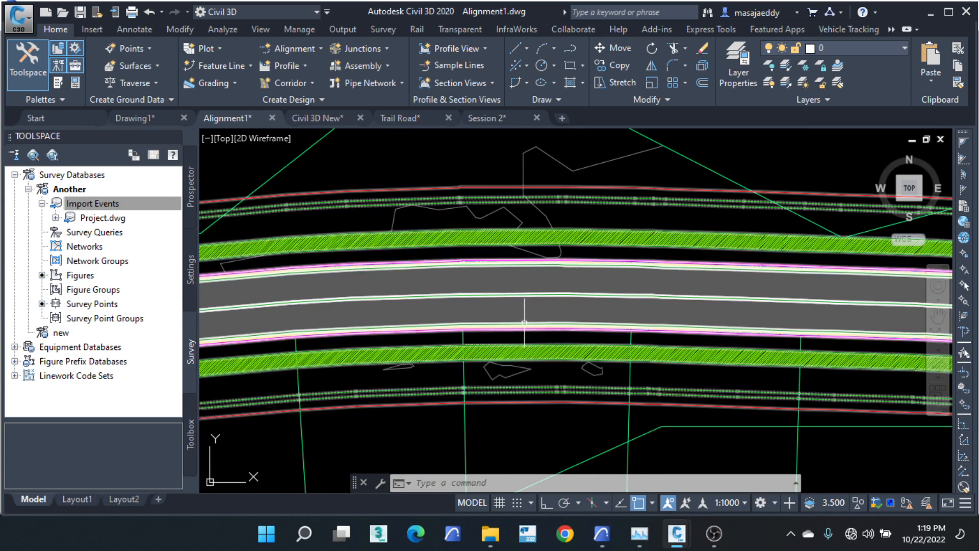
left_click(524, 322)
right_click(524, 323)
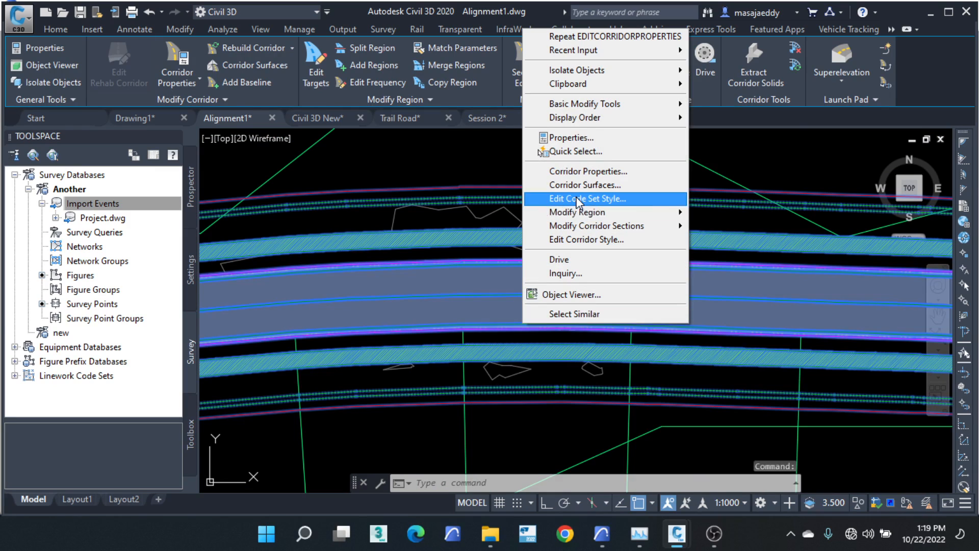
left_click(592, 173)
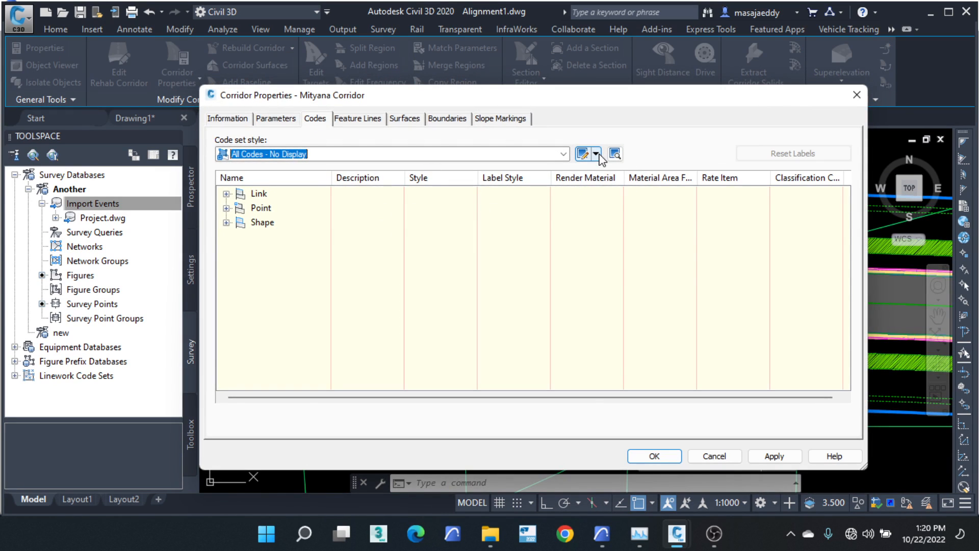
Step: List the corridor's Link codes and open the All Codes - No Display code set style for editing
left_click(598, 155)
left_click(293, 214)
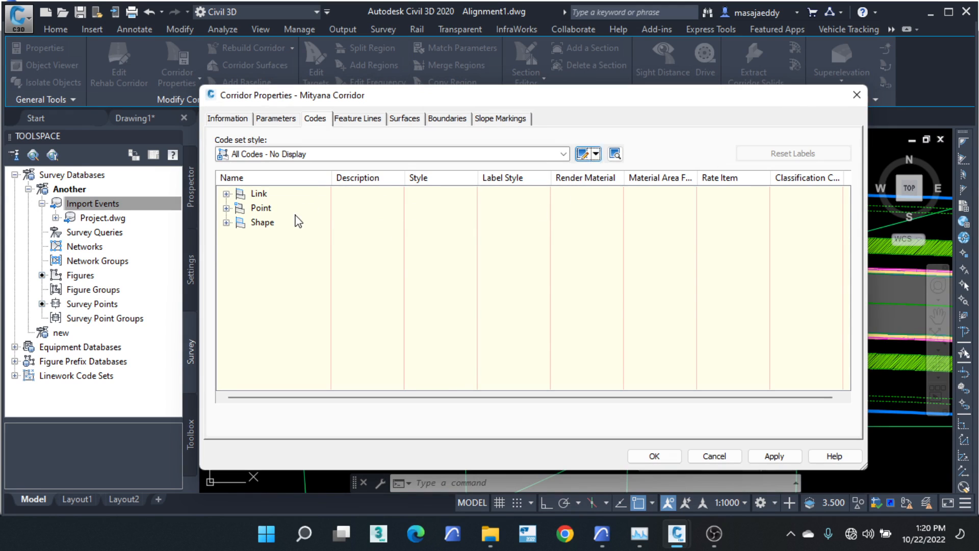
left_click(226, 194)
scroll(453, 253, "down", 1)
left_click(595, 153)
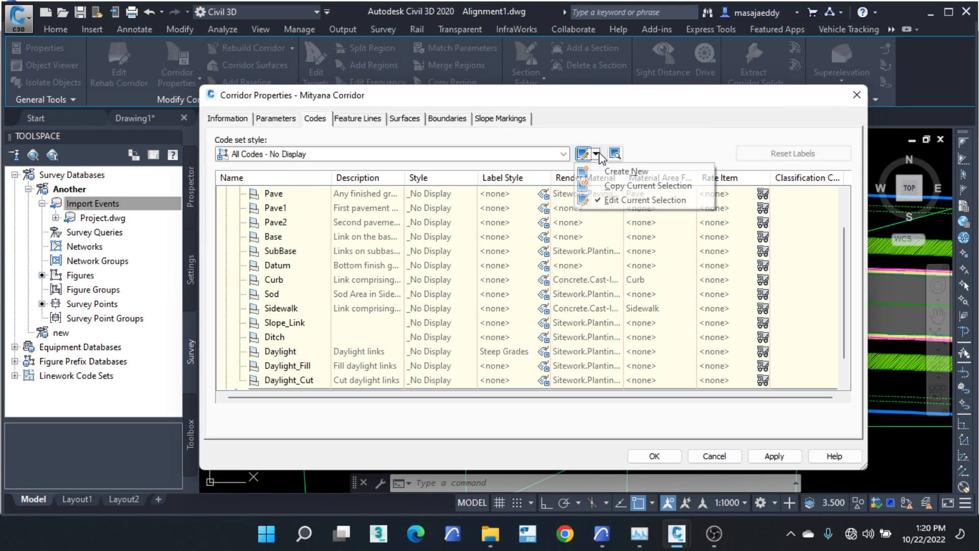
left_click(620, 198)
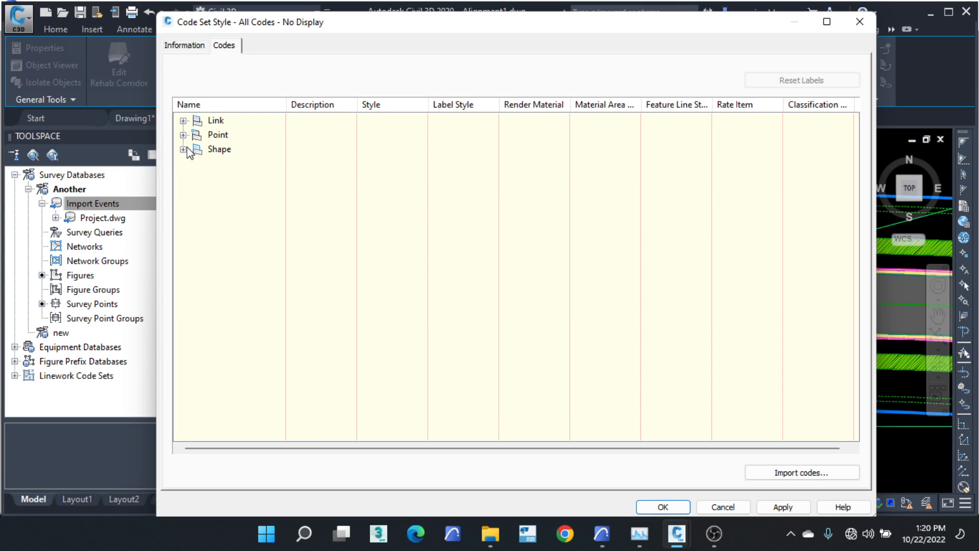
Step: Look through the code set style's Link codes and their material area fill assignments
left_click(183, 121)
scroll(401, 238, "down", 2)
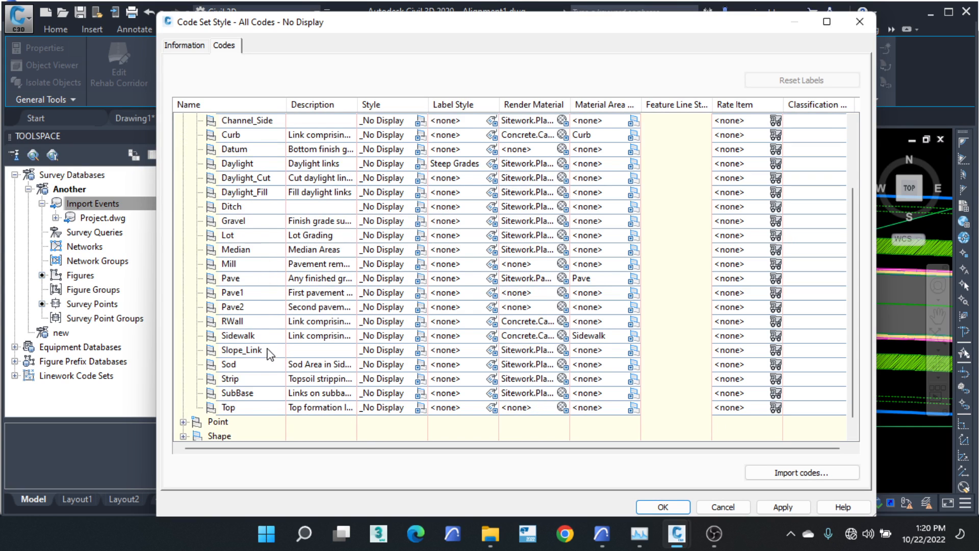
scroll(328, 285, "up", 1)
scroll(339, 236, "down", 1)
scroll(343, 258, "up", 2)
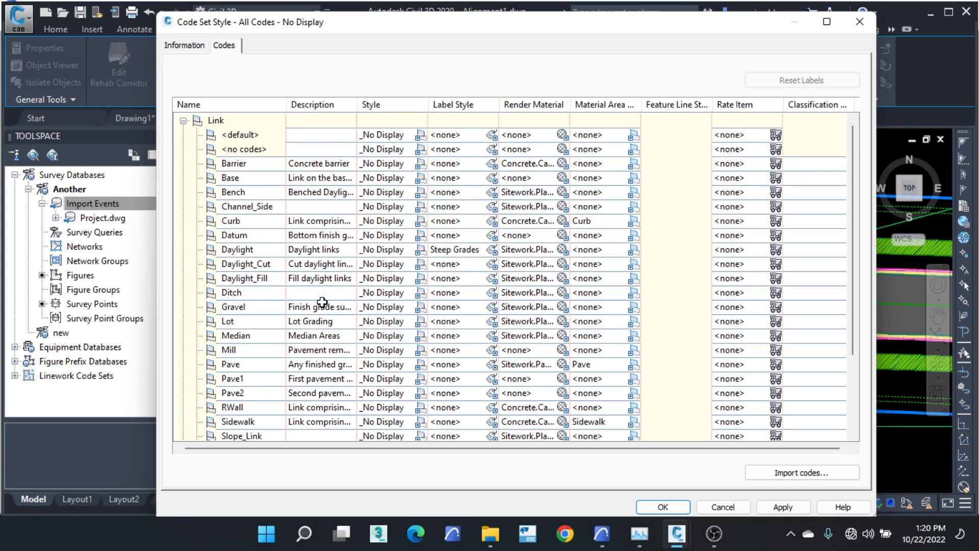
scroll(311, 331, "down", 2)
left_click(320, 365)
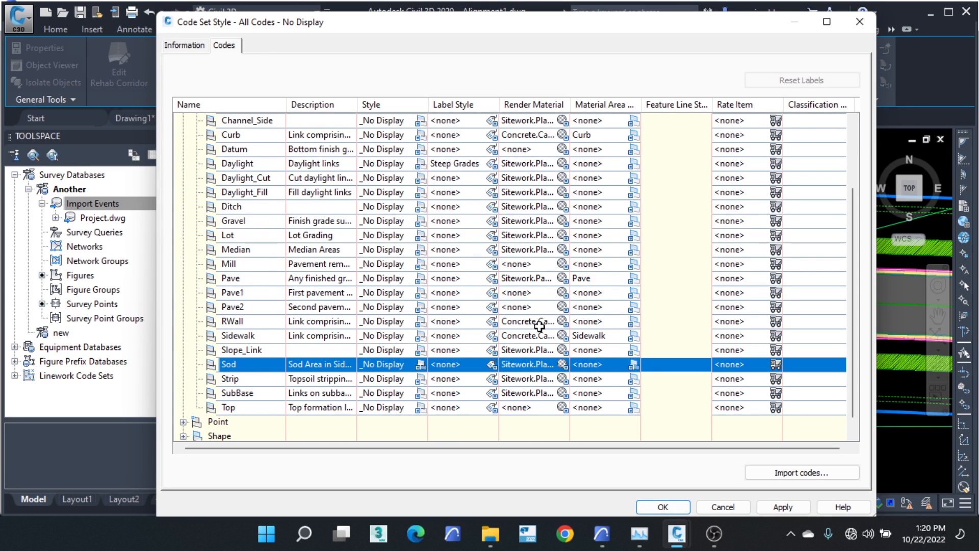
scroll(285, 215, "up", 2)
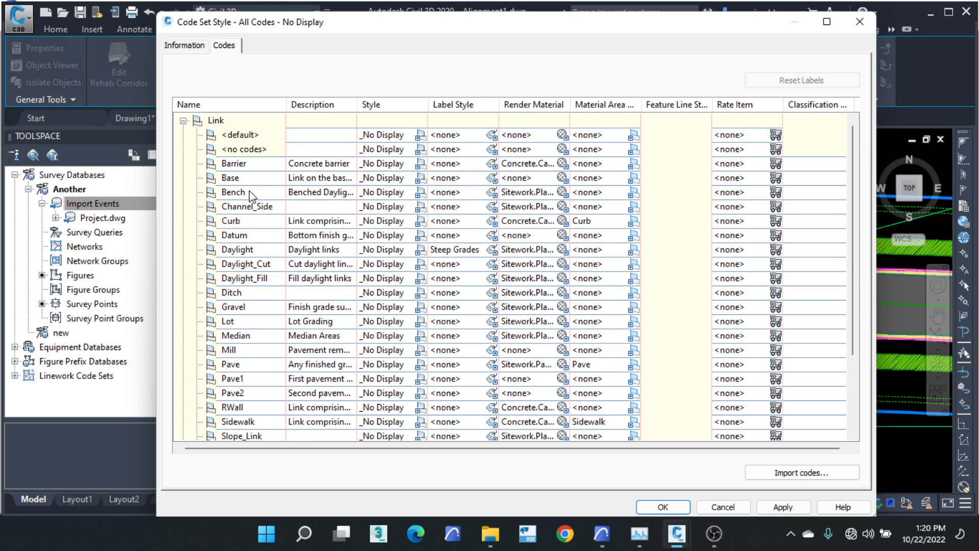
Step: Create a new shape style named Datum for the Datum link's material area fill
left_click(260, 235)
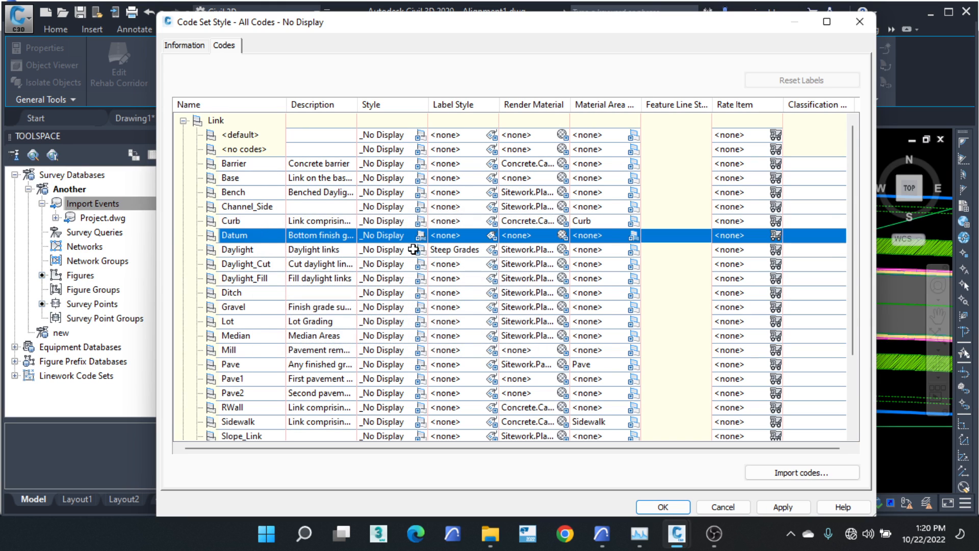
left_click(633, 235)
left_click(610, 157)
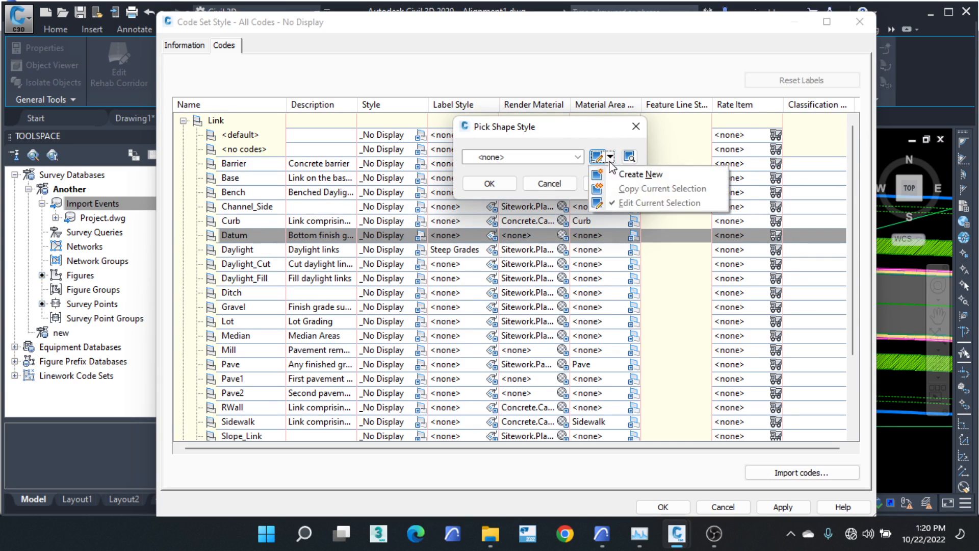
left_click(567, 157)
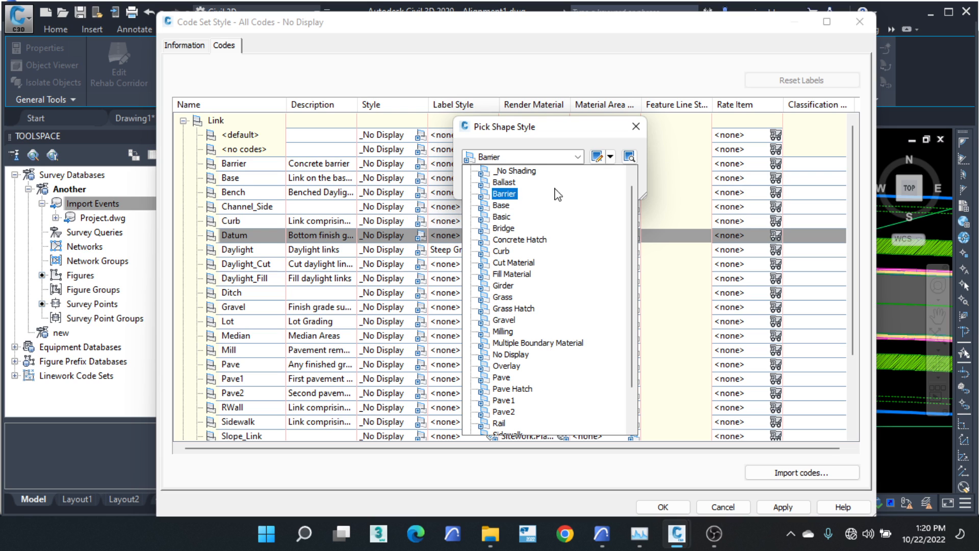
left_click(575, 128)
left_click(610, 158)
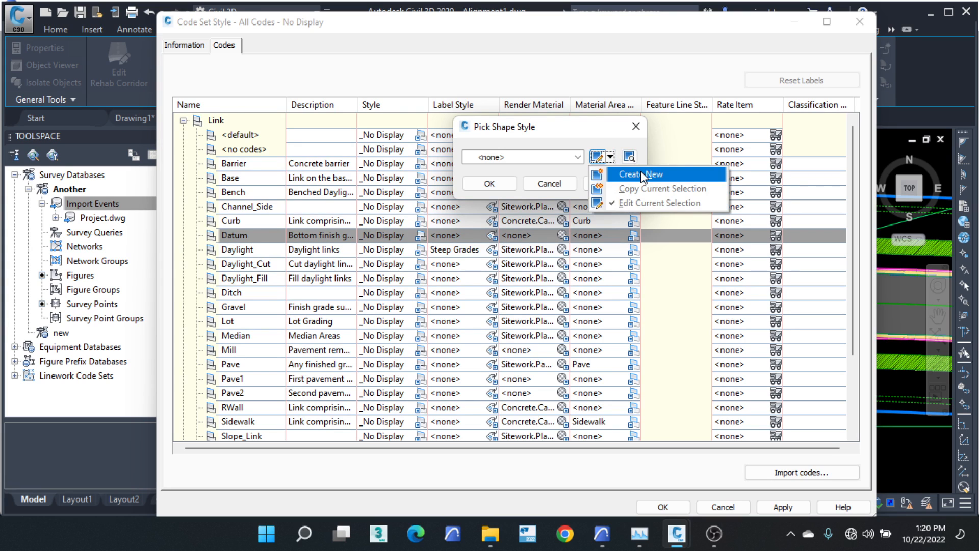
left_click(644, 174)
left_click(188, 87)
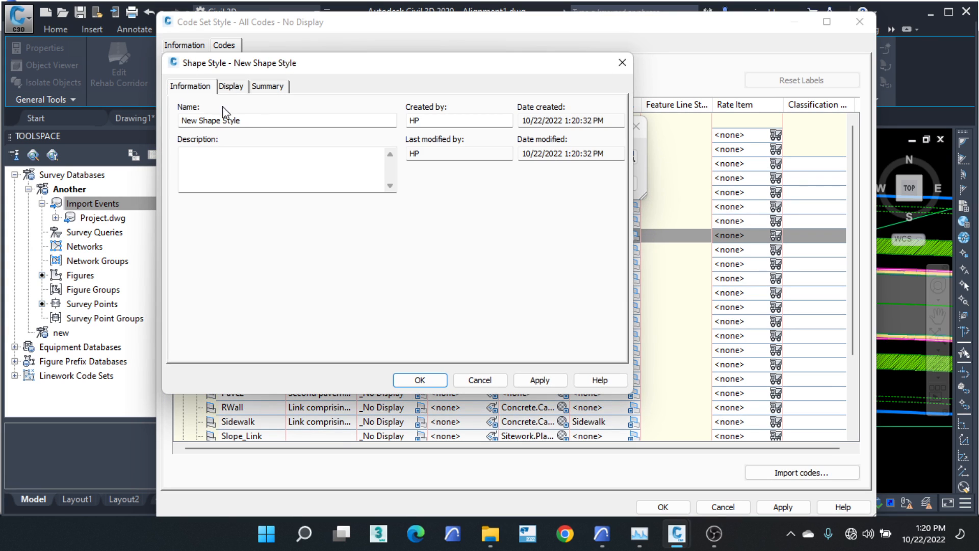
left_click_drag(261, 126, 148, 121)
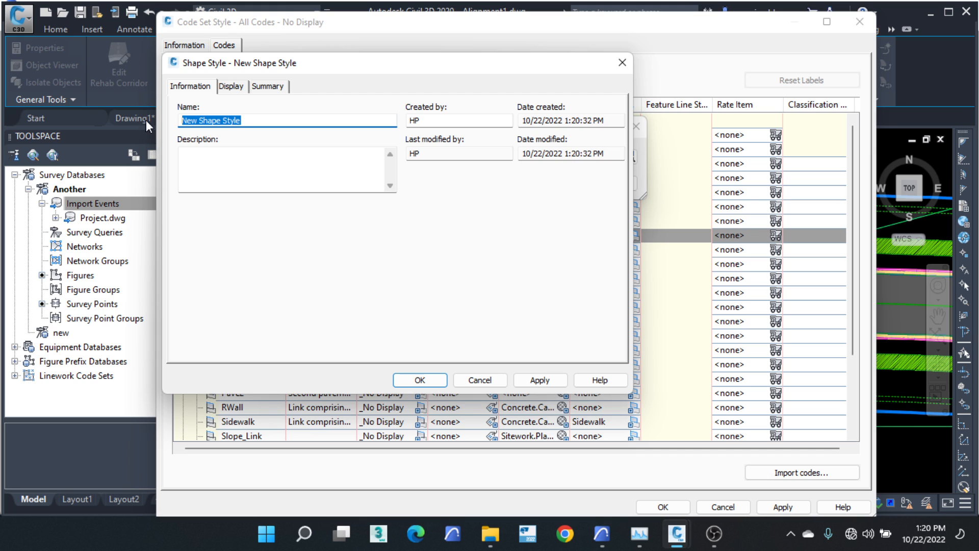
type("Datum")
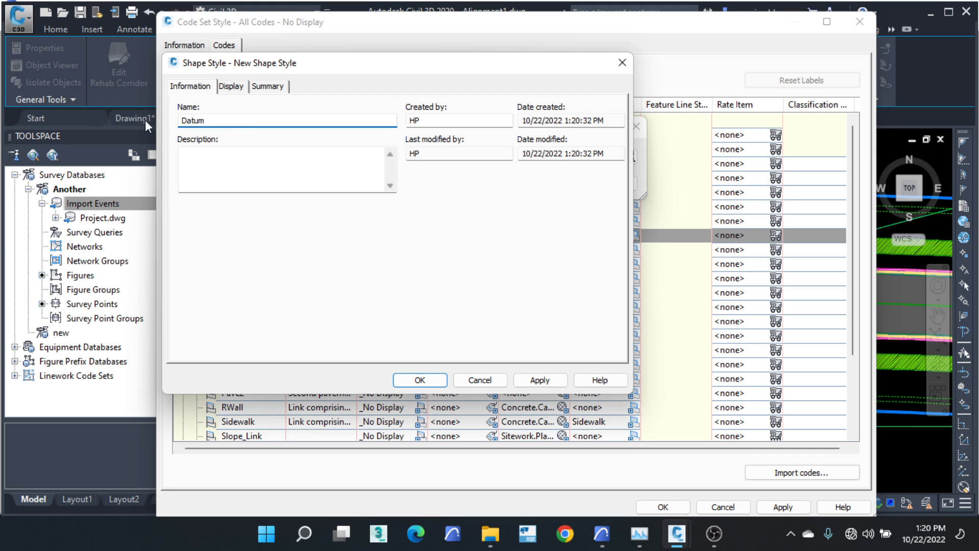
Step: Set the Datum shape style's plan Shape Area Fill color to 31 and save the style
left_click(232, 86)
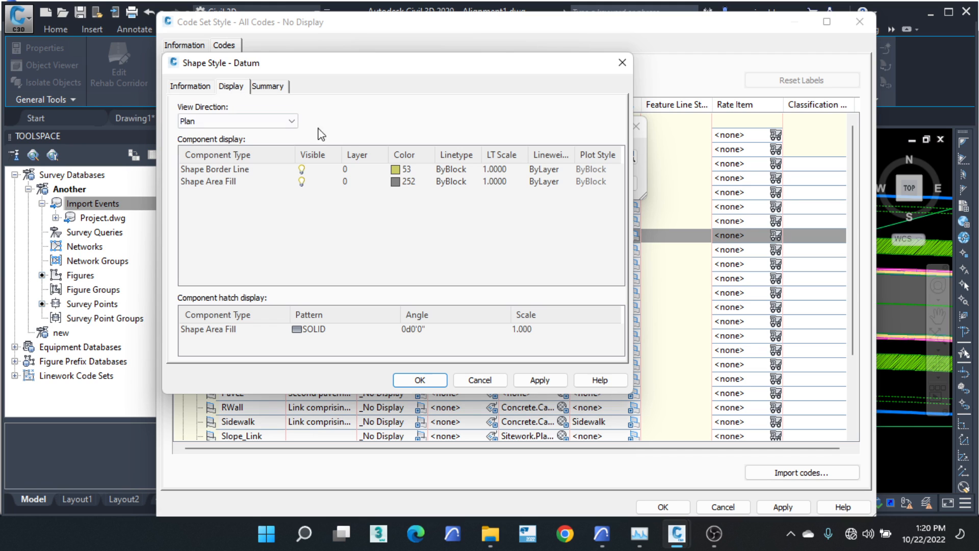
left_click(397, 182)
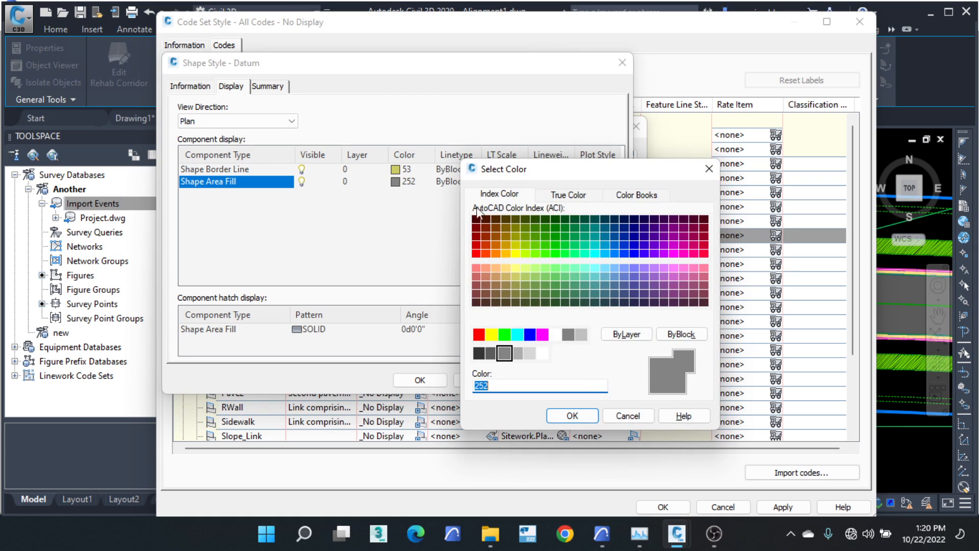
left_click(564, 254)
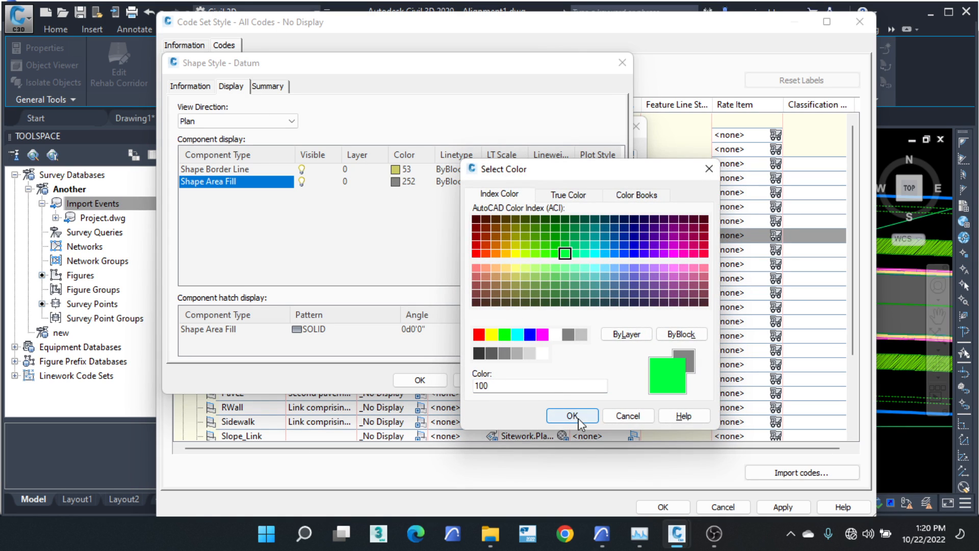
left_click(592, 256)
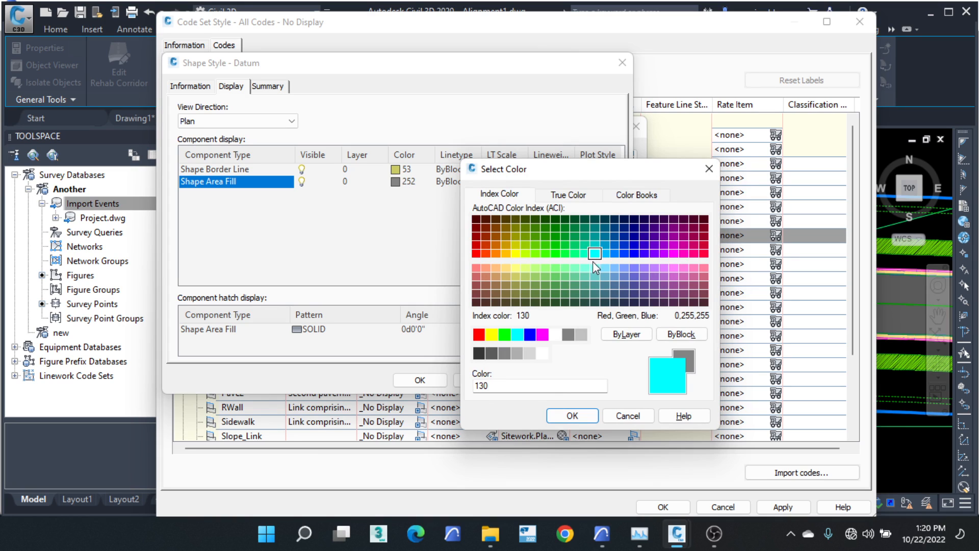
left_click(495, 268)
left_click(572, 415)
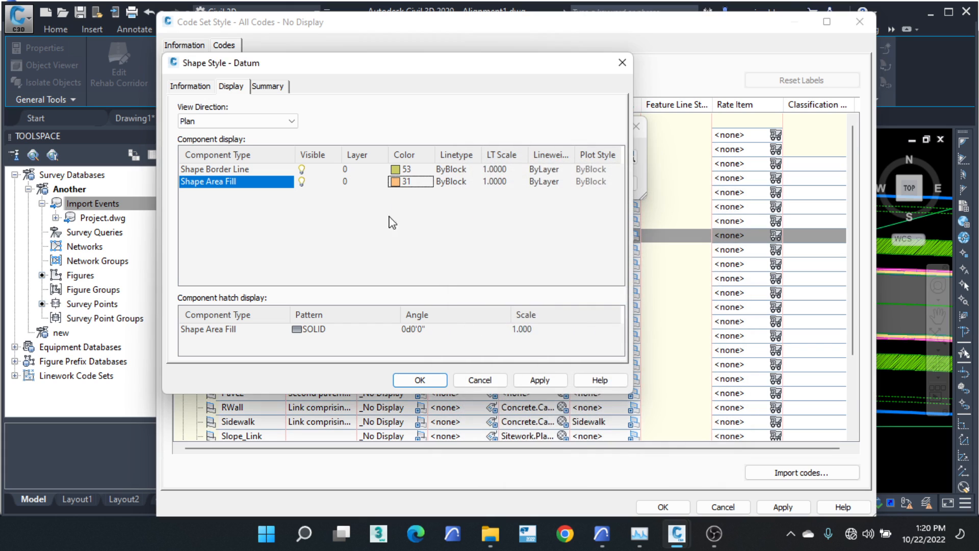
left_click(420, 380)
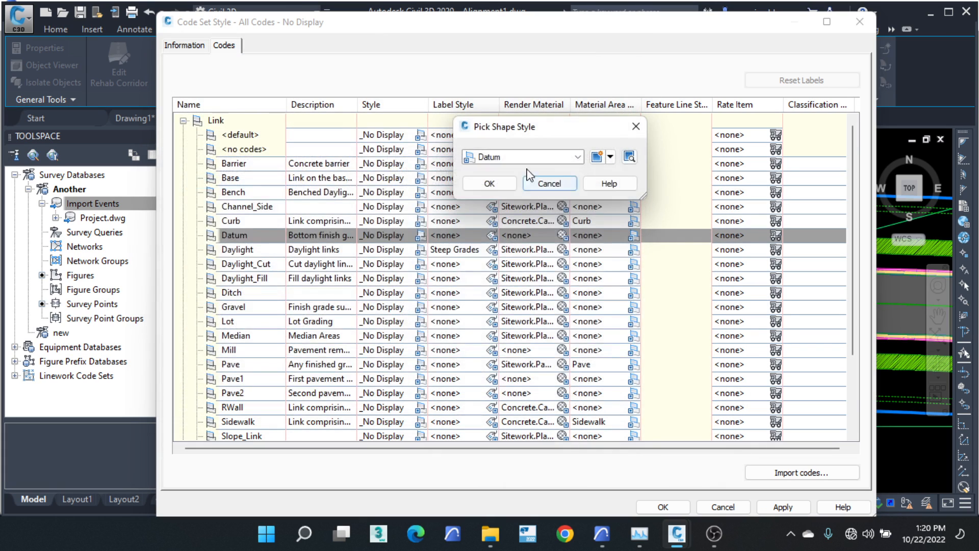
Step: Assign the Datum shape style to the Datum link and apply the code set style to the corridor
left_click(497, 182)
left_click(662, 506)
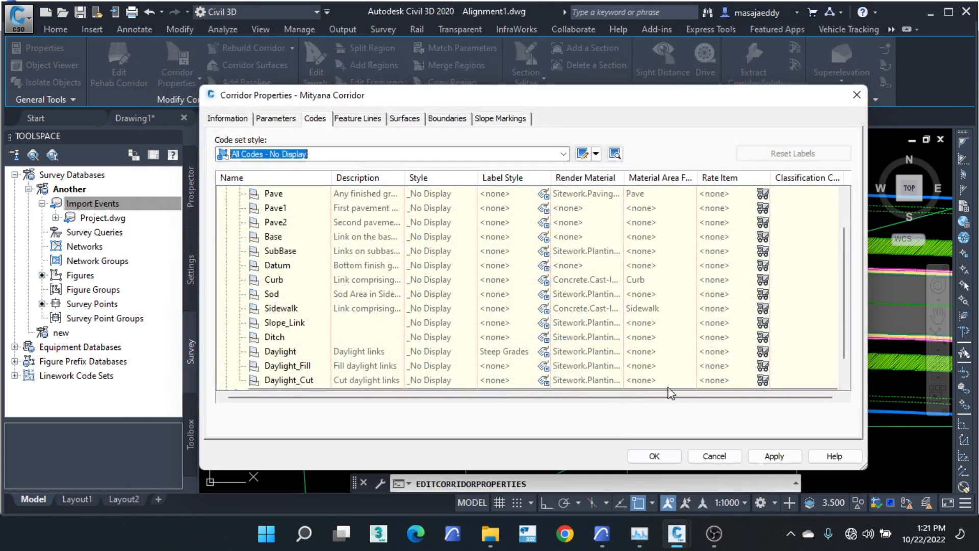
left_click(670, 455)
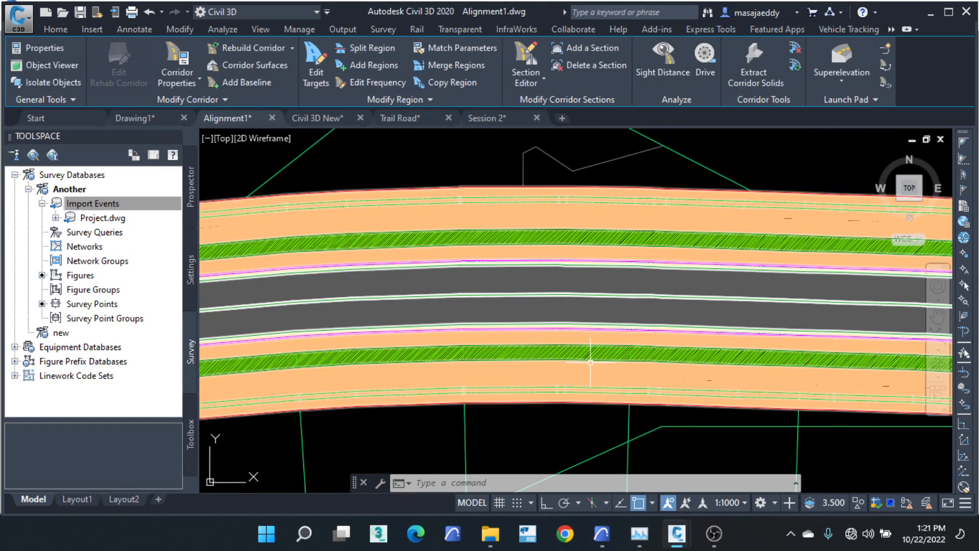
Step: Examine the corridor's datum fill and sidewalk hatch in plan, and bring up the Session 2 drawing for comparison
scroll(452, 315, "up", 3)
scroll(452, 315, "down", 3)
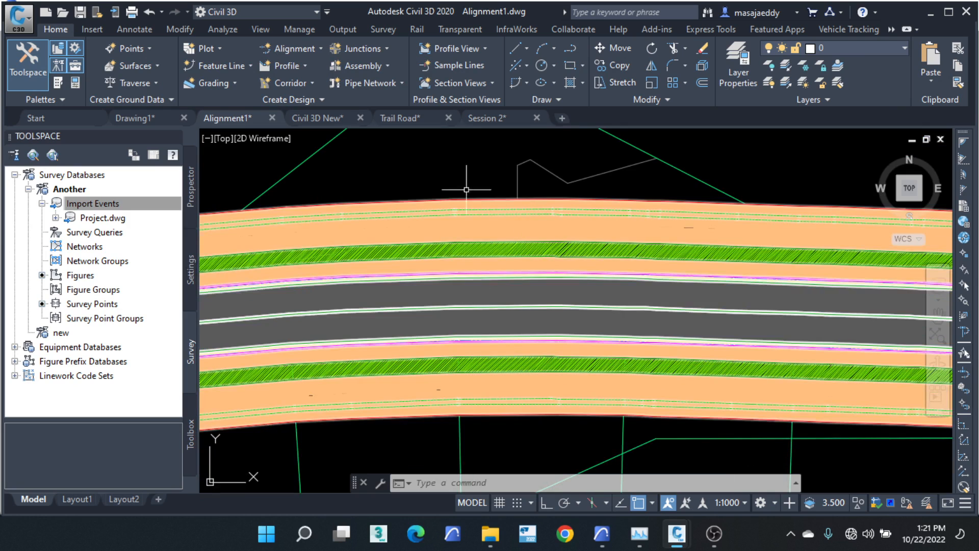
scroll(490, 247, "up", 2)
scroll(490, 247, "down", 1)
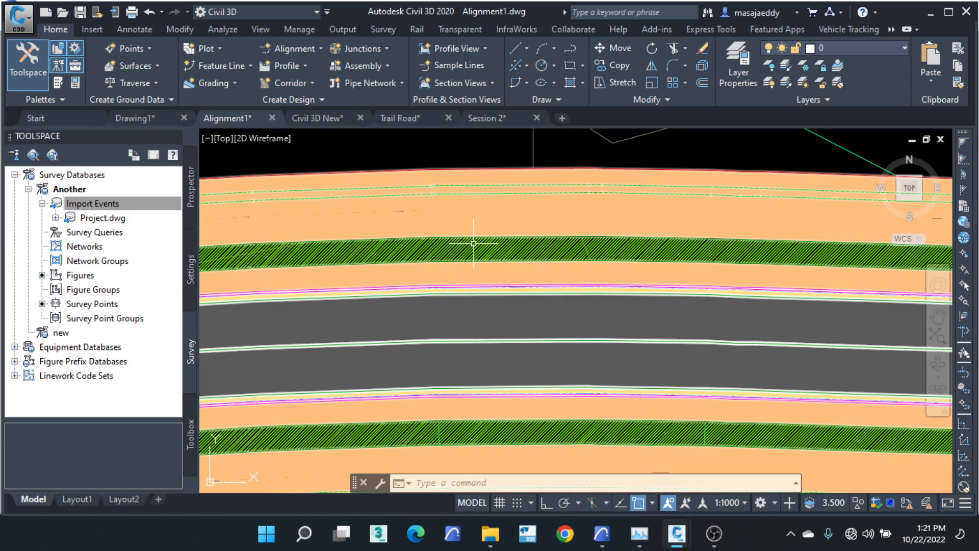
scroll(565, 321, "down", 2)
scroll(520, 307, "up", 3)
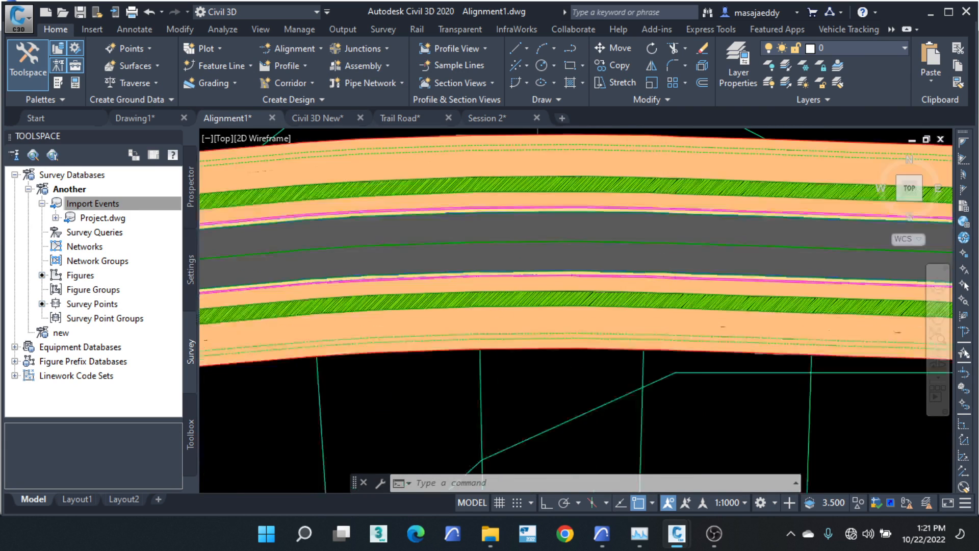
mouse_move(521, 307)
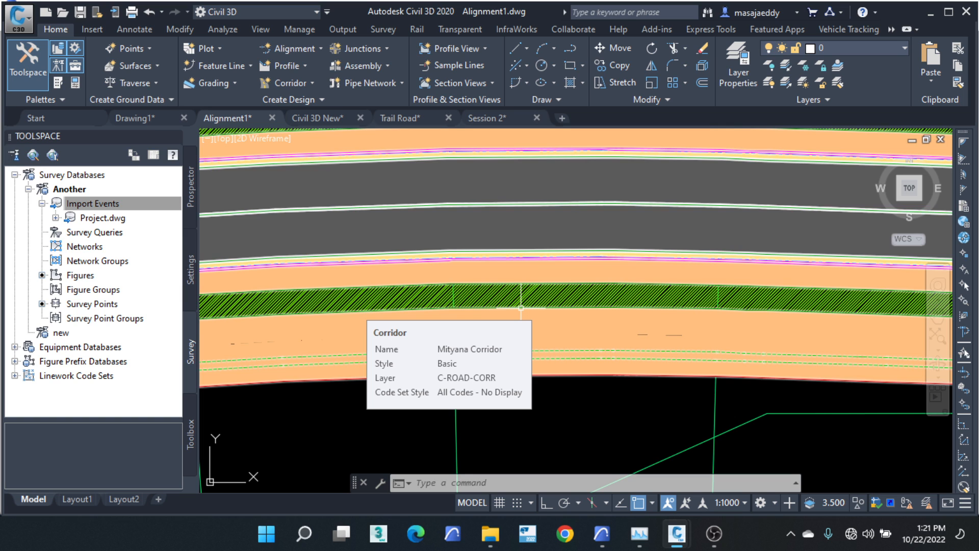
scroll(452, 324, "down", 2)
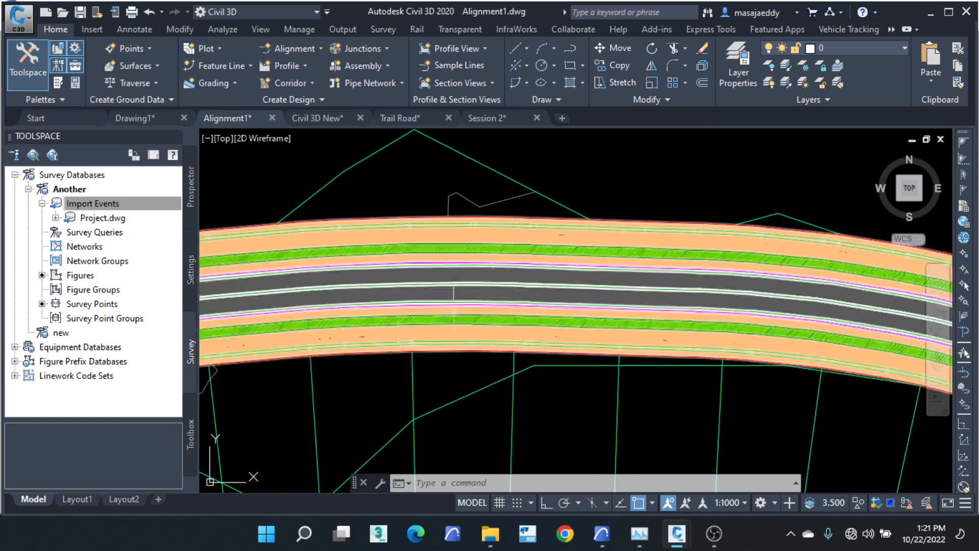
scroll(509, 194, "up", 2)
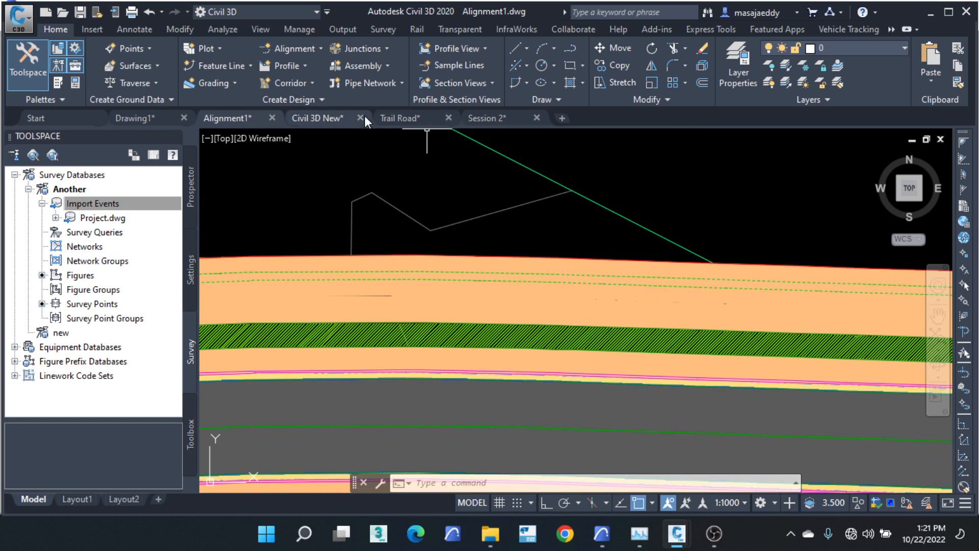
left_click(477, 116)
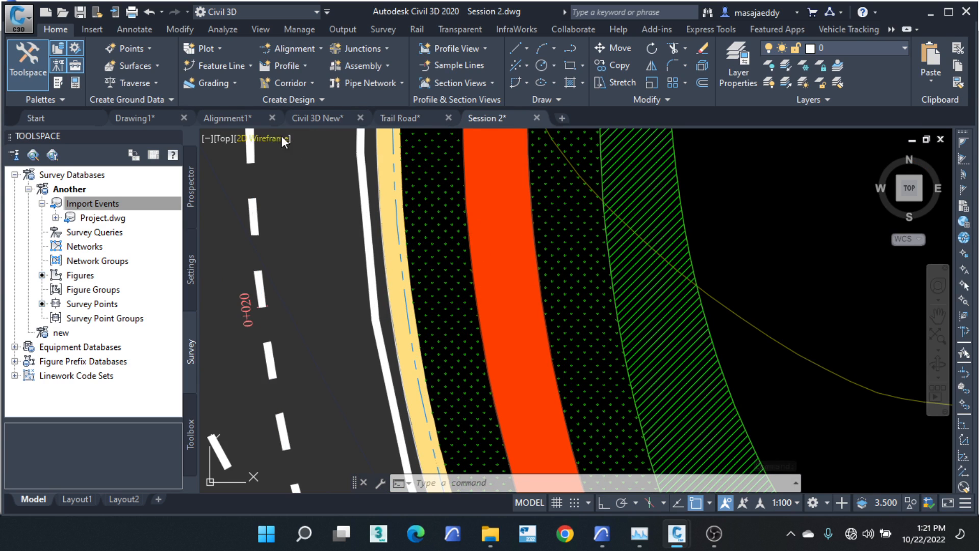
Step: Switch to the Alignment1 drawing and open the Mityana Corridor's properties
left_click(227, 116)
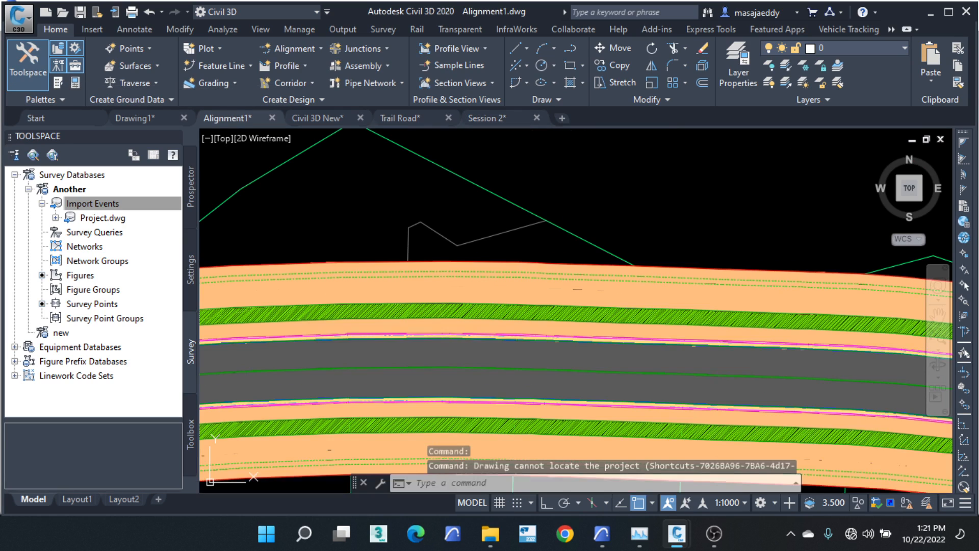
scroll(450, 417, "up", 1)
middle_click_drag(452, 397, 486, 325)
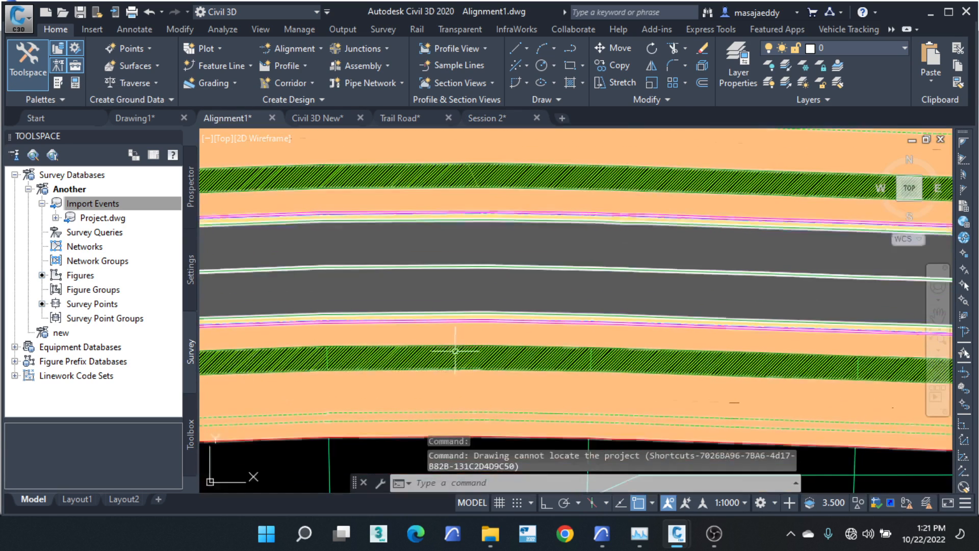
scroll(455, 351, "up", 2)
left_click(516, 182)
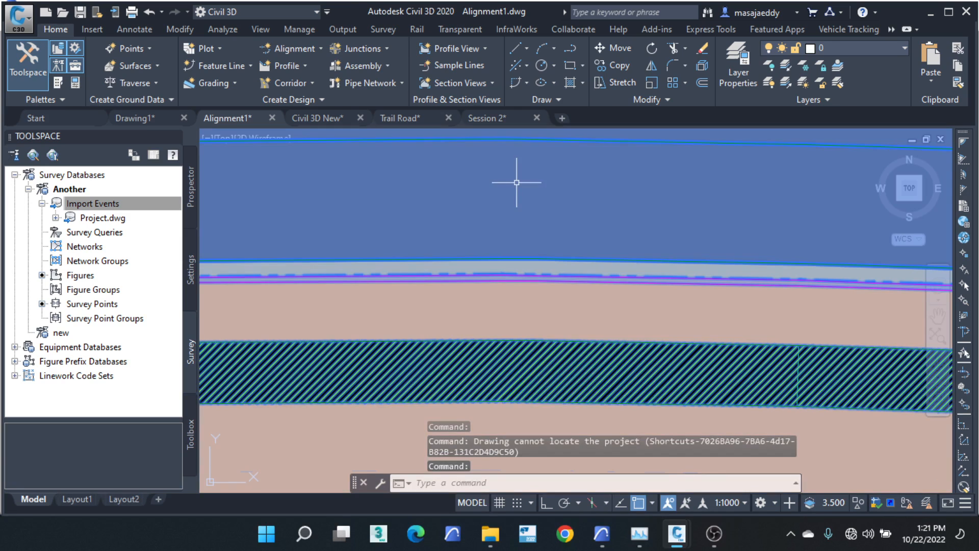
right_click(501, 201)
left_click(564, 338)
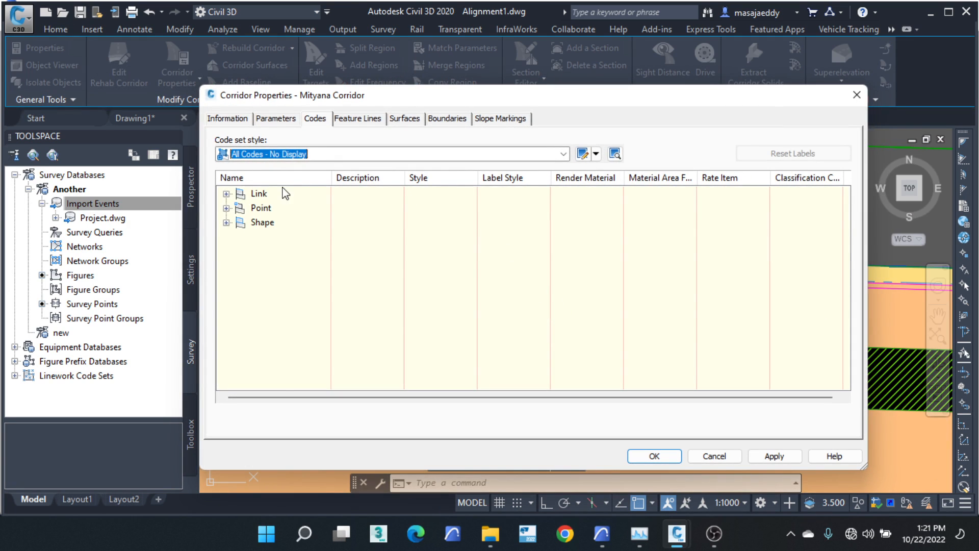
Step: Open the All Codes - No Display code set style for editing and list its link codes
left_click(227, 194)
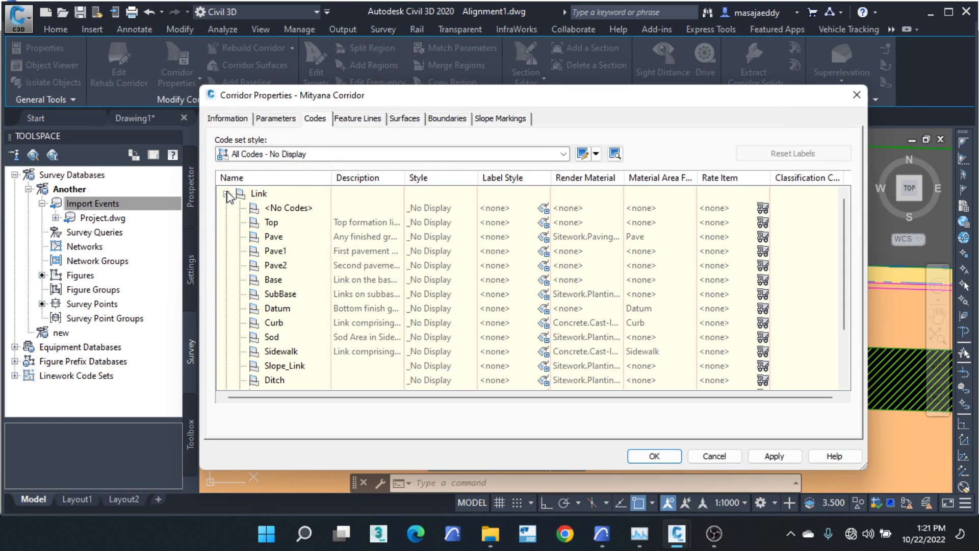
left_click(596, 154)
left_click(620, 198)
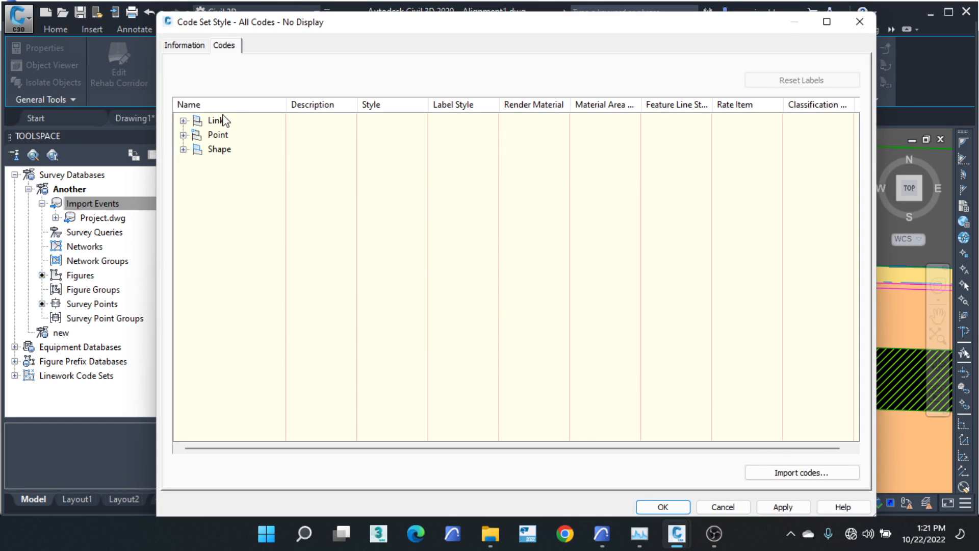
left_click(183, 121)
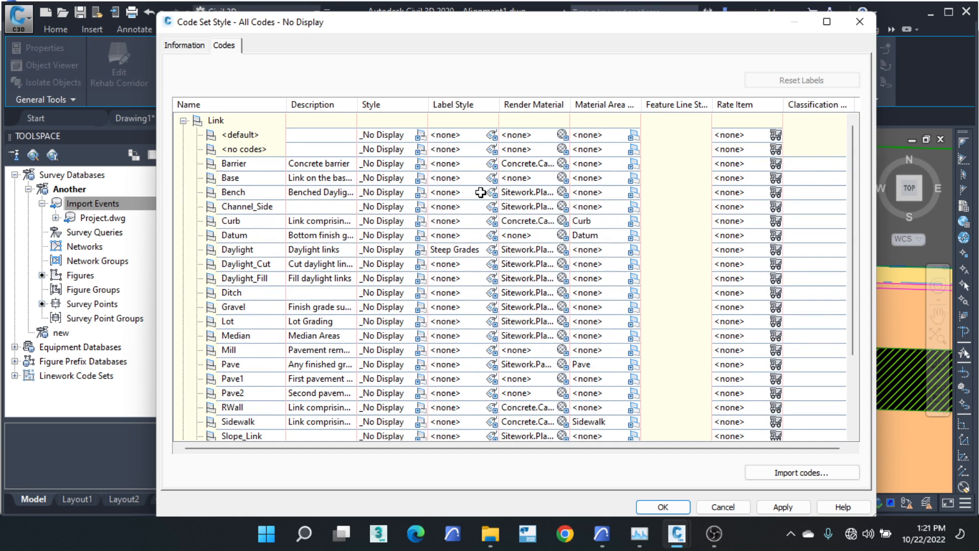
scroll(604, 251, "down", 1)
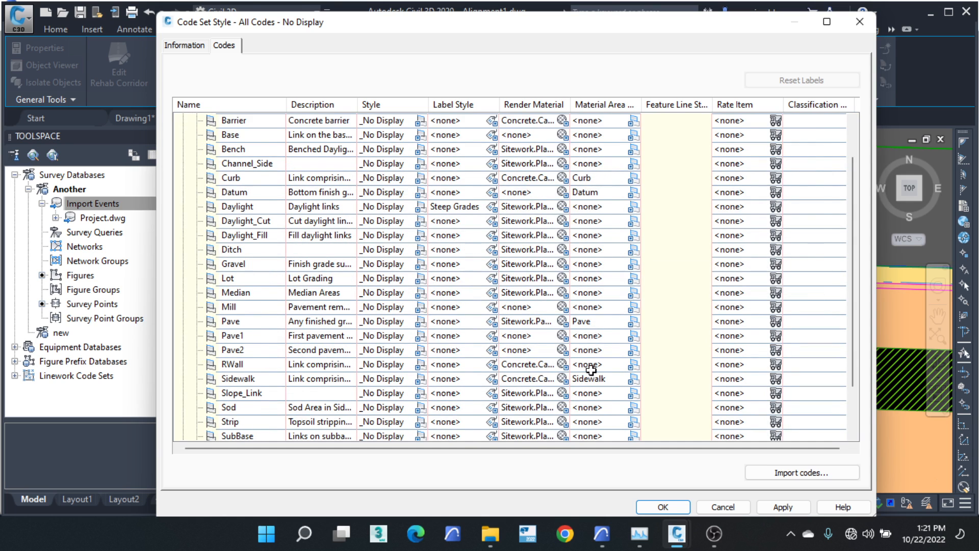
scroll(585, 365, "down", 1)
scroll(583, 365, "up", 2)
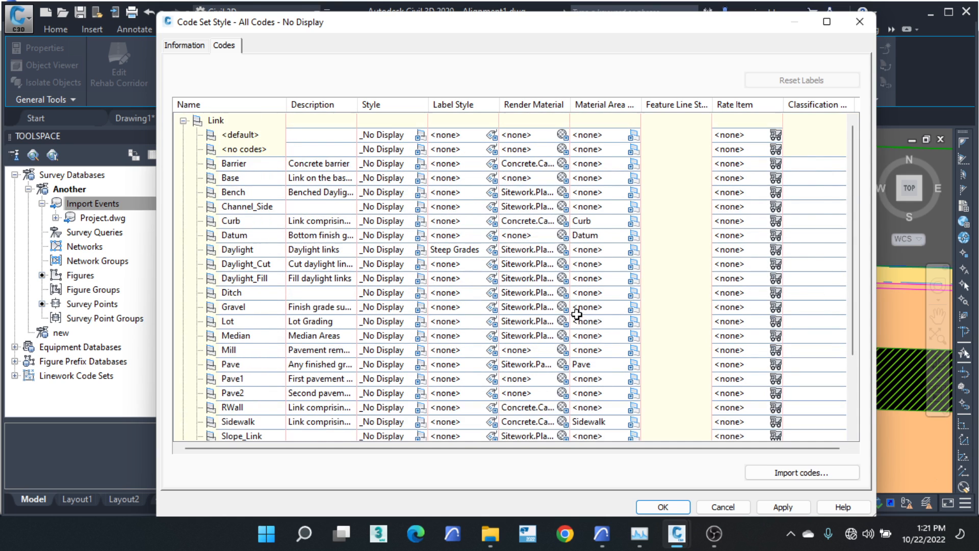
Step: Edit the Datum link's Datum shape style, setting the plan Shape Area Fill hatch scale to 0.02
left_click(634, 234)
left_click(610, 156)
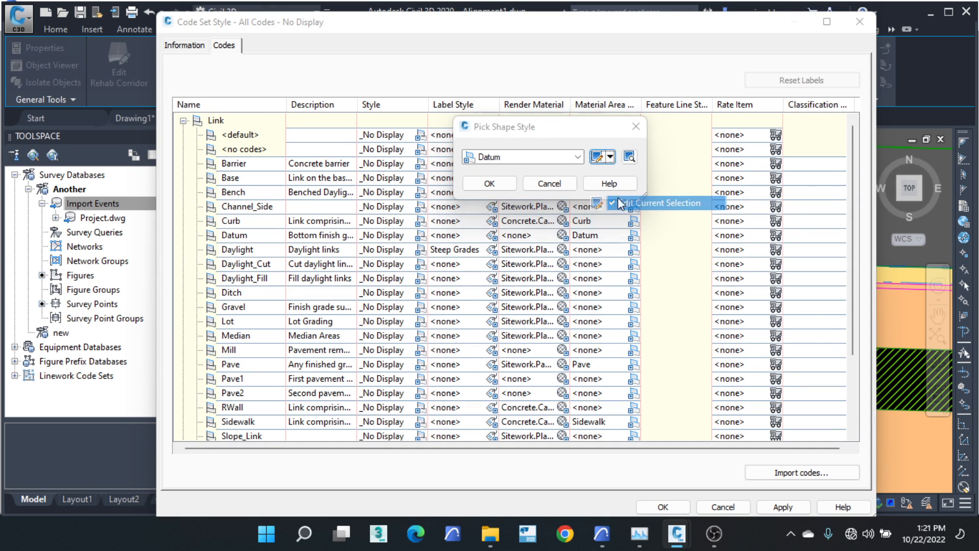
left_click(629, 204)
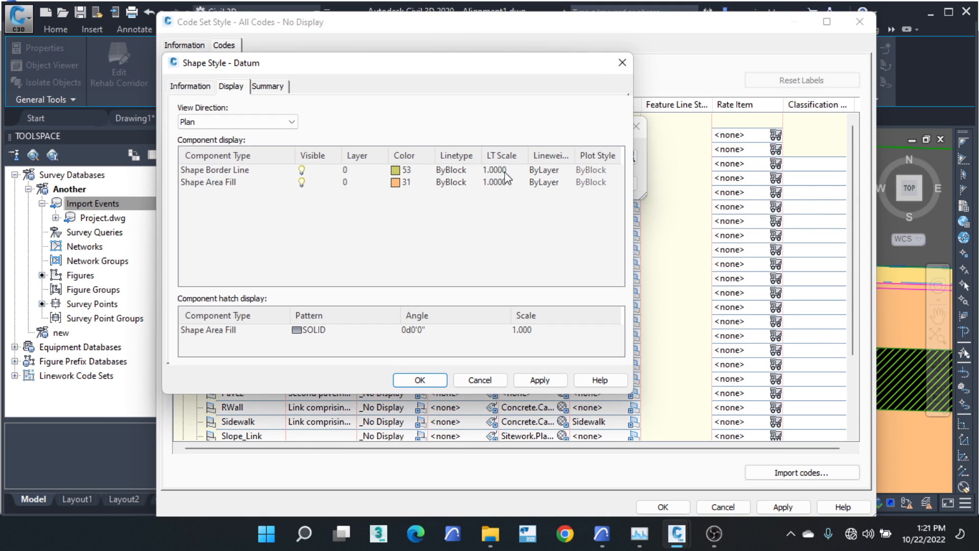
left_click(538, 330)
type("0.0")
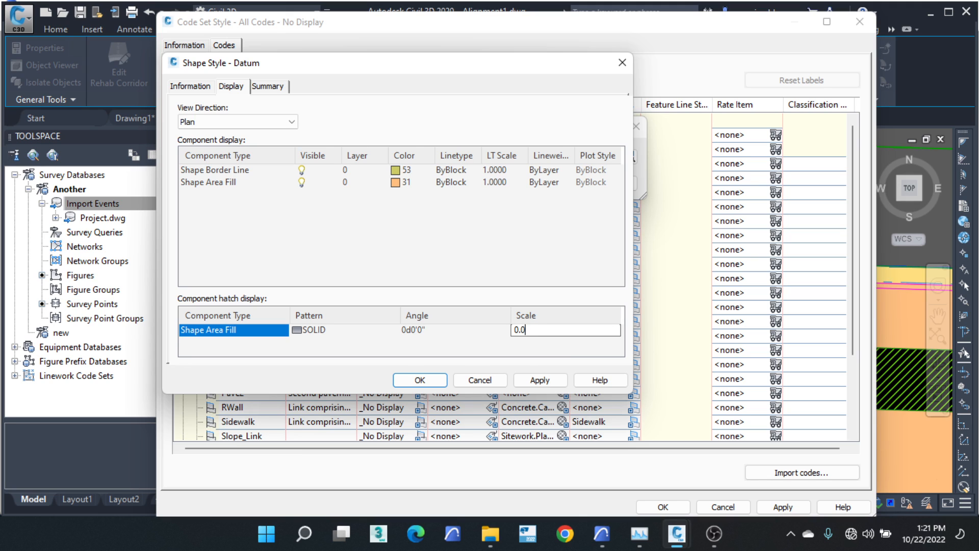
type("2")
Step: Change the Datum shape style's Shape Area Fill hatch to the predefined GRASS pattern
left_click(311, 329)
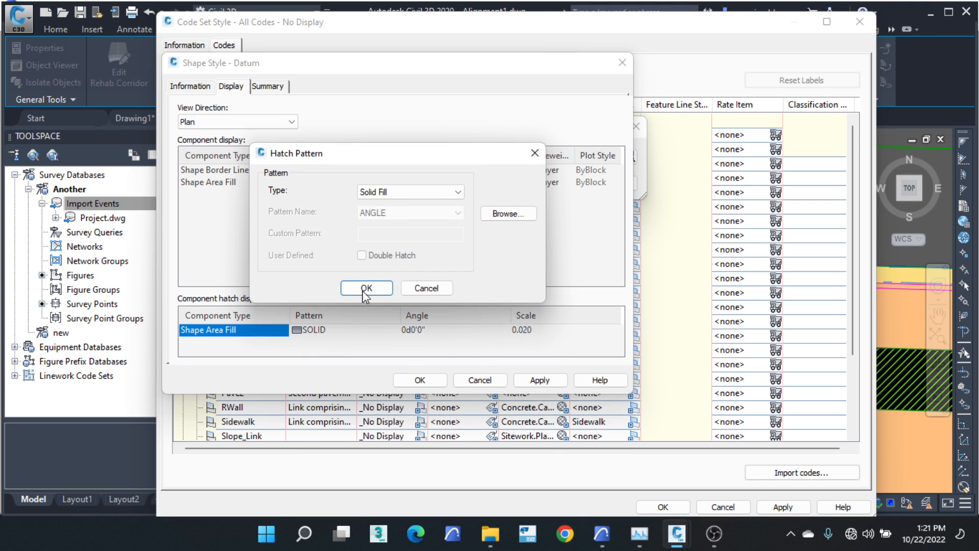
left_click(439, 192)
left_click(382, 202)
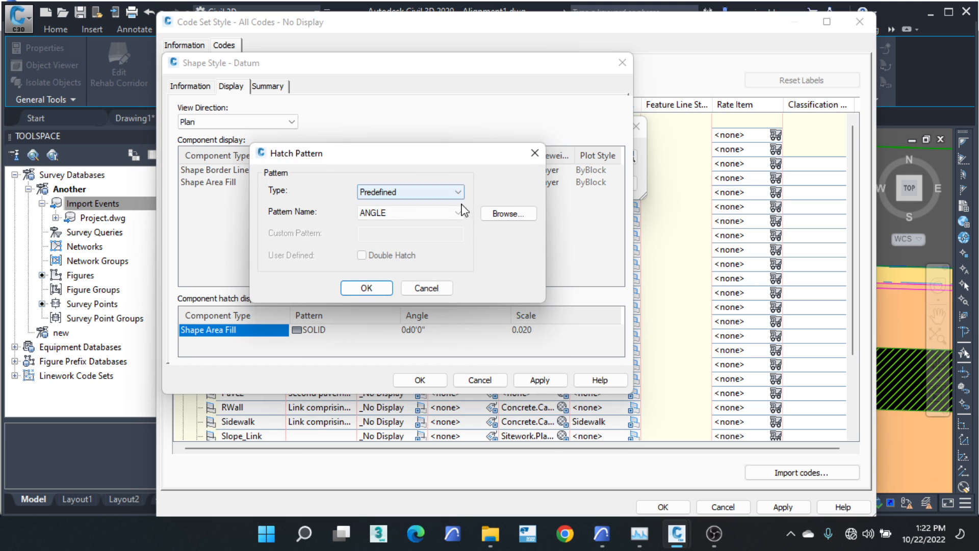
left_click(505, 213)
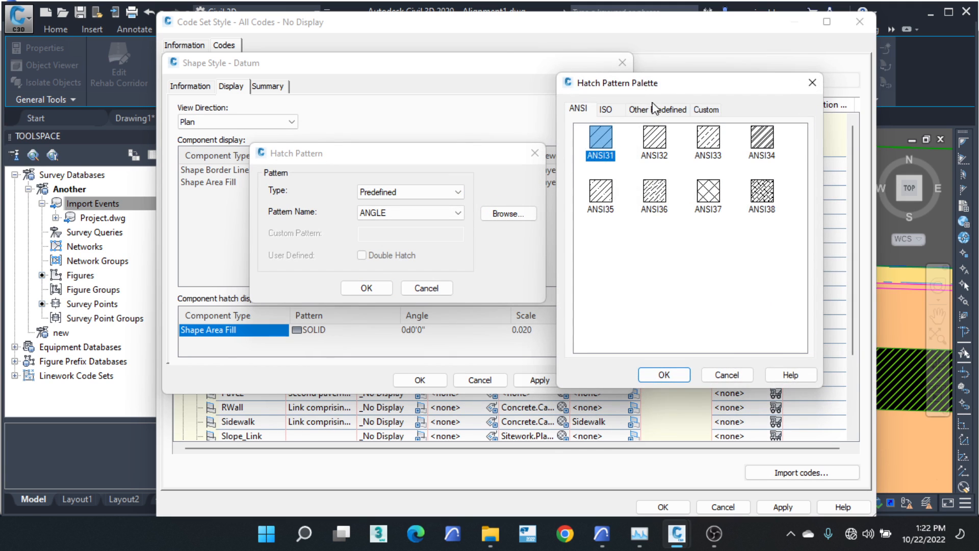
left_click(654, 108)
scroll(774, 277, "down", 5)
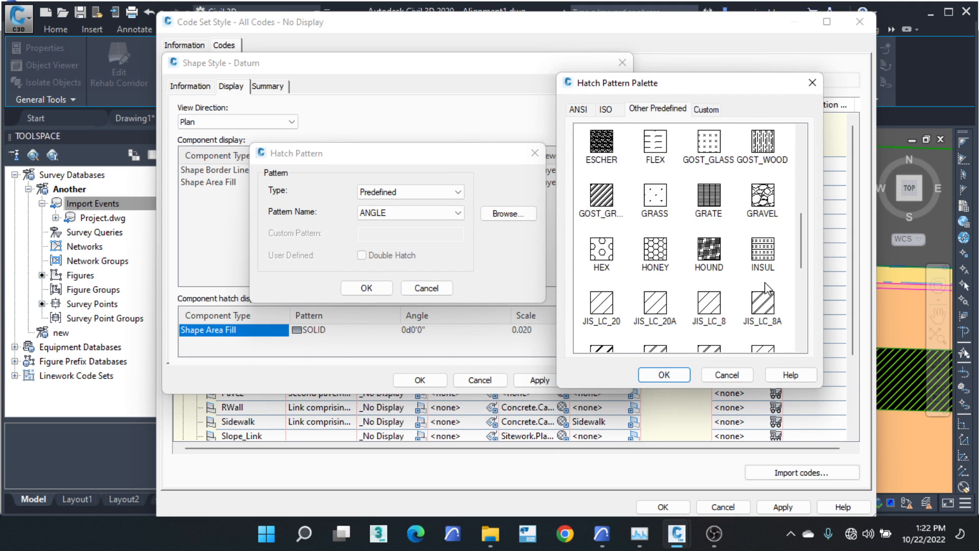
scroll(766, 287, "down", 3)
scroll(757, 229, "up", 5)
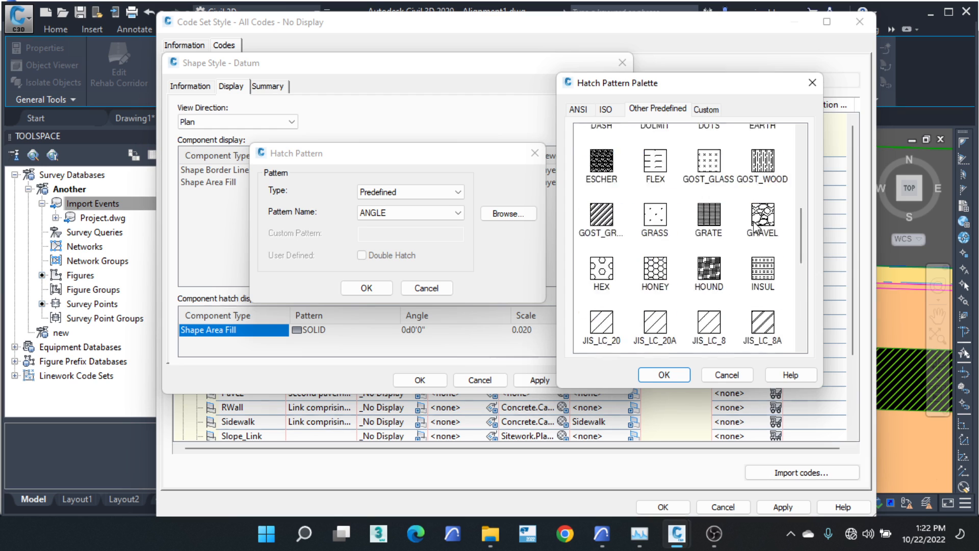
scroll(754, 228, "up", 1)
scroll(726, 208, "down", 1)
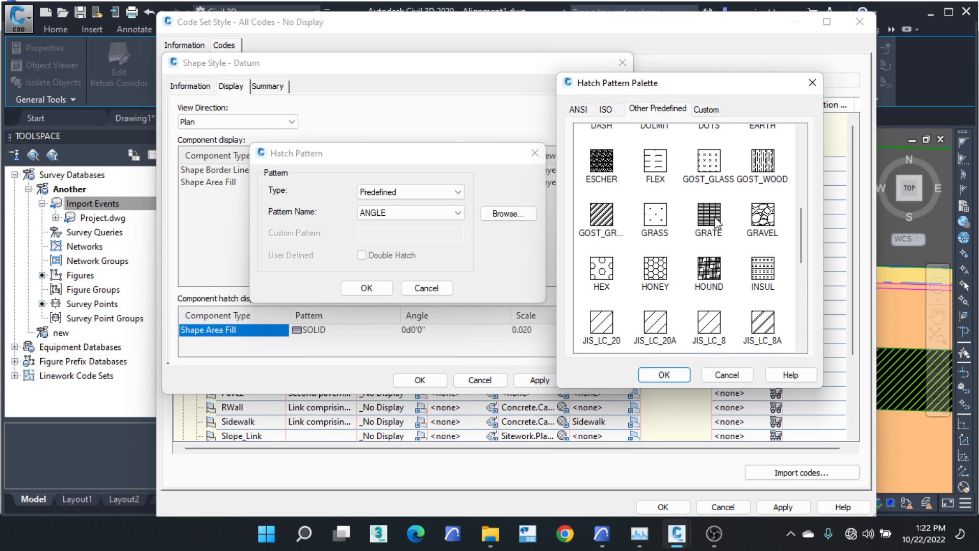
left_click(663, 227)
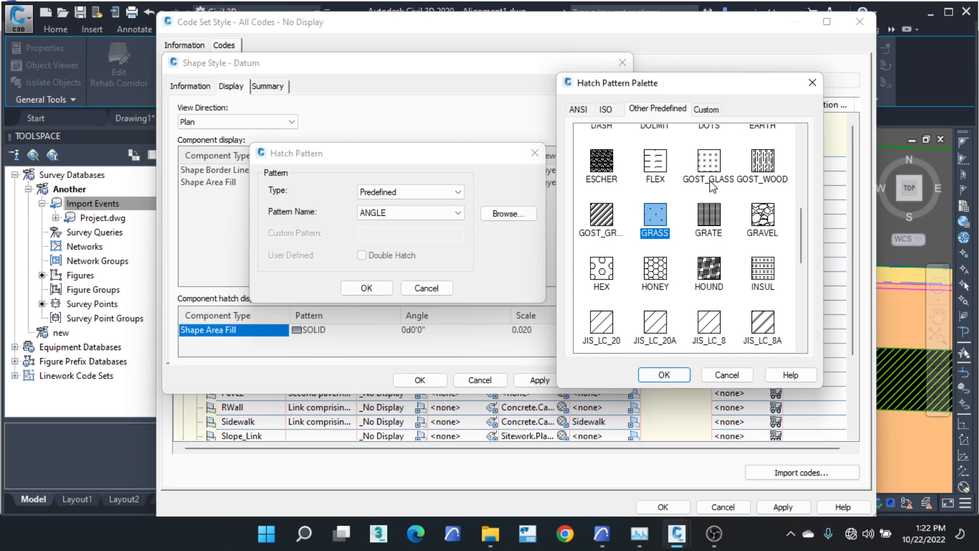
left_click(664, 375)
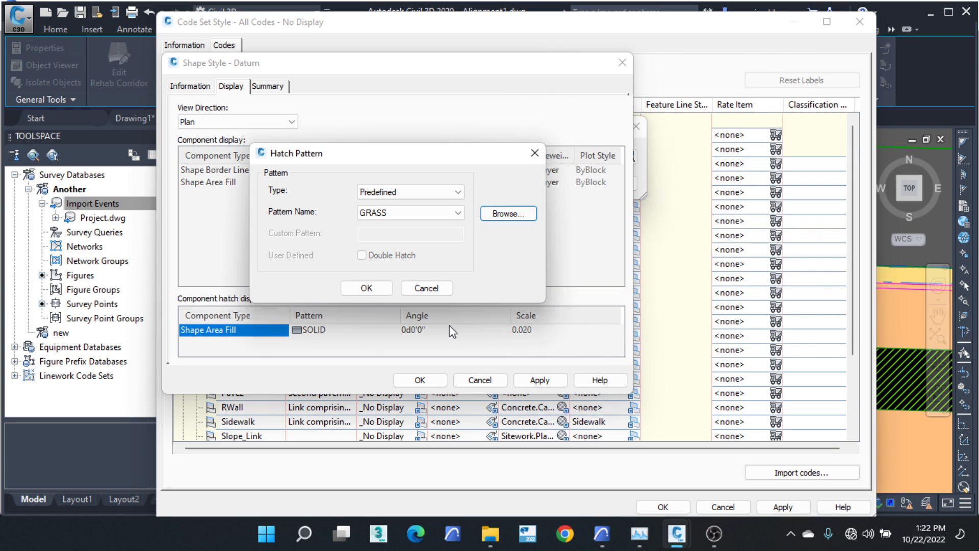
left_click(366, 288)
Step: Save the Datum shape style and apply the updated code set style to the corridor
left_click(420, 380)
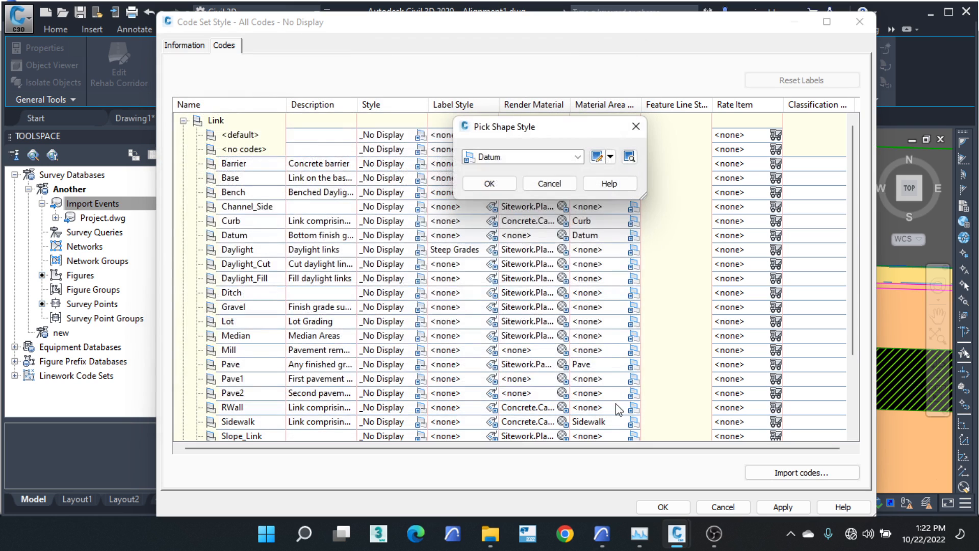
left_click(498, 186)
left_click(662, 506)
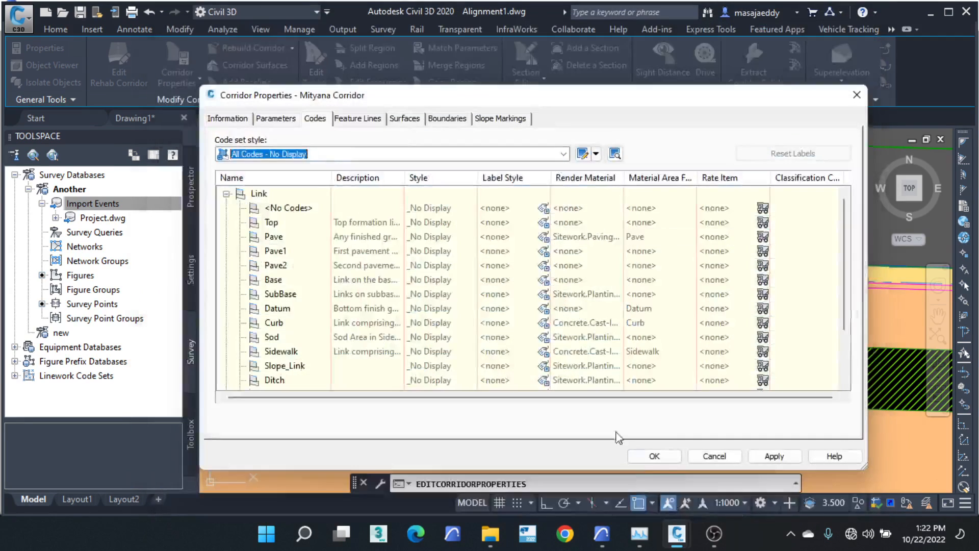
left_click(653, 515)
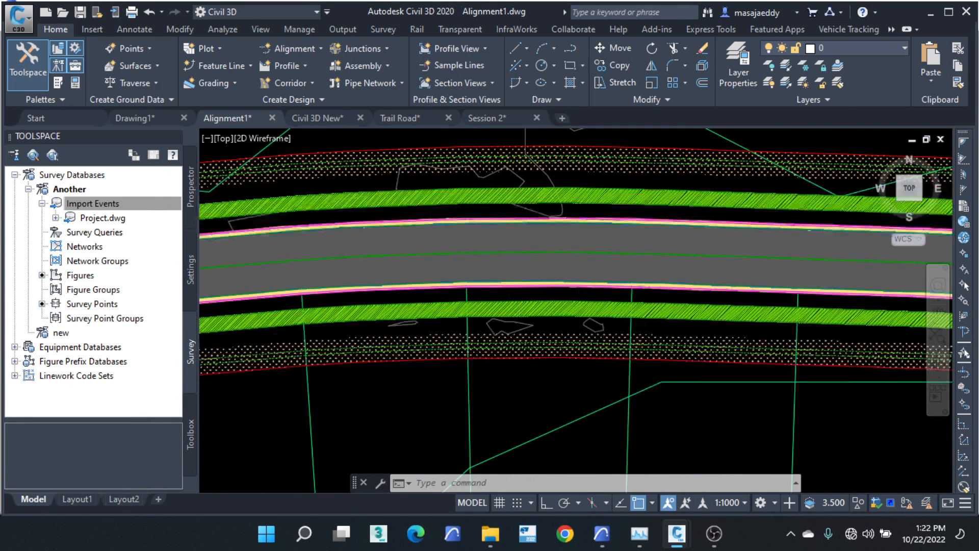
Step: Examine the corridor's grass hatch, sidewalk hatch and pavement fill in plan at close and wide range
scroll(542, 393, "up", 6)
scroll(630, 358, "down", 5)
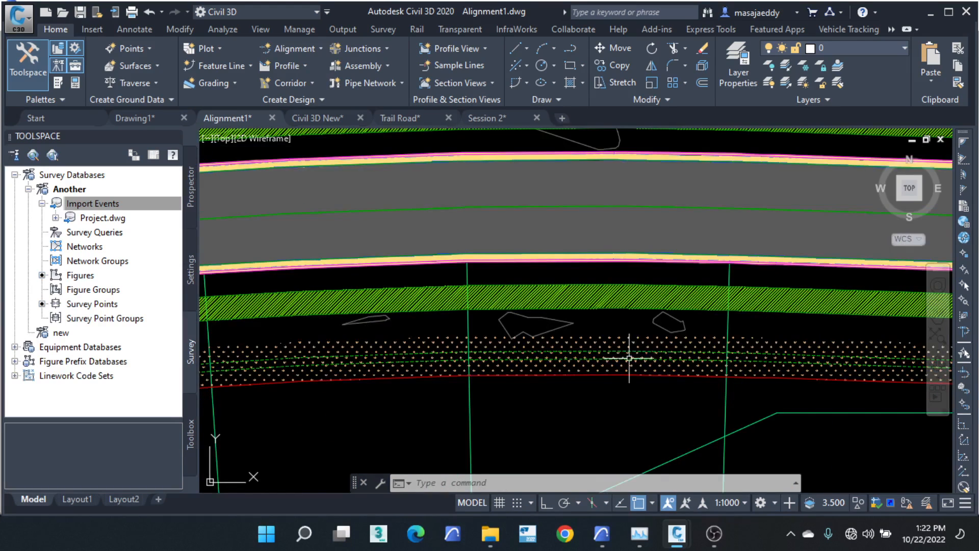
scroll(629, 358, "up", 4)
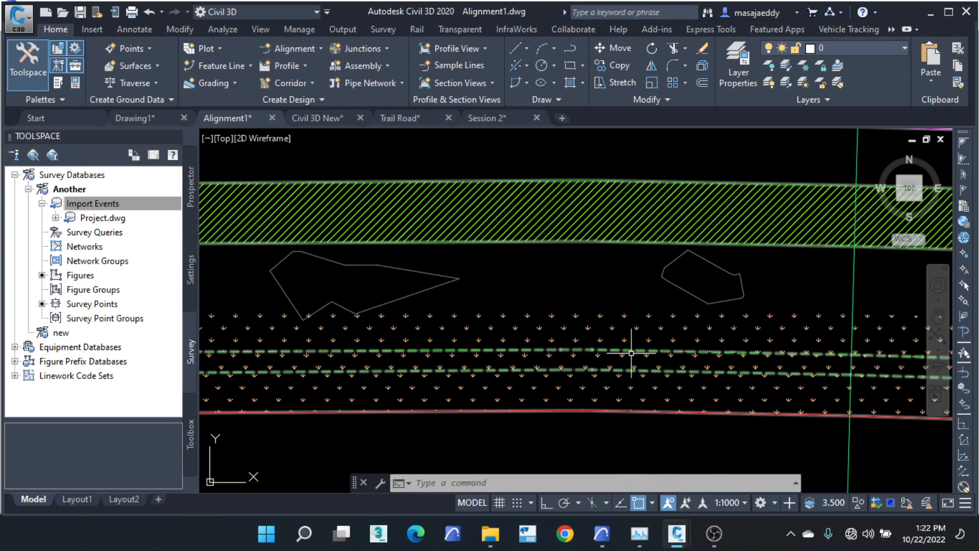
scroll(599, 349, "down", 5)
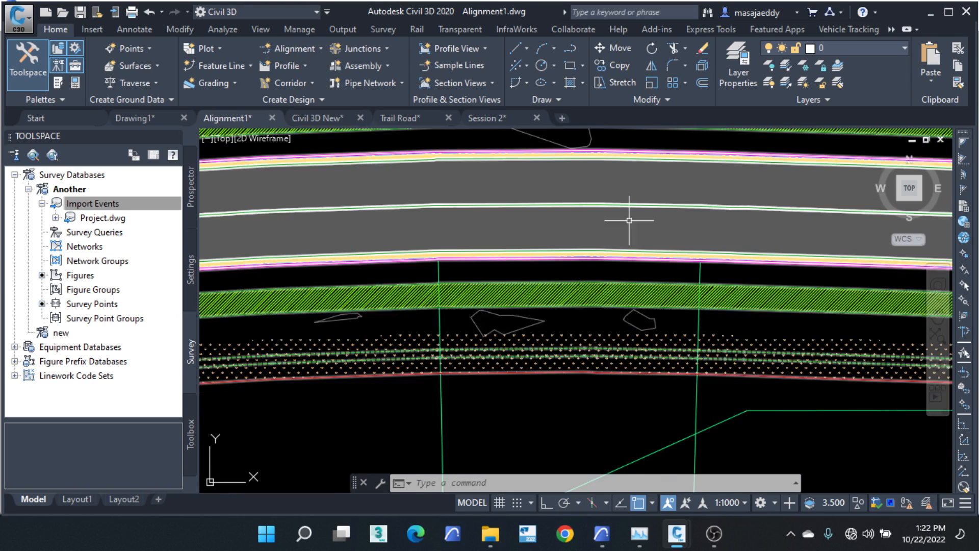
scroll(482, 218, "up", 1)
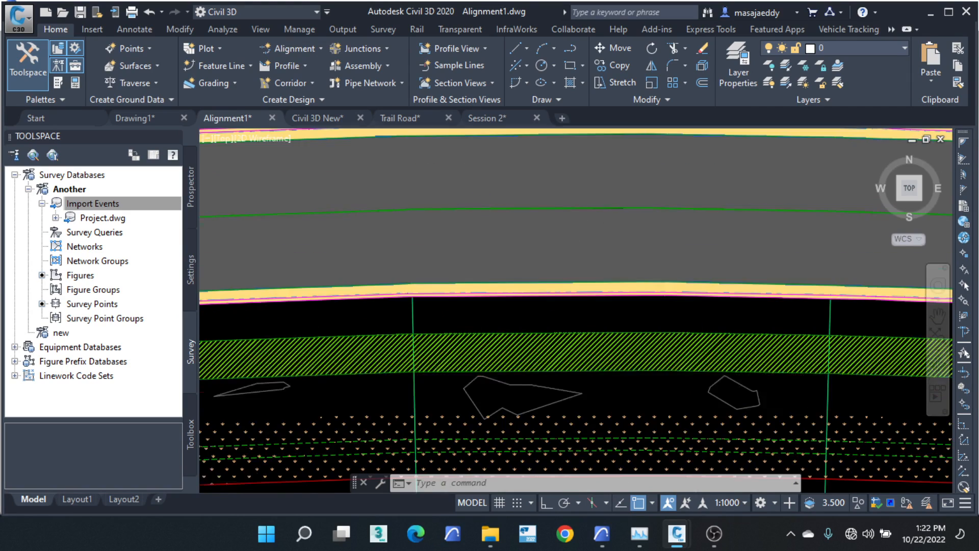
scroll(491, 291, "down", 3)
scroll(493, 268, "up", 1)
scroll(486, 255, "up", 2)
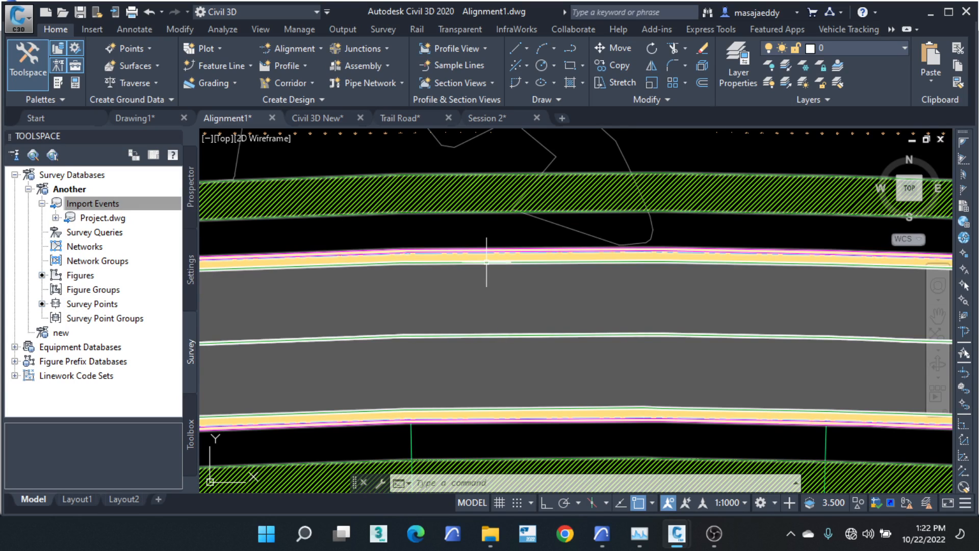
scroll(485, 286, "down", 3)
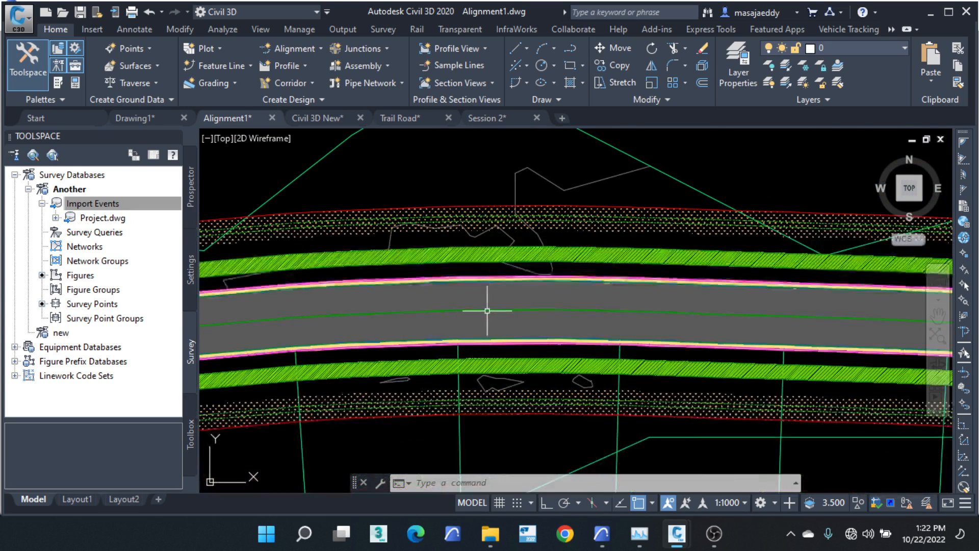
Step: Open the Mityana Corridor's All Codes - No Display code set style for editing from its corridor properties
scroll(487, 310, "up", 1)
left_click(491, 278)
right_click(563, 309)
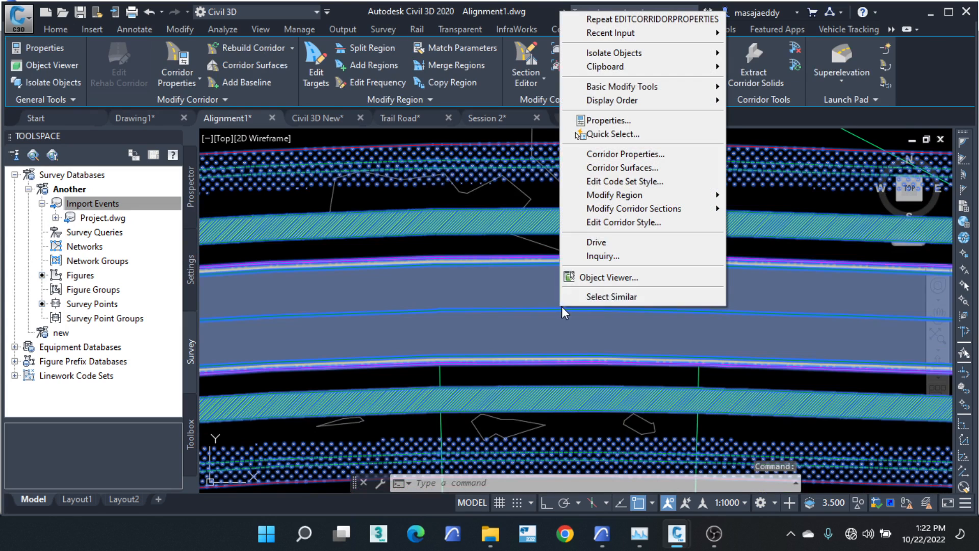
left_click(635, 154)
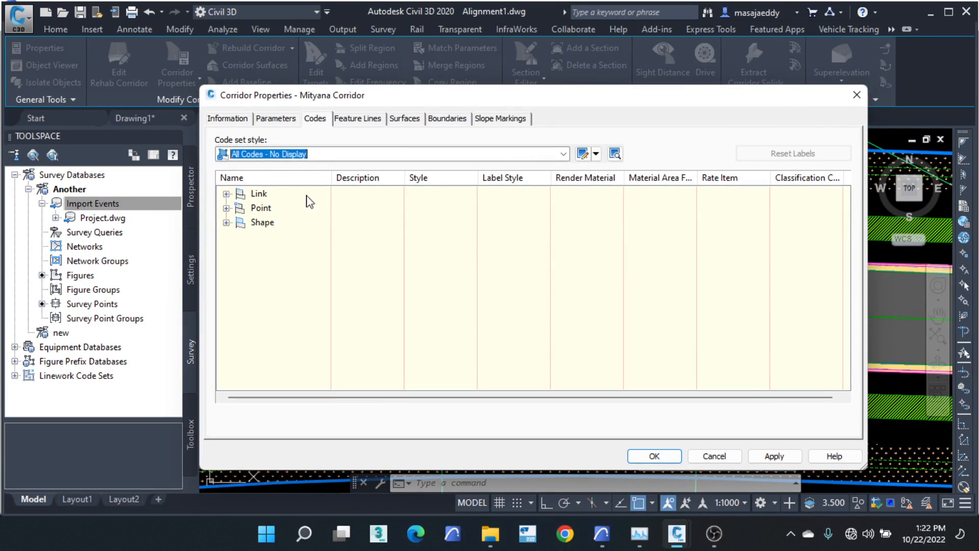
left_click(226, 194)
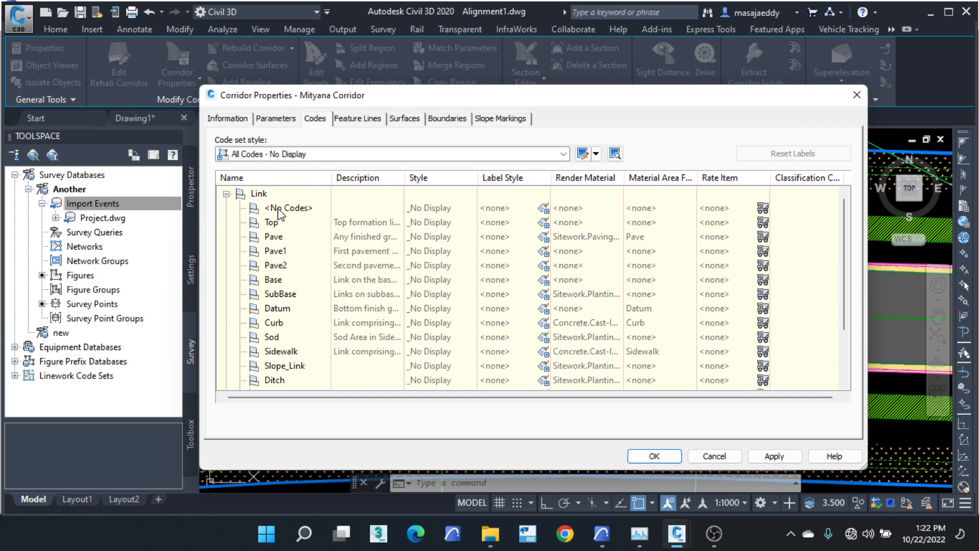
left_click(595, 154)
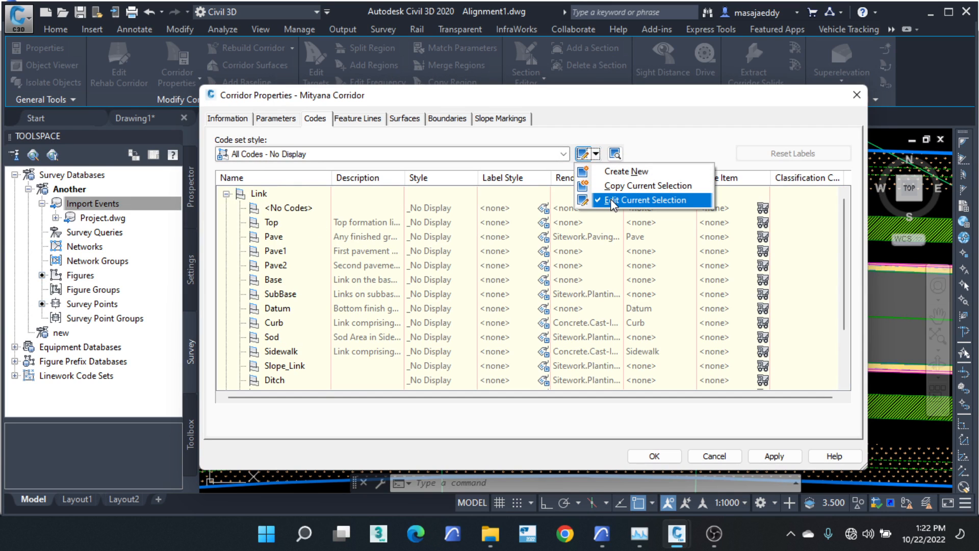
left_click(611, 200)
left_click(334, 251)
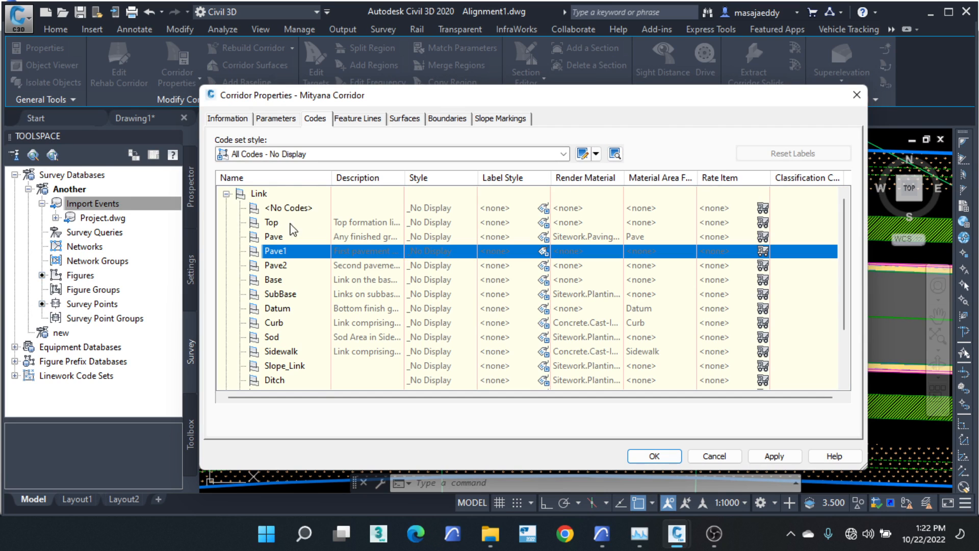
left_click(595, 154)
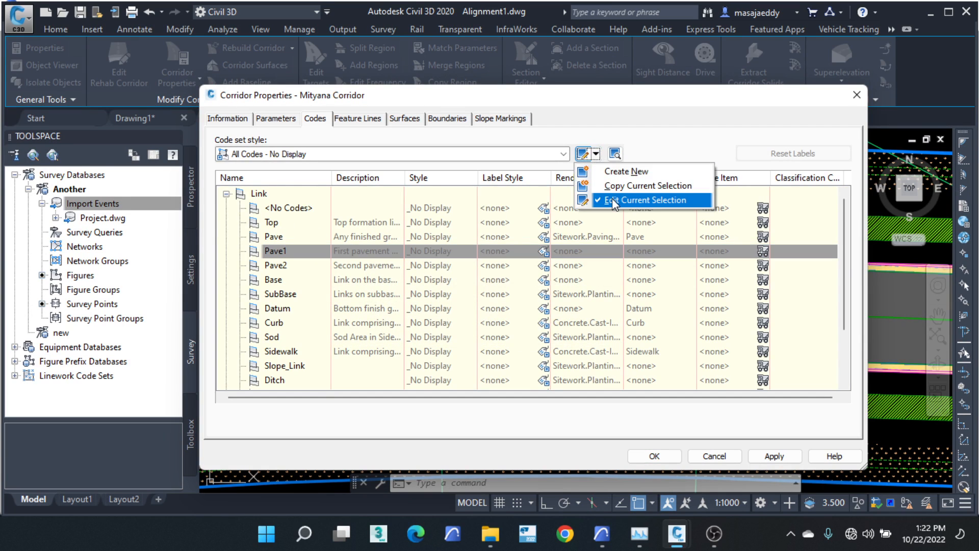
left_click(612, 198)
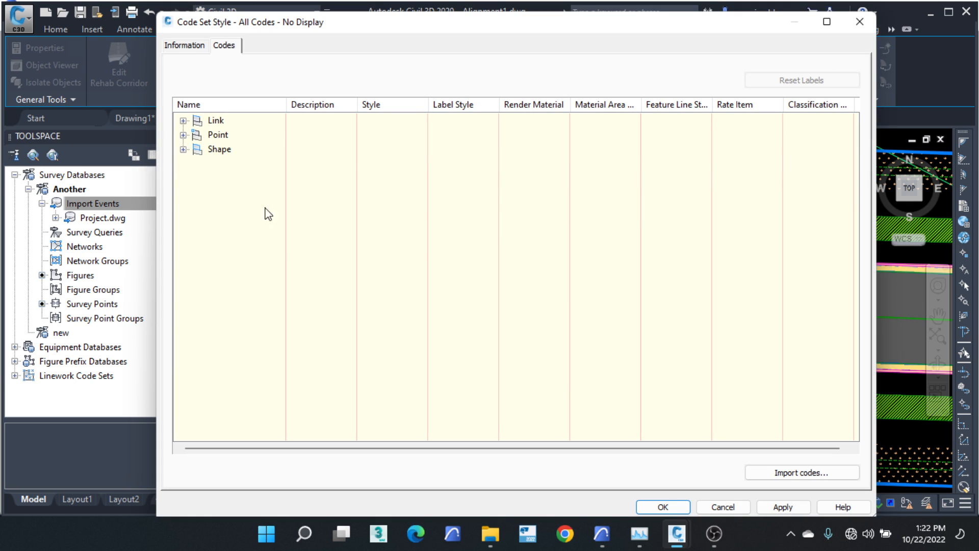
Step: Expand the code set style's link codes and select the Datum link
left_click(183, 121)
scroll(250, 290, "down", 2)
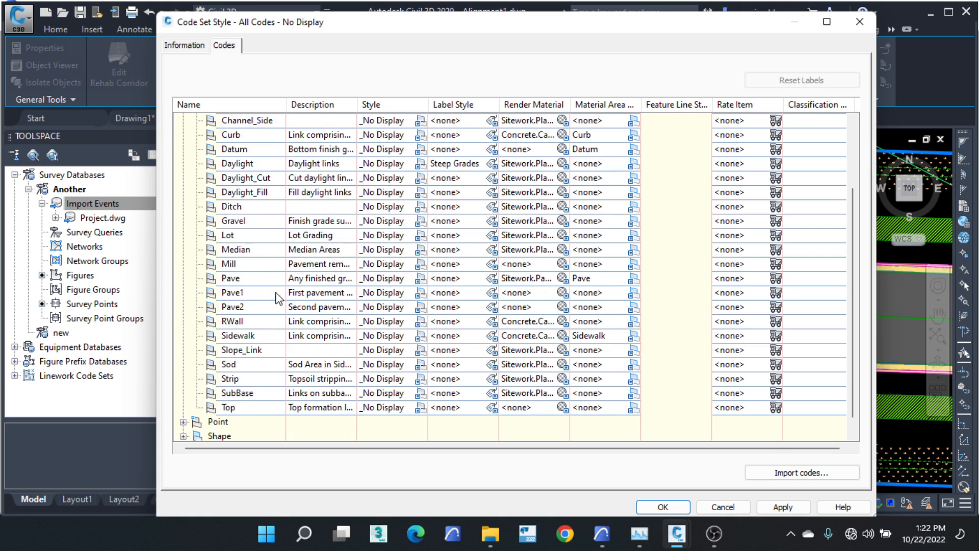
scroll(240, 192, "up", 1)
left_click(246, 193)
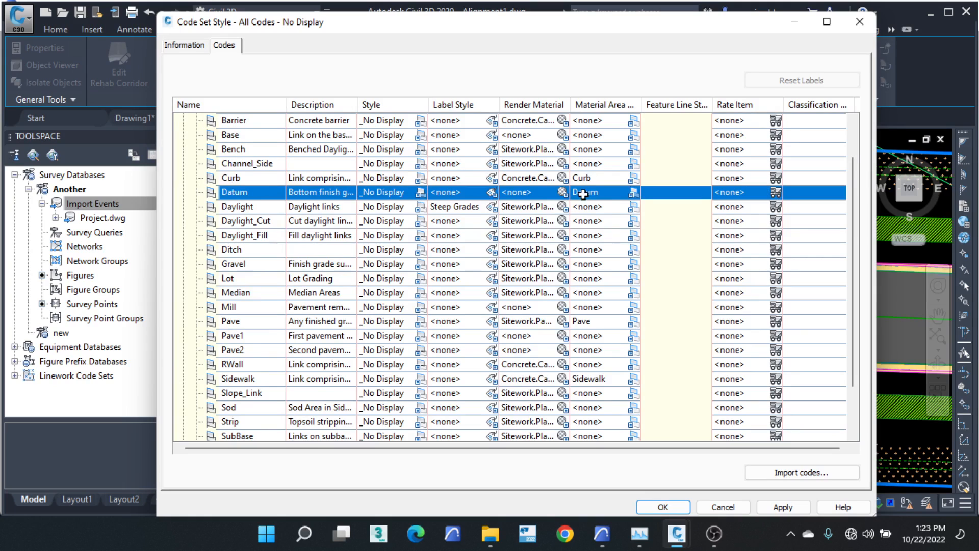
left_click(632, 194)
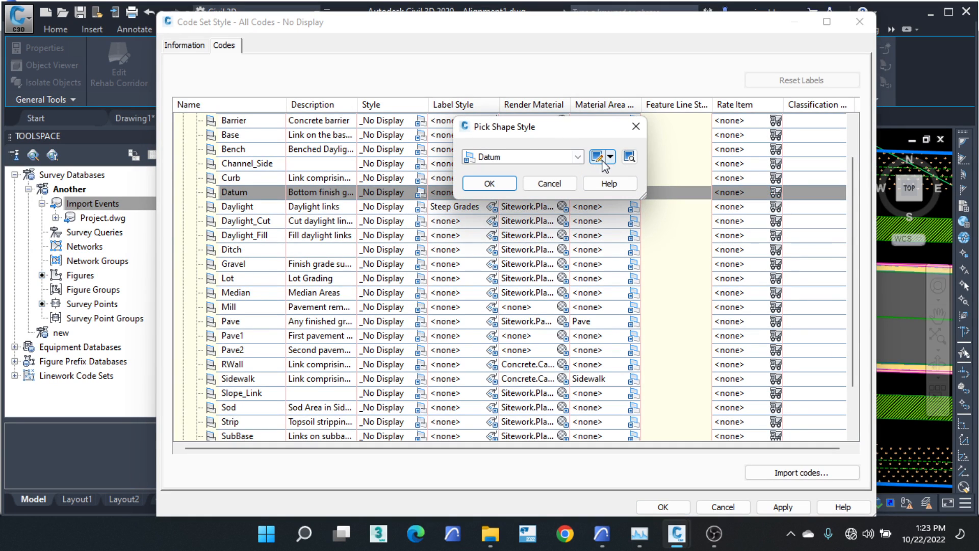
left_click(484, 157)
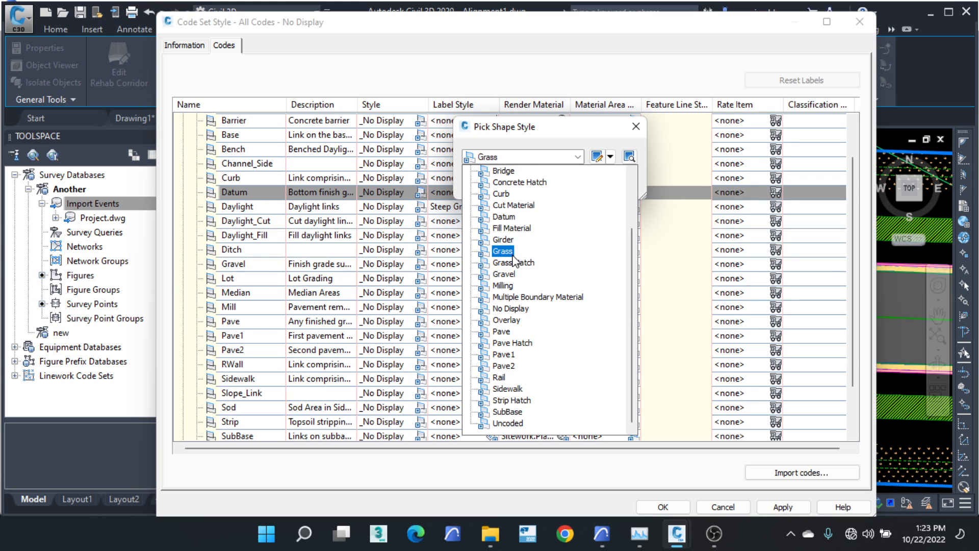
scroll(514, 261, "up", 2)
left_click(497, 171)
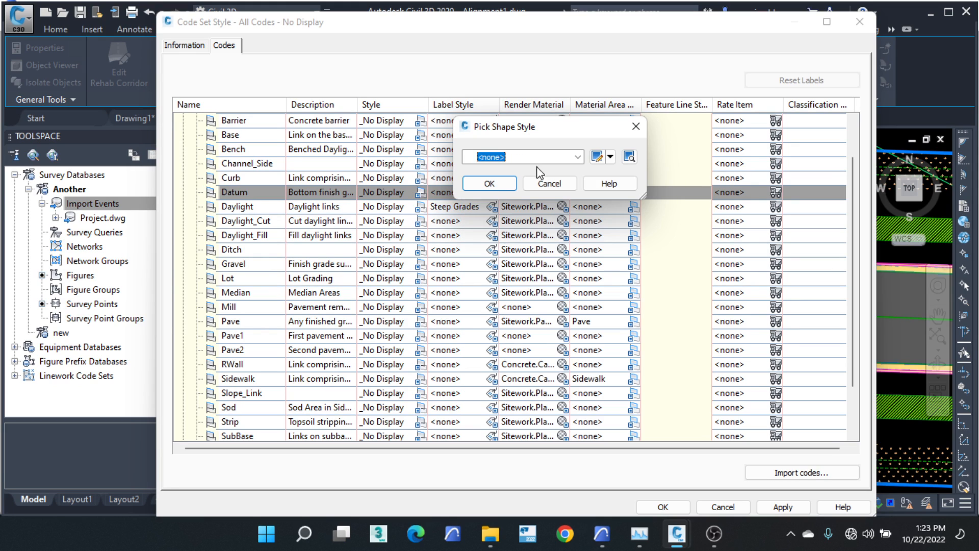
left_click(611, 156)
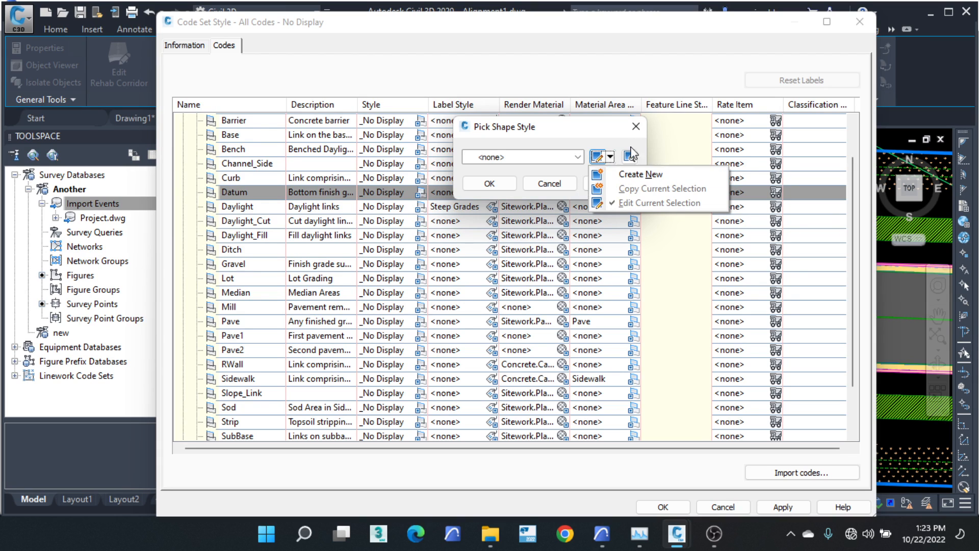
left_click(636, 128)
left_click(636, 127)
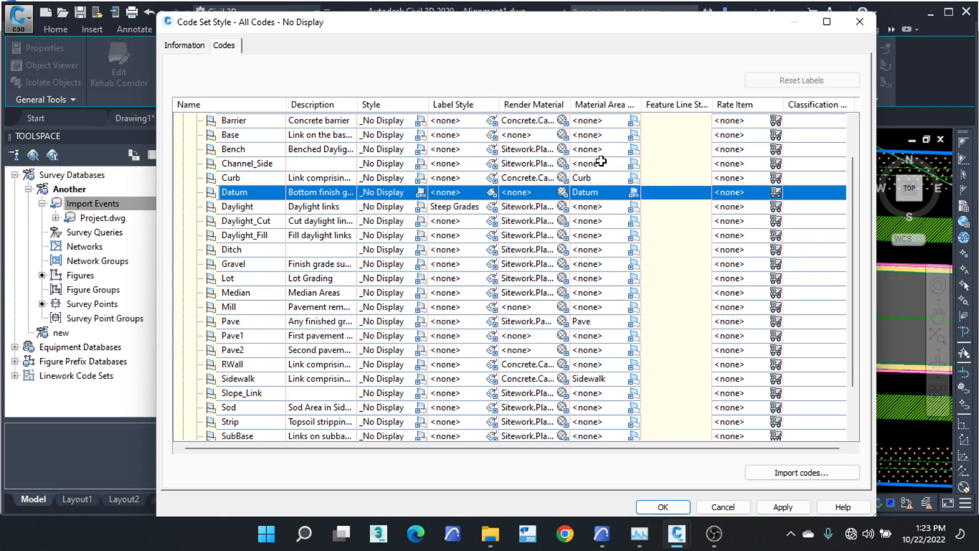
Step: Open the Datum shape style assigned to the Datum link's material area fill for editing
left_click(632, 192)
left_click(610, 157)
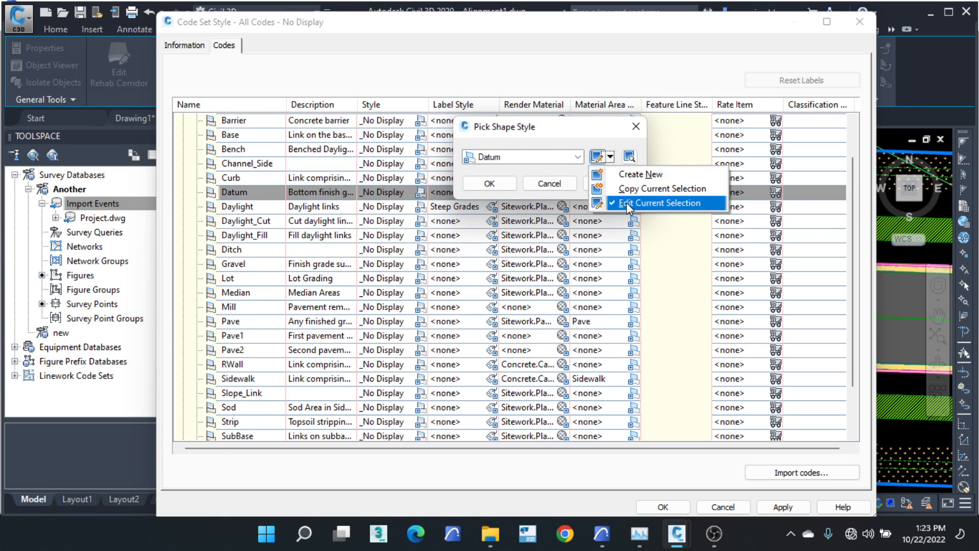
left_click(626, 203)
left_click(535, 334)
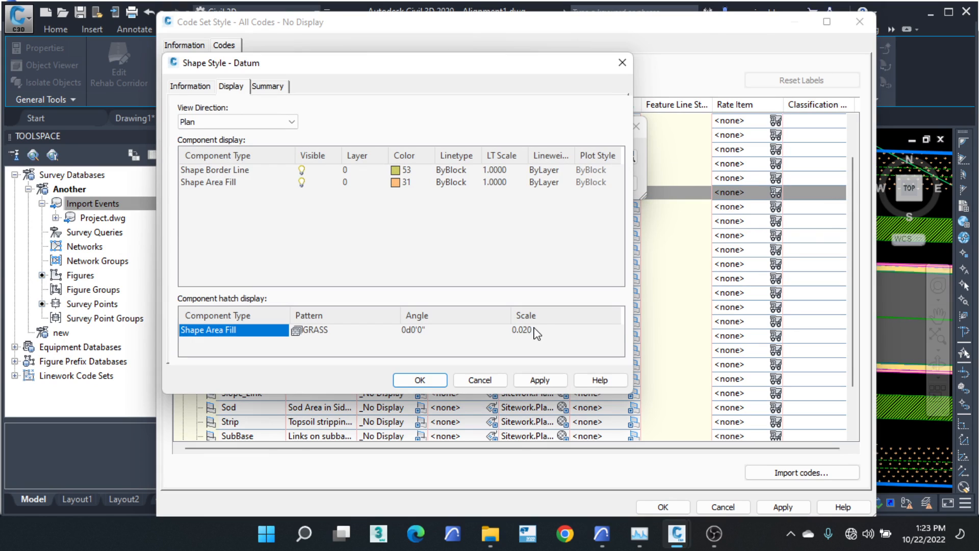
left_click(535, 329)
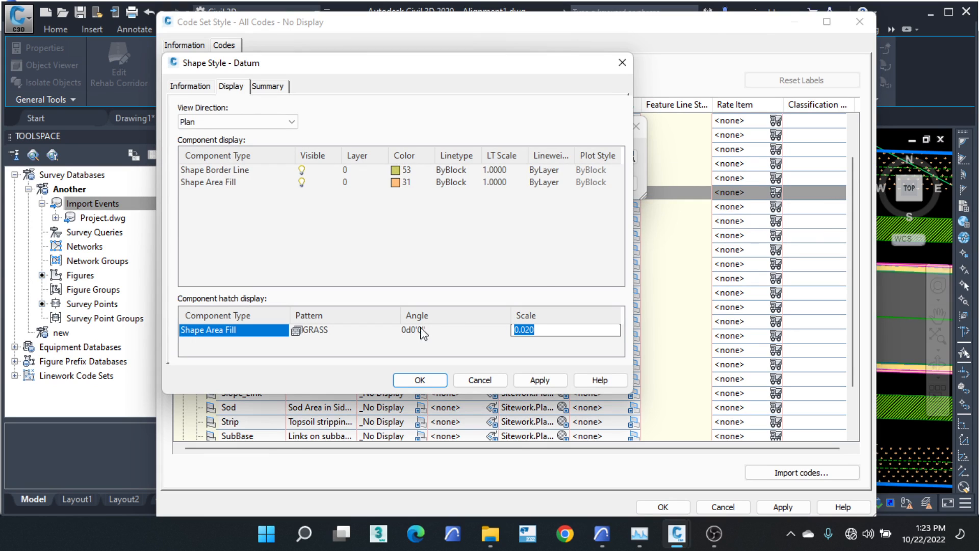
Step: Reselect the GRASS hatch from the other predefined patterns for the Datum style's Shape Area Fill
left_click(316, 330)
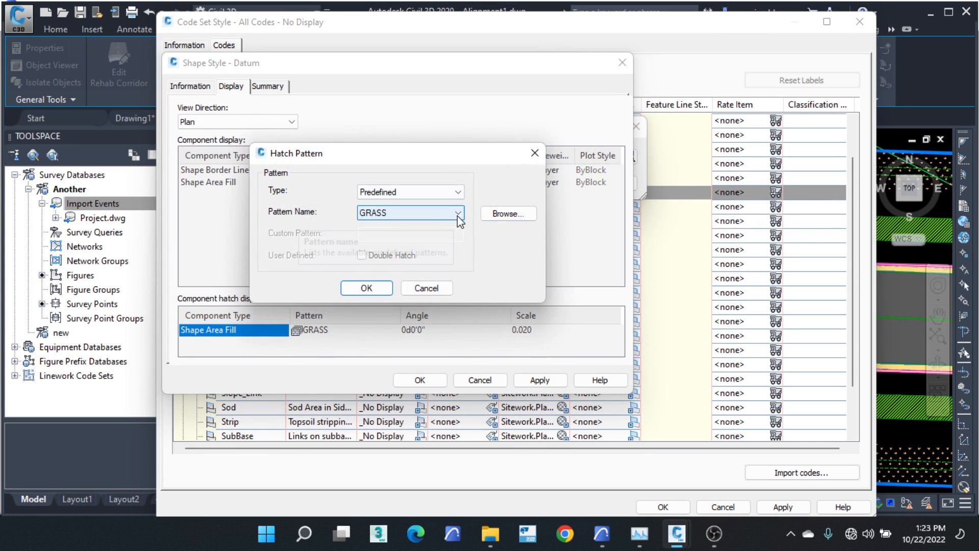
left_click(506, 213)
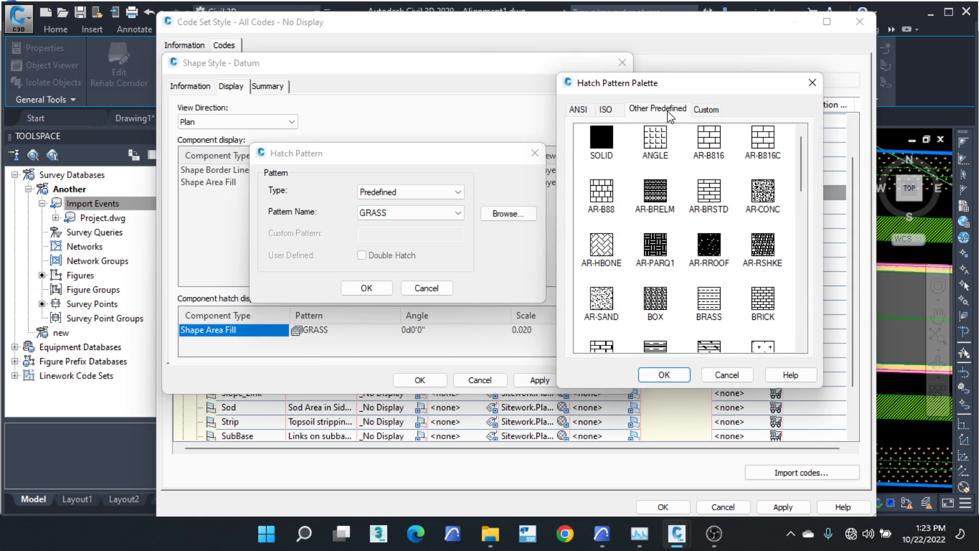
scroll(622, 271, "down", 3)
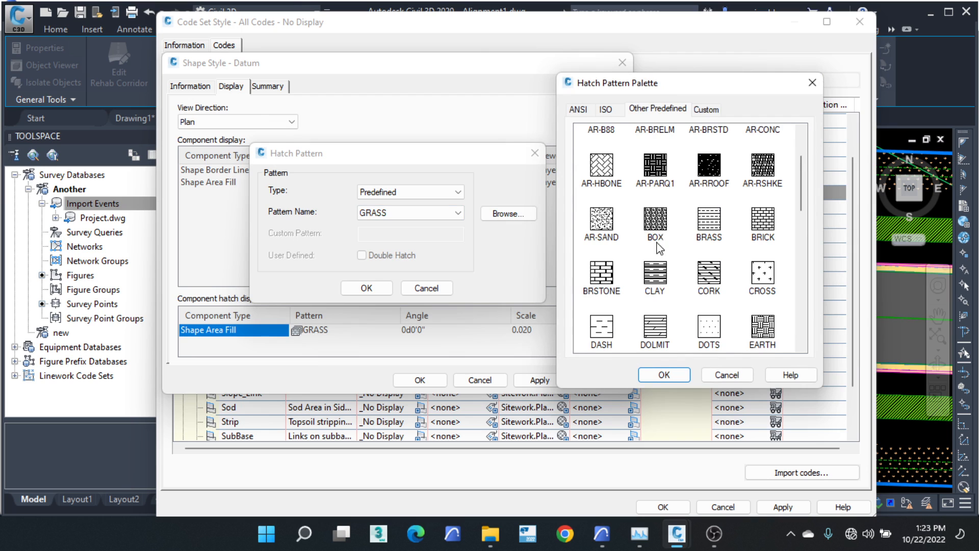
scroll(660, 249, "up", 3)
scroll(662, 229, "down", 9)
left_click(668, 276)
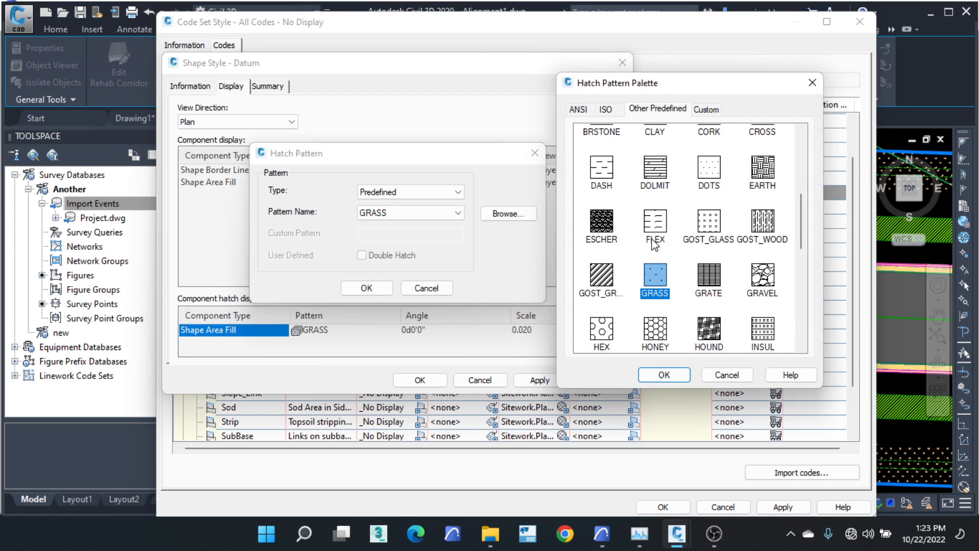
left_click(655, 373)
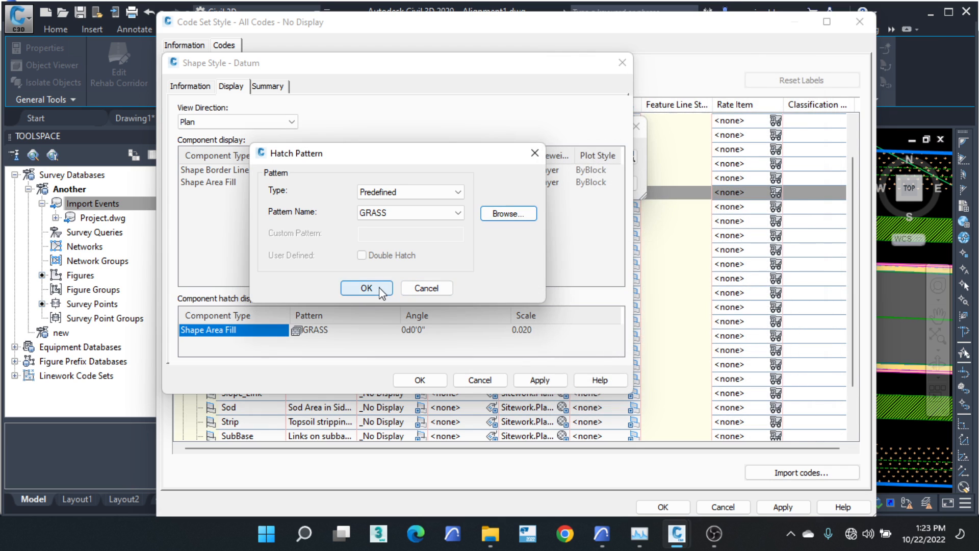
left_click(376, 287)
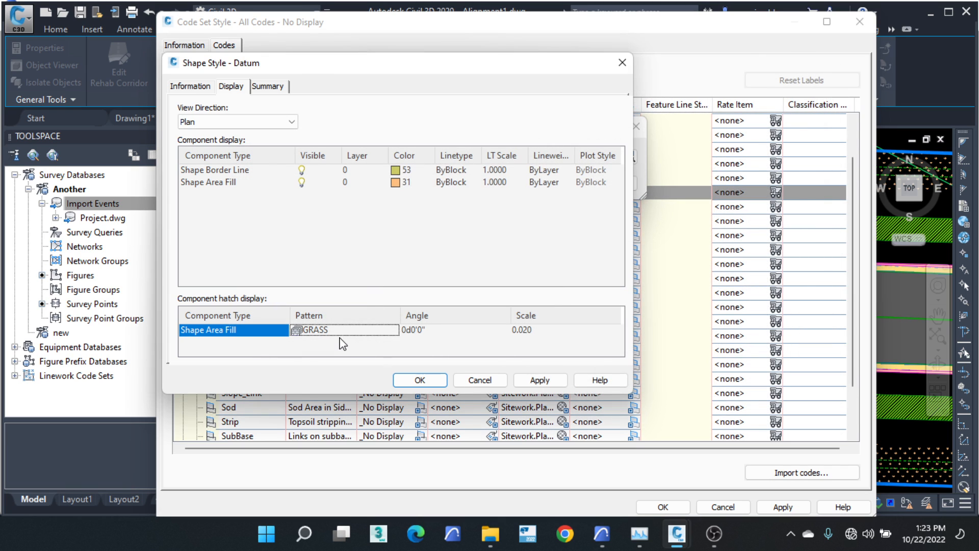
Step: Set the Datum style's plan Shape Area Fill colour to index 70 green and save the shape style
left_click(427, 330)
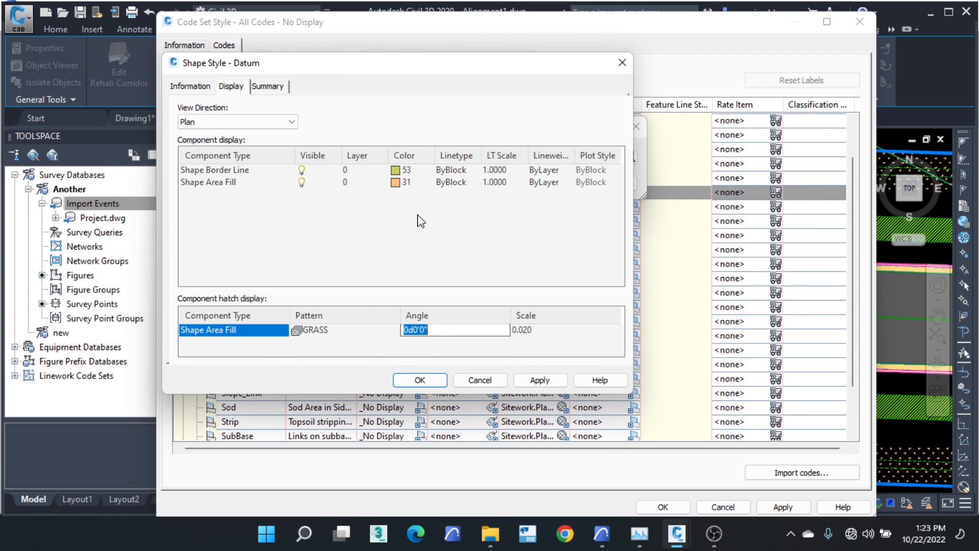
left_click(400, 182)
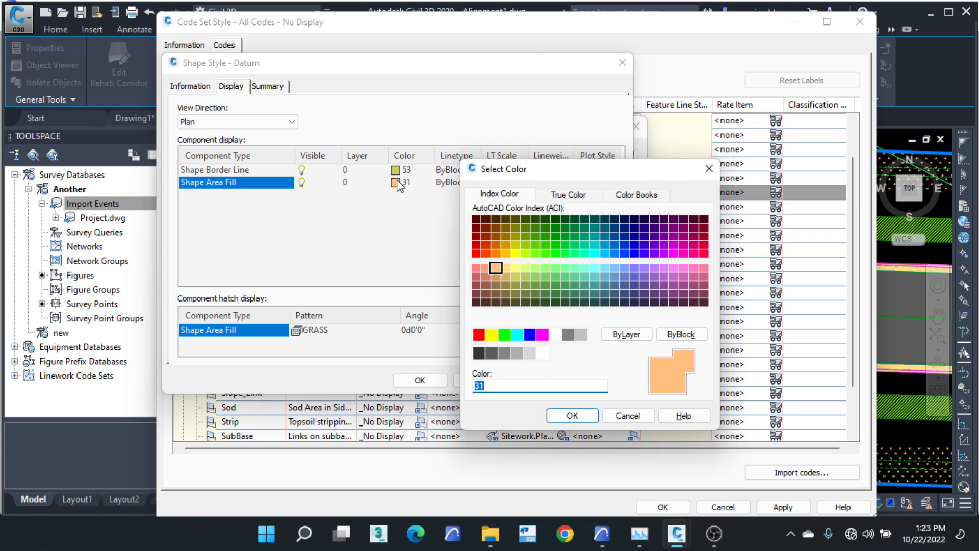
left_click(535, 253)
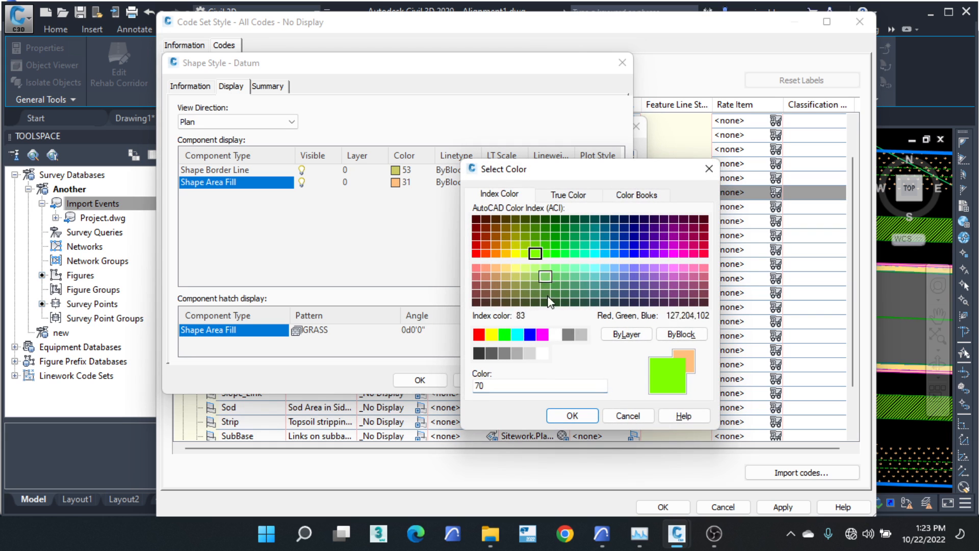
left_click(572, 415)
left_click(419, 380)
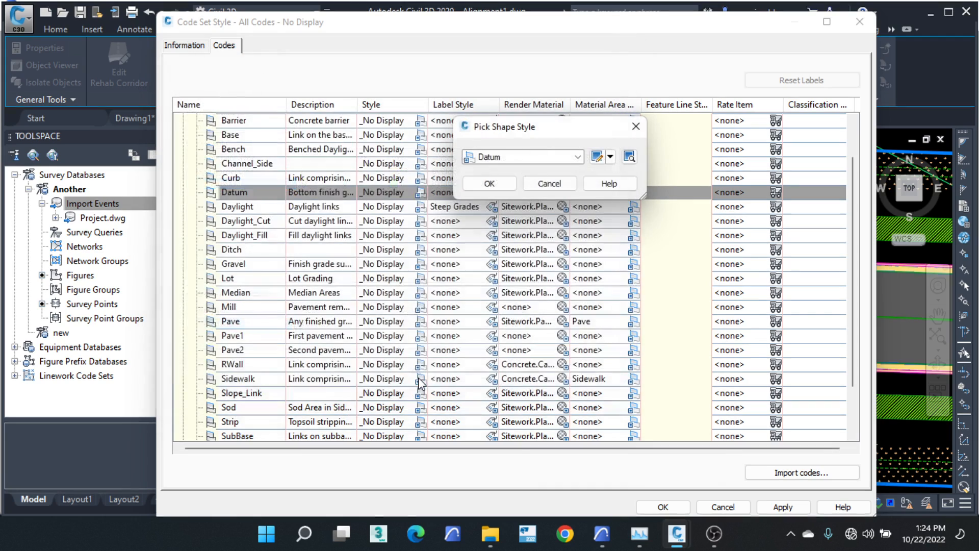
Step: Accept the Datum area fill style, save the code set style and apply the corridor properties
left_click(490, 186)
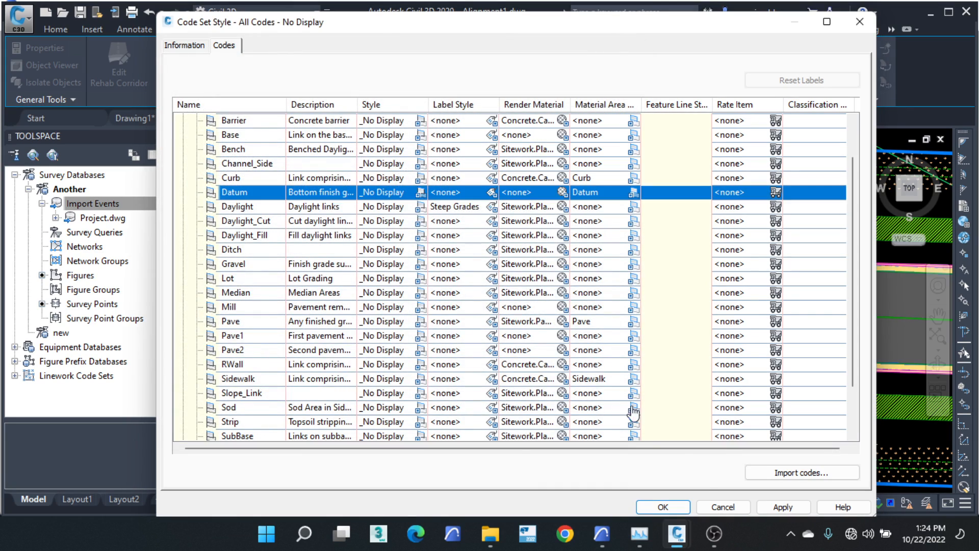
left_click(662, 507)
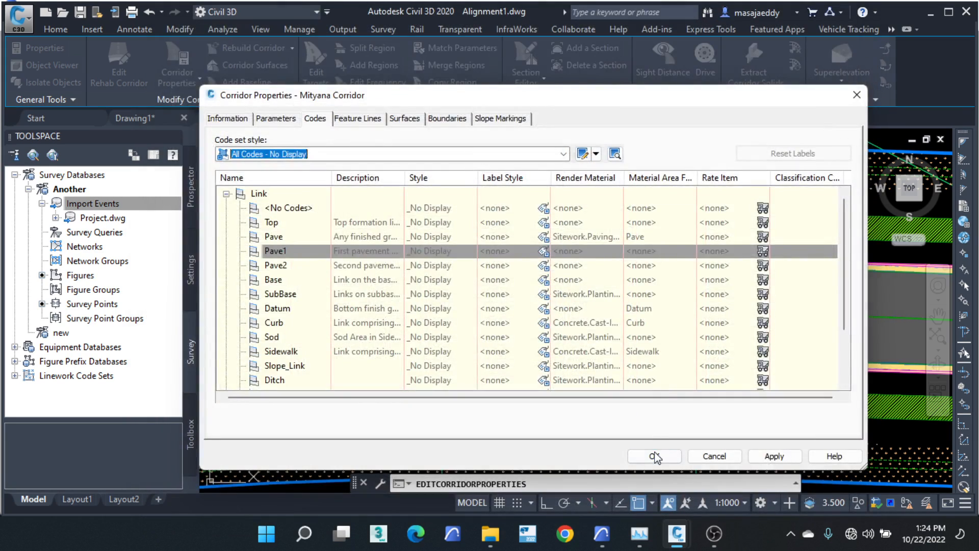
left_click(653, 457)
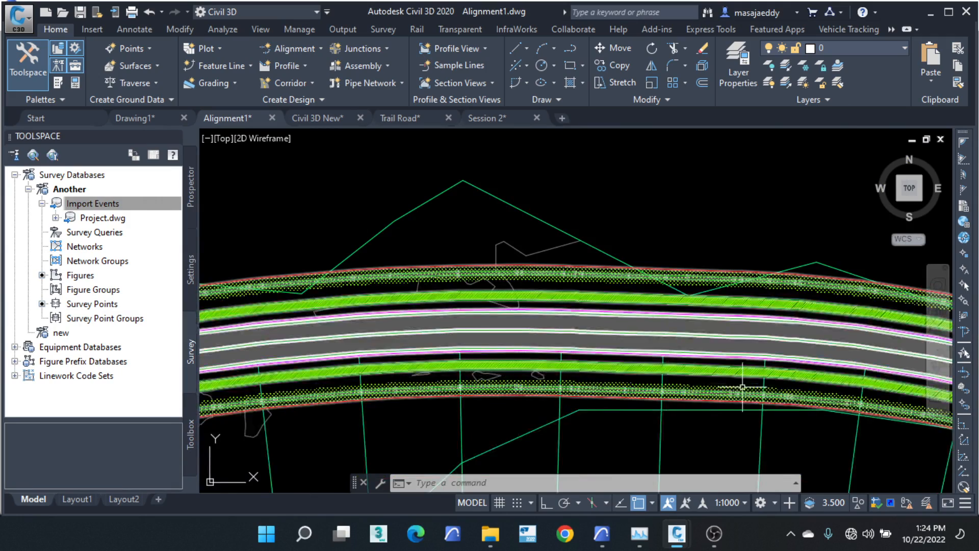
Step: Examine the corridor's recoloured grass fill, sidewalk hatch and pavement in plan at close and wide range
scroll(724, 390, "up", 2)
scroll(603, 400, "down", 3)
scroll(603, 399, "up", 5)
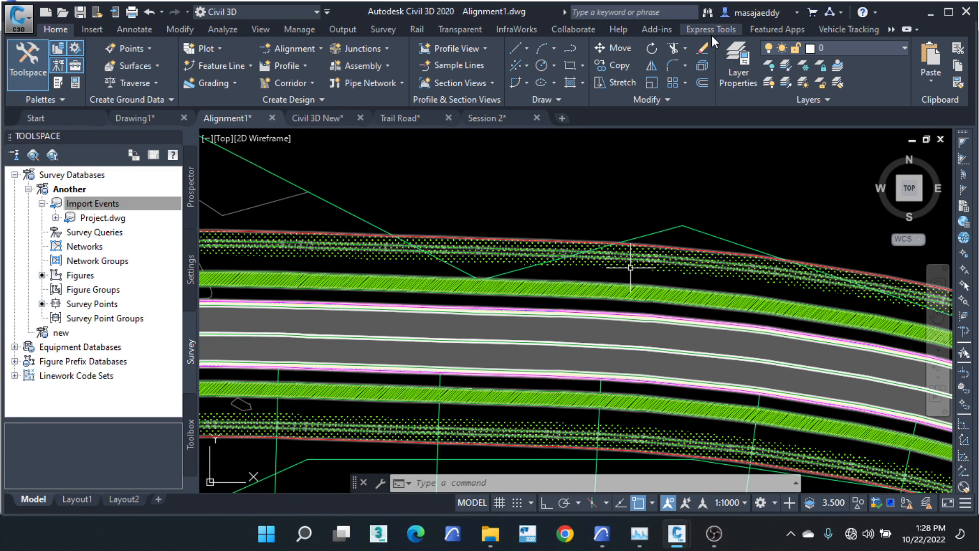
scroll(695, 142, "down", 3)
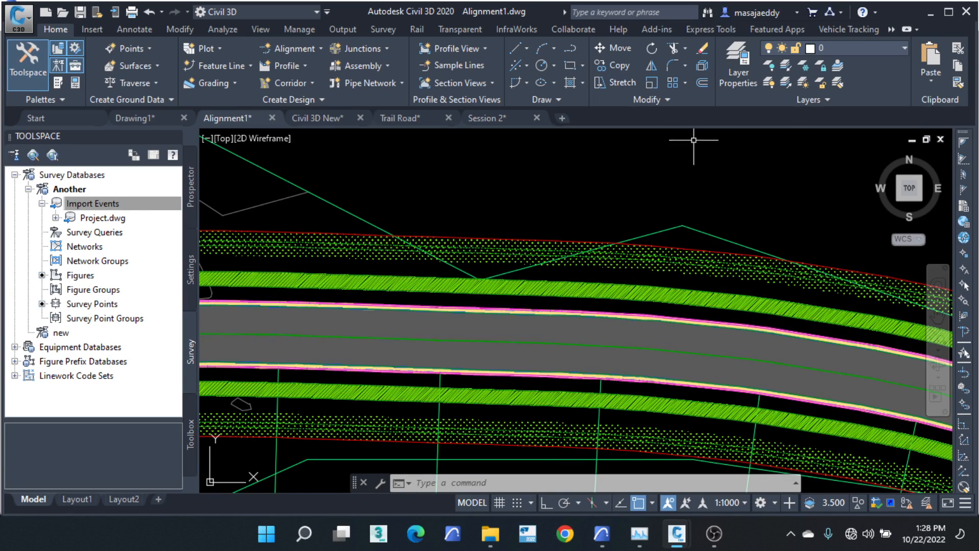
scroll(336, 288, "up", 2)
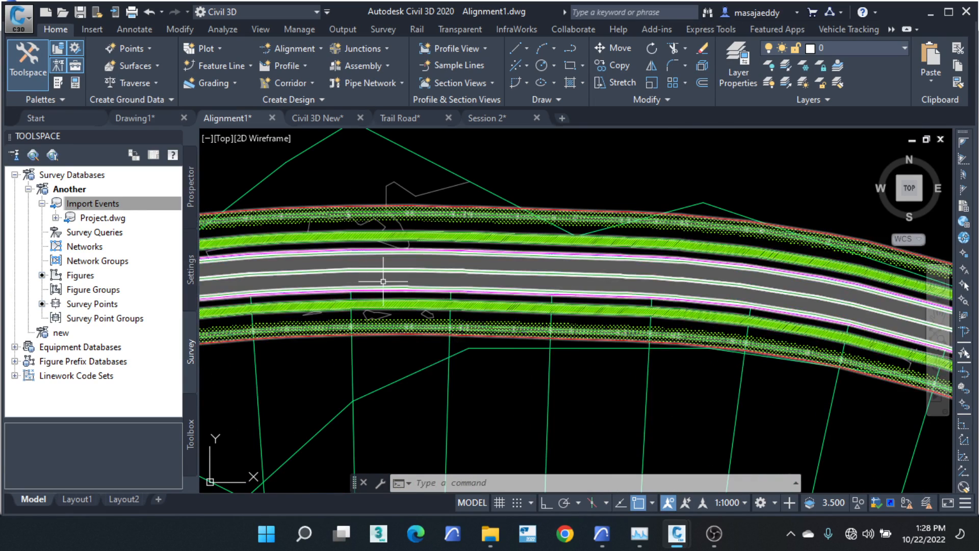
scroll(441, 246, "down", 2)
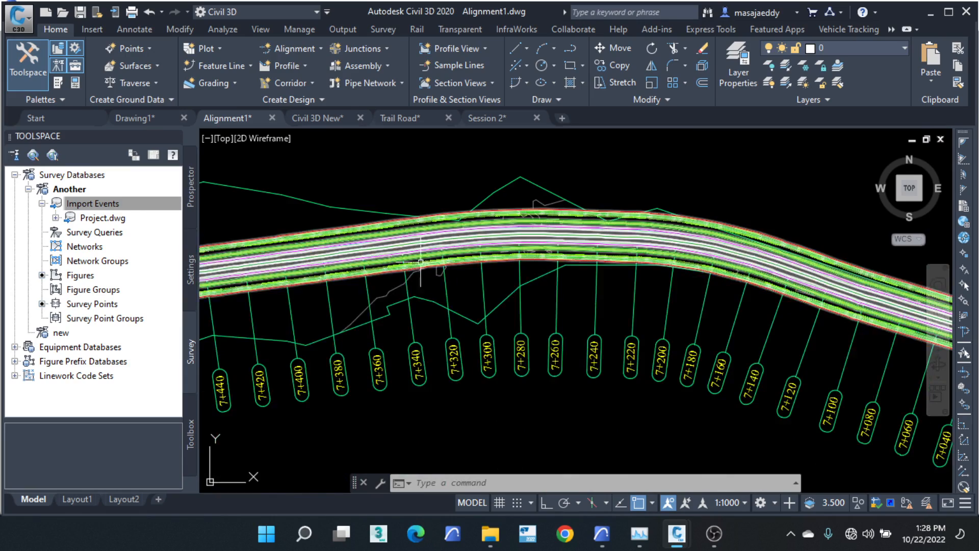
scroll(344, 244, "up", 1)
scroll(449, 245, "up", 3)
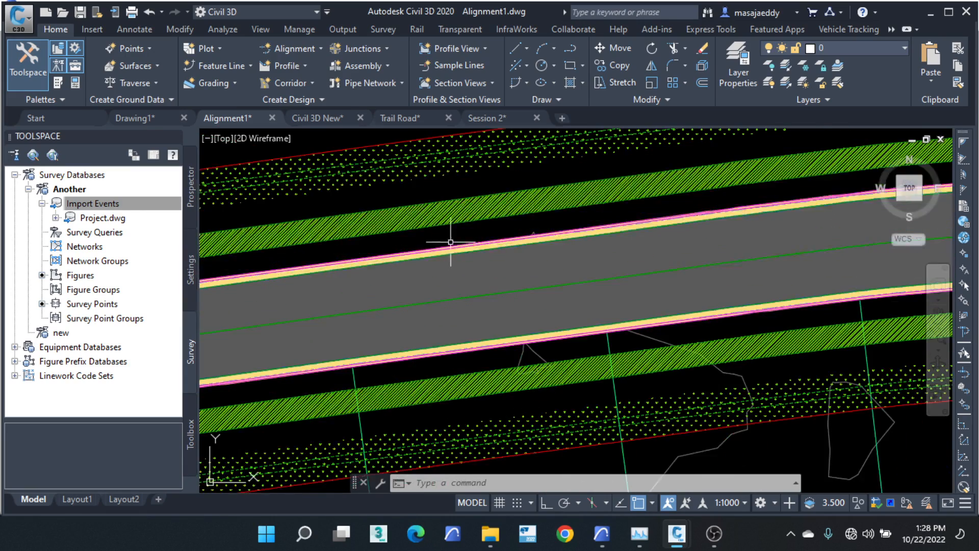
Step: Examine the corridor's sidewalk hatch, grass fill and unfilled strips in plan, following the road to its bend near chainage 7+760
scroll(451, 224, "down", 2)
scroll(450, 224, "up", 2)
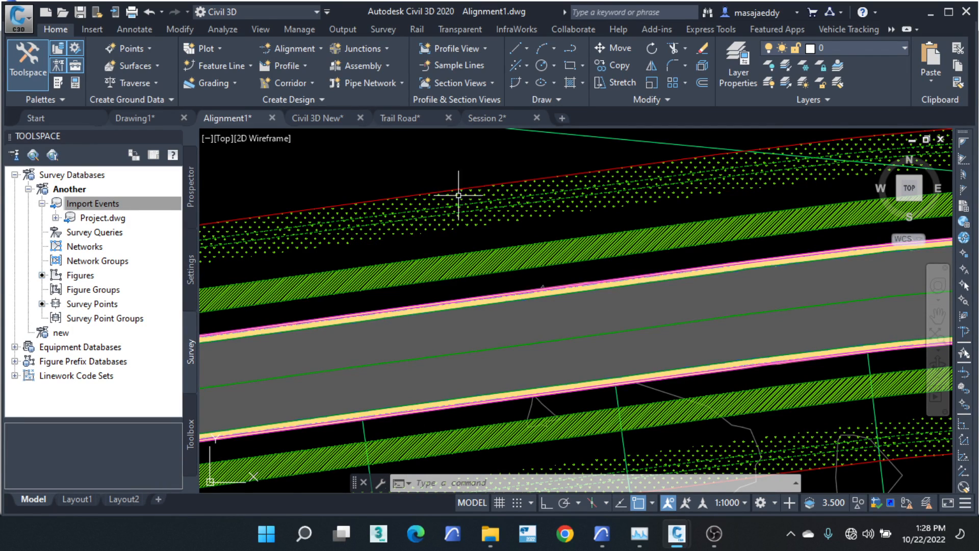
scroll(455, 197, "down", 2)
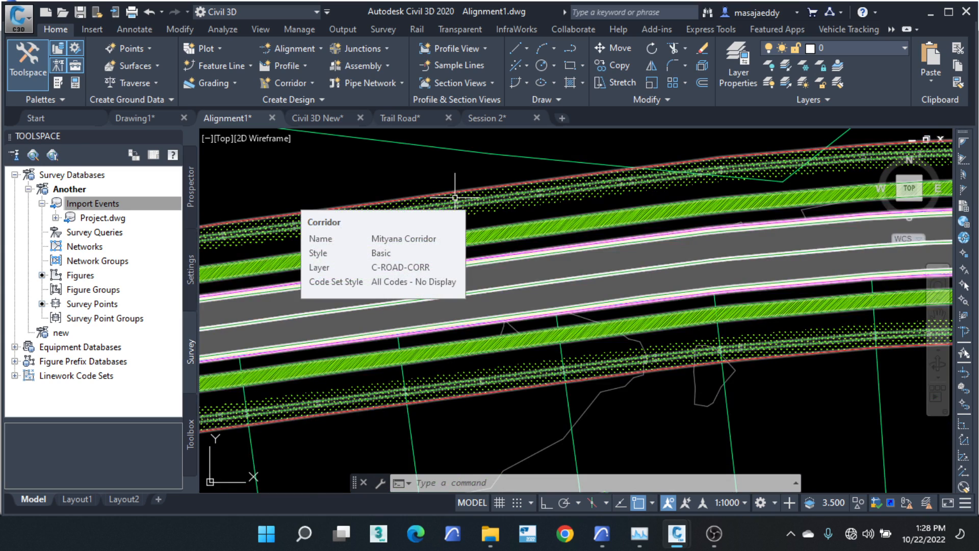
scroll(455, 198, "down", 3)
scroll(413, 255, "up", 5)
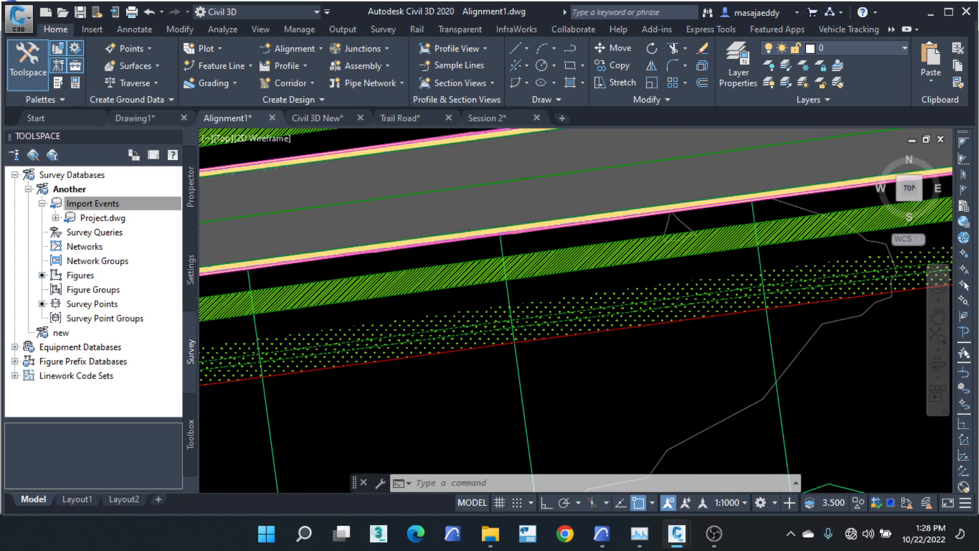
scroll(413, 254, "up", 2)
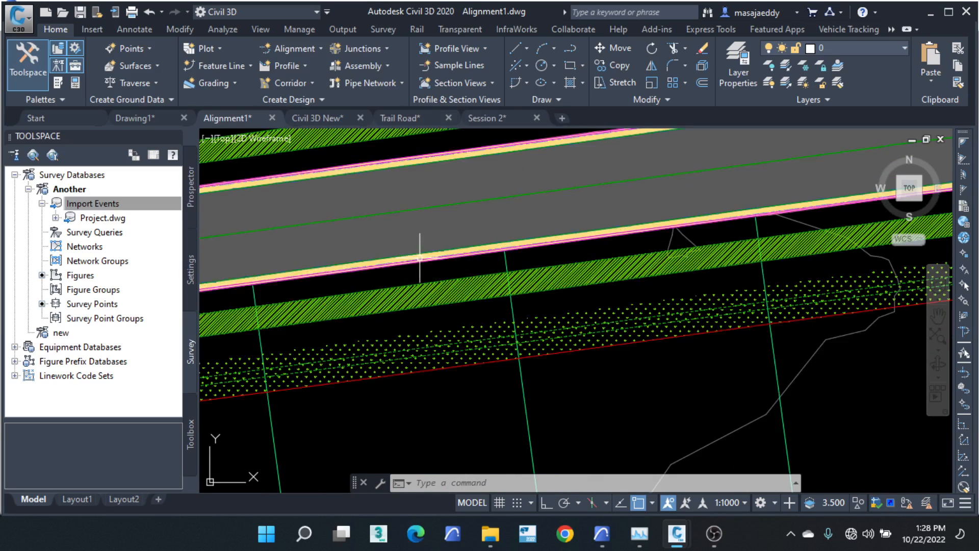
scroll(421, 259, "up", 3)
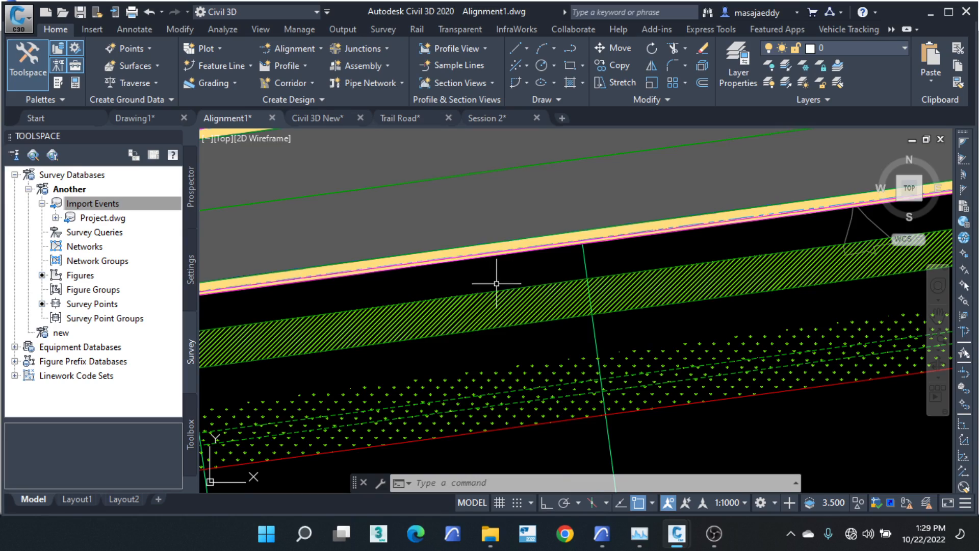
scroll(500, 281, "down", 3)
scroll(559, 249, "down", 3)
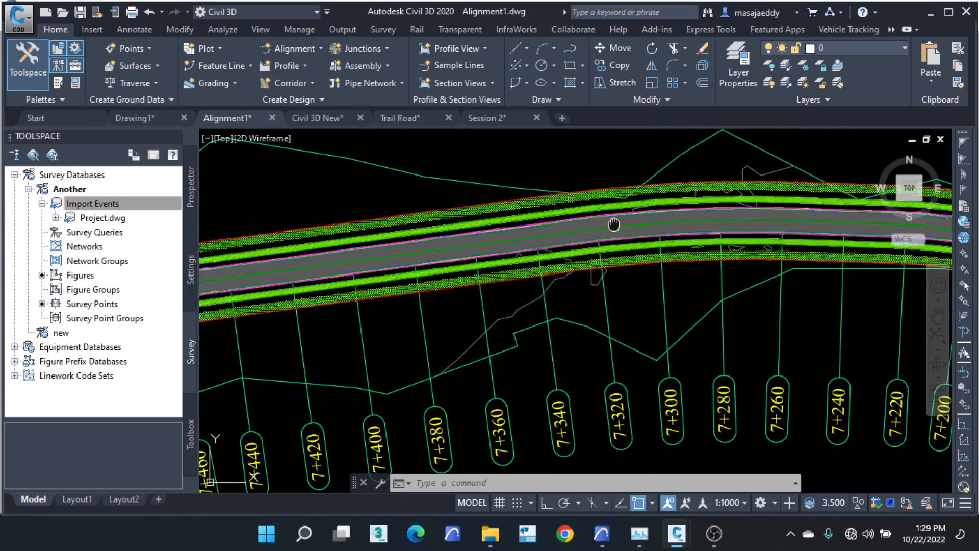
scroll(560, 249, "down", 2)
scroll(488, 275, "down", 1)
mouse_move(593, 315)
middle_mouse_down()
mouse_move(568, 300)
mouse_move(674, 270)
middle_mouse_up()
middle_click_drag(260, 238, 430, 251)
scroll(429, 250, "up", 5)
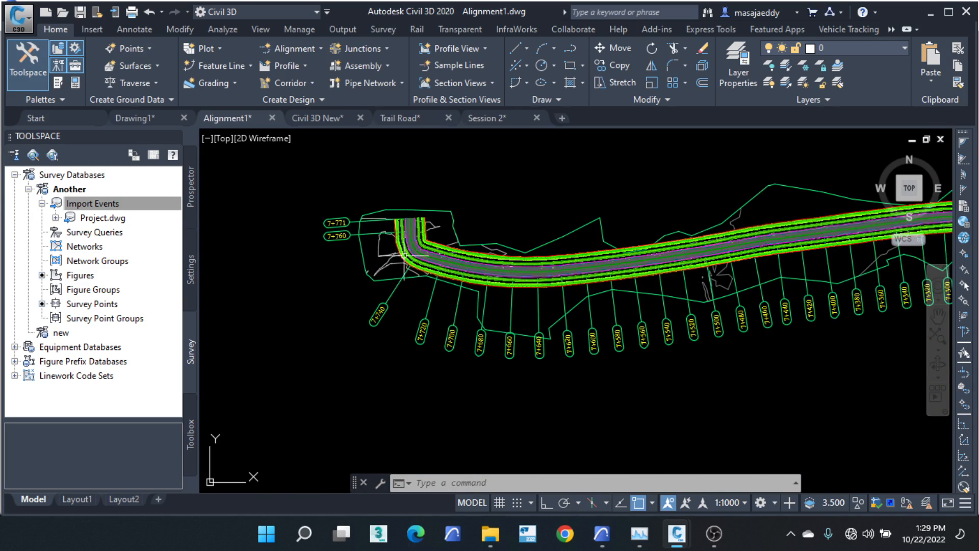
scroll(402, 235, "up", 2)
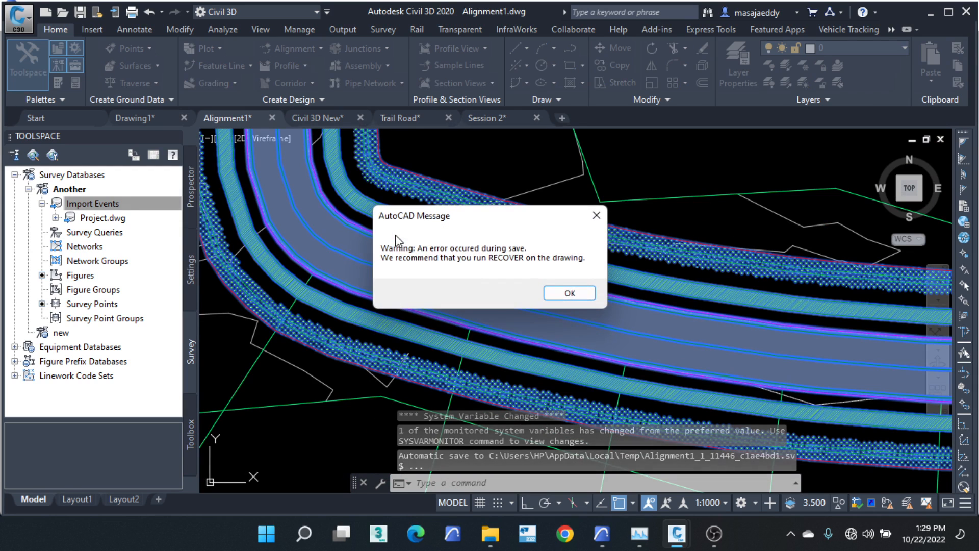
Step: Dismiss the save warning, reselect the Mityana Corridor and open its properties at the baseline and region parameters
left_click(595, 215)
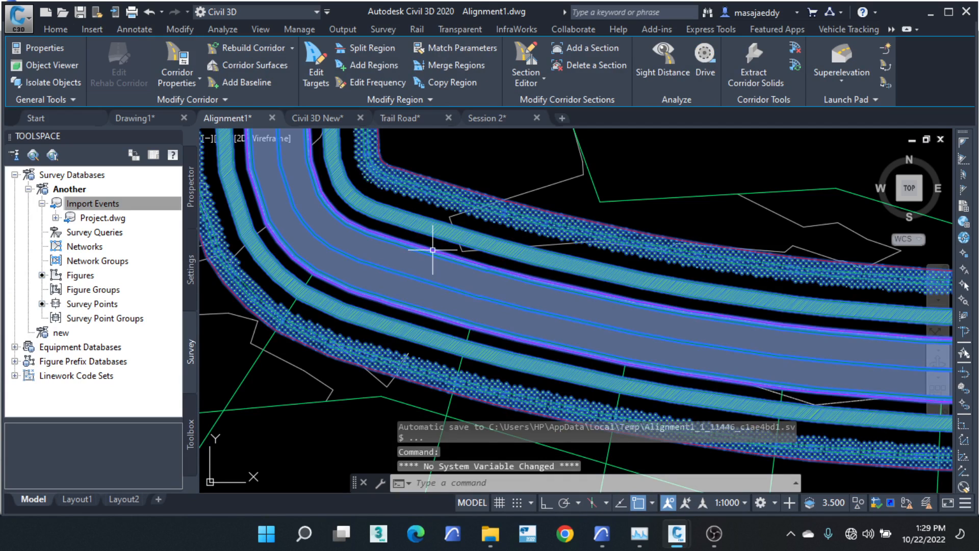
key("Escape")
key("Escape")
left_click(399, 258)
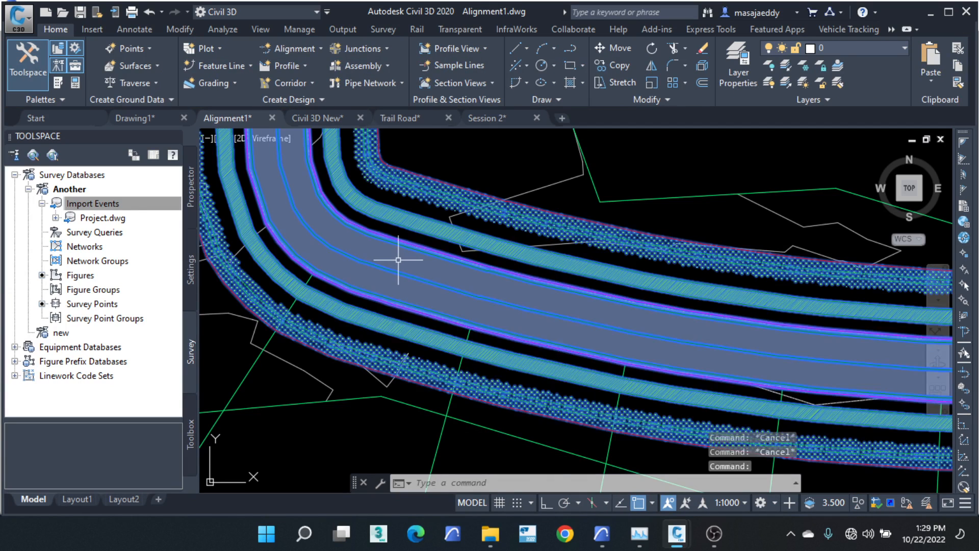
right_click(400, 266)
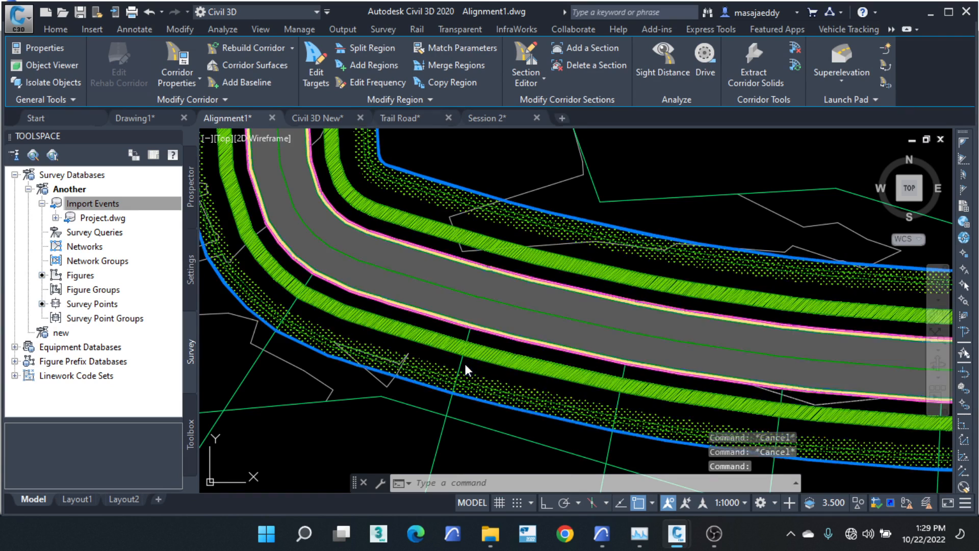
left_click(464, 363)
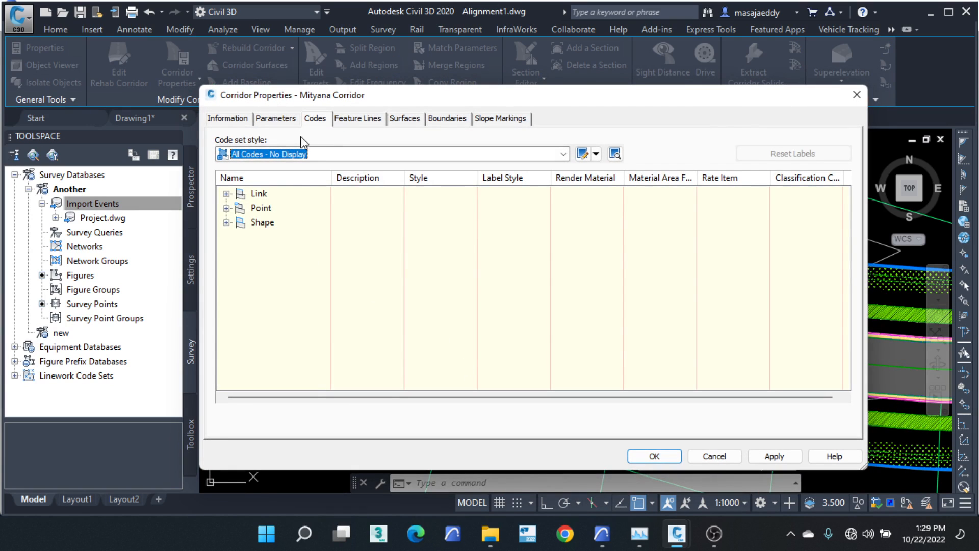
left_click(266, 118)
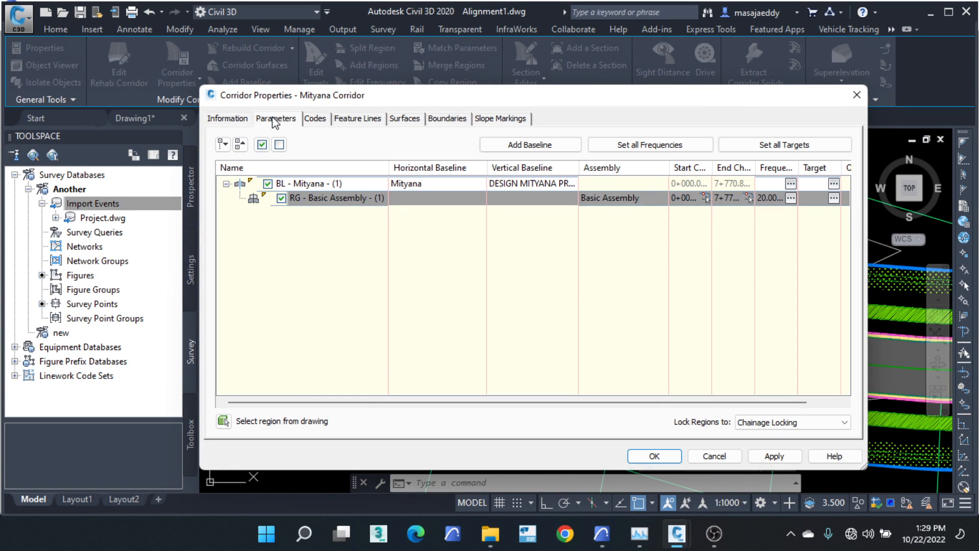
Step: Check the profile and alignment assigned to the BL - Mityana - (1) baseline, closing both dialogs without accepting
left_click(527, 183)
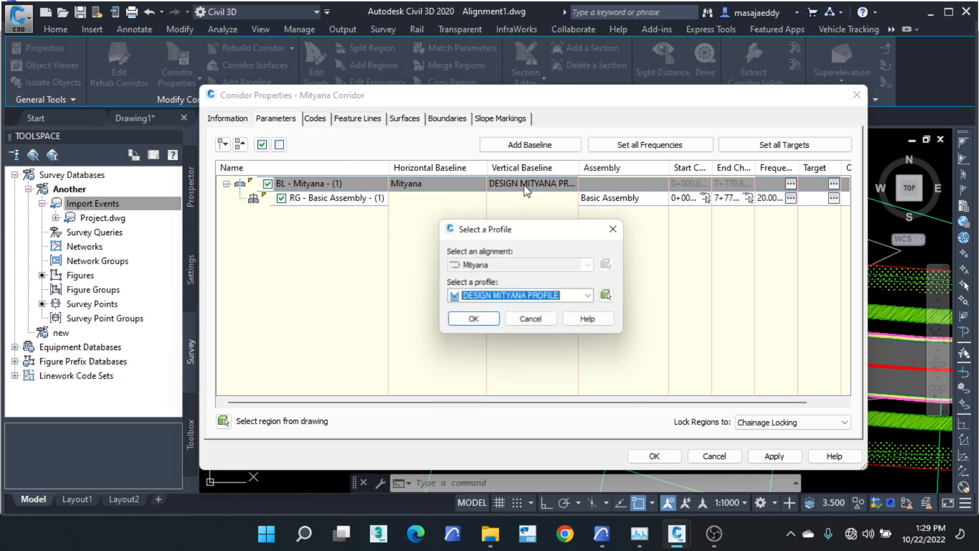
left_click(620, 228)
left_click(446, 185)
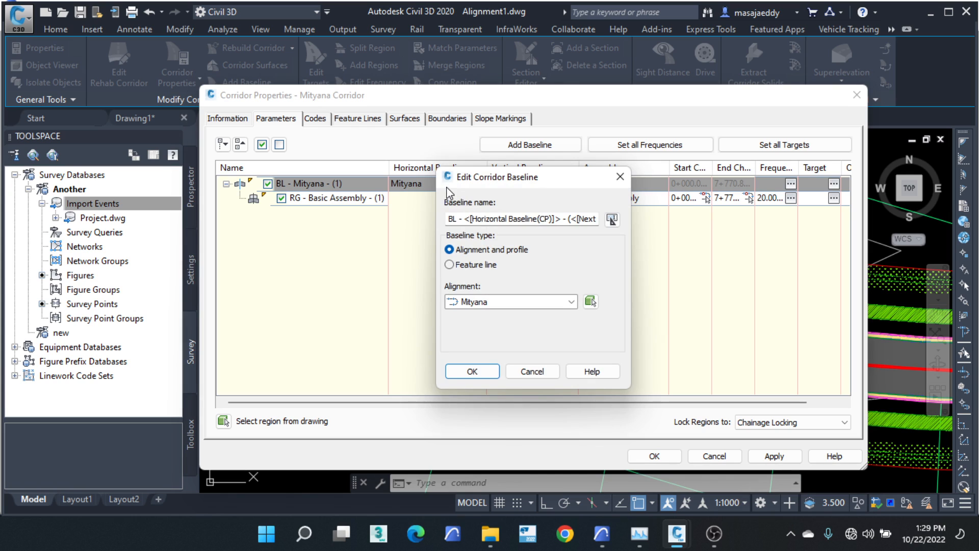
left_click(569, 302)
left_click(567, 302)
left_click(620, 176)
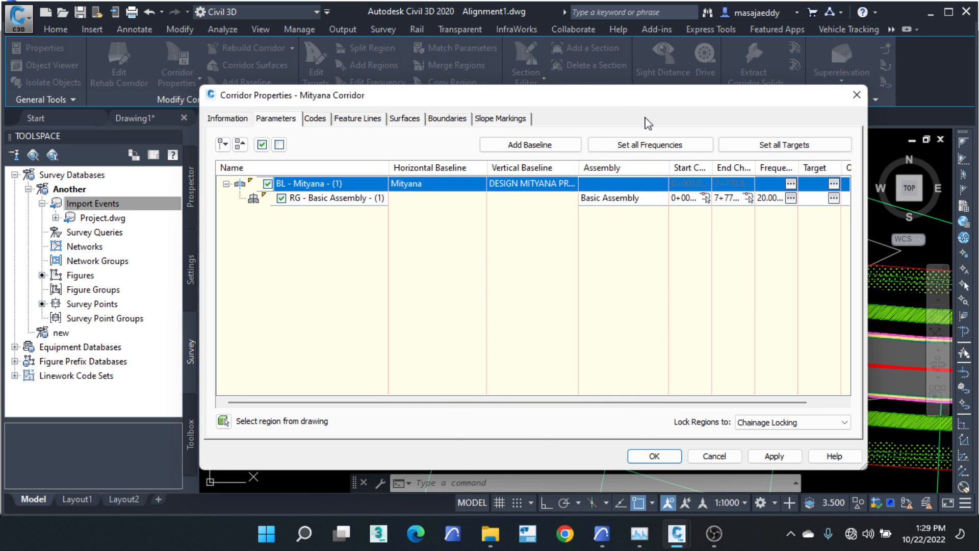
Step: Review the profiles available for the Mityana vertical baseline and dismiss the profile selection
mouse_move(551, 97)
left_mouse_down()
mouse_move(489, 186)
mouse_move(469, 291)
mouse_move(485, 376)
mouse_move(494, 227)
mouse_move(459, 219)
left_mouse_up()
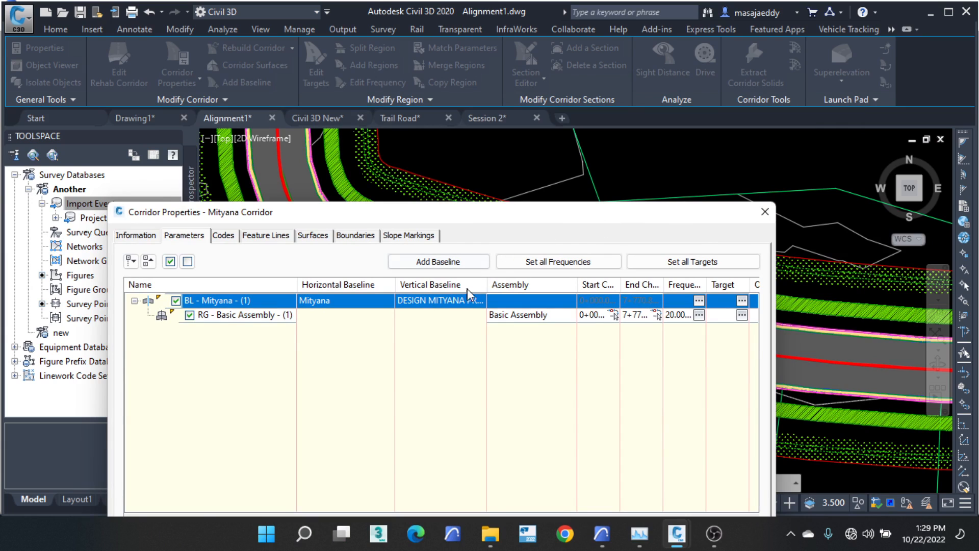
left_click(453, 301)
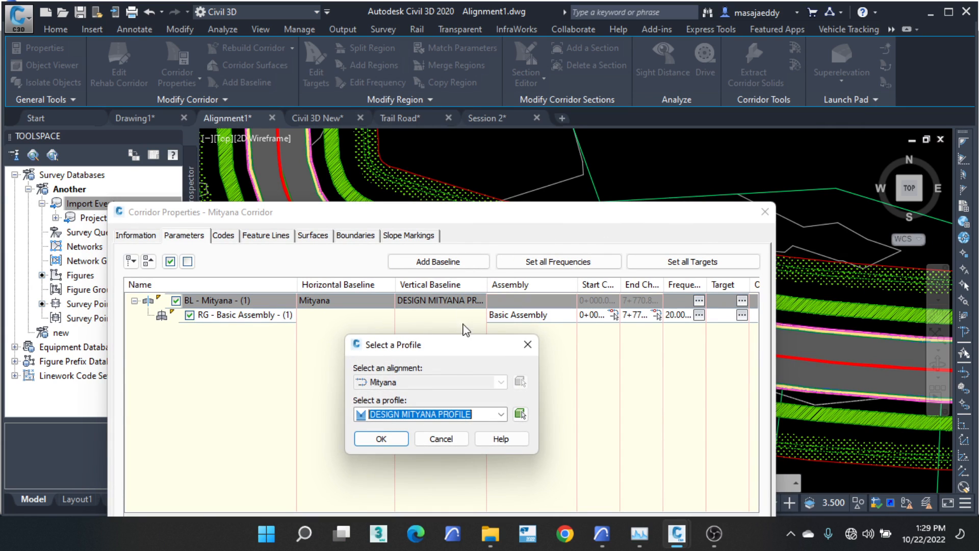
left_click(500, 413)
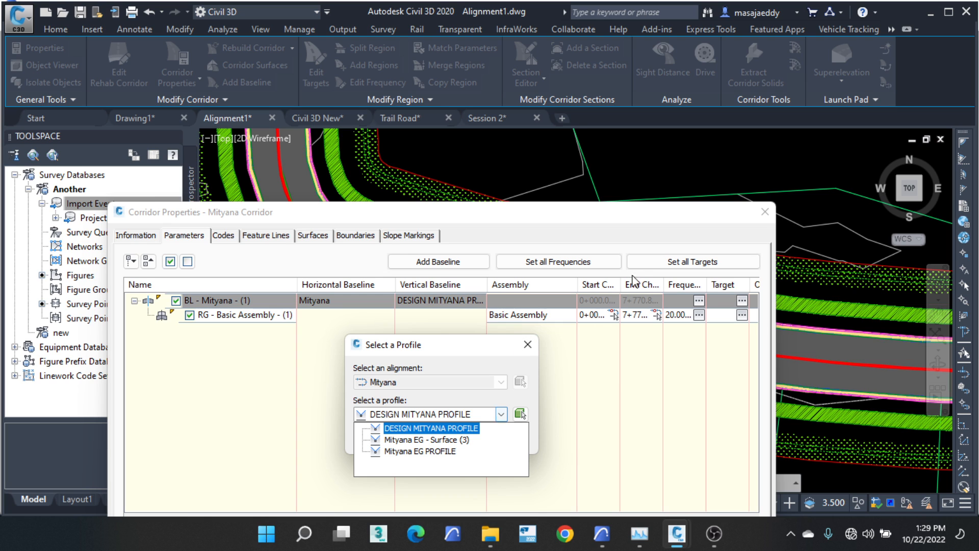
left_click(698, 221)
left_click(527, 344)
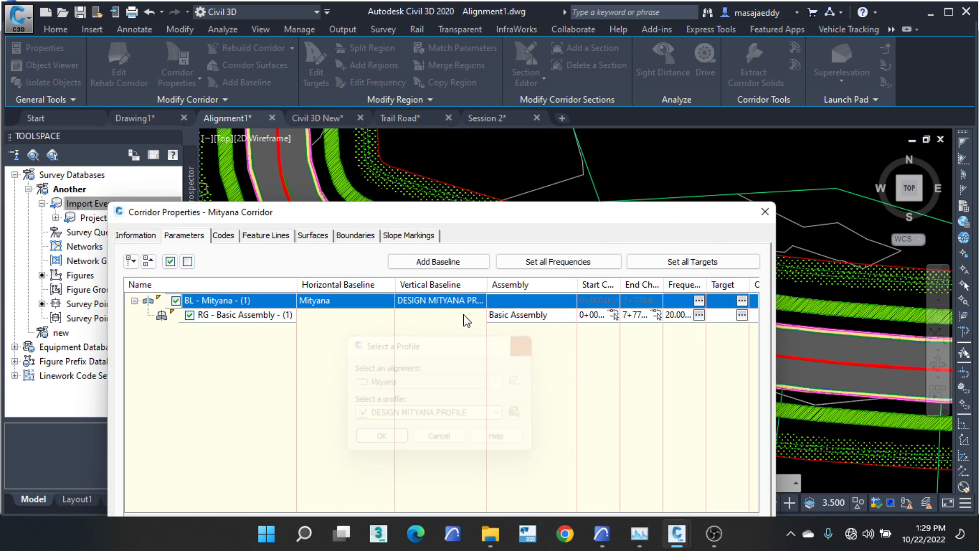
Step: View the corridor's code set style settings and close the corridor properties
left_click(224, 235)
left_click_drag(335, 217, 418, 134)
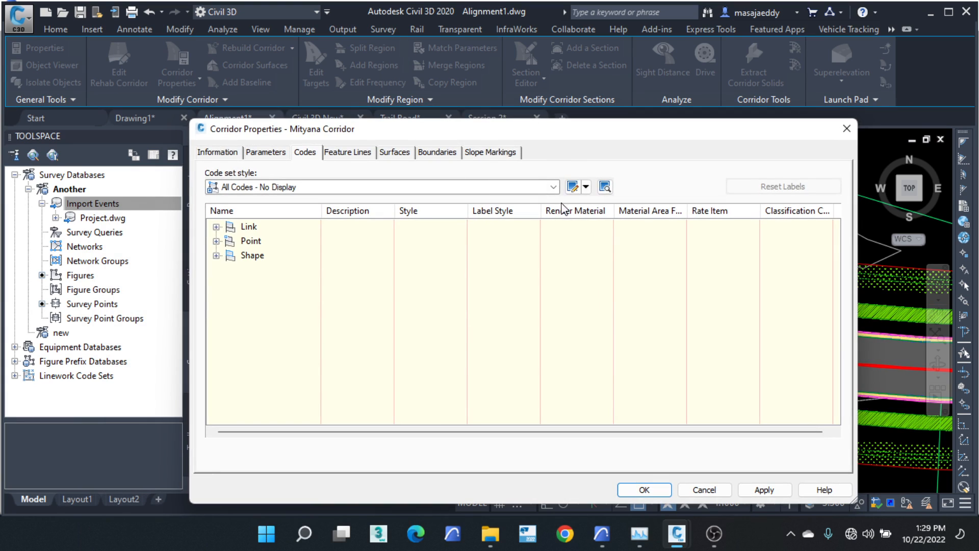
left_click(846, 129)
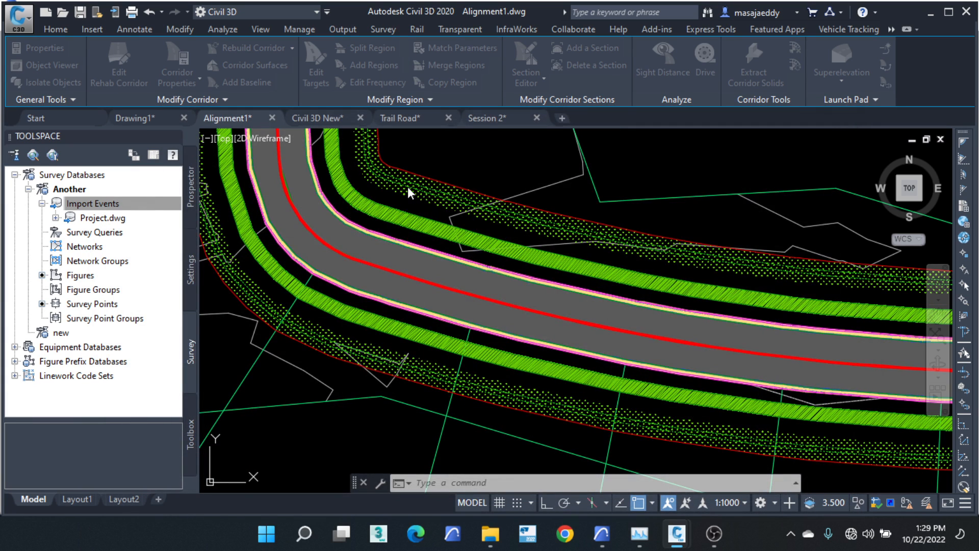
Step: Reopen the Mityana Corridor's properties and open its All Codes - No Display code set style for editing
scroll(408, 188, "down", 5)
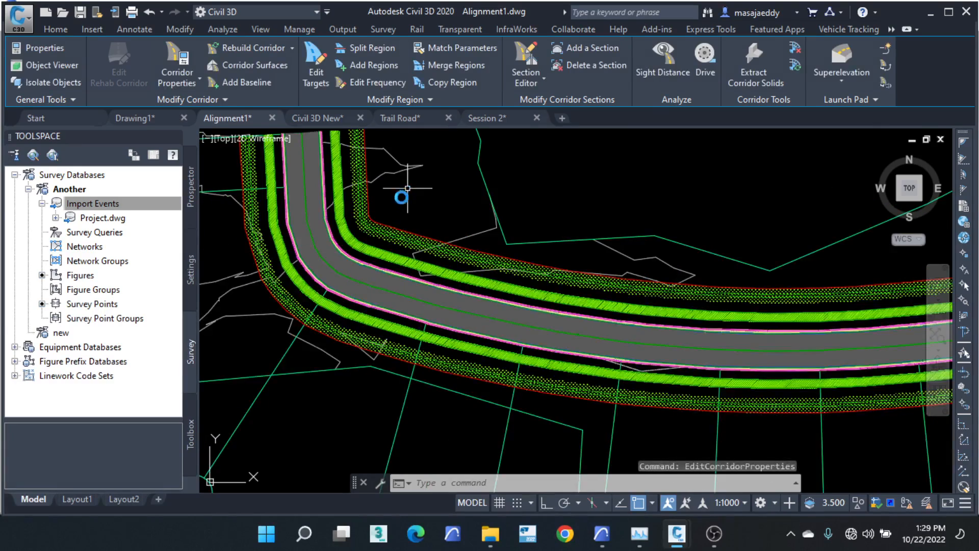
scroll(375, 237, "up", 2)
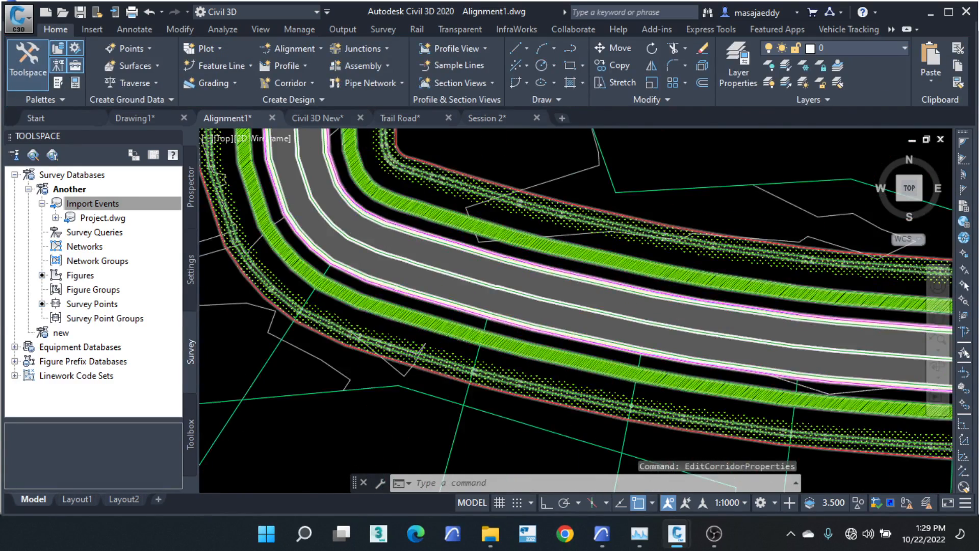
scroll(375, 199, "up", 3)
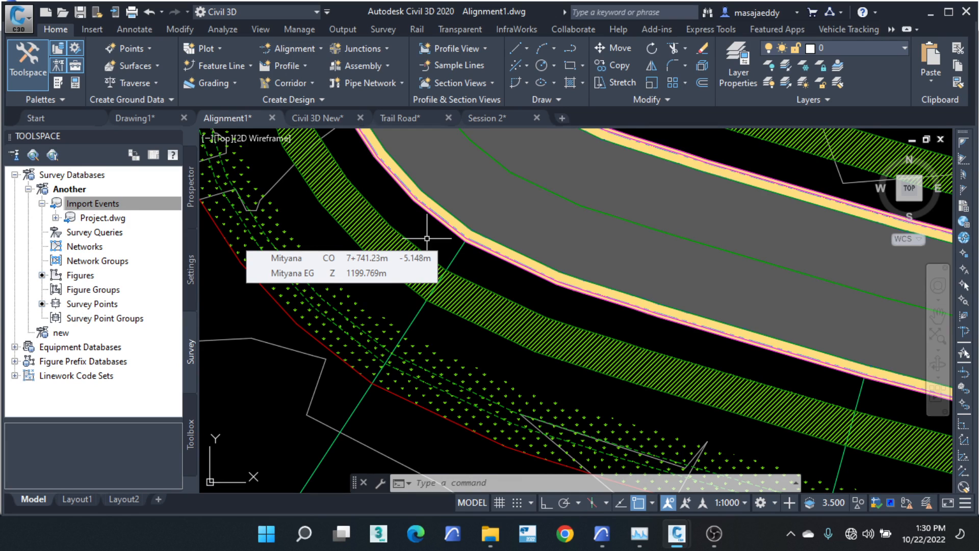
scroll(376, 269, "up", 2)
scroll(361, 287, "down", 1)
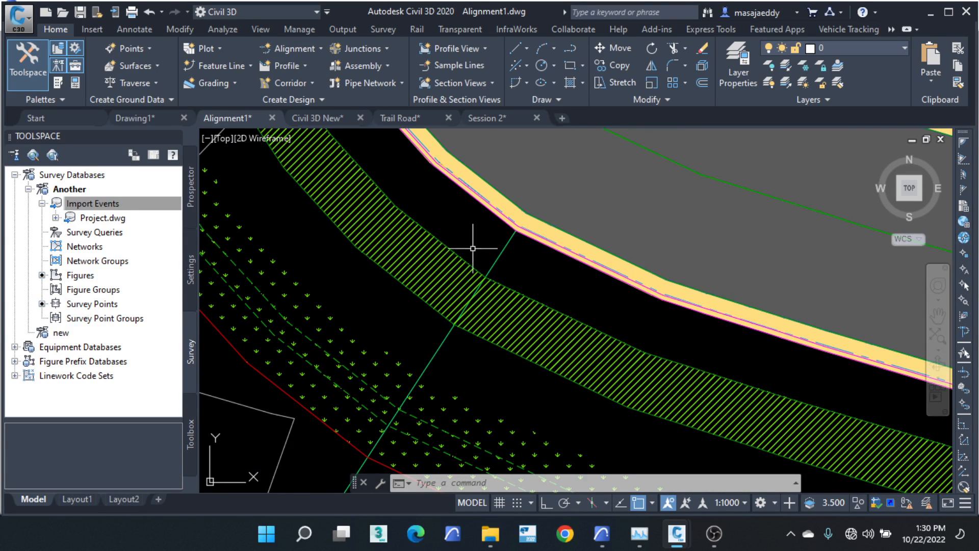
left_click(455, 248)
right_click(455, 249)
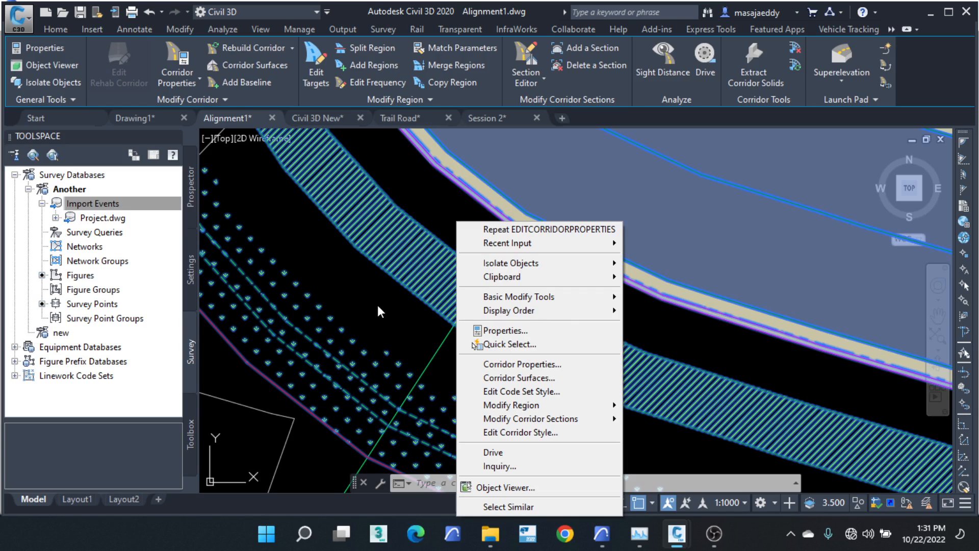
left_click(519, 365)
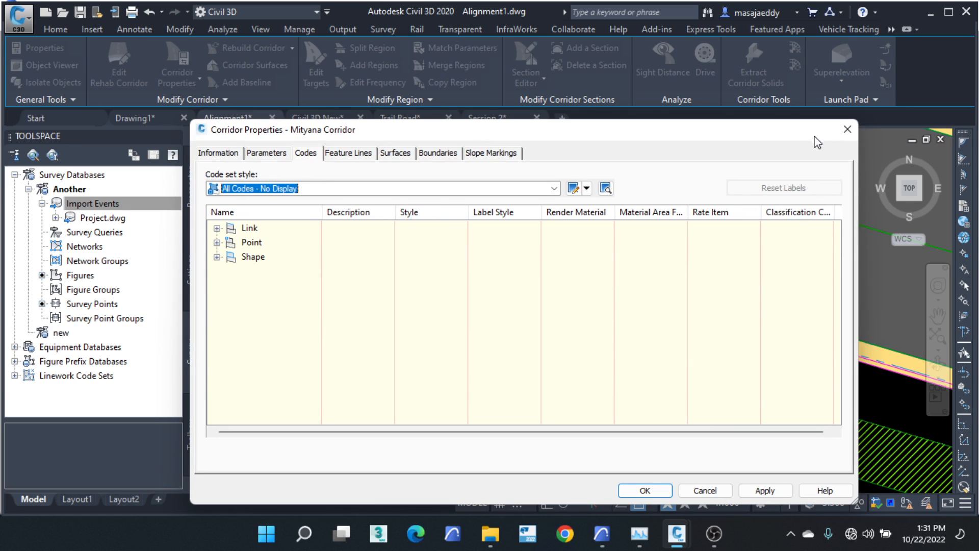
left_click_drag(816, 131, 528, 166)
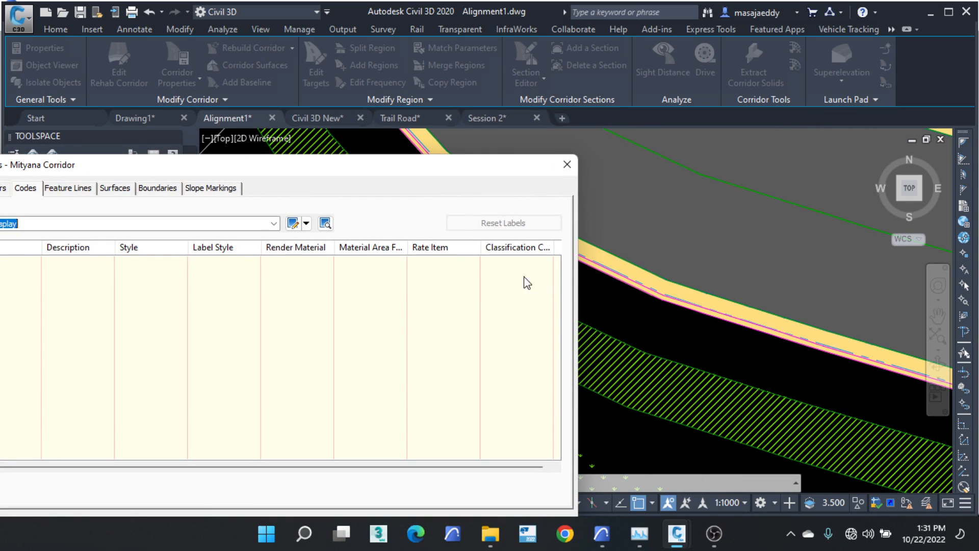
left_click_drag(365, 171, 553, 142)
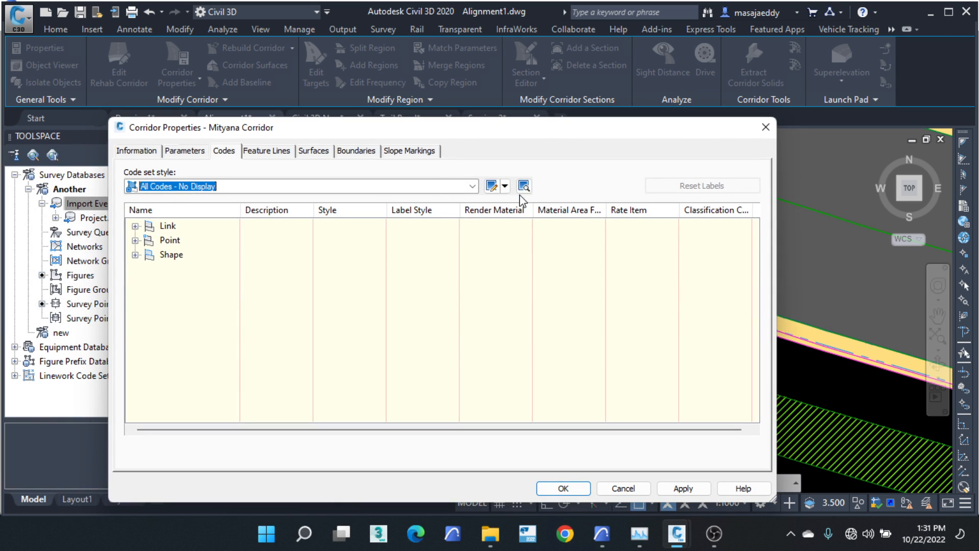
left_click(505, 186)
left_click(534, 234)
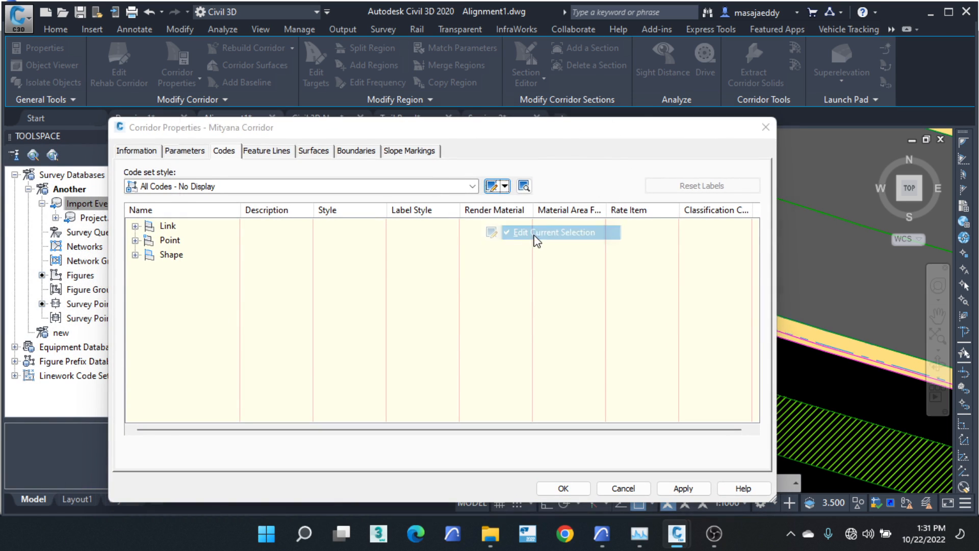
Step: Choose the Cut Material shape style as the material area fill for the Daylight_Cut link code
double_click(196, 121)
scroll(393, 196, "down", 2)
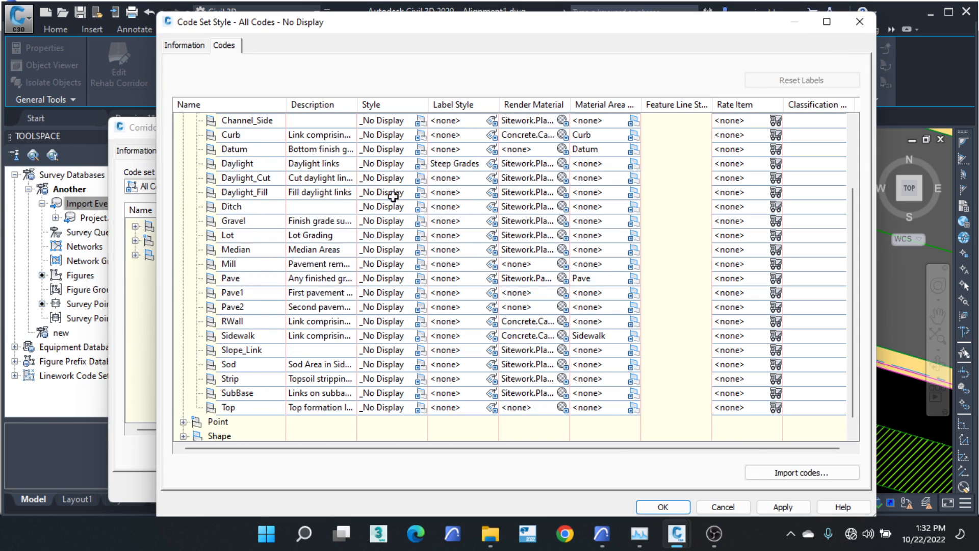
scroll(392, 196, "up", 1)
left_click(259, 221)
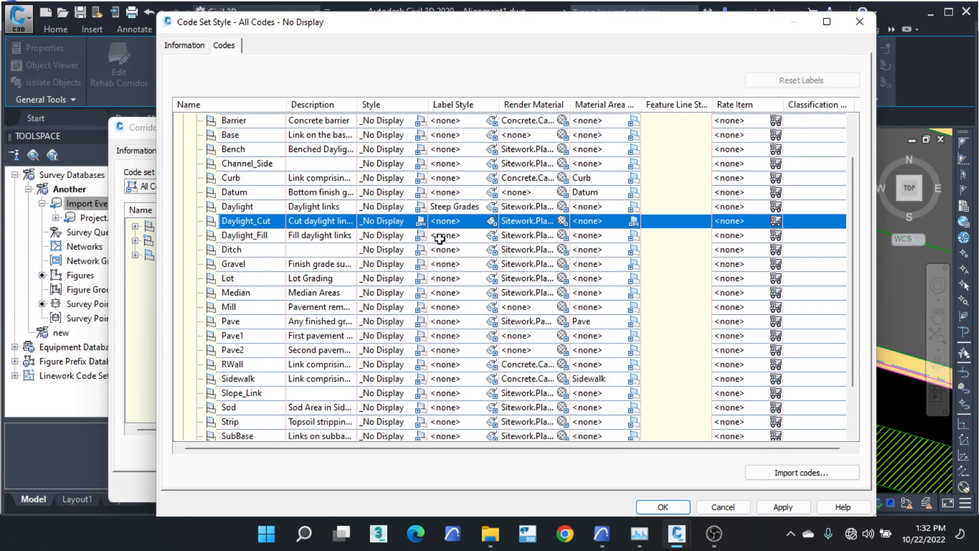
left_click(632, 223)
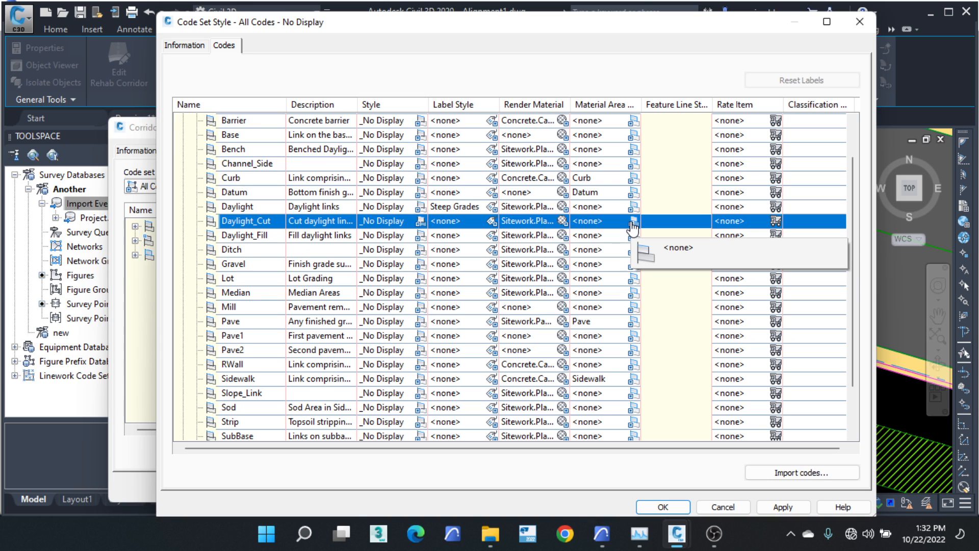
left_click(633, 226)
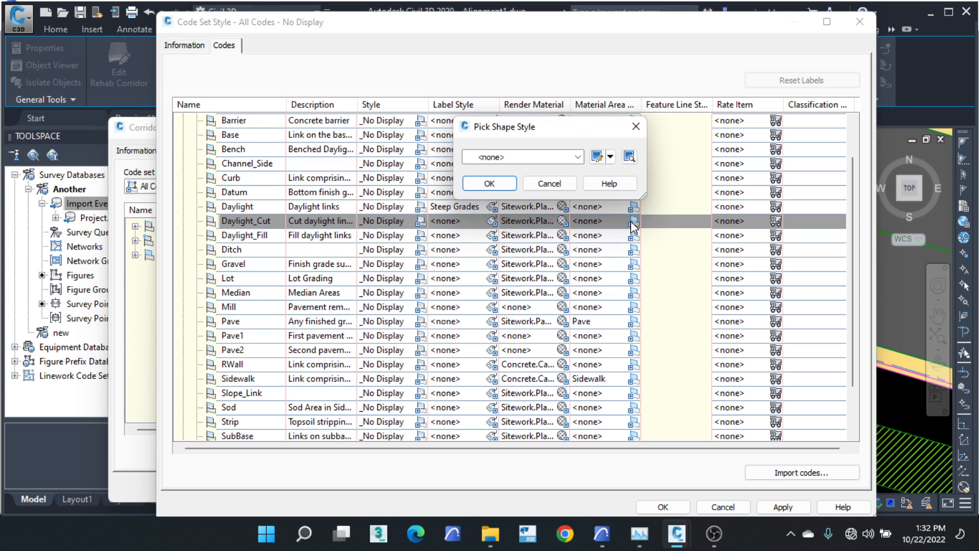
left_click(577, 157)
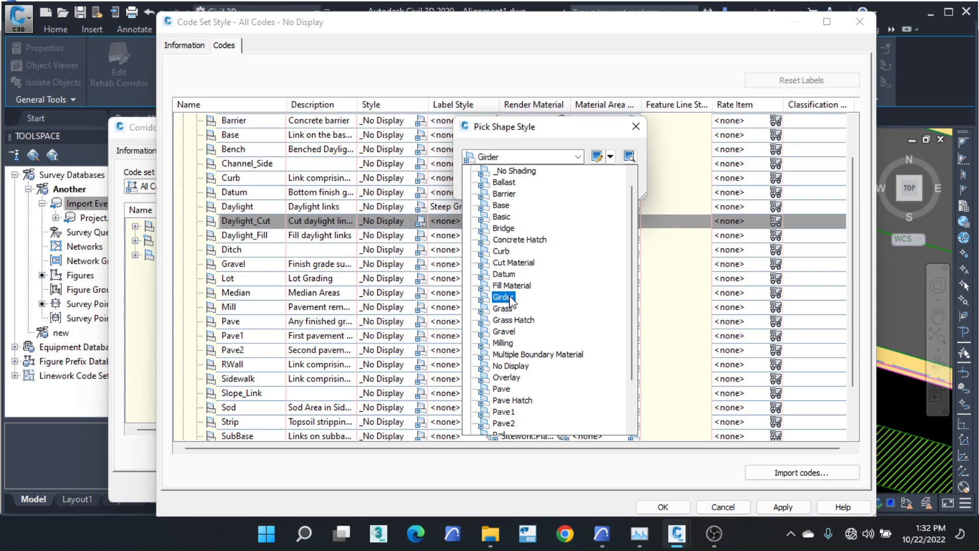
left_click(512, 262)
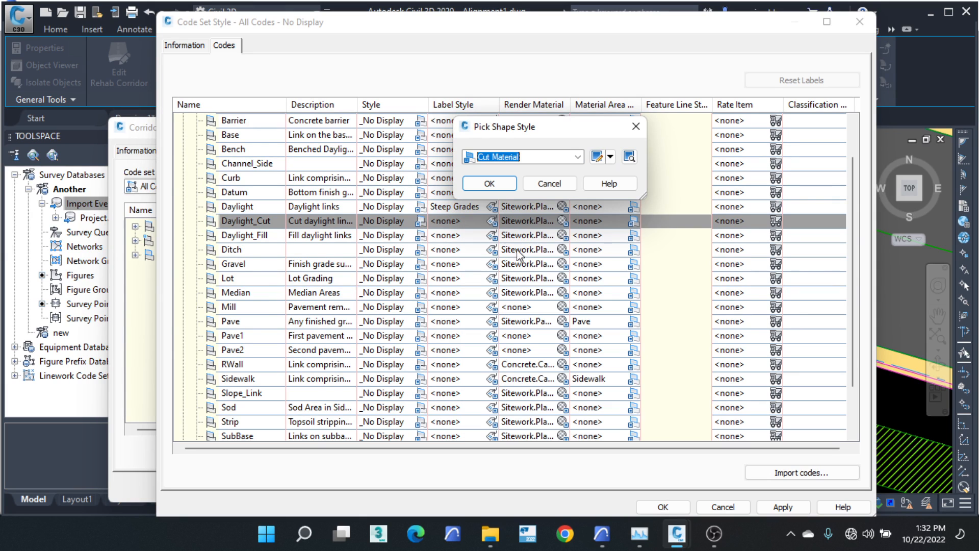
Step: Set the Cut Material style's shape area fill hatch scale to 0.020 and accept the style for Daylight_Cut
left_click(610, 157)
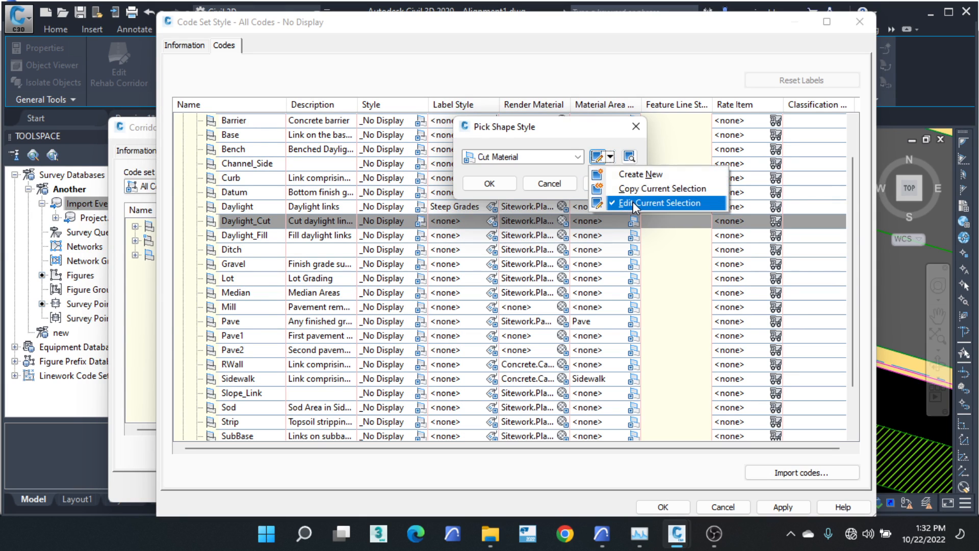
left_click(634, 204)
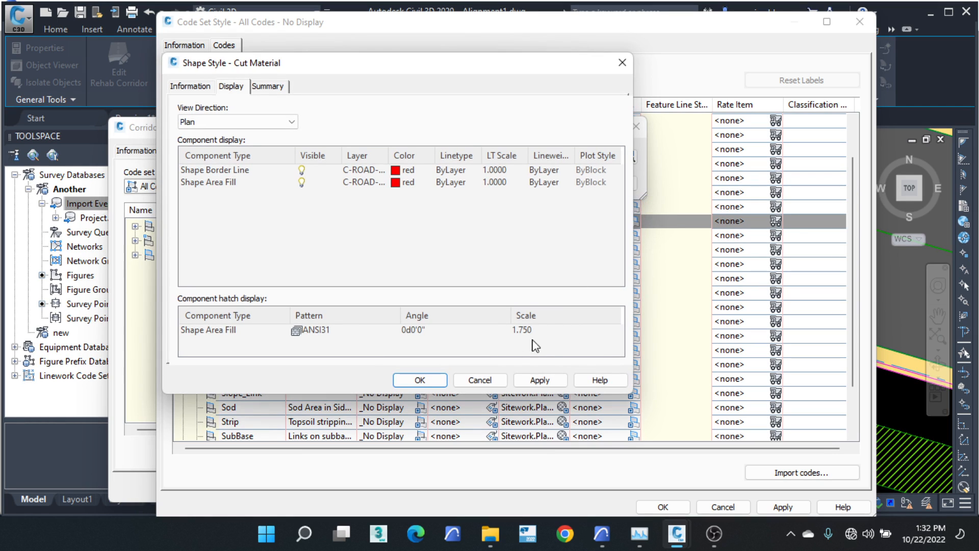
double_click(533, 329)
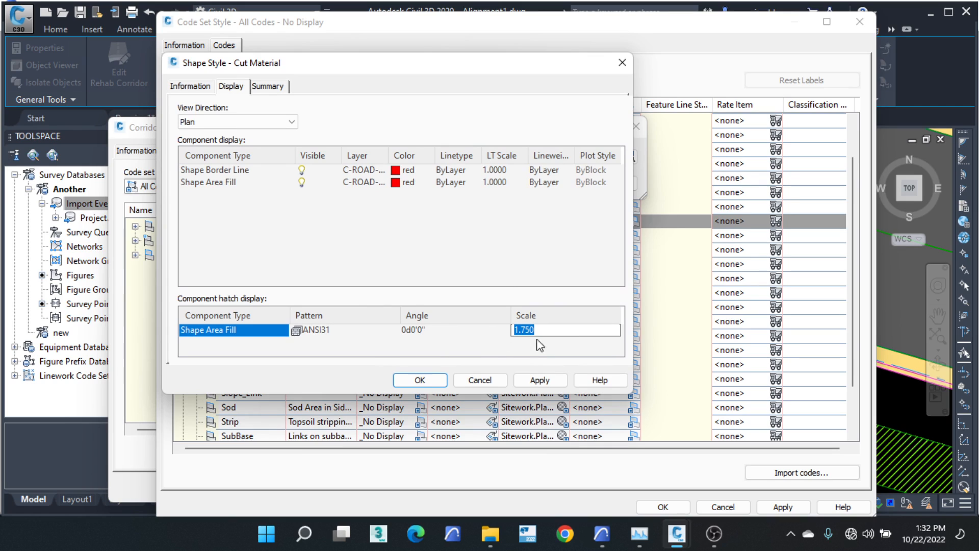
type("0.020")
key("Return")
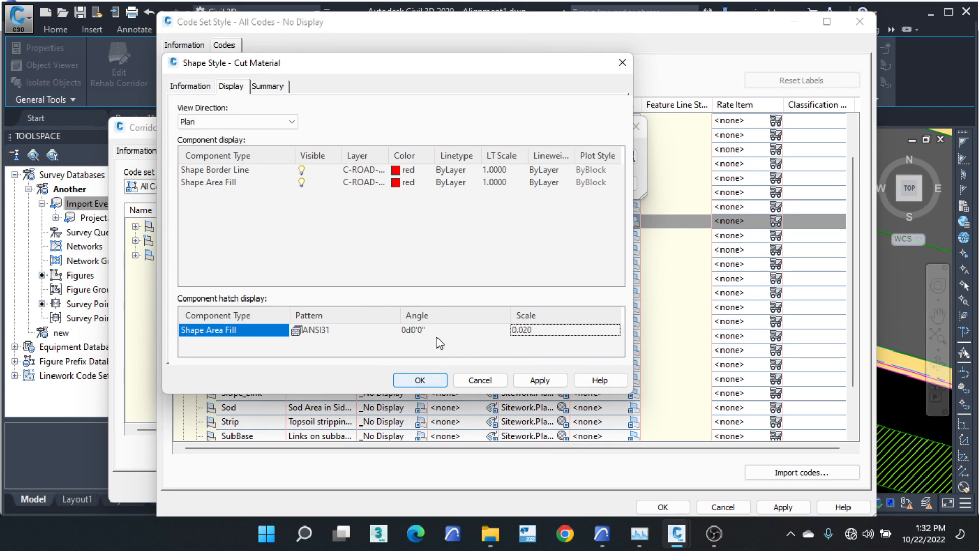
left_click(423, 380)
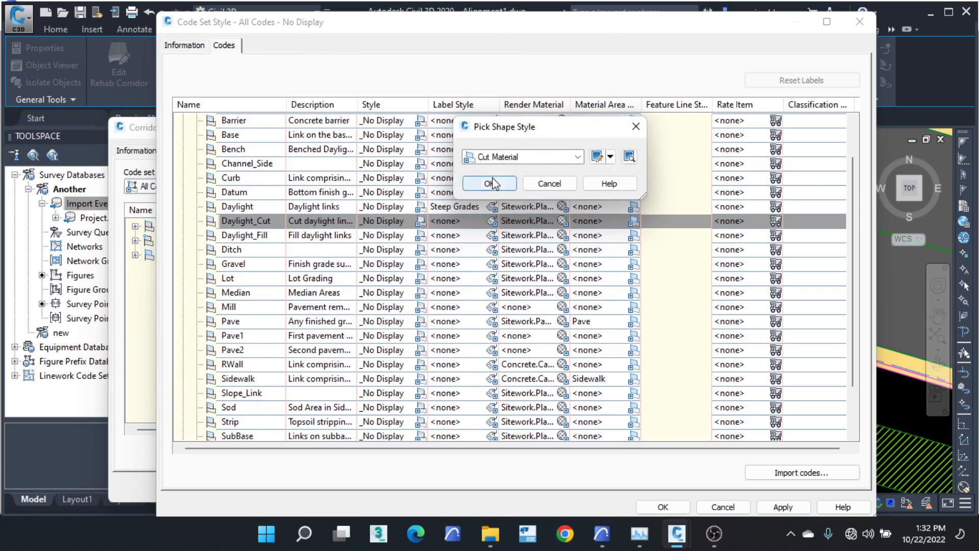
left_click(489, 183)
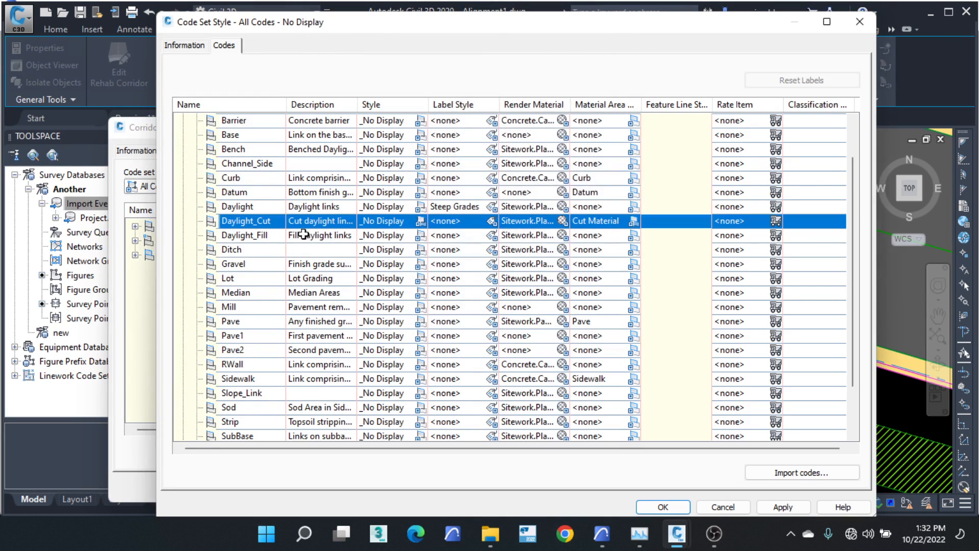
Step: Choose the Fill Material shape style as the material area fill for the Daylight_Fill link code
left_click(633, 235)
left_click(610, 157)
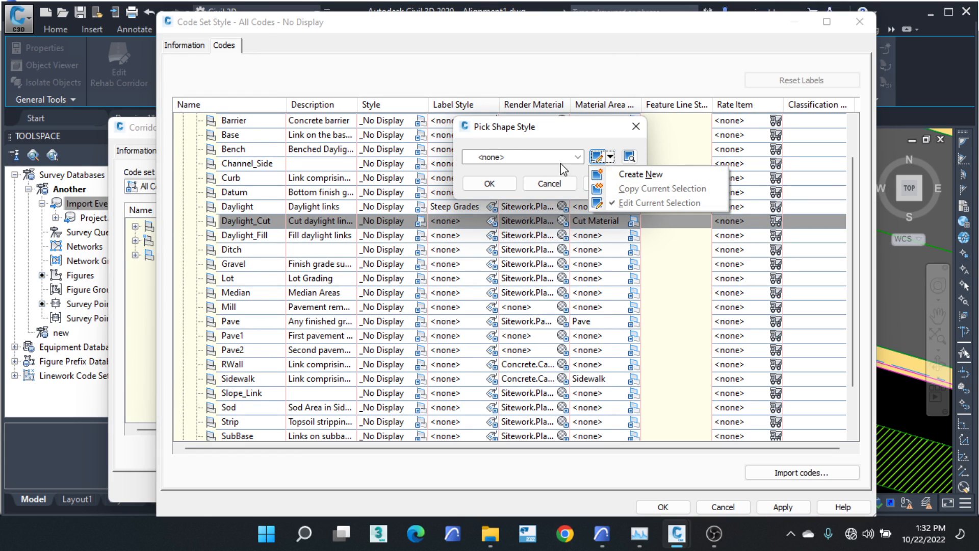
left_click(579, 157)
left_click(580, 157)
left_click(579, 158)
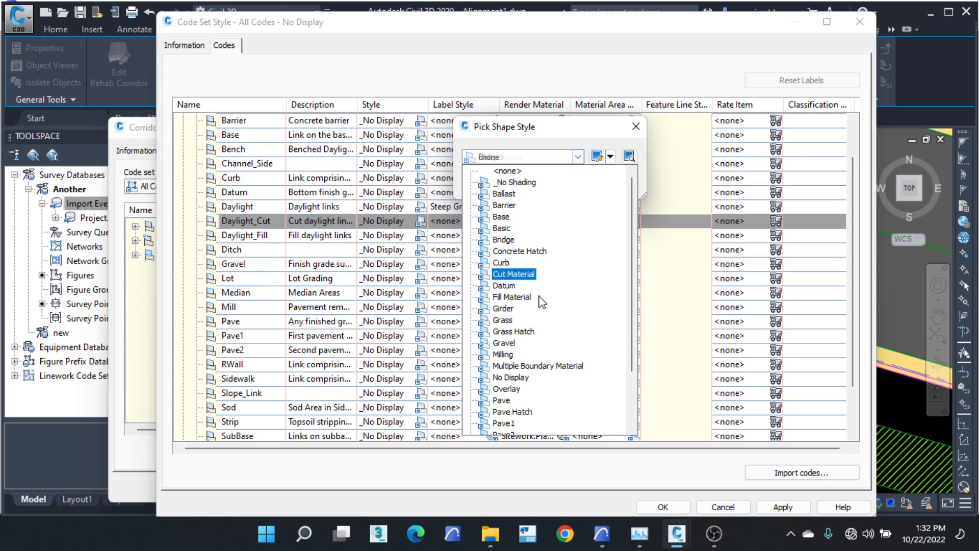
left_click(517, 298)
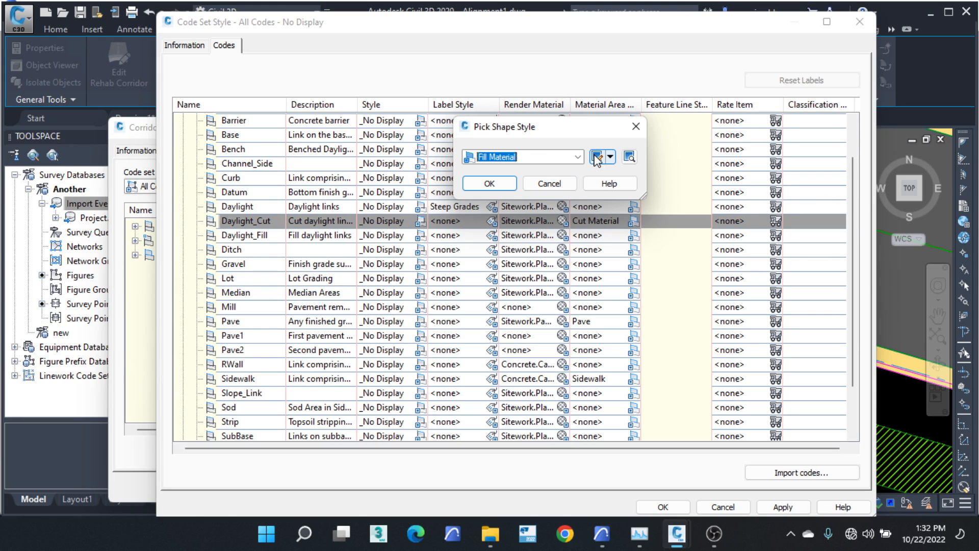
Step: Set the Fill Material style's shape area fill hatch scale to 0.02 and accept the style for Daylight_Fill
left_click(611, 157)
left_click(635, 203)
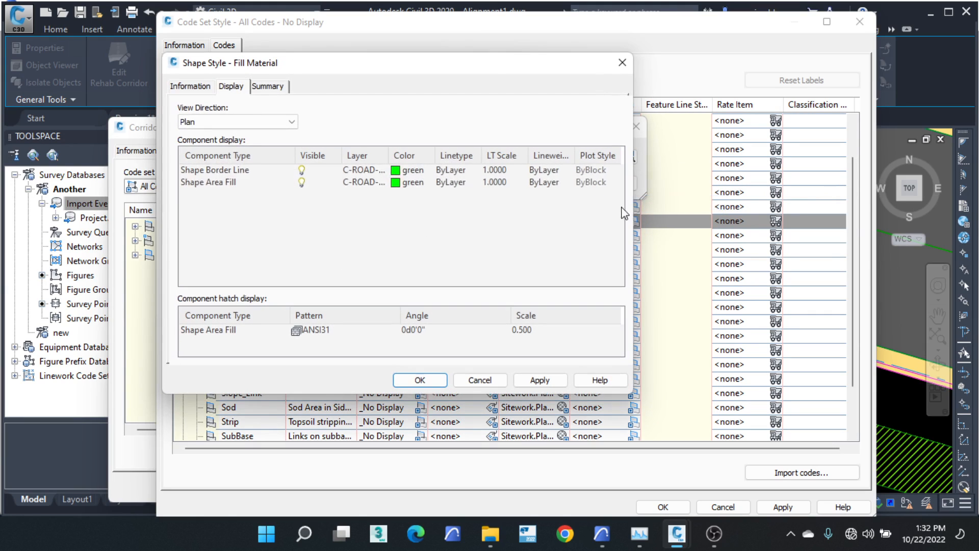
left_click(527, 330)
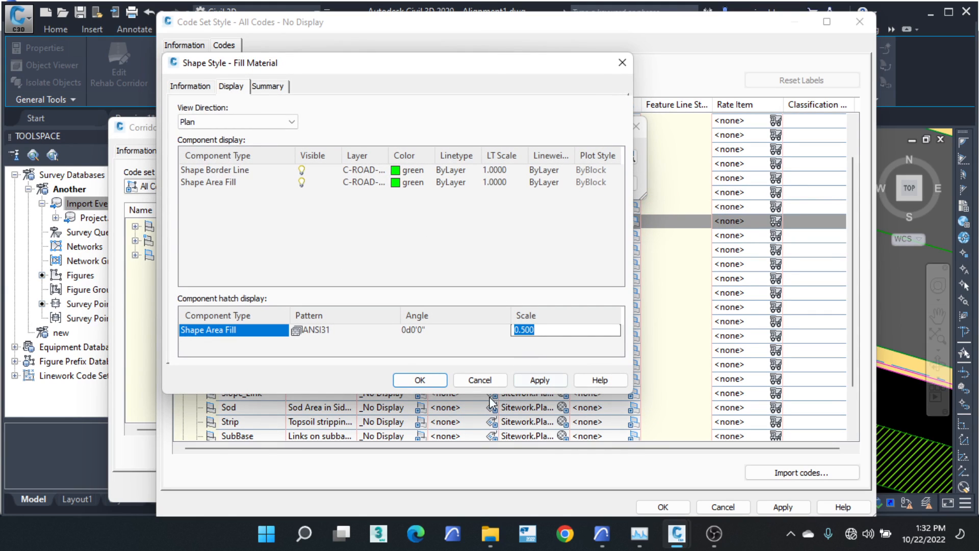
left_click(433, 383)
left_click(548, 330)
type("0.02")
left_click(427, 383)
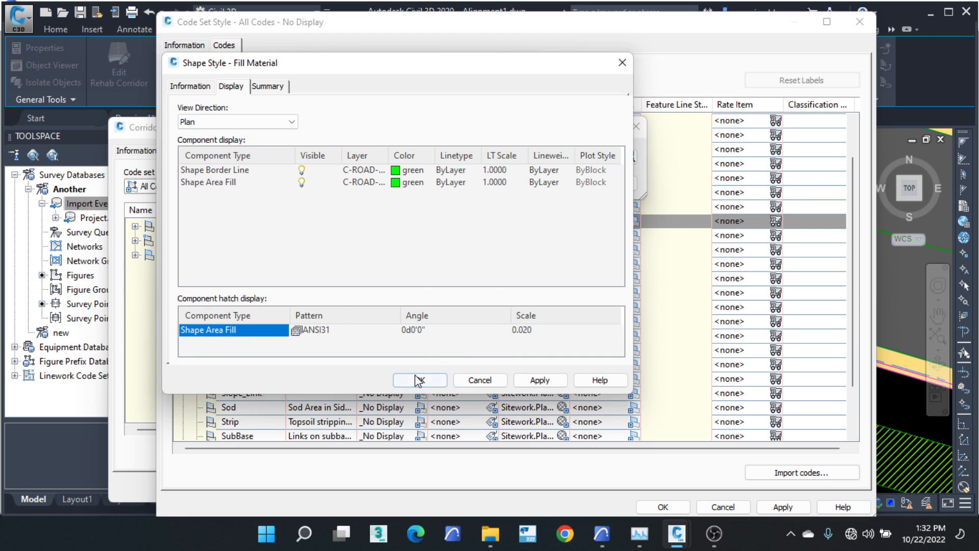
left_click(419, 379)
left_click(496, 183)
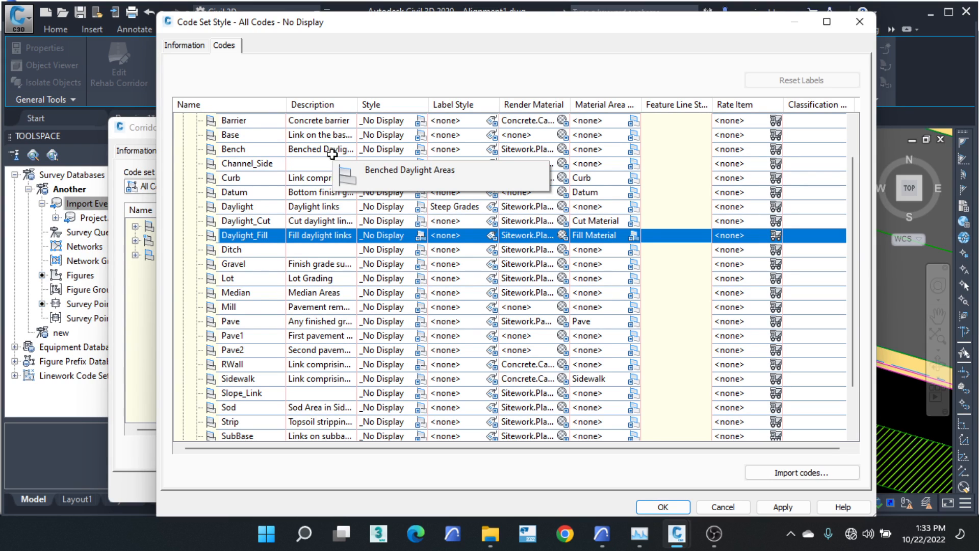
Step: Reselect Cut Material as Daylight_Cut's area fill, and accept the code set style and the corridor properties
left_click(634, 222)
left_click(579, 157)
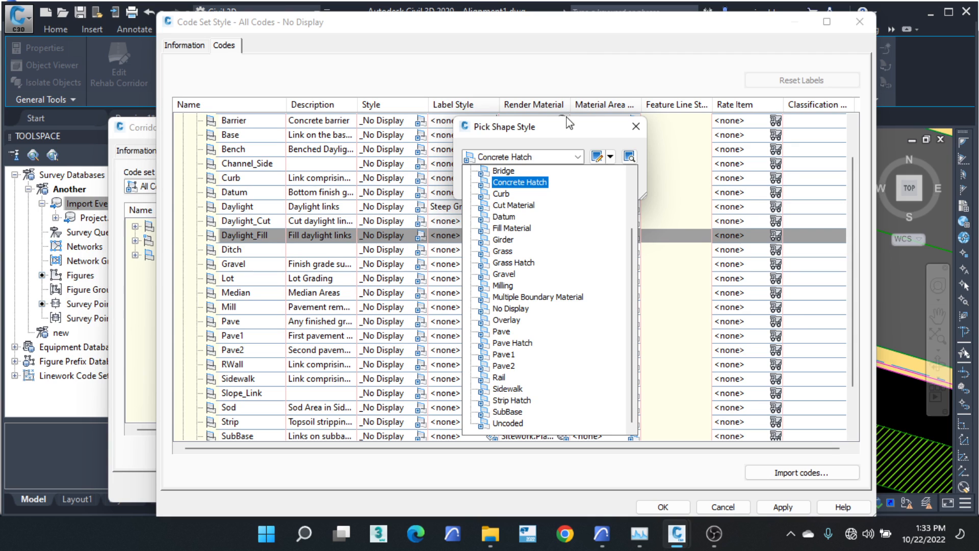
left_click(513, 205)
left_click(490, 183)
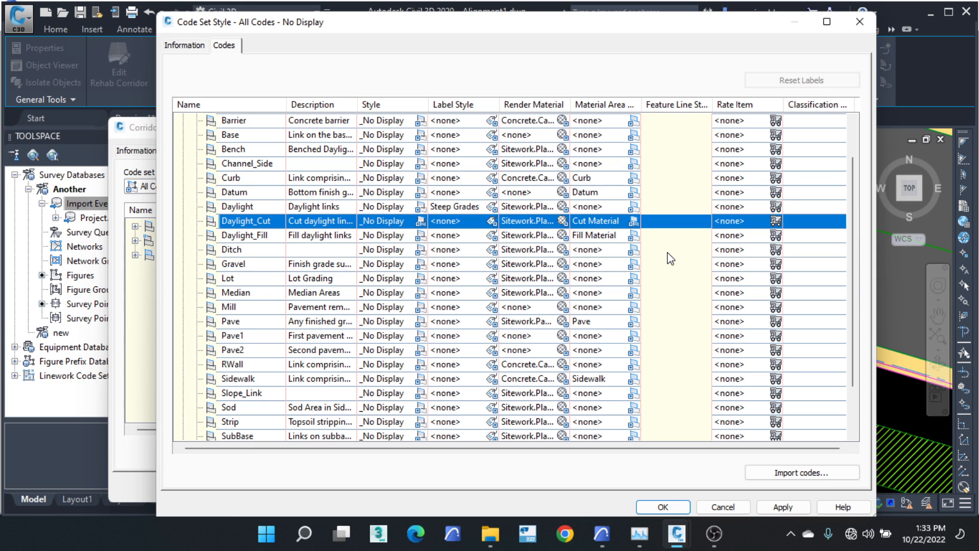
left_click(662, 507)
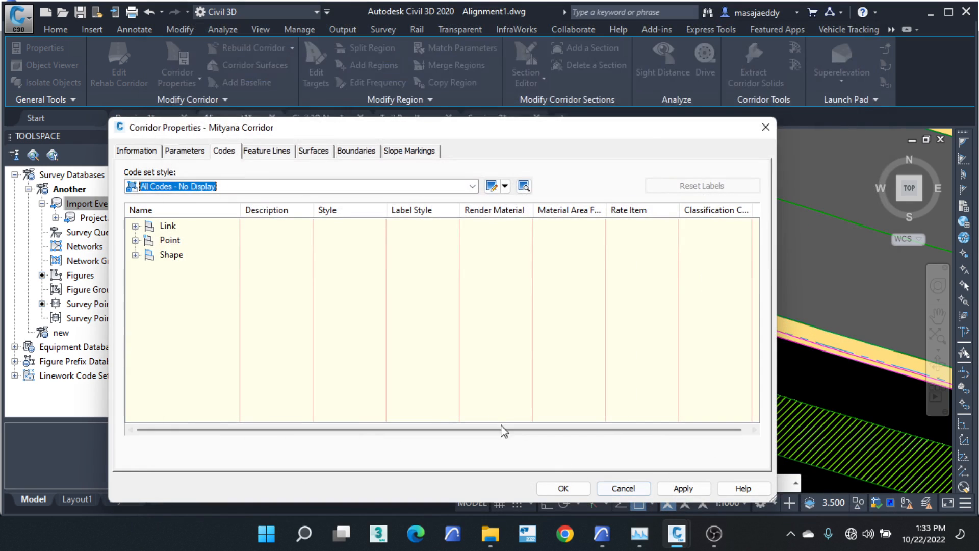
left_click(562, 488)
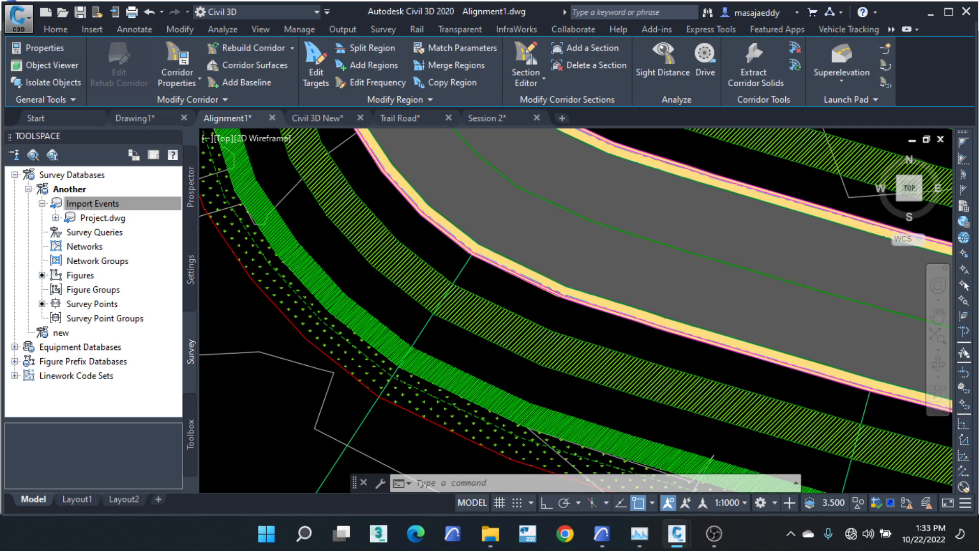
Step: Examine the daylight area fills along the Mityana Corridor in plan, both overall and close up
scroll(372, 290, "down", 5)
scroll(368, 296, "down", 3)
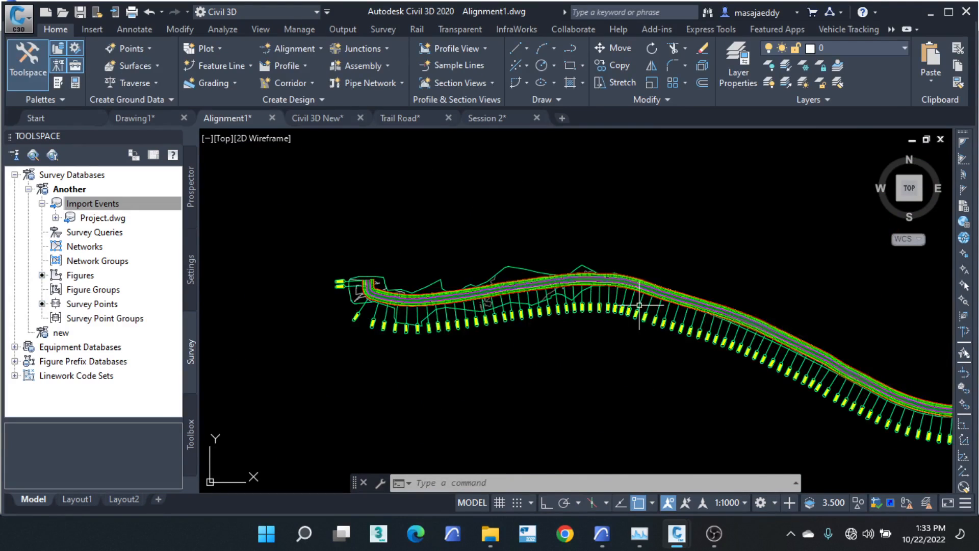
scroll(641, 305, "up", 6)
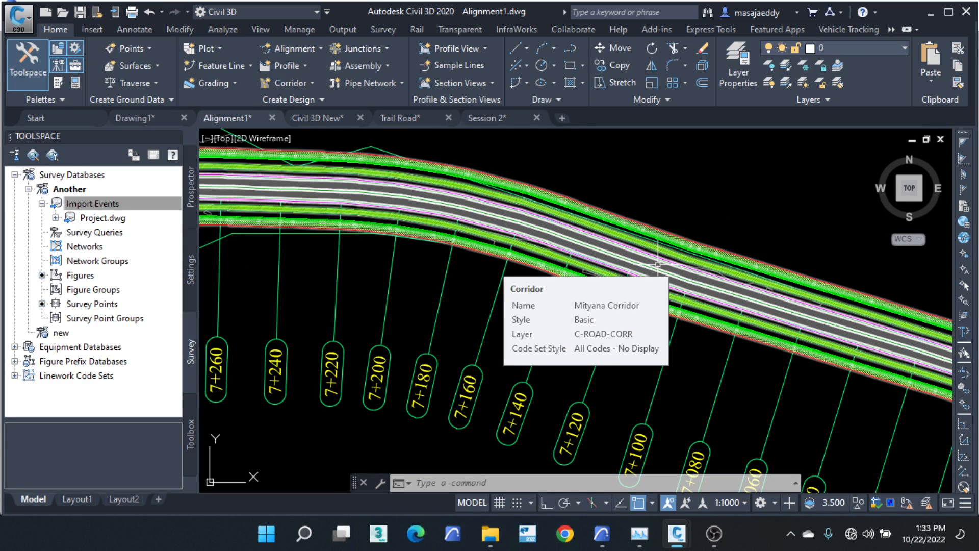
scroll(682, 171, "down", 3)
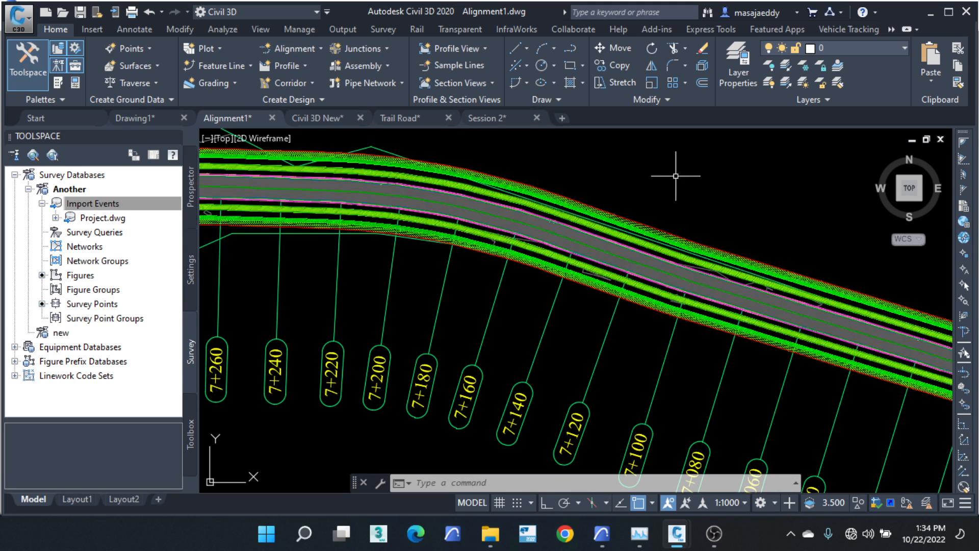
scroll(670, 214, "up", 3)
scroll(669, 214, "up", 2)
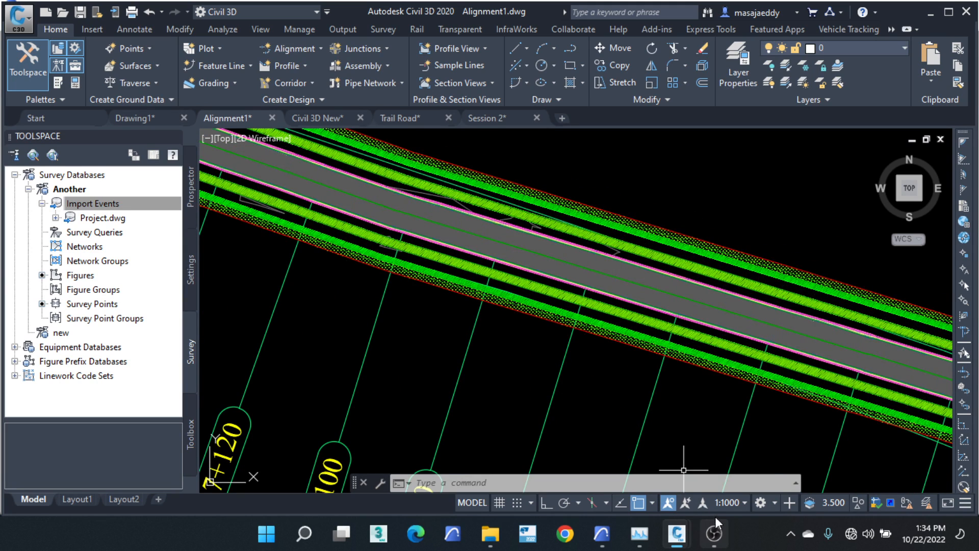
mouse_move(715, 520)
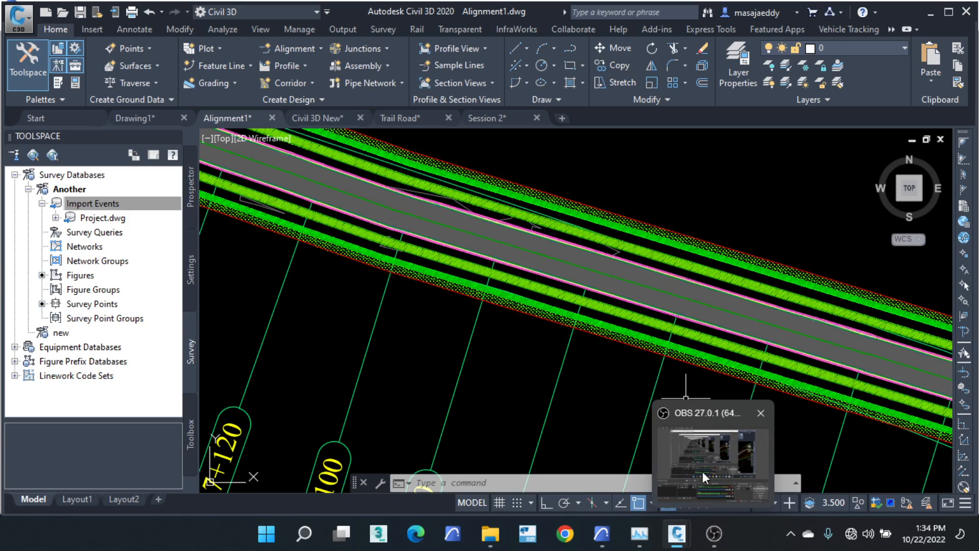
left_click(714, 533)
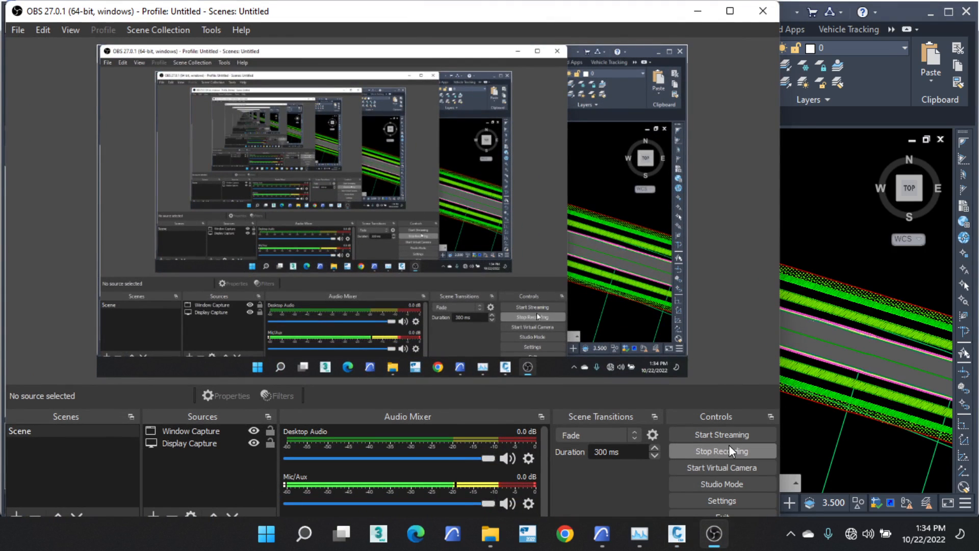